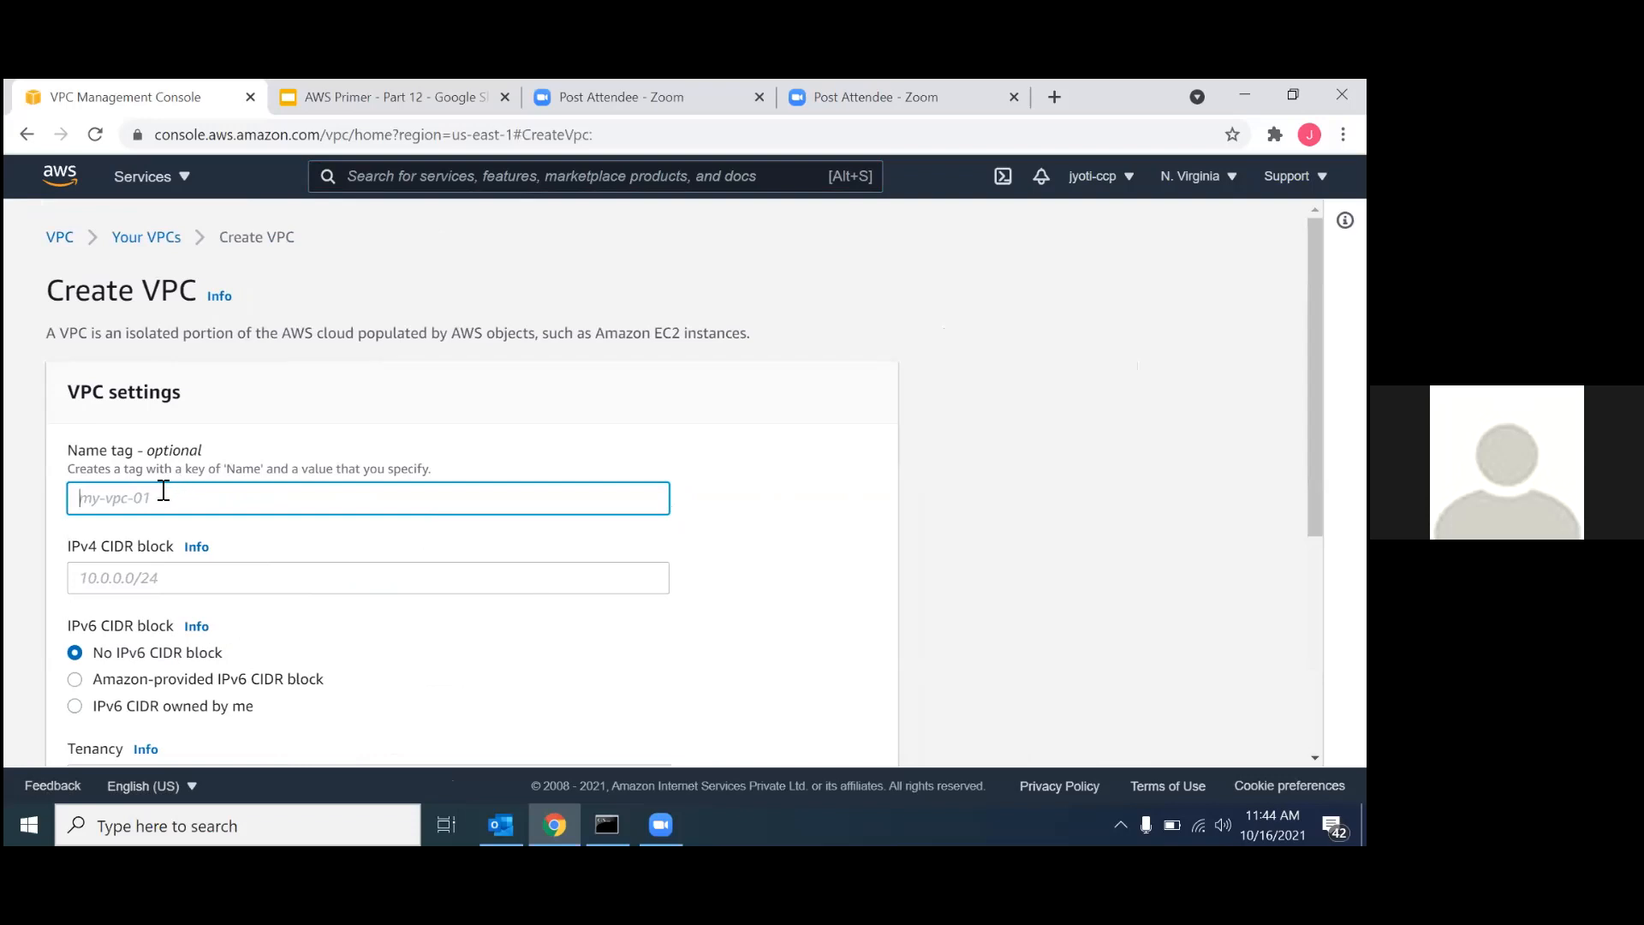
Create a VPC named VPC-NAT-01 with the IPv4 CIDR block 10.0.0.0/16.
text(VPC)
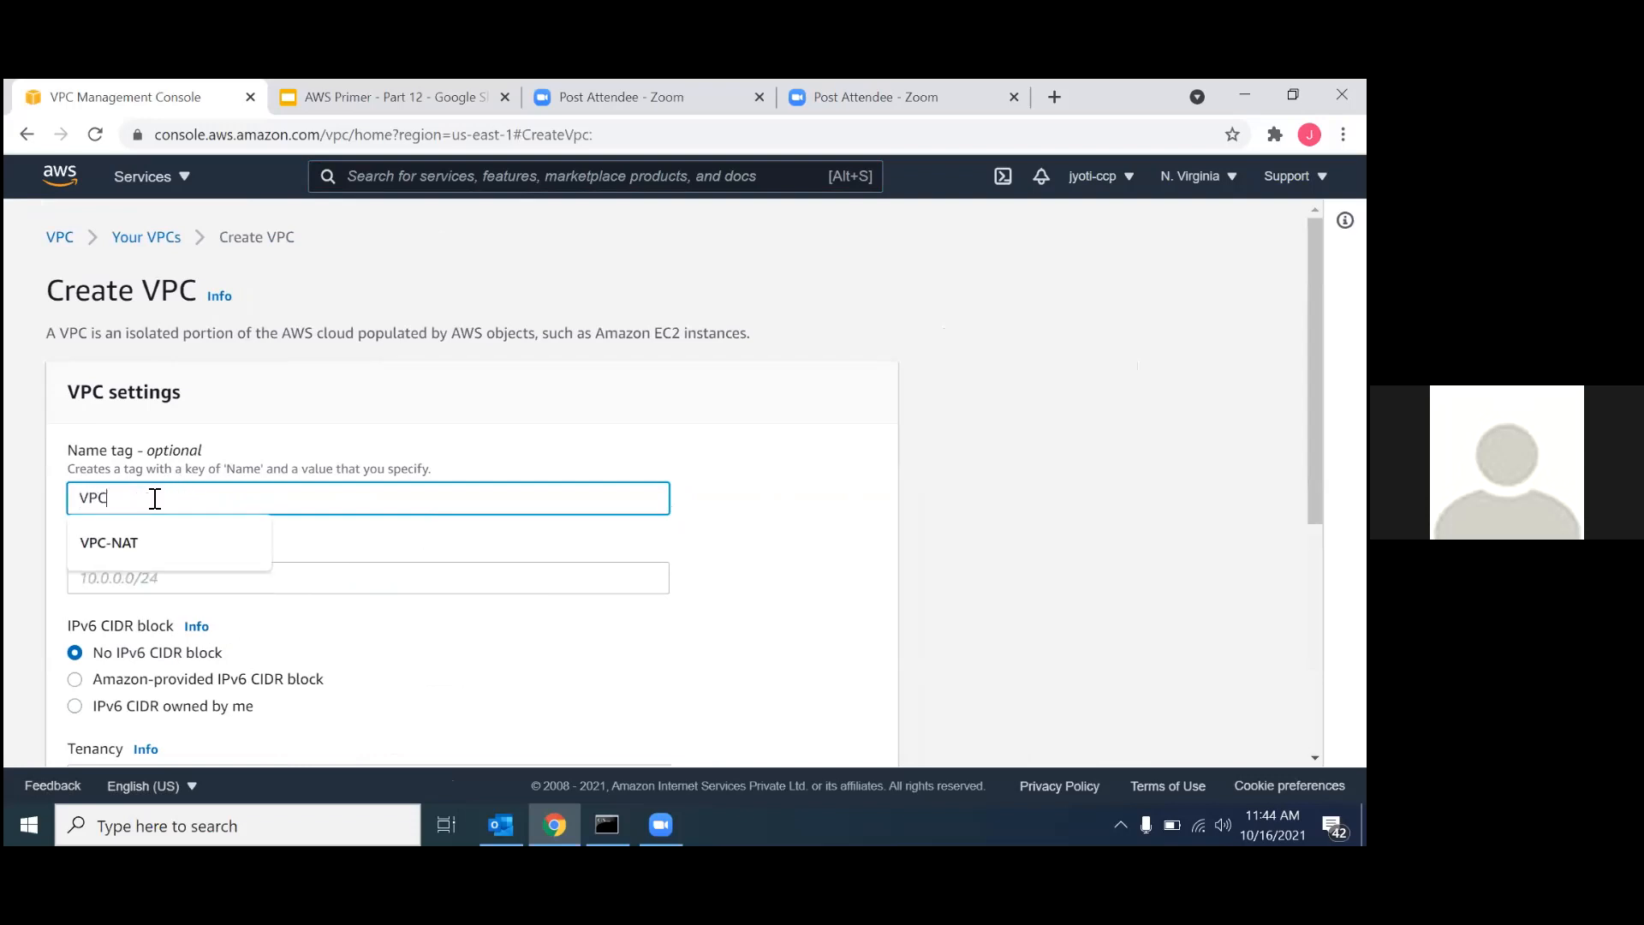
text(-NAT-01)
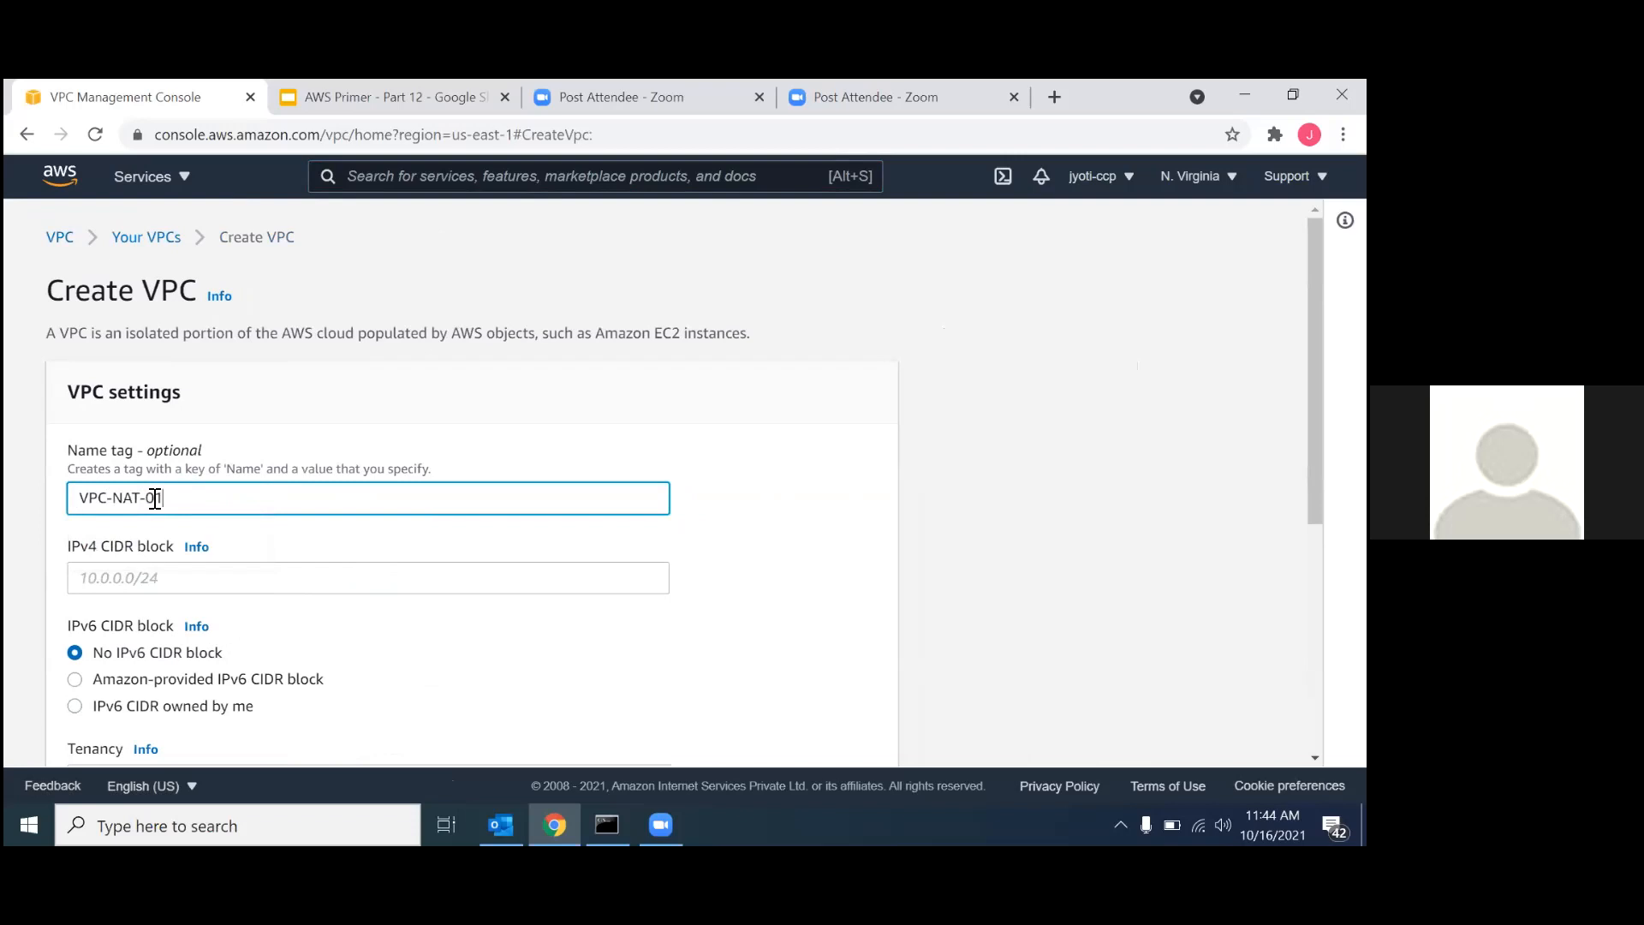
click(88, 572)
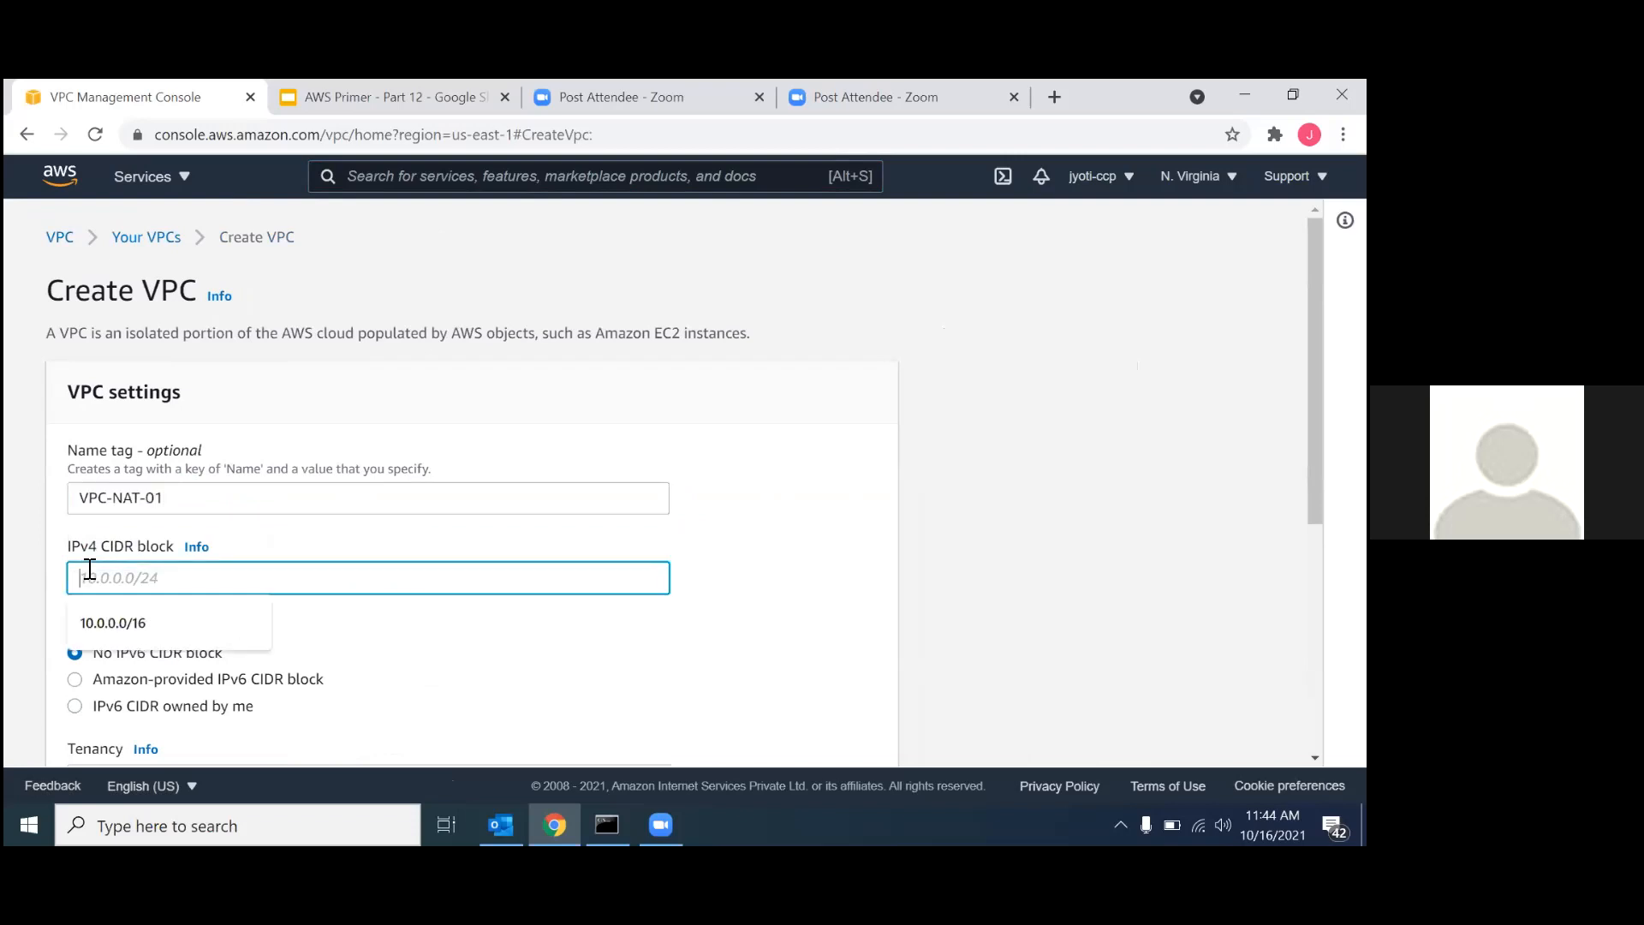
click(120, 623)
scroll(228, 624, down, 3)
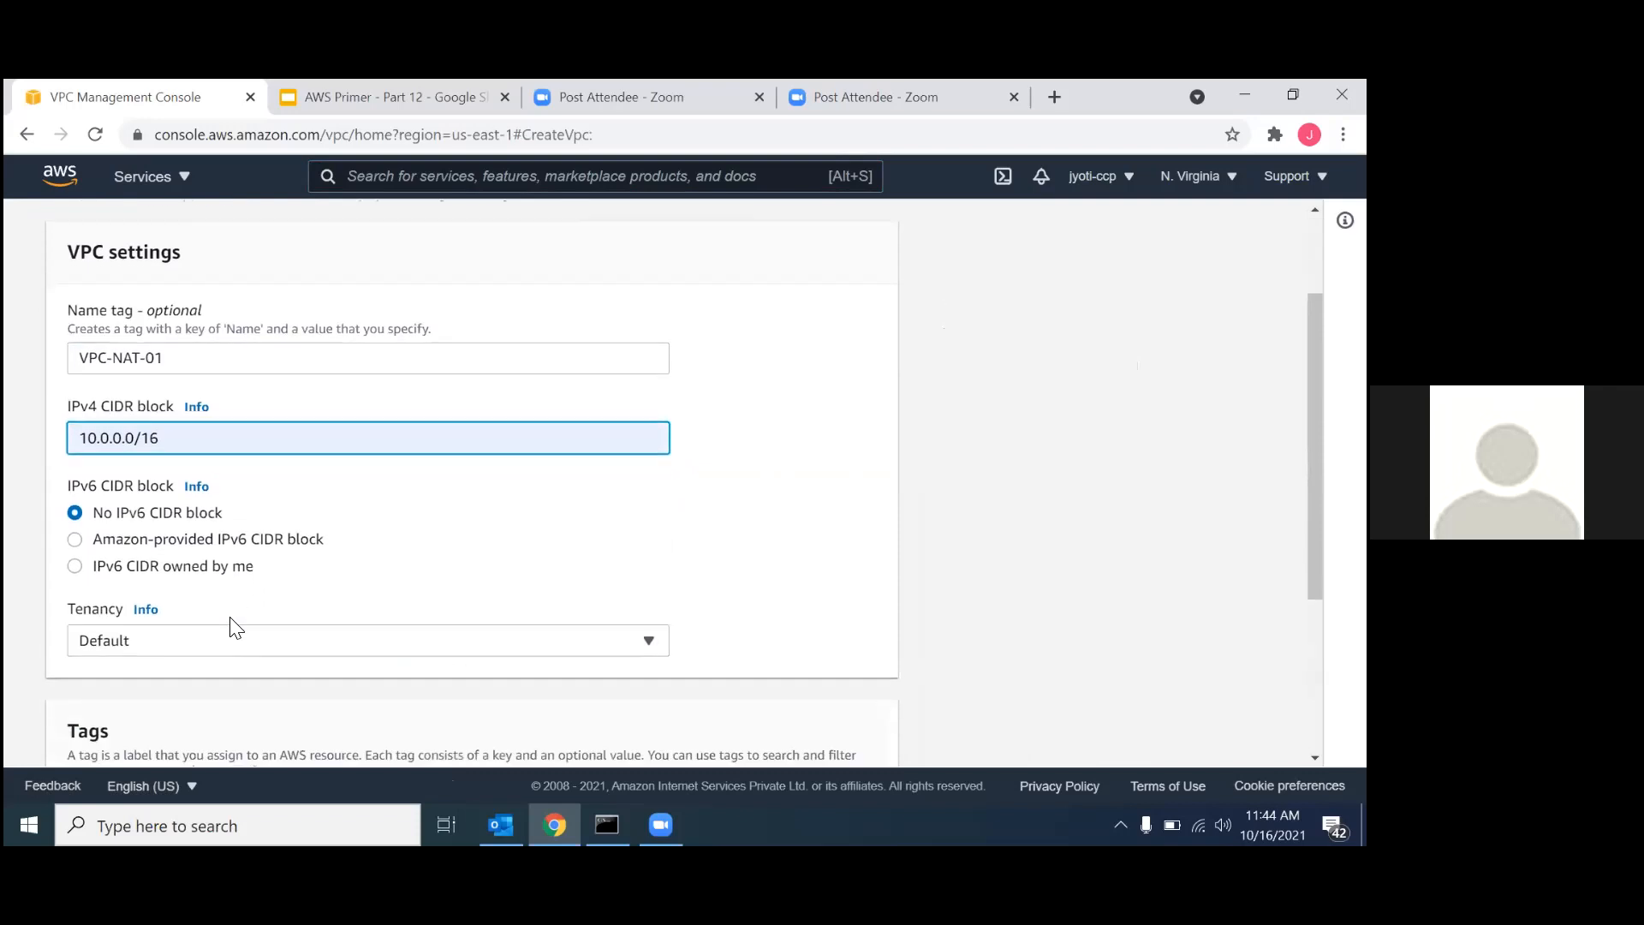
scroll(236, 628, down, 3)
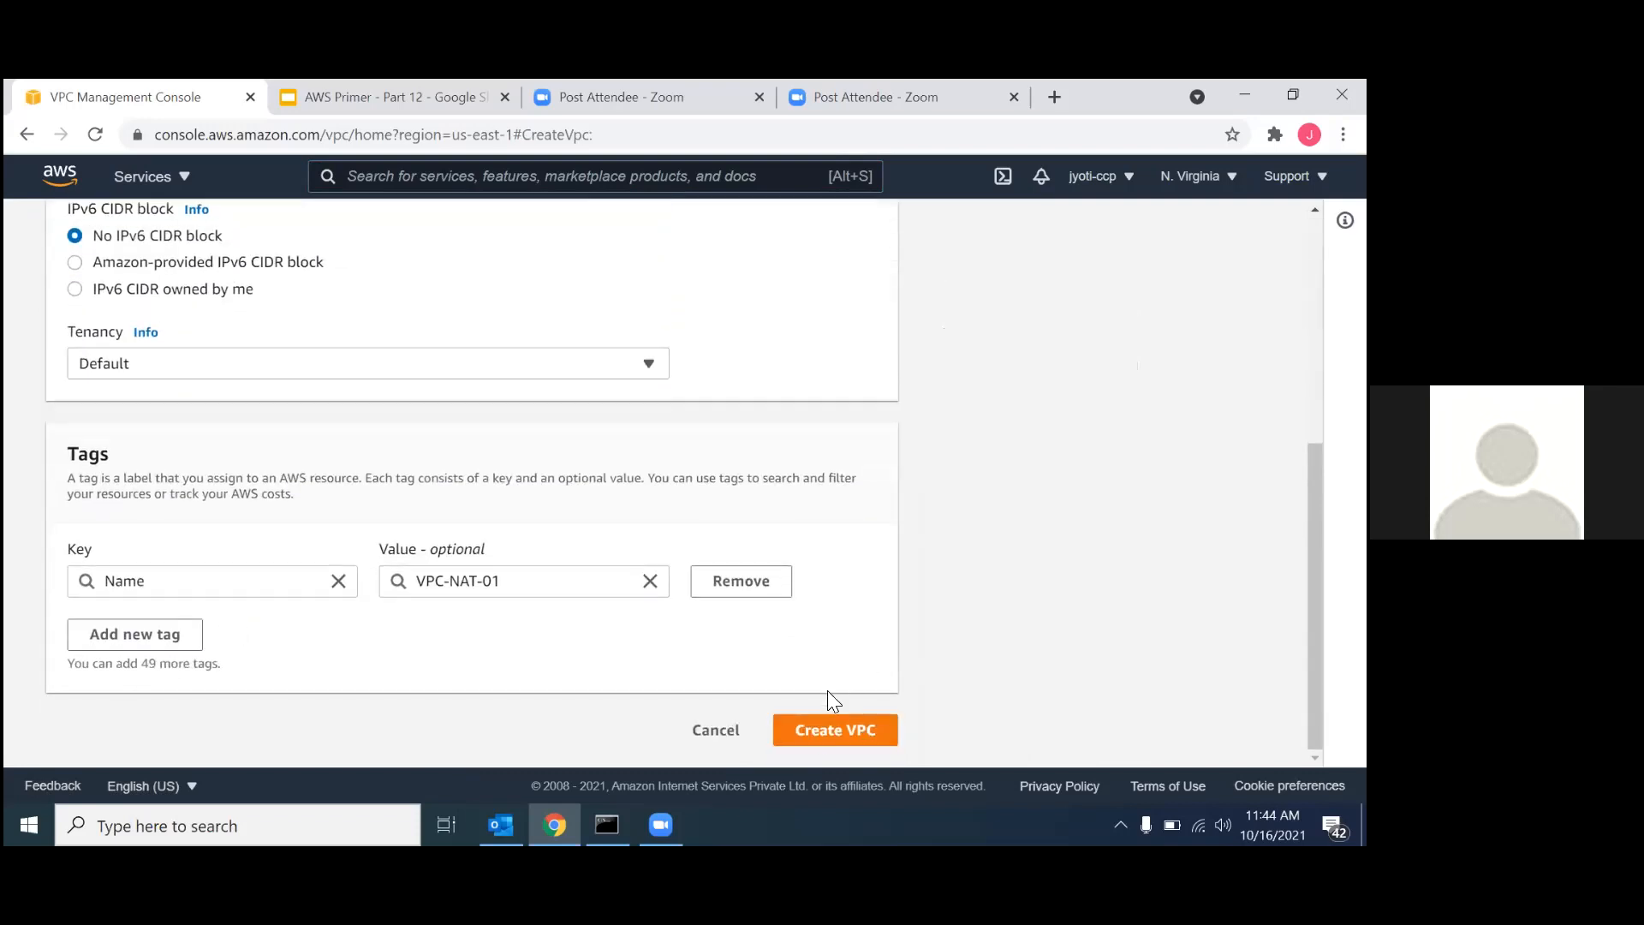
click(813, 729)
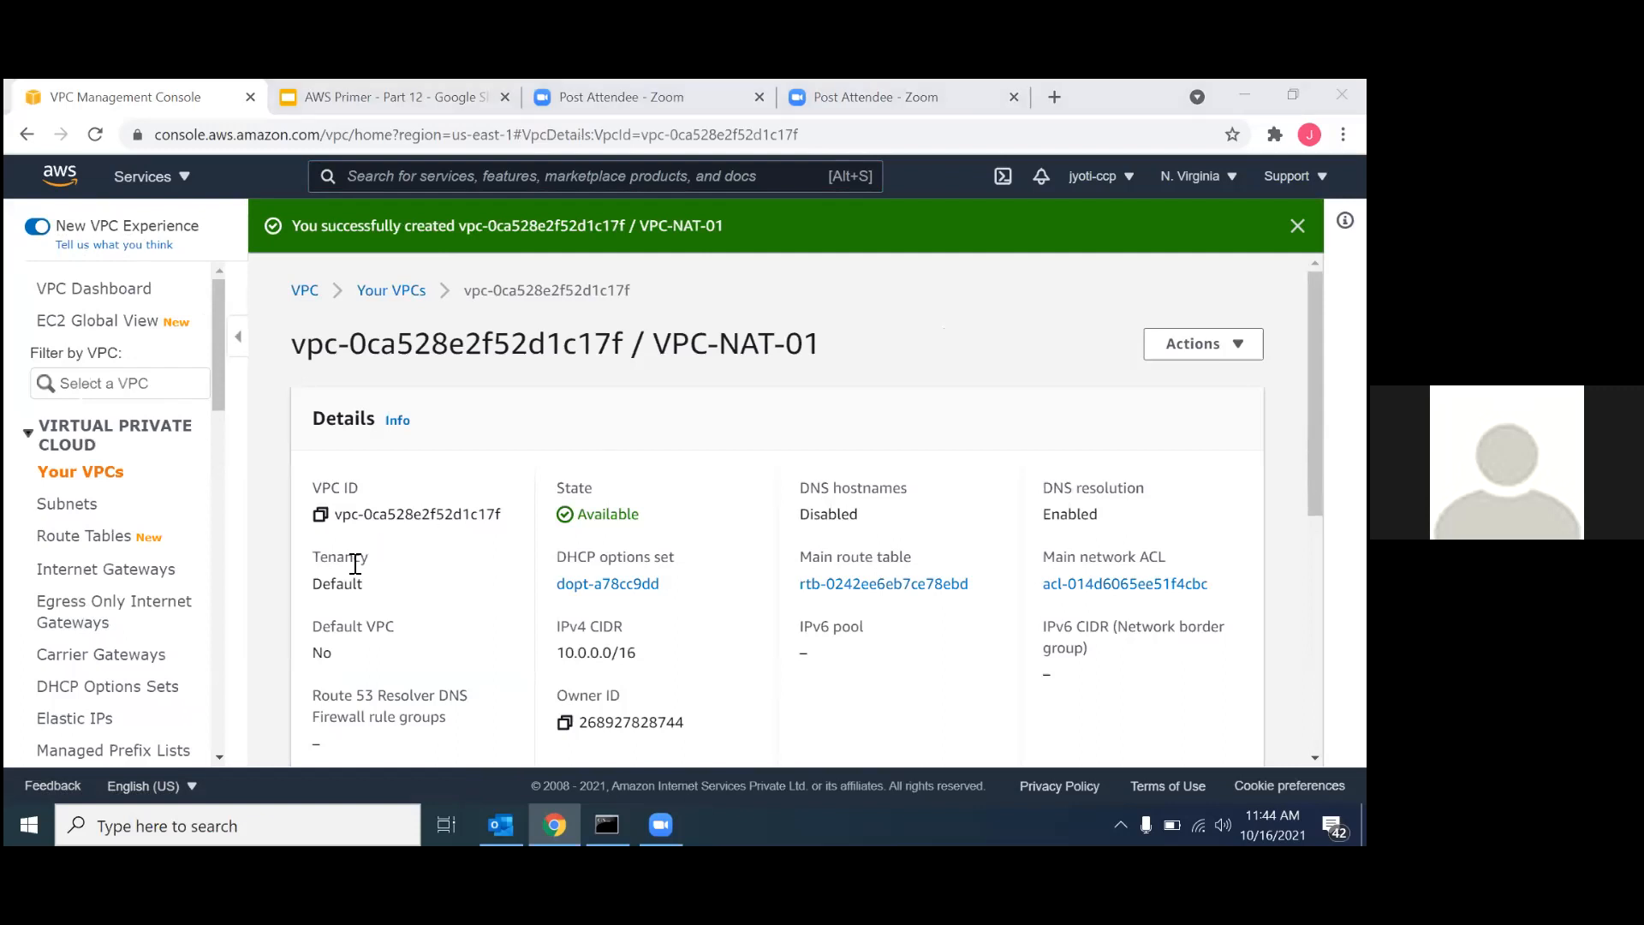
Start a new subnet in the VPC-NAT-01 VPC and name it SN-01-Public.
scroll(351, 561, down, 1)
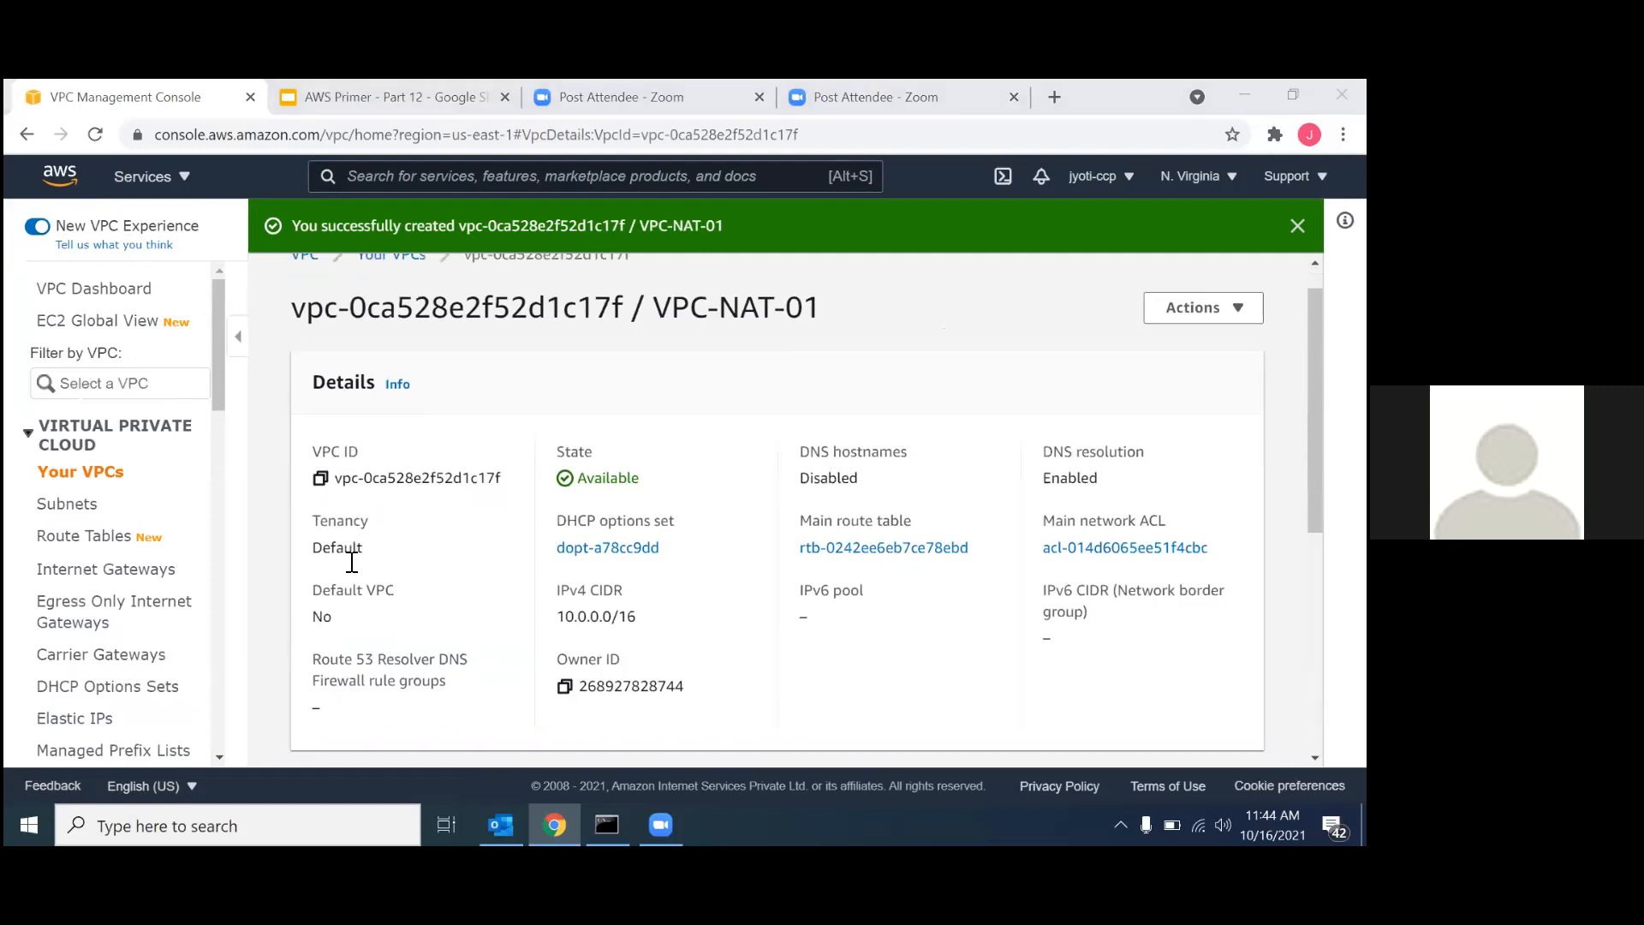
click(79, 512)
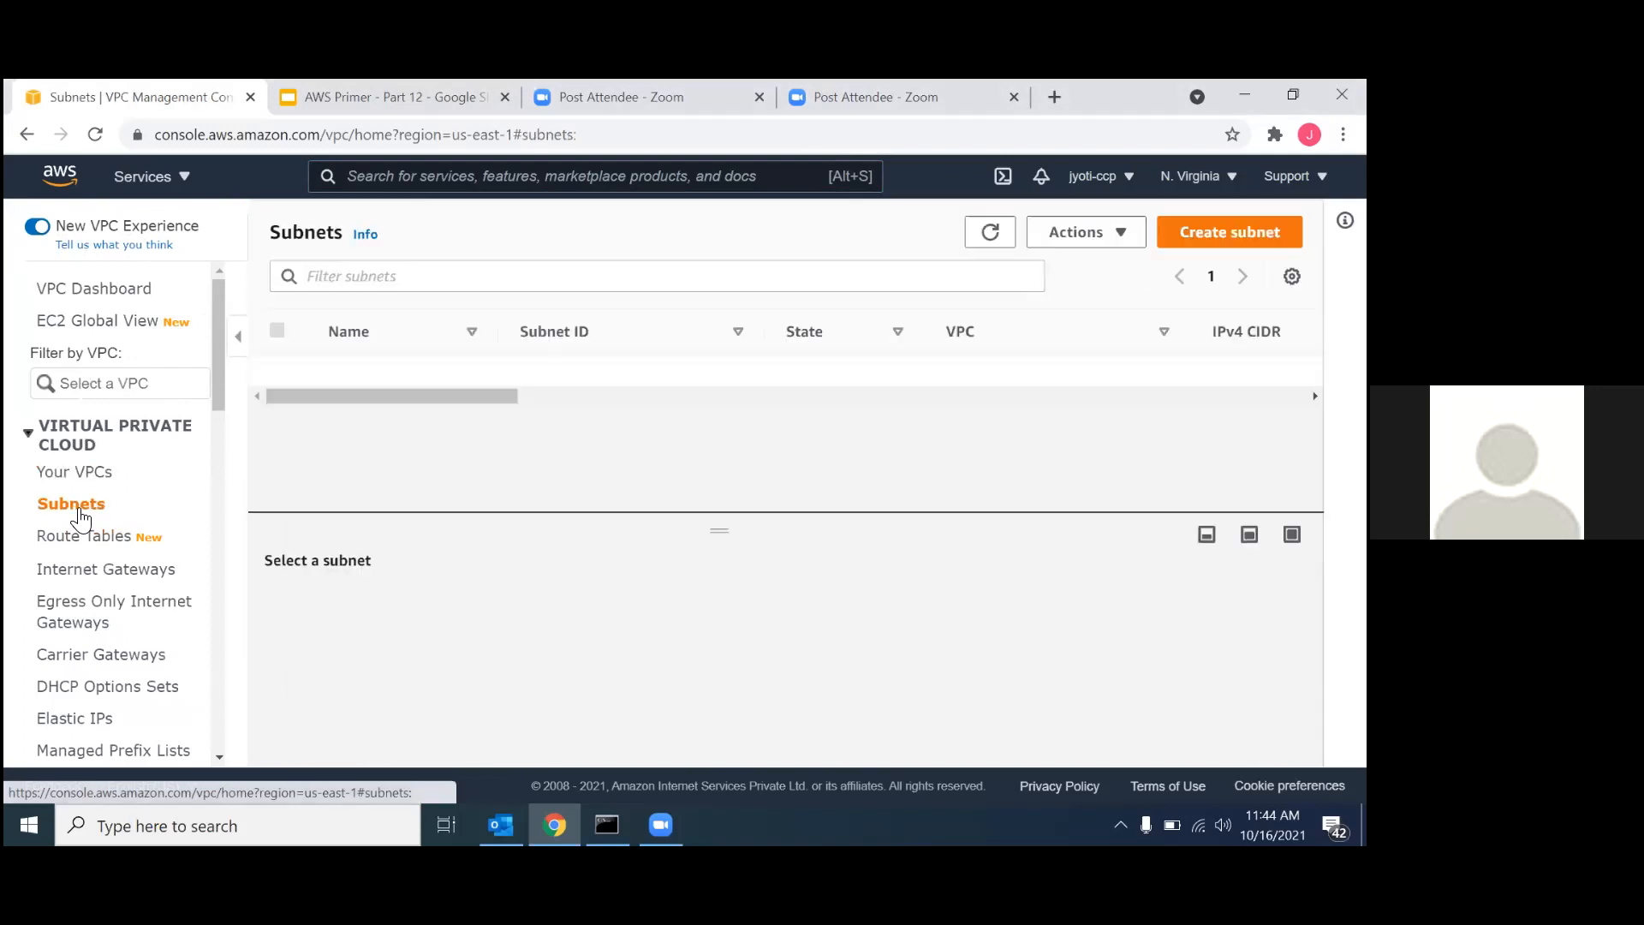
click(1230, 232)
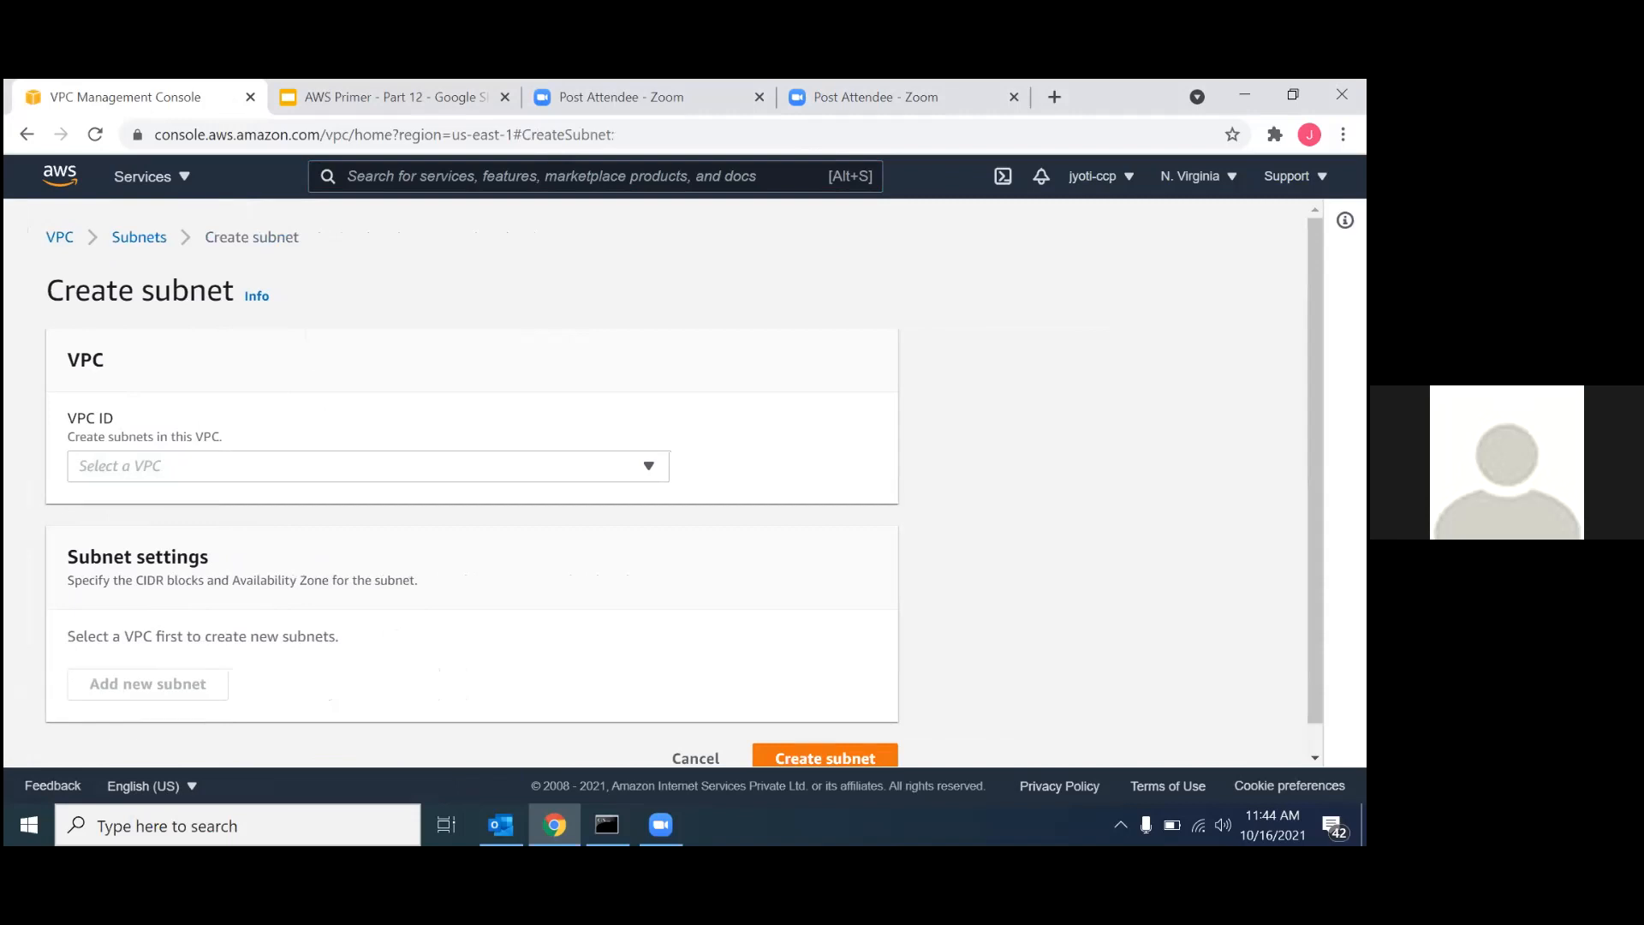
click(470, 465)
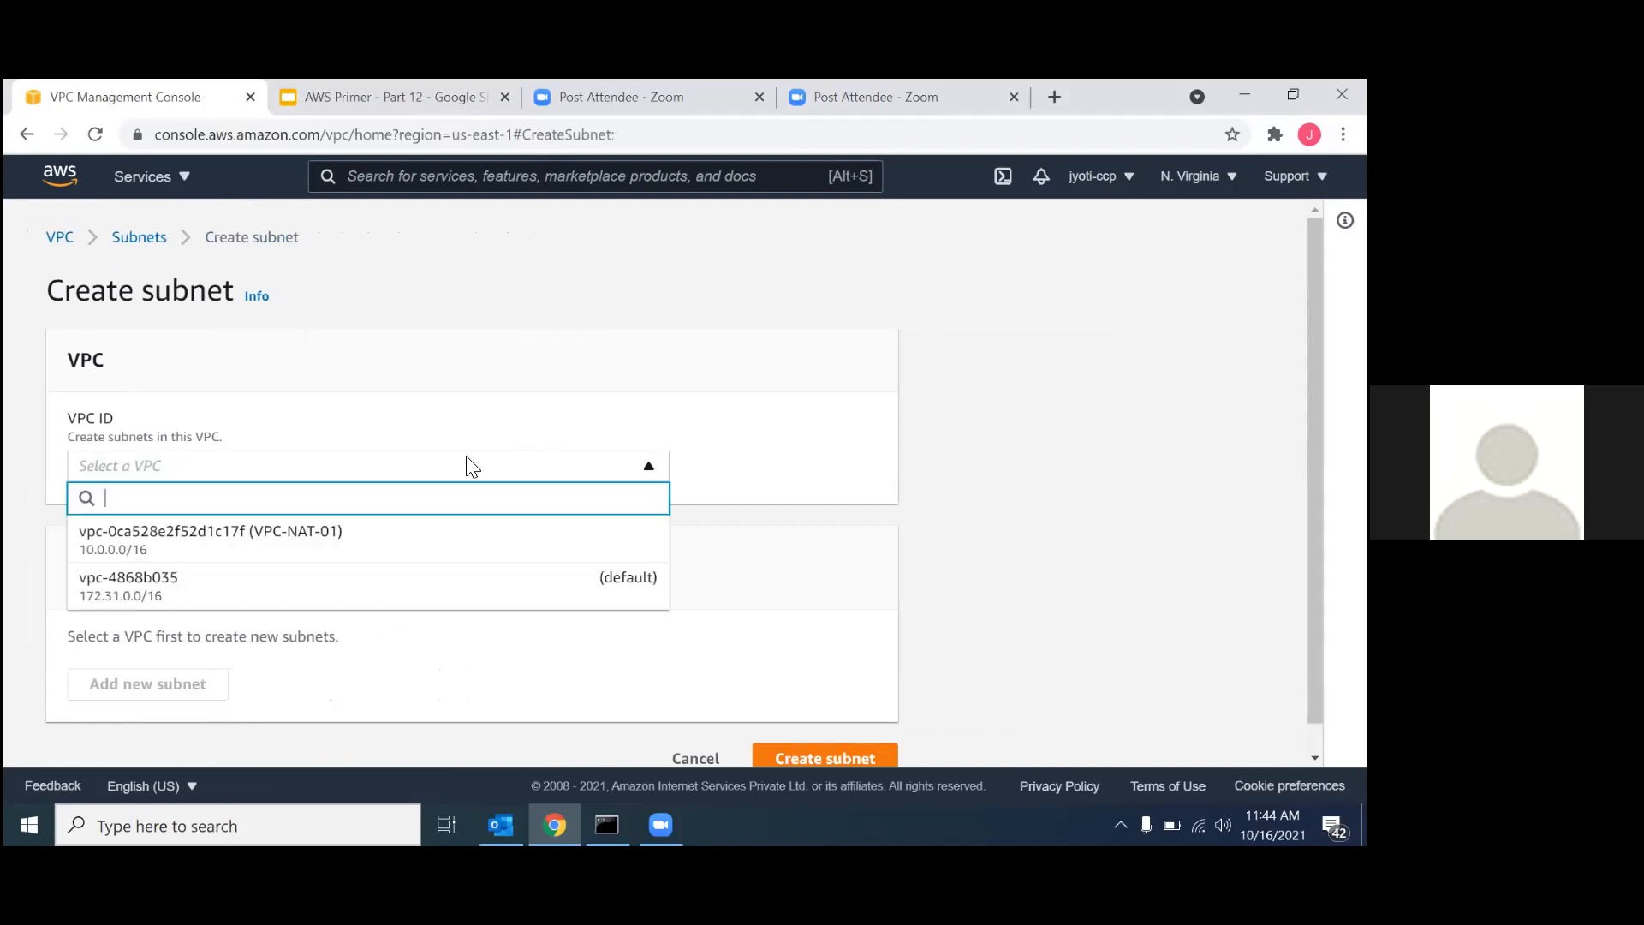
click(252, 552)
scroll(286, 594, down, 5)
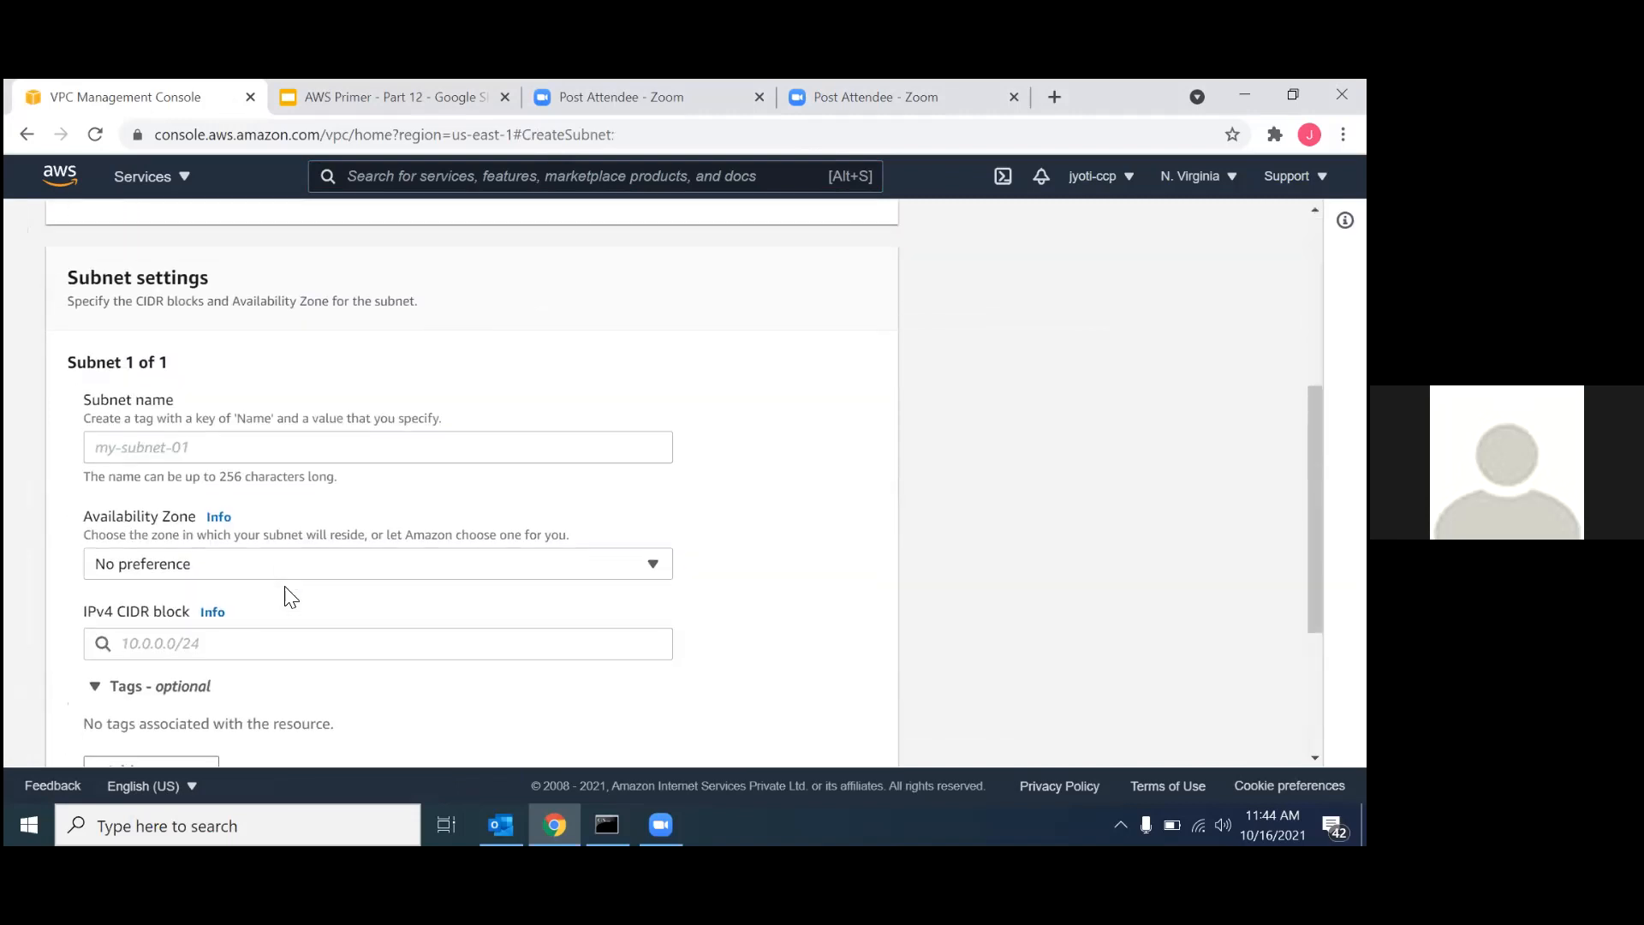
click(139, 377)
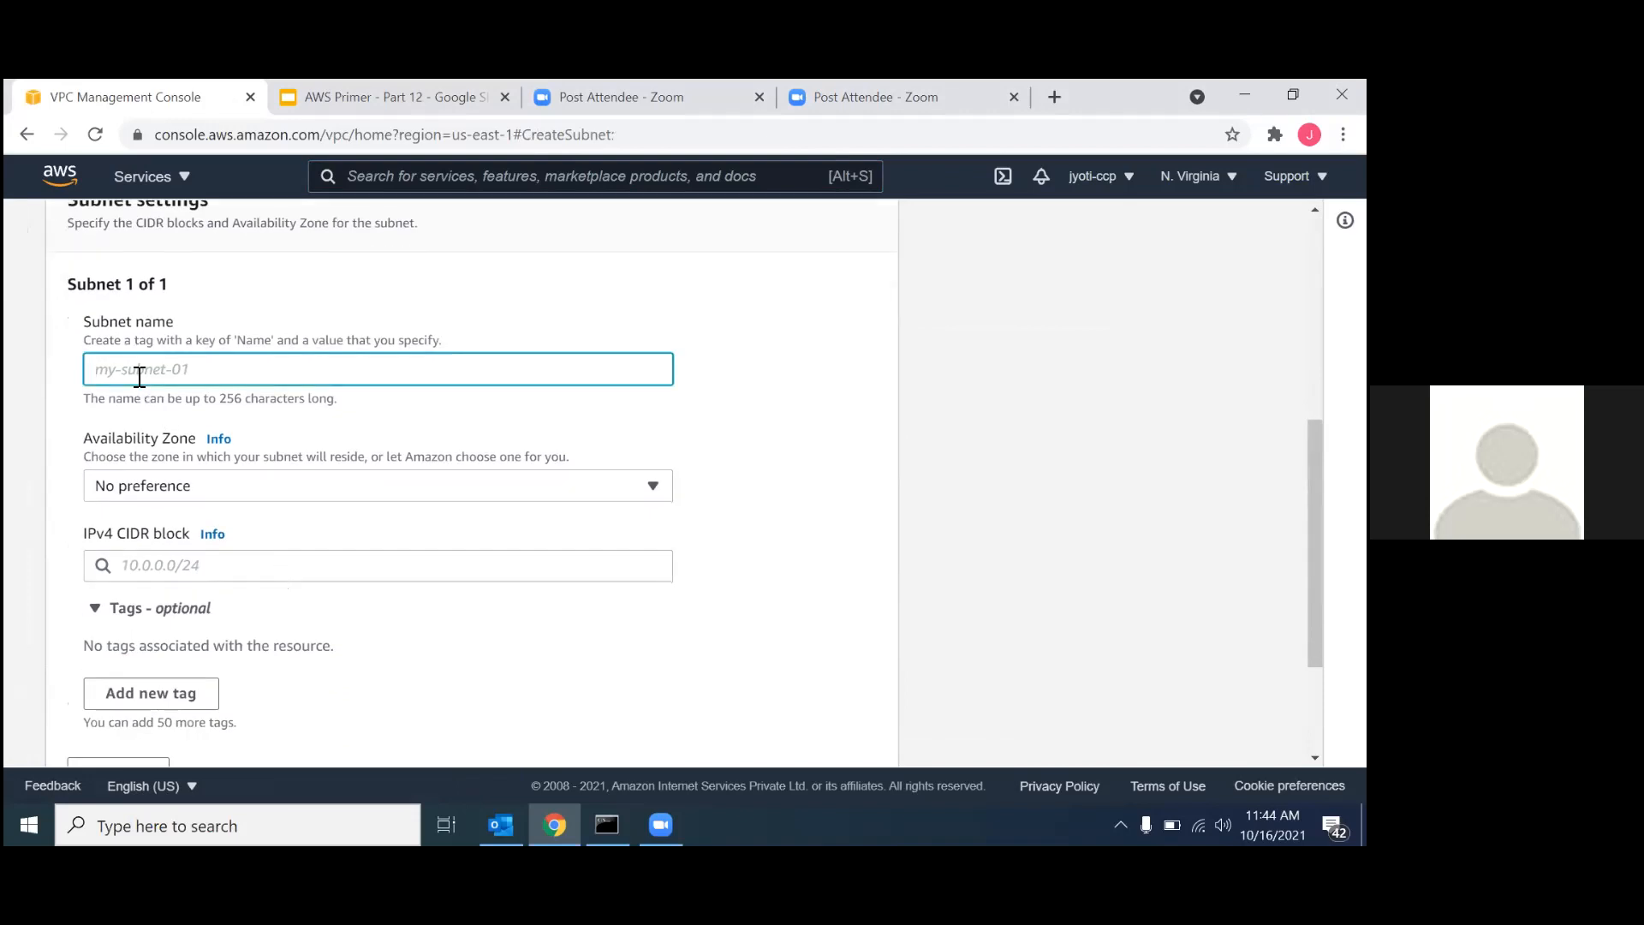
text(SN-01)
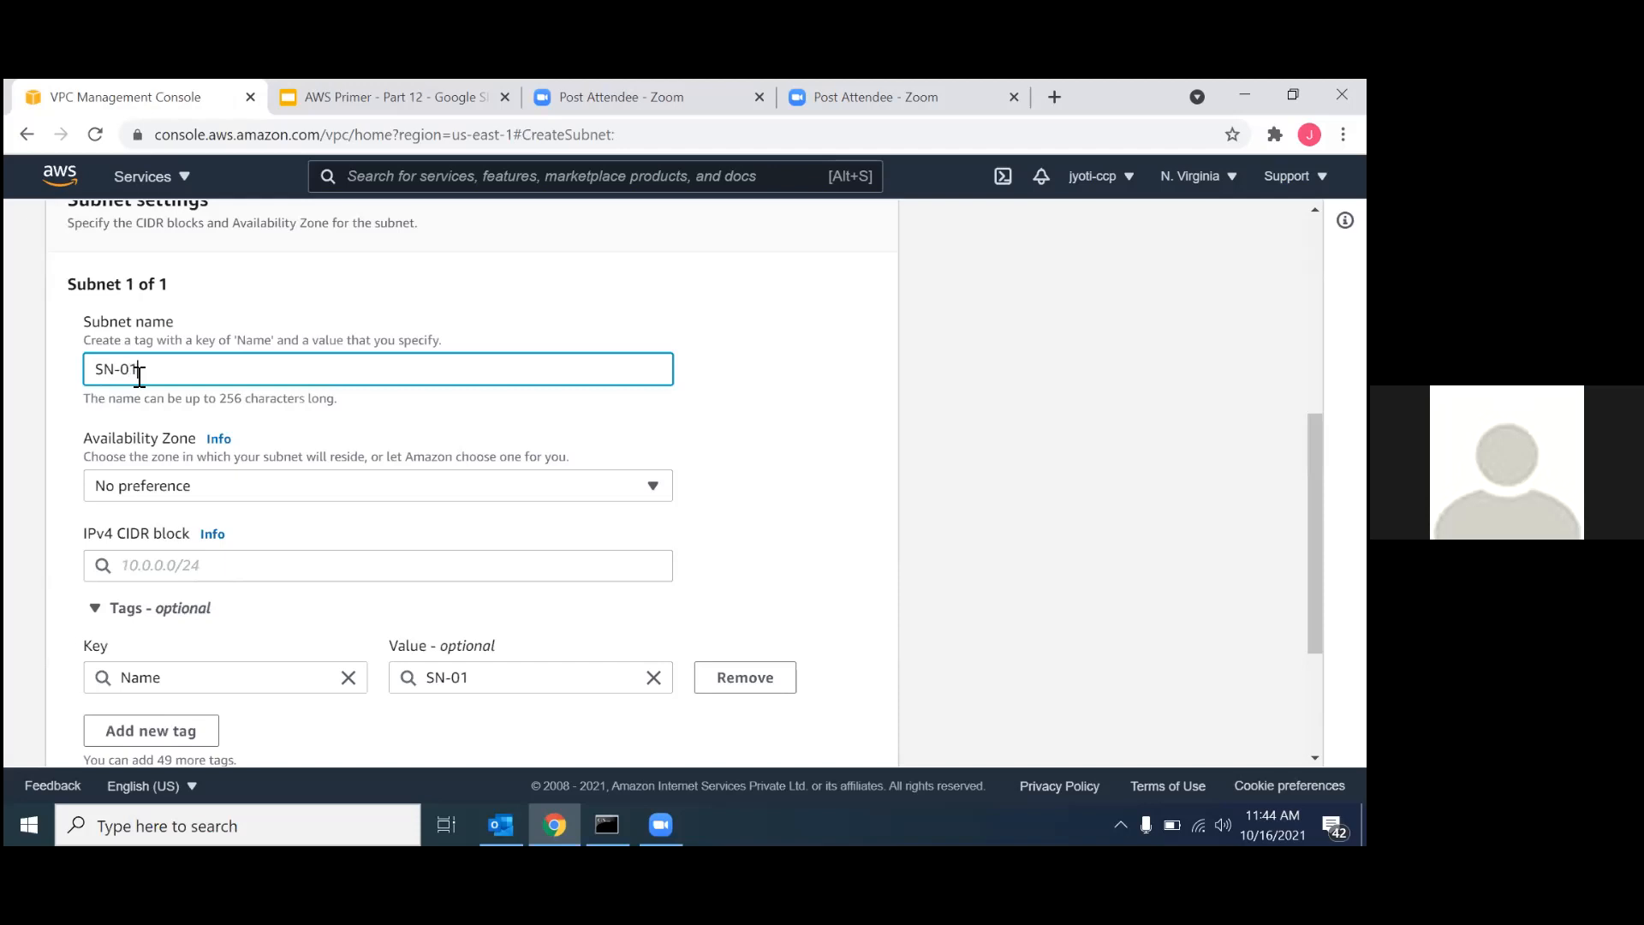
text(-Public)
Set the public subnet's IPv4 CIDR block to 10.0.0.0/24.
scroll(140, 376, down, 1)
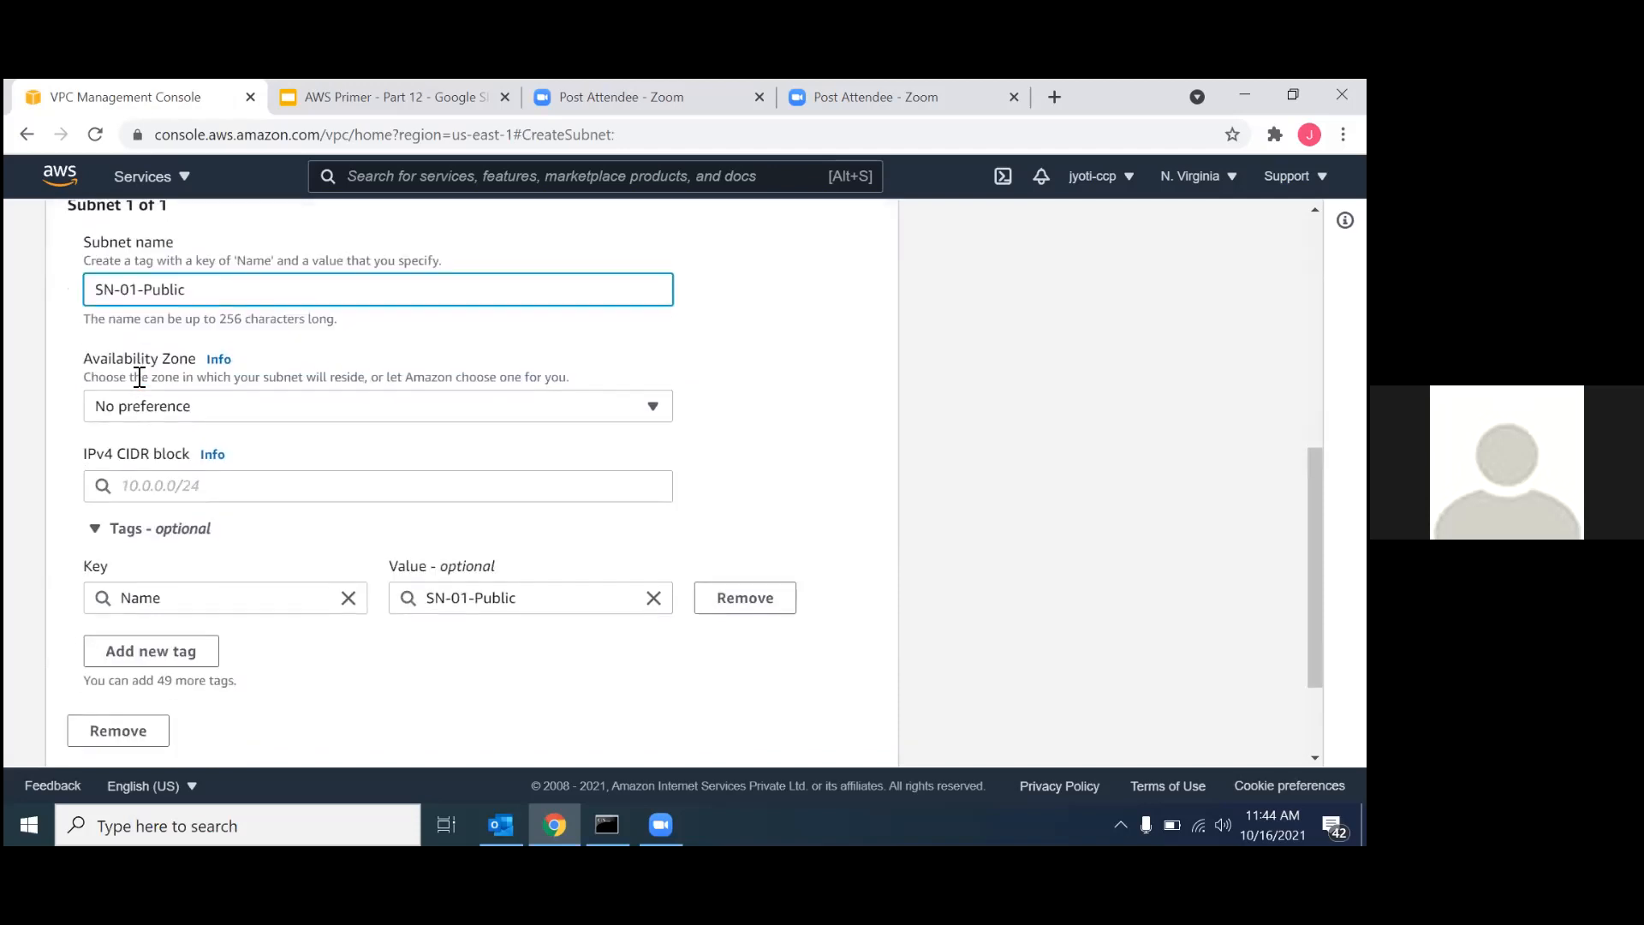
click(135, 469)
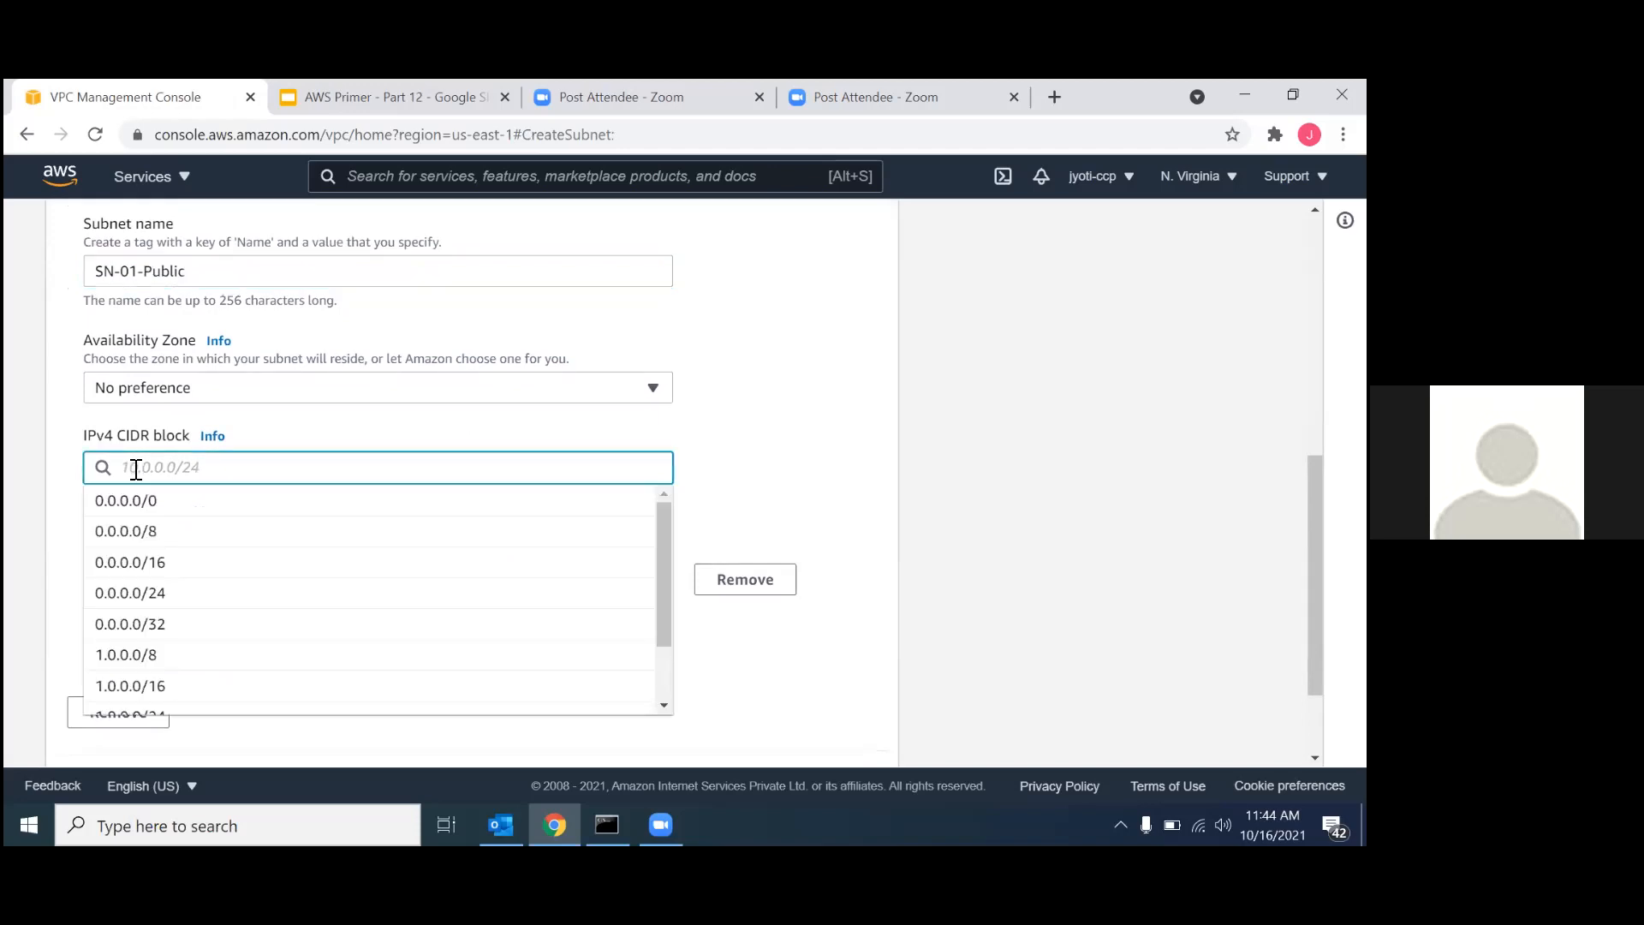
text(10.0)
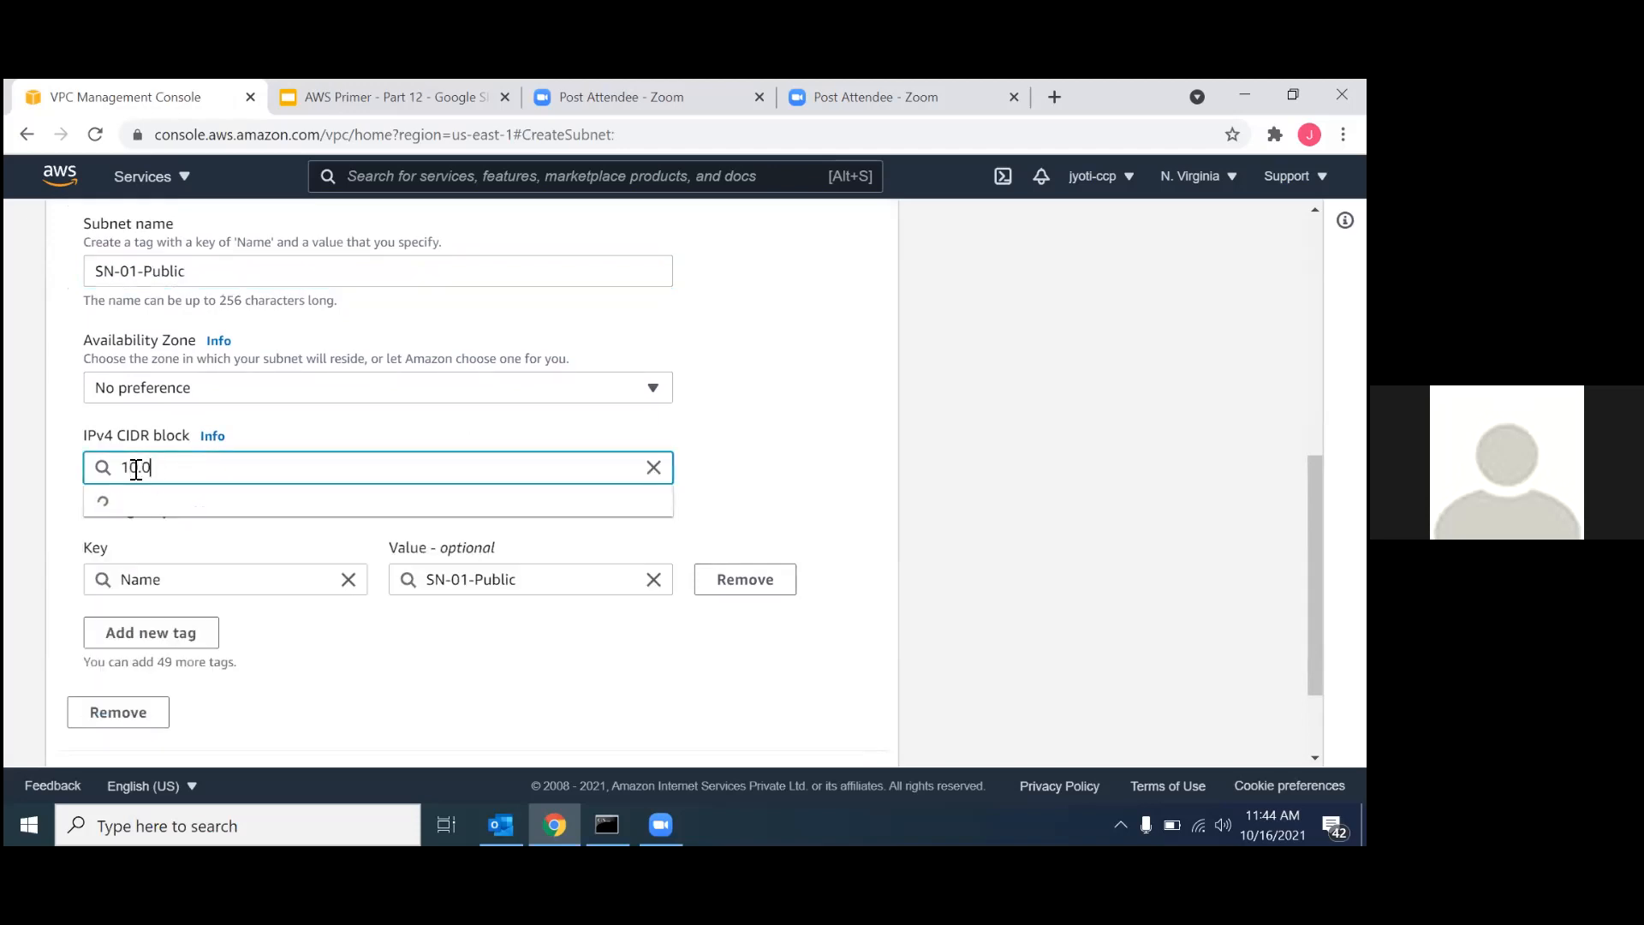
text(.0.0/24)
click(202, 506)
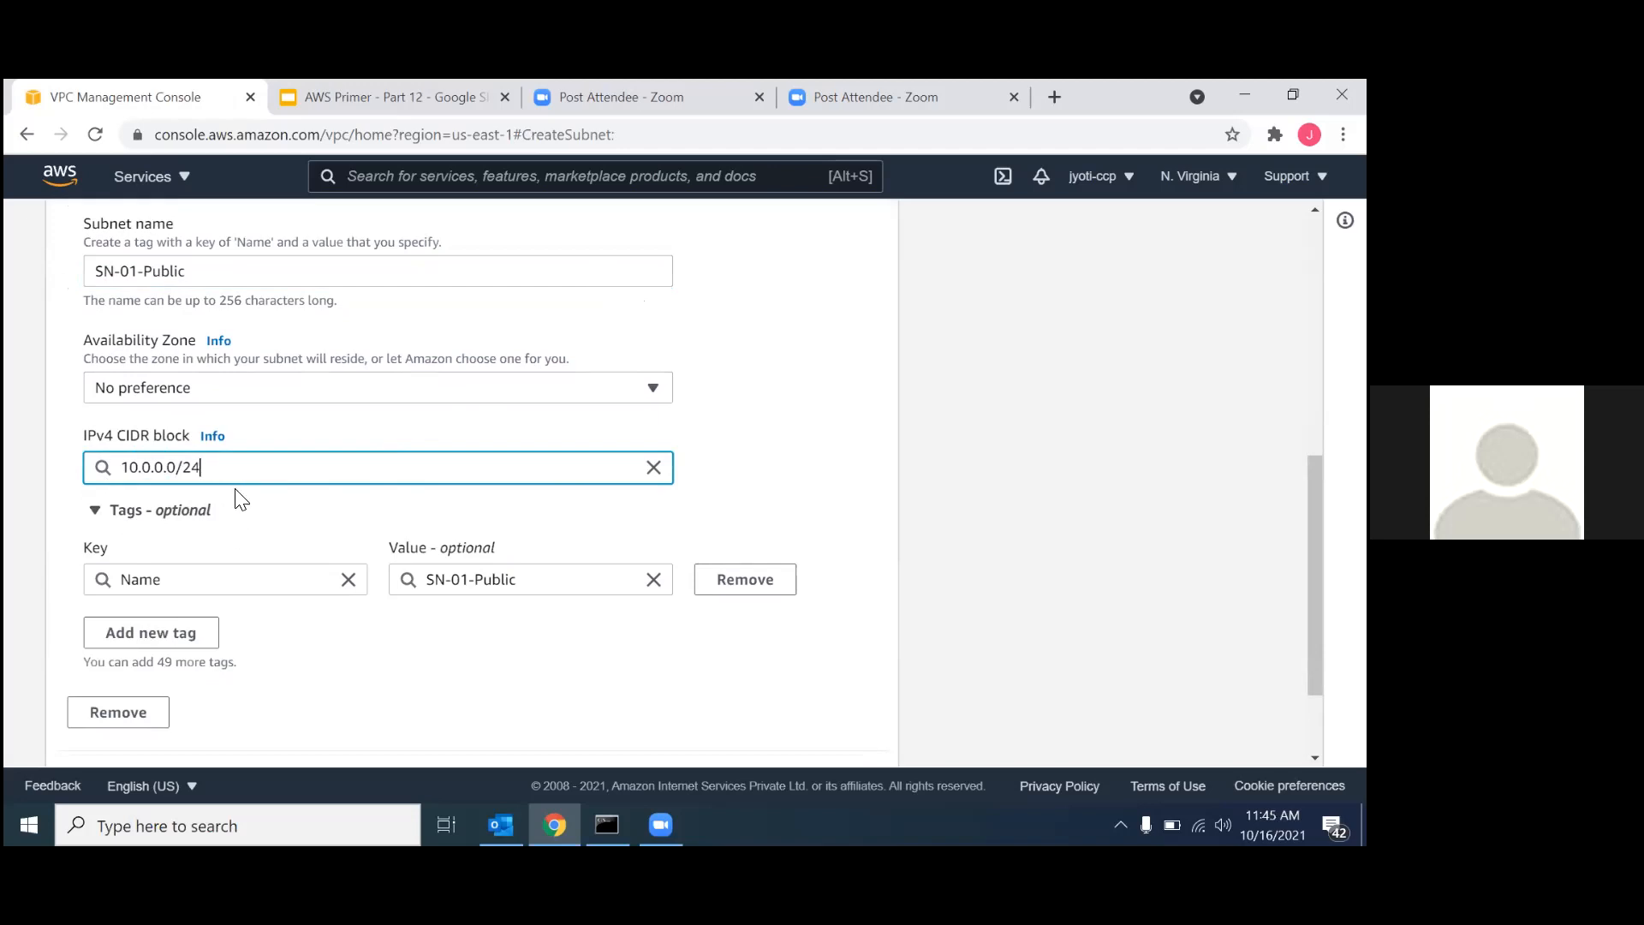
Place SN-01-Public in the us-east-1a availability zone and create the subnet.
click(296, 396)
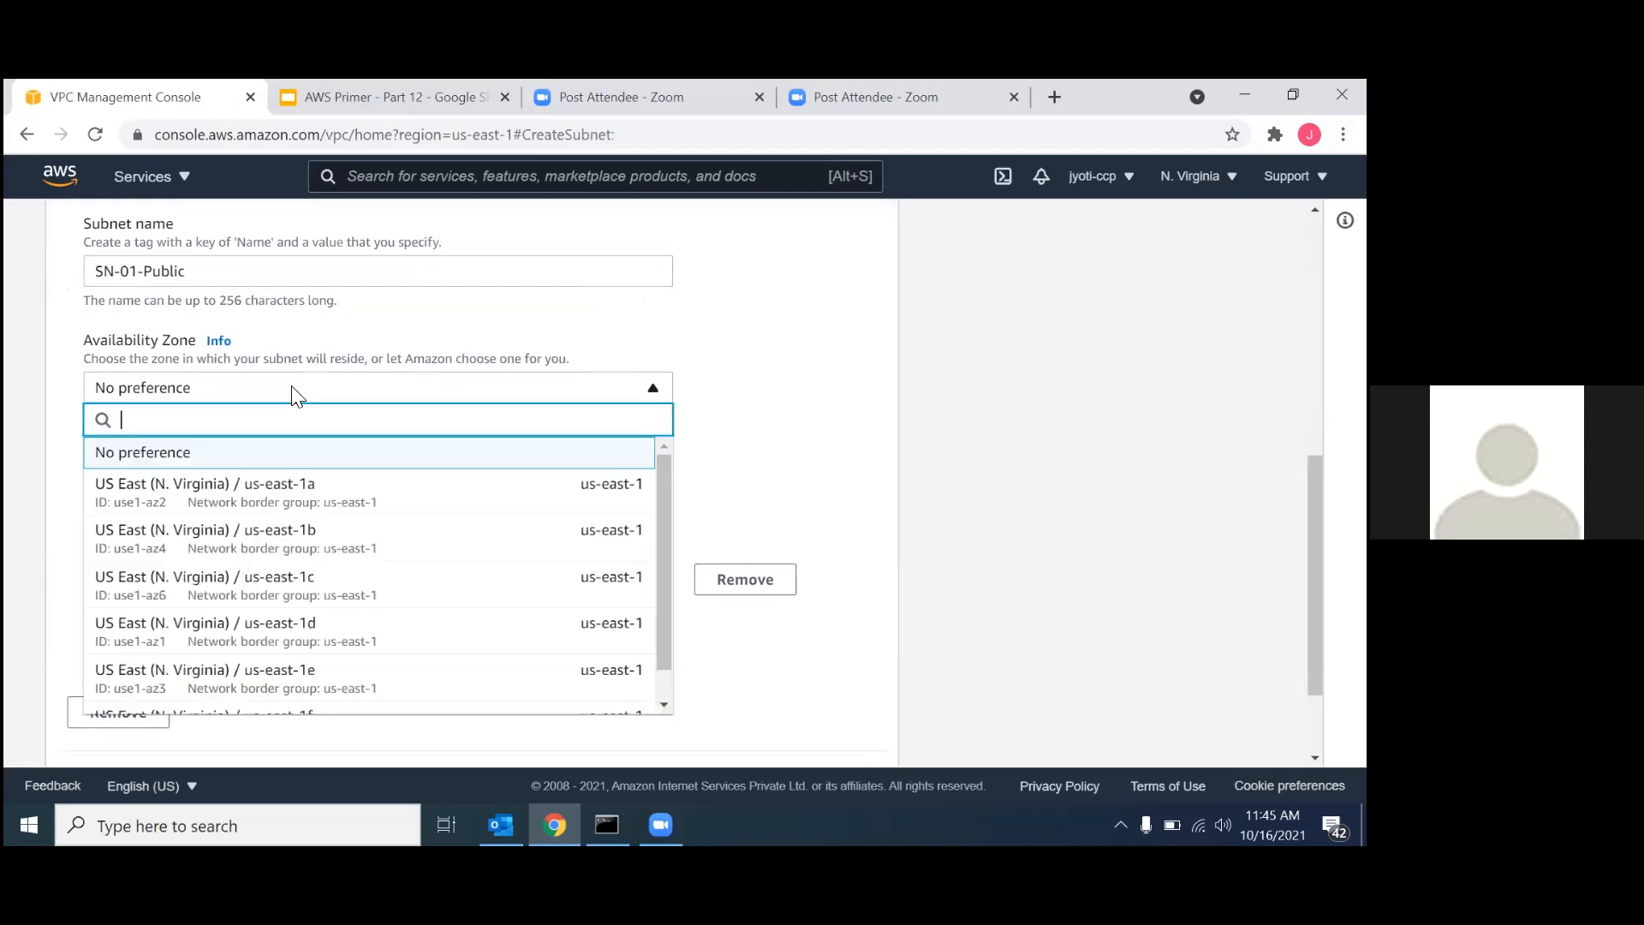
click(270, 478)
scroll(411, 505, down, 1)
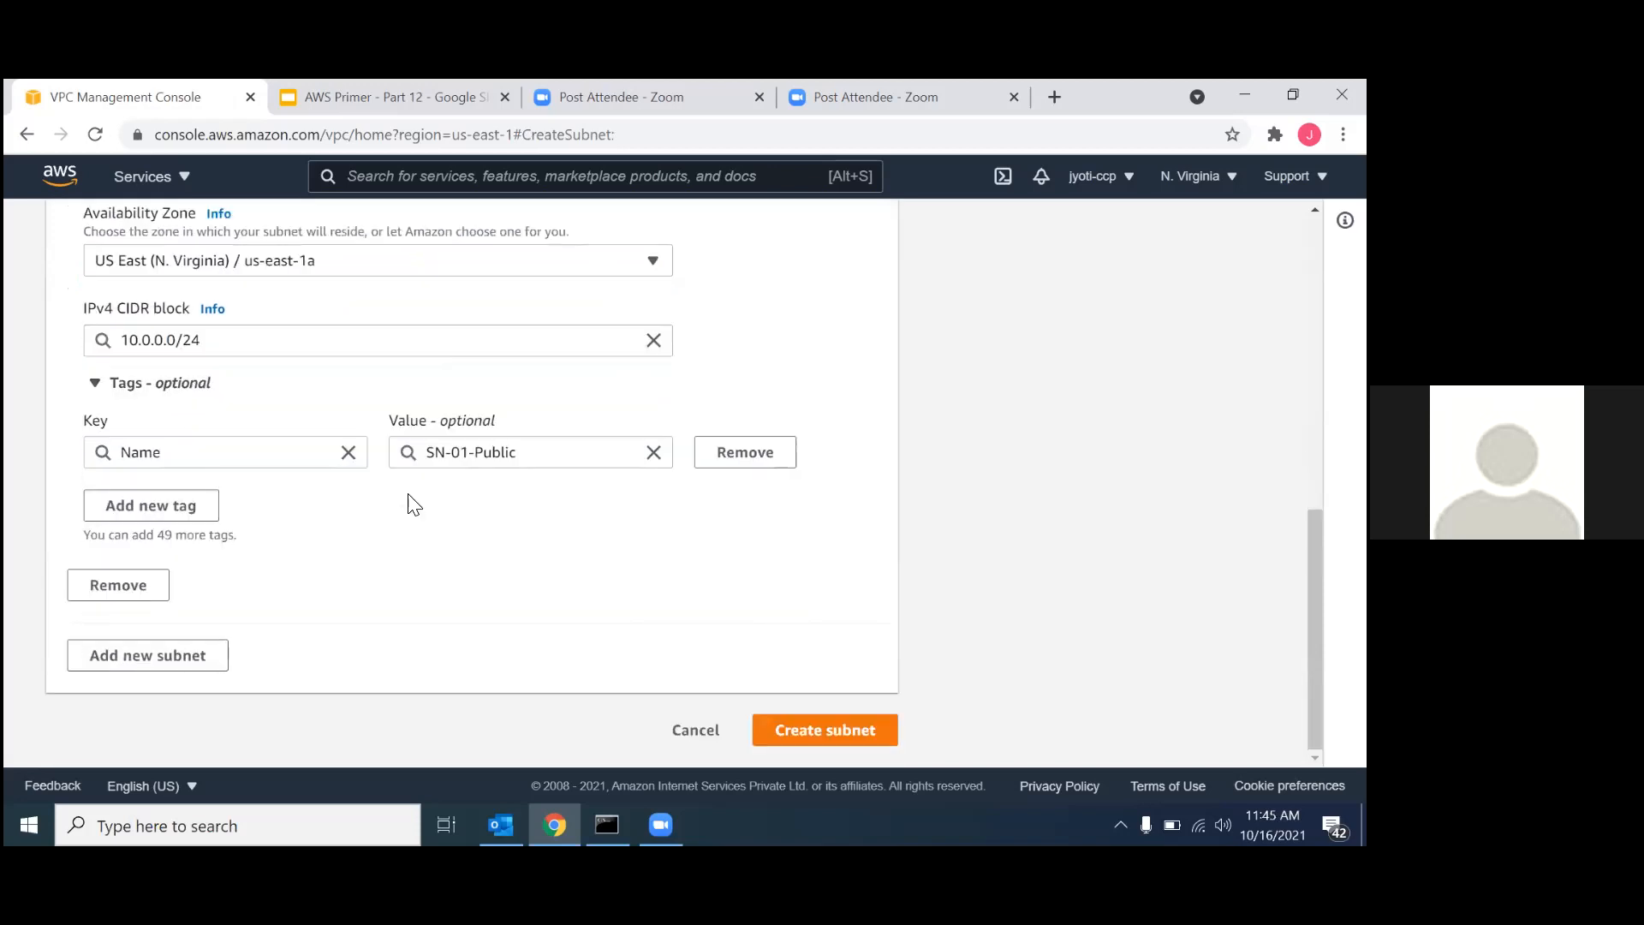
click(804, 733)
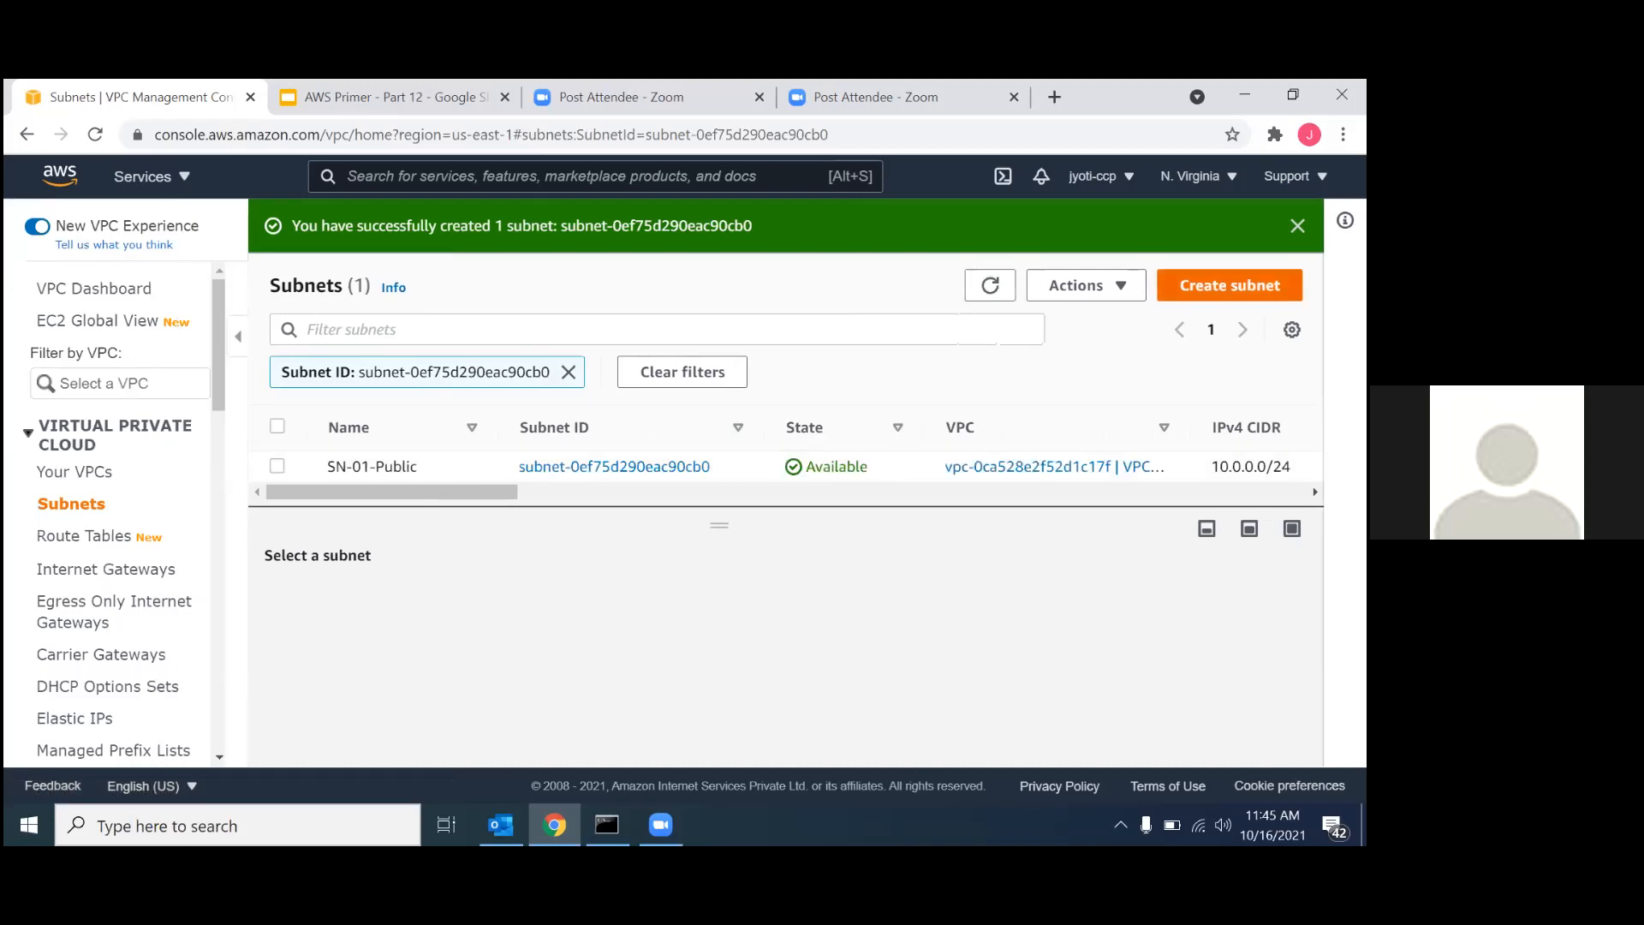
click(1229, 285)
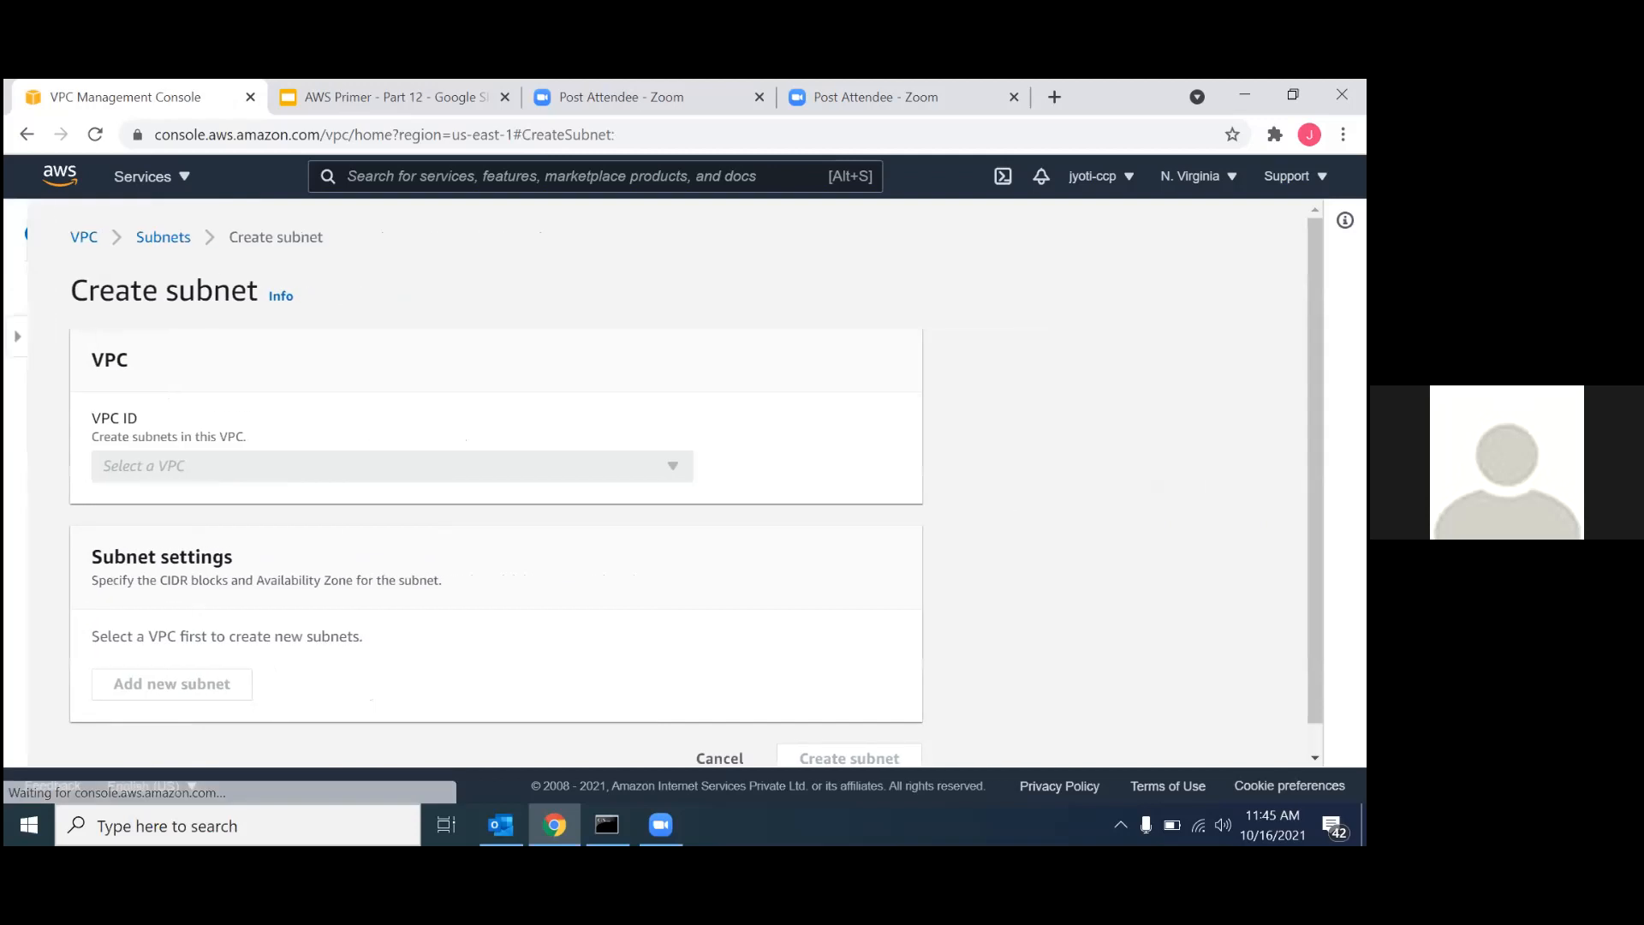
click(204, 476)
click(191, 536)
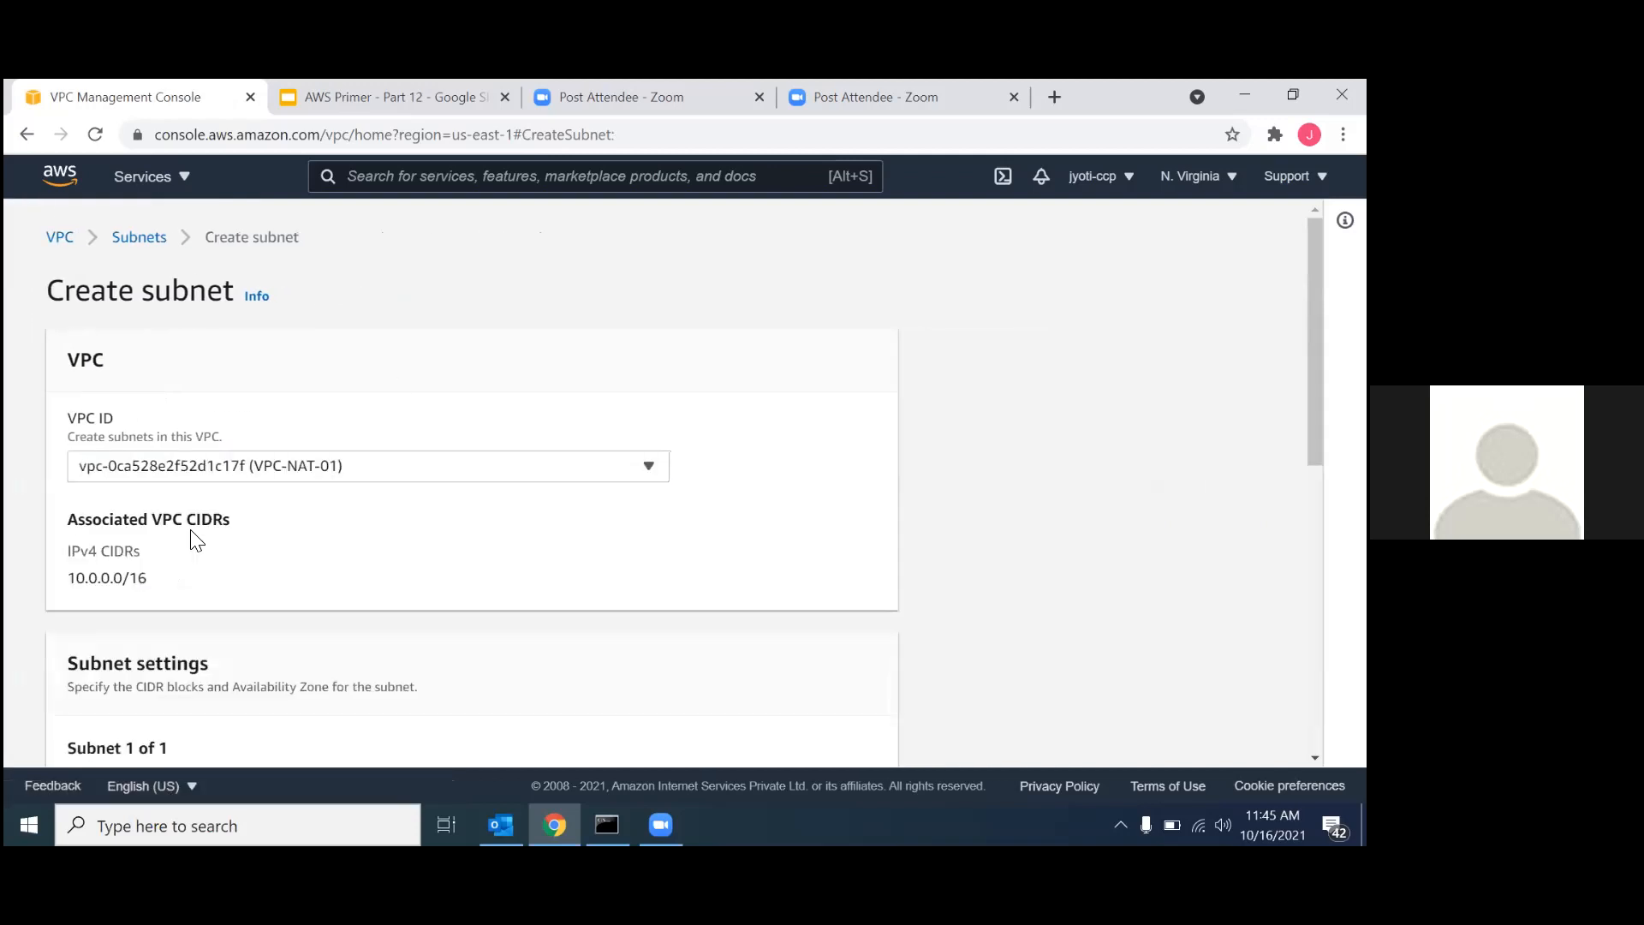
scroll(192, 540, down, 6)
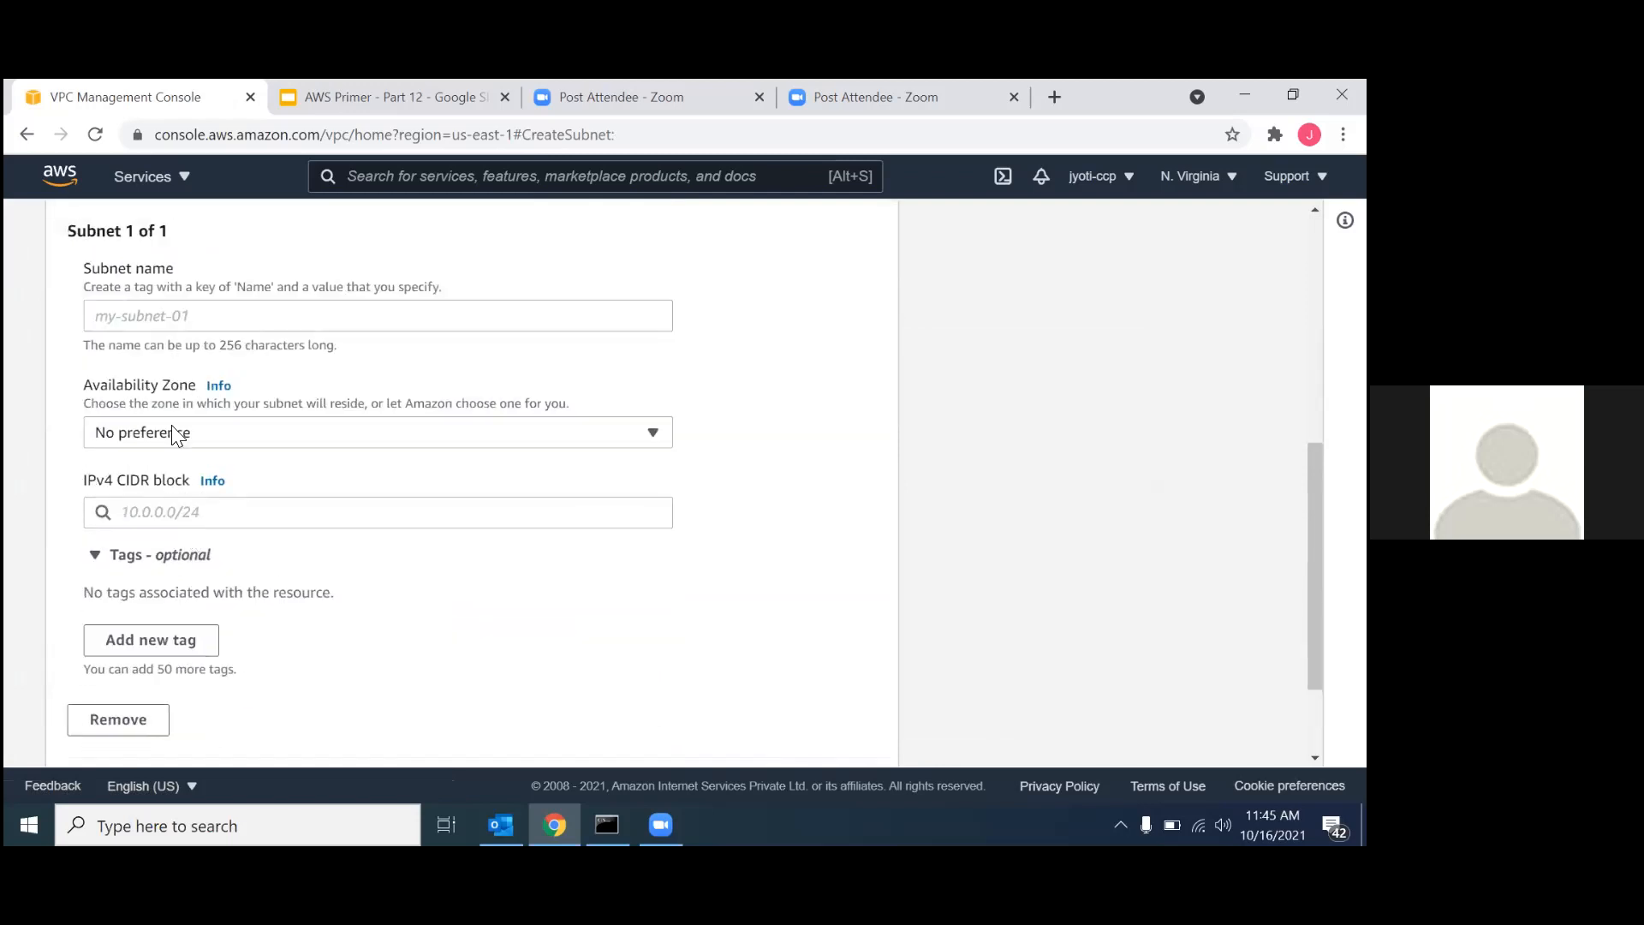
scroll(157, 327, up, 6)
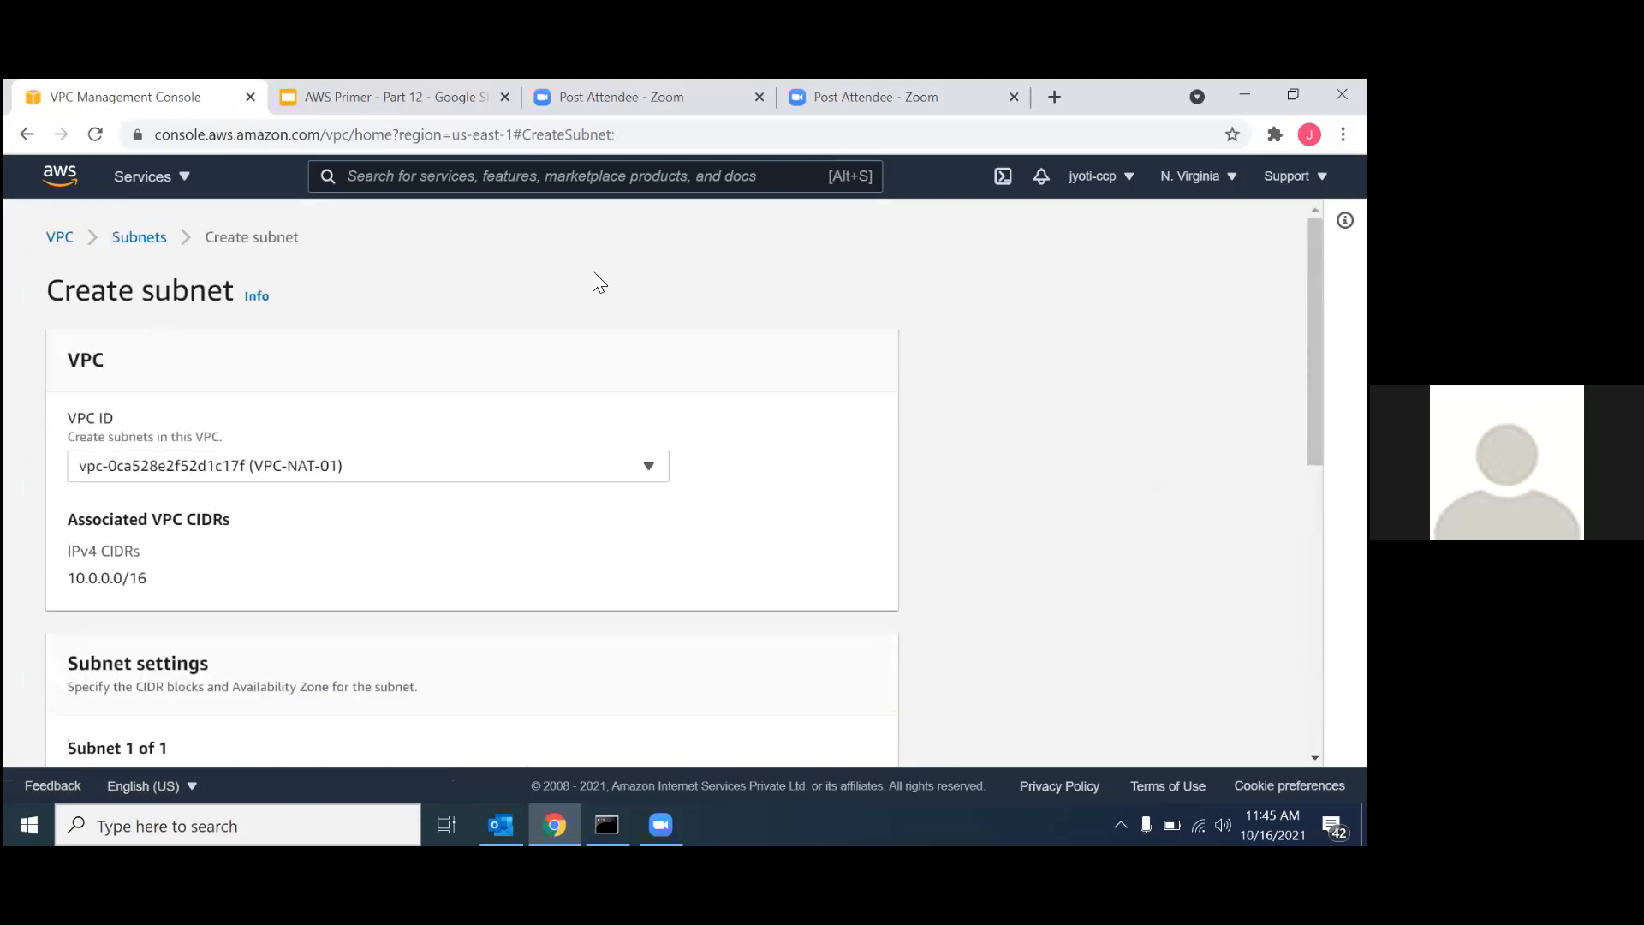
click(125, 246)
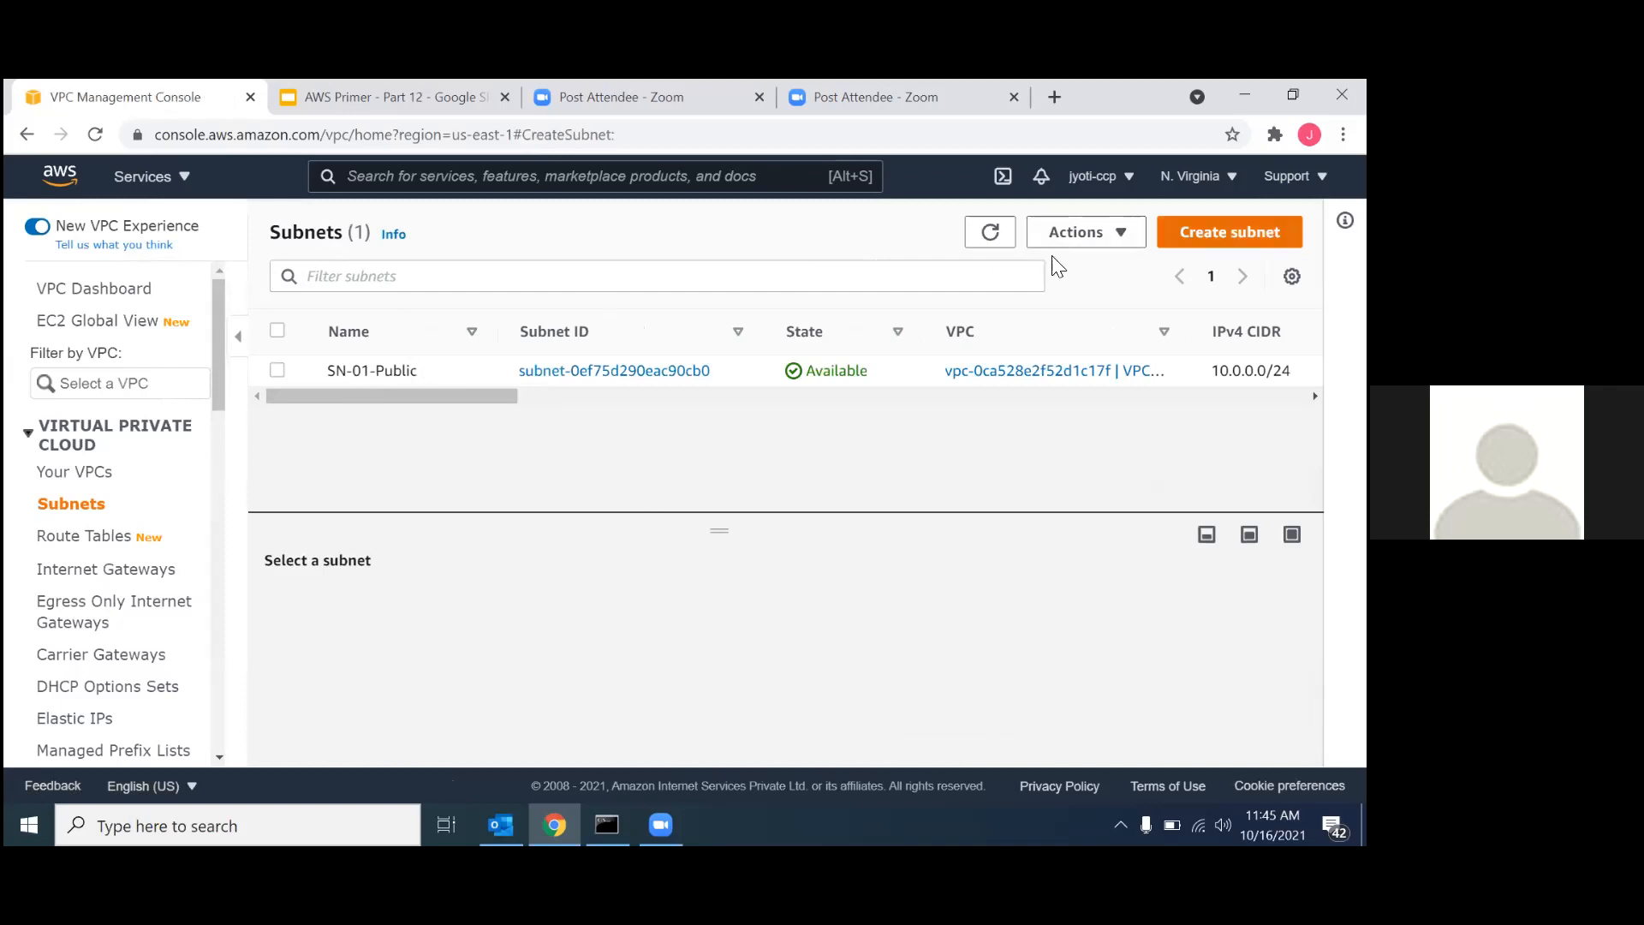
Start another subnet in the VPC-NAT-01 VPC and name it SN-01-Private.
click(339, 472)
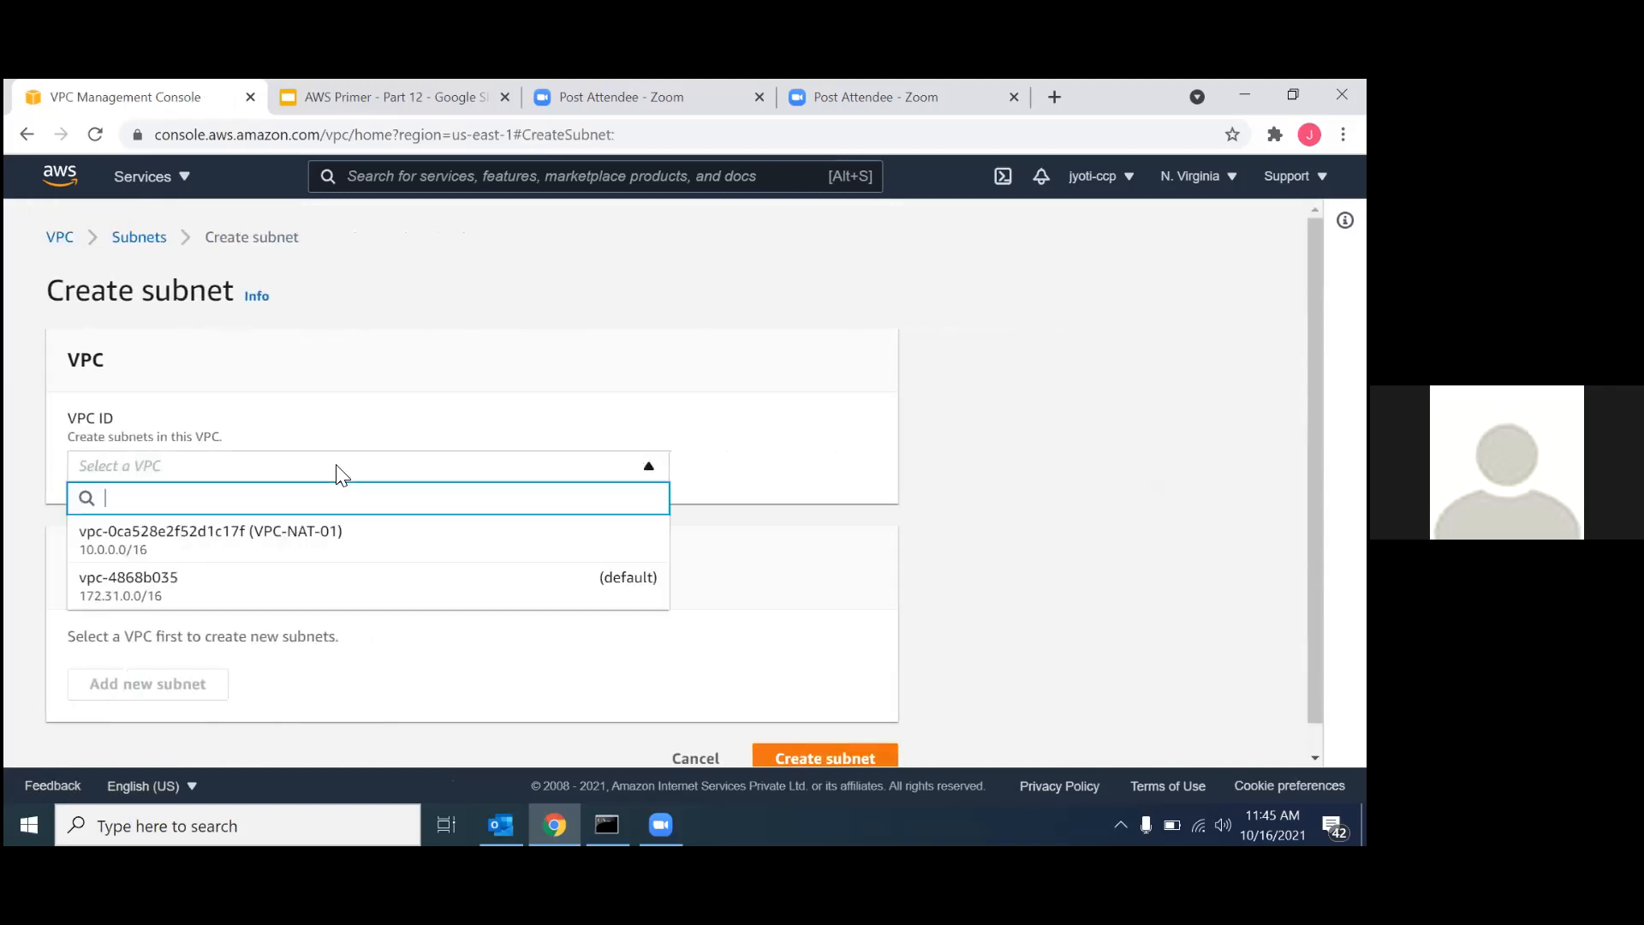
click(315, 531)
scroll(329, 590, down, 4)
click(152, 488)
text(SN-01)
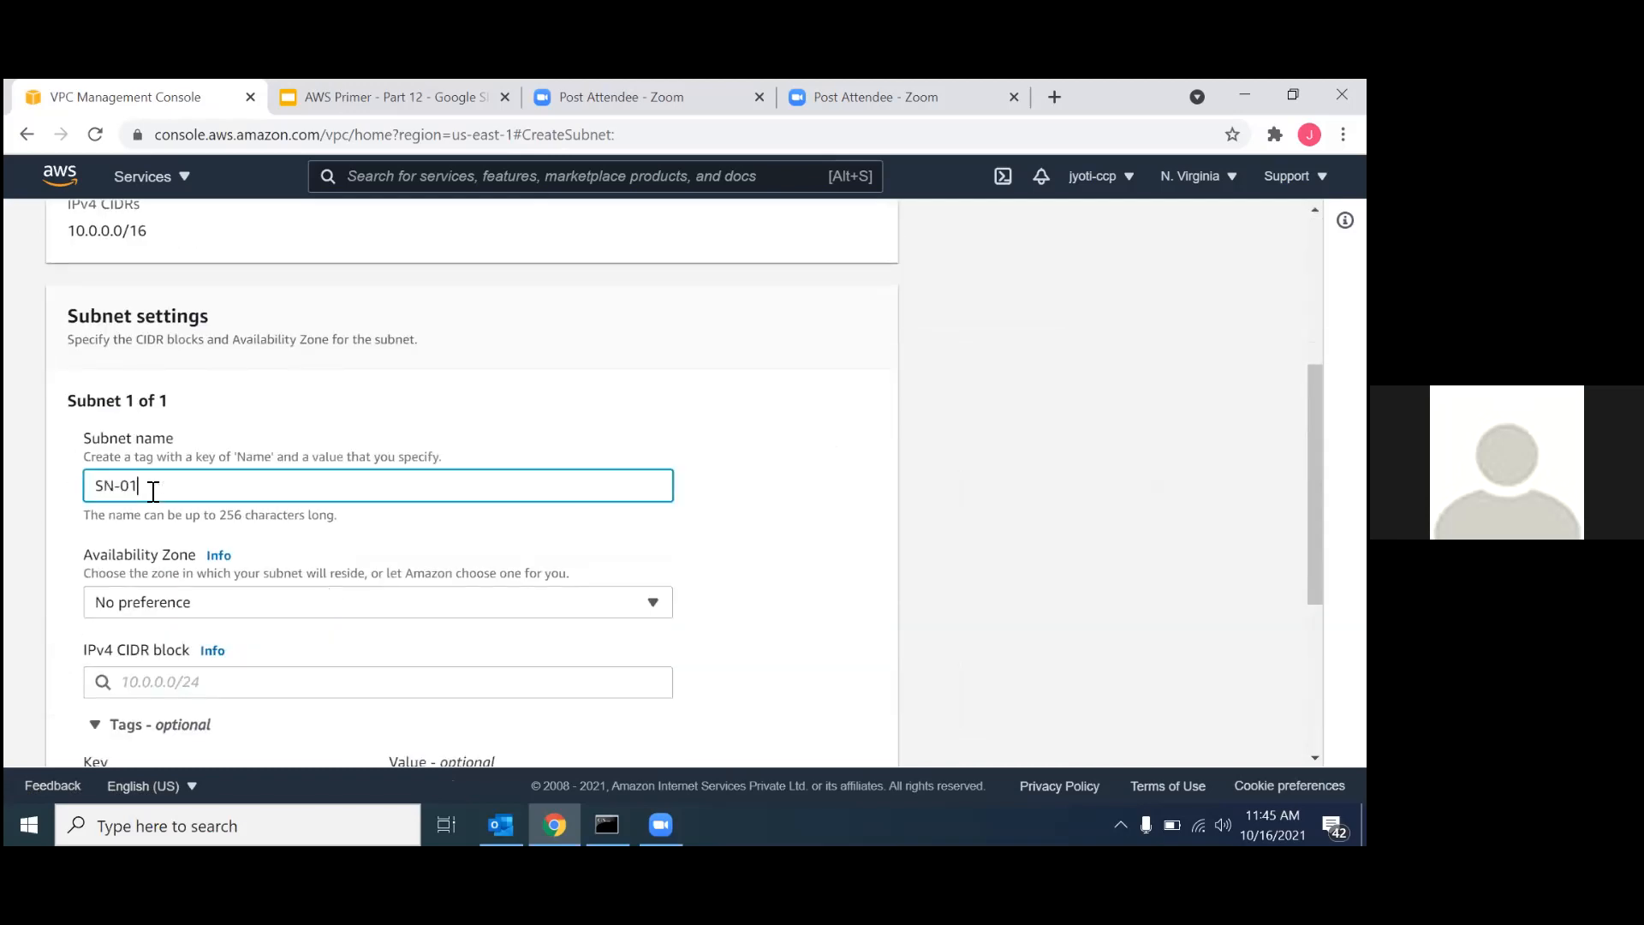
text(-Privat)
Set the private subnet's availability zone to US East (N. Virginia) / us-east-1b.
scroll(152, 490, down, 2)
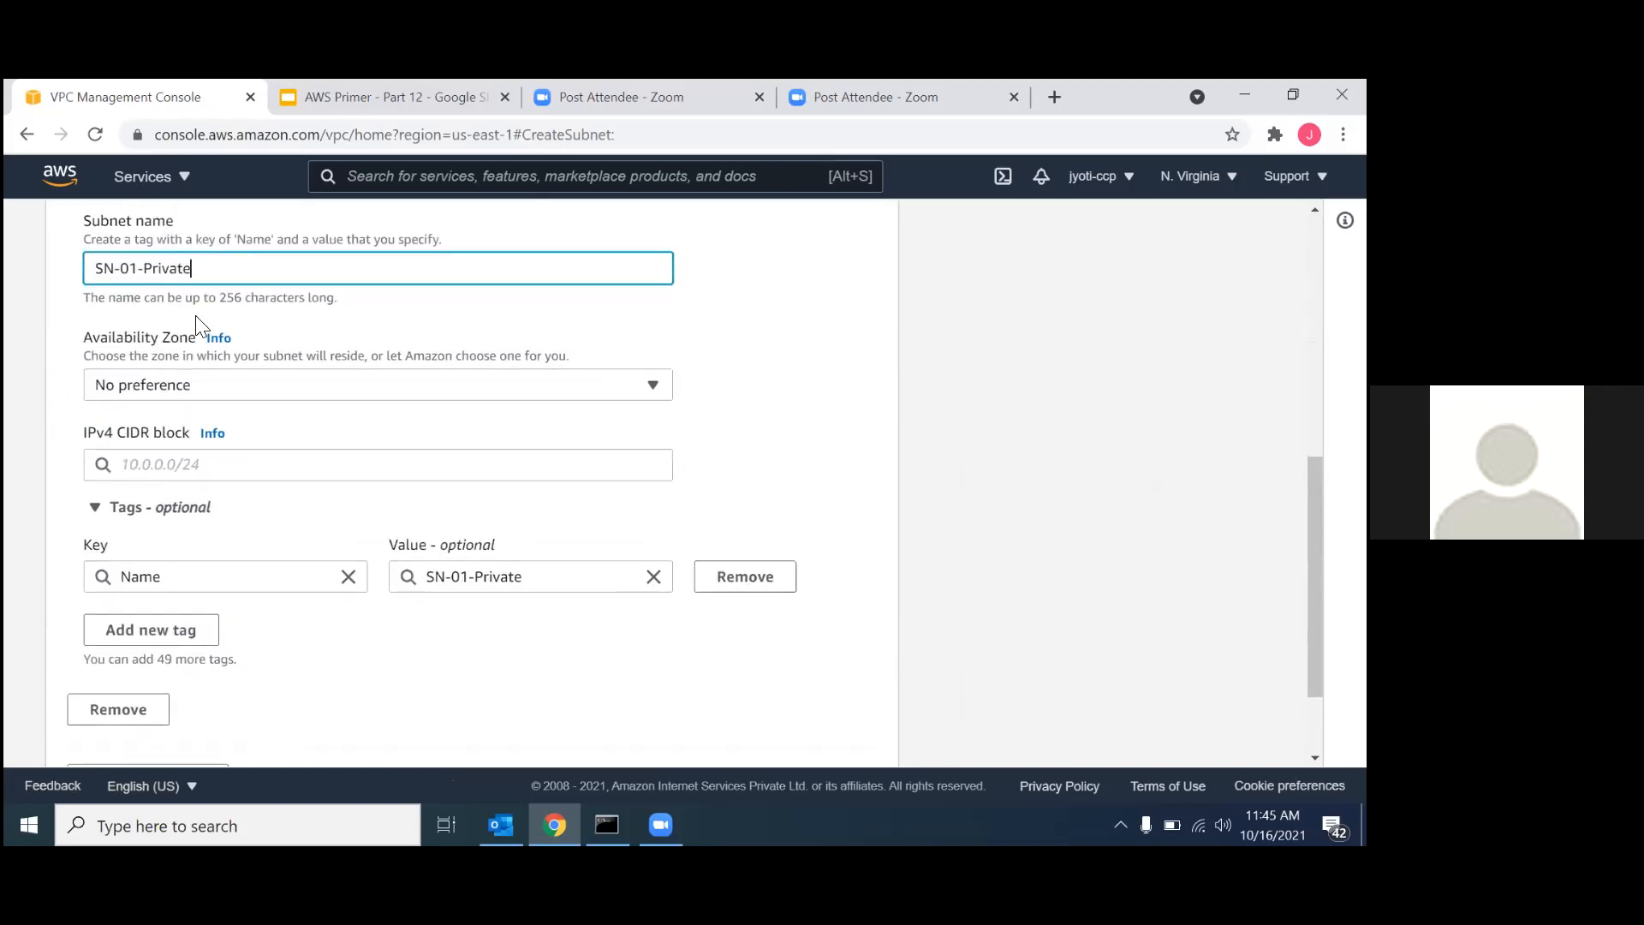
click(148, 385)
click(227, 537)
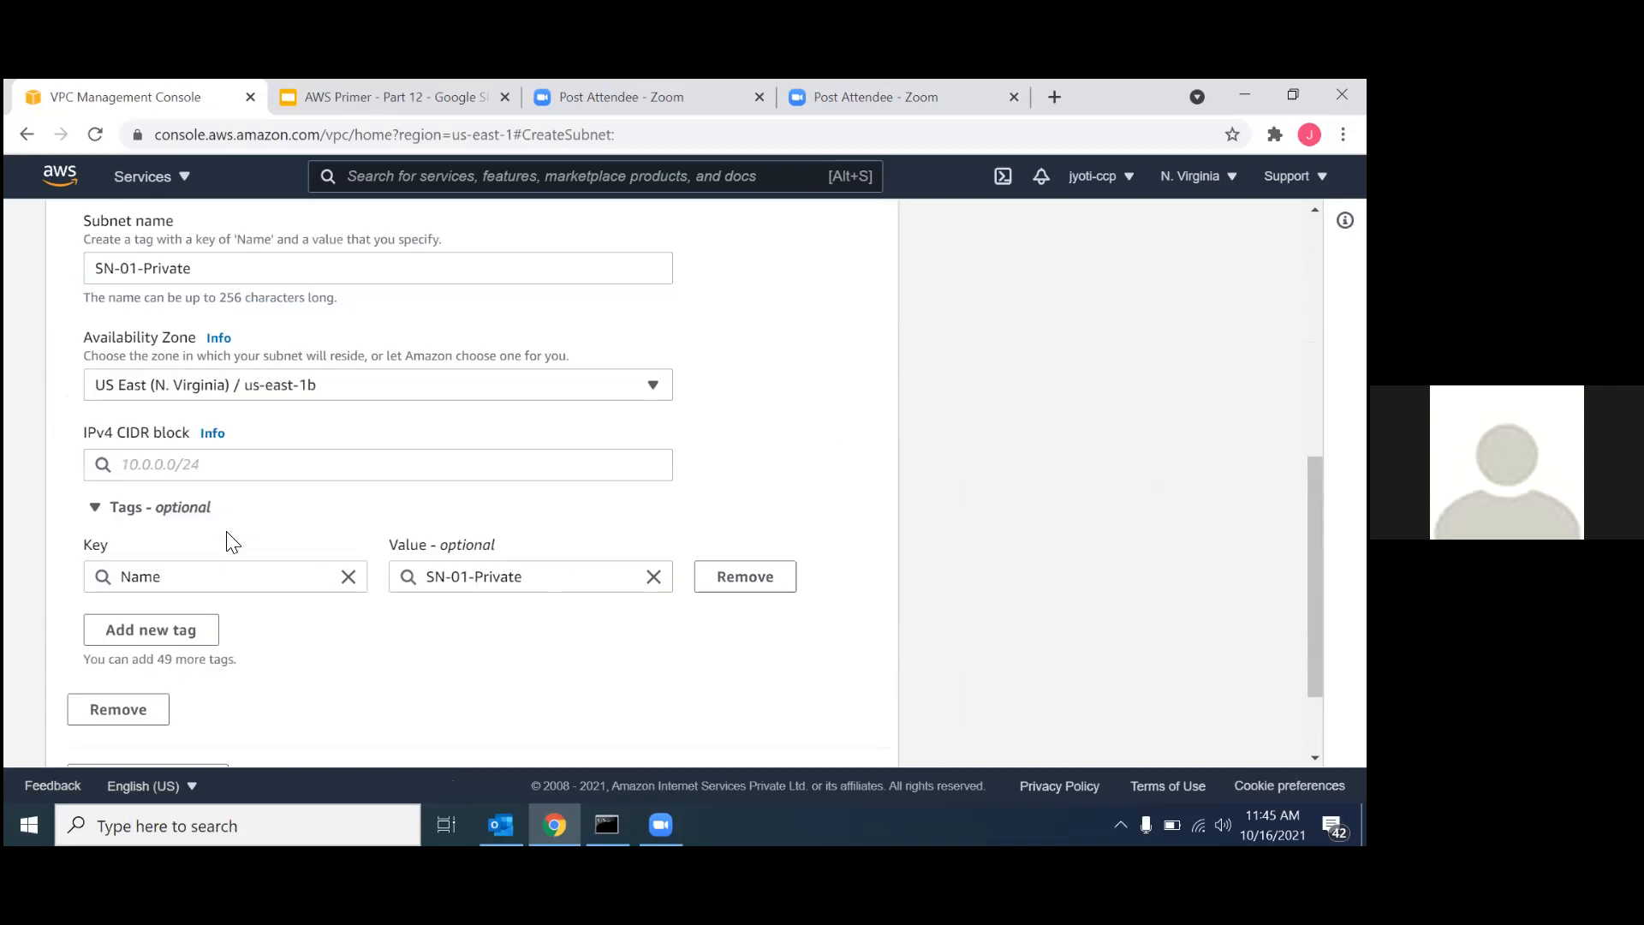
Try to create the private subnet with the IPv4 CIDR block 10.0.0.0/24.
scroll(383, 563, down, 1)
click(238, 356)
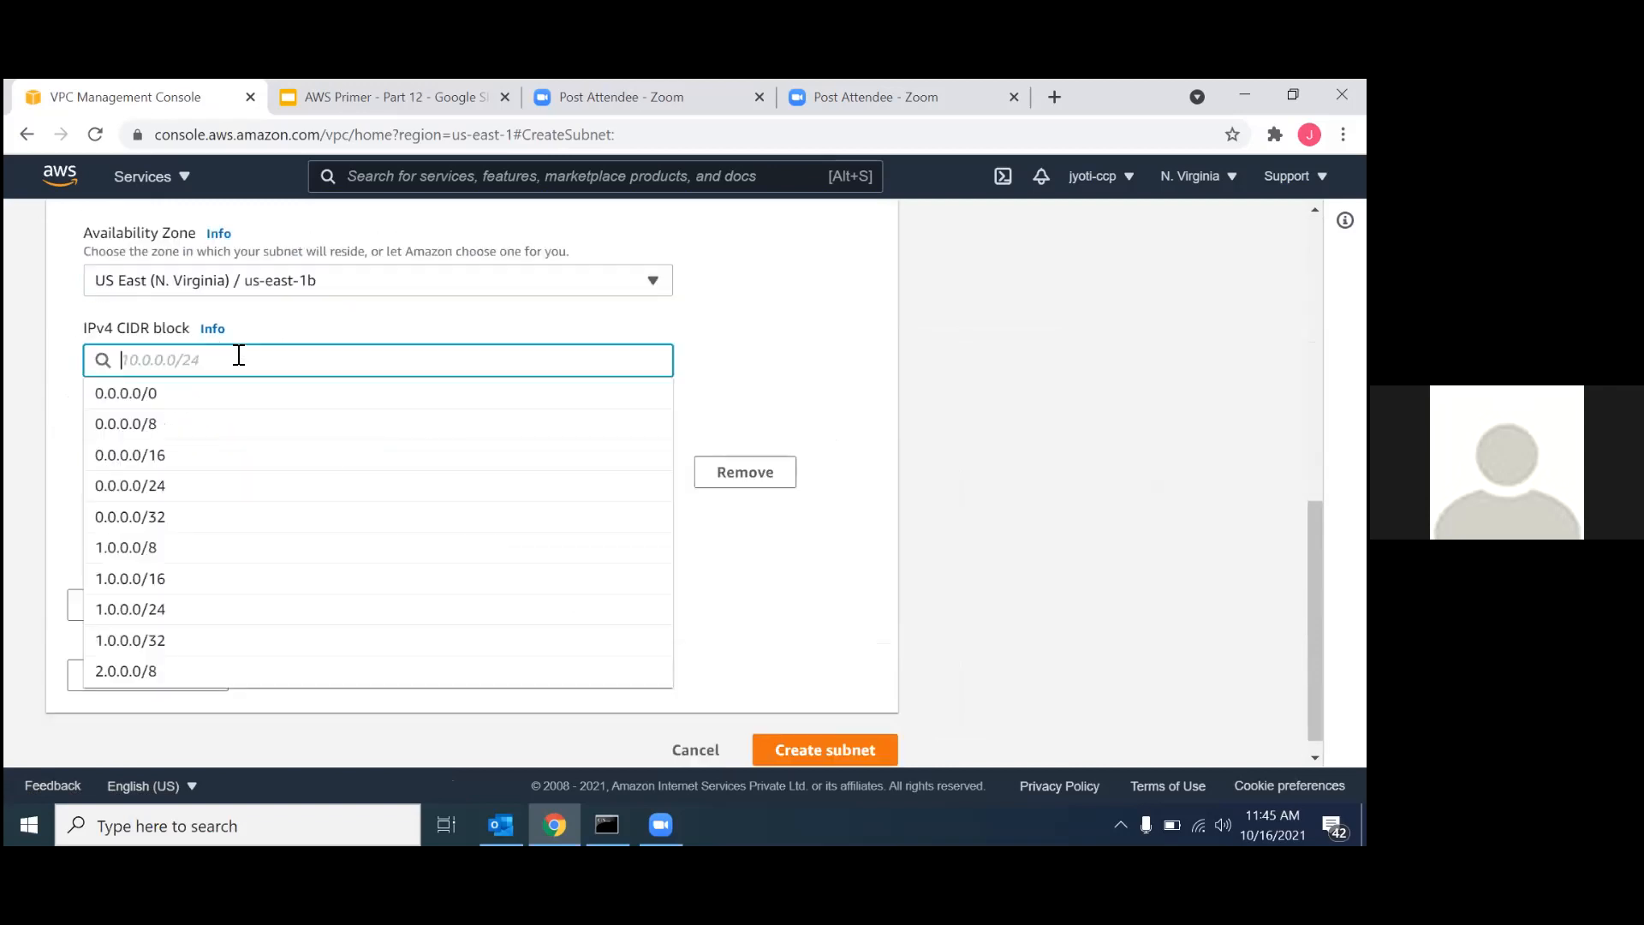
text(10.0.0.0/24)
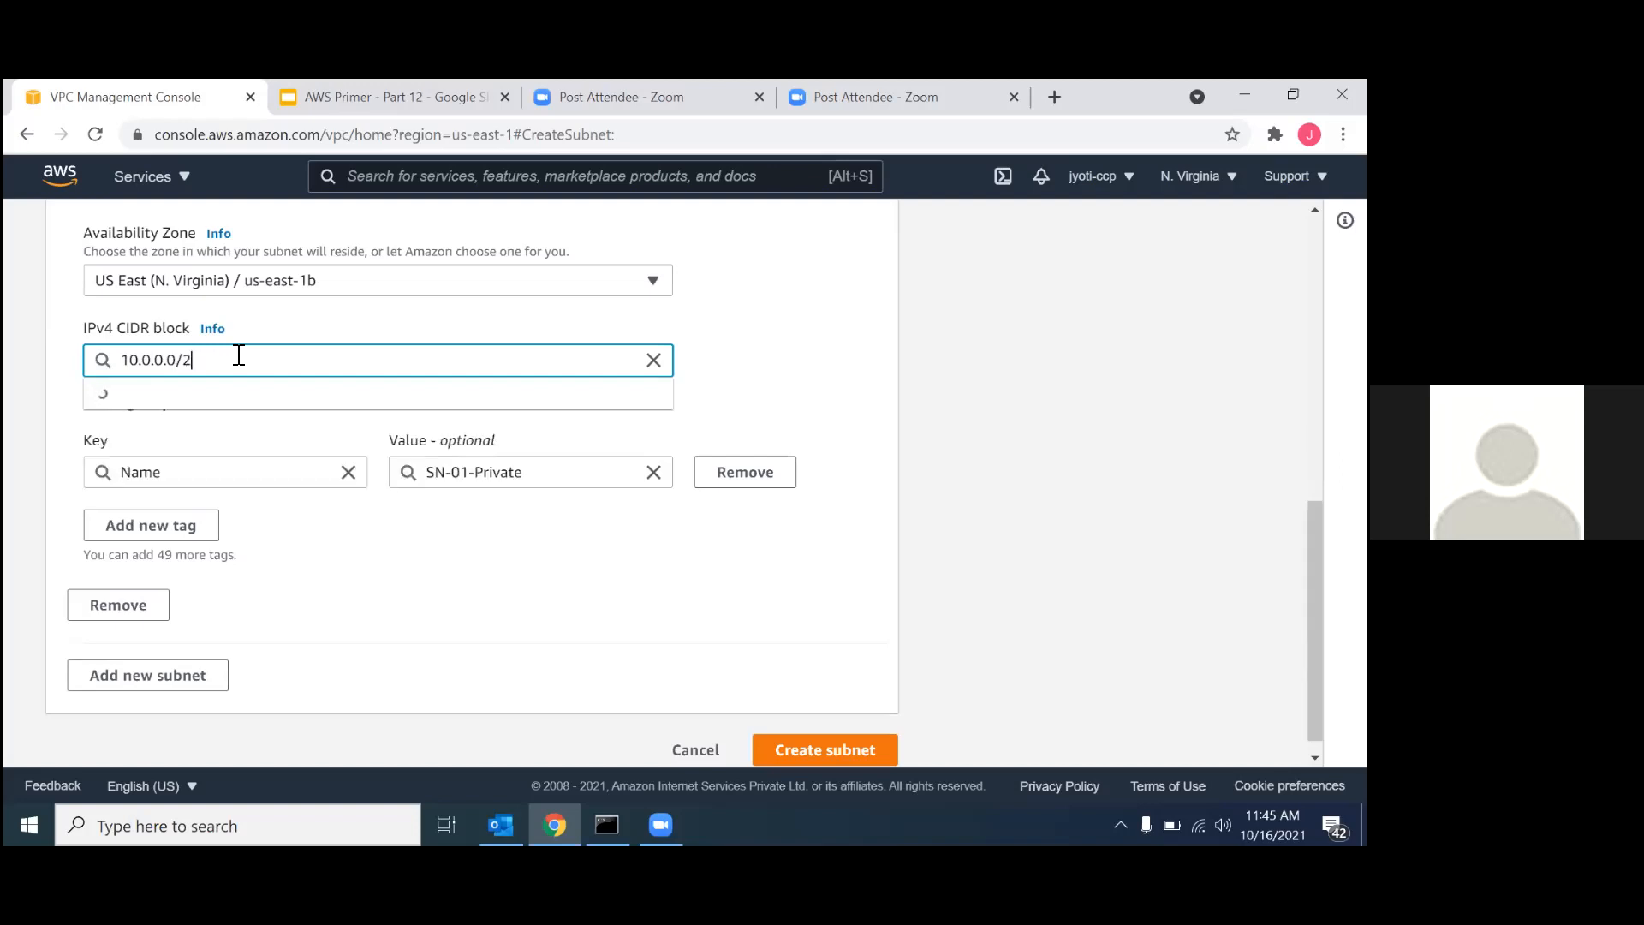
click(205, 409)
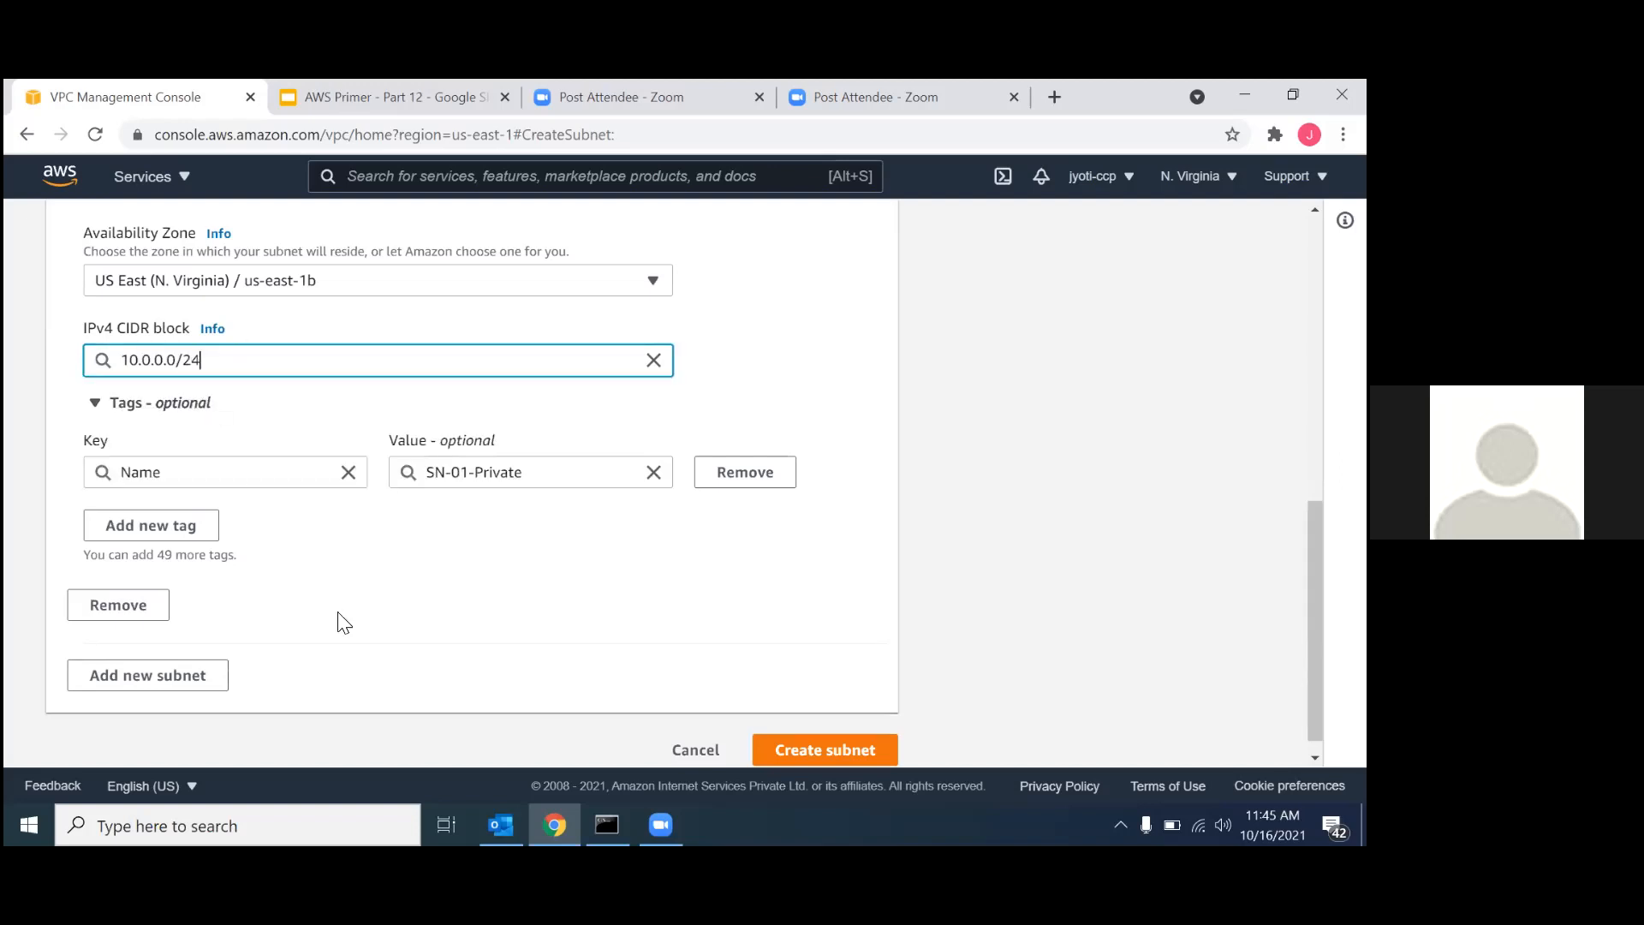
scroll(337, 620, down, 1)
click(784, 734)
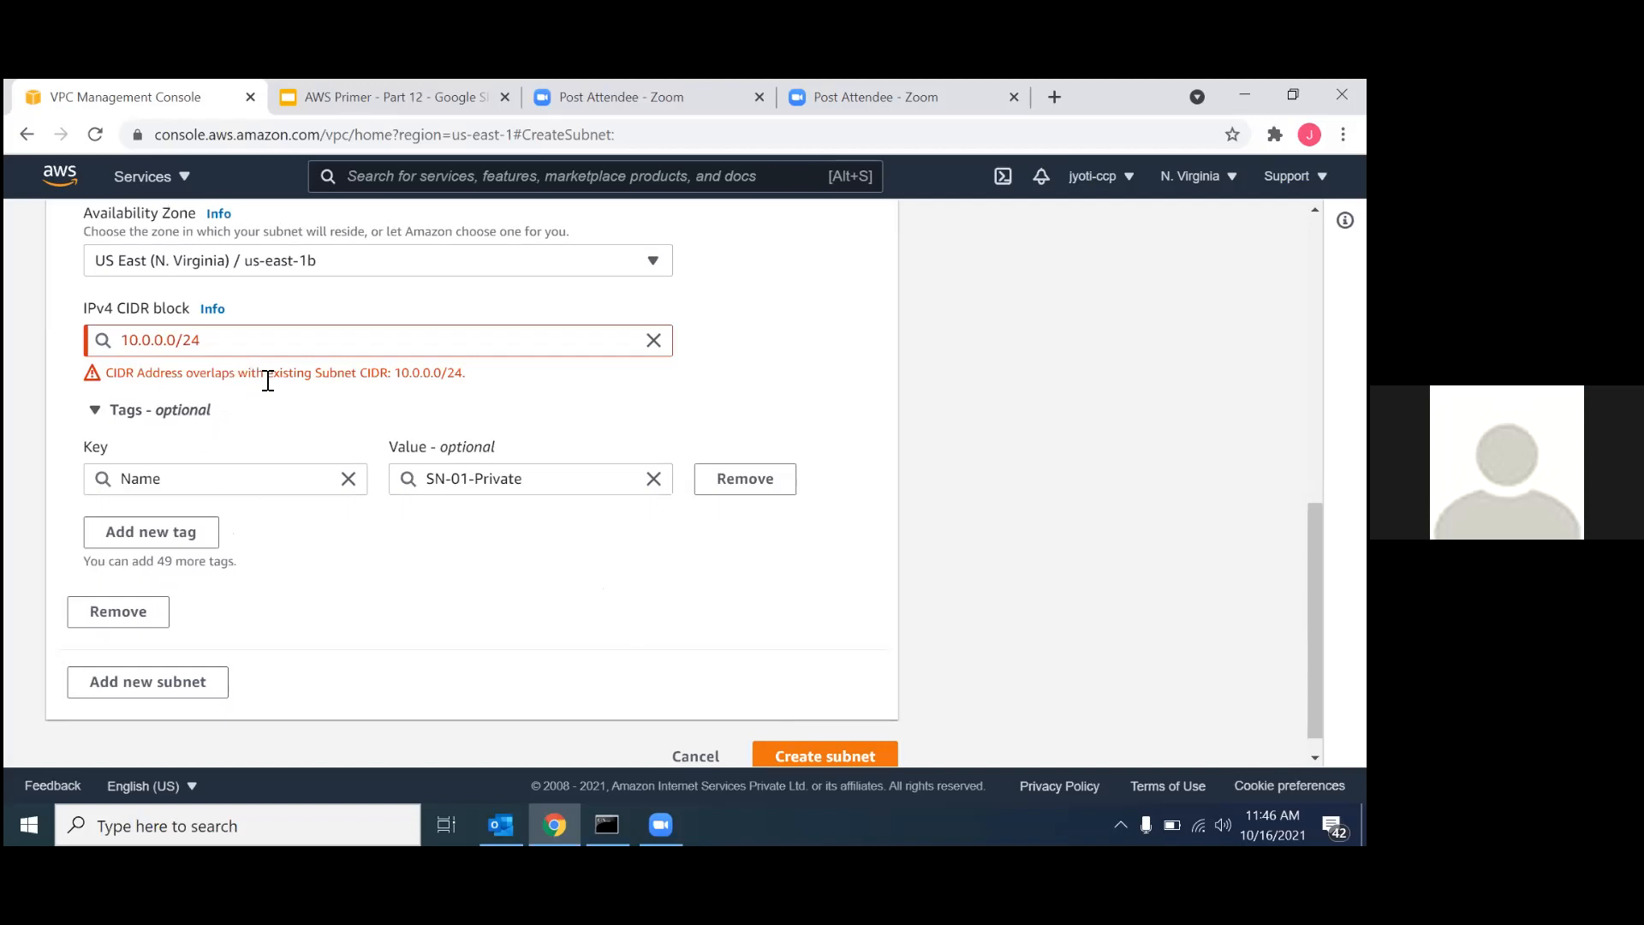
Create the private subnet with the IPv4 CIDR block 10.0.1.0/24 and show the subnet list without the subnet ID filter.
scroll(267, 380, up, 10)
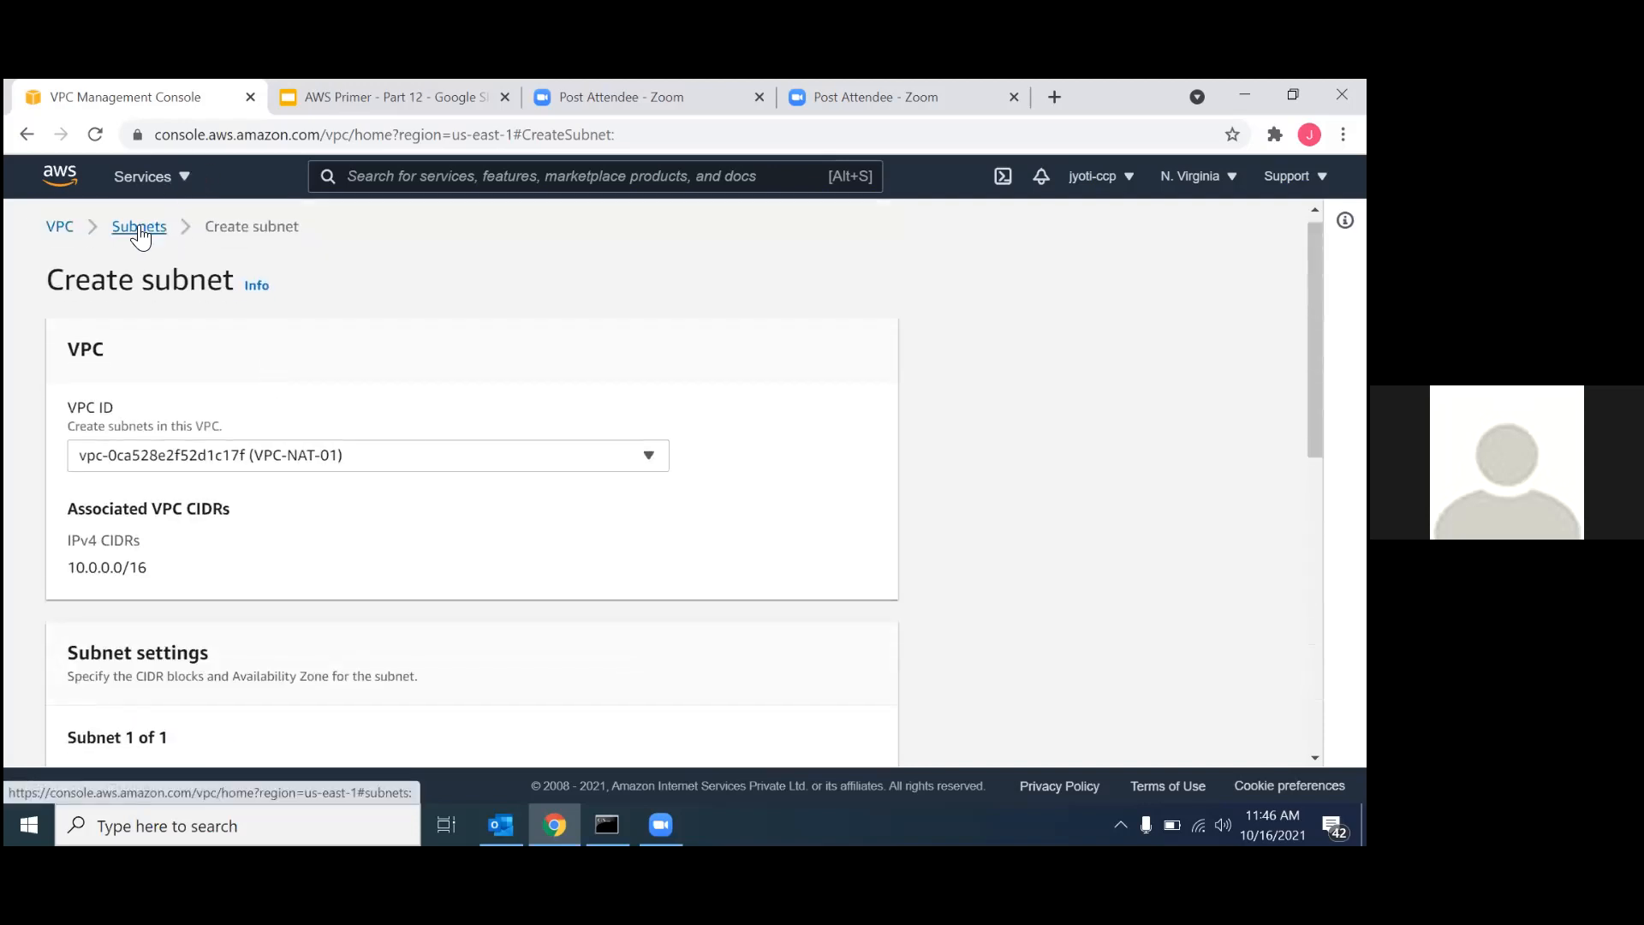
scroll(140, 235, down, 10)
click(165, 354)
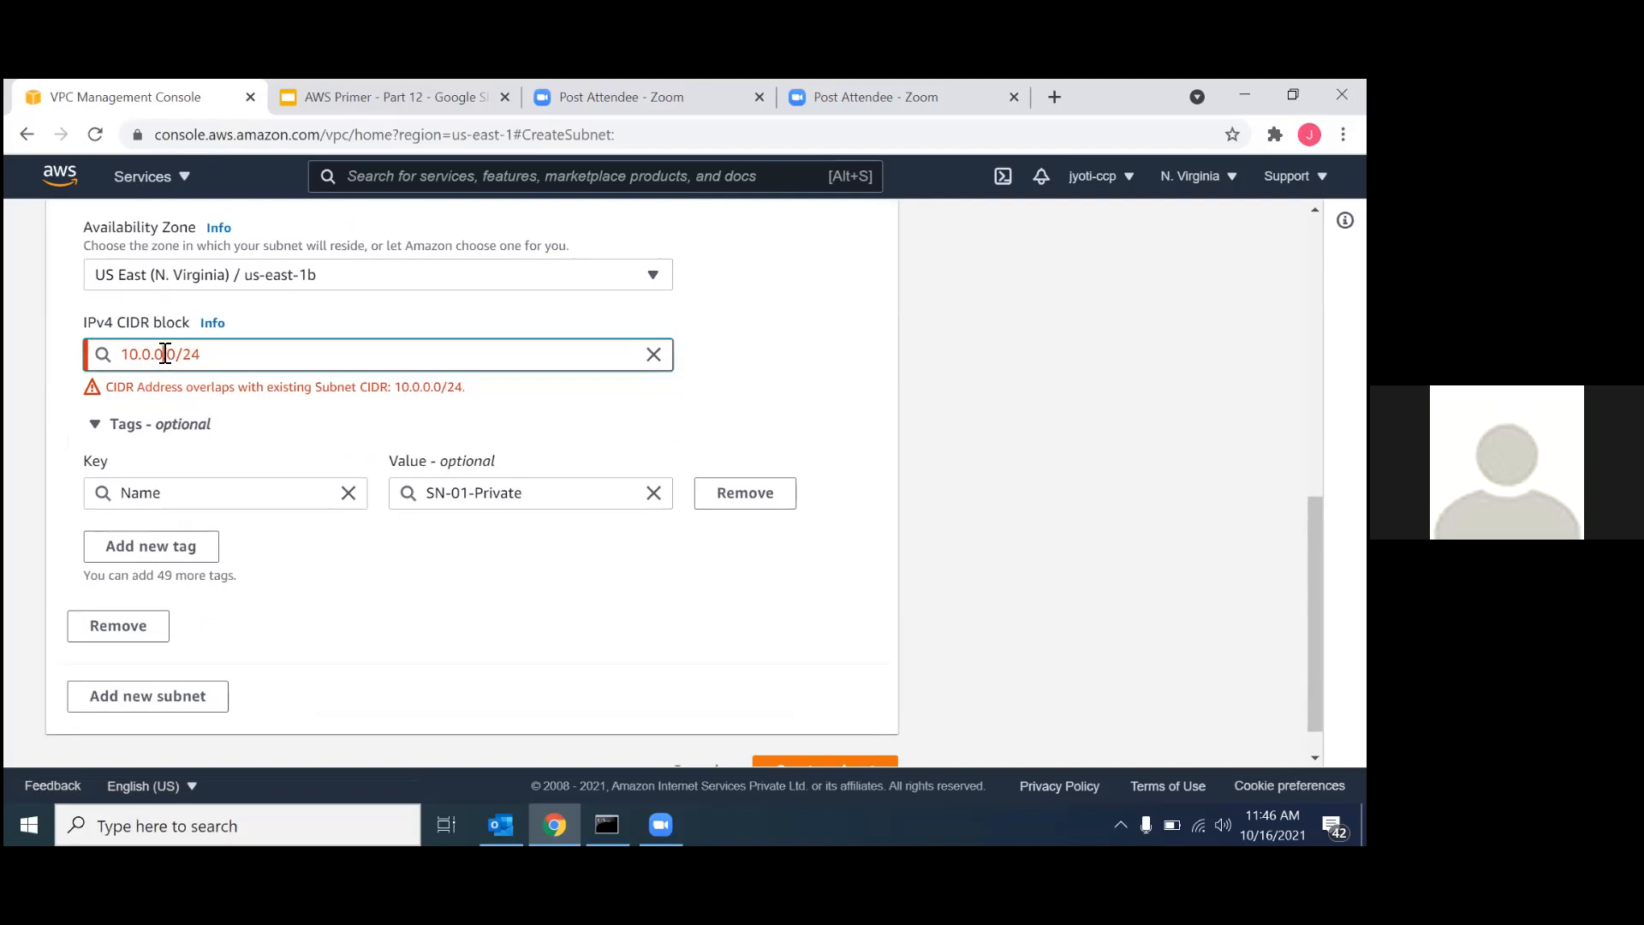
key(BackSpace)
text(1)
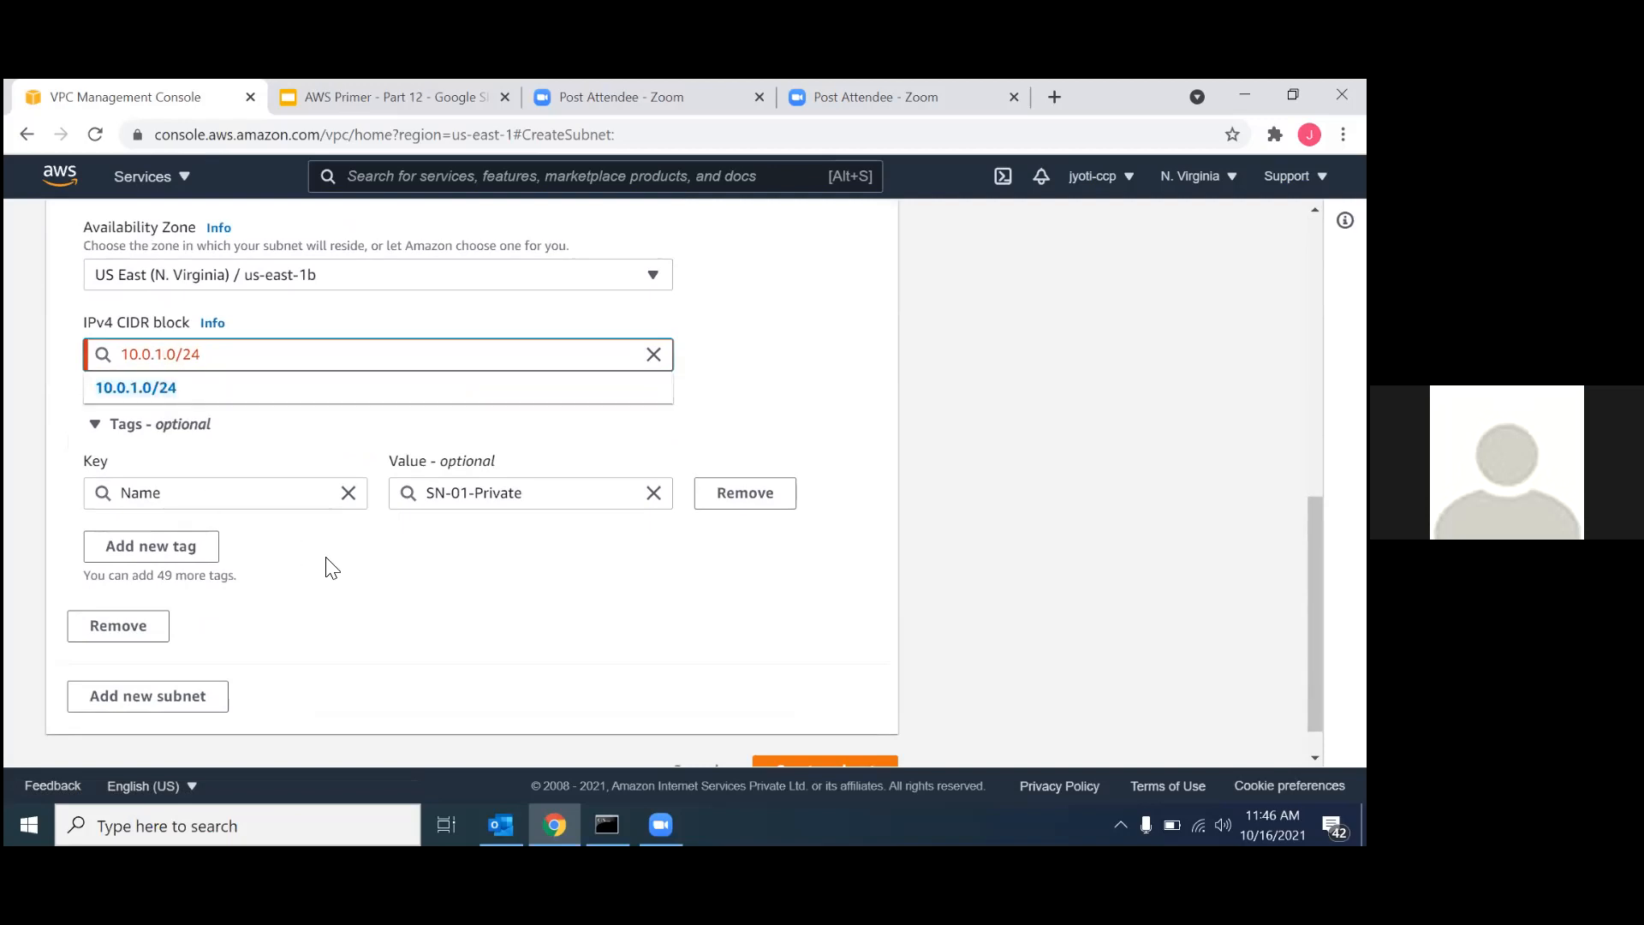
click(202, 392)
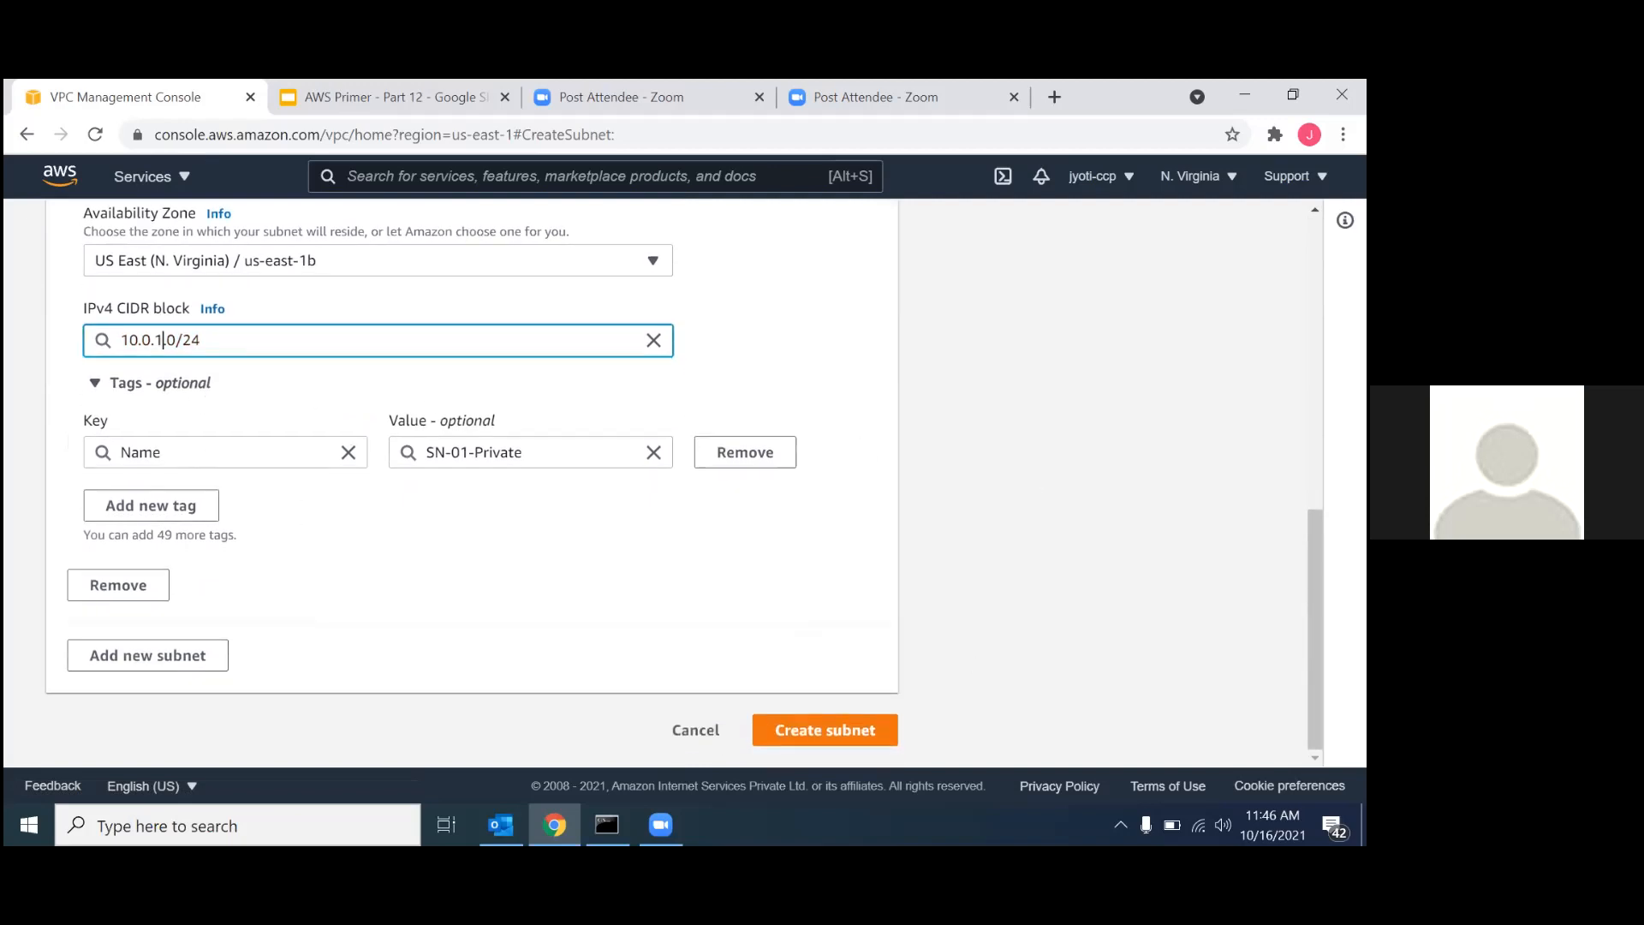
click(791, 731)
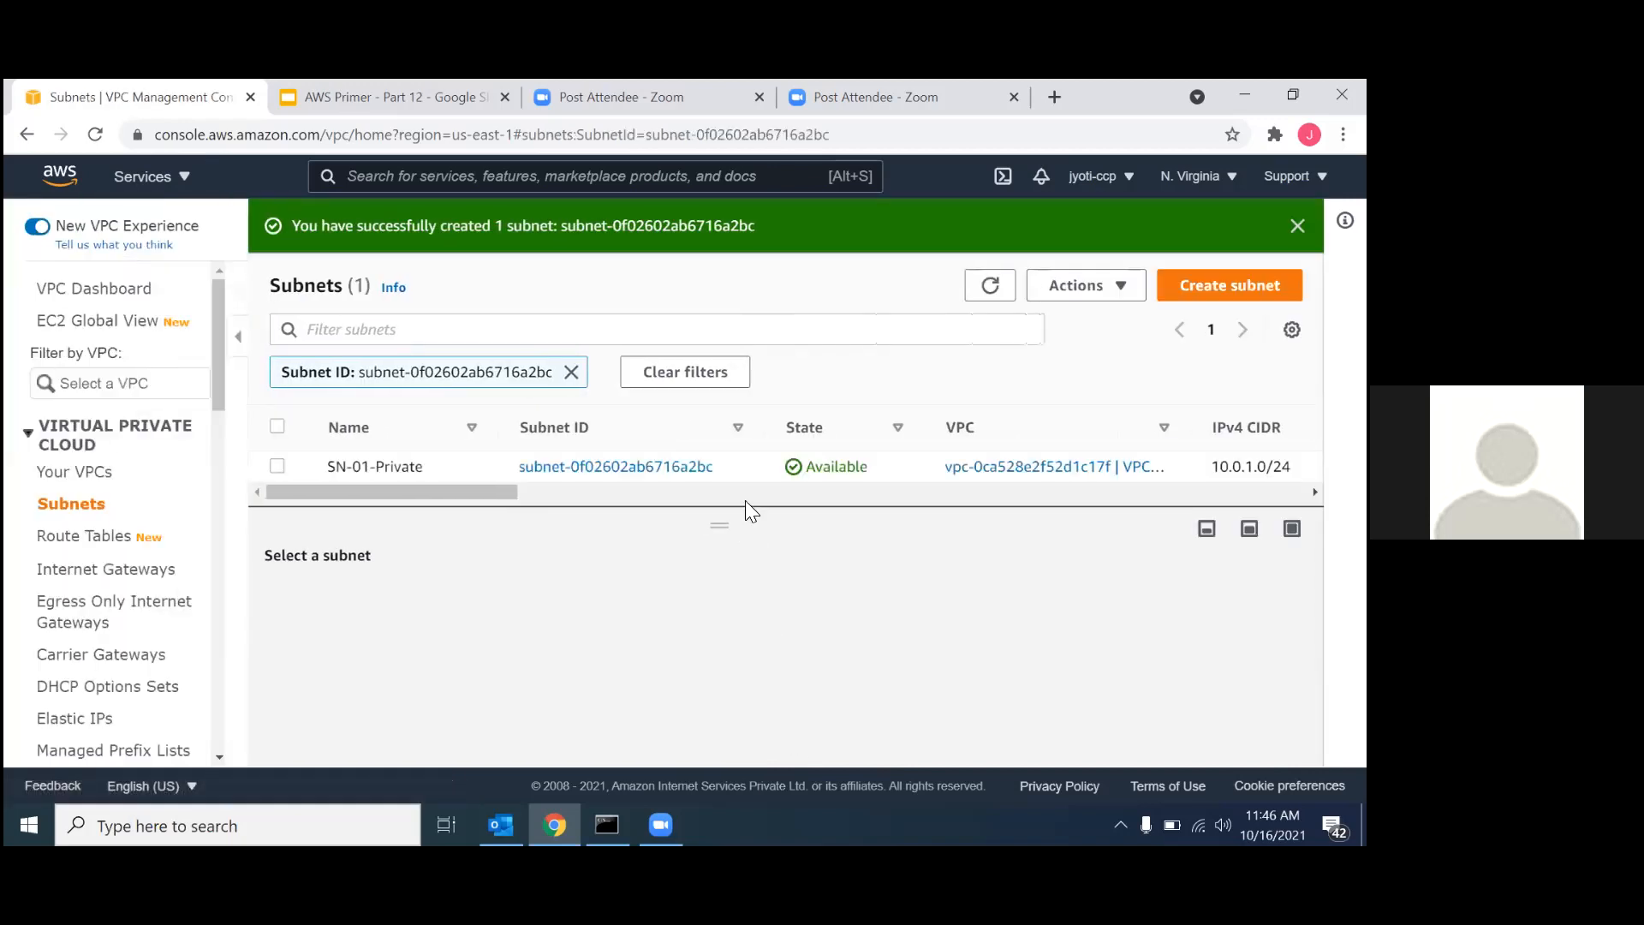
drag(727, 522, 760, 686)
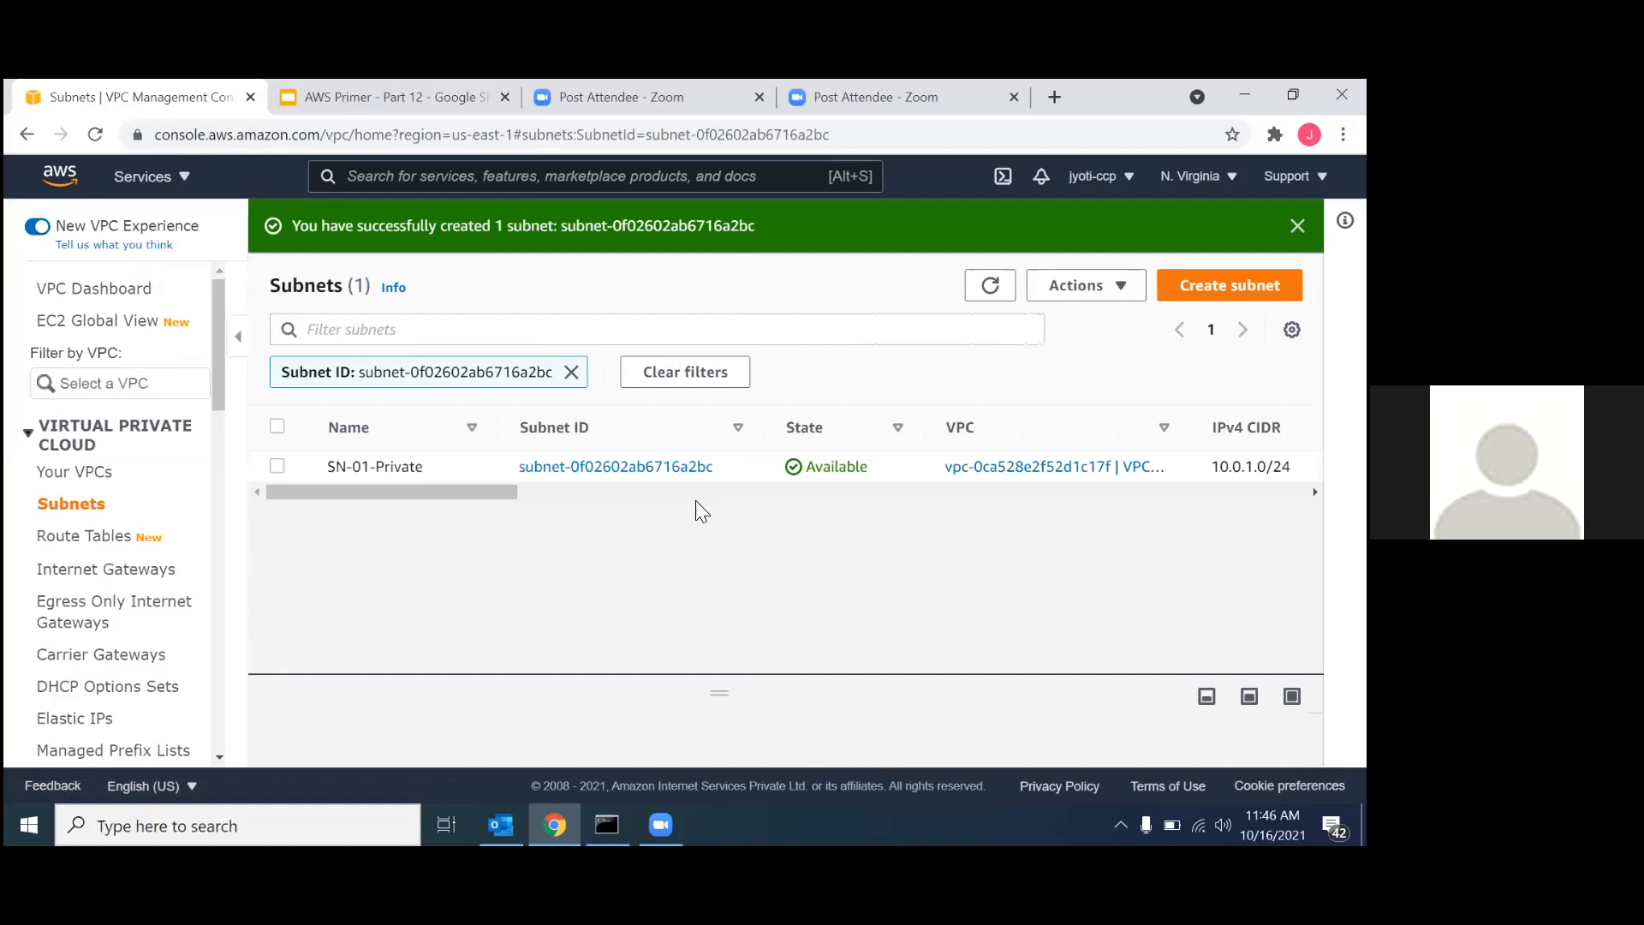
click(571, 371)
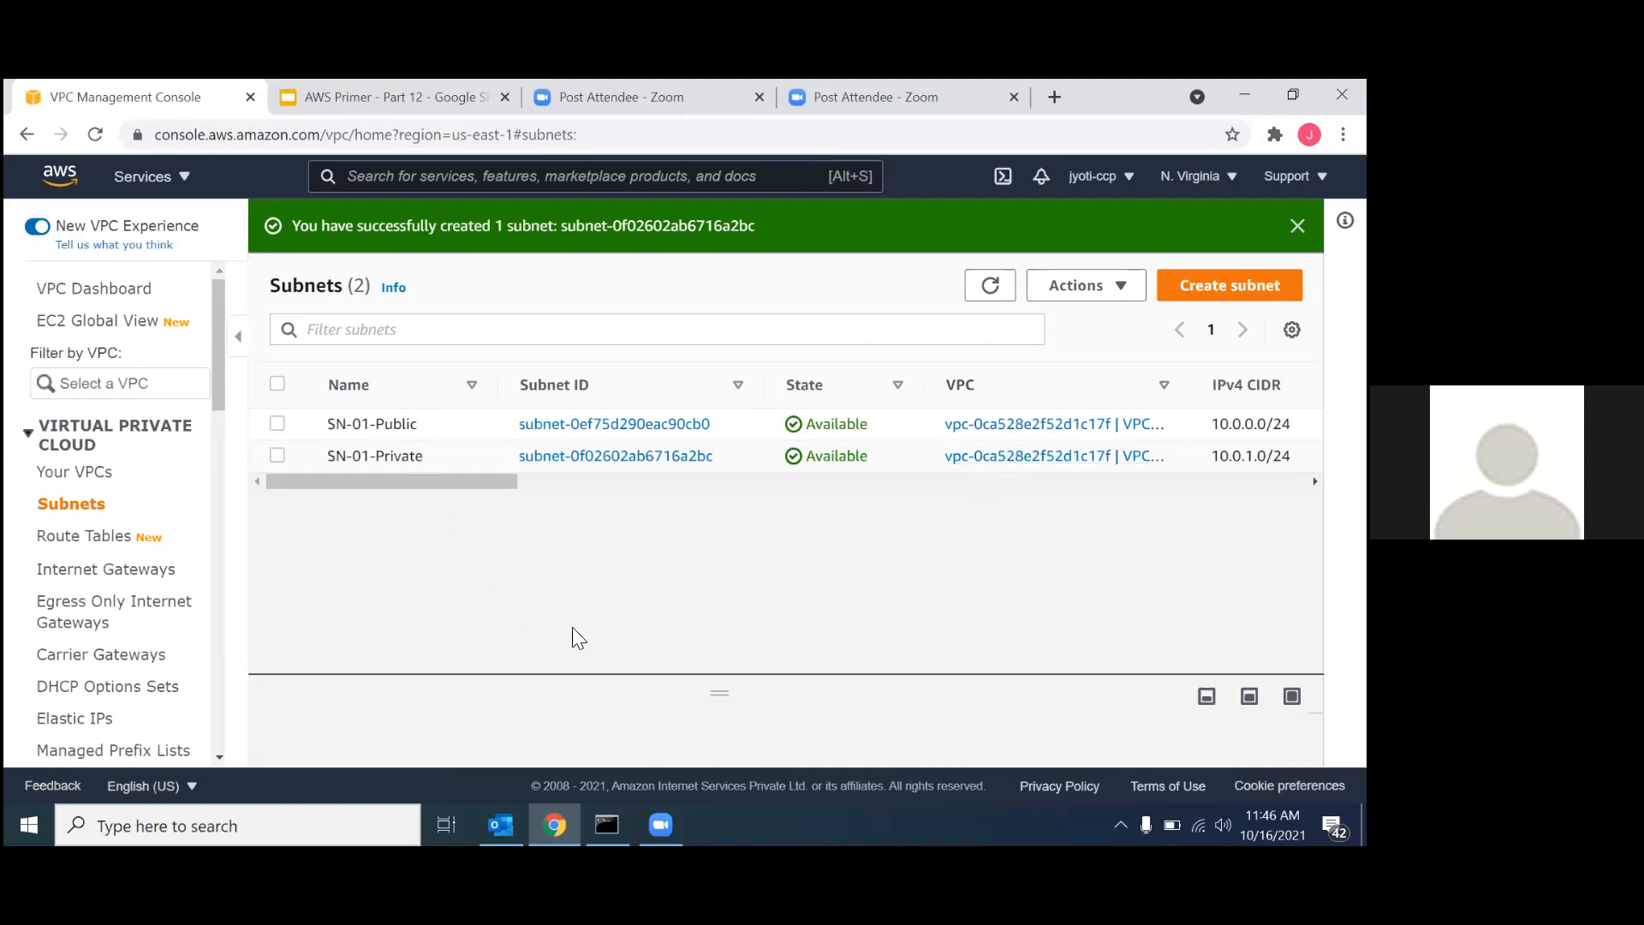
Create an internet gateway named NAT-IG-01.
click(126, 572)
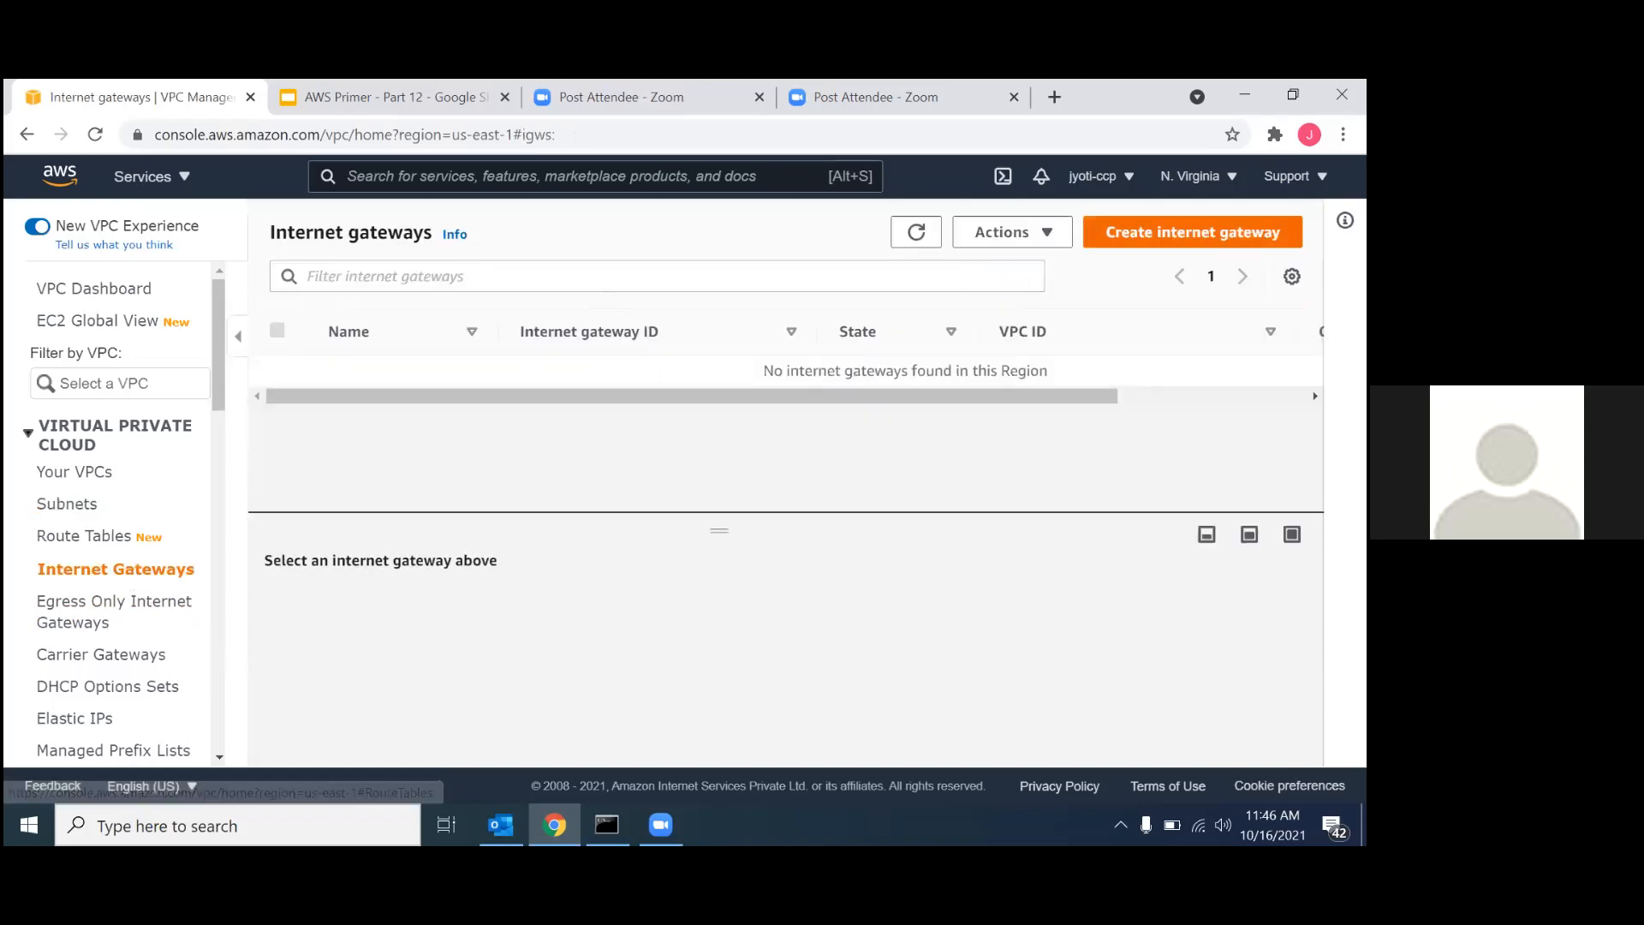
click(1192, 232)
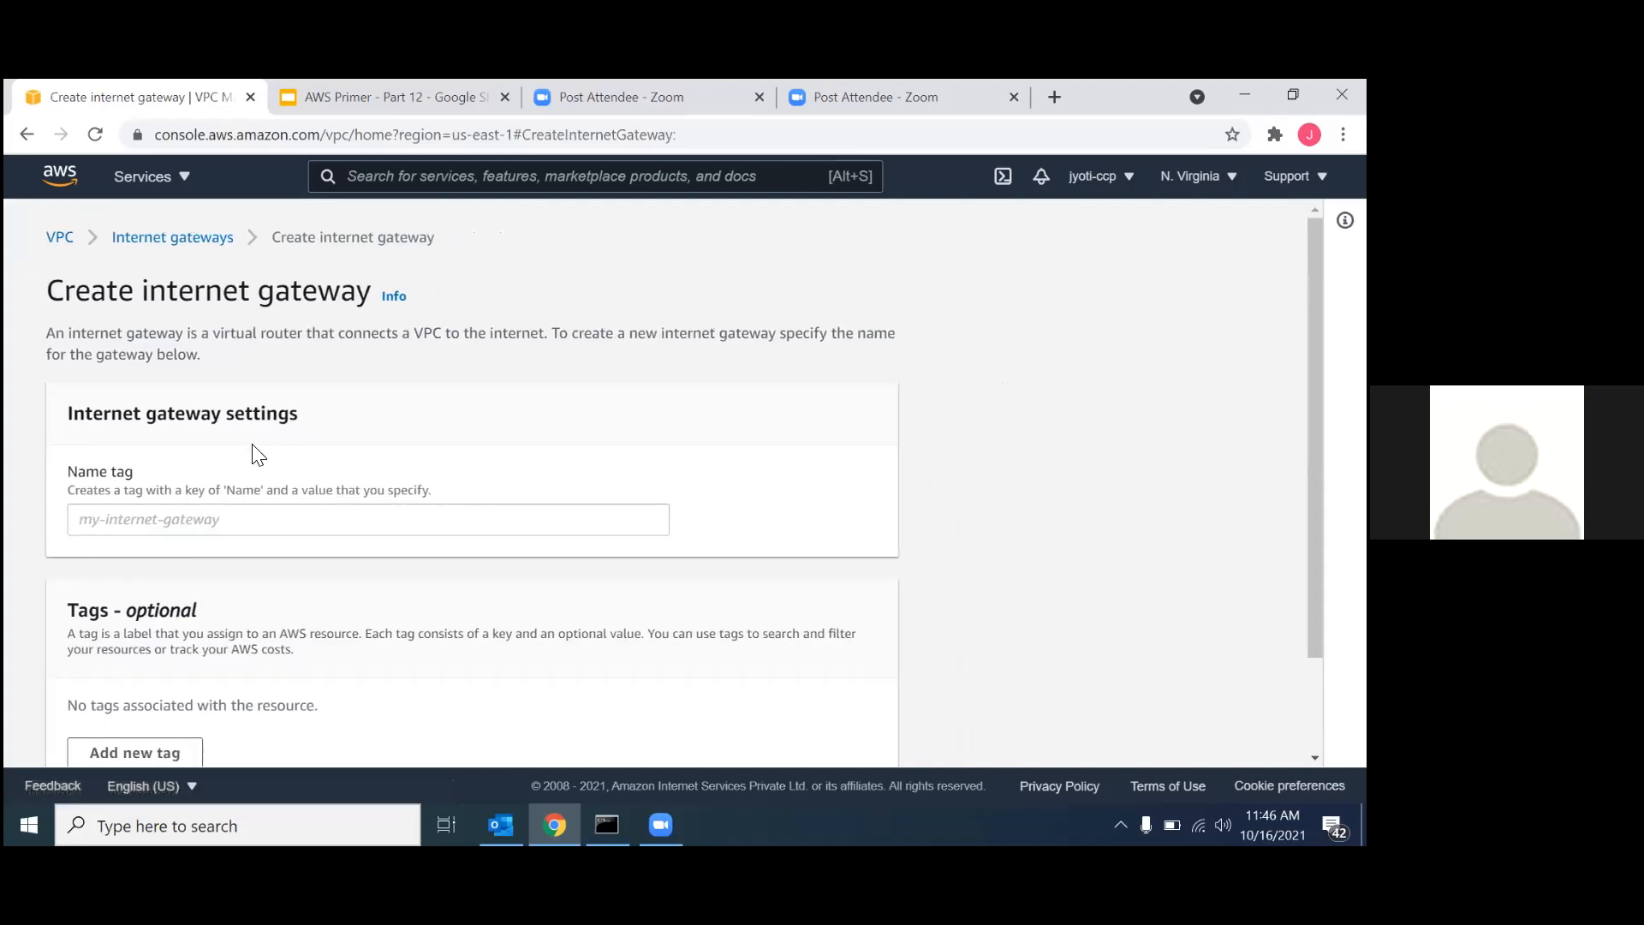
click(196, 531)
text(N)
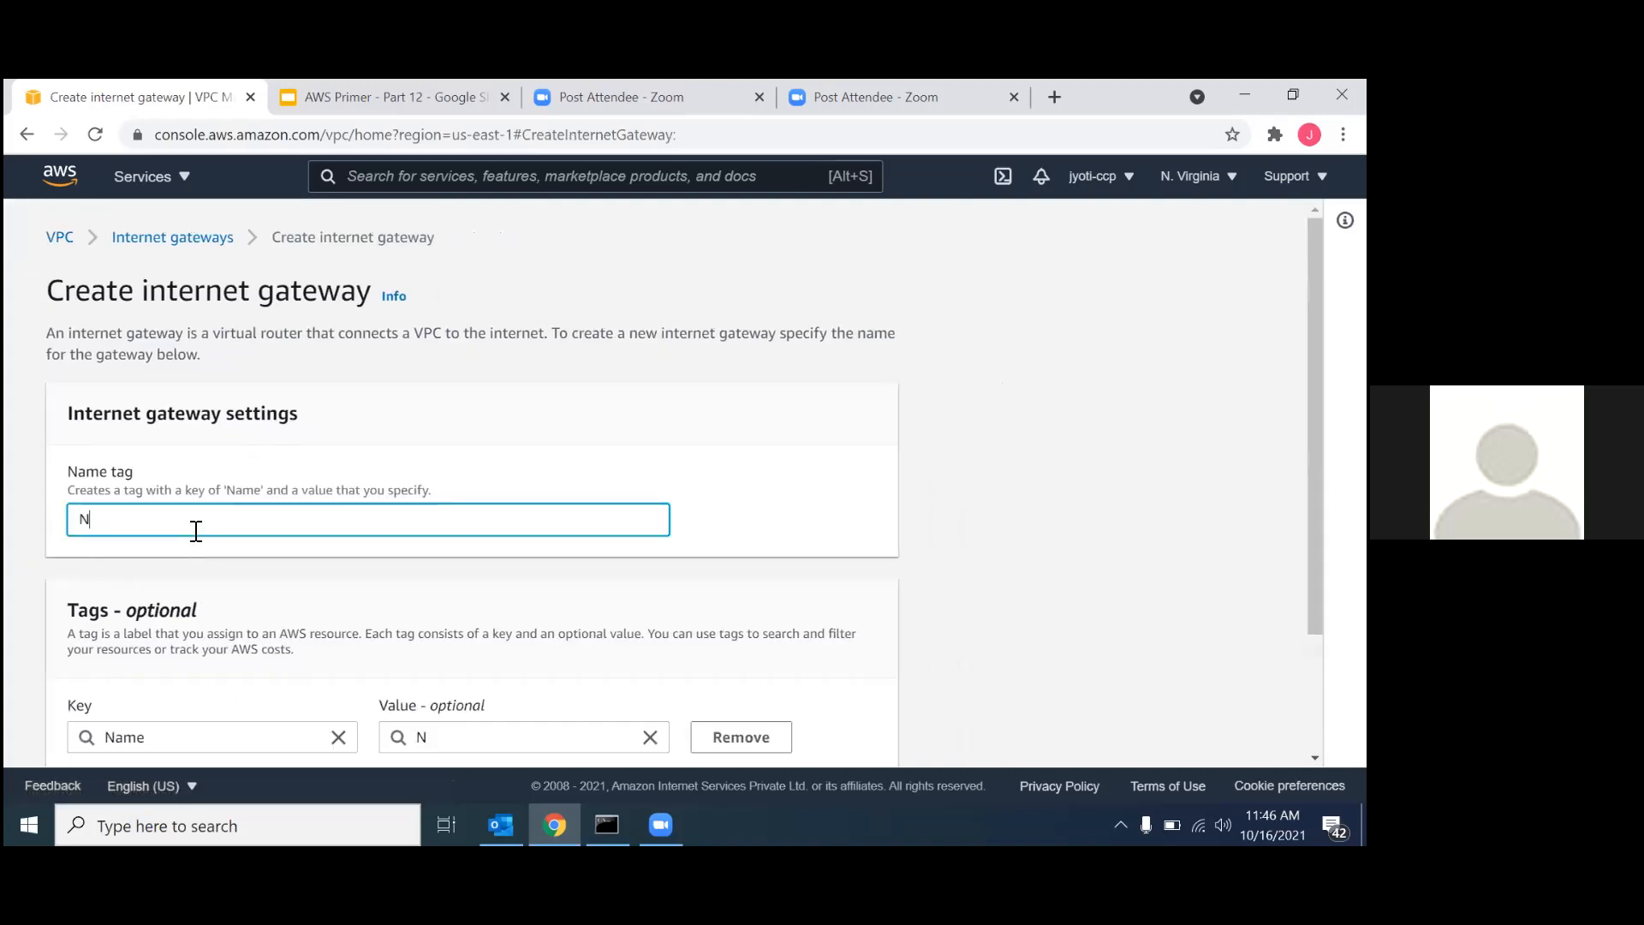
text(AT-IG-01)
scroll(194, 610, down, 2)
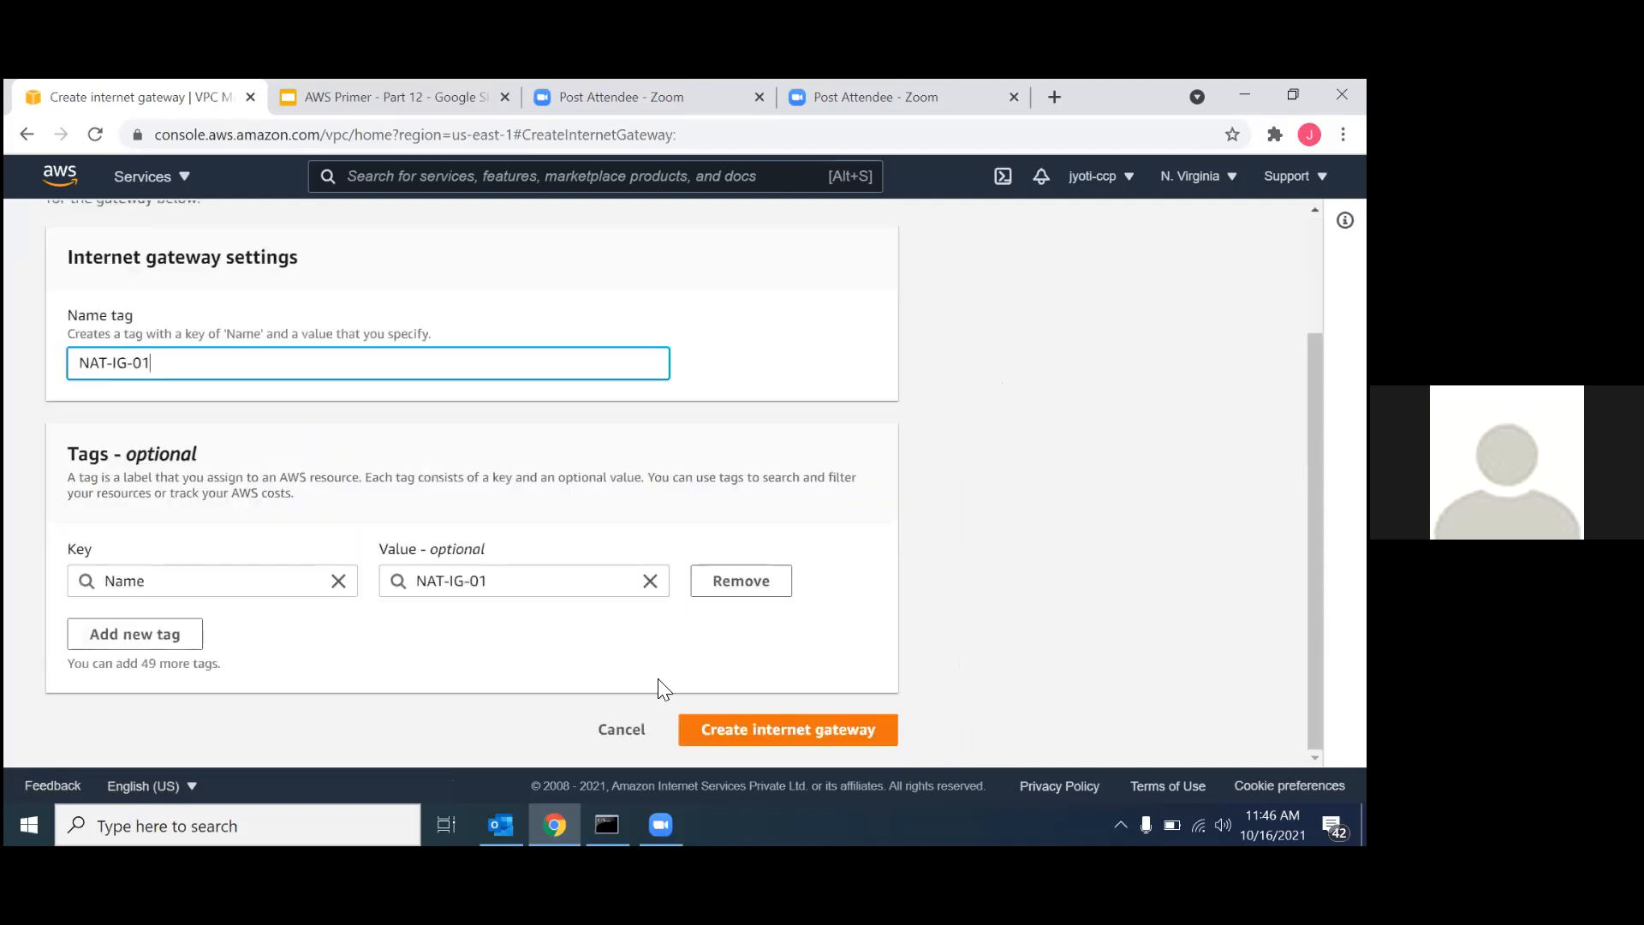
click(707, 729)
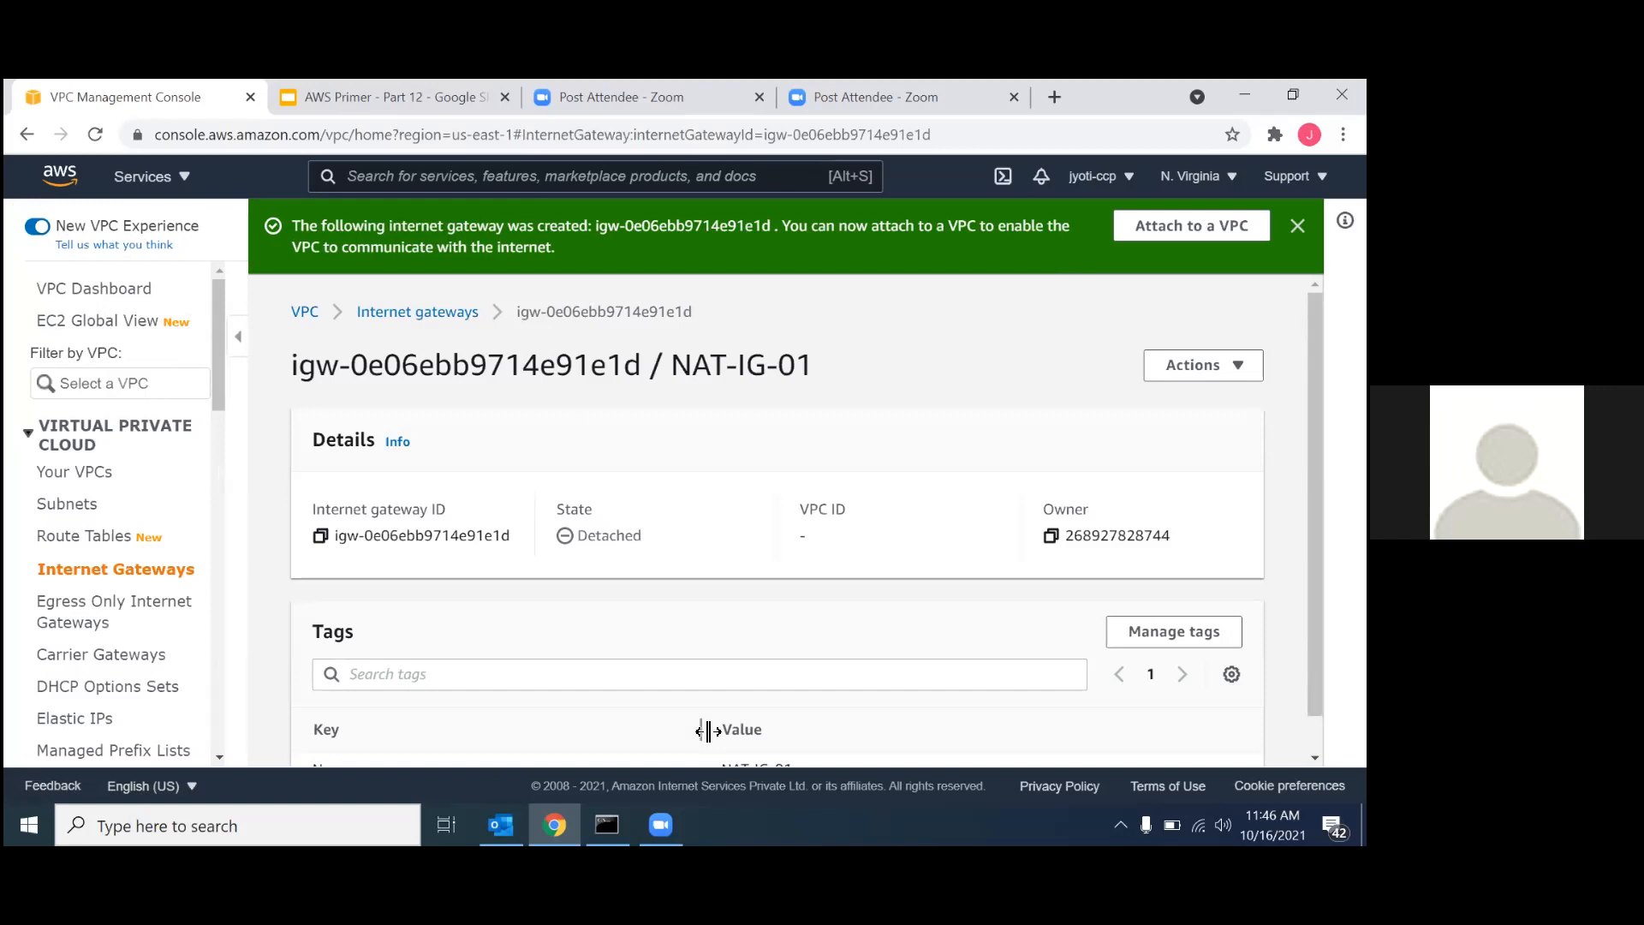
scroll(723, 553, down, 1)
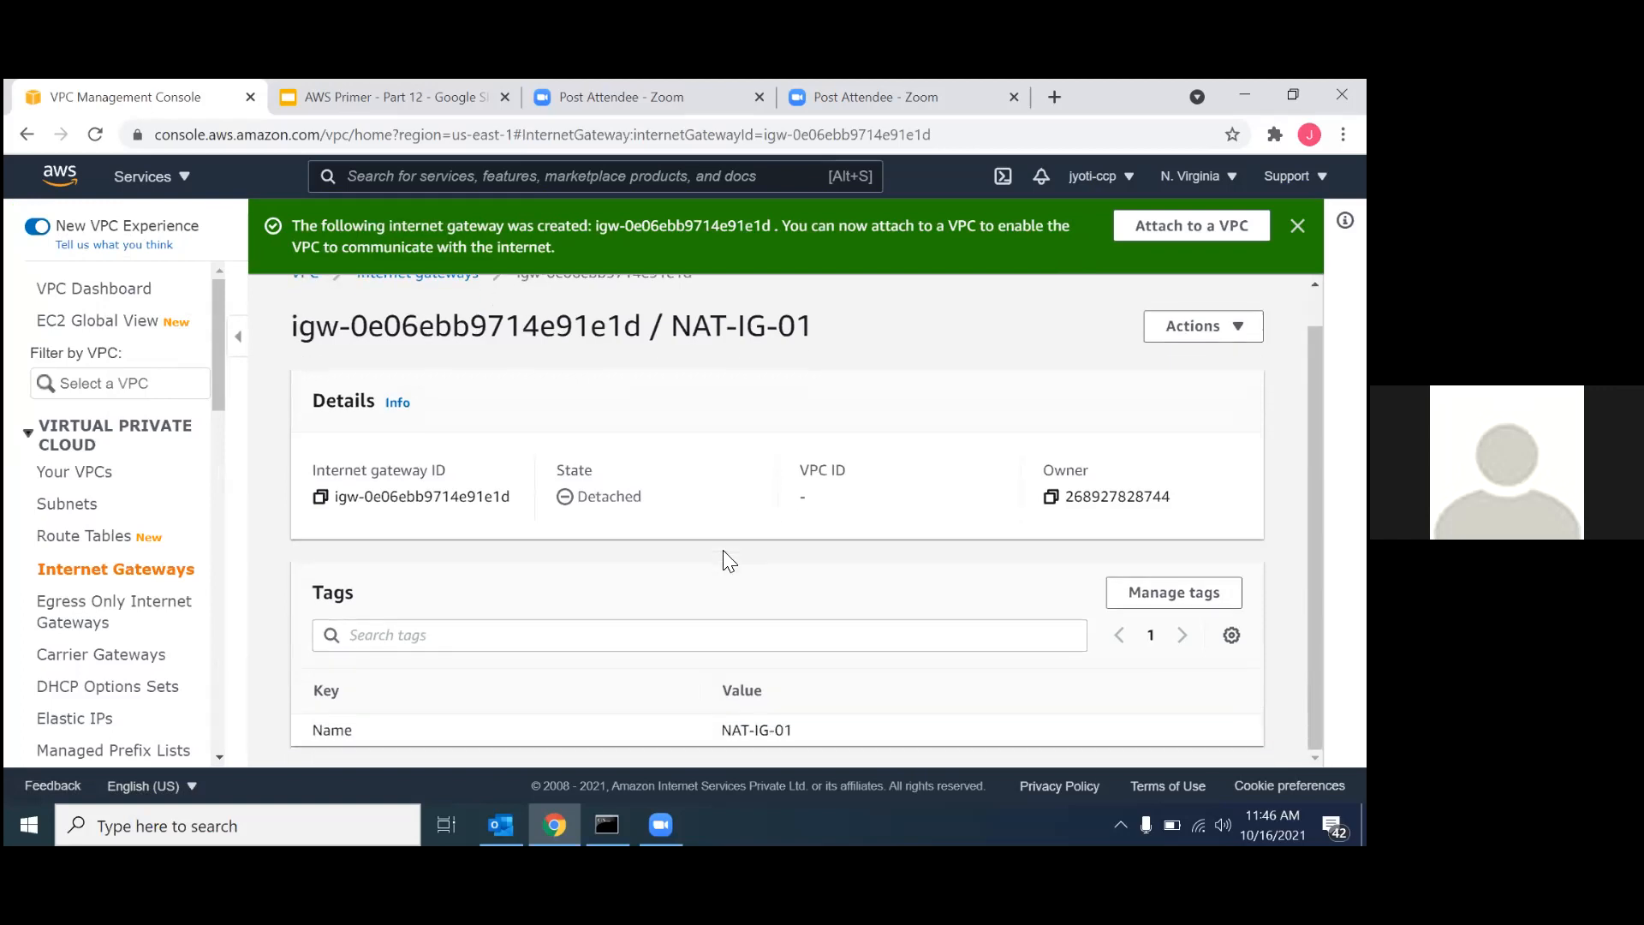
scroll(933, 428, up, 1)
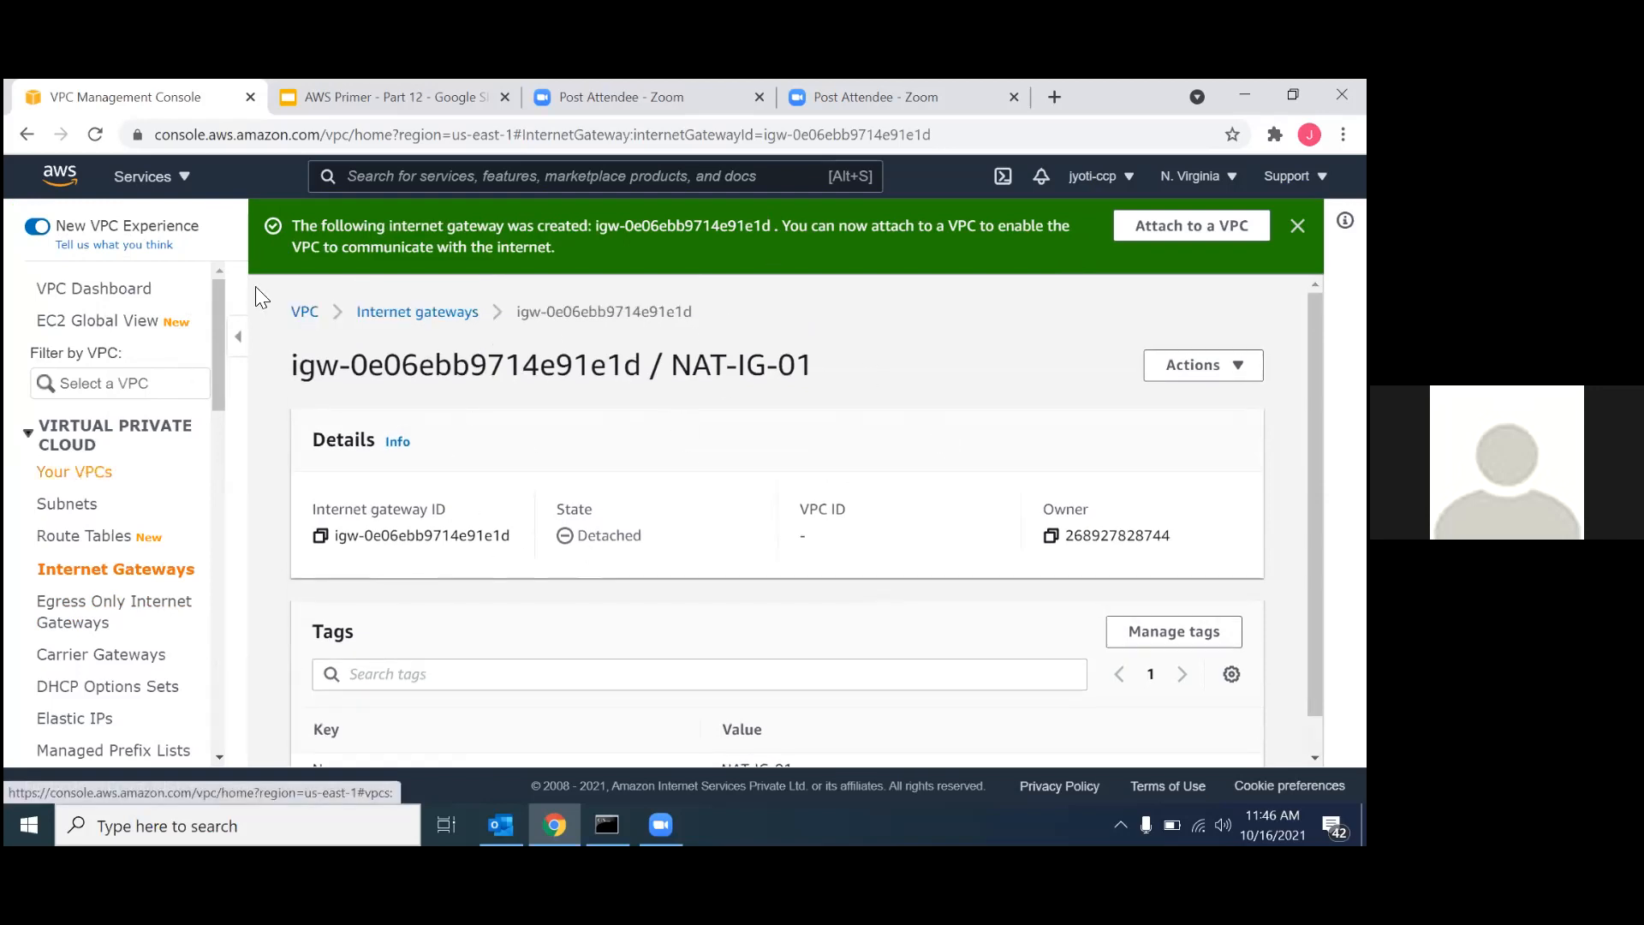
Review the Demo on NAT Gateway diagram in the AWS Primer - Part 12 slides and return to the VPC console.
click(400, 94)
click(122, 544)
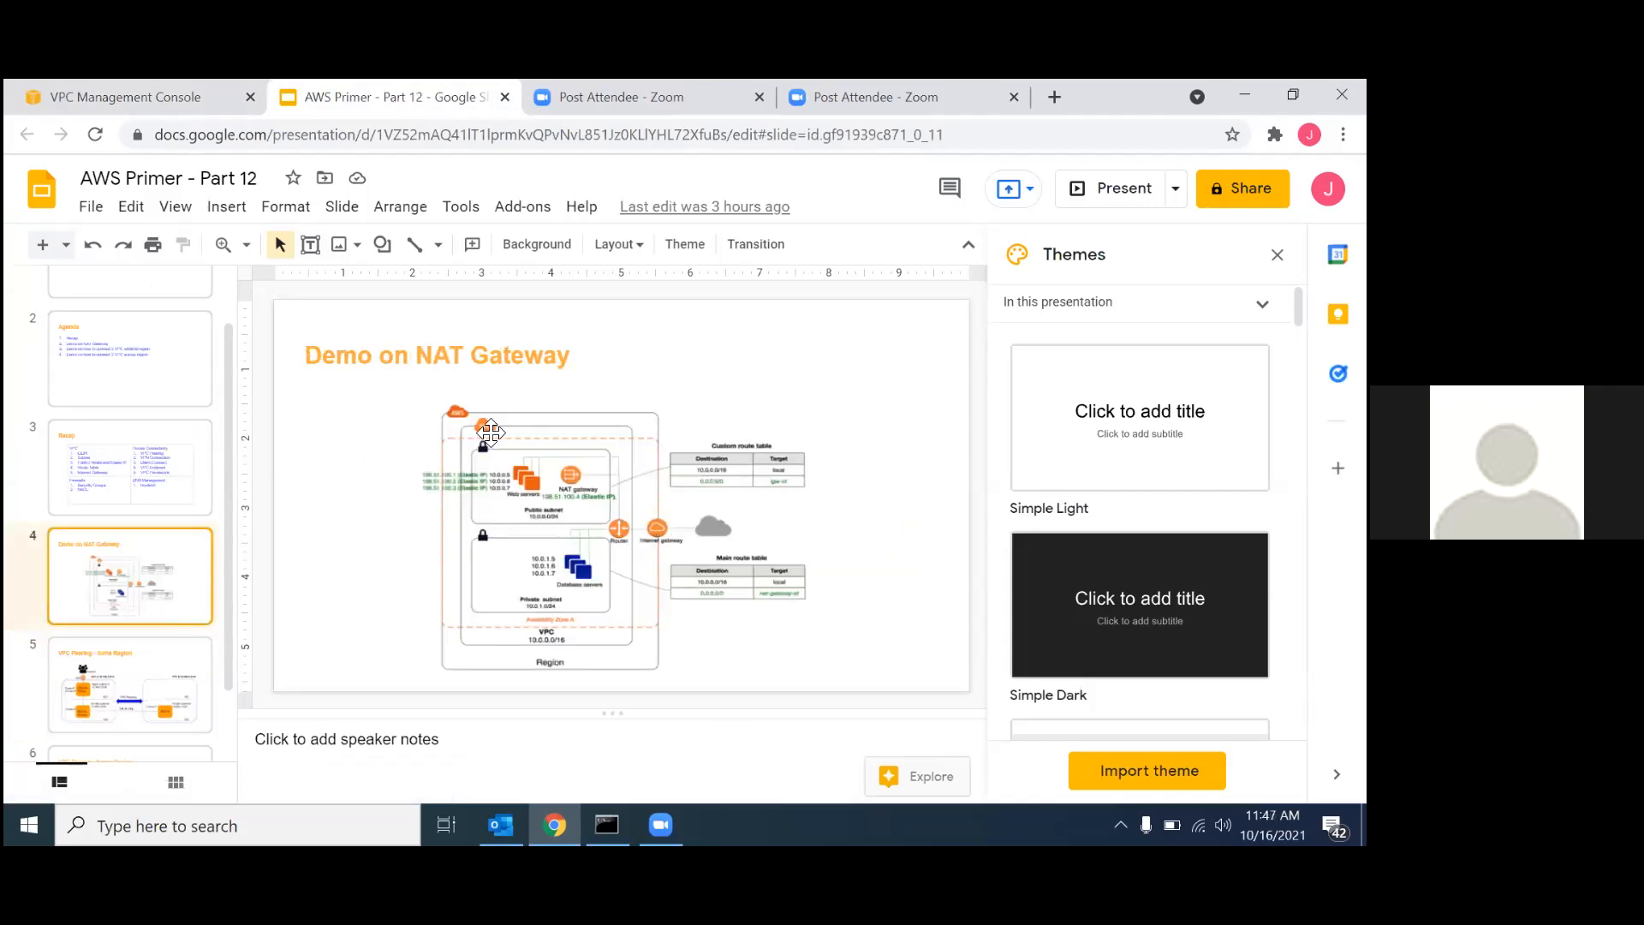
click(148, 86)
Attach the NAT-IG-01 internet gateway to the VPC-NAT-01 VPC.
click(1190, 225)
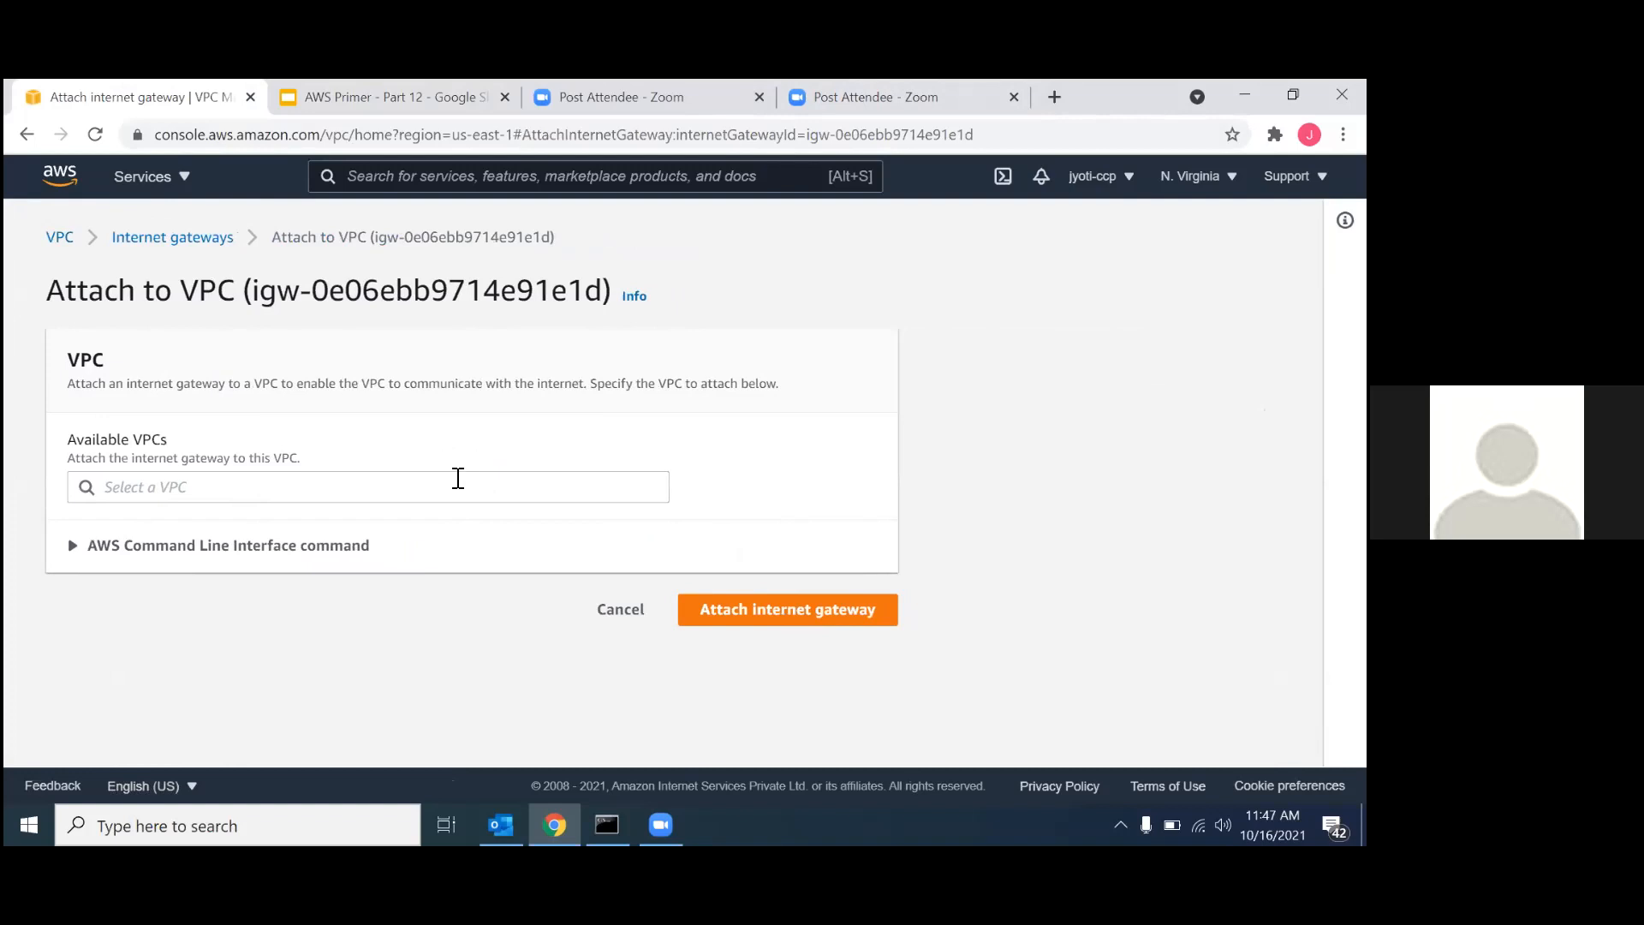
click(455, 479)
click(388, 531)
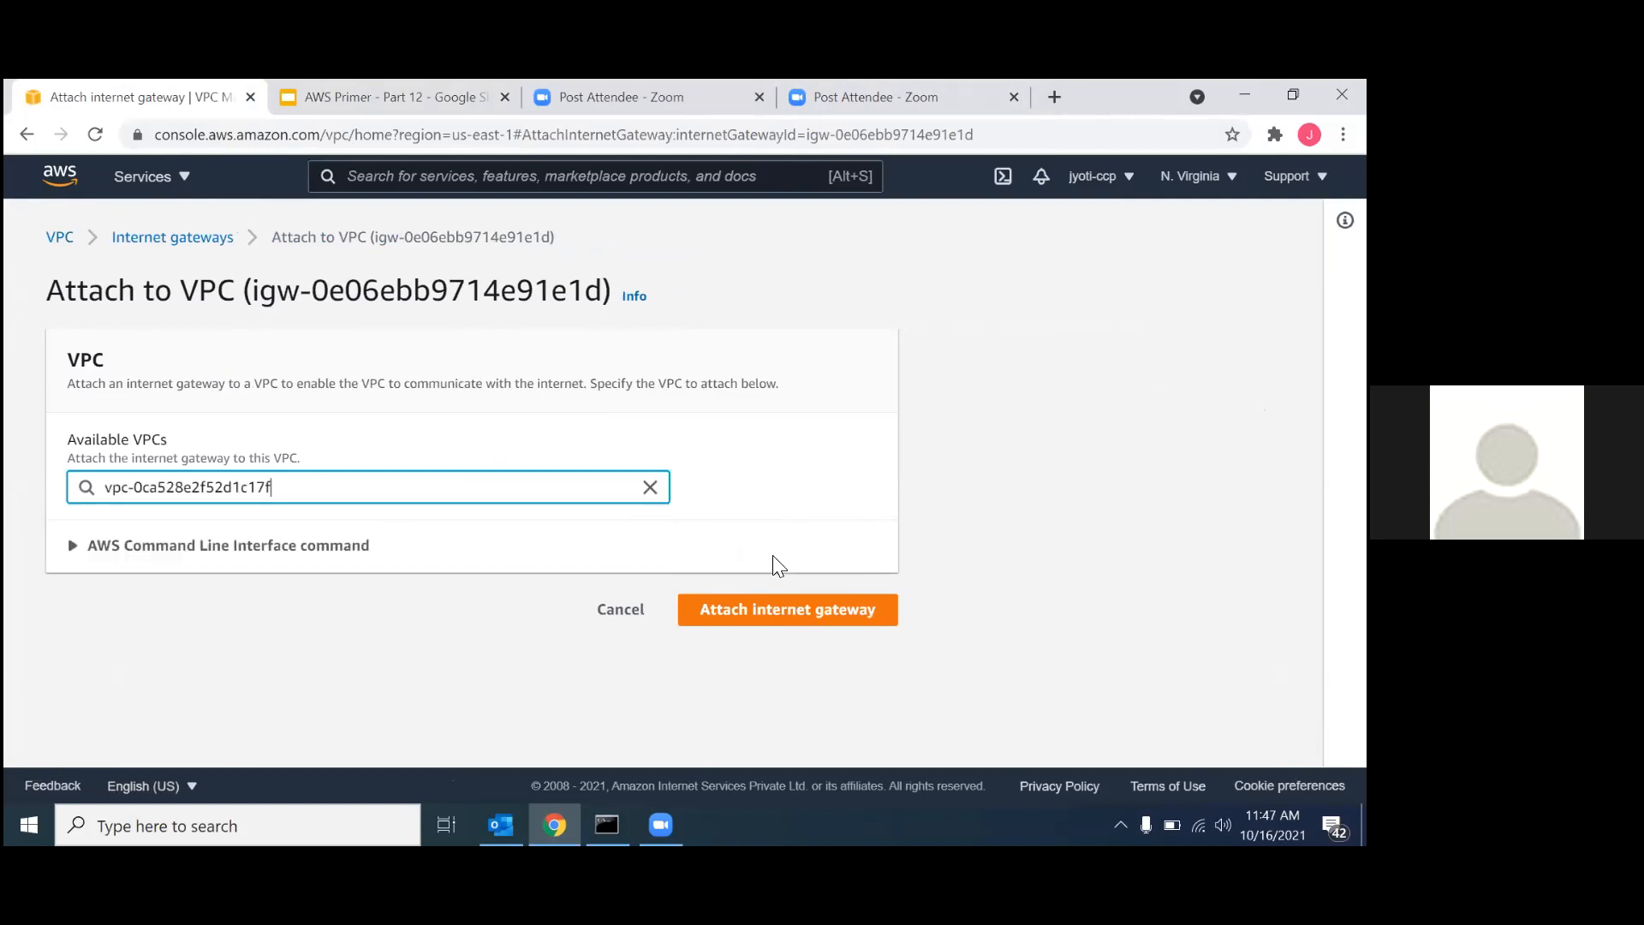
click(768, 630)
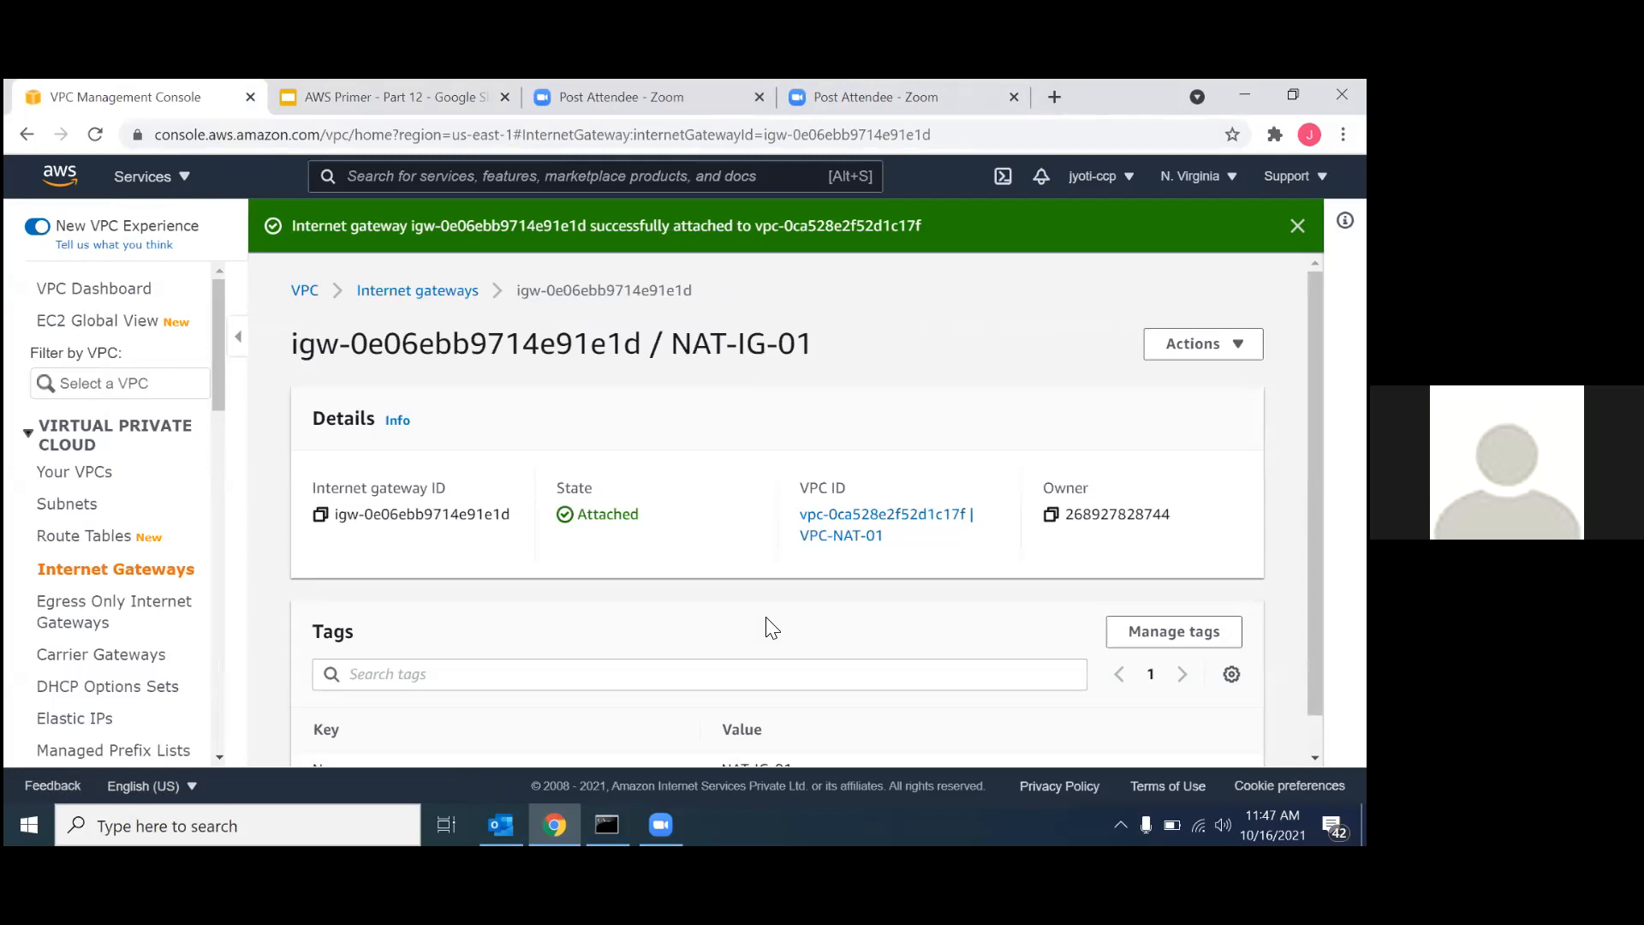
scroll(741, 517, down, 1)
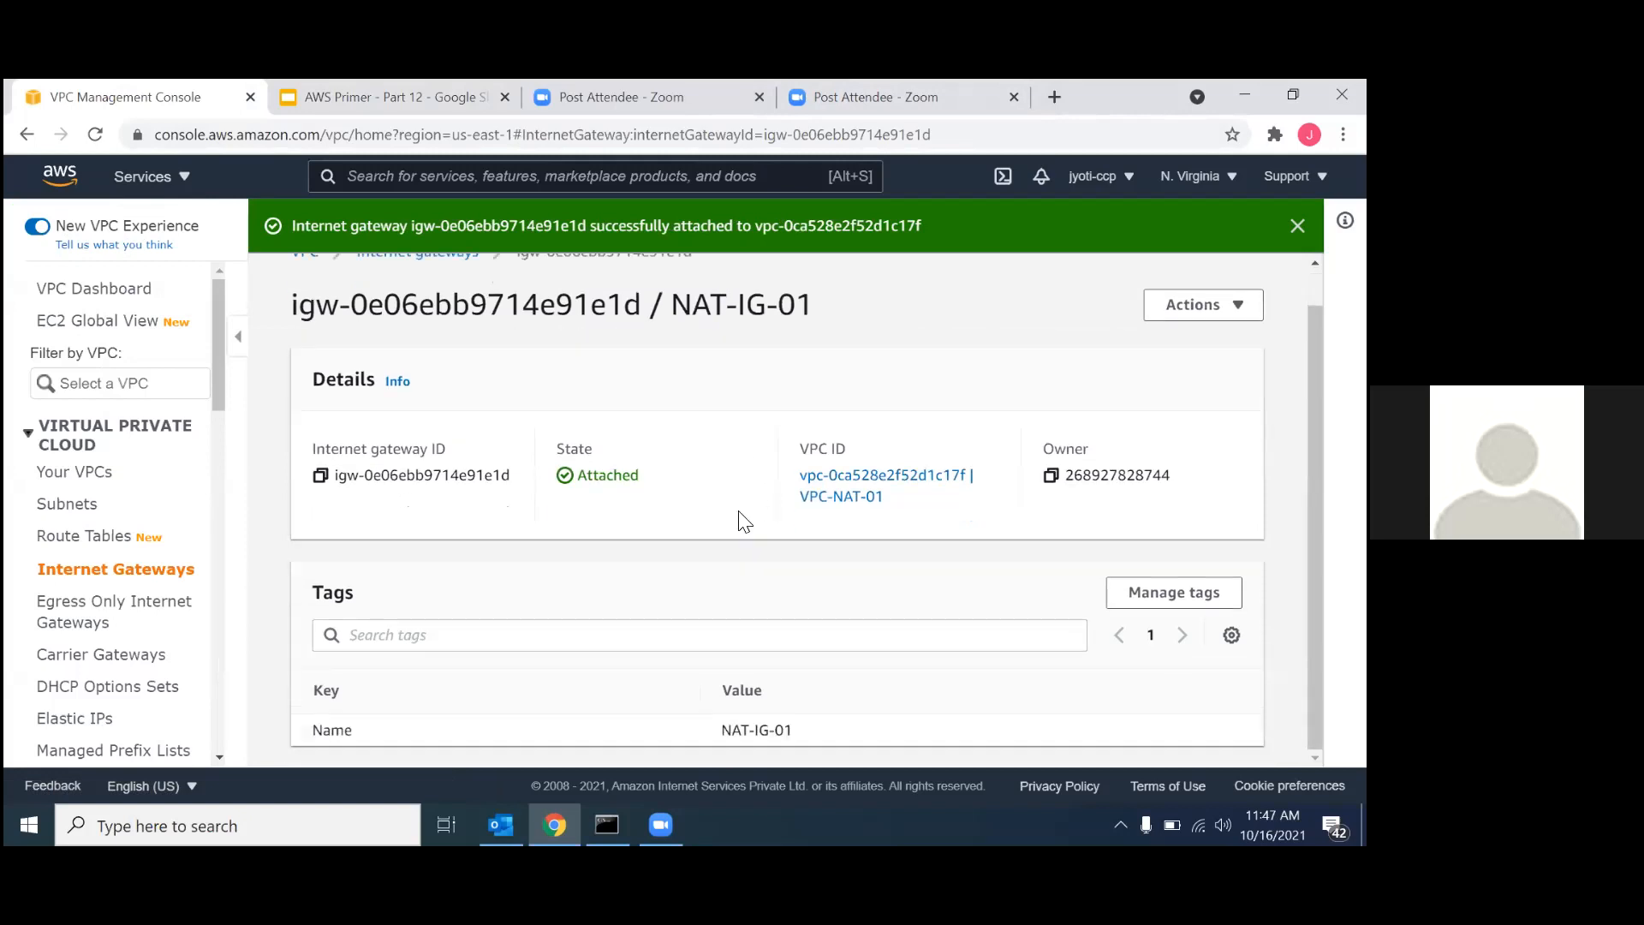
Start a new route table and name it RT-01-Public.
click(112, 550)
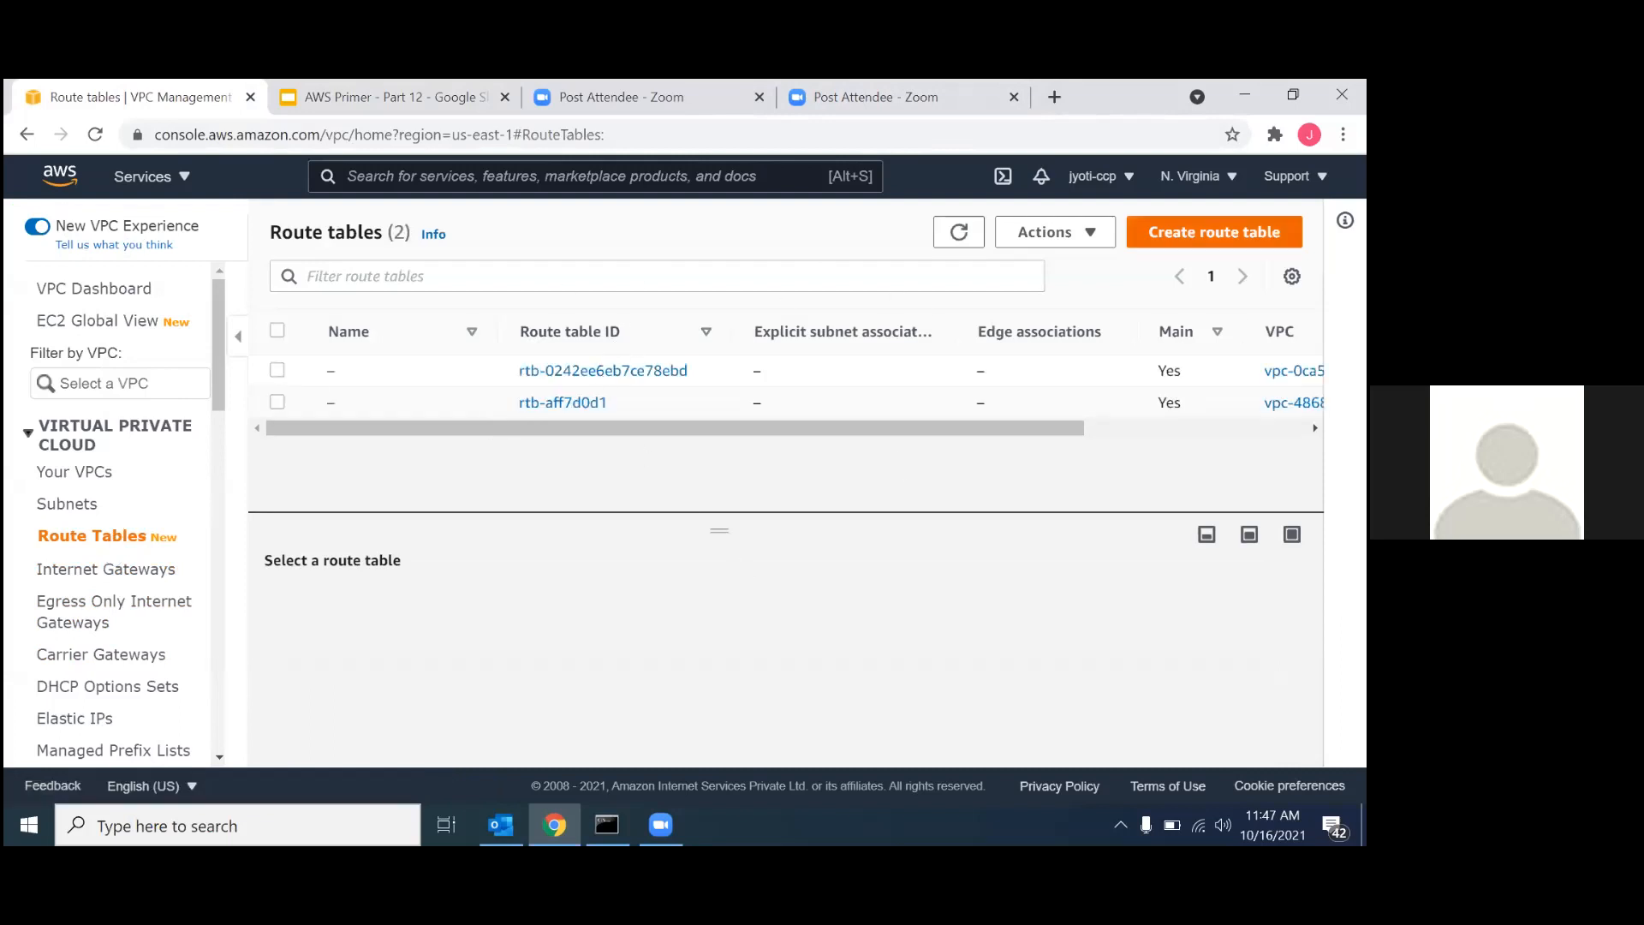
click(1214, 232)
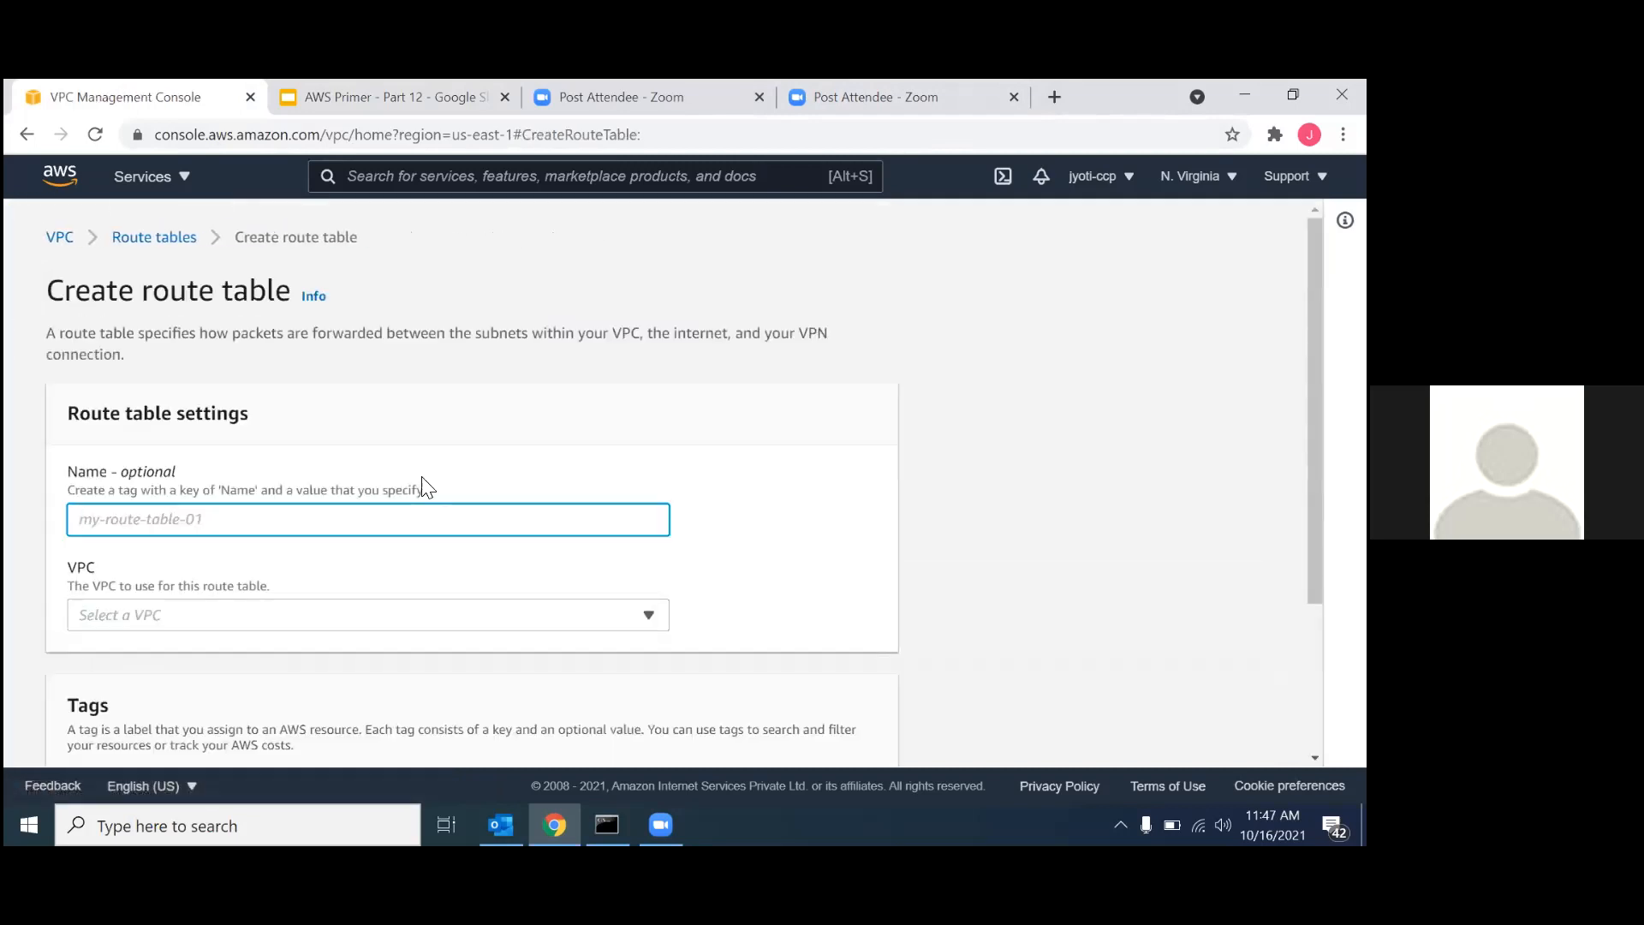
text(RT-01-Public)
Assign the RT-01-Public route table to the VPC-NAT-01 VPC and create it.
scroll(257, 480, down, 3)
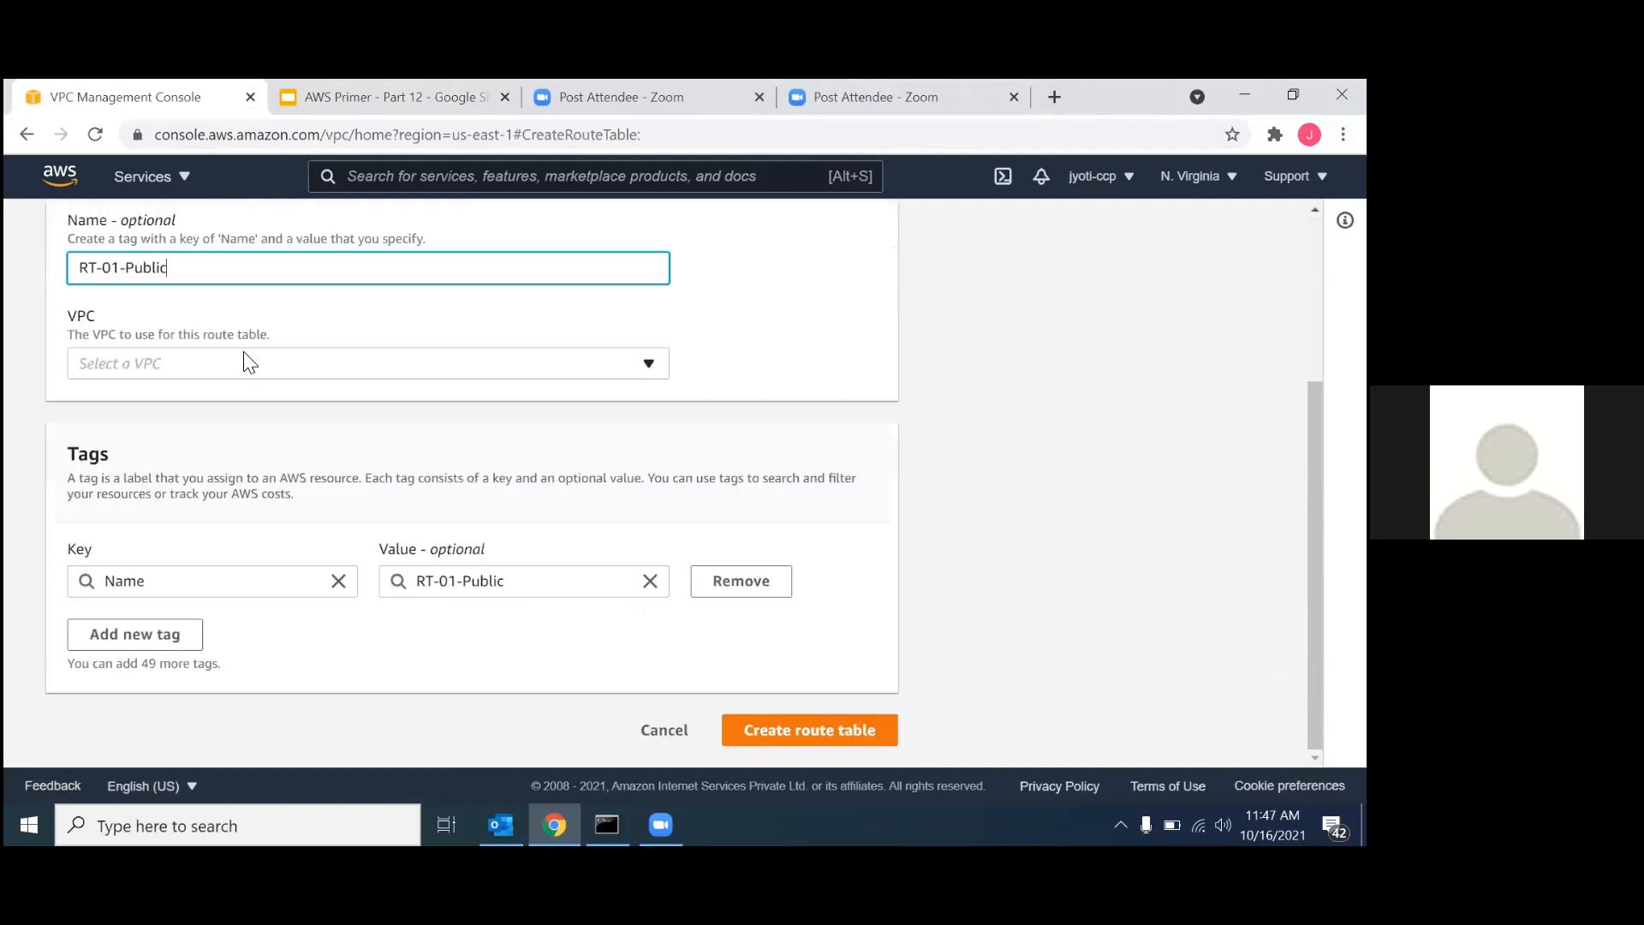
click(234, 359)
click(208, 432)
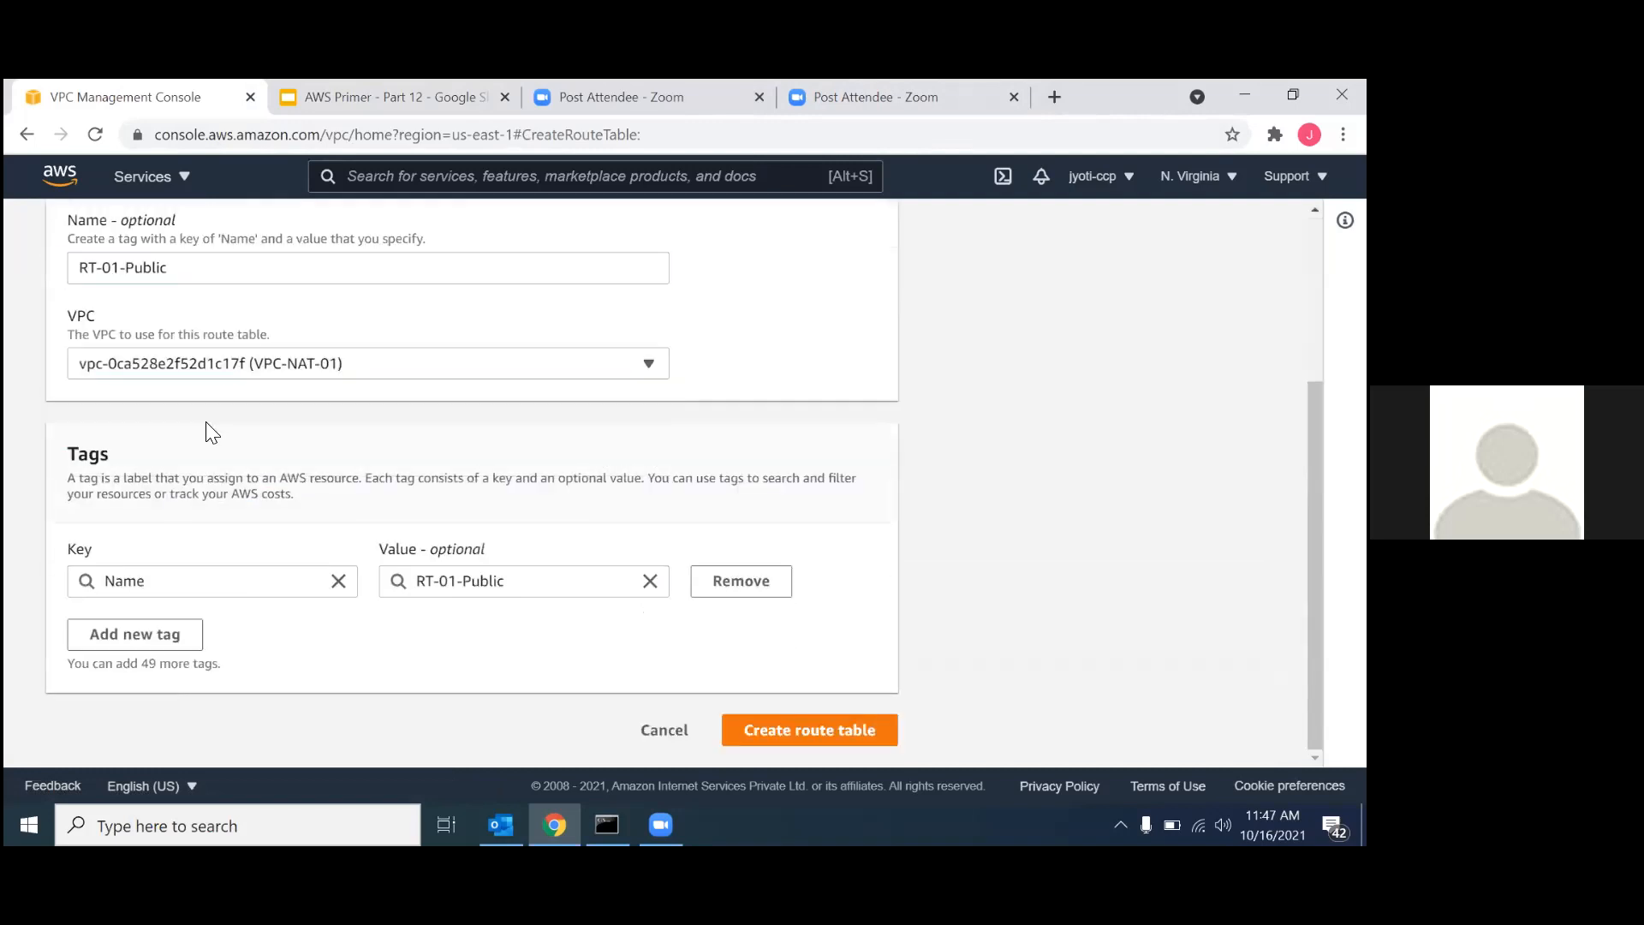
click(768, 734)
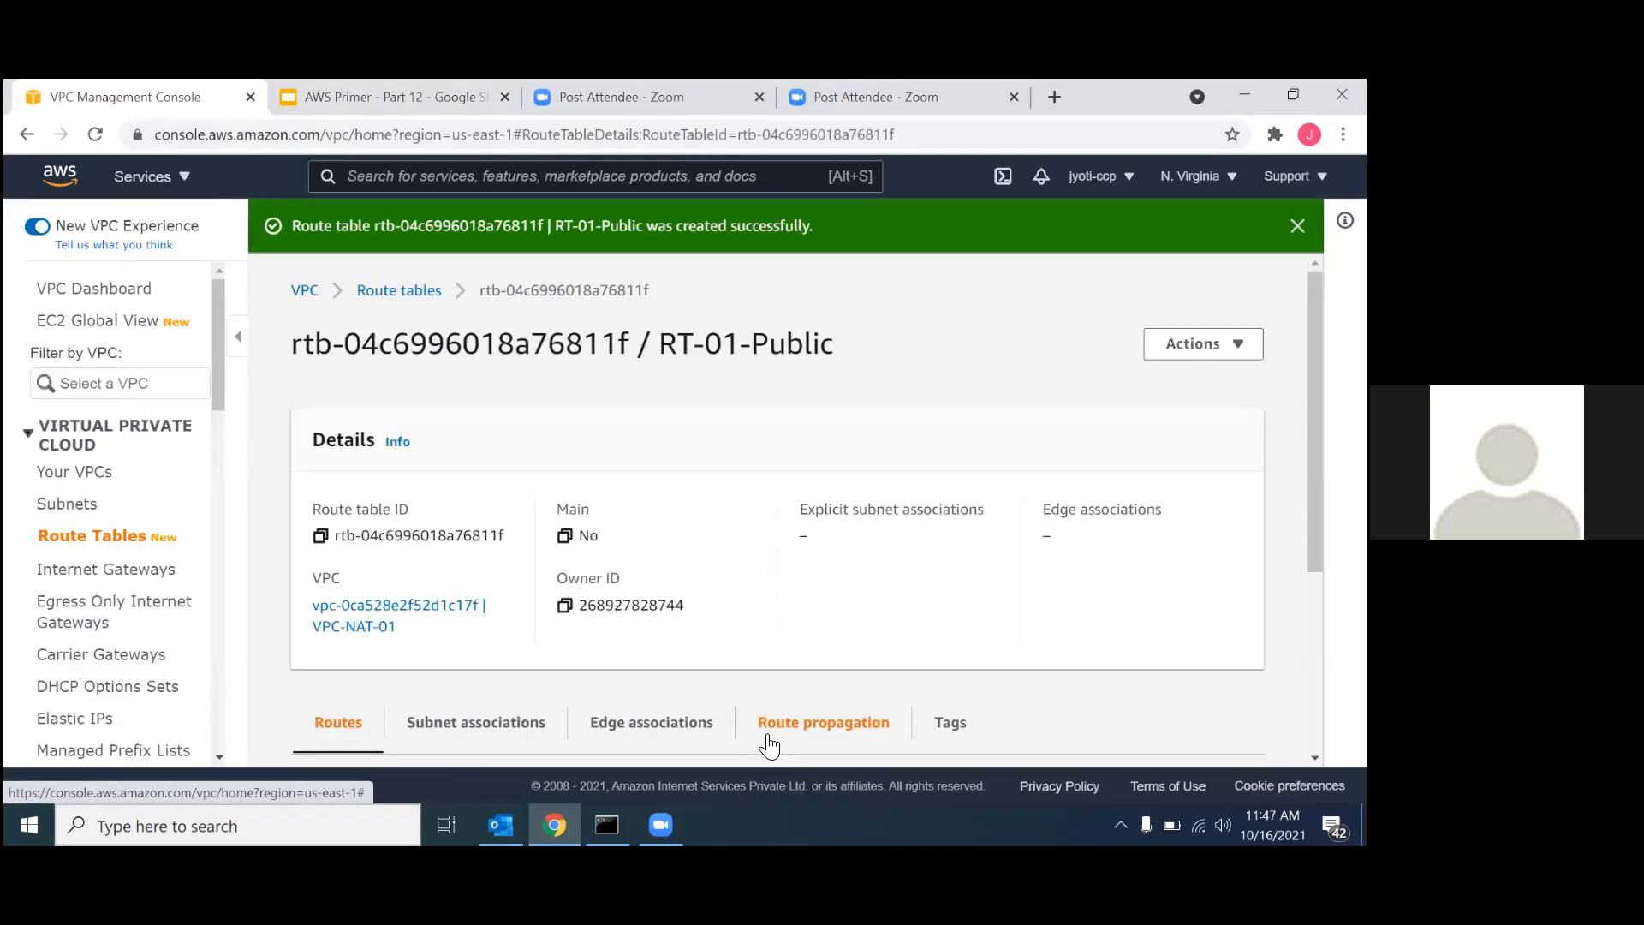
scroll(847, 586, down, 3)
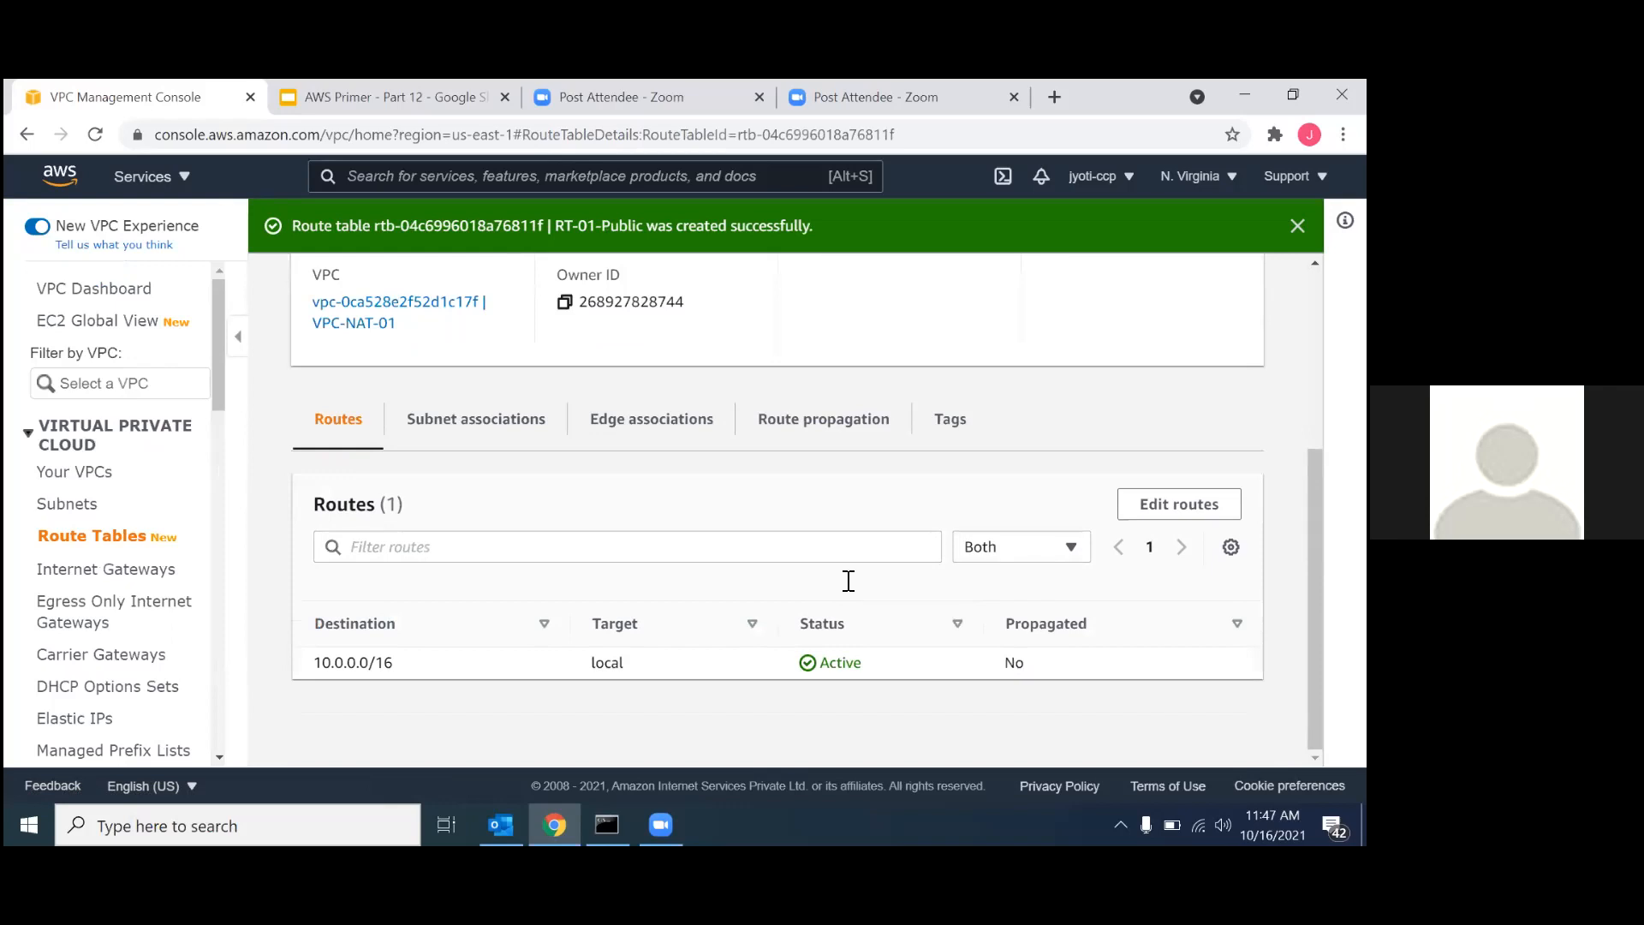
Start another route table and name it RT-01-Private.
scroll(976, 505, up, 3)
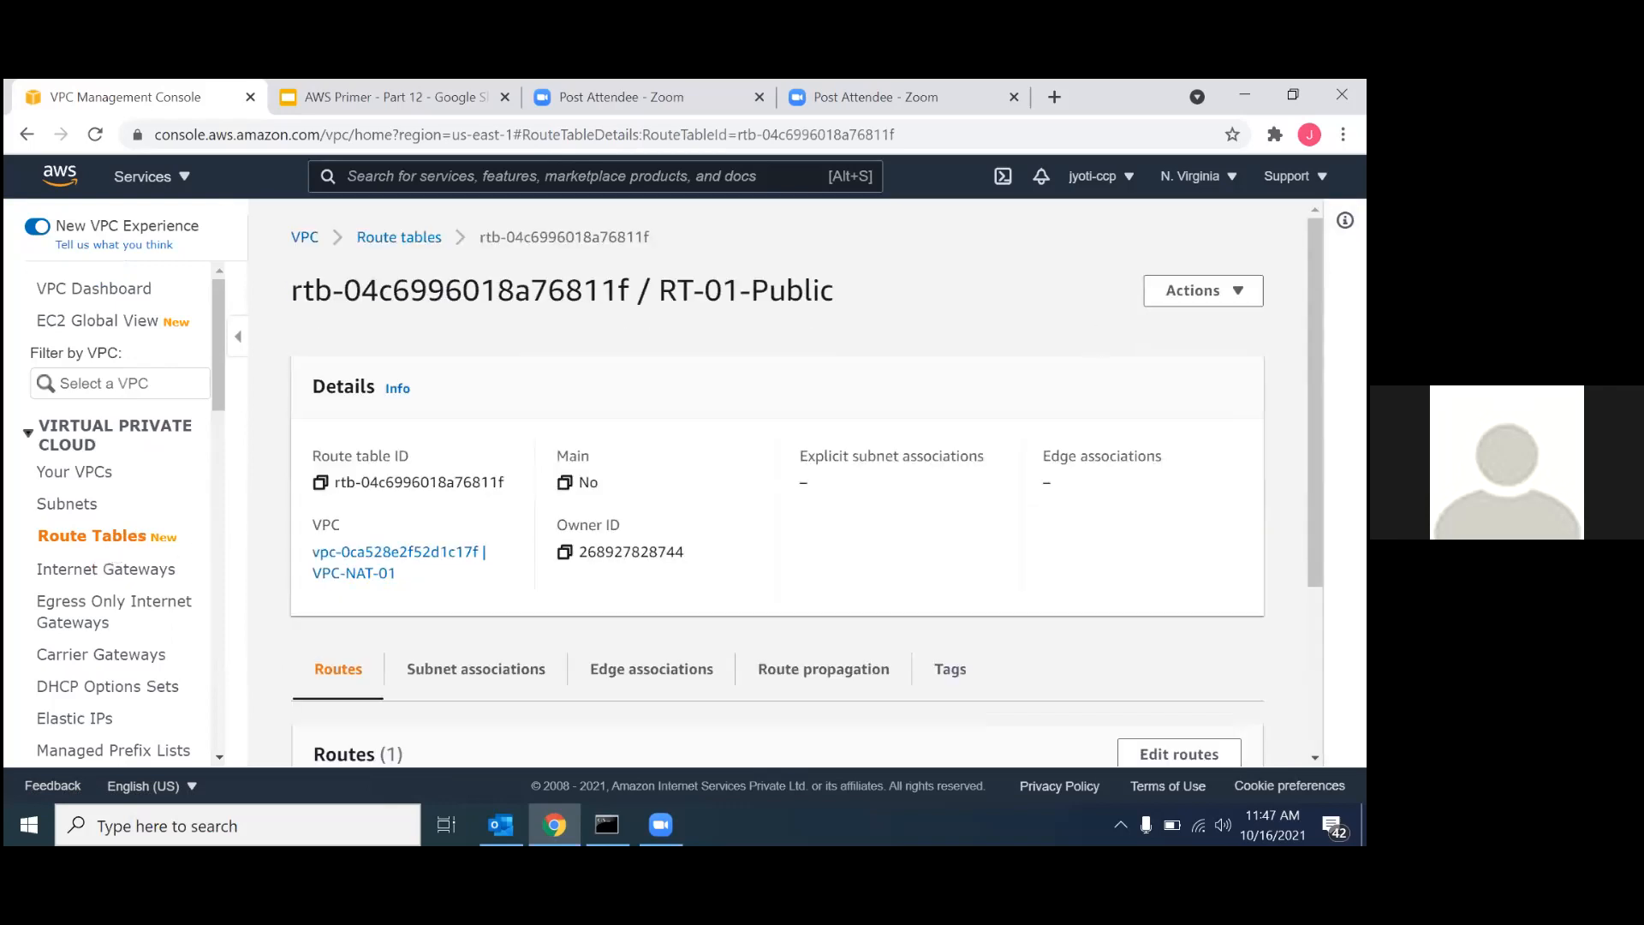
click(97, 538)
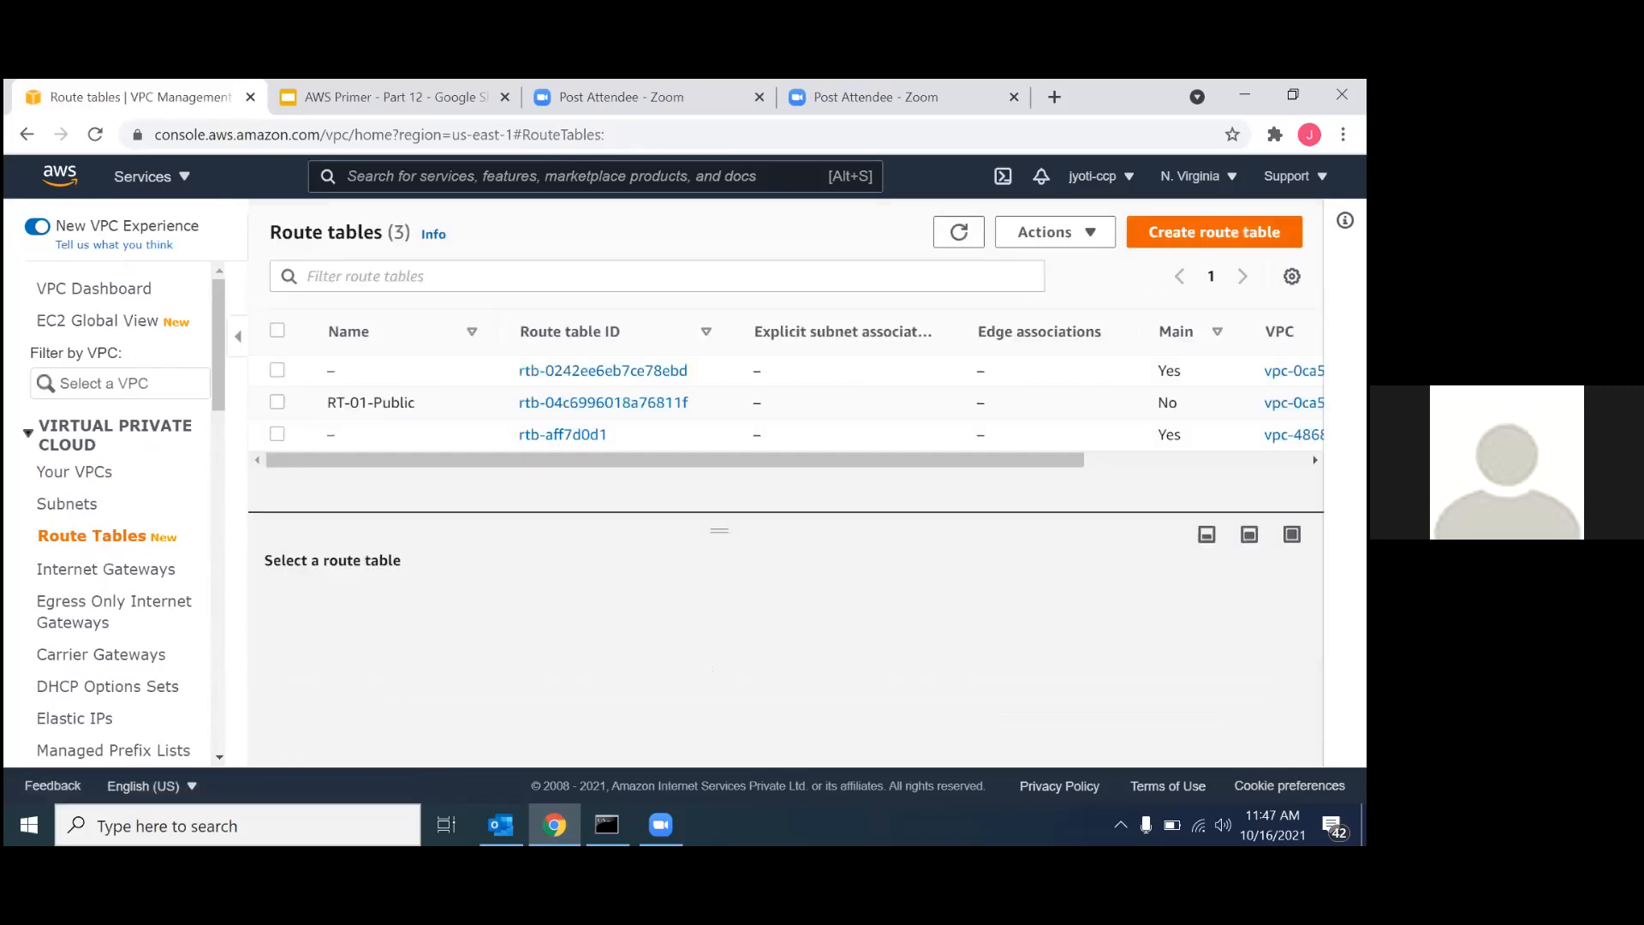
click(1214, 232)
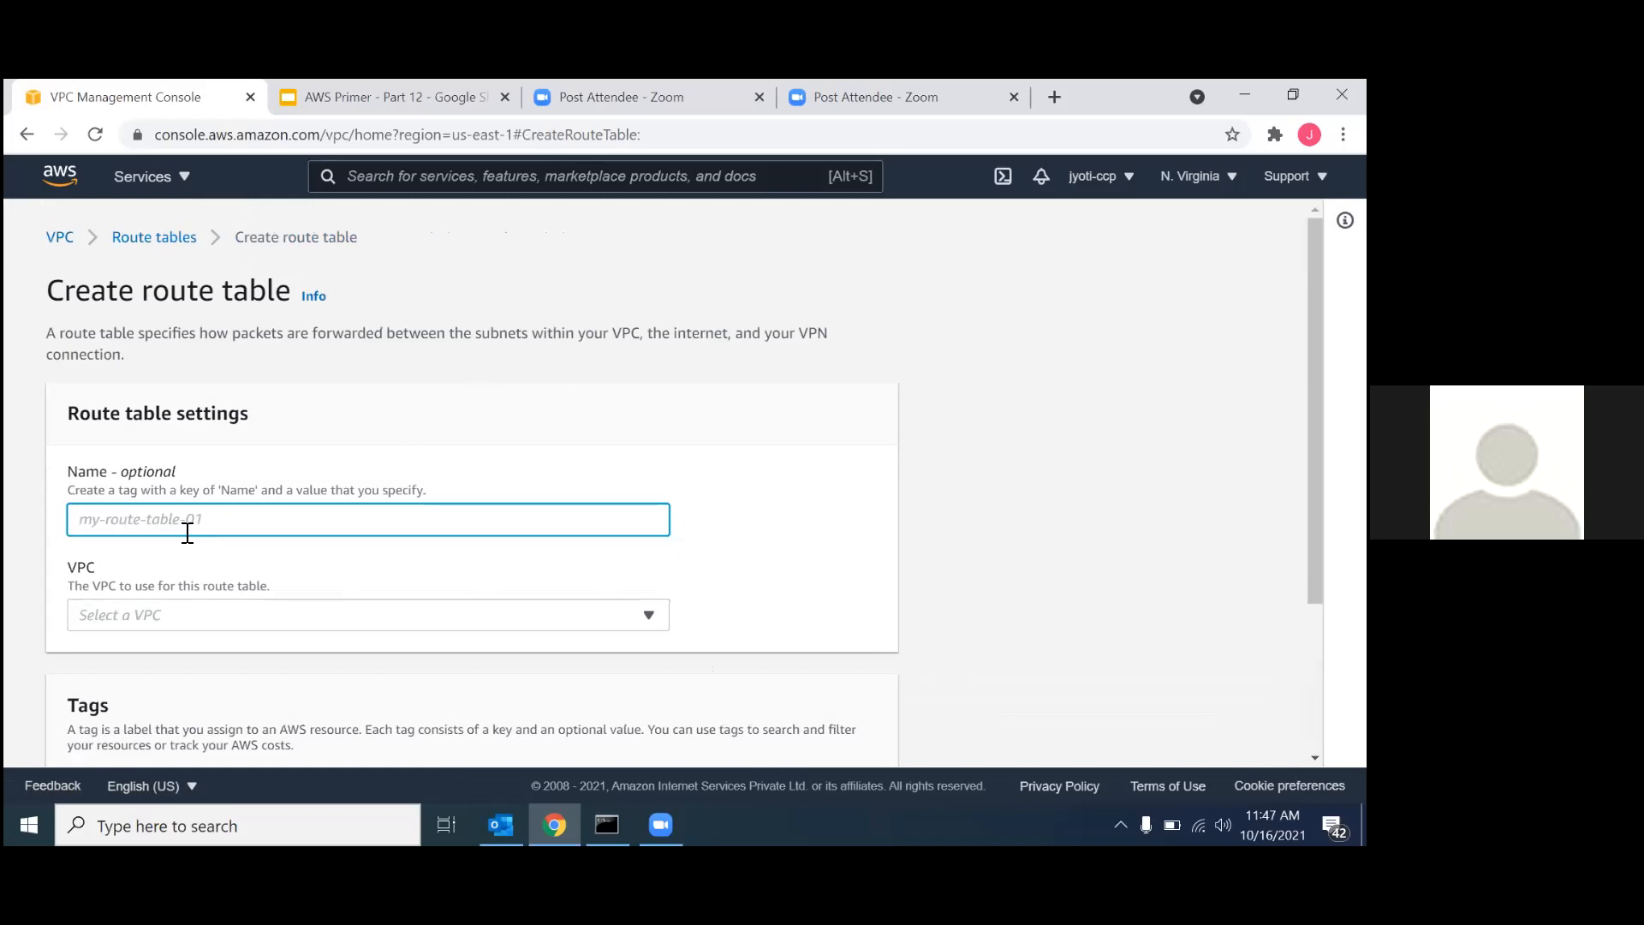
text(RT-01-)
click(159, 240)
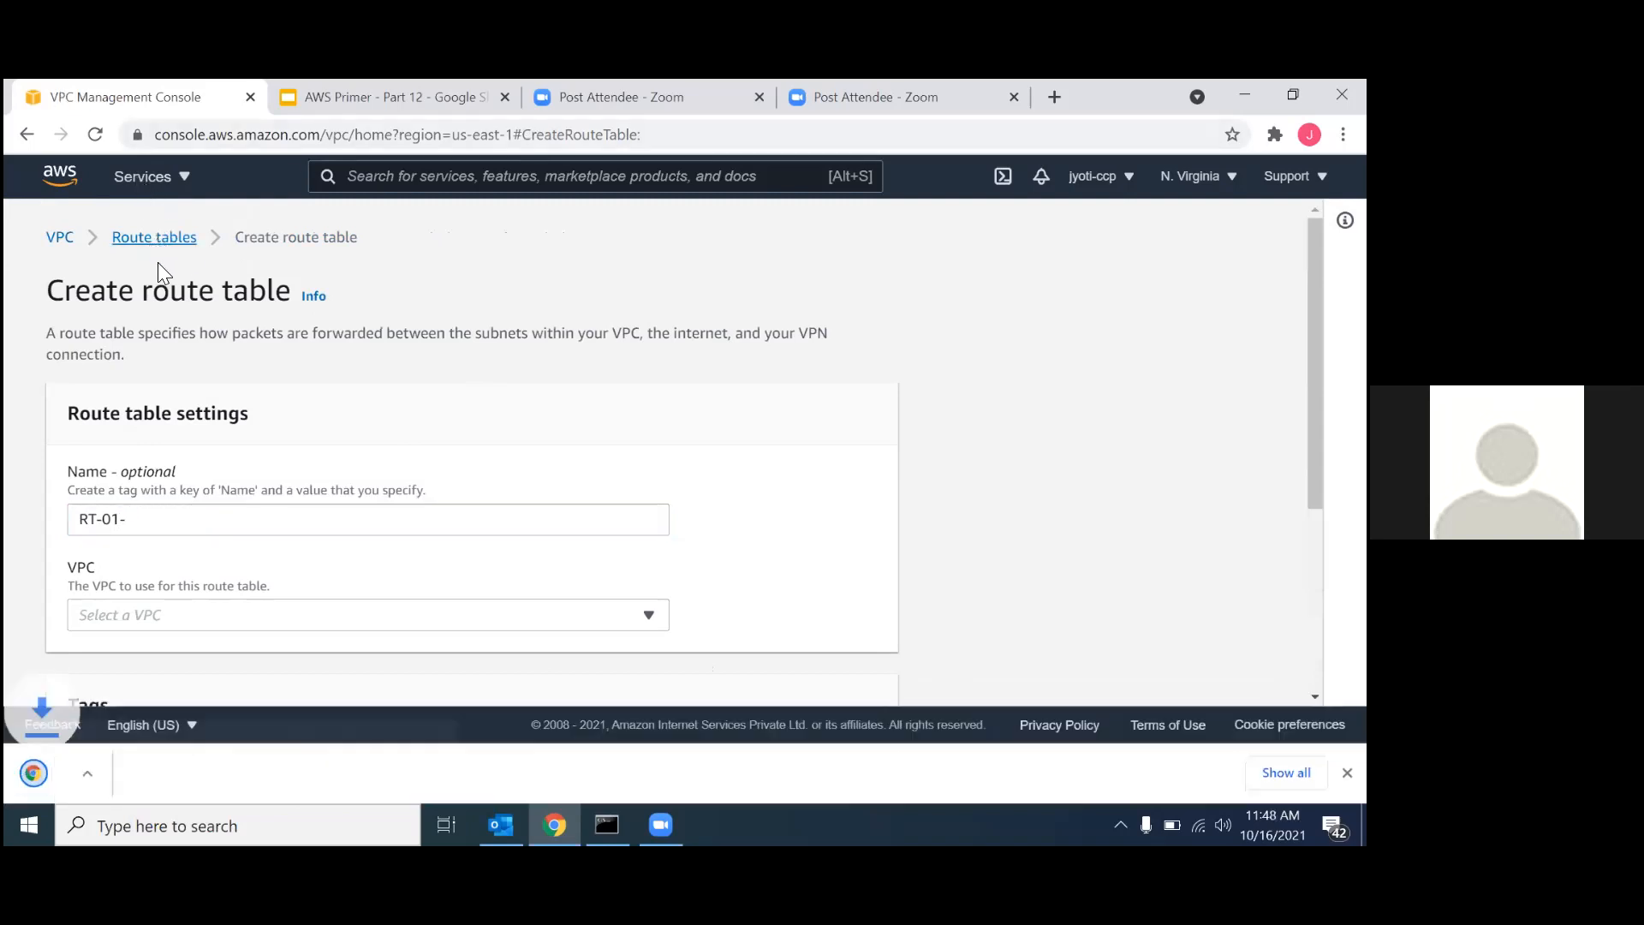
click(182, 521)
text(Private)
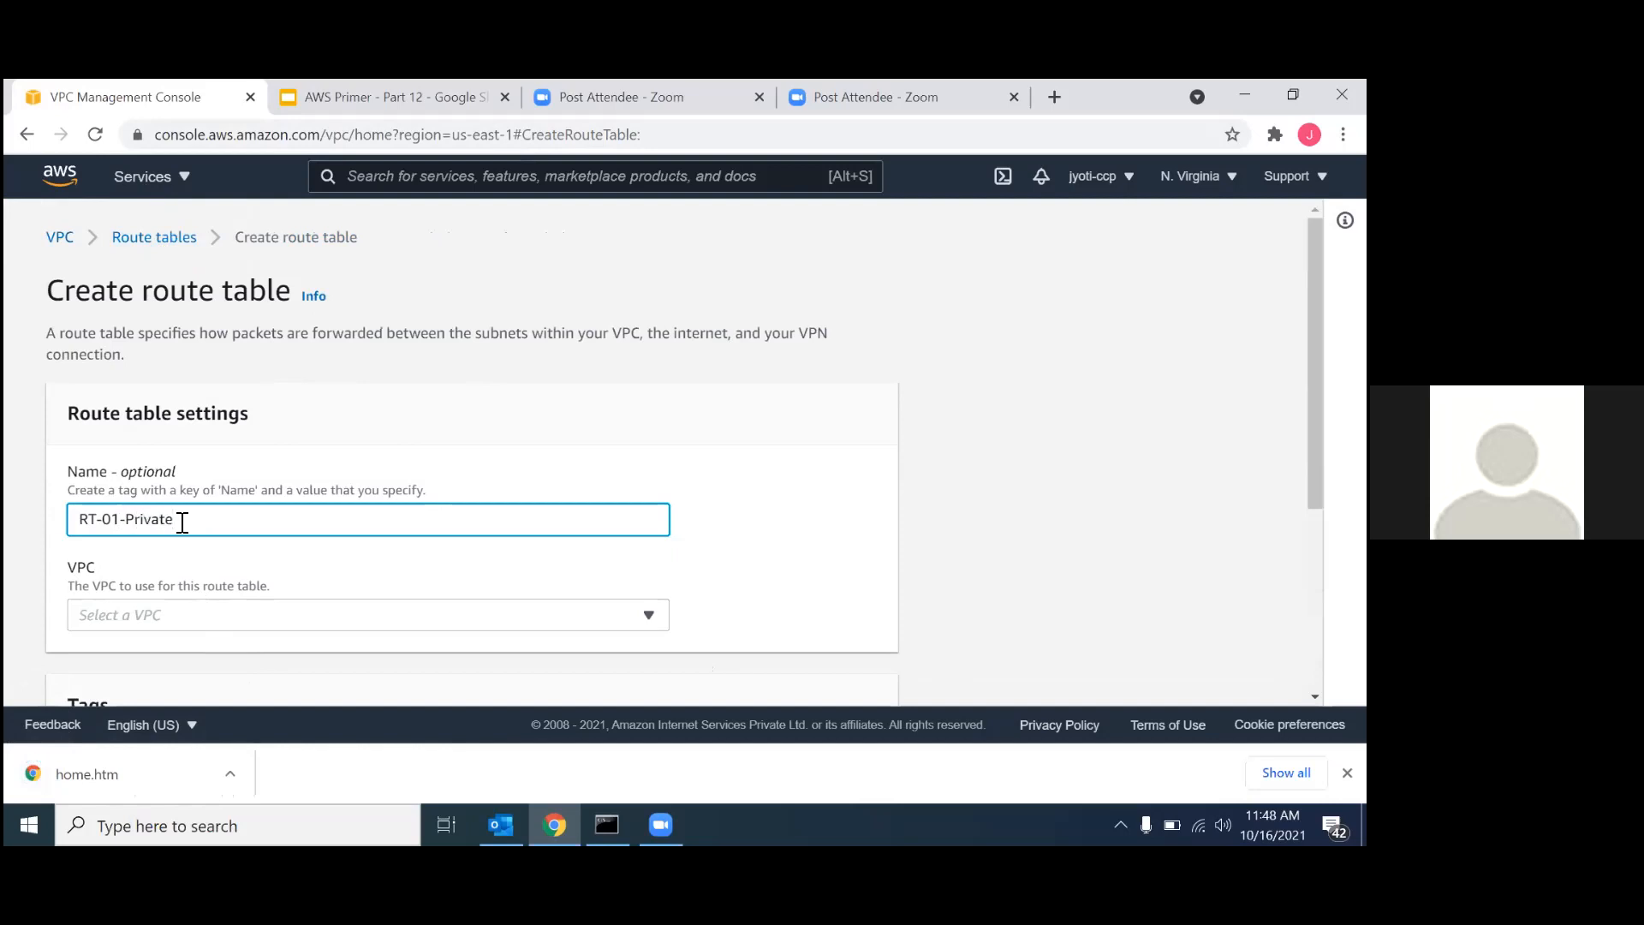
Assign the RT-01-Private route table to the VPC-NAT-01 VPC and create it.
scroll(183, 520, down, 3)
click(189, 364)
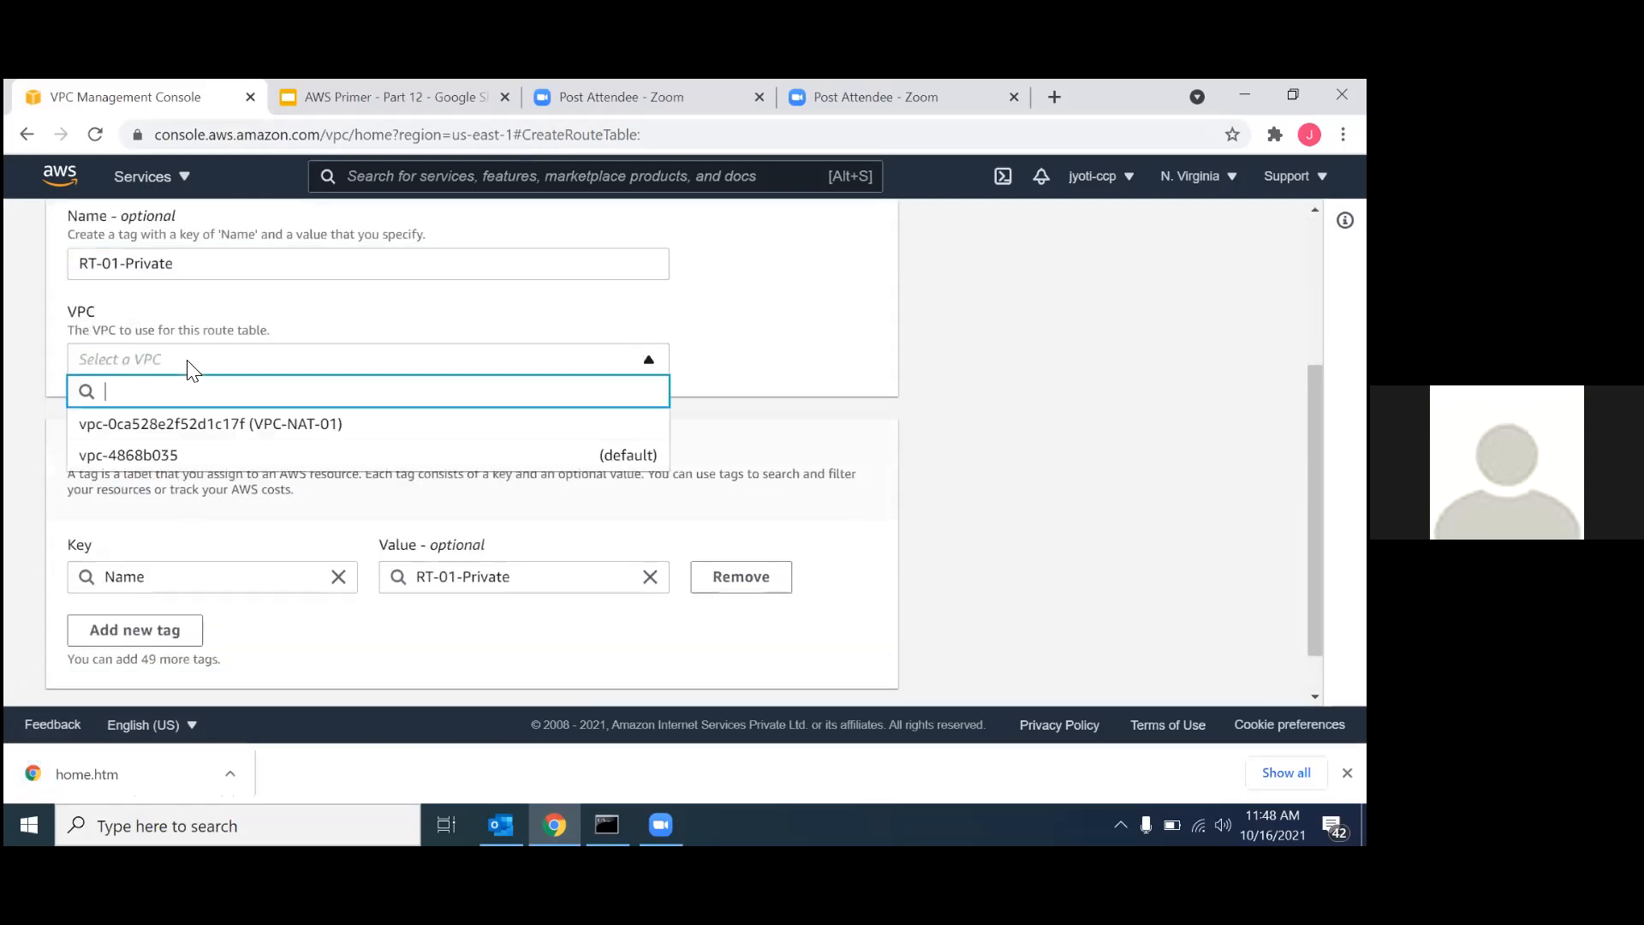
click(153, 428)
scroll(325, 561, down, 1)
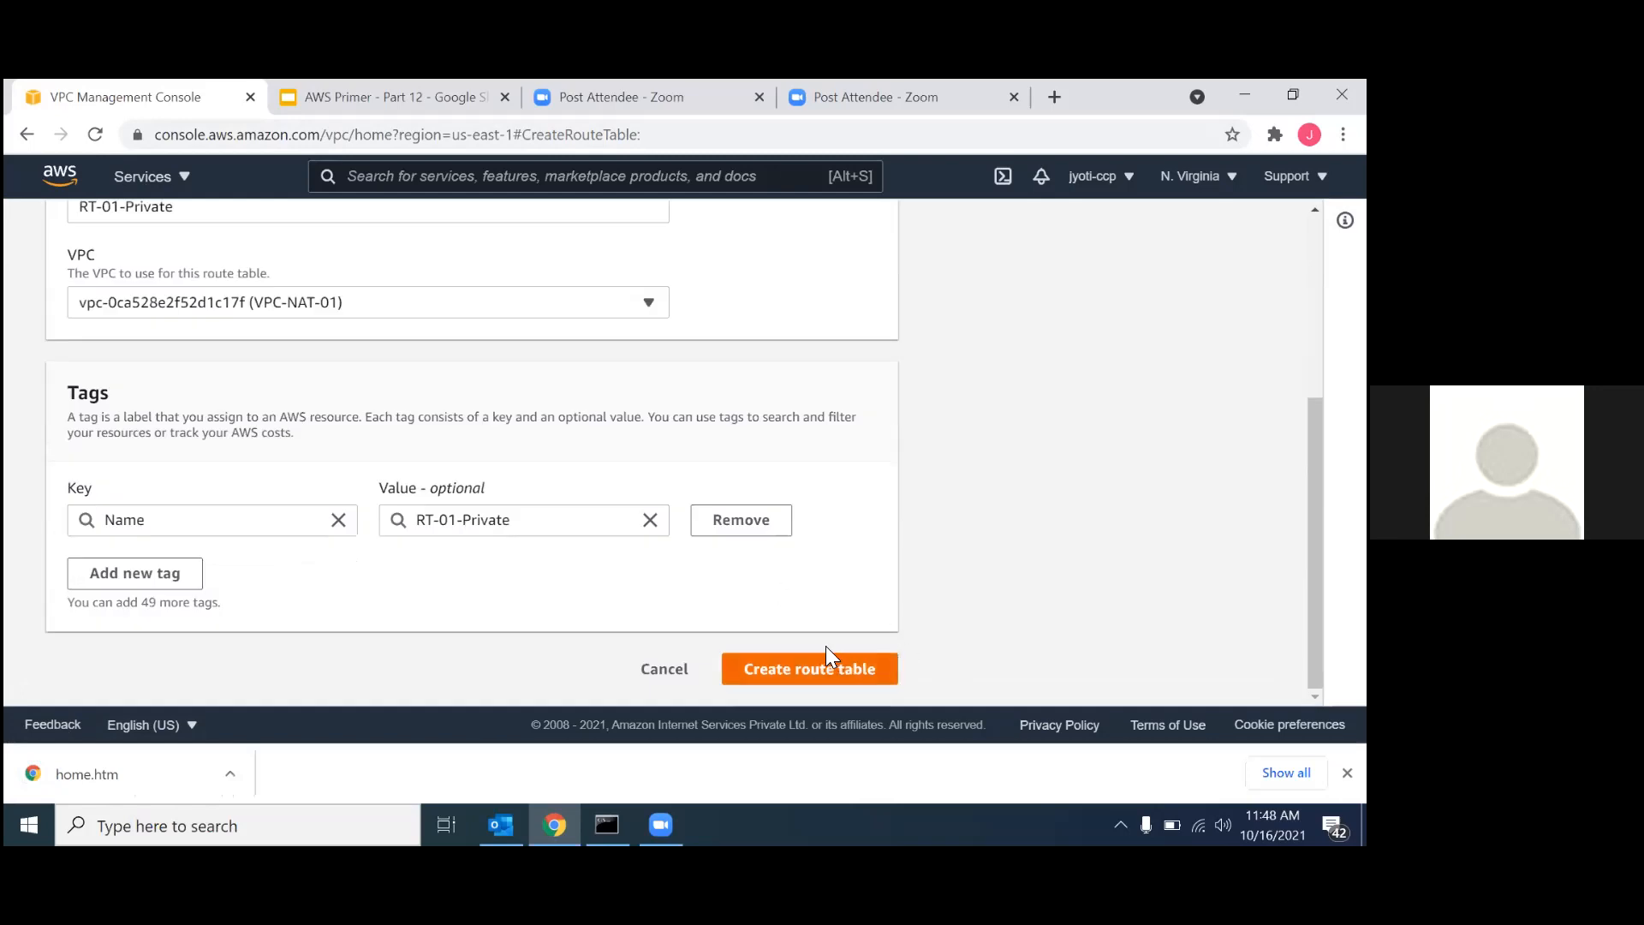
click(809, 664)
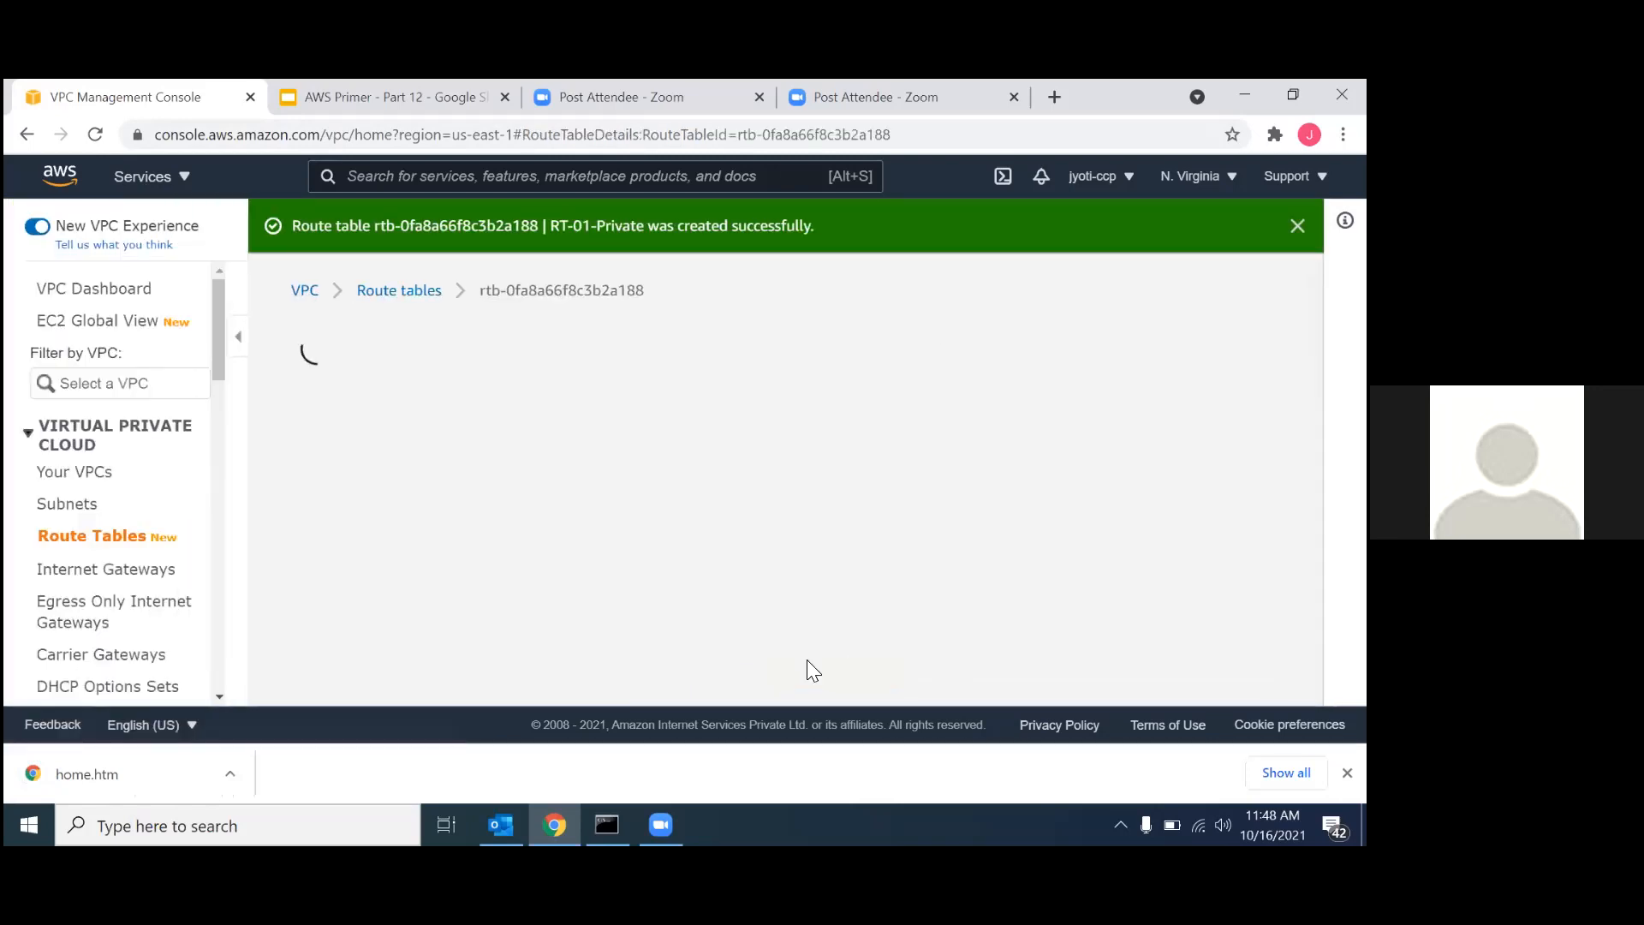
Associate the SN-01-Public subnet with the RT-01-Public route table and save the association.
click(382, 292)
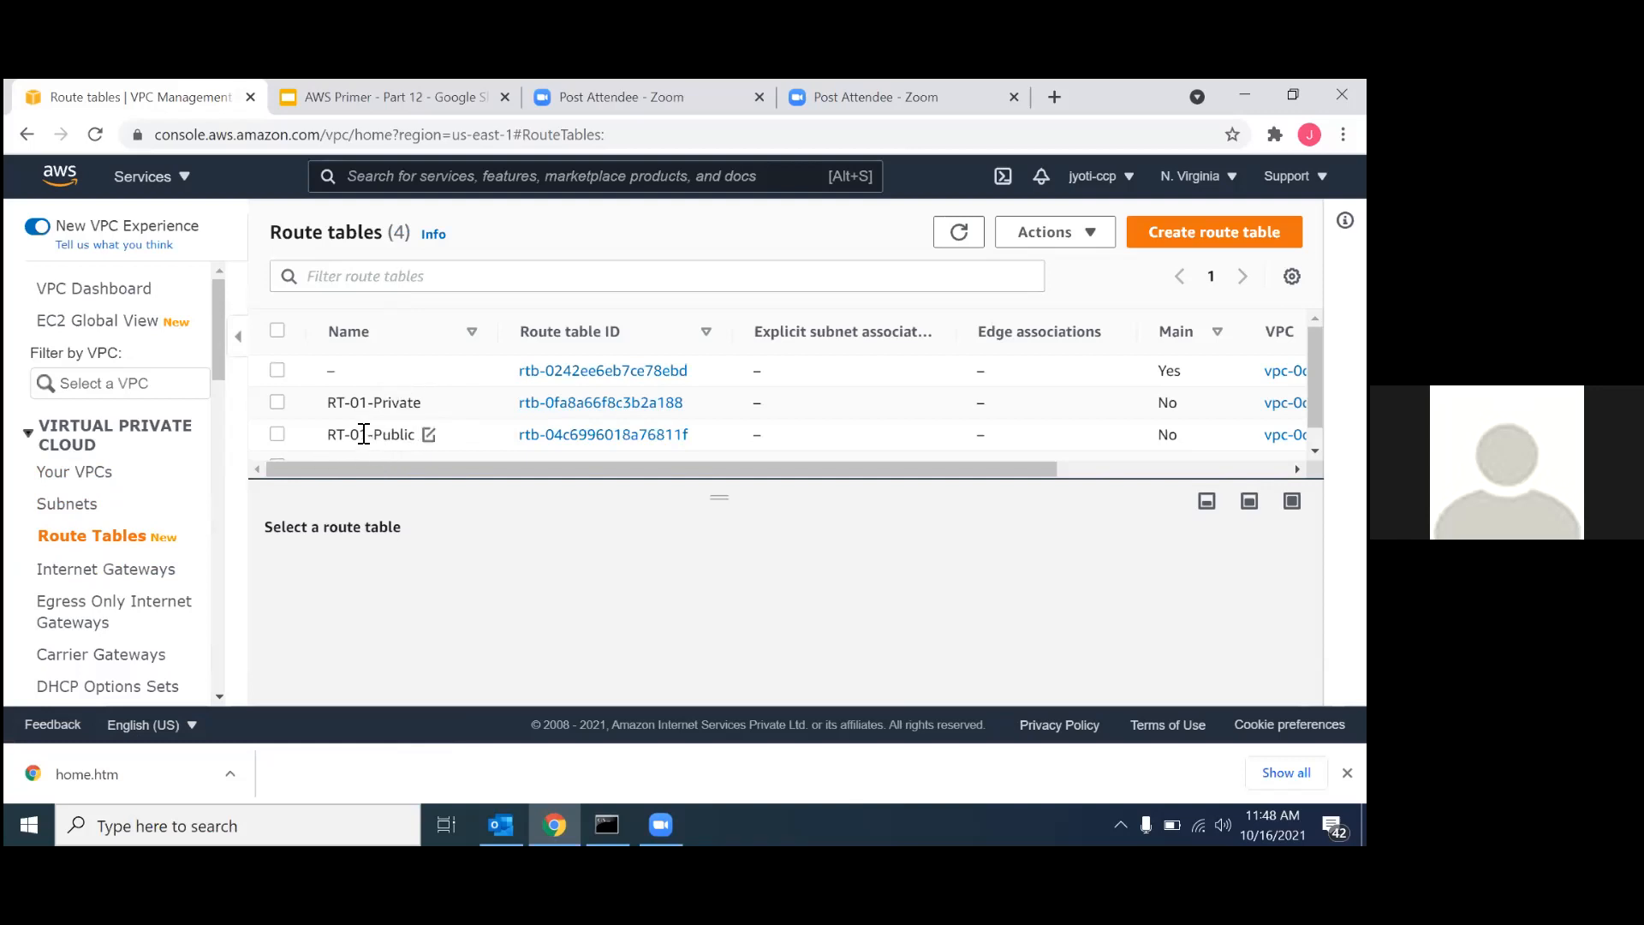
click(552, 435)
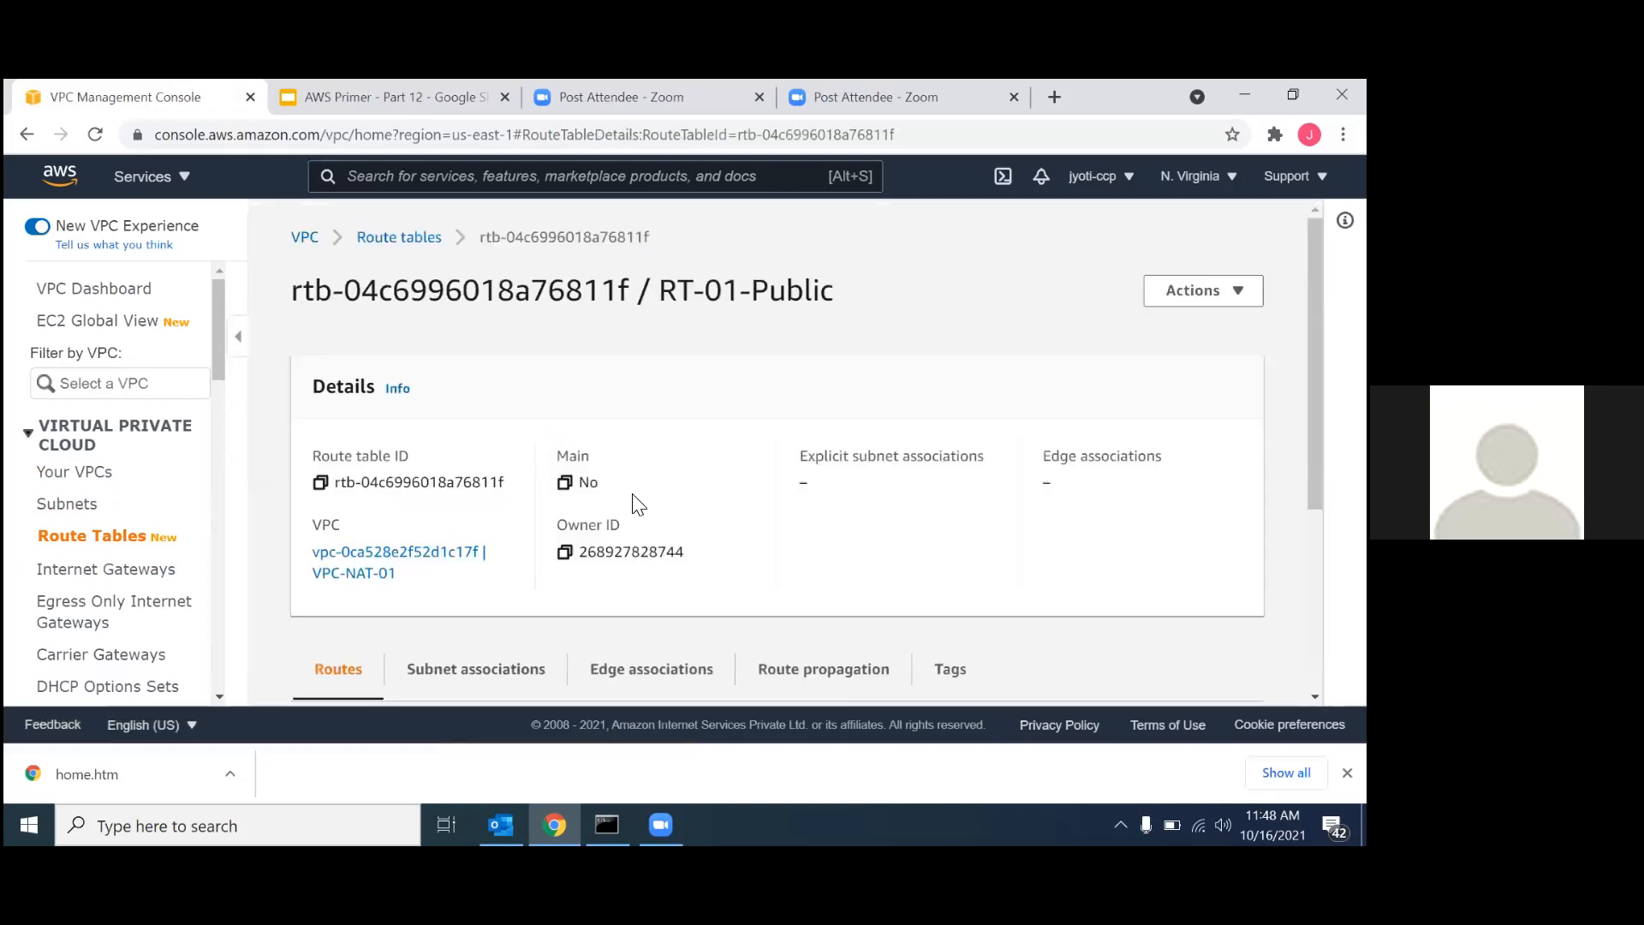
scroll(642, 514, down, 3)
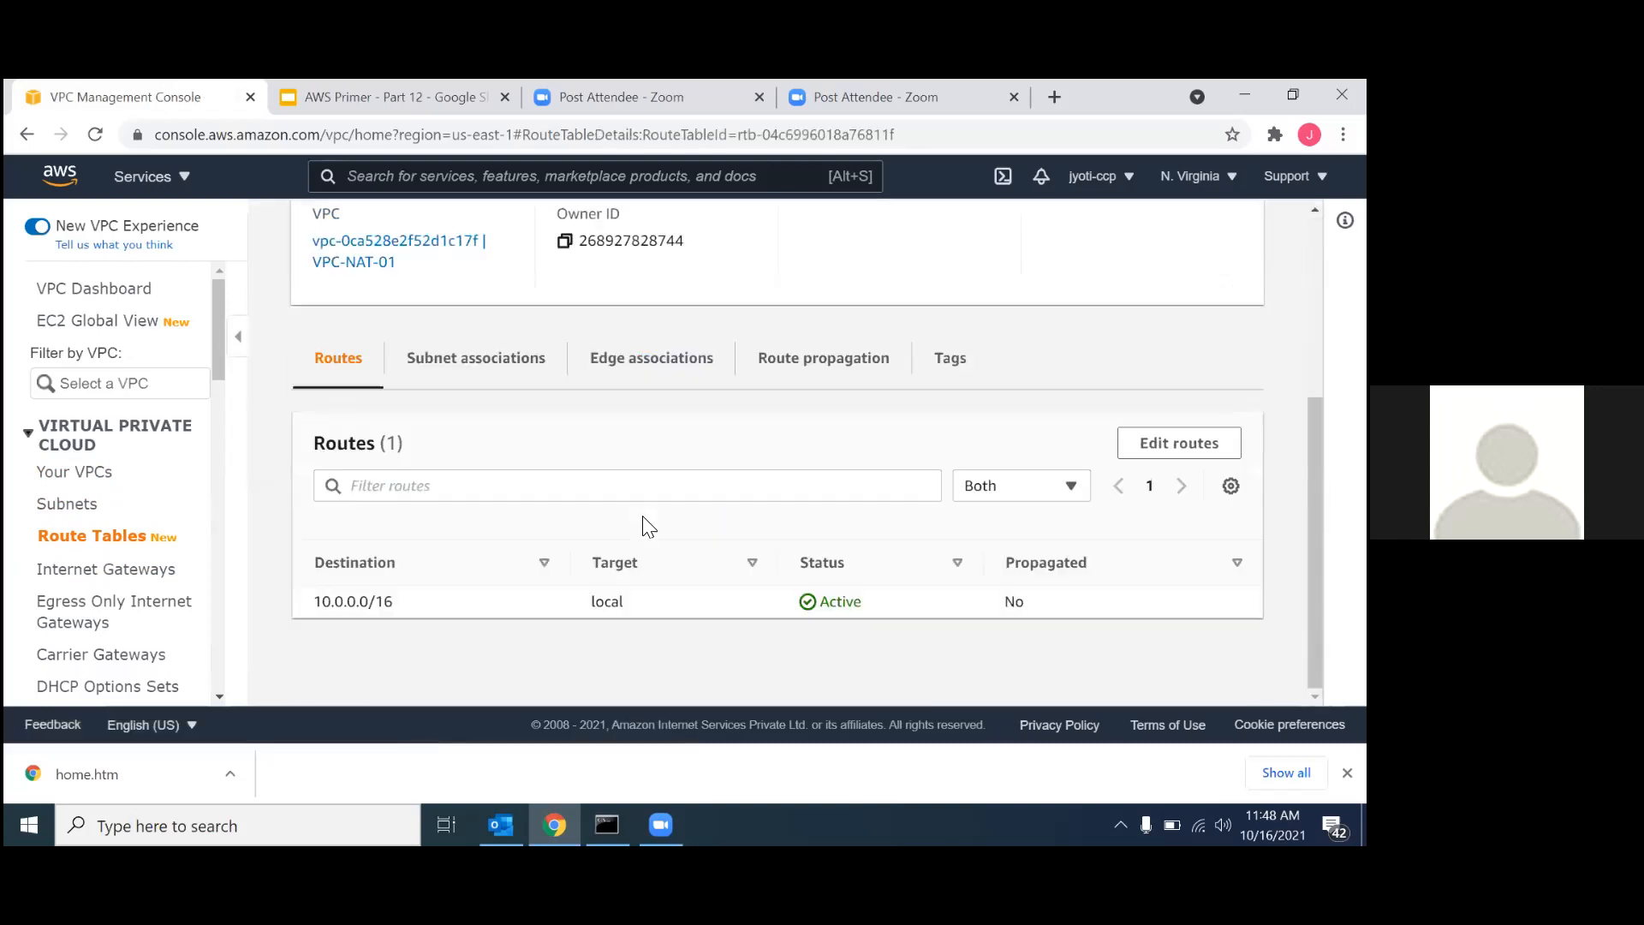
click(426, 364)
scroll(530, 479, down, 1)
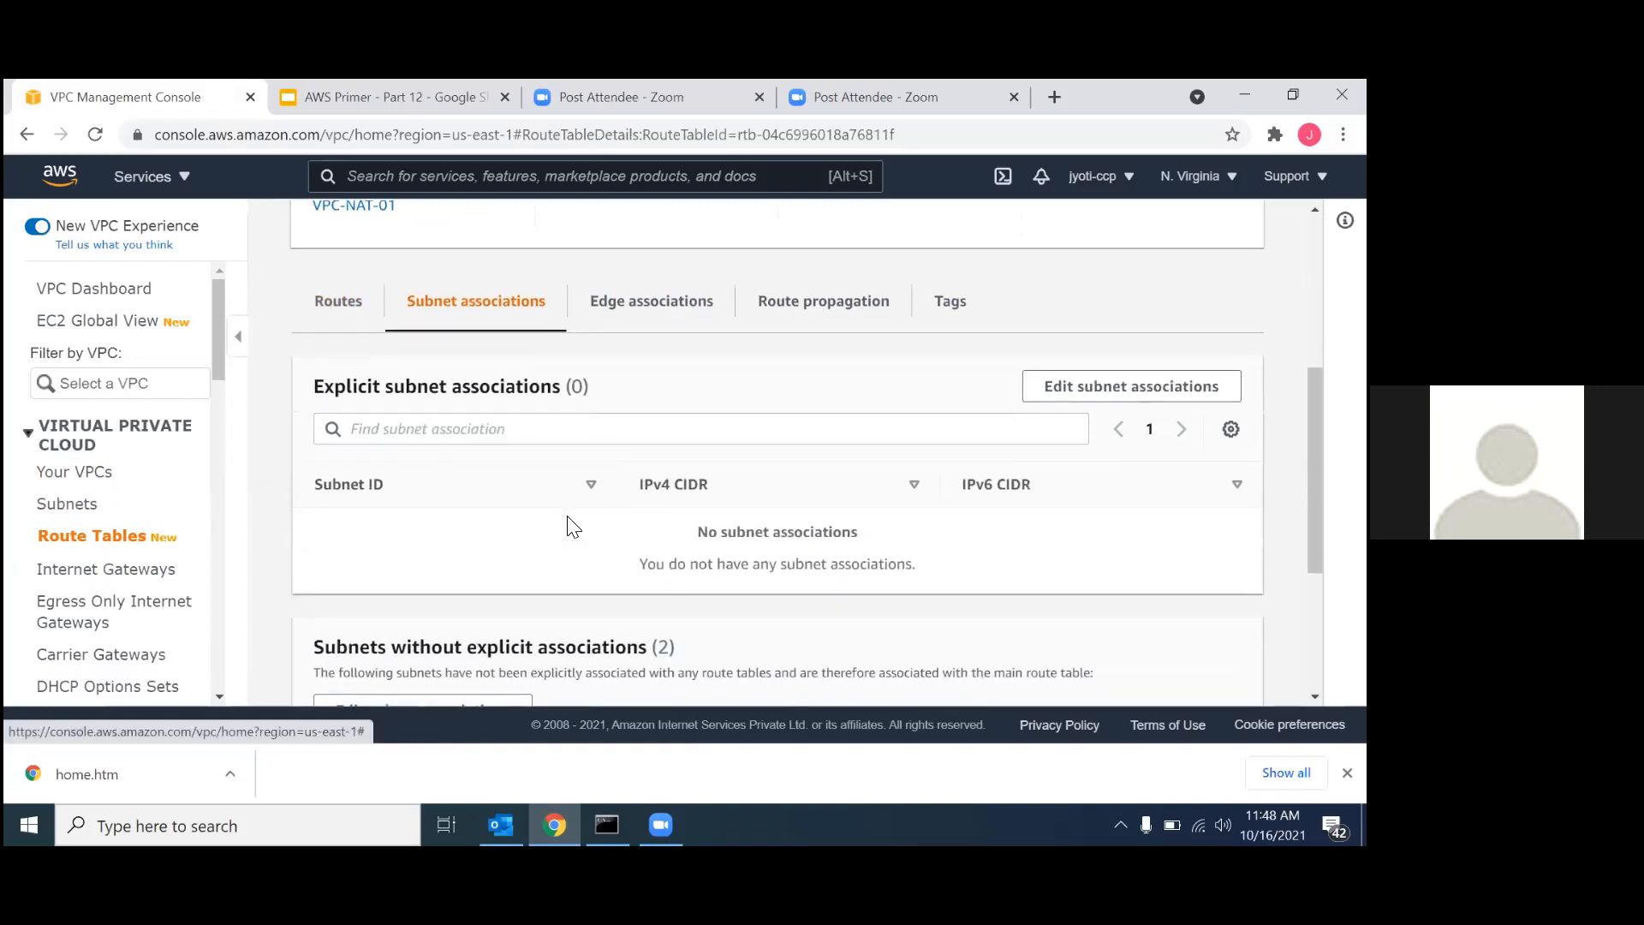
click(1063, 370)
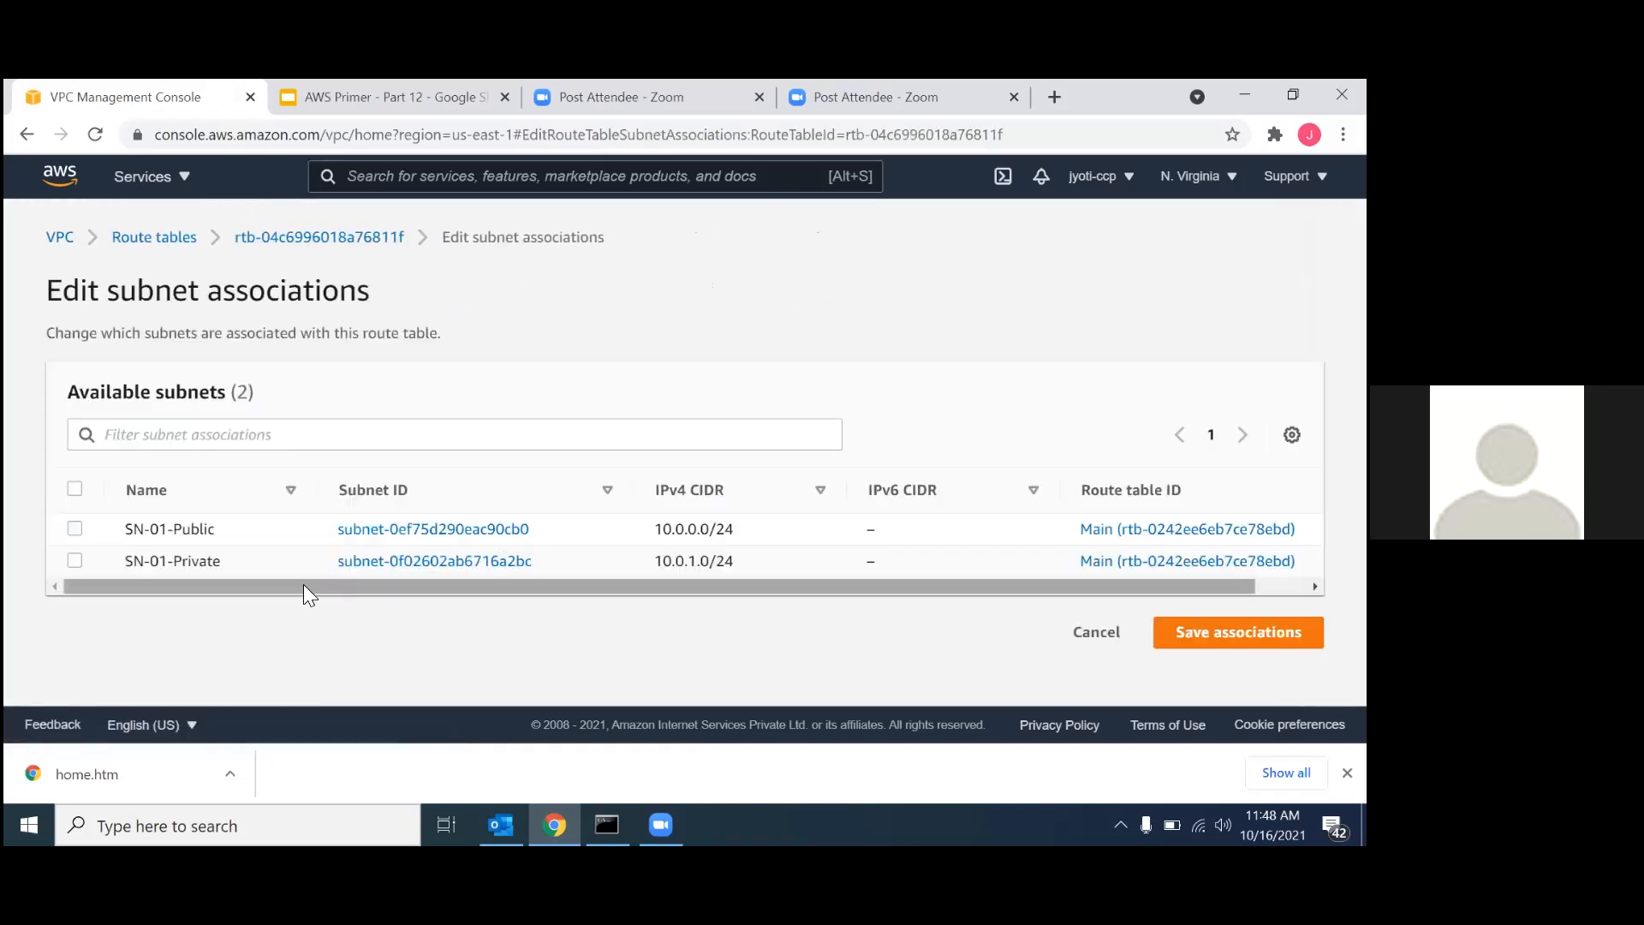
click(74, 528)
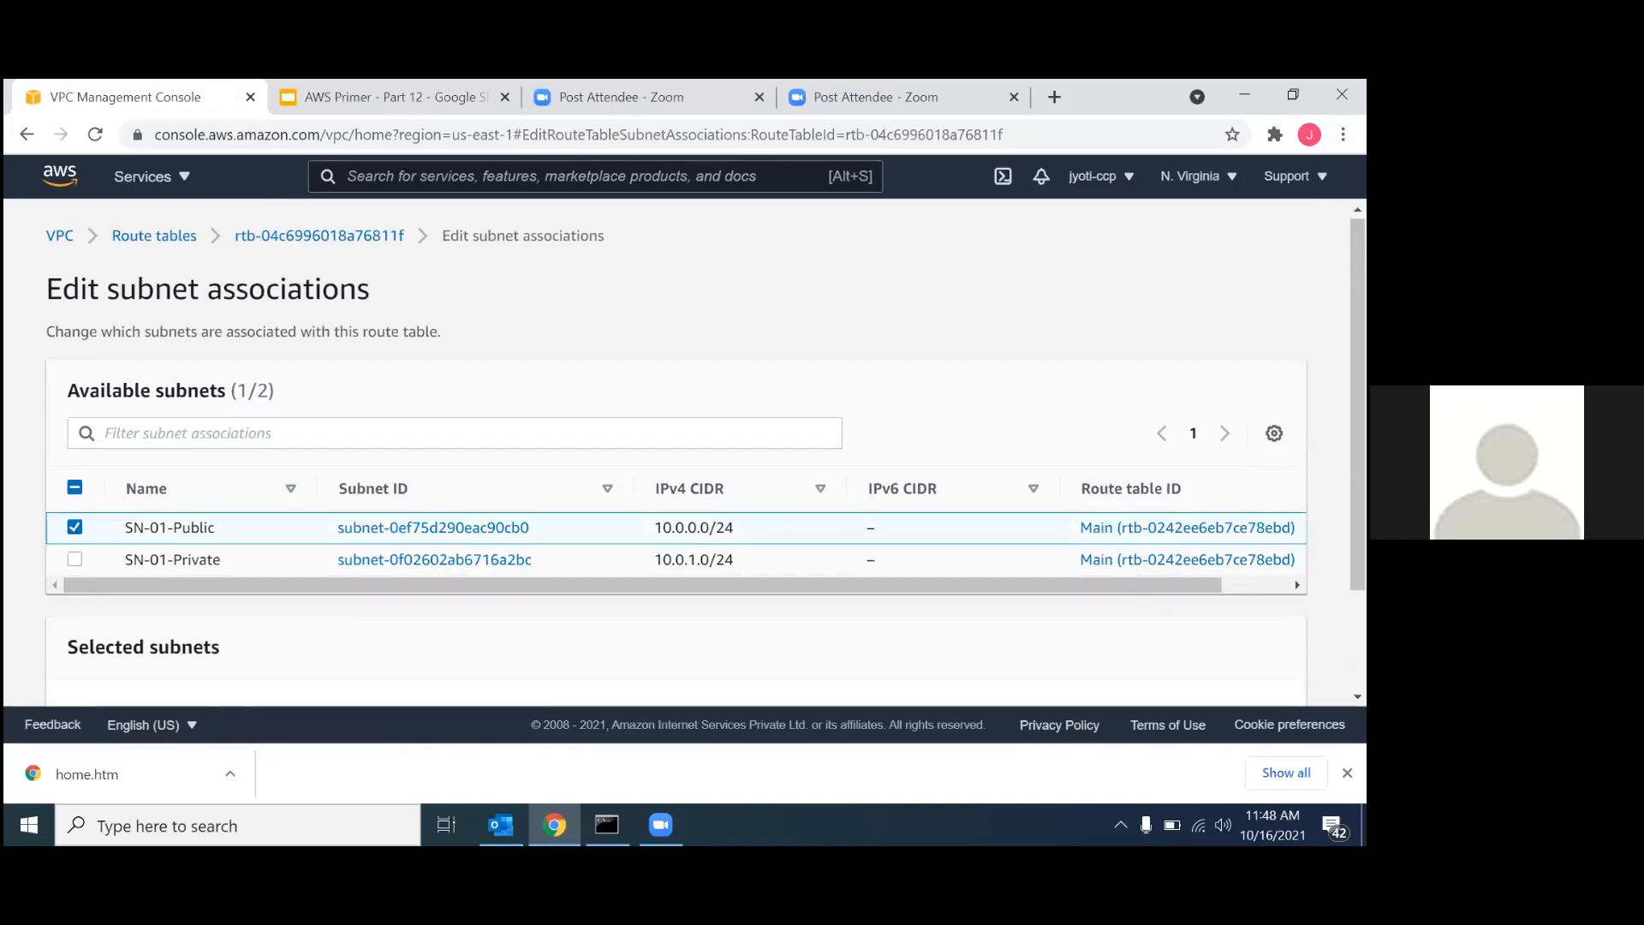
scroll(72, 529, down, 2)
click(1220, 668)
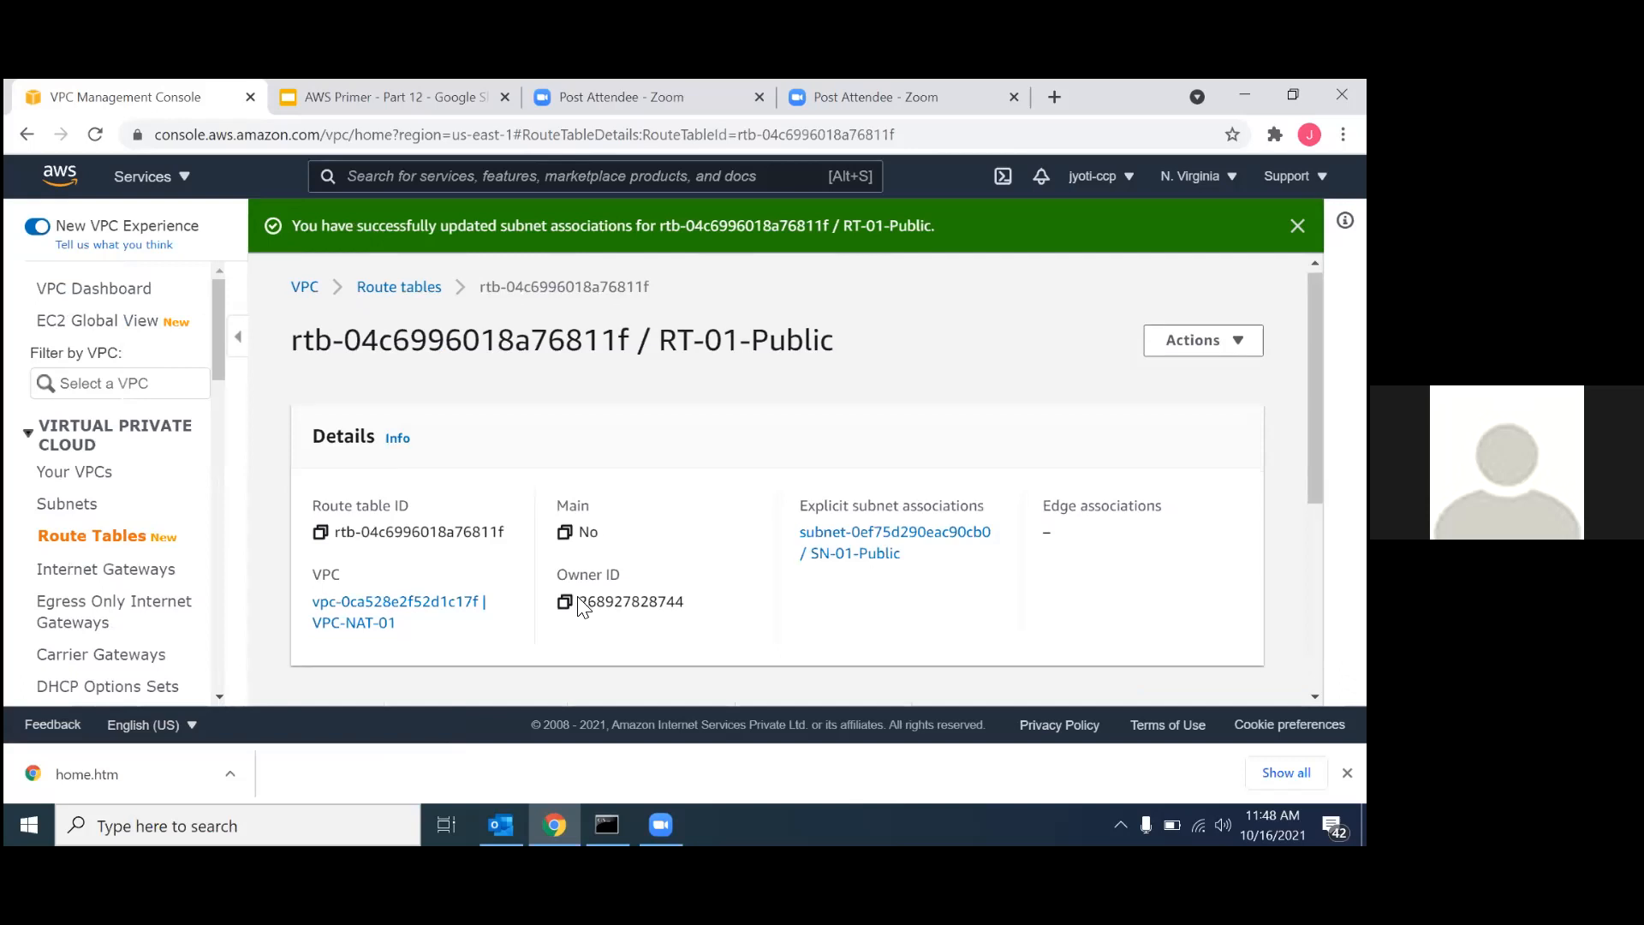
Add a route to RT-01-Public with destination 0.0.0.0/0 and the internet gateway NAT-IG-01 as target, and save it.
scroll(579, 606, down, 4)
click(1179, 443)
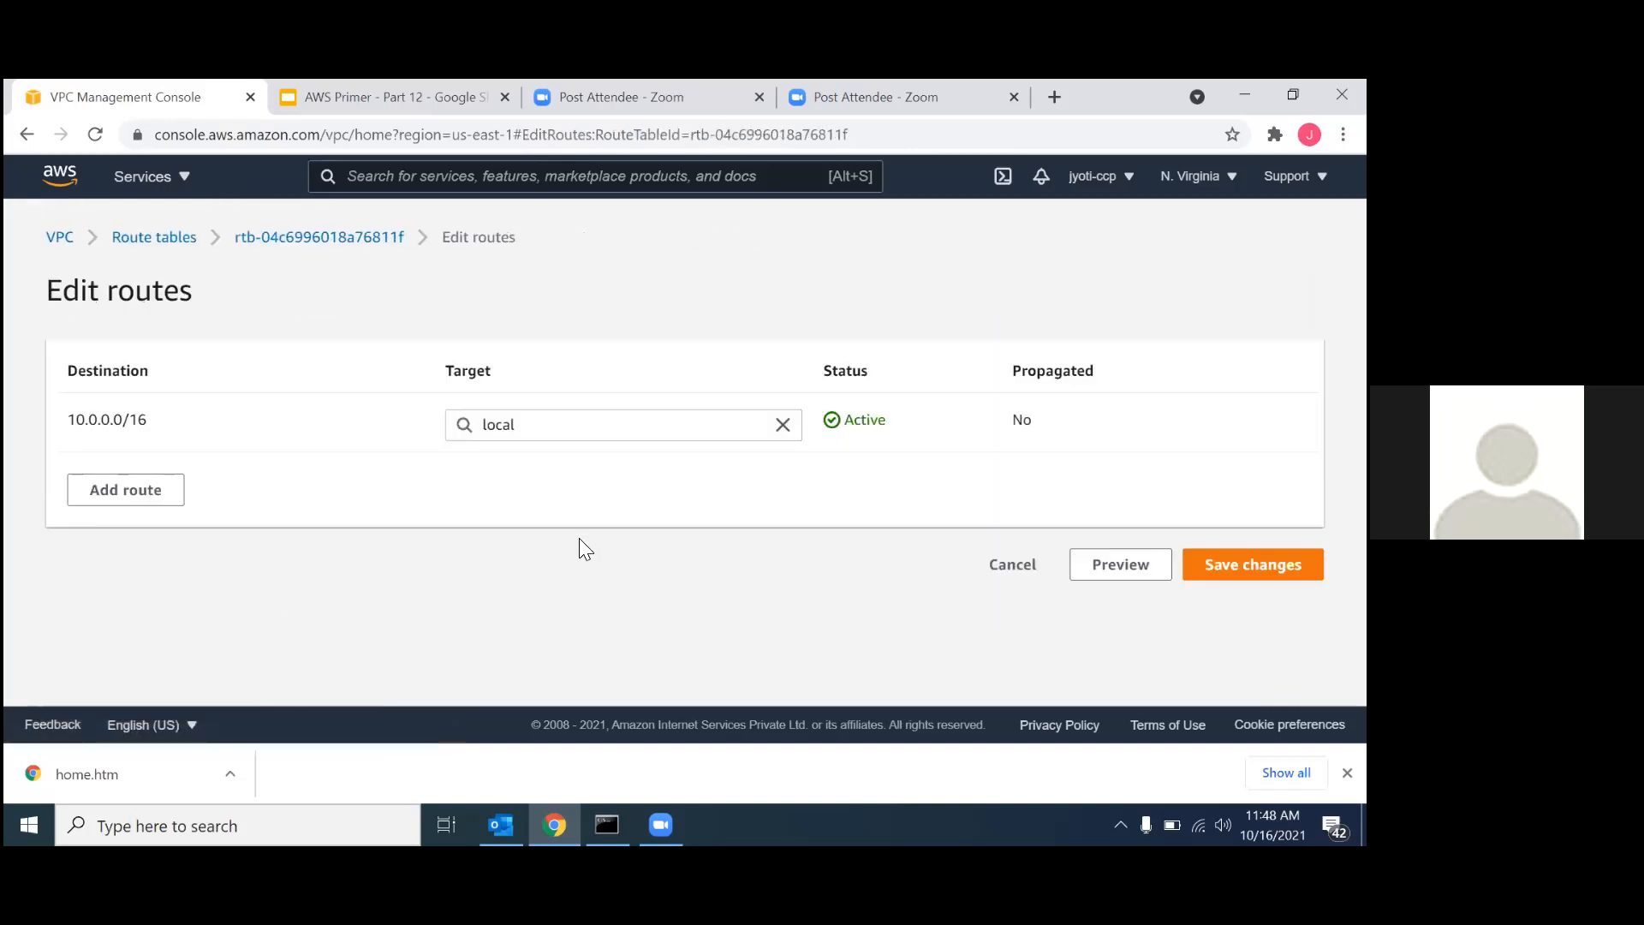
click(144, 494)
click(162, 490)
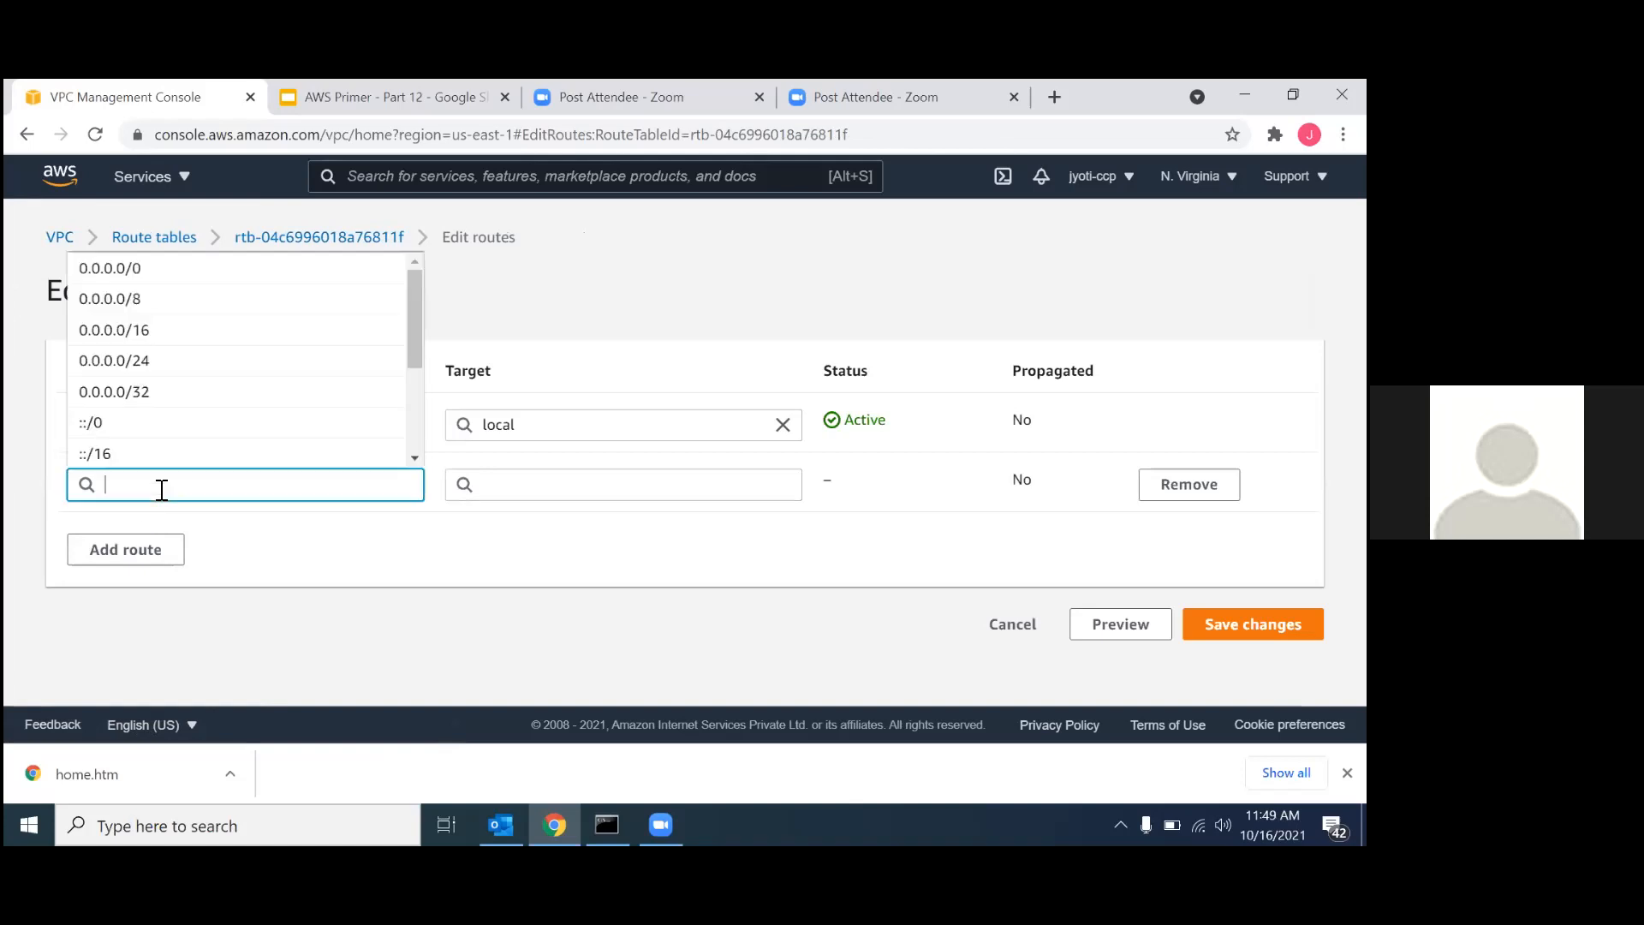
click(161, 271)
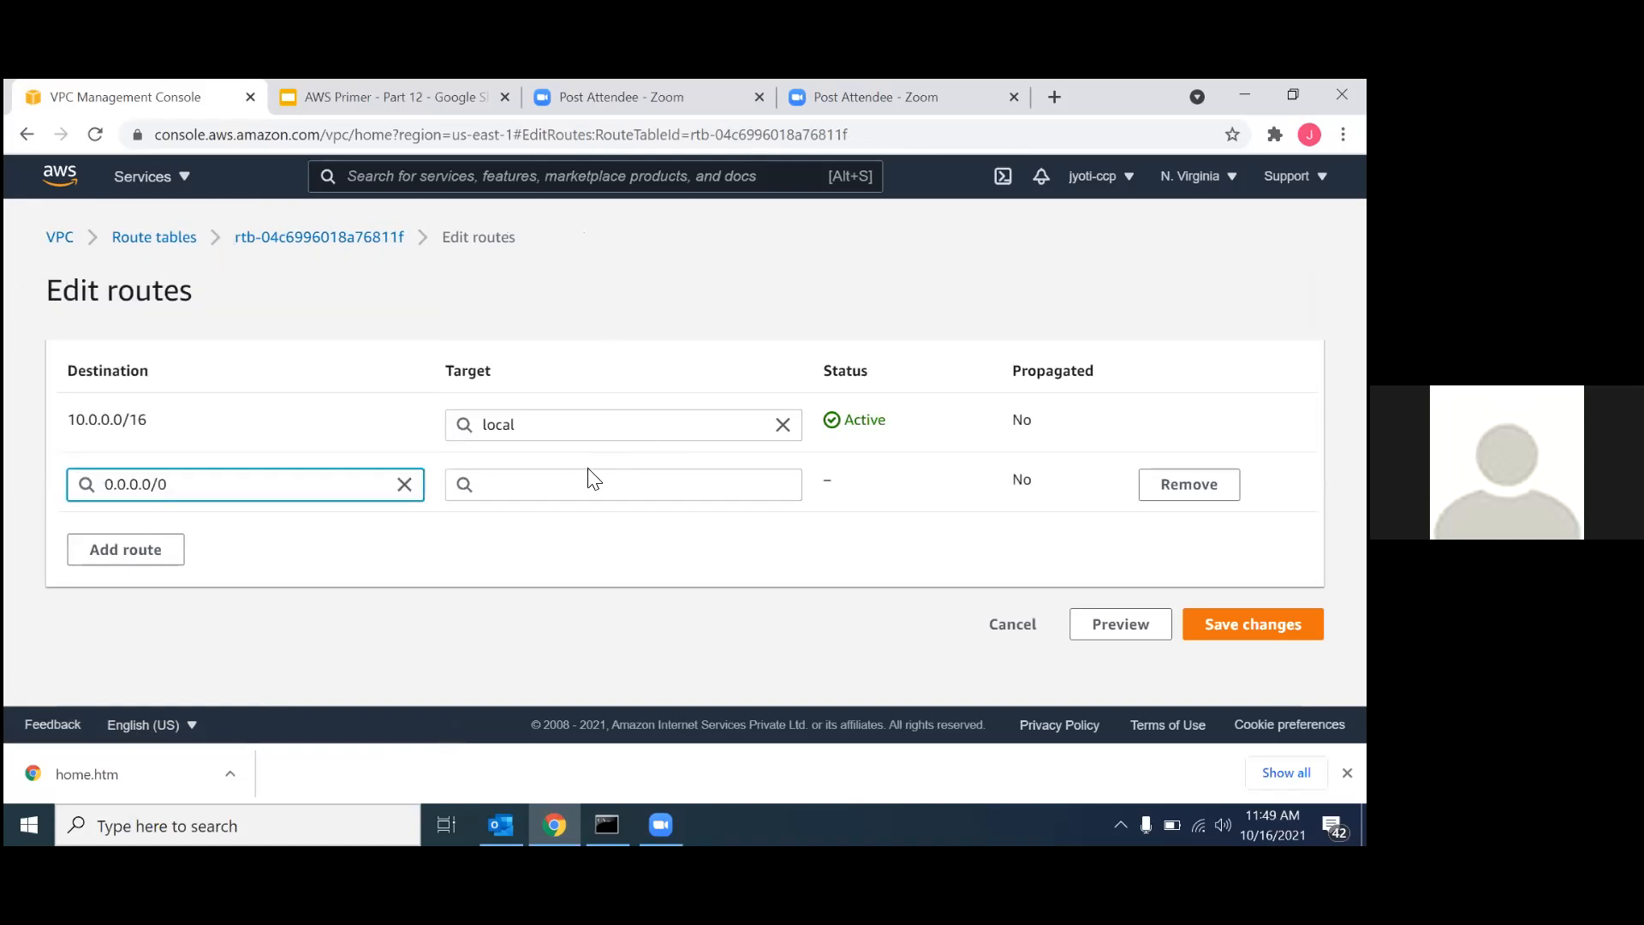
click(557, 490)
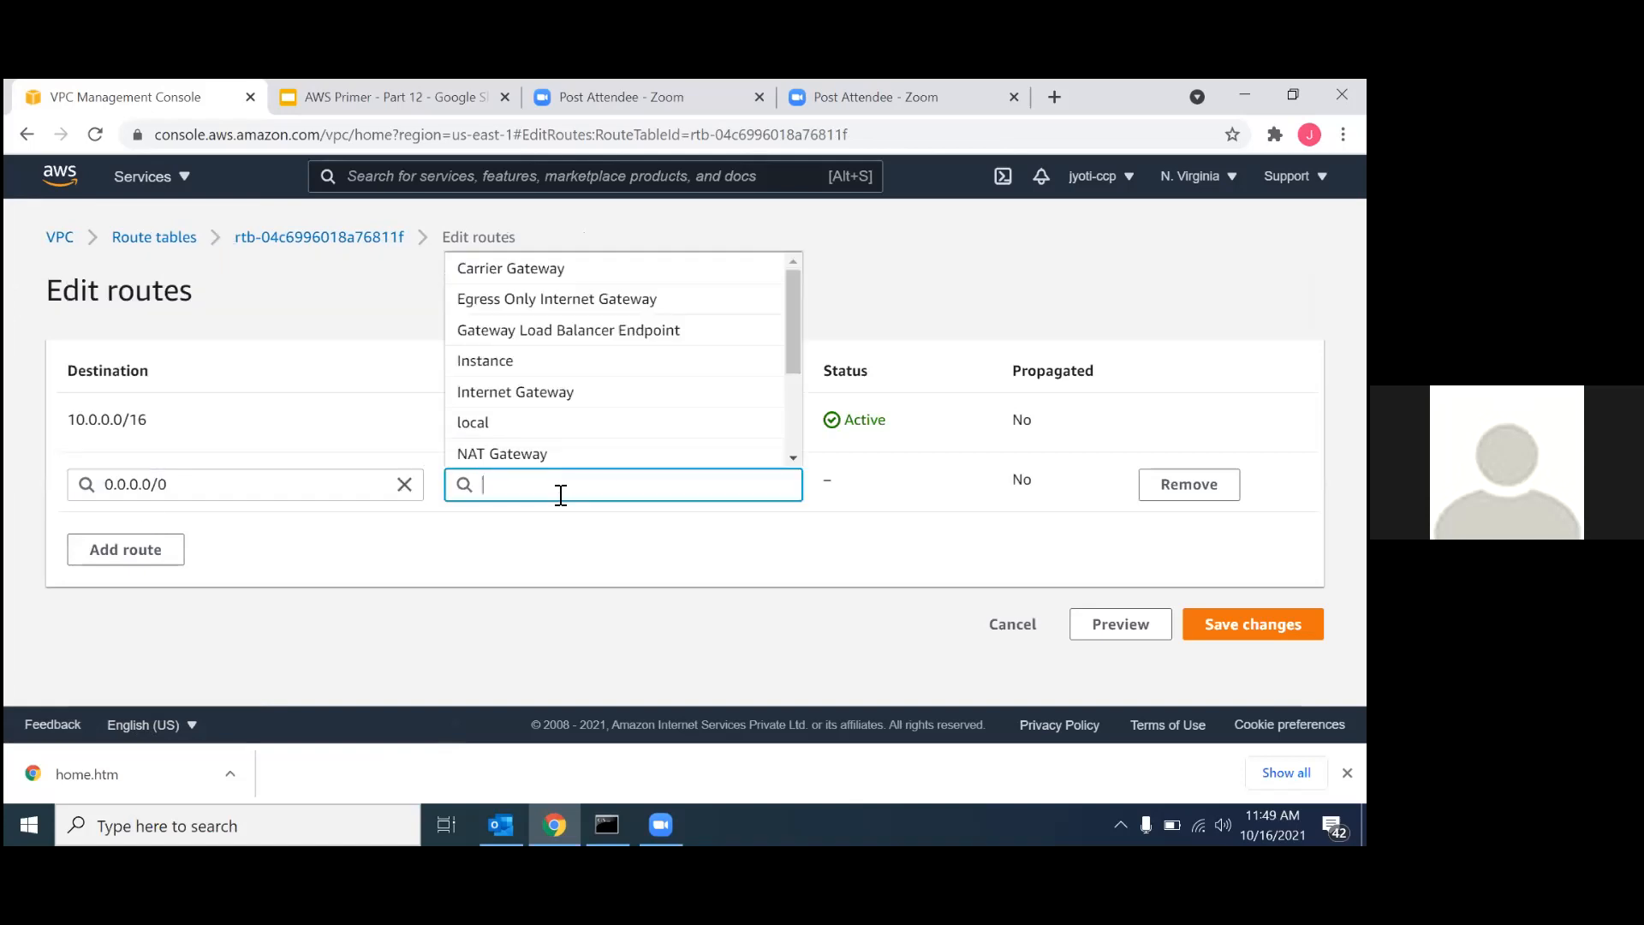
click(552, 408)
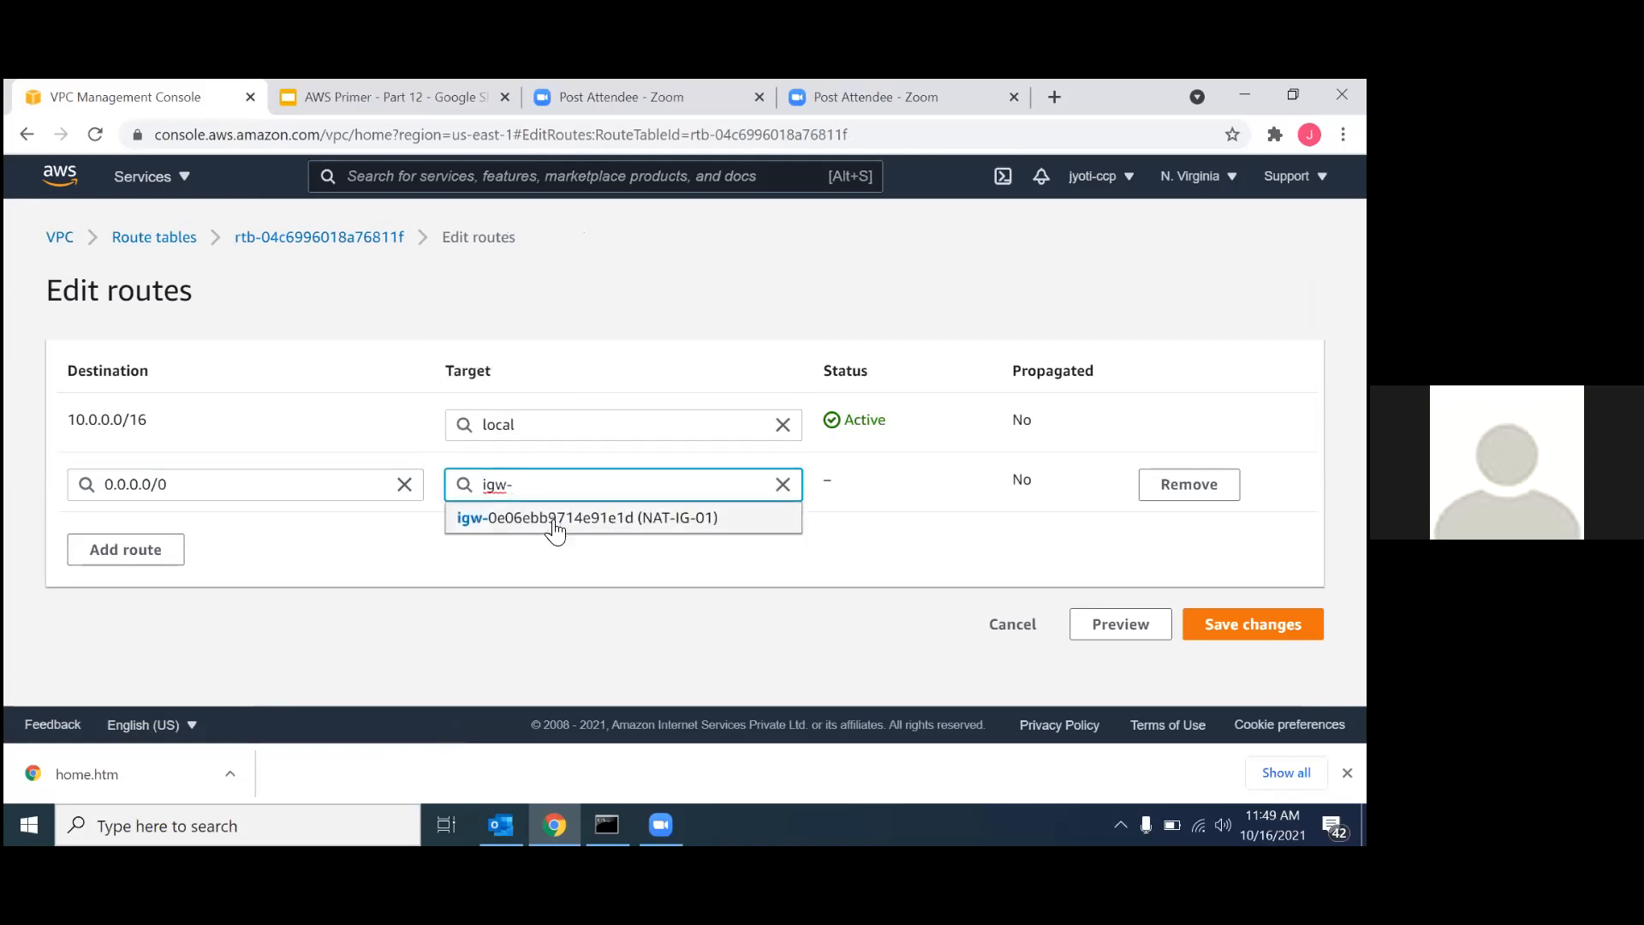
click(555, 519)
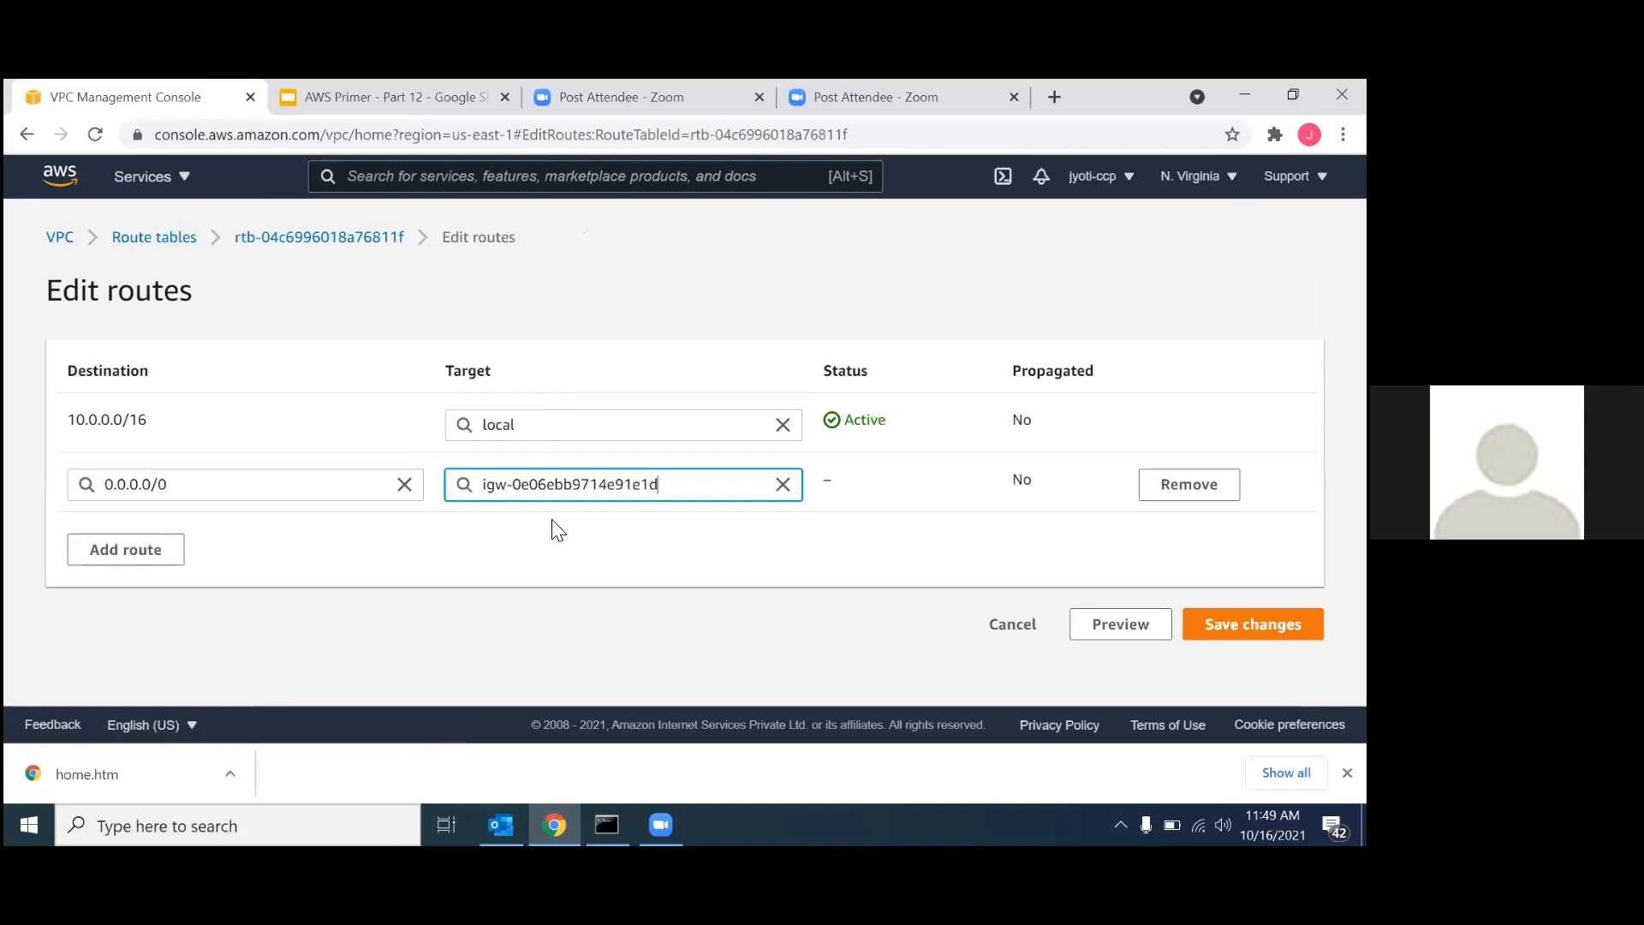
click(1253, 623)
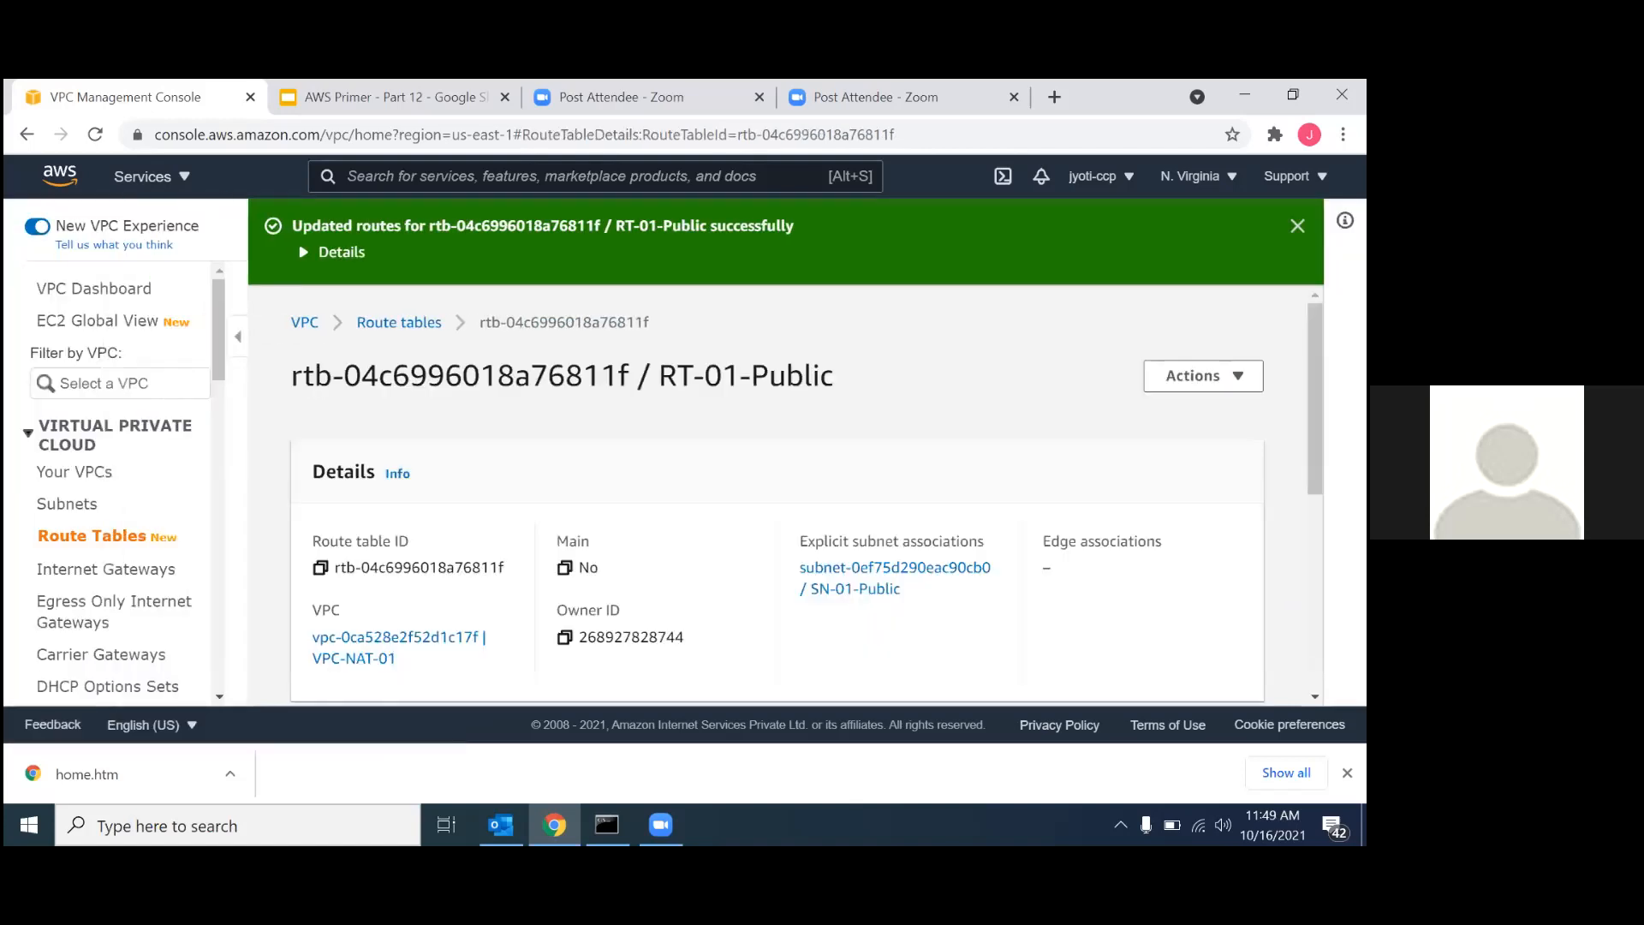
scroll(690, 469, down, 3)
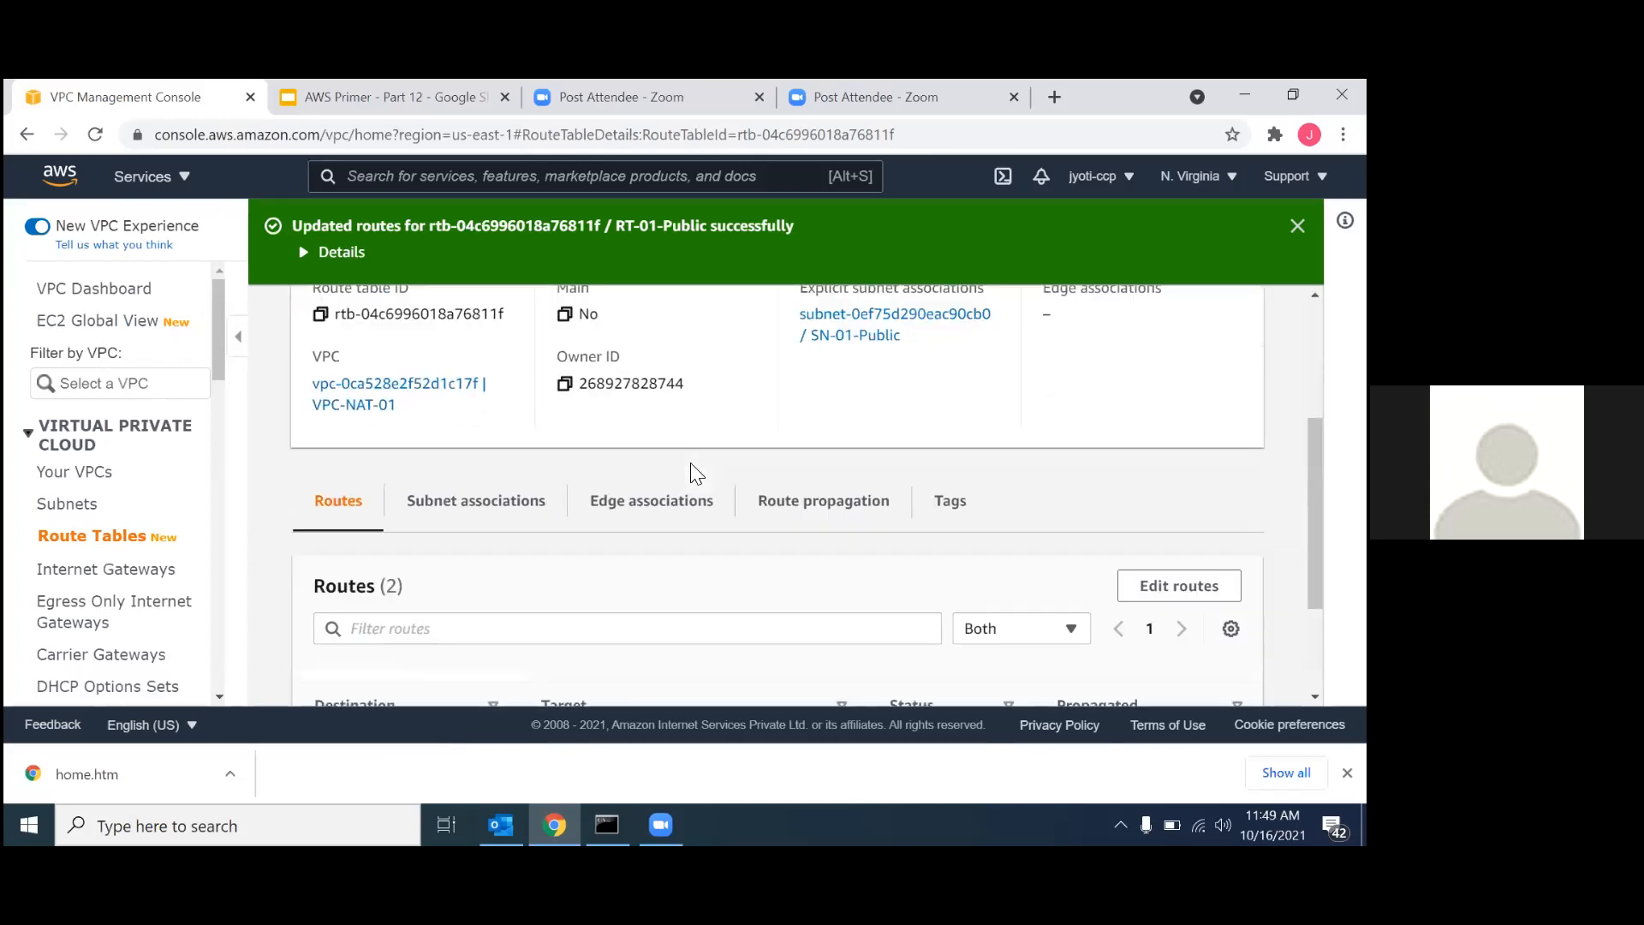
scroll(403, 506, up, 3)
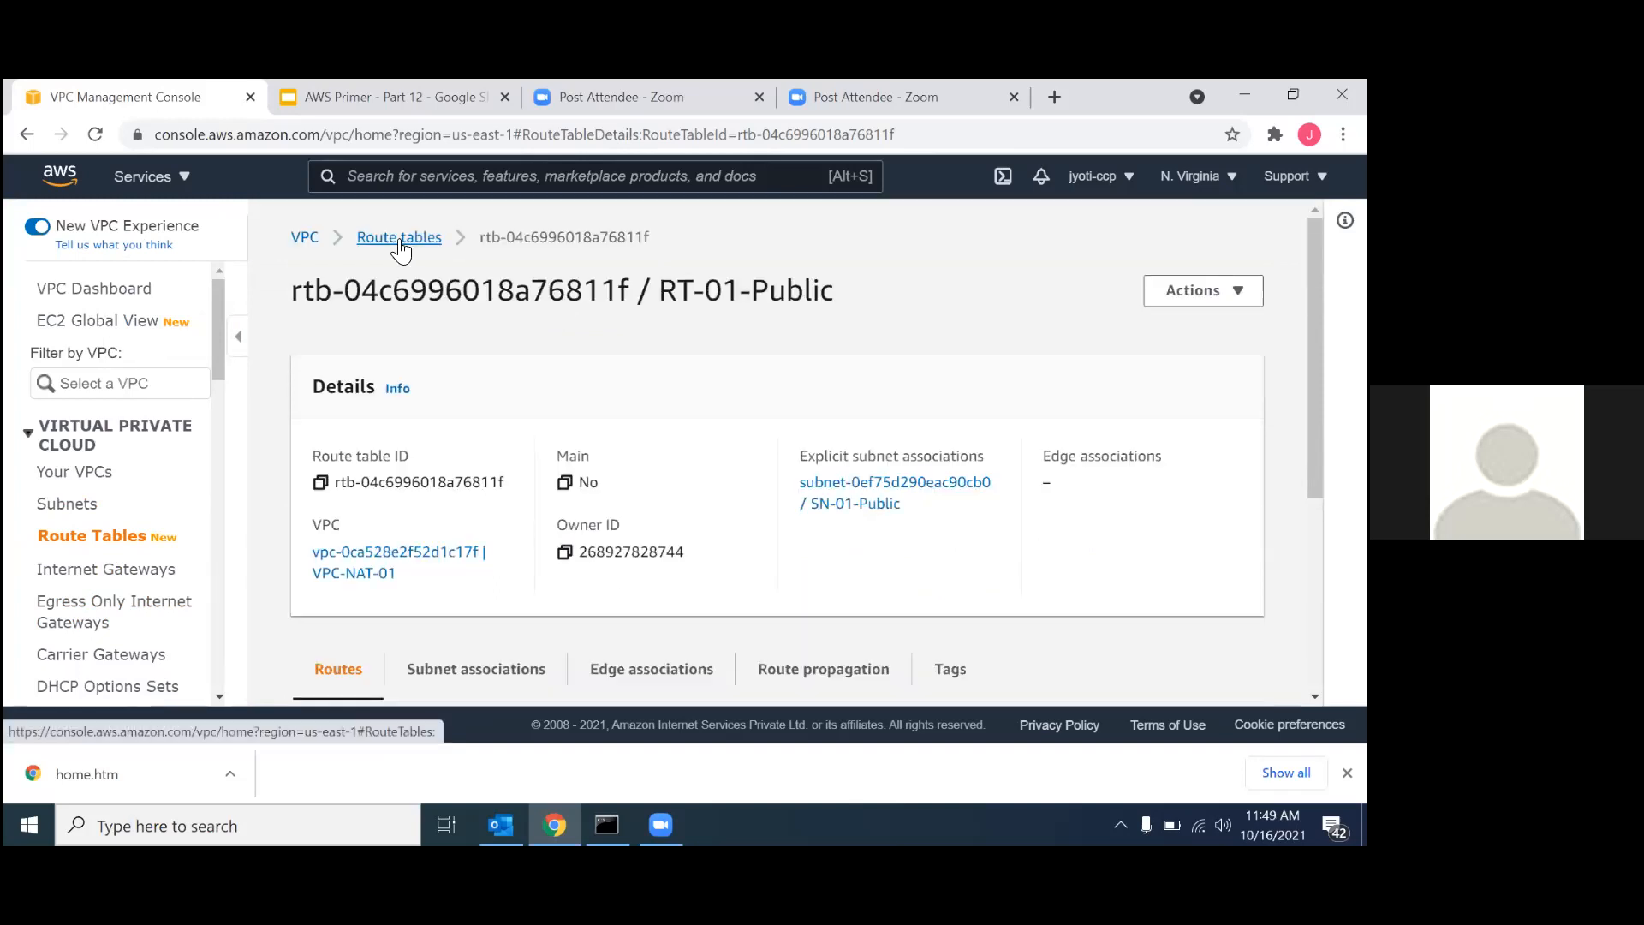
Associate the SN-01-Private subnet with the RT-01-Private route table, save it, and enlarge the route tables list.
click(399, 237)
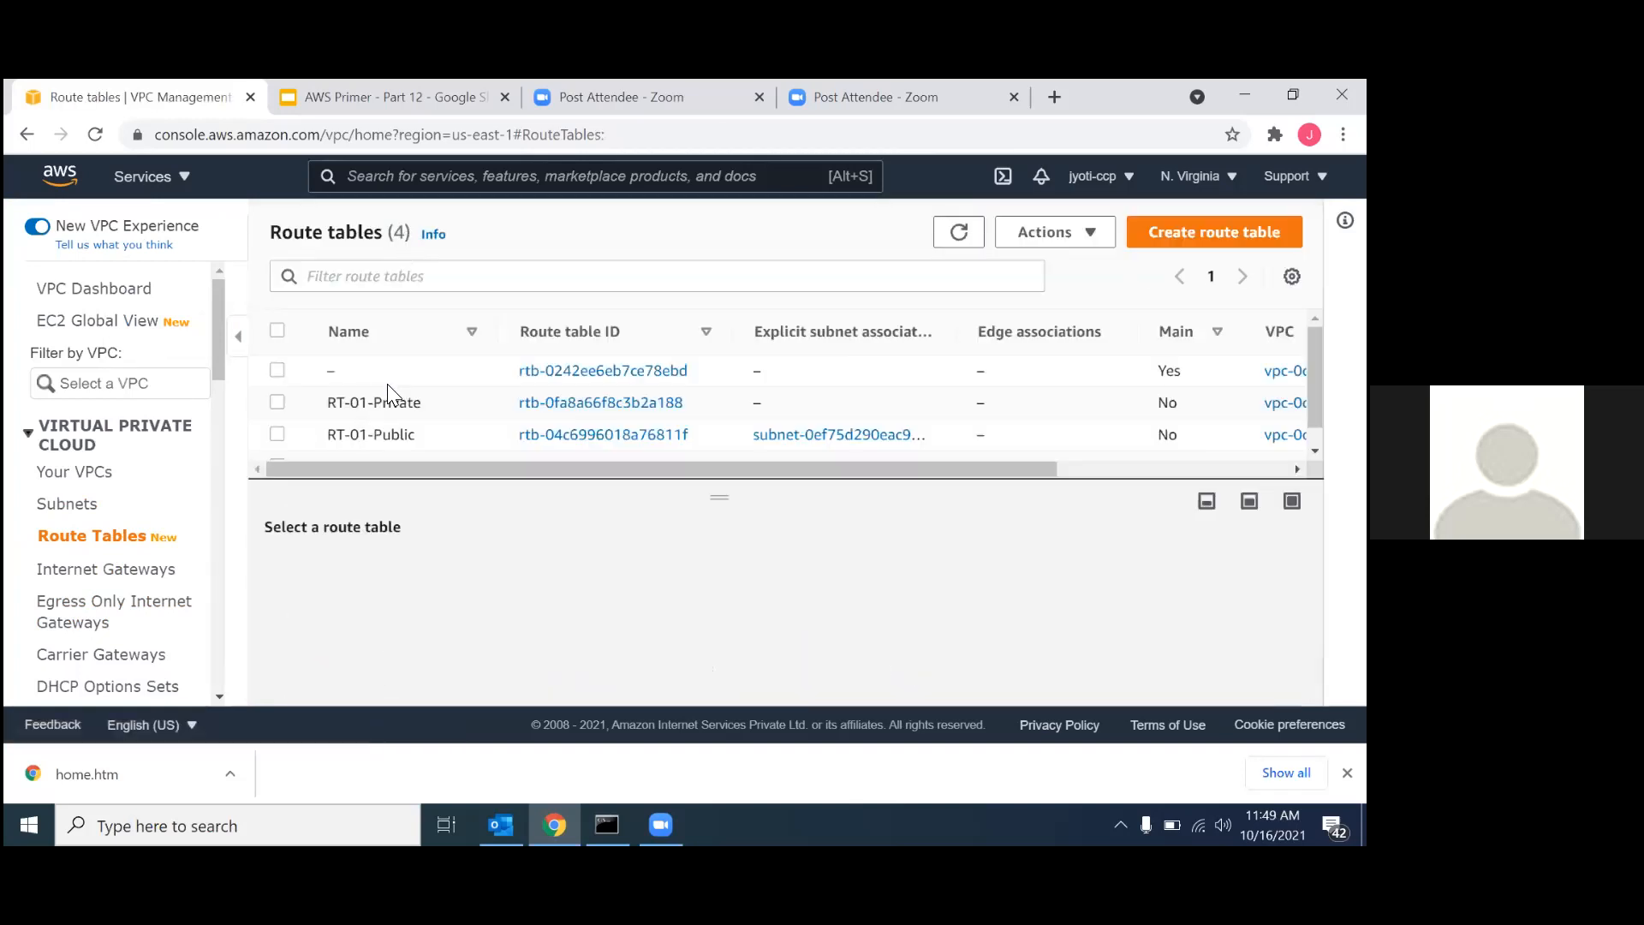
click(383, 400)
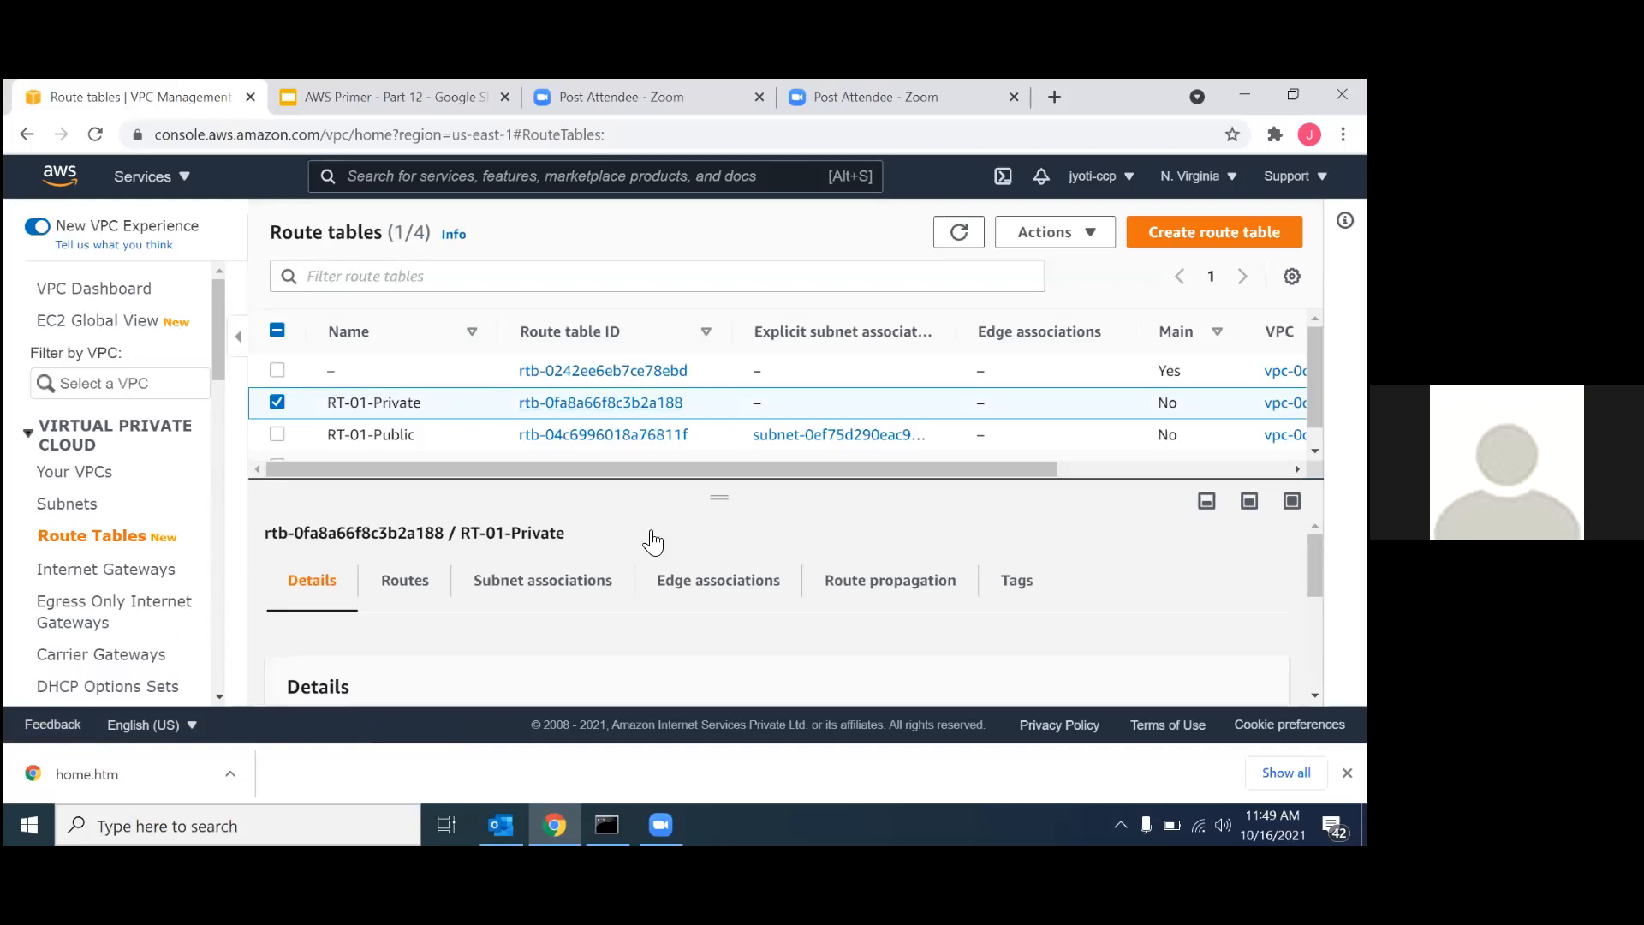
click(589, 581)
scroll(589, 580, down, 2)
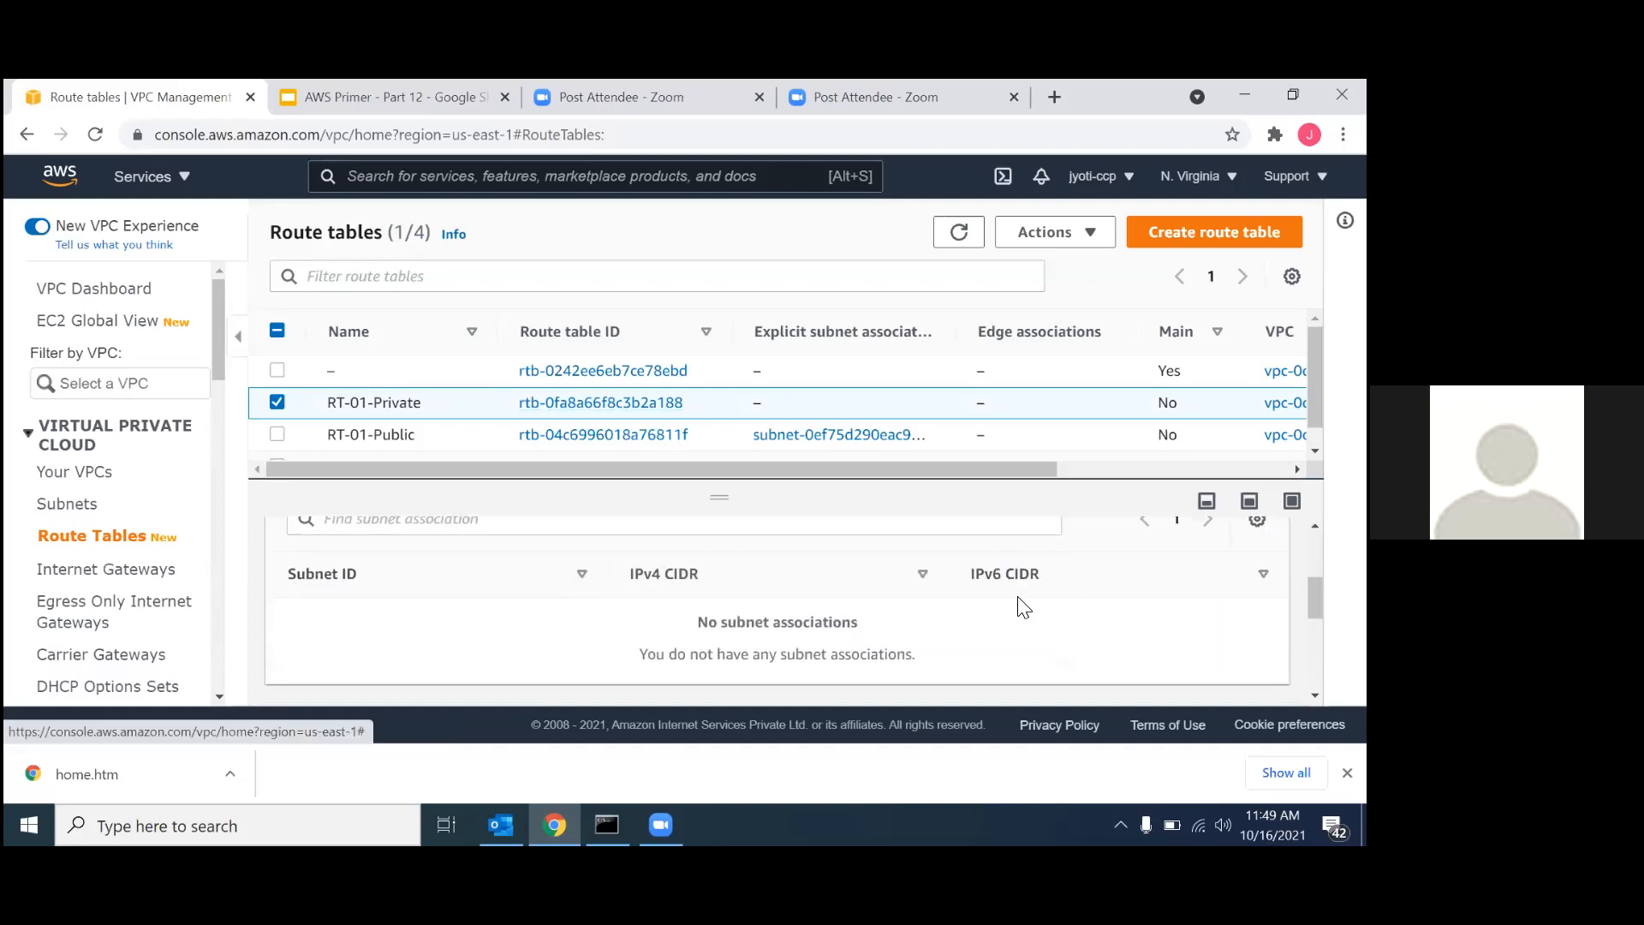
scroll(1017, 601, up, 1)
click(1086, 567)
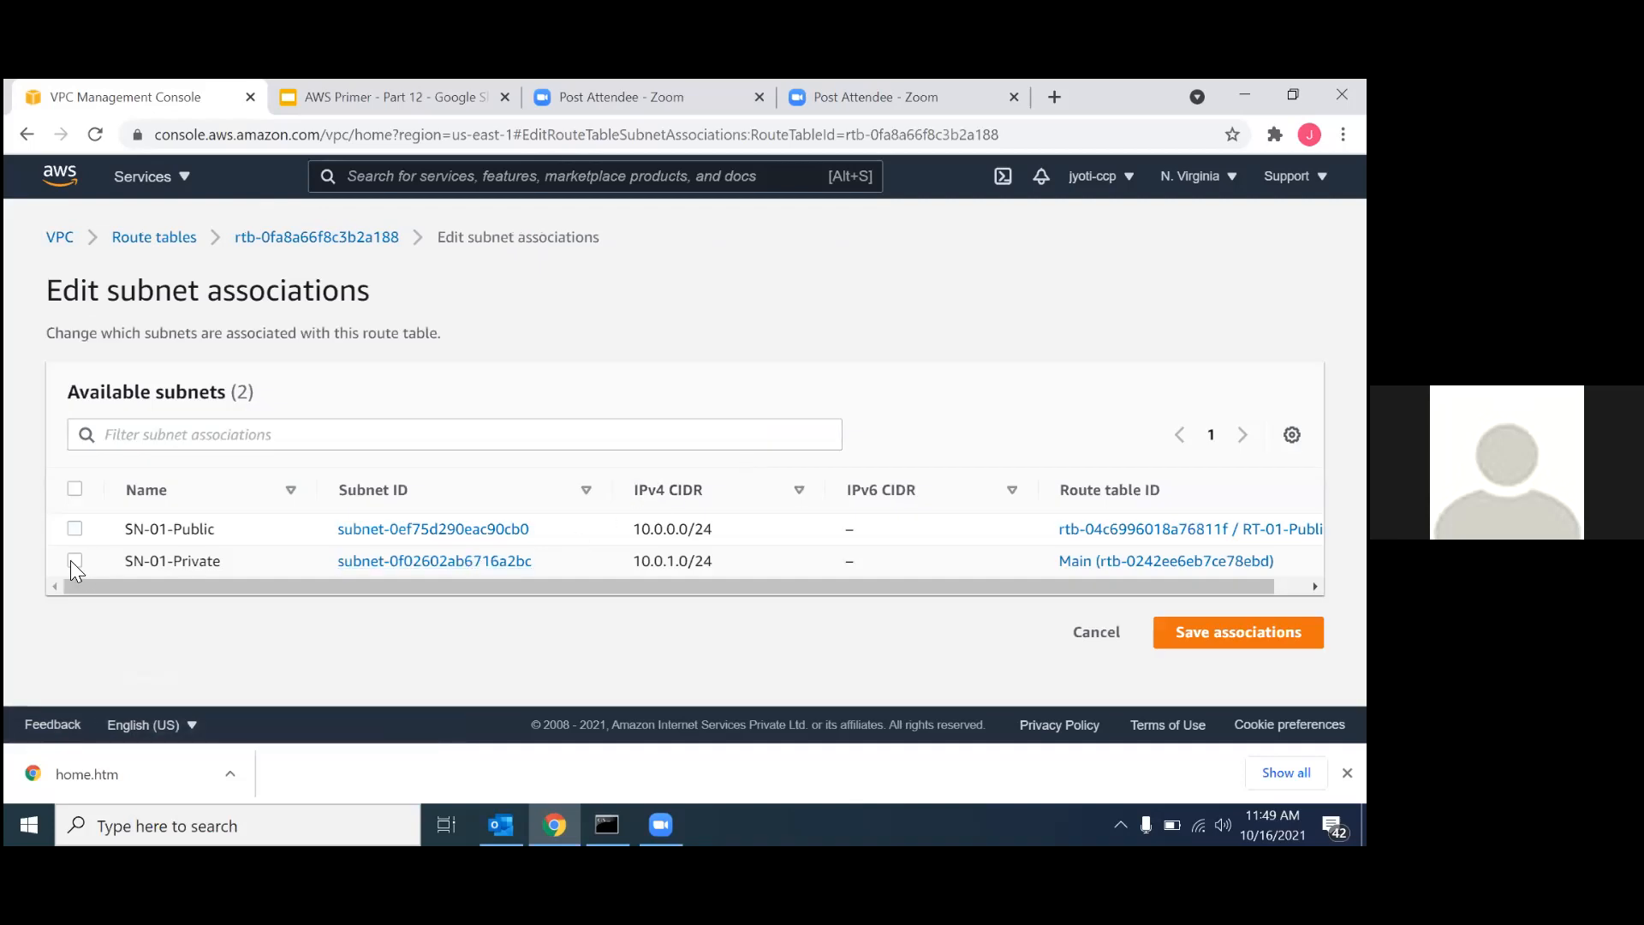
click(75, 560)
scroll(1088, 527, down, 2)
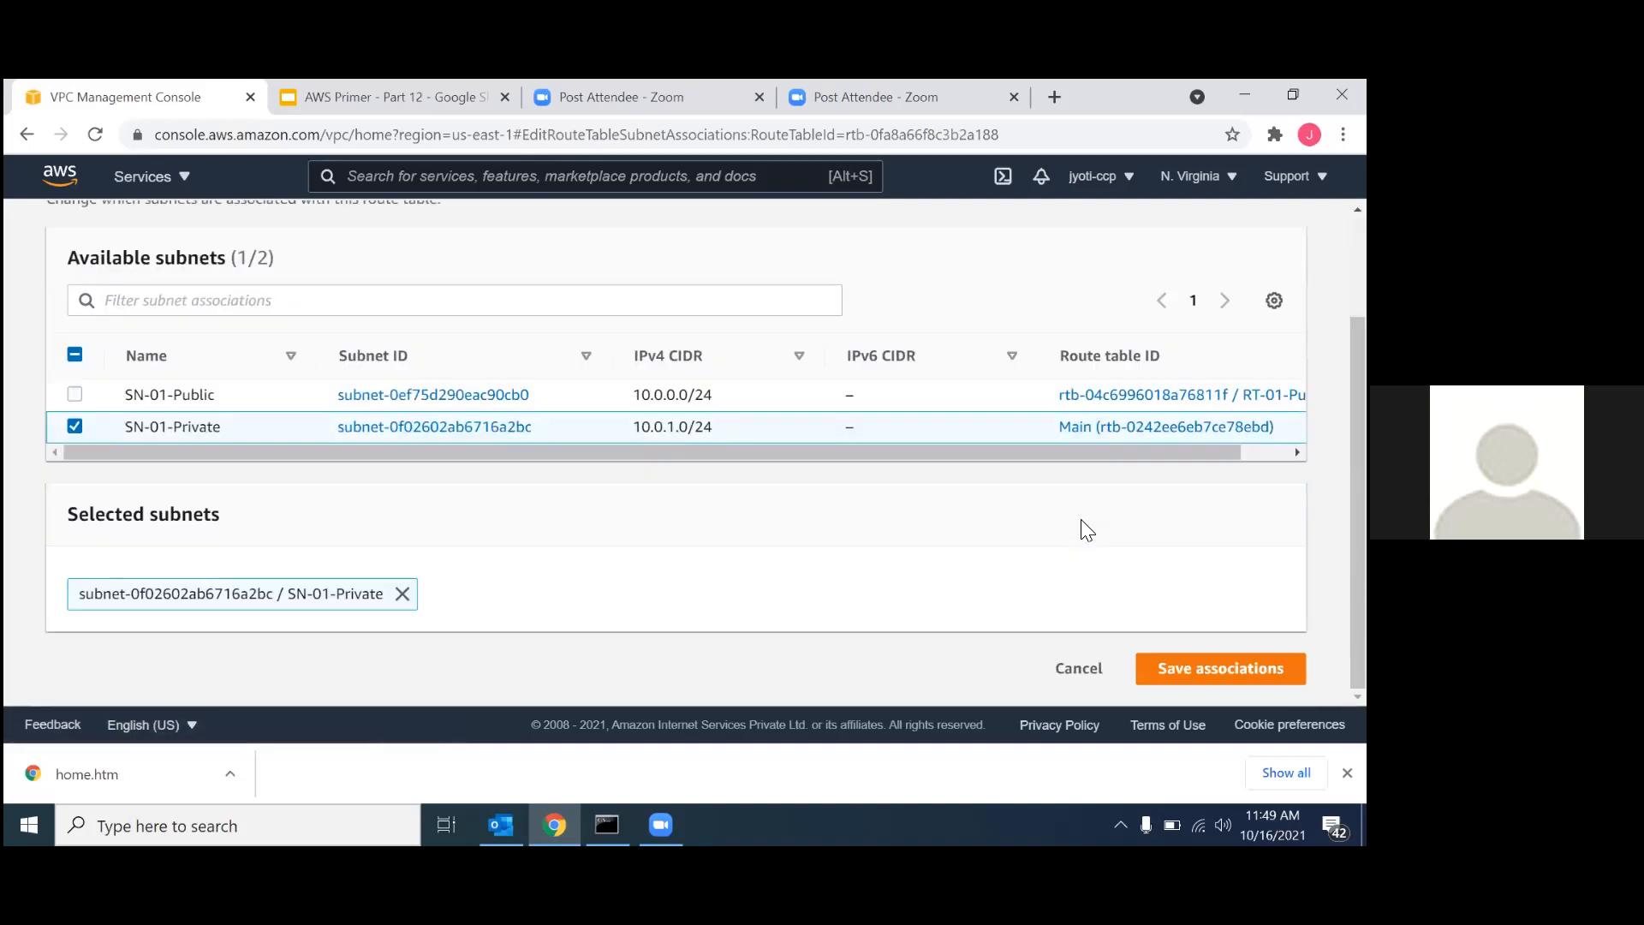
click(1220, 668)
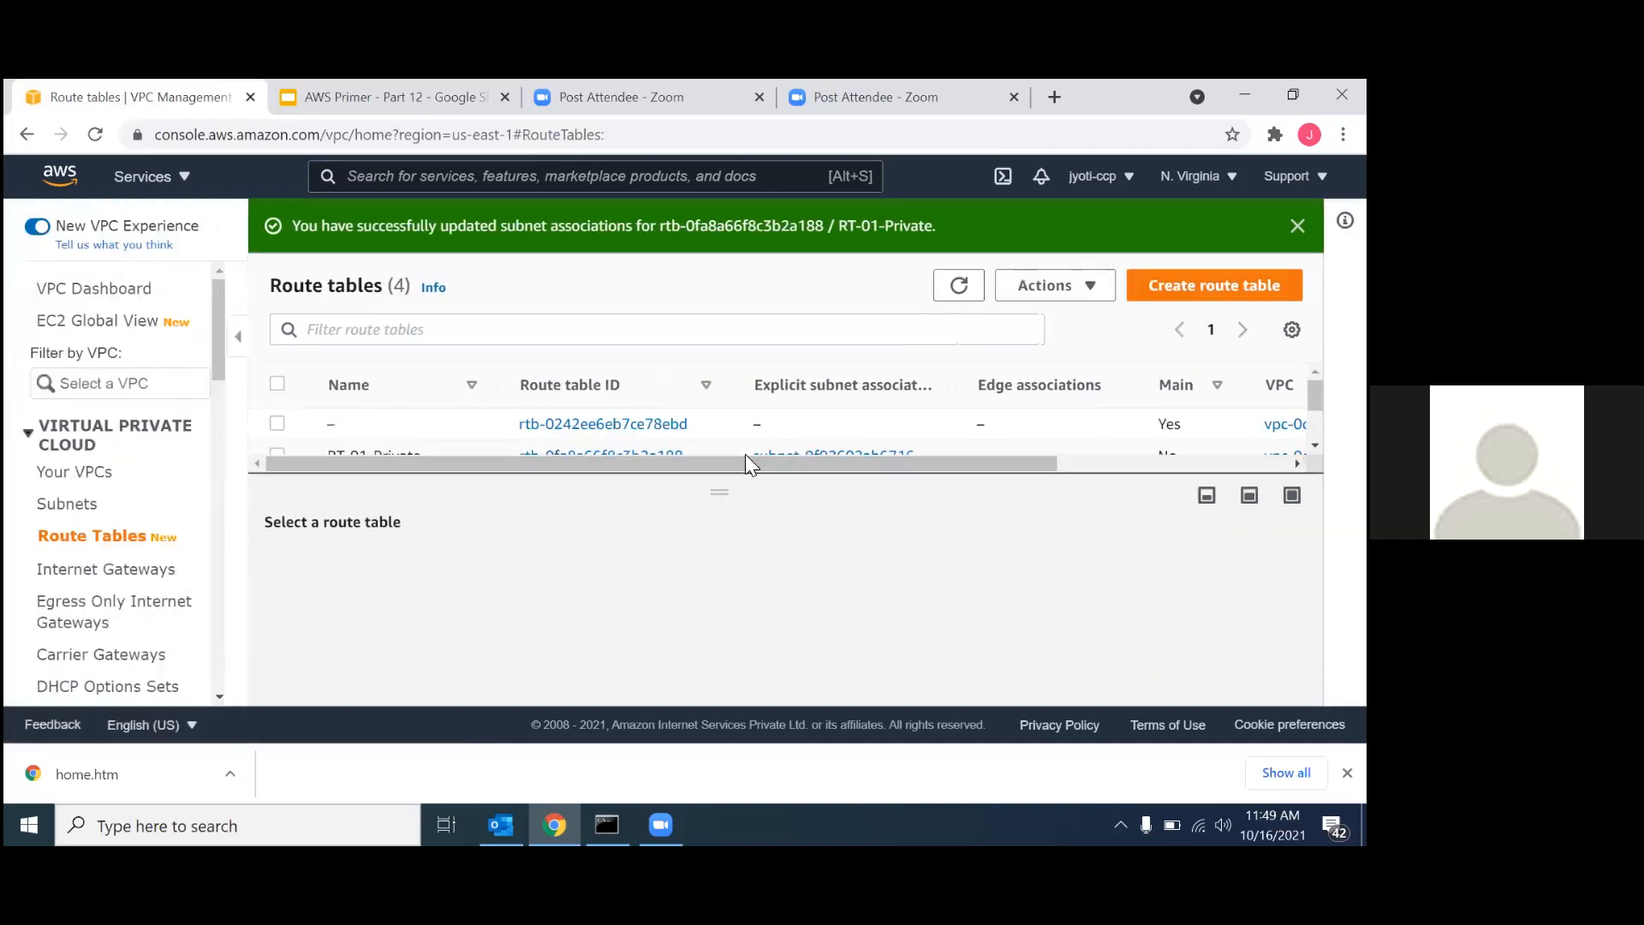
drag(727, 496, 737, 587)
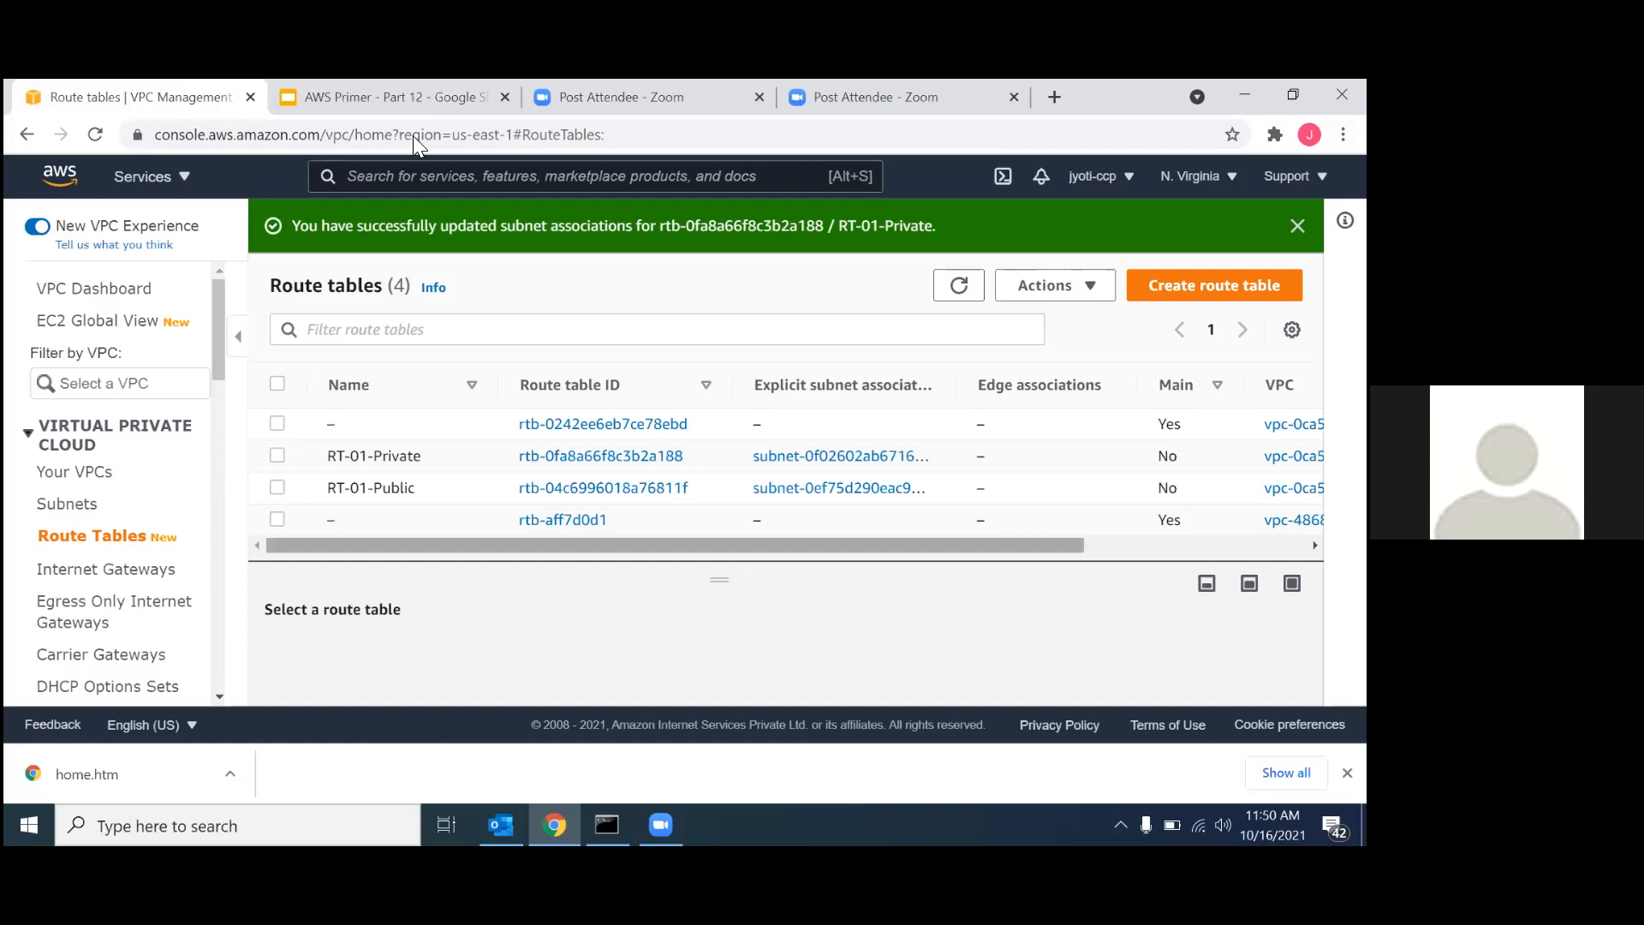
Go to the EC2 instances list, dismiss the welcome message, and start launching a new instance in N. Virginia.
click(398, 174)
text(ec2)
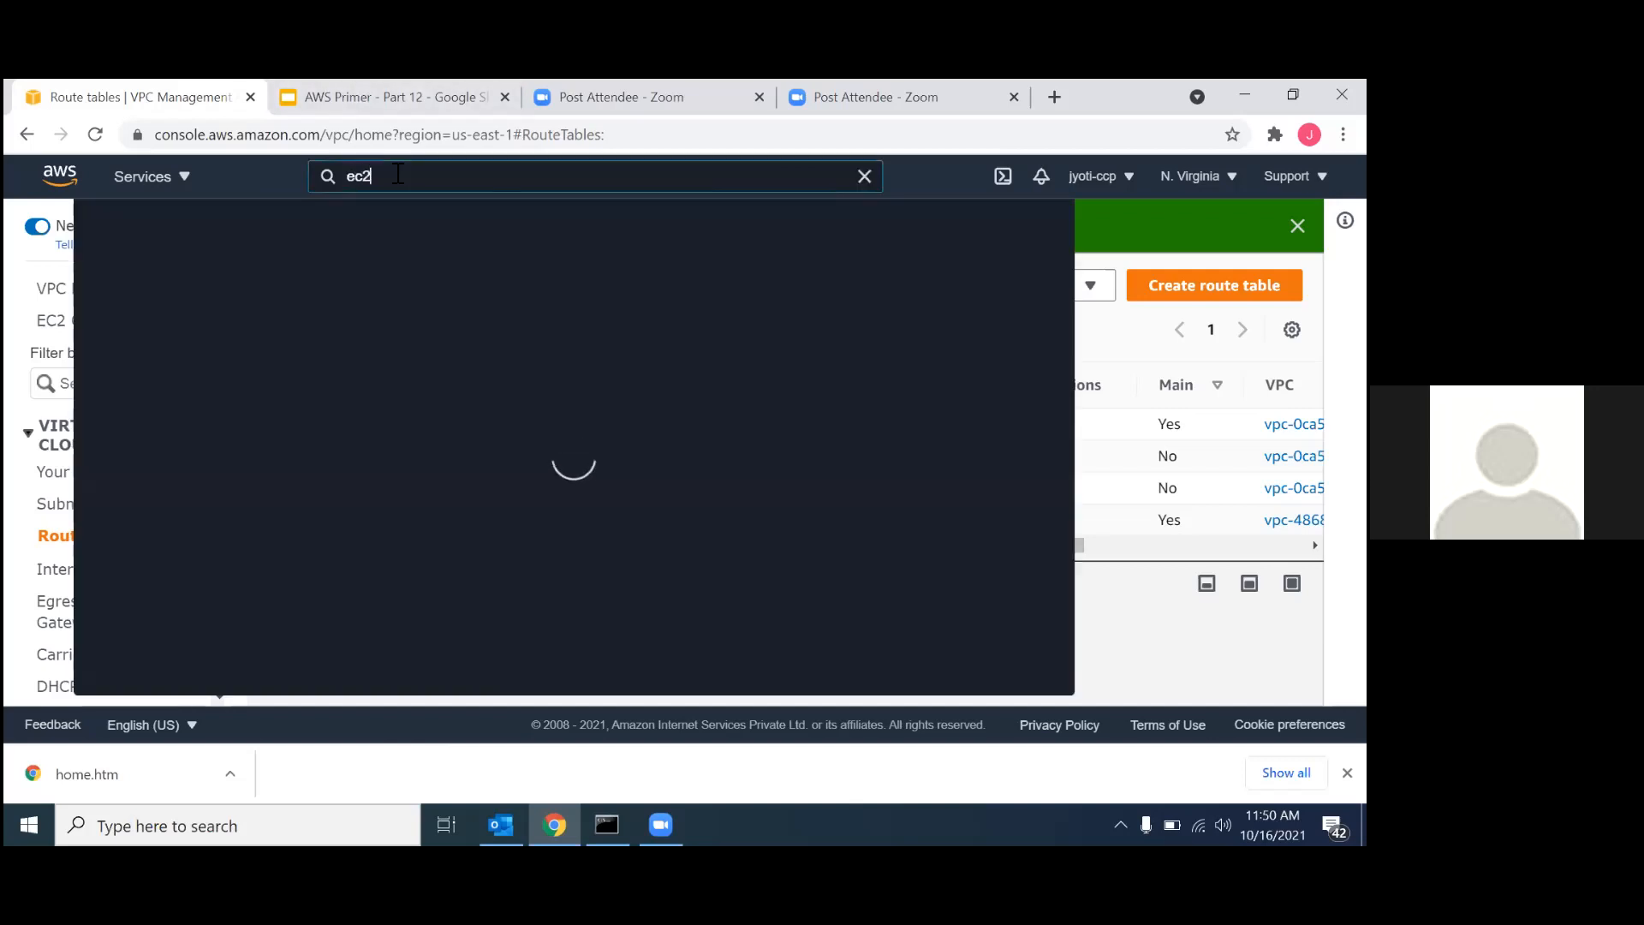
click(423, 347)
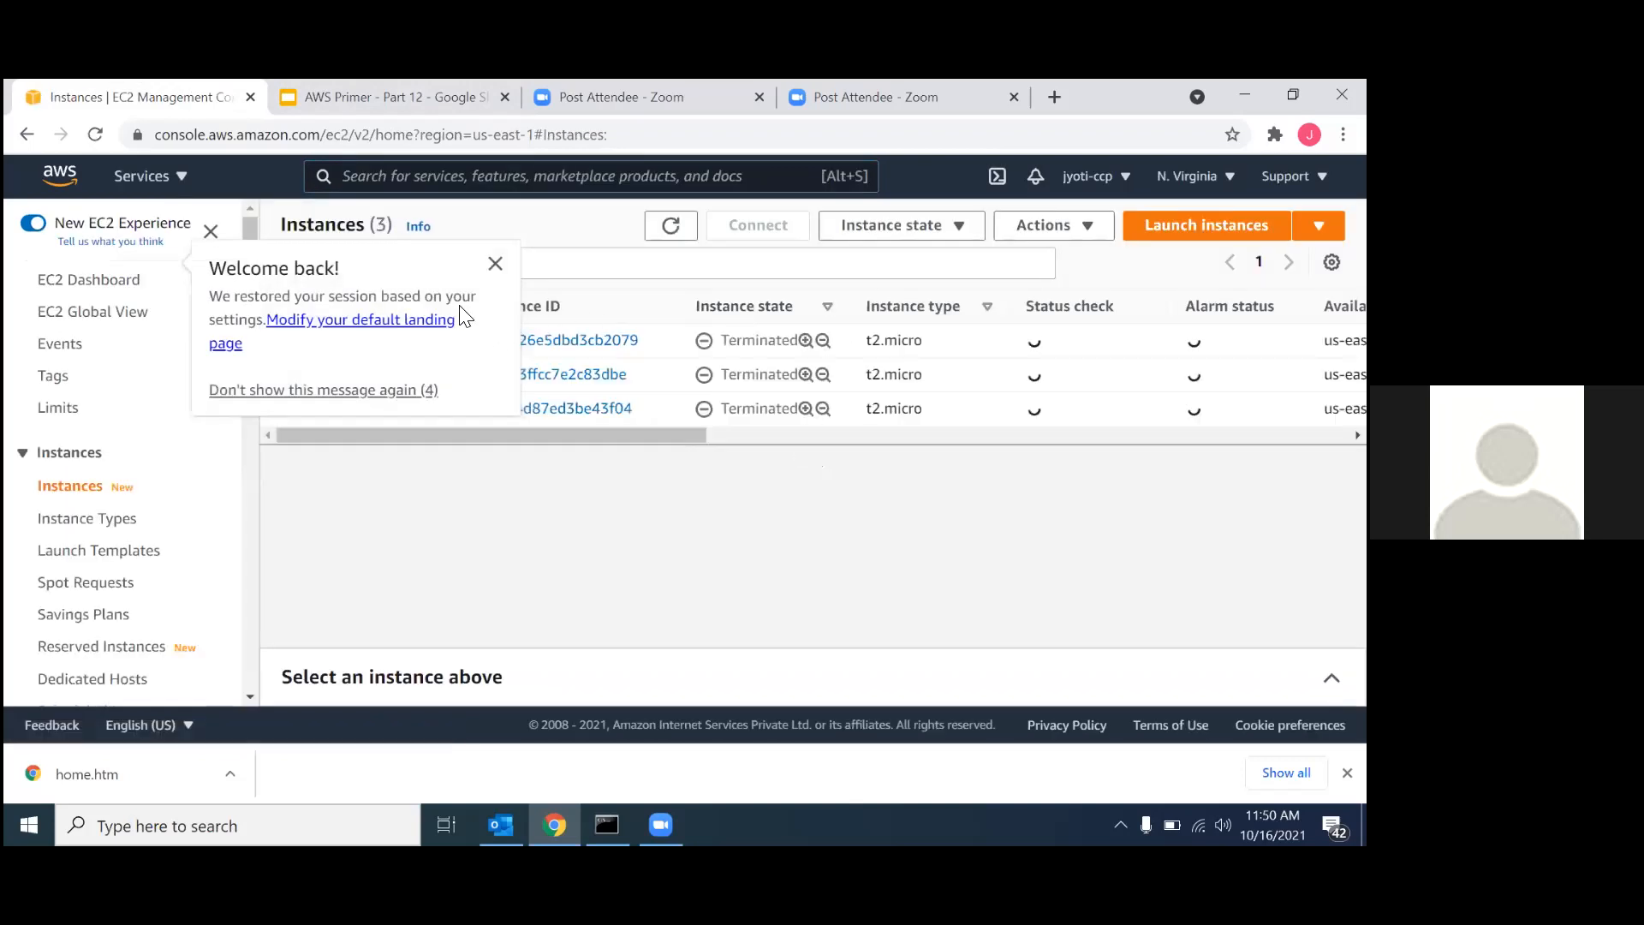
click(497, 265)
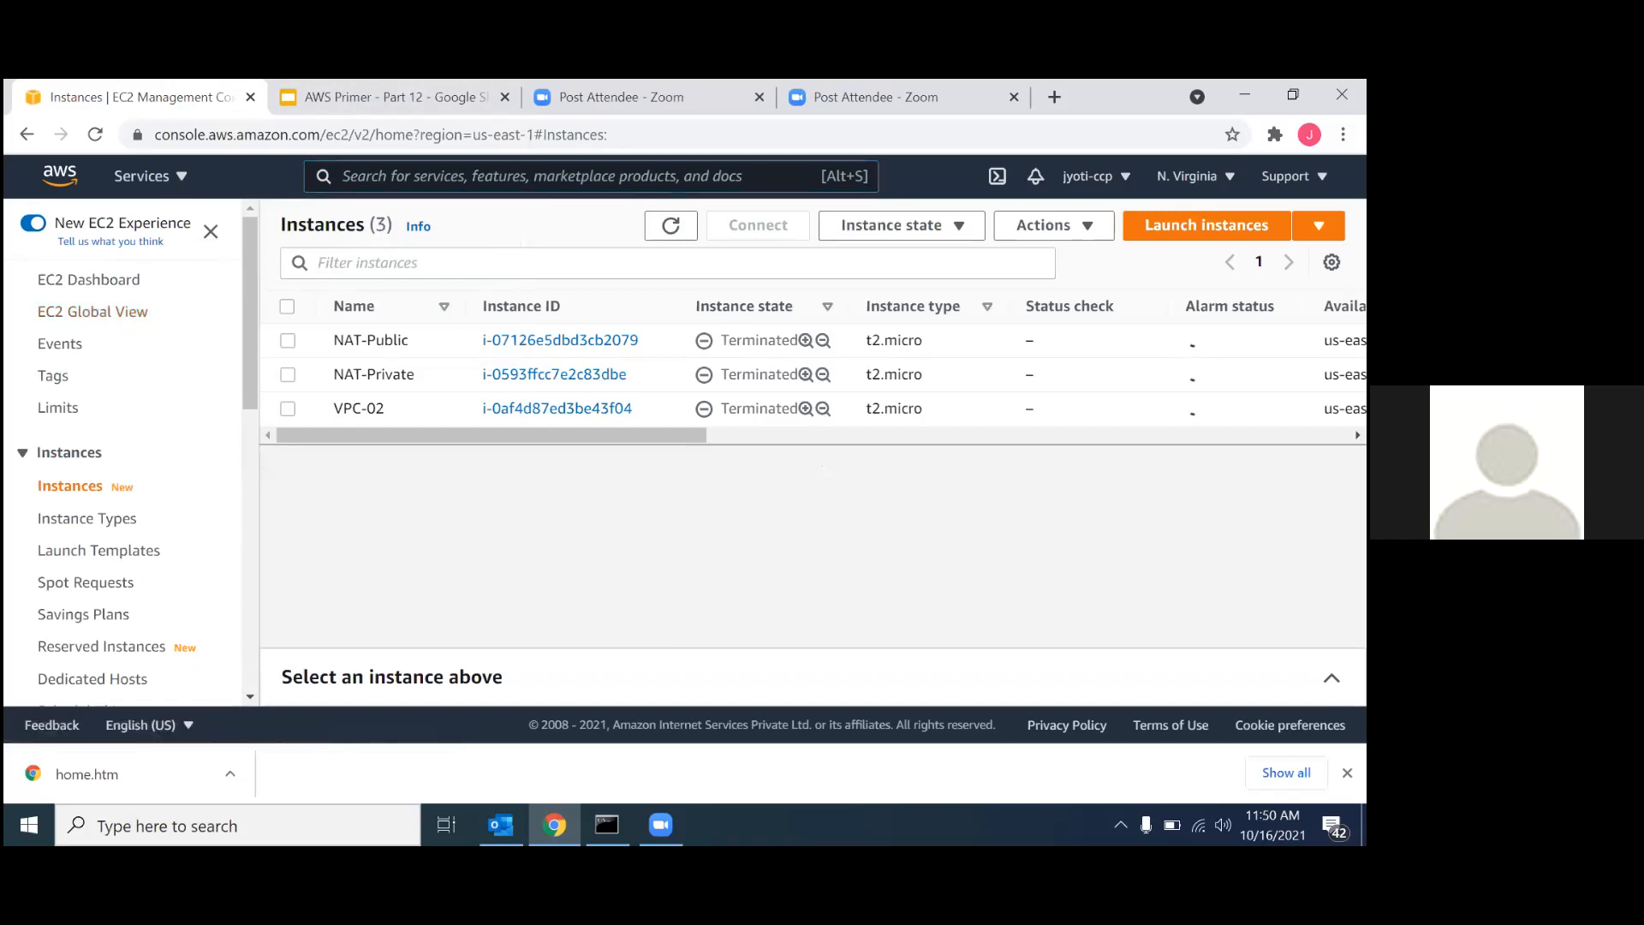
click(1194, 175)
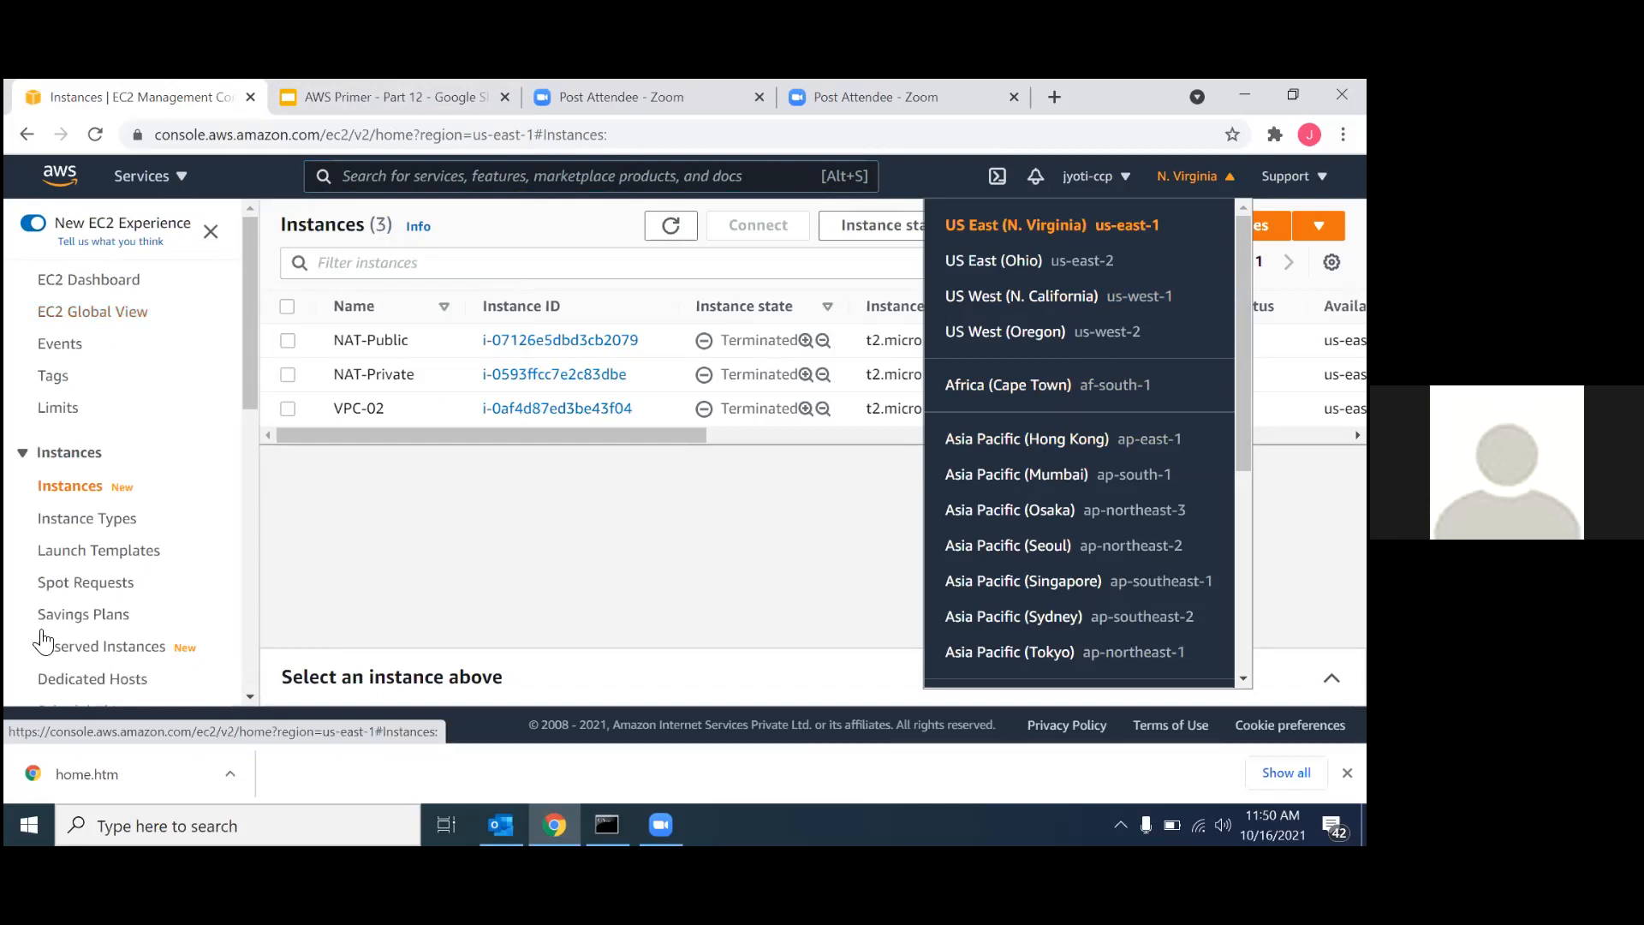
click(412, 573)
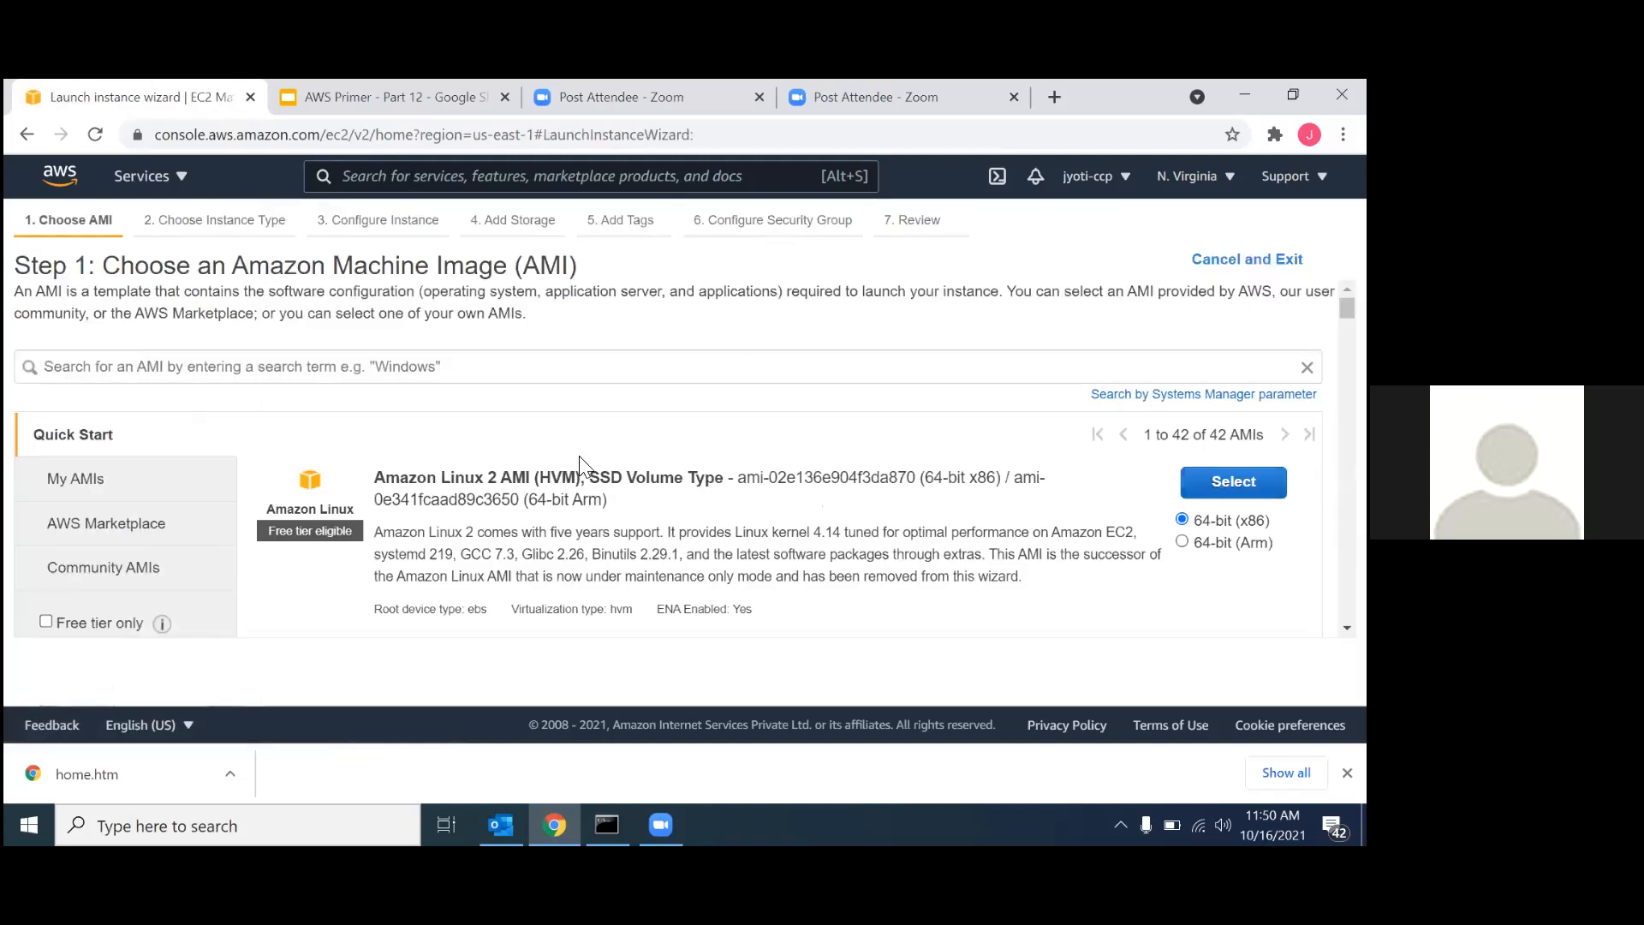
Limit the machine images to free tier only, find "windows server 2012" and select Microsoft Windows Server 2012 R2 Base.
scroll(576, 509, down, 1)
click(88, 542)
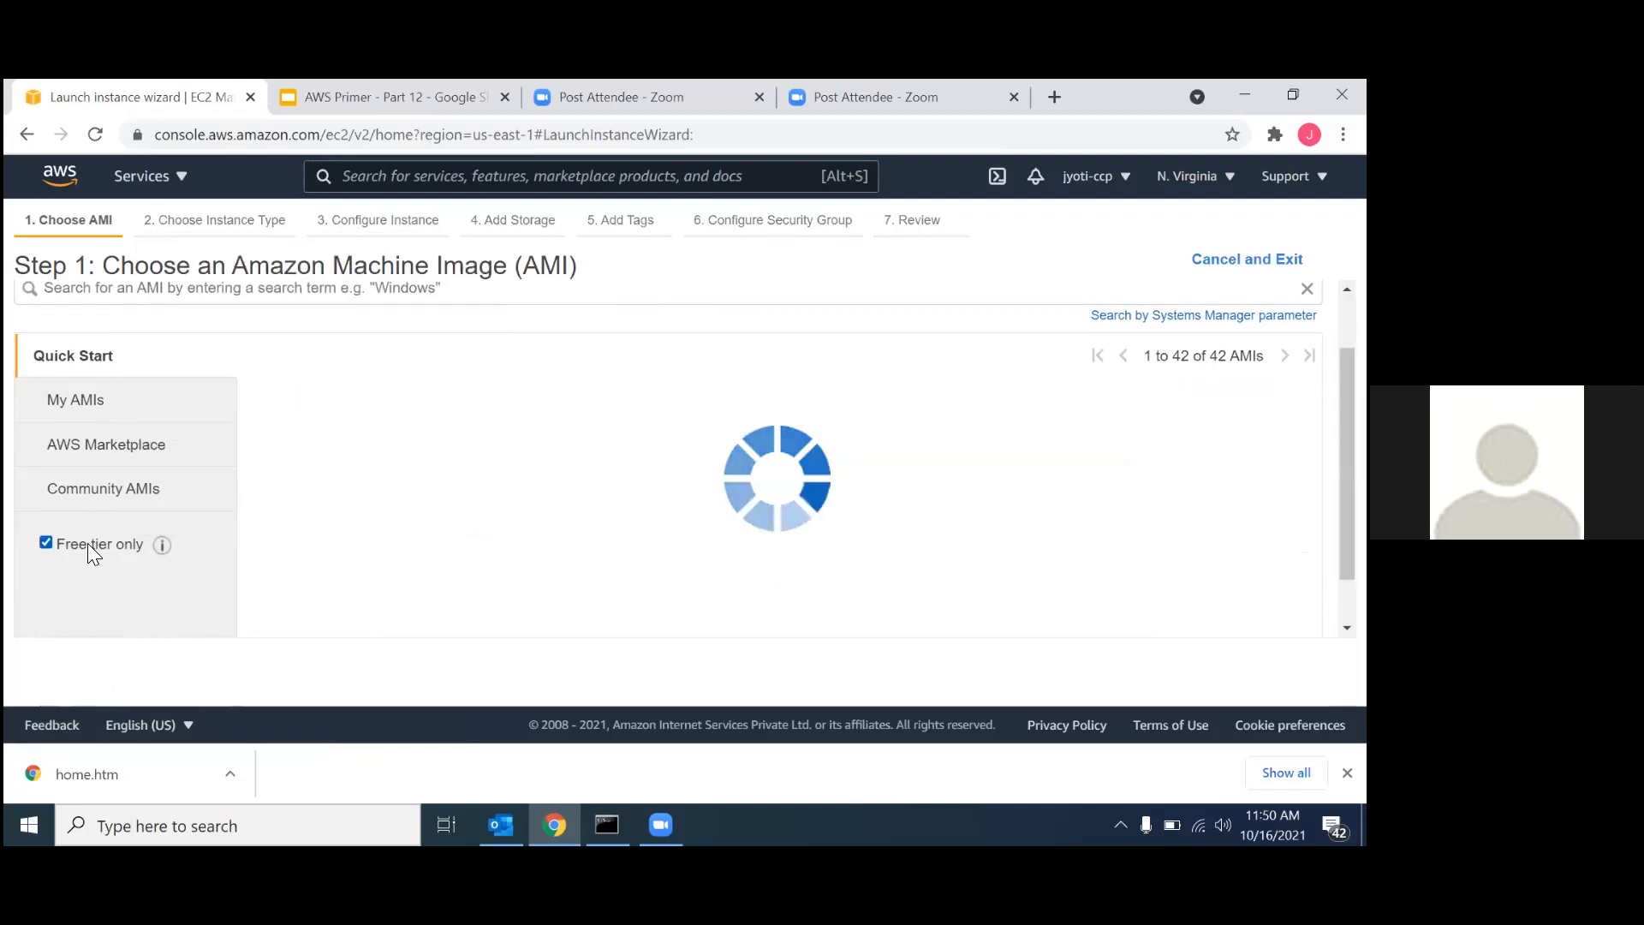
key(ctrl+f)
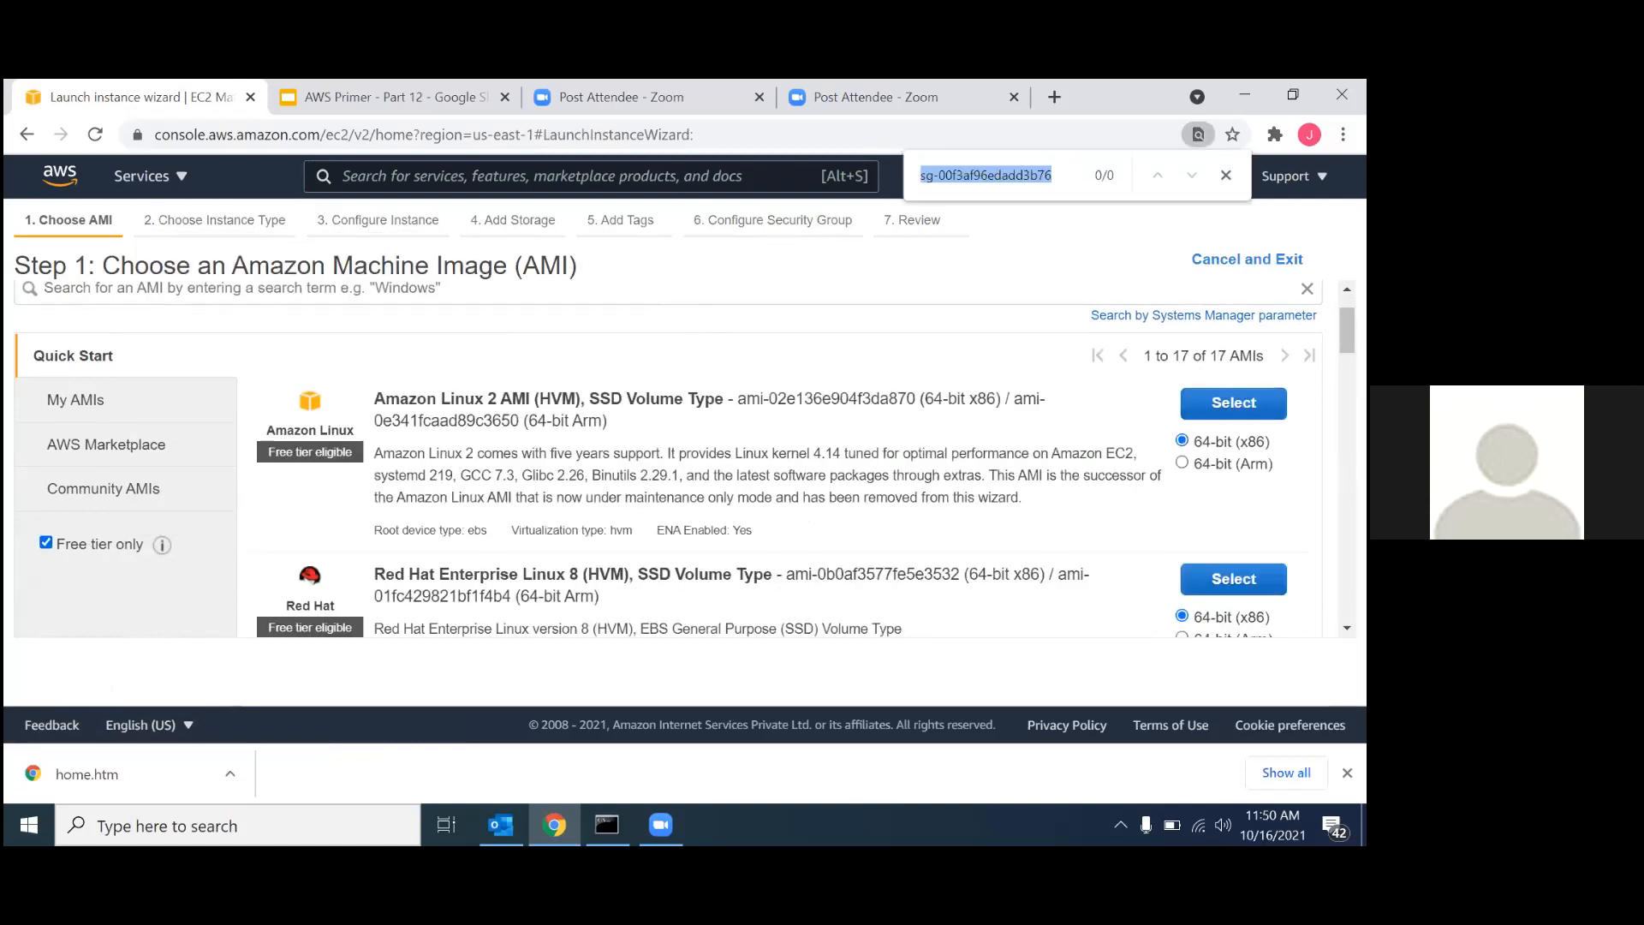
text(windows)
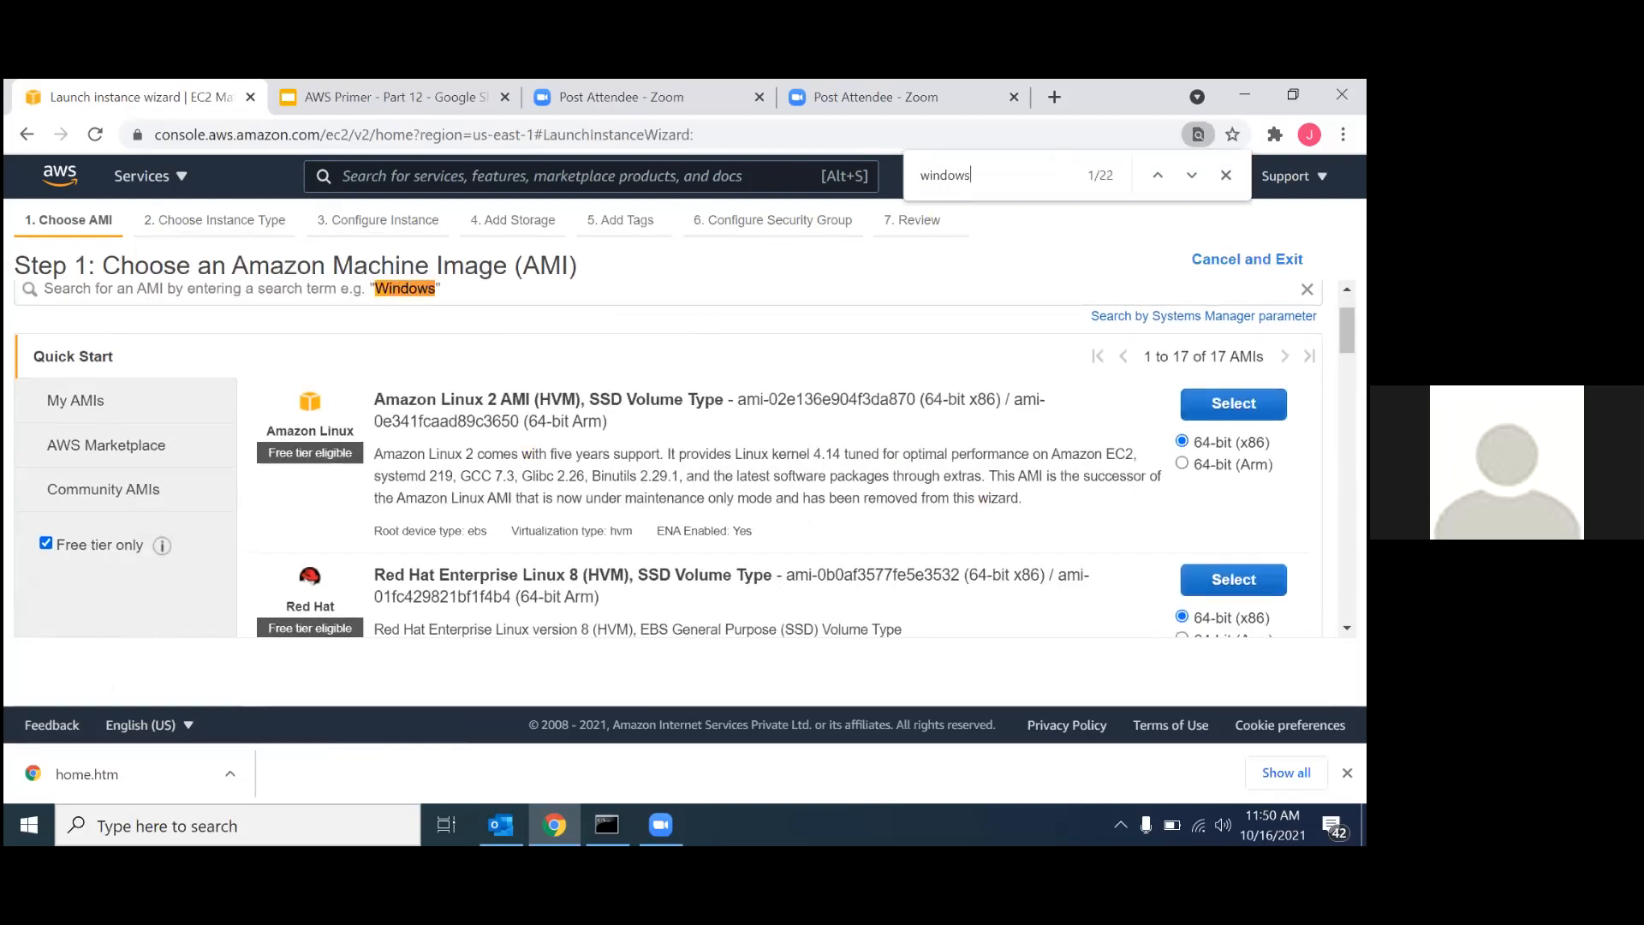
text( server )
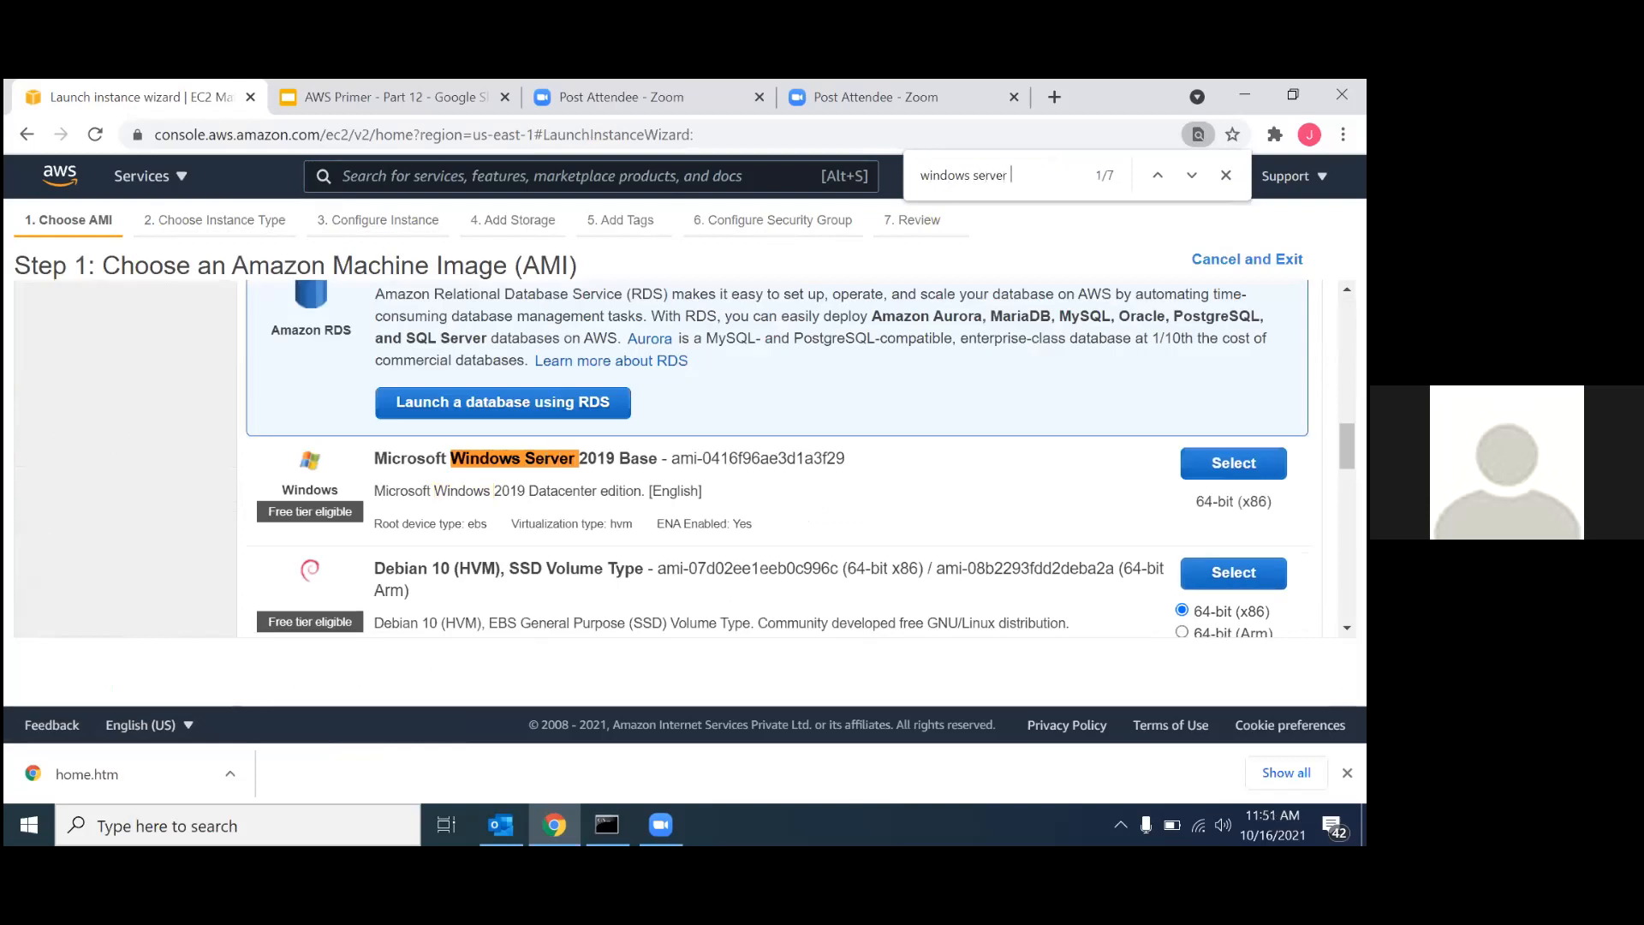
text(2012)
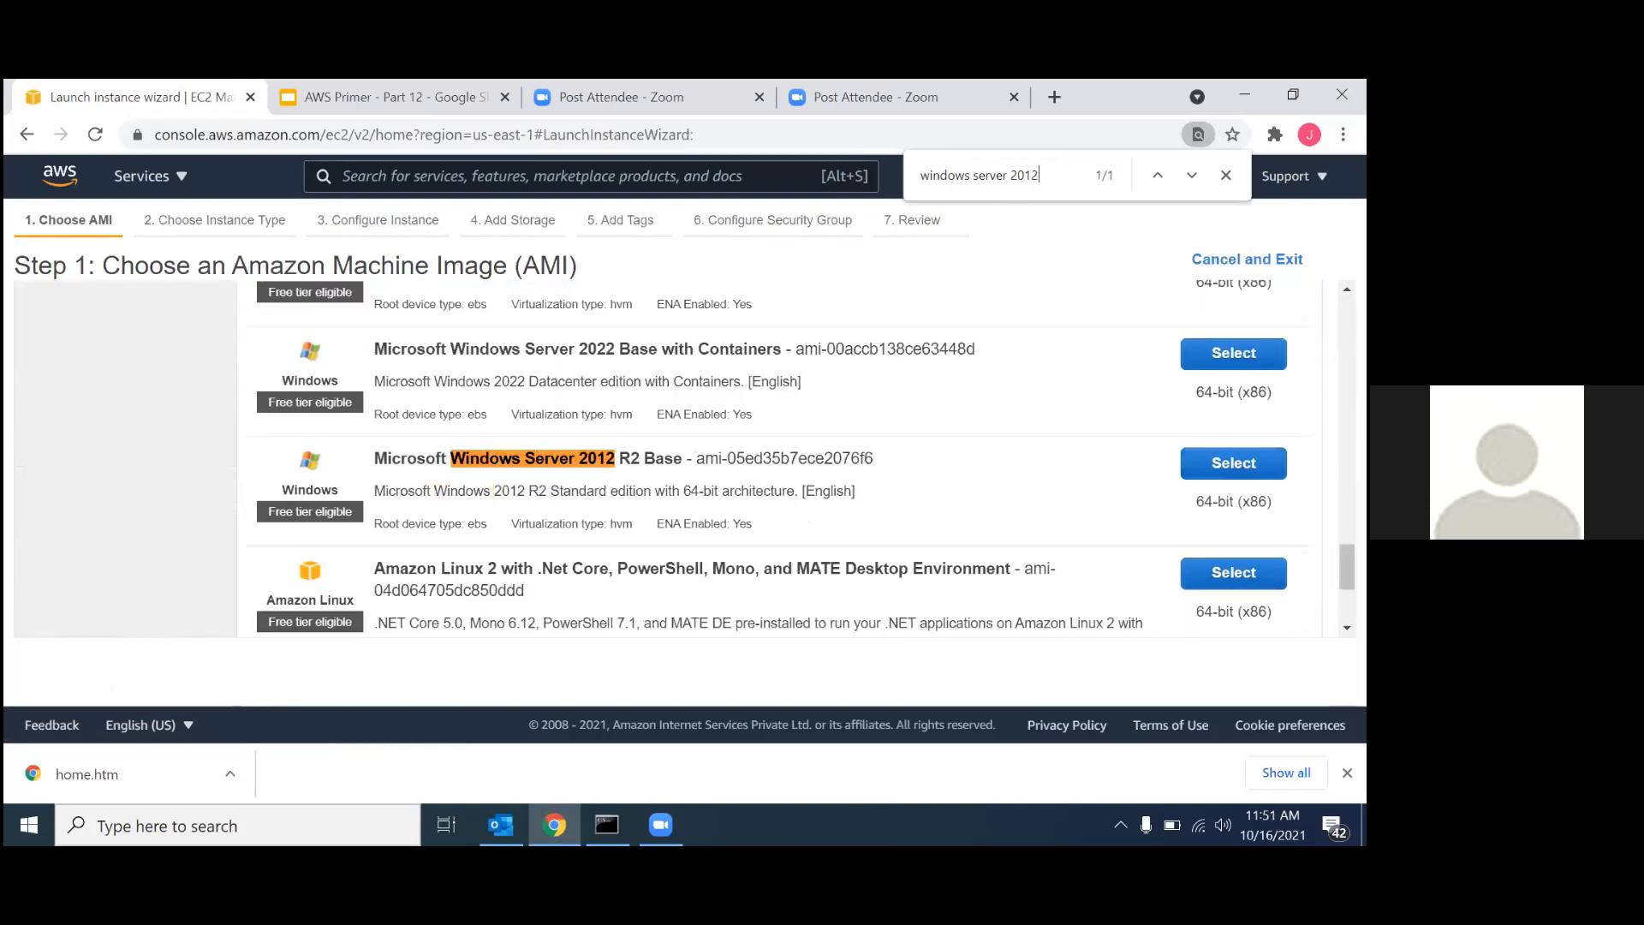
click(1232, 463)
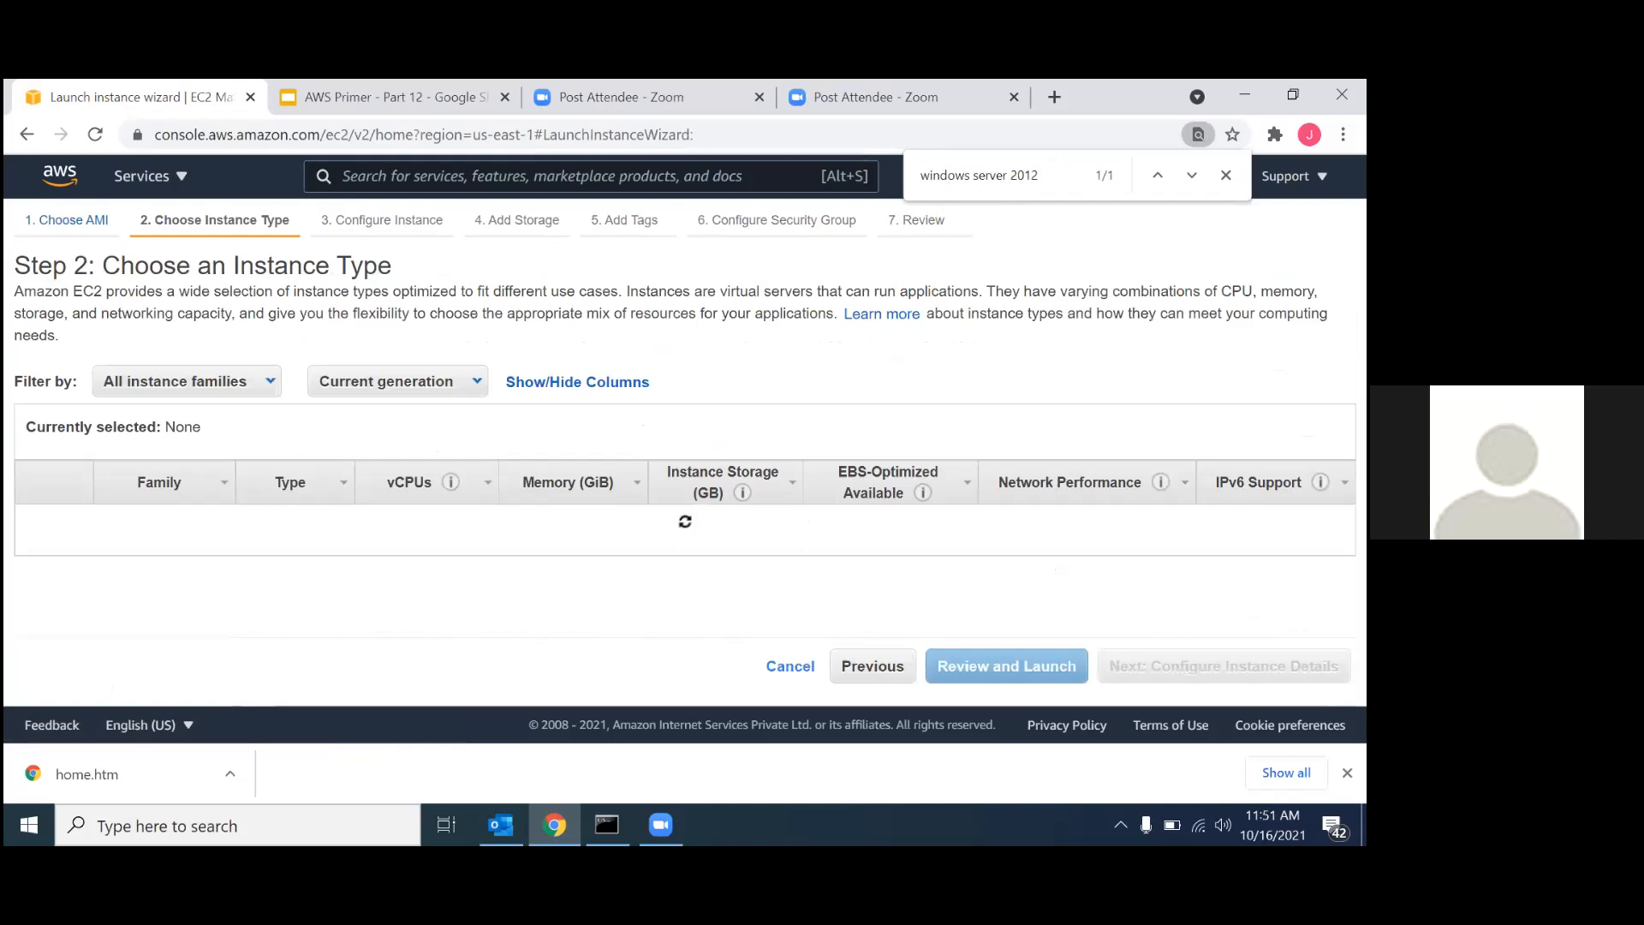
Keep the default instance type and set the instance's network to VPC-NAT-01.
click(914, 522)
scroll(915, 524, down, 2)
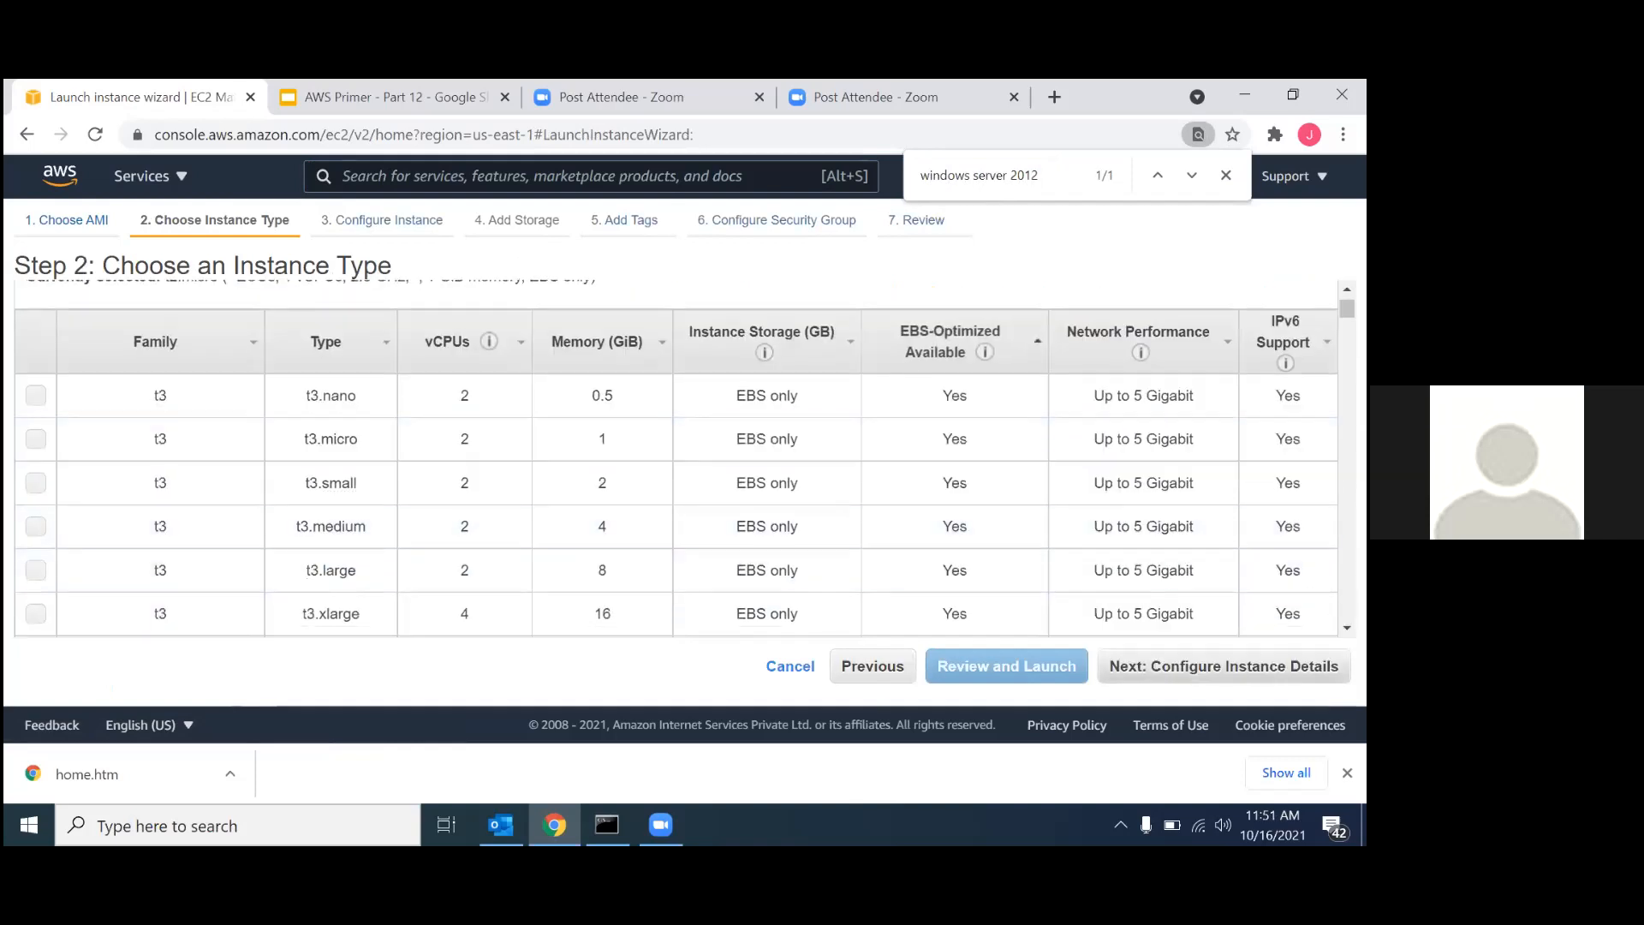
click(1113, 669)
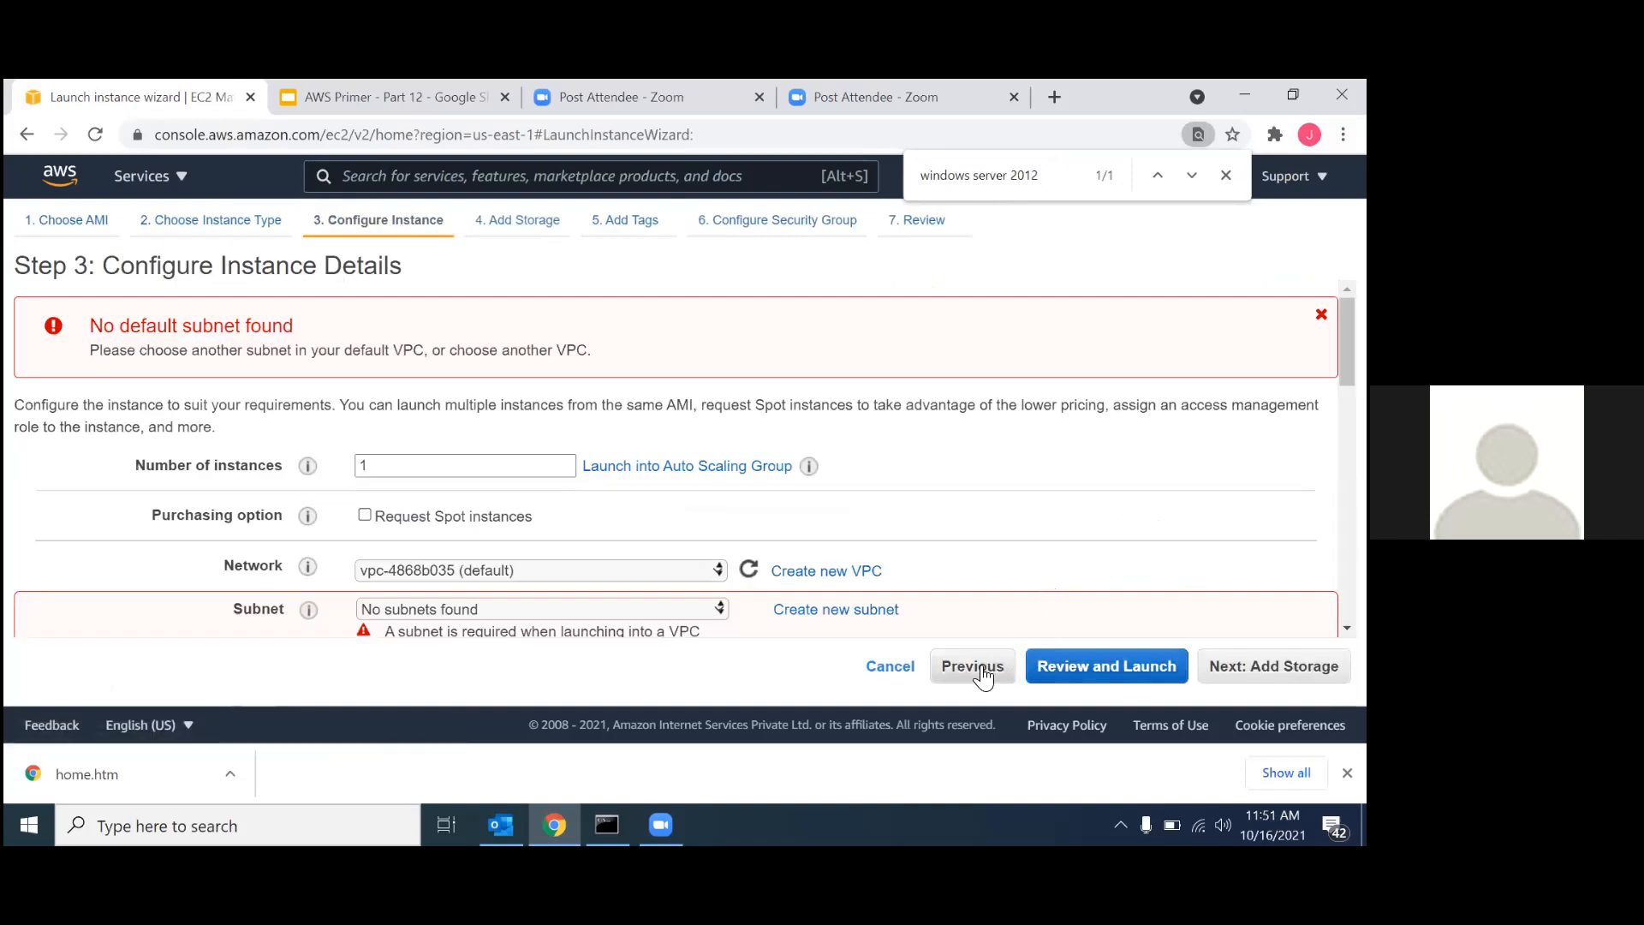
click(541, 600)
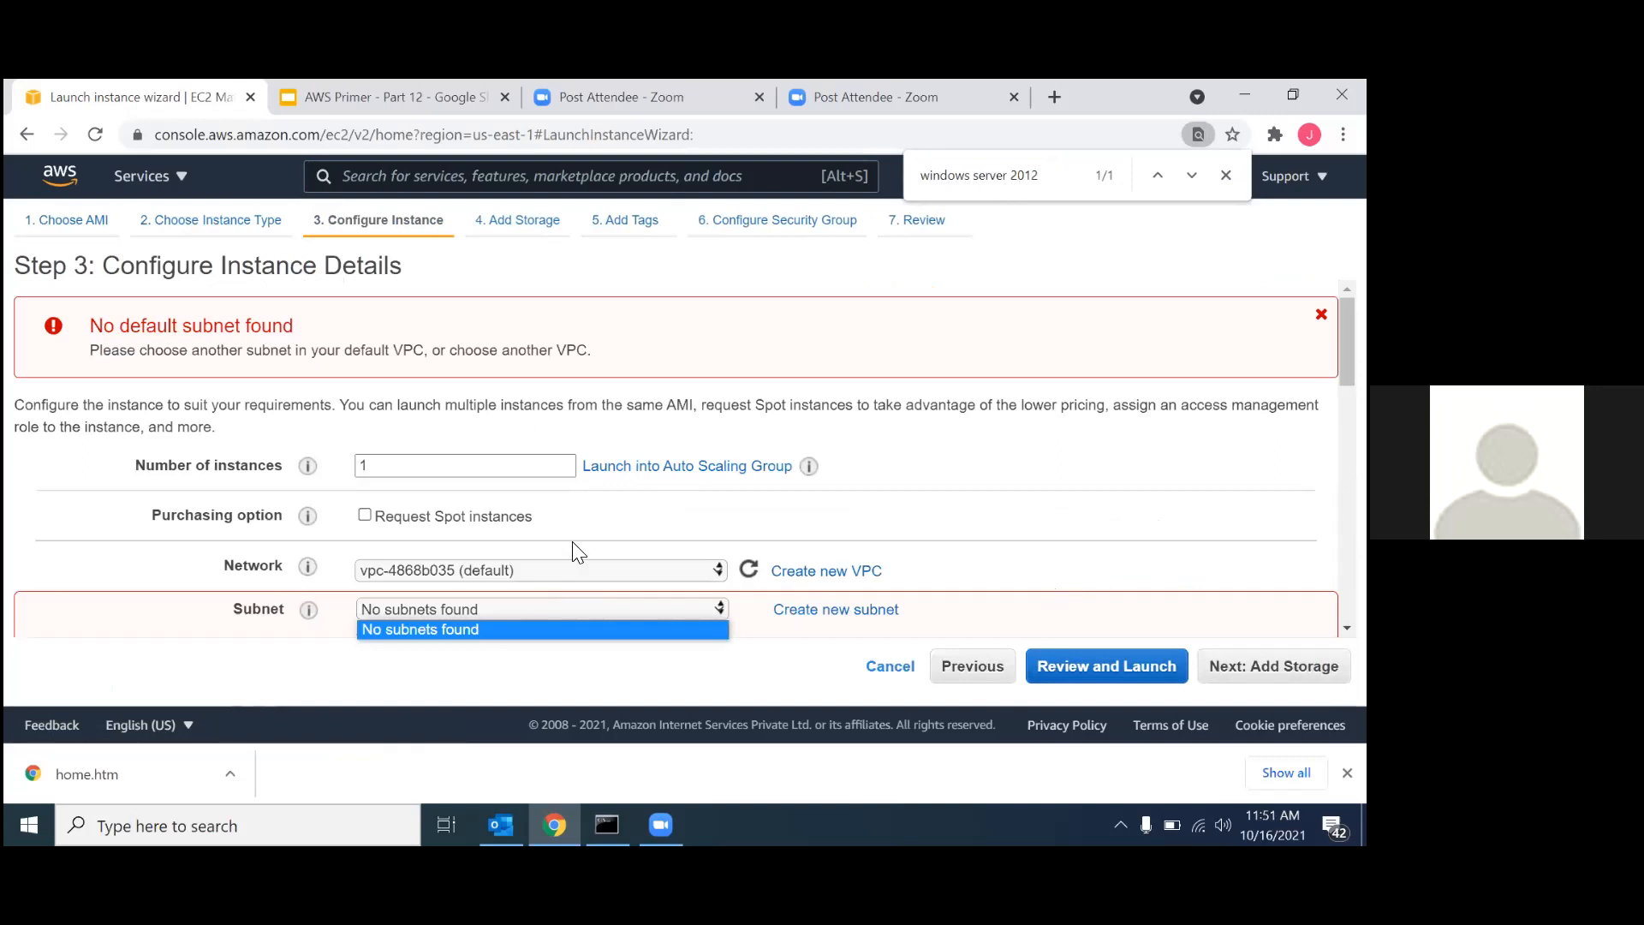
scroll(573, 543, down, 3)
scroll(572, 548, up, 2)
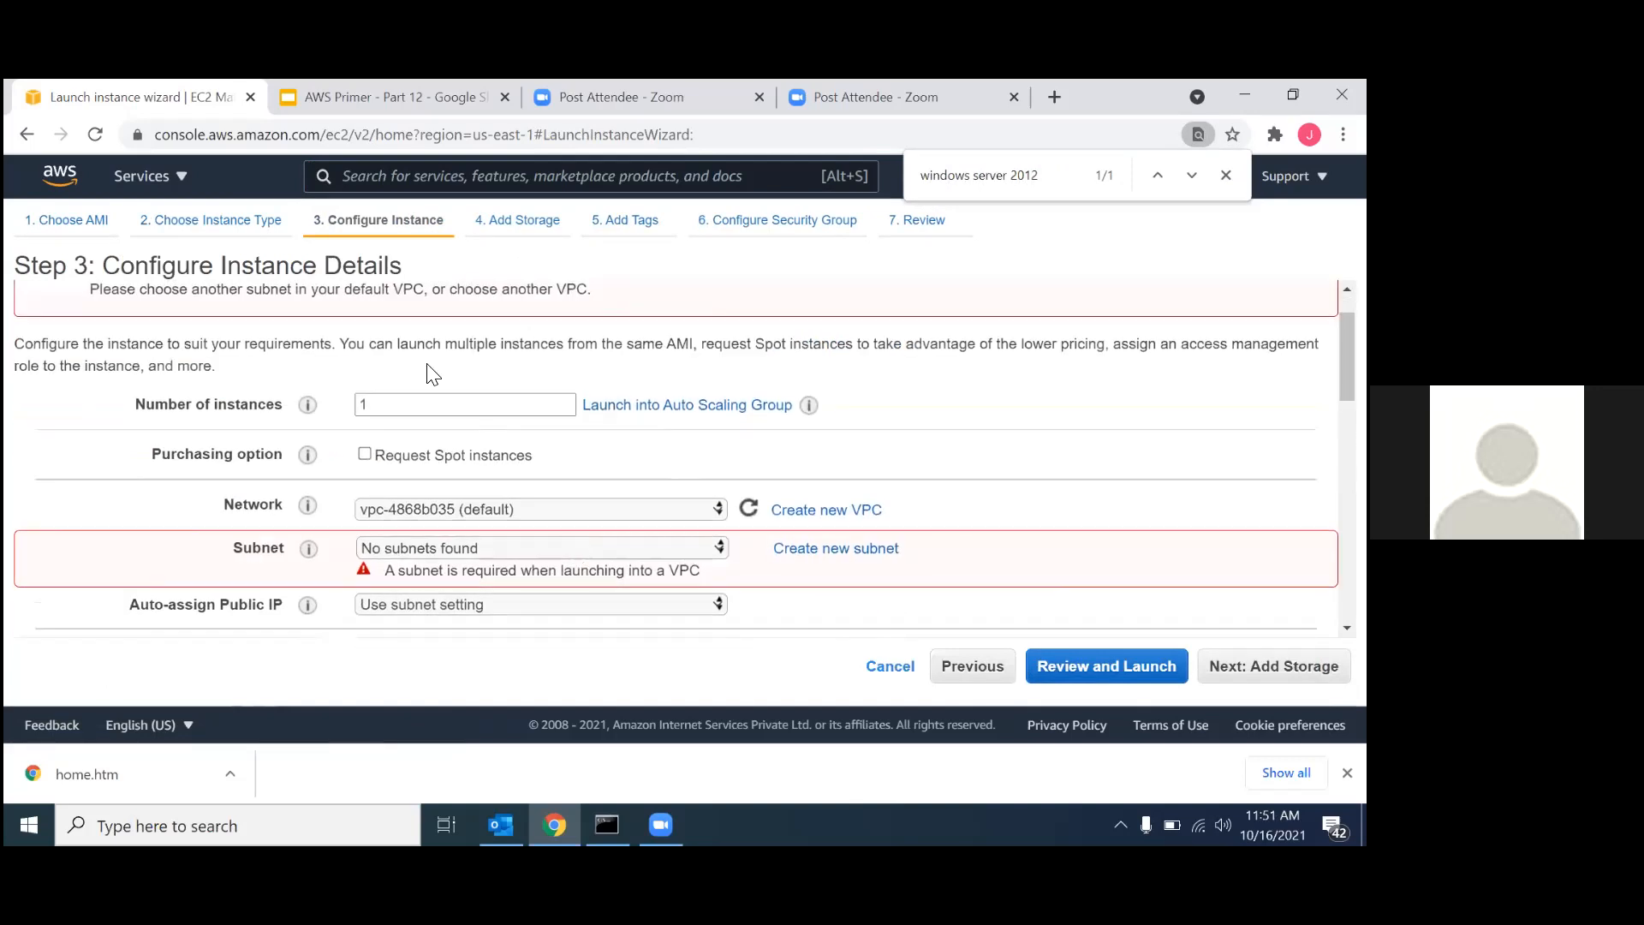
click(447, 509)
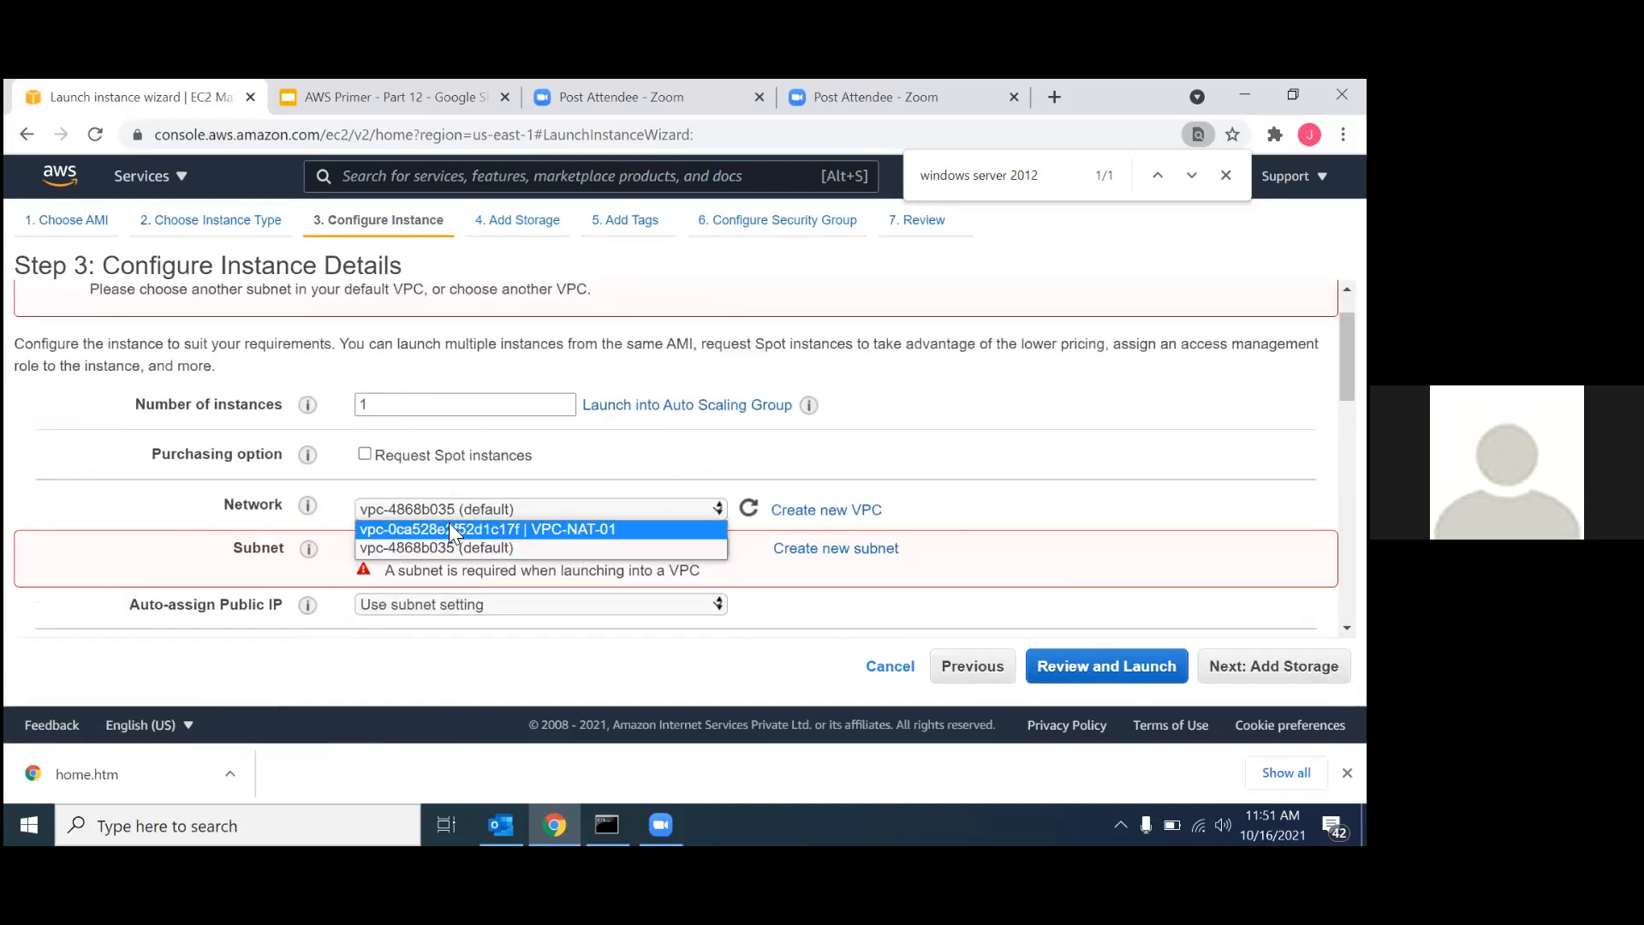
click(450, 529)
Enable auto-assign public IP and continue to the security group configuration with default storage and no tags.
scroll(594, 588, down, 2)
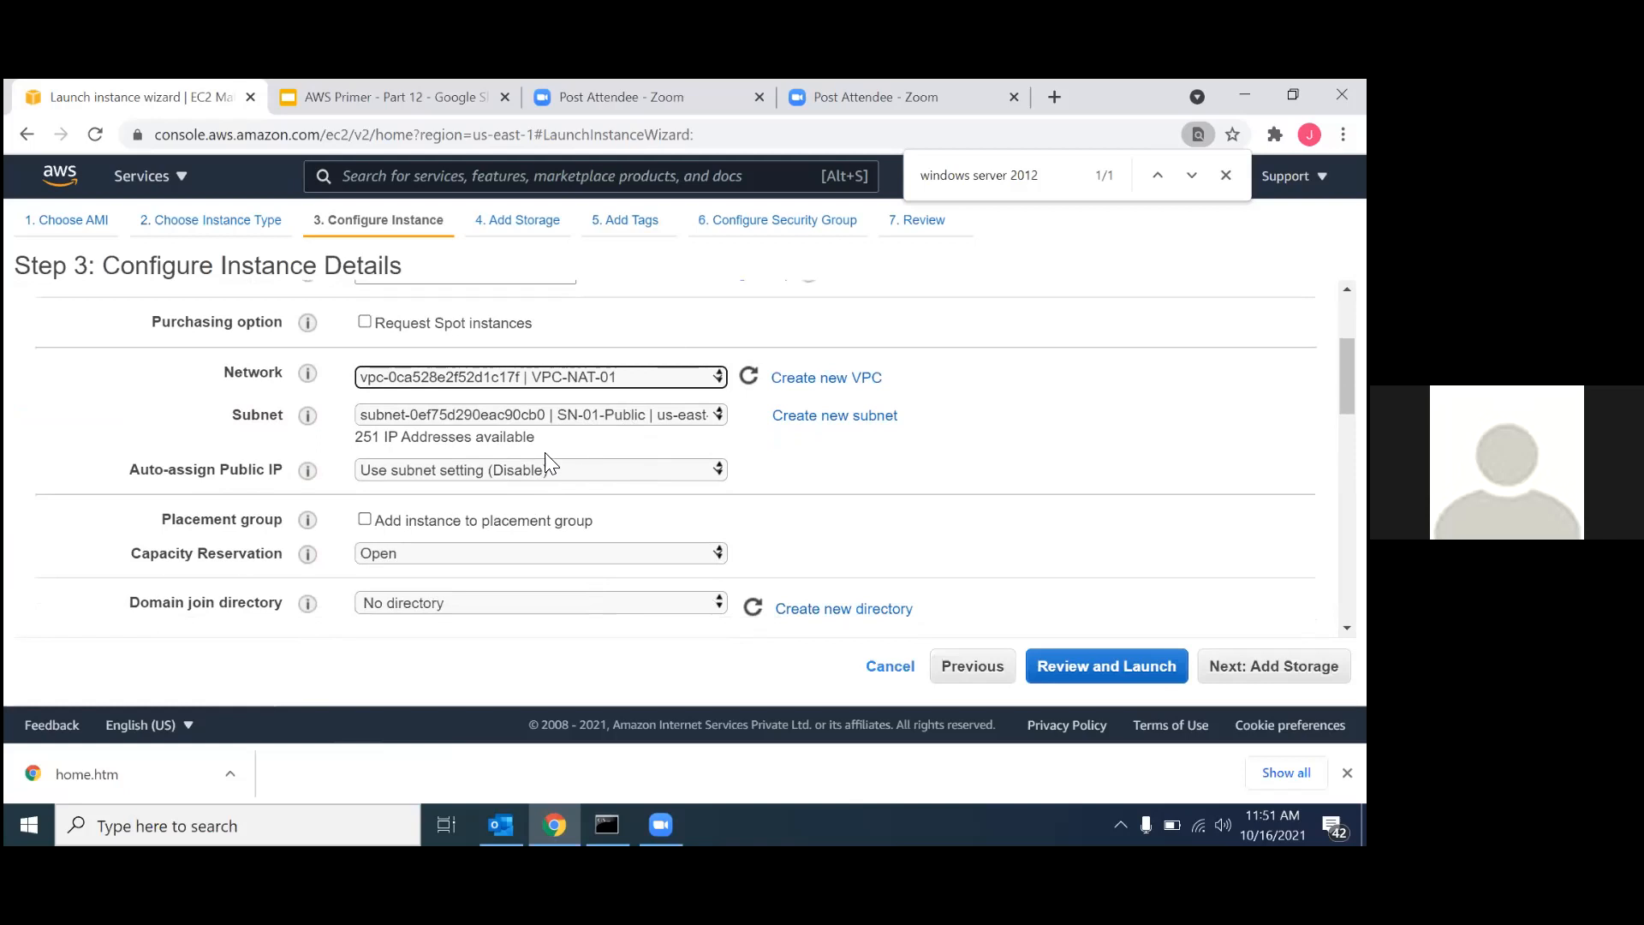
click(416, 467)
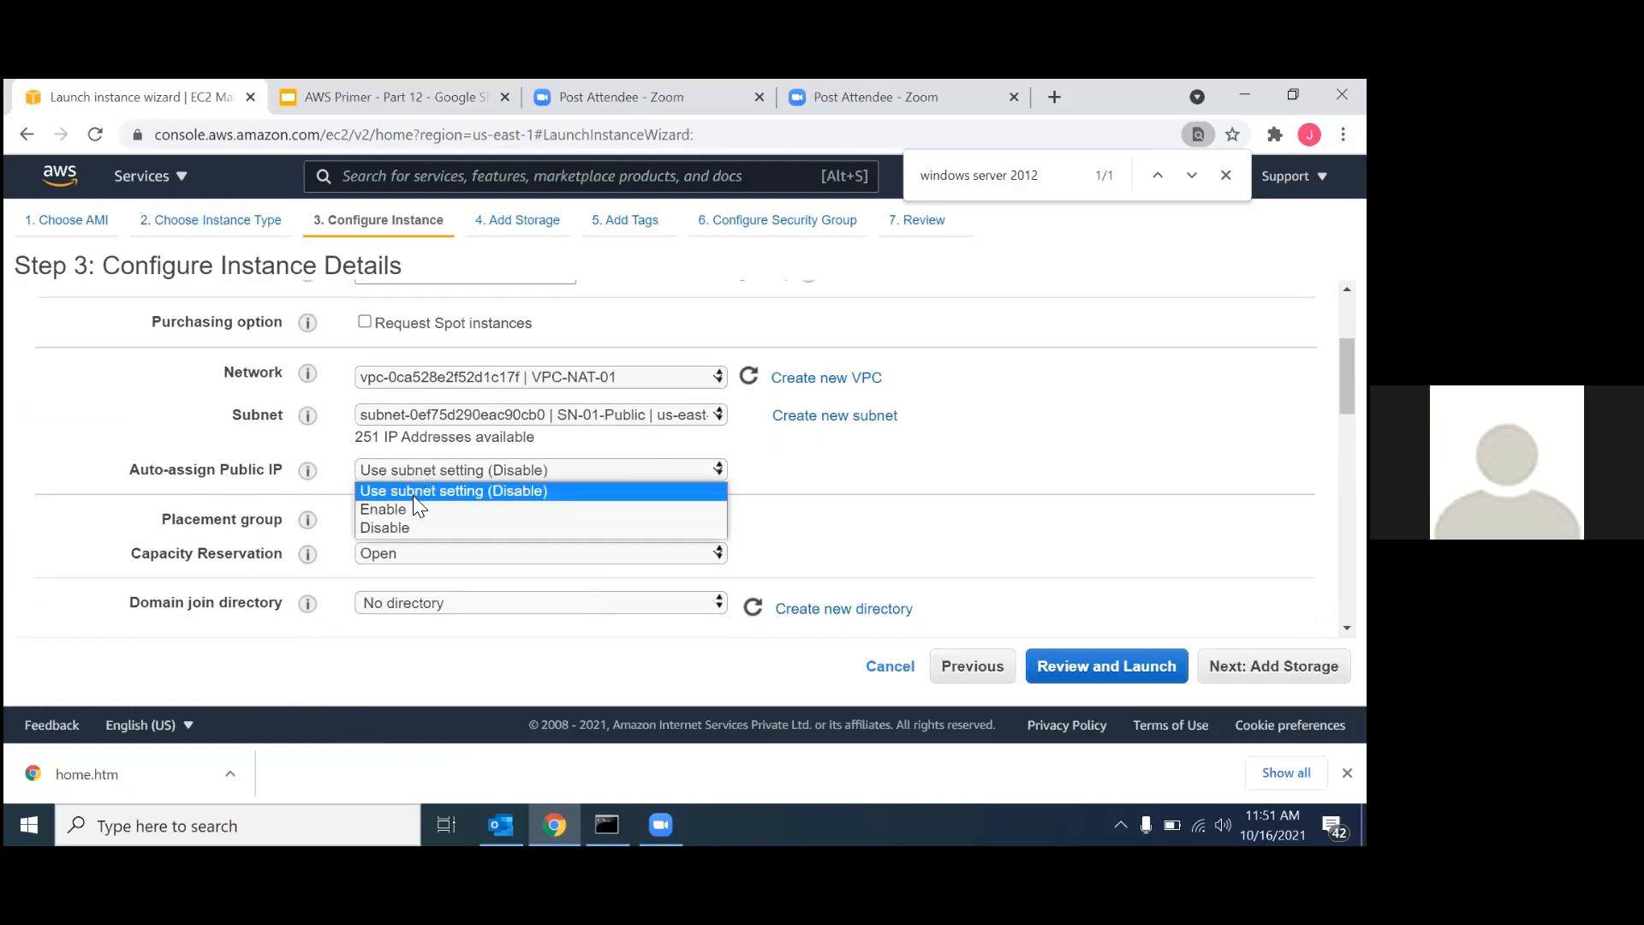
click(410, 509)
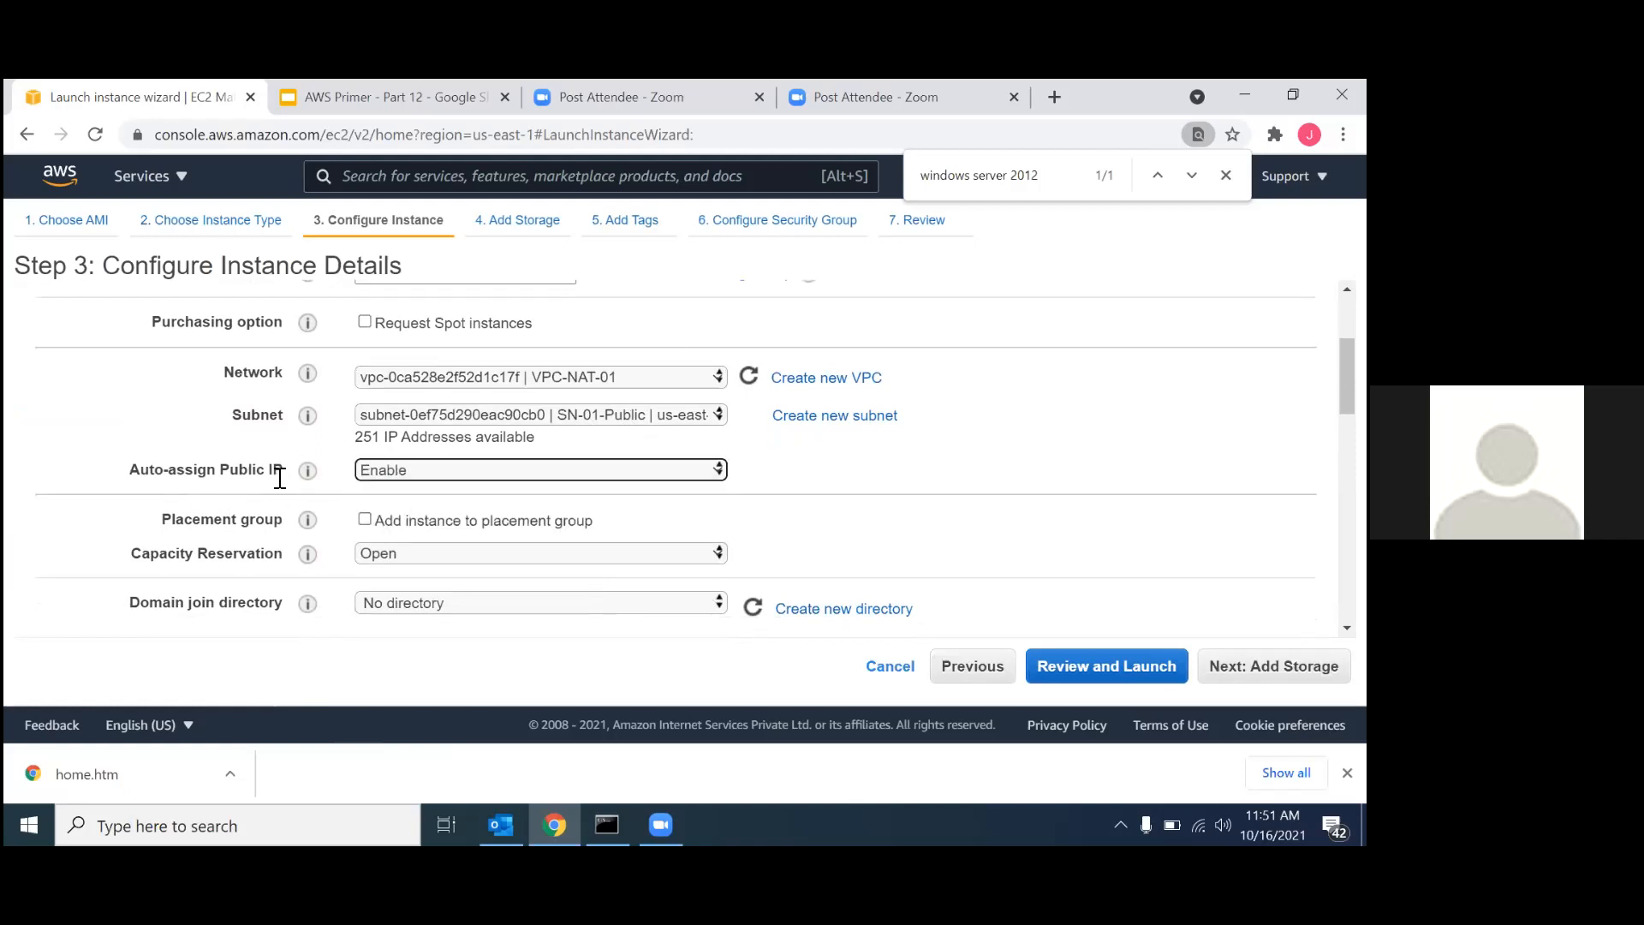
scroll(942, 522, down, 6)
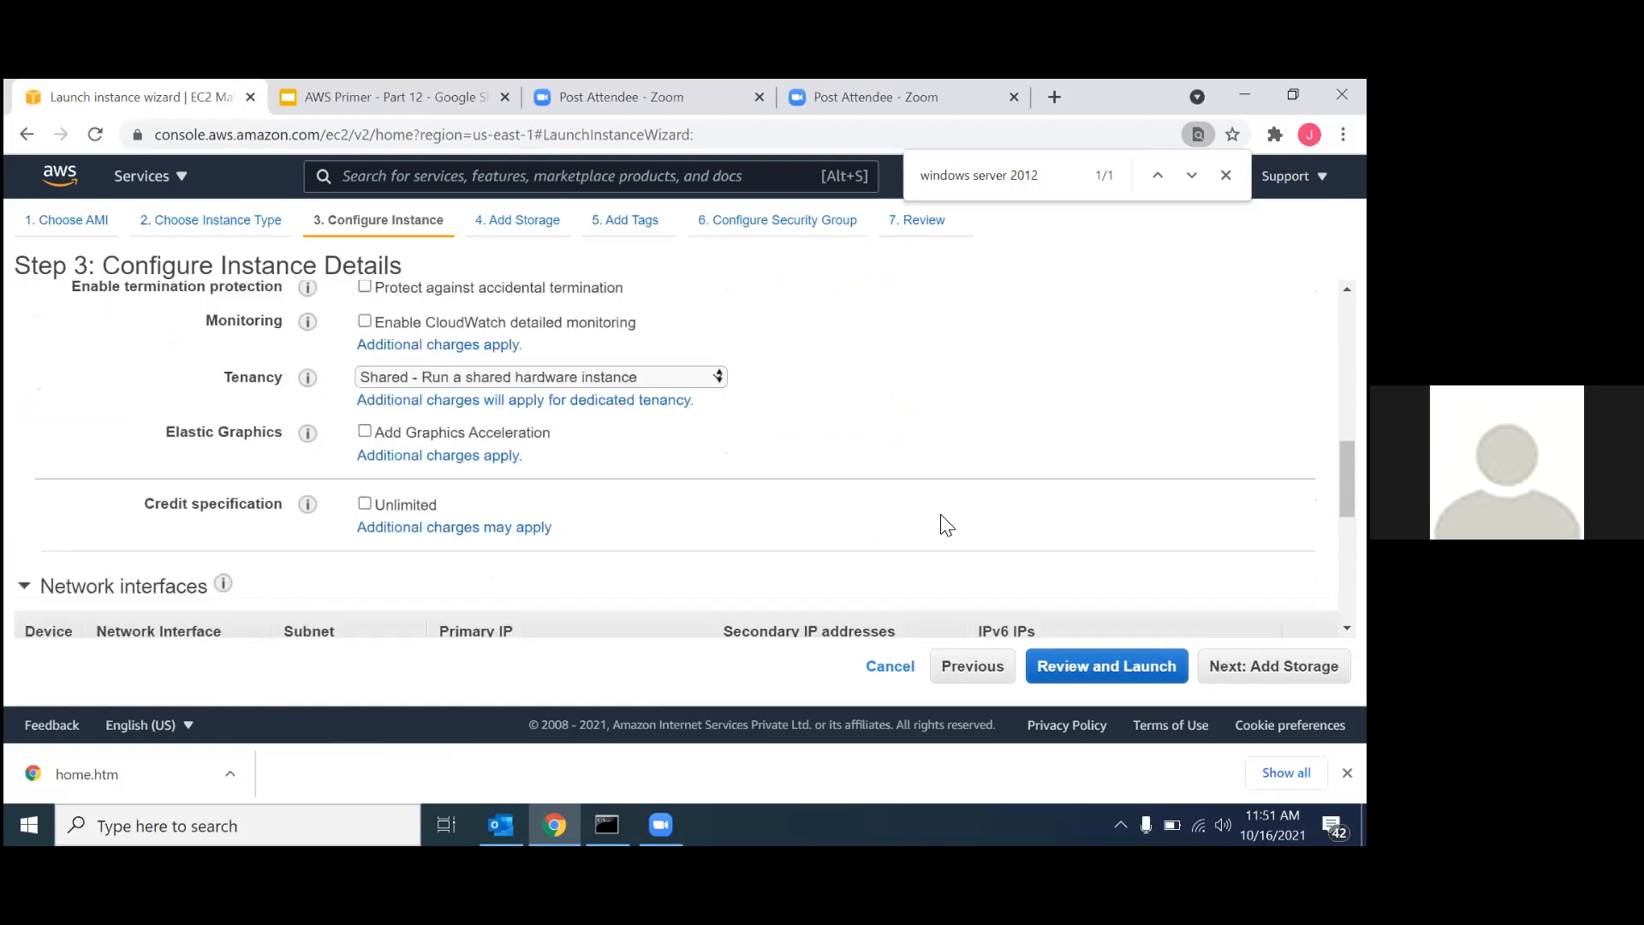
scroll(946, 524, down, 5)
click(1273, 665)
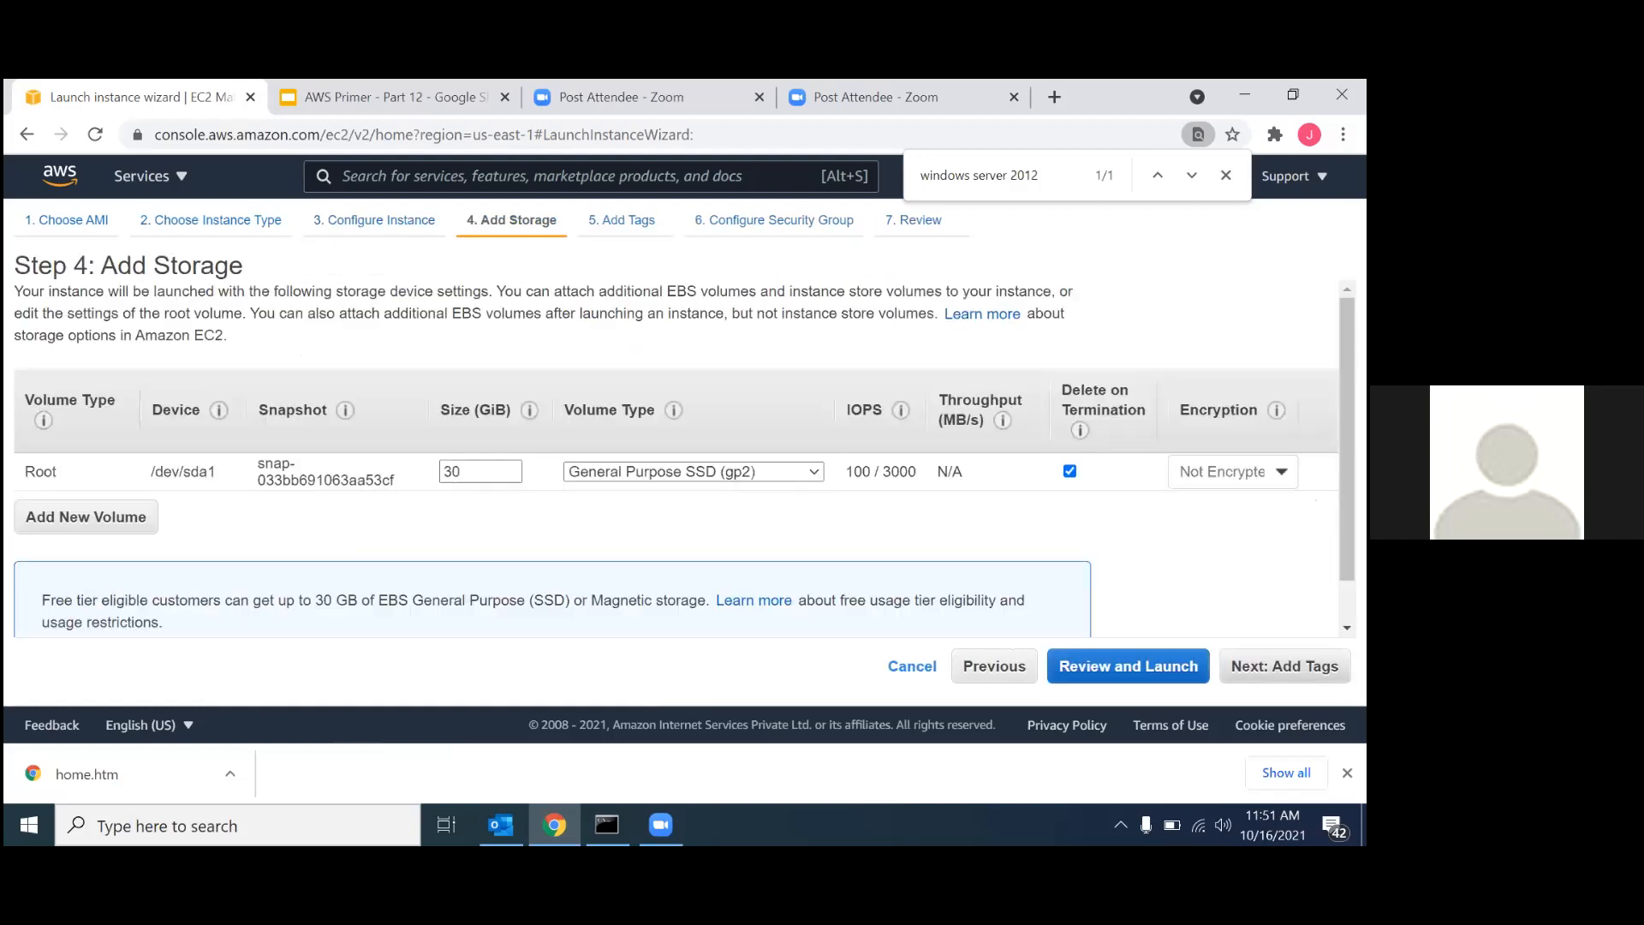
click(1283, 666)
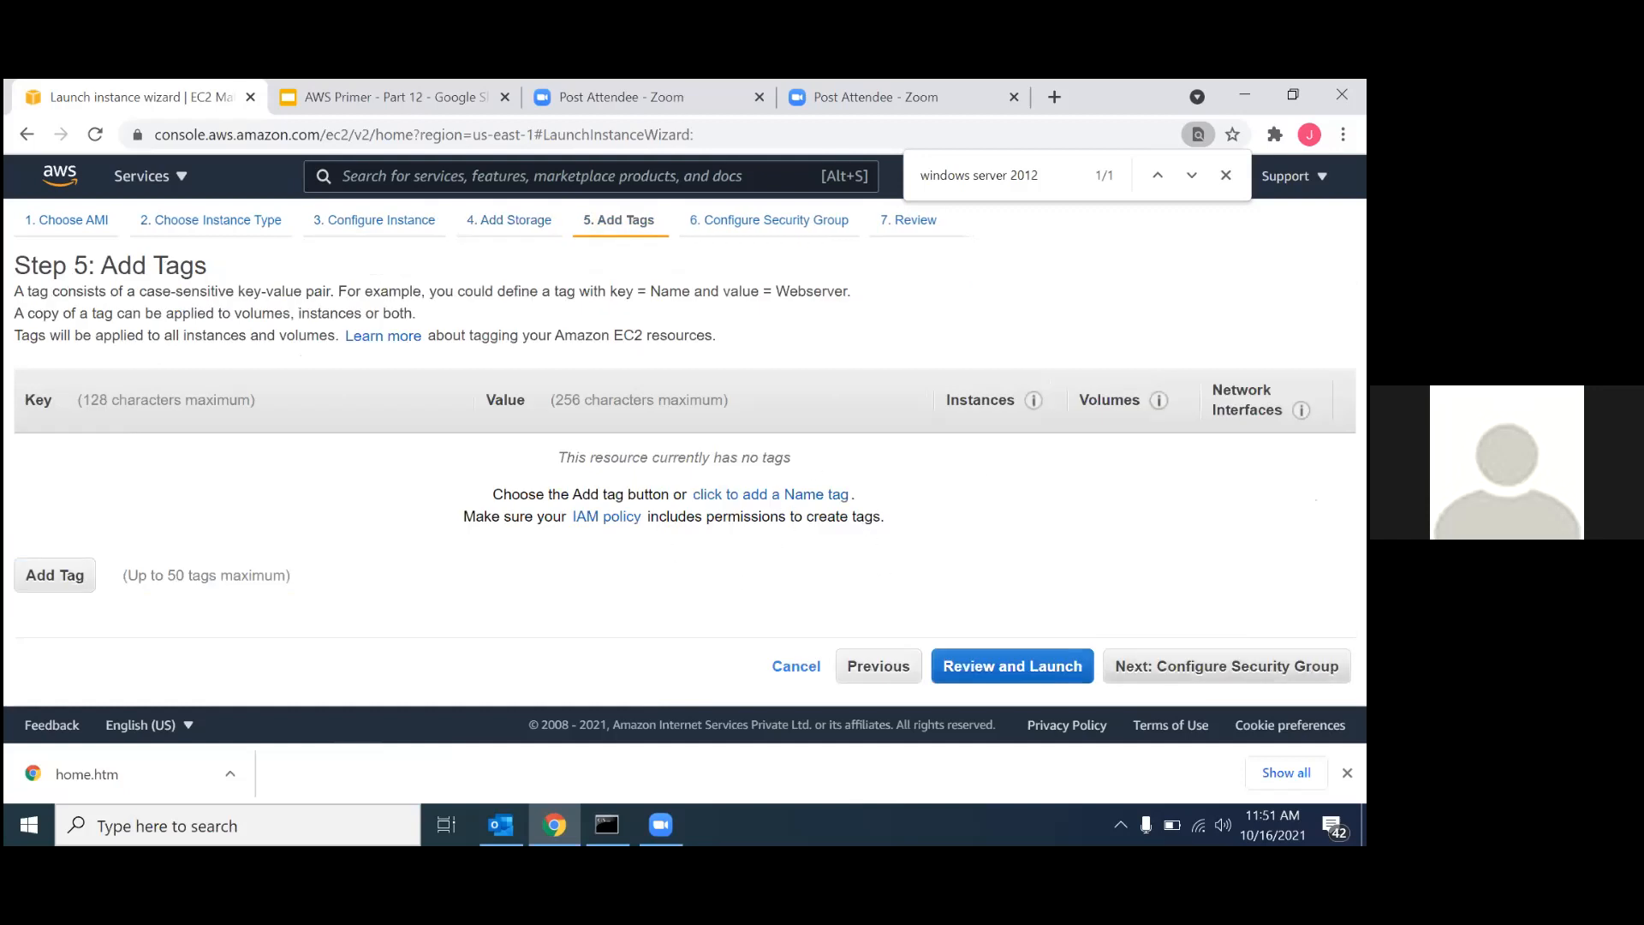
click(1227, 666)
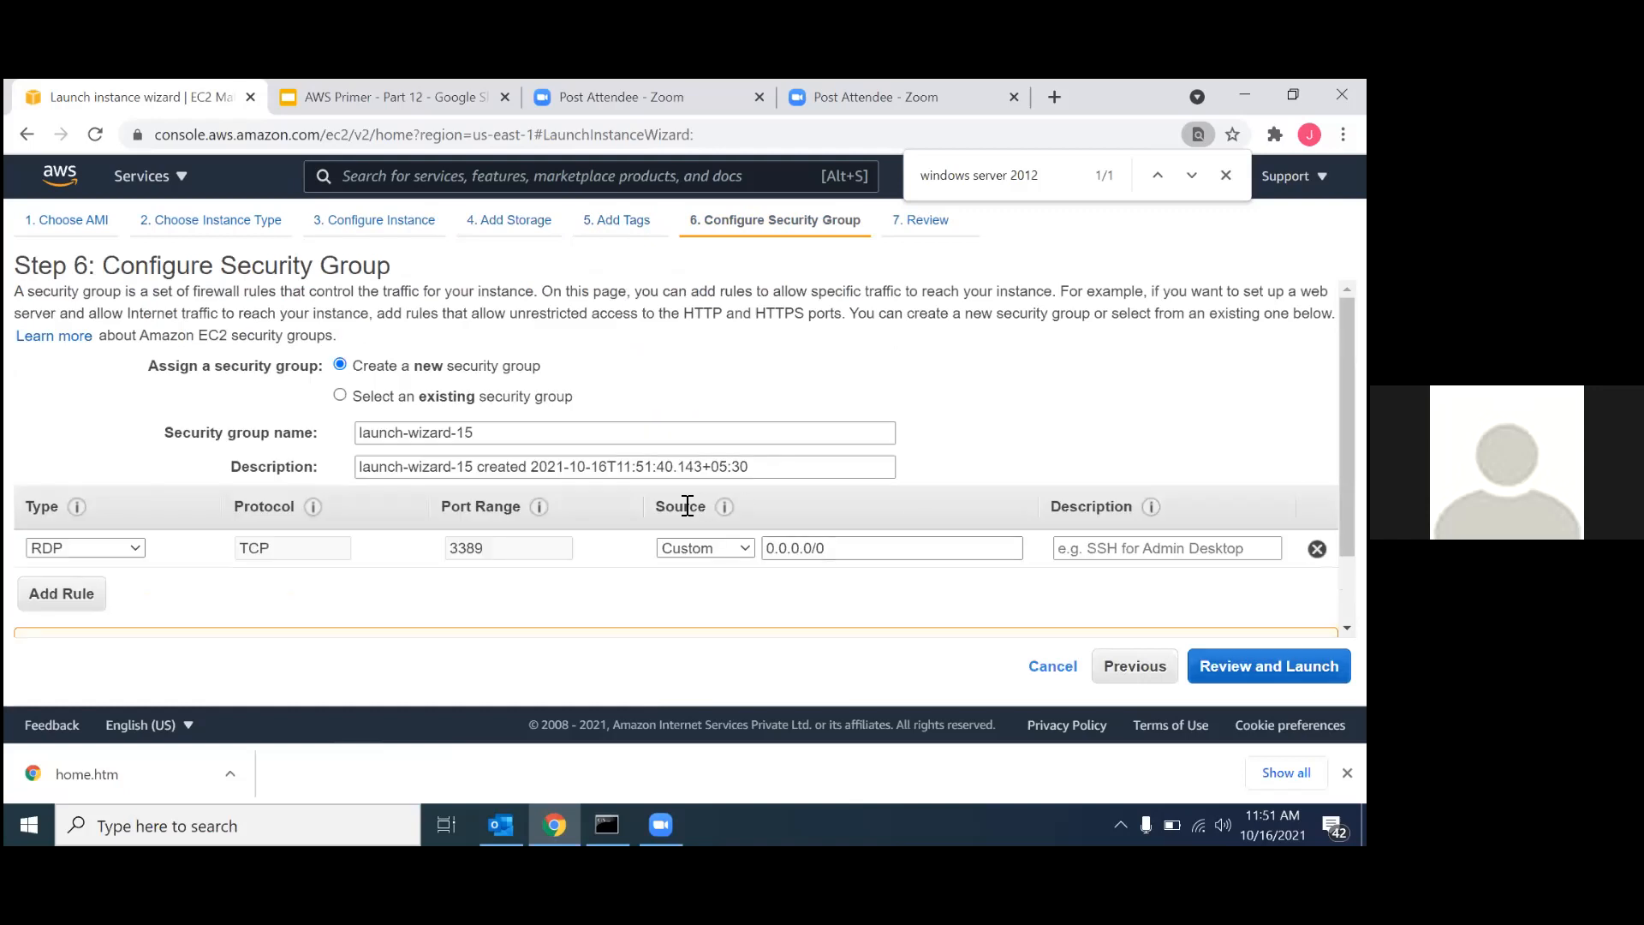
Set the source of the RDP rule to Anywhere.
click(723, 548)
click(696, 585)
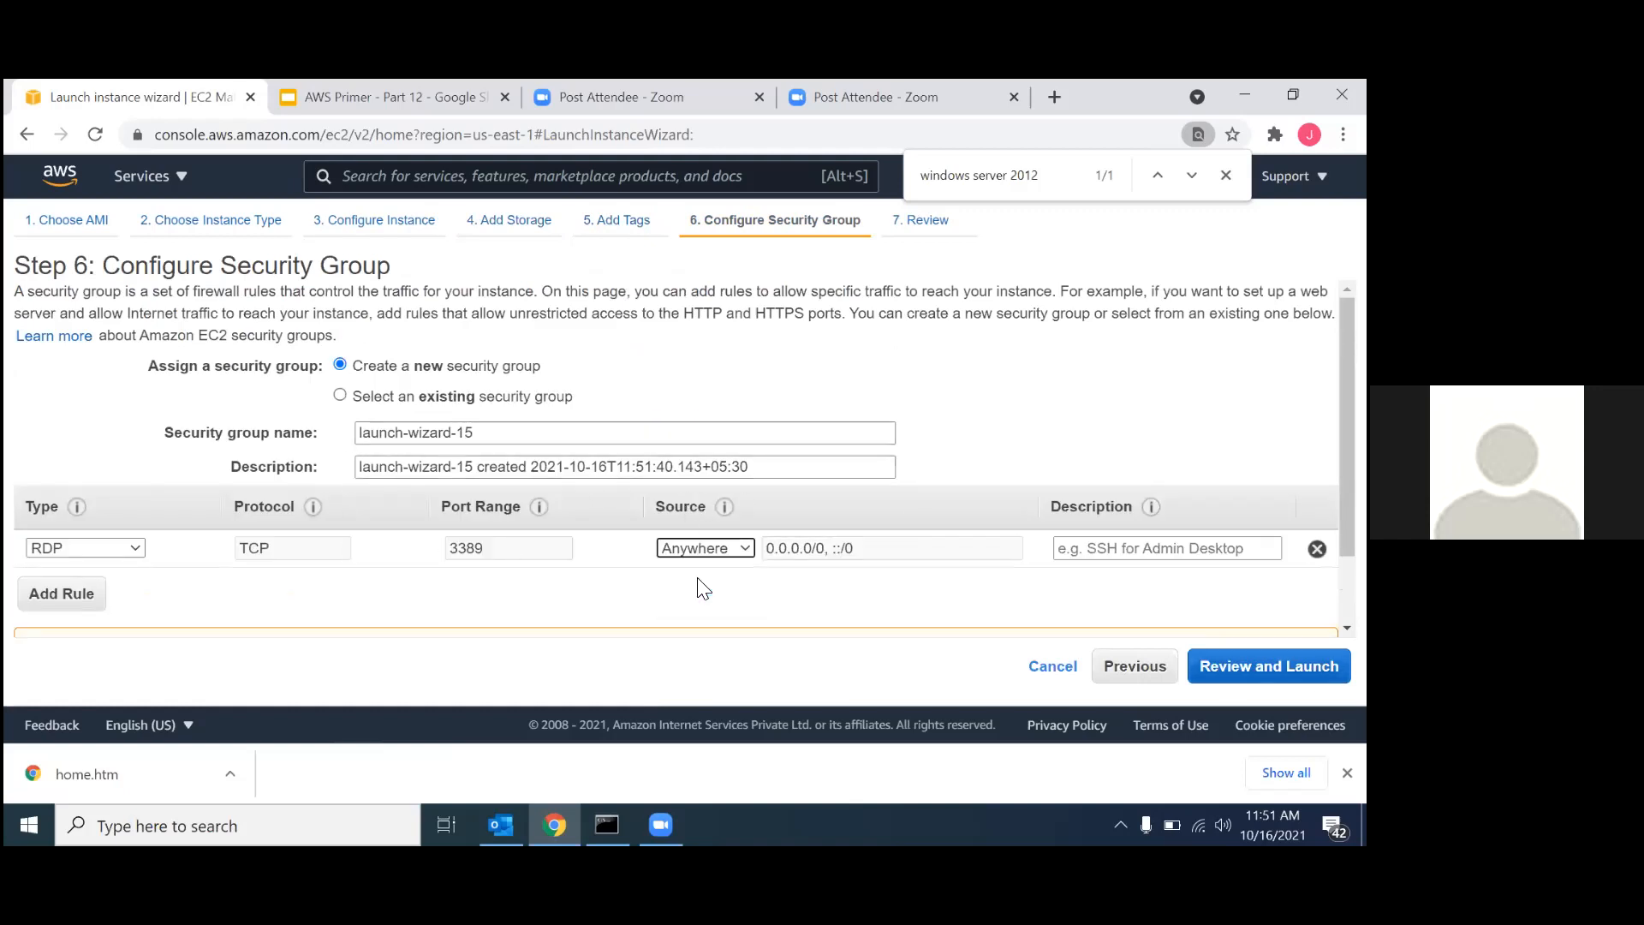
scroll(700, 402, down, 1)
scroll(701, 392, up, 1)
Name the new security group NAT-PB-SG, reuse that name as its description, and continue to the launch review.
triple_click(461, 433)
text(NAT)
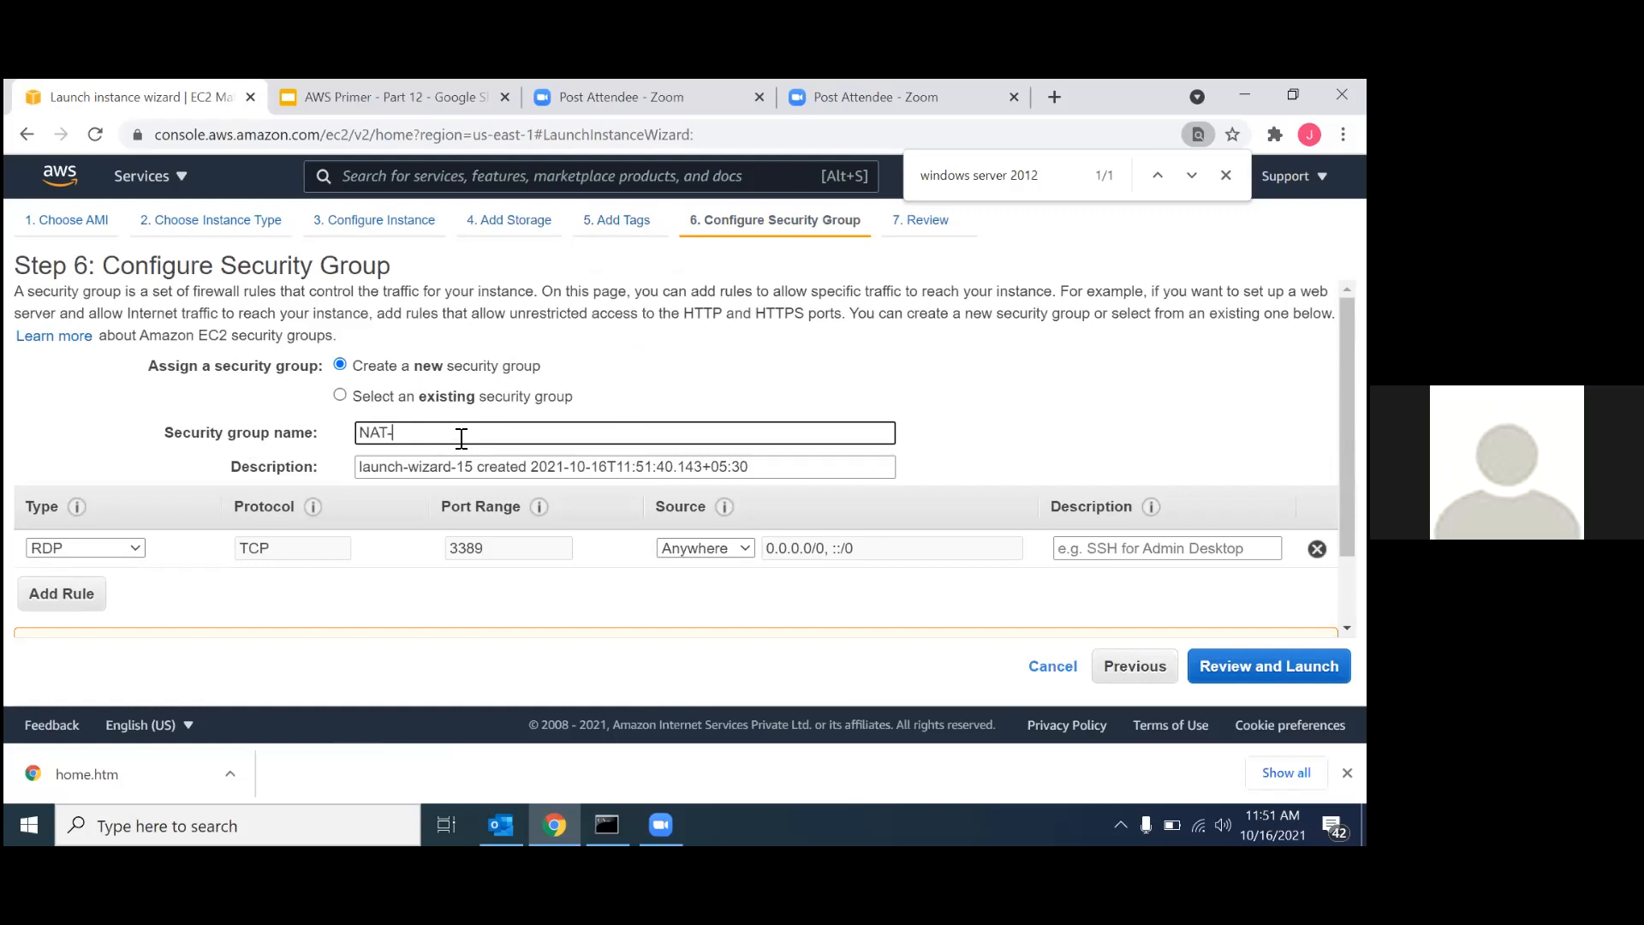
text(-PB-SG)
double_click(460, 439)
triple_click(412, 442)
key(ctrl+c)
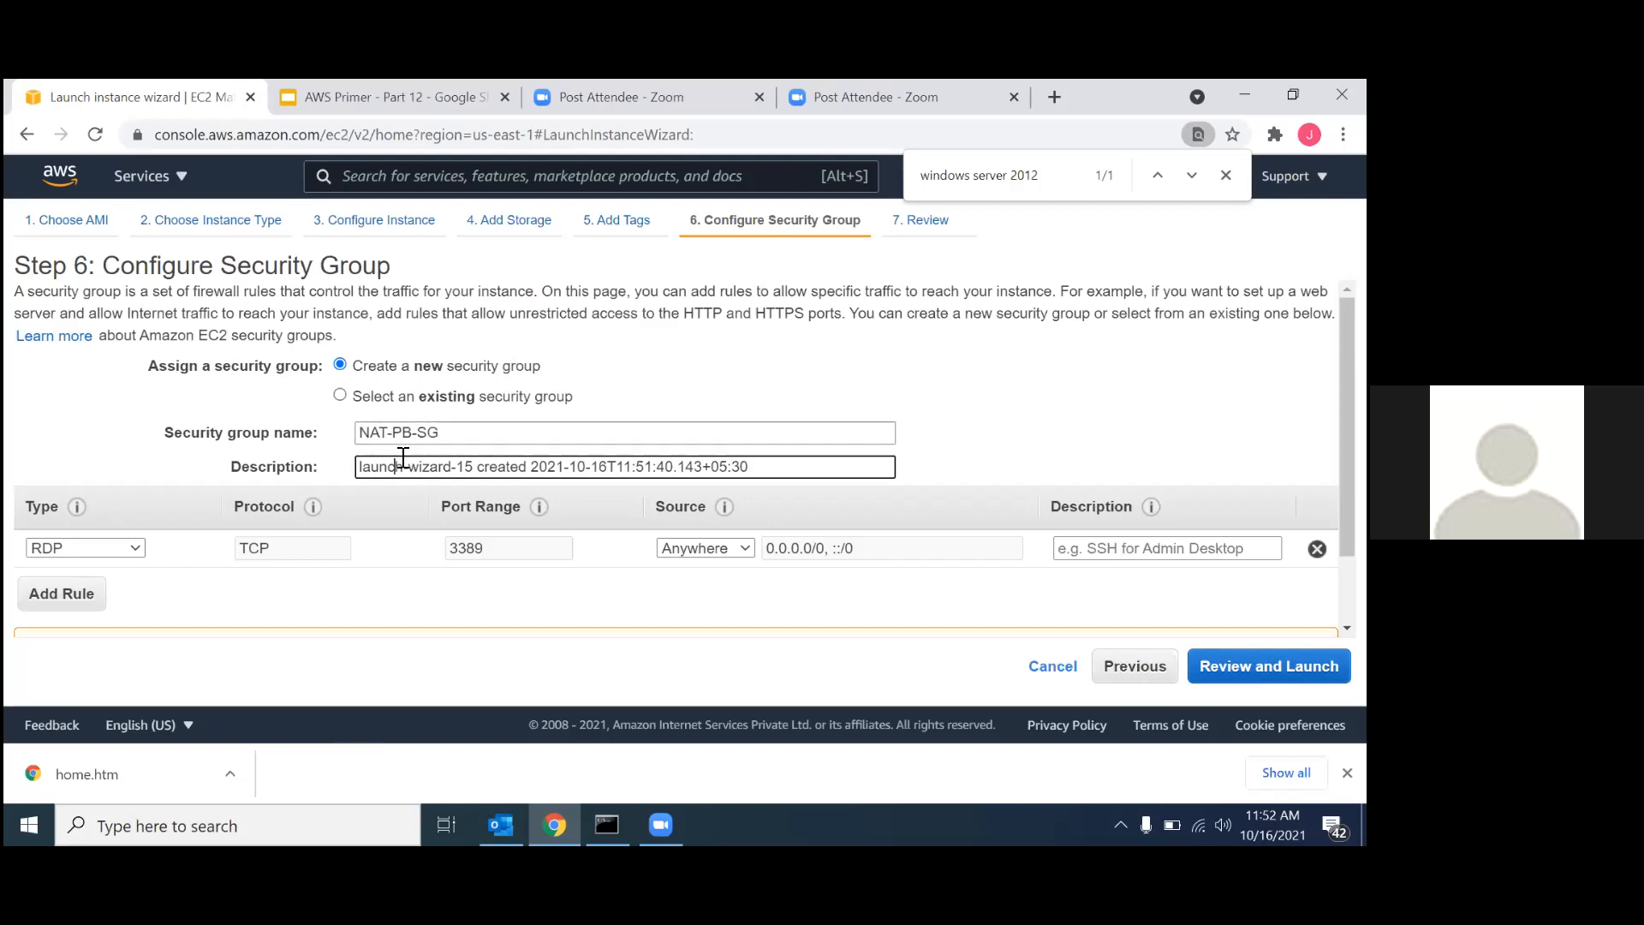
triple_click(402, 462)
key(ctrl+v)
key(Return)
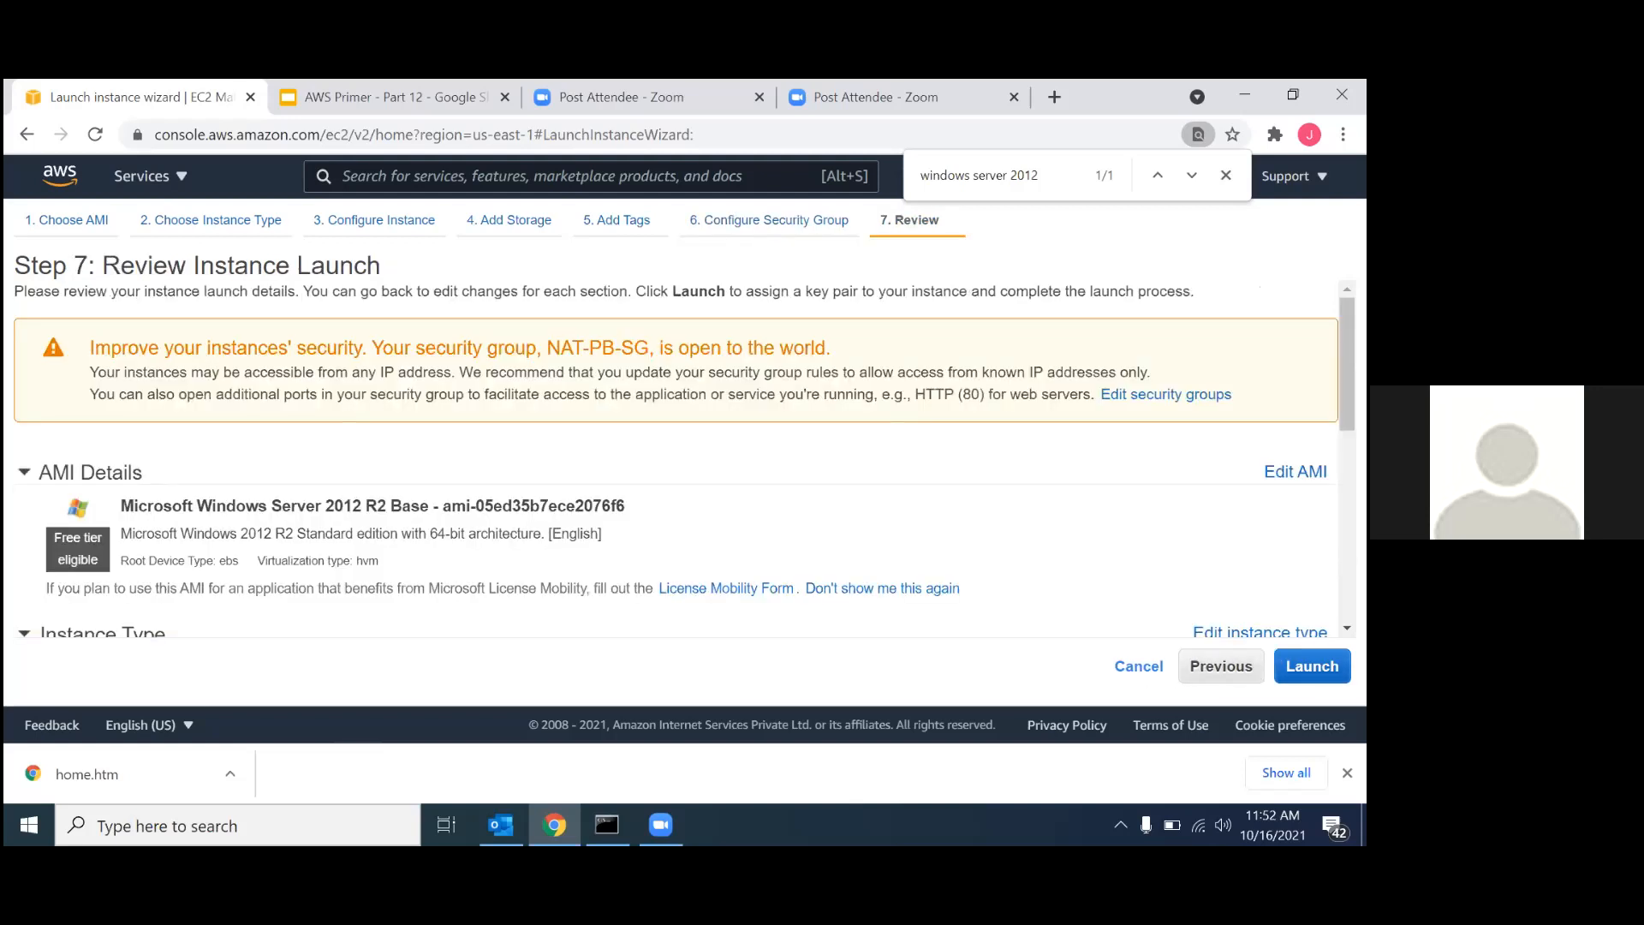
Launch the instance with the existing key pair vpc-nat, acknowledging access to the private key file.
key(Return)
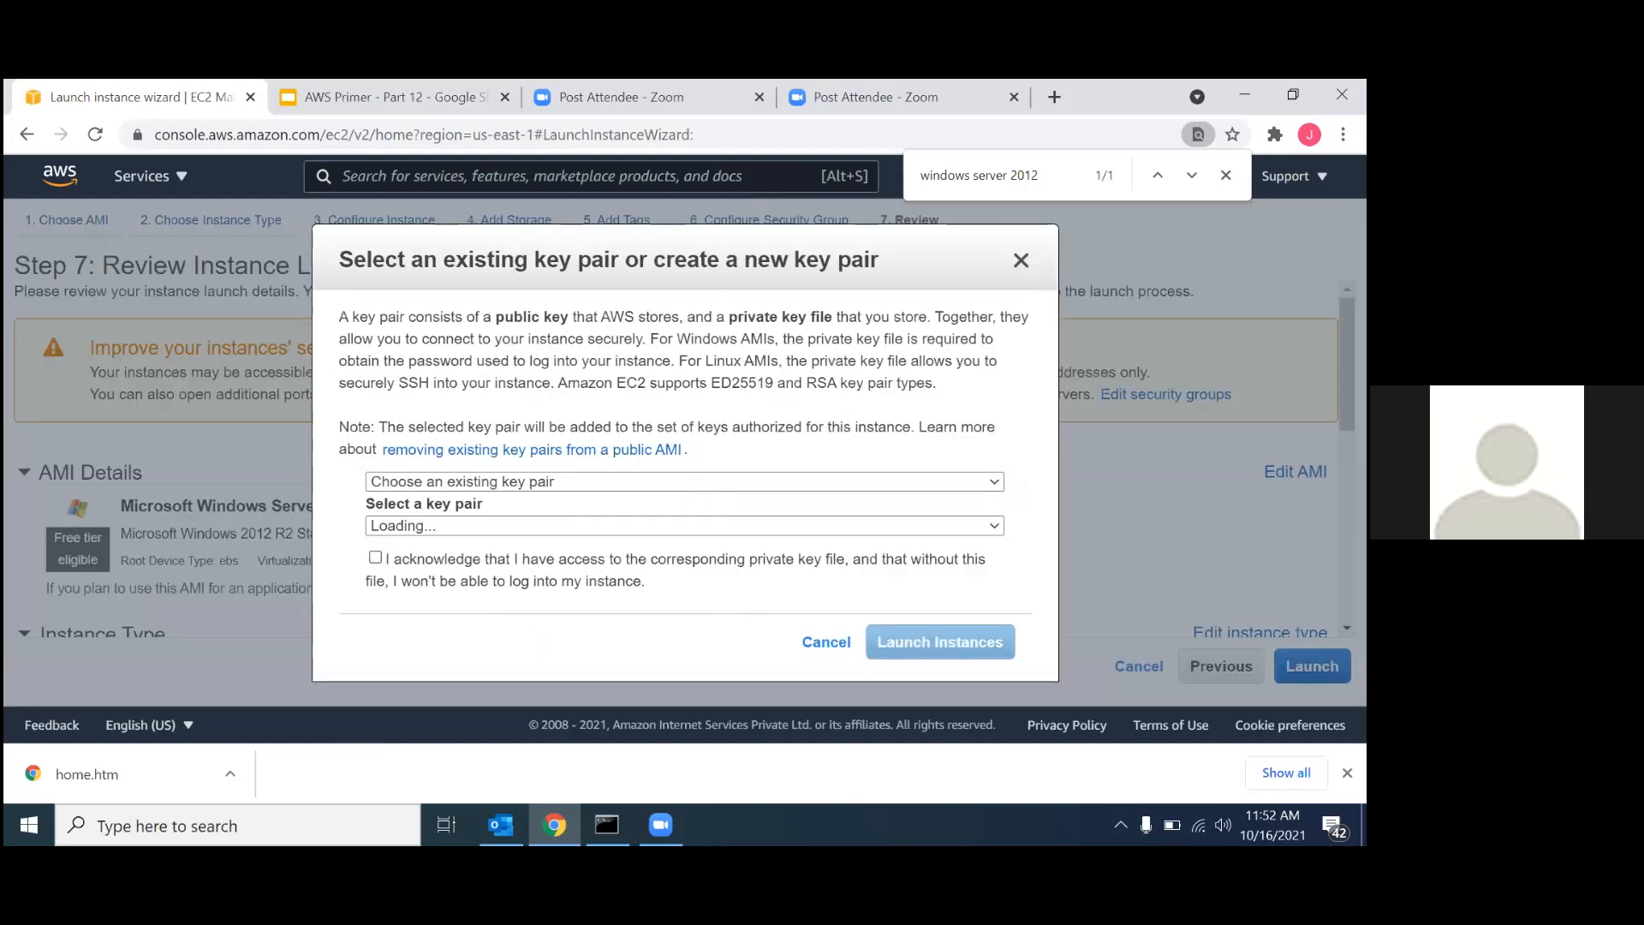
click(654, 487)
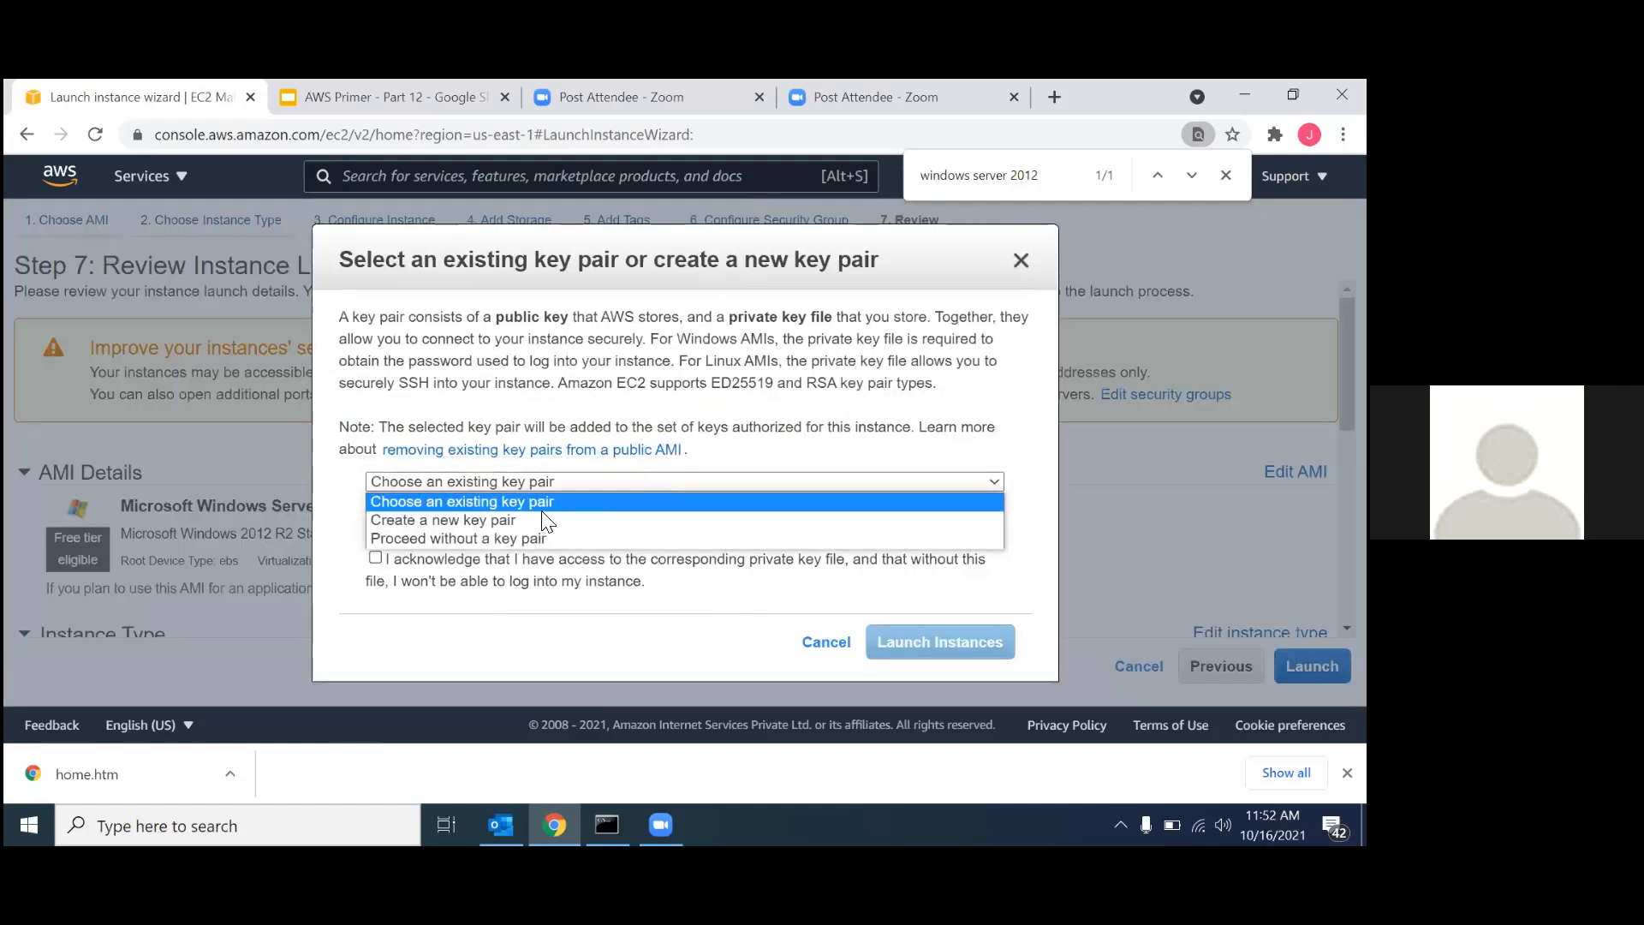
click(520, 512)
click(522, 484)
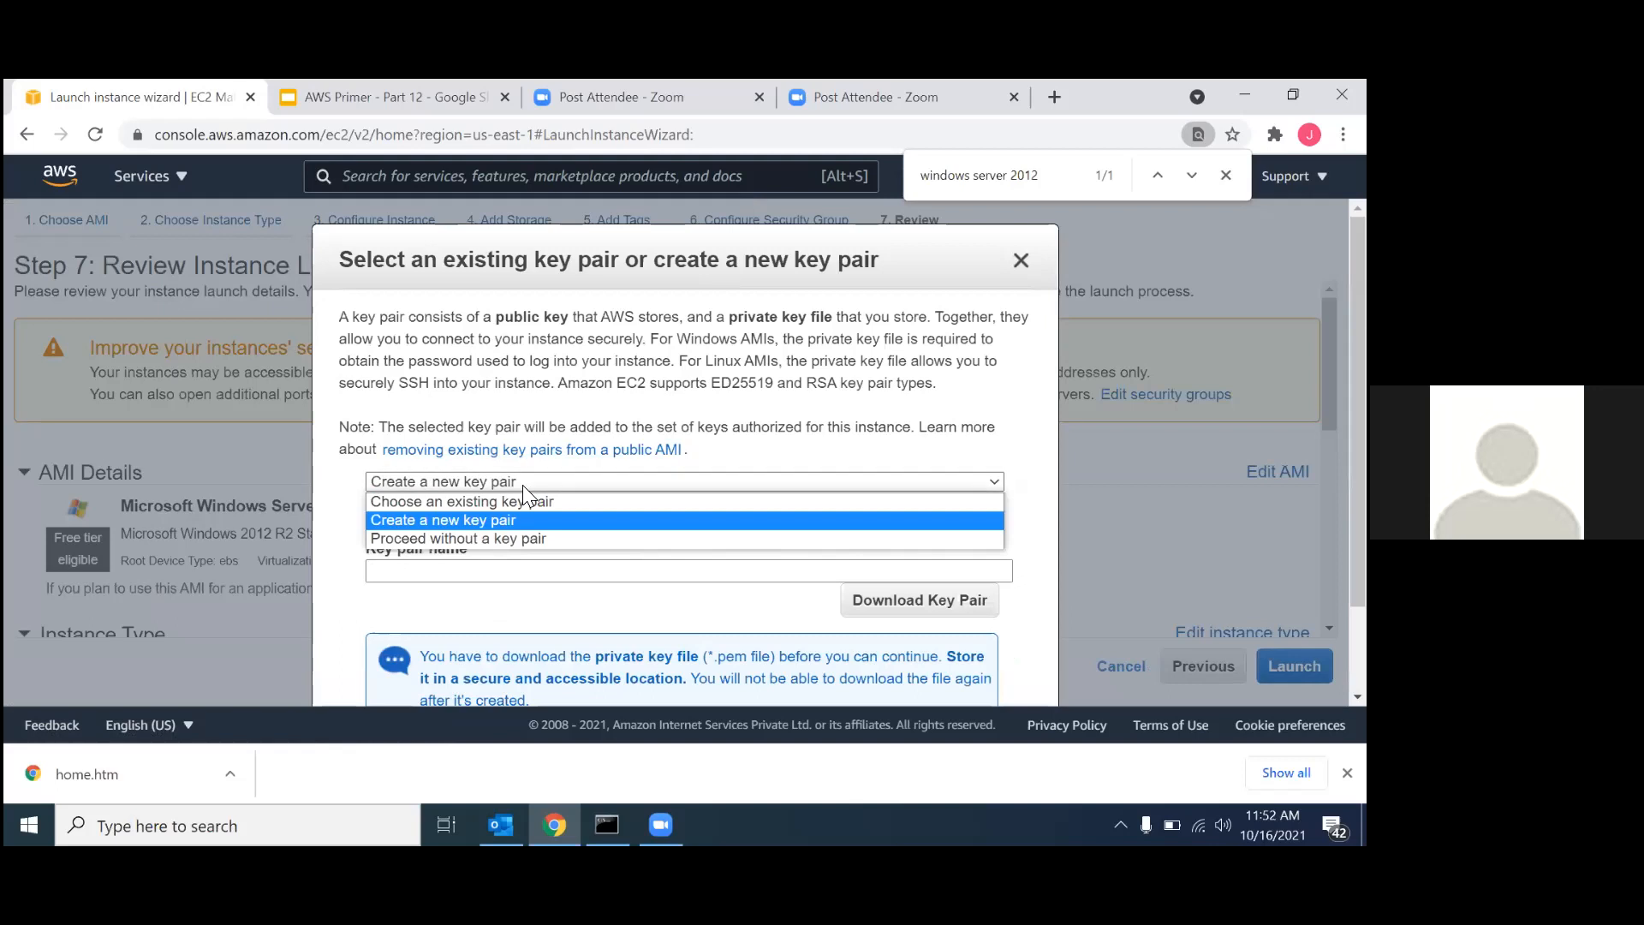
click(505, 502)
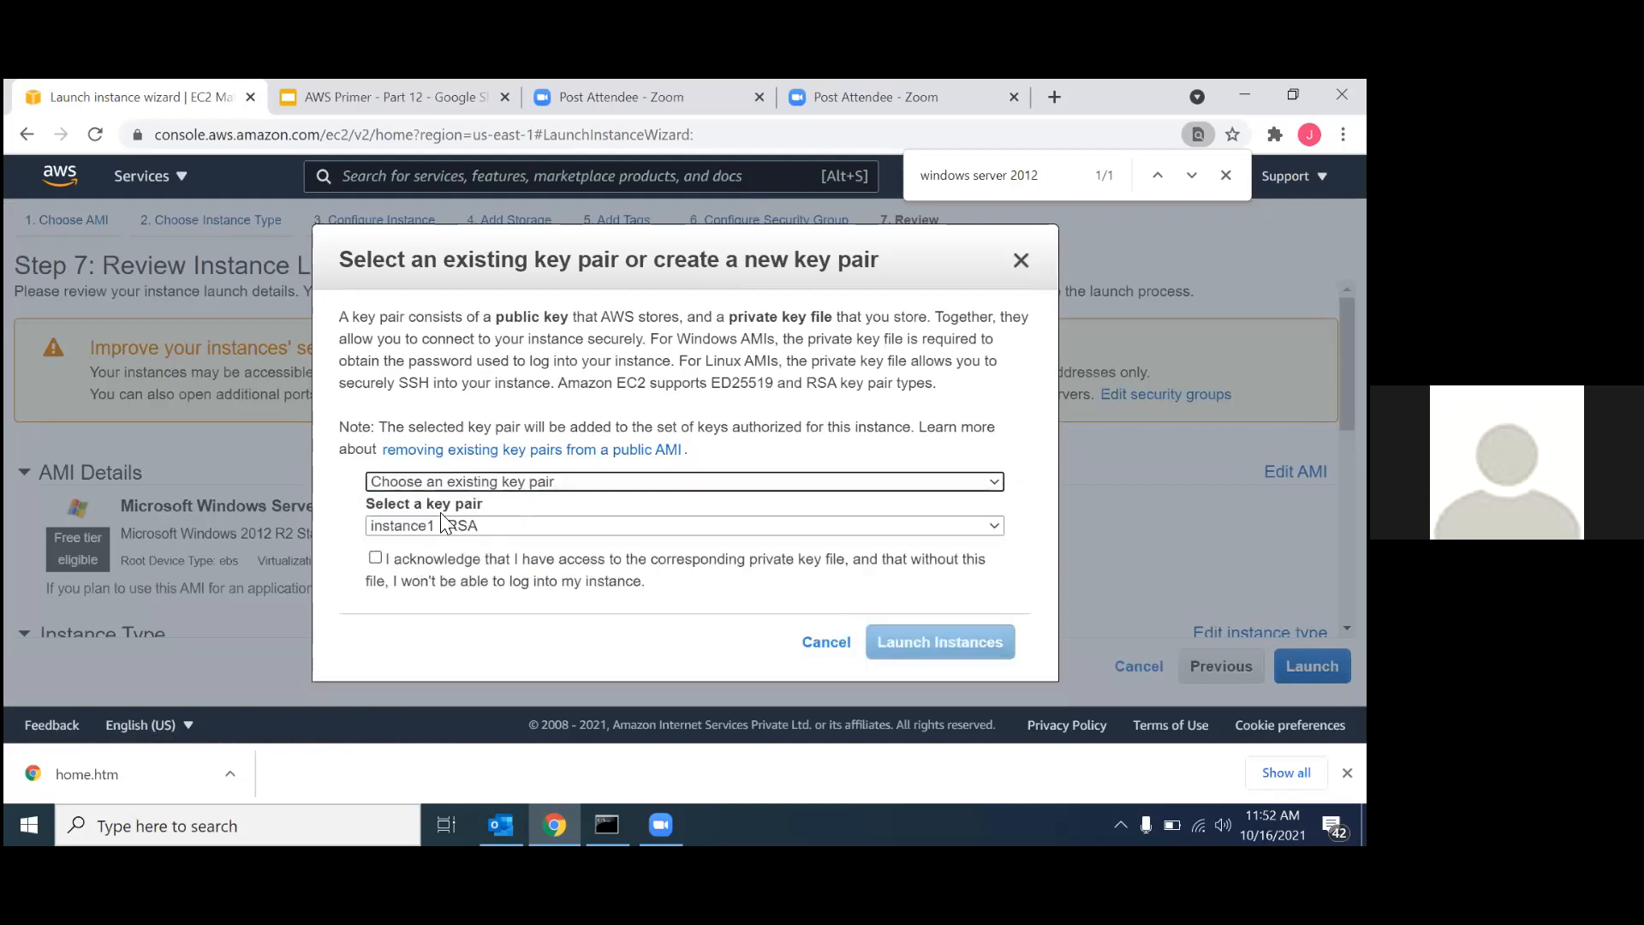
click(434, 525)
click(407, 638)
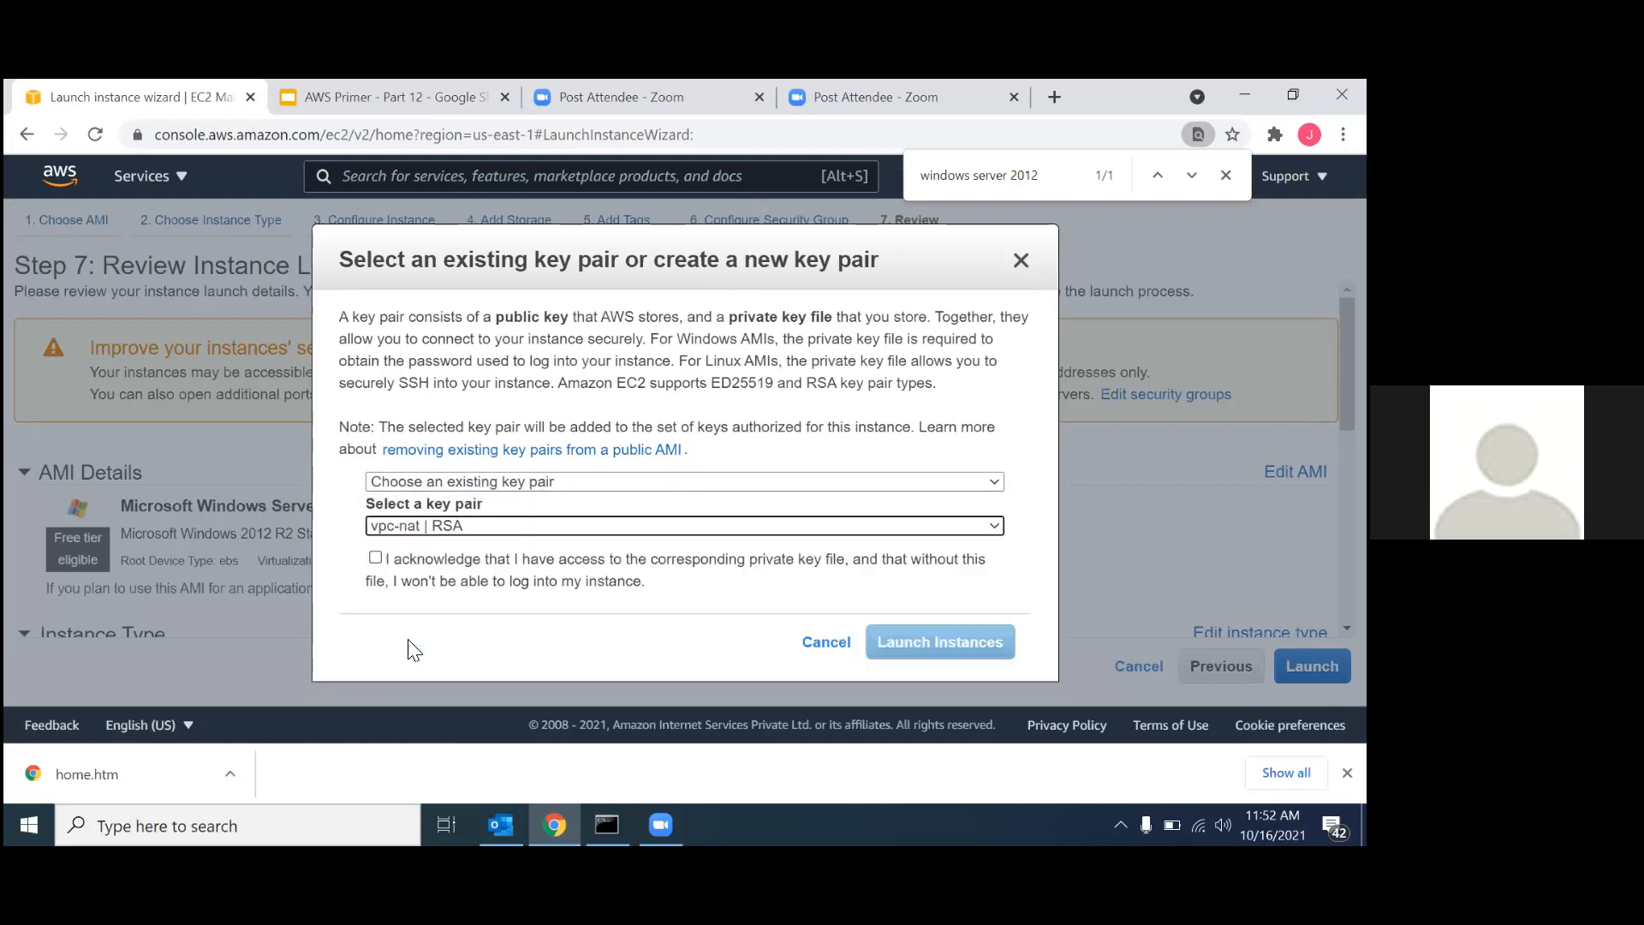
click(375, 557)
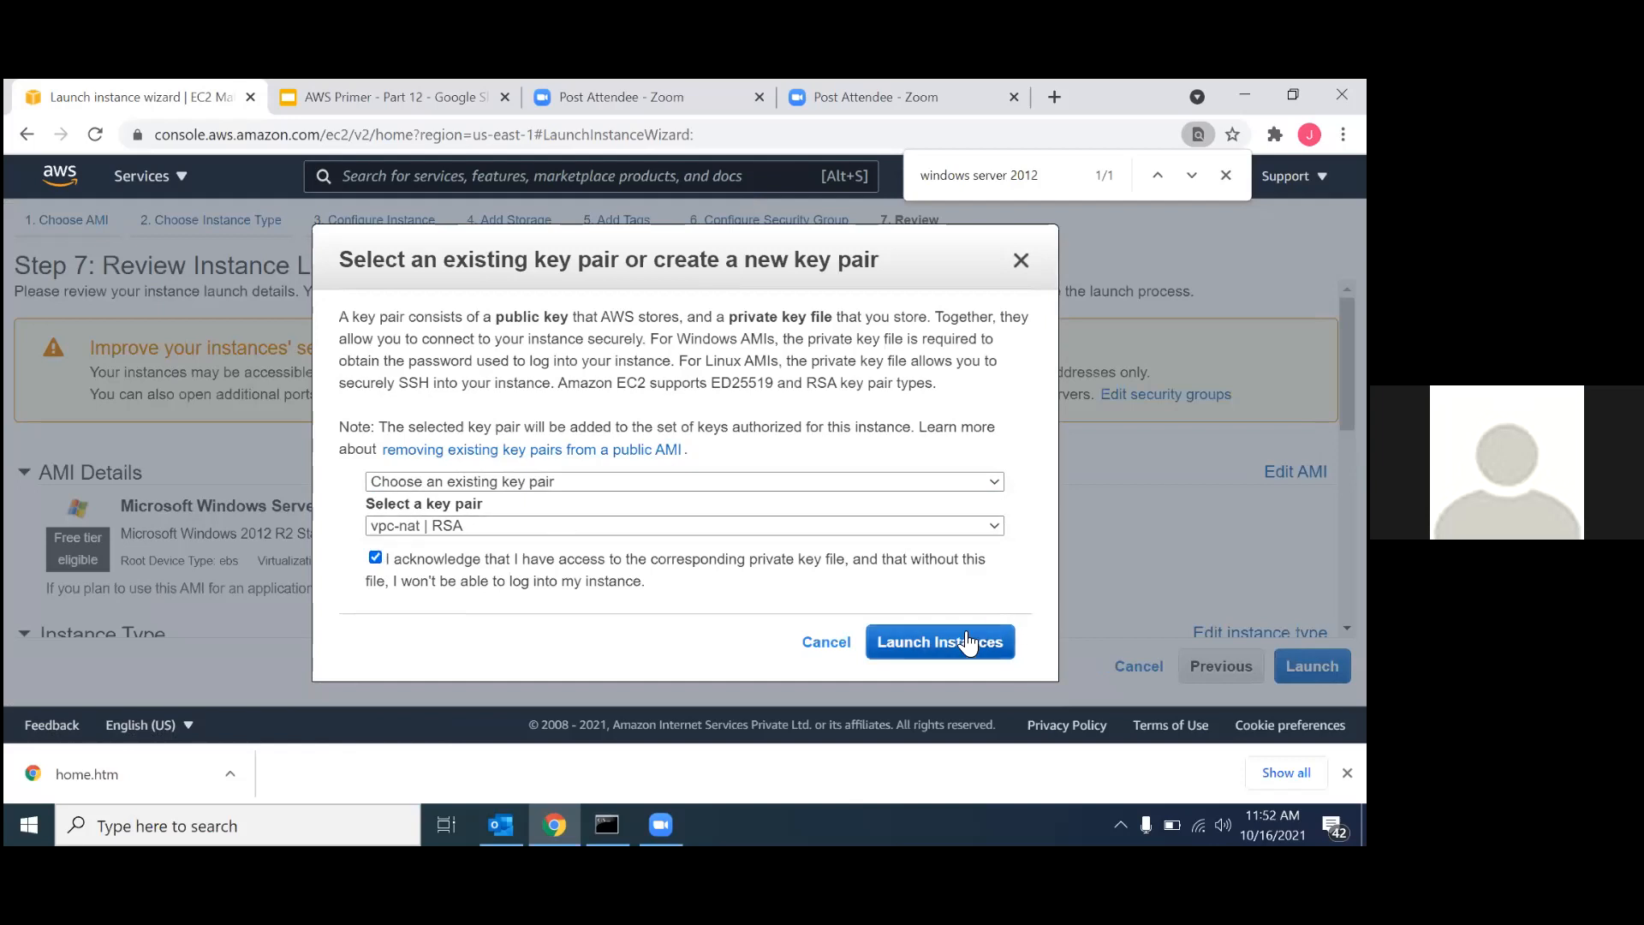
click(967, 642)
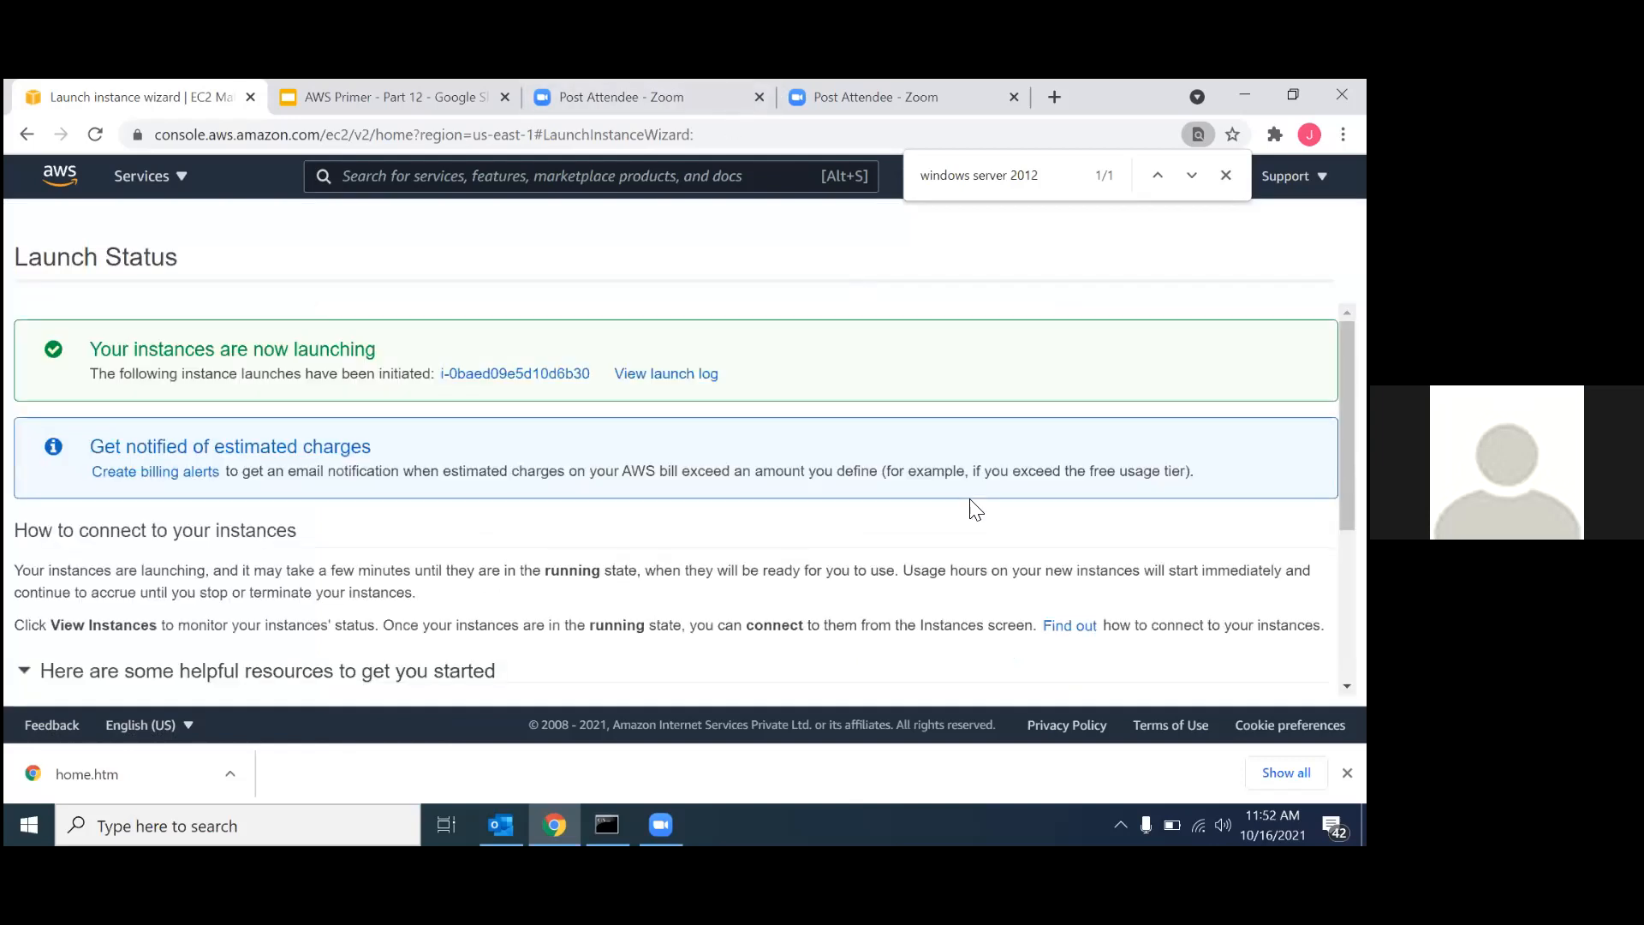
Show the newly launched instance in the instances list and open its name for editing.
click(550, 383)
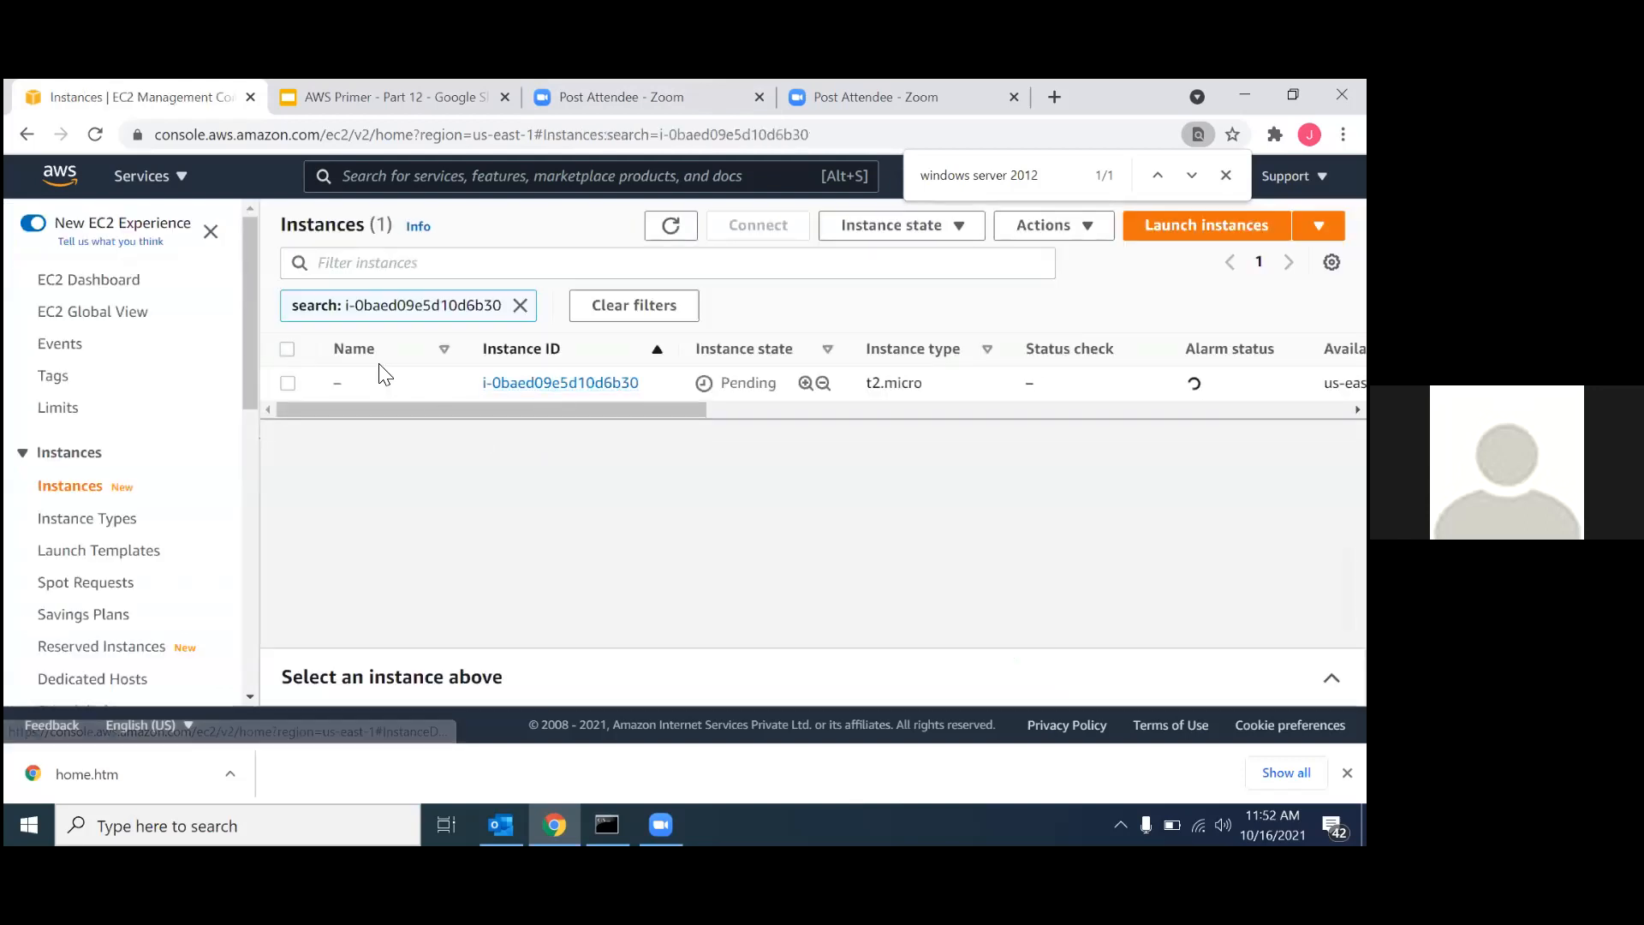
click(353, 382)
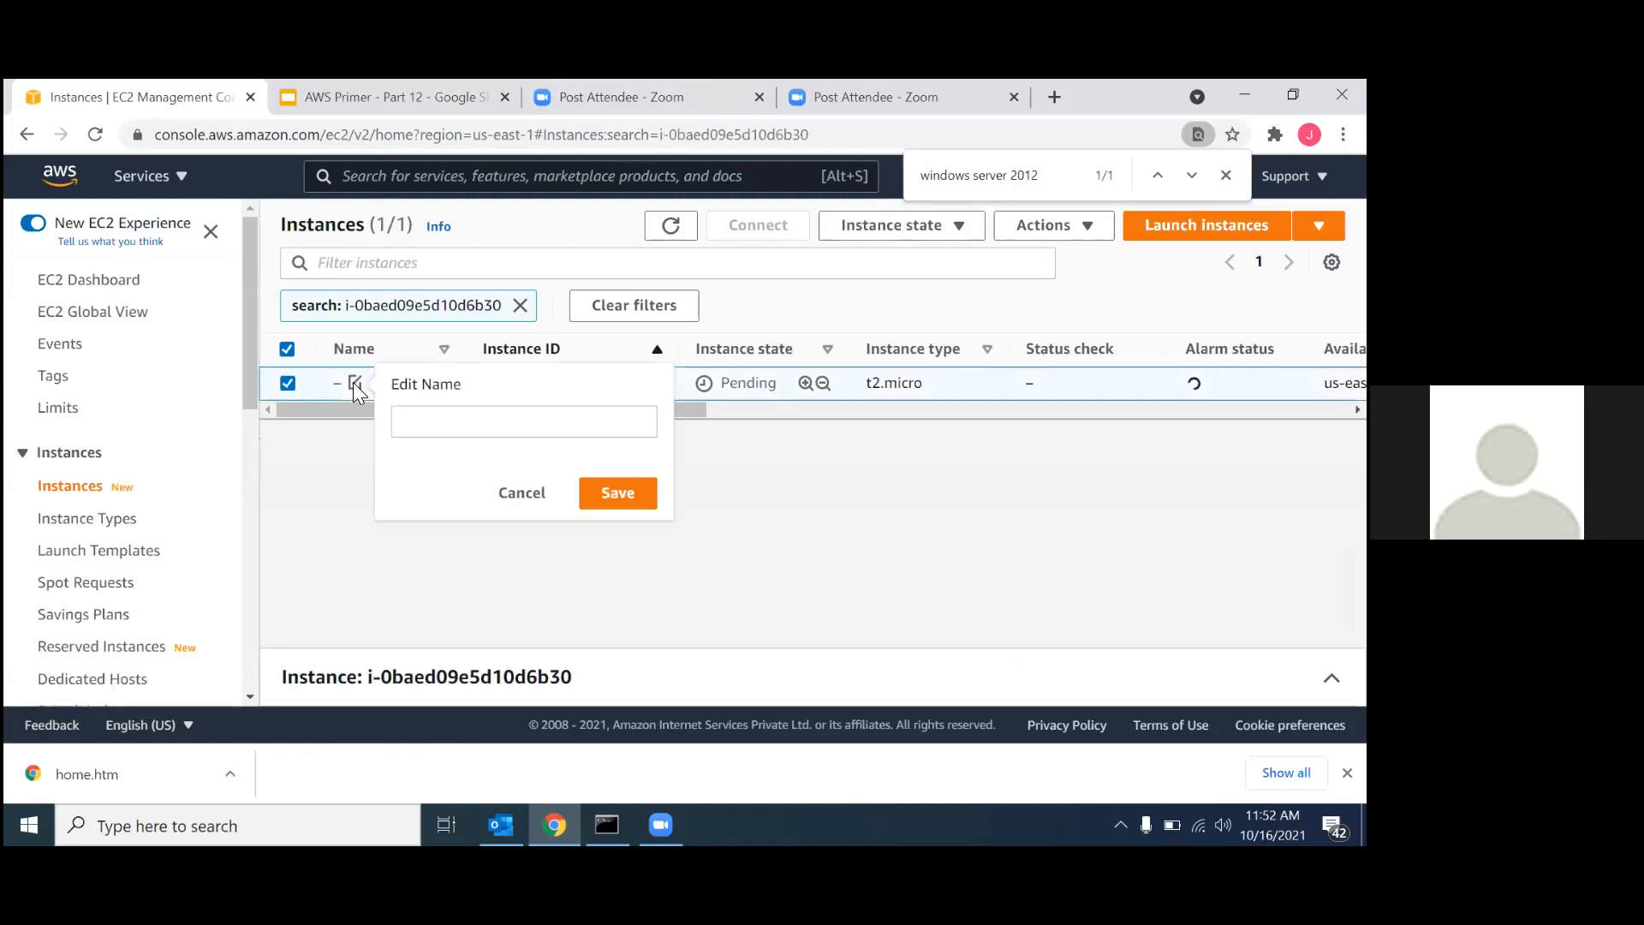
click(507, 433)
text(P)
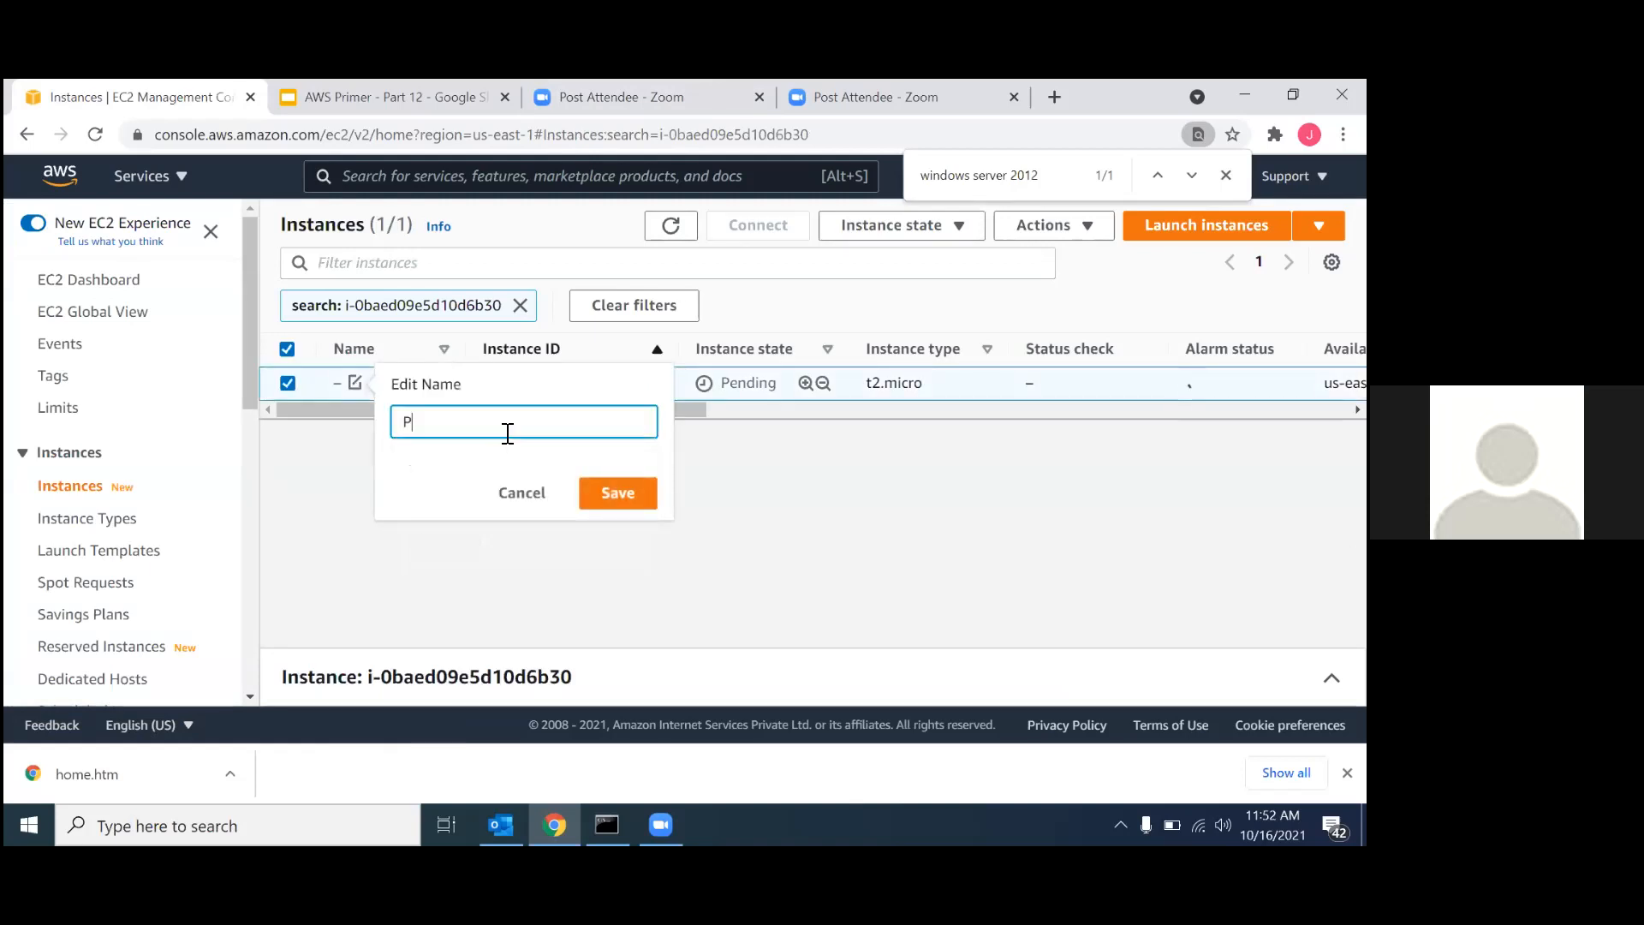
text(EC@)
key(BackSpace)
text(2-Public)
key(ctrl+a)
text(Ec2-Pub)
key(ctrl+a)
key(BackSpace)
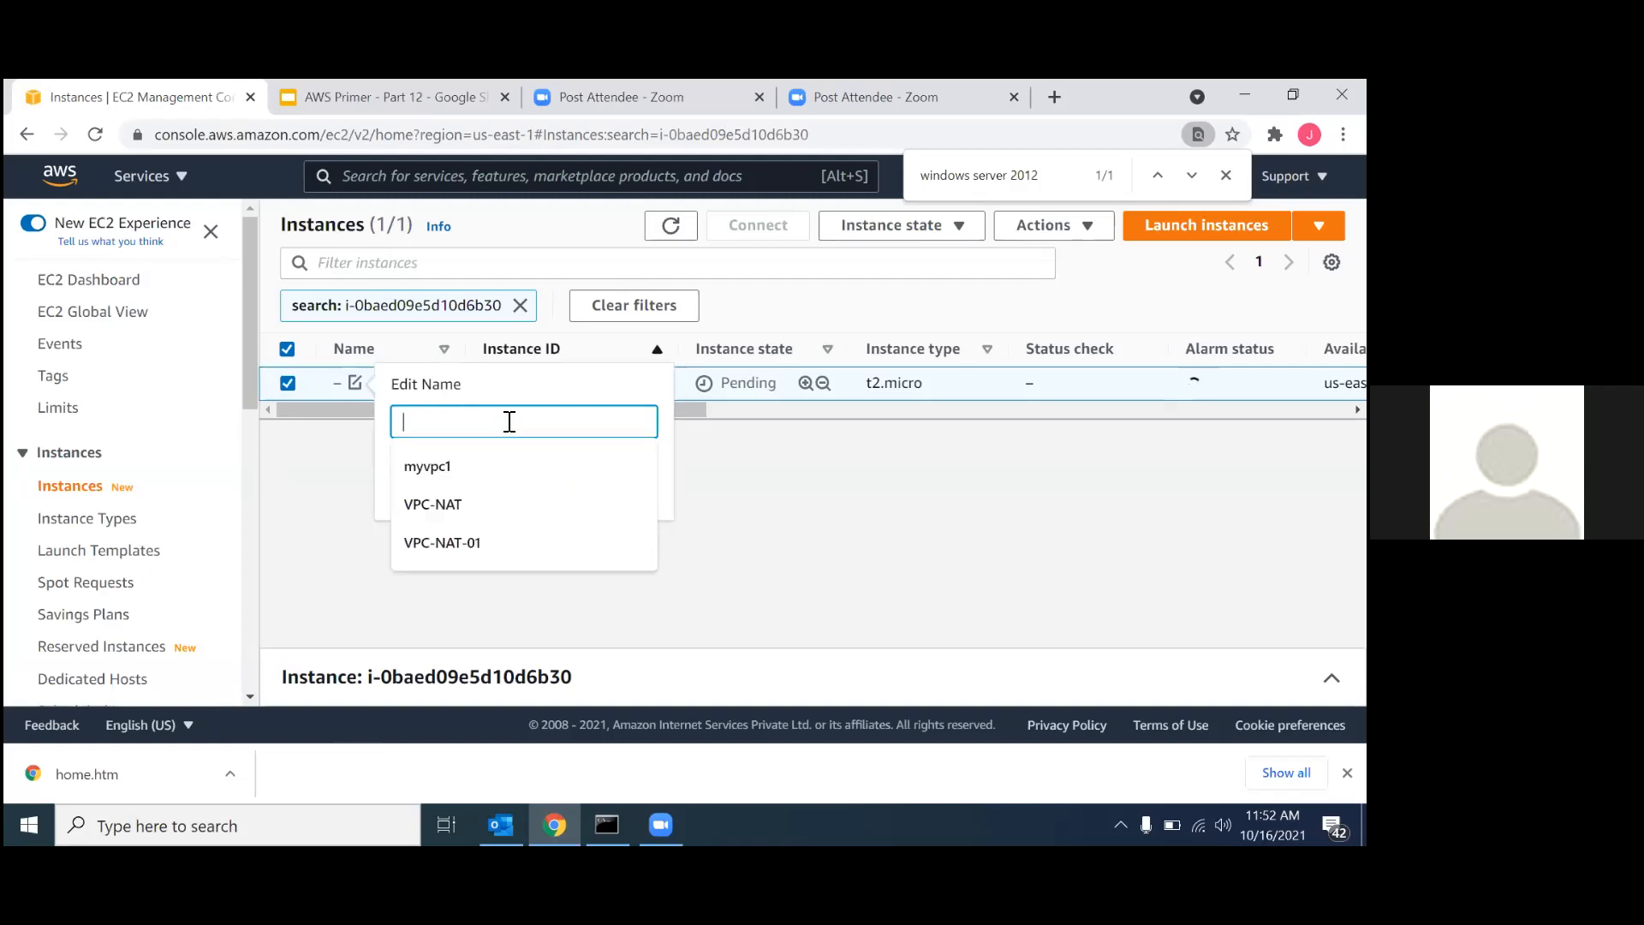
Name the new instance Public and save the name.
text(Publ)
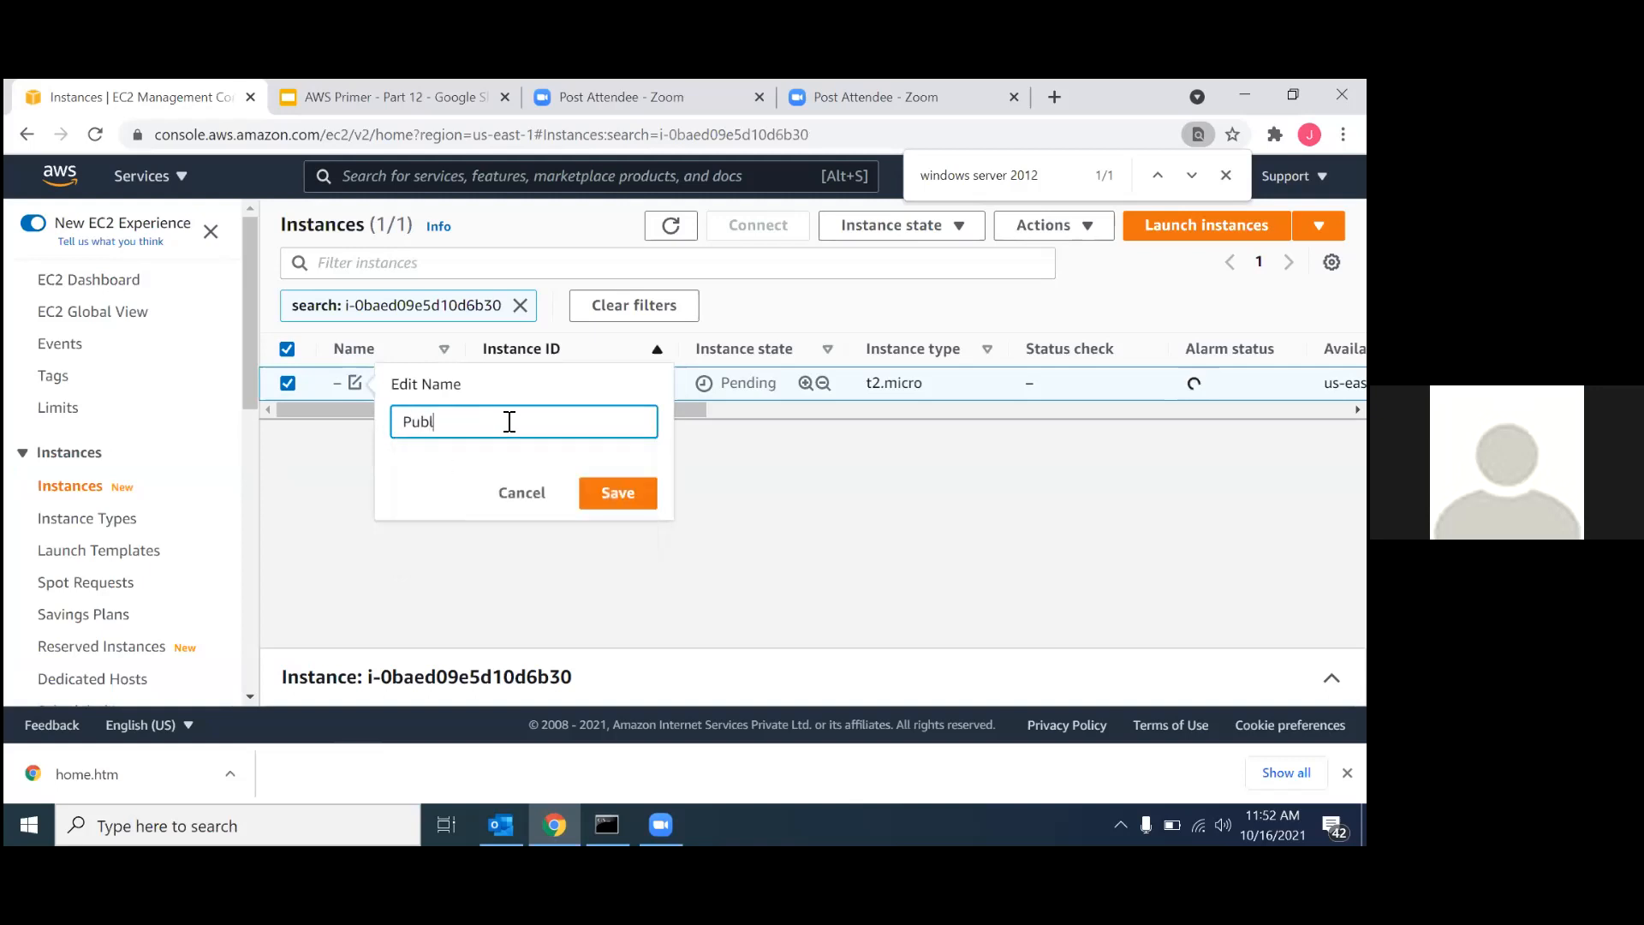
text(ic)
click(610, 492)
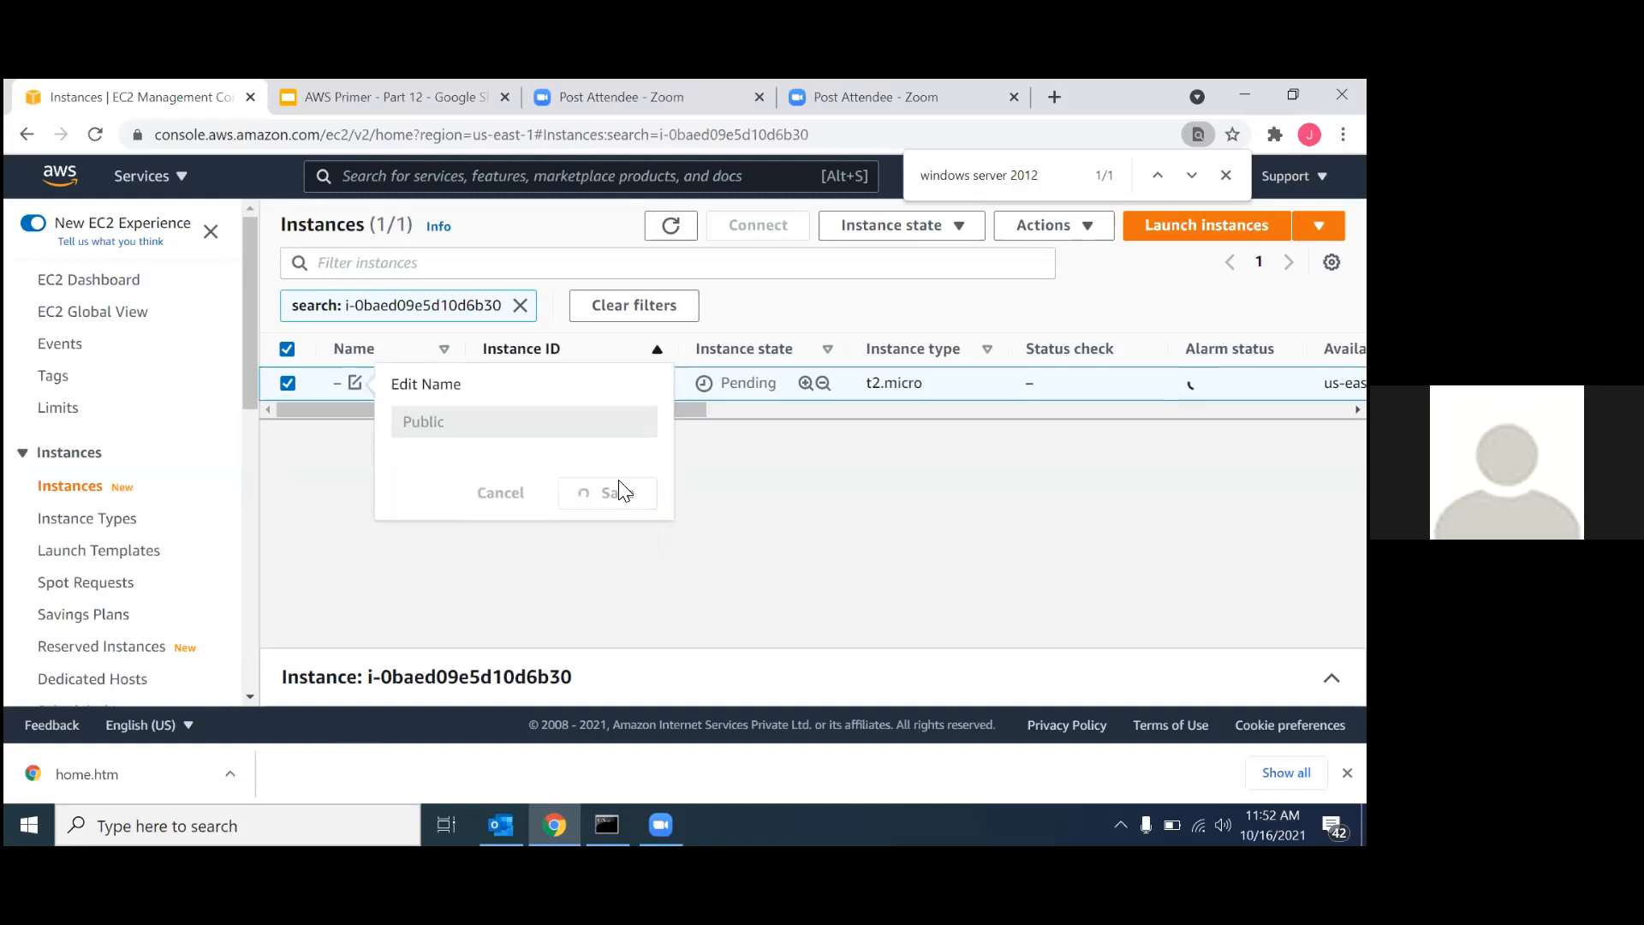
Remove the instance ID filter from the instances list and start launching another instance.
click(520, 305)
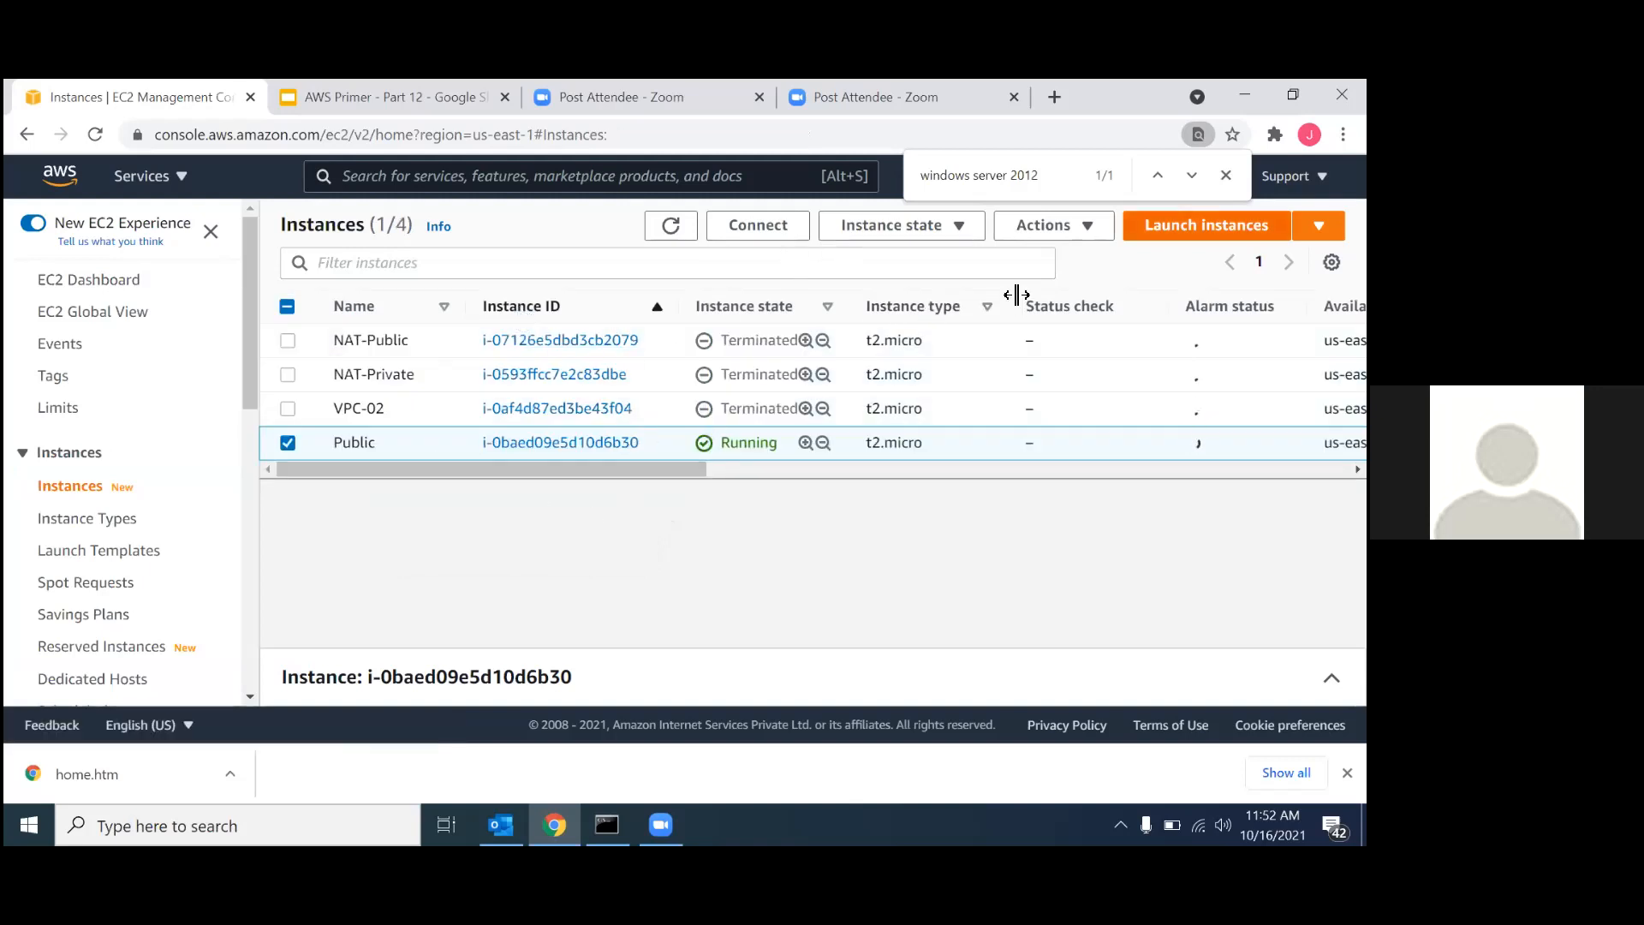
click(1206, 225)
scroll(559, 586, down, 1)
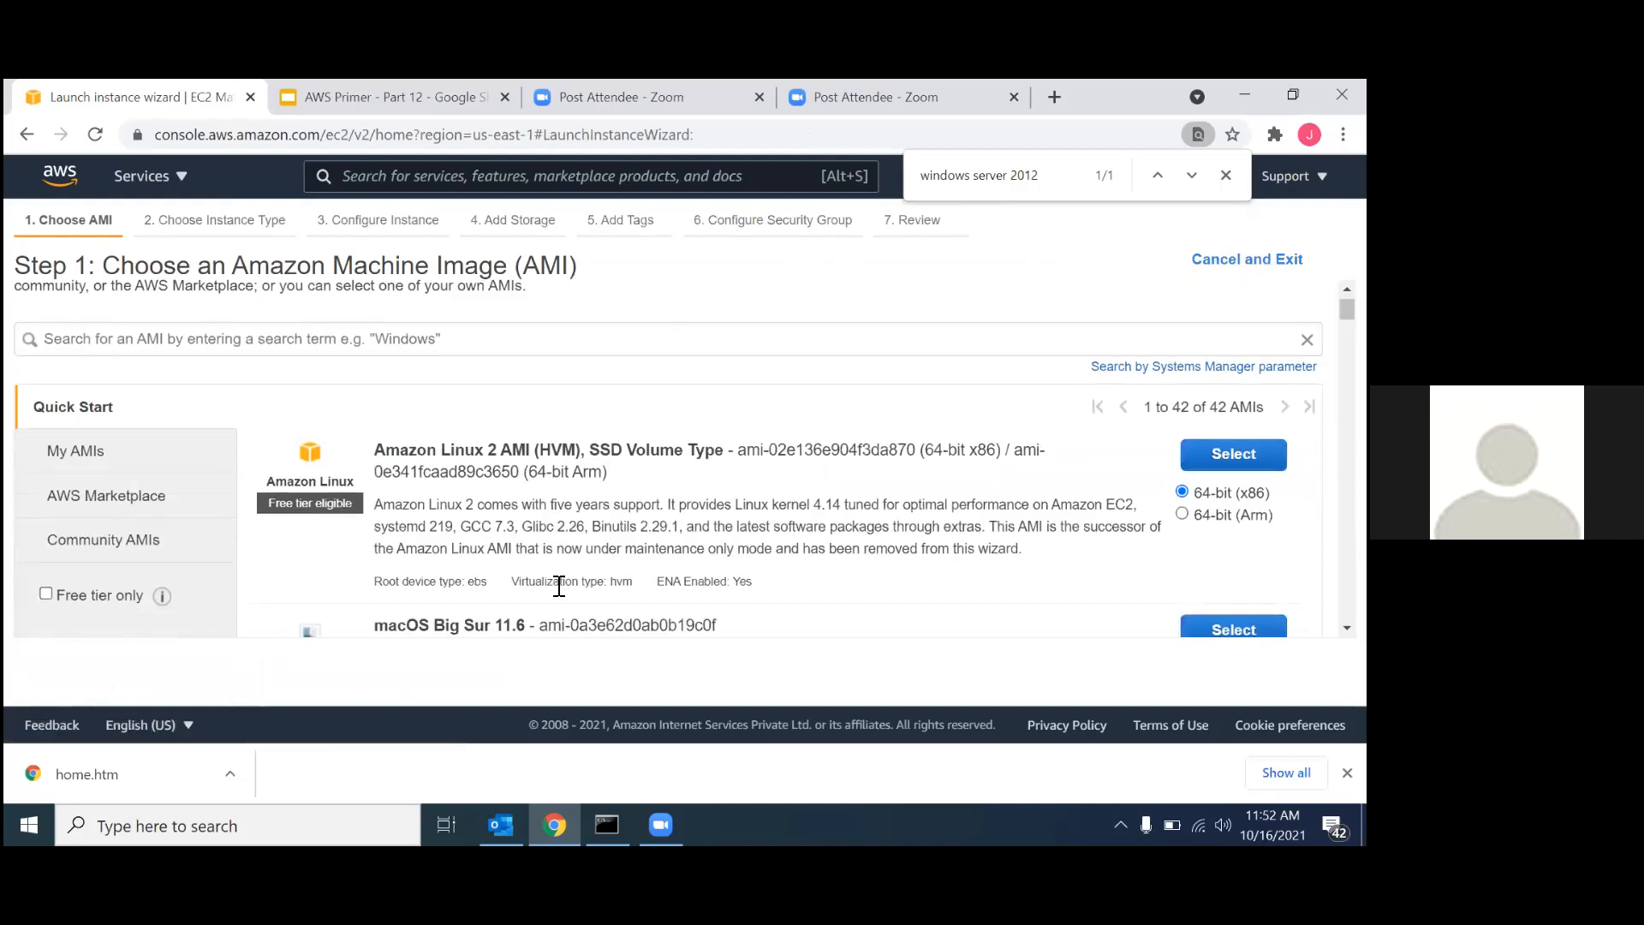
Limit the machine images to free tier only and select Microsoft Windows Server 2012 R2 Base for the second instance.
click(80, 589)
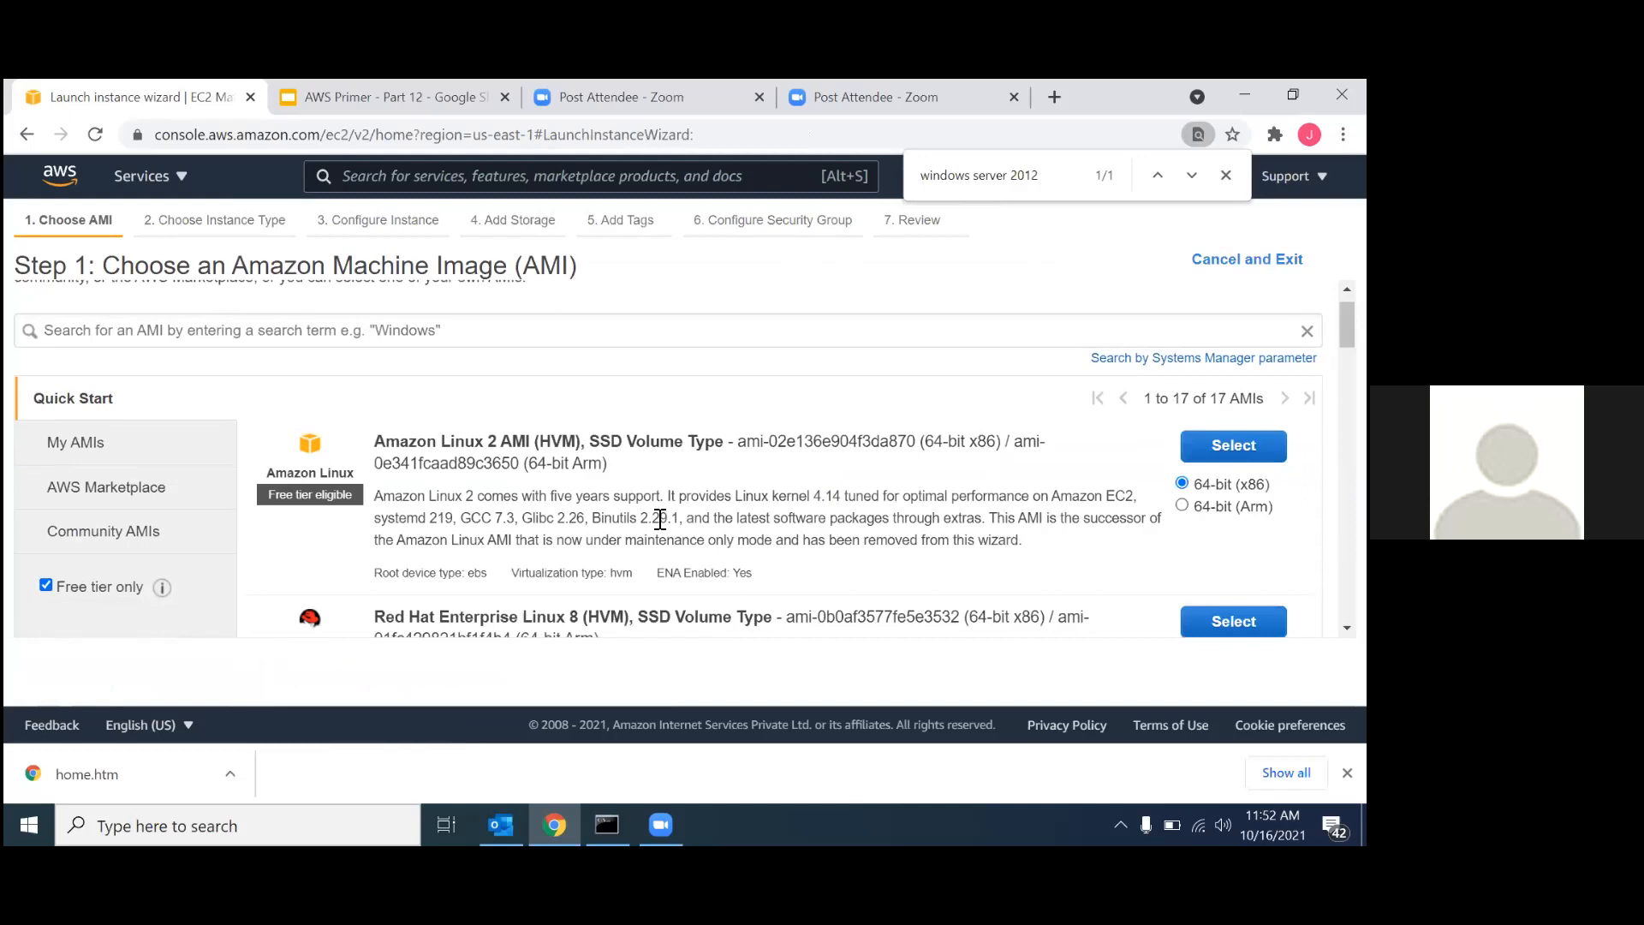
key(ctrl+f)
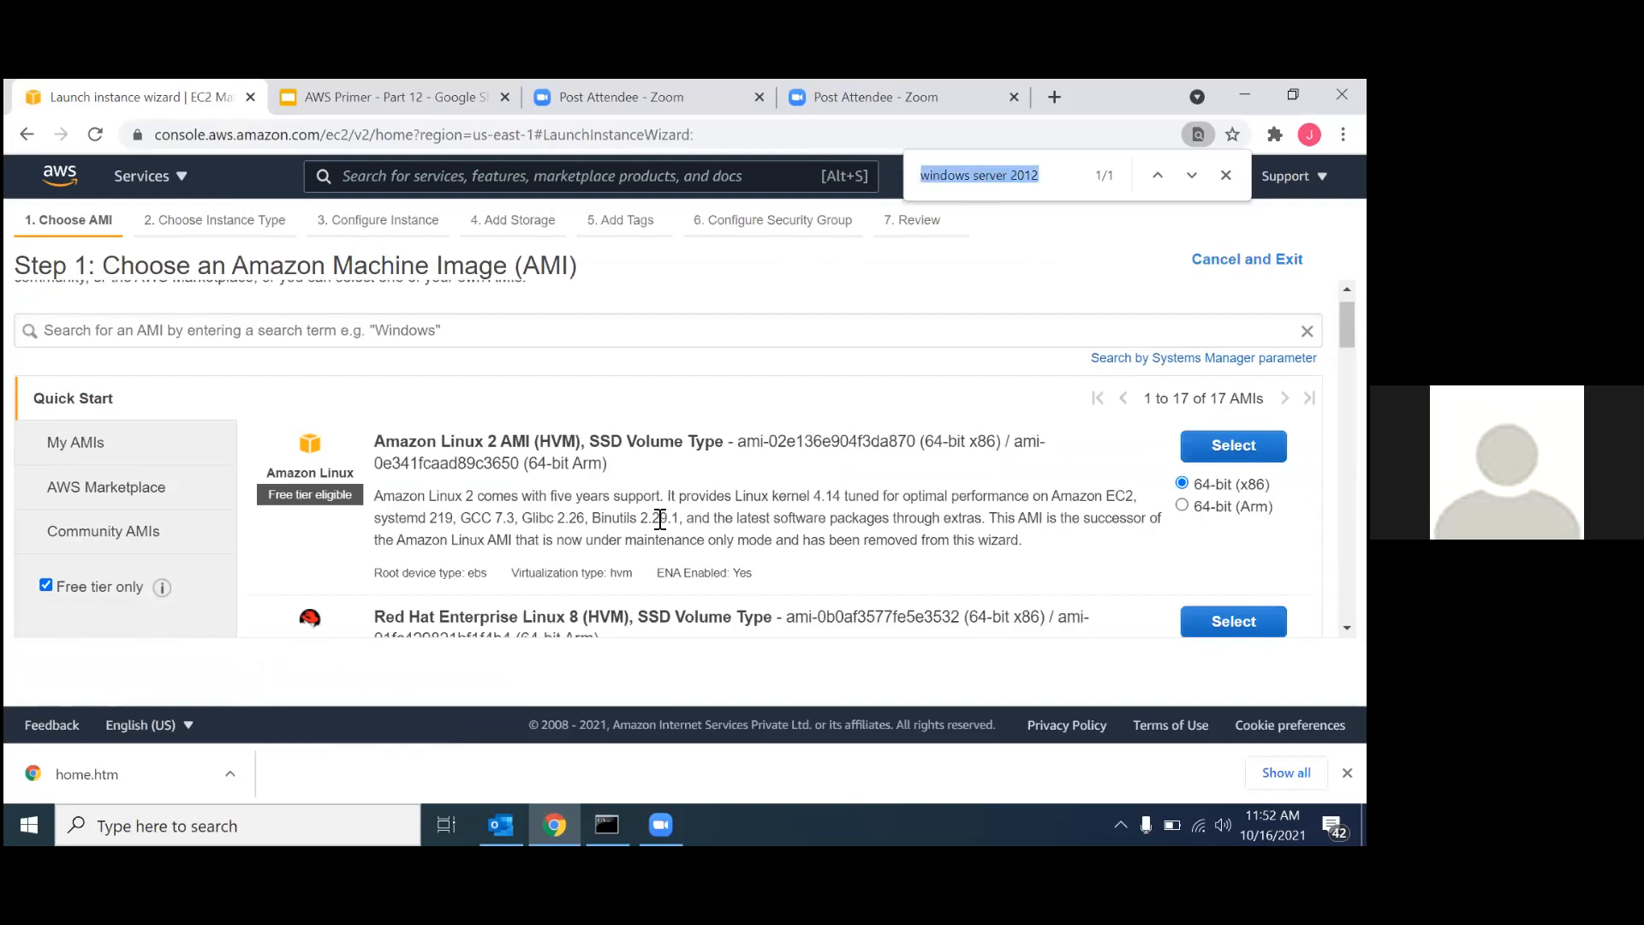
key(Return)
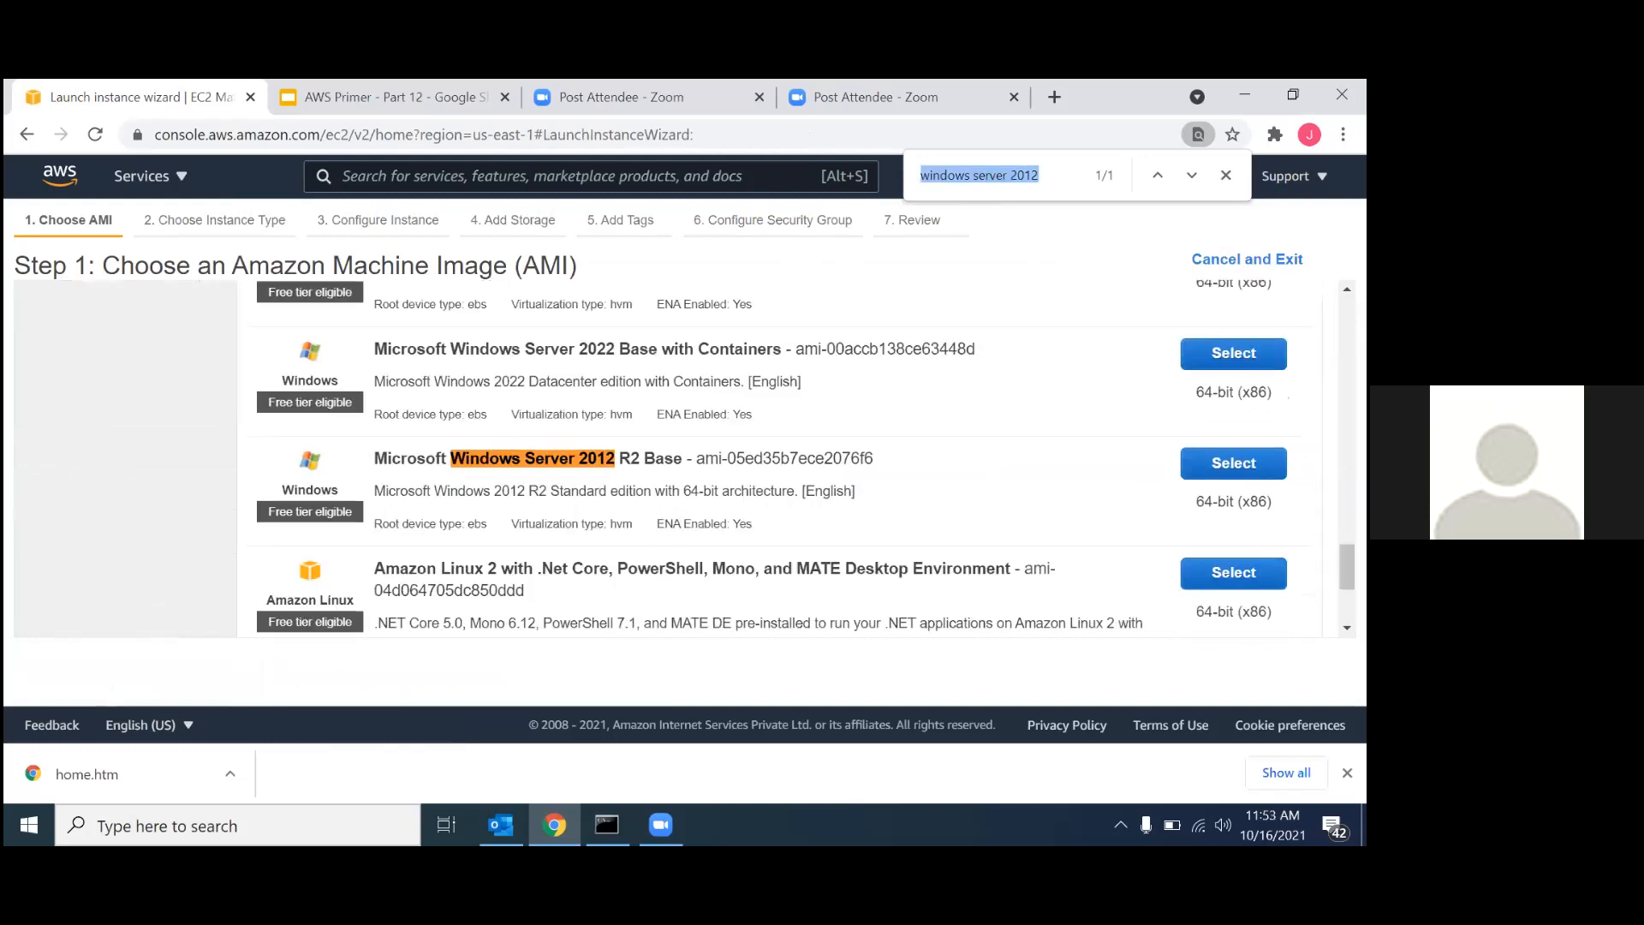
click(1232, 462)
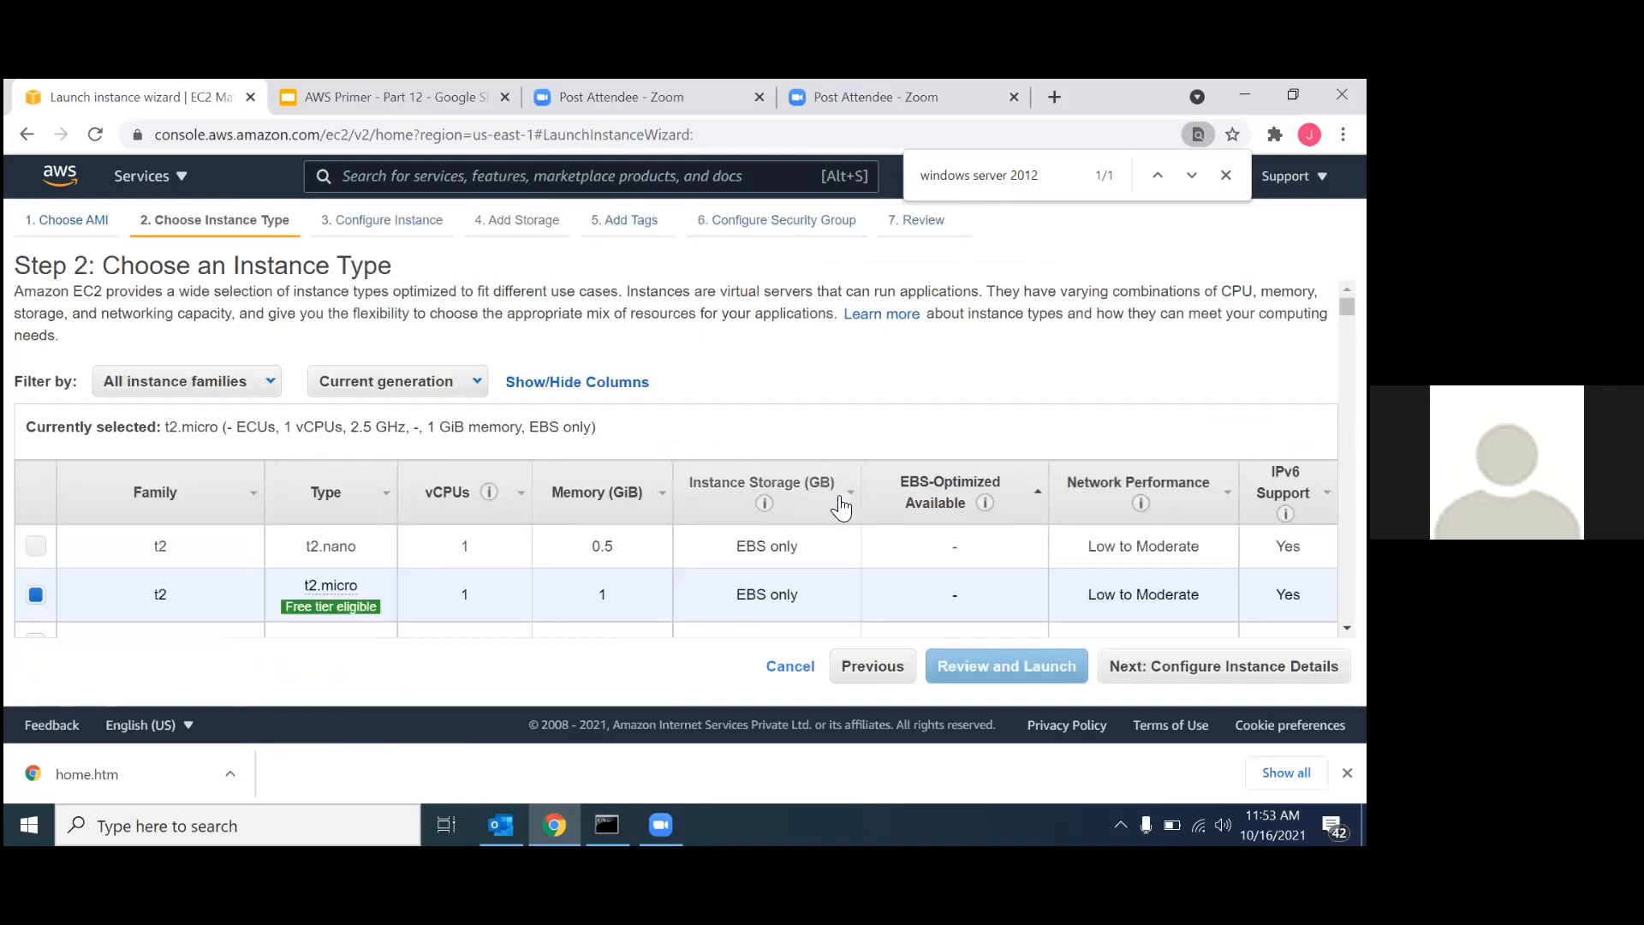
Keep the t2.micro type and place the second instance in network VPC-NAT-01 with subnet SN-01-Private.
scroll(841, 507, down, 2)
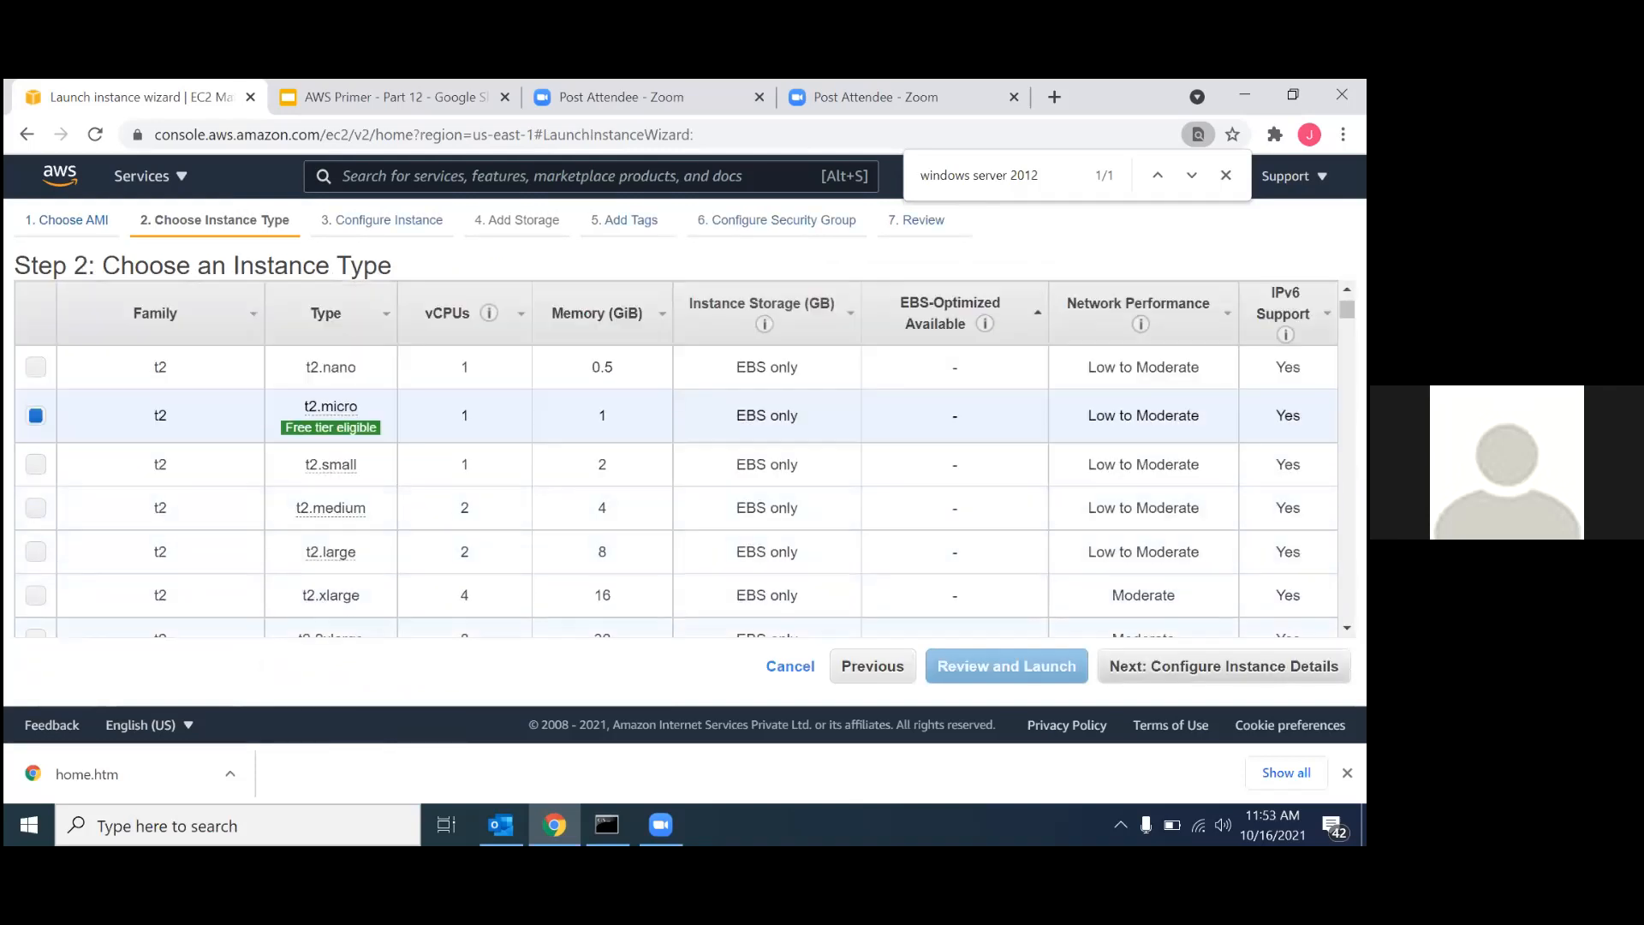
scroll(554, 529, down, 2)
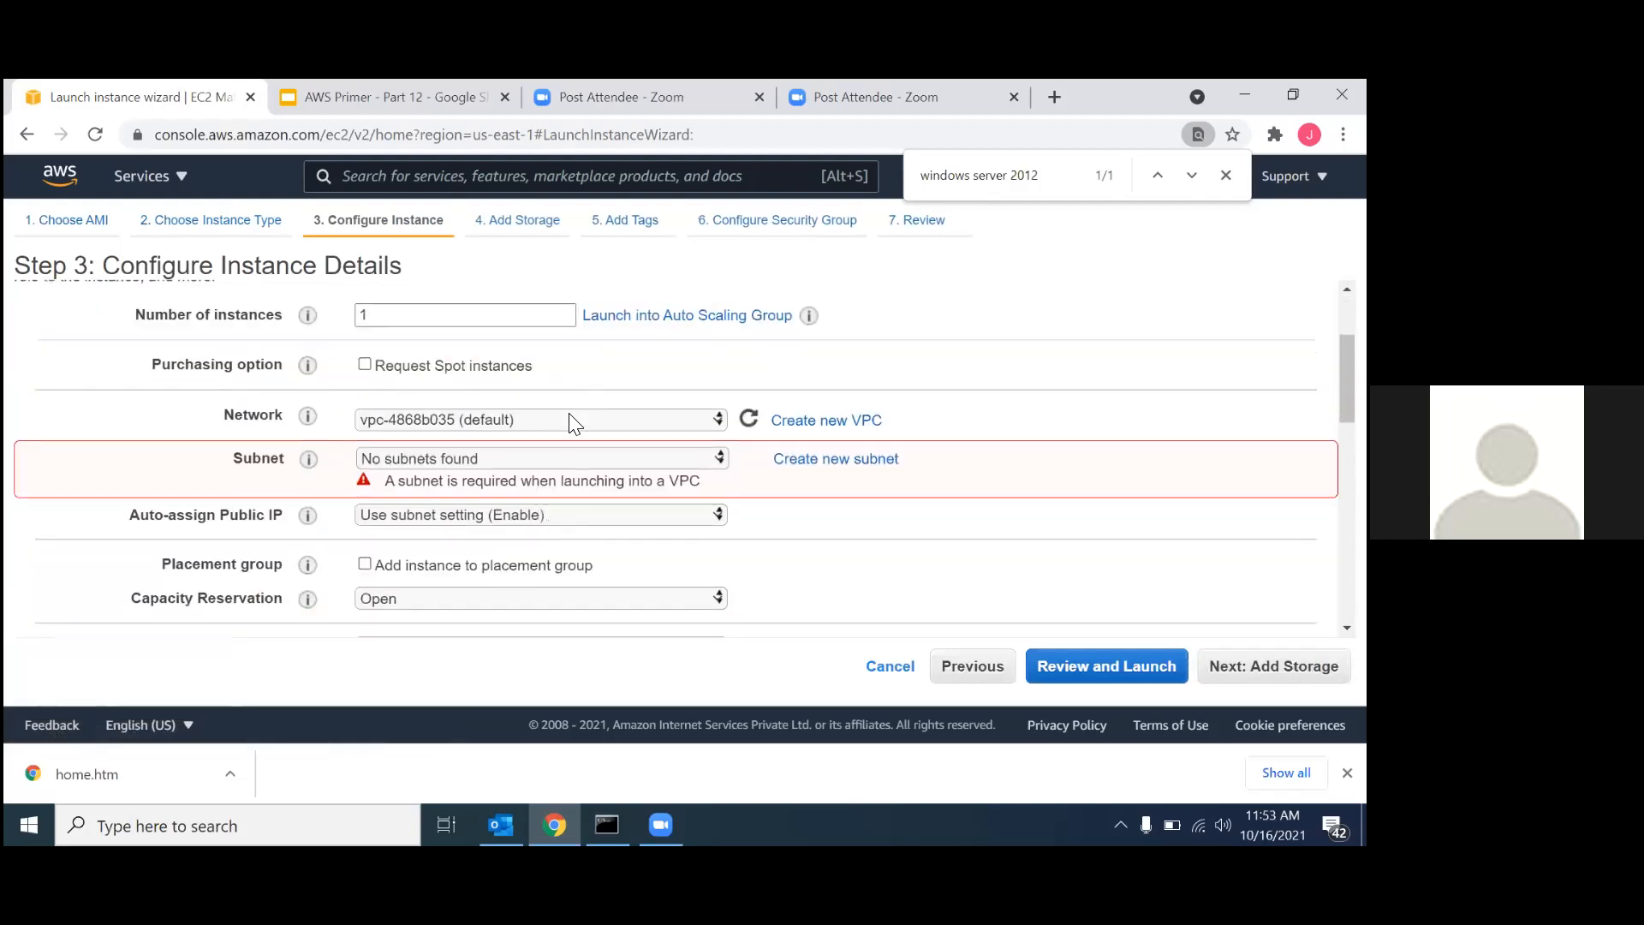
click(572, 423)
click(161, 381)
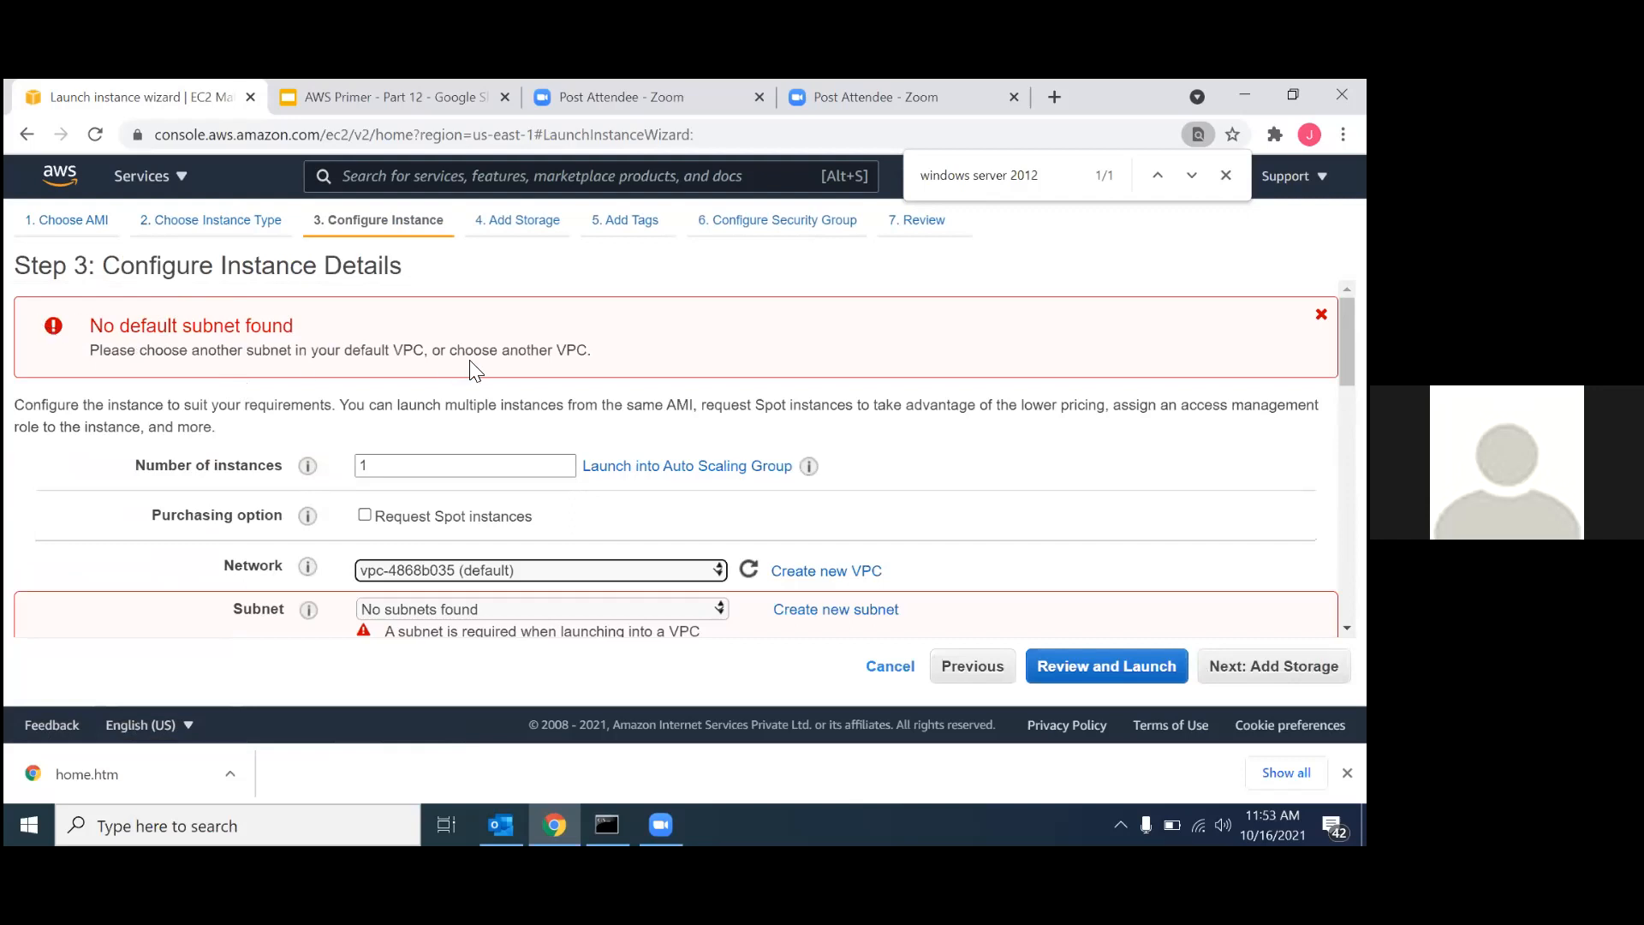
scroll(476, 370, down, 2)
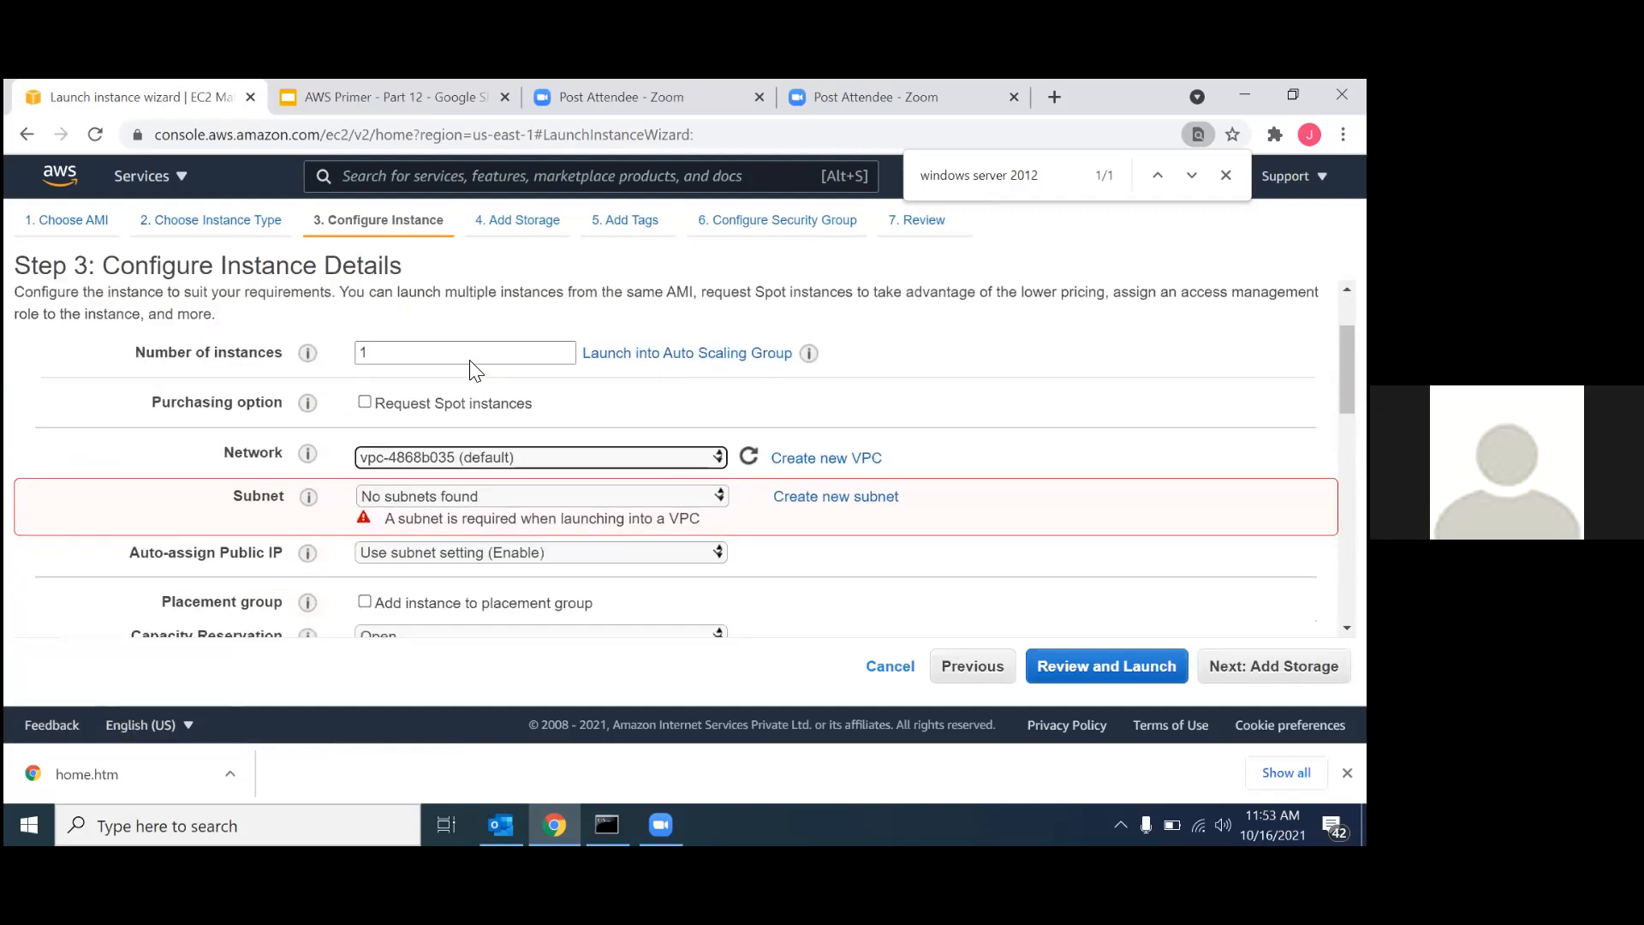
click(511, 454)
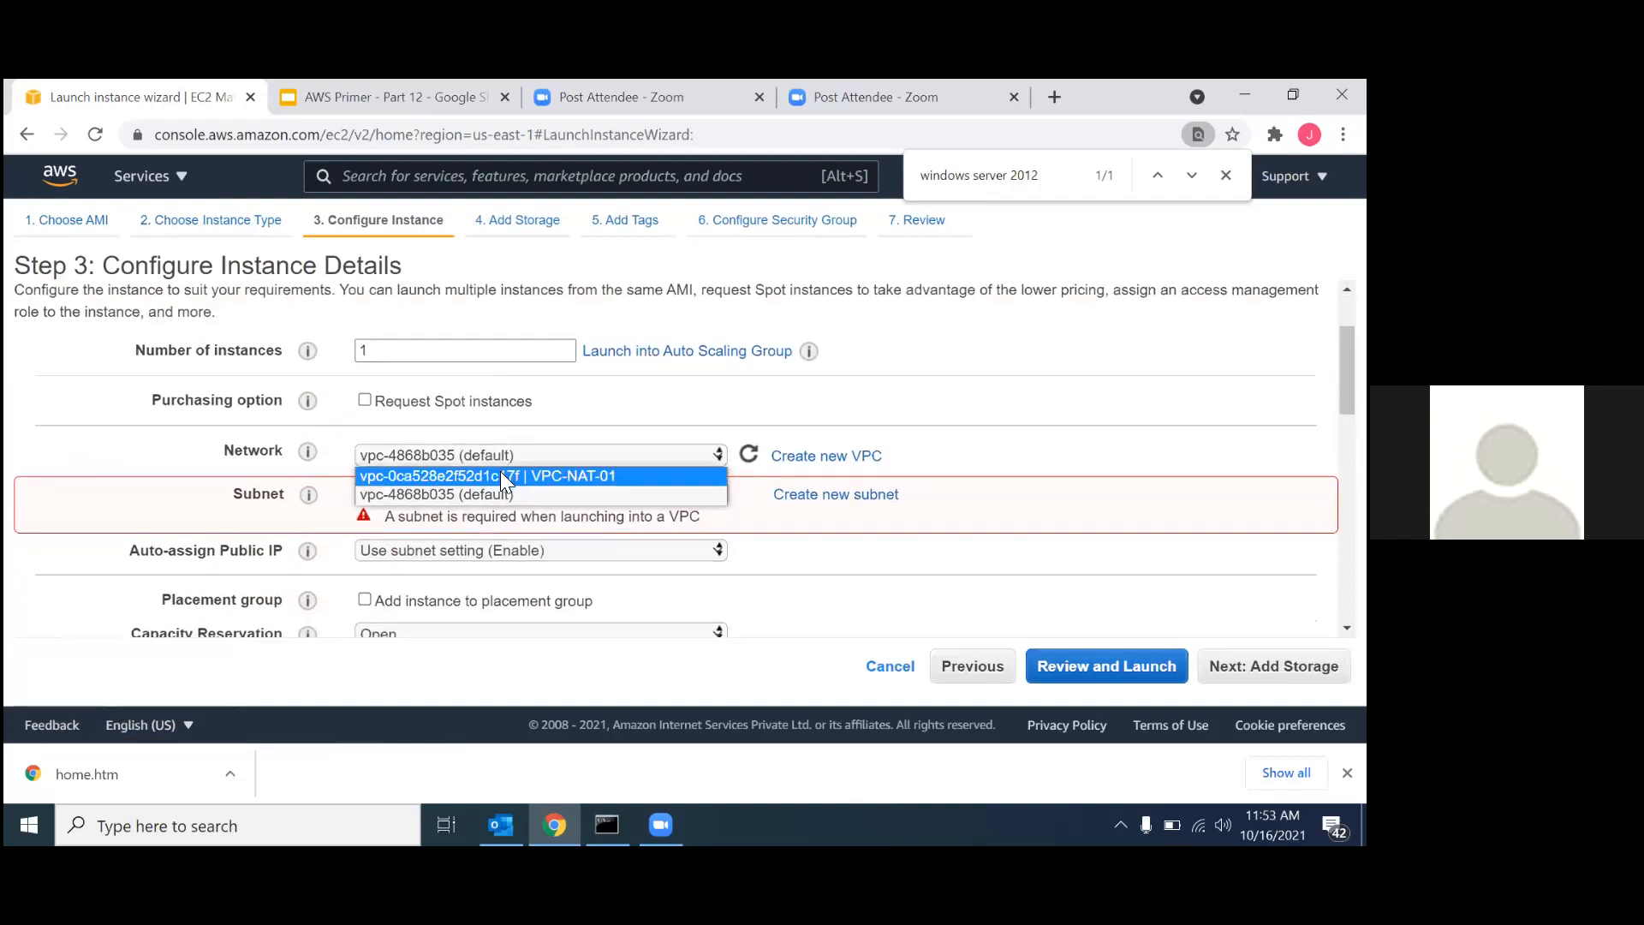
click(501, 475)
click(473, 494)
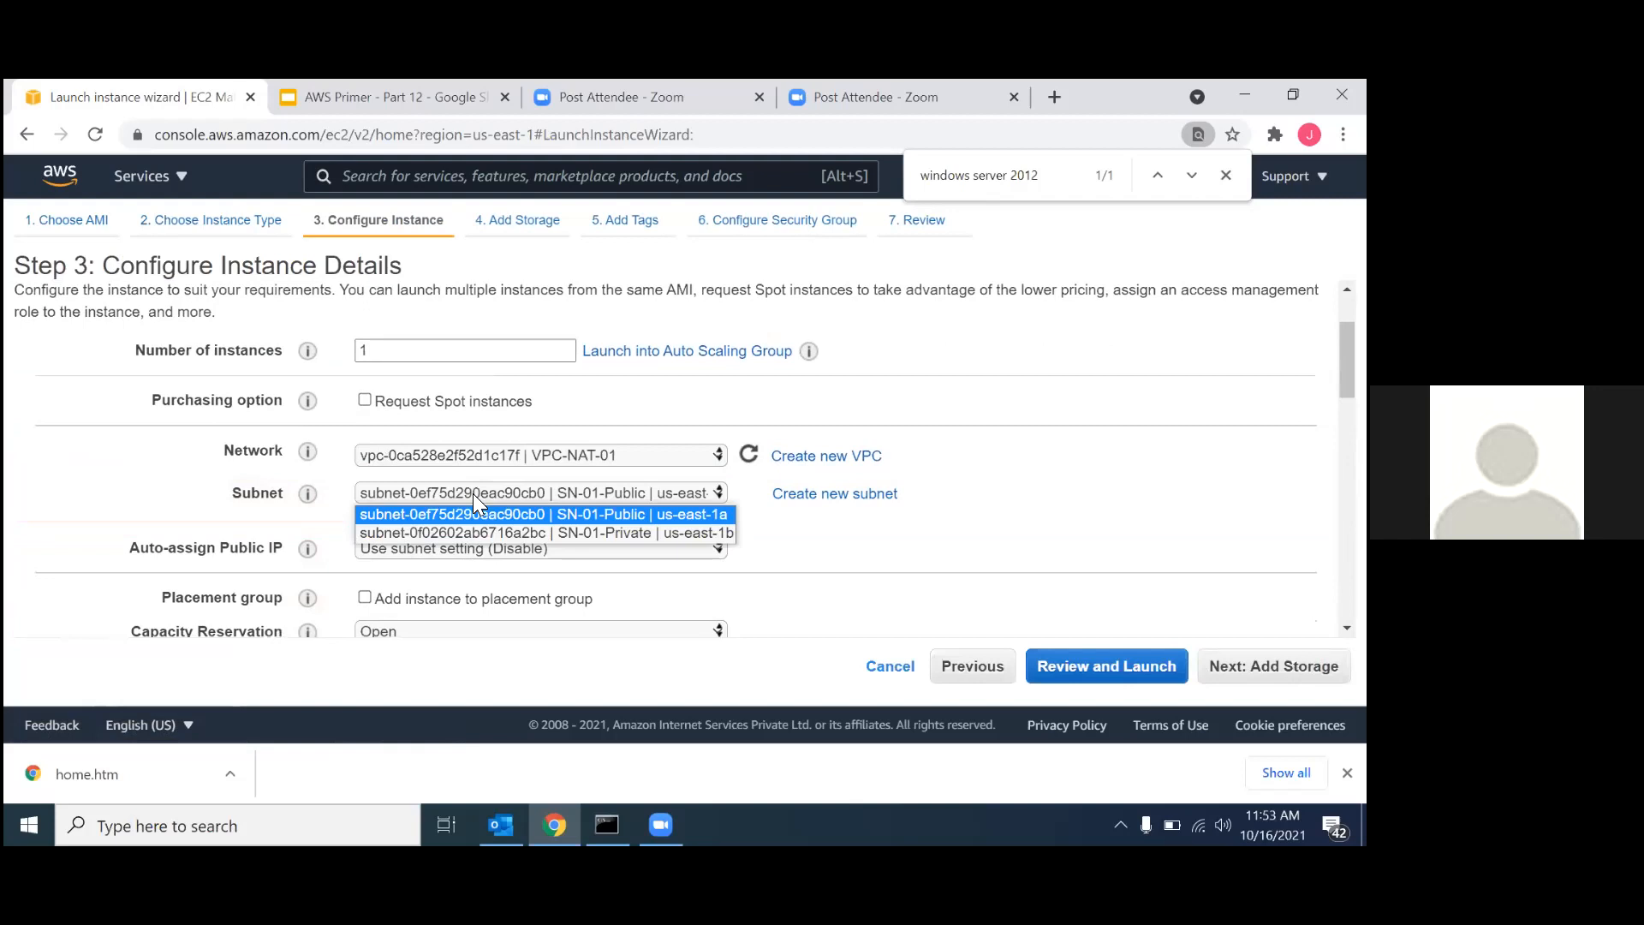
click(486, 529)
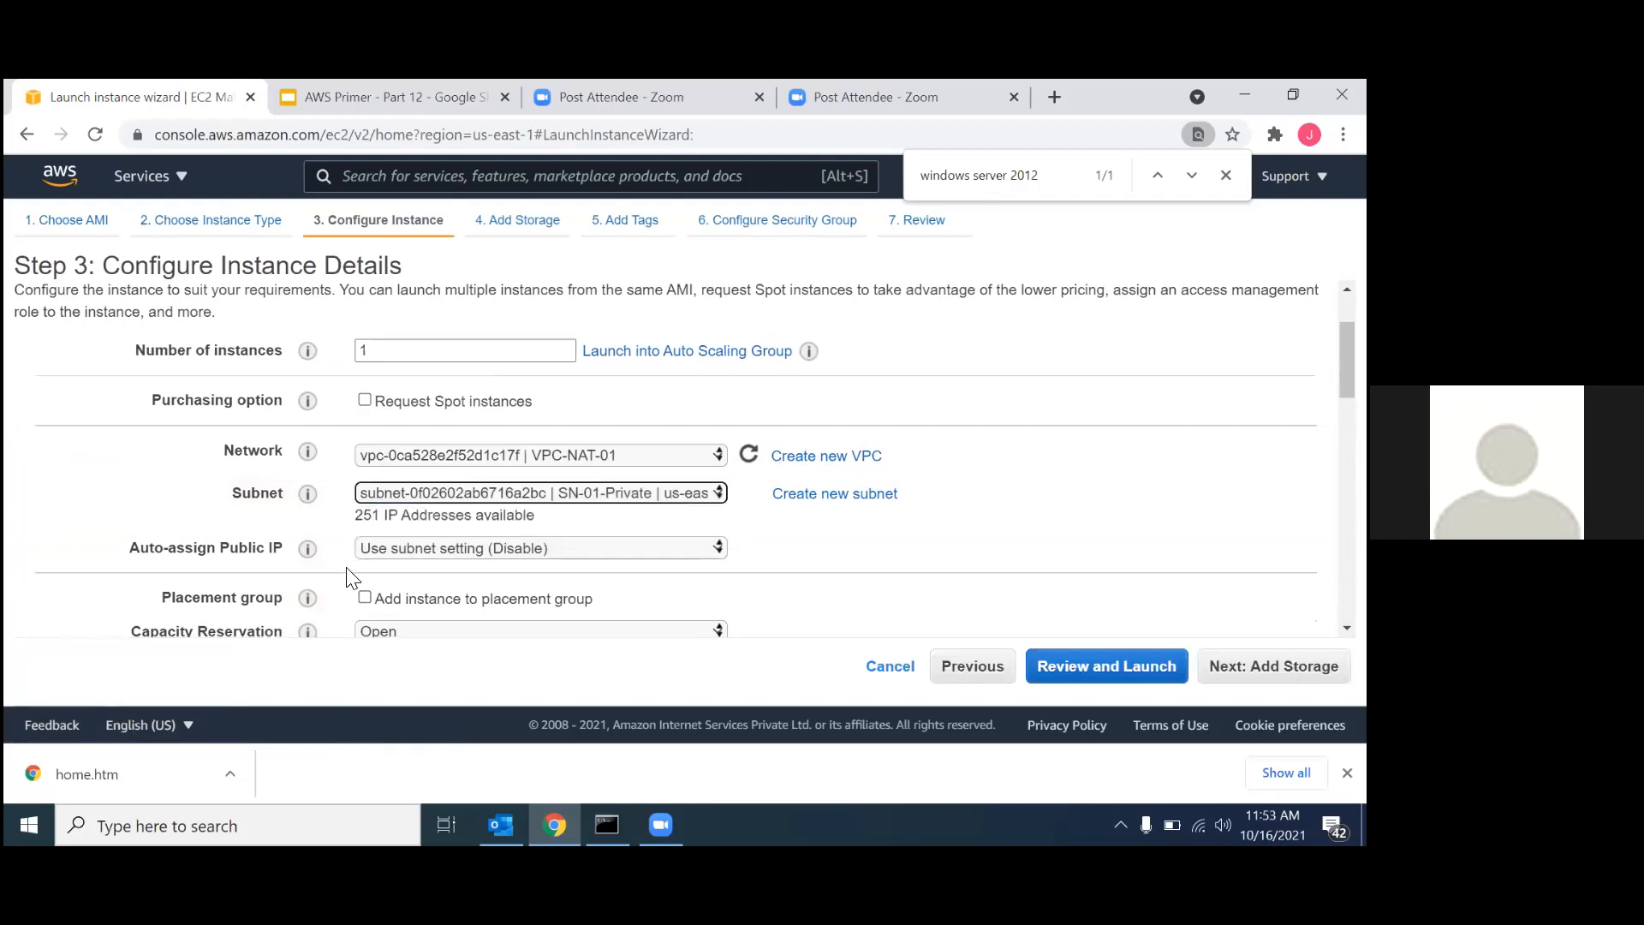
Accept the remaining instance details, the default 30 GiB root volume and no tags, and proceed to the security group configuration.
scroll(541, 584, down, 1)
scroll(538, 579, down, 20)
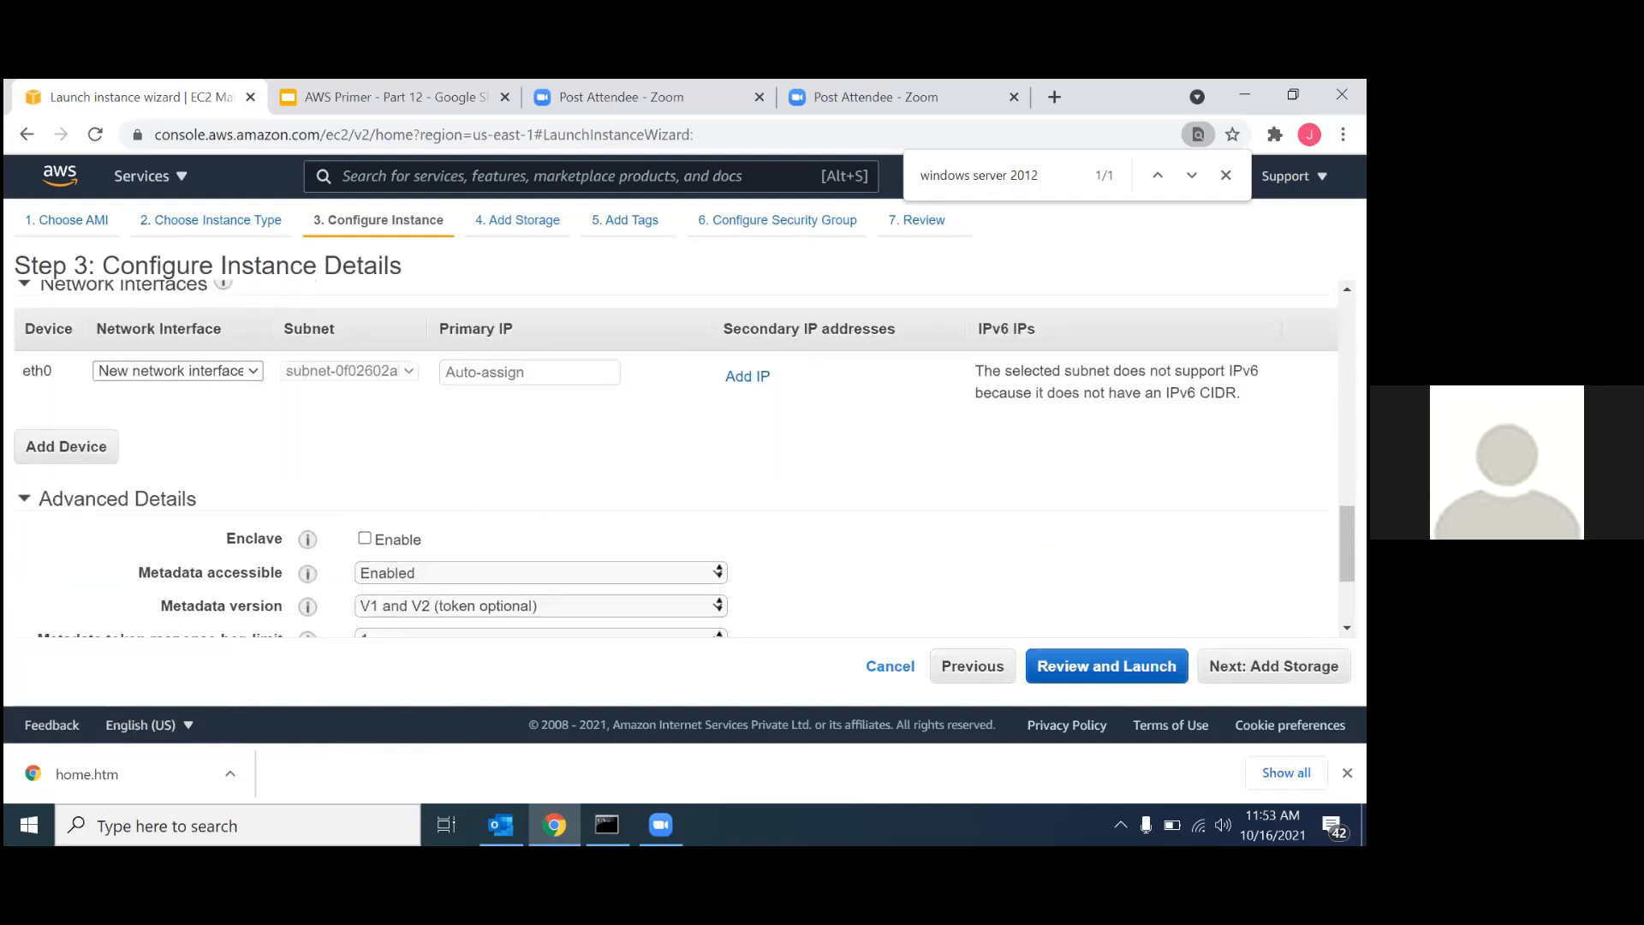
click(1273, 666)
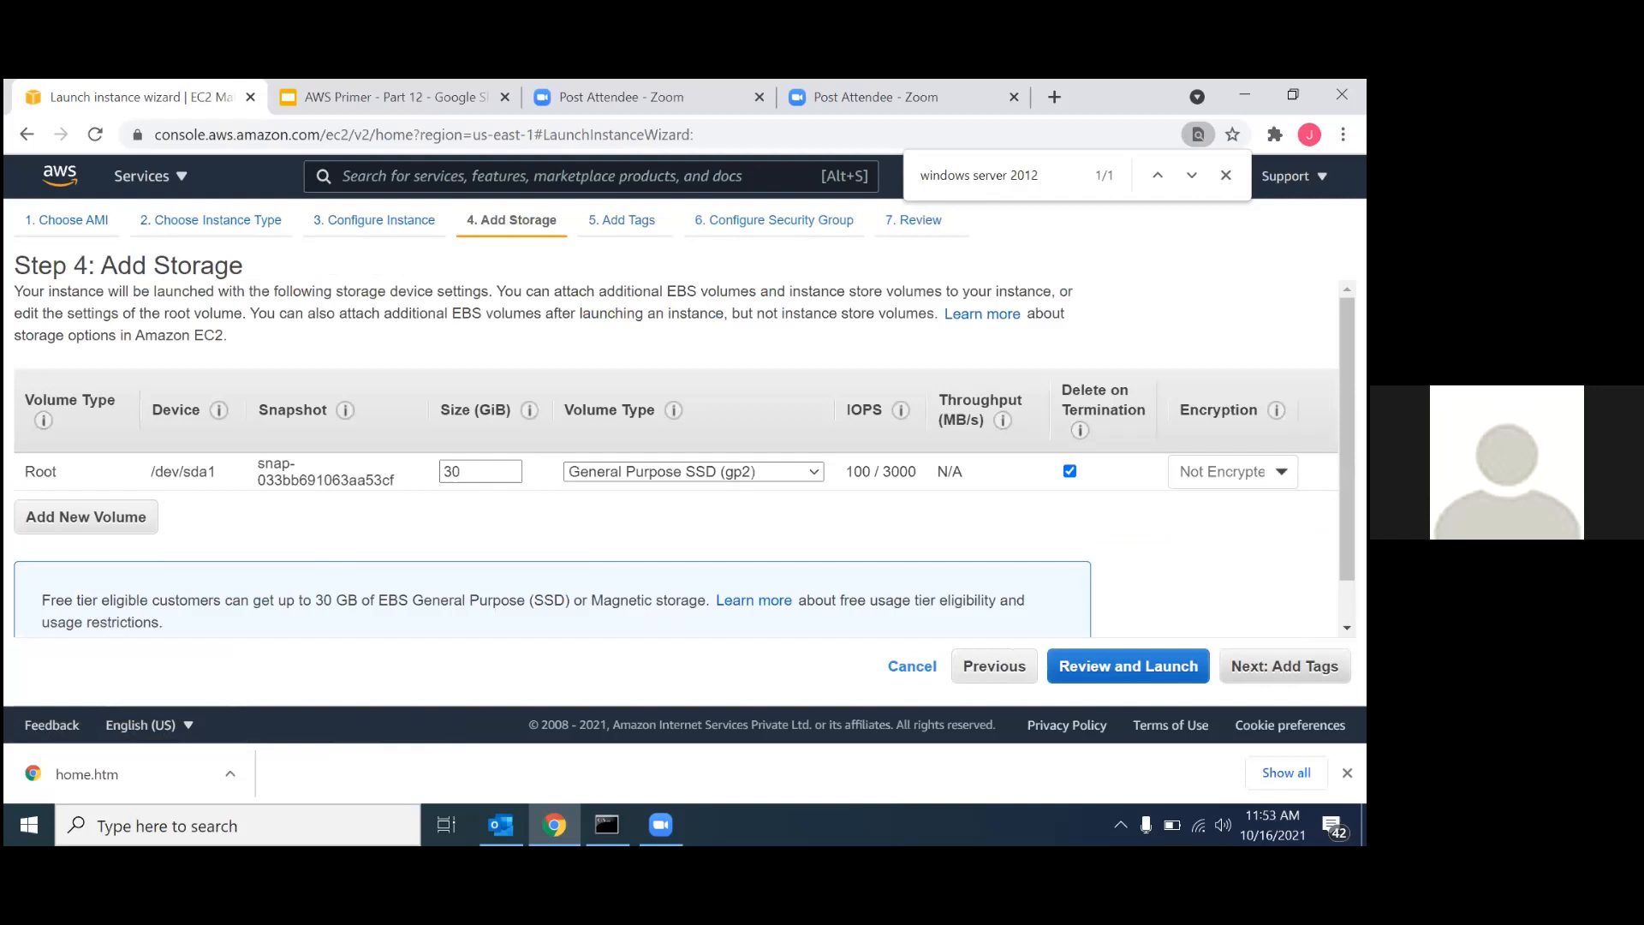
click(1283, 665)
click(1273, 665)
Name the new security group Private-SG and use the same text as its description.
click(438, 433)
triple_click(437, 432)
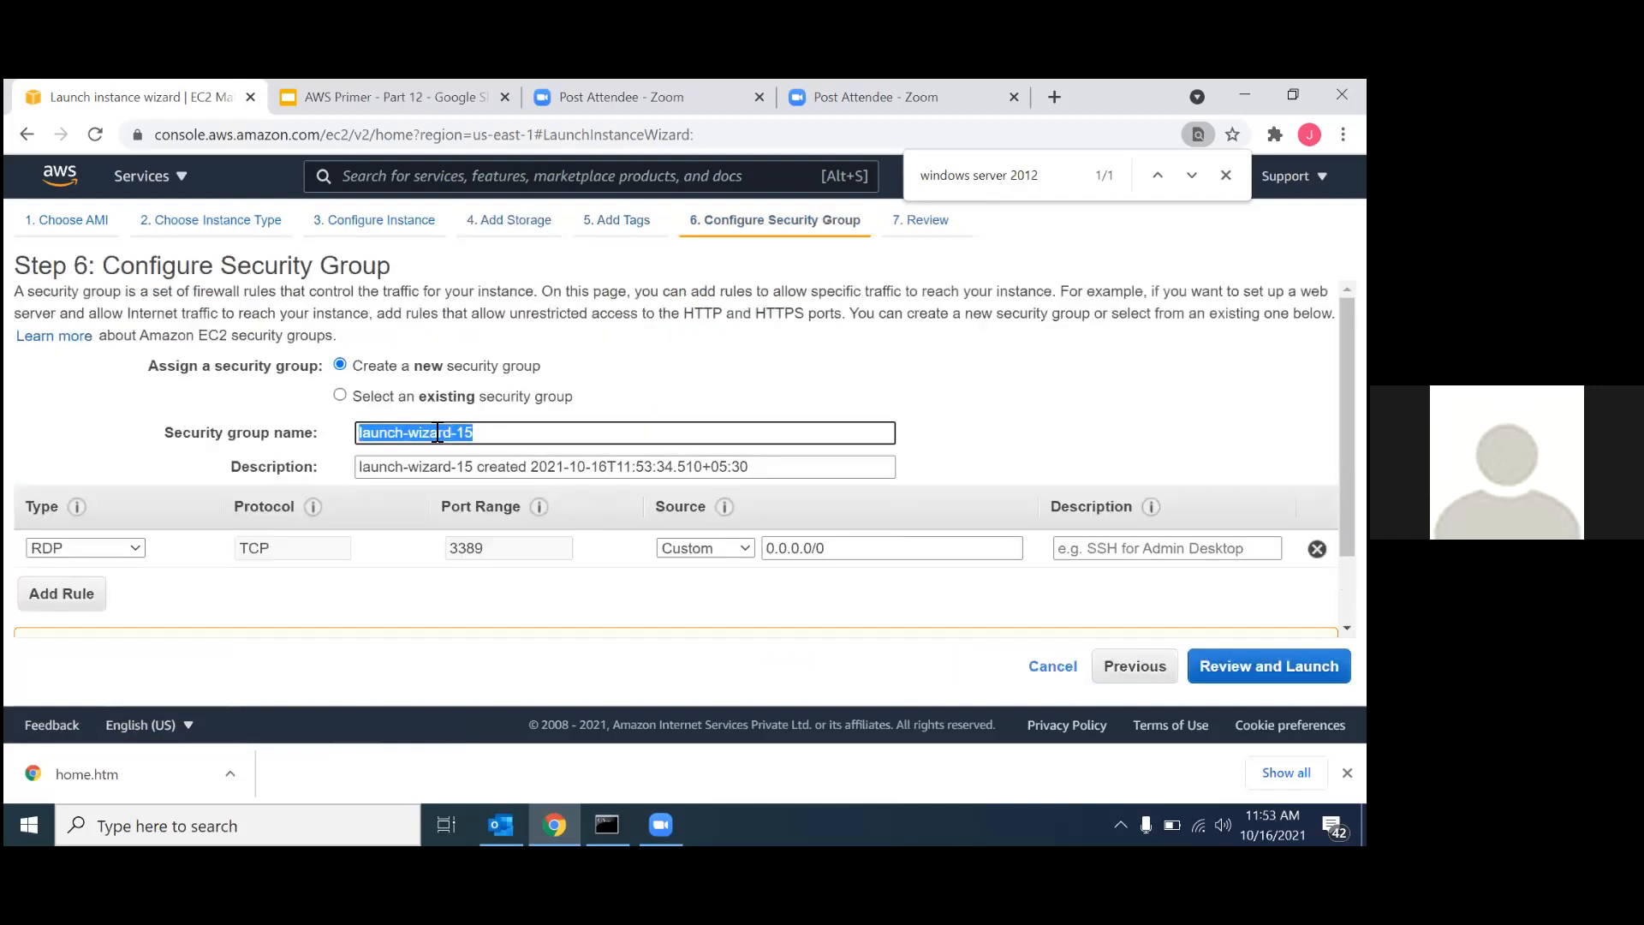
text(Private-SG)
double_click(438, 433)
triple_click(357, 432)
key(ctrl+c)
triple_click(450, 470)
key(ctrl+v)
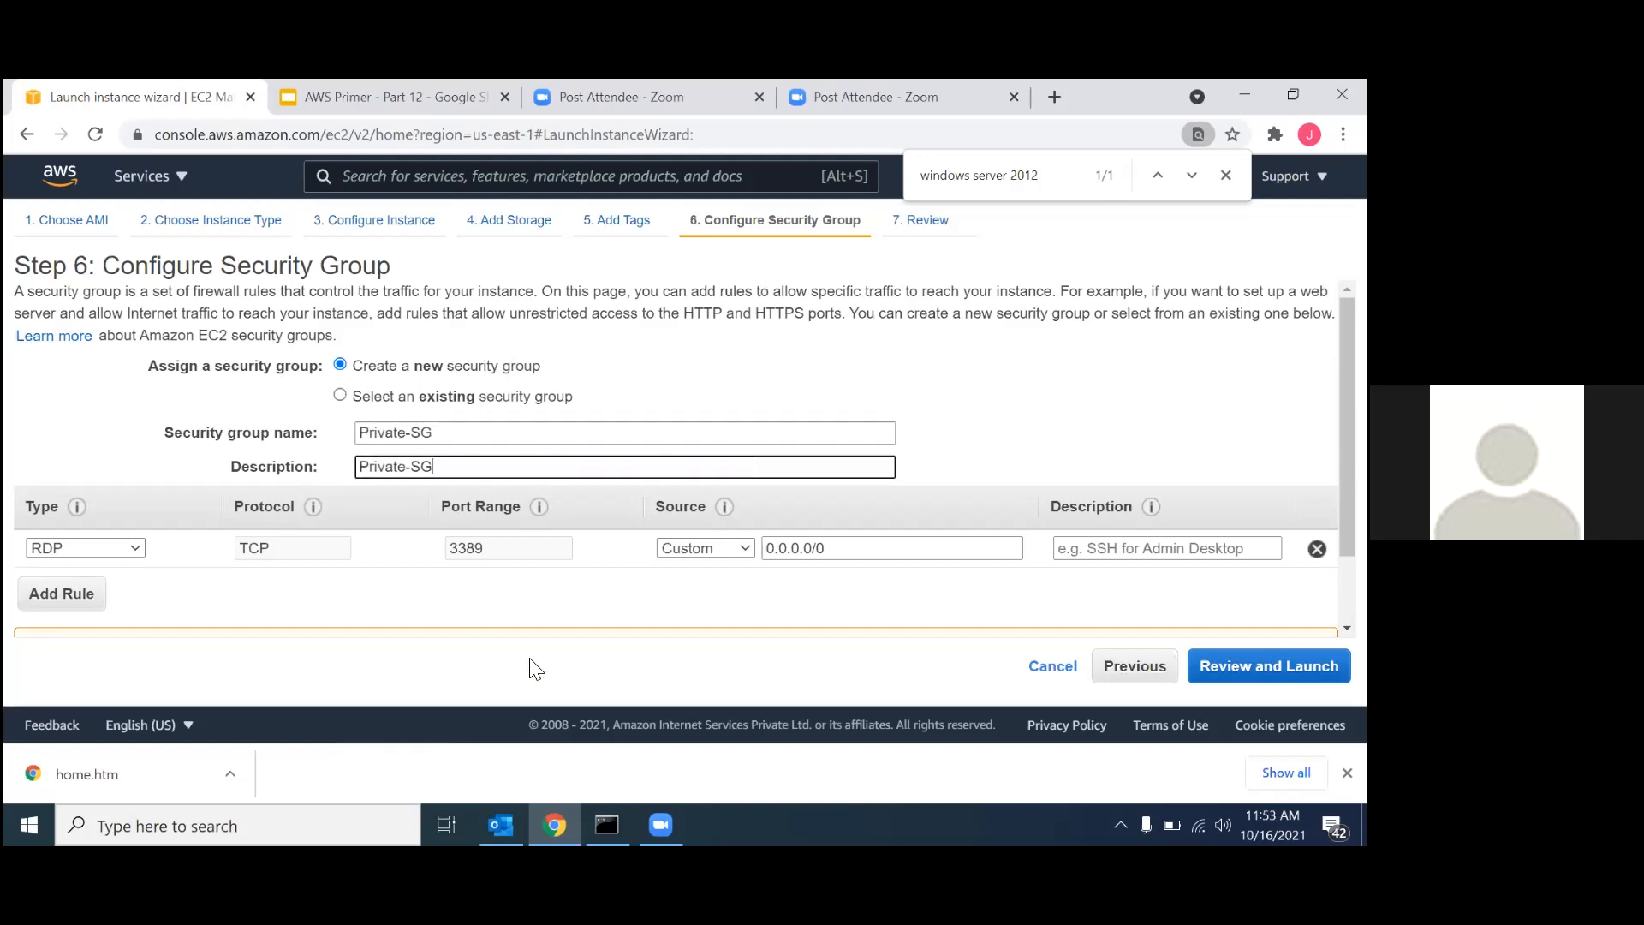
Set the source of the security group's RDP rule to Anywhere.
right_click(583, 647)
click(505, 635)
drag(499, 625, 720, 559)
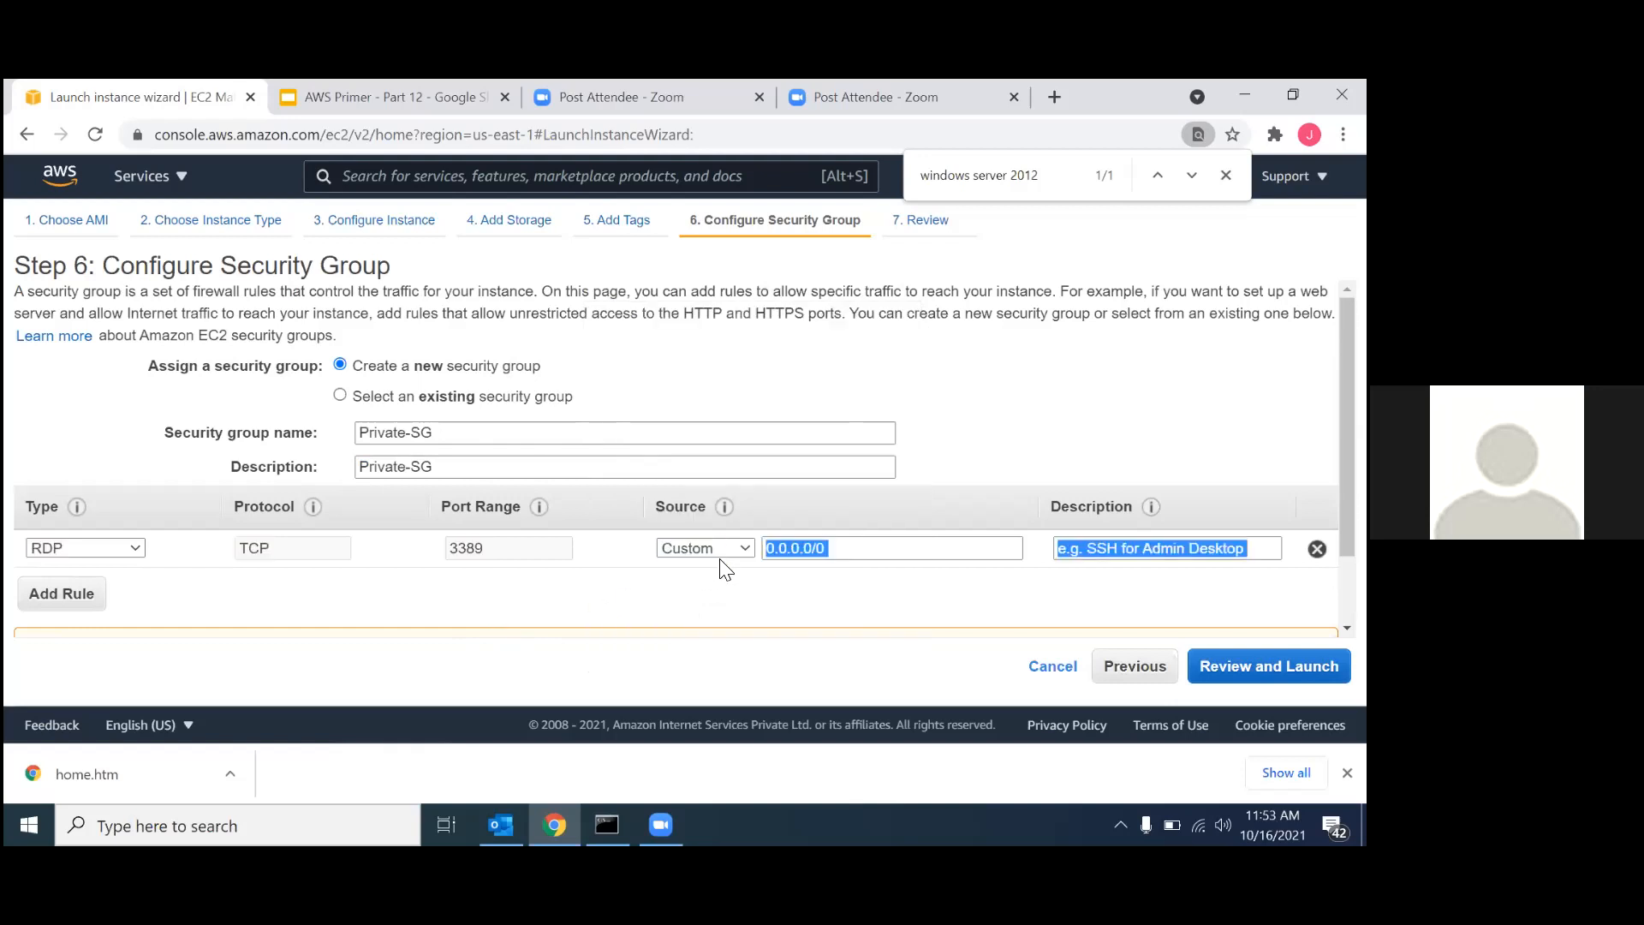
click(719, 548)
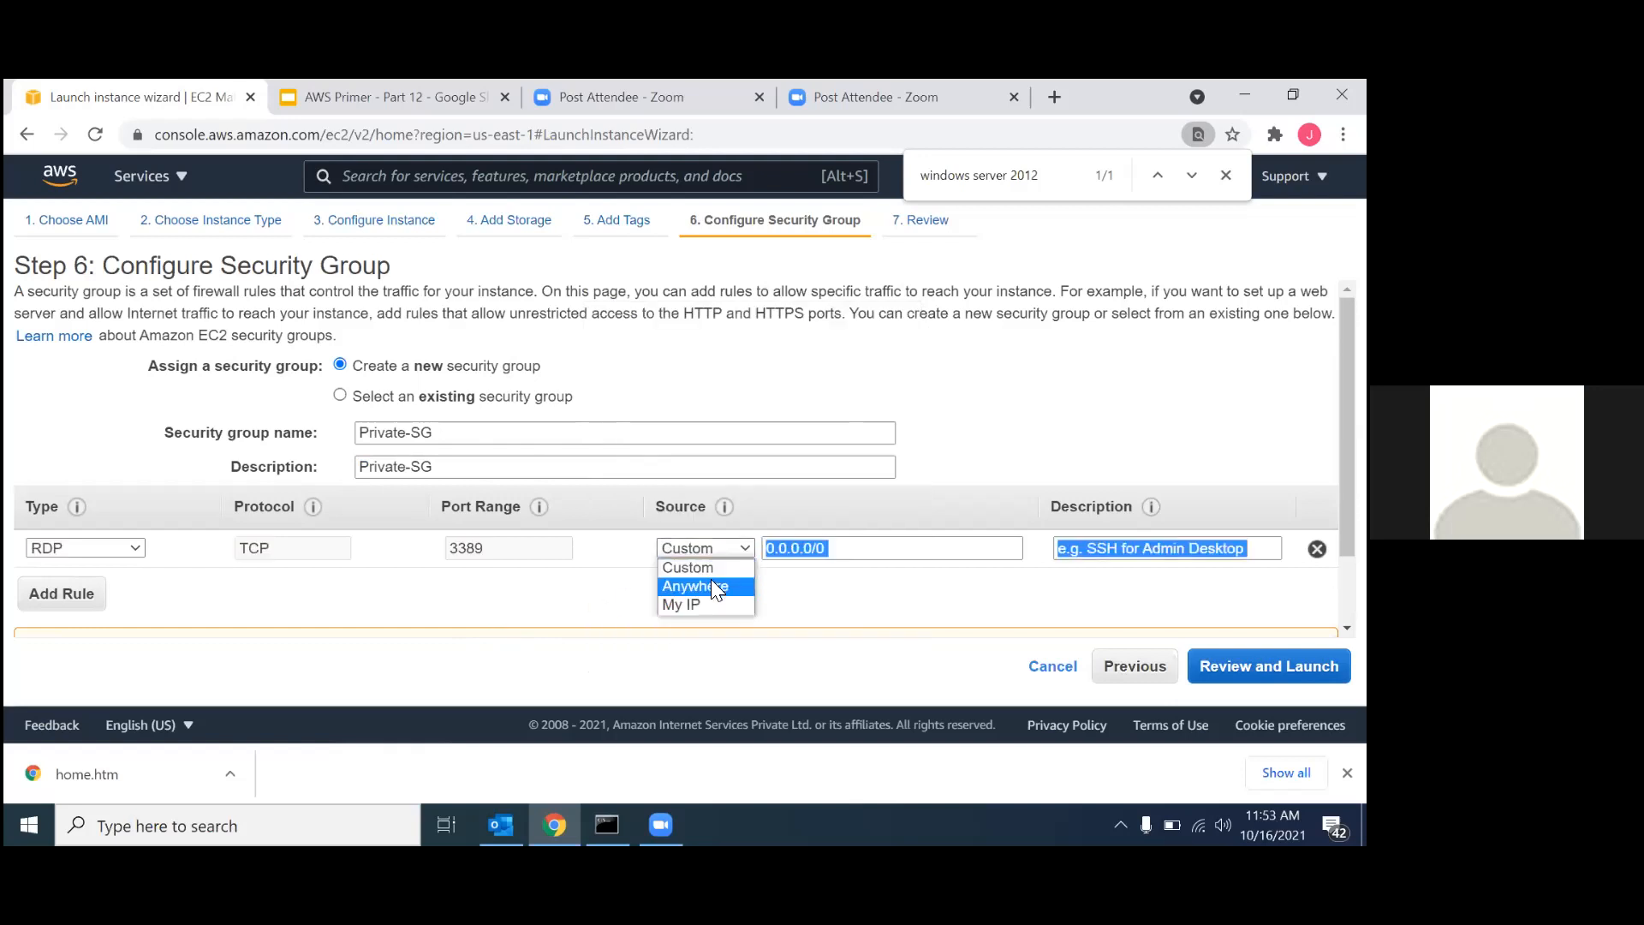
click(712, 586)
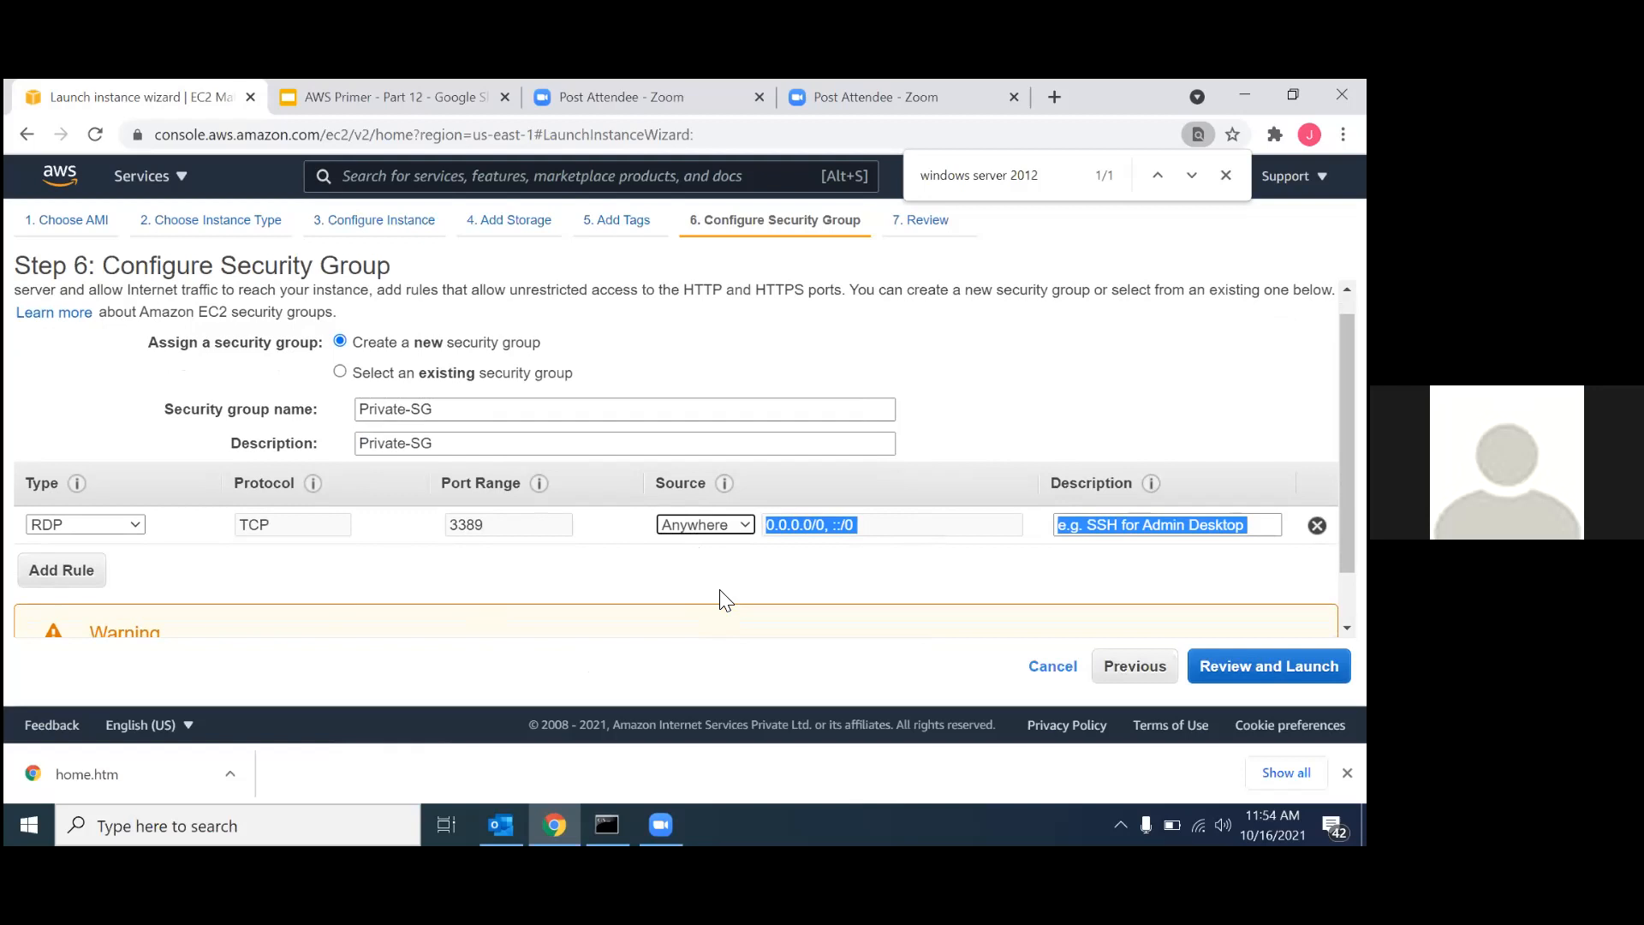
Examine the NAT gateway architecture diagram in the AWS Primer - Part 12 slides and return to the security group settings.
click(435, 93)
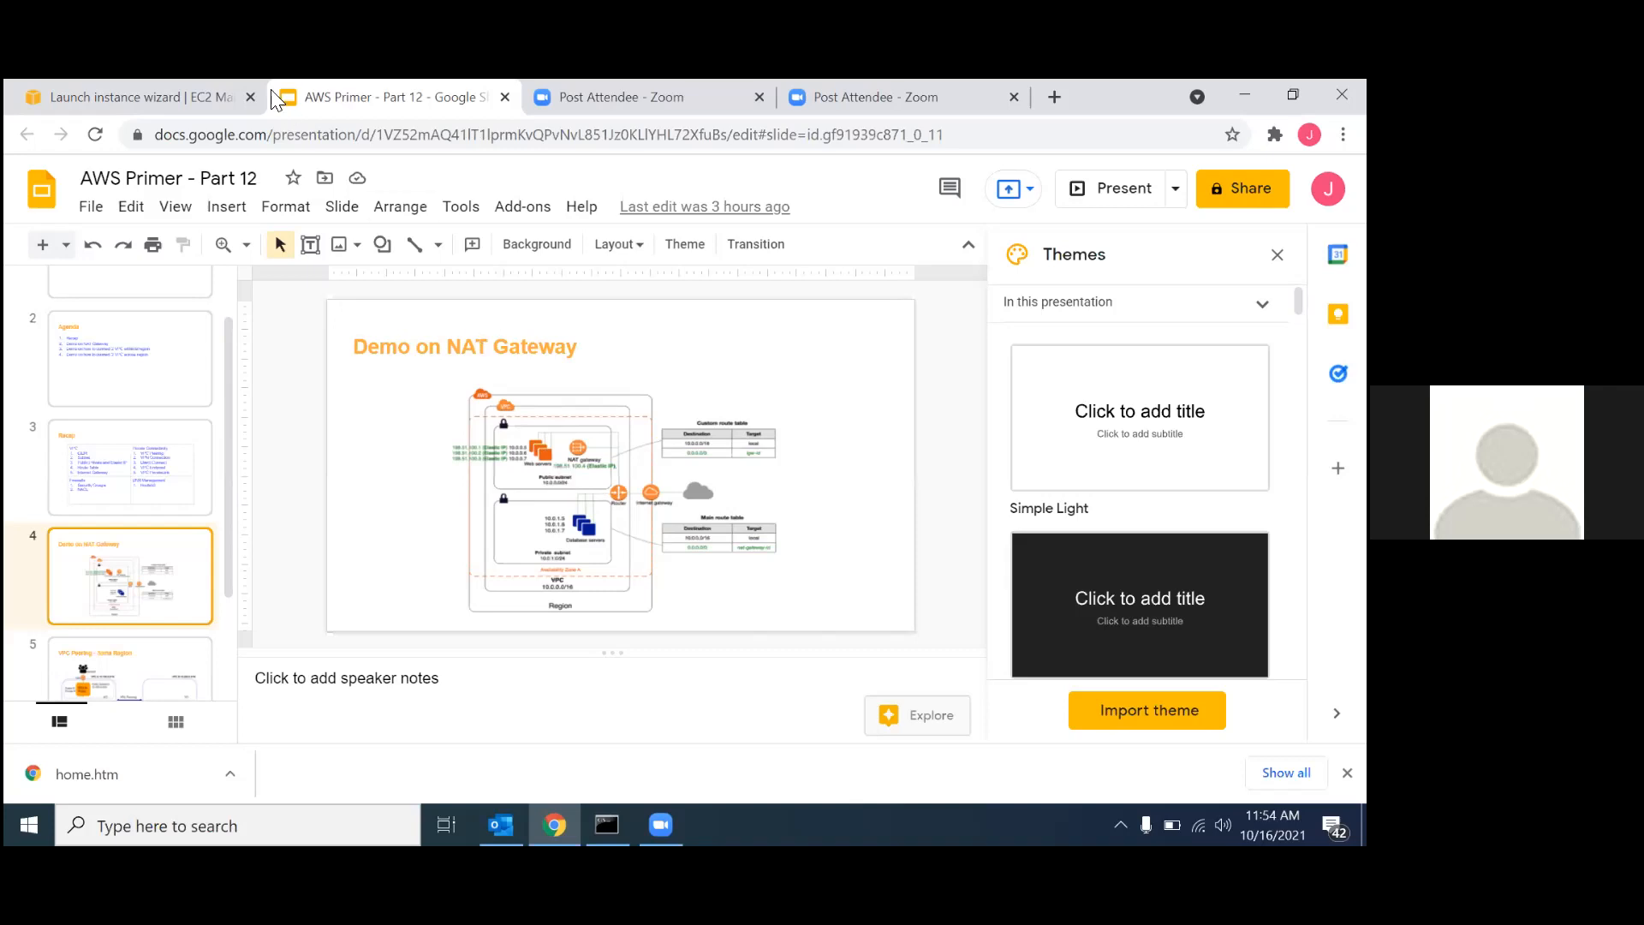
click(185, 96)
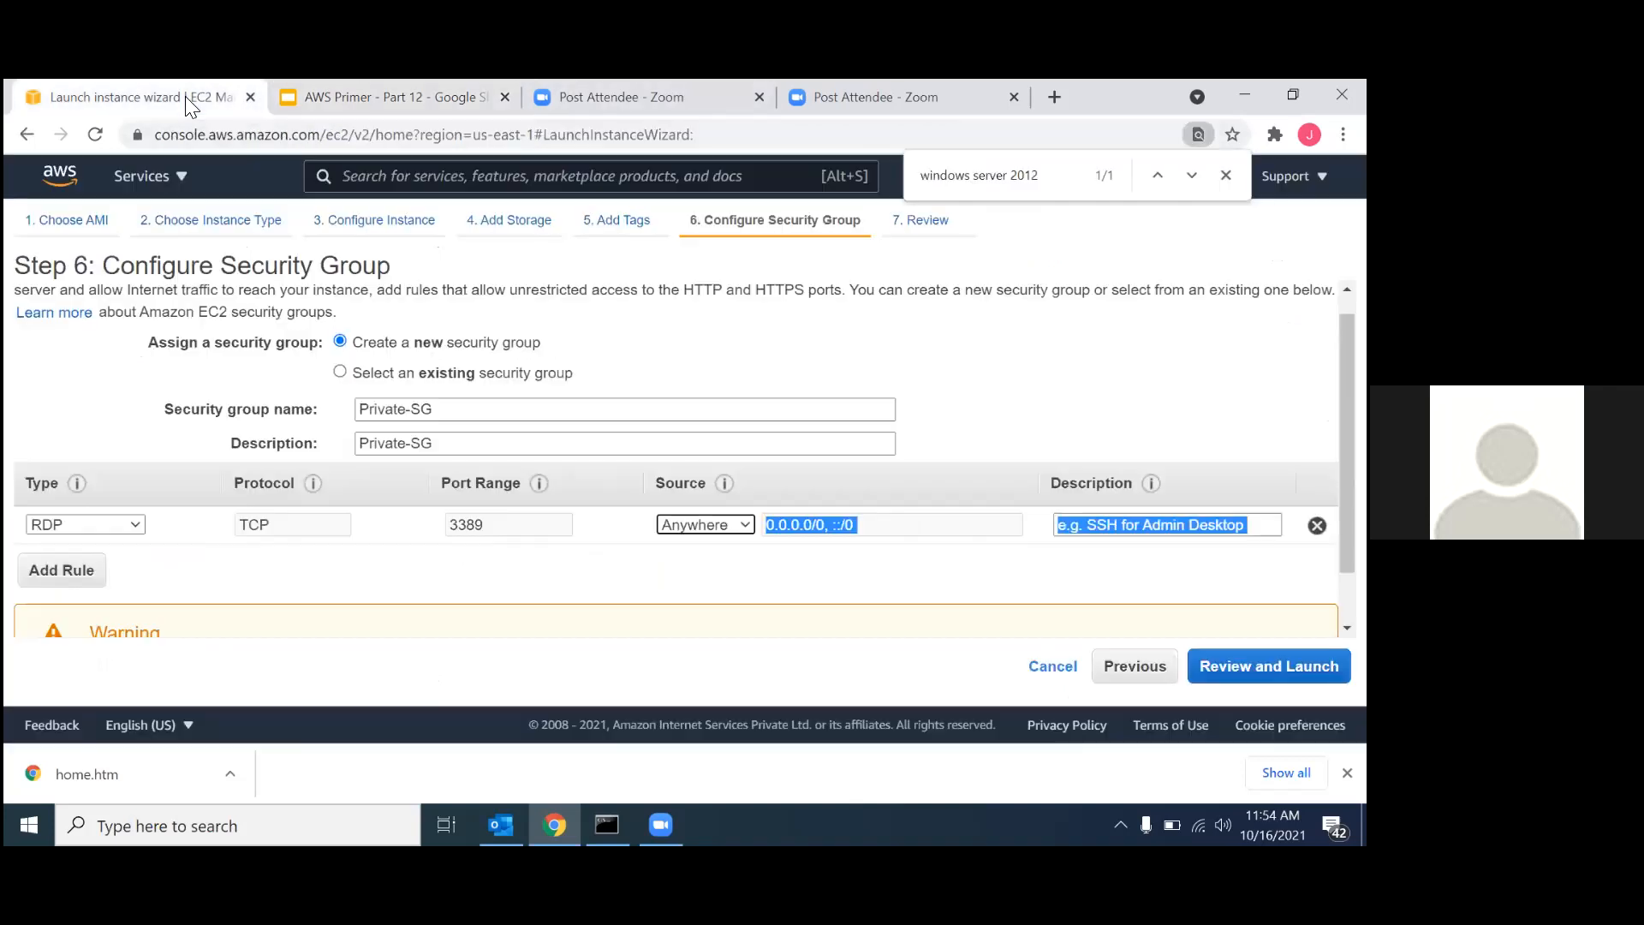
click(774, 610)
right_click(775, 608)
key(Escape)
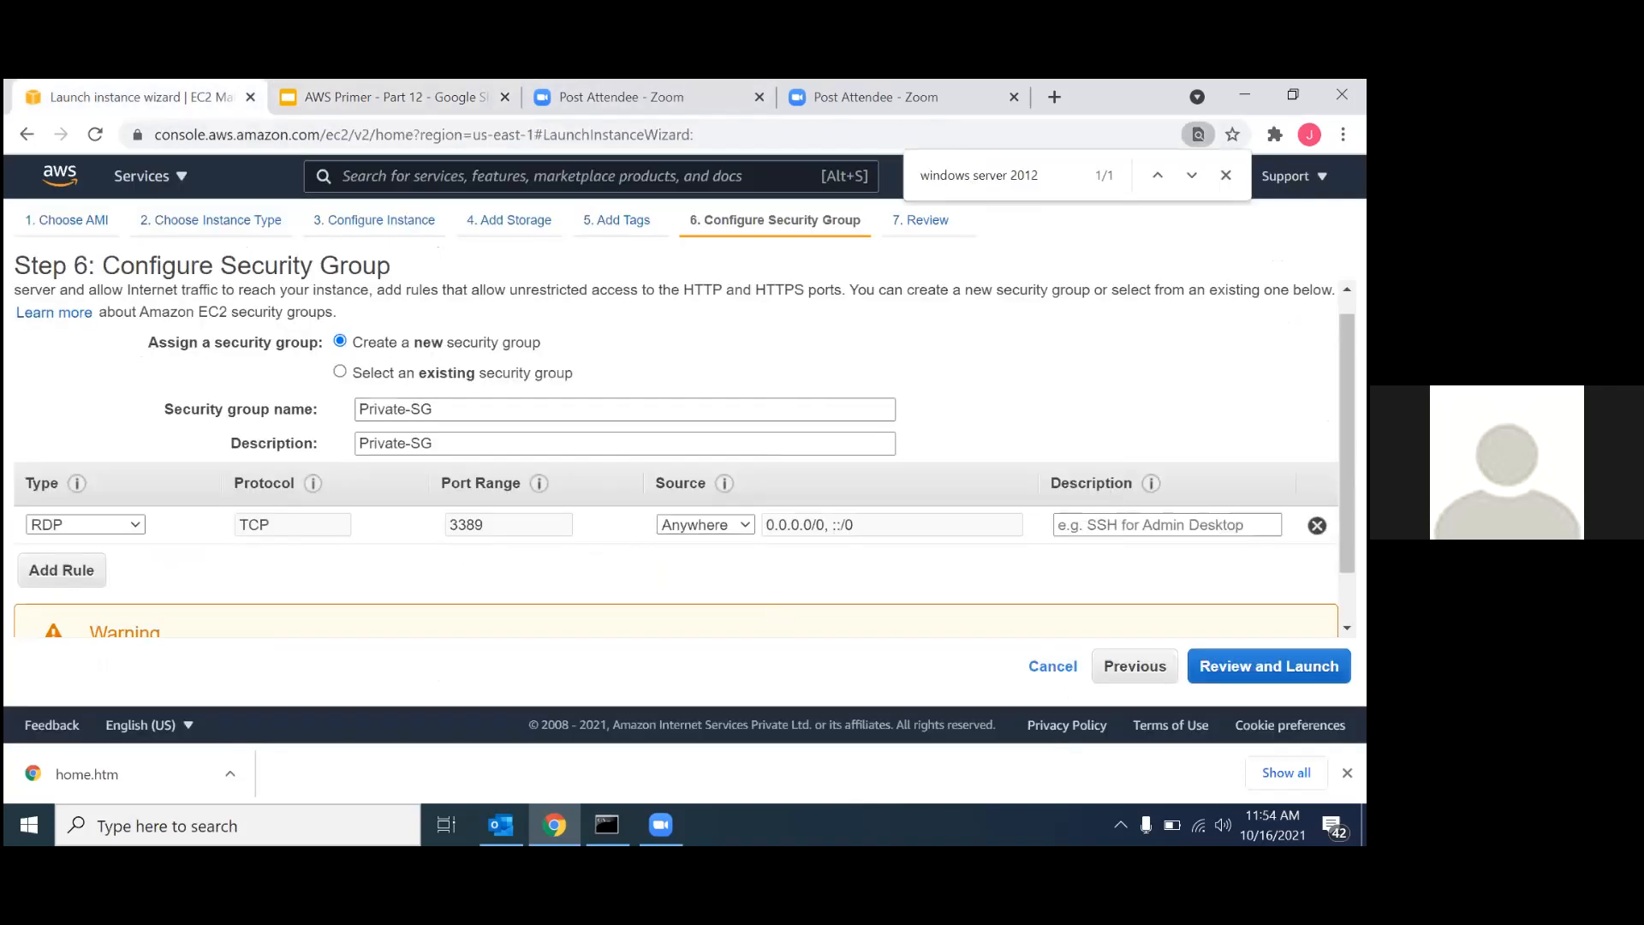
key(ctrl+a)
click(659, 578)
scroll(659, 577, up, 1)
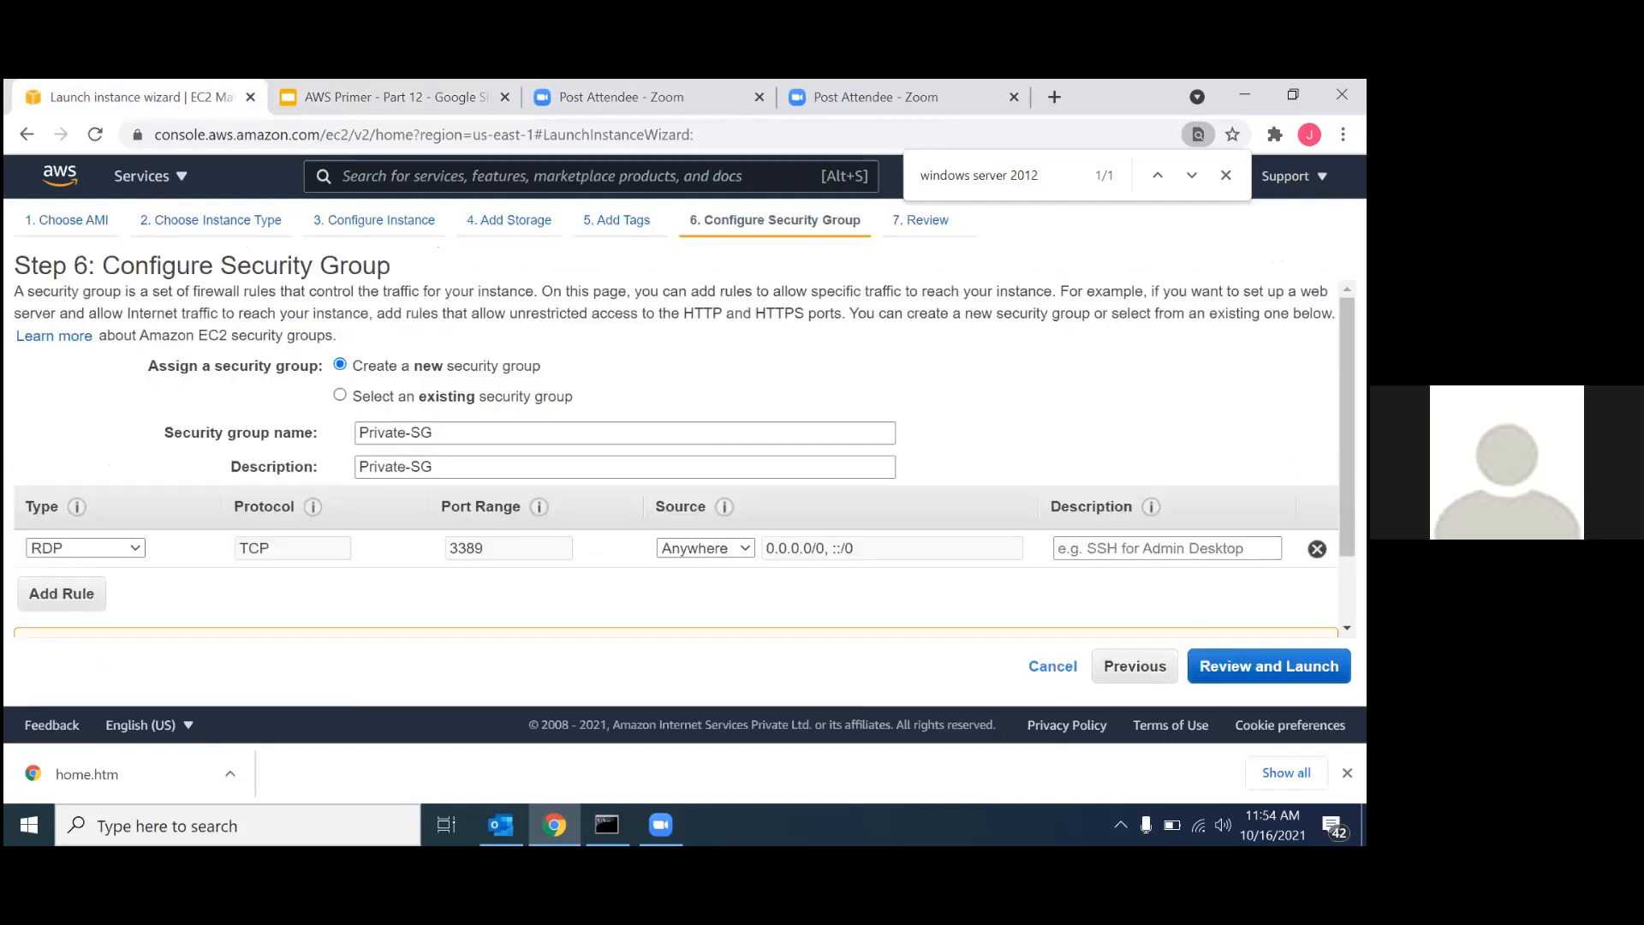
Review and launch the instance with the existing key pair vpc-nat, acknowledging access to its private key file.
click(1268, 666)
scroll(677, 458, down, 3)
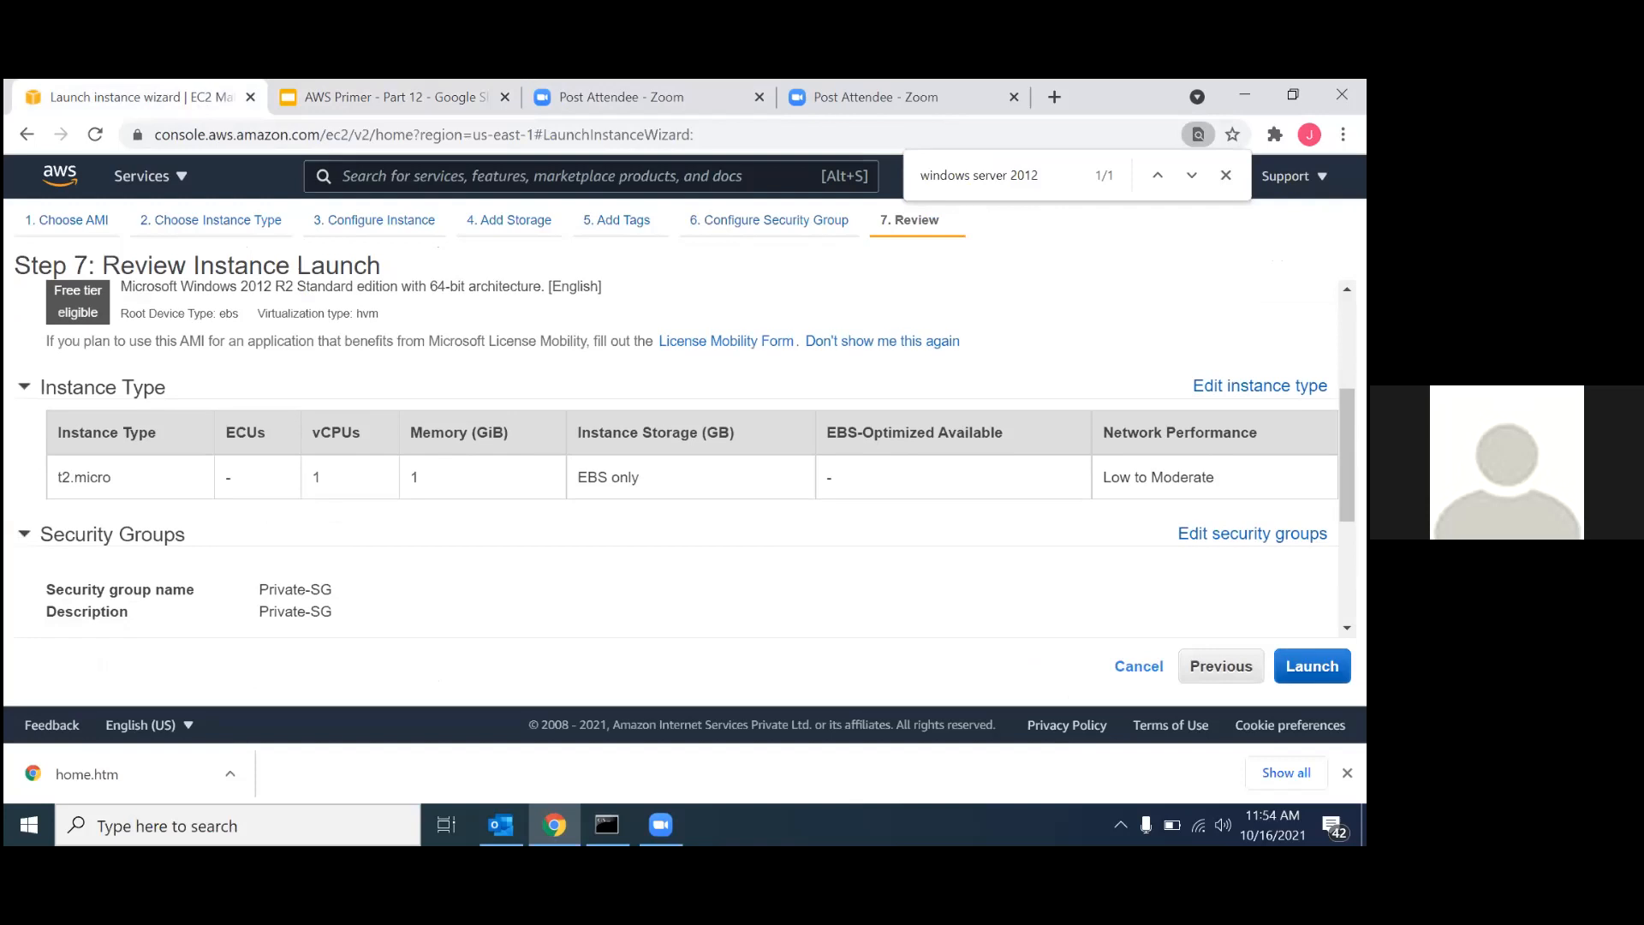
click(1312, 666)
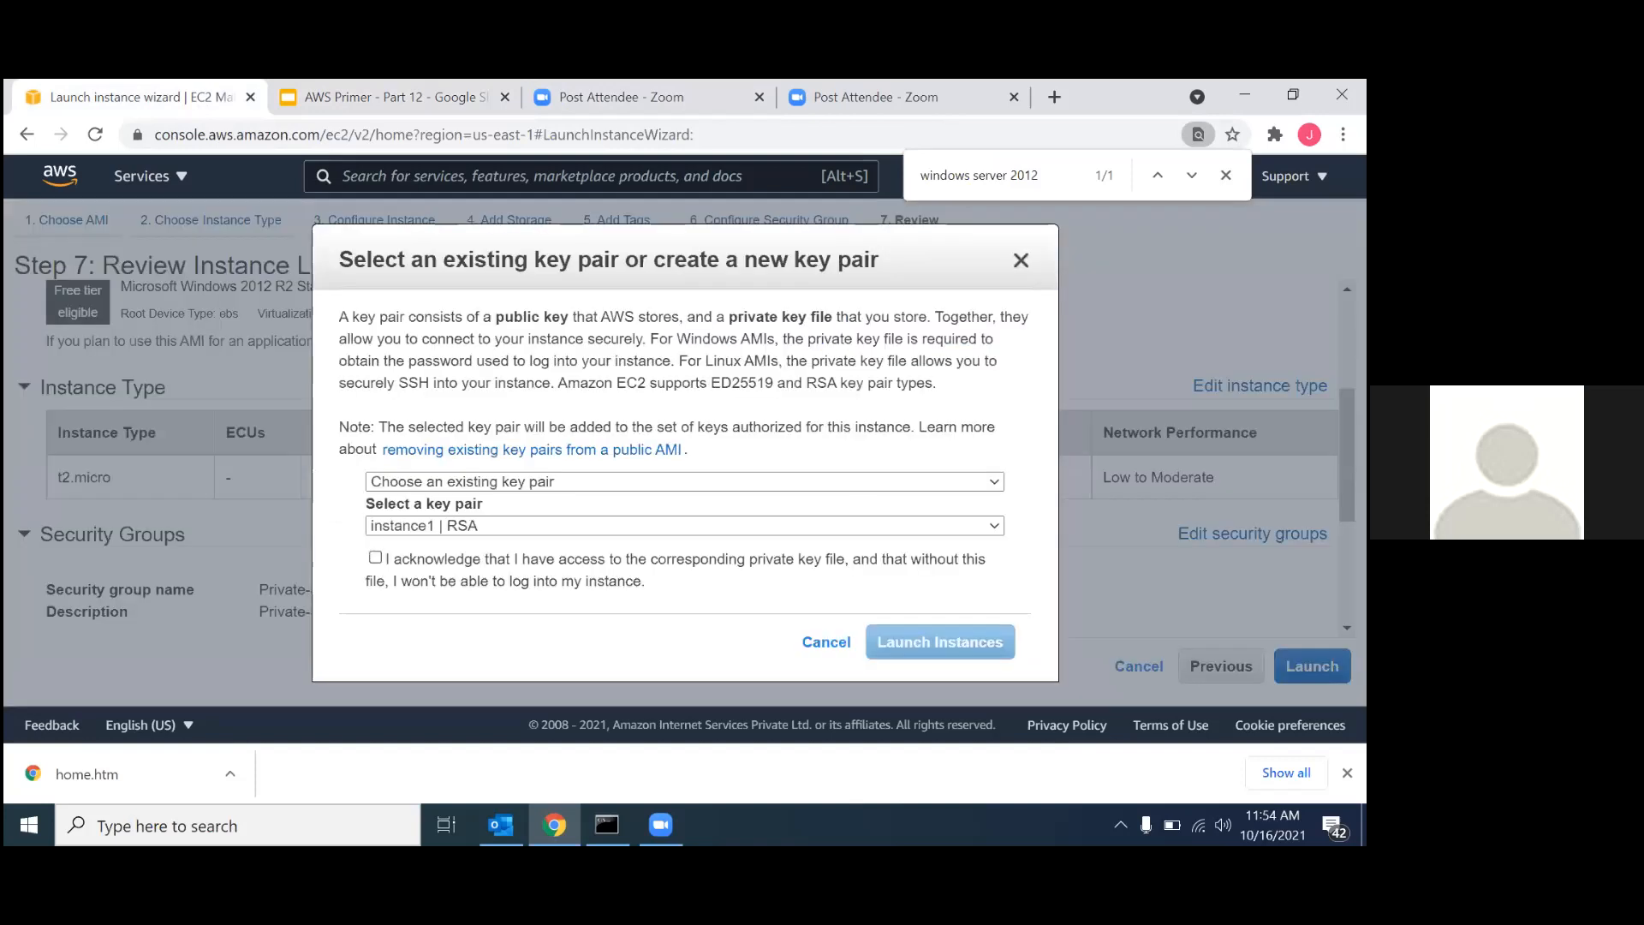
click(569, 484)
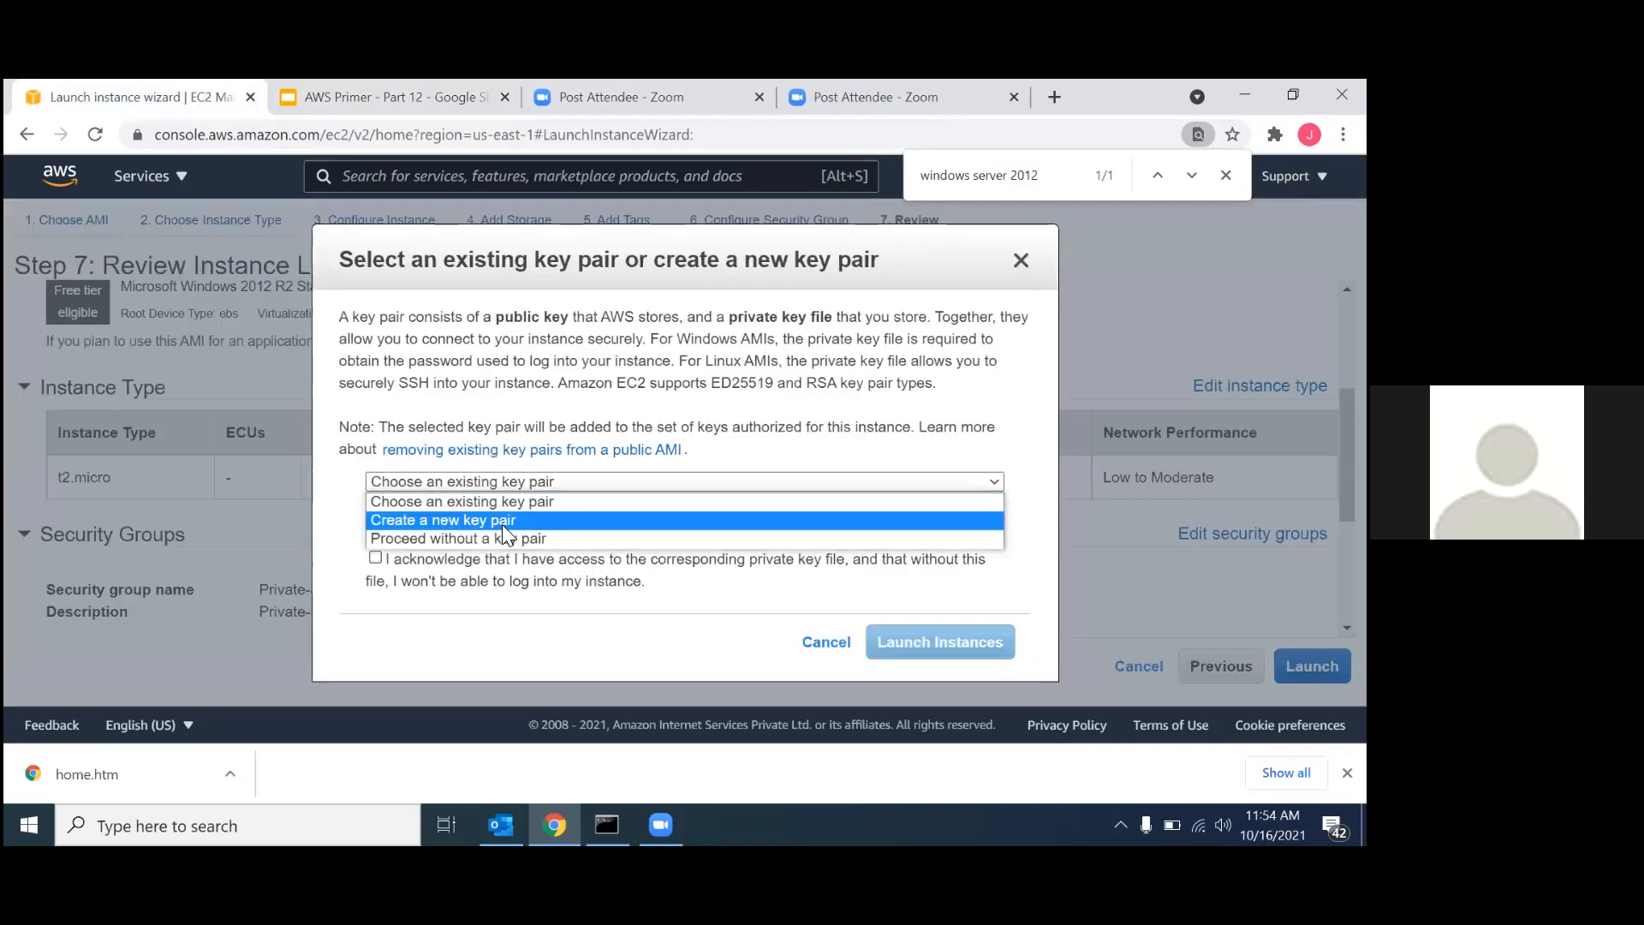
click(491, 503)
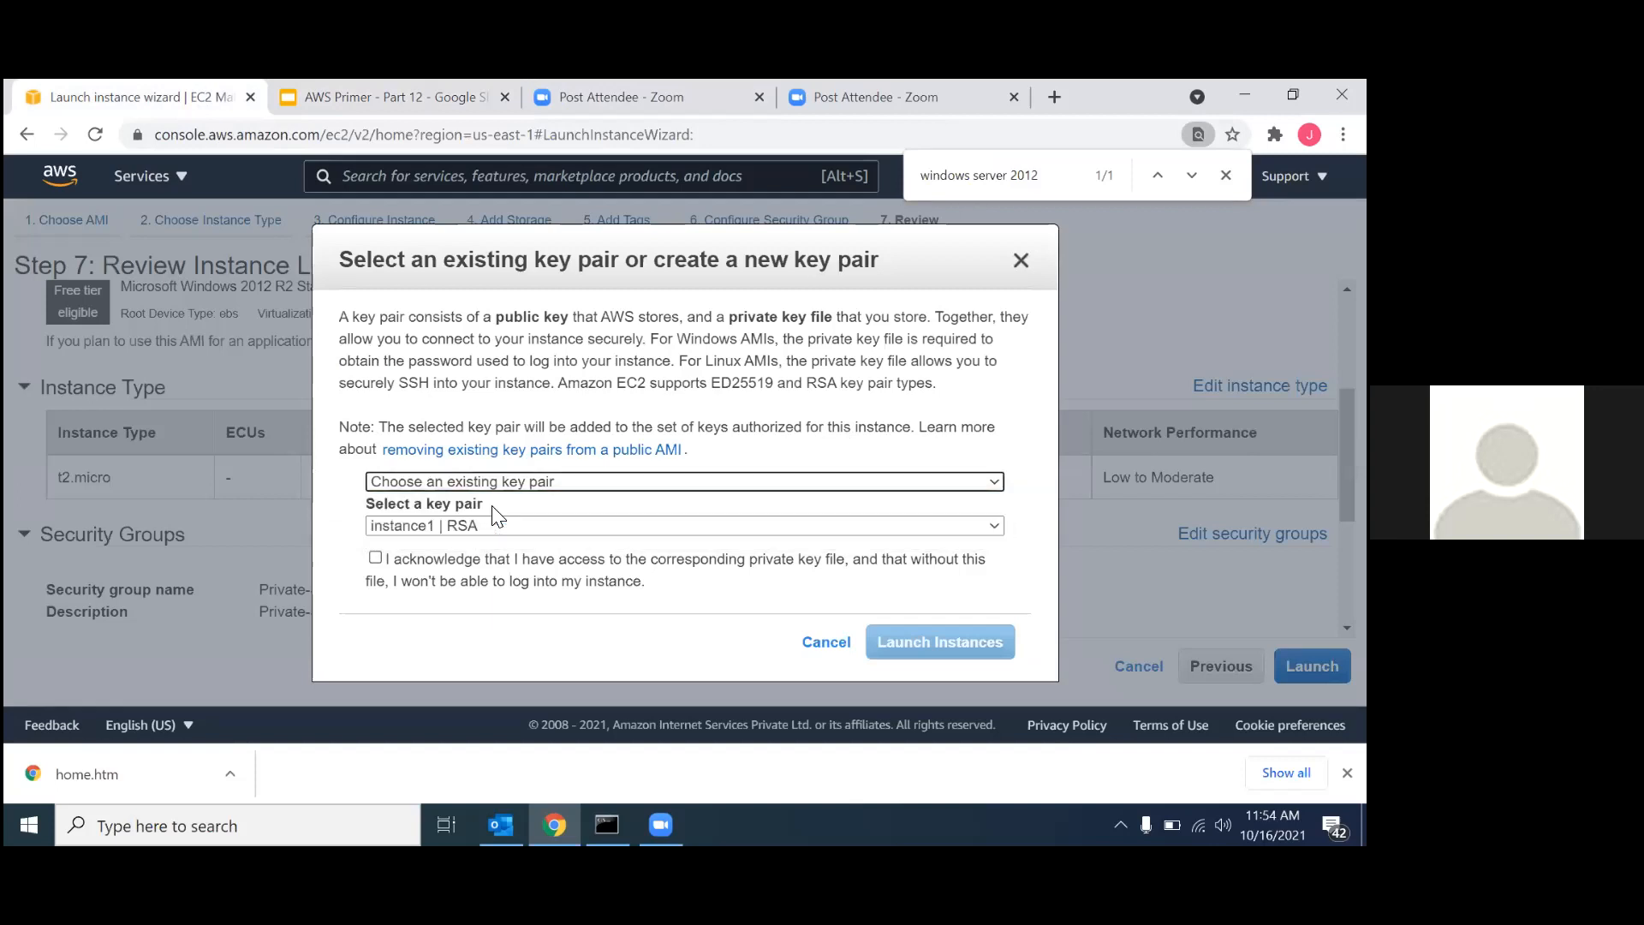
click(457, 527)
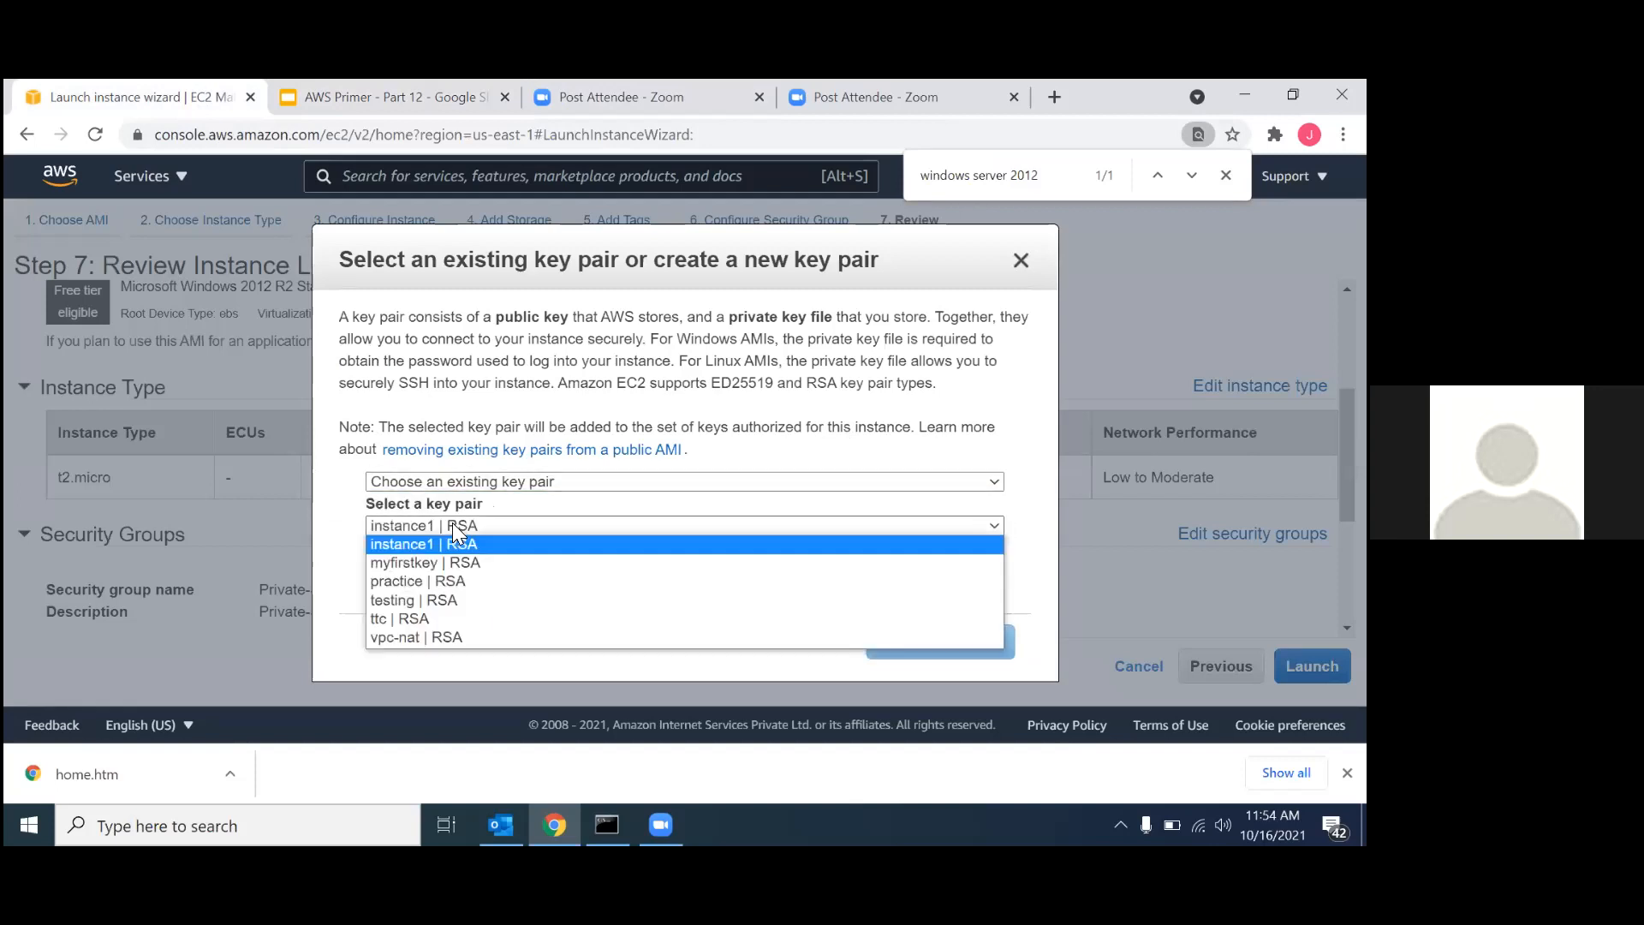
click(413, 637)
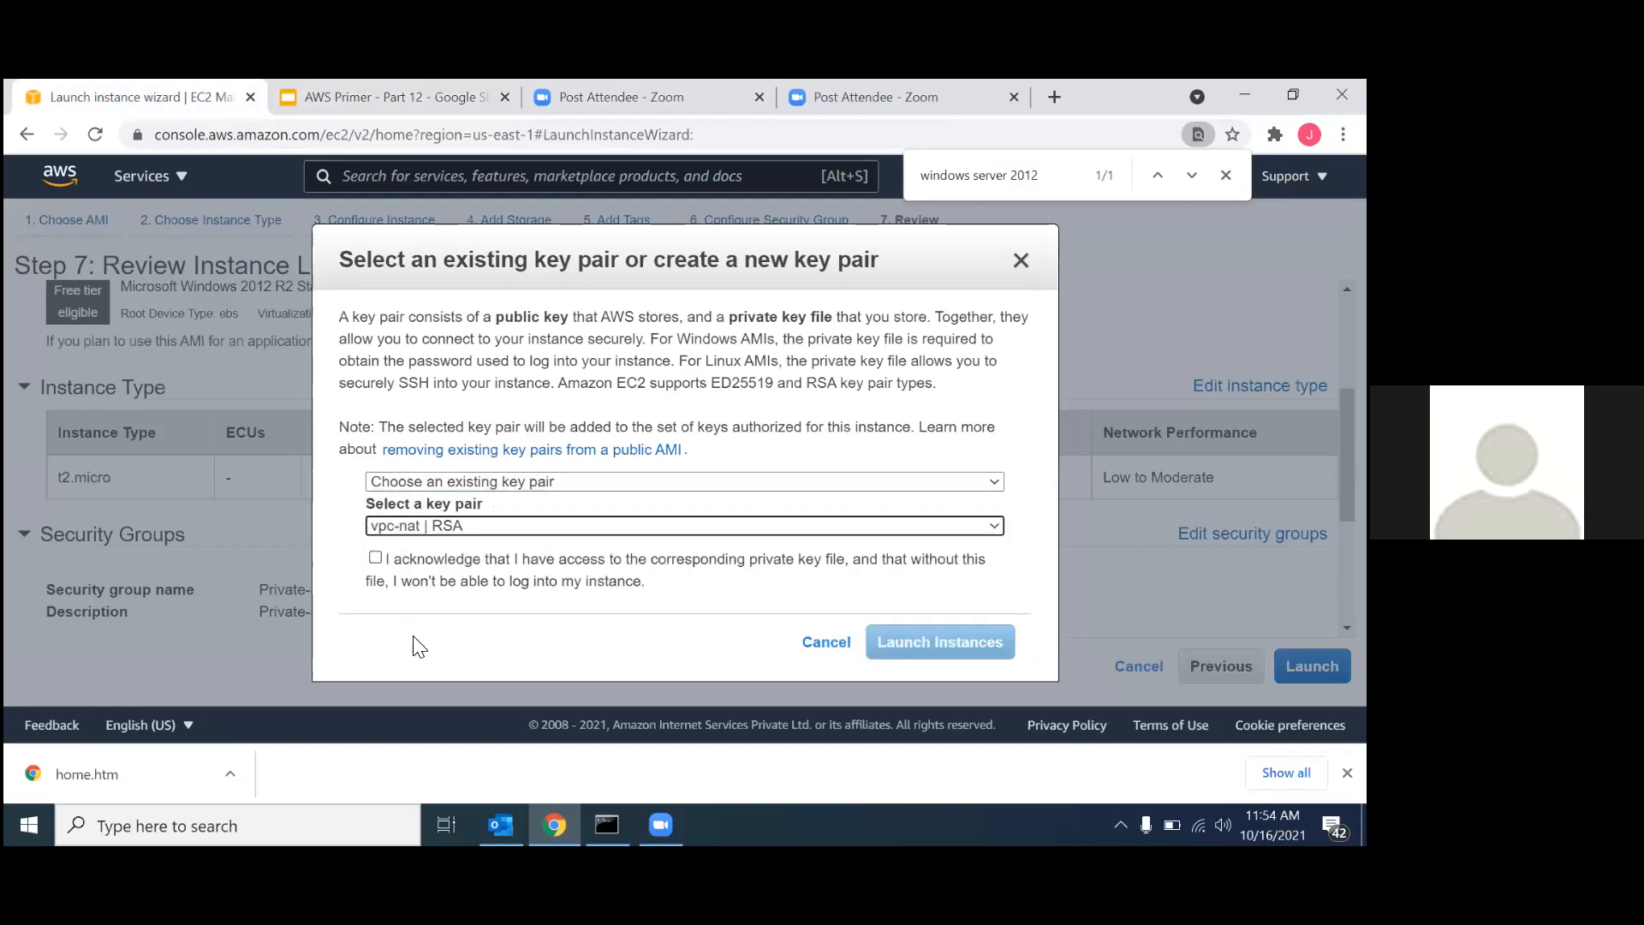
click(375, 557)
click(940, 642)
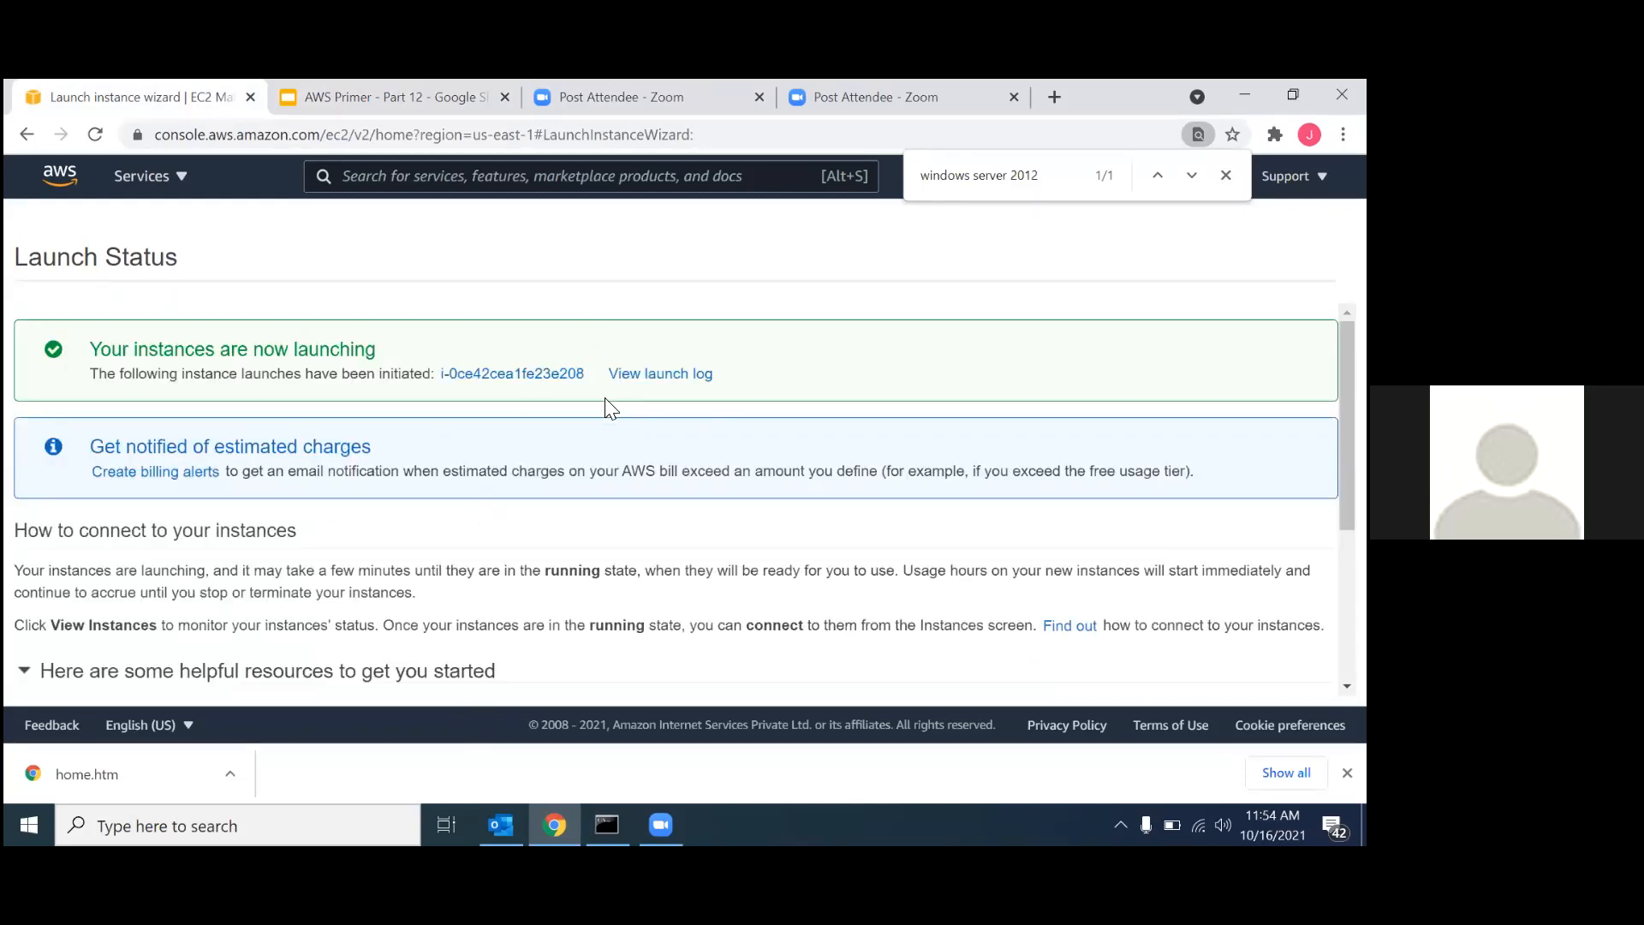
Show all instances without the ID filter, name the newly launched one ec2-private and clear its selection.
click(544, 374)
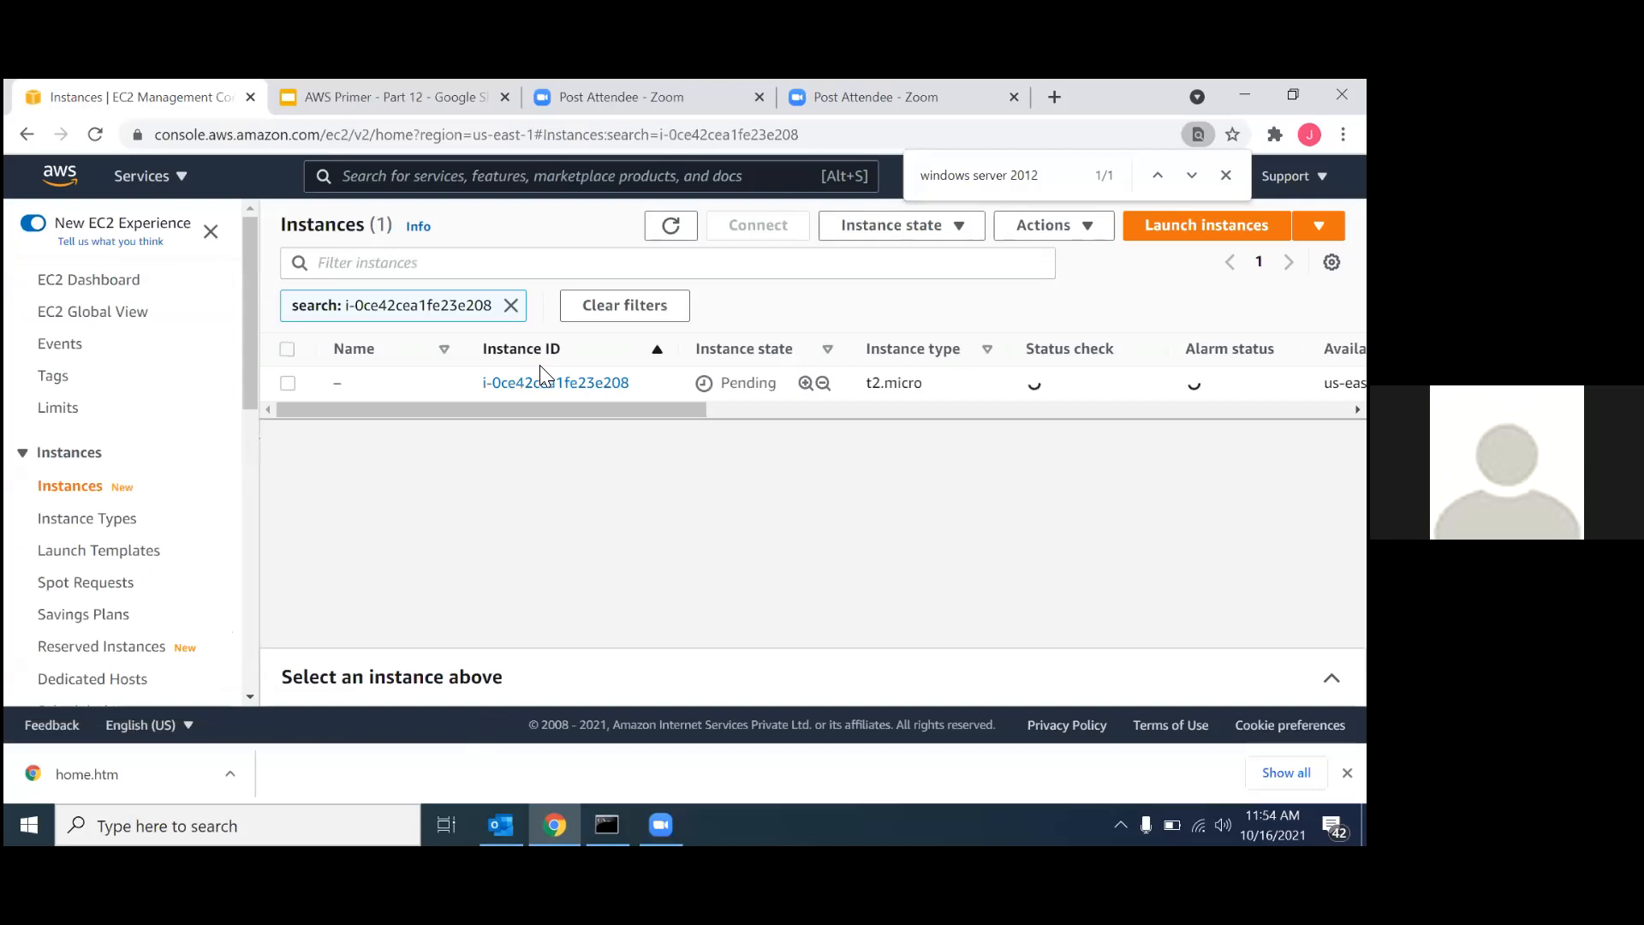
click(511, 306)
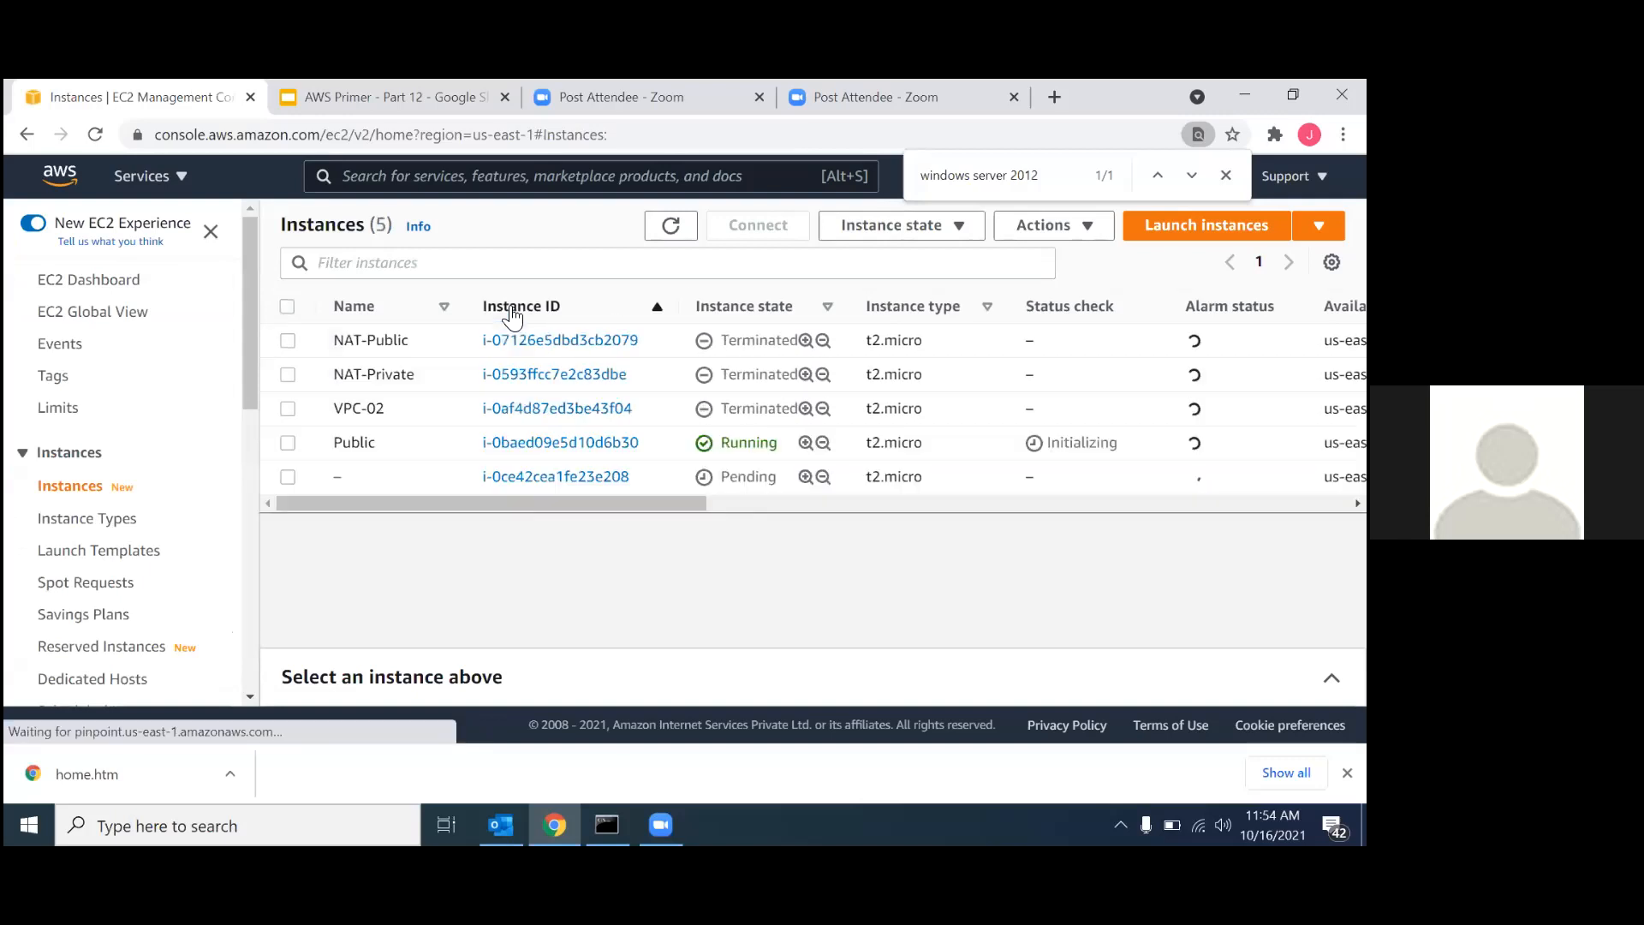
click(353, 476)
click(418, 511)
text(ec)
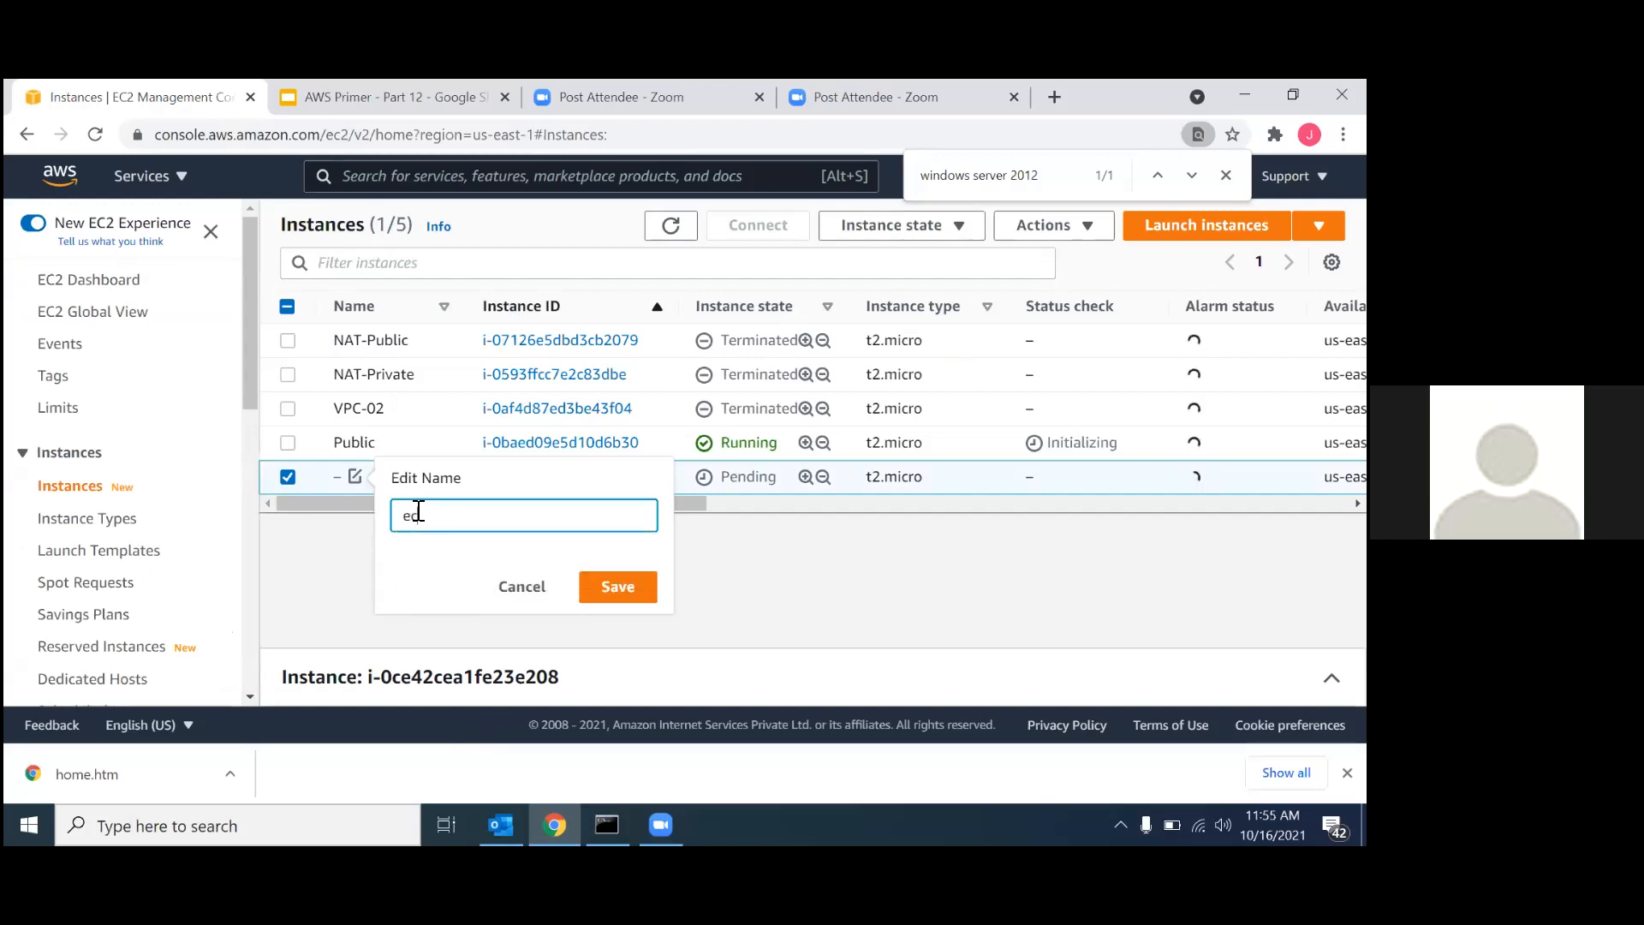
text(2-private)
click(616, 590)
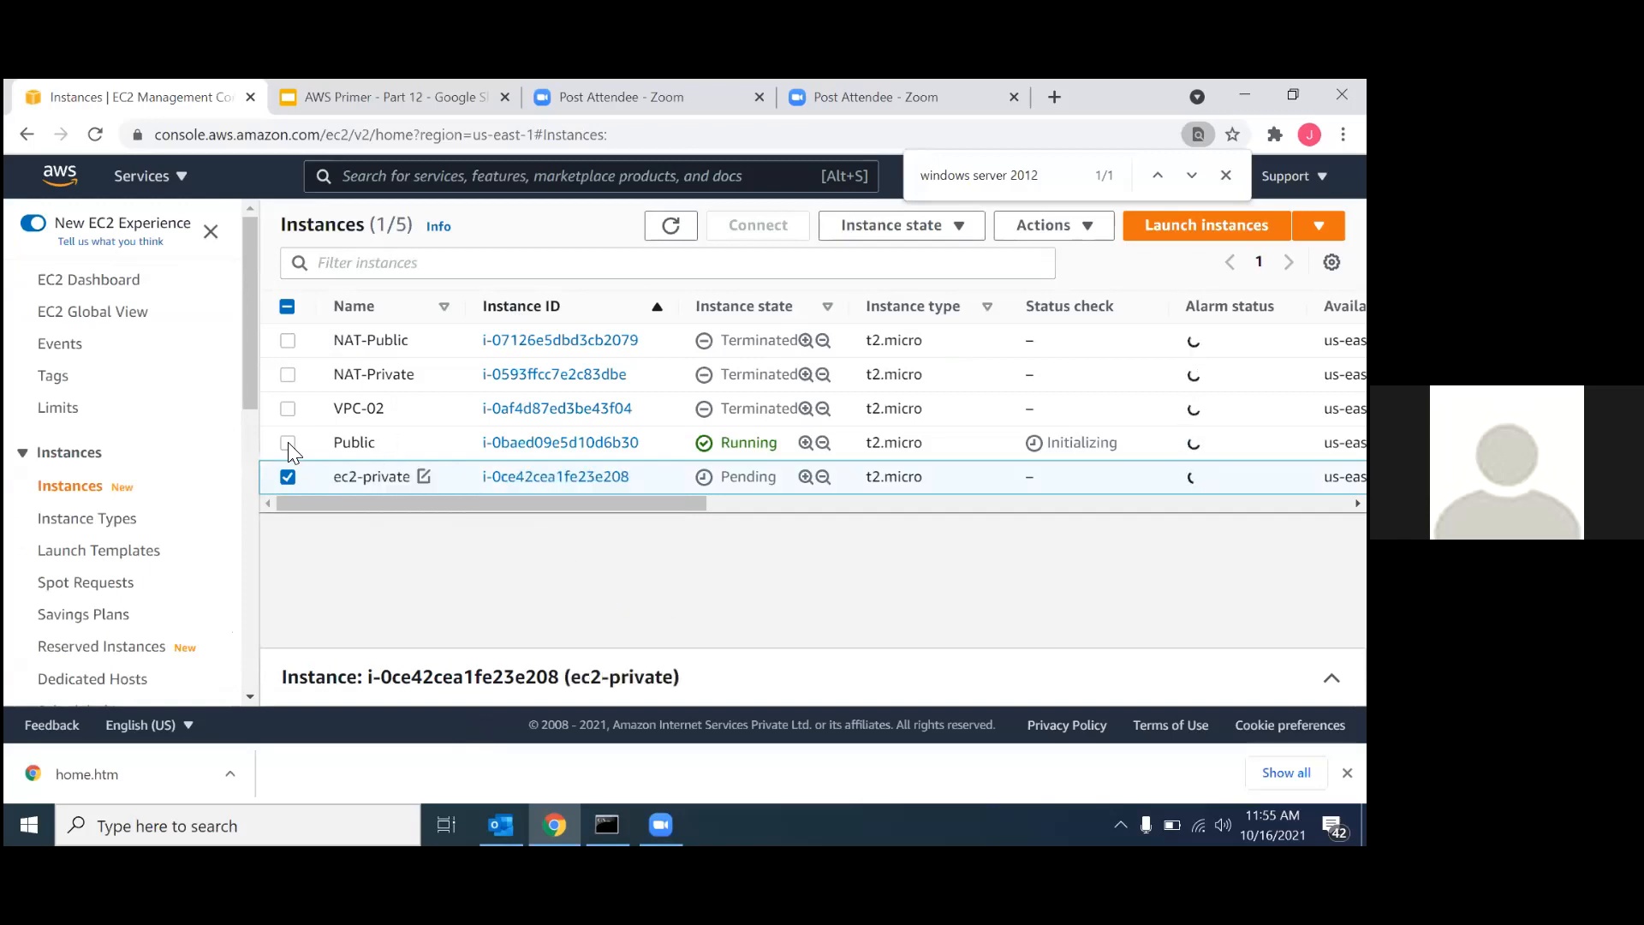
click(288, 477)
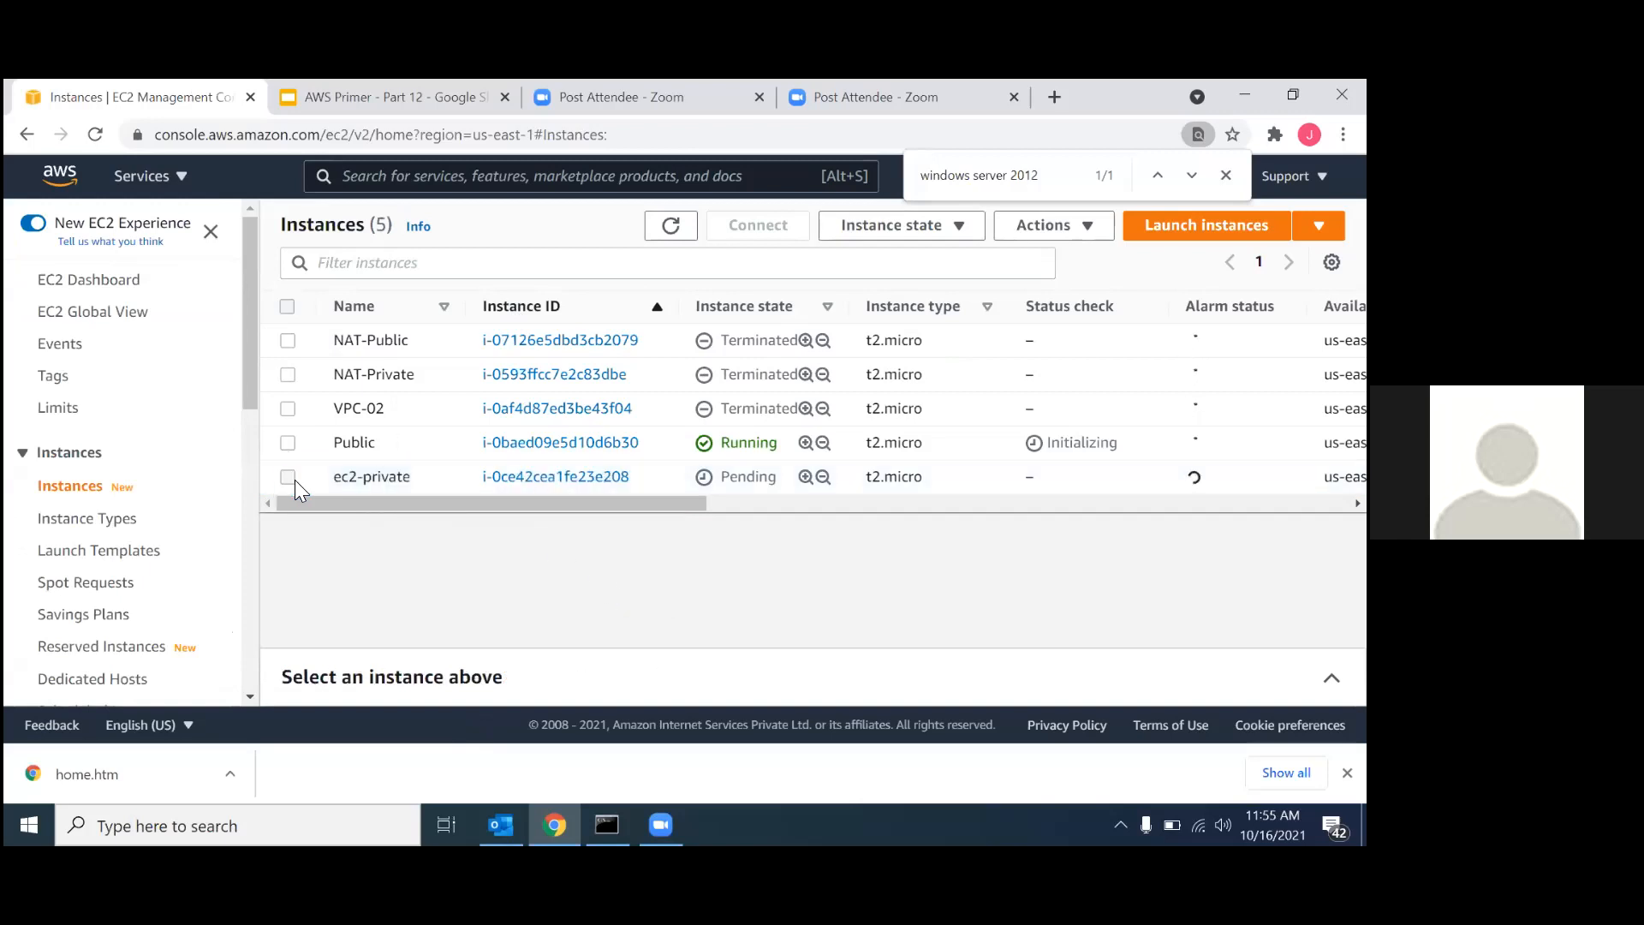
Edit the Public instance's name, restore the text to Public and save it.
click(351, 443)
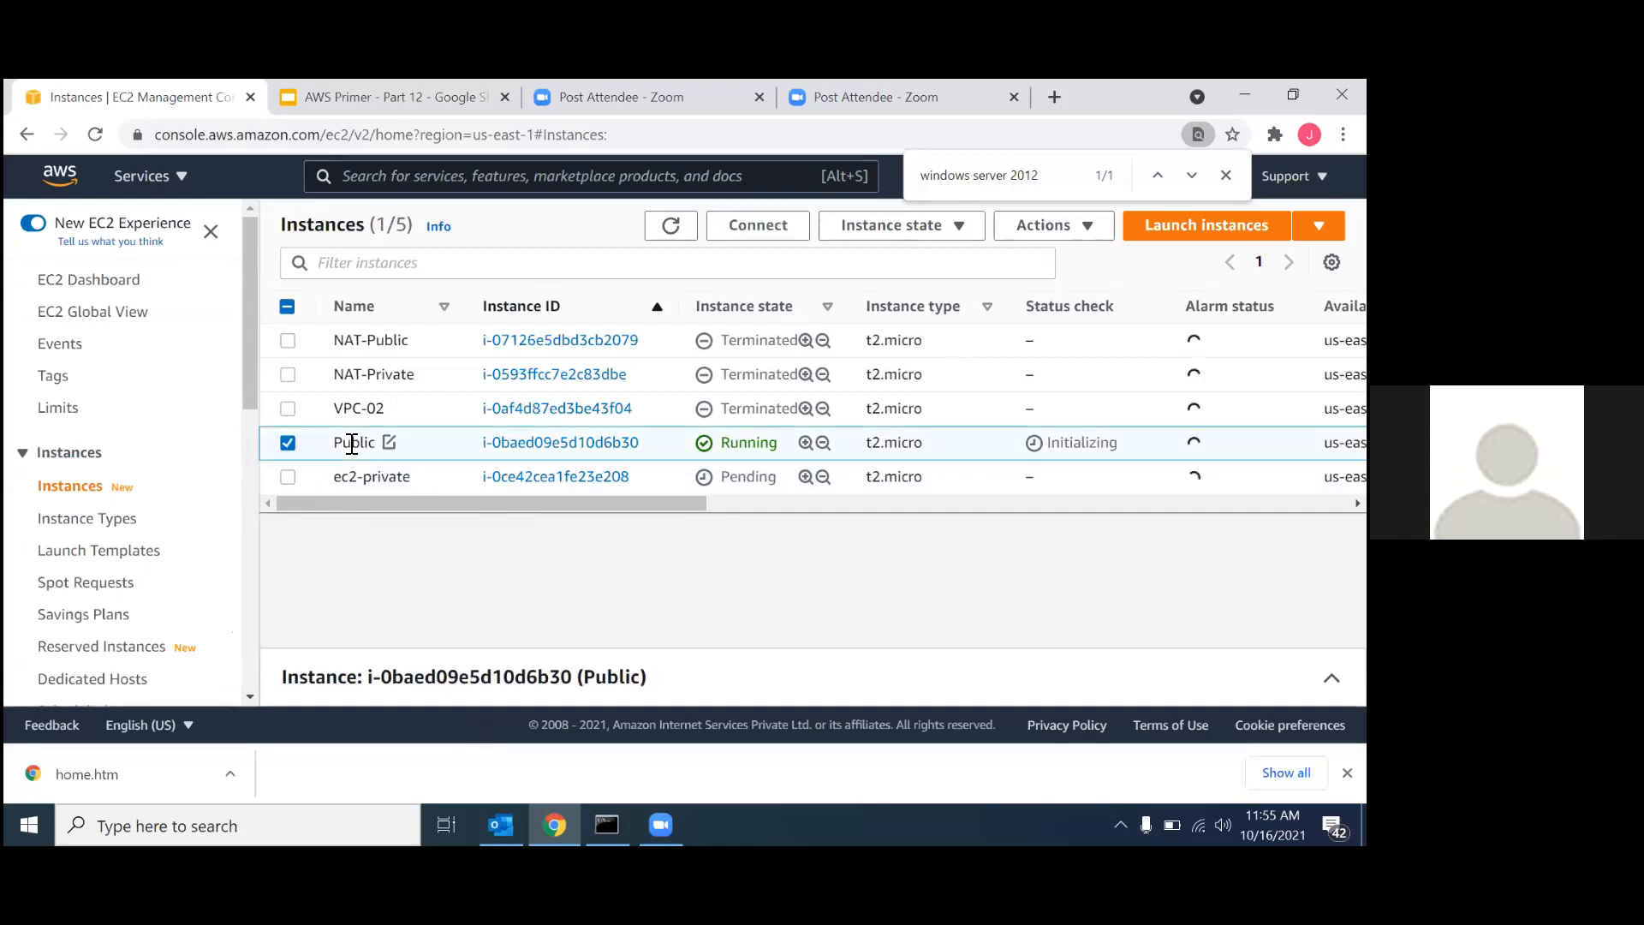
click(288, 443)
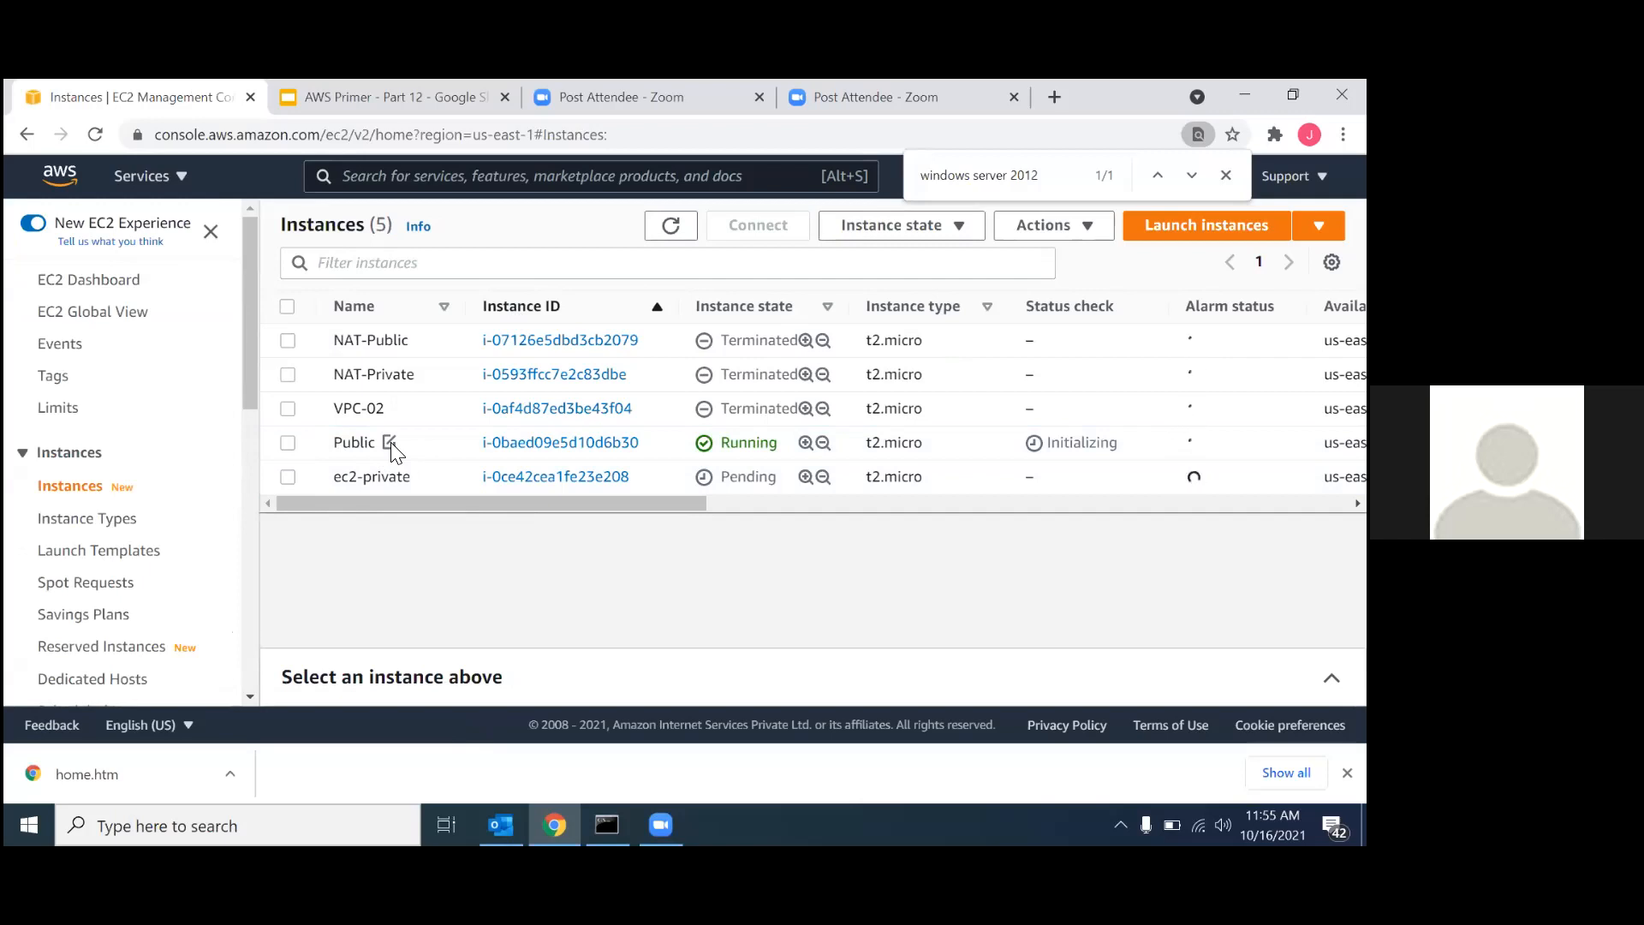
click(390, 443)
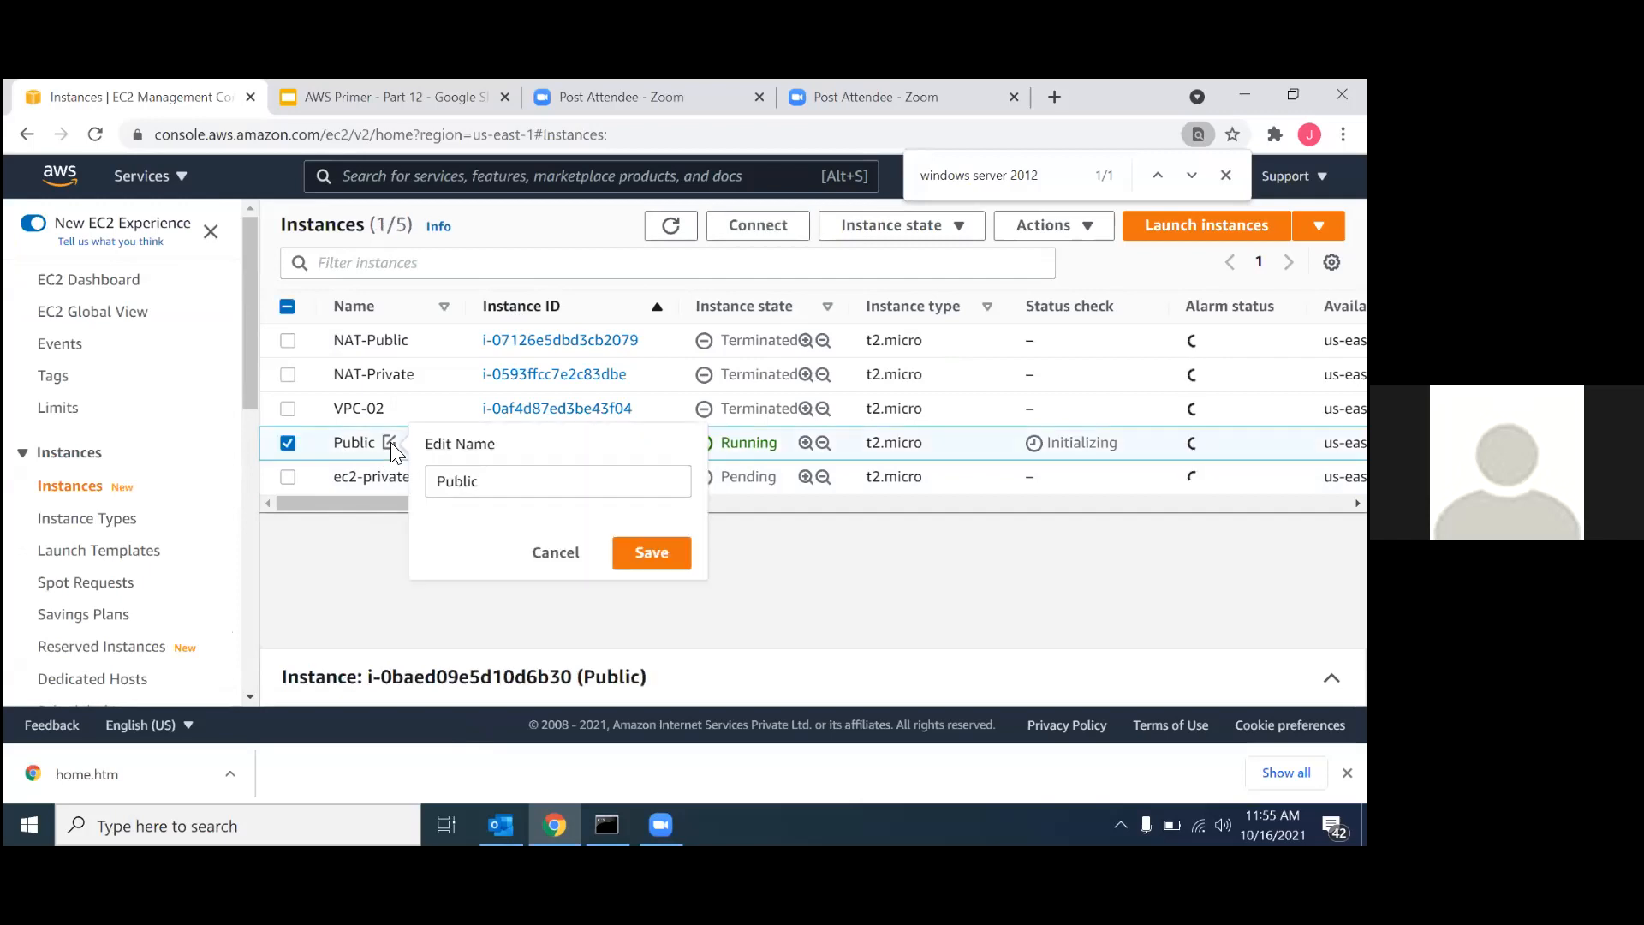
drag(435, 482, 467, 484)
text(ec2)
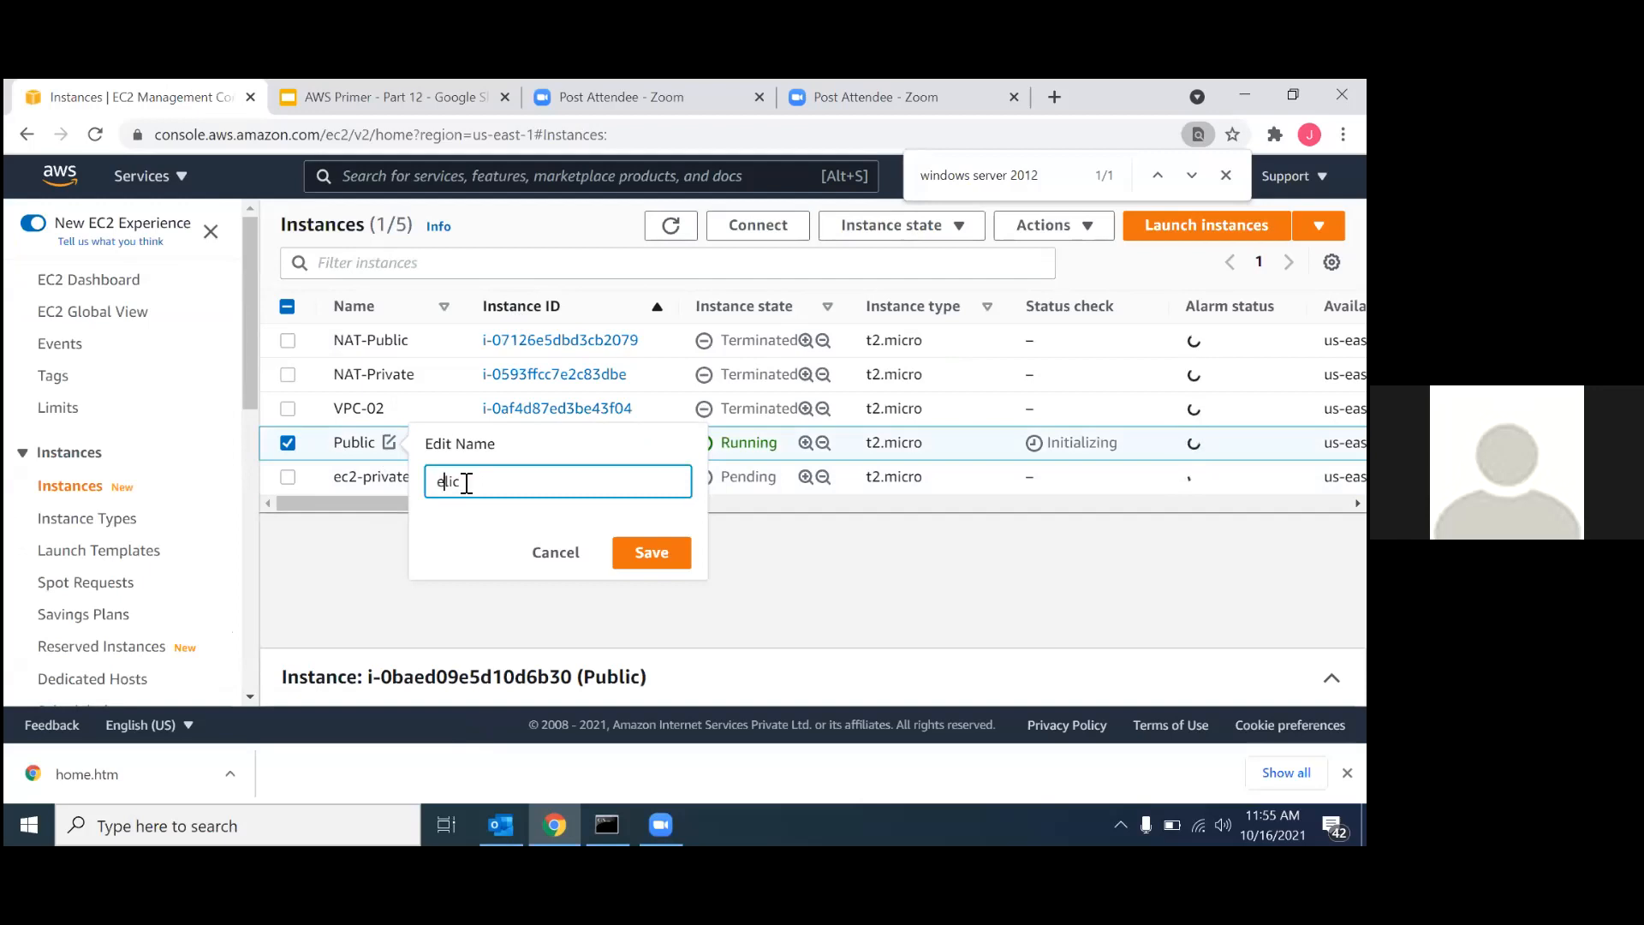
key(ctrl+a)
text(ec2-public)
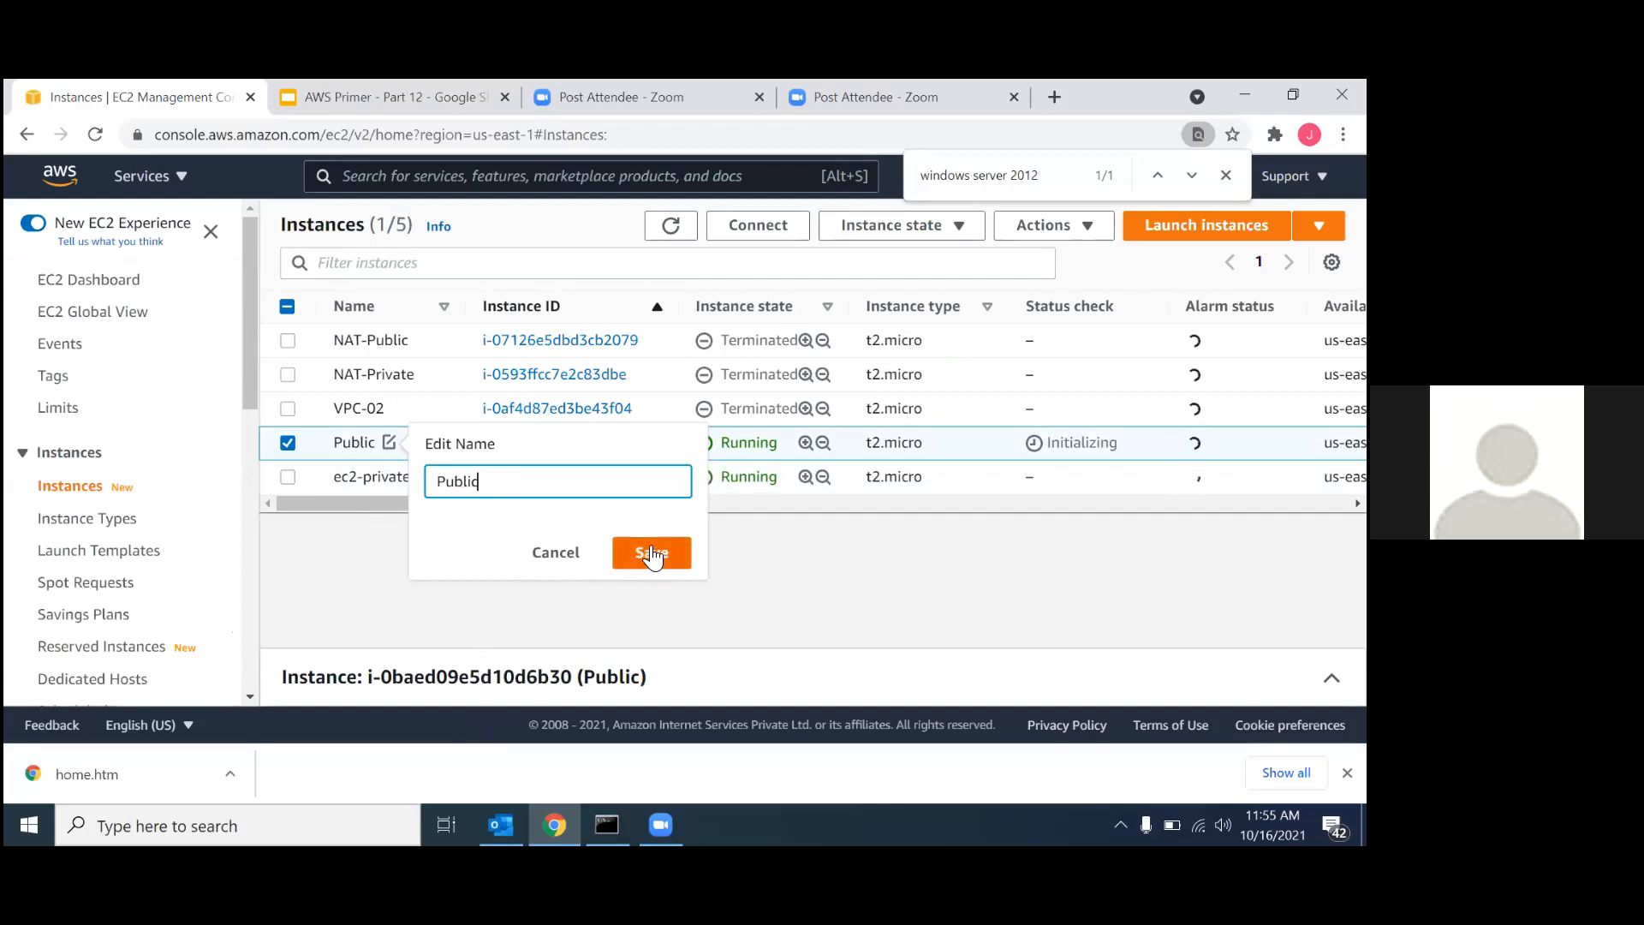
click(667, 555)
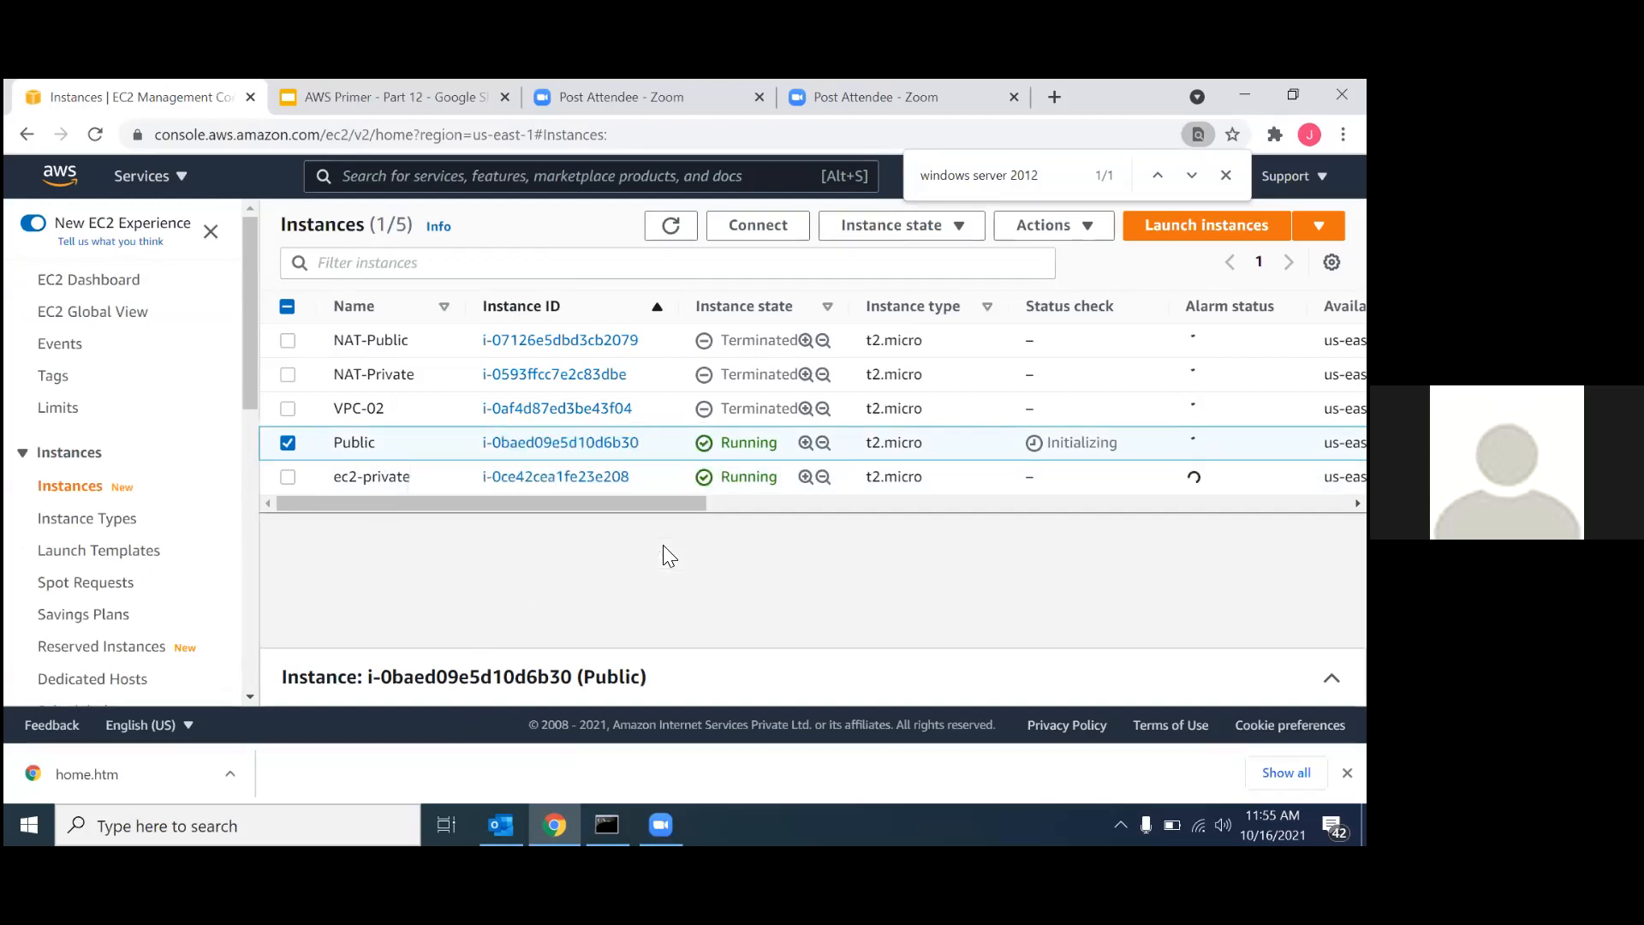
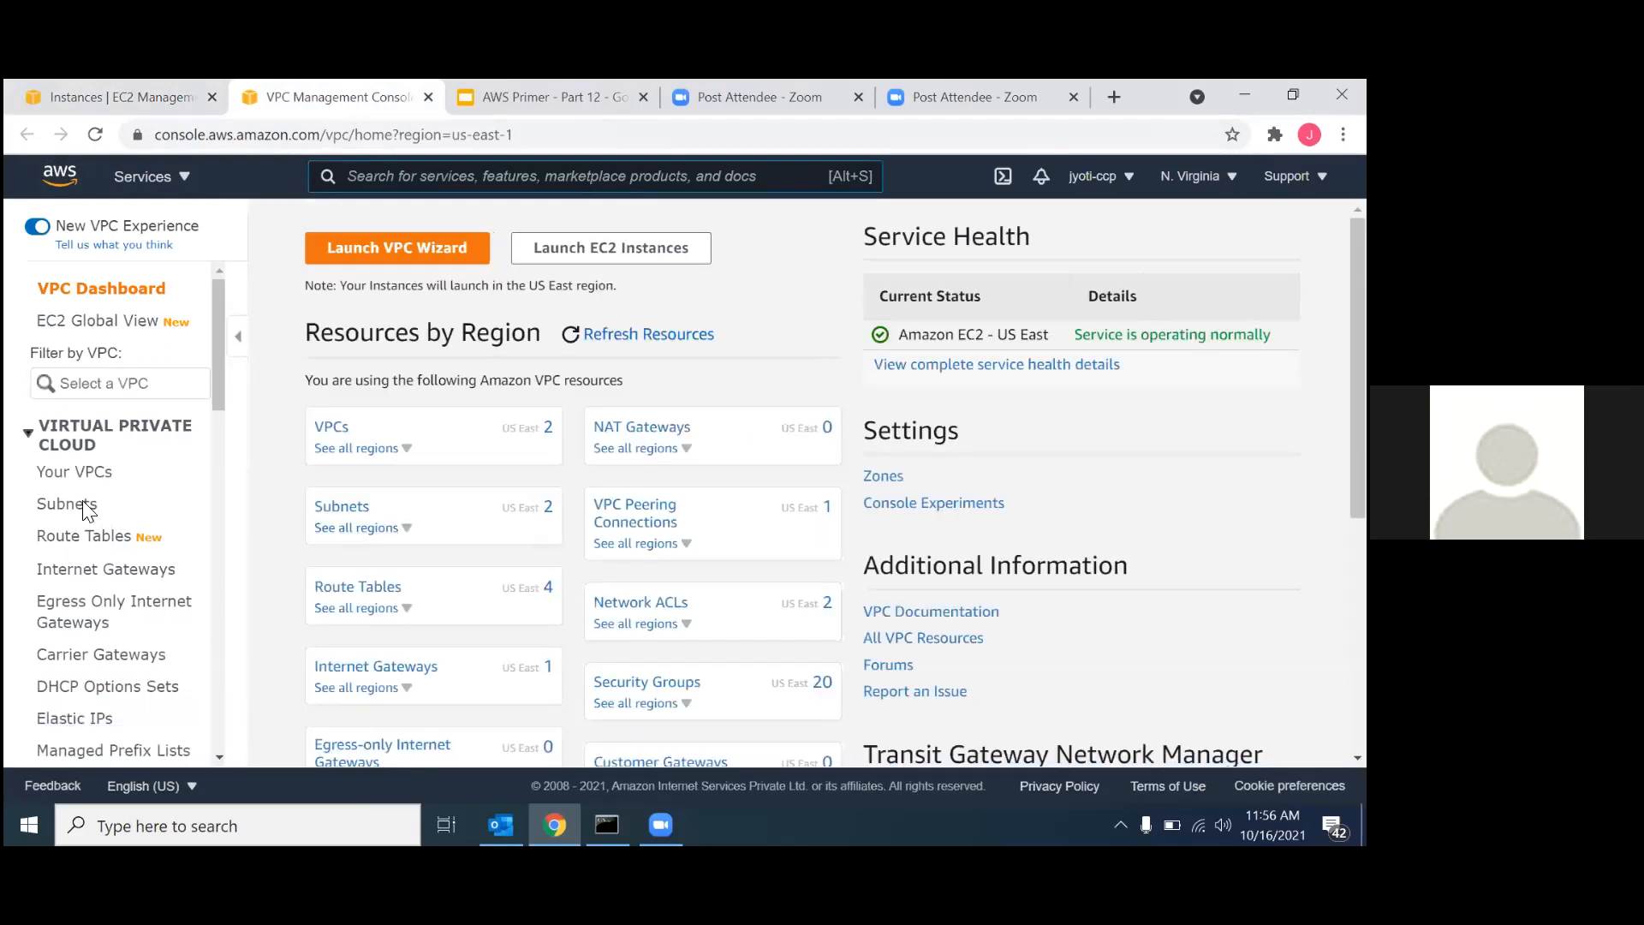
Start a new NAT gateway in the VPC console, name it NAT-01 and choose the SN-01-Public subnet.
scroll(88, 569, down, 4)
scroll(89, 548, up, 4)
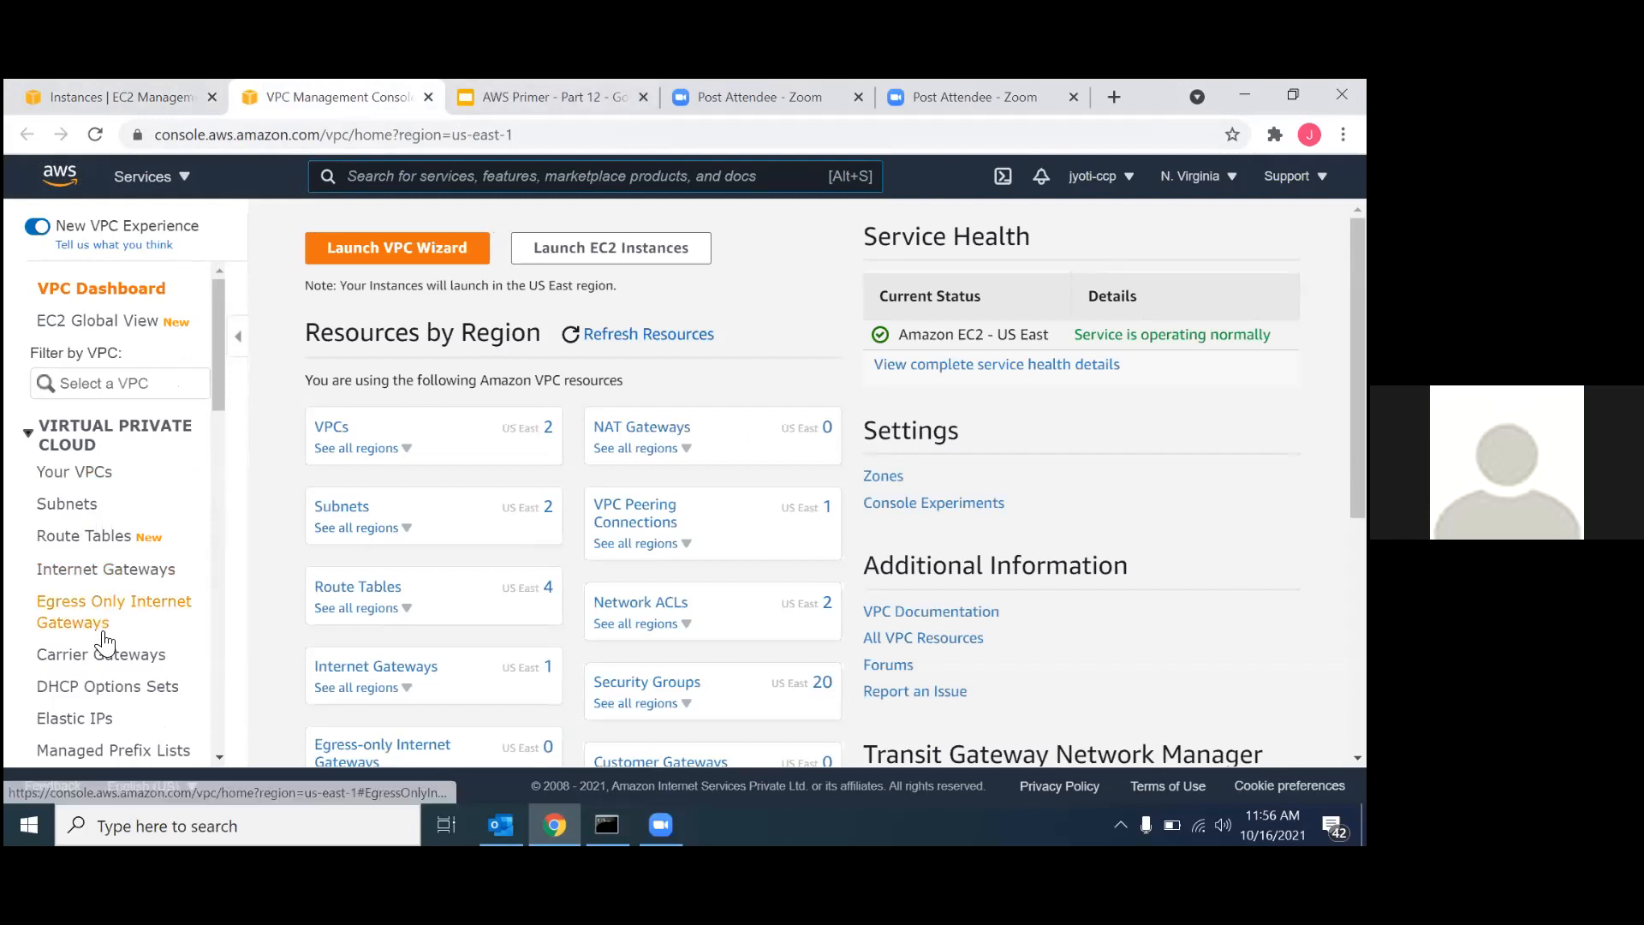
scroll(76, 621, down, 4)
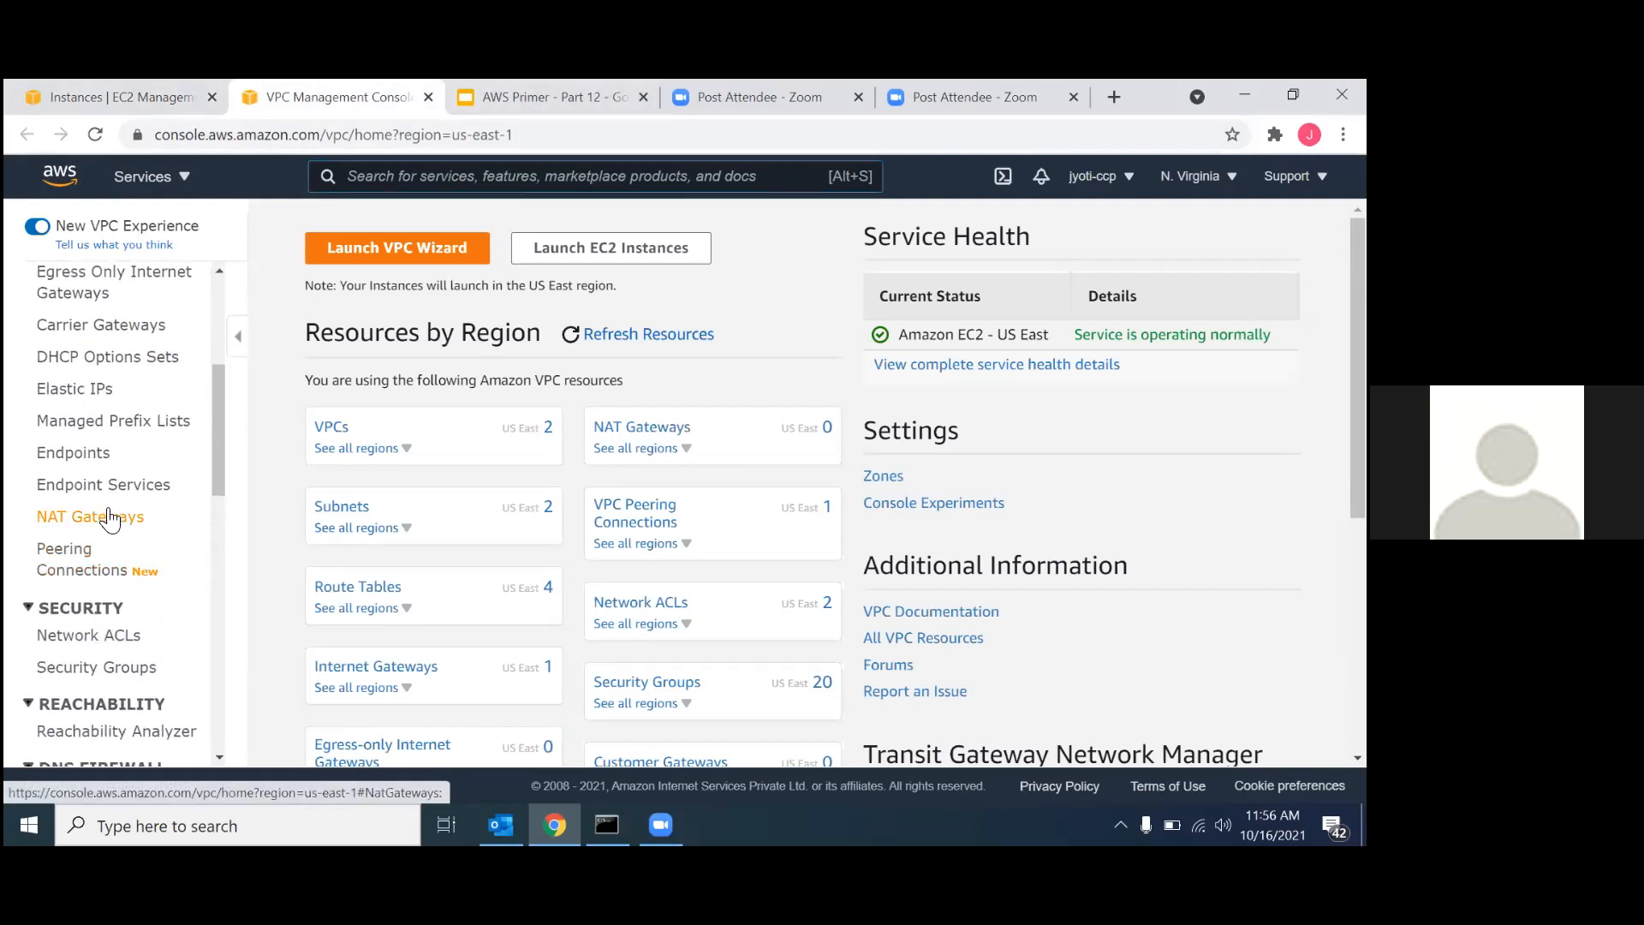
click(110, 517)
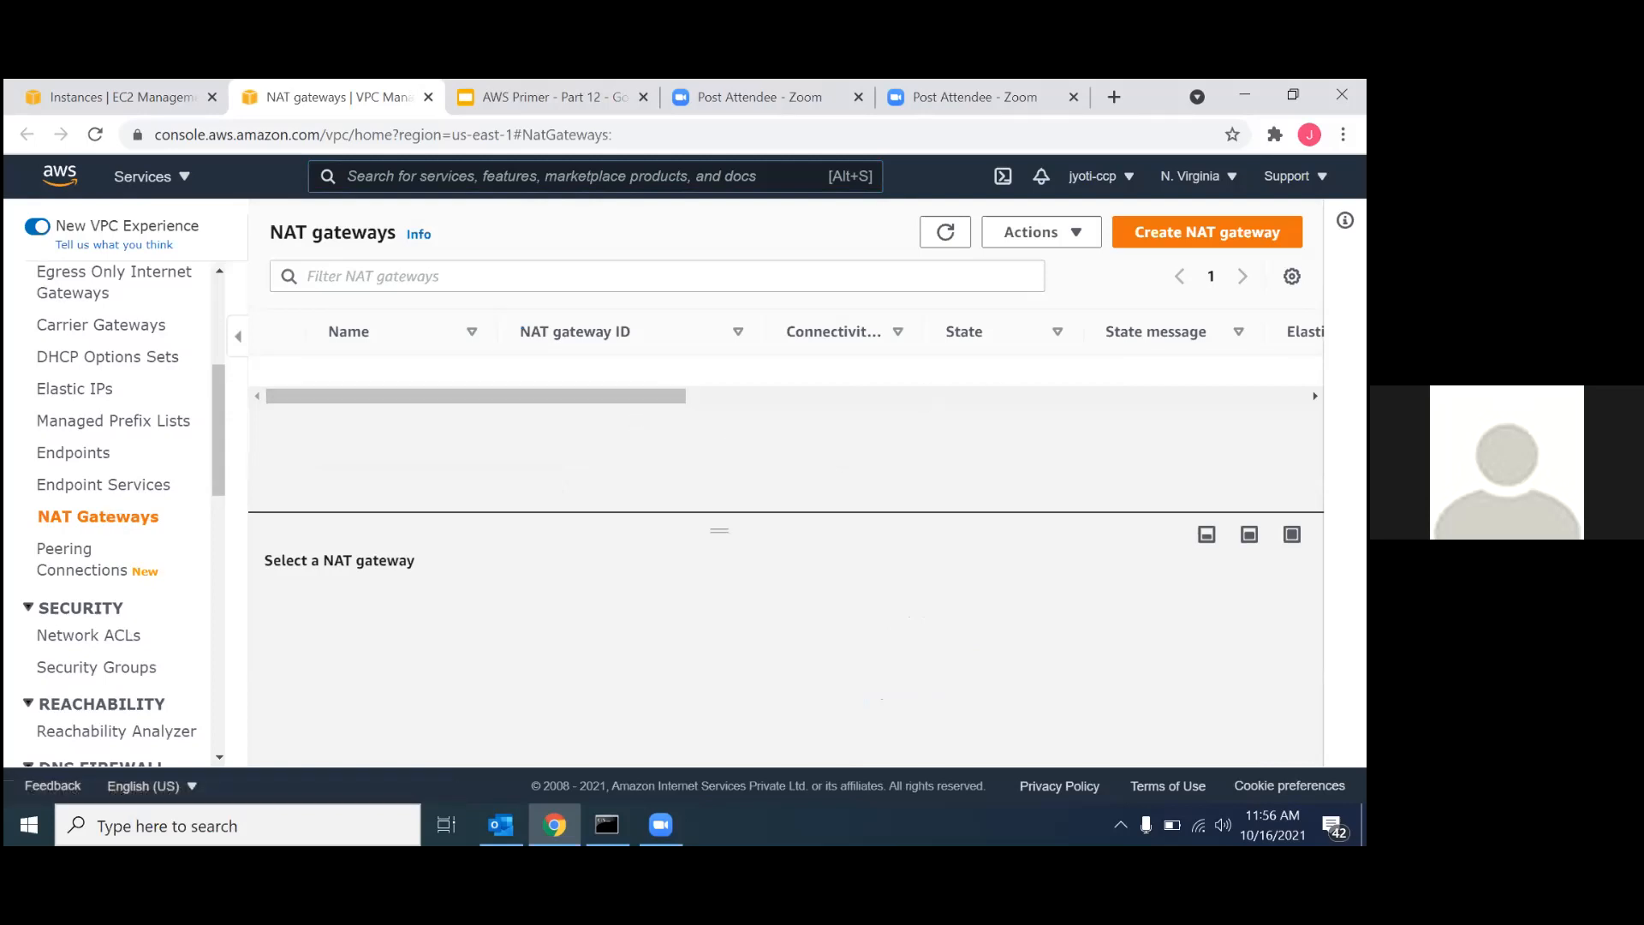
click(1207, 232)
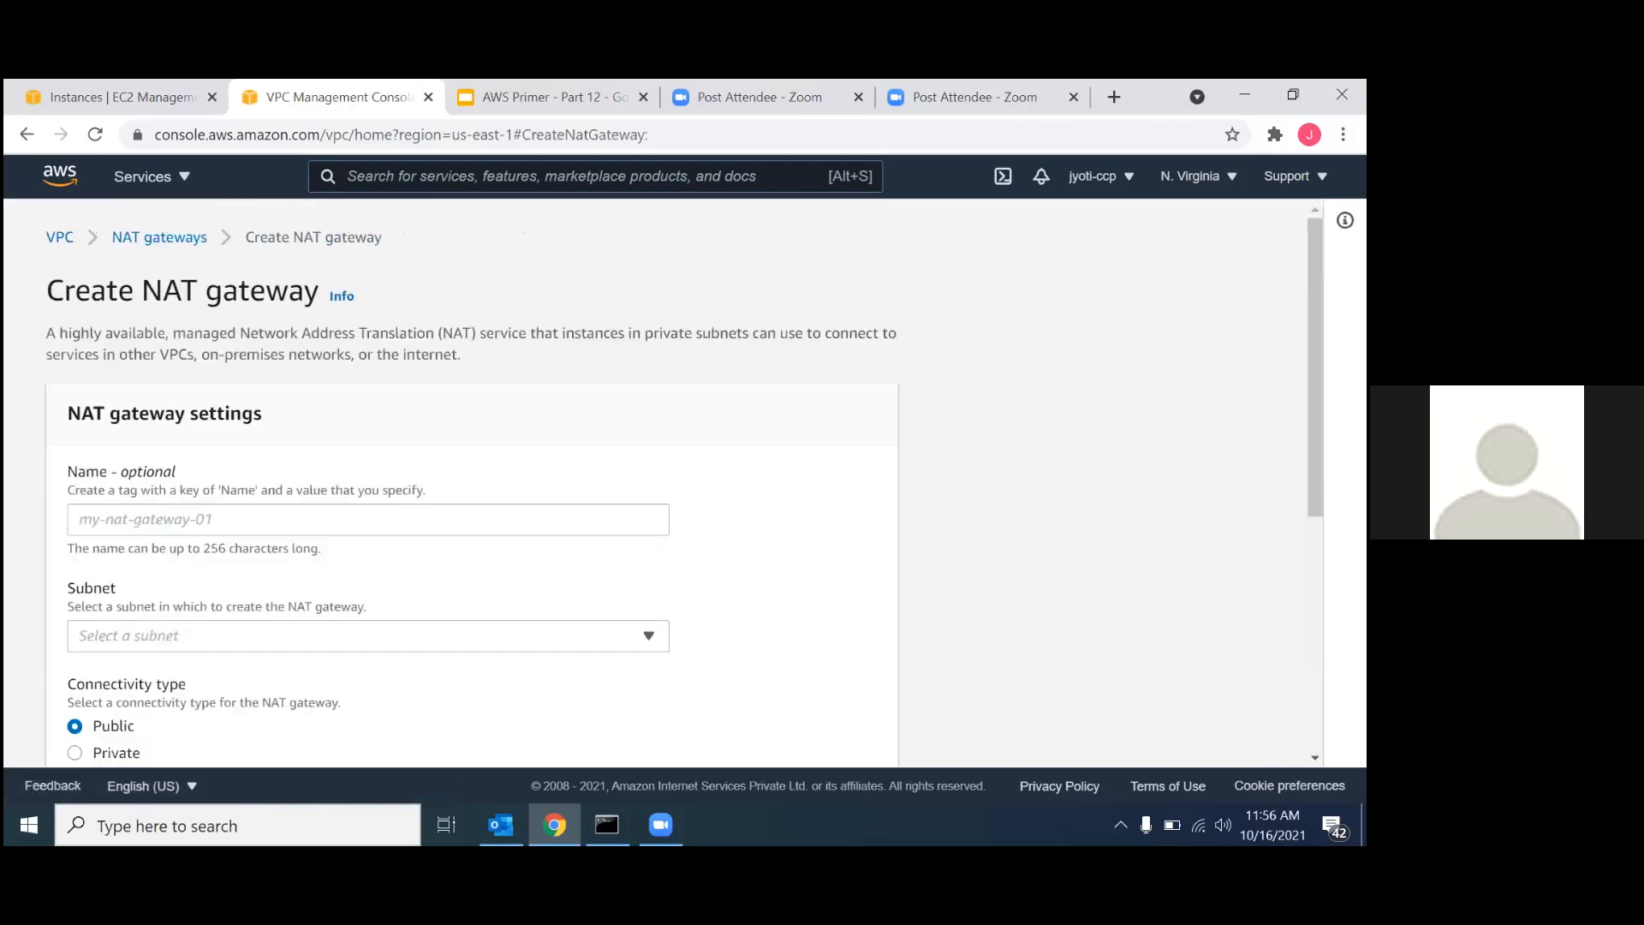
scroll(608, 496, down, 1)
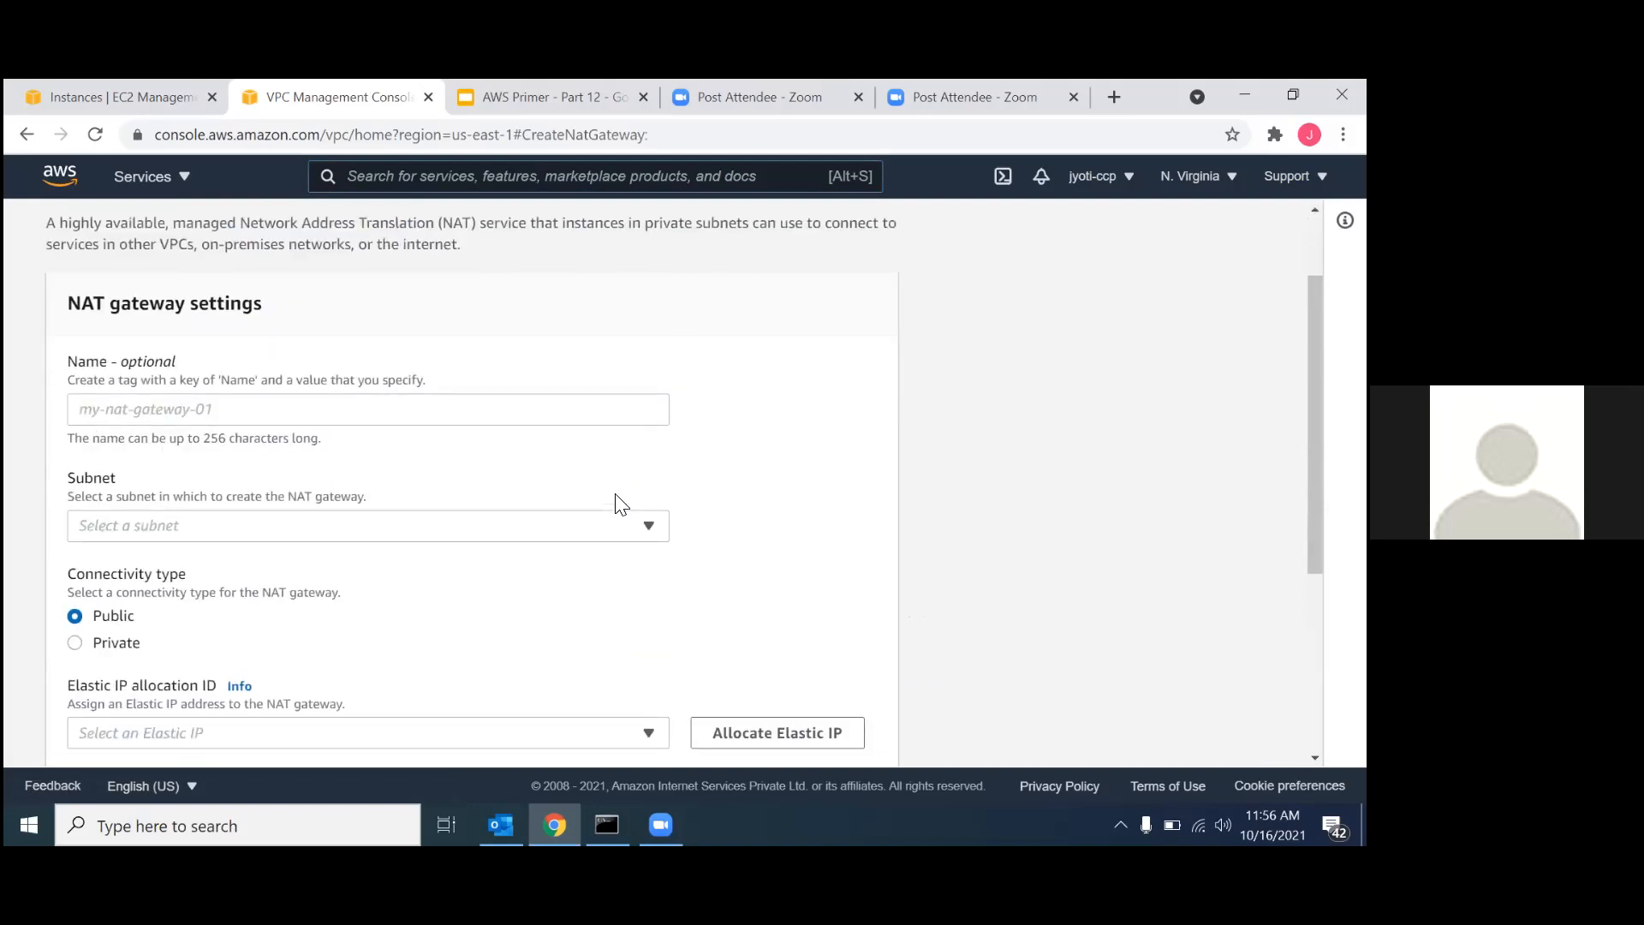
click(339, 408)
text(NAT)
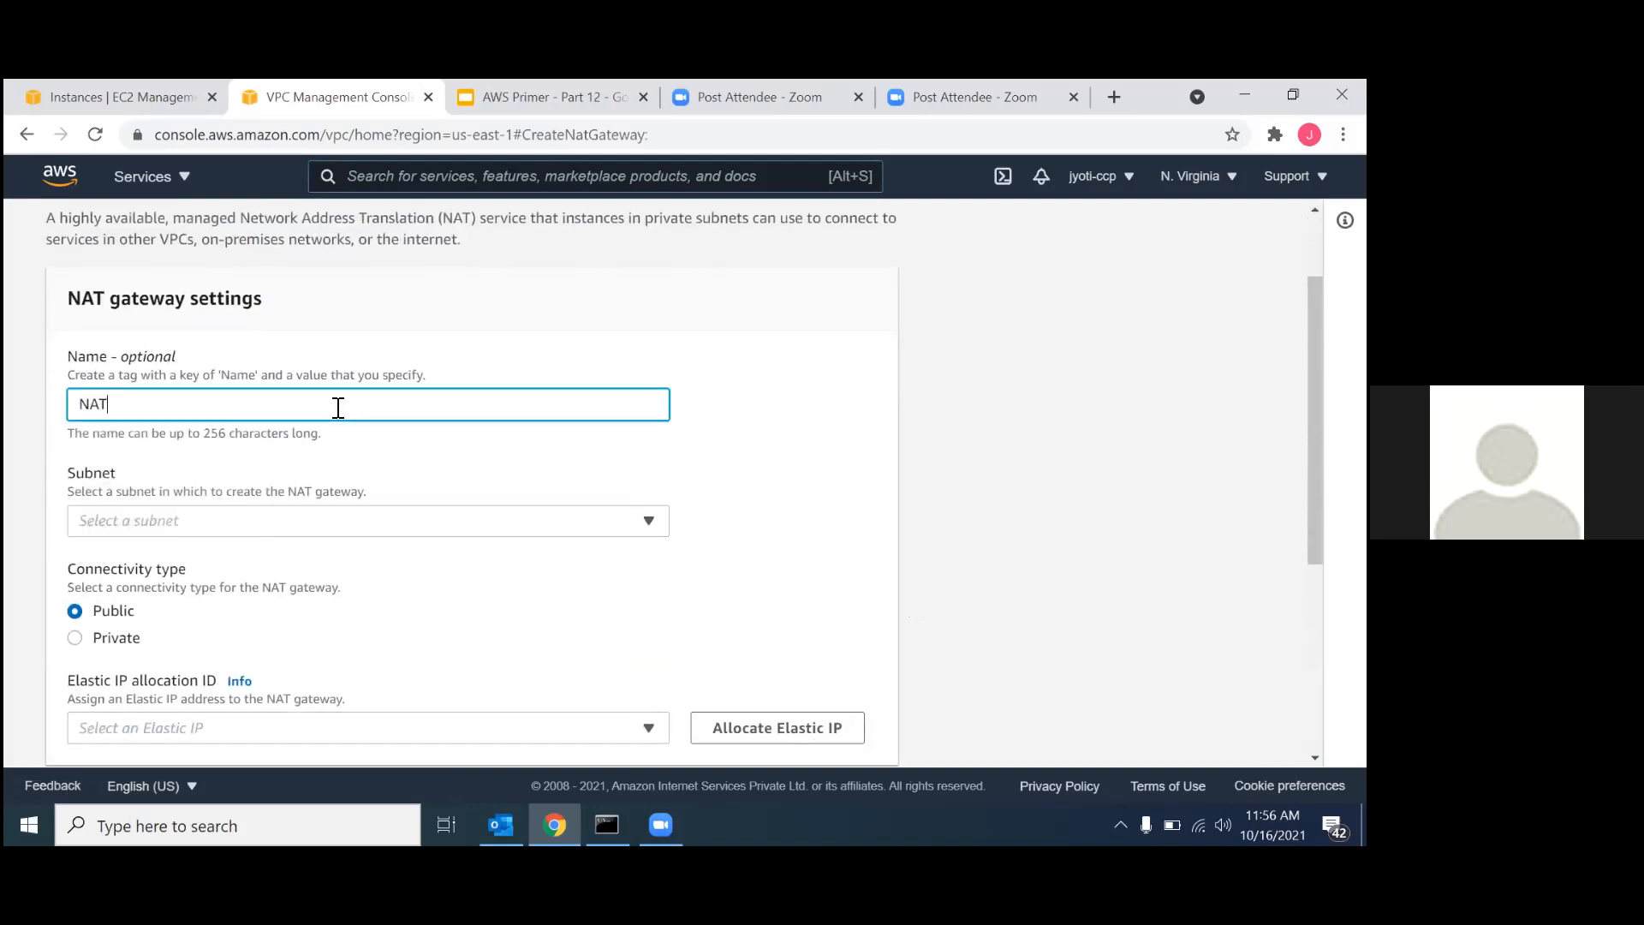
text(-01)
click(245, 522)
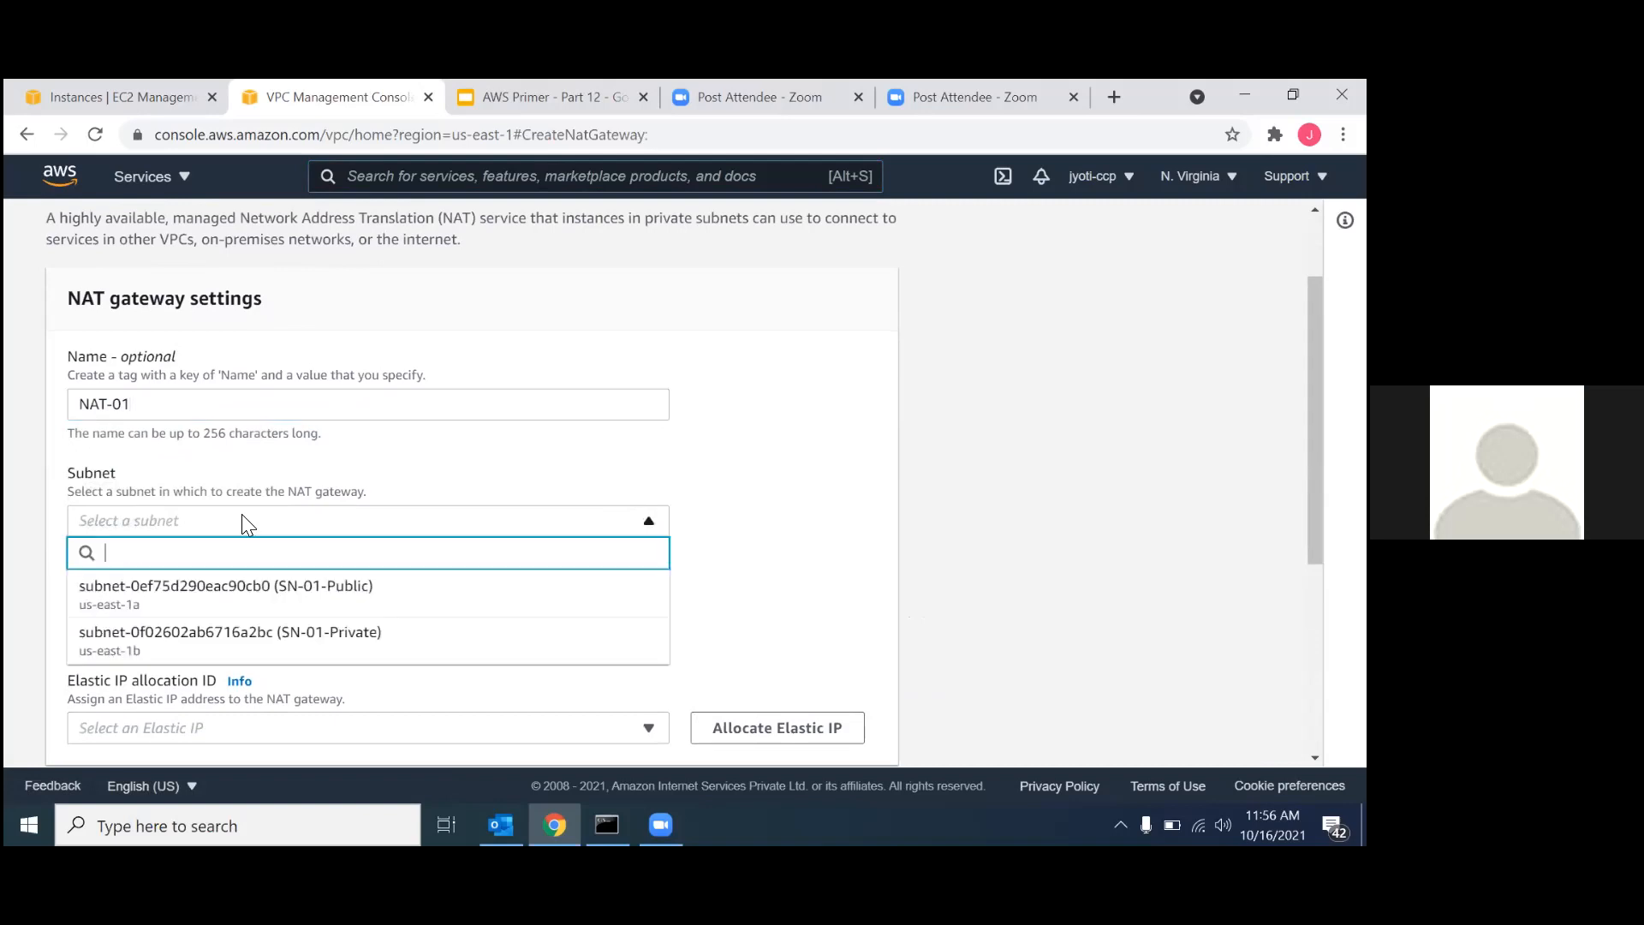
click(217, 594)
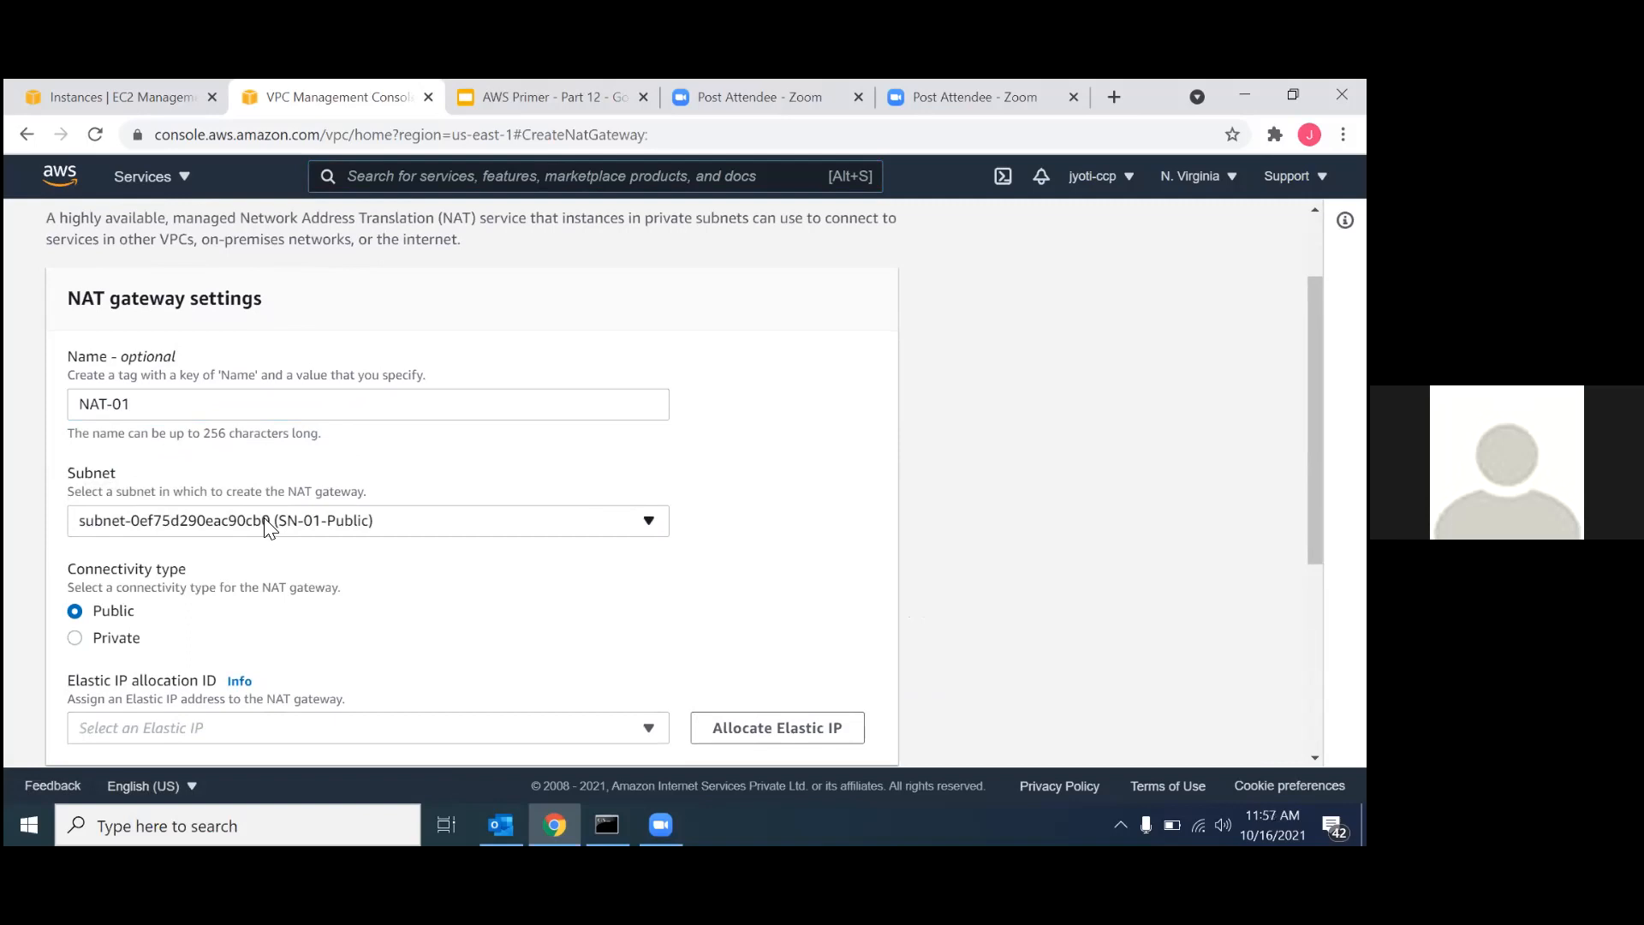
Allocate a new Elastic IP for NAT-01, keep the connectivity type Public and create the NAT gateway.
scroll(342, 665, down, 2)
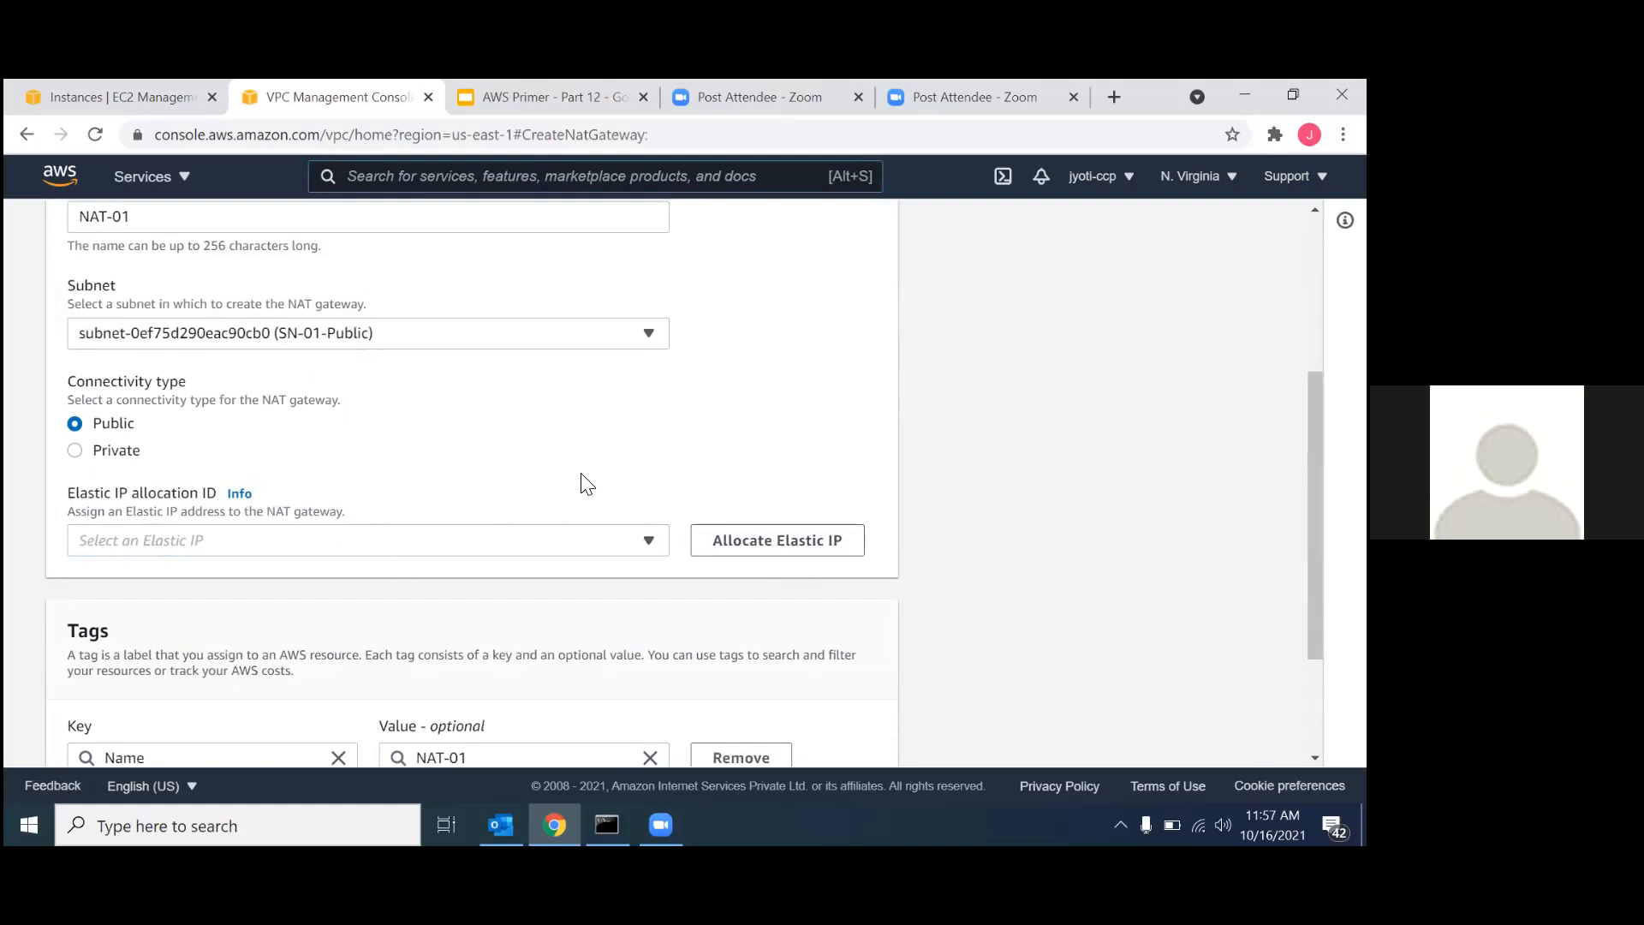
scroll(374, 505, up, 2)
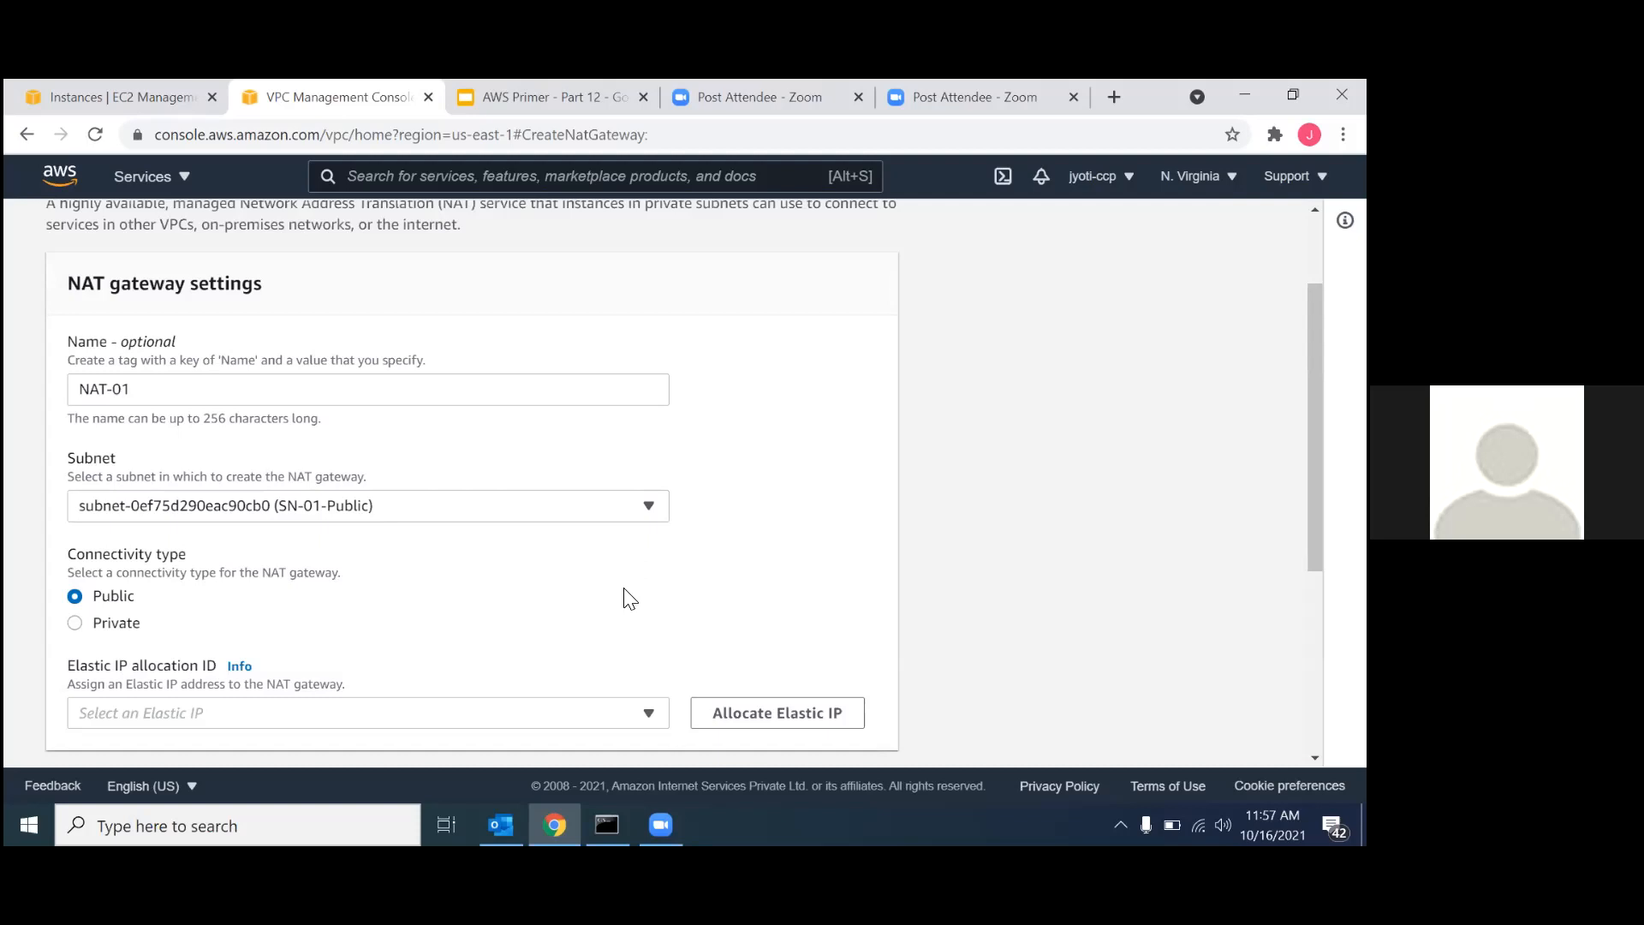
scroll(624, 599, down, 3)
click(758, 494)
scroll(754, 495, down, 3)
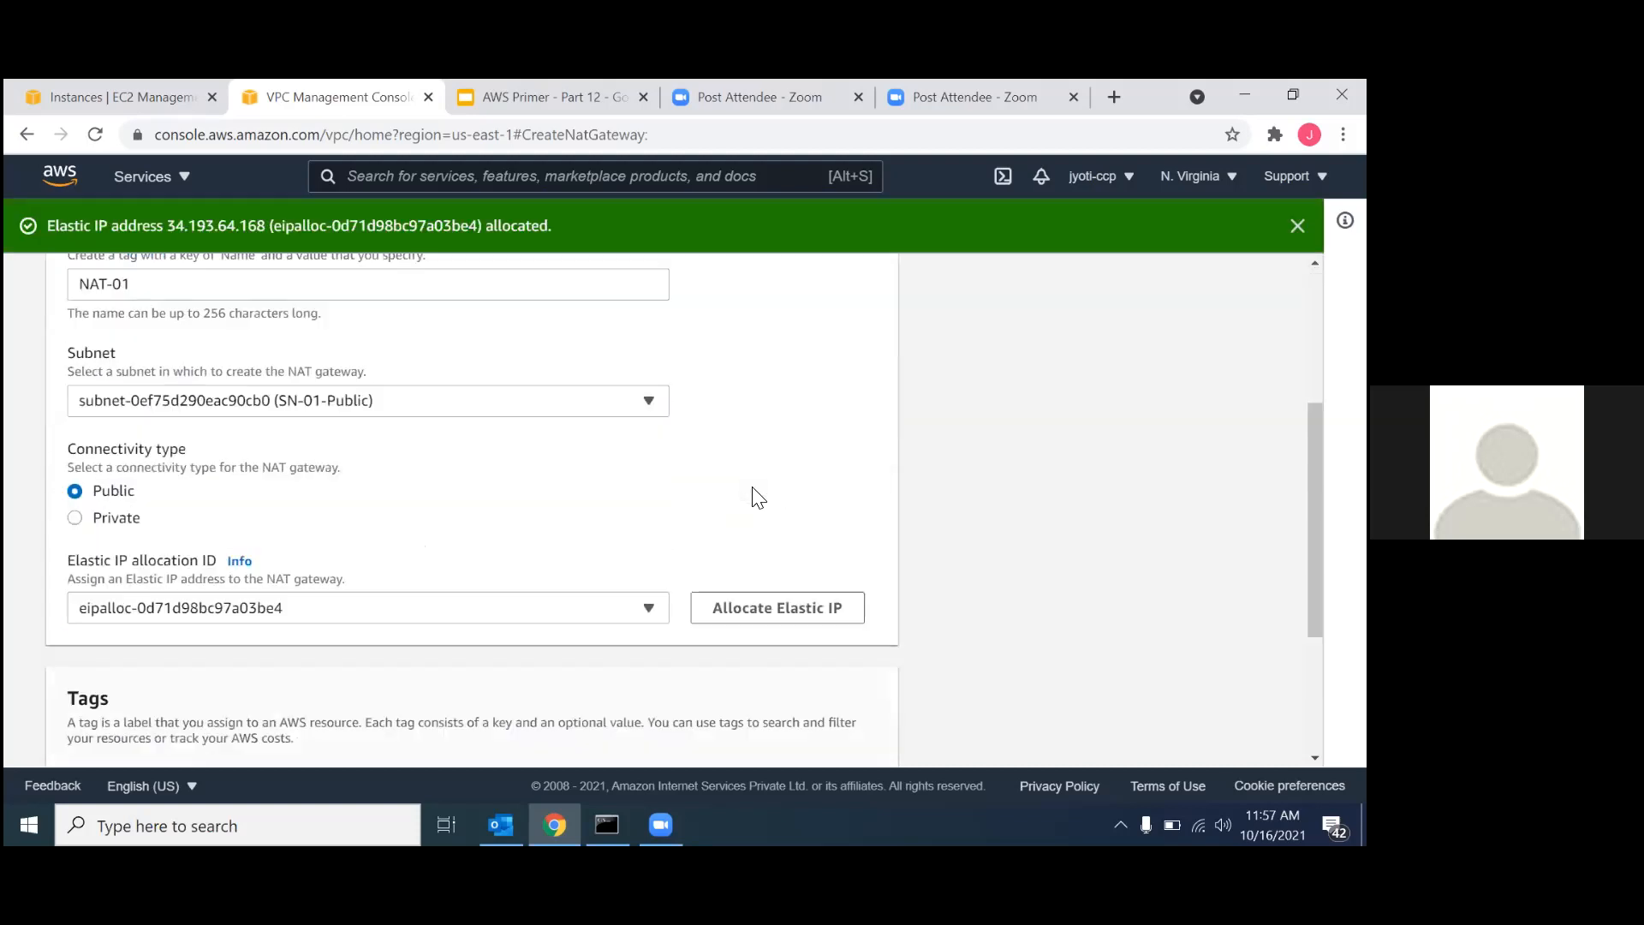
scroll(539, 454, up, 3)
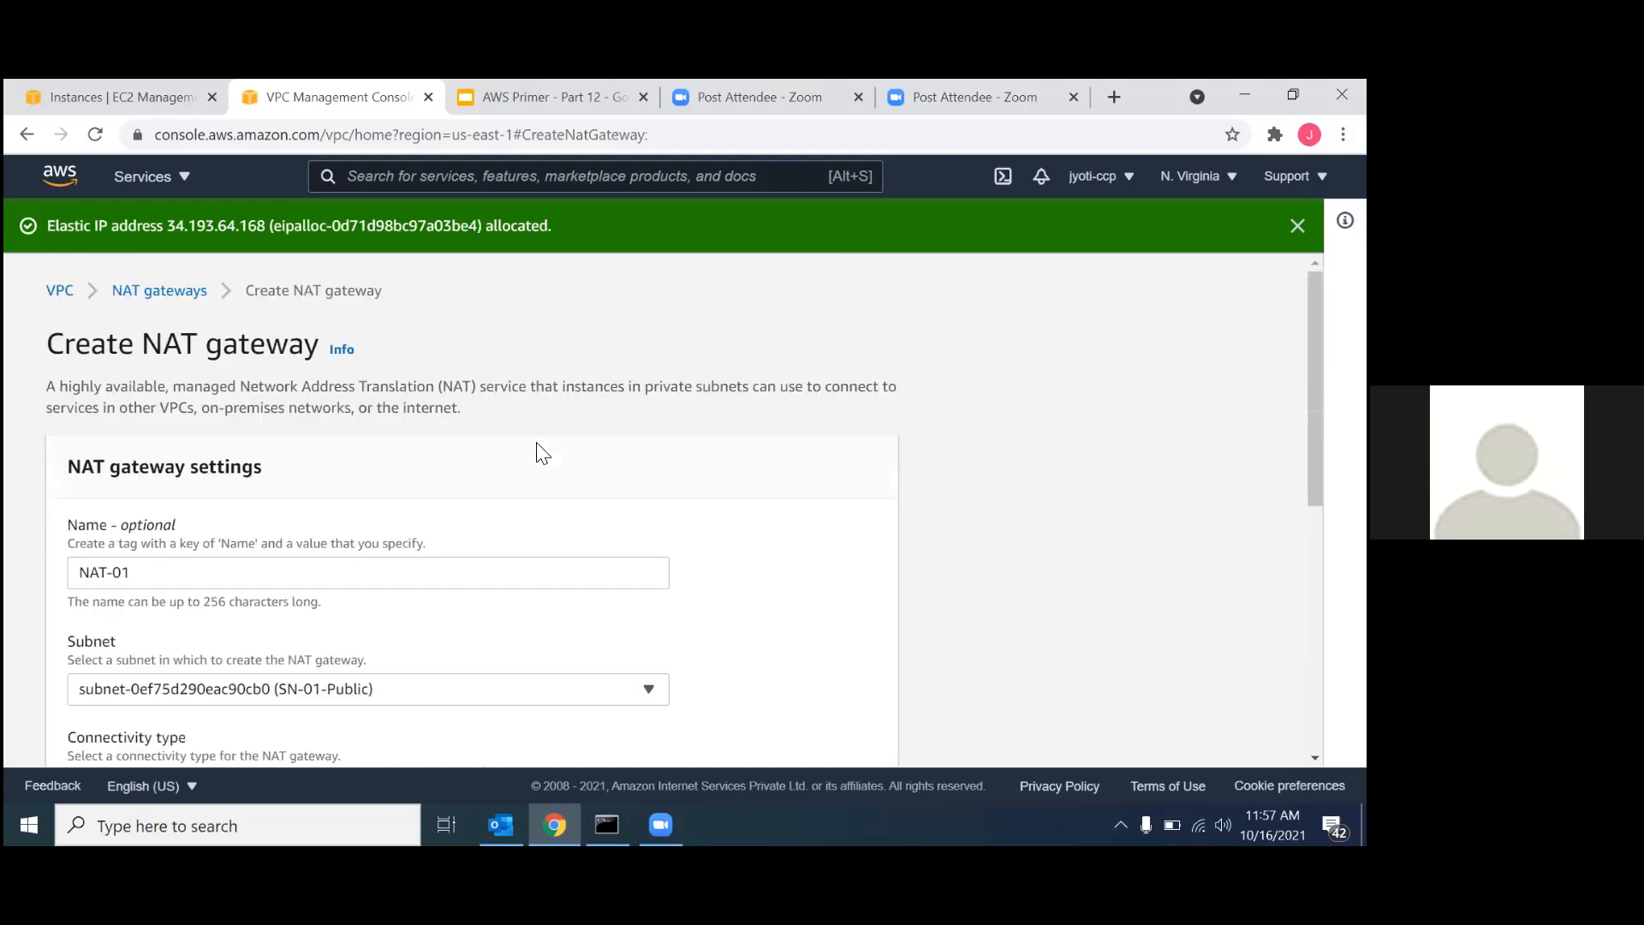
scroll(543, 454, down, 5)
scroll(811, 613, down, 1)
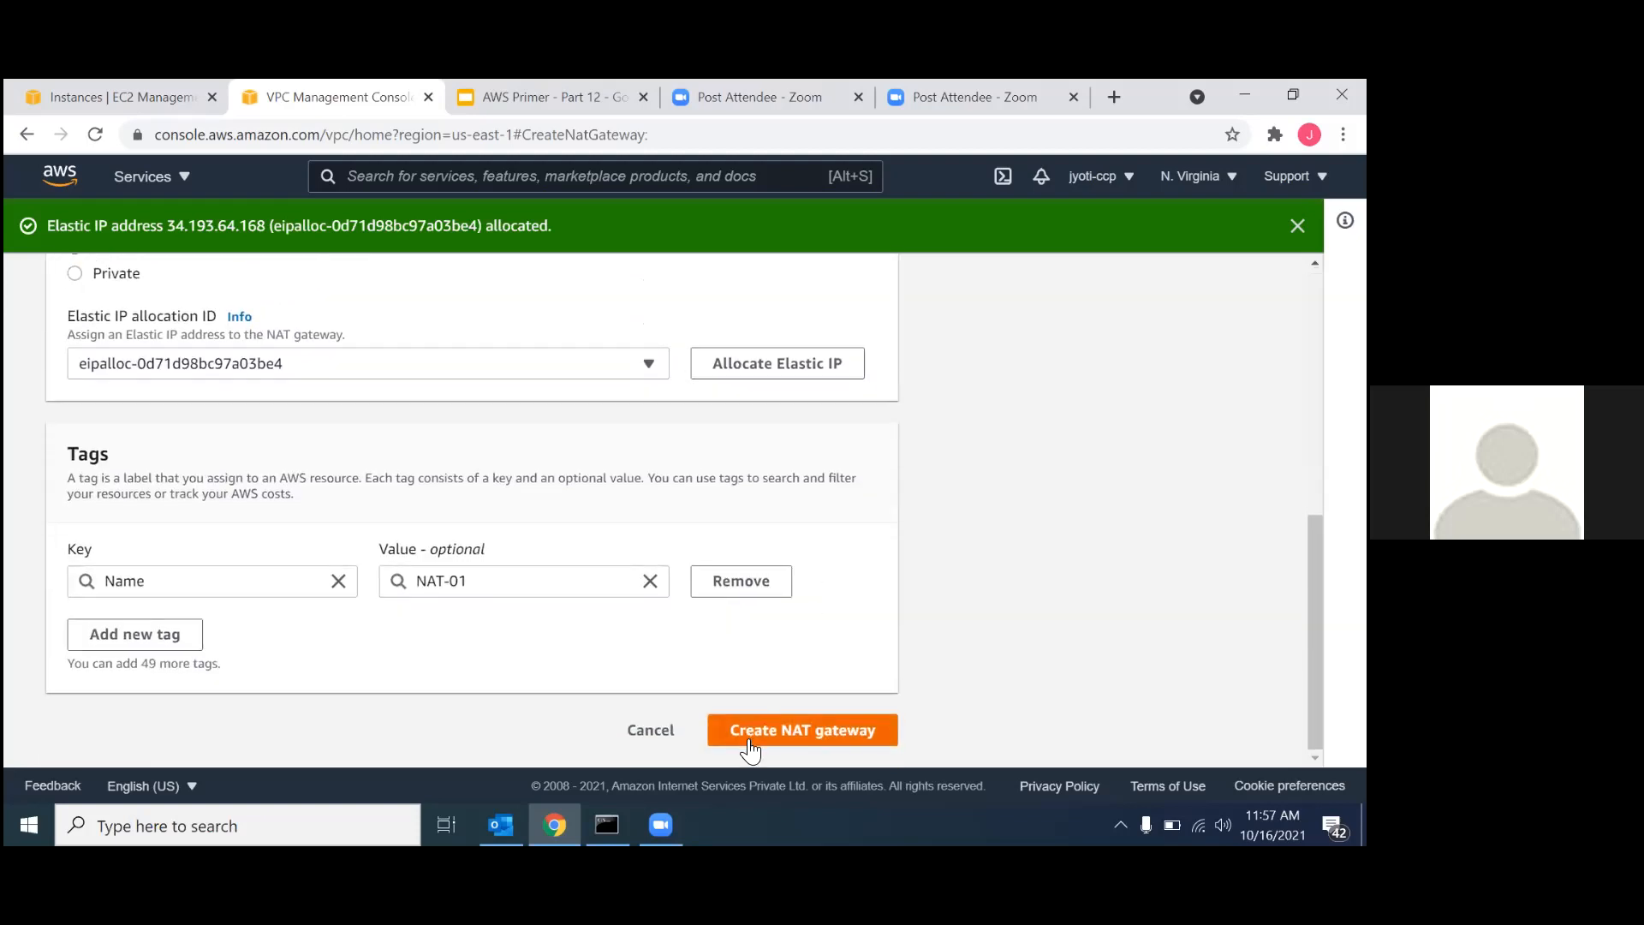
click(750, 732)
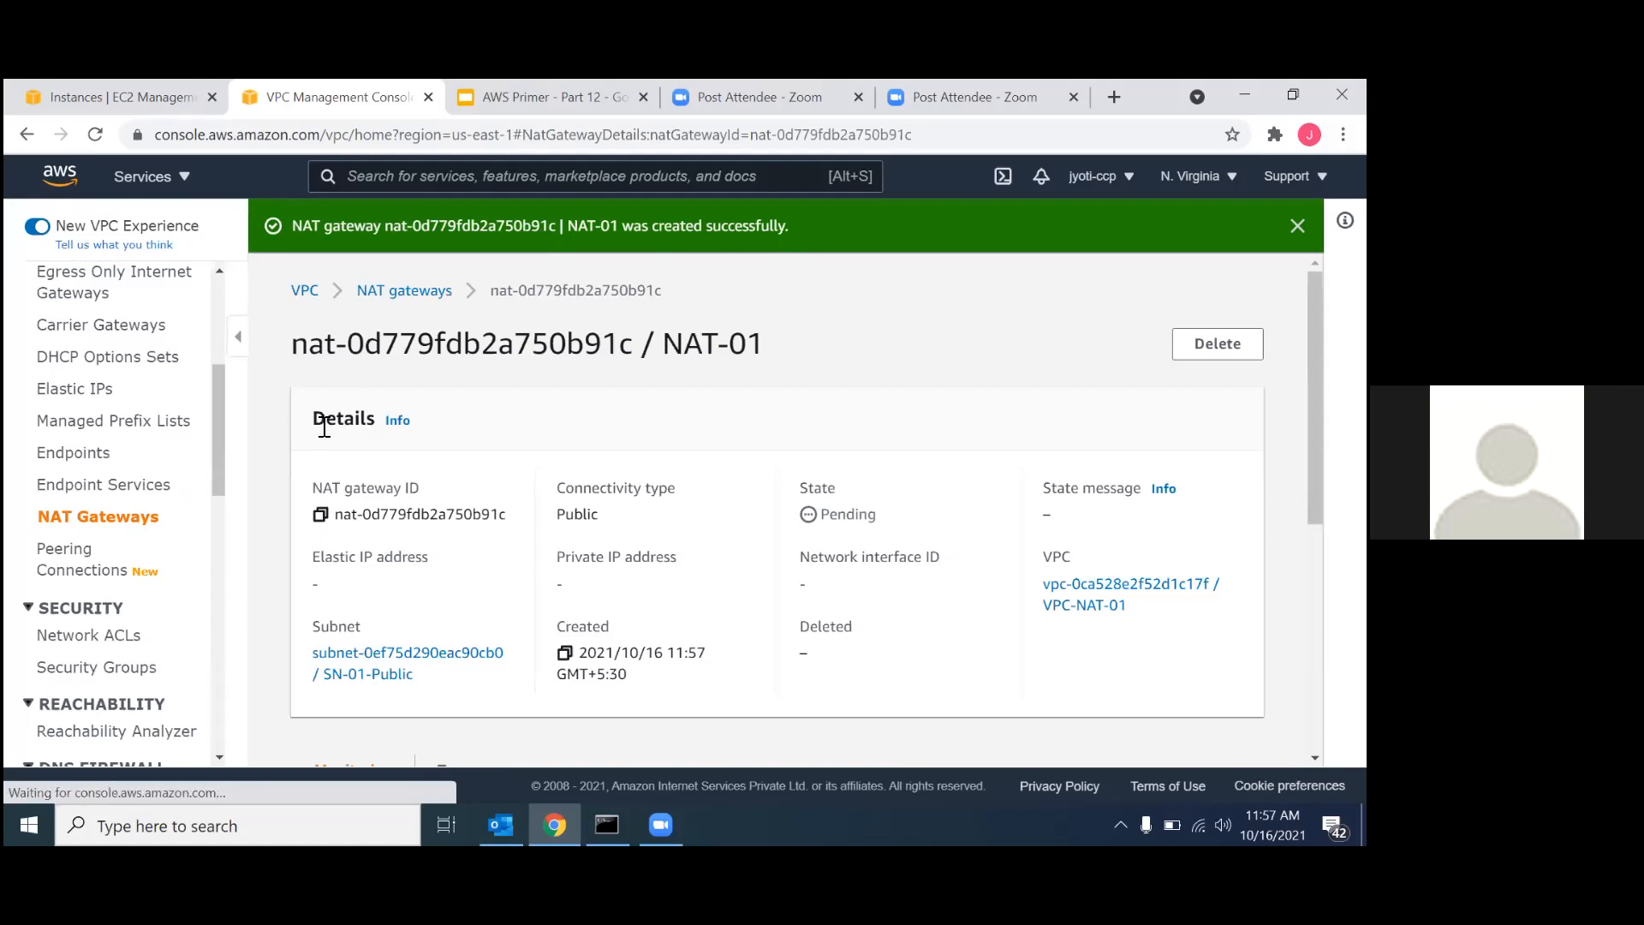
Return to the EC2 instances list, clear the Public instance's selection and reload the page.
click(135, 93)
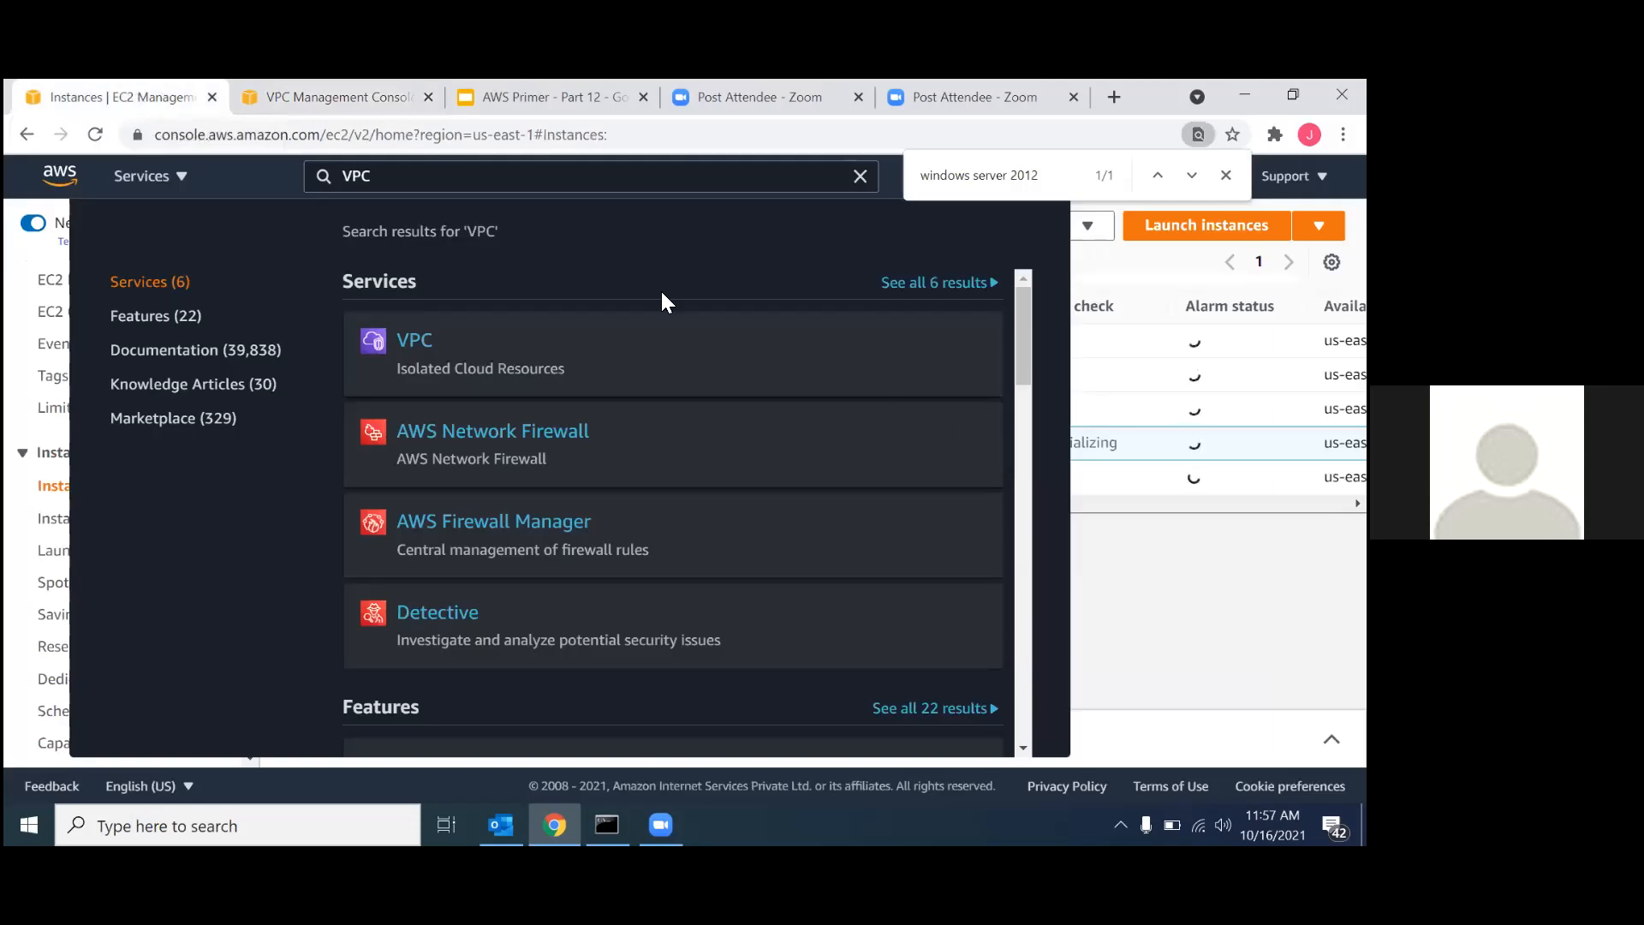
click(12, 387)
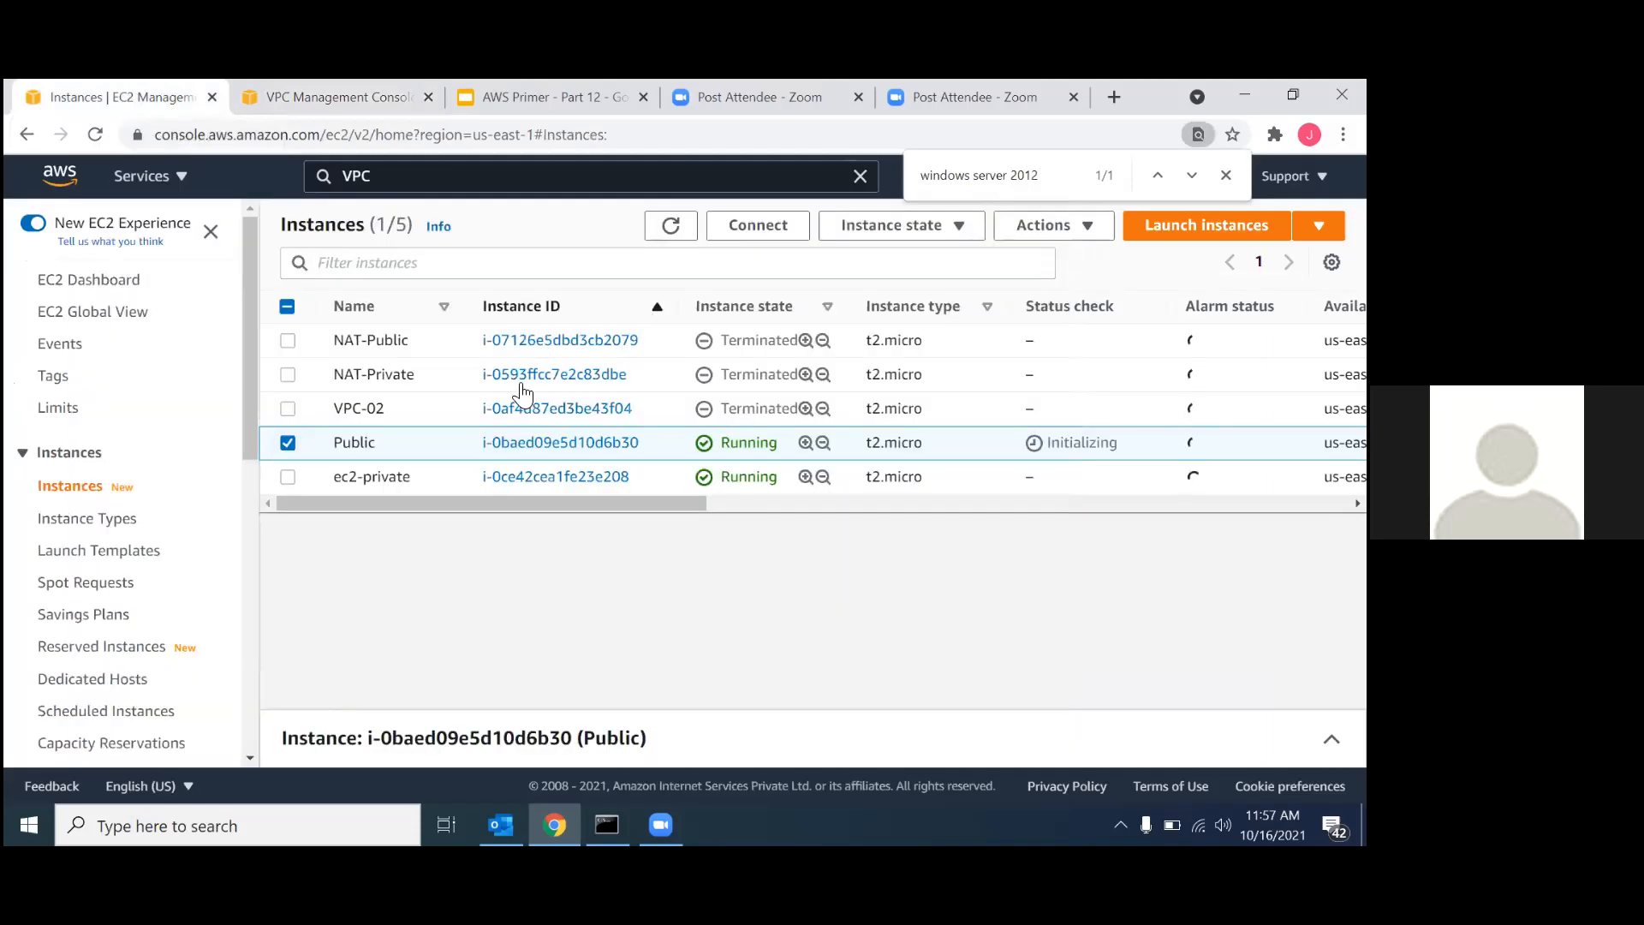
click(287, 441)
click(642, 137)
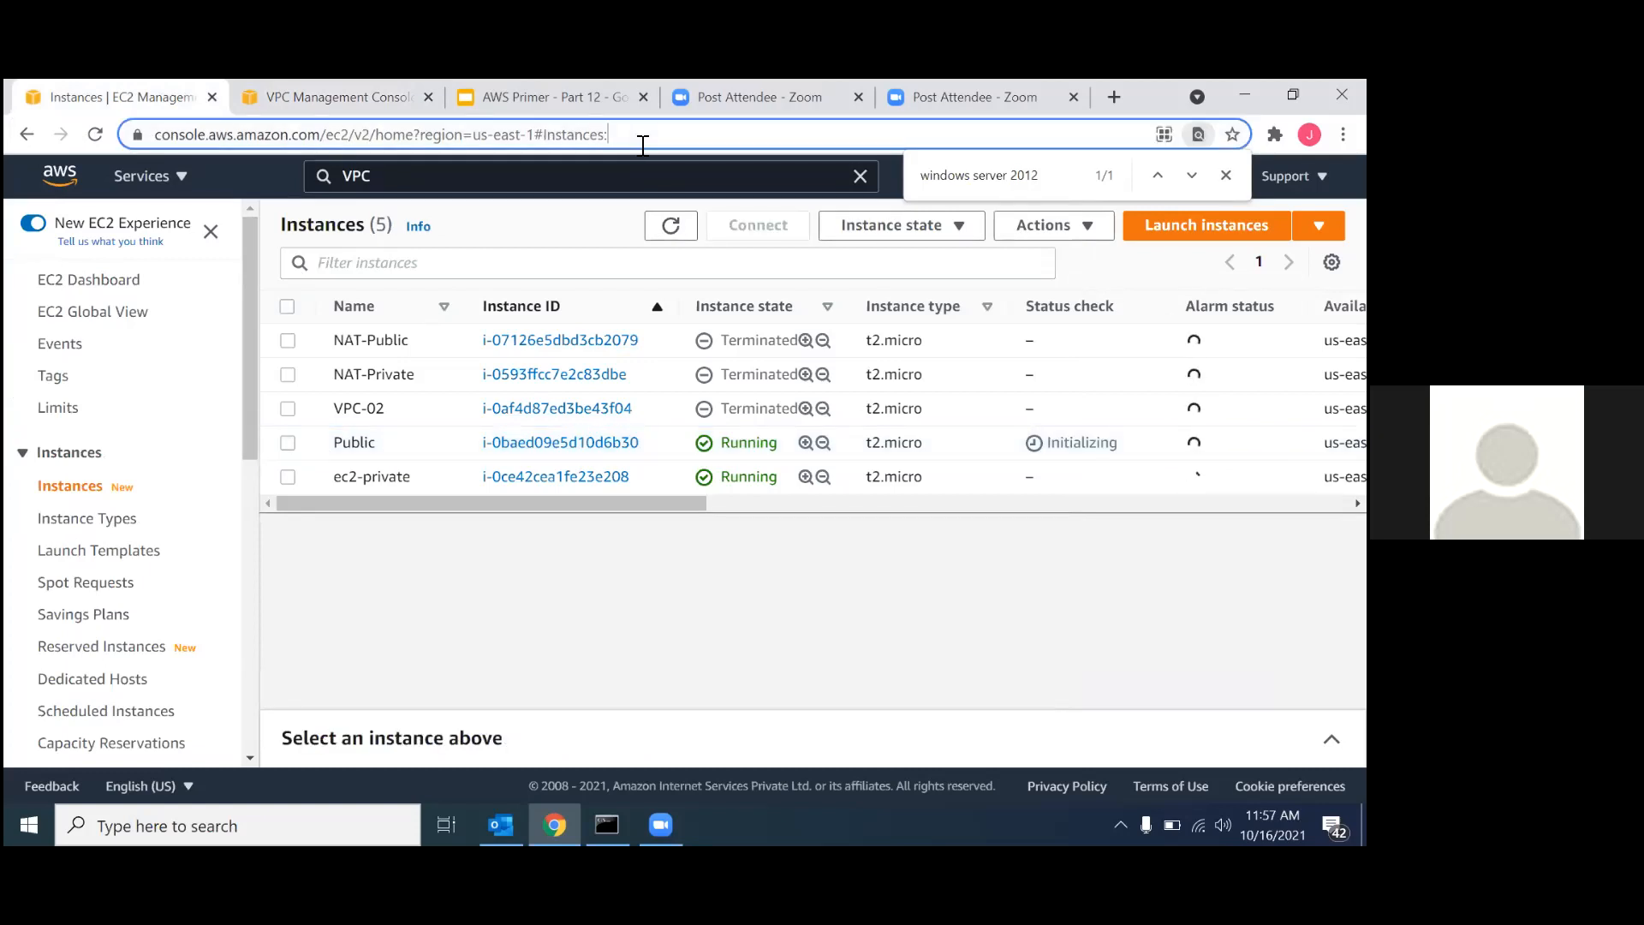
key(Return)
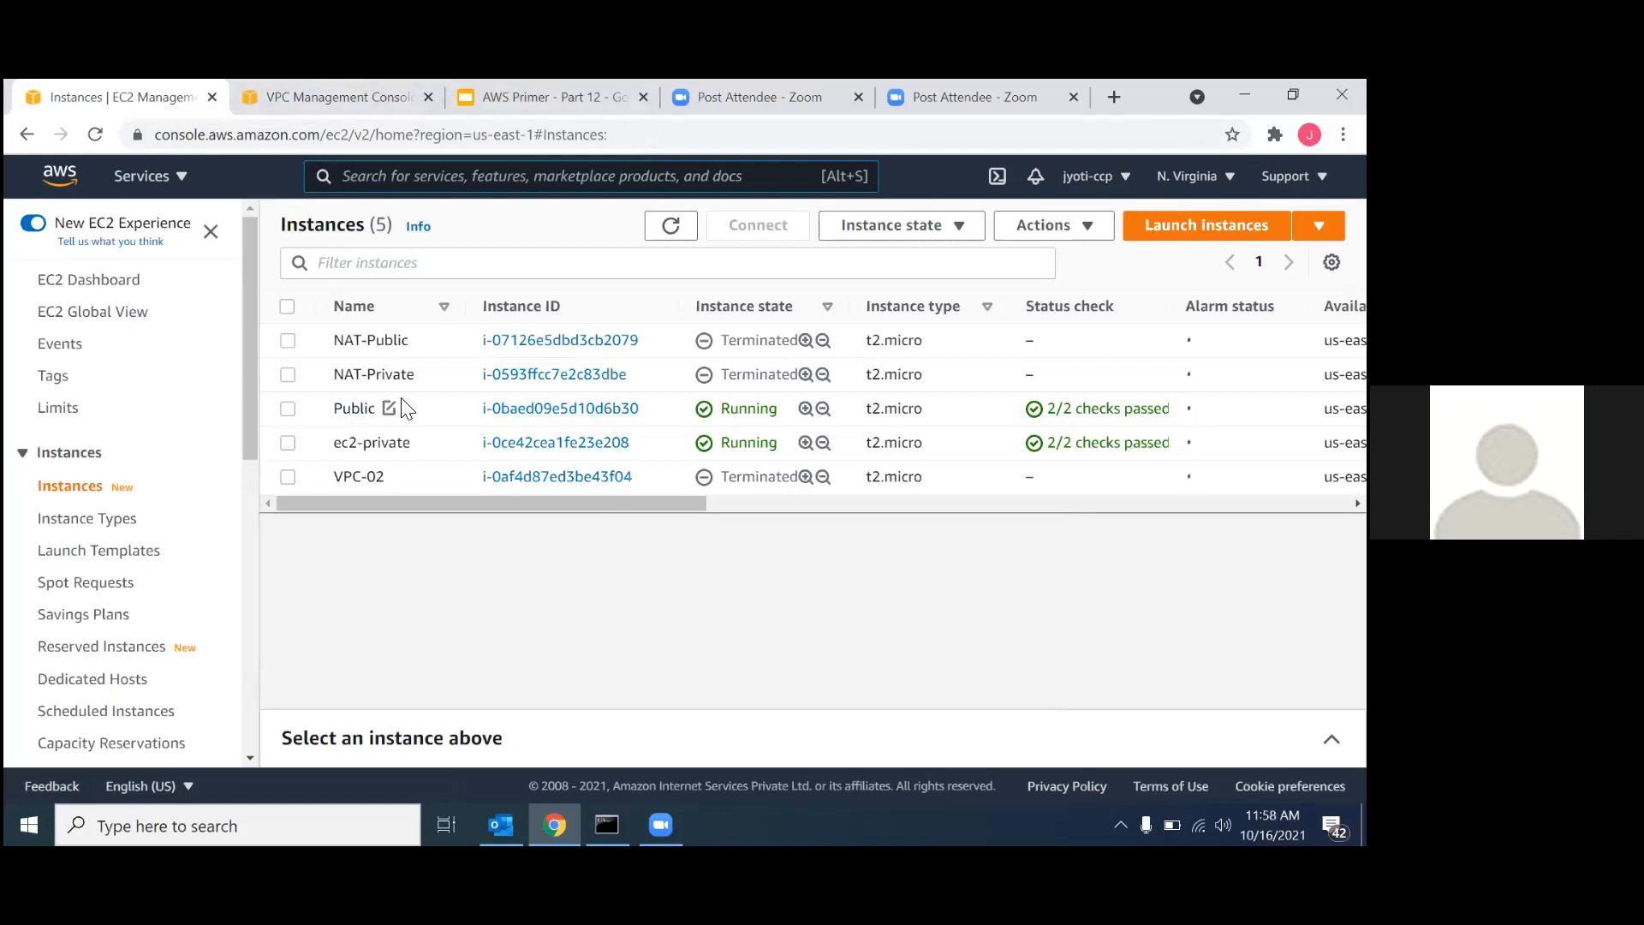
Rename the Public instance as ec2-public and save the name.
click(389, 409)
drag(439, 447, 459, 448)
double_click(459, 448)
text(ec2-public)
click(649, 518)
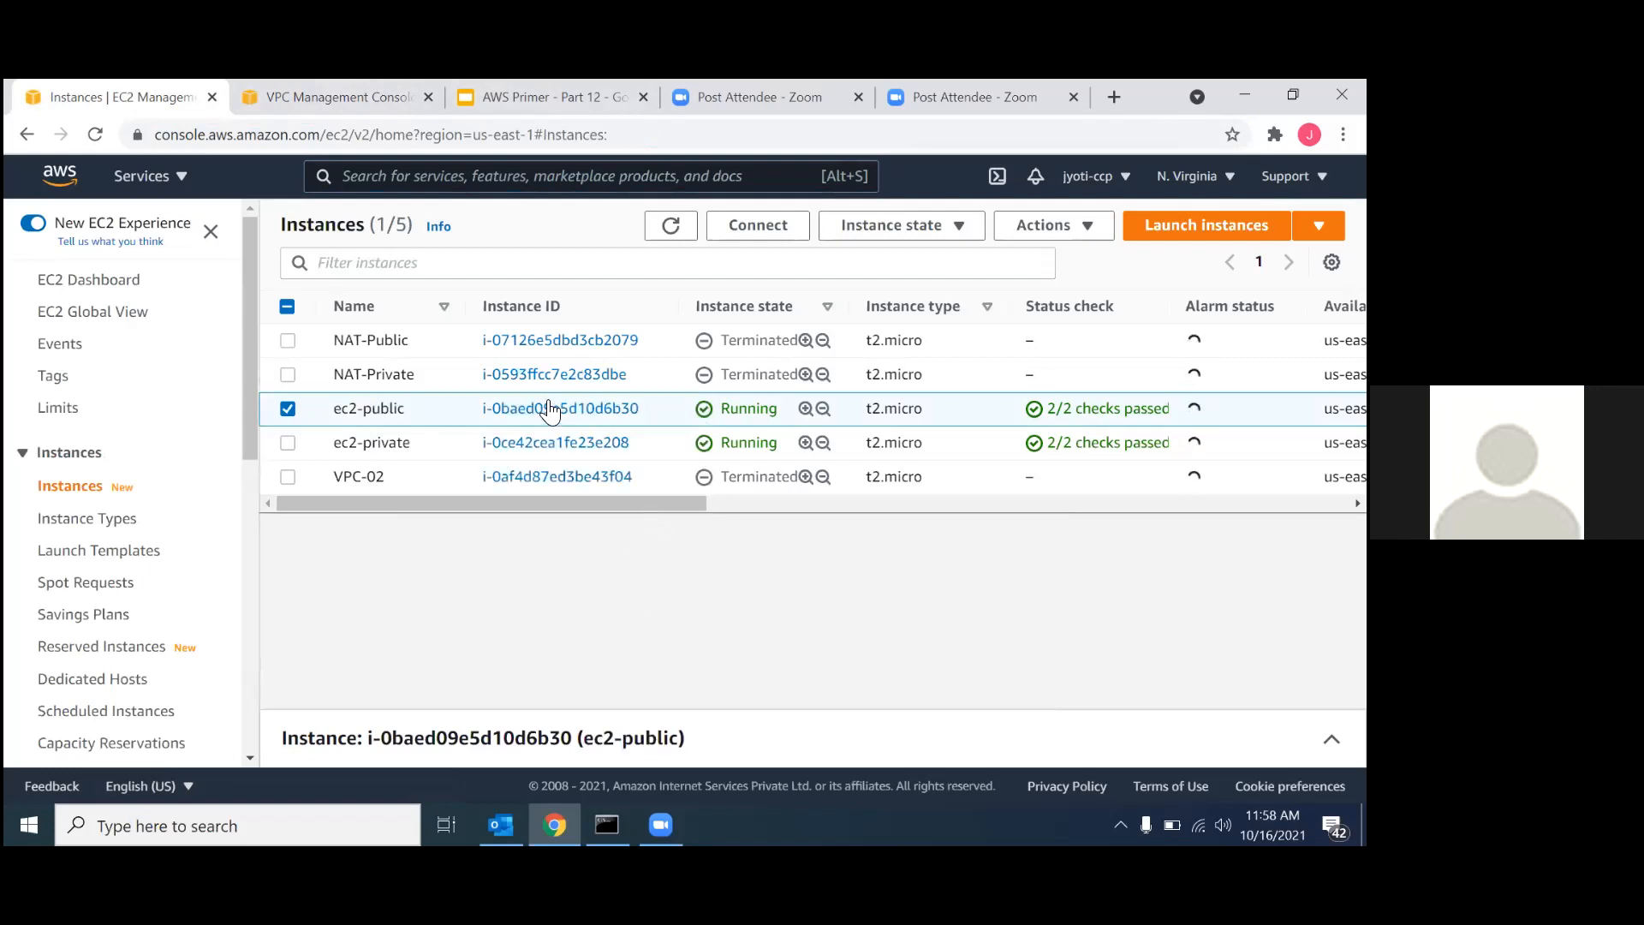
Open the ec2-public instance's details and show its RDP client connection options.
click(550, 411)
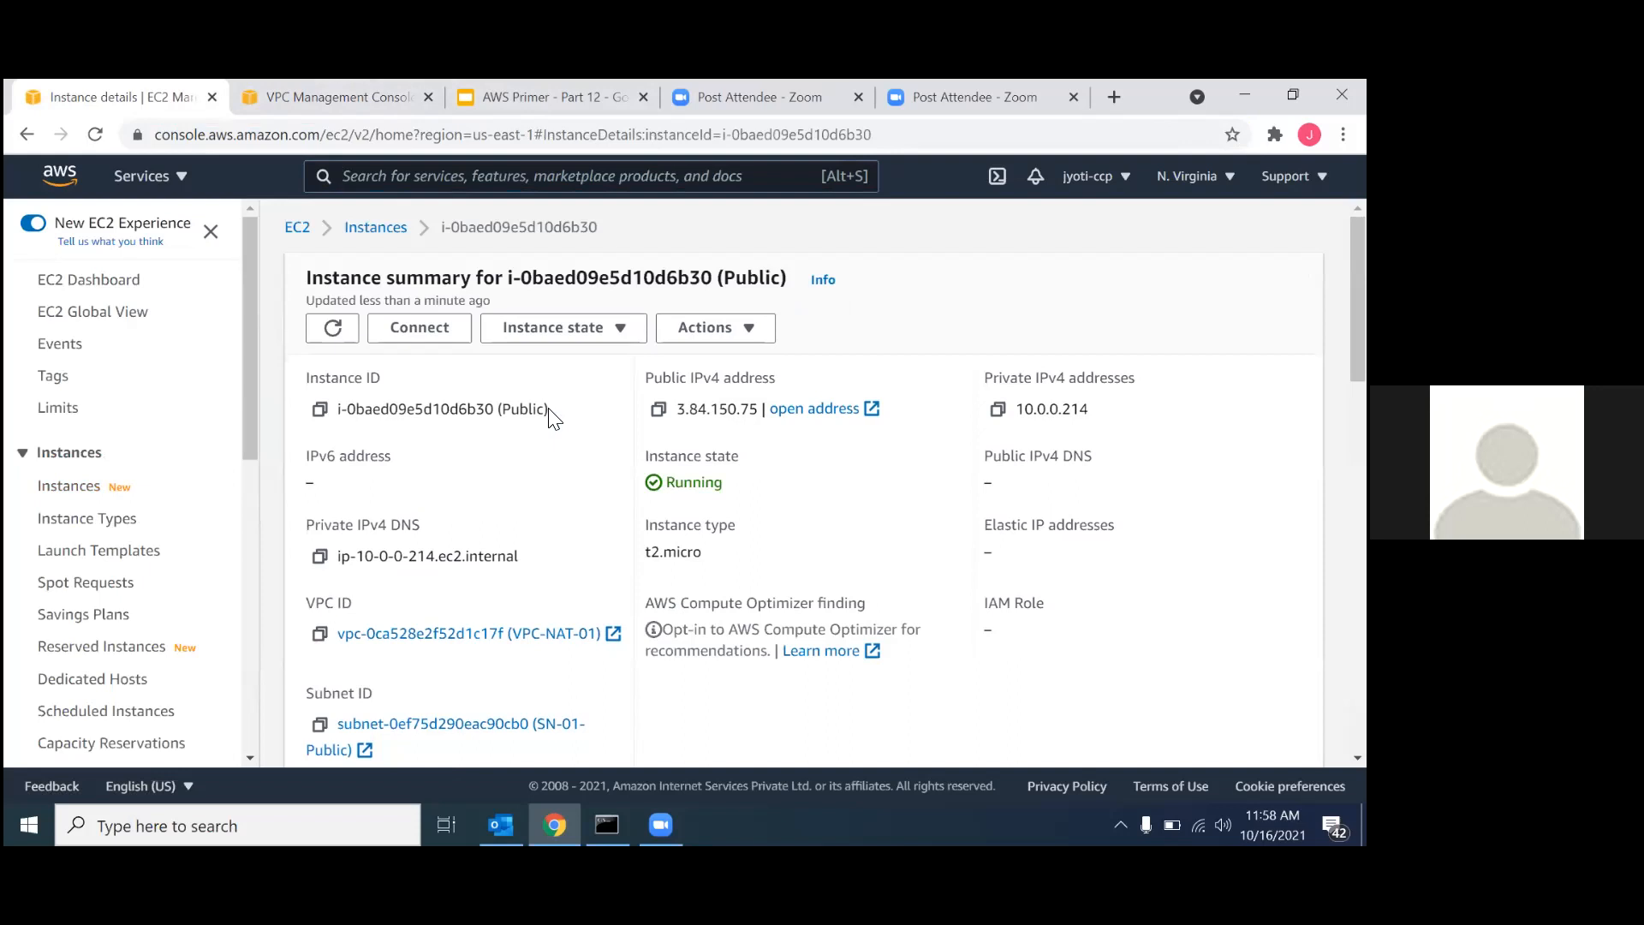
click(418, 329)
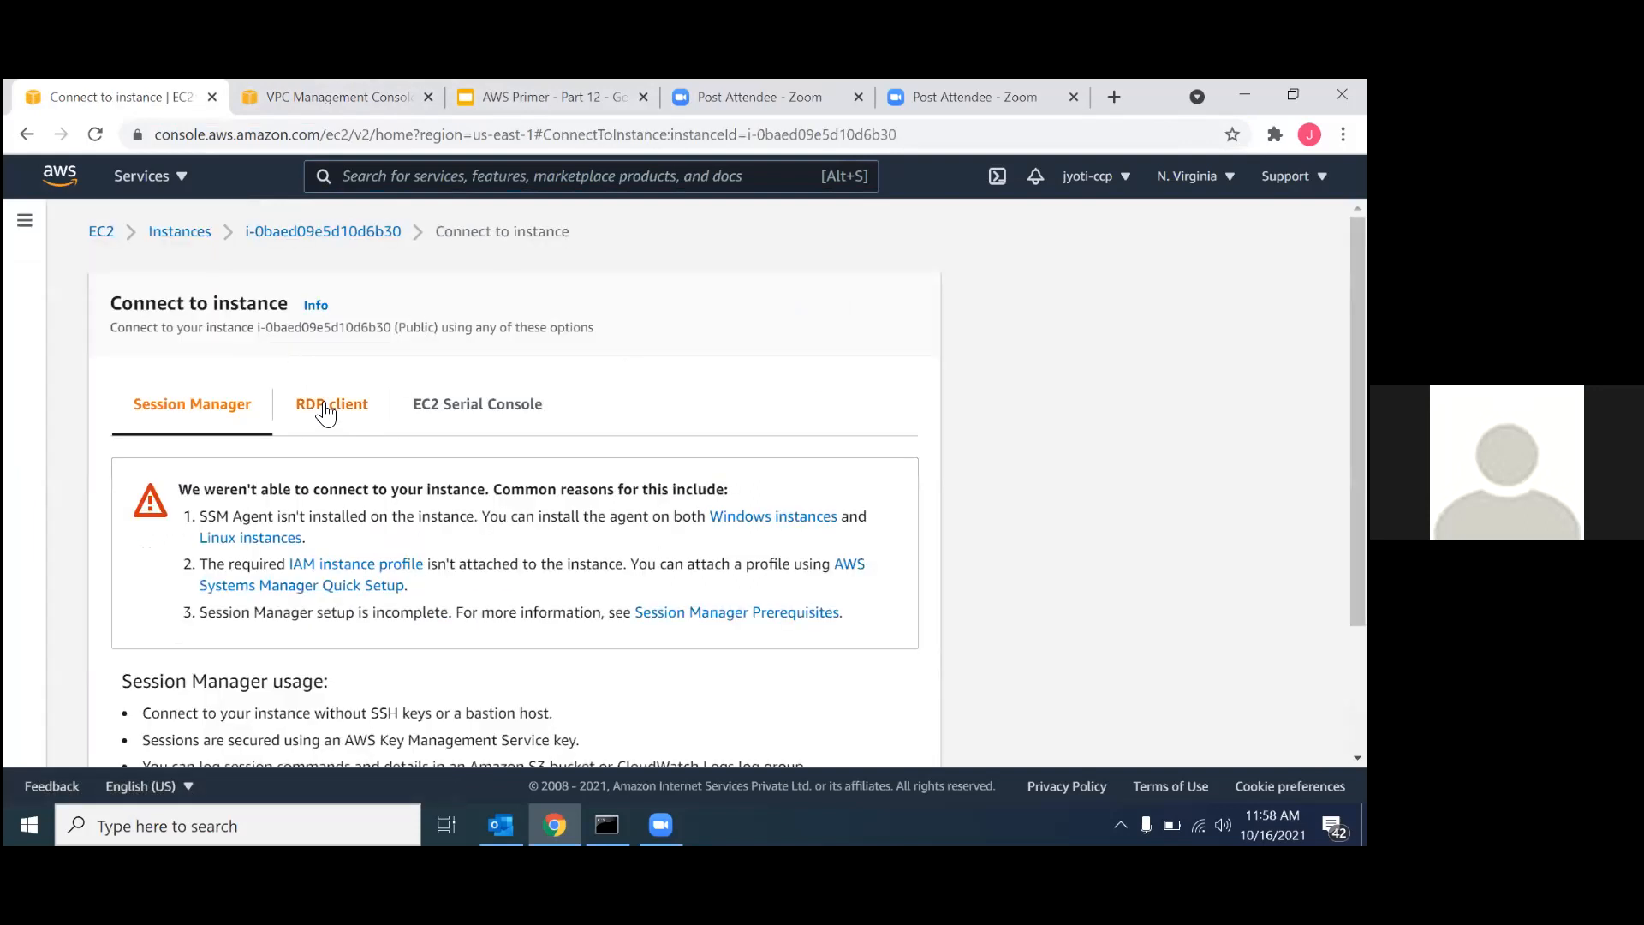
click(330, 404)
scroll(347, 496, down, 2)
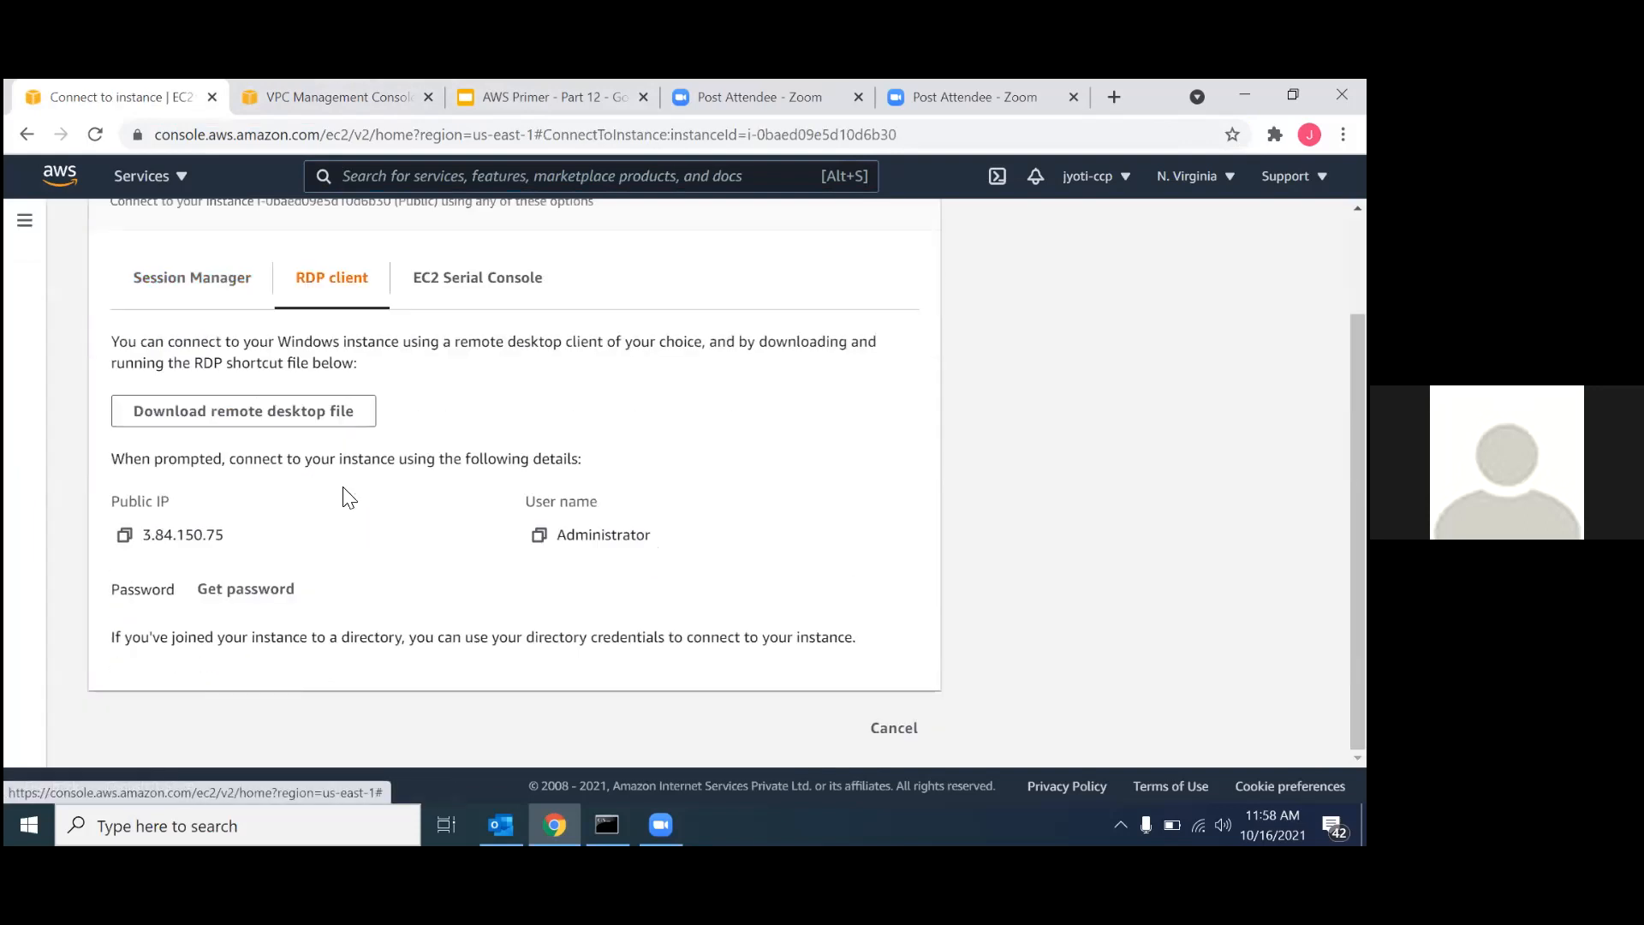
Get the instance's Windows administrator password by loading the key file vpc-nat.pem from Downloads and decrypting it.
click(266, 593)
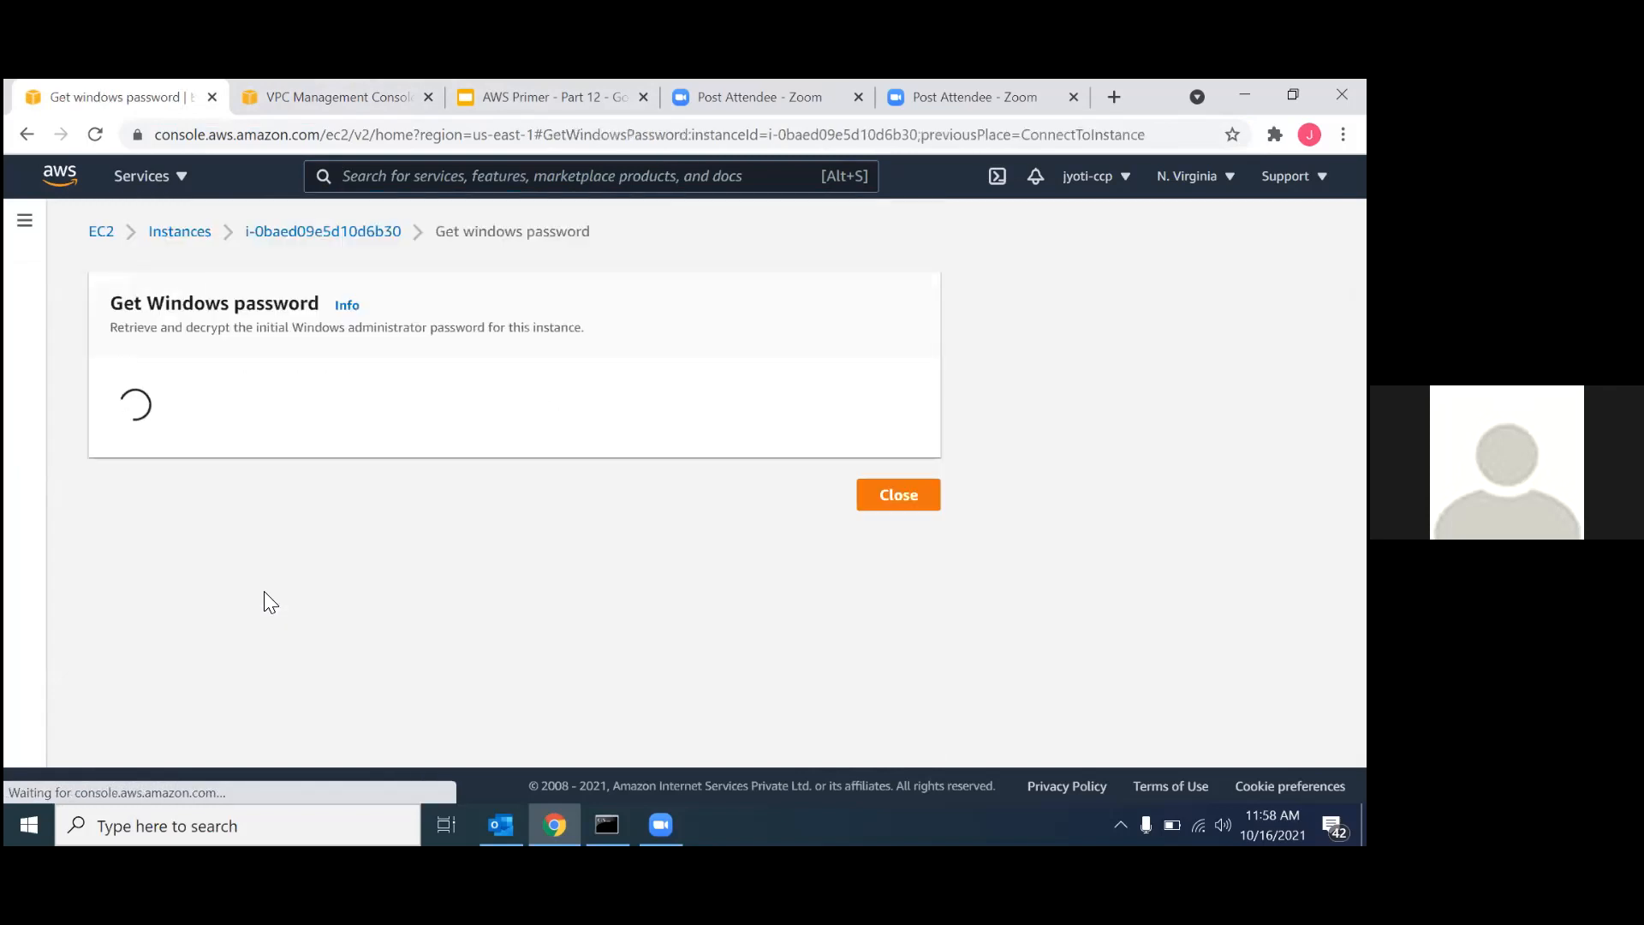
click(175, 572)
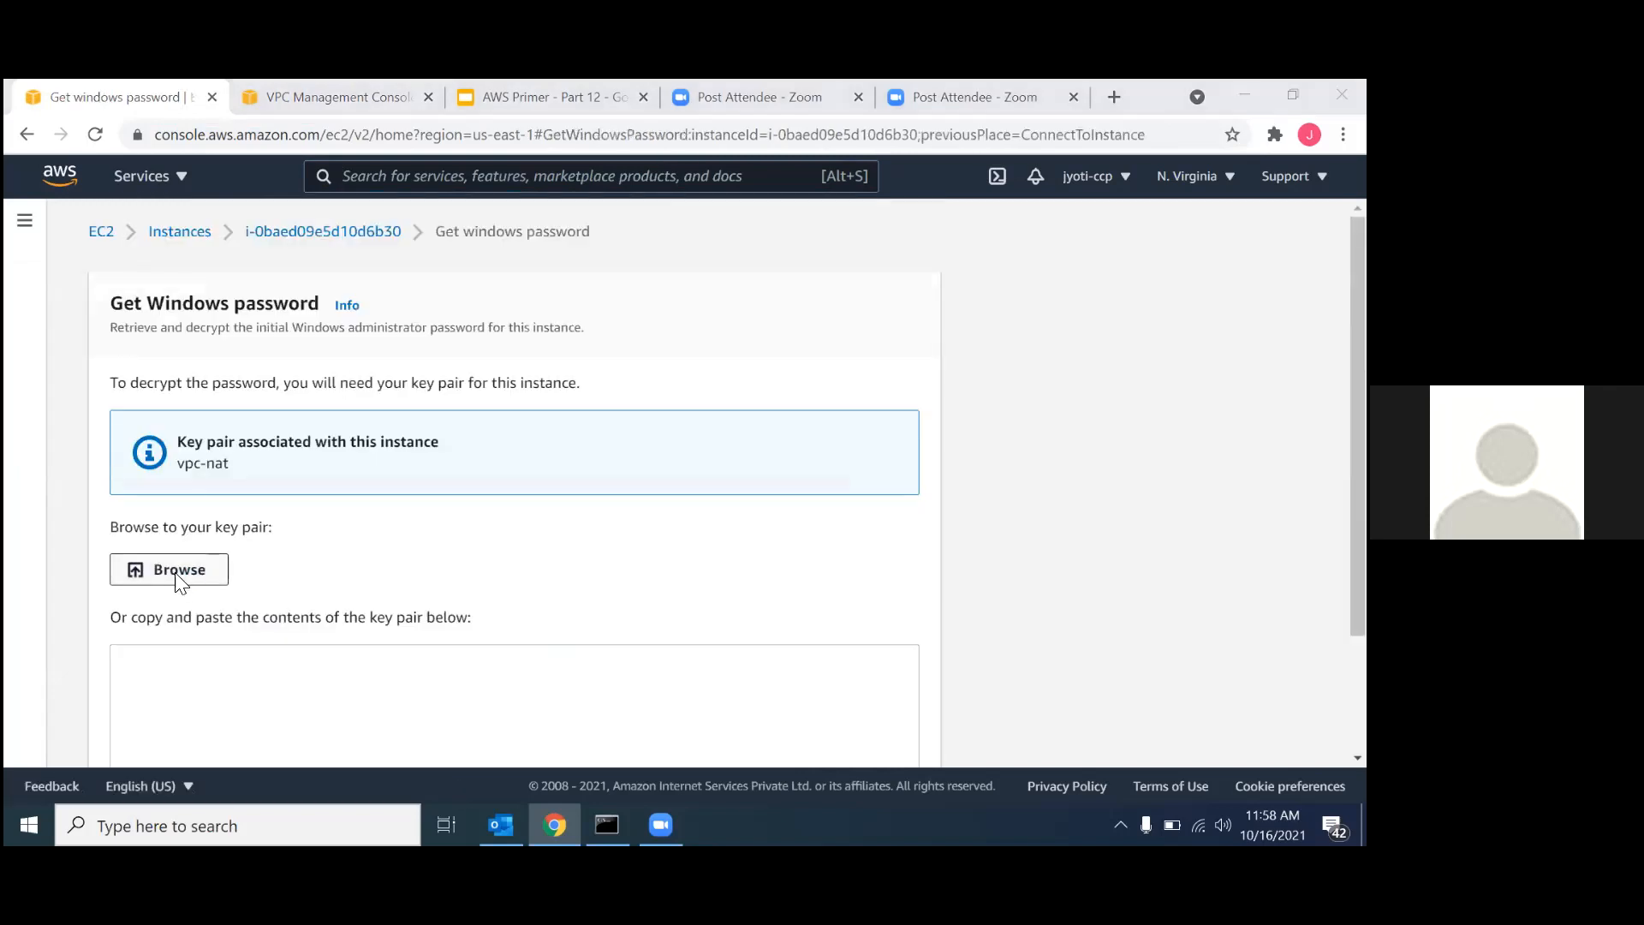
click(605, 555)
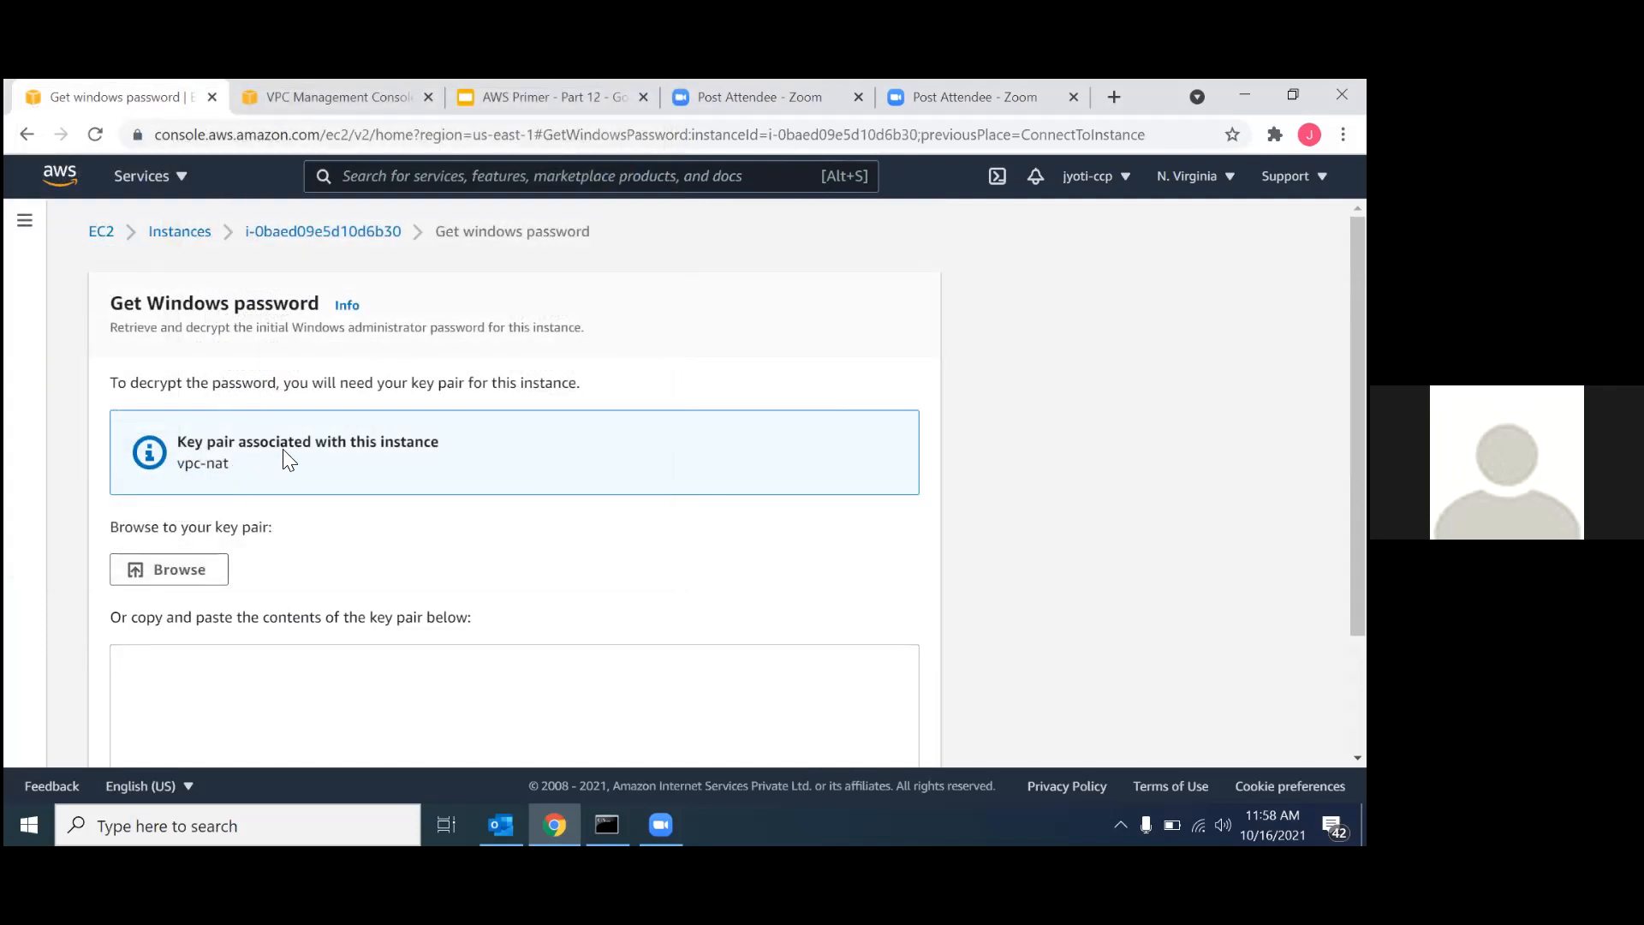
click(170, 576)
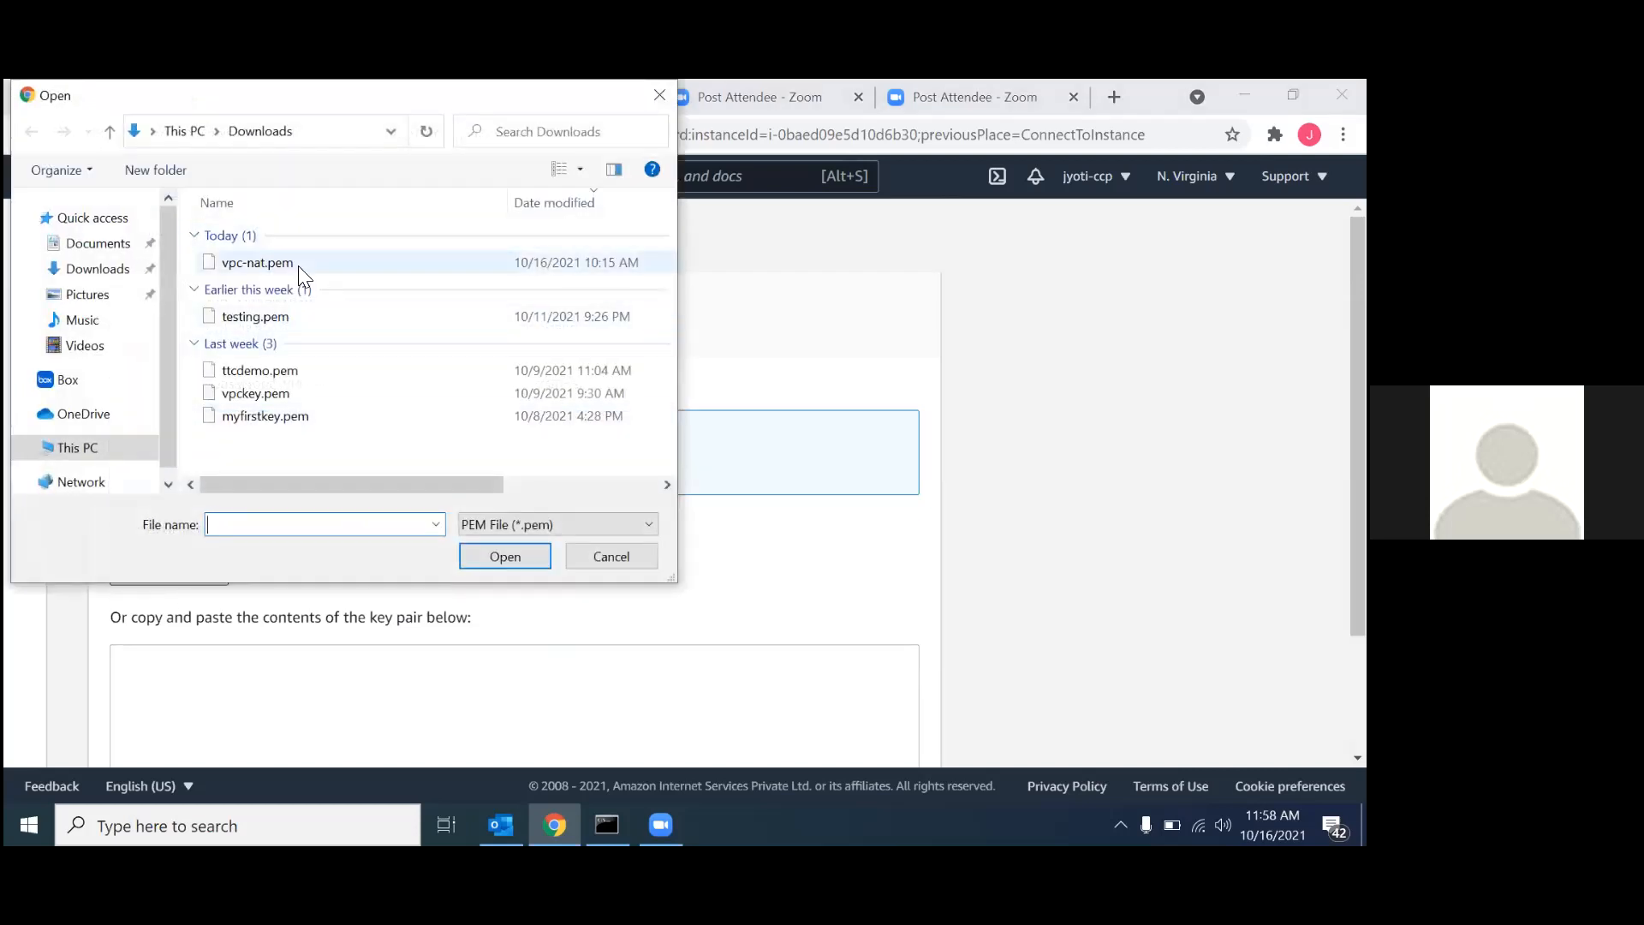
click(298, 265)
click(521, 555)
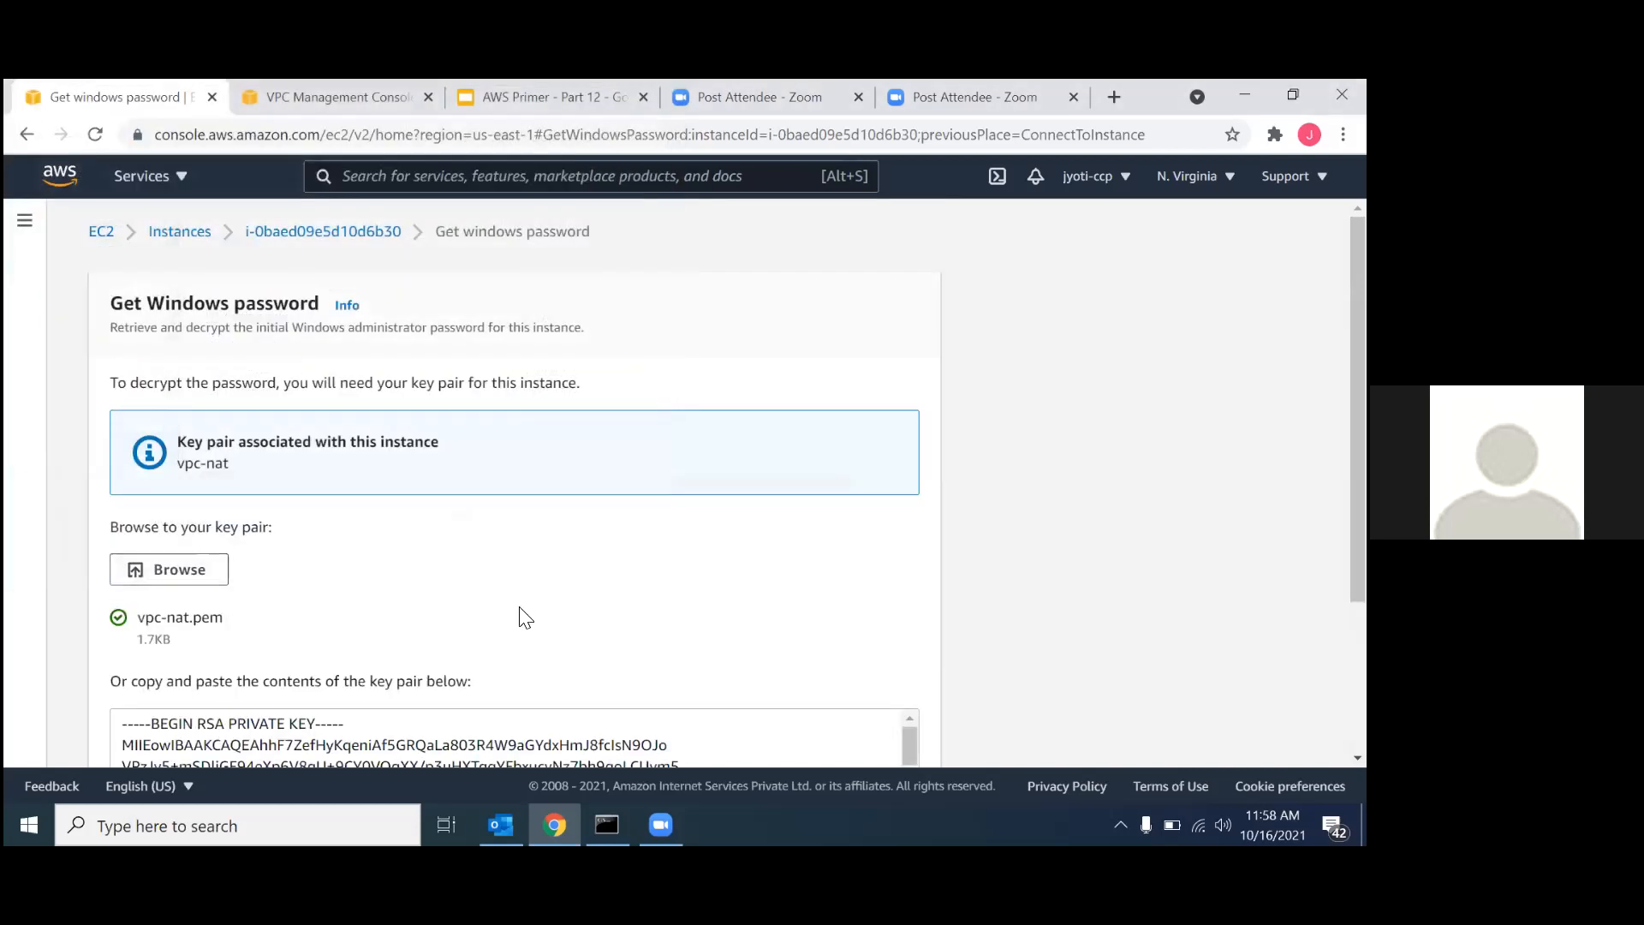
scroll(525, 616, down, 3)
click(798, 731)
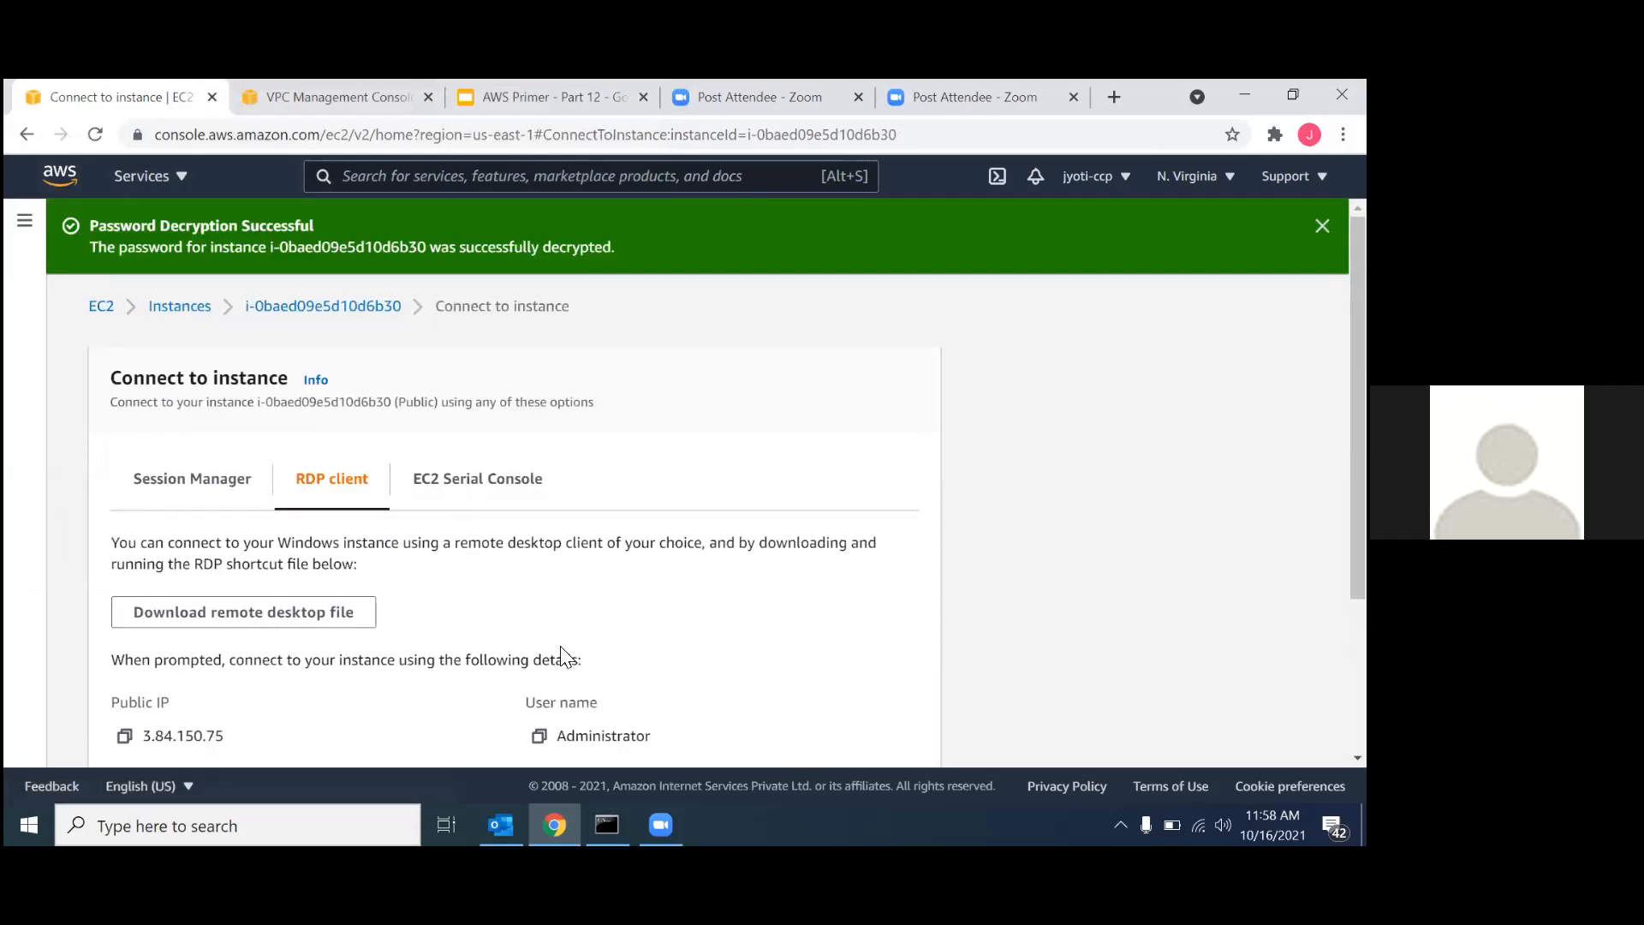
Copy the decrypted administrator password from the RDP connection details.
scroll(560, 656, down, 2)
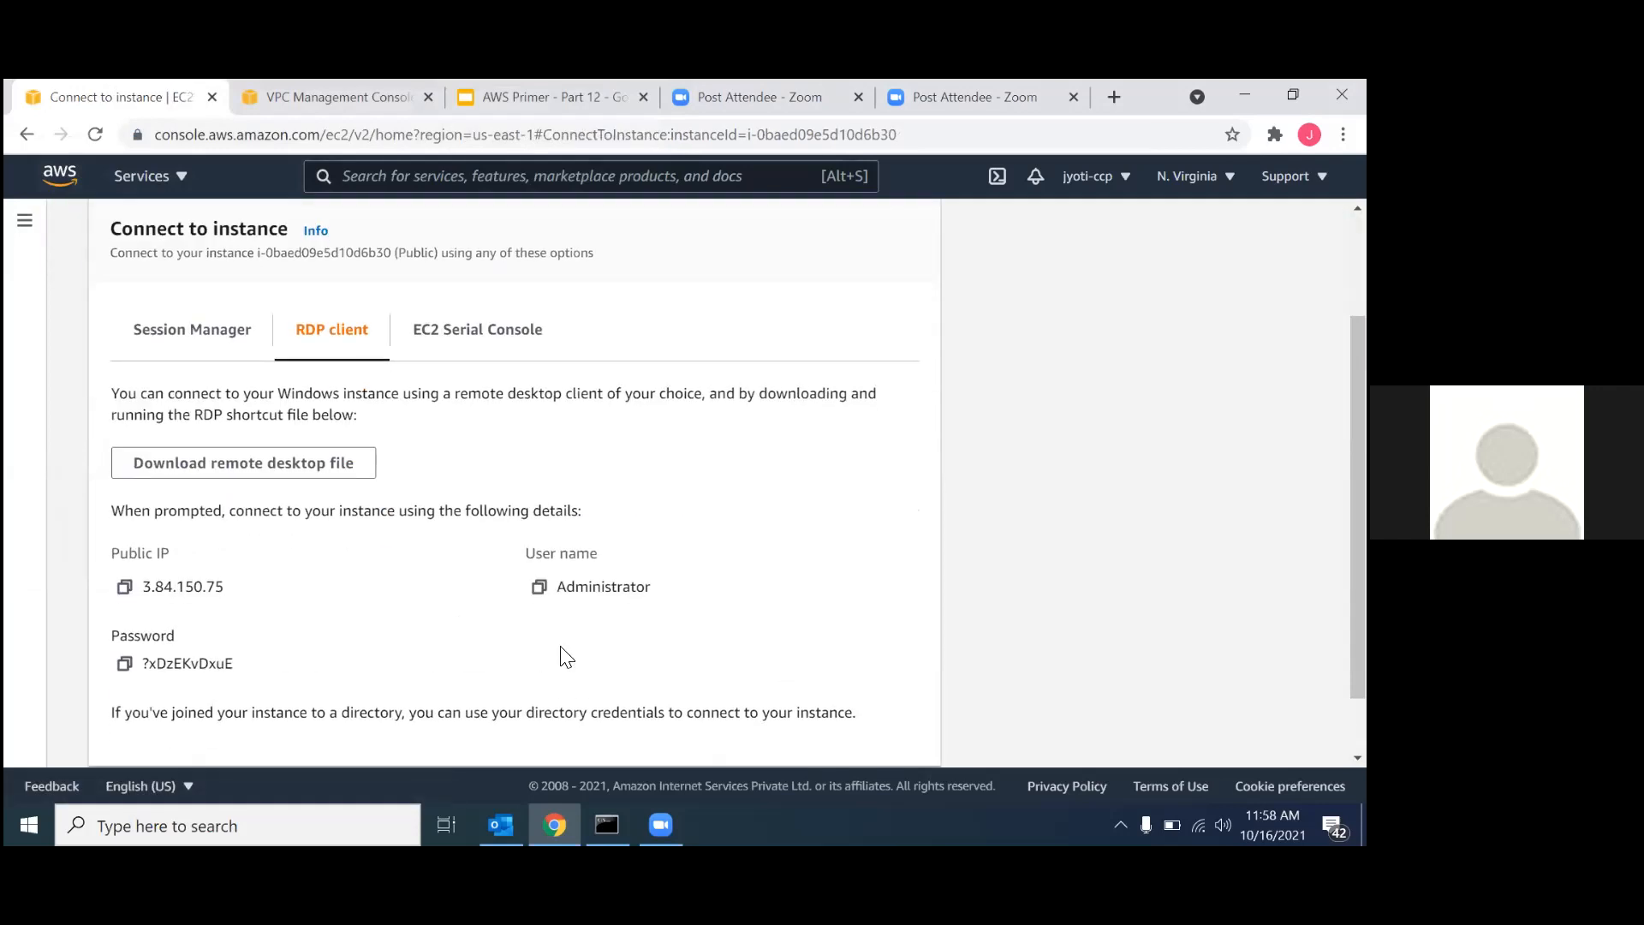
click(124, 664)
click(124, 663)
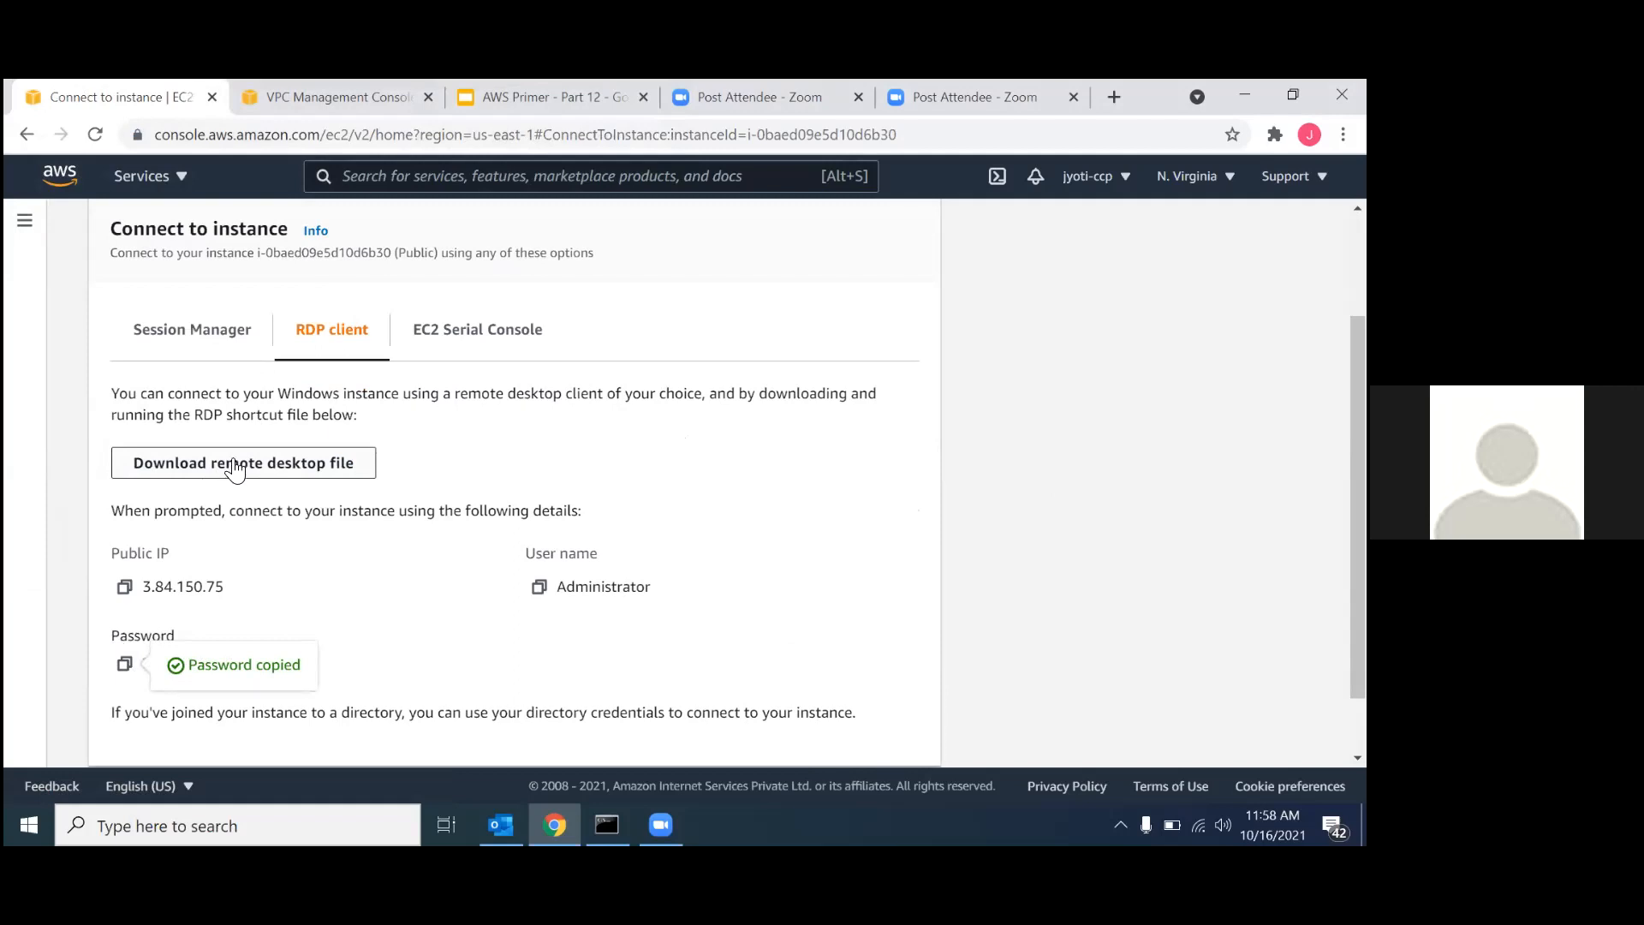
click(163, 821)
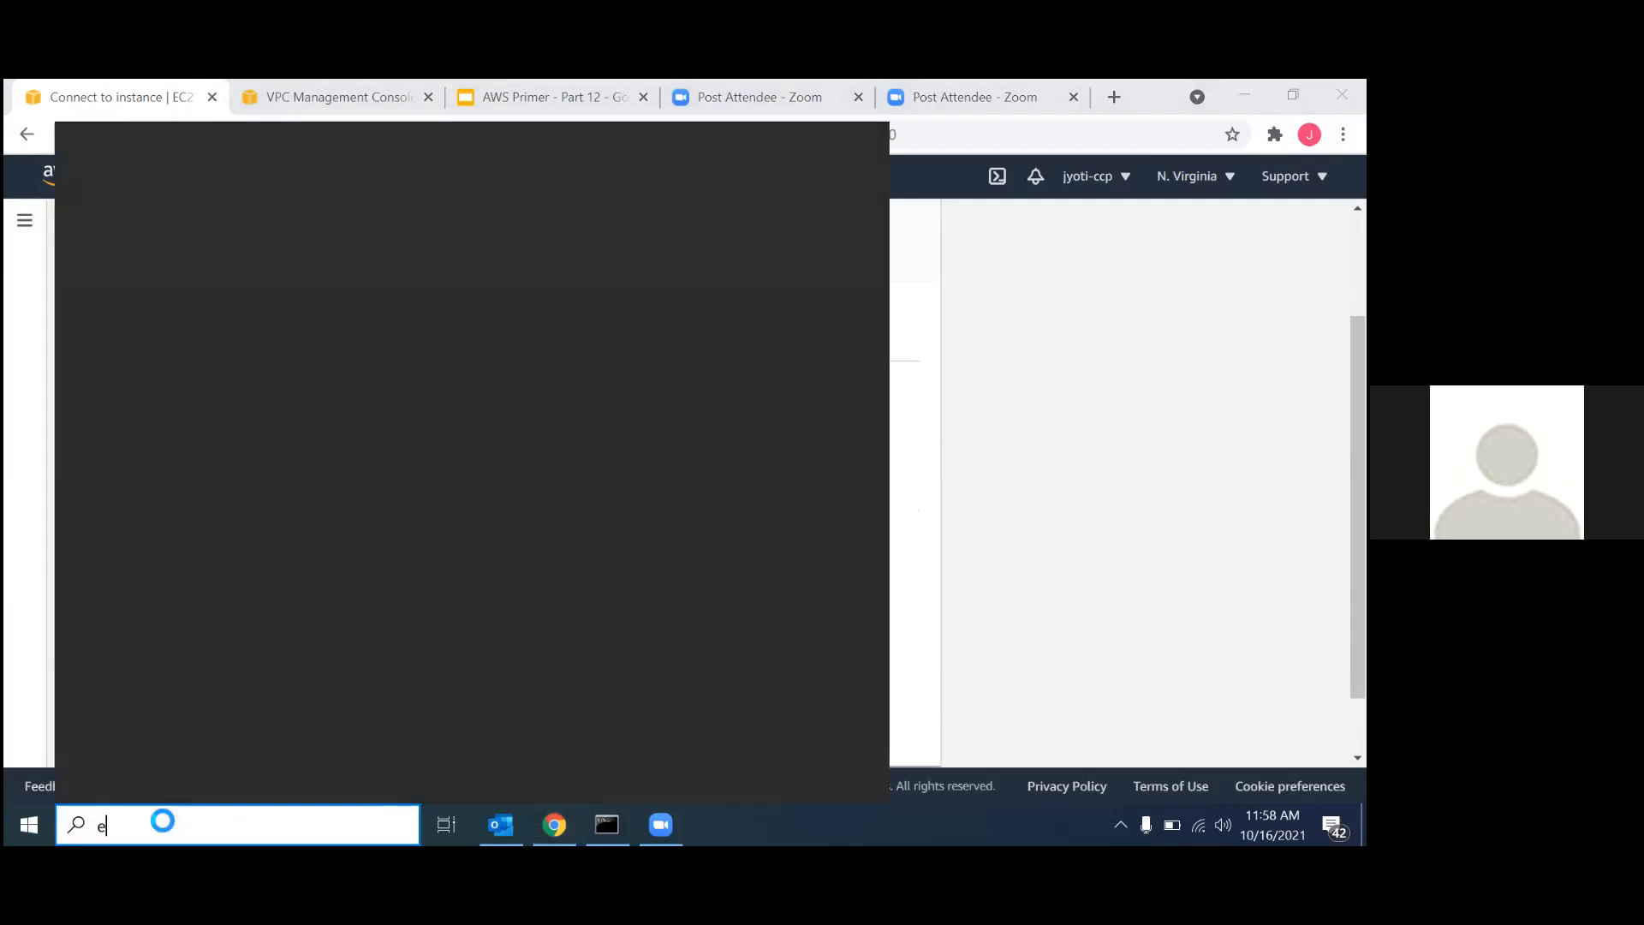
text(emote)
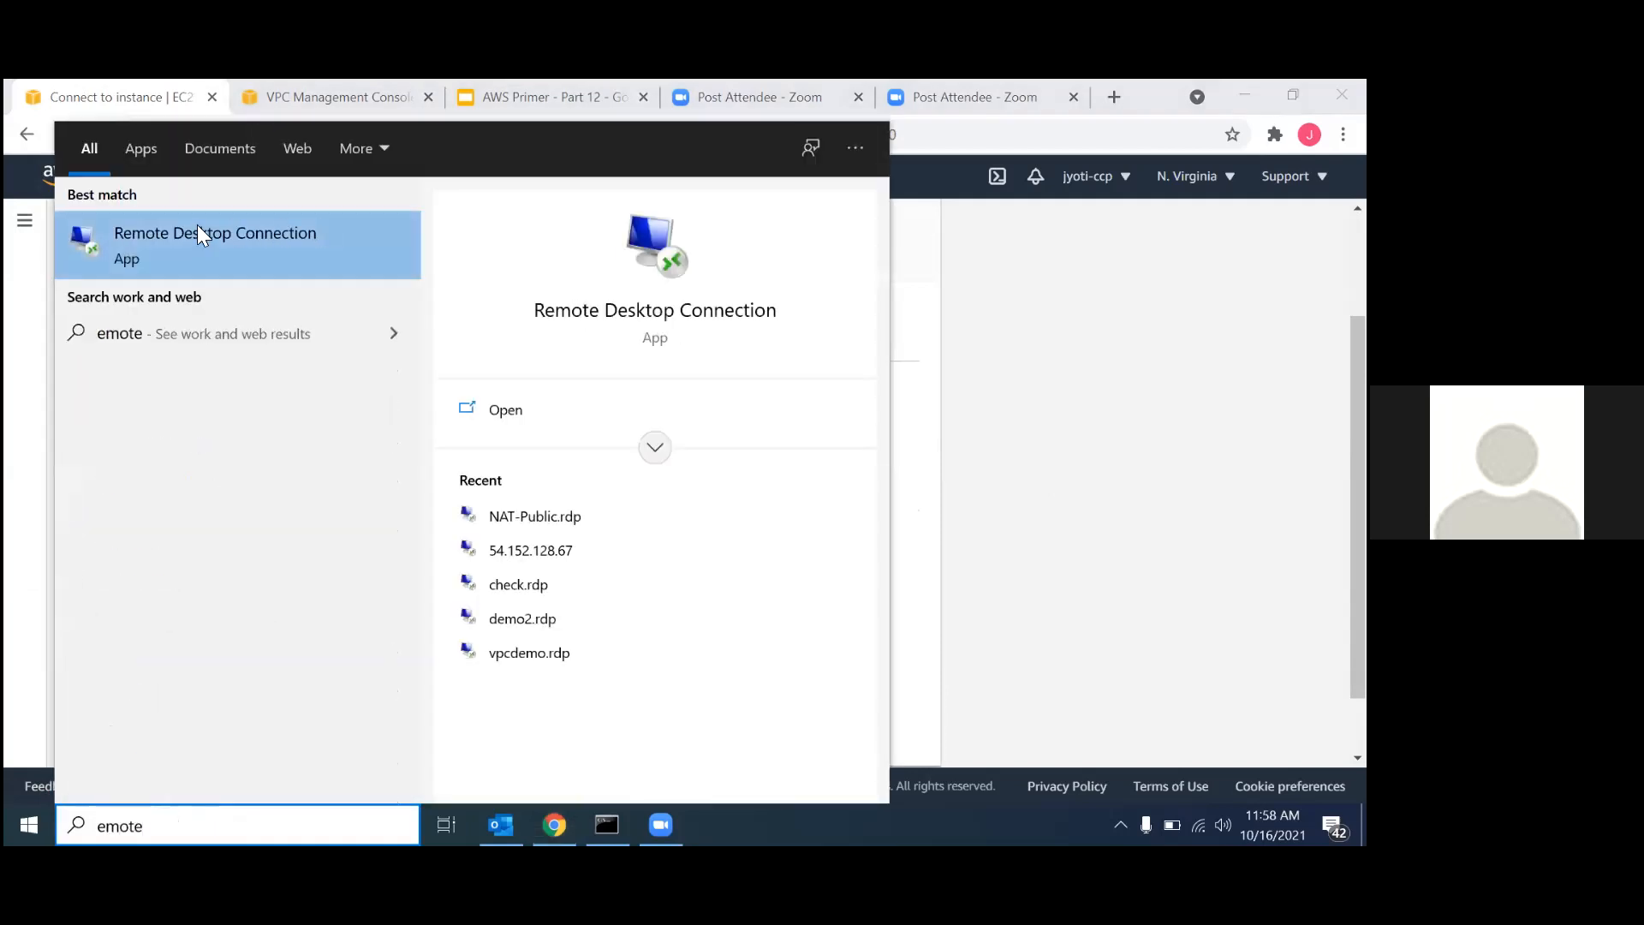
click(197, 224)
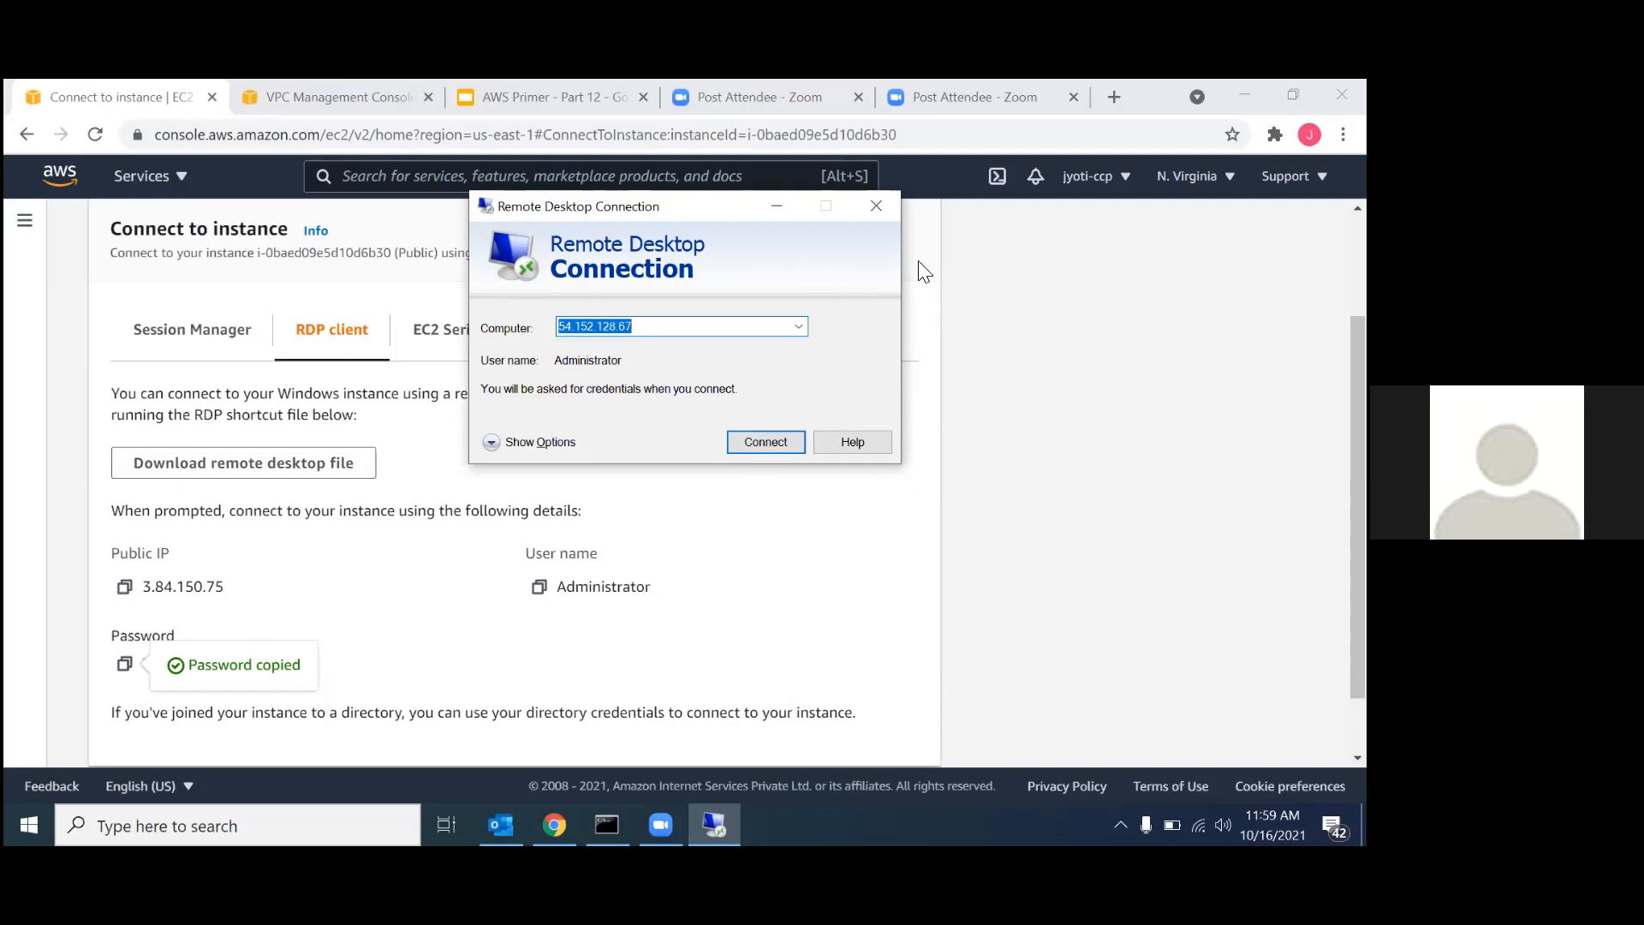
click(420, 115)
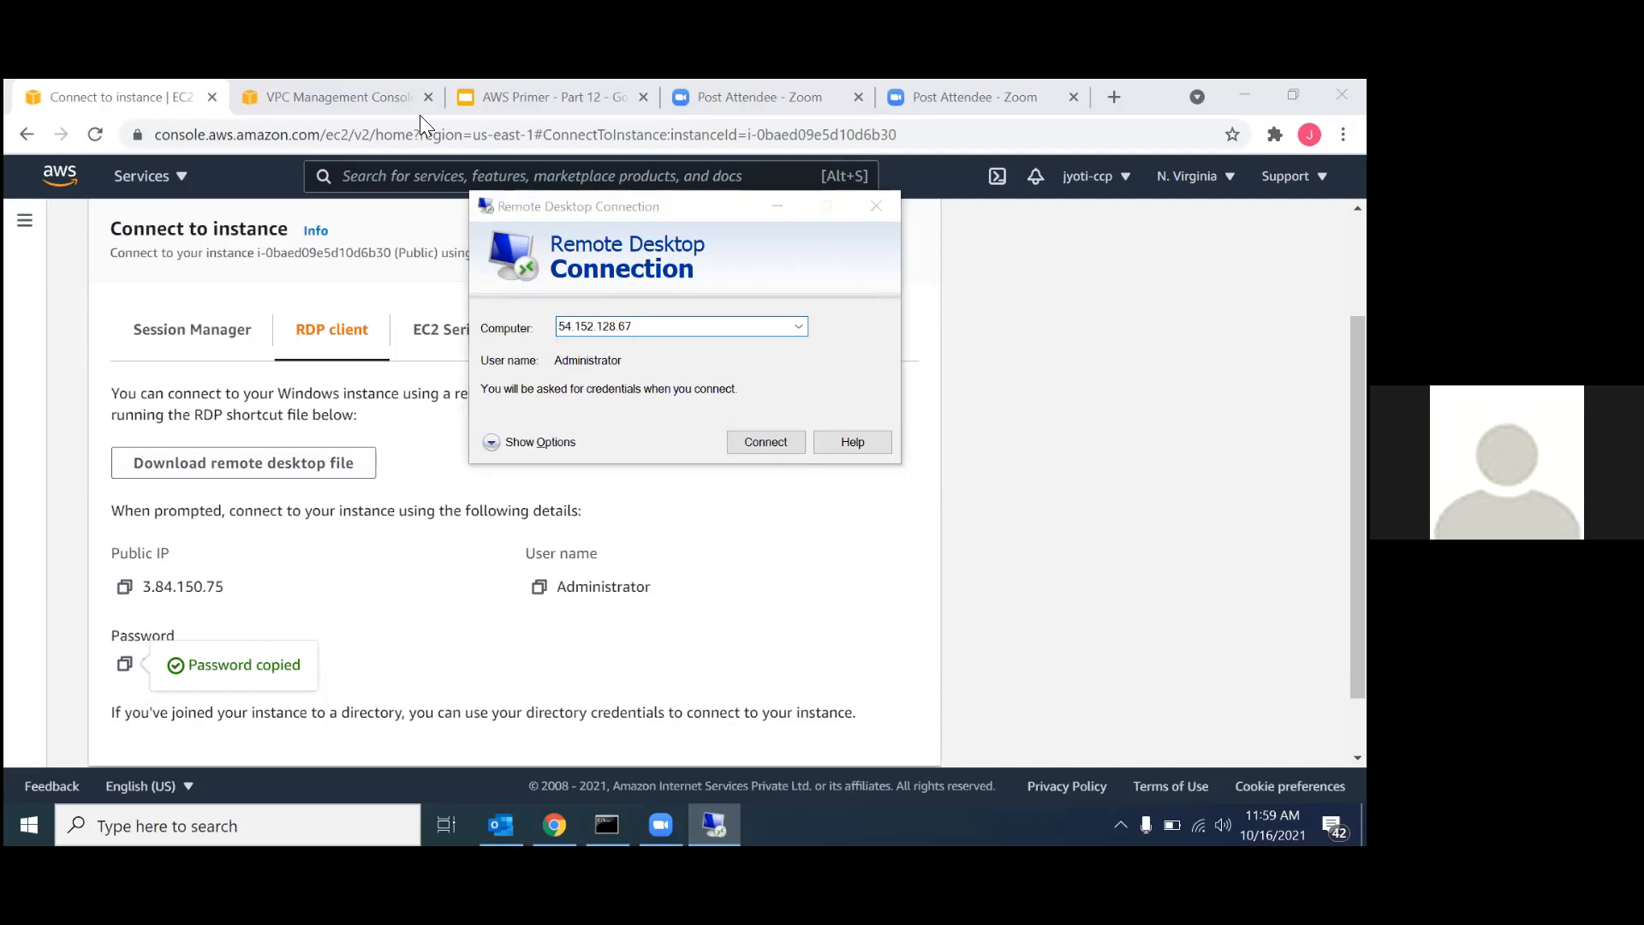
click(870, 213)
Download the remote desktop file for the ec2-public instance.
click(177, 469)
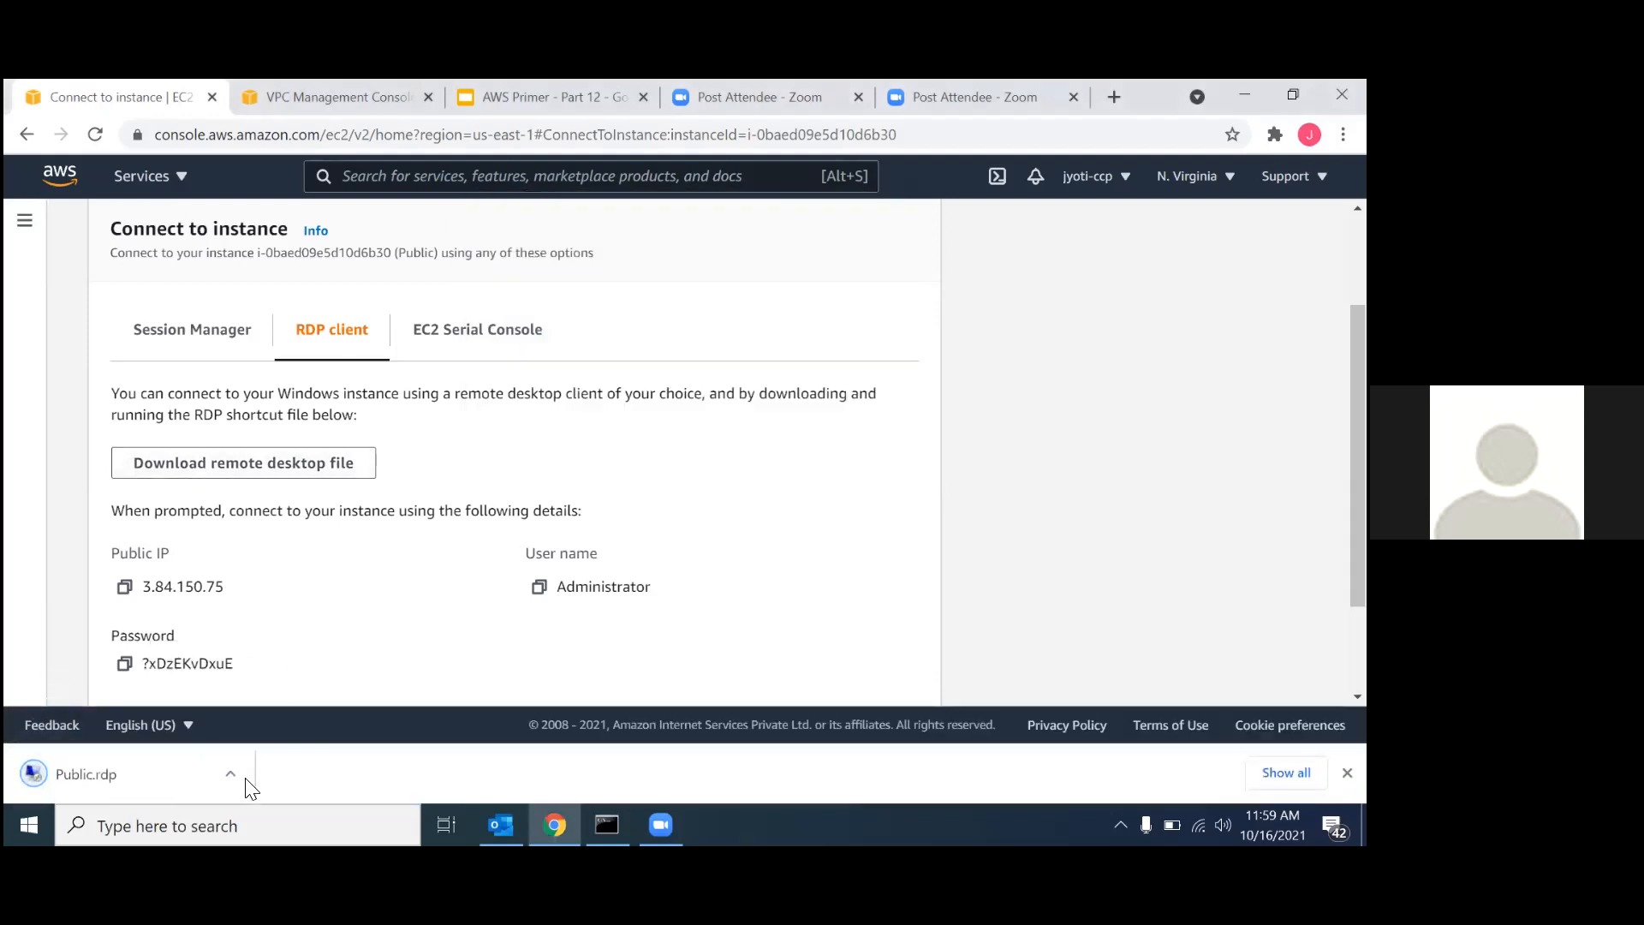
Open the downloaded Public.rdp file and connect to the instance with the copied administrator password, accepting the untrusted publisher and certificate.
click(161, 782)
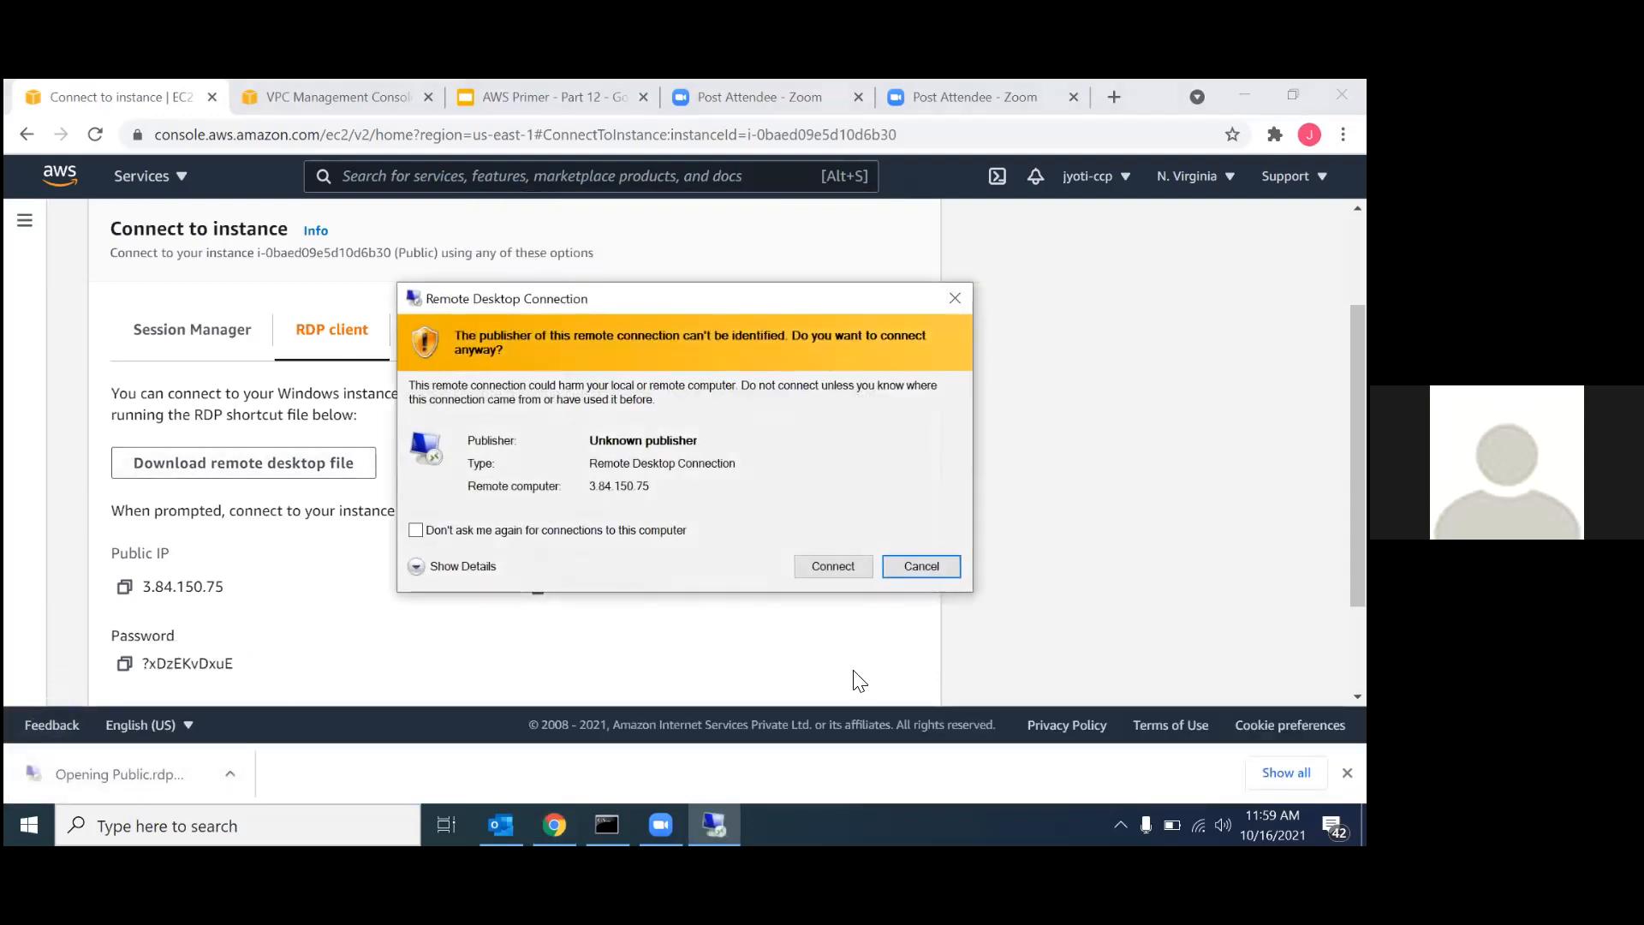
click(838, 568)
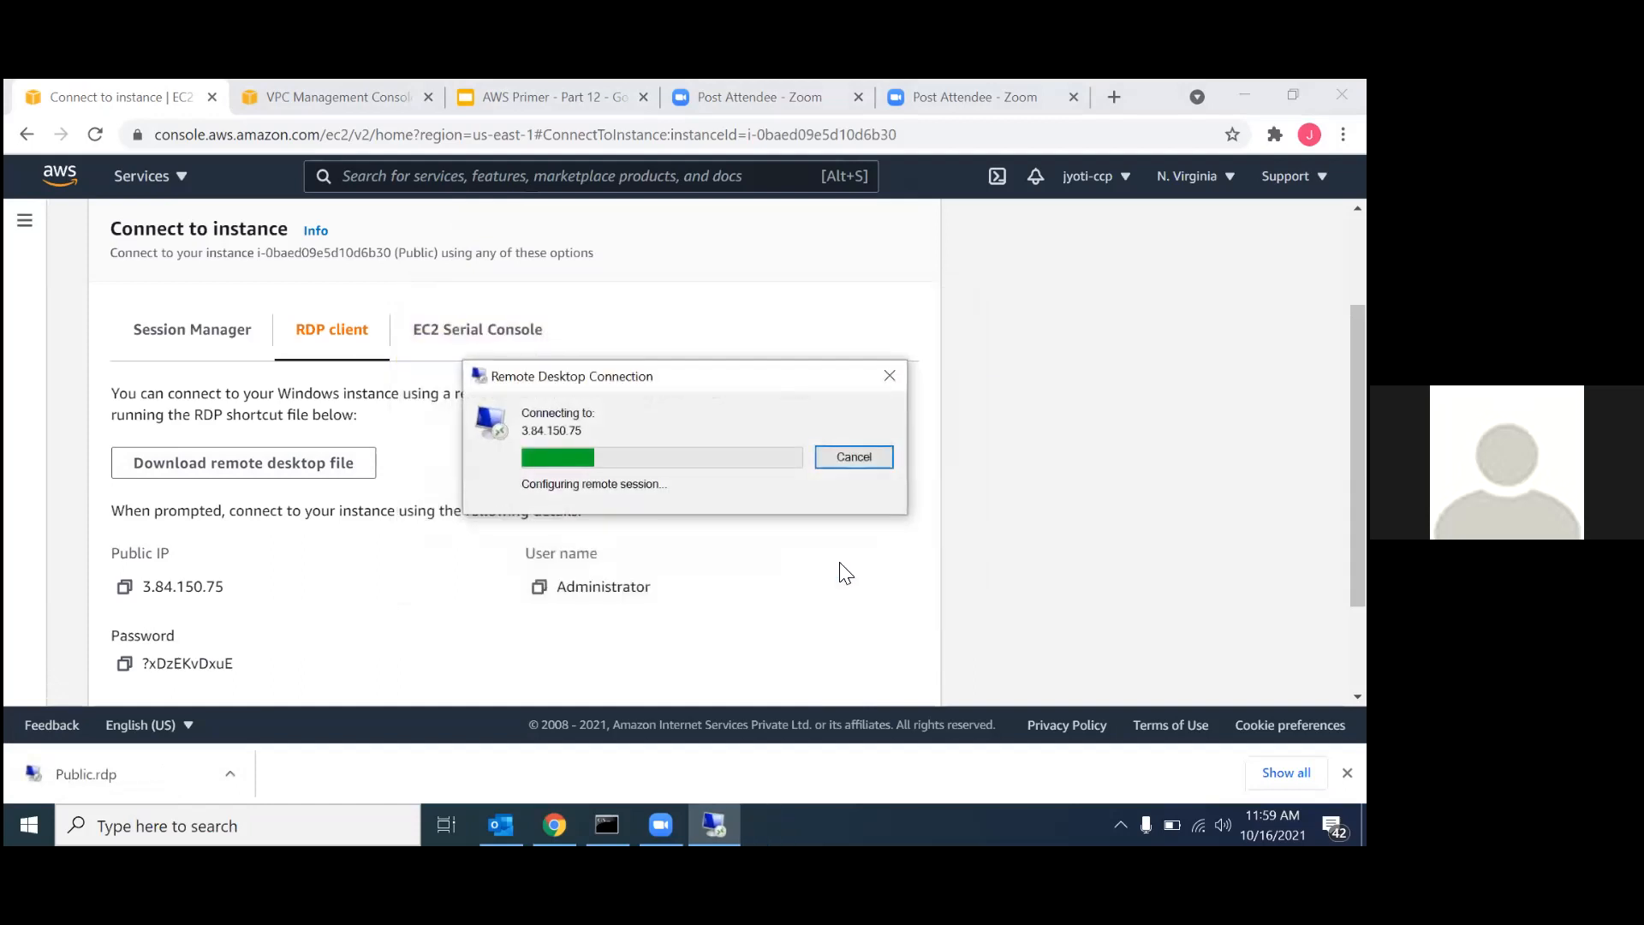
key(ctrl+v)
click(587, 561)
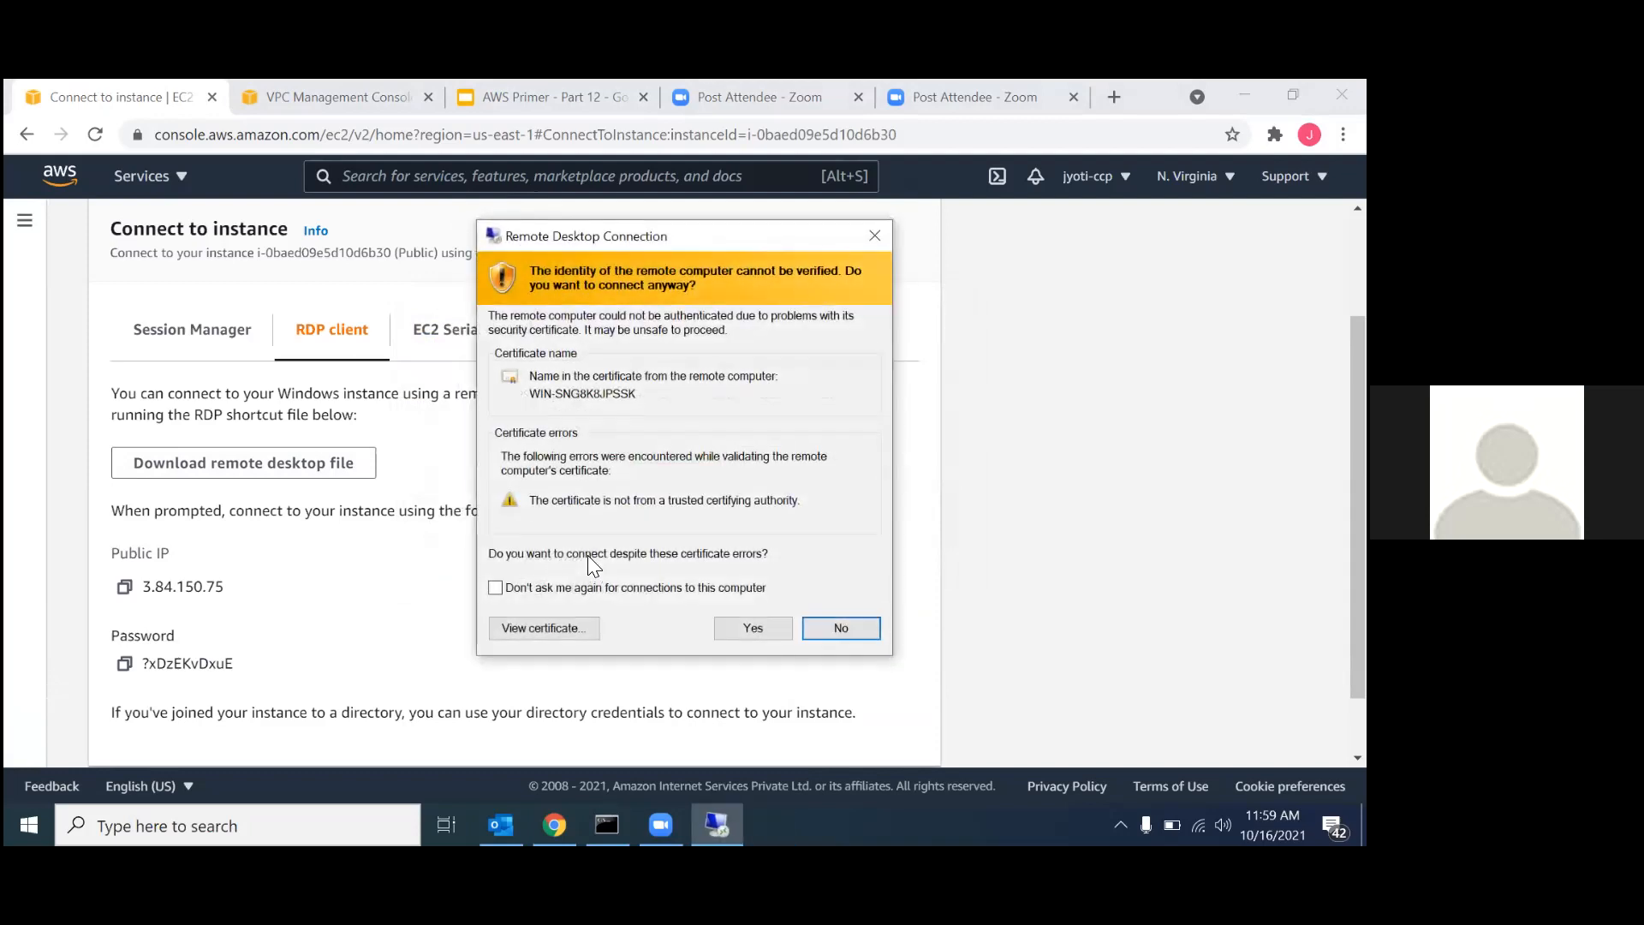
click(738, 627)
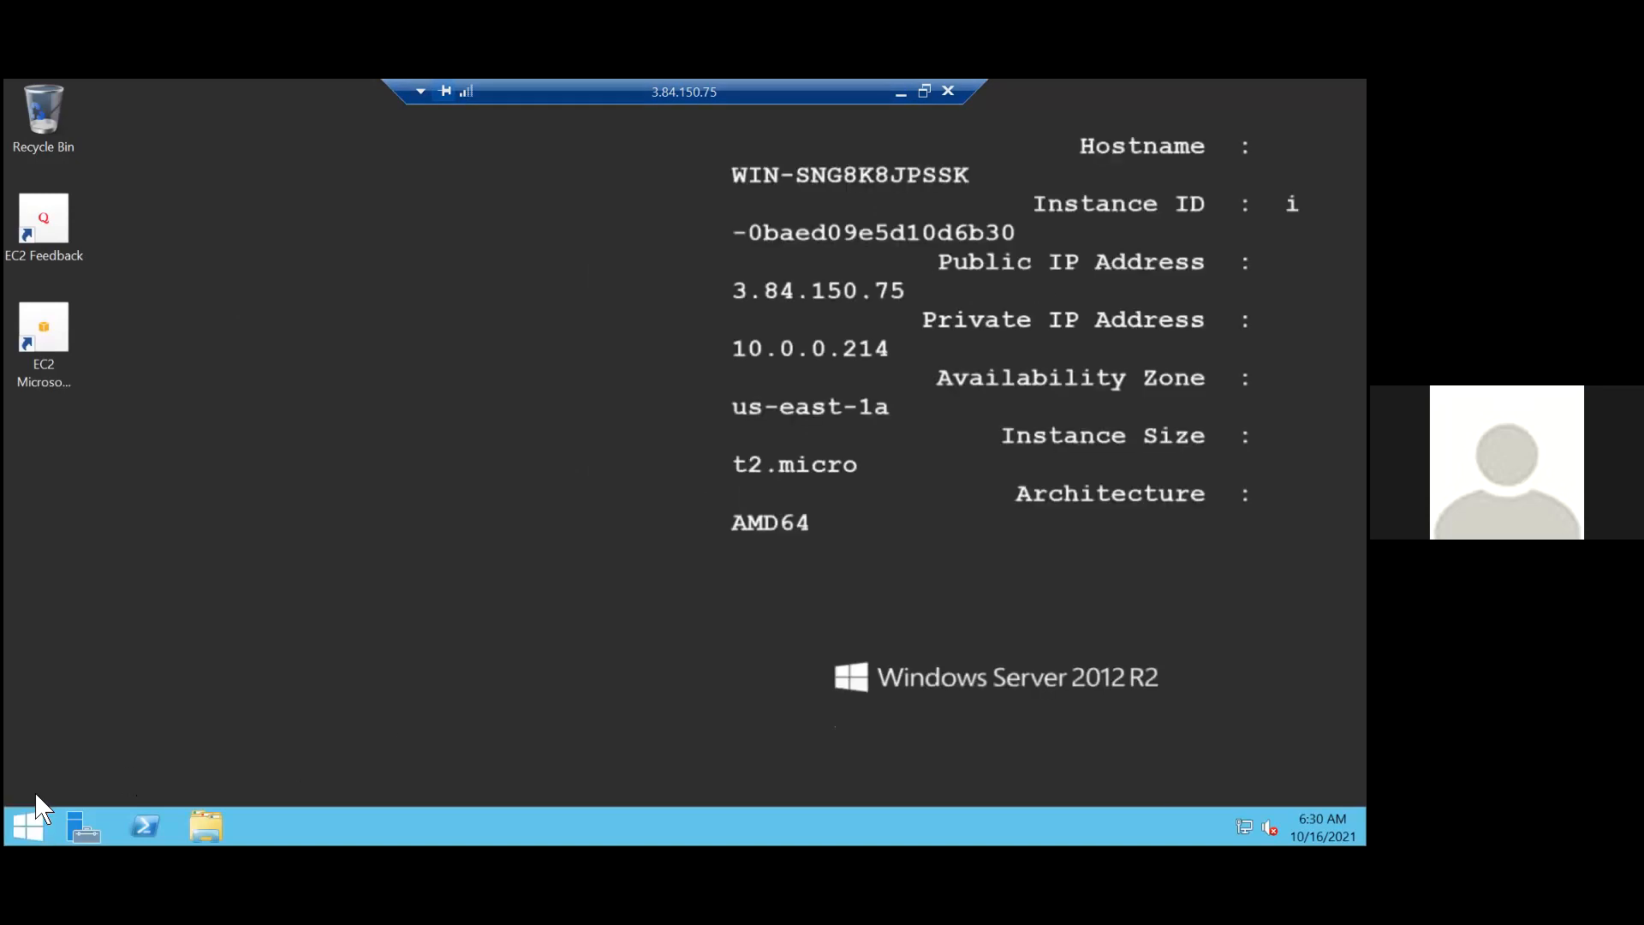
Search for "command" on the ec2-public server and open Command Prompt.
click(28, 826)
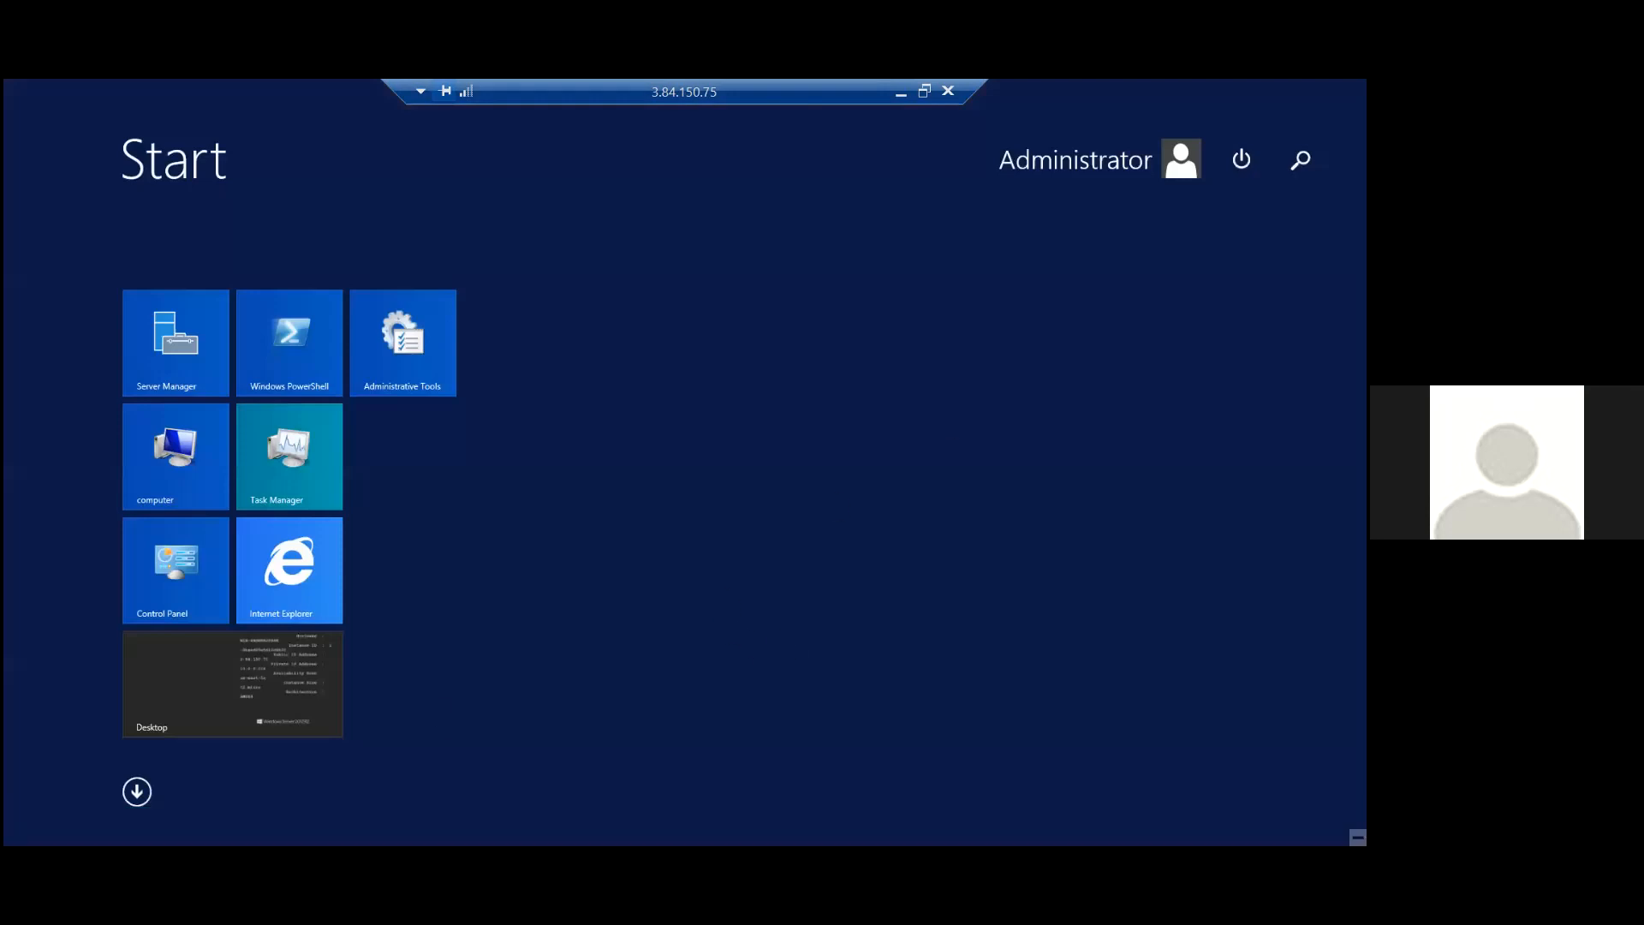
click(1299, 159)
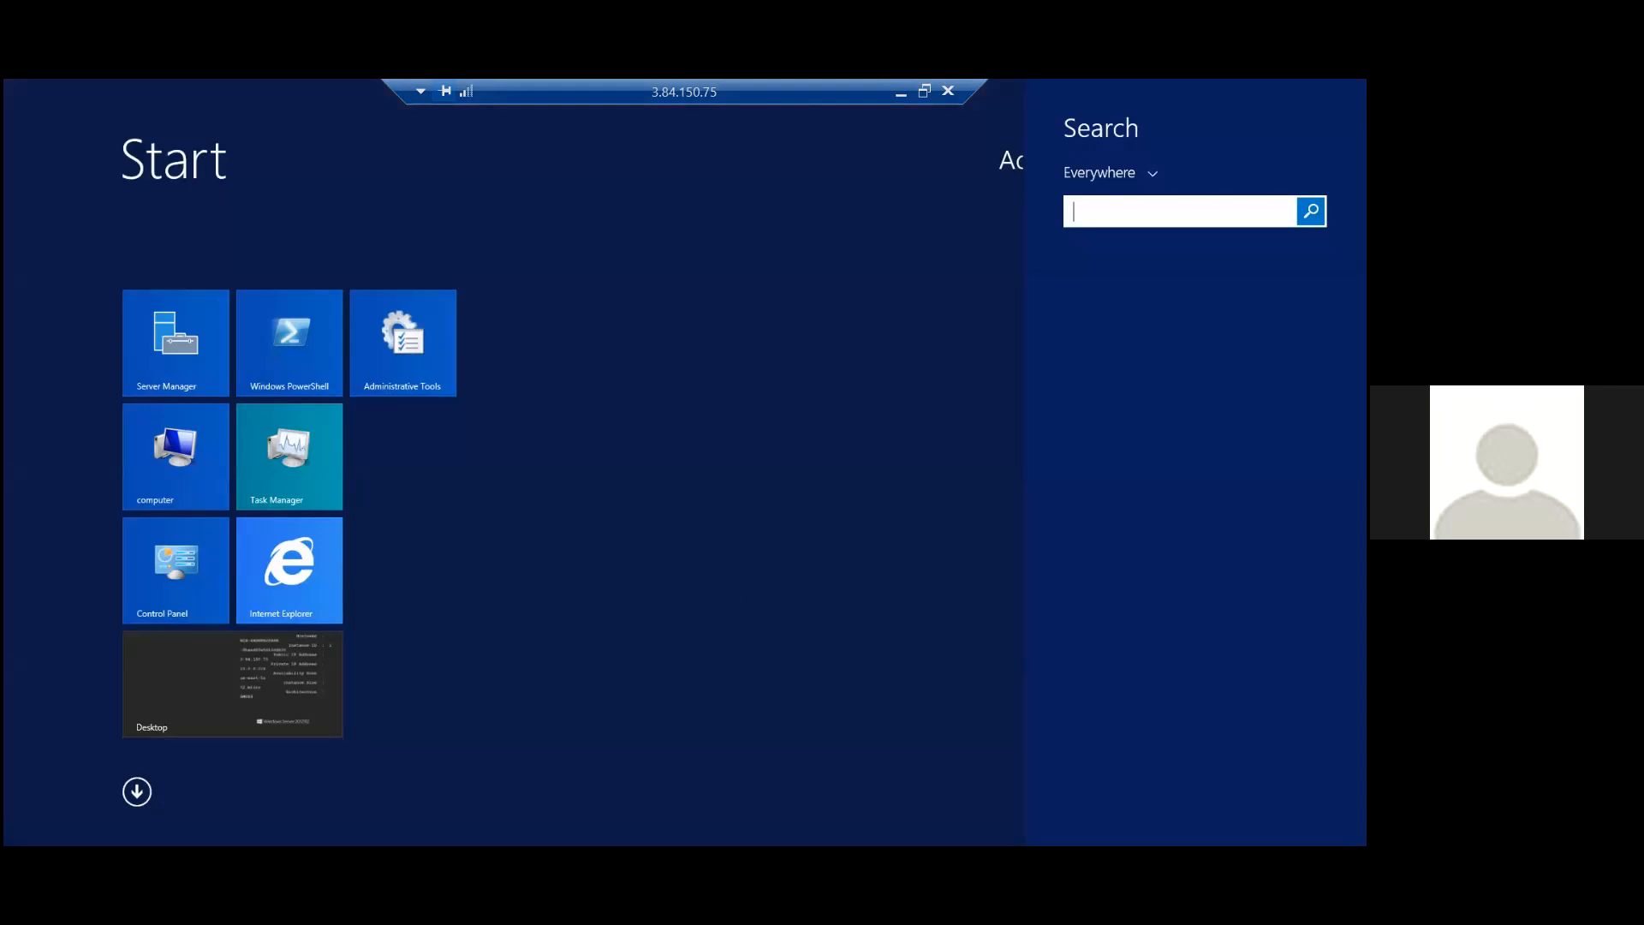
text(command Prompt)
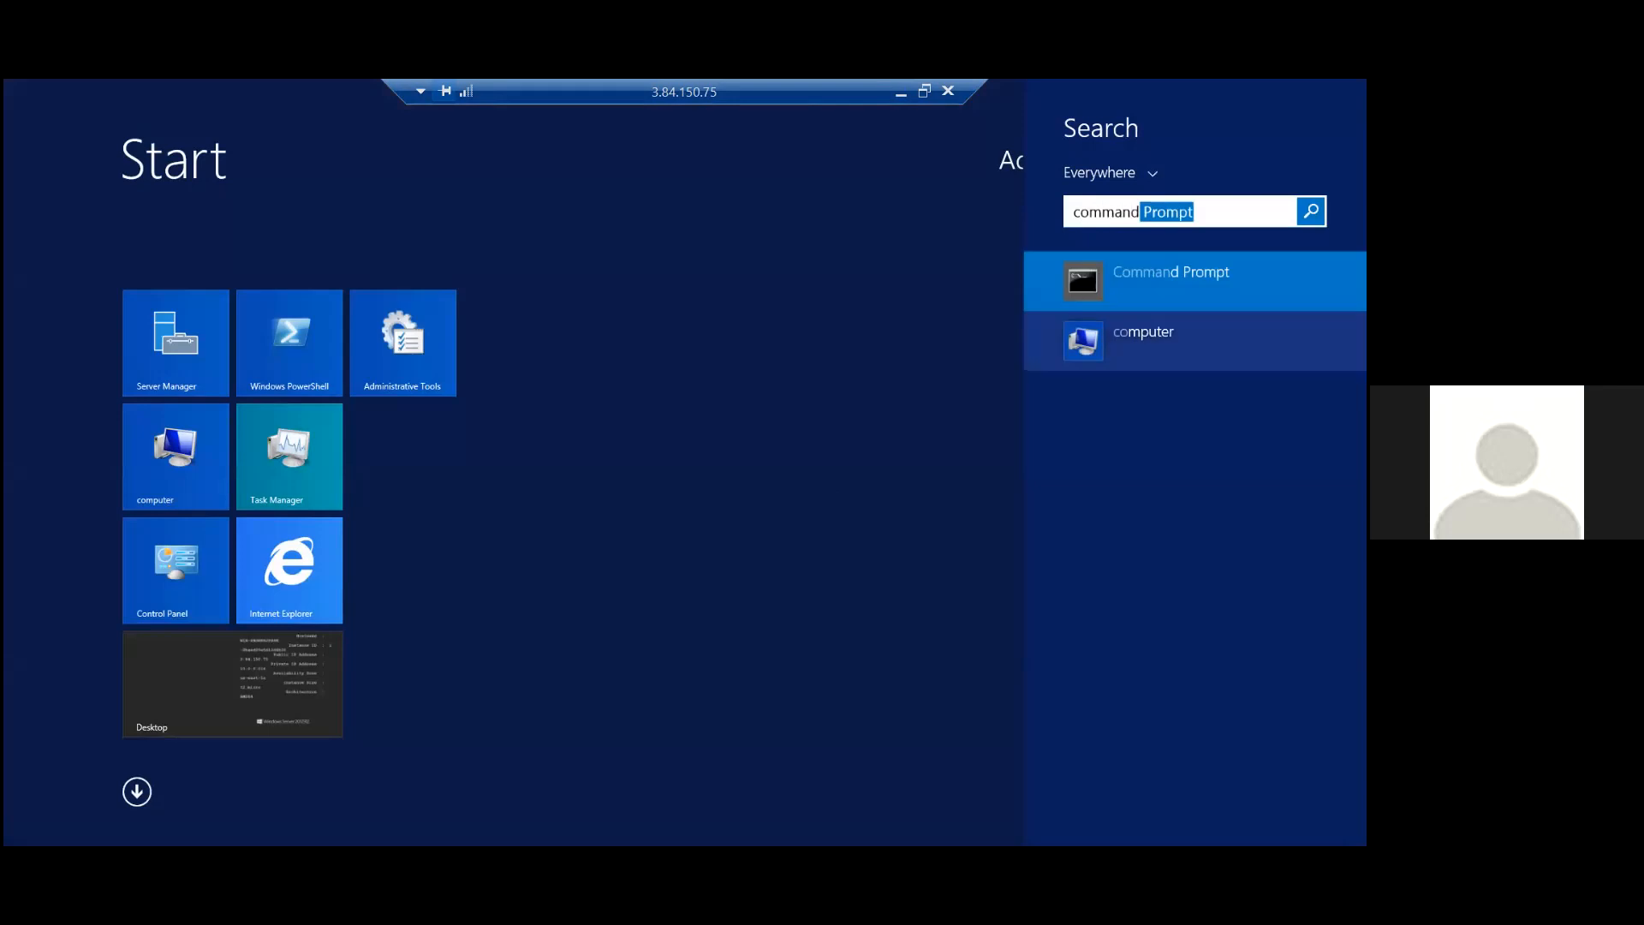
key(Return)
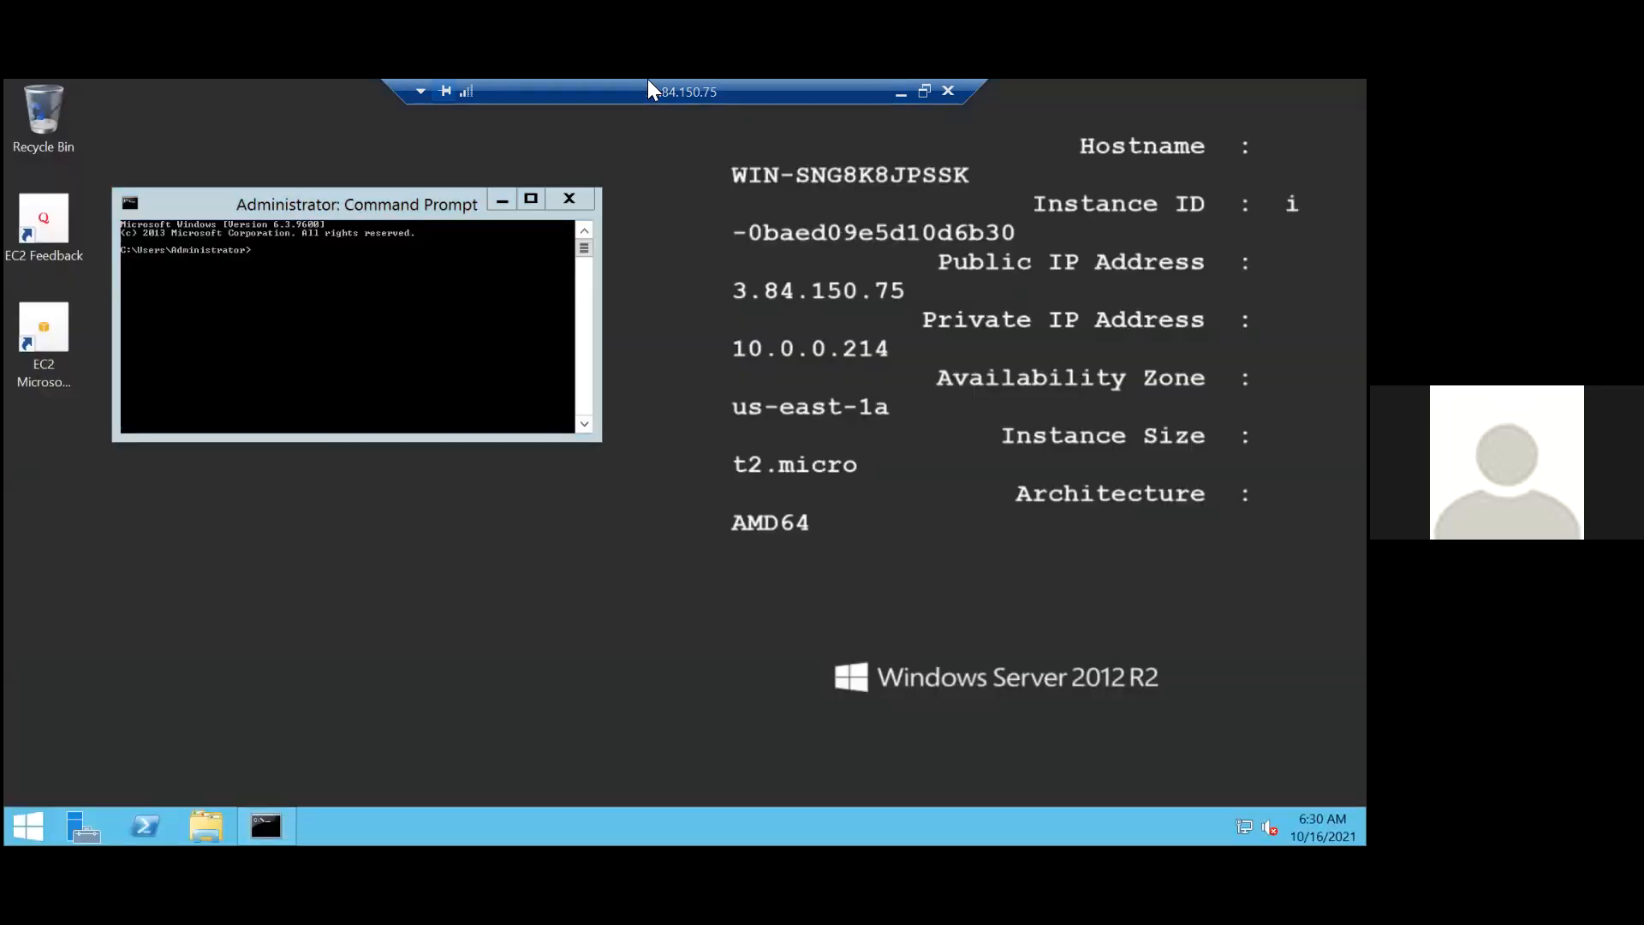
Test the public instance's internet connectivity by running ping 8.8.8.8 in Command Prompt.
click(289, 272)
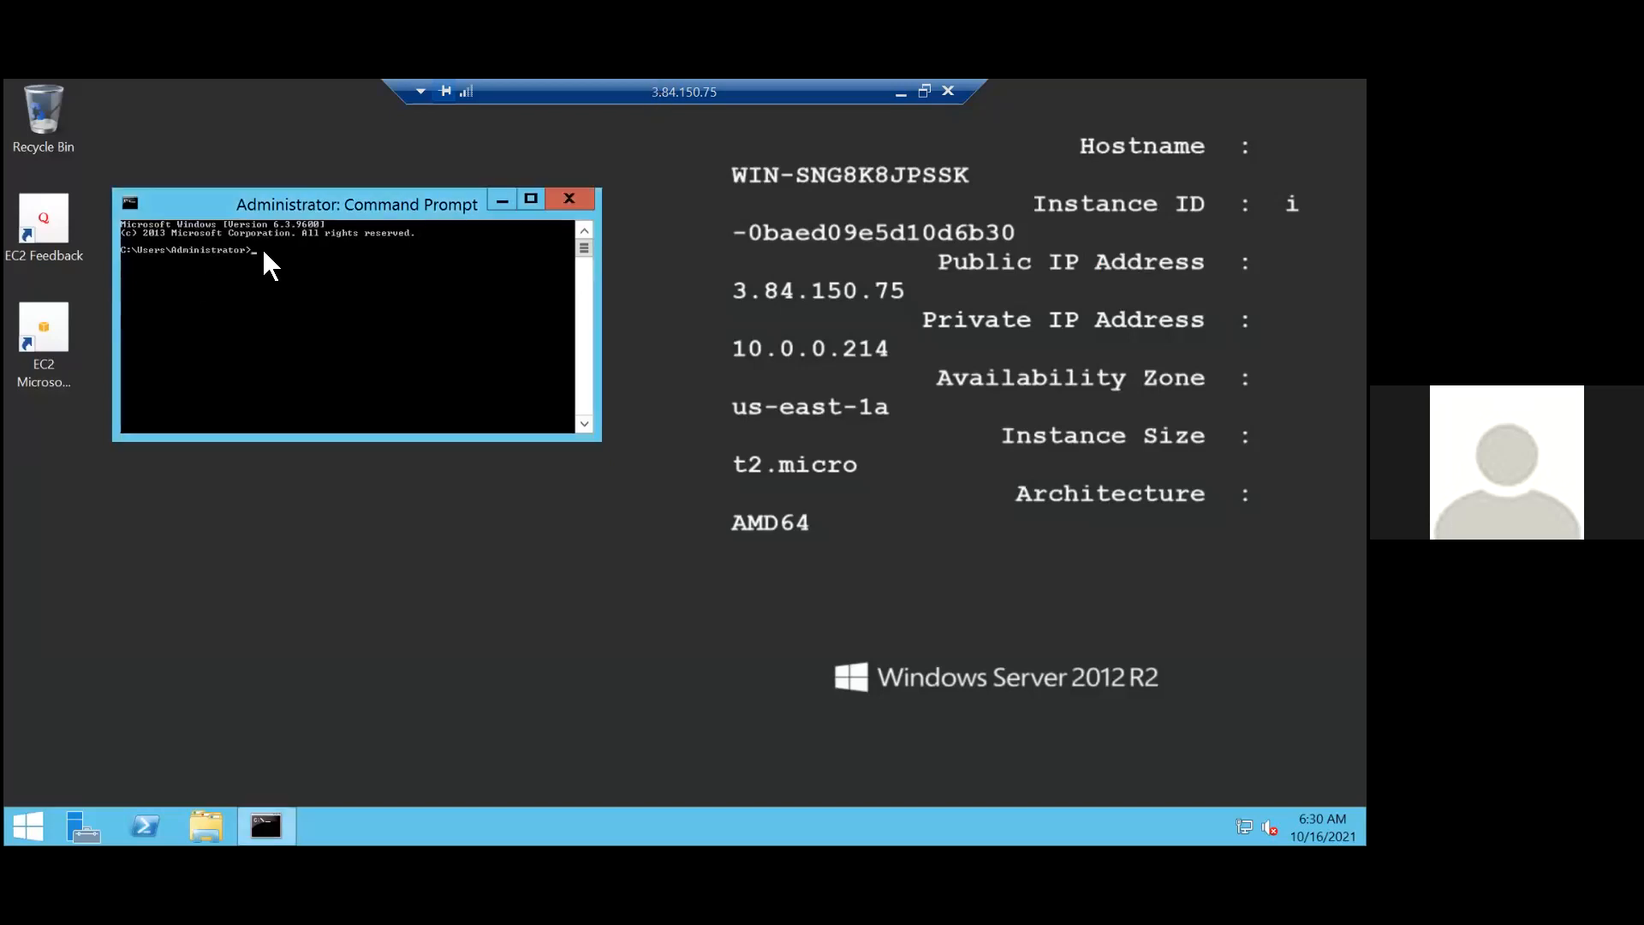
text(ping)
text(8.8.8.8)
key(Return)
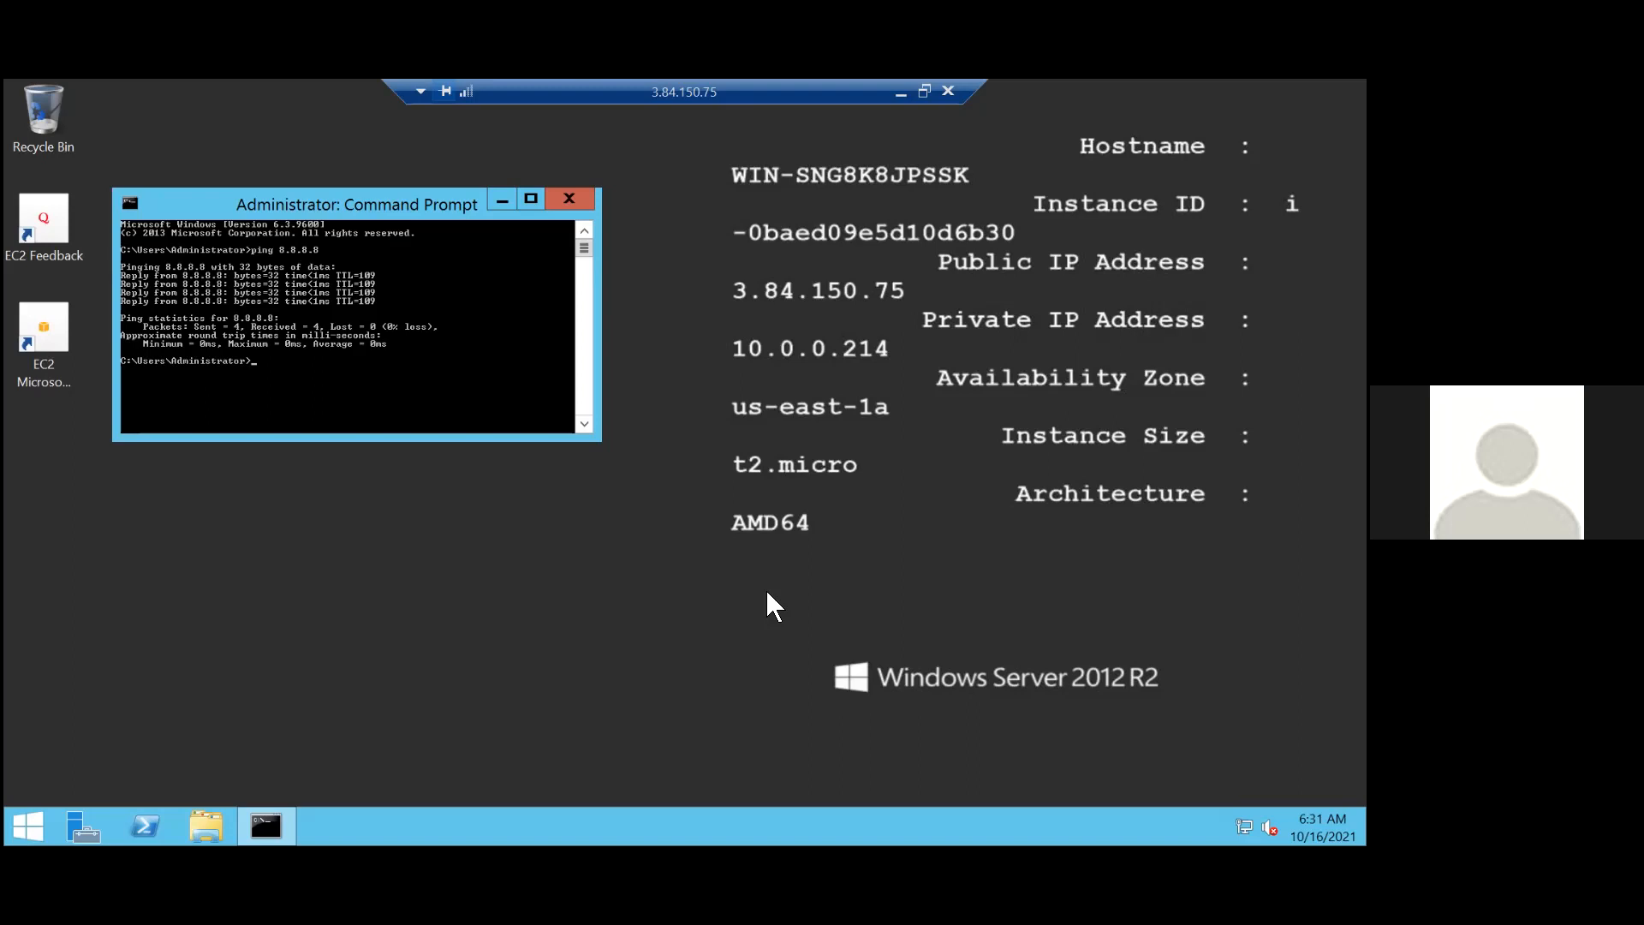
click(979, 496)
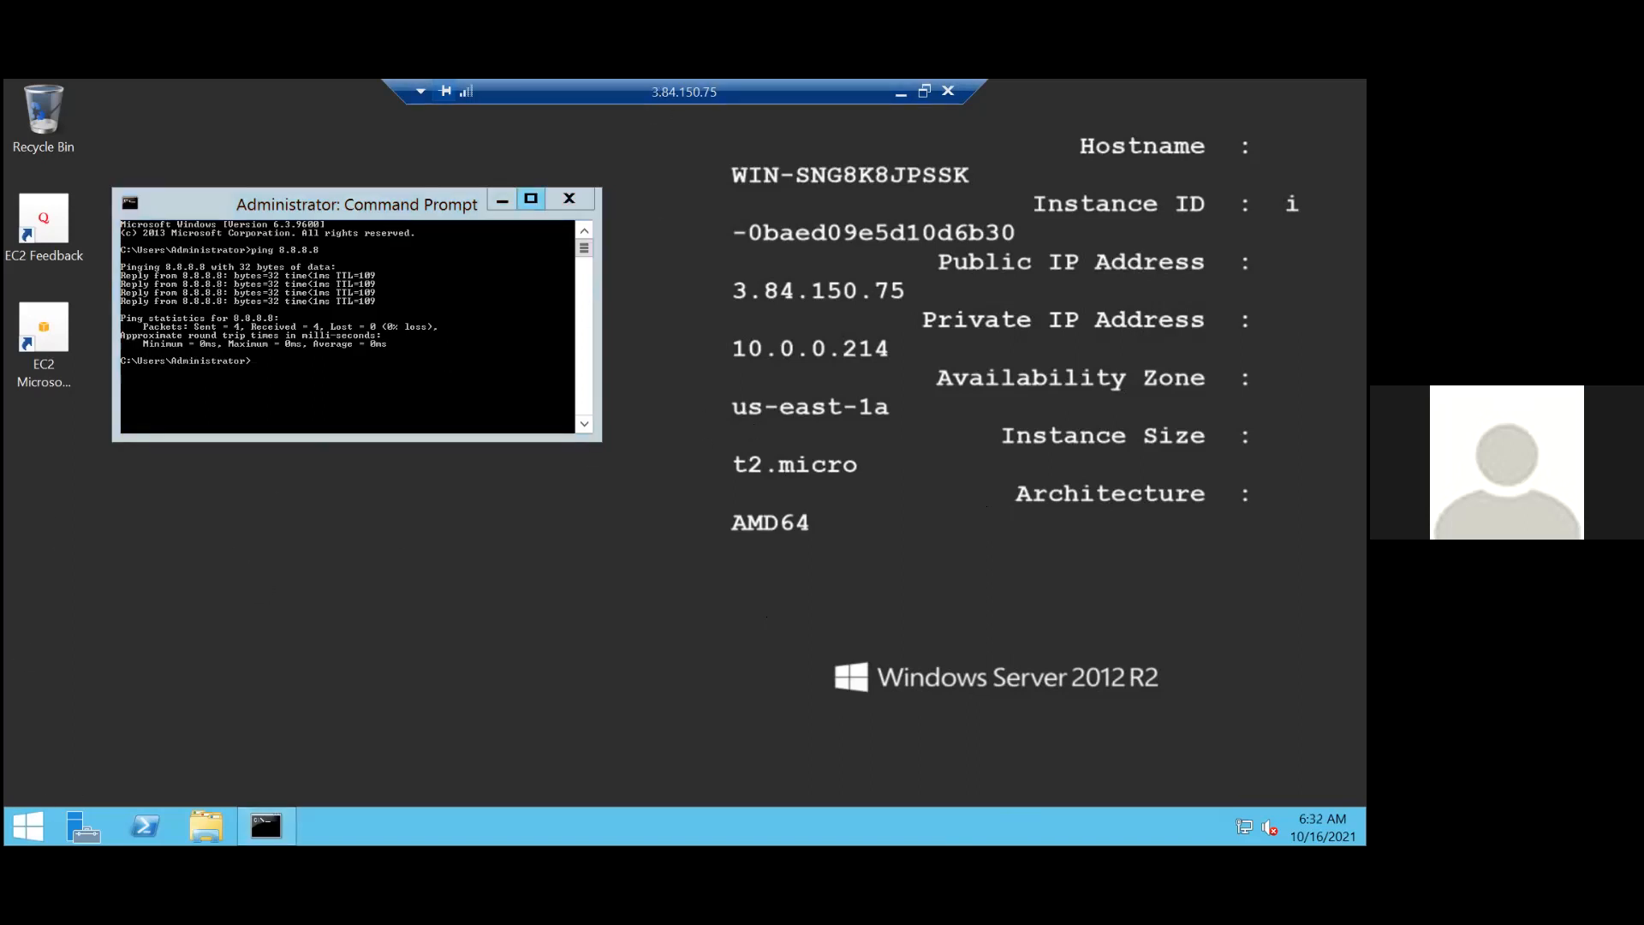
Search for "remote des" on the ec2-public server and open Remote Desktop Connection.
click(28, 825)
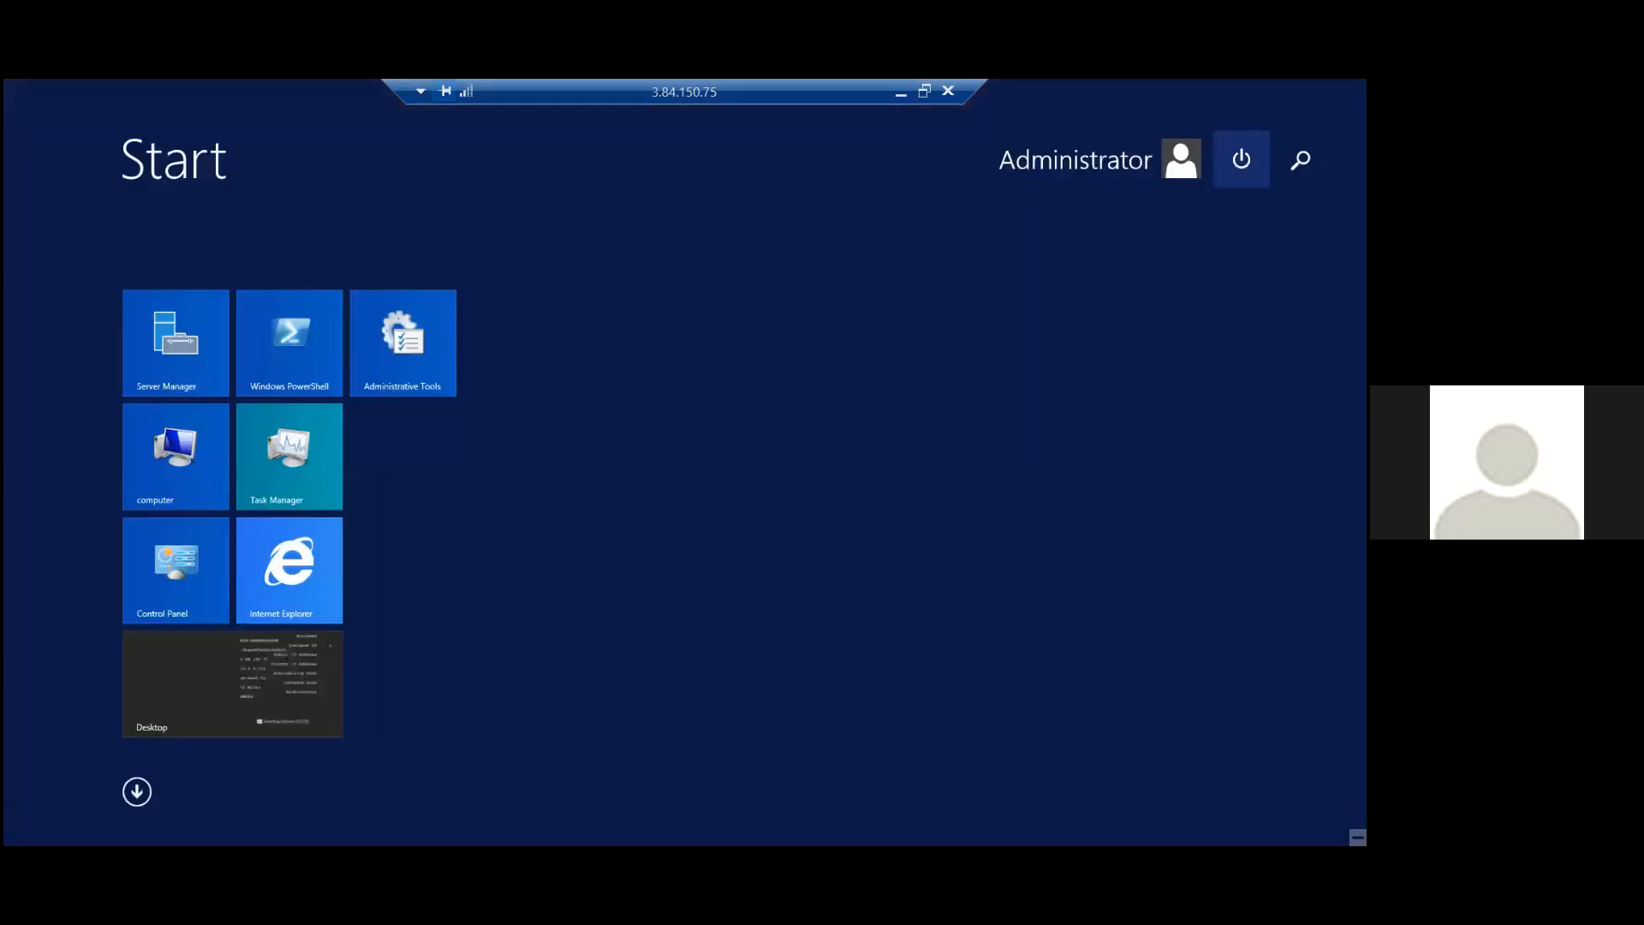
click(1299, 158)
text(re)
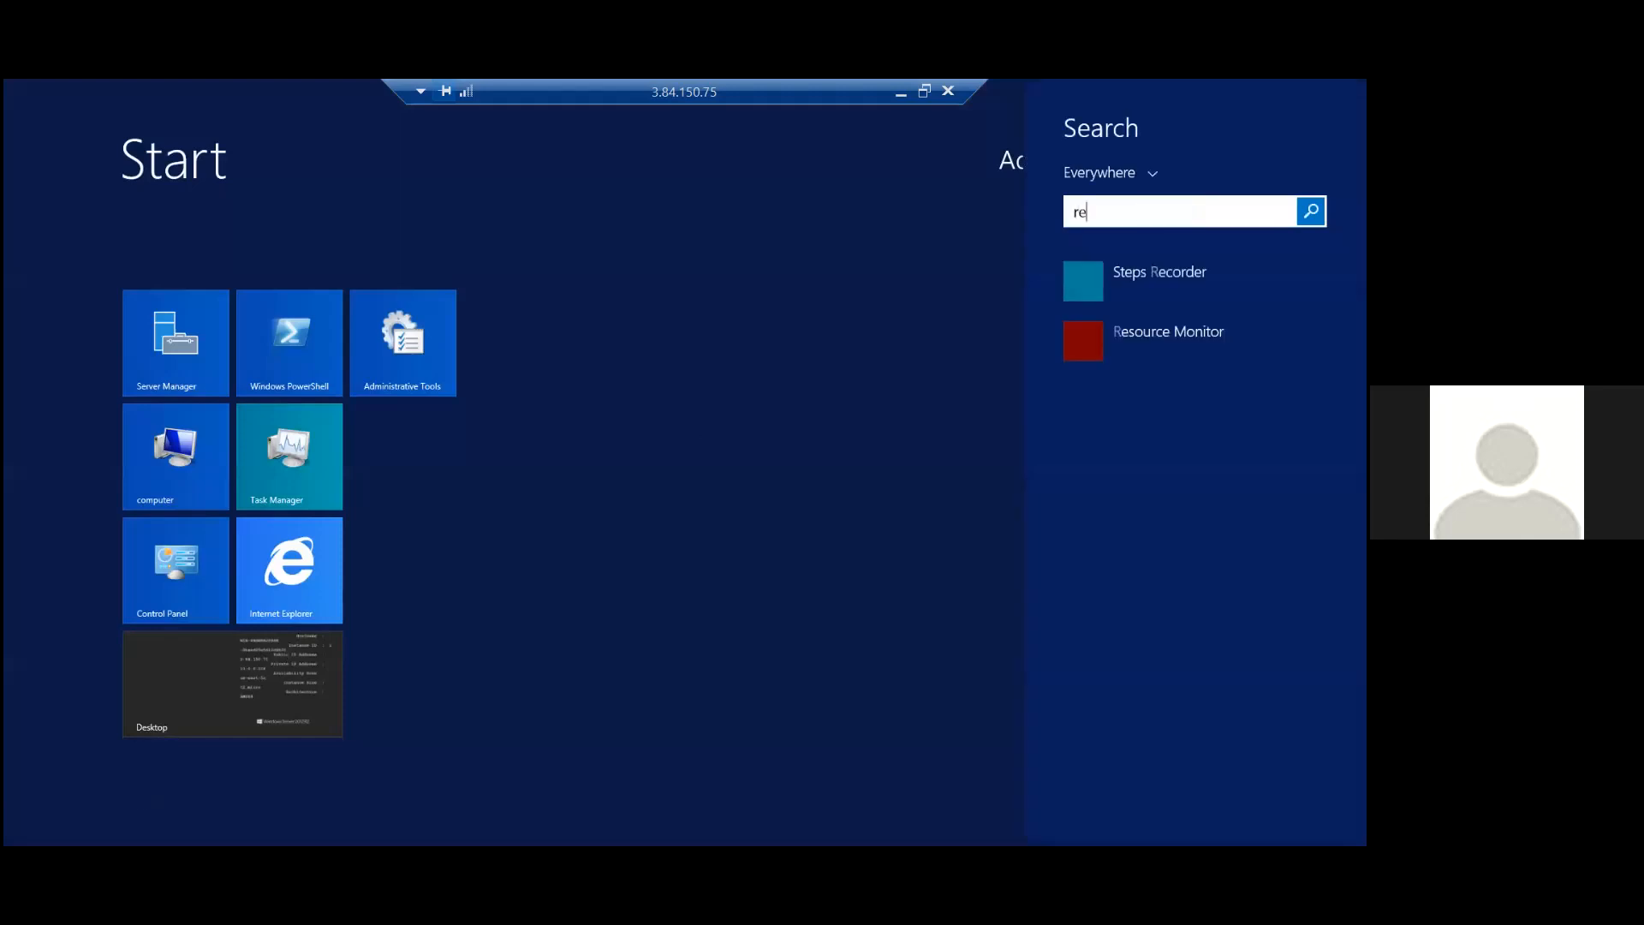
text(mote desktop Connection)
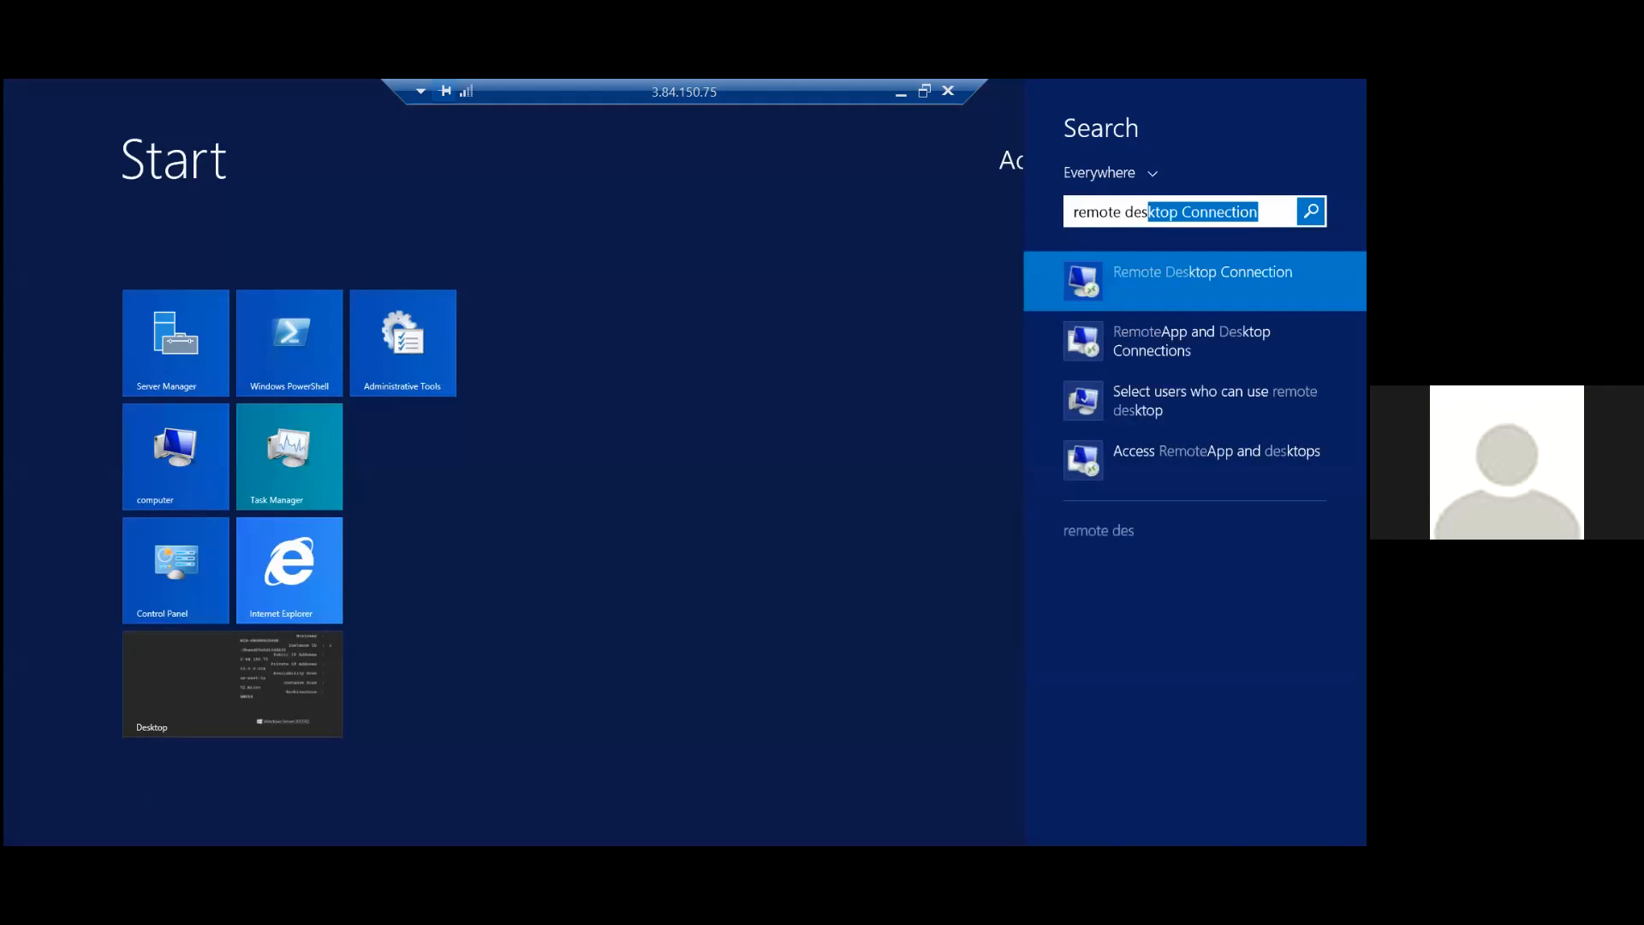
key(Return)
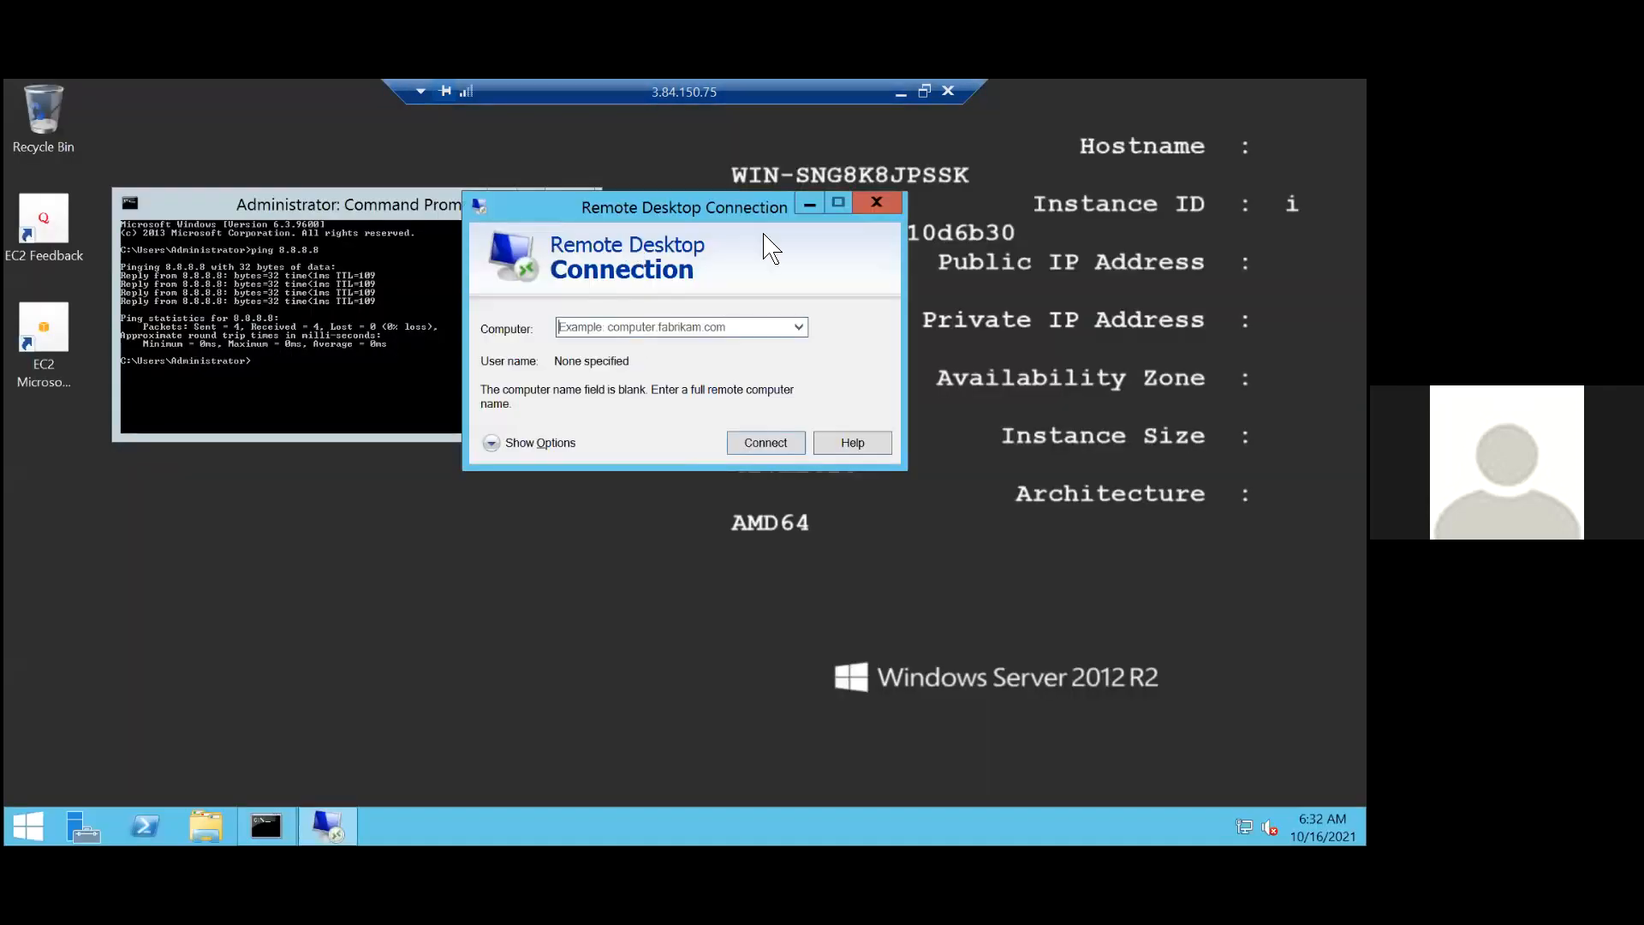
Switch to the AWS console and copy the ec2-private instance's private IP from its RDP client connection details.
click(901, 92)
scroll(226, 329, up, 2)
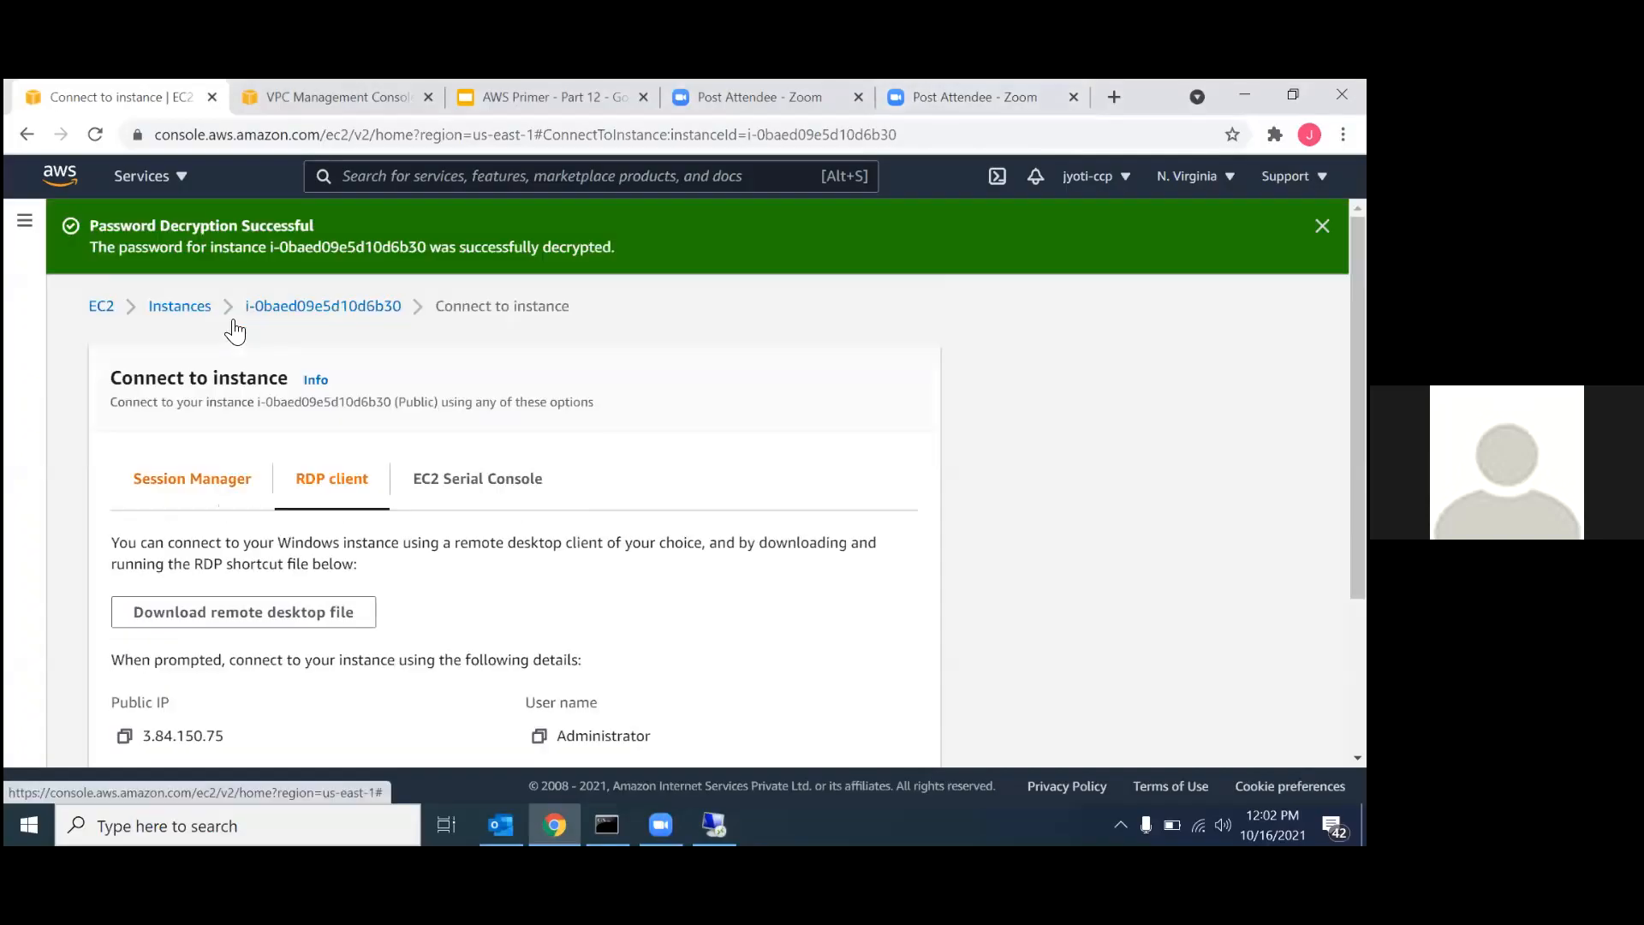
click(179, 308)
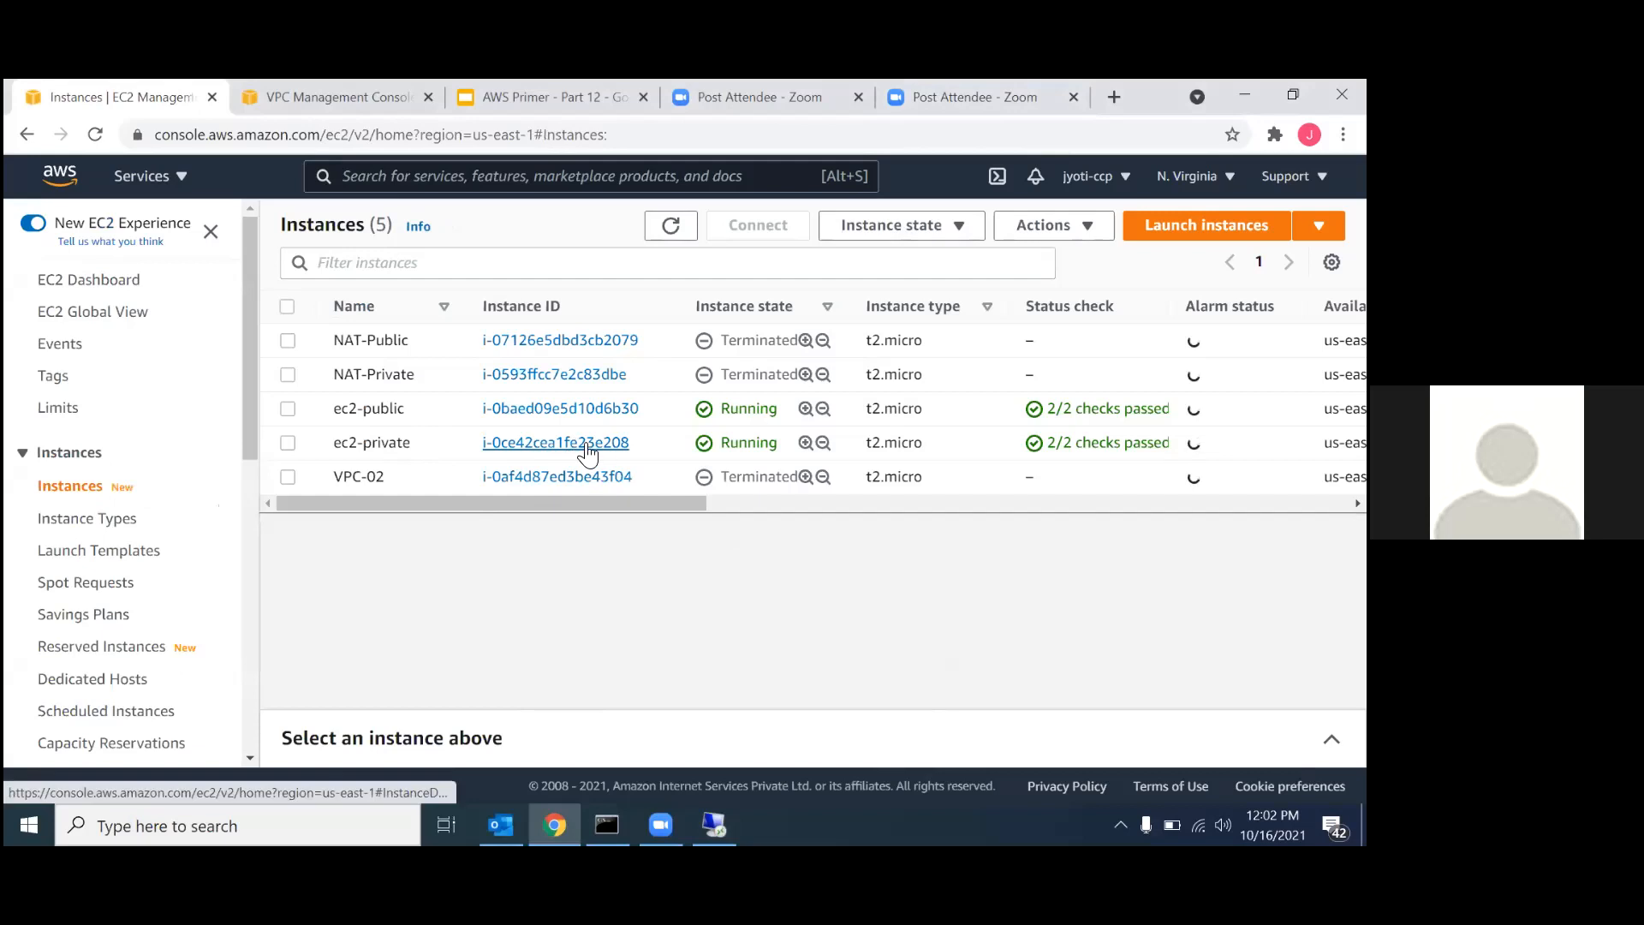
click(588, 446)
click(433, 332)
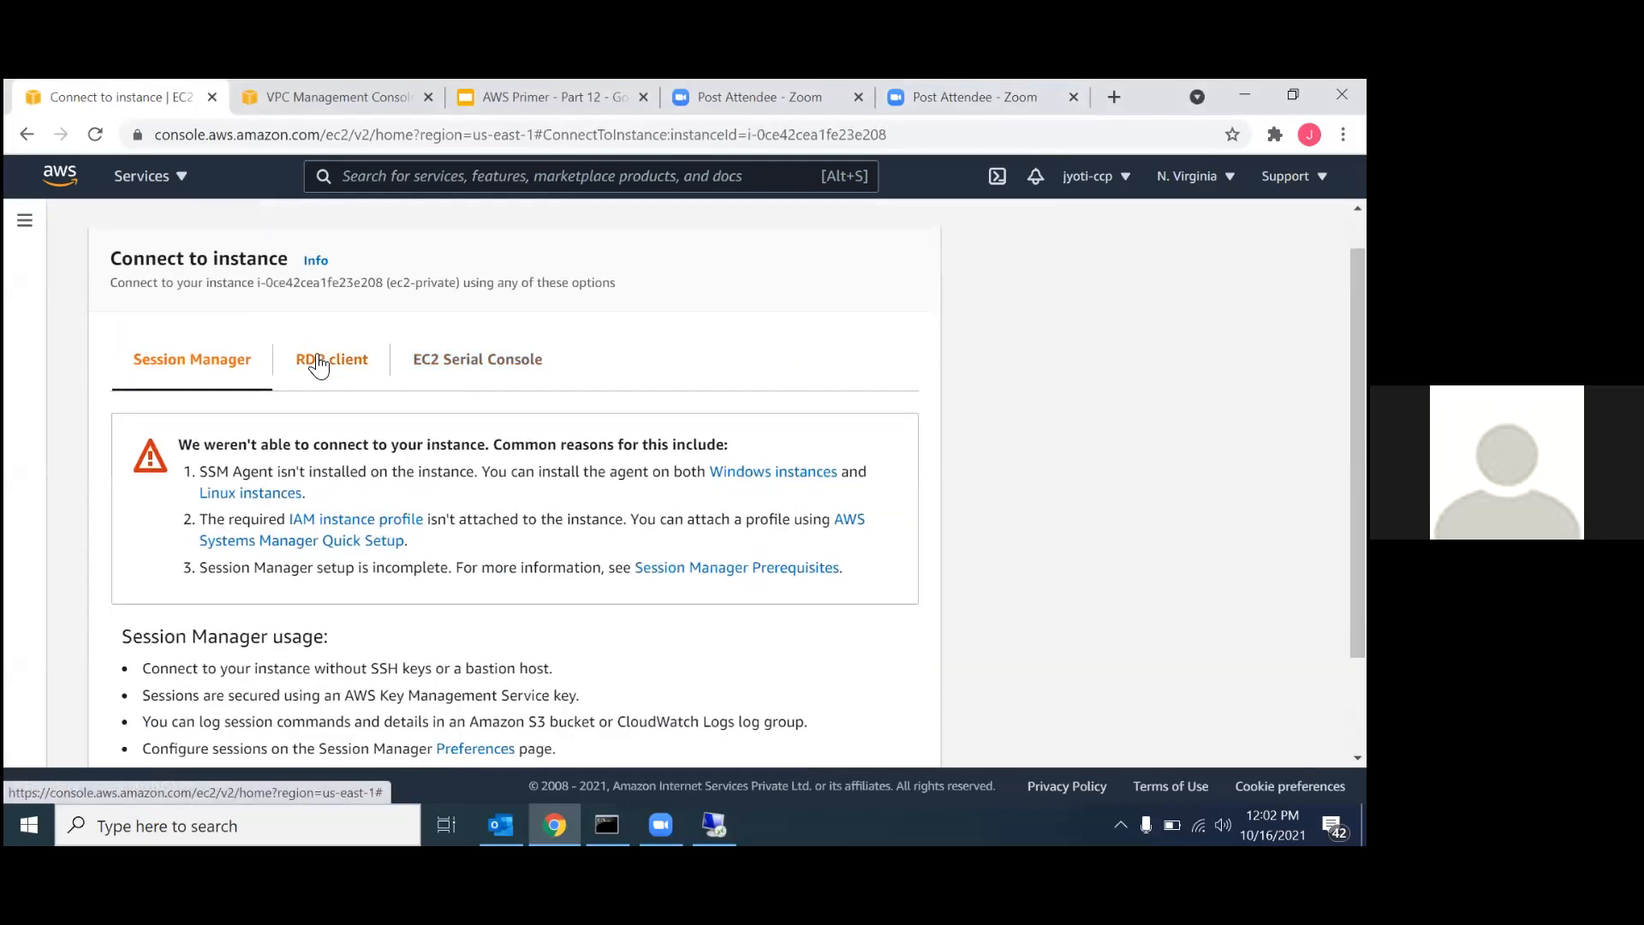
click(317, 361)
scroll(363, 475, down, 1)
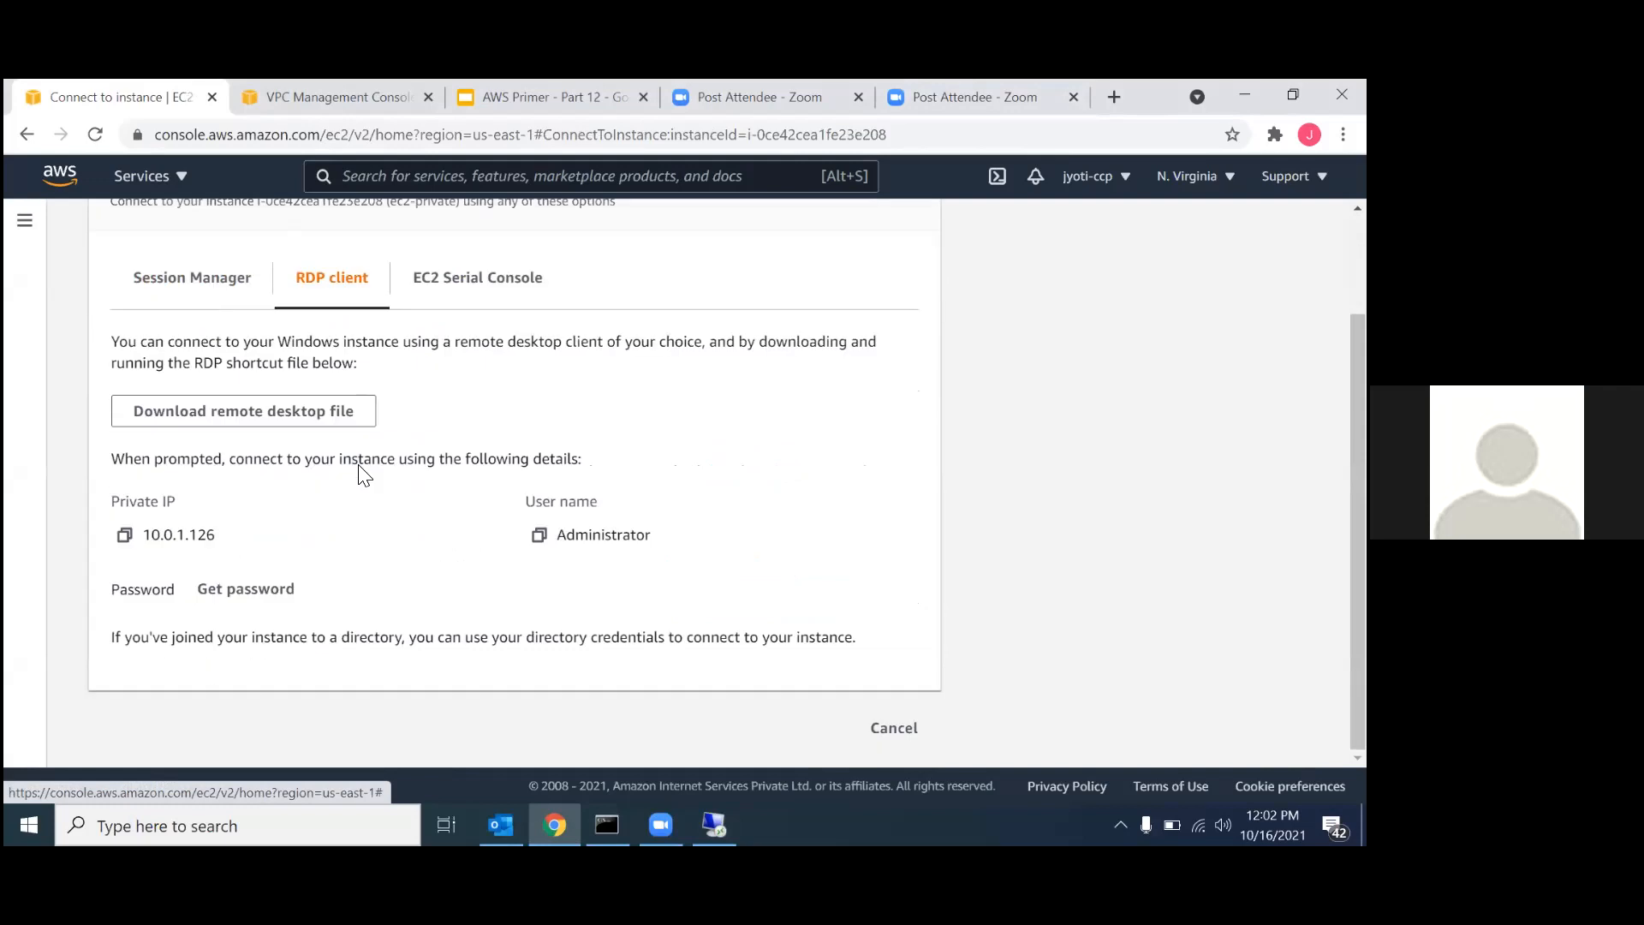
click(126, 537)
Return to the ec2-public remote session, start a Remote Desktop connection to 10.0.1.126, and enter Administrator as the user name.
click(714, 825)
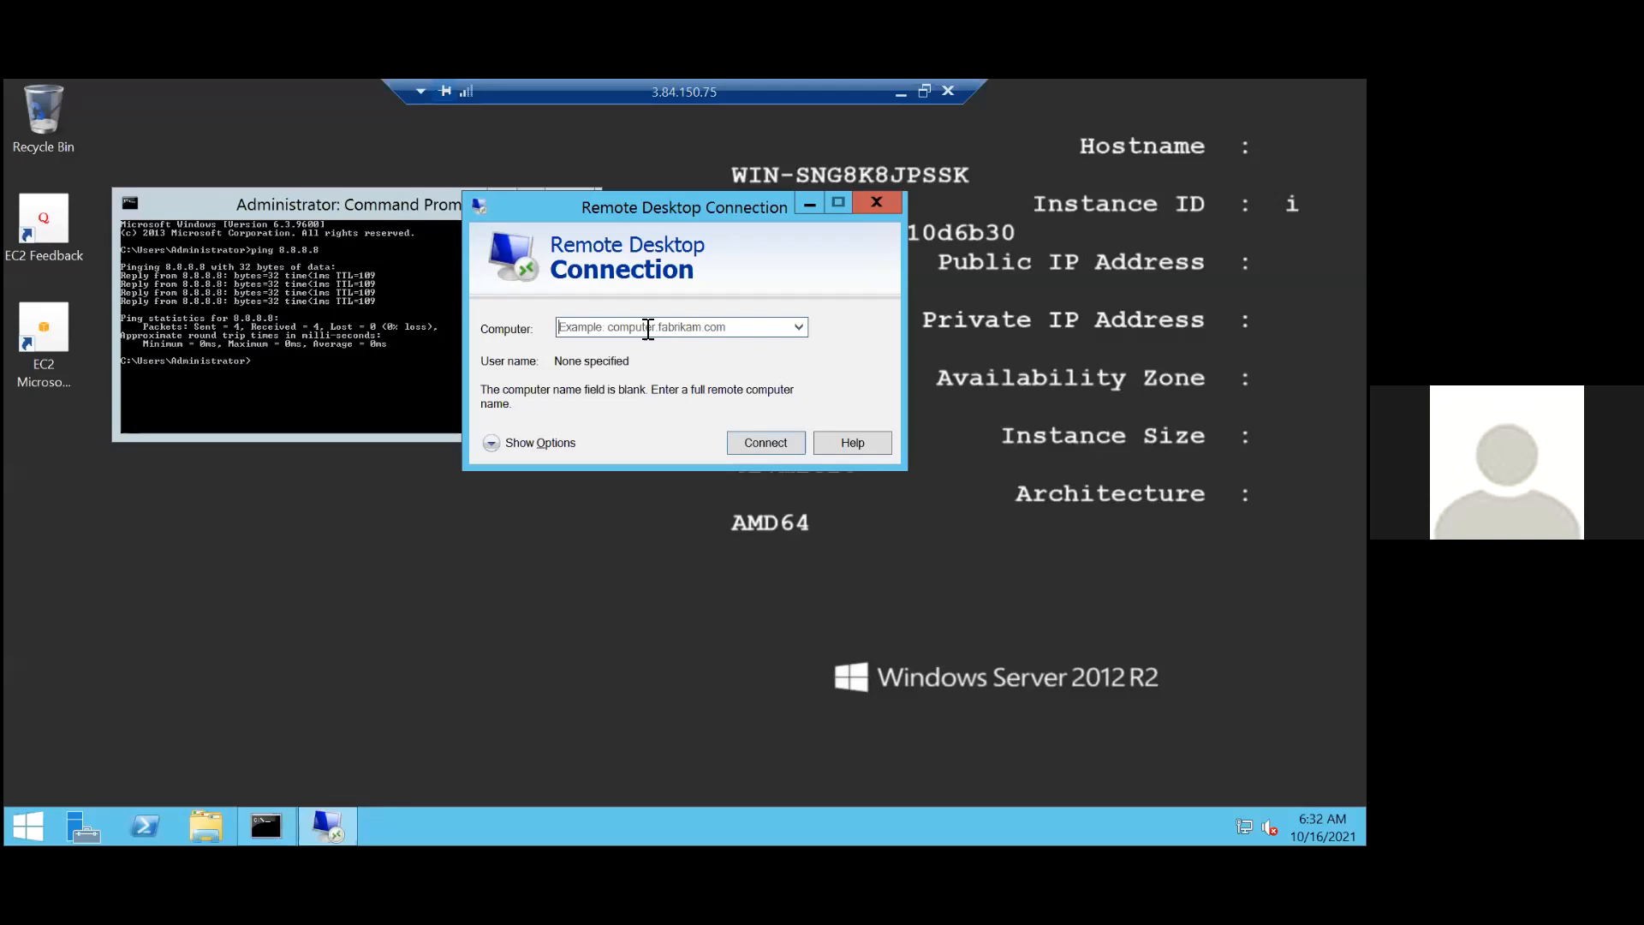
click(648, 328)
key(ctrl+v)
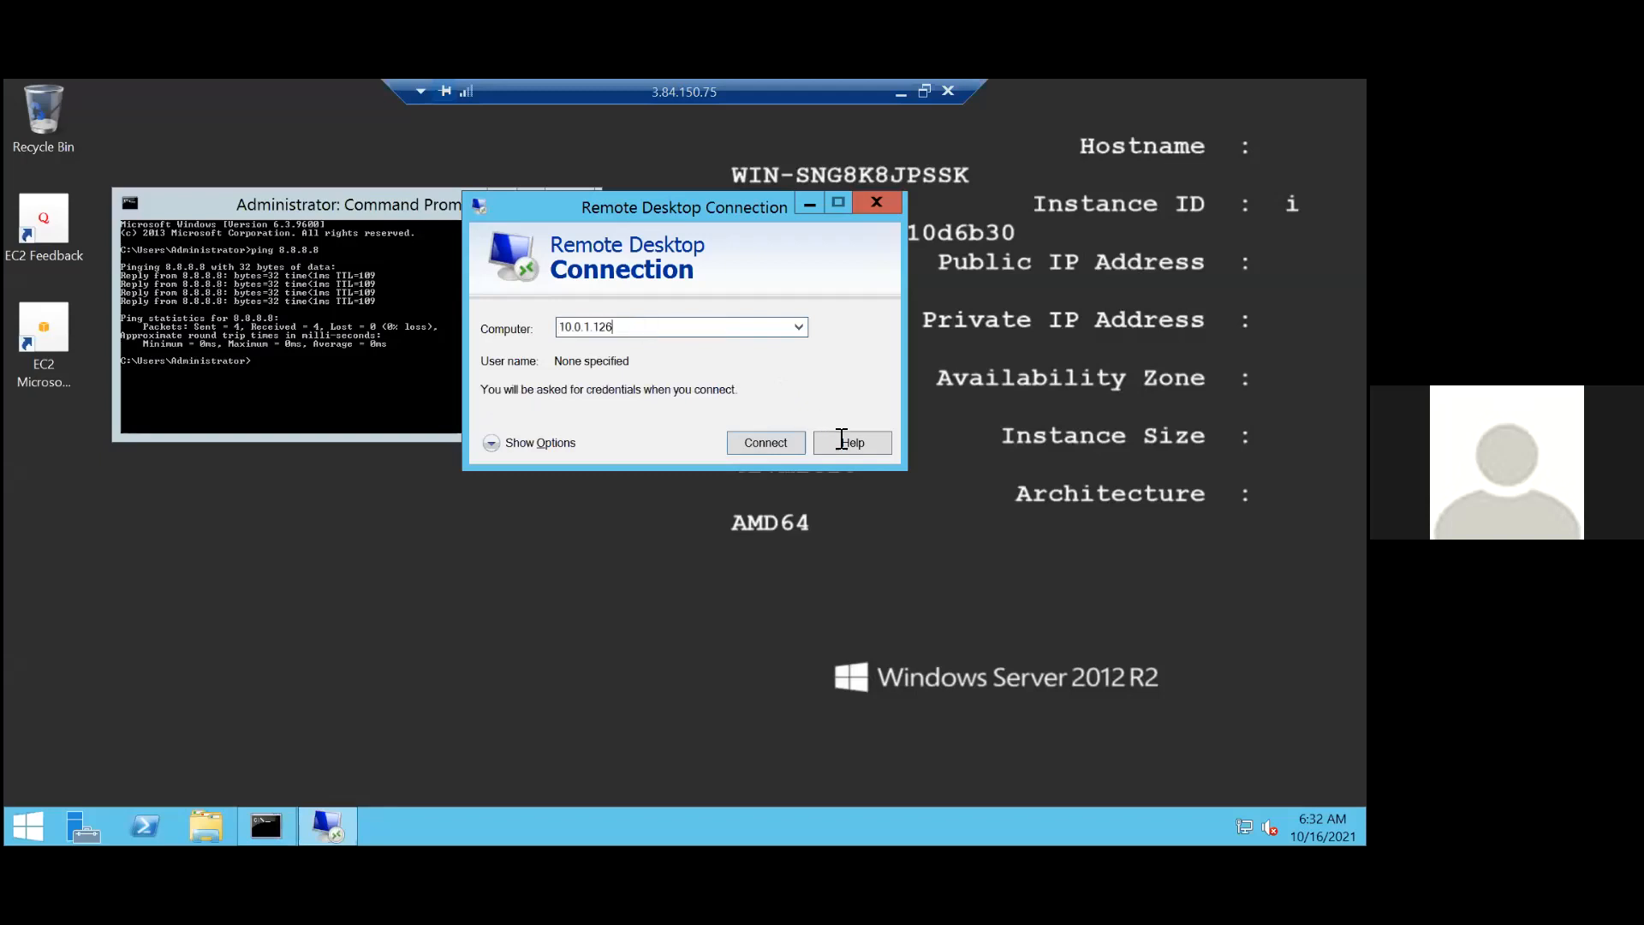
click(765, 443)
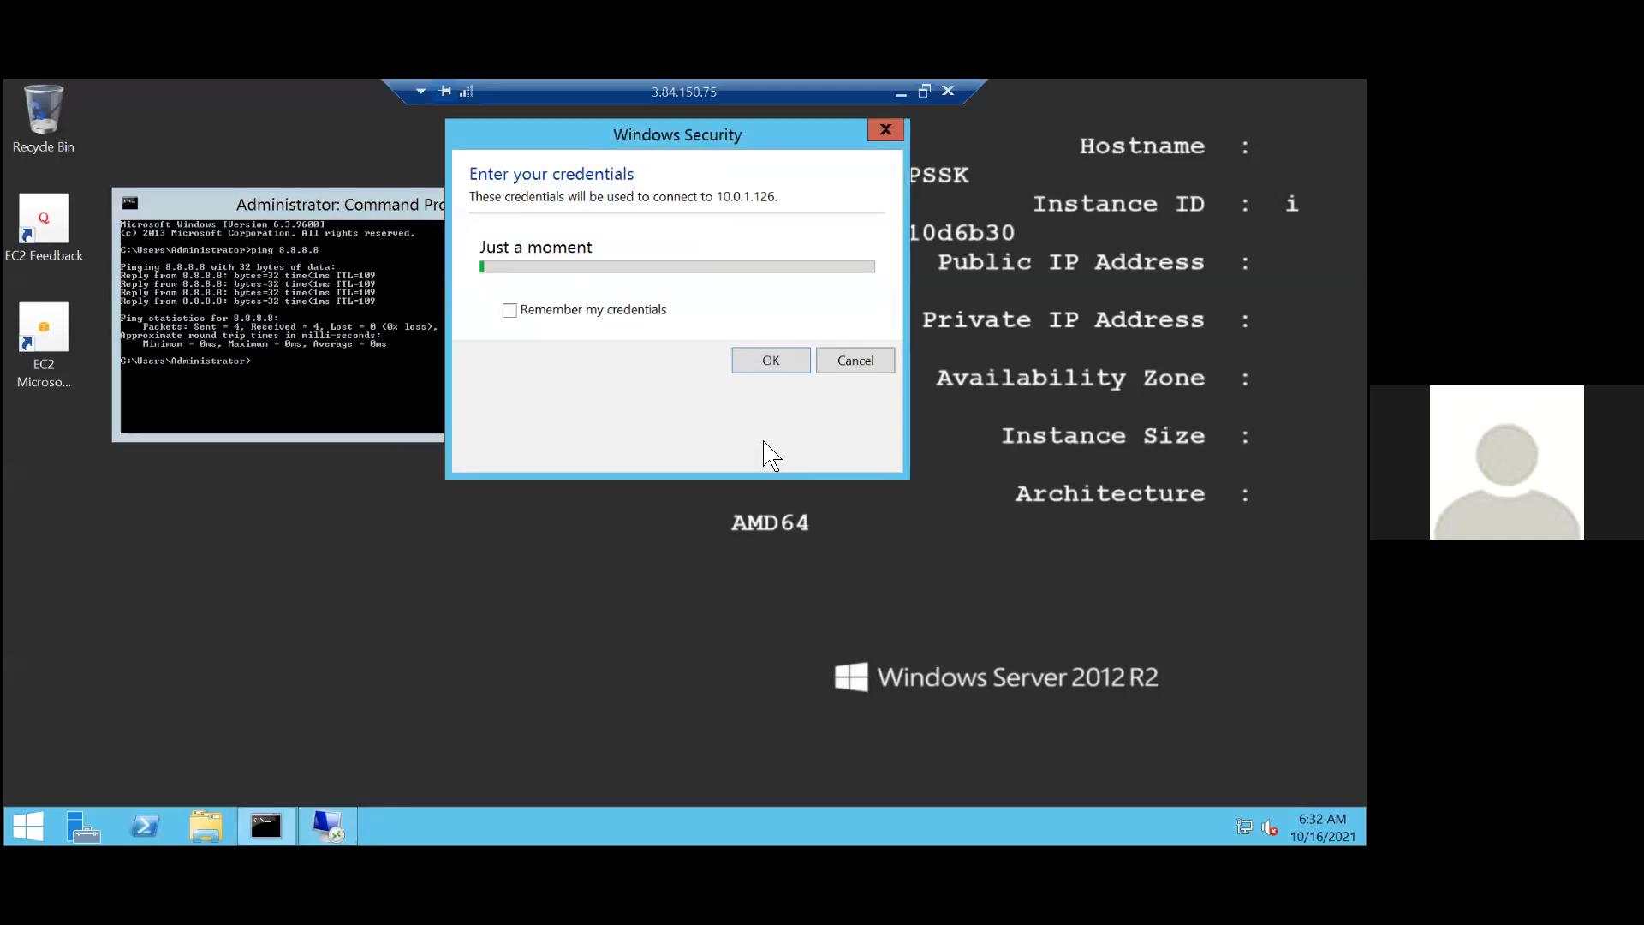
click(670, 256)
text(A)
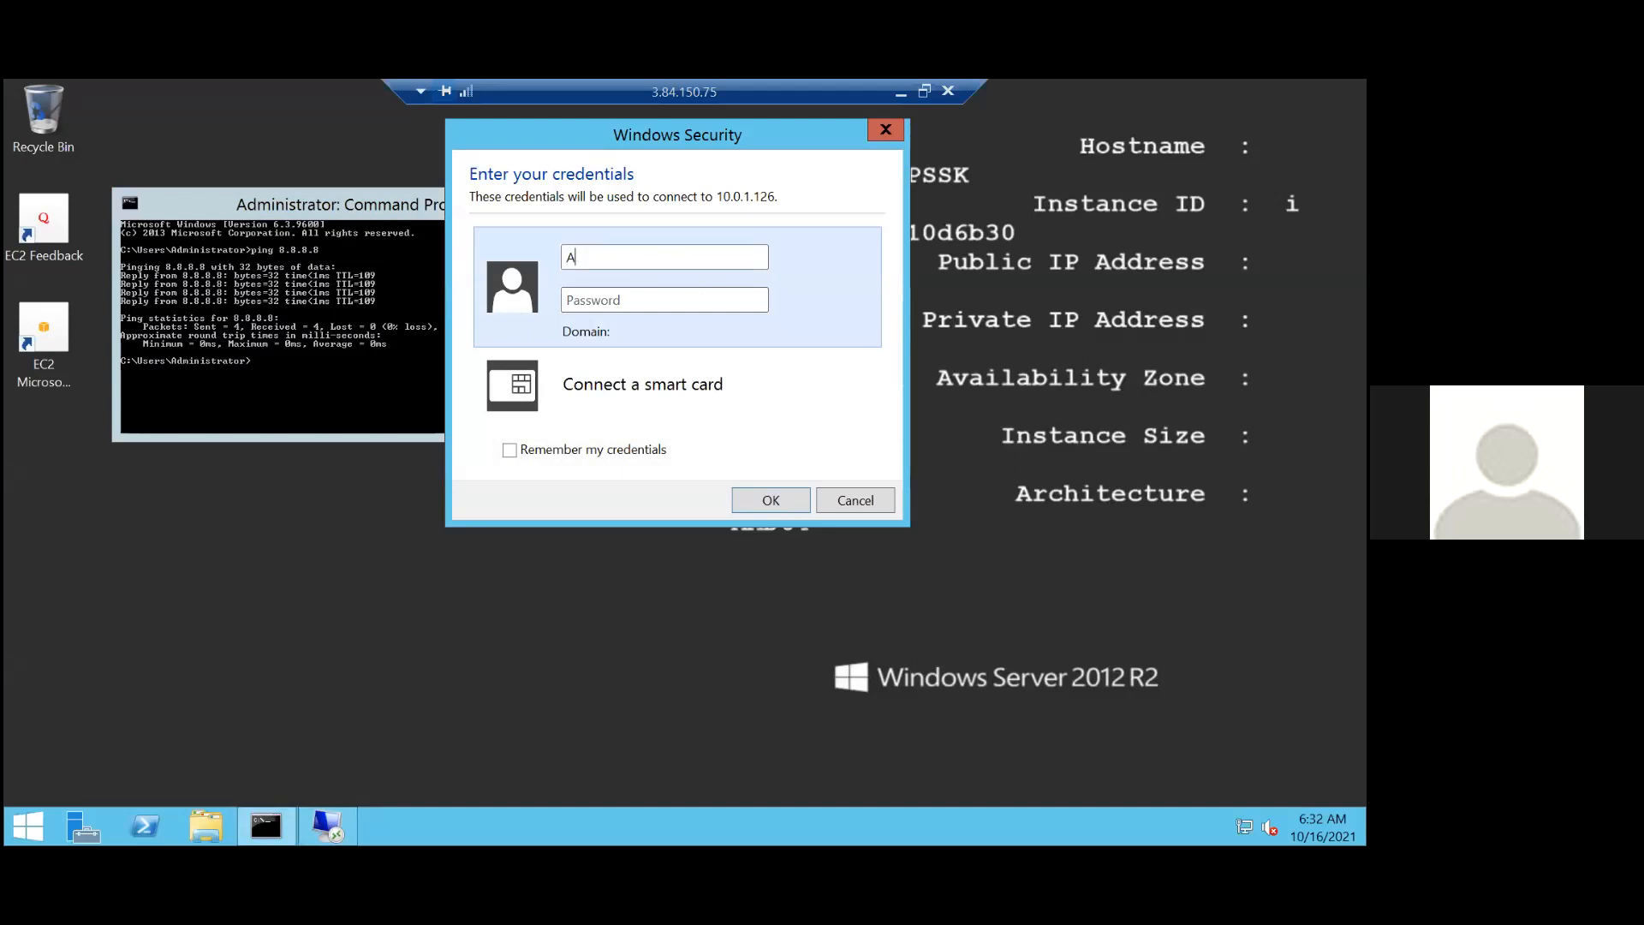
text(dministrator)
Back in the AWS console, decrypt the ec2-private instance's Windows password using vpc-nat.pem from Downloads and copy it.
click(899, 91)
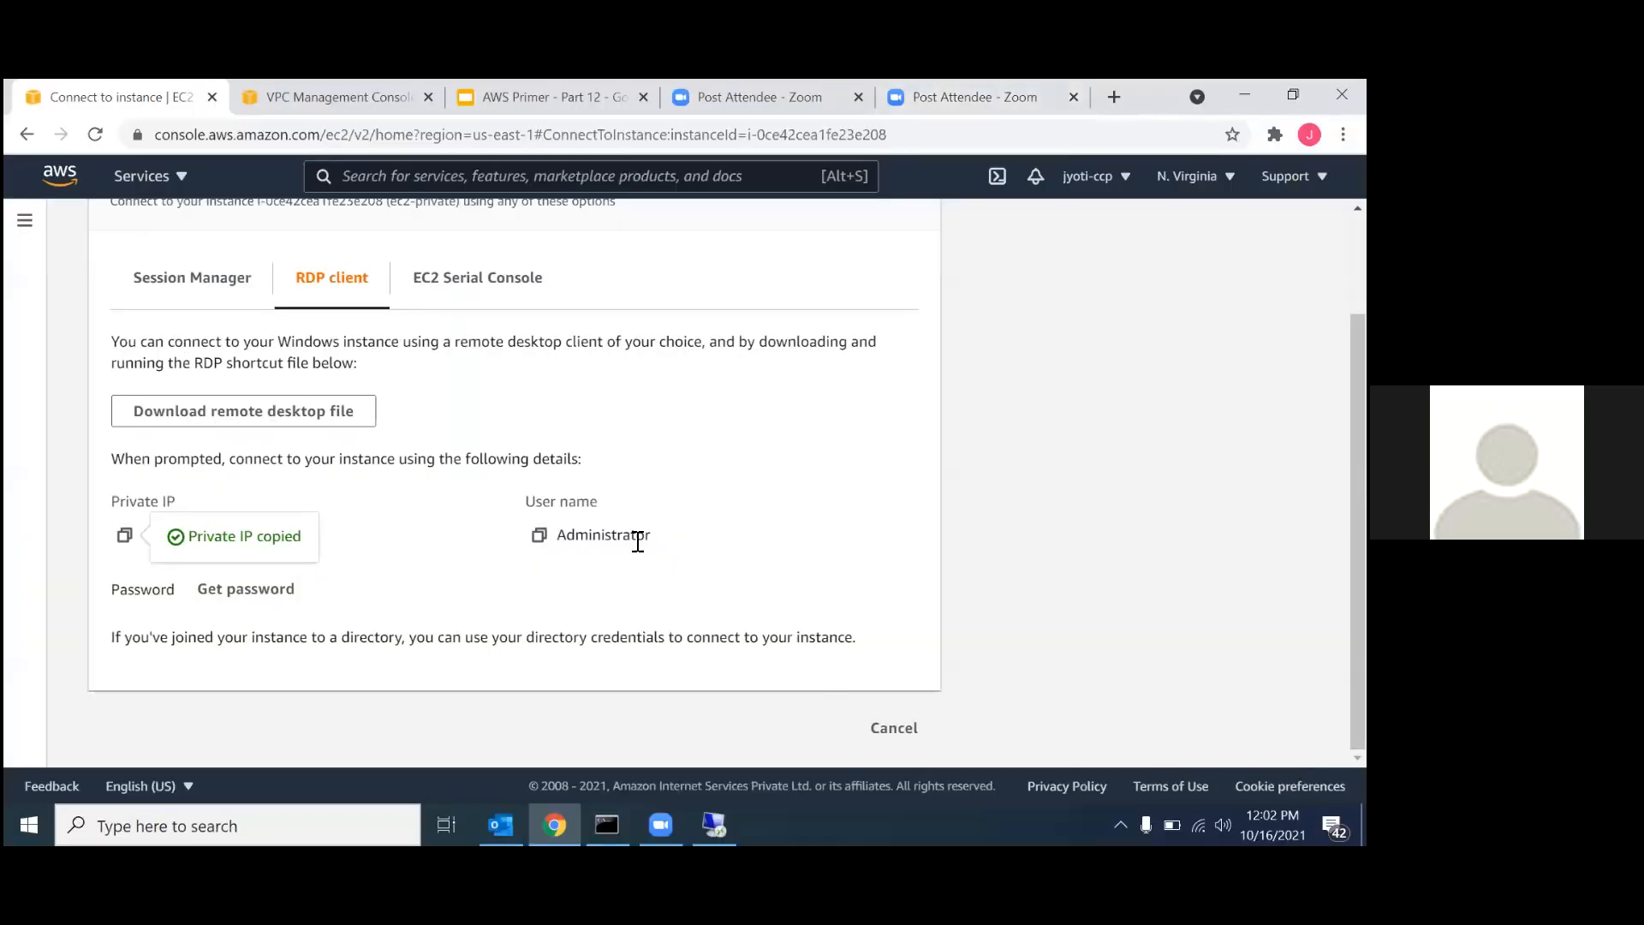
click(232, 586)
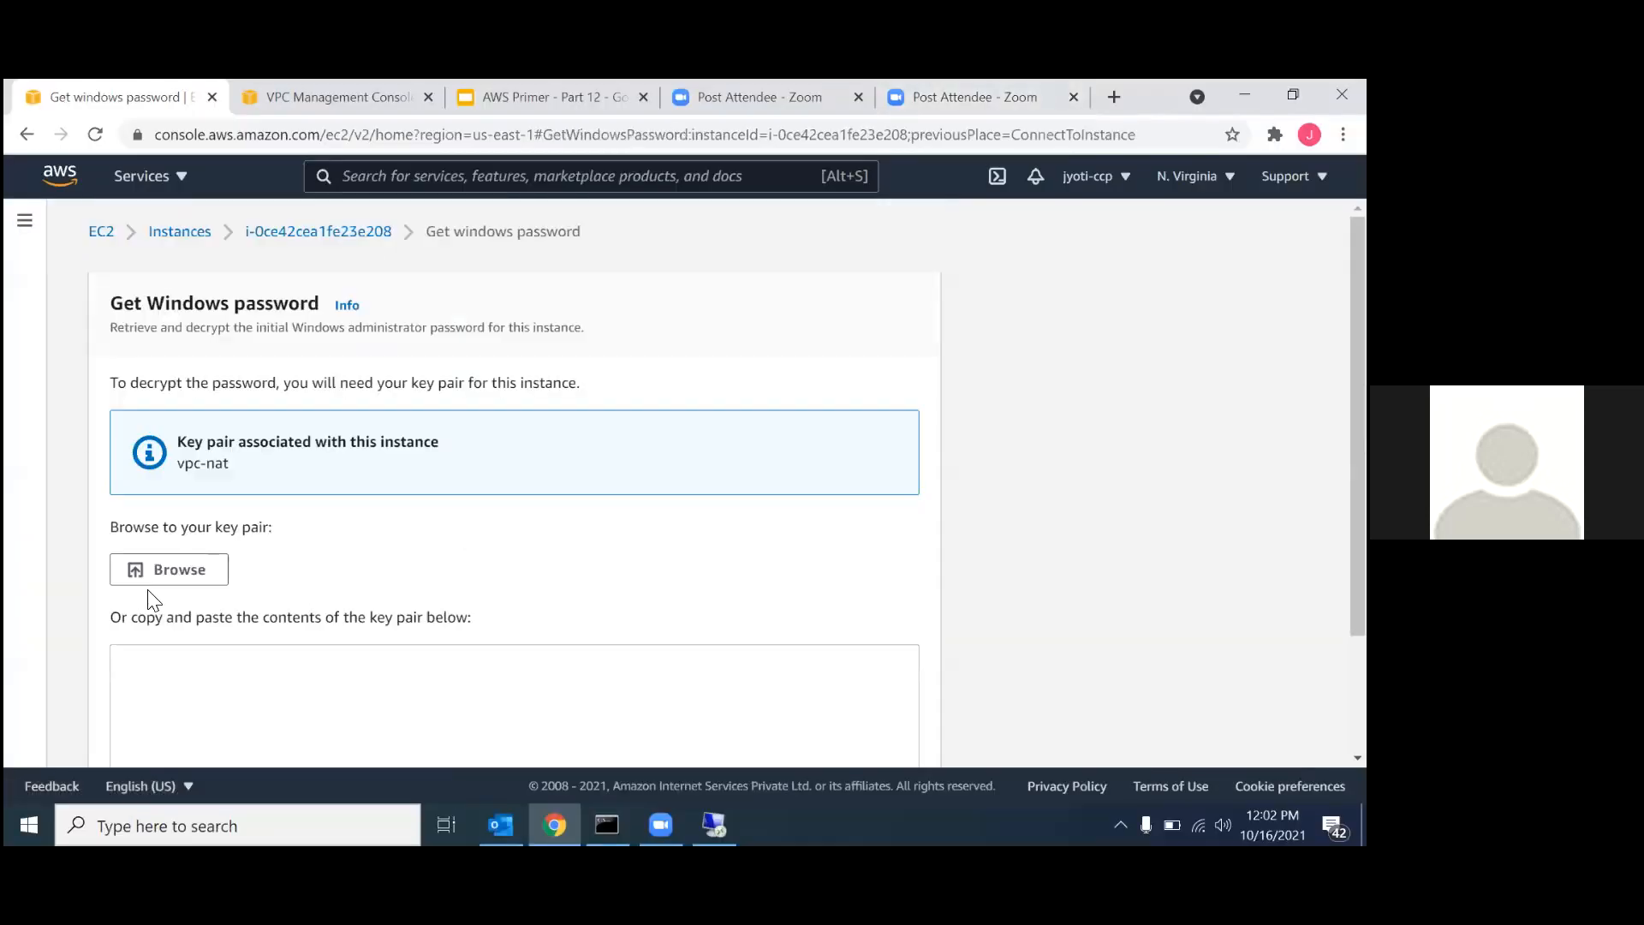
click(182, 570)
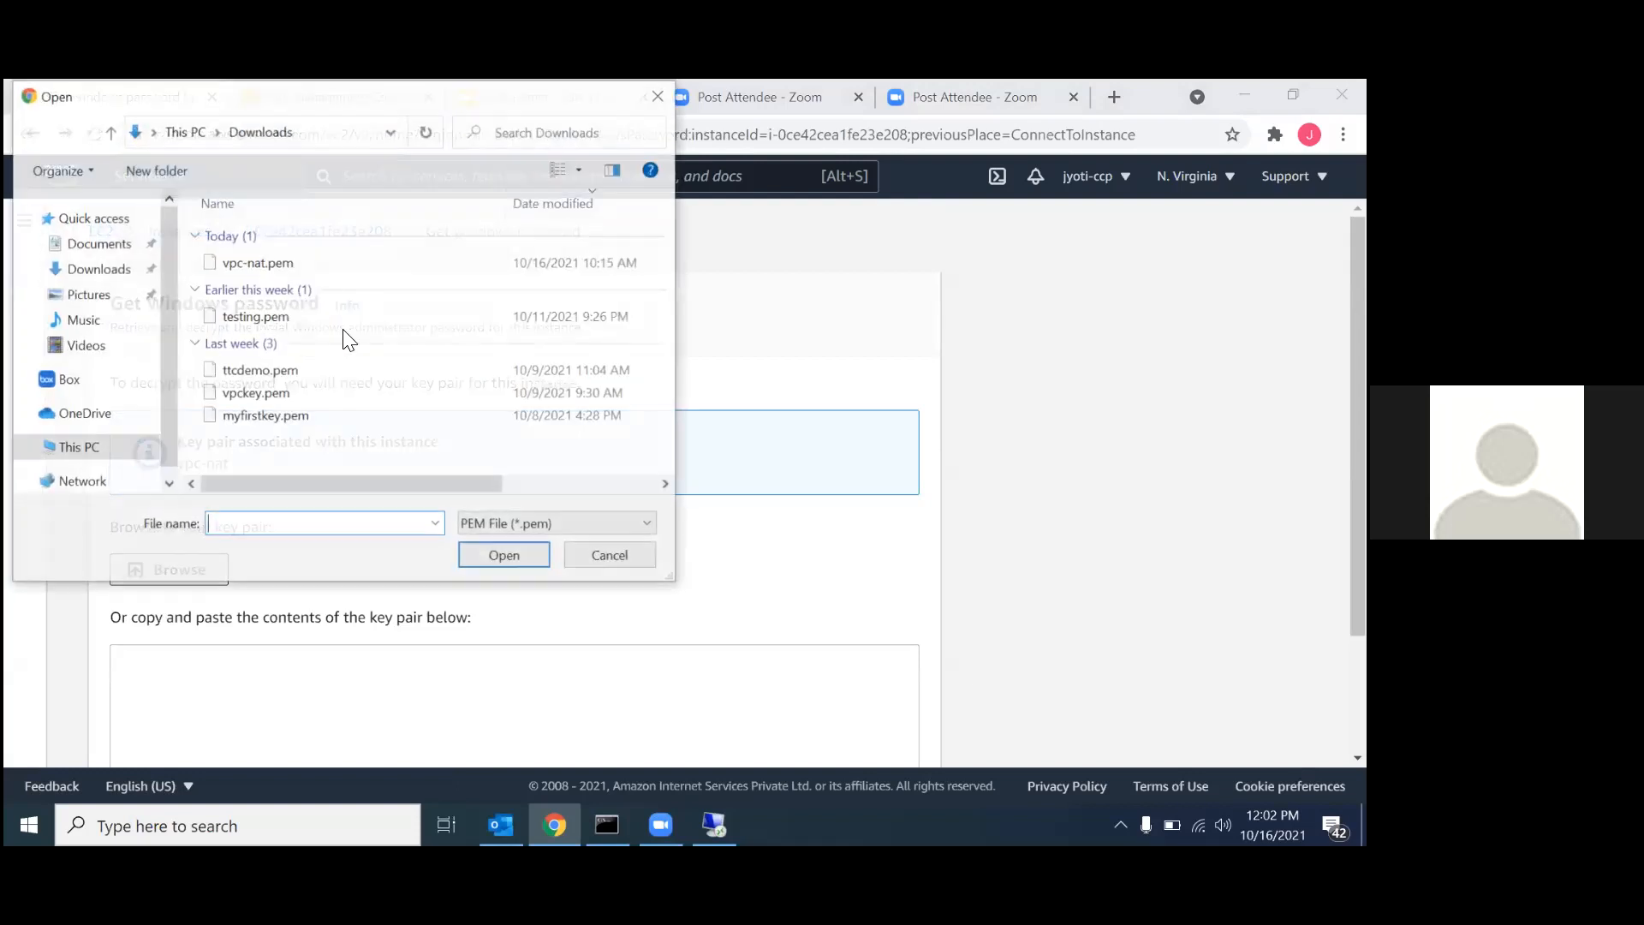
click(274, 264)
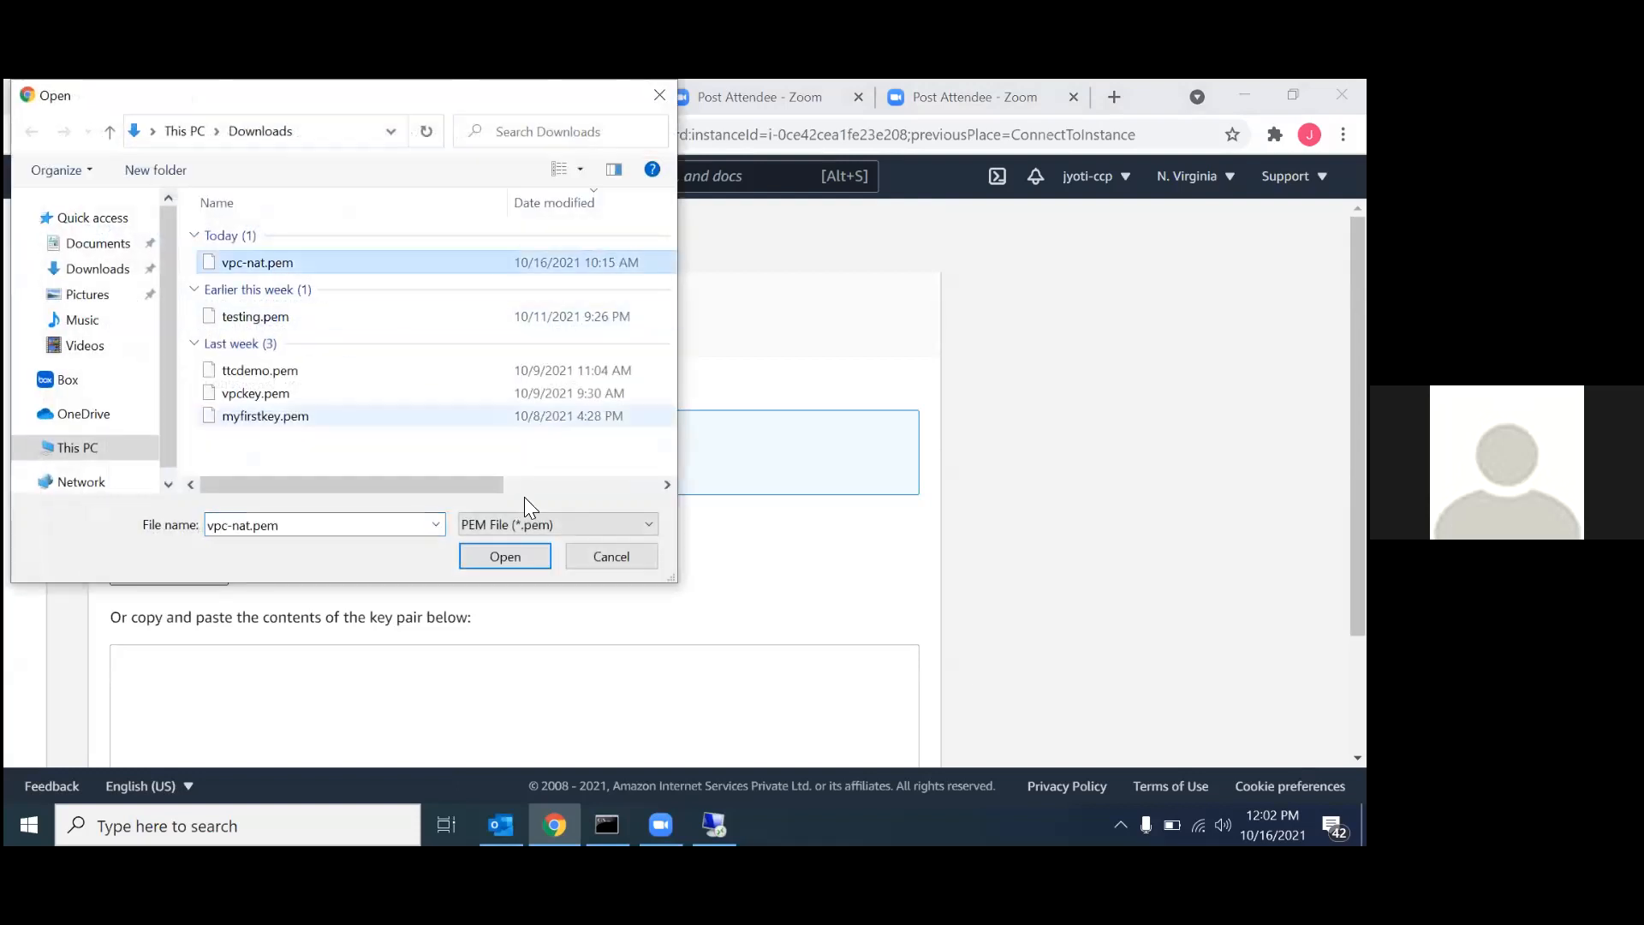
click(505, 556)
scroll(651, 634, down, 3)
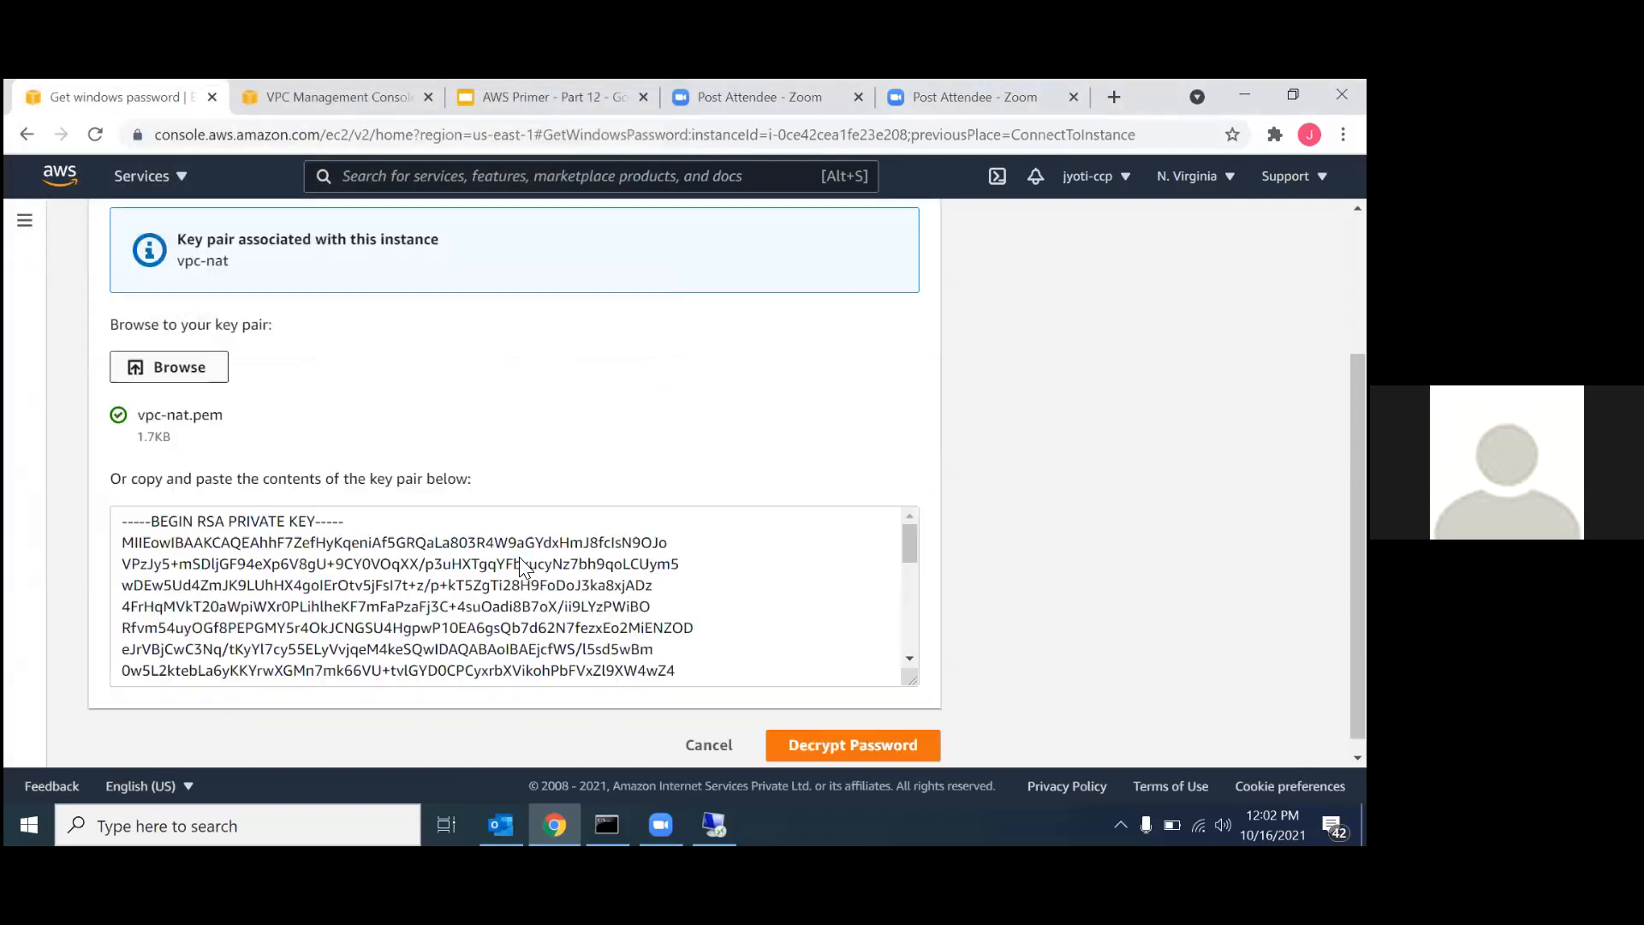
click(805, 730)
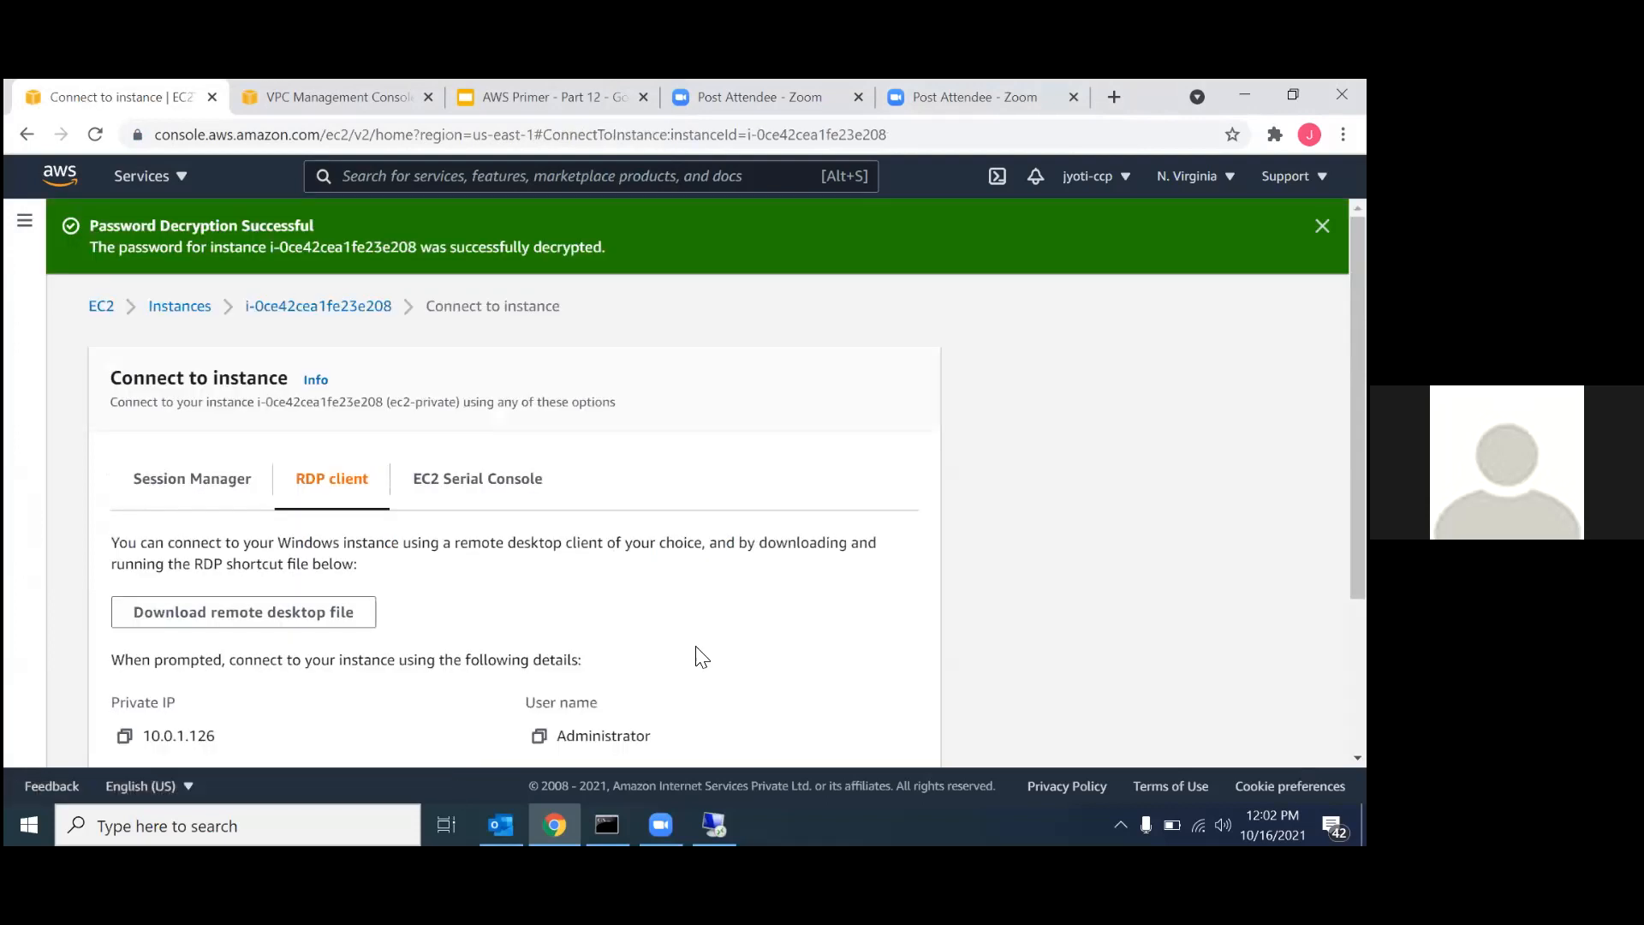
scroll(697, 653, down, 3)
click(124, 589)
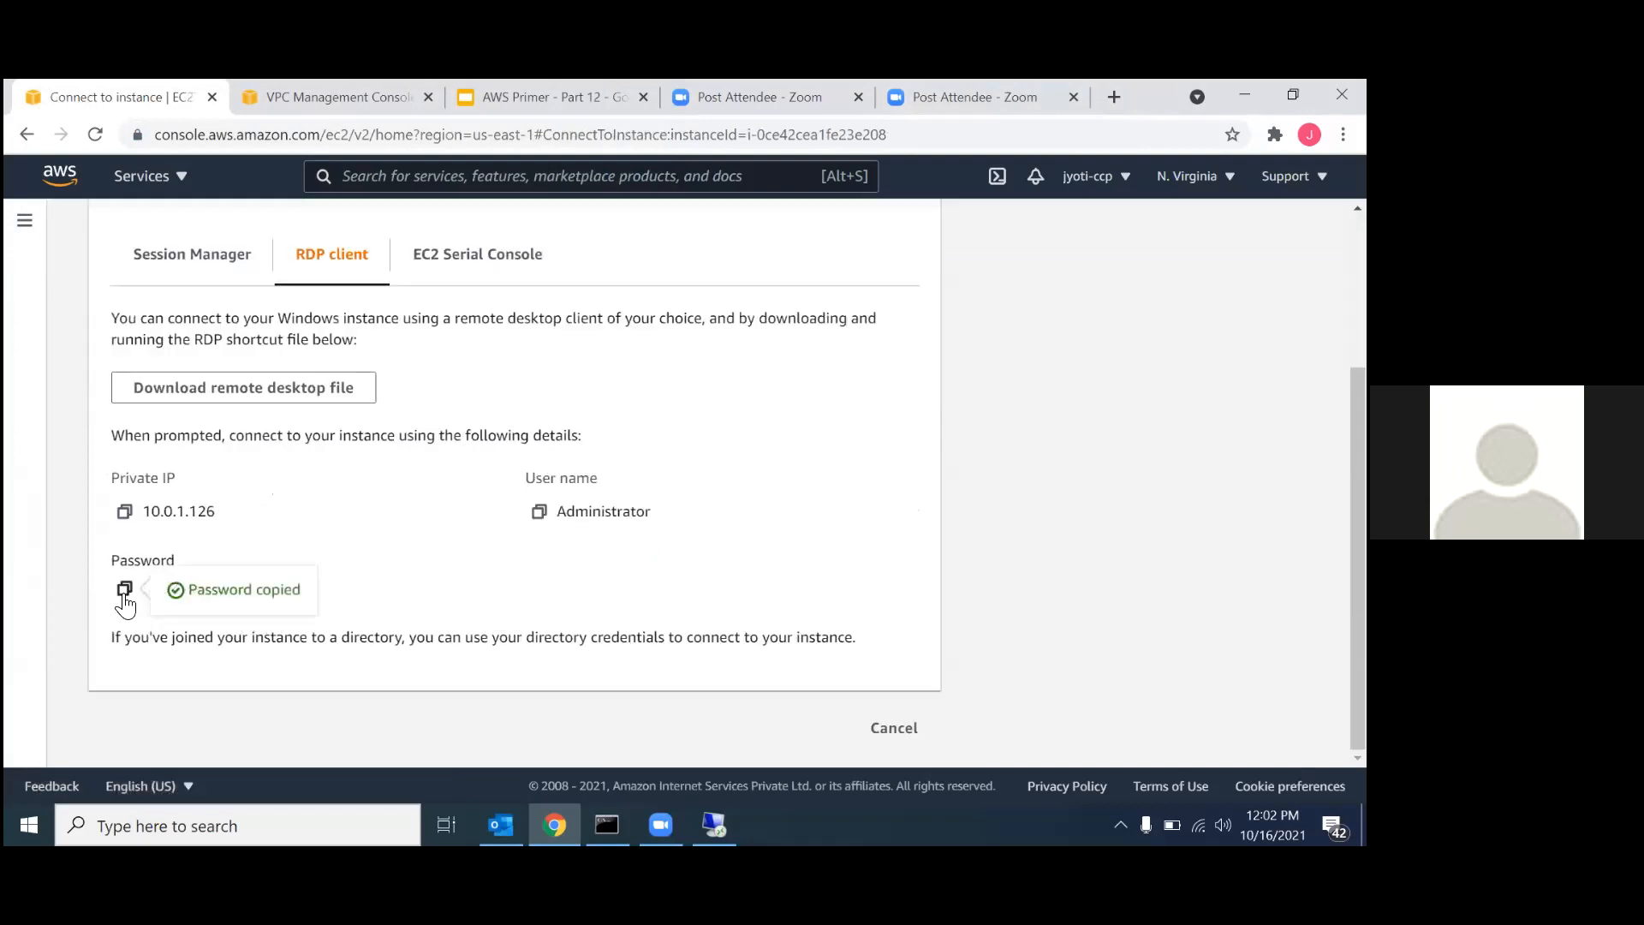
Return to the ec2-public session, paste the administrator password for 10.0.1.126, and connect despite the certificate errors.
click(714, 824)
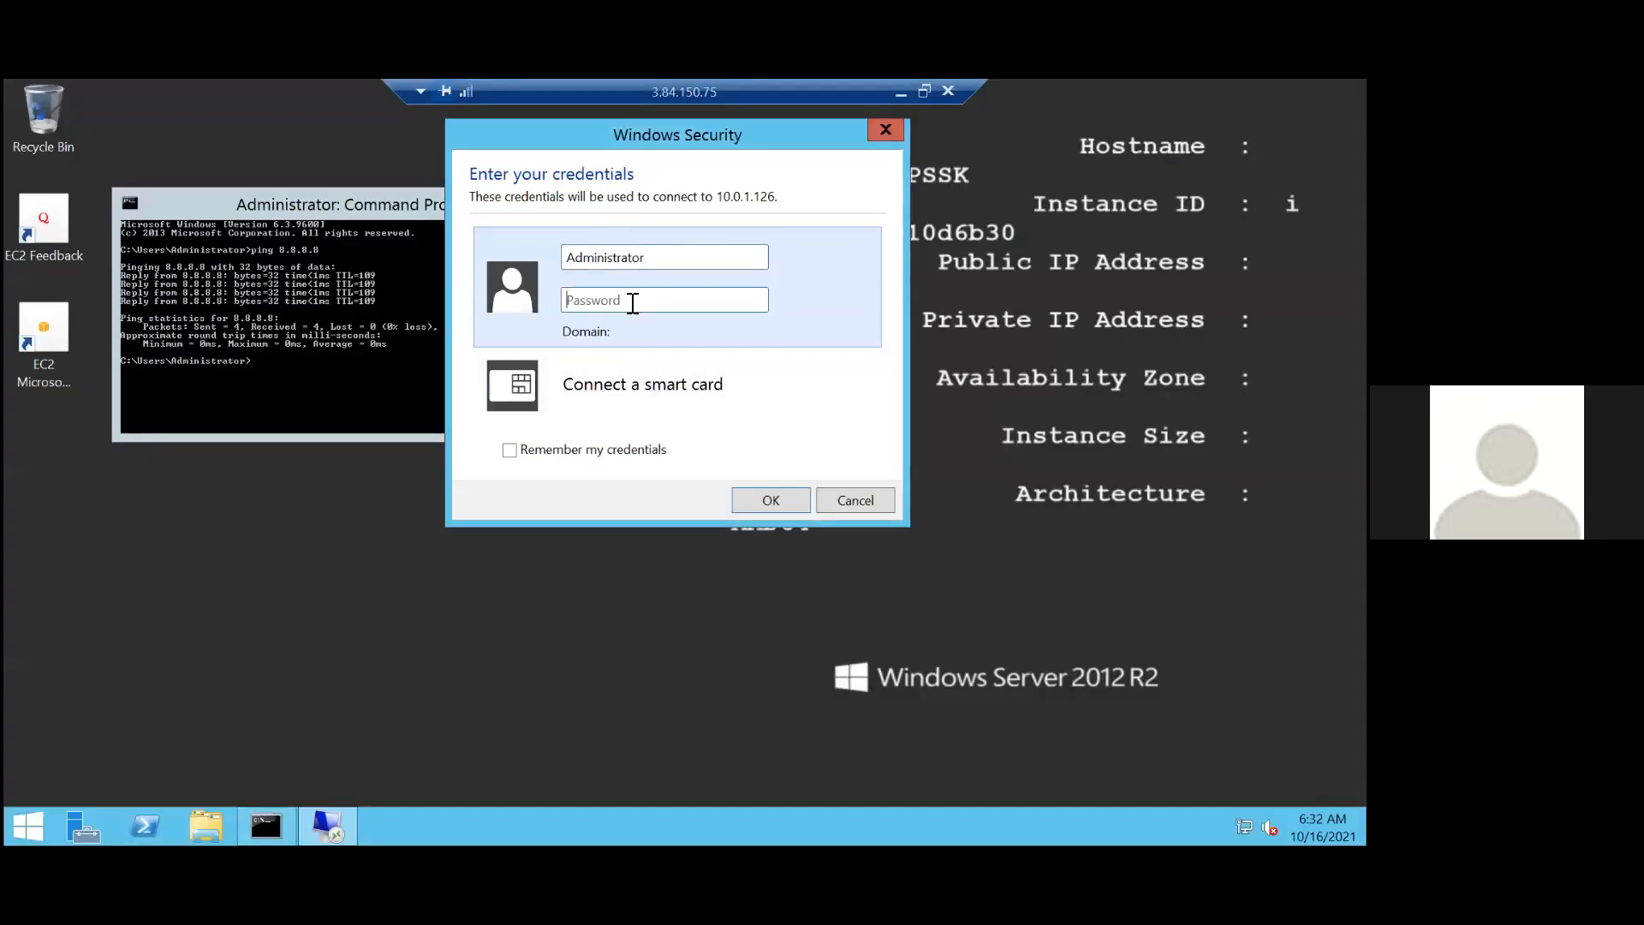
key(ctrl+v)
click(771, 500)
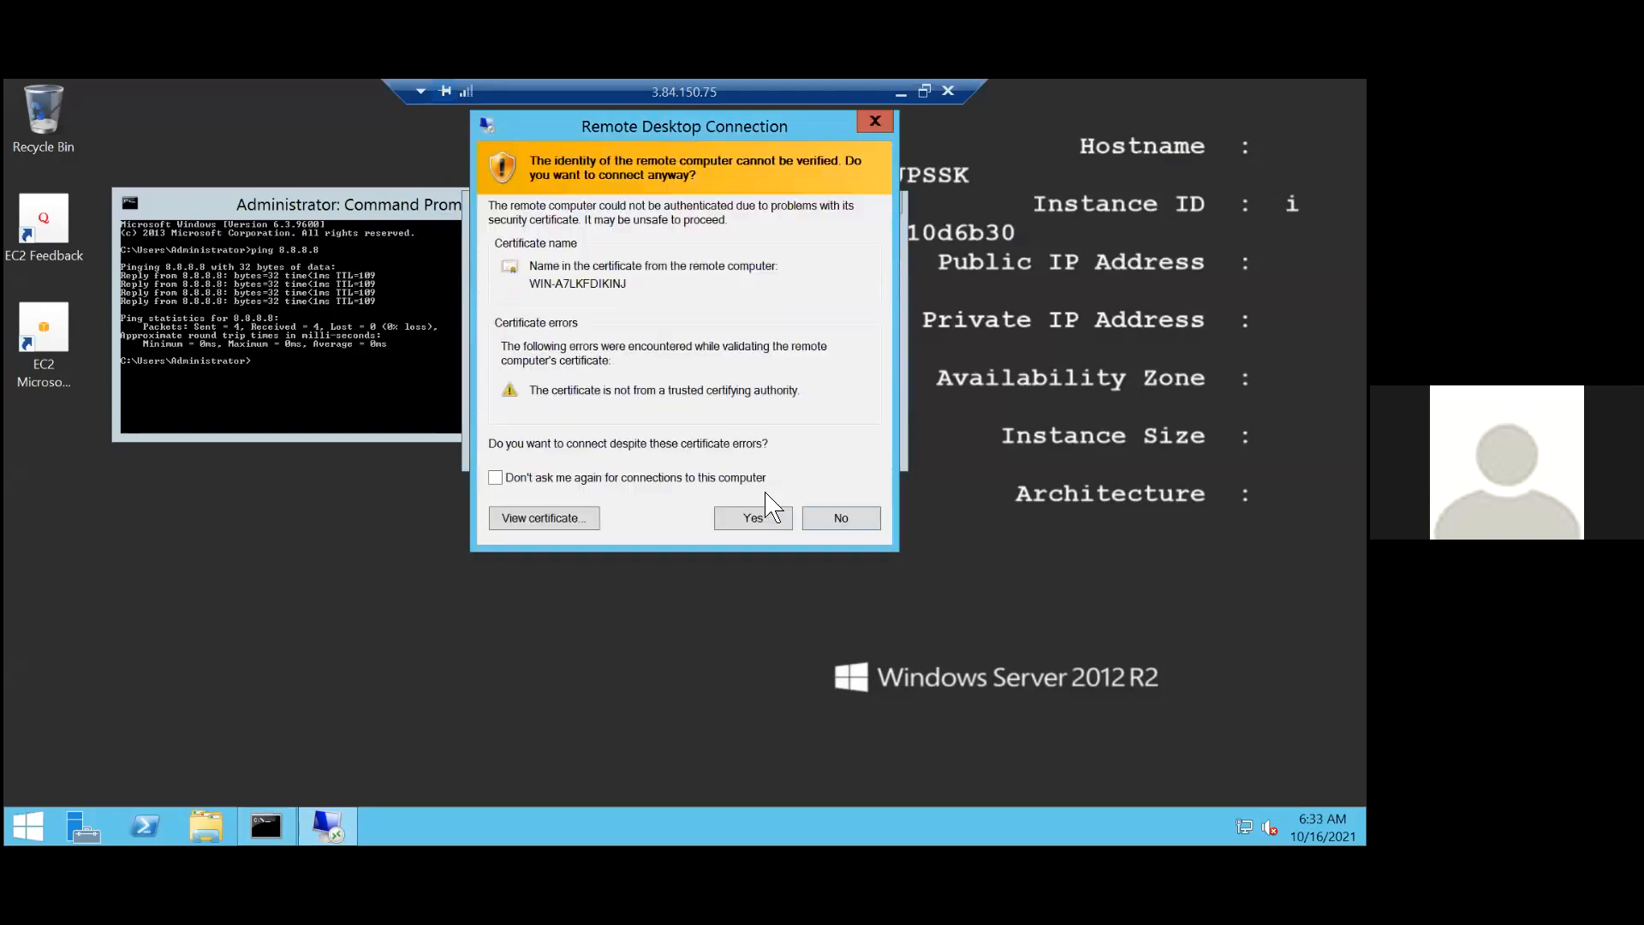
click(754, 518)
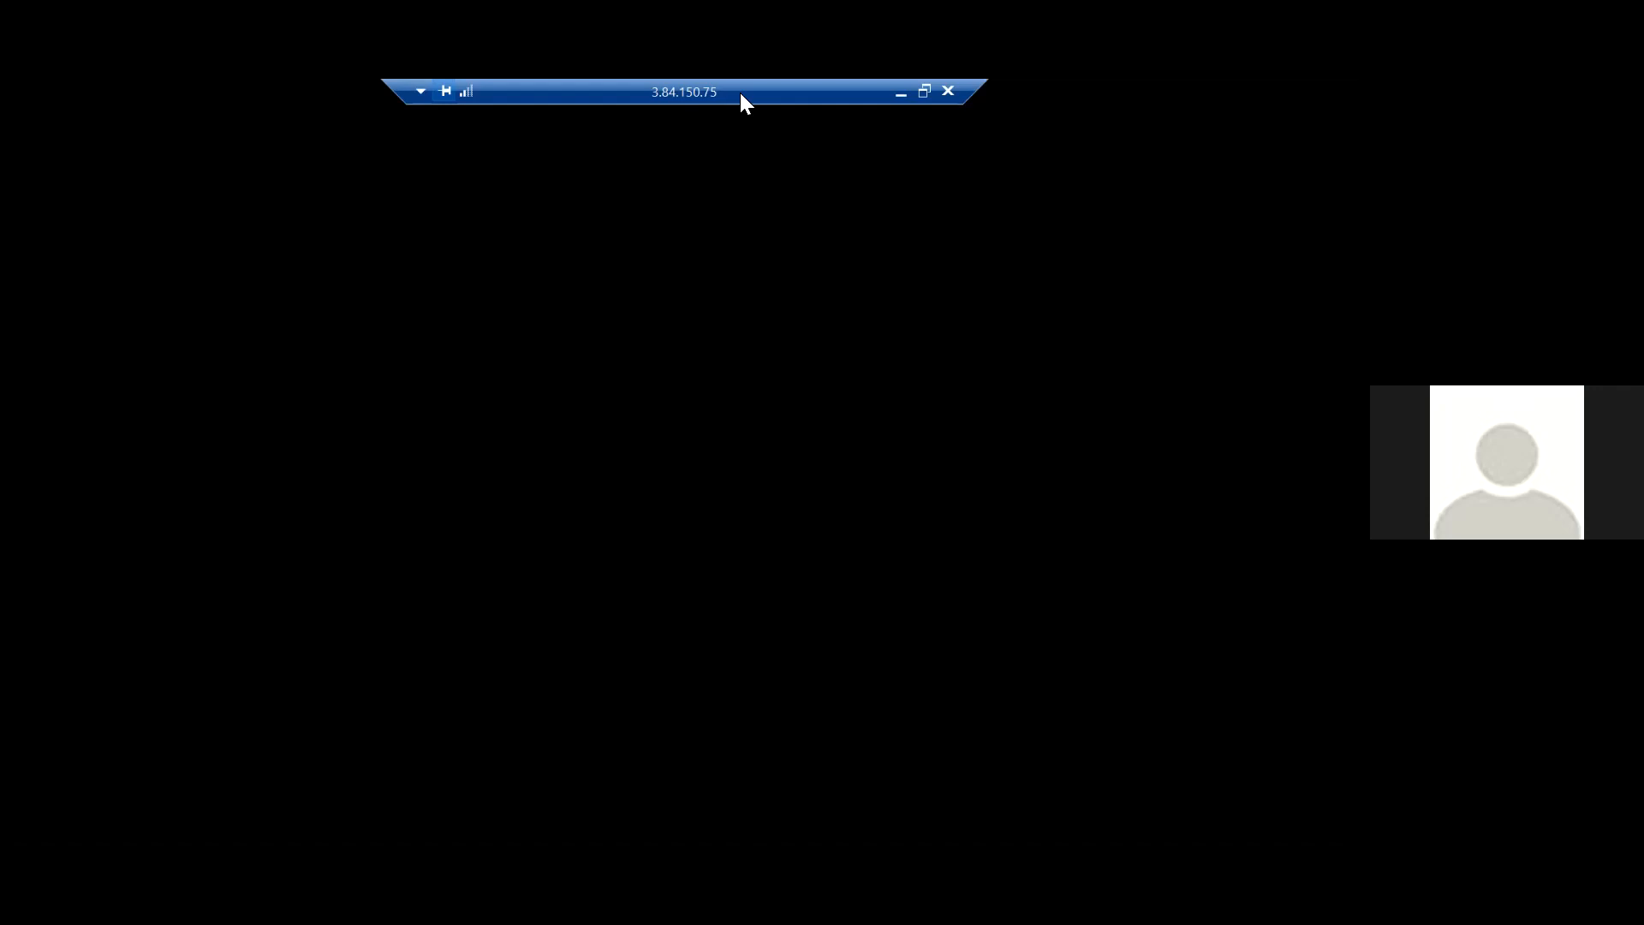
Move the overlapping connection bars of the 3.84.150.75 and 10.0.1.126 remote sessions apart.
drag(739, 92, 524, 108)
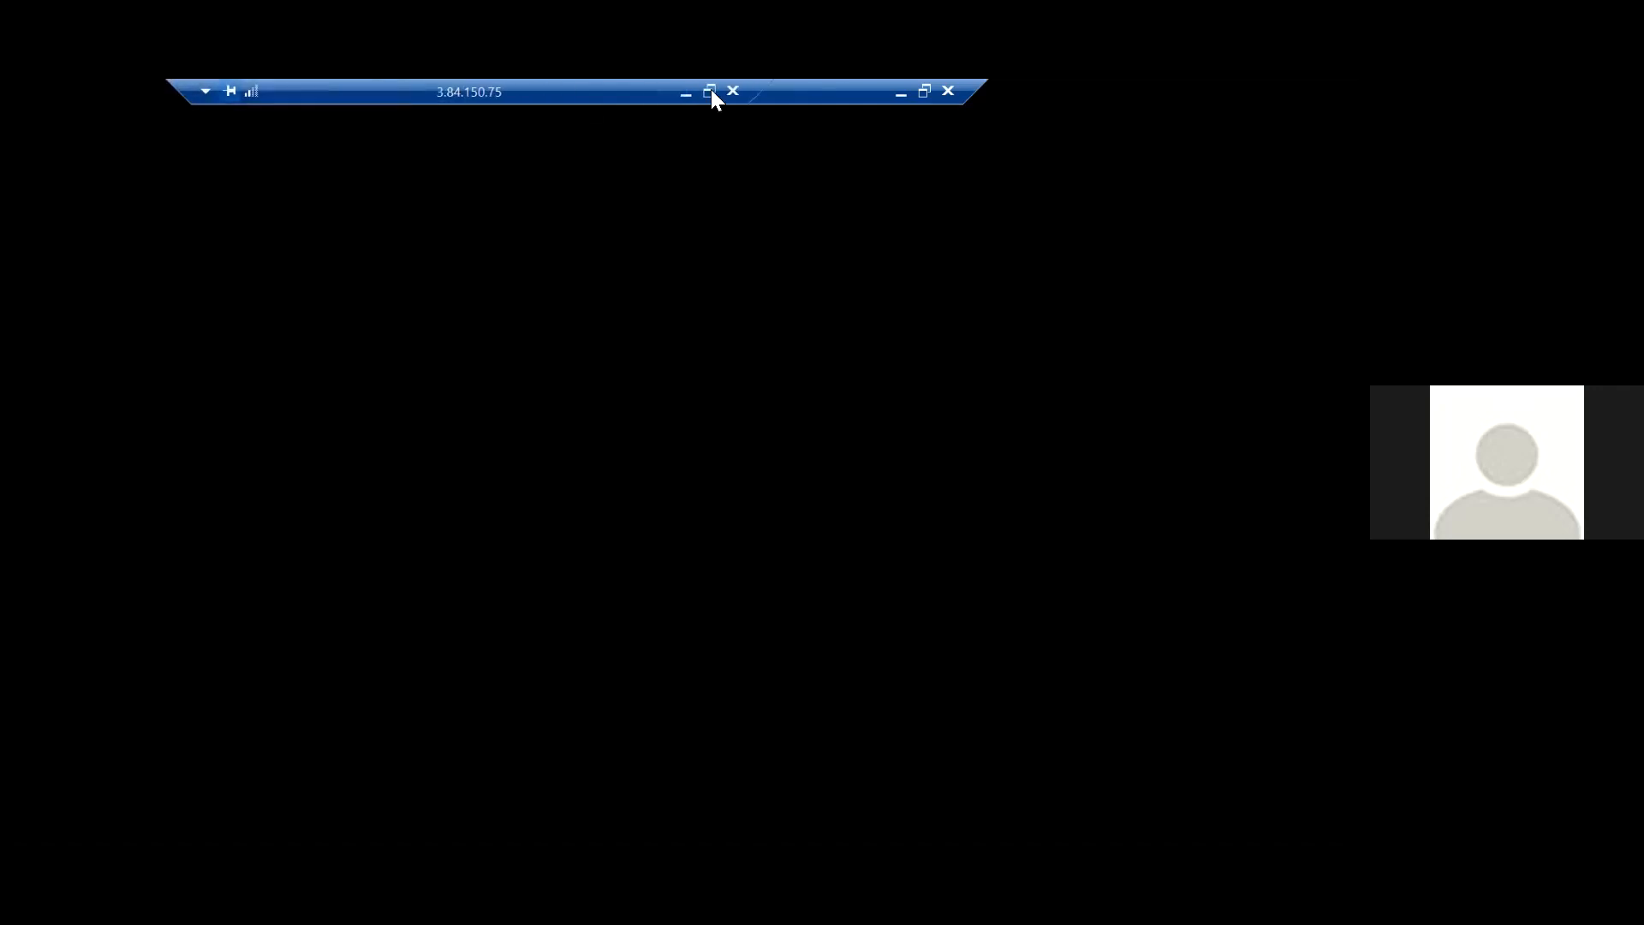
drag(810, 91, 935, 96)
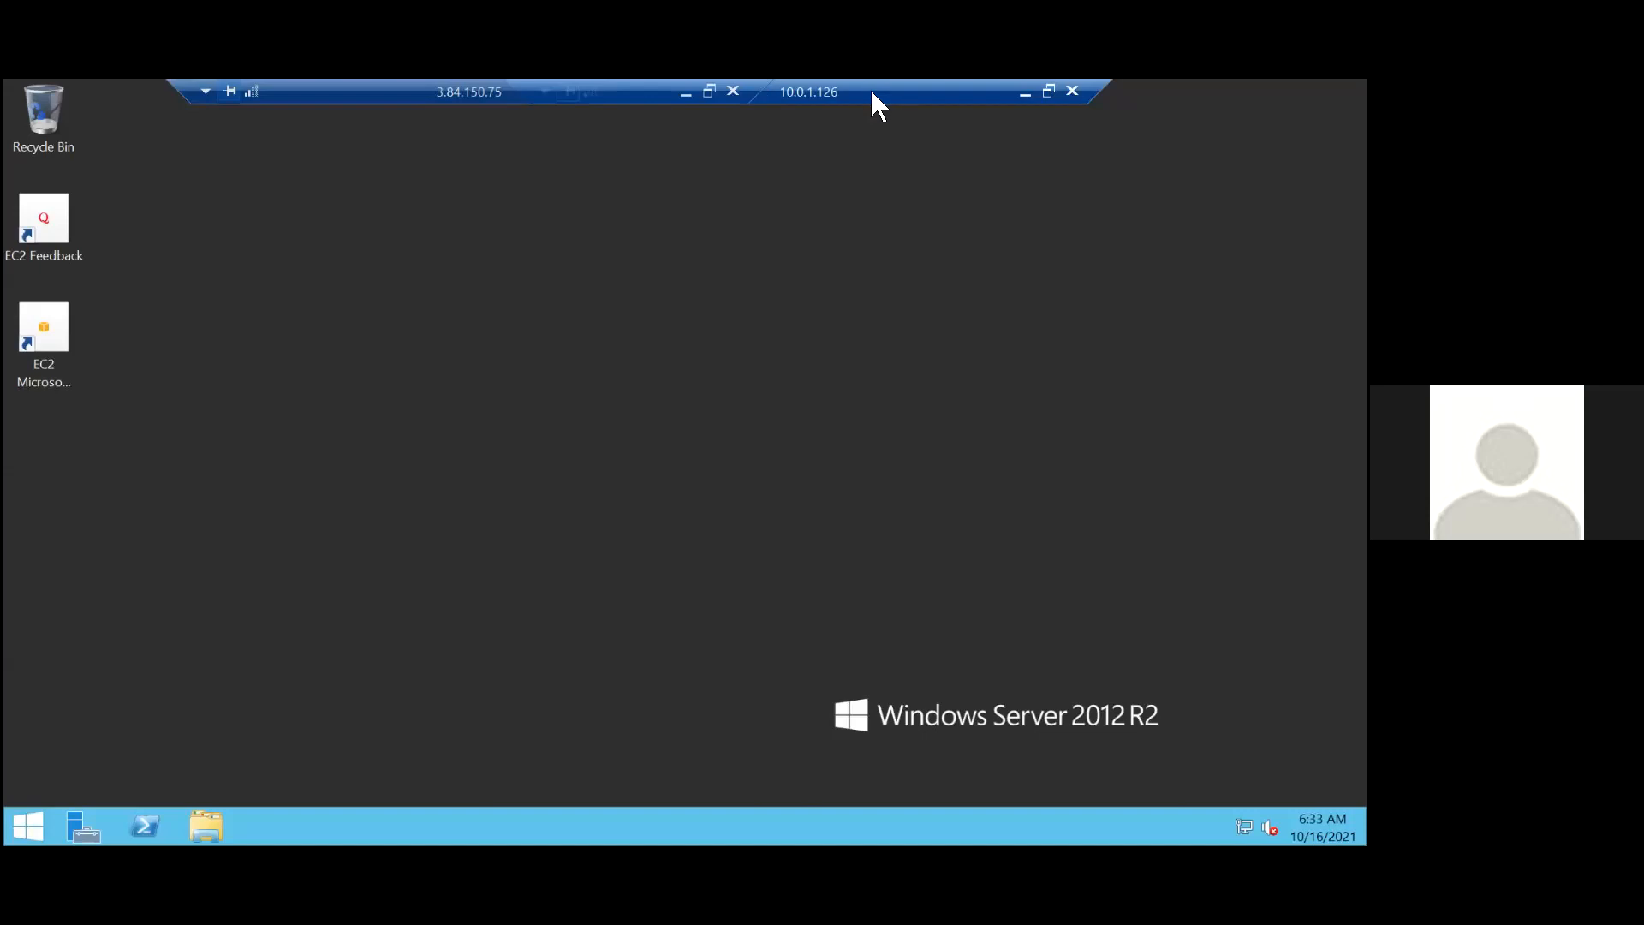
Open Command Prompt in the 10.0.1.126 remote session and ping 8.8.8.8 to test internet access.
drag(861, 95, 935, 95)
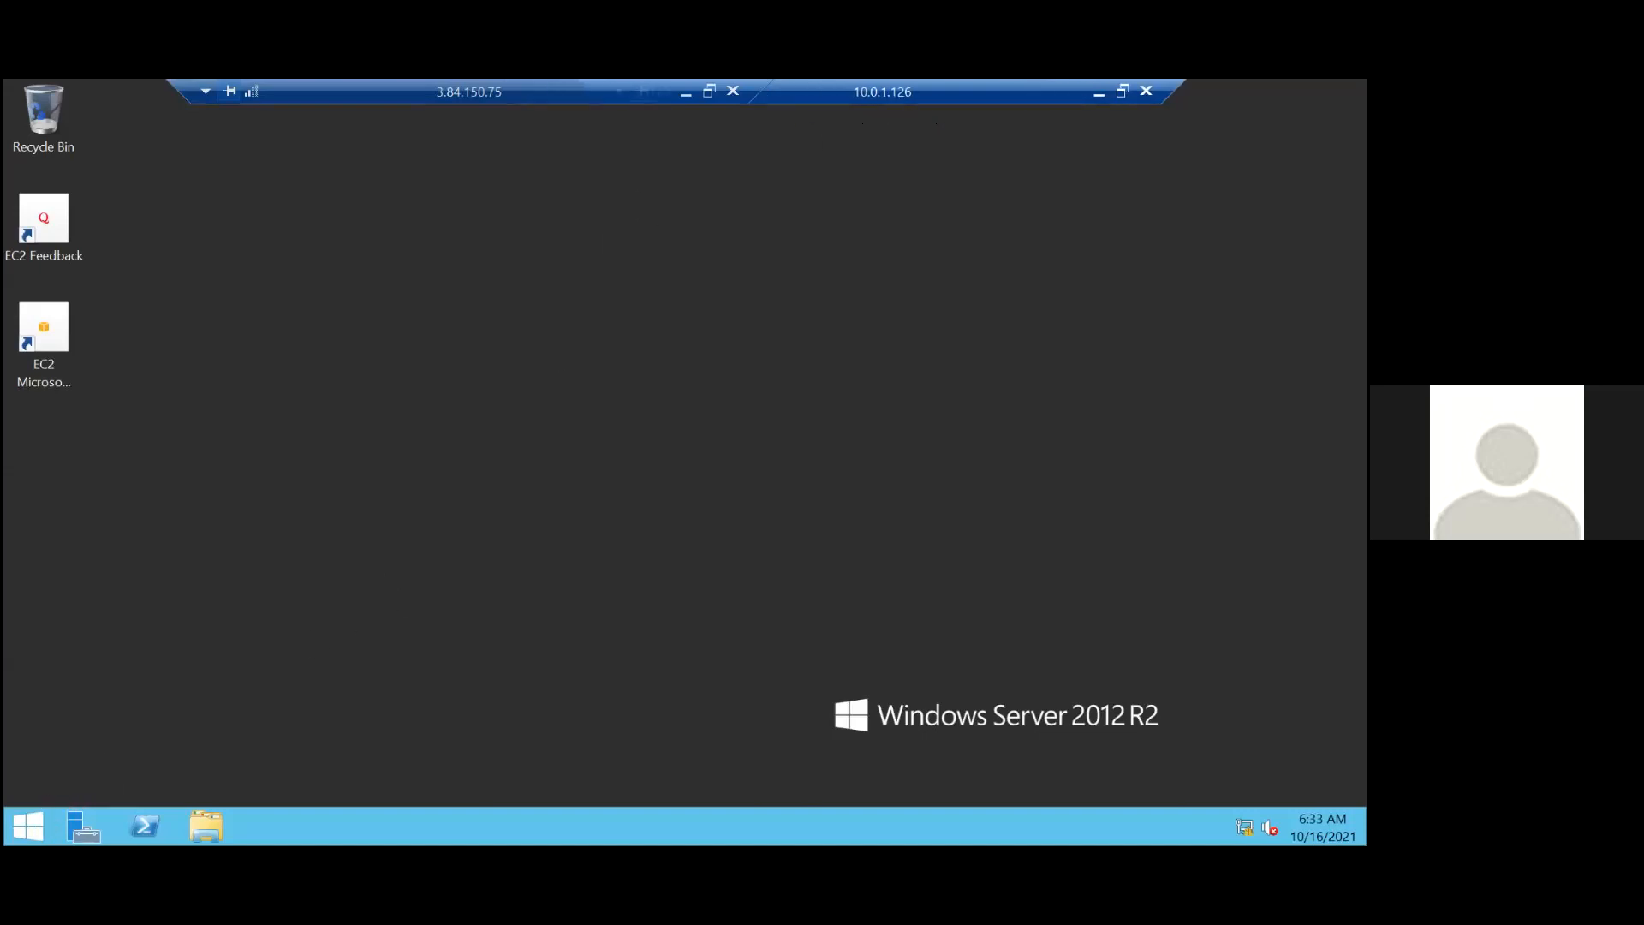
click(28, 825)
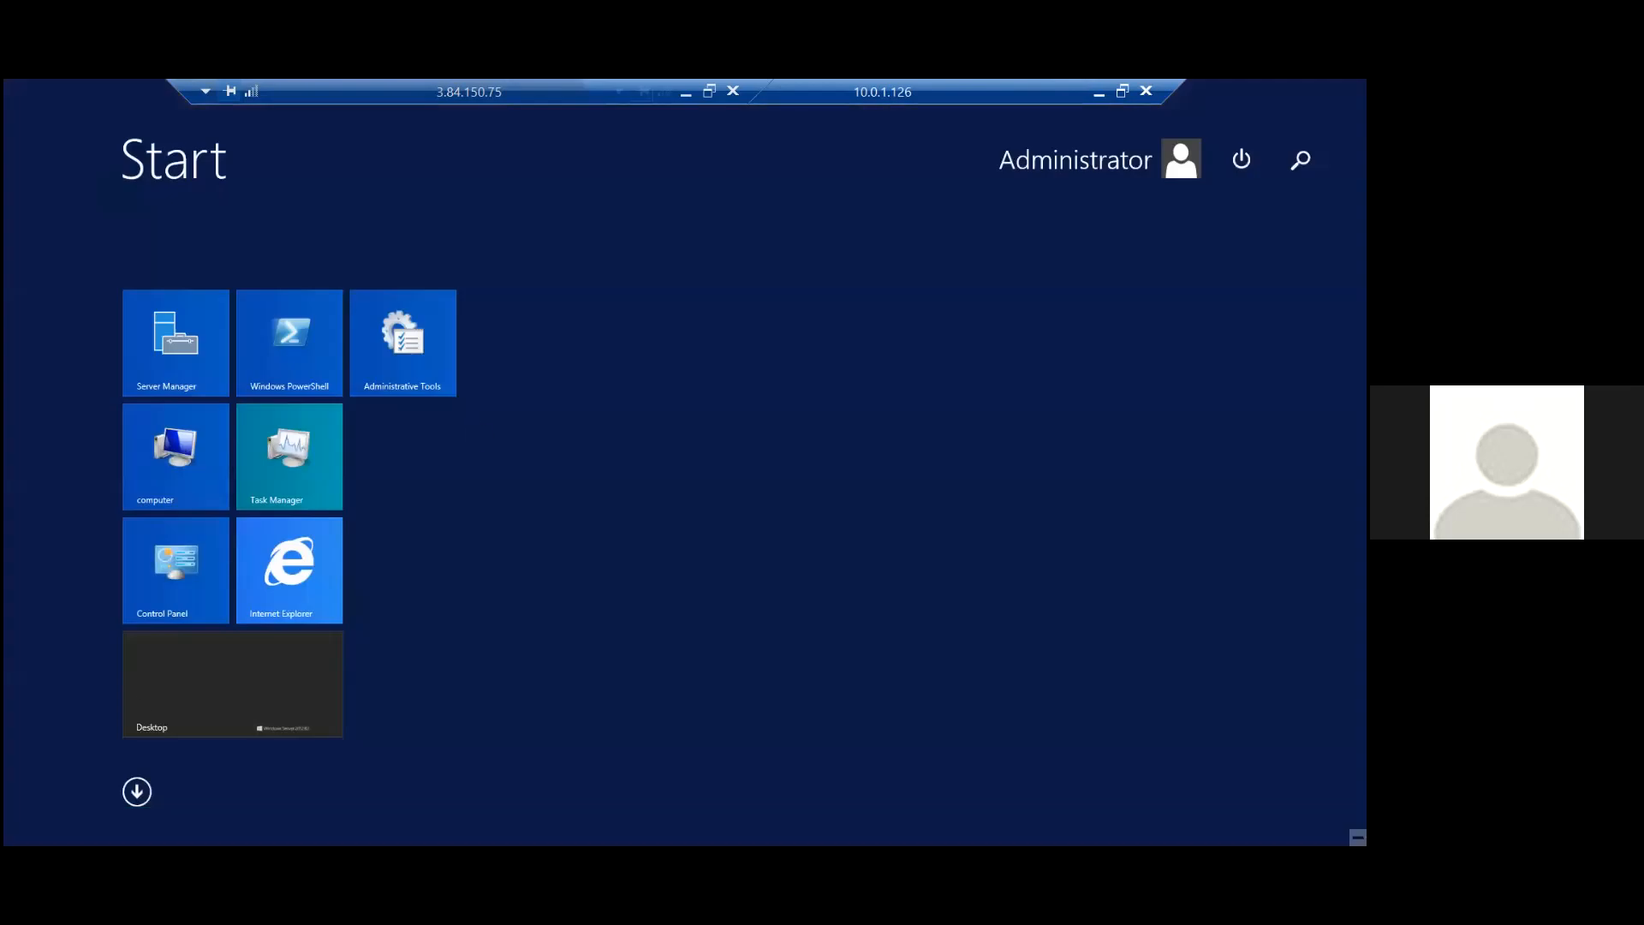
click(1299, 159)
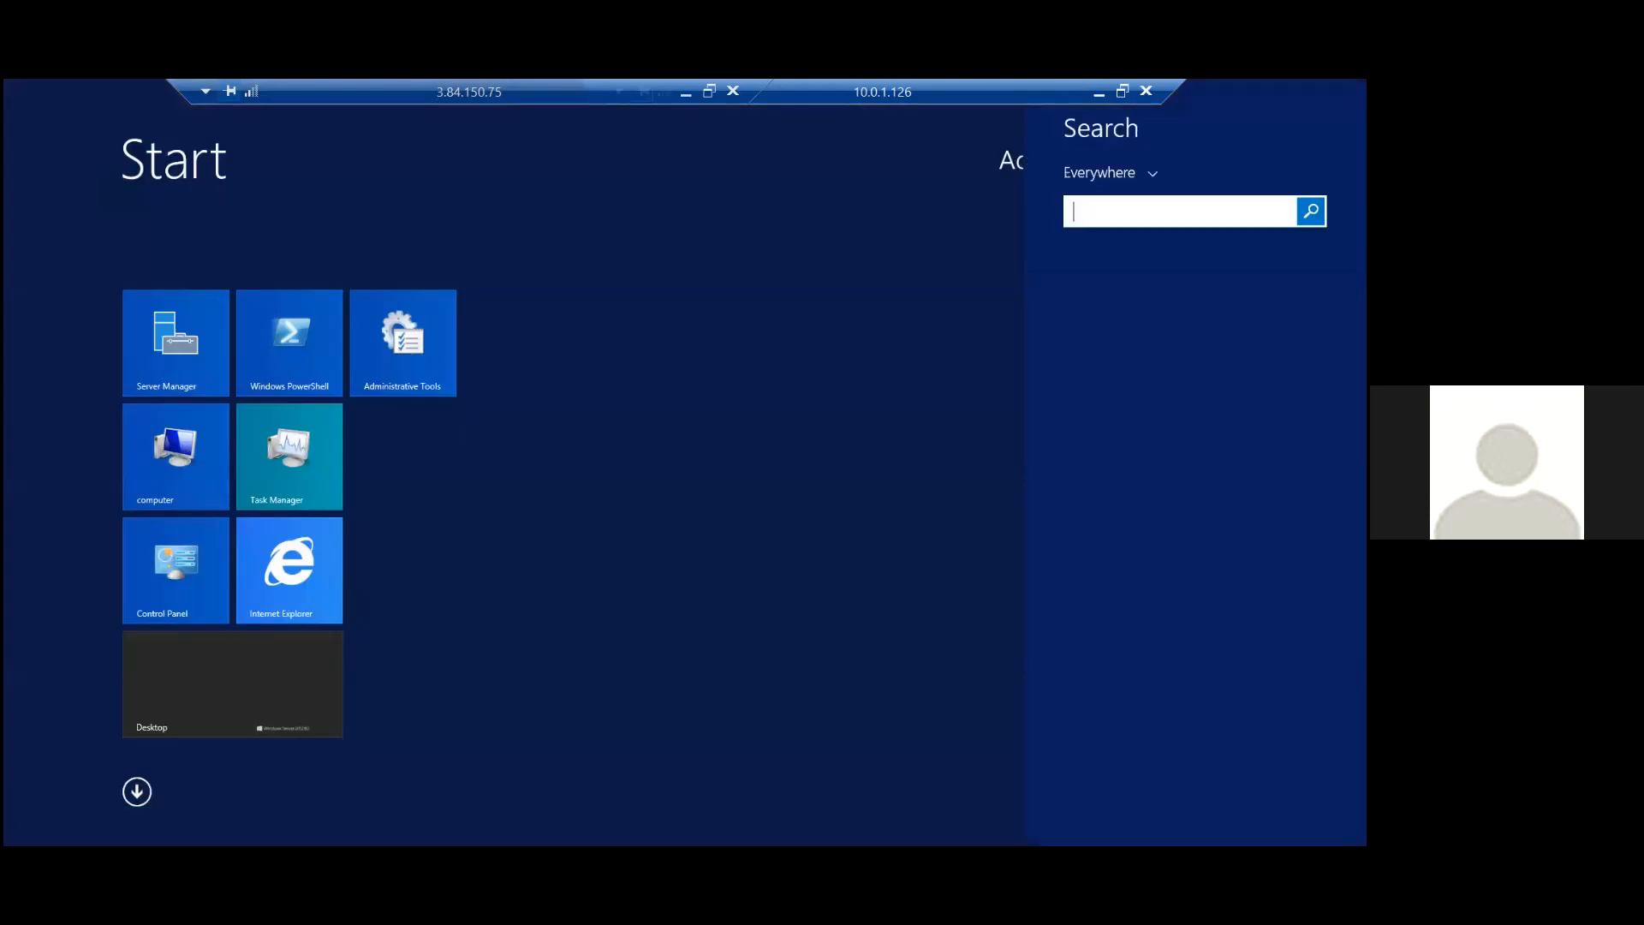
text(command Prompt)
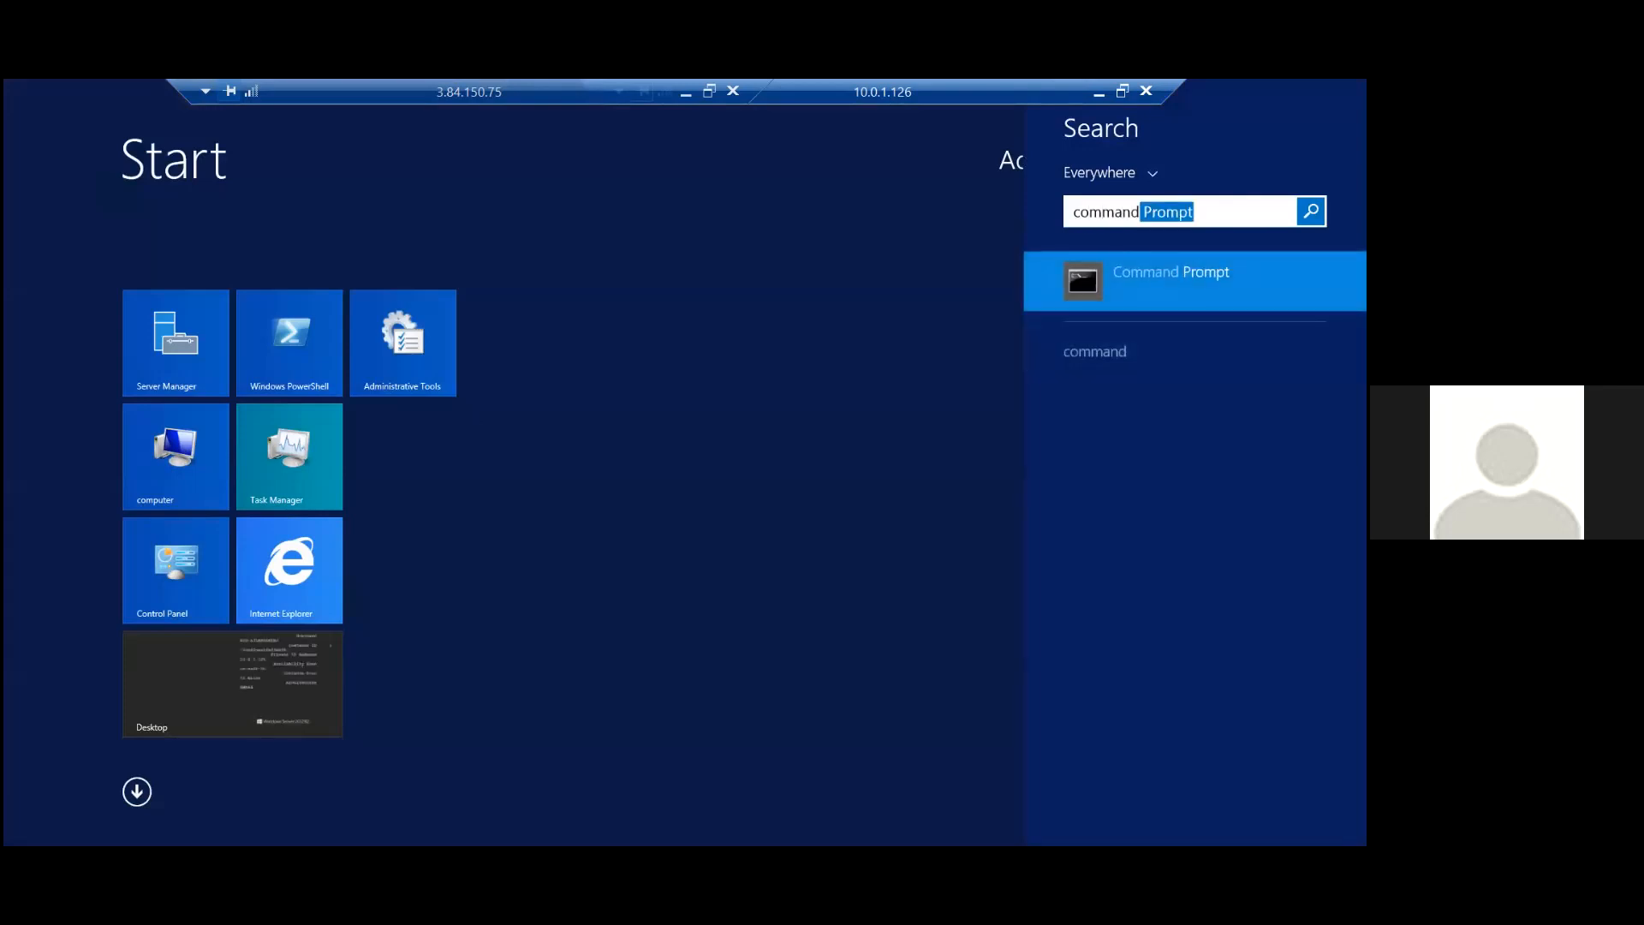
key(Return)
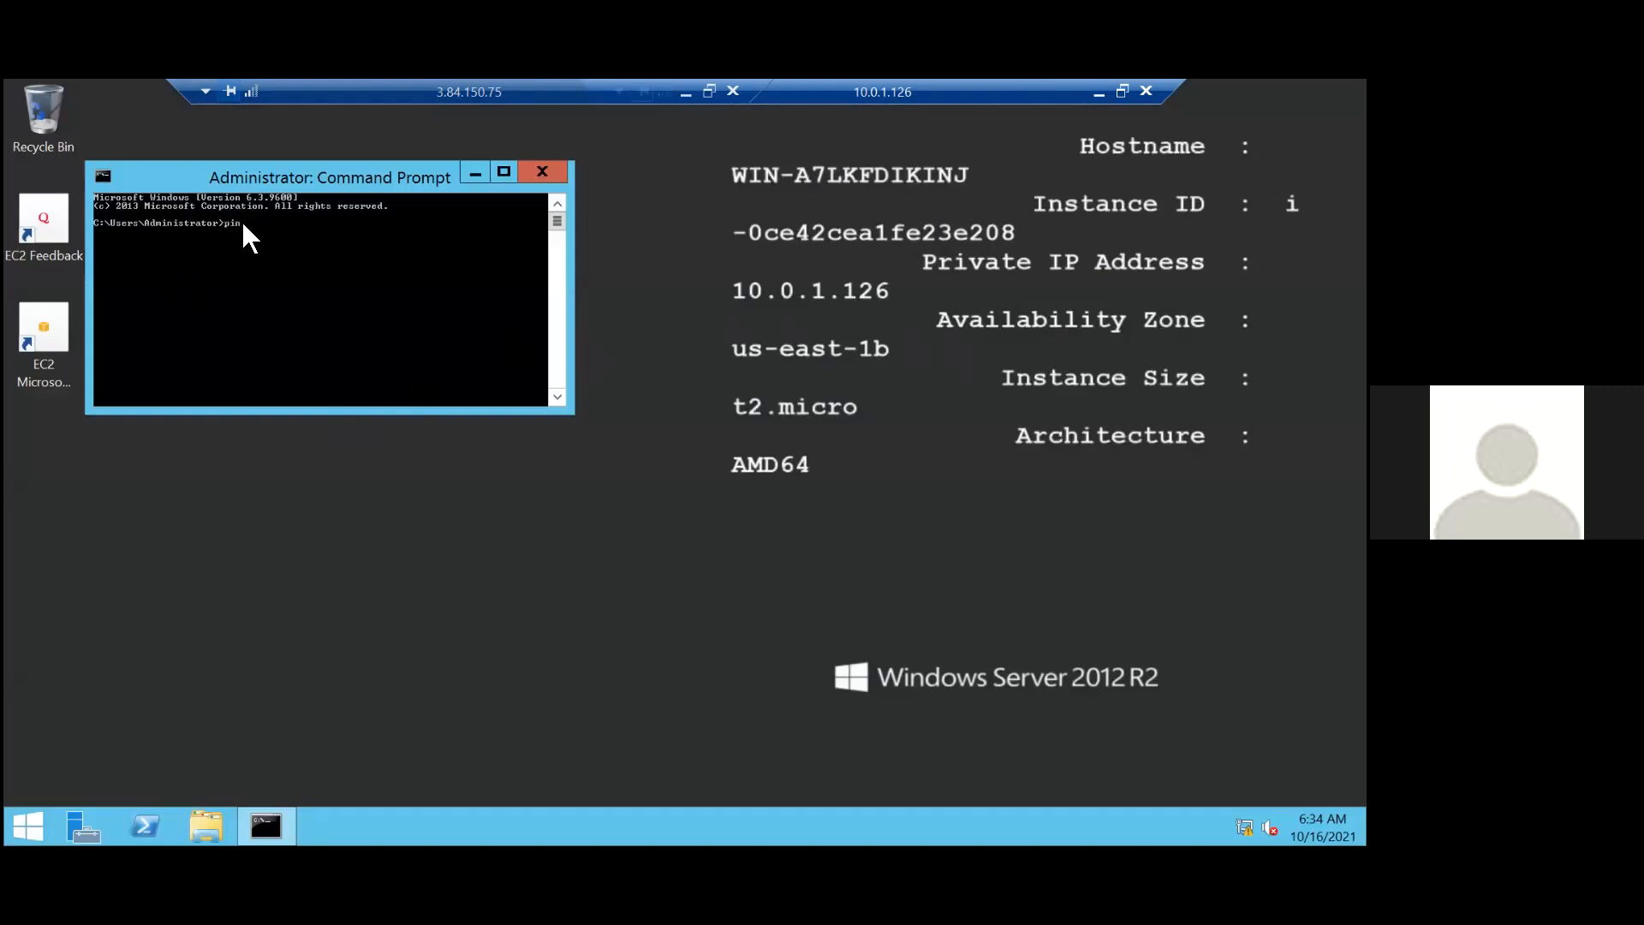
text(ping 8.8.8.8)
key(Return)
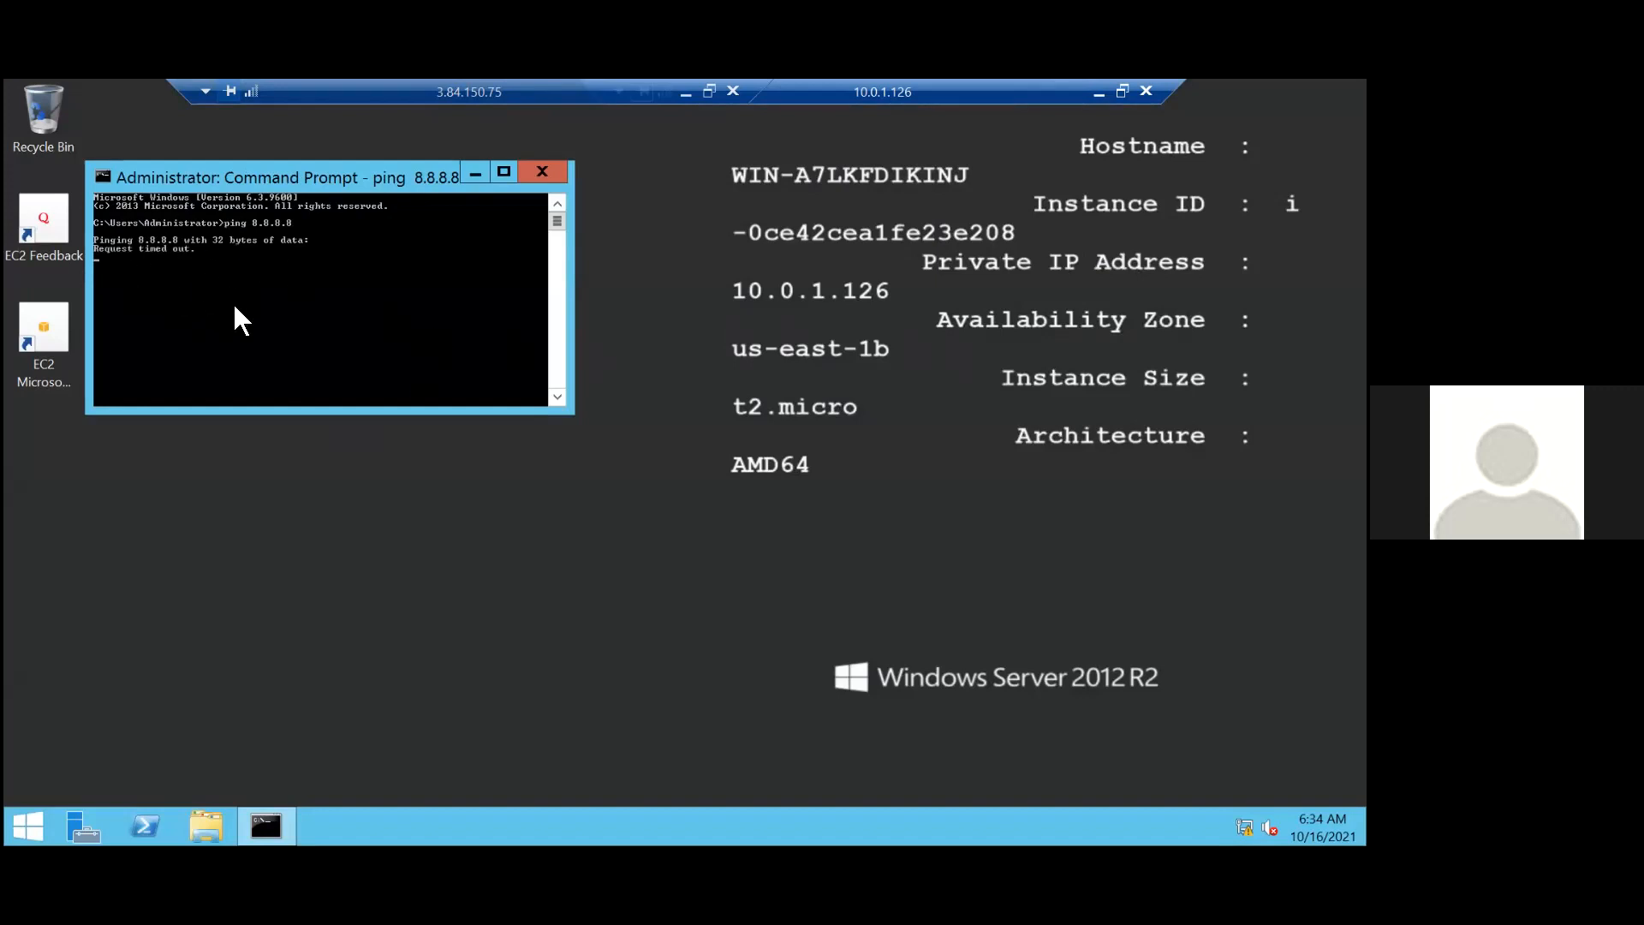
Minimize the 3.84.150.75 remote session and return to the AWS console in the local browser.
click(678, 97)
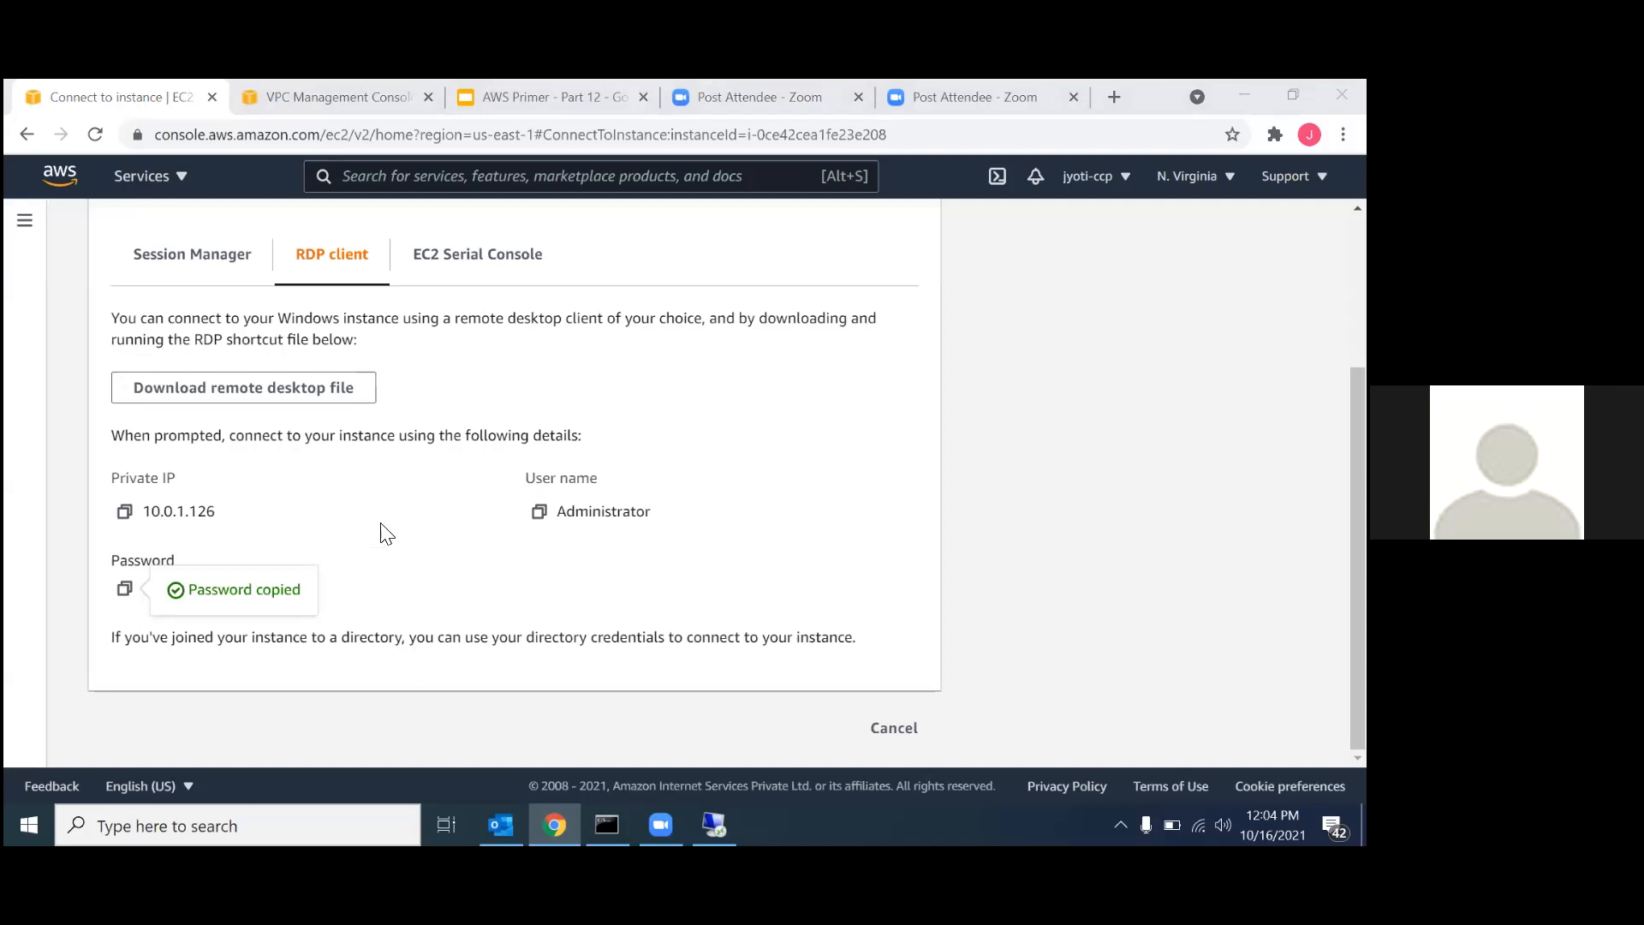
scroll(463, 495, up, 3)
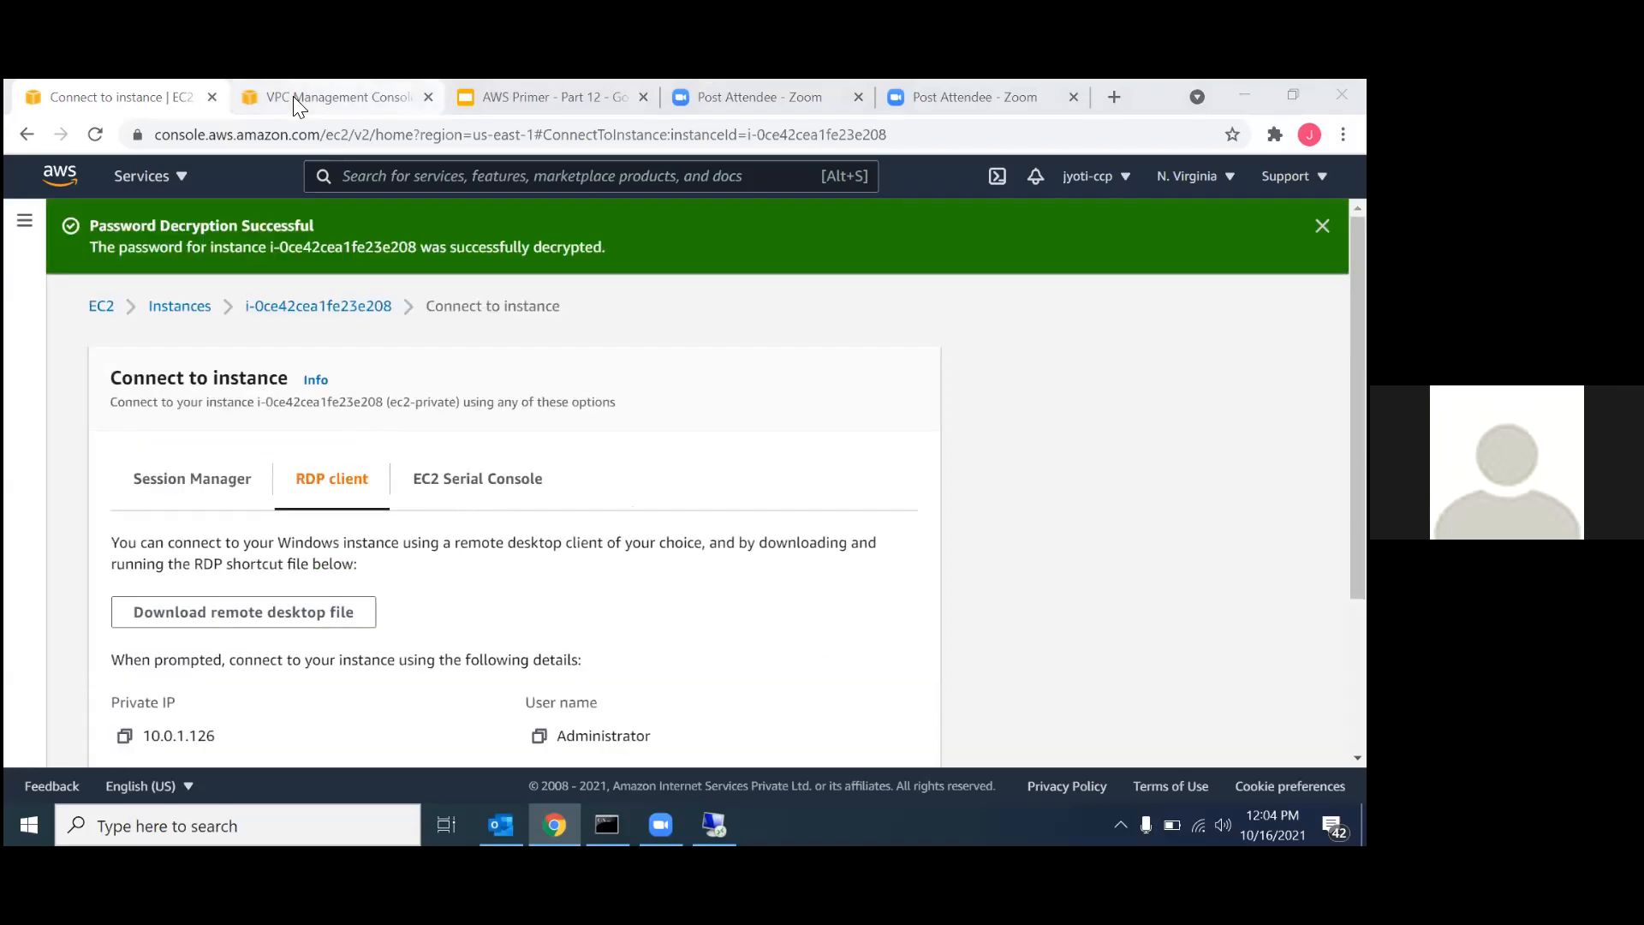
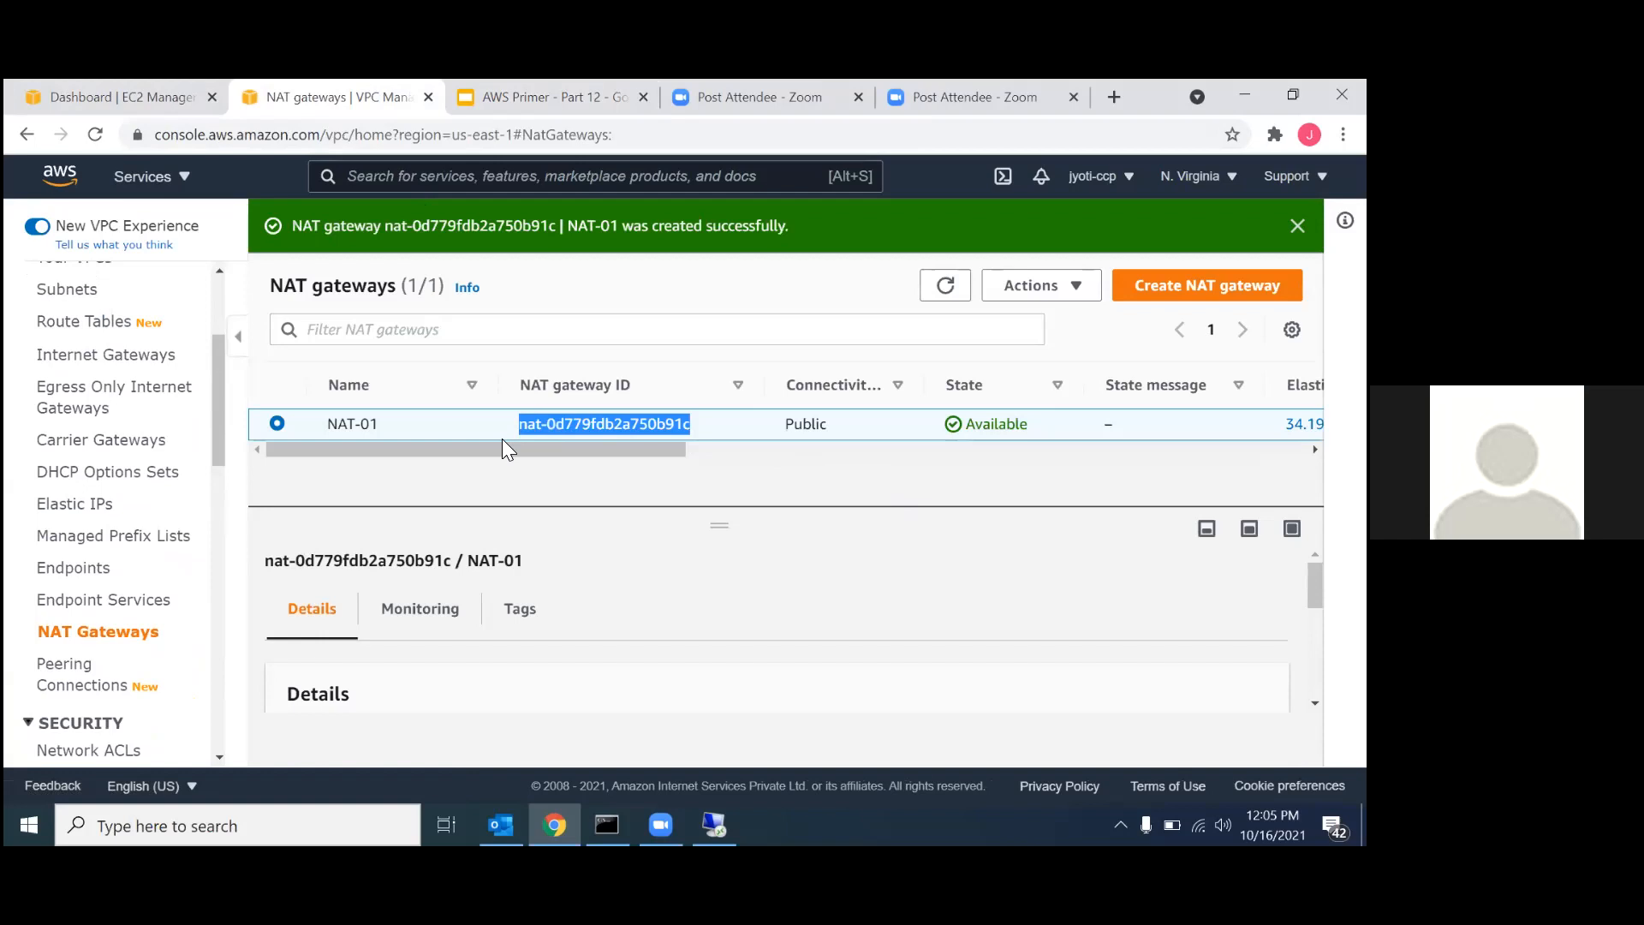
Open the RT-01-Private route table and bring up its routes for editing.
scroll(60, 454, up, 3)
click(68, 541)
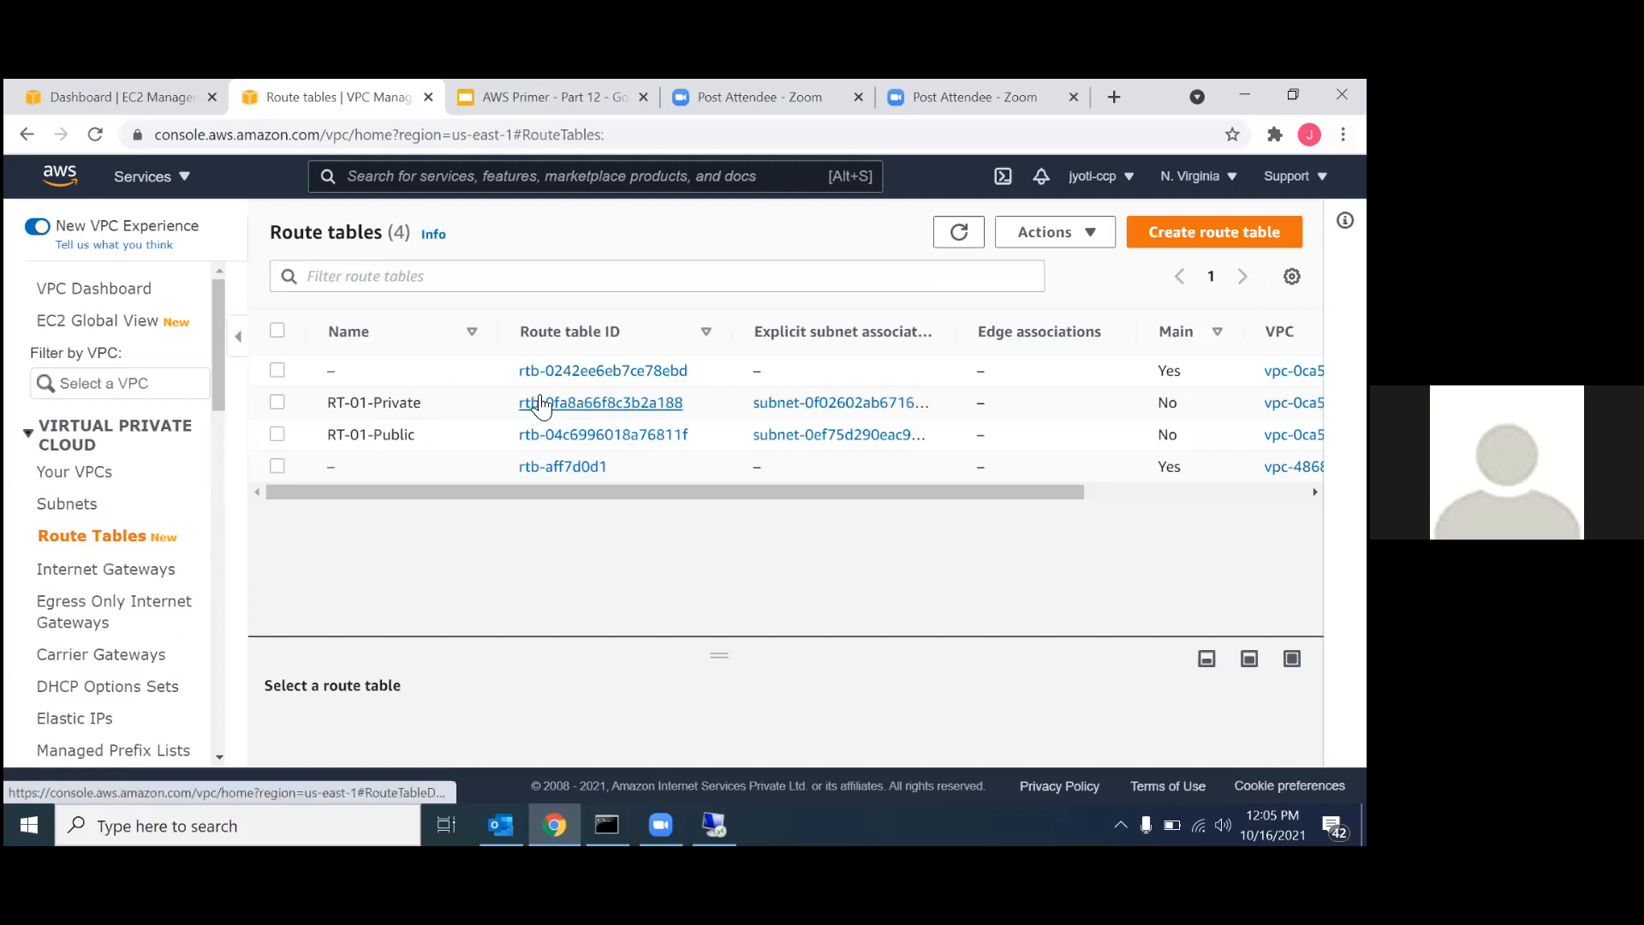
click(539, 402)
scroll(685, 595, down, 4)
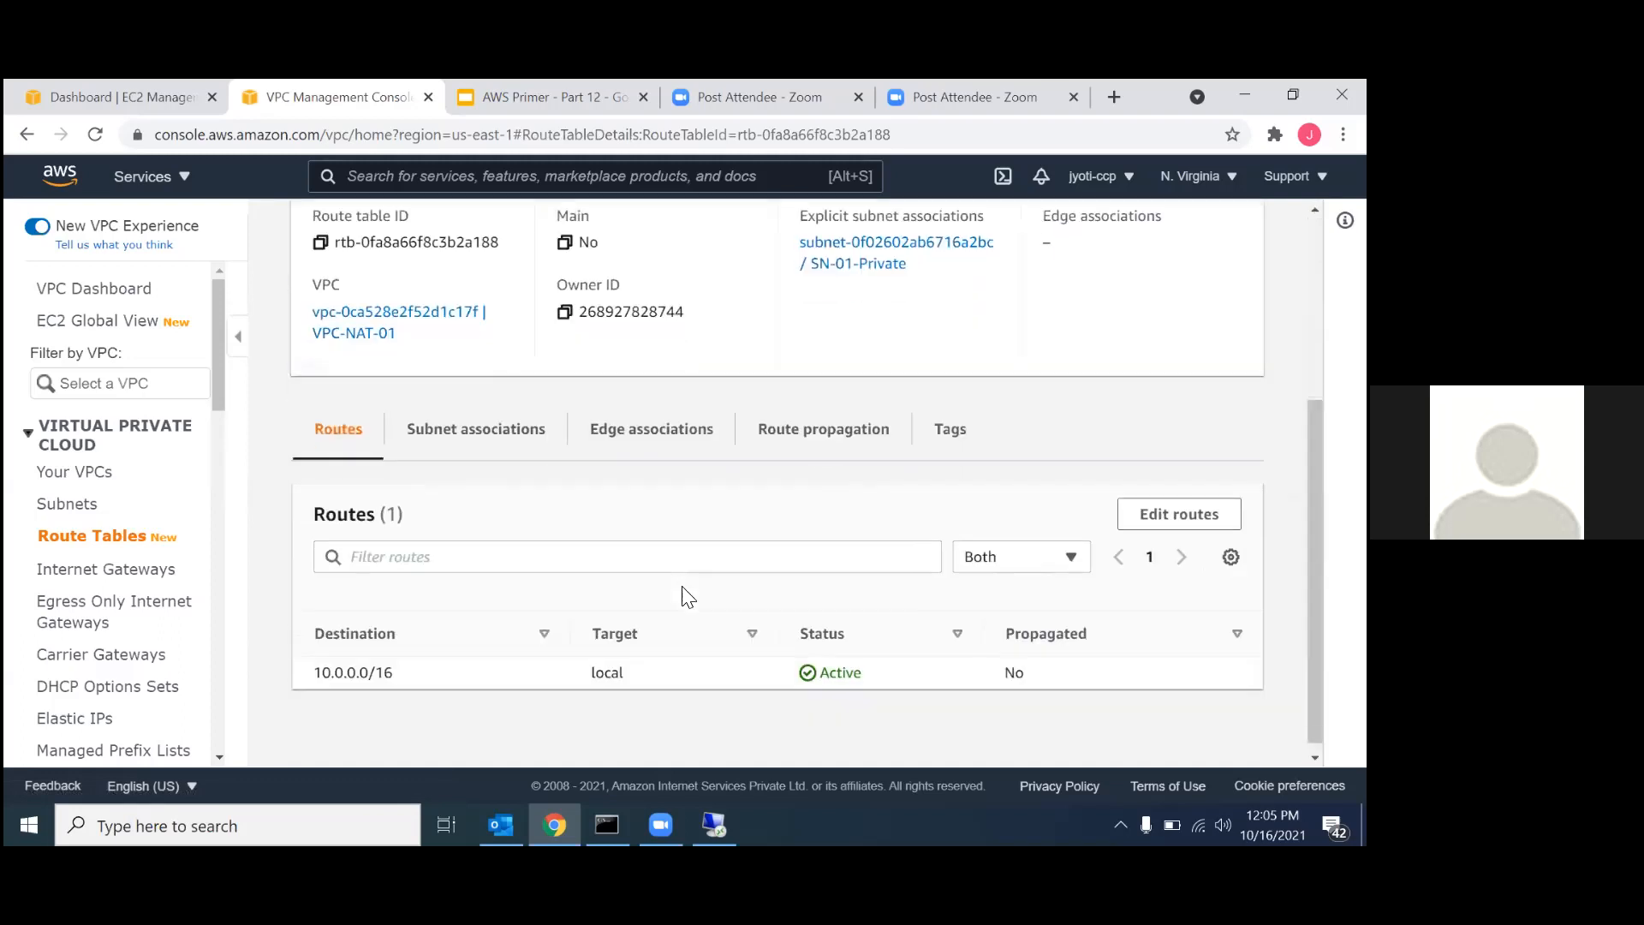
click(1179, 509)
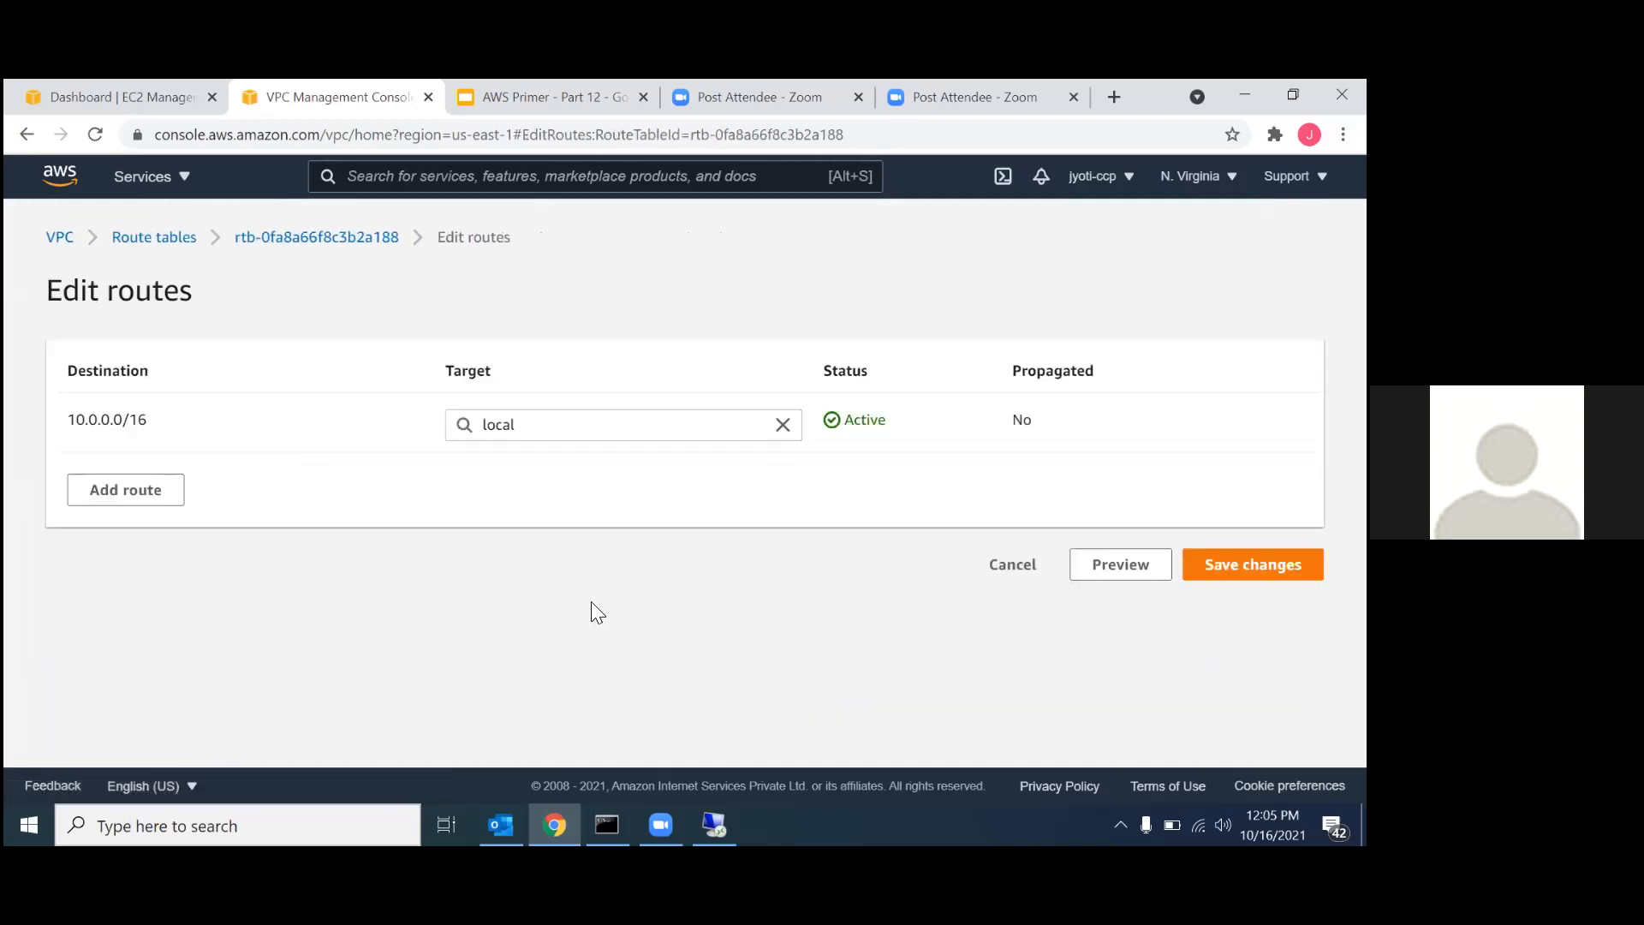
Add a route with destination 0.0.0.0/0 and target nat-0d779fdb2a750b91c, and save the changes.
click(138, 495)
click(136, 484)
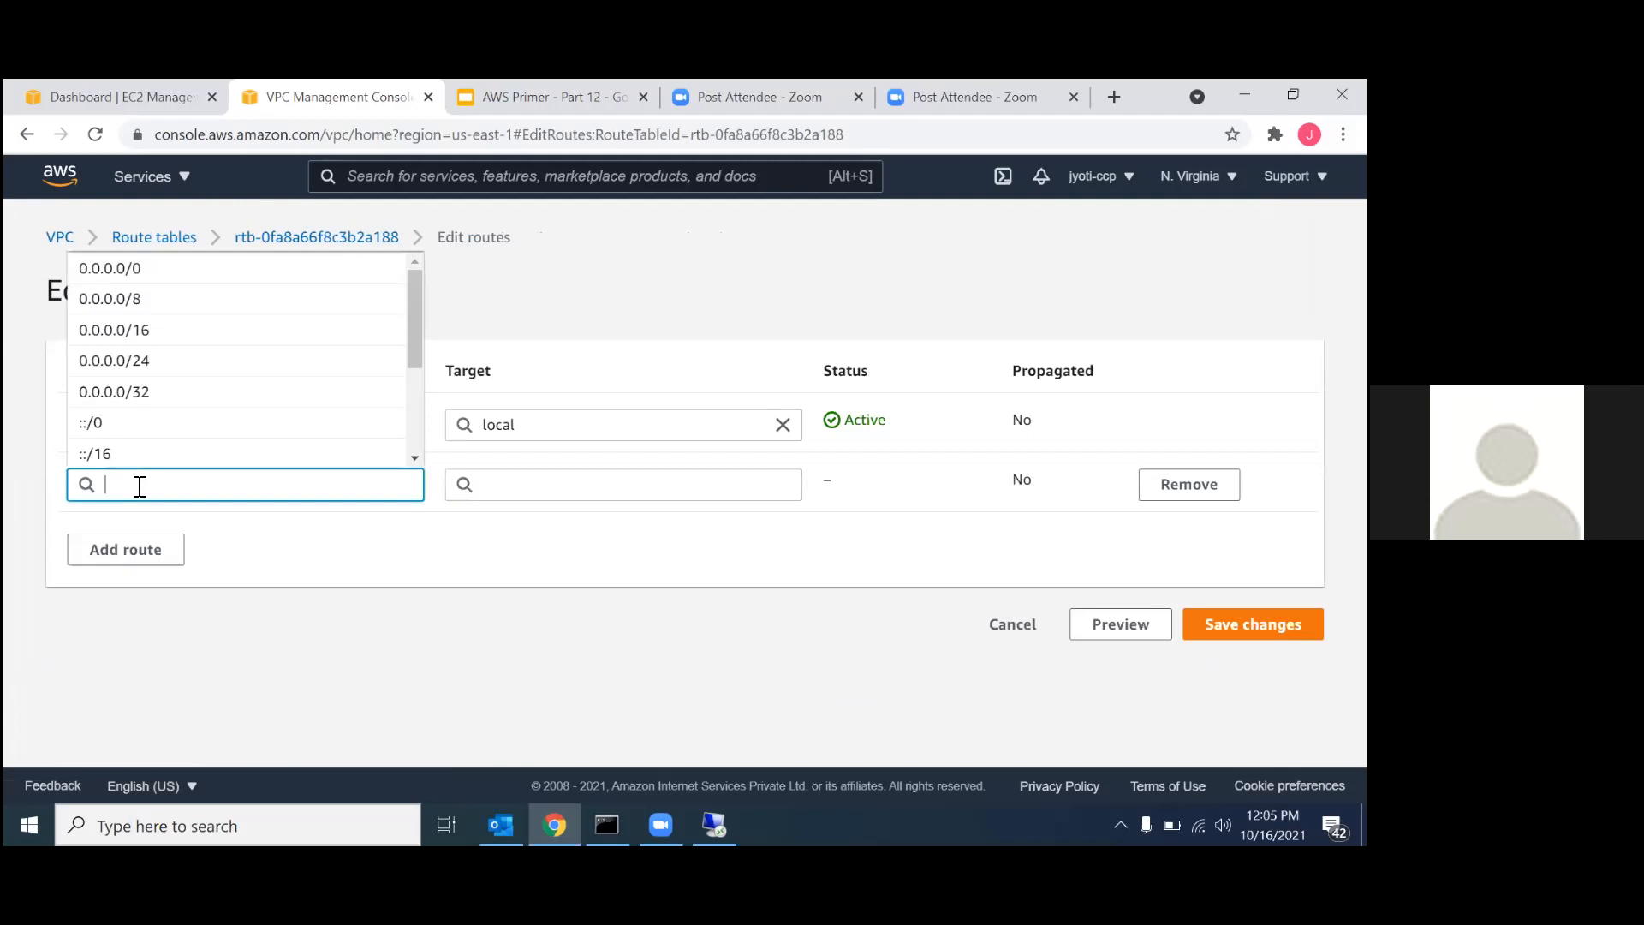
click(210, 271)
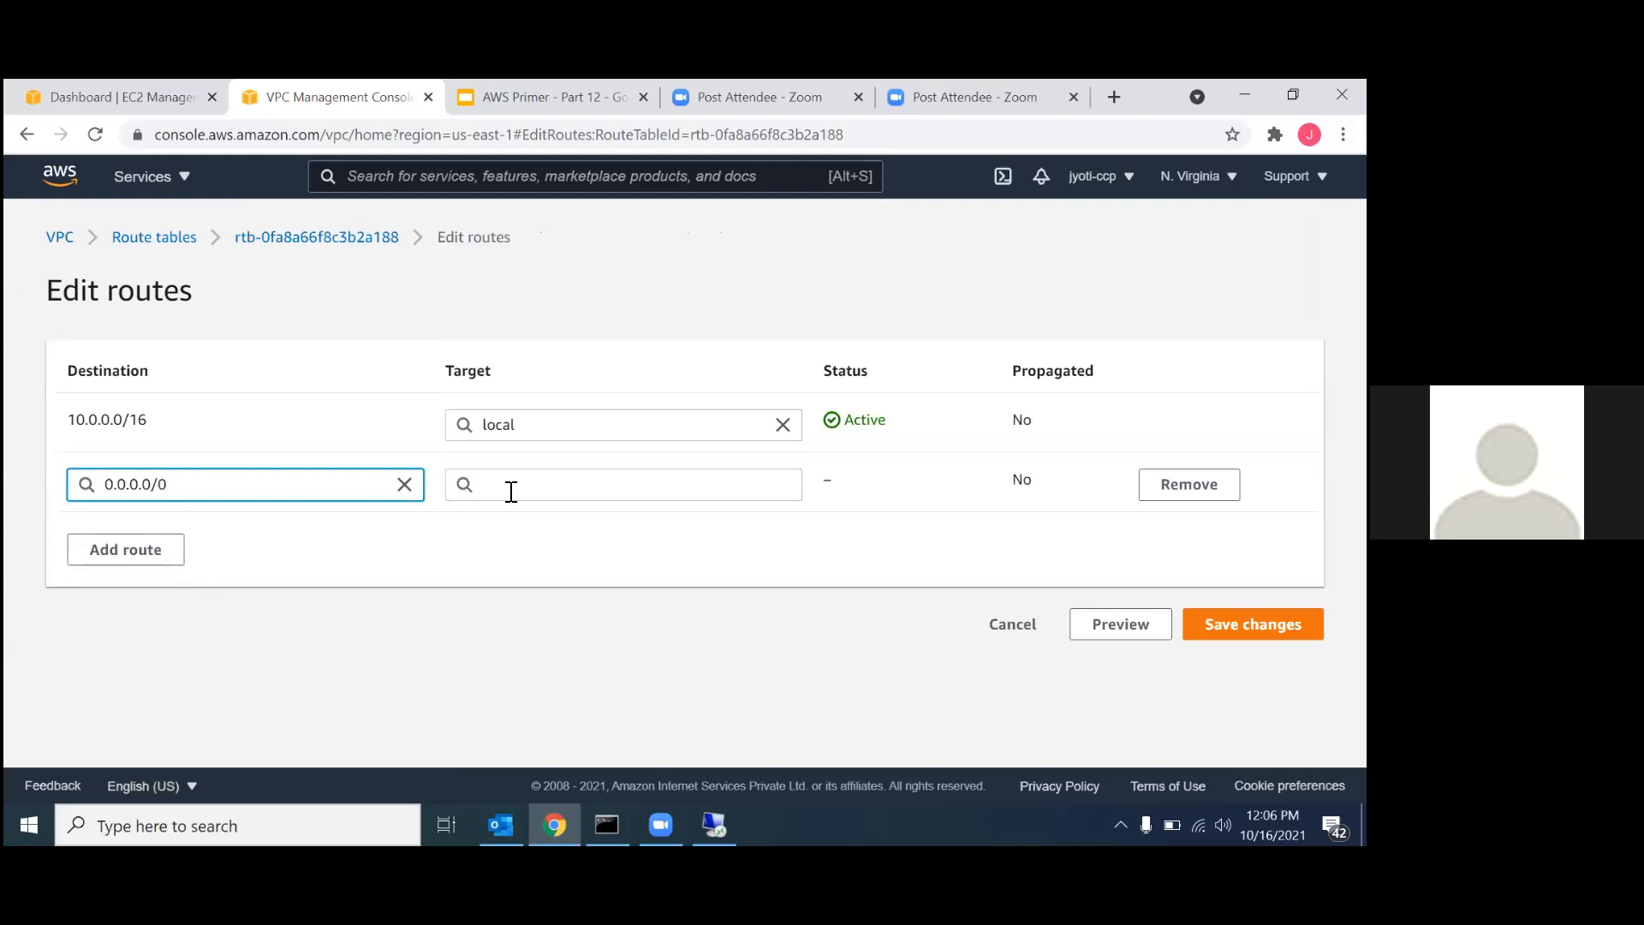
click(507, 487)
click(531, 453)
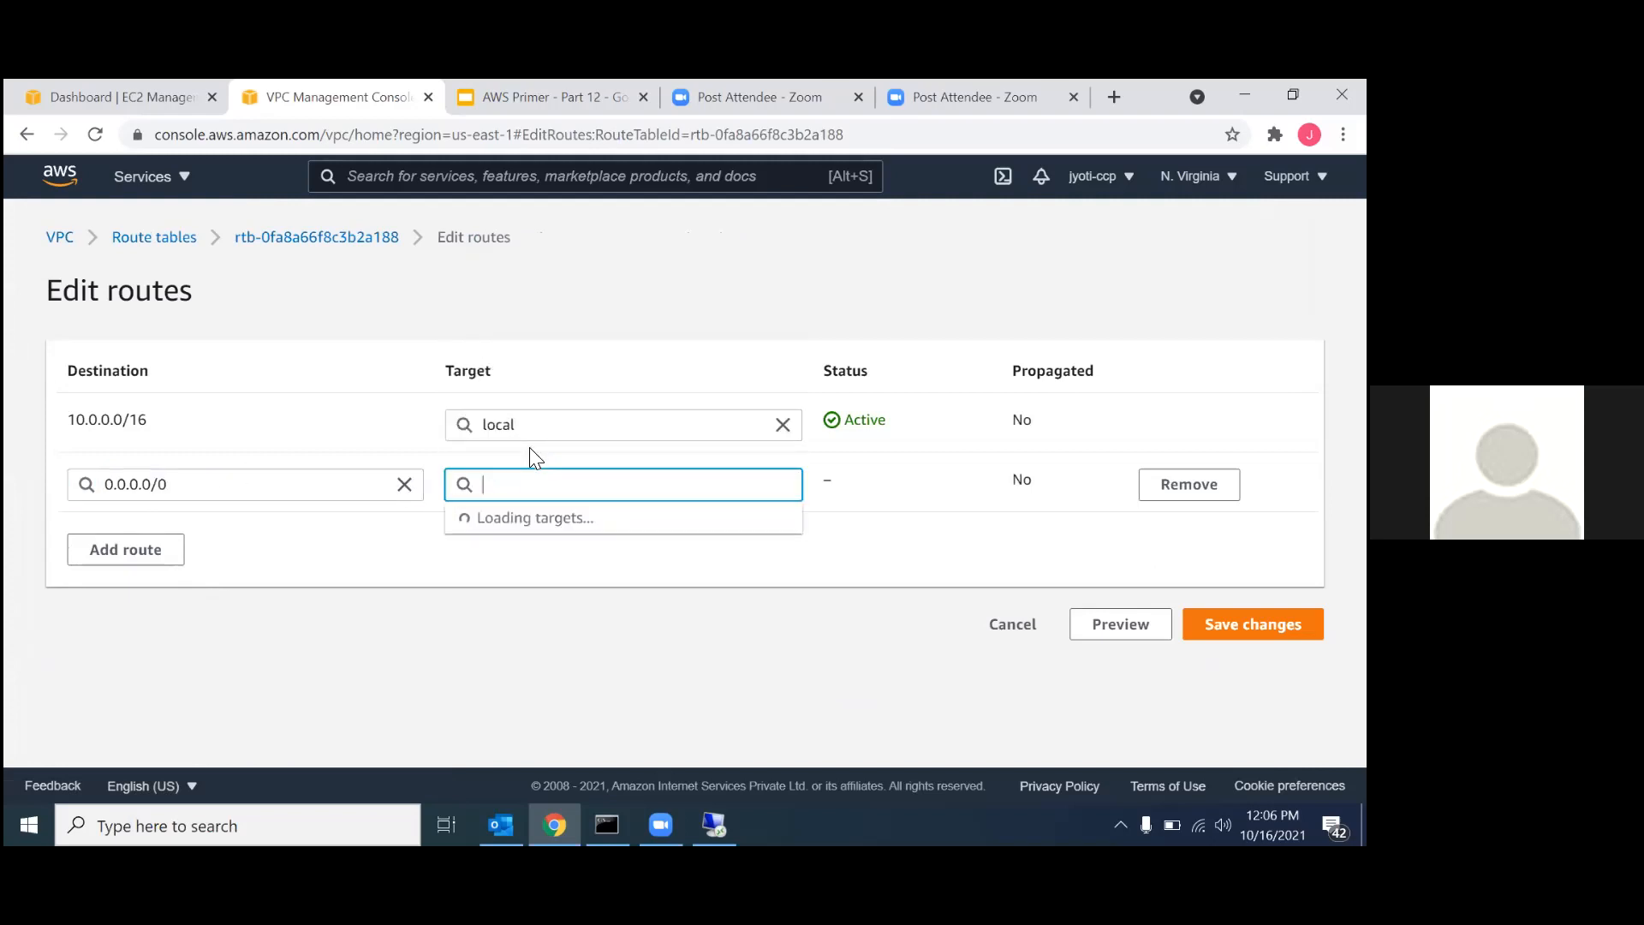
click(539, 522)
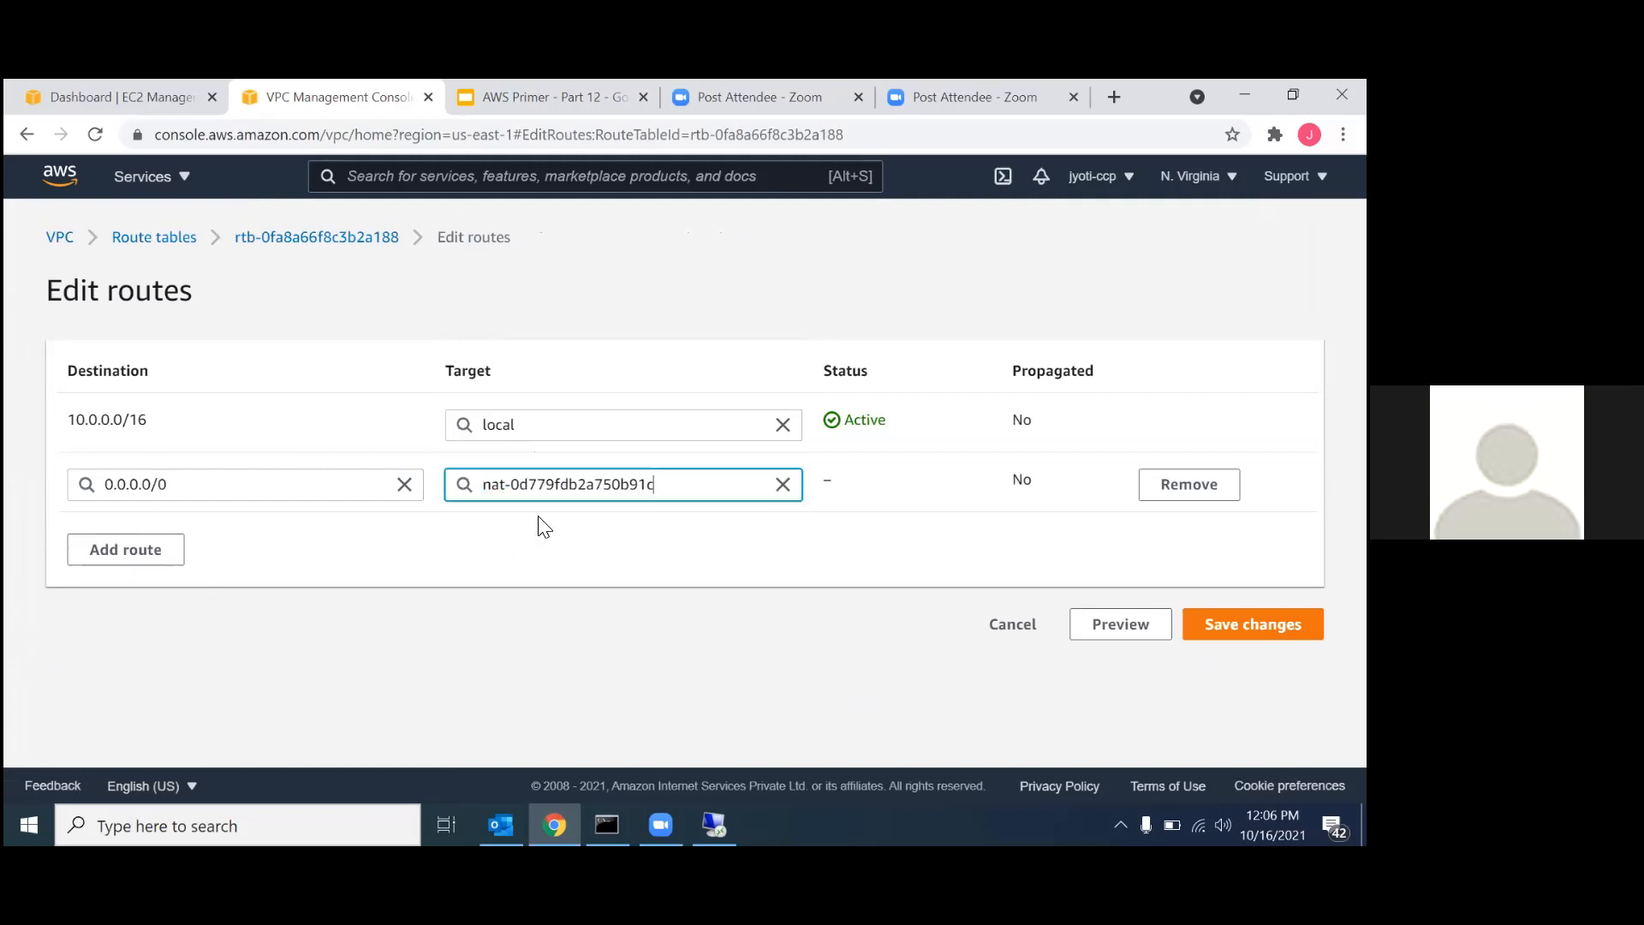
click(1252, 624)
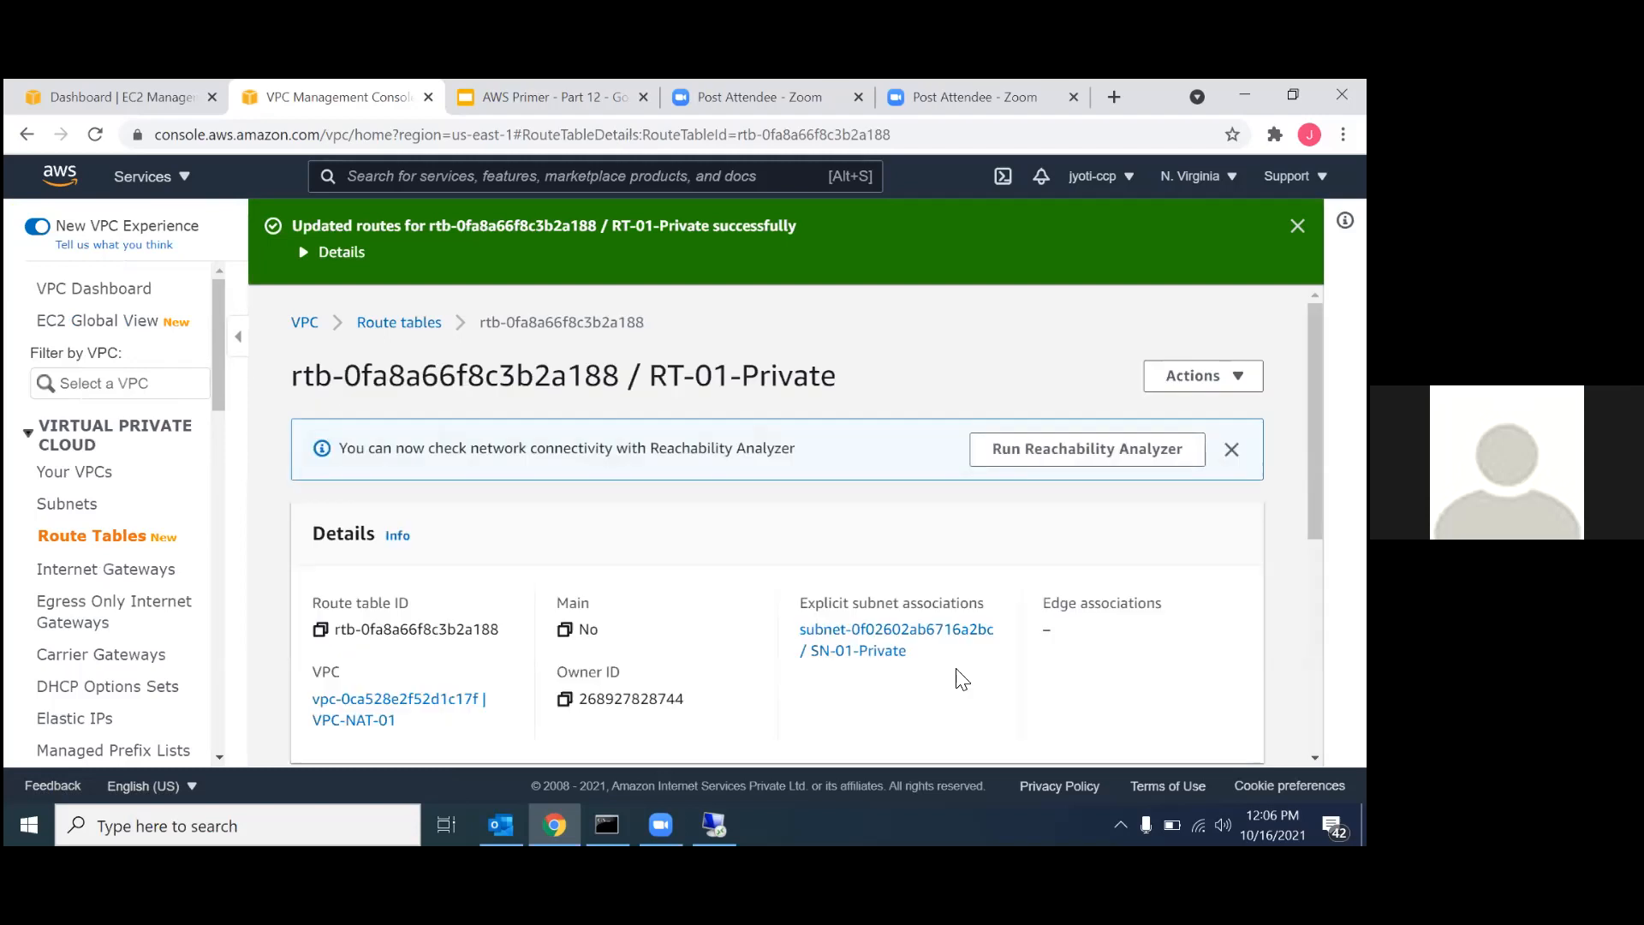
Switch back to the Remote Desktop session and ping 8.8.8.8 again from the 10.0.1.126 instance.
mouse_move(714, 824)
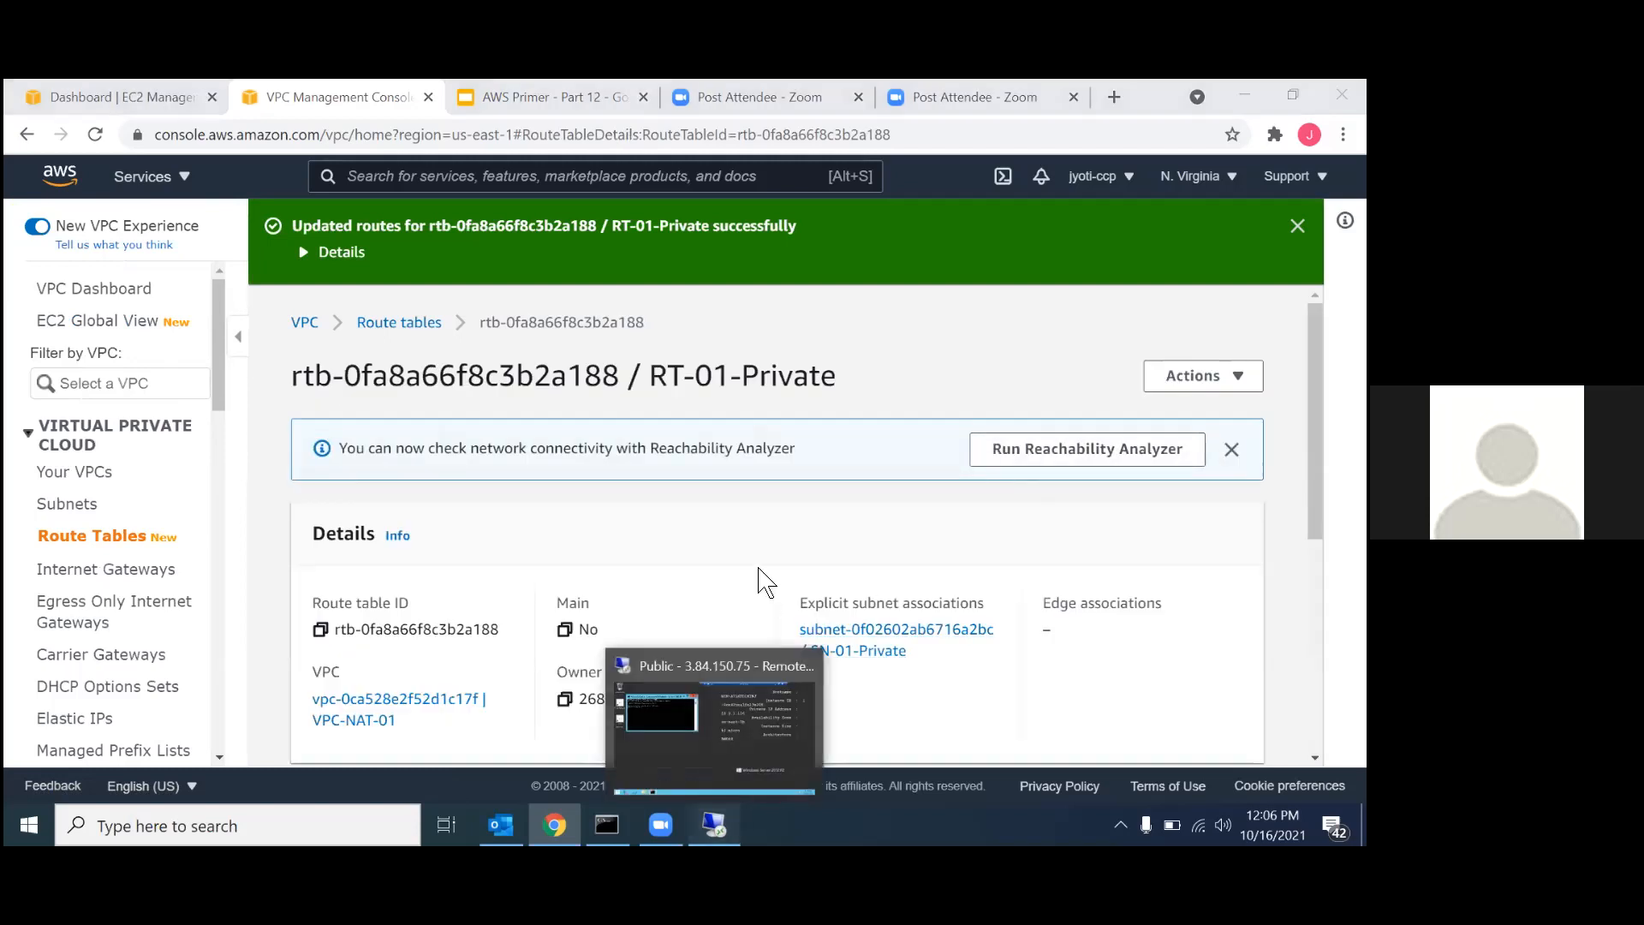
click(754, 677)
key(Up)
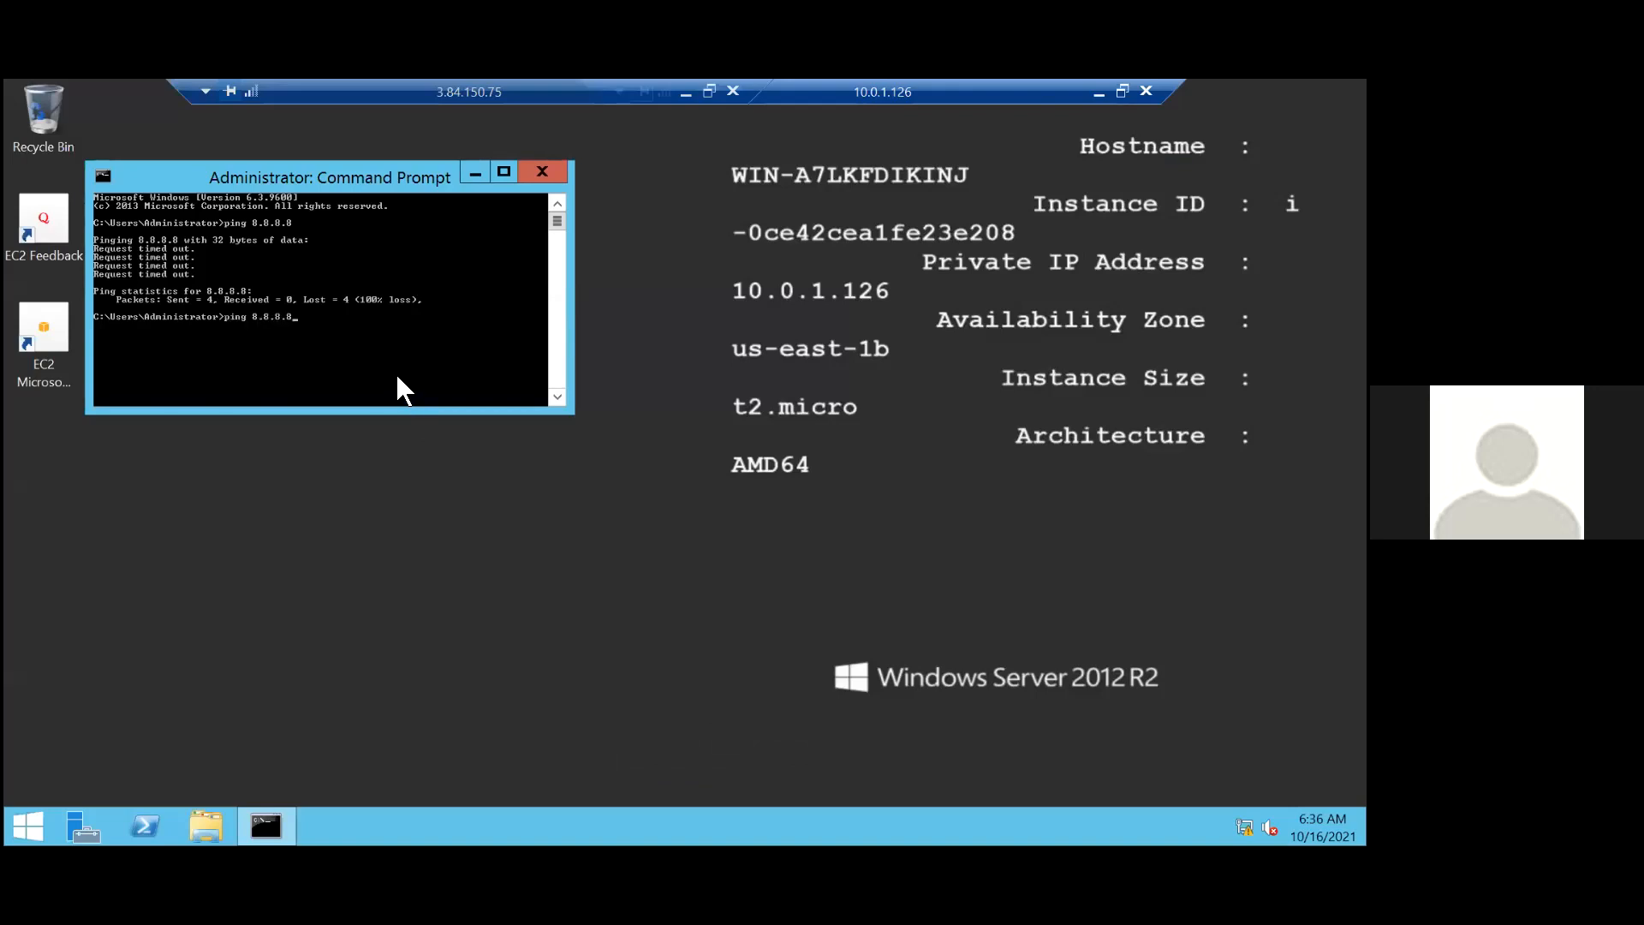
key(Return)
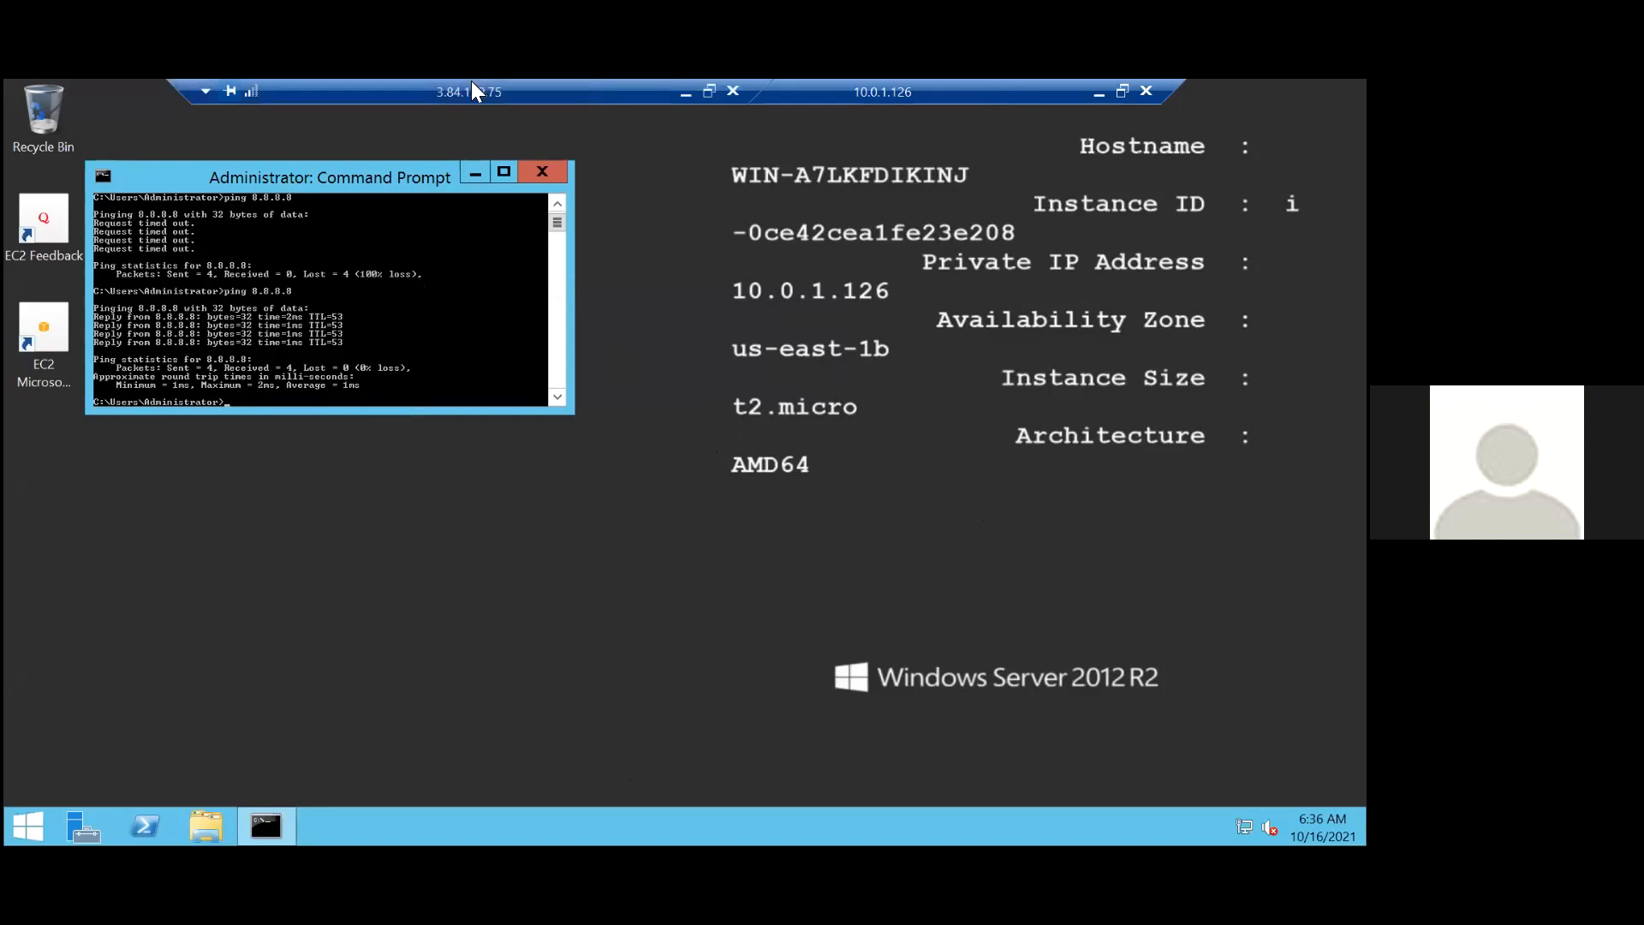
Close Command Prompt on the private instance and disconnect the 10.0.1.126 remote session.
drag(447, 86, 435, 88)
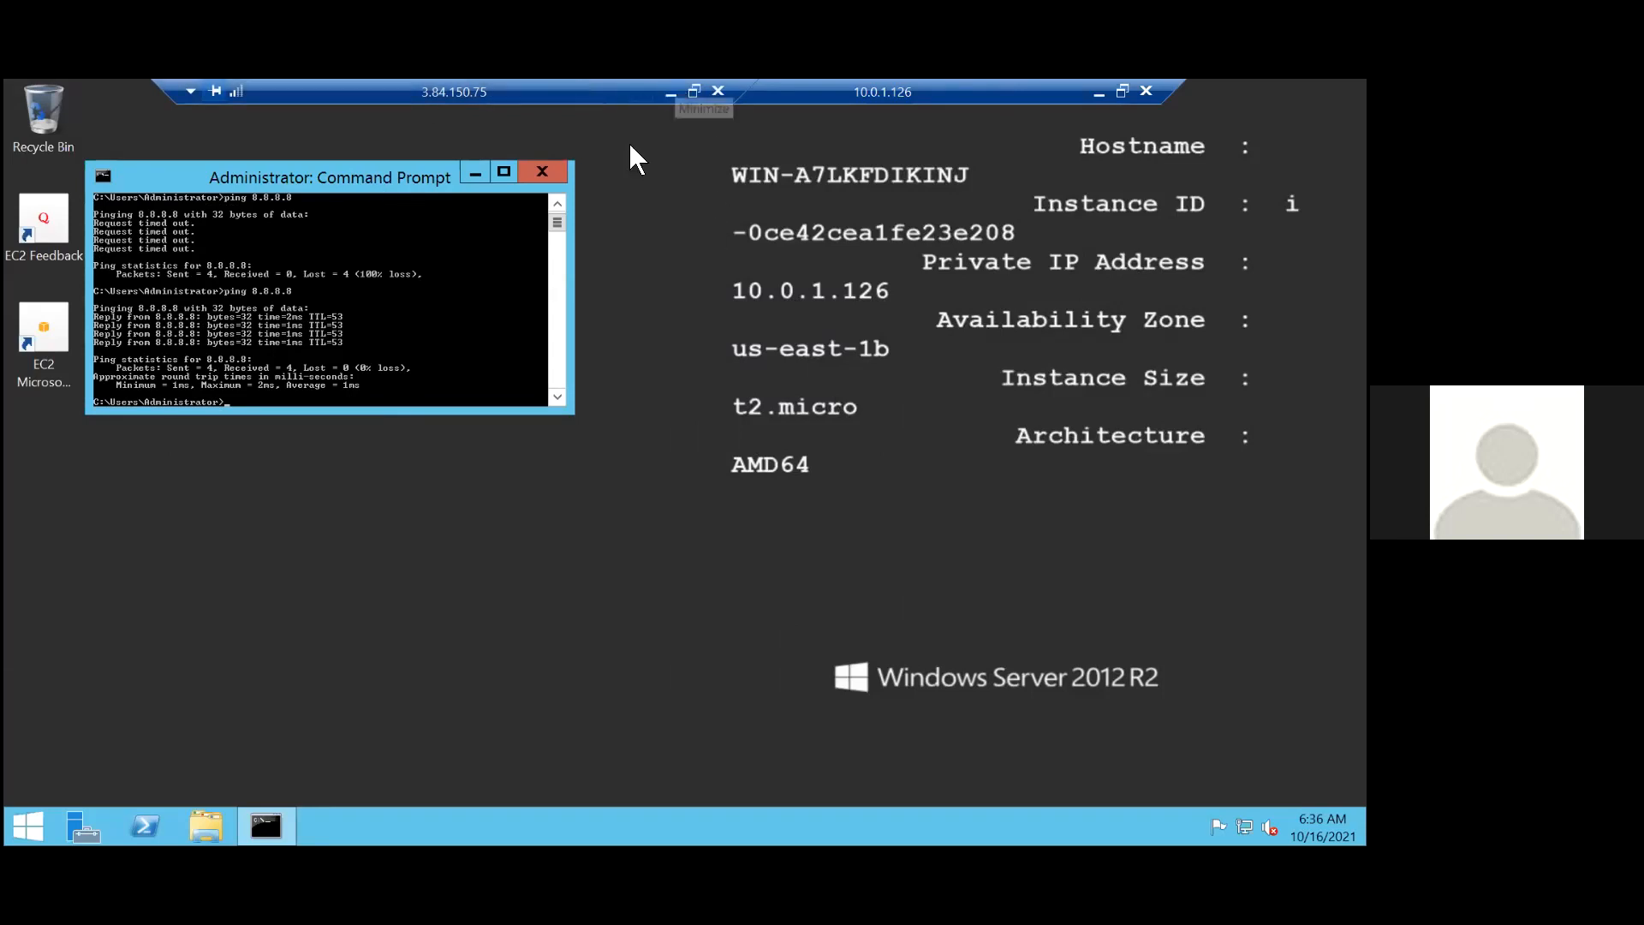
drag(403, 177, 589, 259)
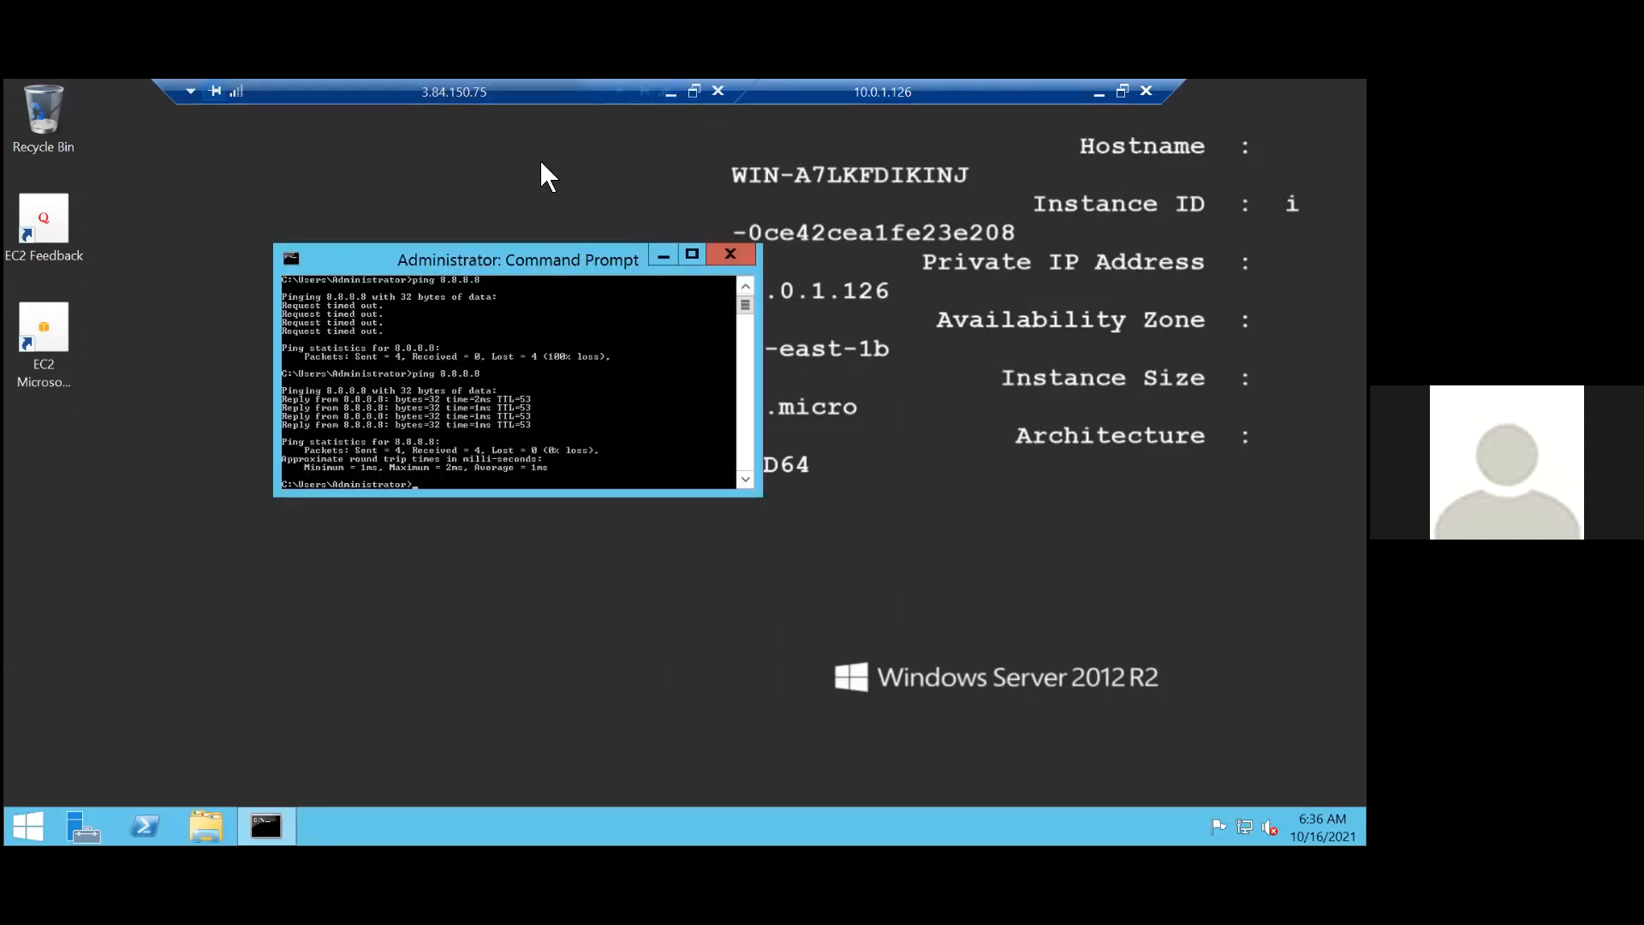
click(728, 254)
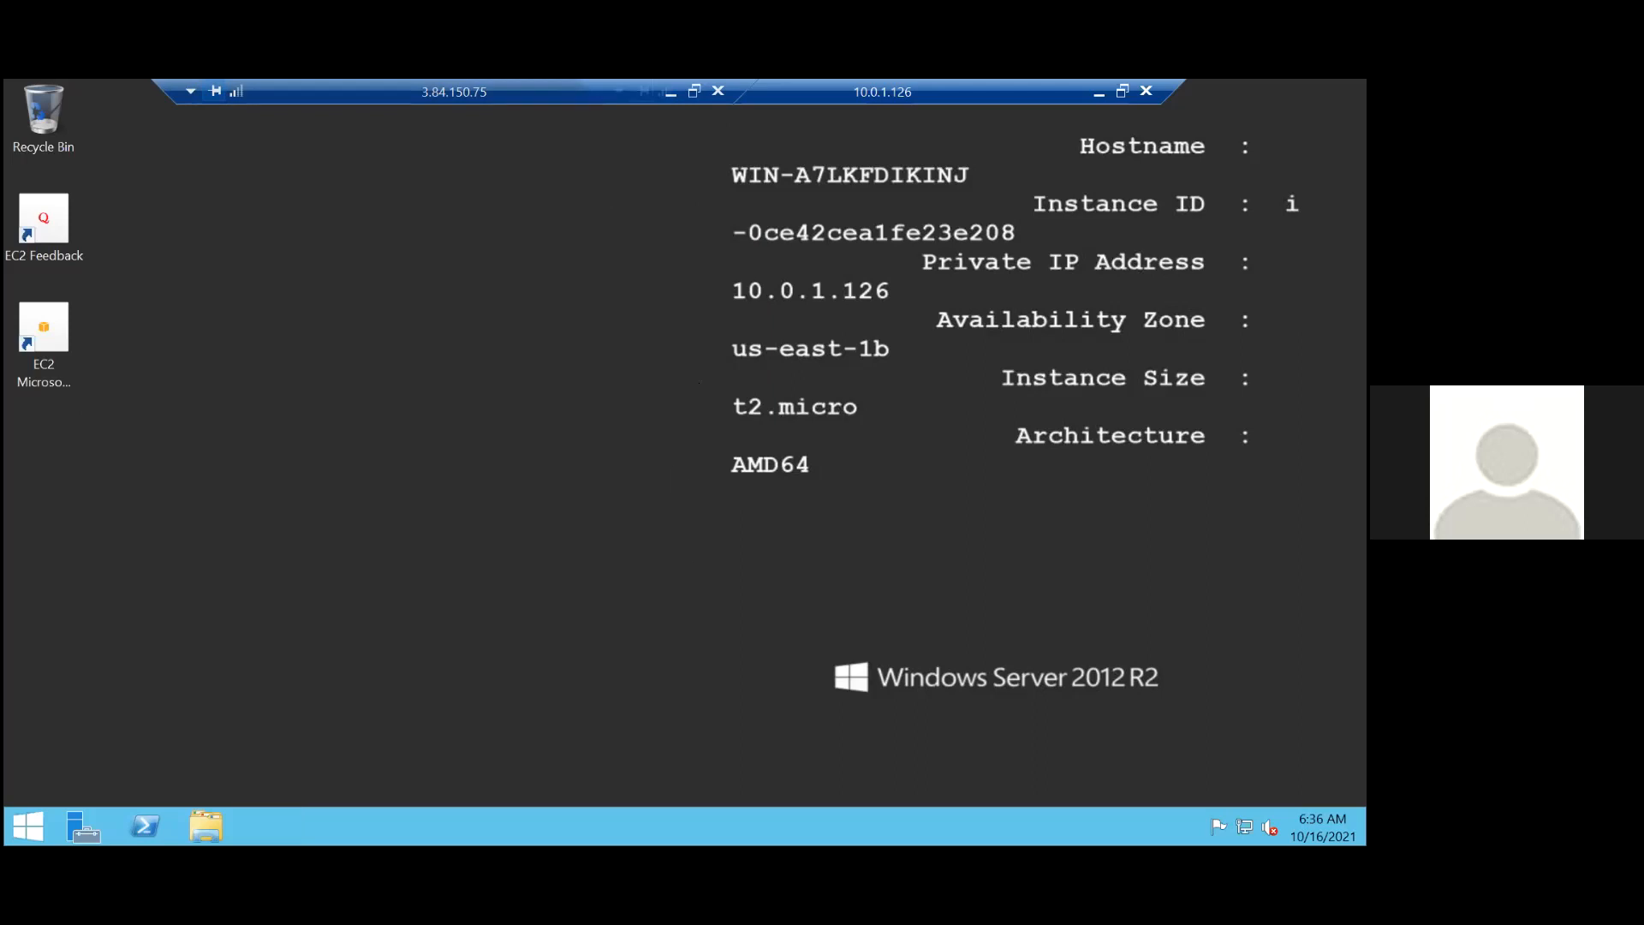
click(1145, 91)
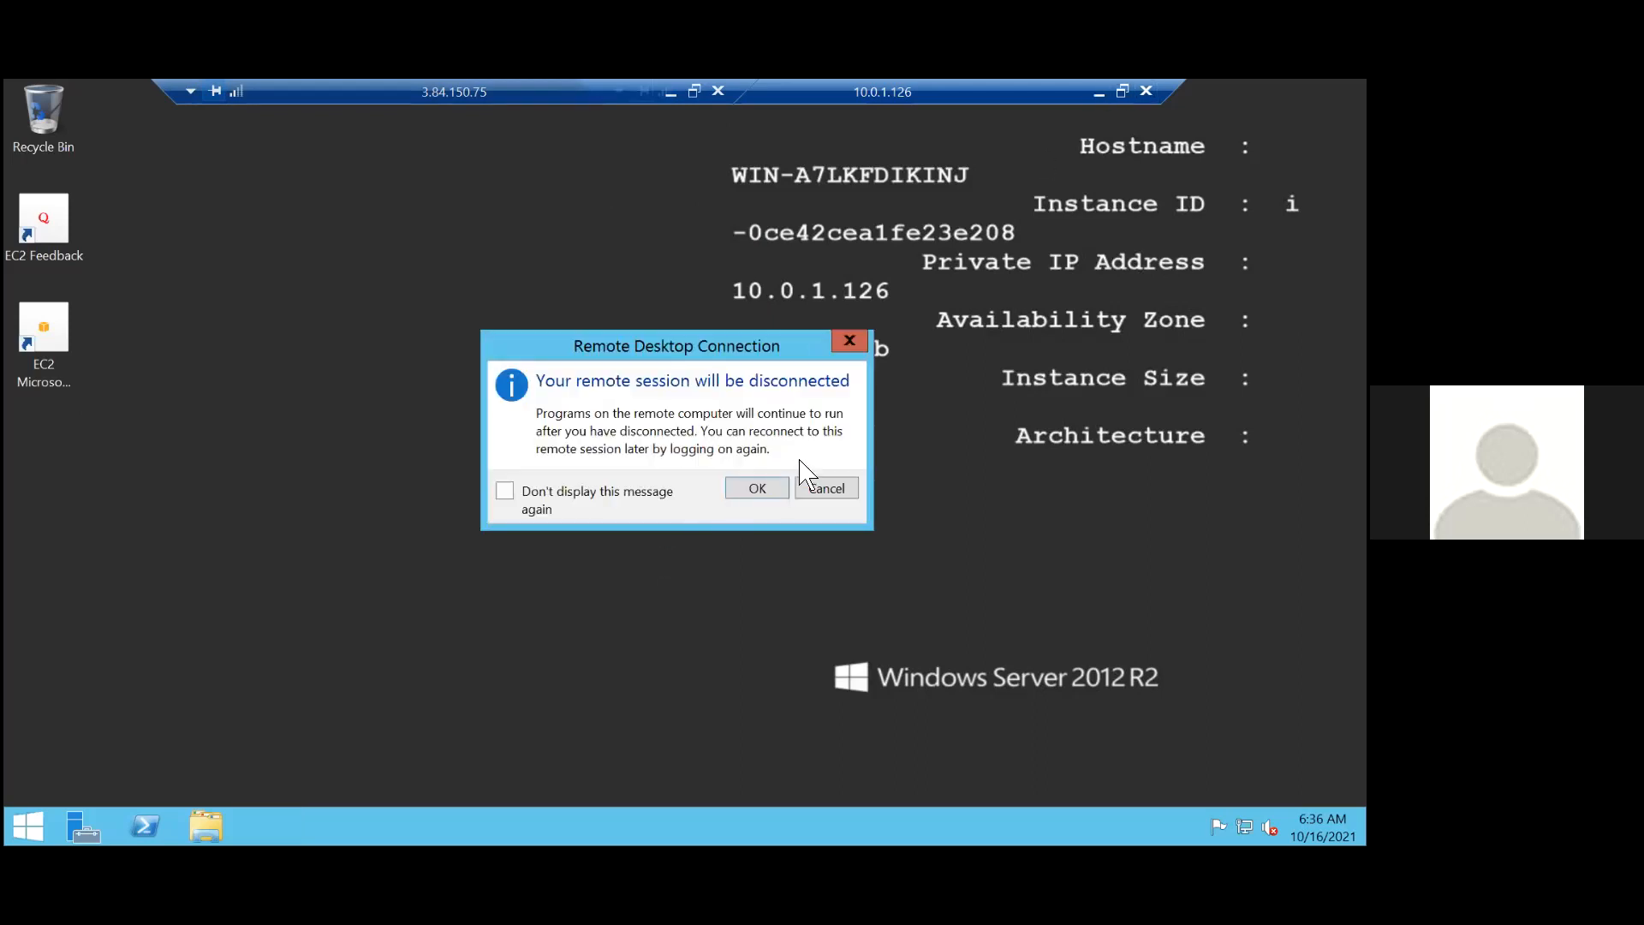
click(747, 482)
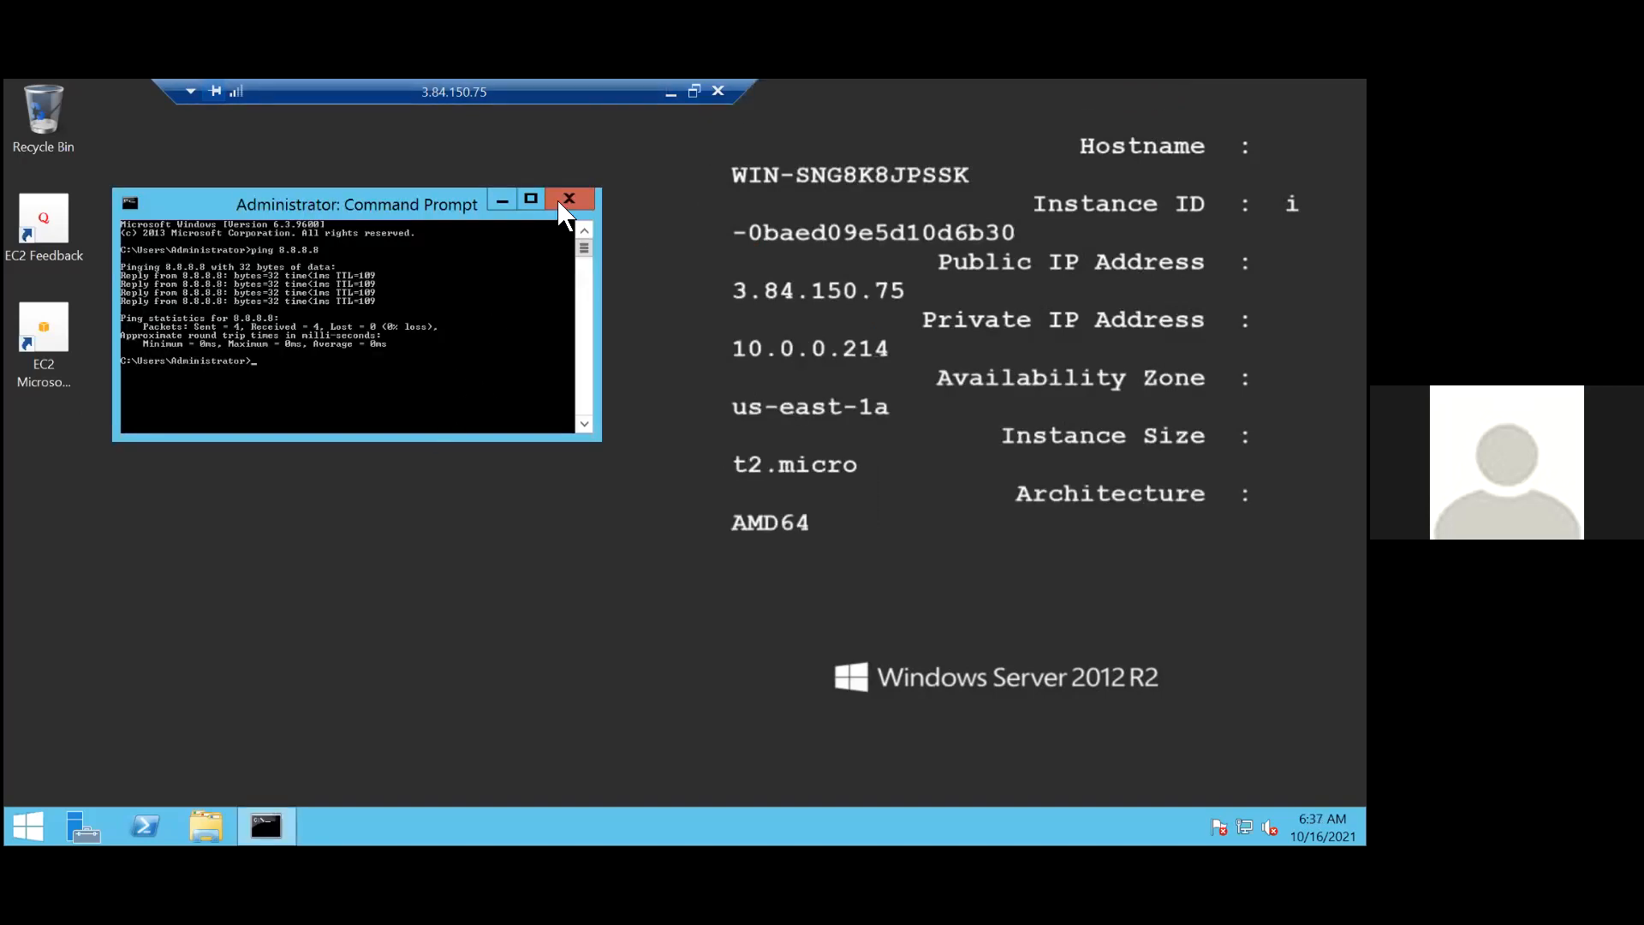
Close Command Prompt on the public instance and disconnect the 3.84.150.75 remote session.
click(562, 203)
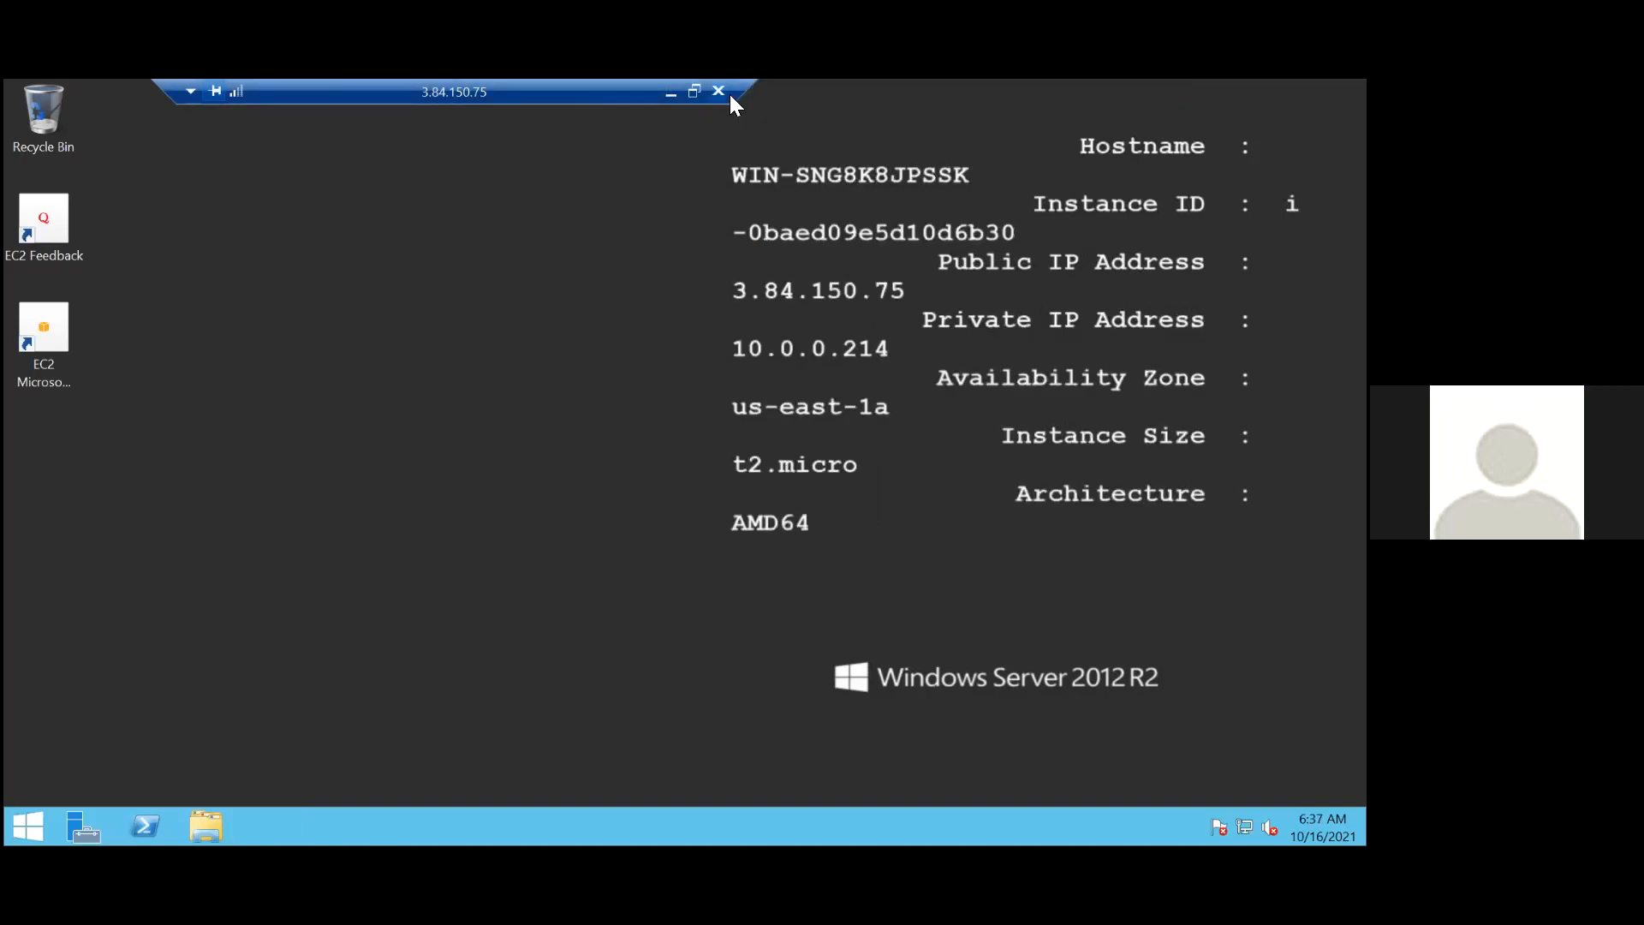
click(729, 94)
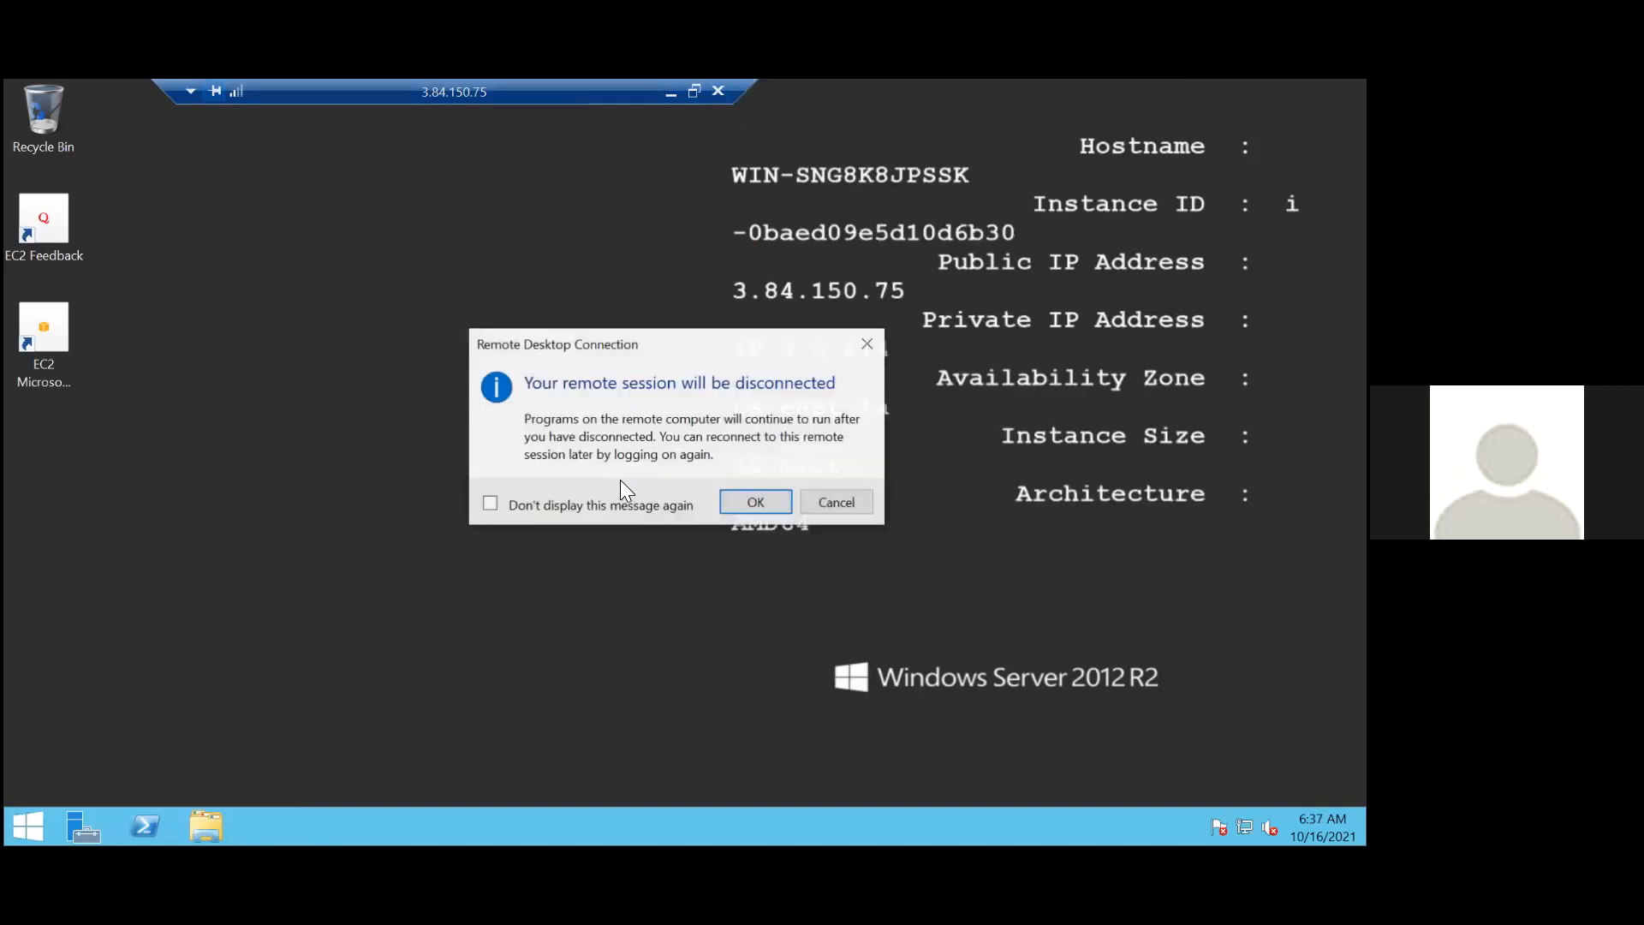
click(745, 499)
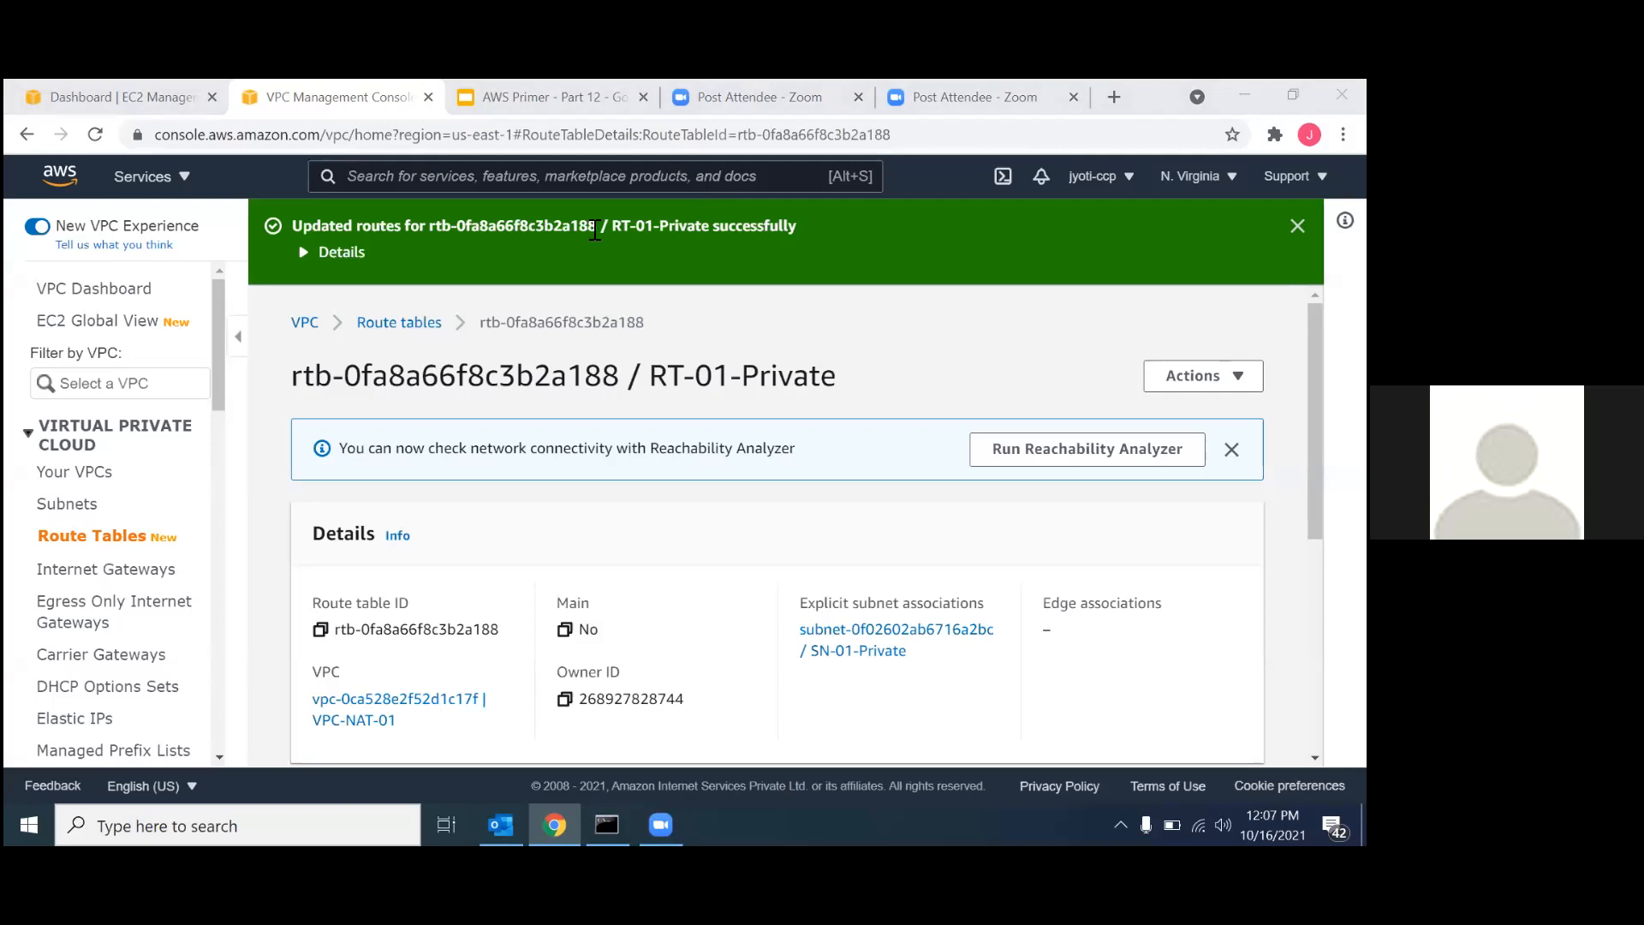
Open the list of NAT gateways in the VPC console.
scroll(103, 593, down, 10)
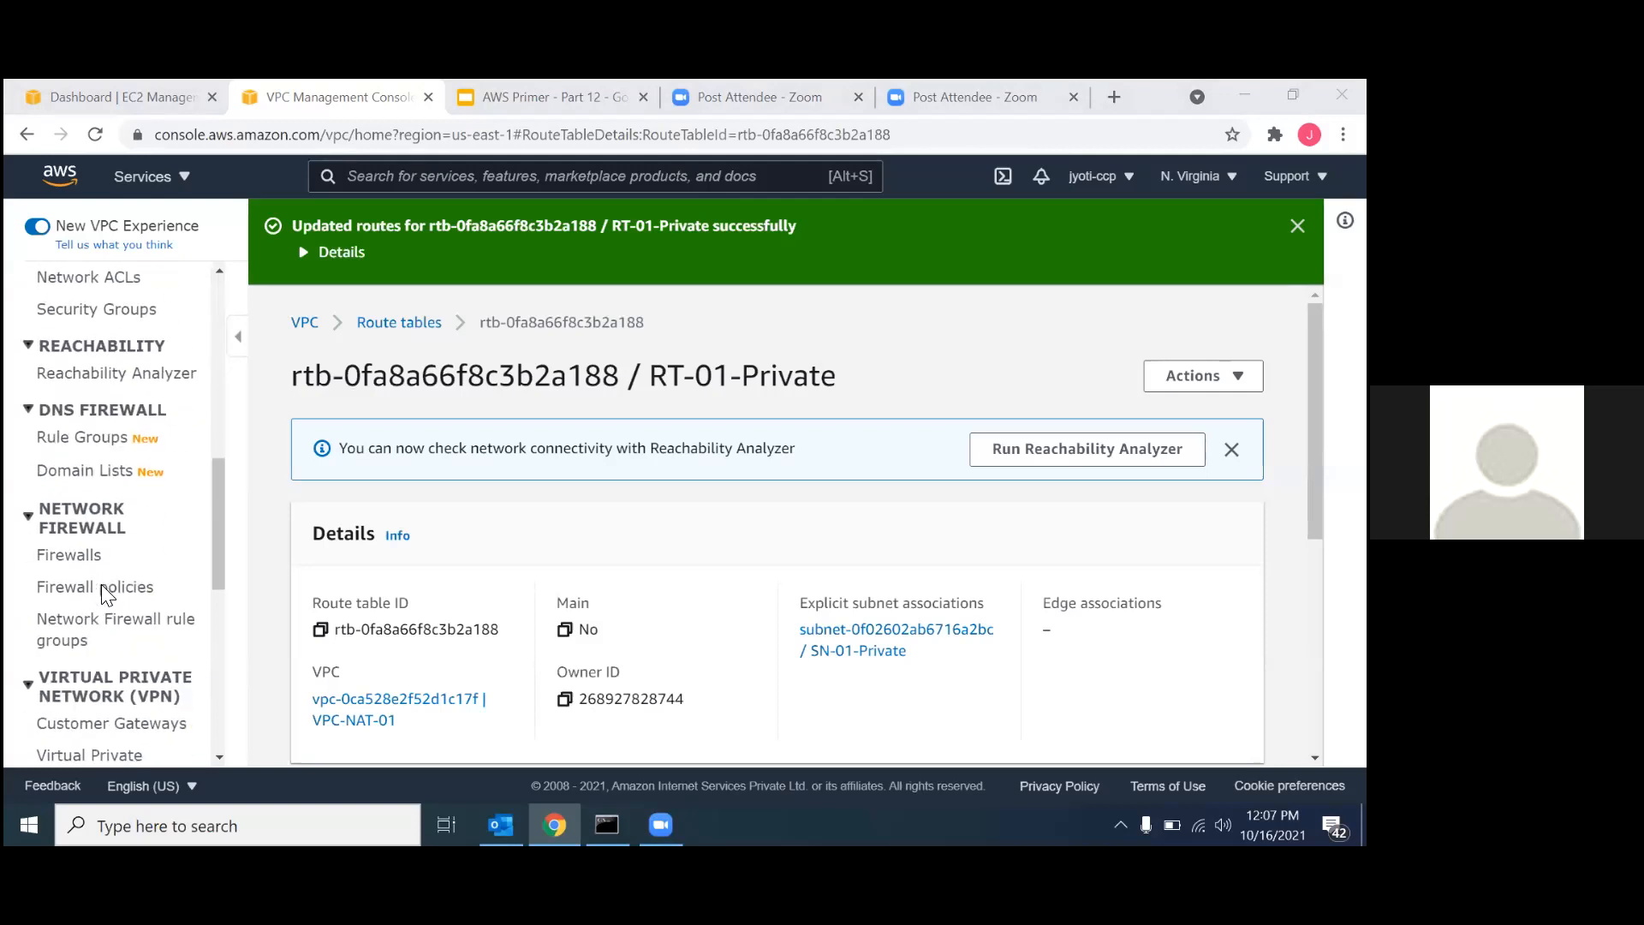
scroll(104, 593, down, 2)
scroll(103, 594, up, 6)
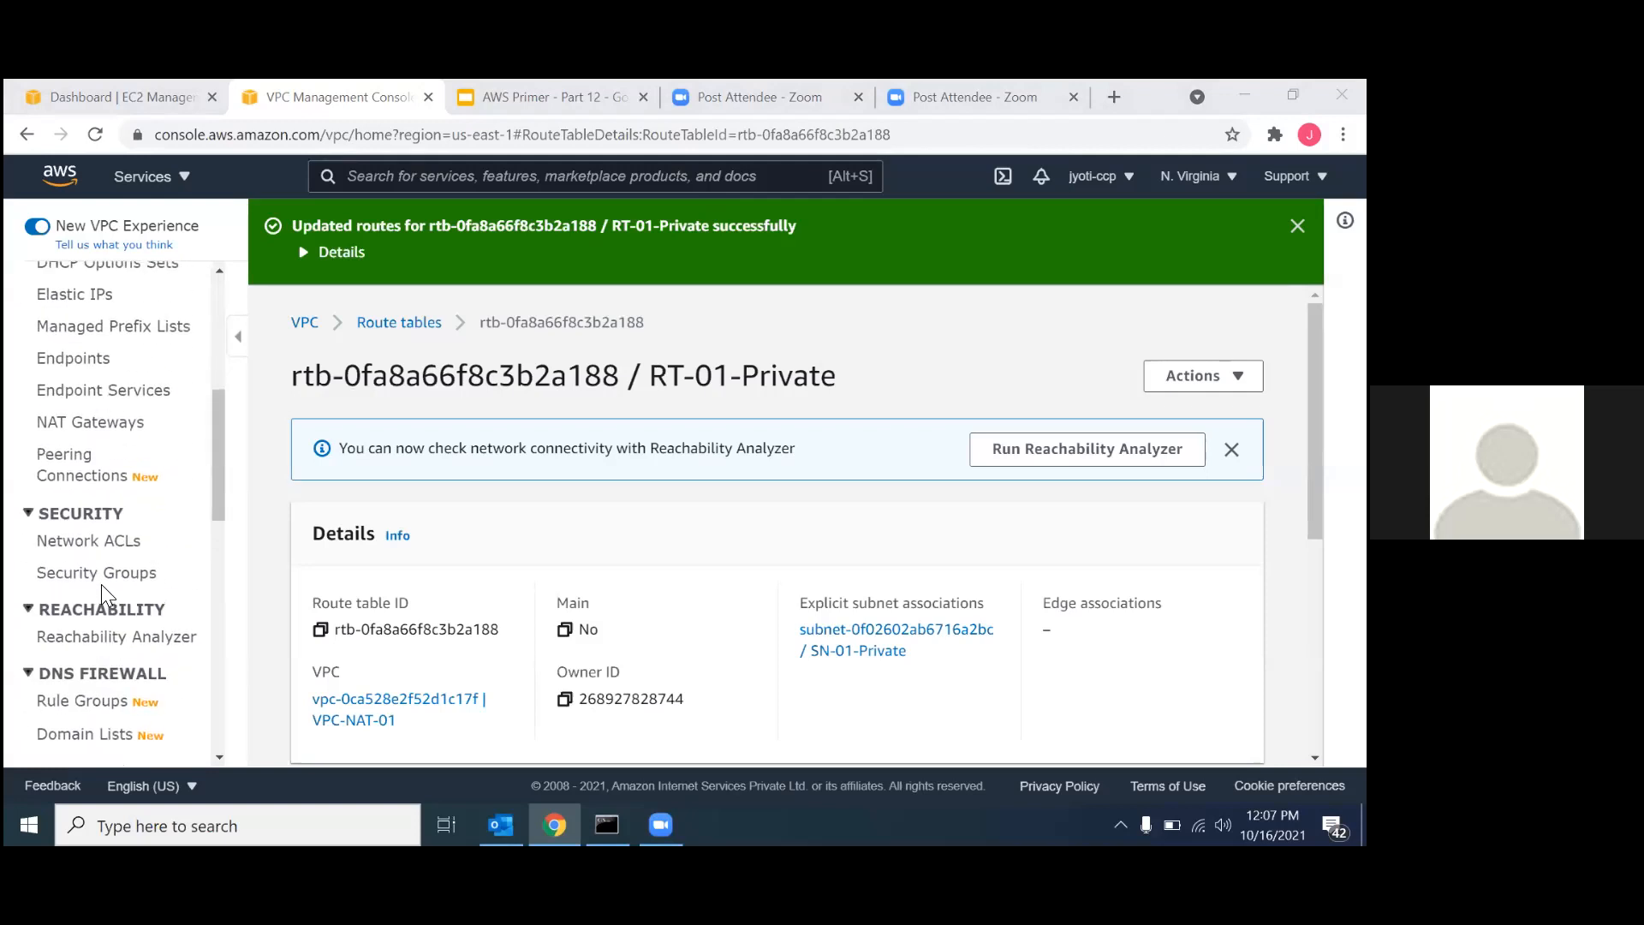
scroll(103, 594, up, 5)
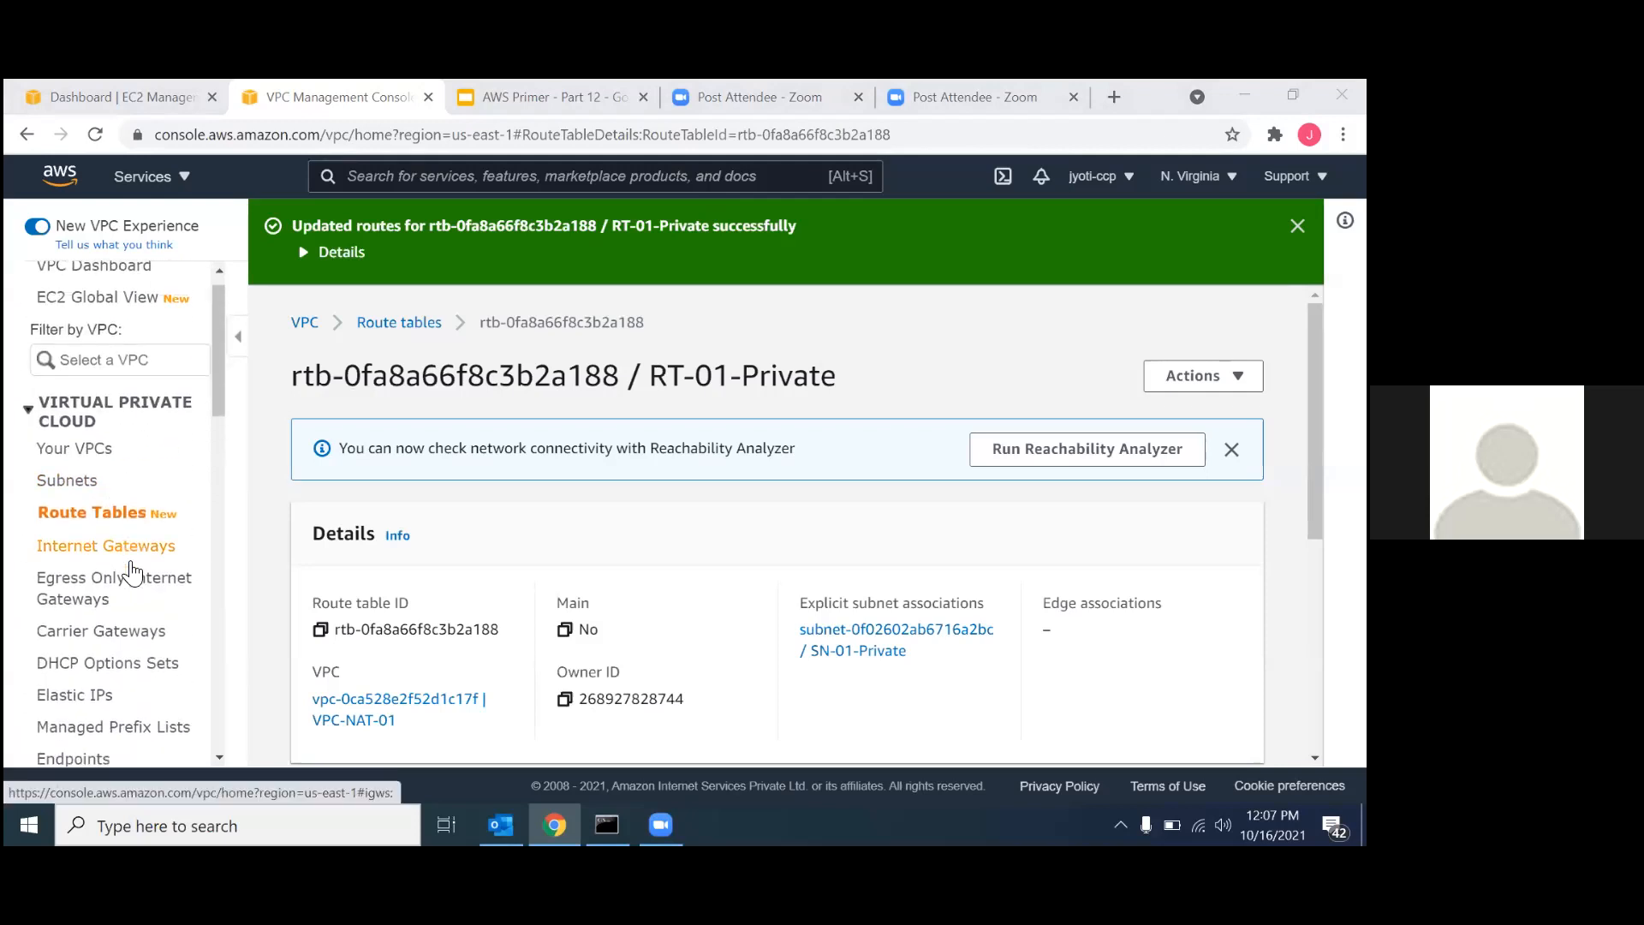
scroll(80, 685, down, 8)
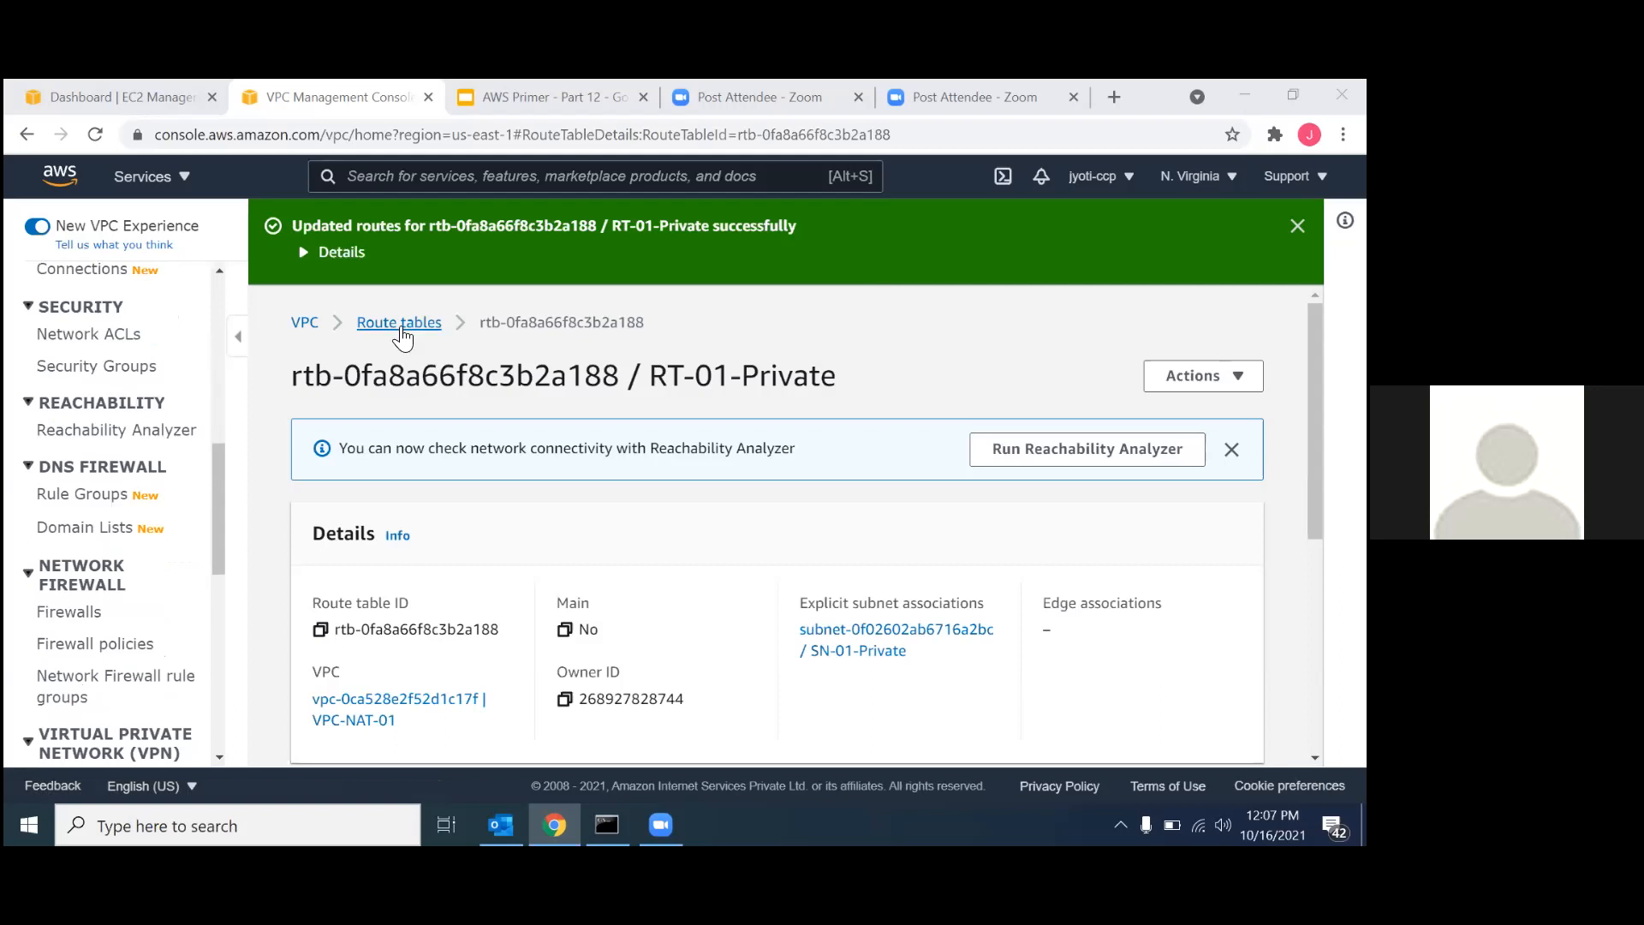
scroll(109, 514, up, 8)
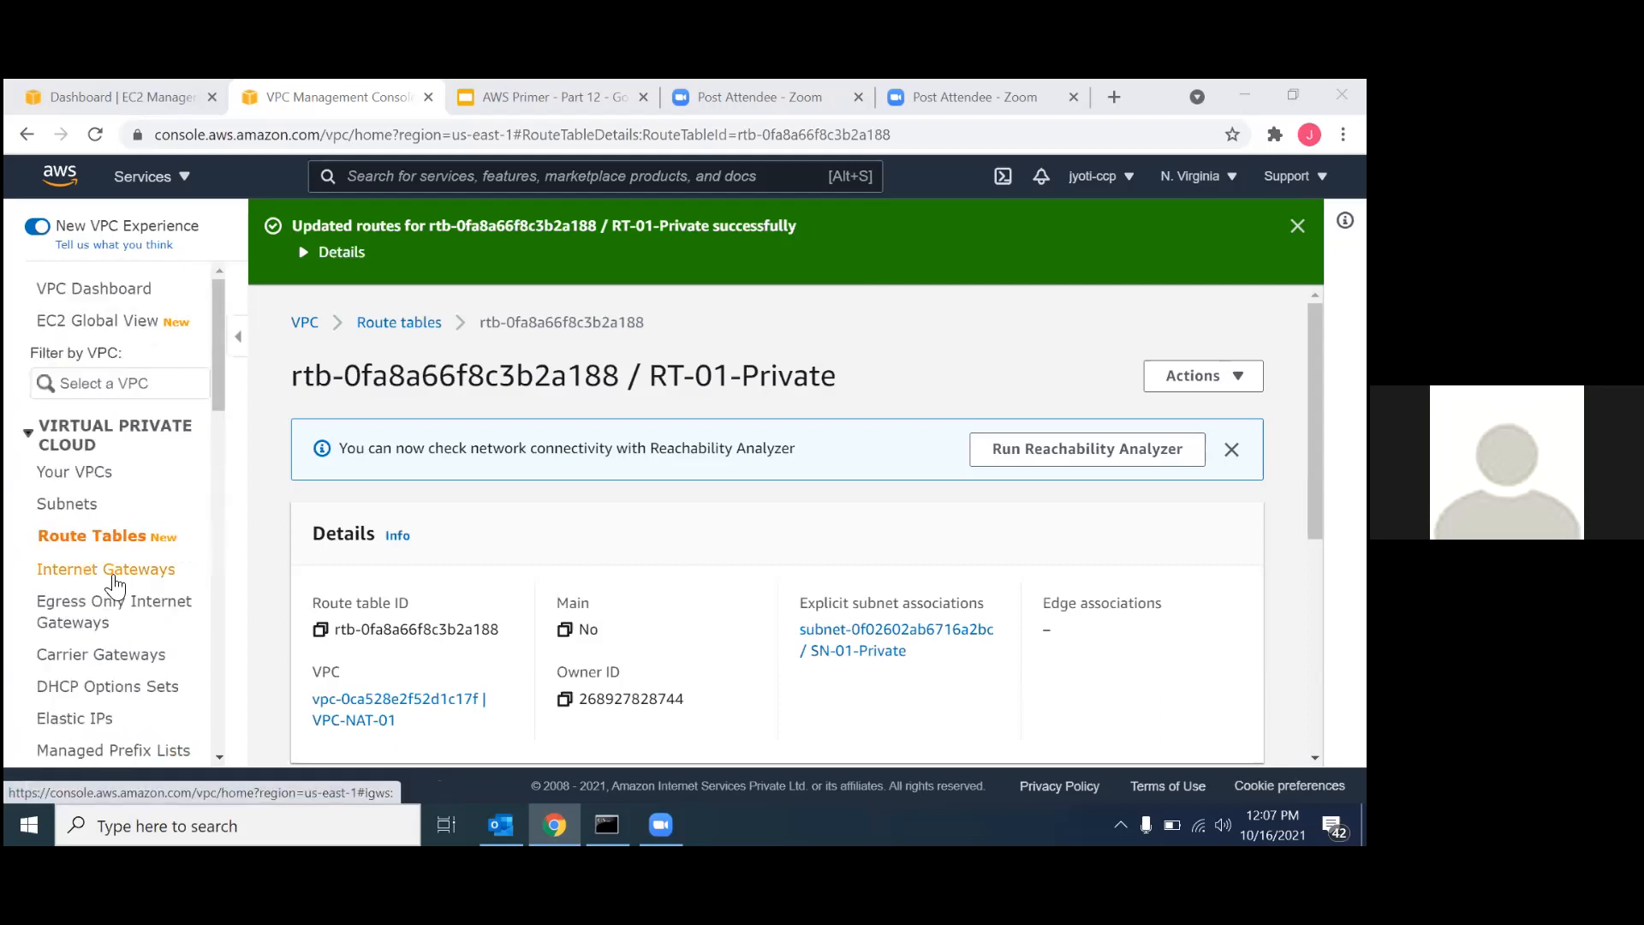
scroll(107, 591, down, 3)
click(92, 662)
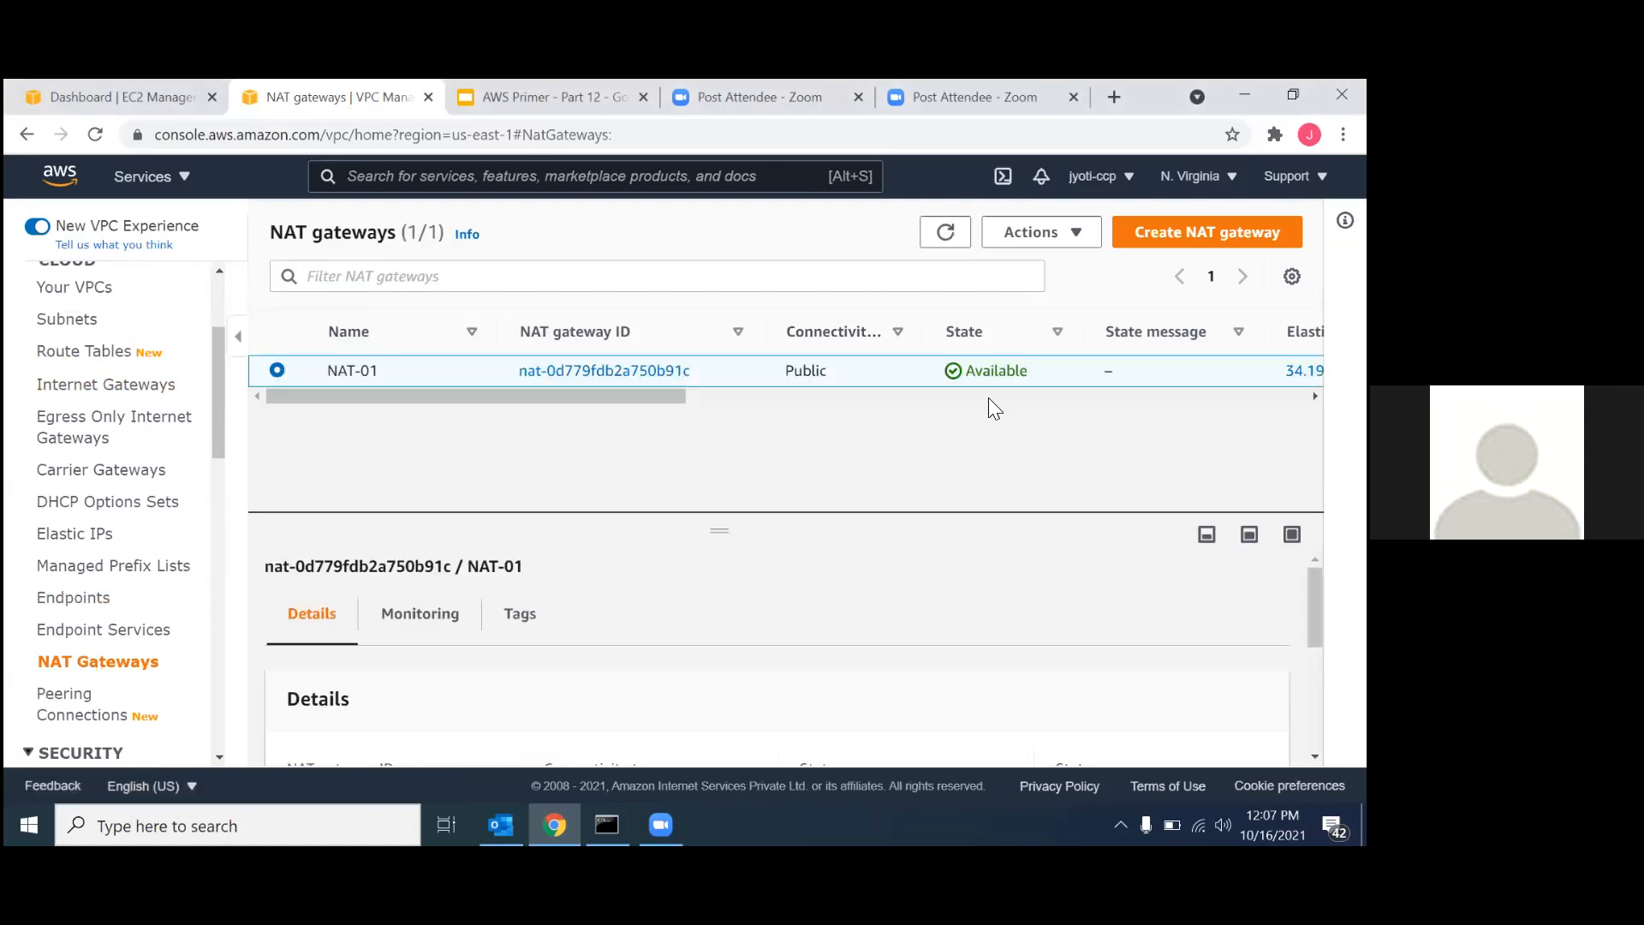
Delete the NAT gateway NAT-01, entering "delete" as confirmation, and reload the page.
click(1079, 238)
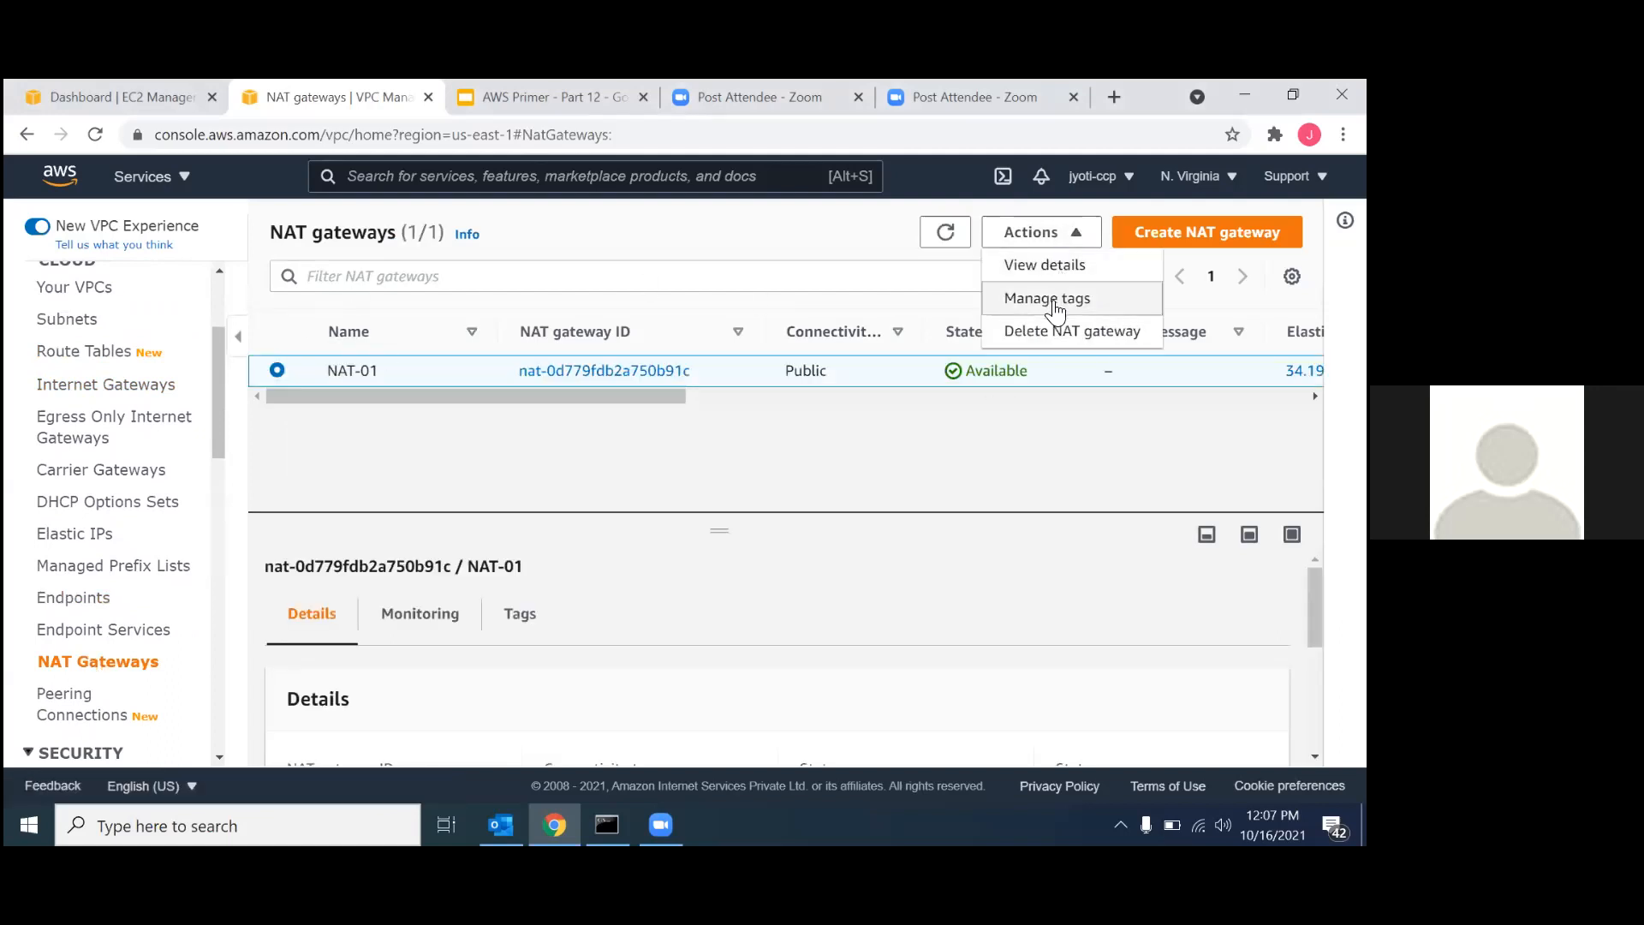
click(1046, 336)
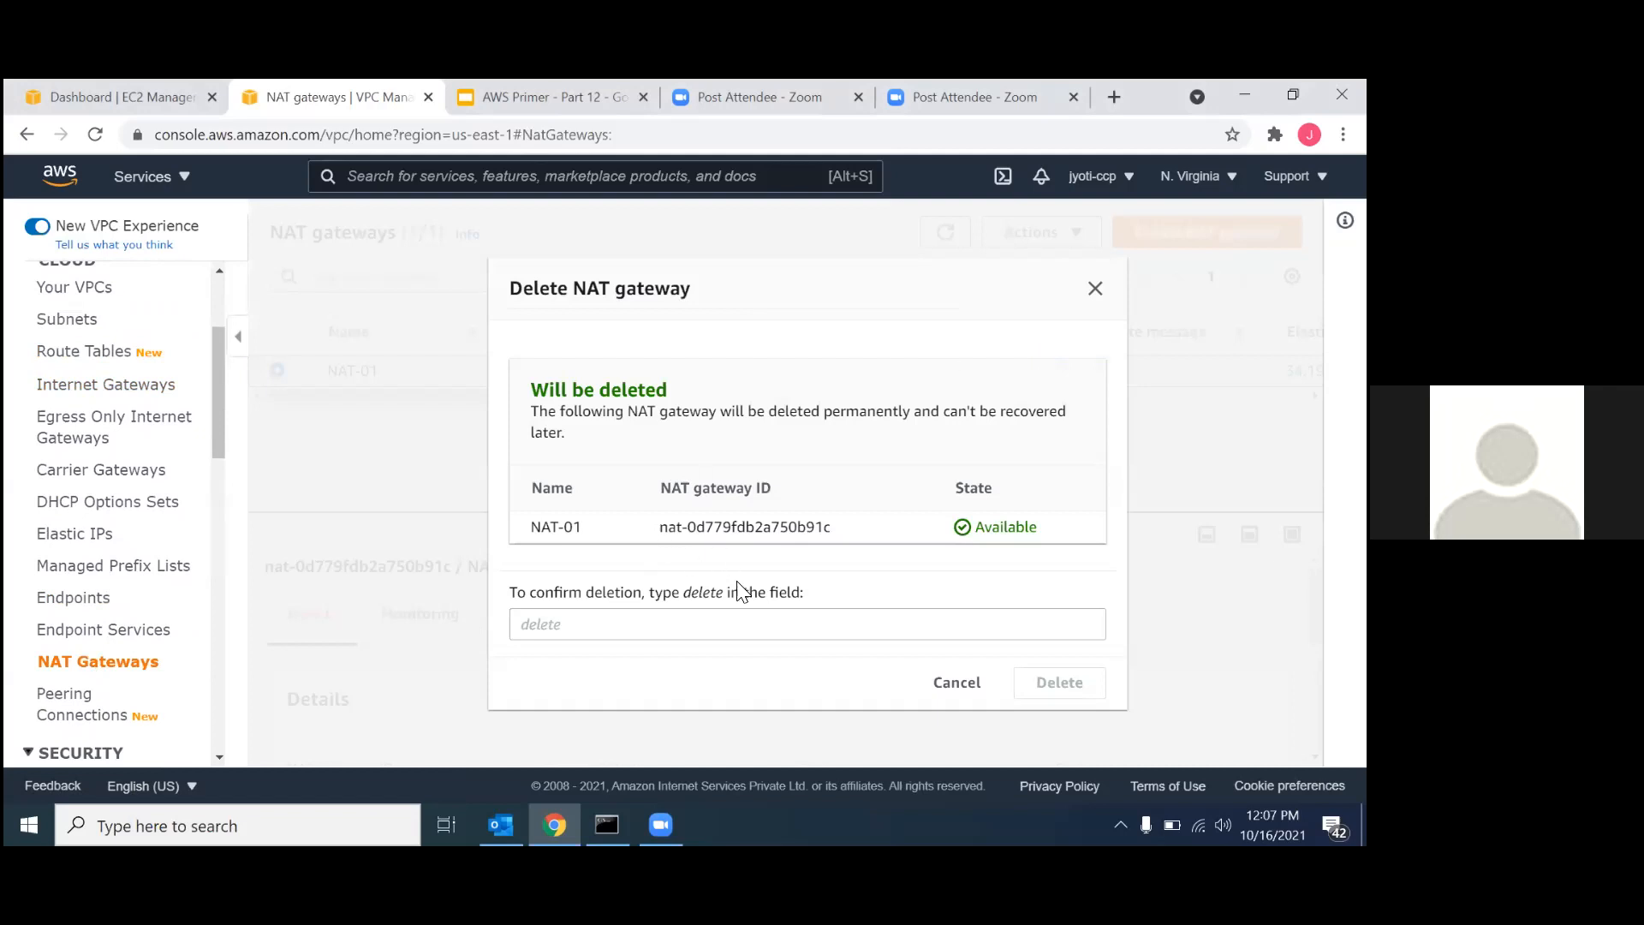
click(675, 624)
text(de)
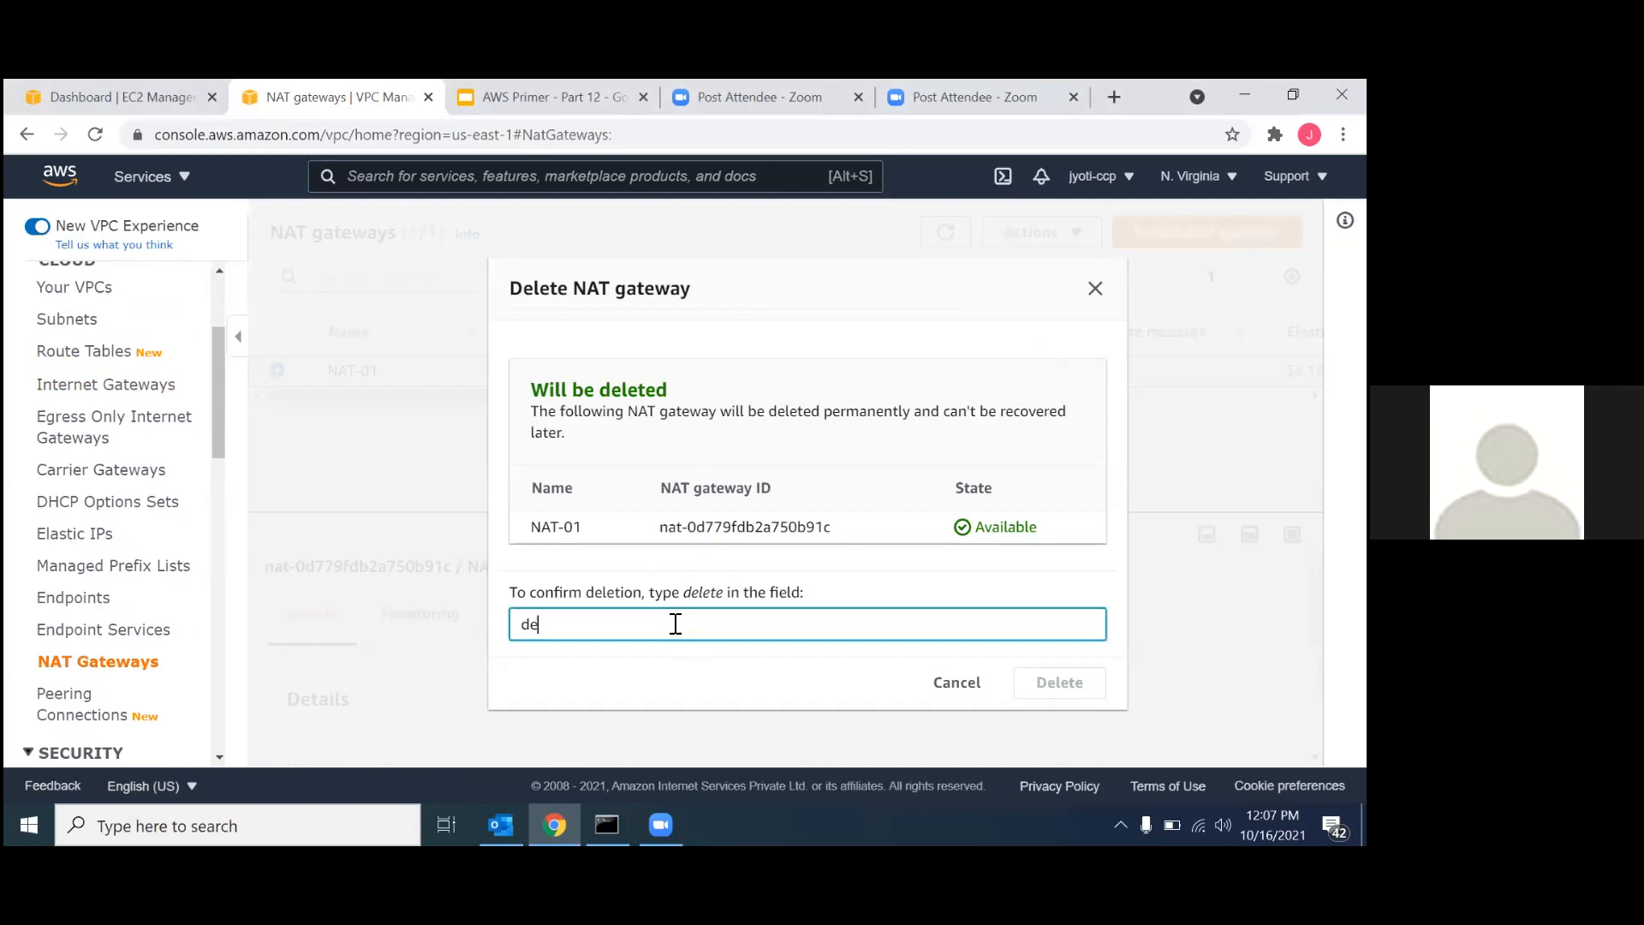
text(lete)
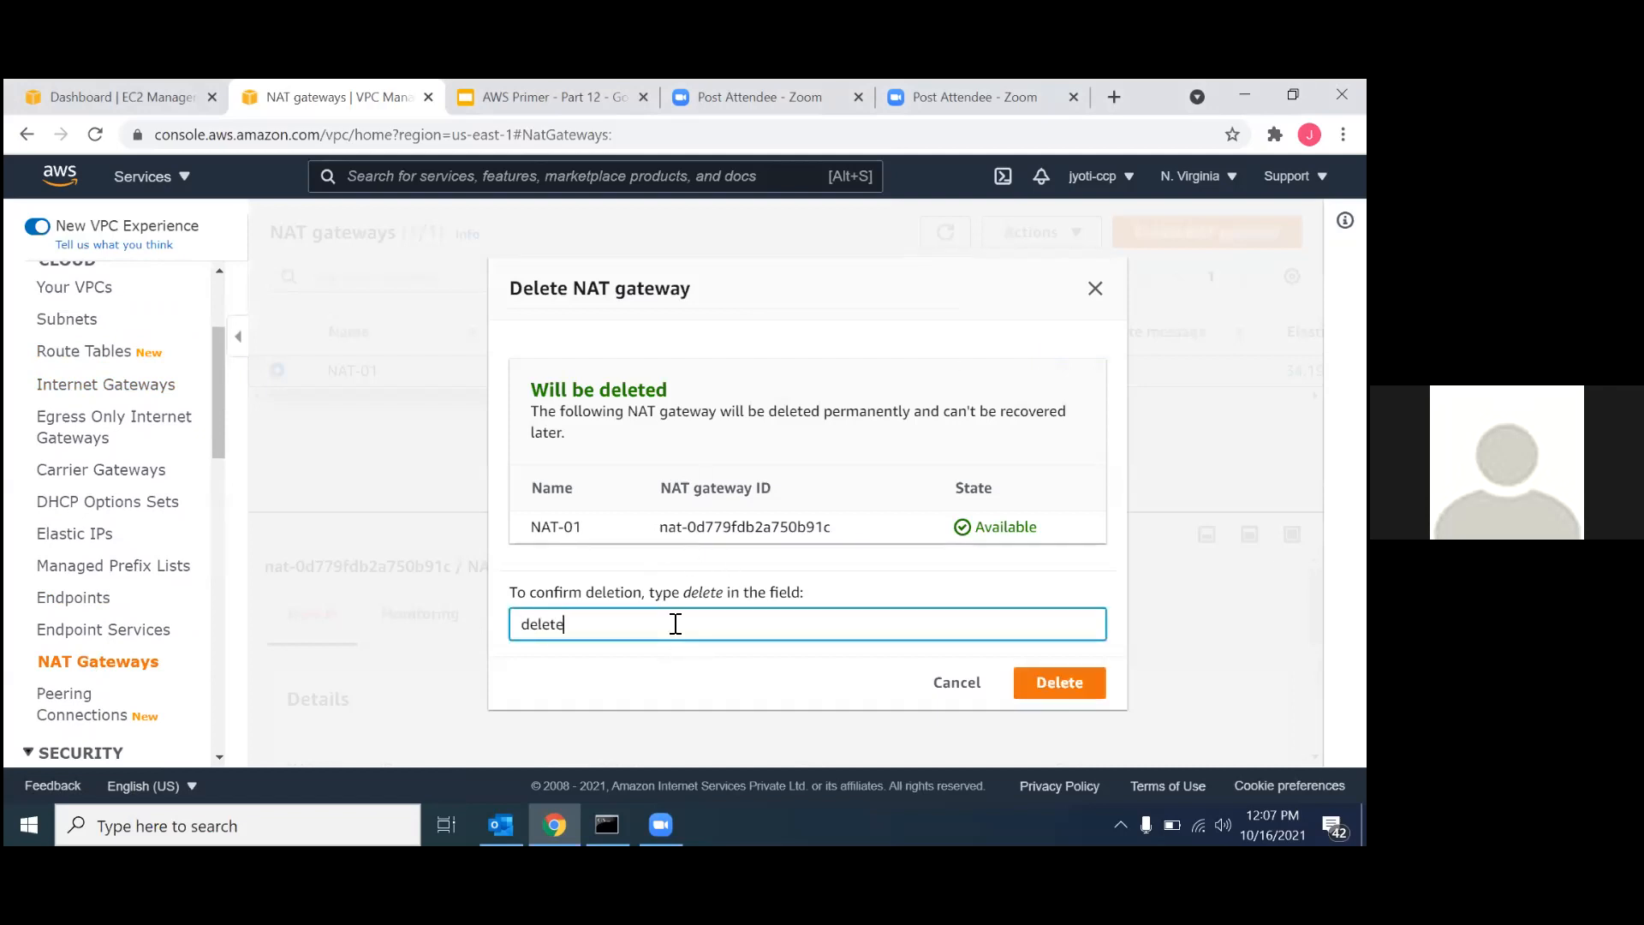
click(1057, 680)
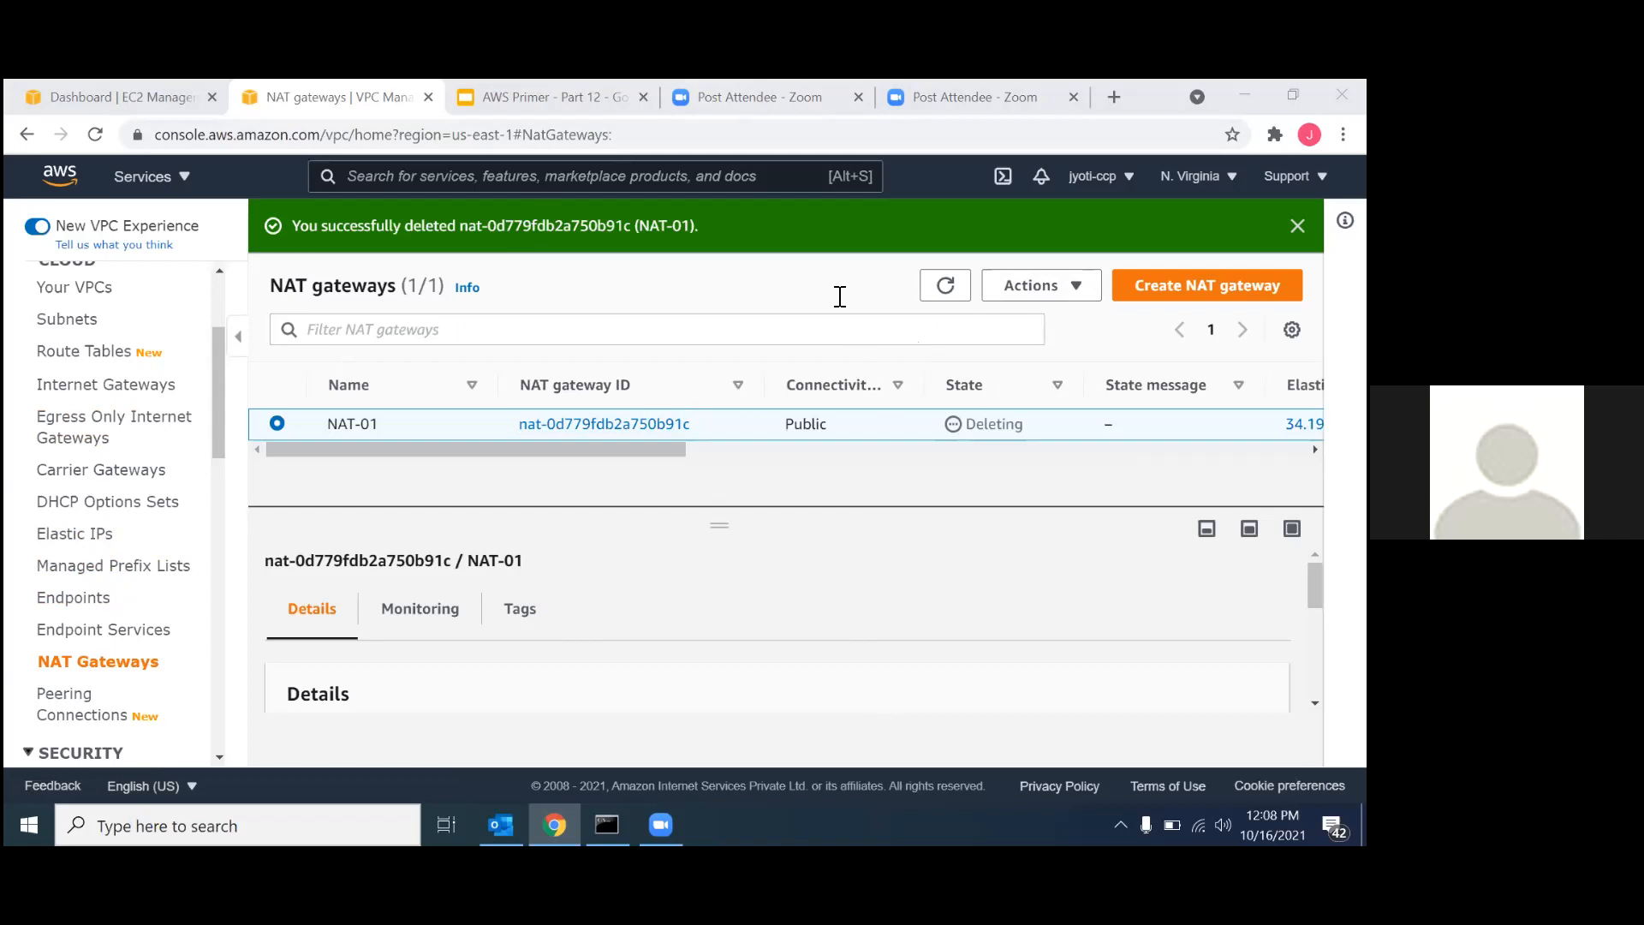
click(655, 137)
key(Return)
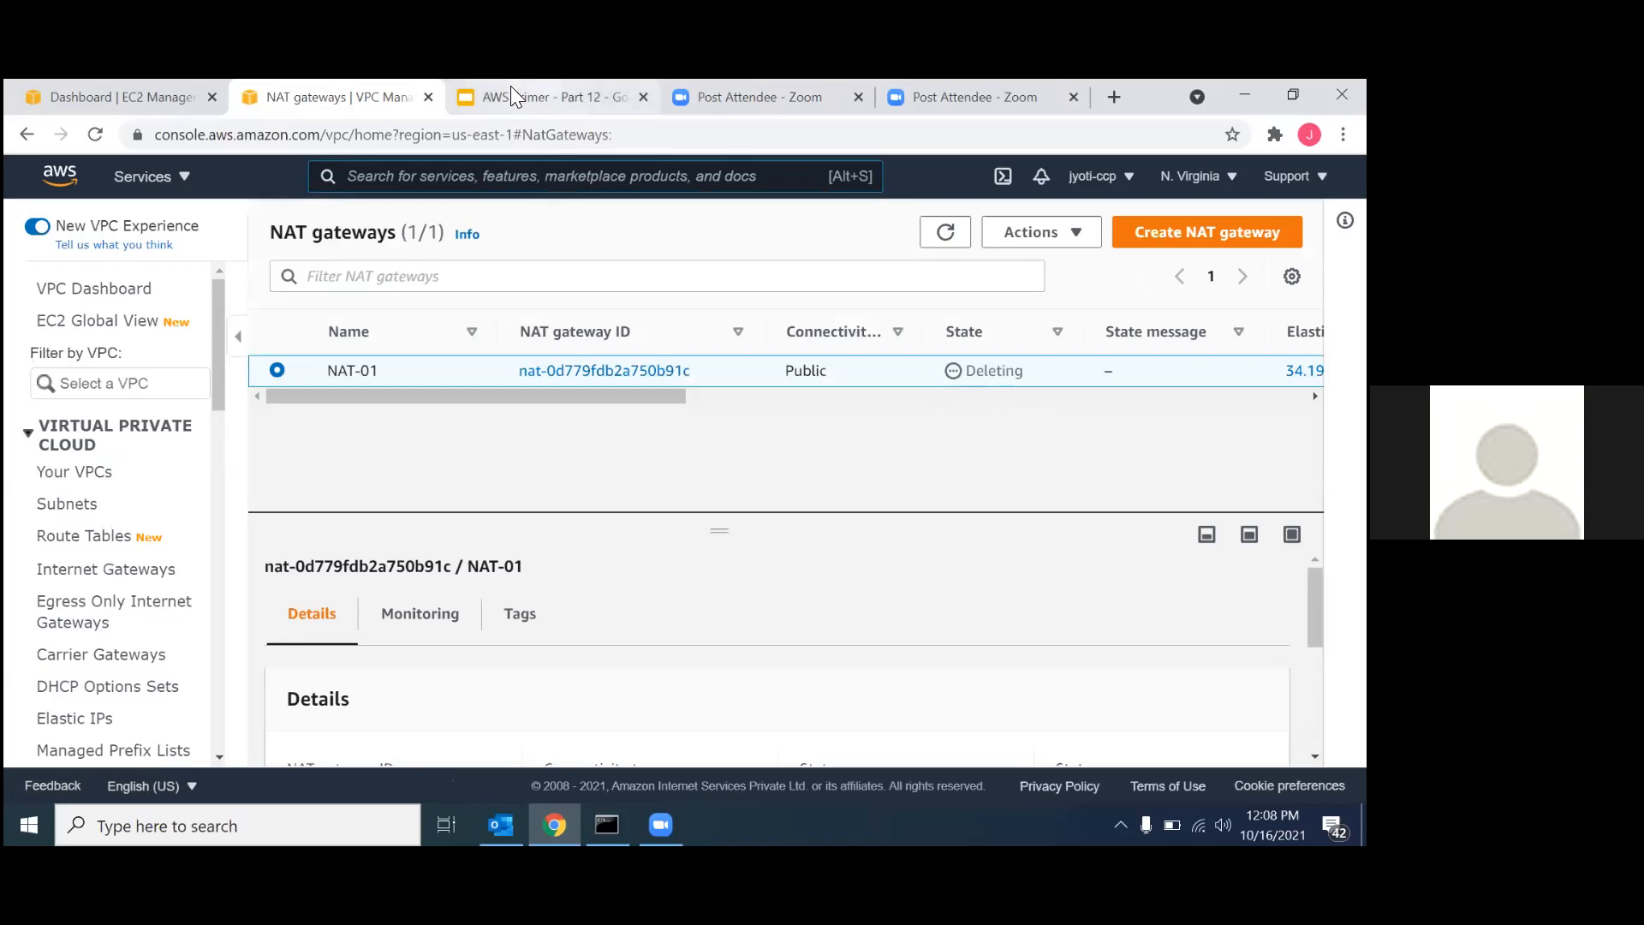
Switch to the AWS Primer - Part 12 presentation and start the slideshow from the "VPC Peering - Same Region" slide.
click(520, 105)
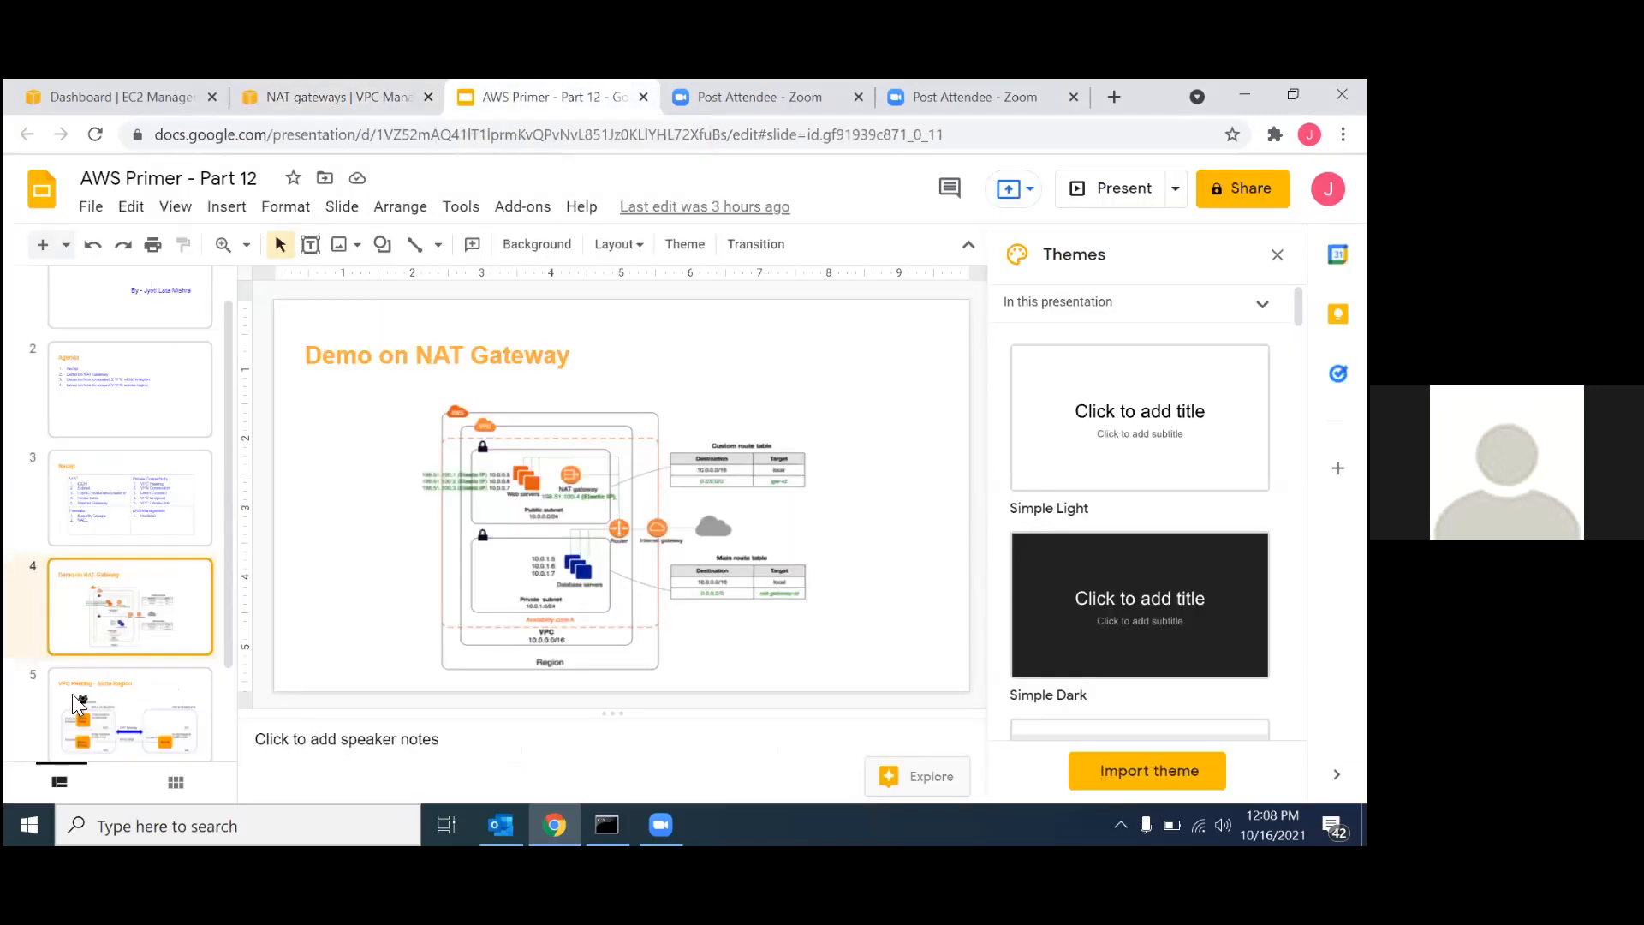
click(106, 709)
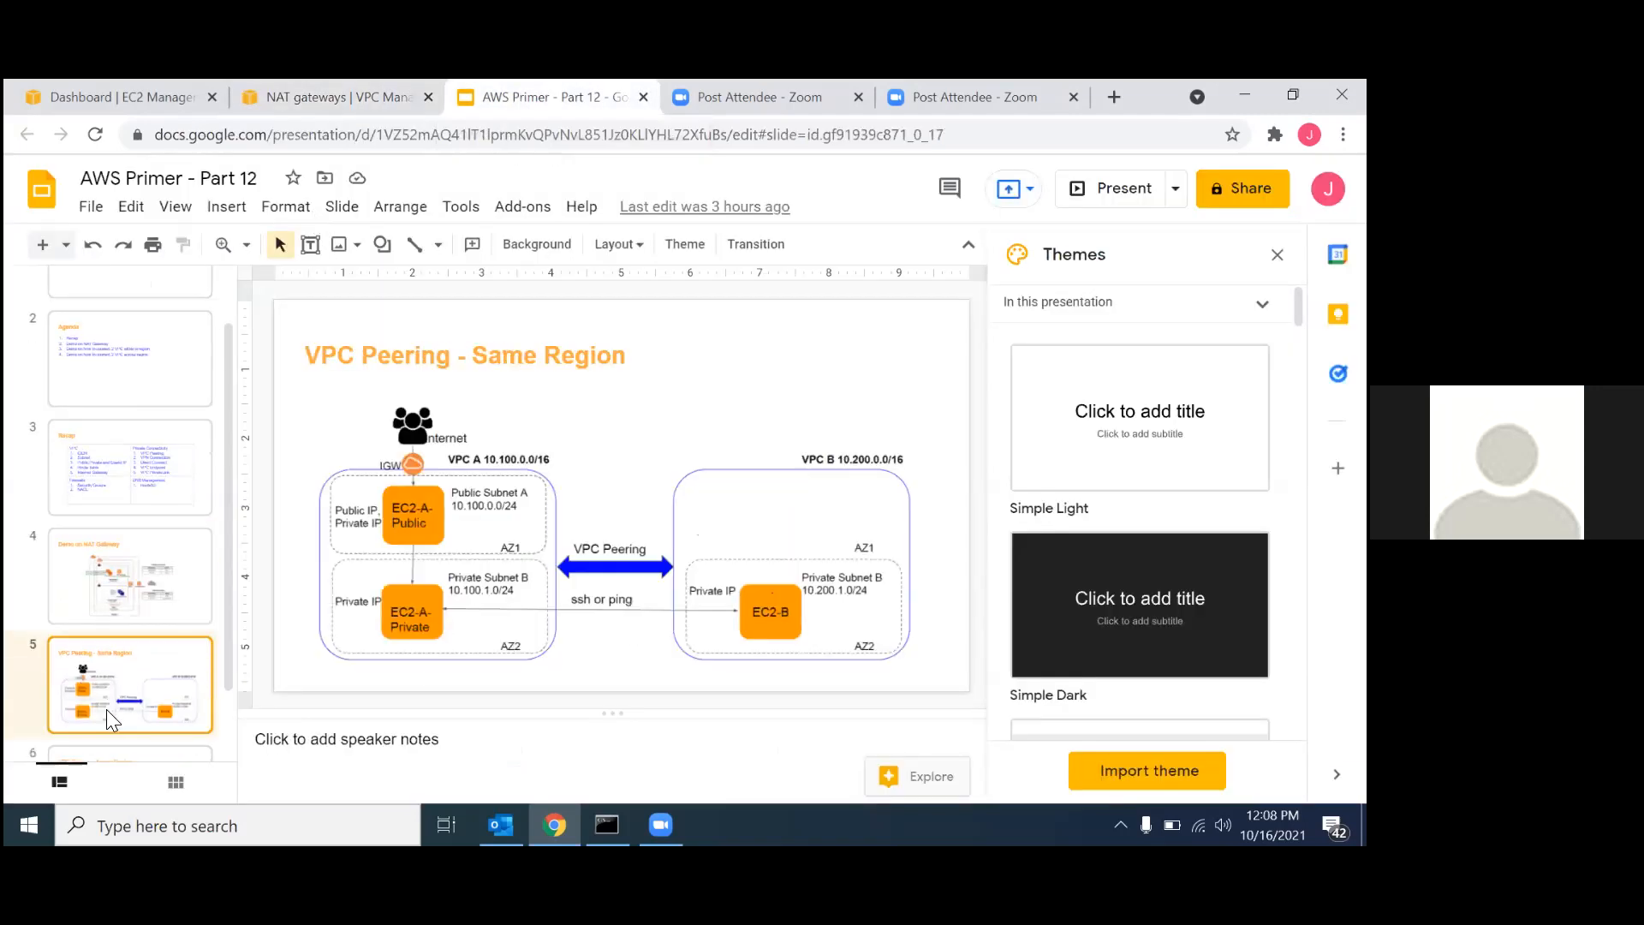
click(176, 207)
click(210, 244)
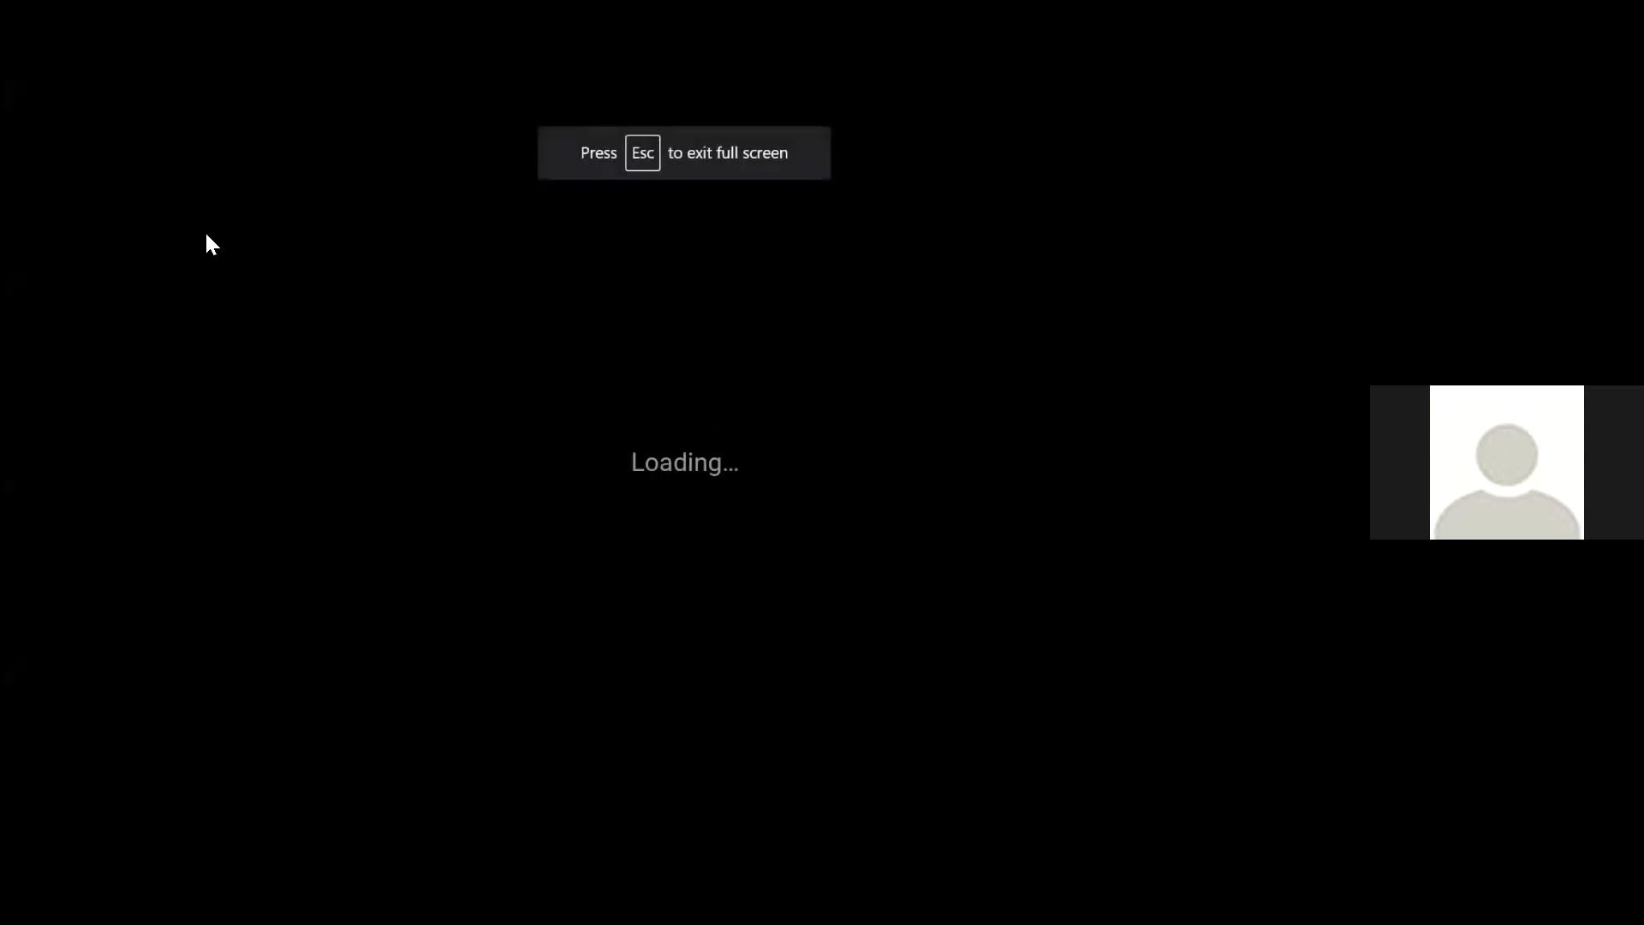
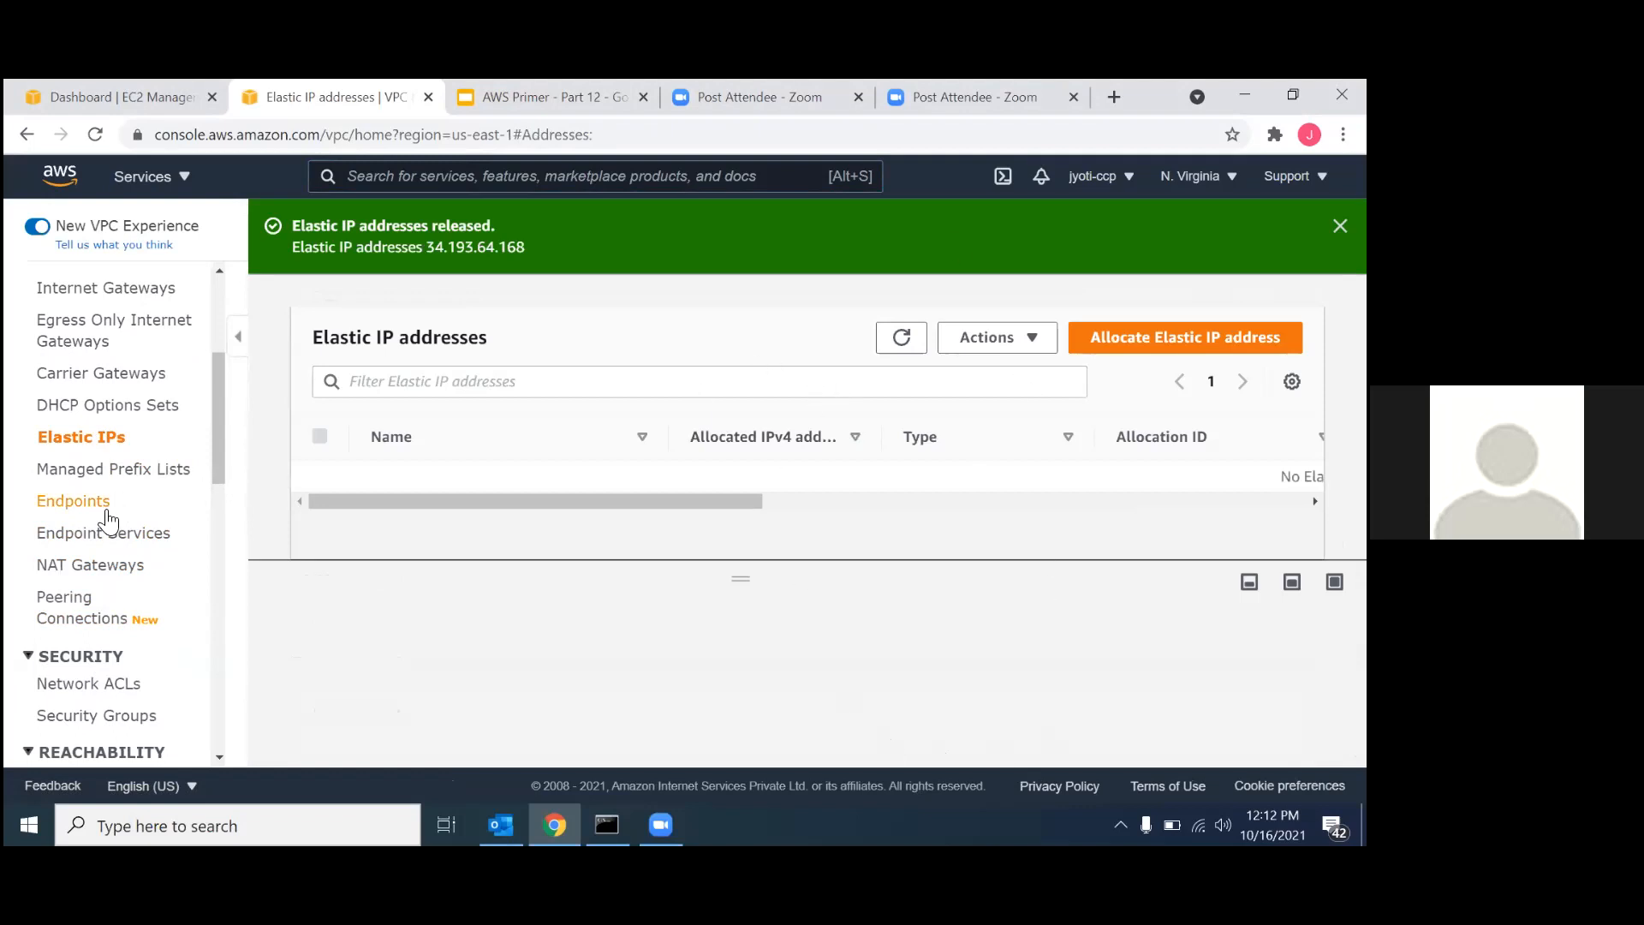
Try to detach the internet gateway NAT-IG-01 from VPC-NAT-01.
scroll(107, 518, up, 3)
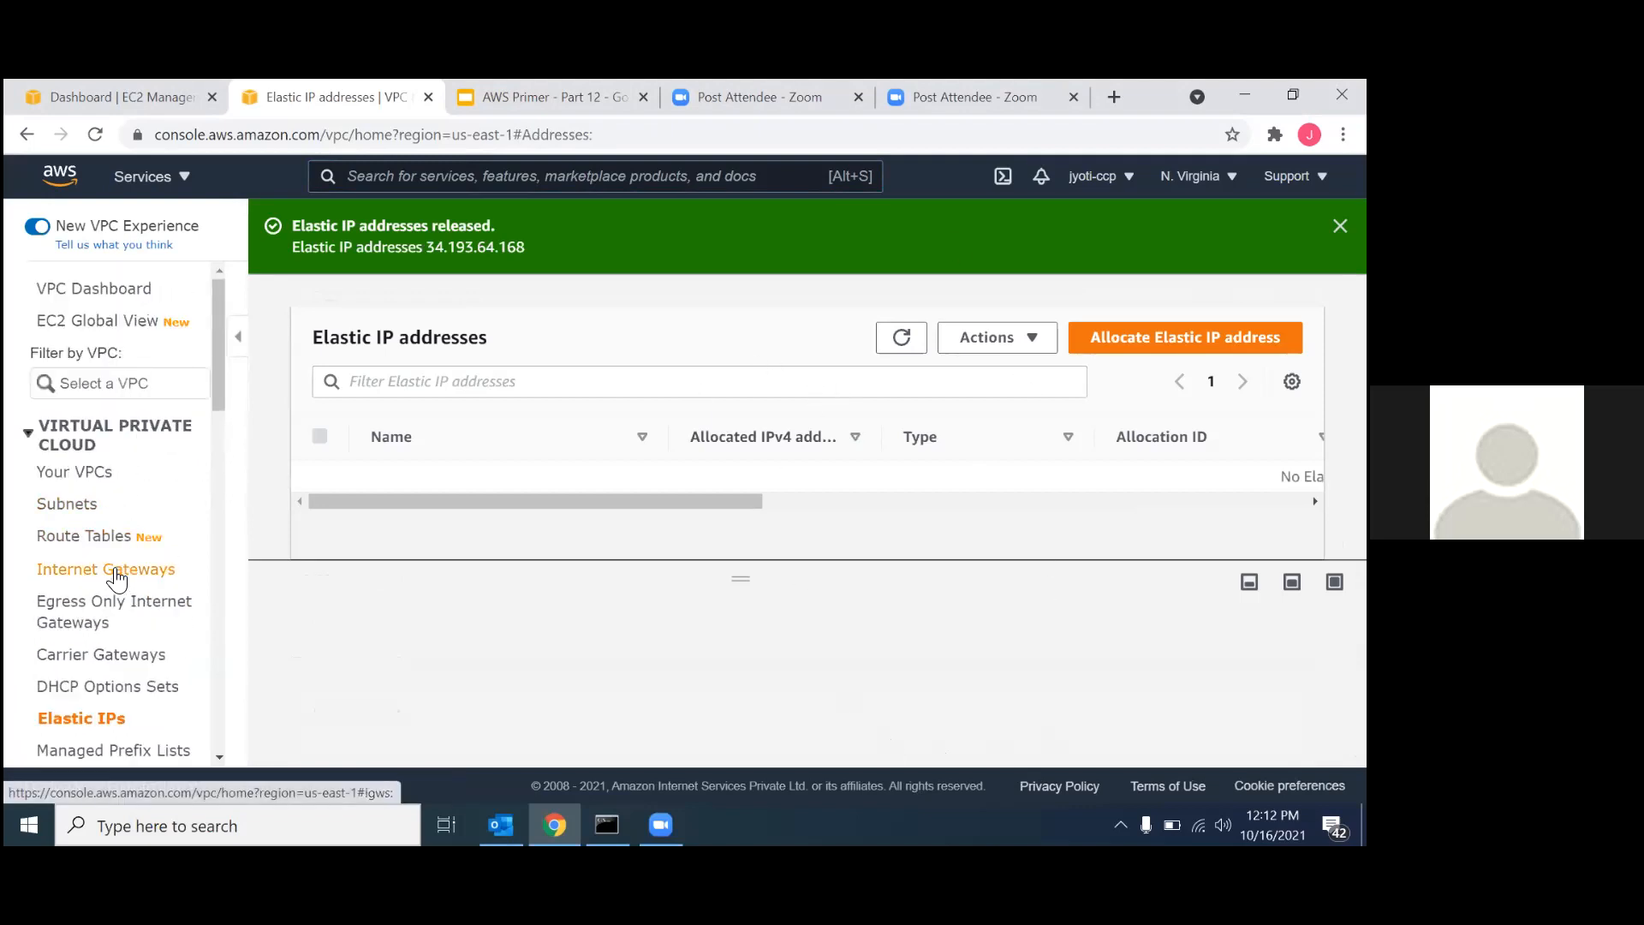
click(117, 580)
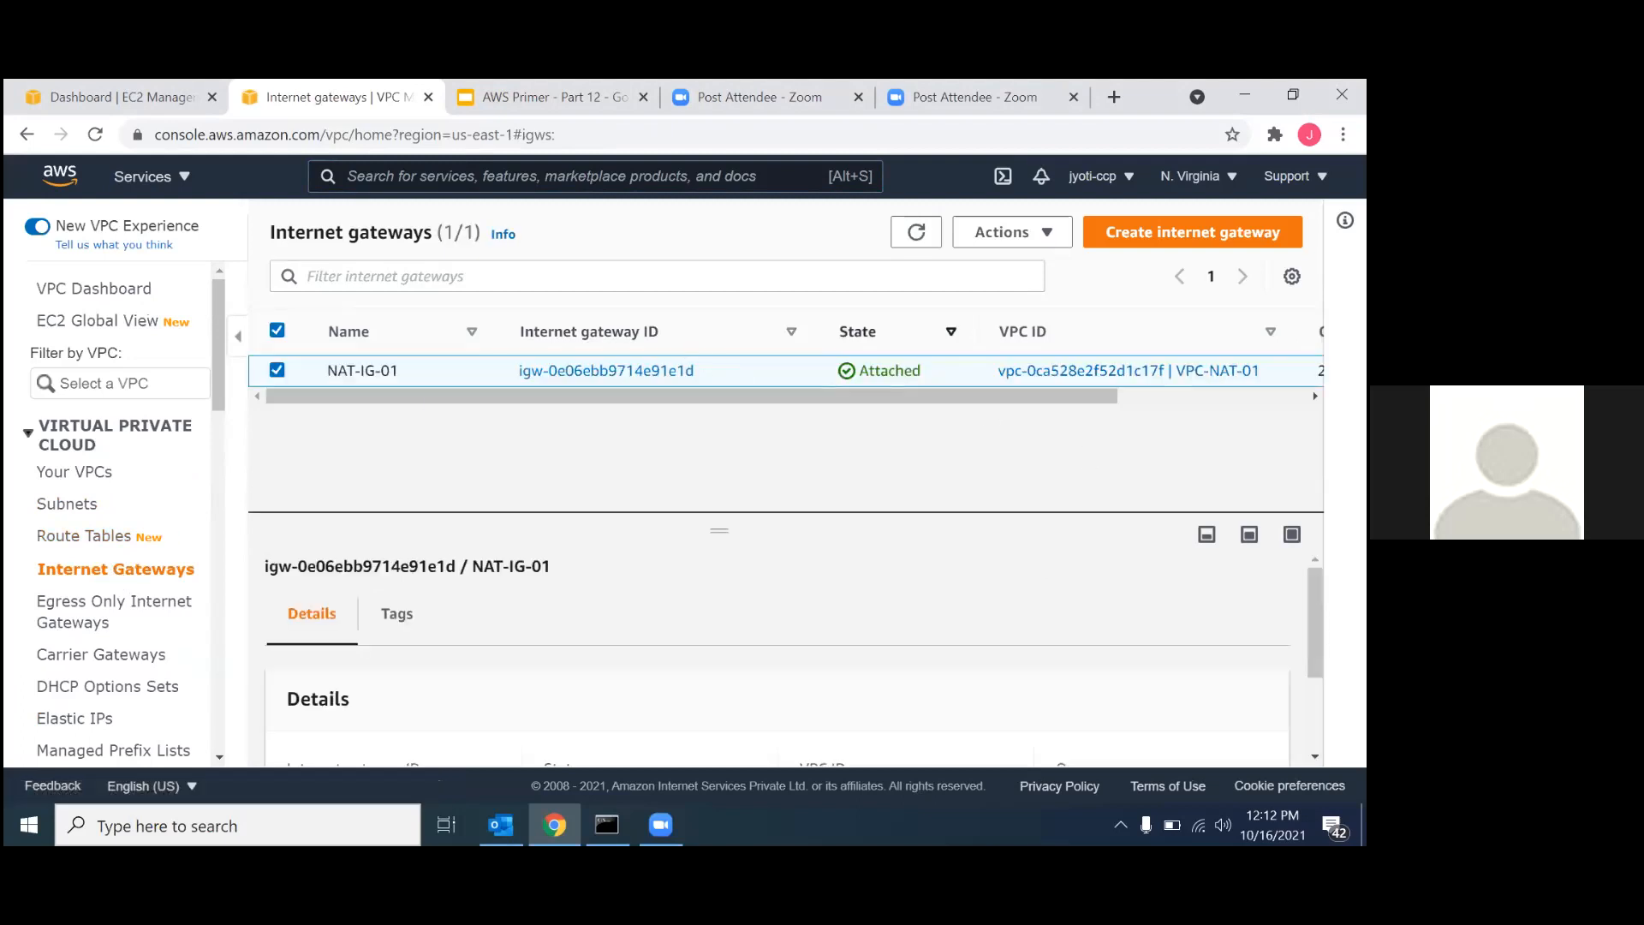
click(1046, 234)
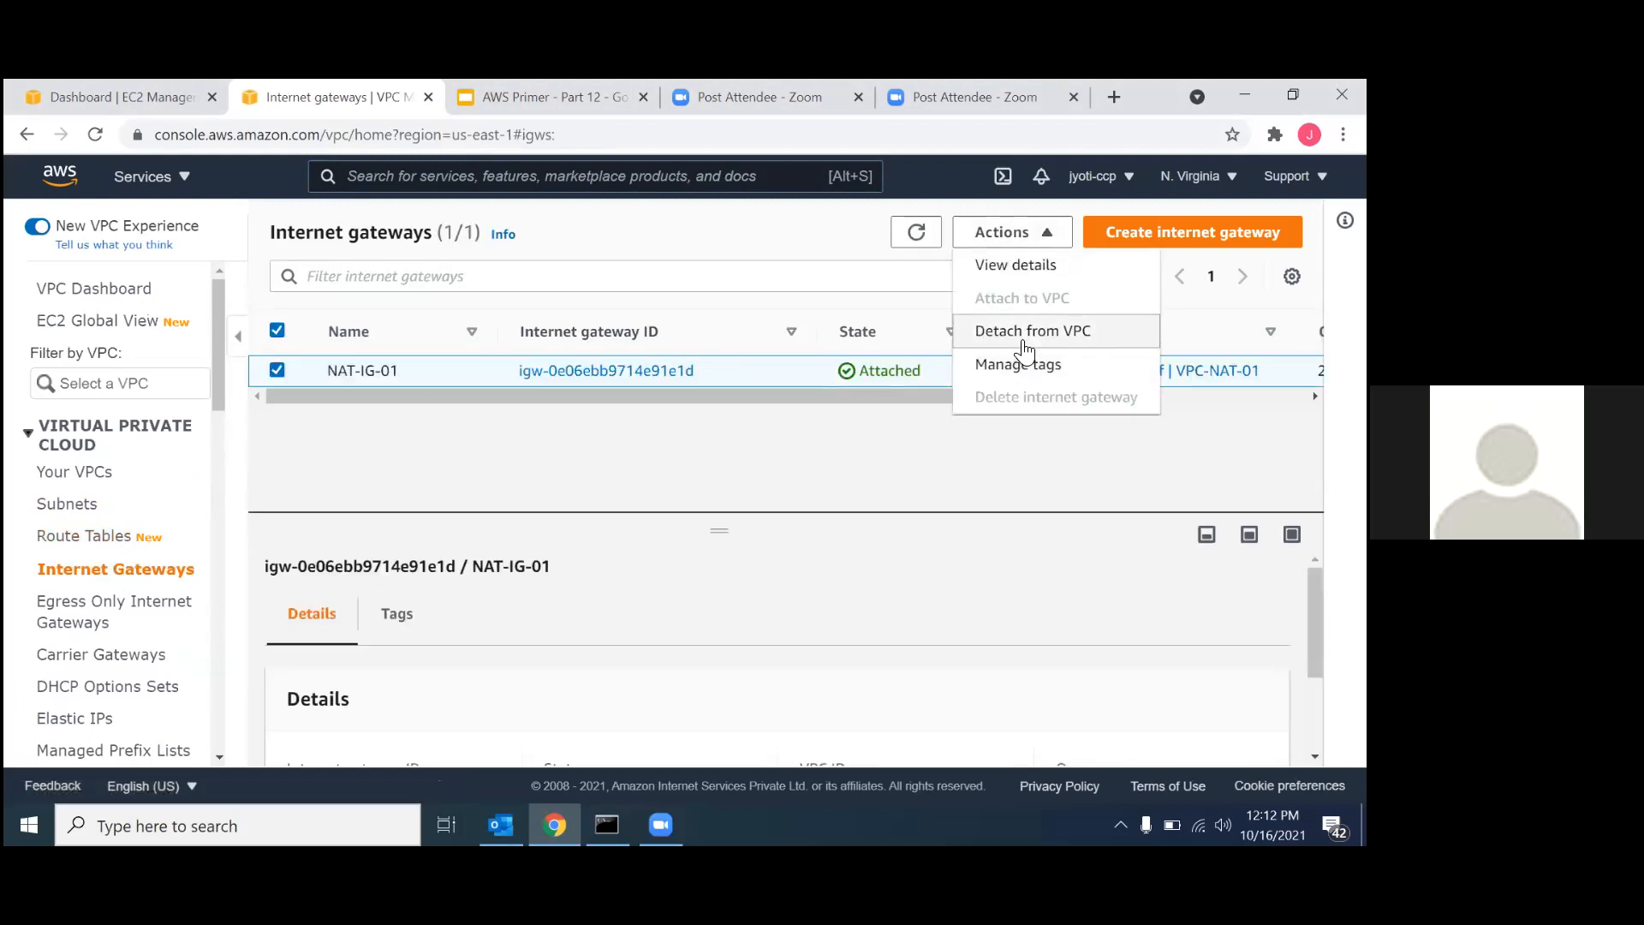
click(1024, 336)
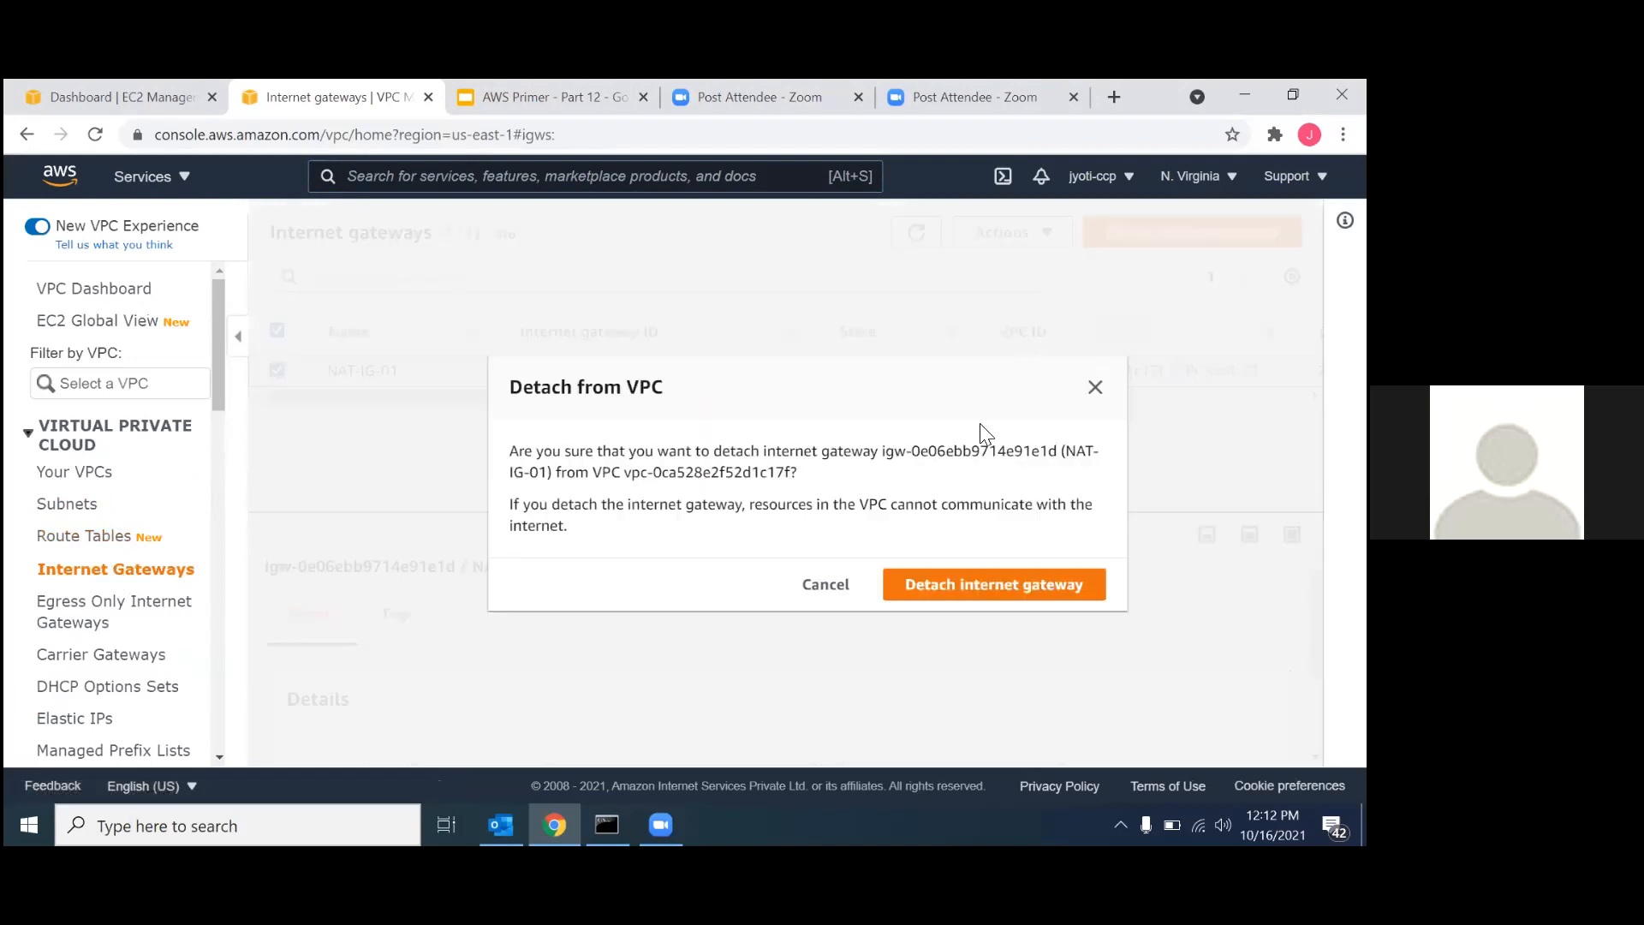
click(966, 589)
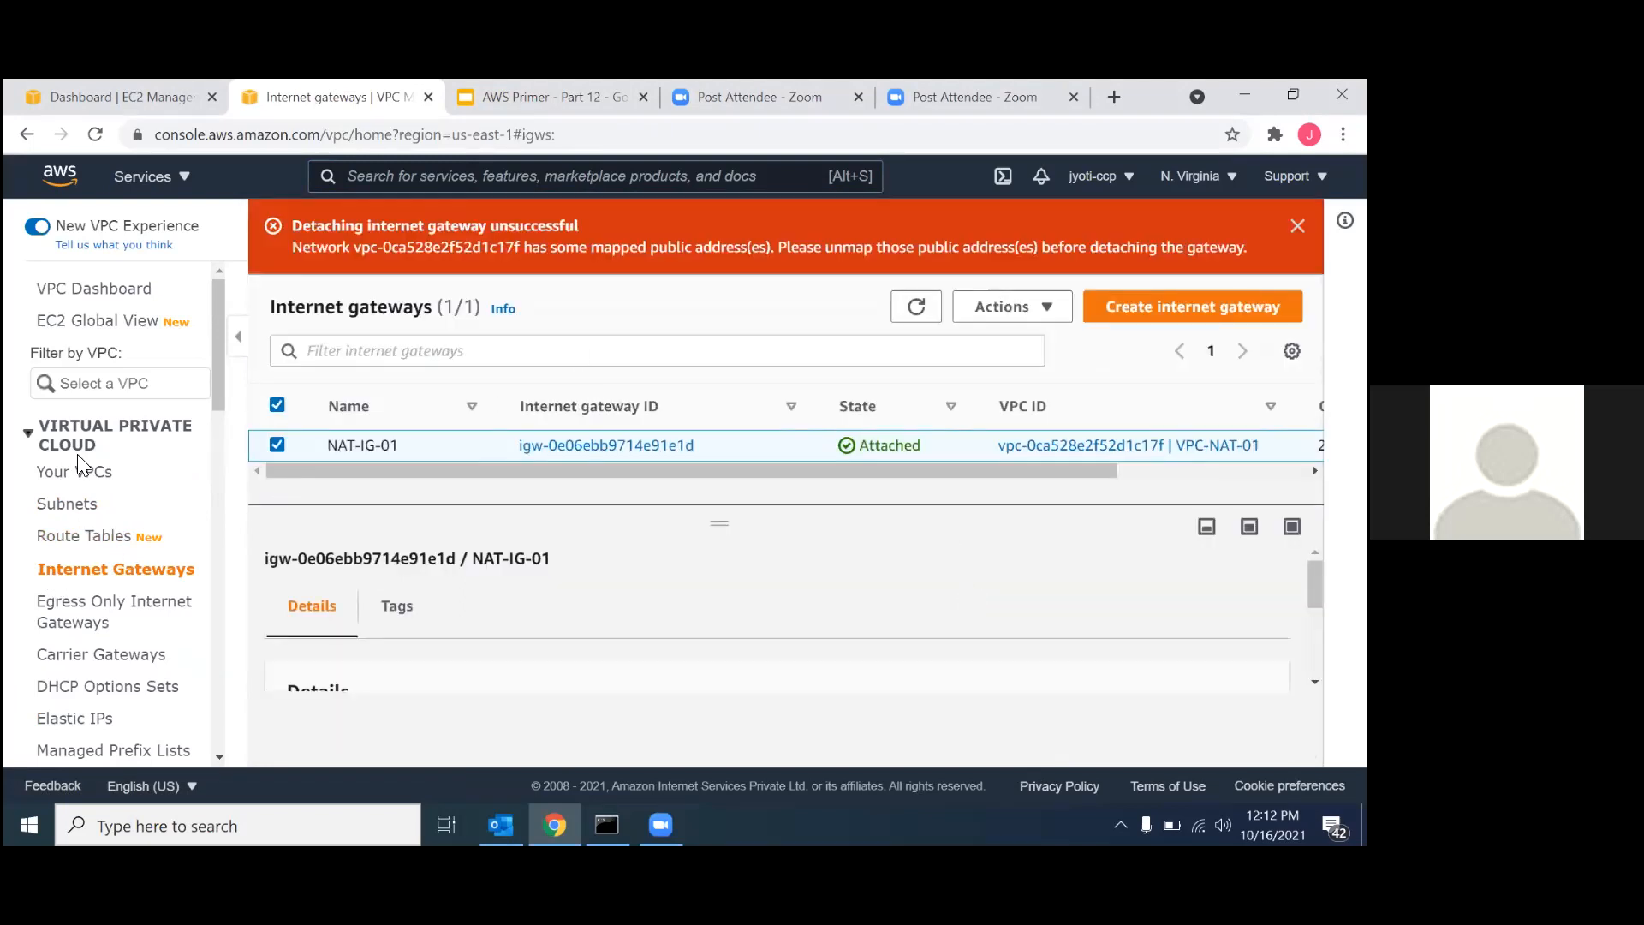
Try to delete the subnets SN-01-Public and SN-01-Private, and review what blocks their deletion.
click(81, 533)
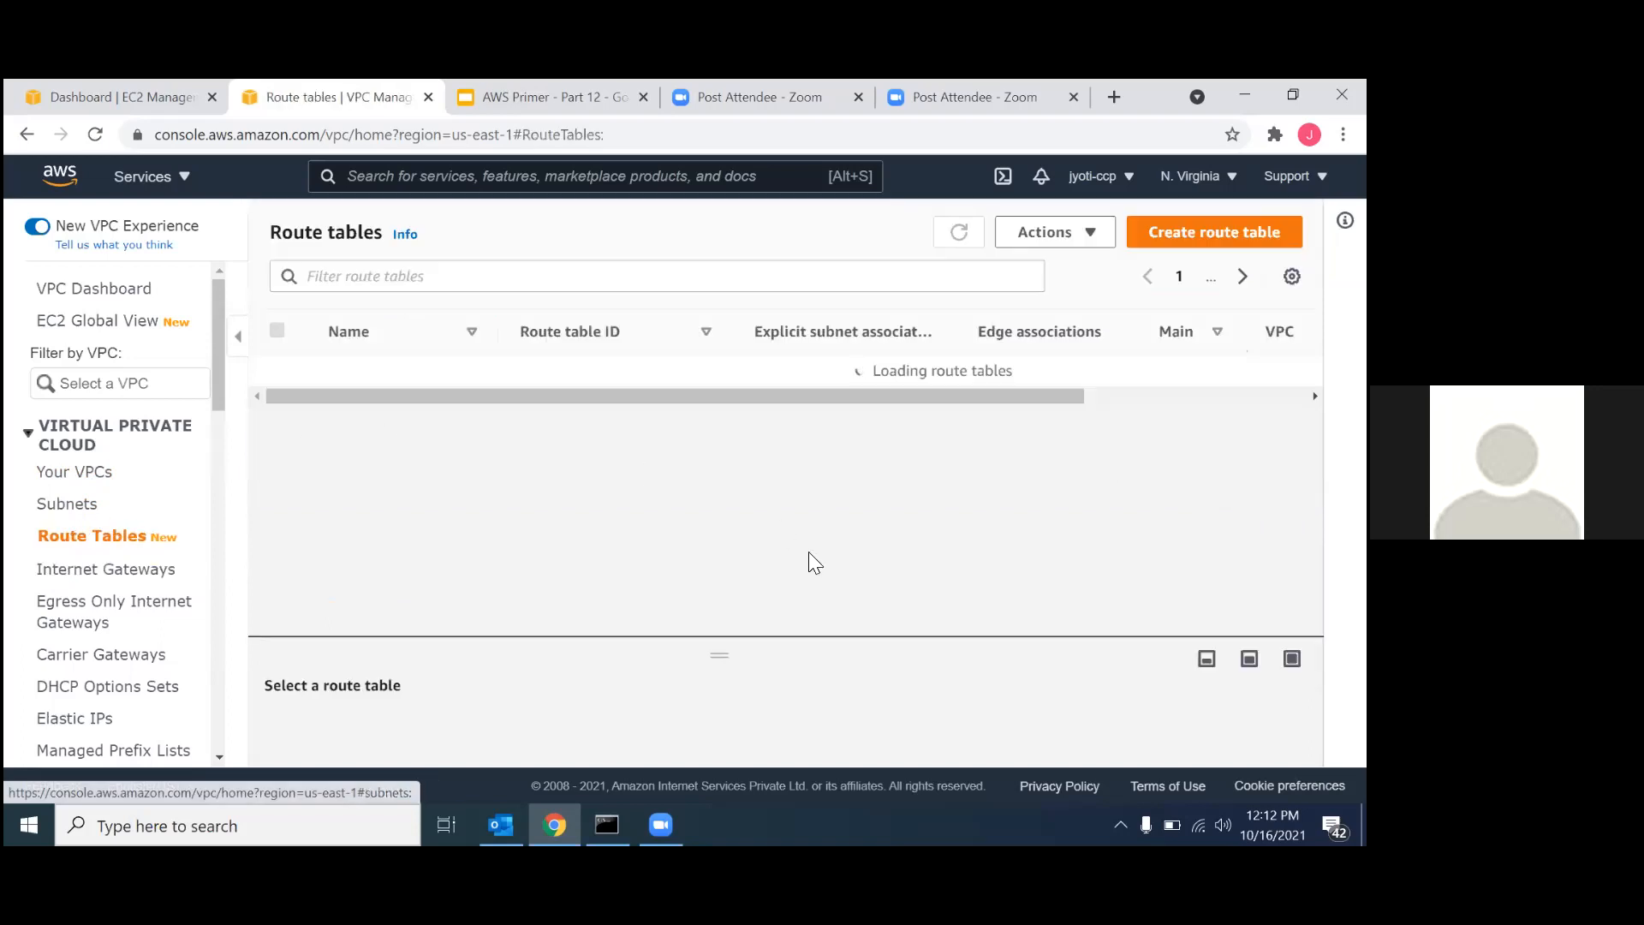
click(78, 505)
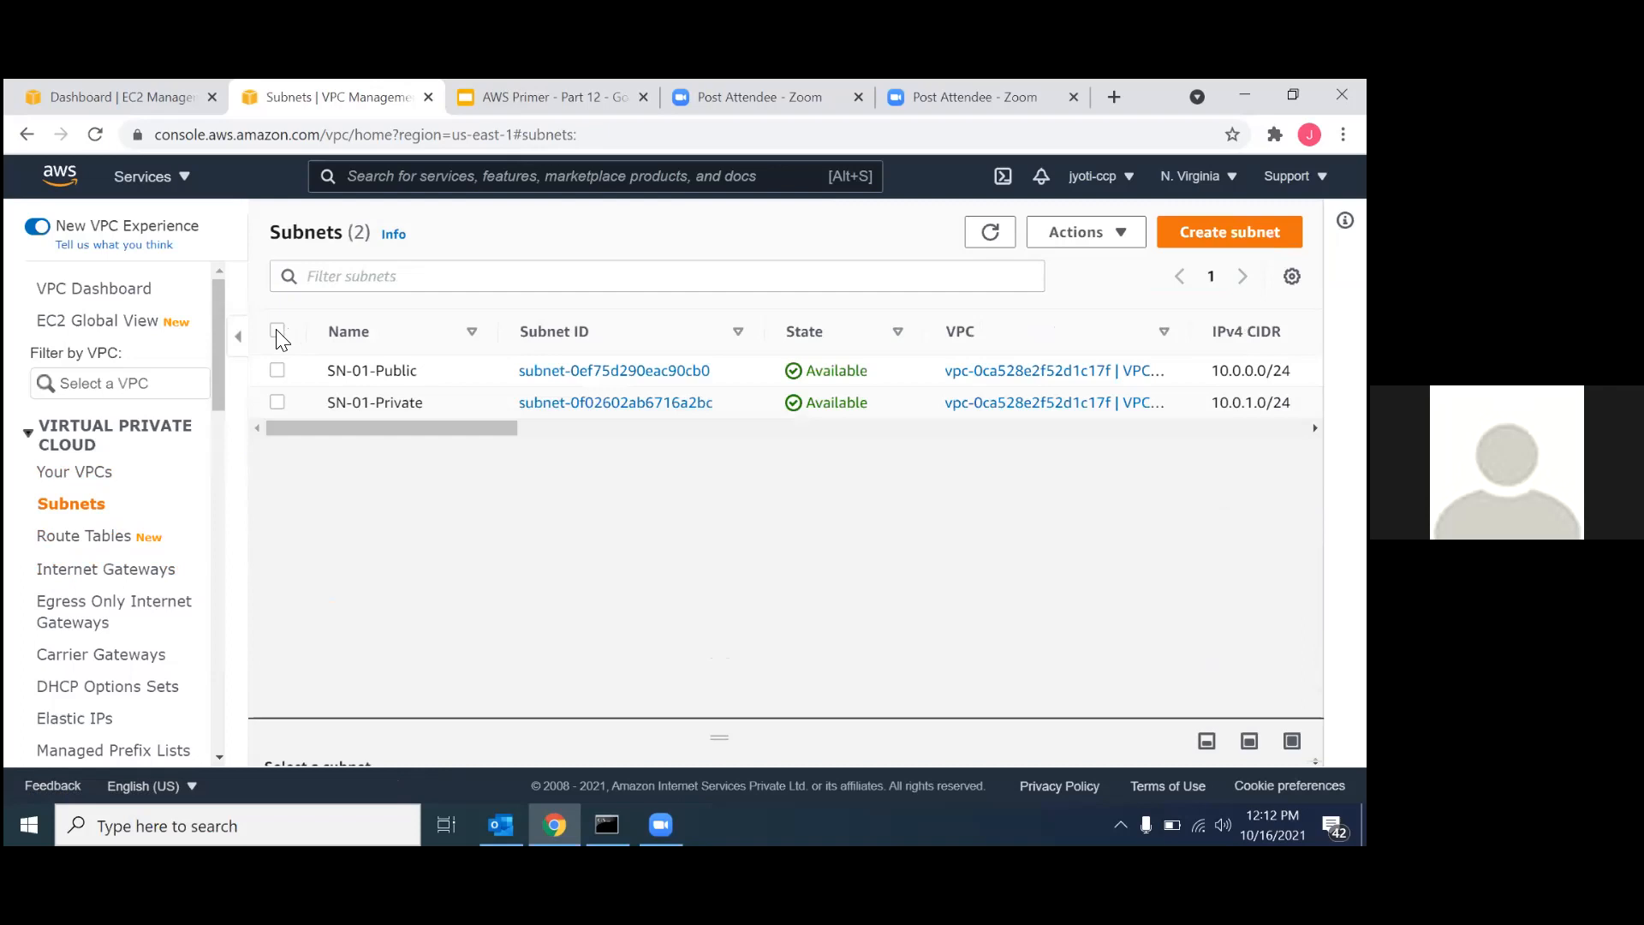
click(278, 332)
click(1052, 240)
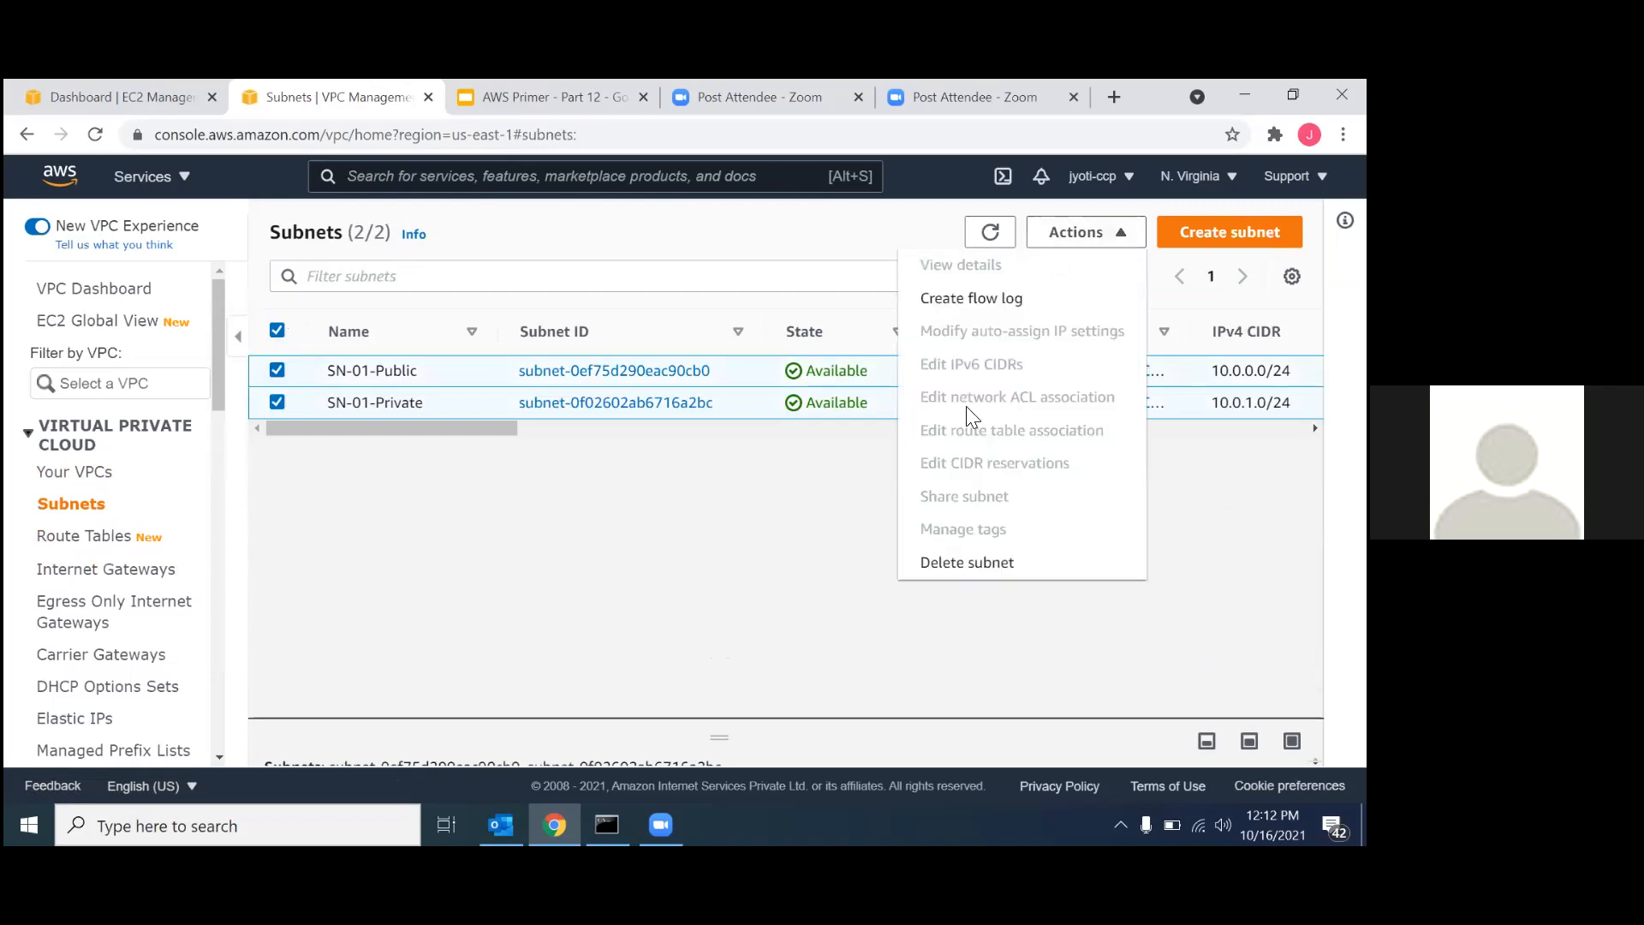
click(970, 572)
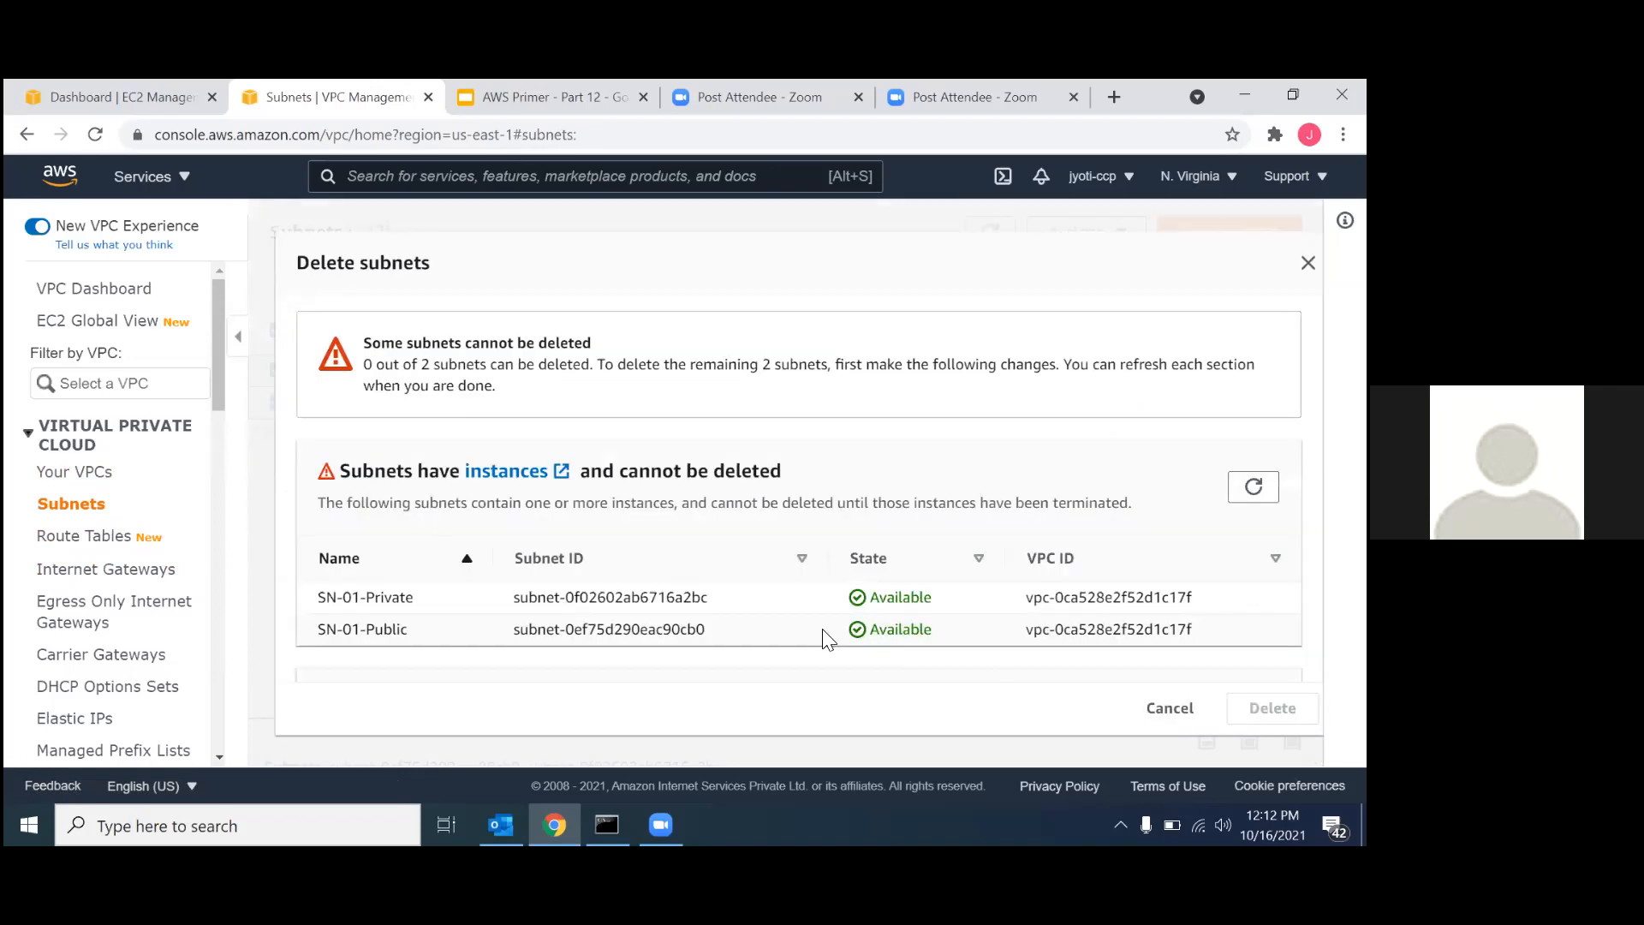
scroll(721, 638, down, 2)
scroll(725, 641, down, 1)
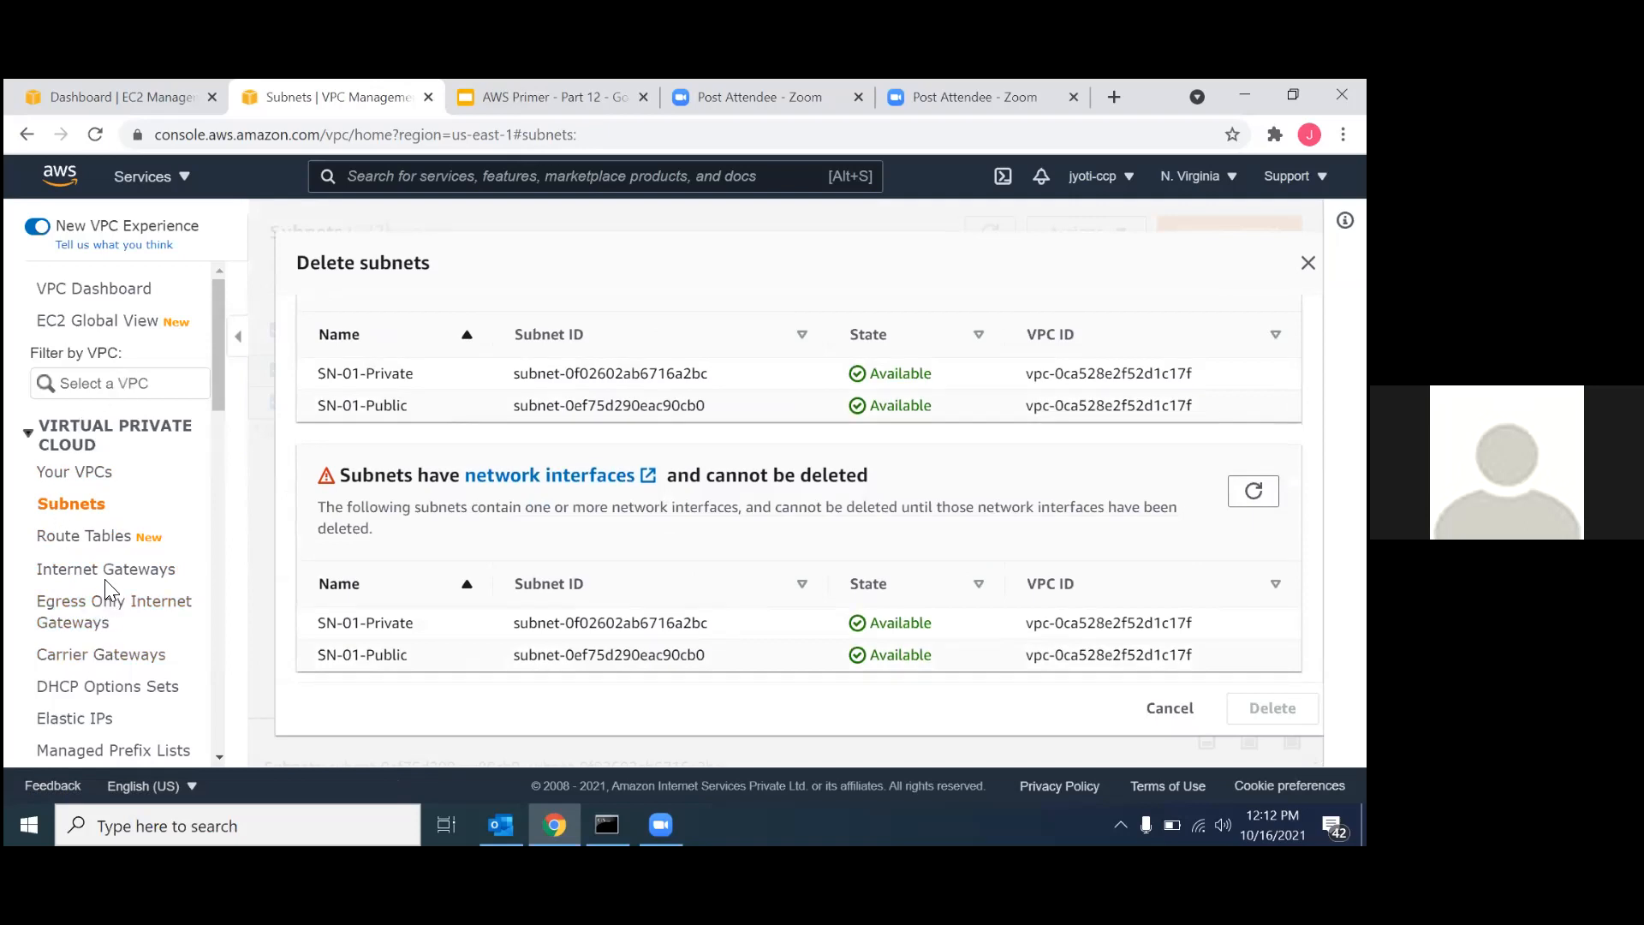
Try to delete the route tables RT-01-Private and RT-01-Public.
click(120, 536)
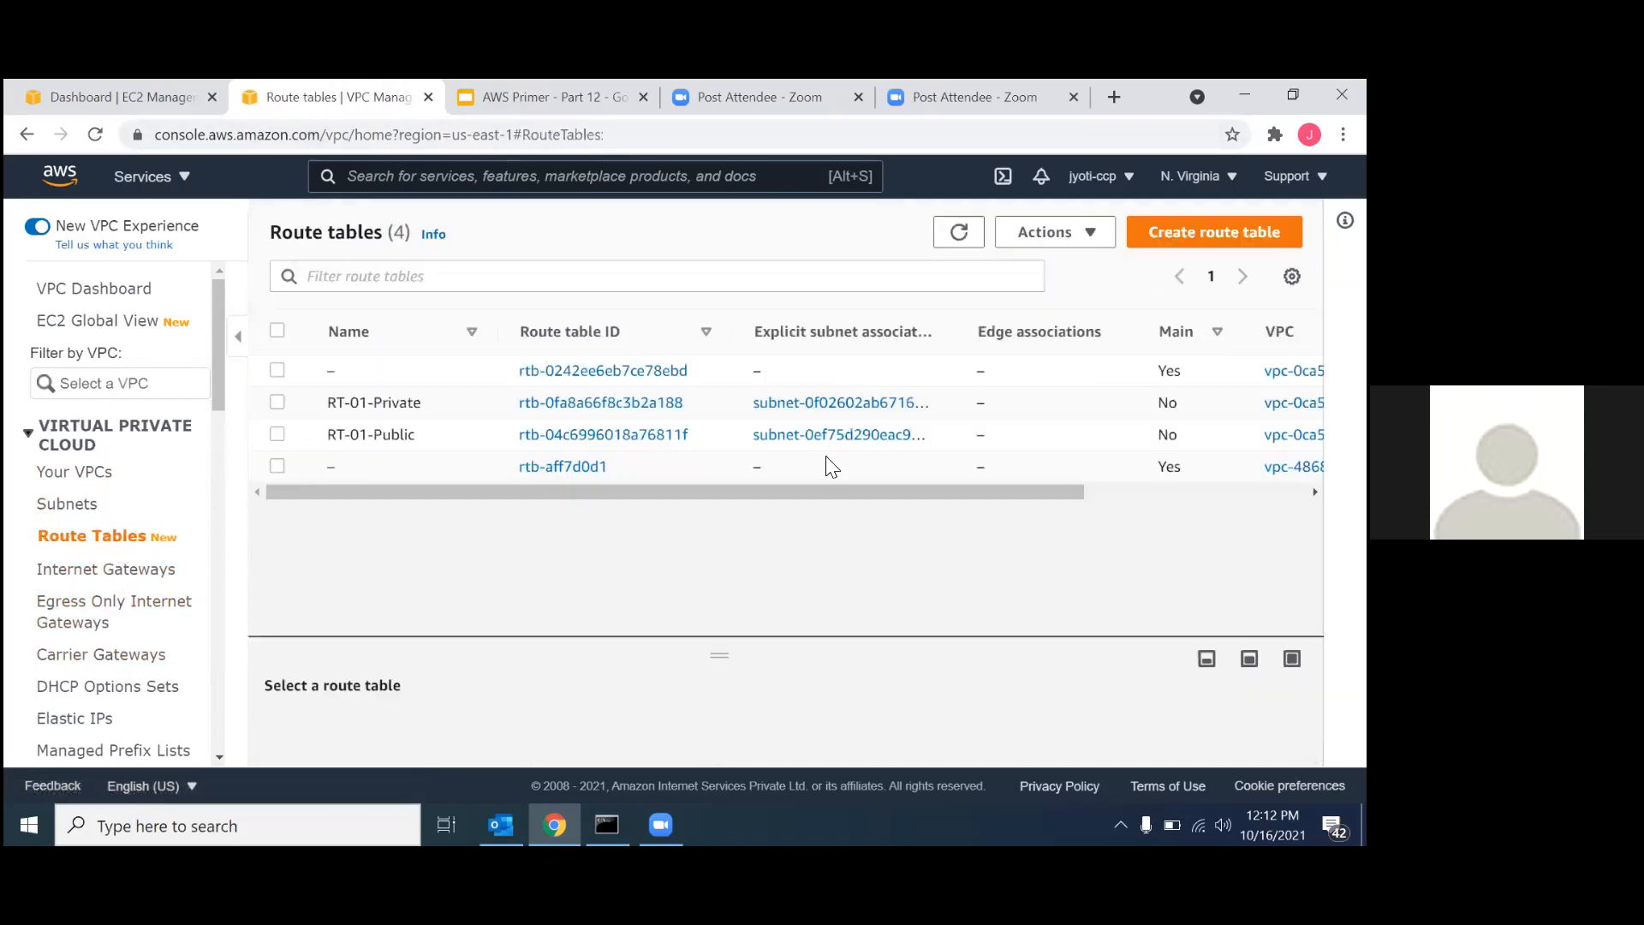
click(277, 402)
click(278, 434)
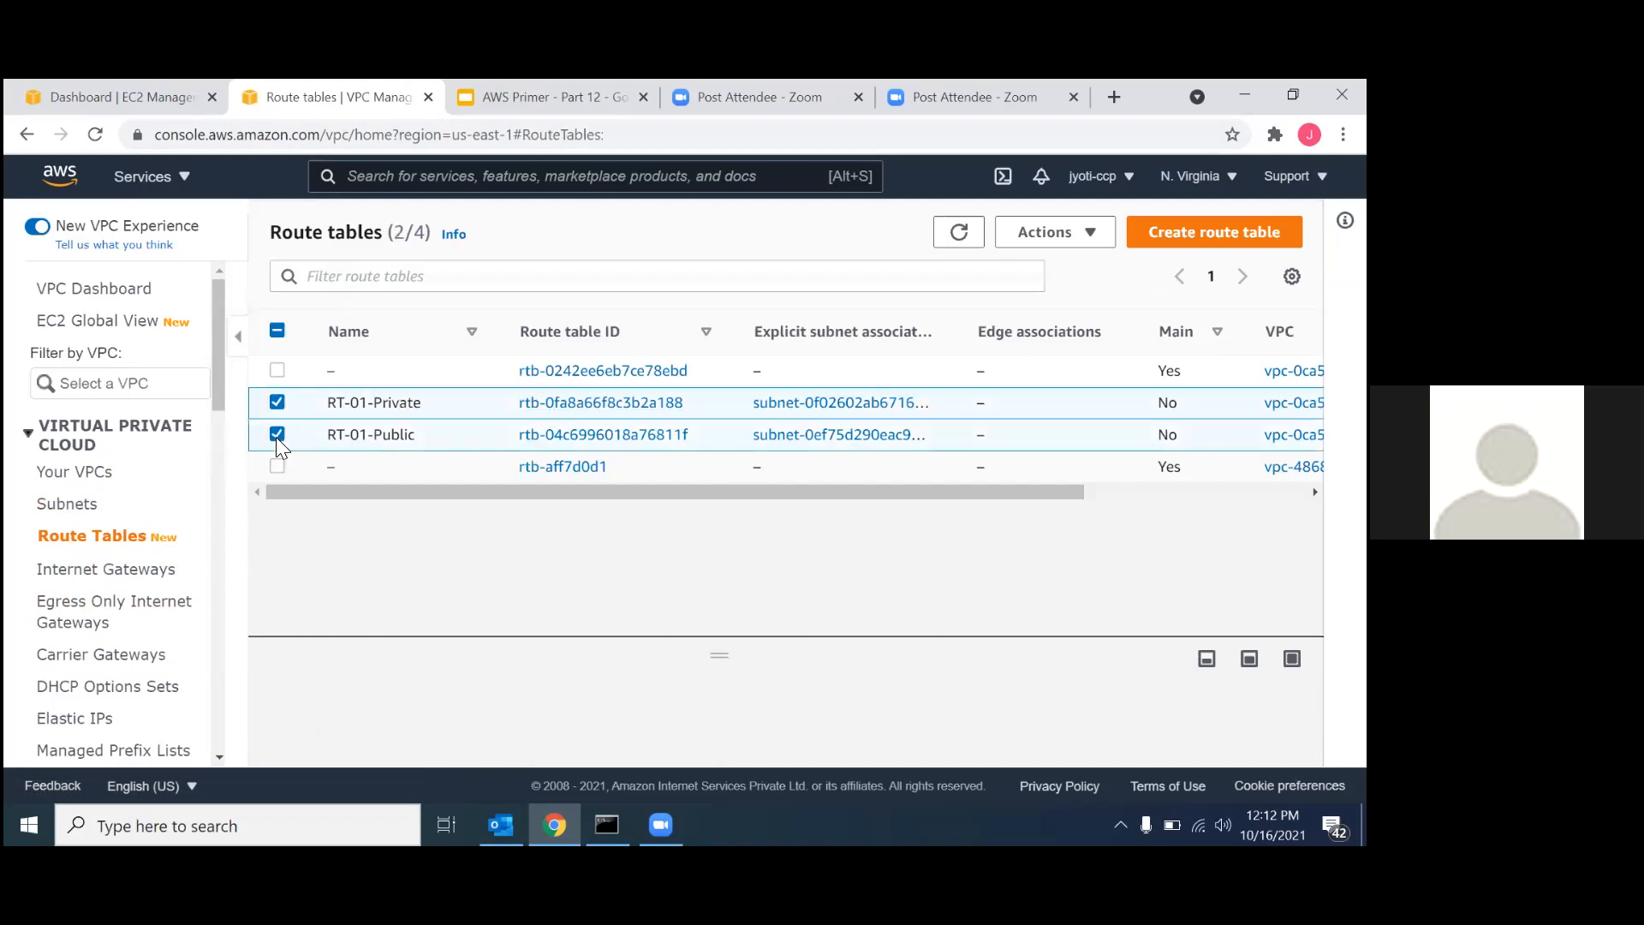
click(1054, 232)
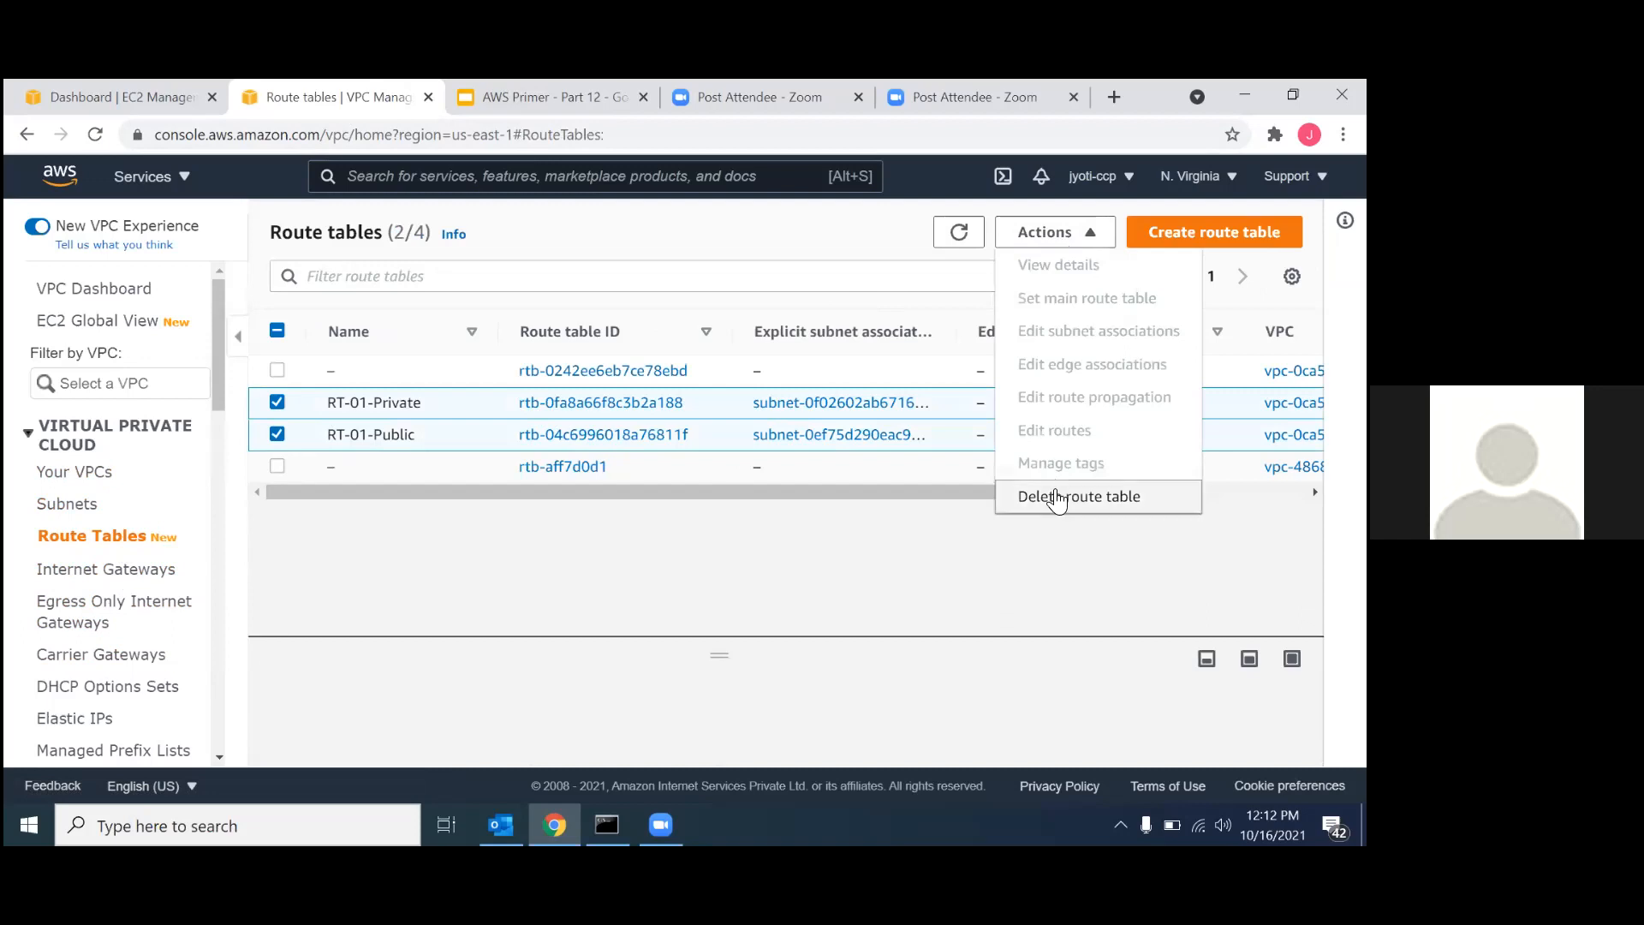
click(1055, 497)
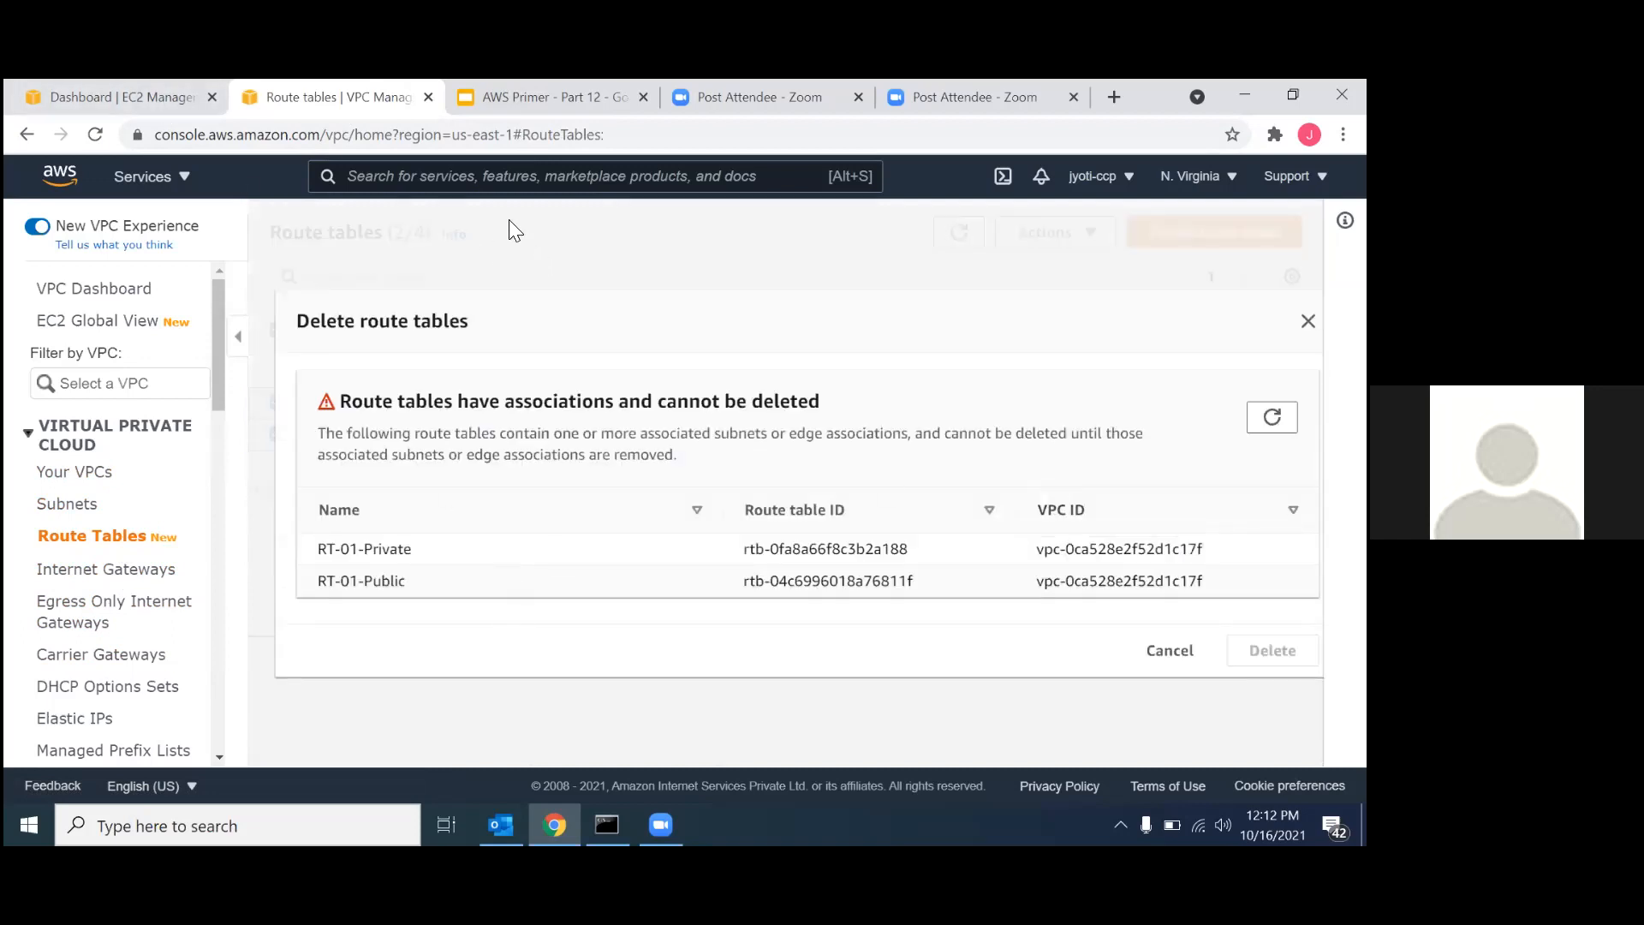
Search for the ec2 service, open its dashboard in a new browser tab and list the running instances.
key(alt+s)
text(ec2)
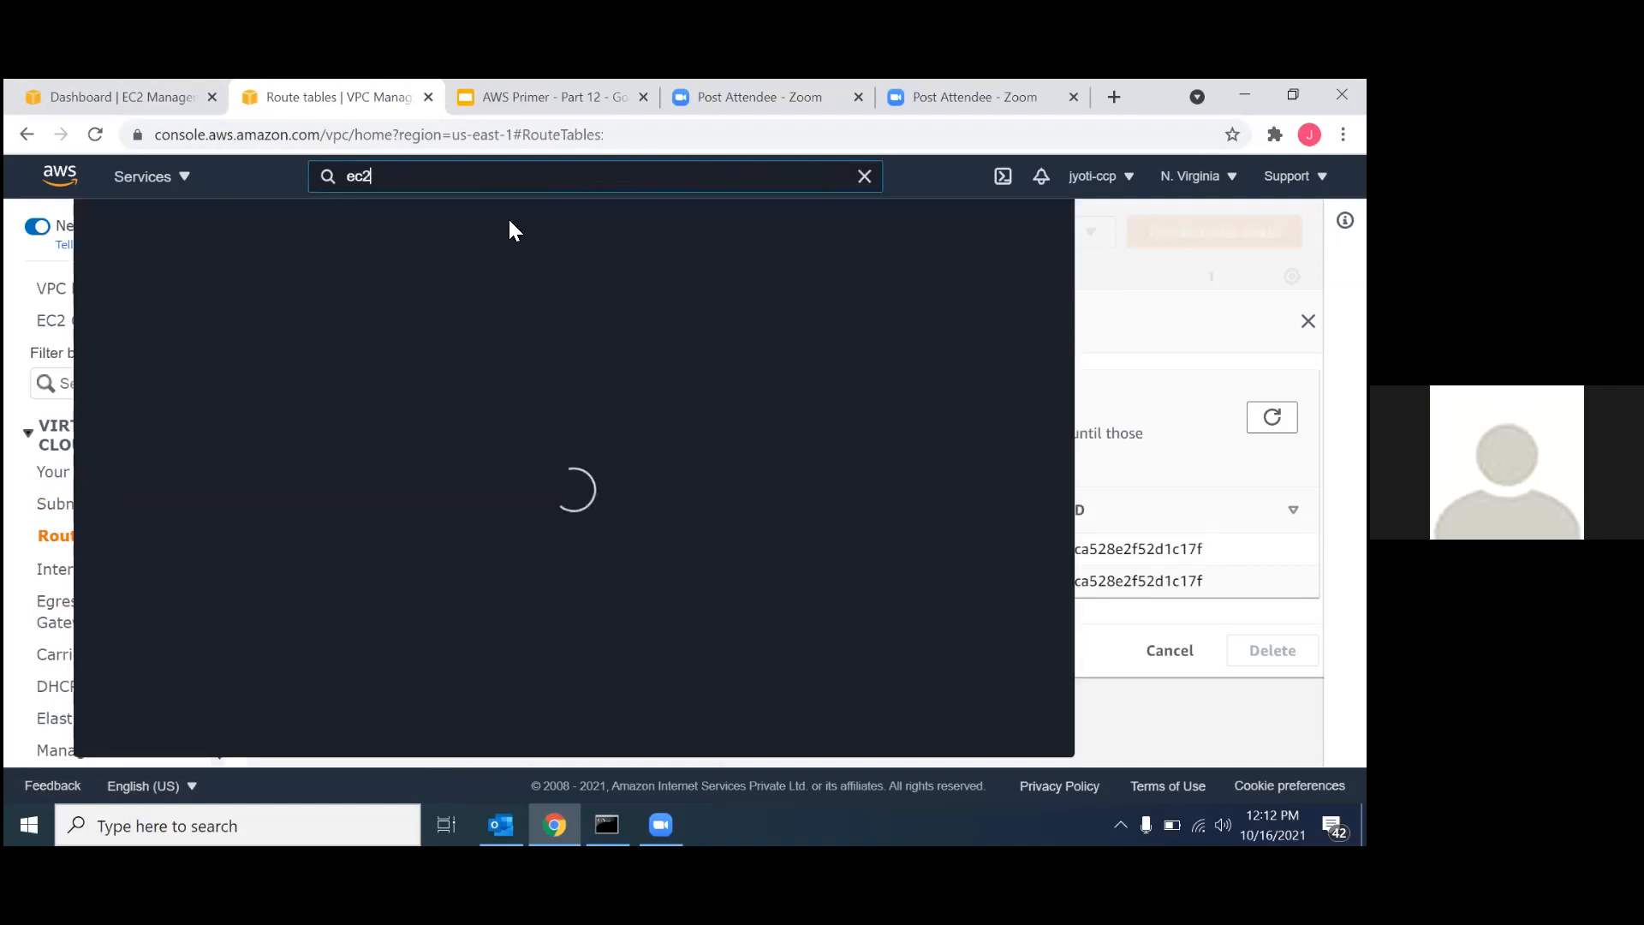
ctrl+click(428, 347)
click(447, 99)
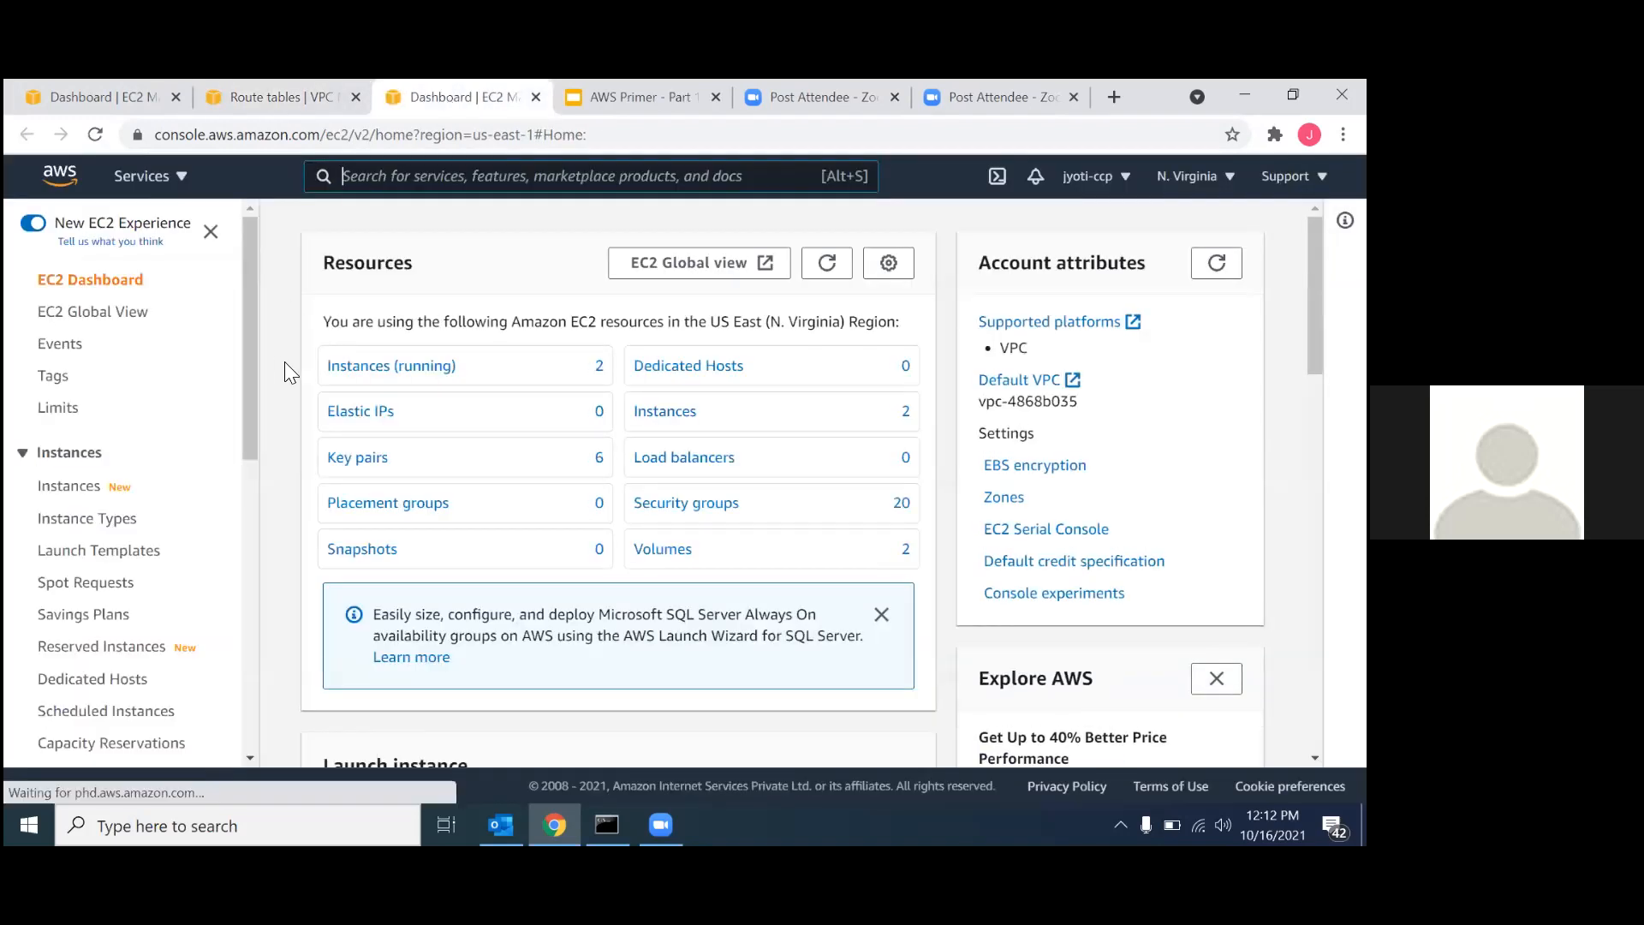
click(368, 367)
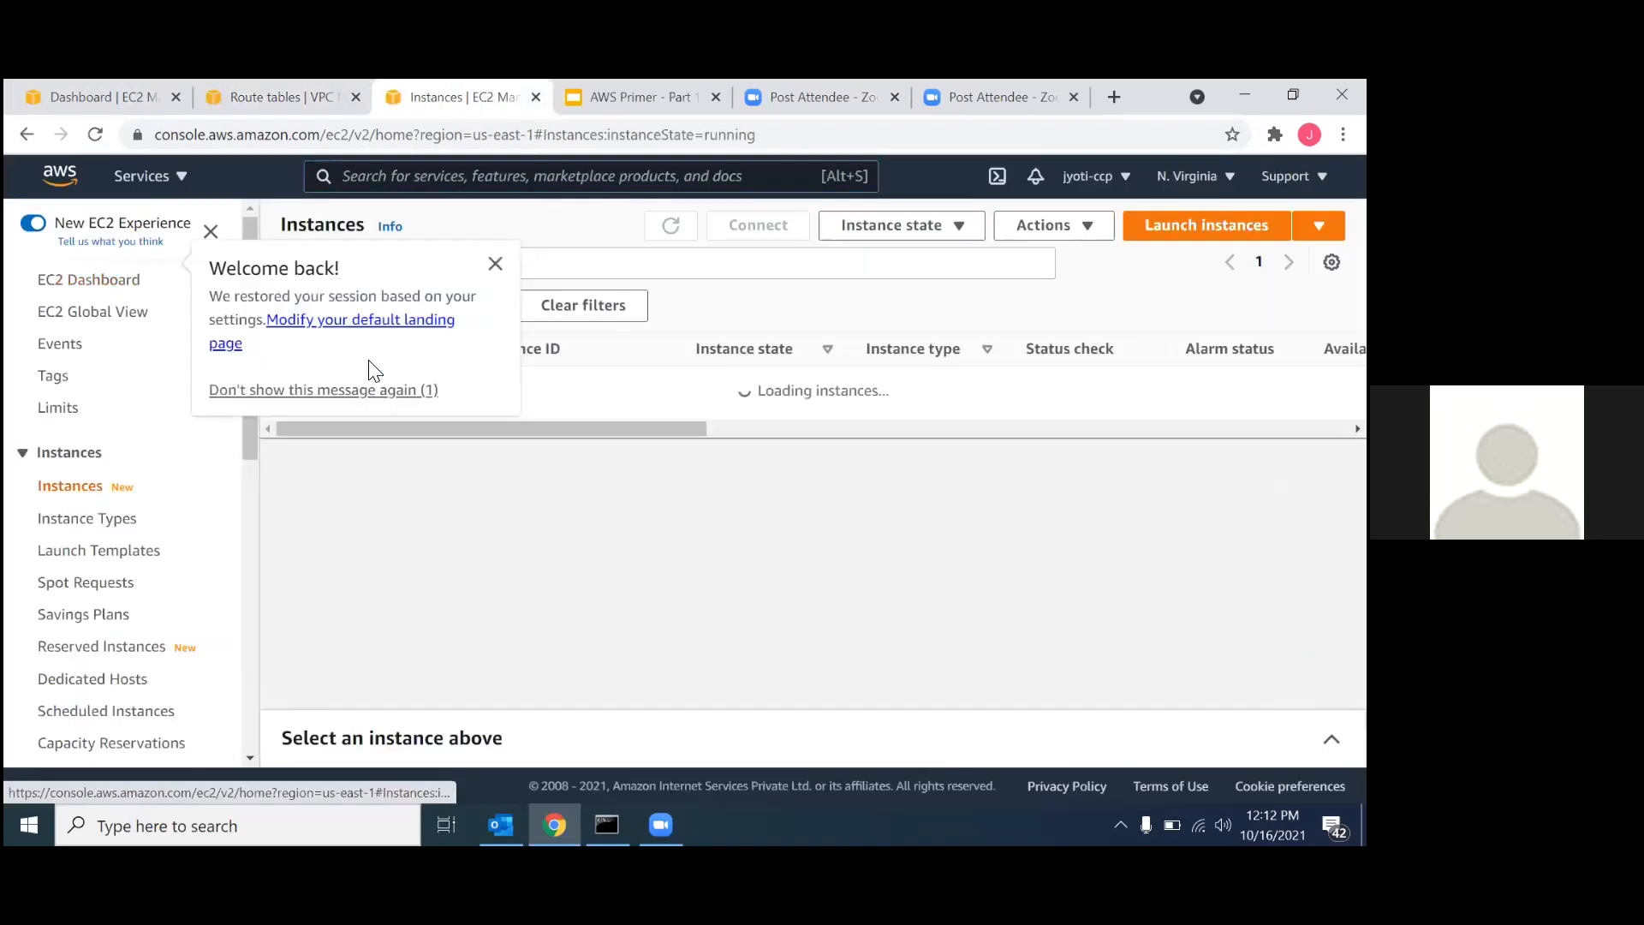
click(495, 263)
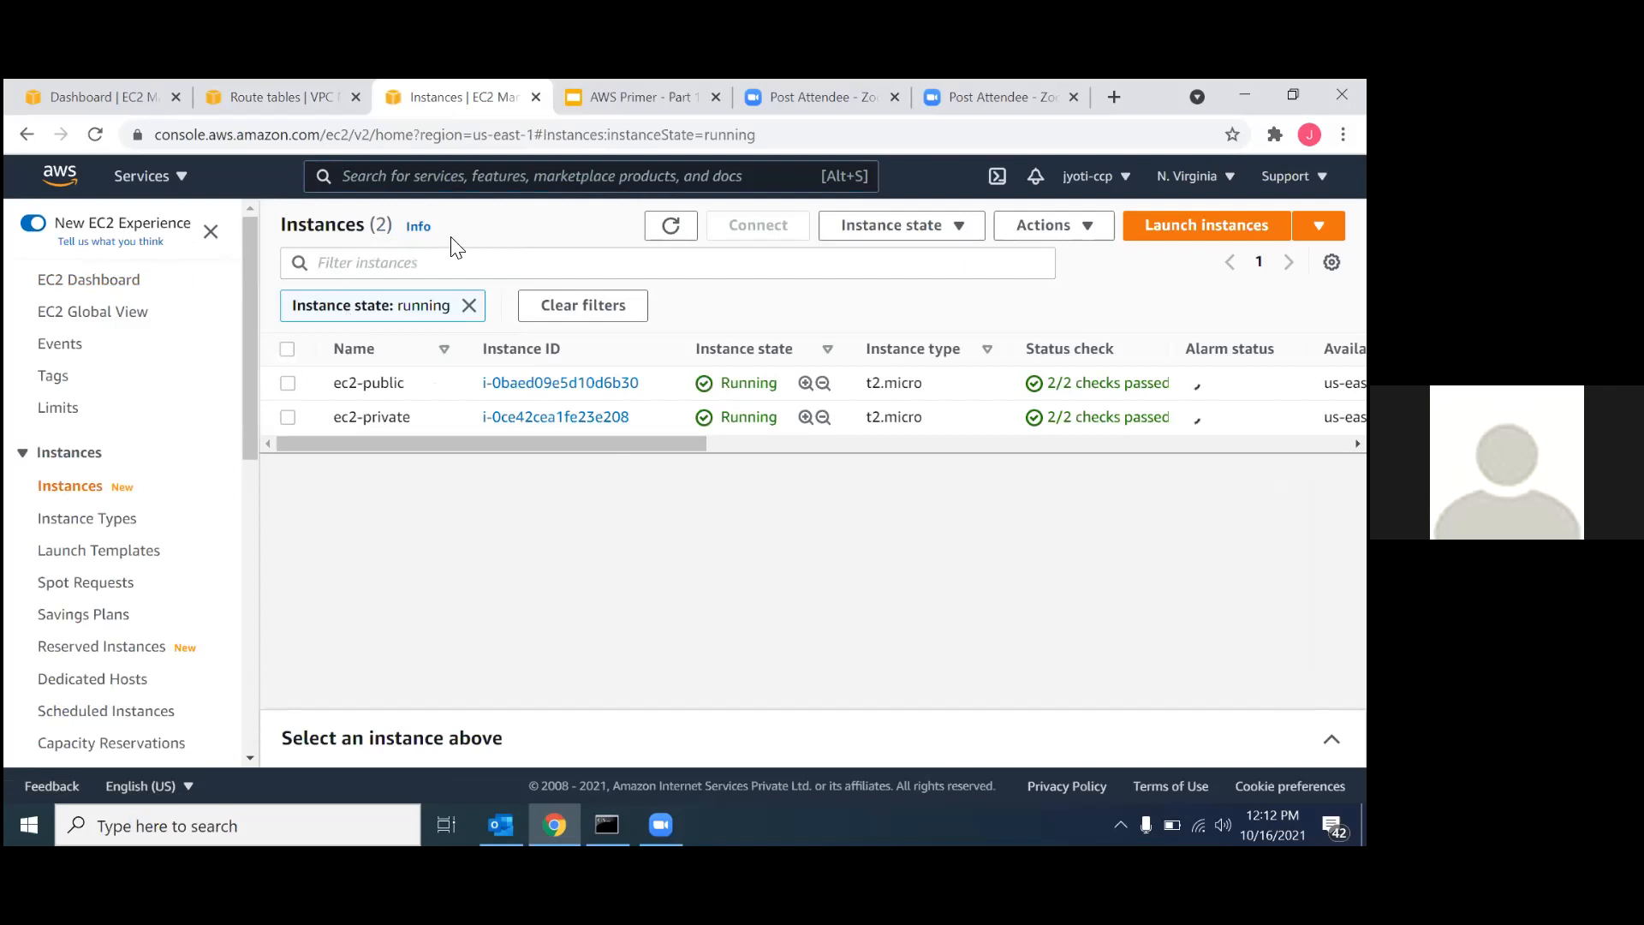
Terminate the instances ec2-public and ec2-private.
click(288, 350)
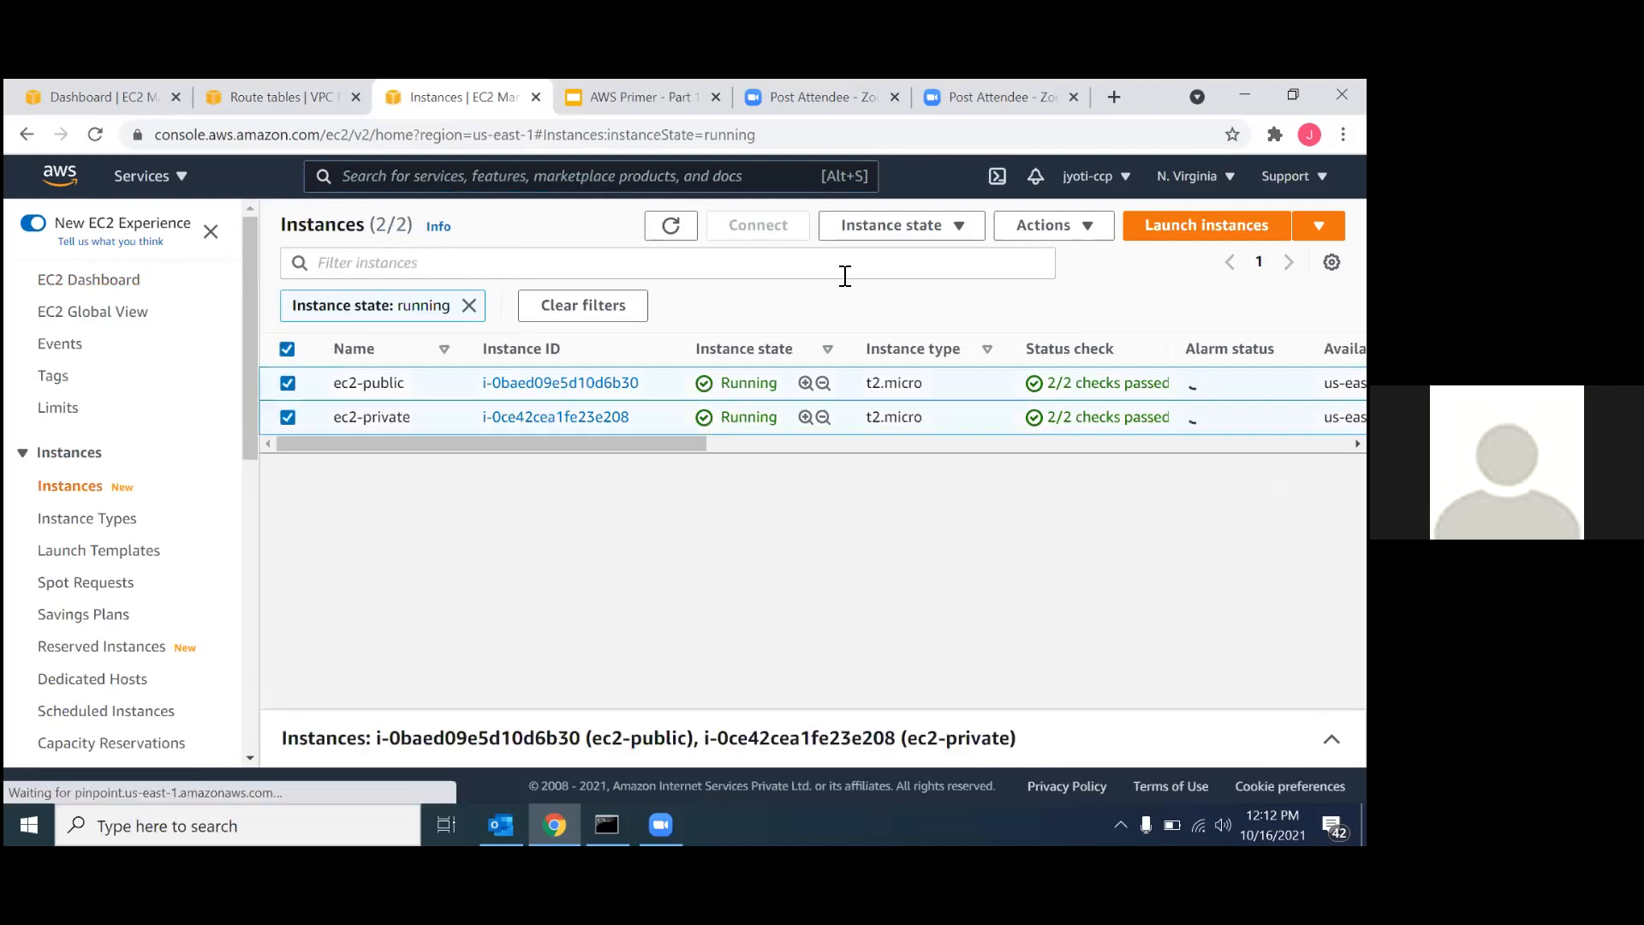
click(1067, 240)
click(958, 229)
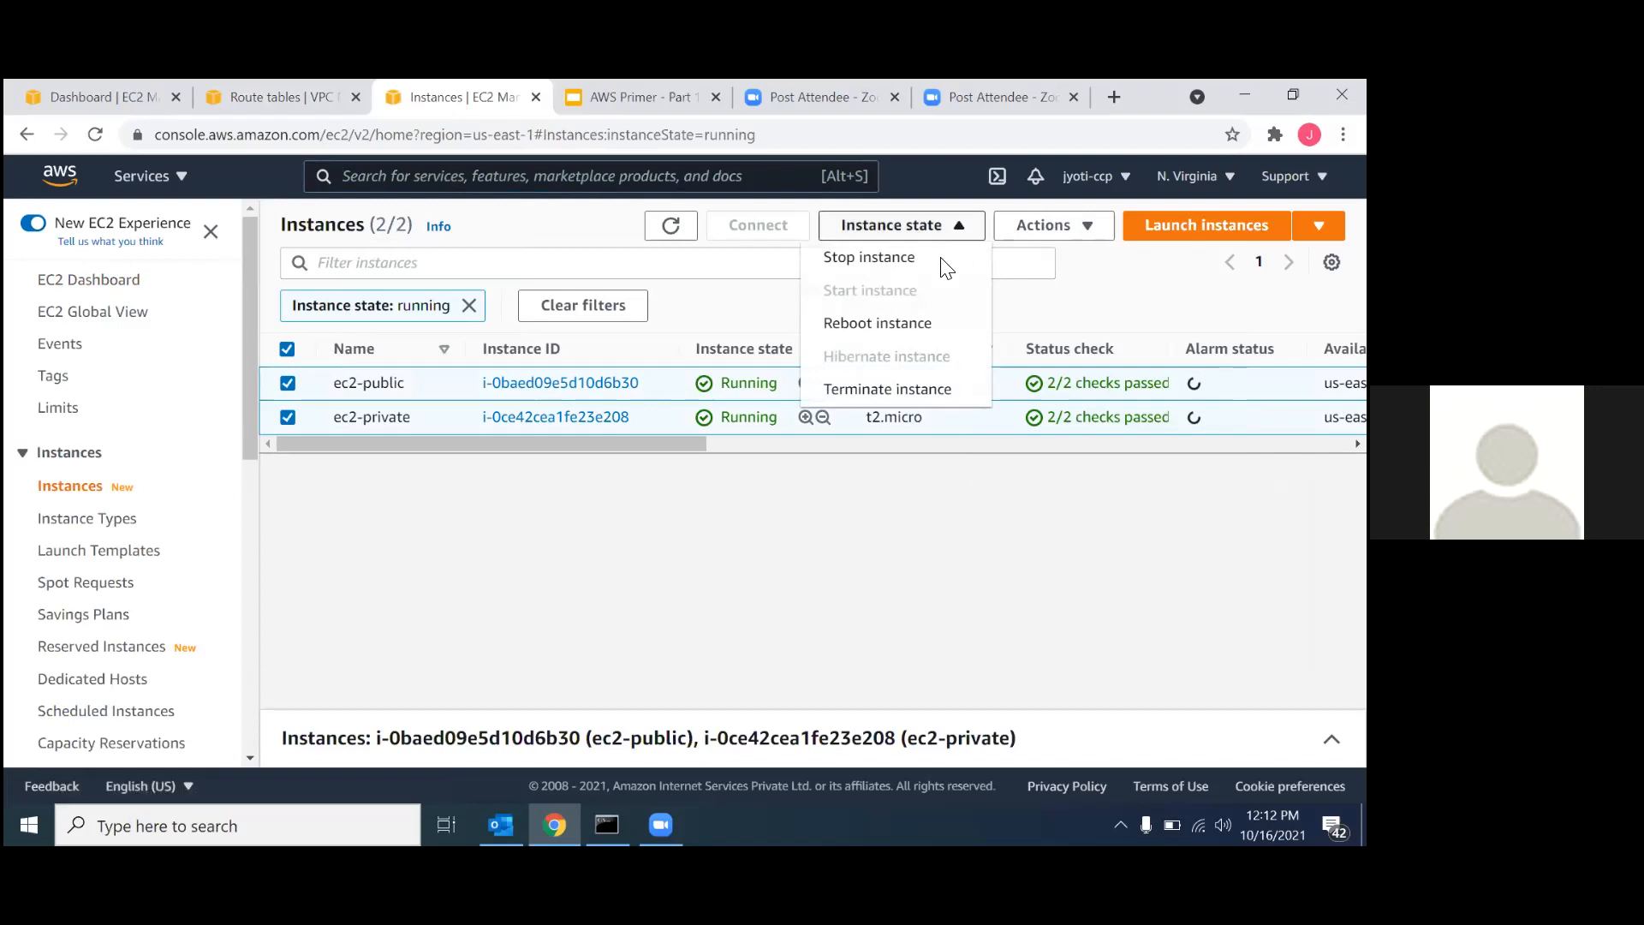
click(877, 389)
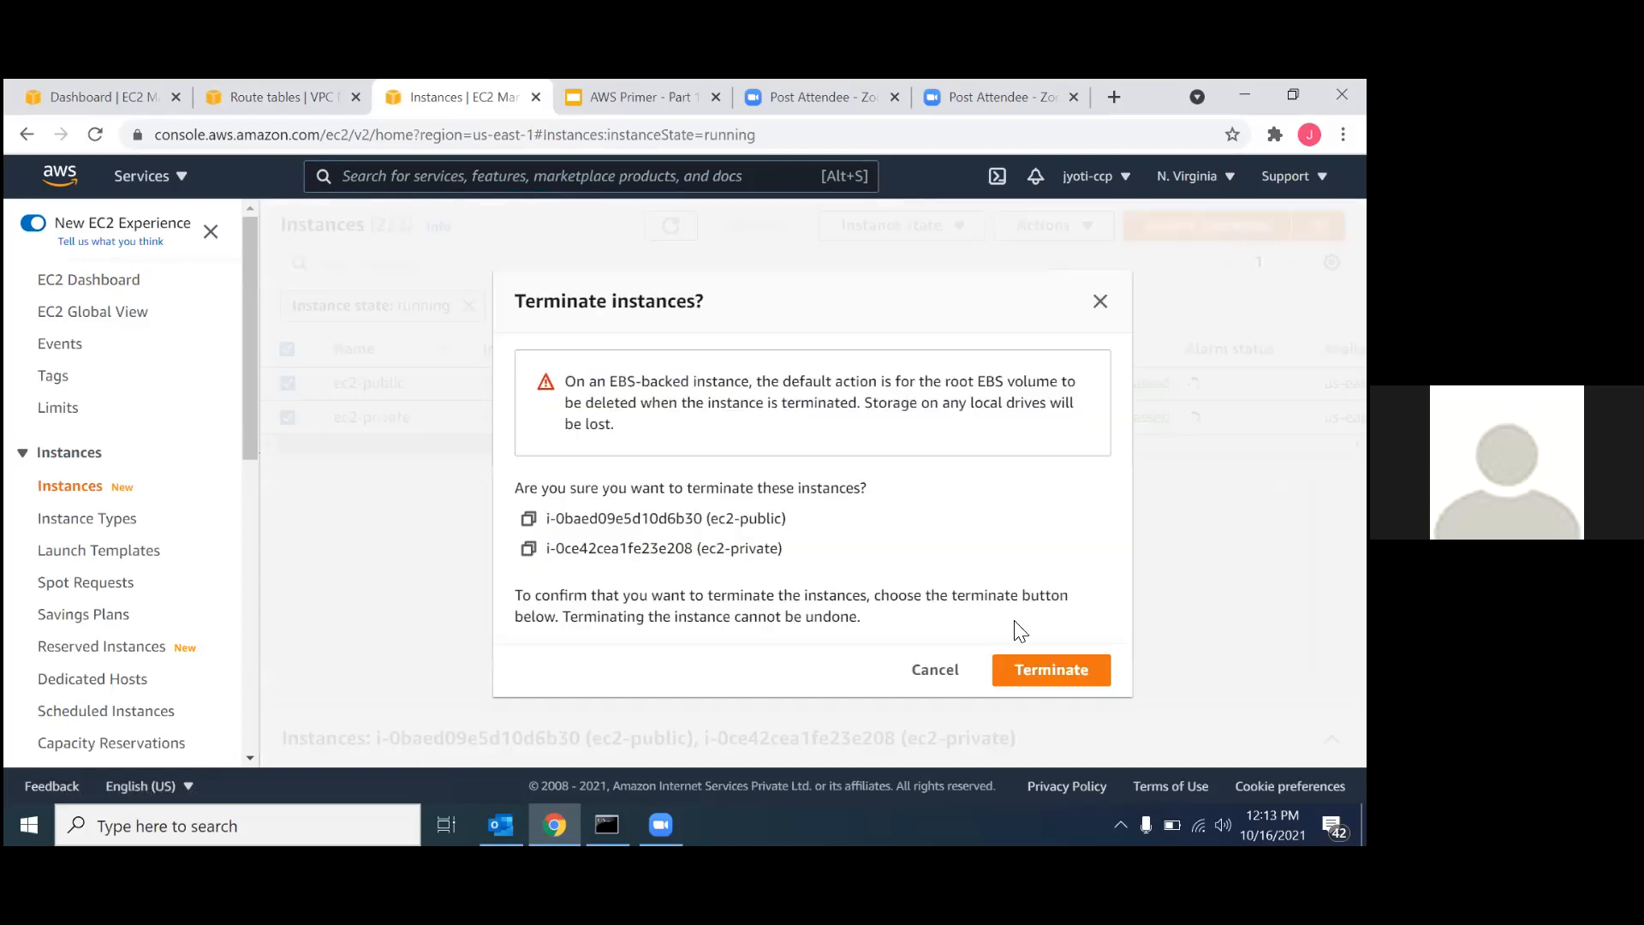
click(1041, 668)
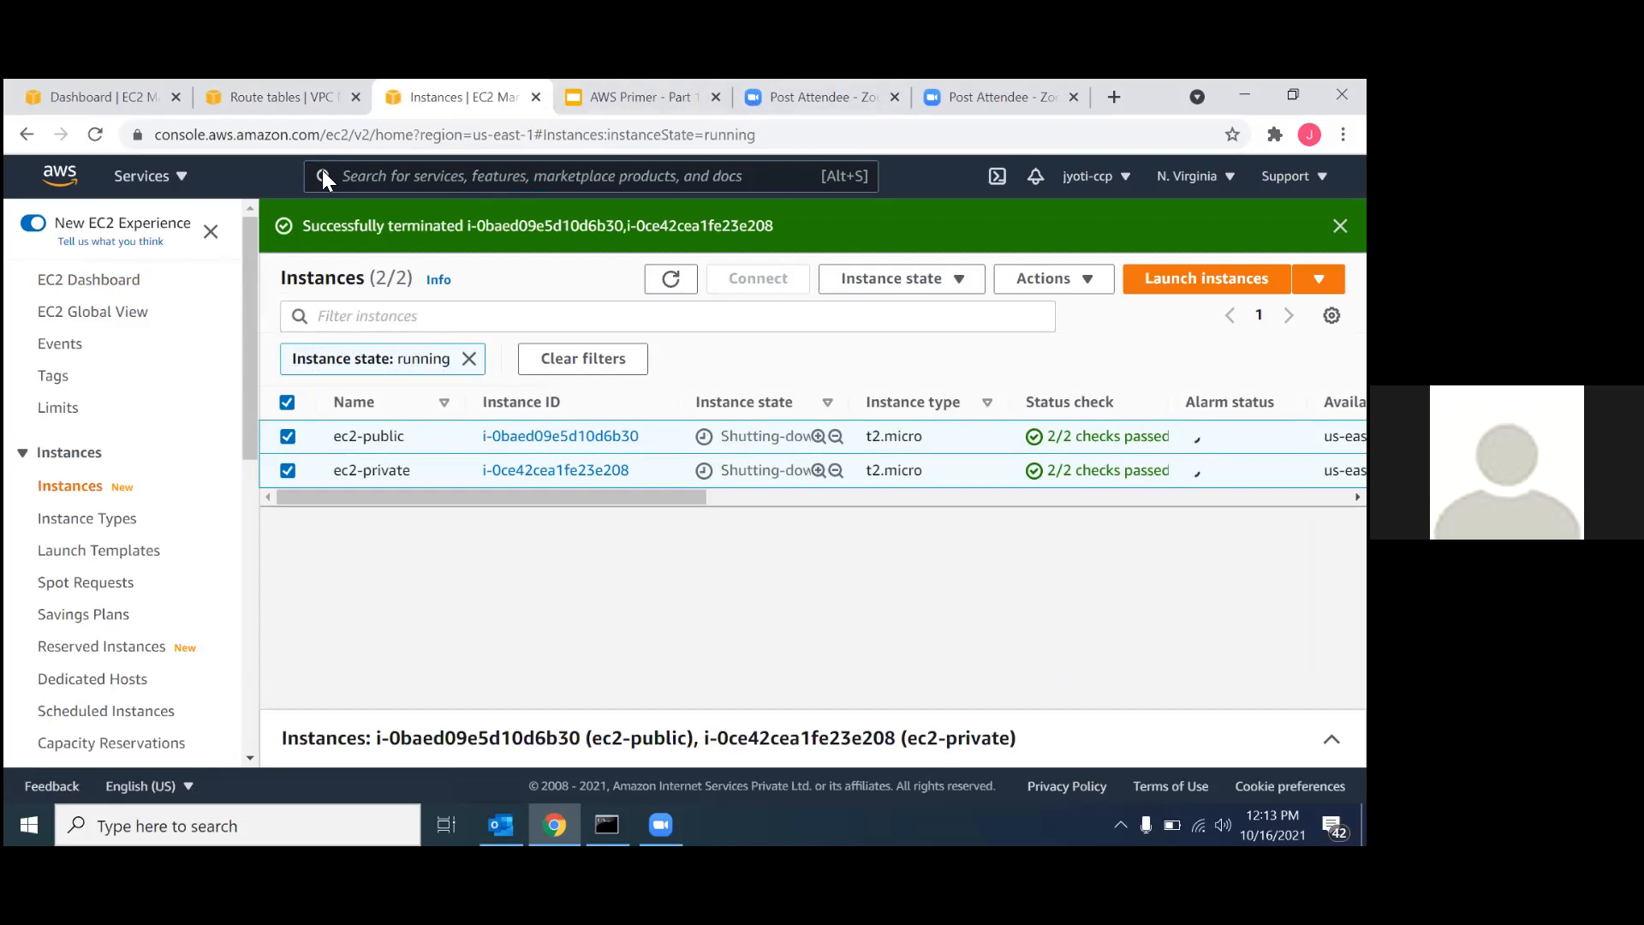
Return to the VPC console, cancel the route table deletion and deselect RT-01-Private.
click(254, 94)
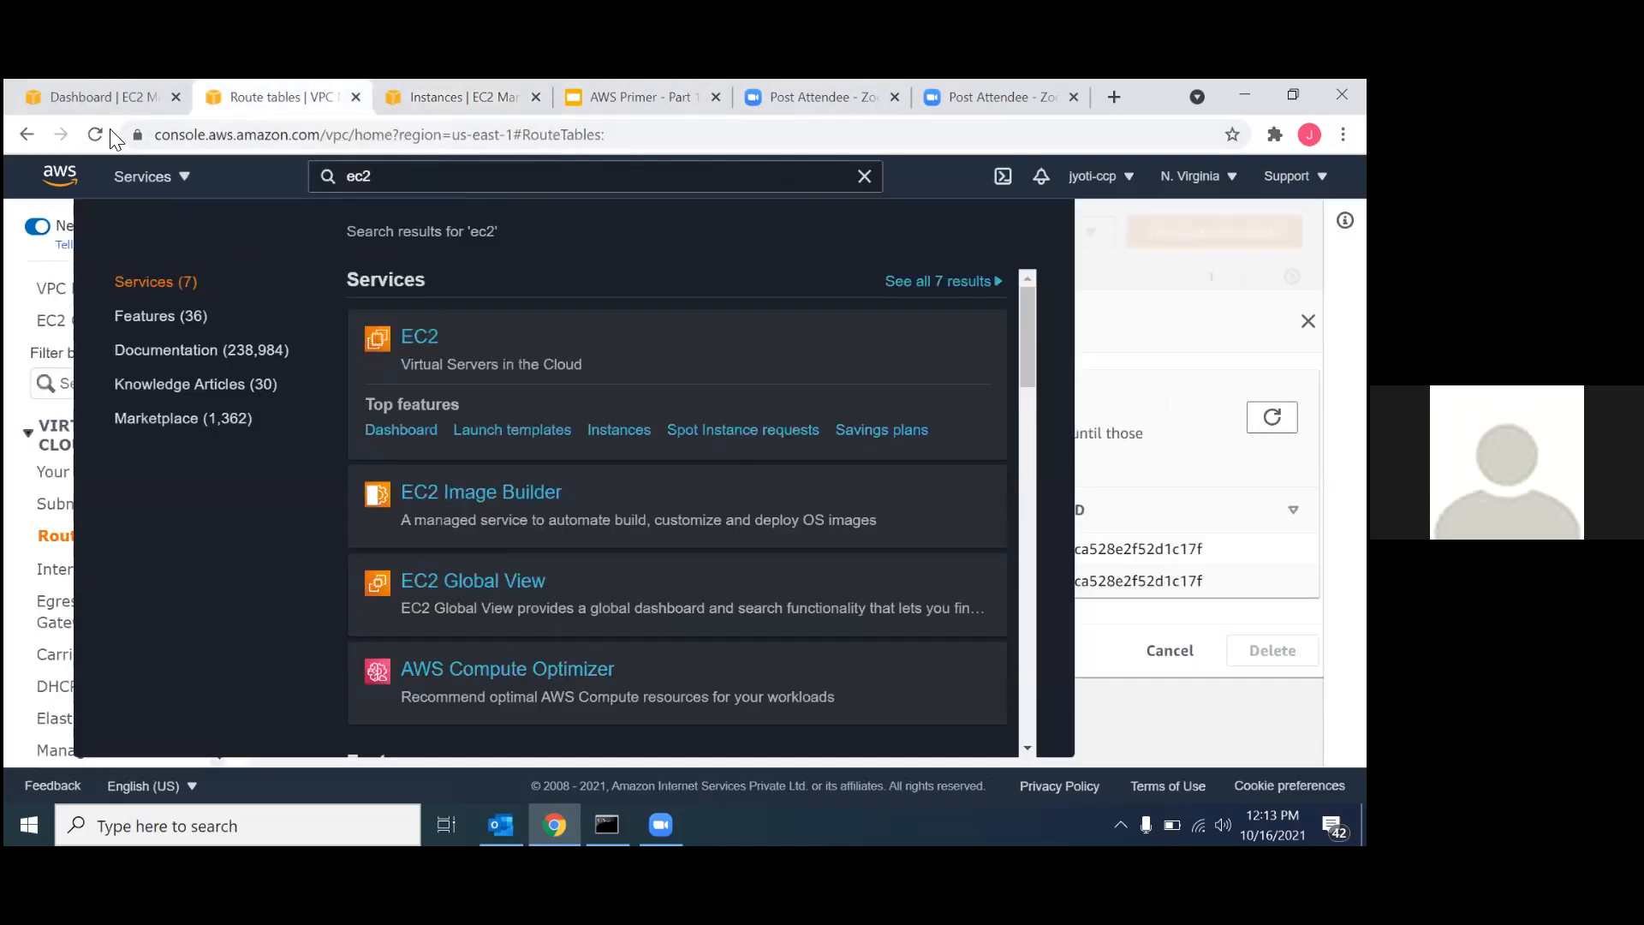
click(107, 98)
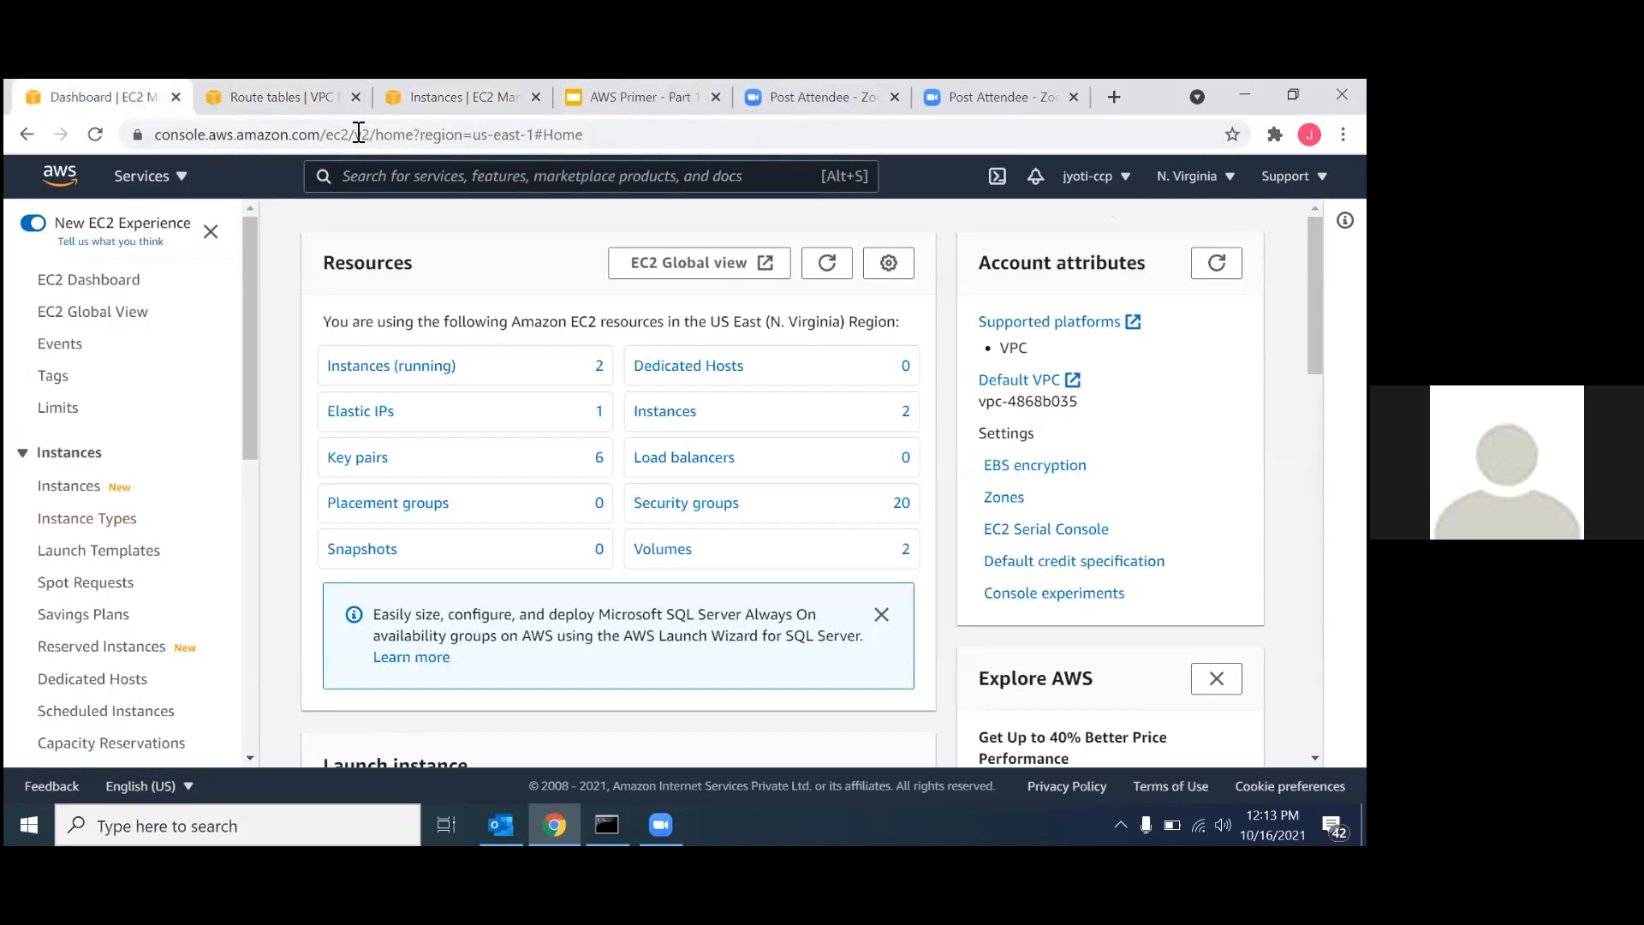
click(296, 100)
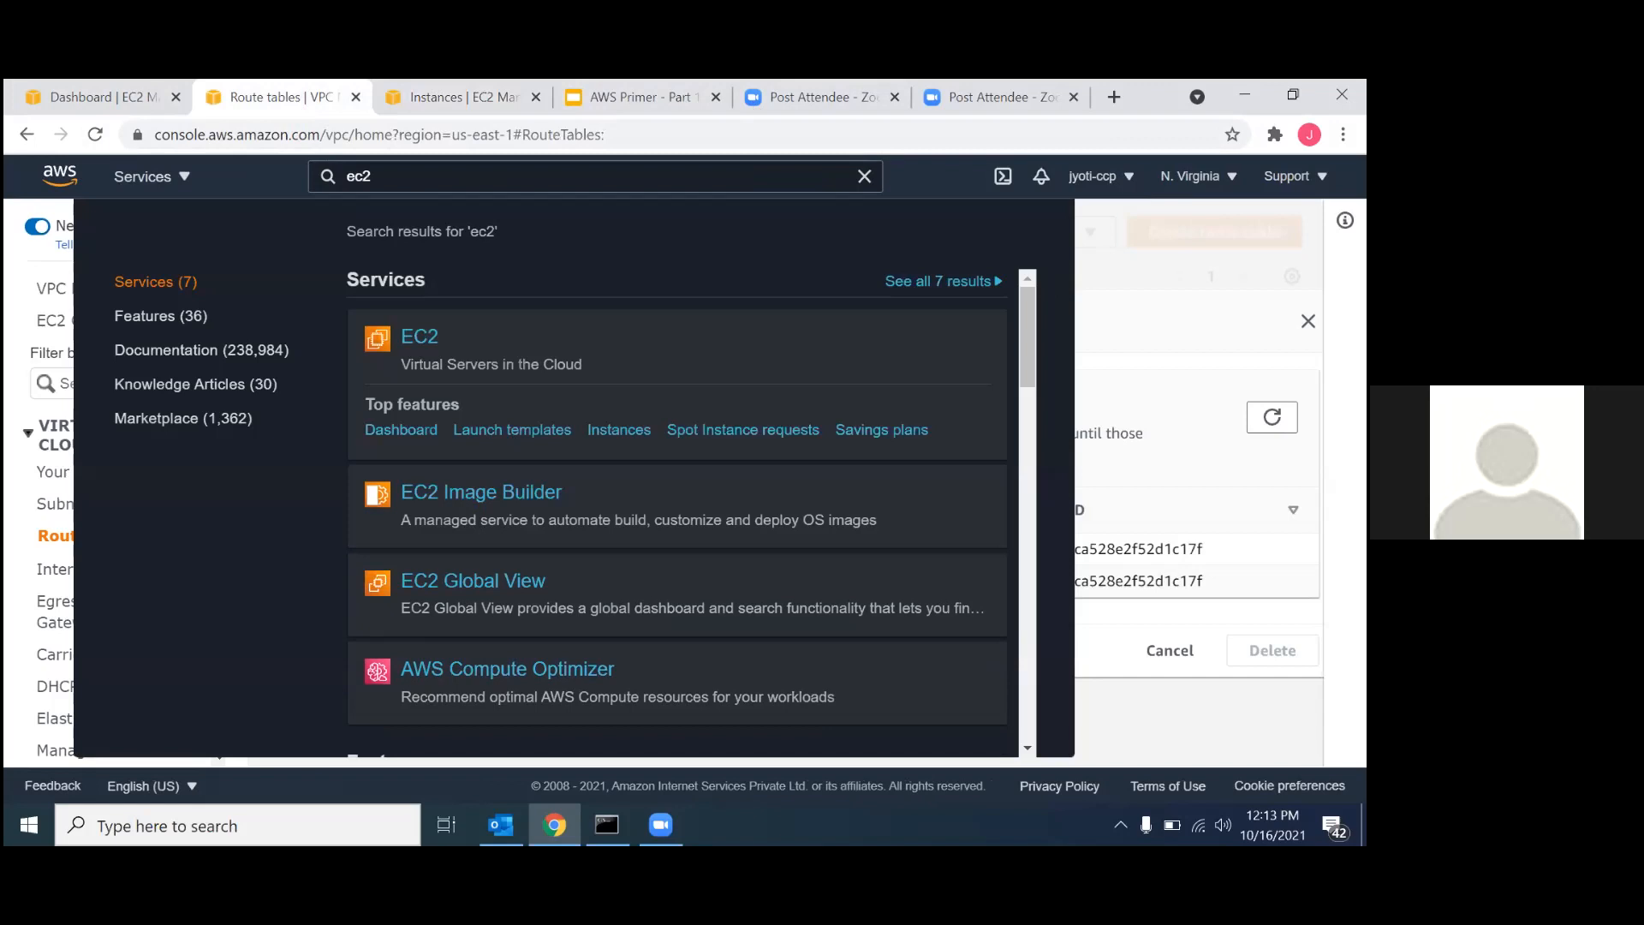
click(1169, 650)
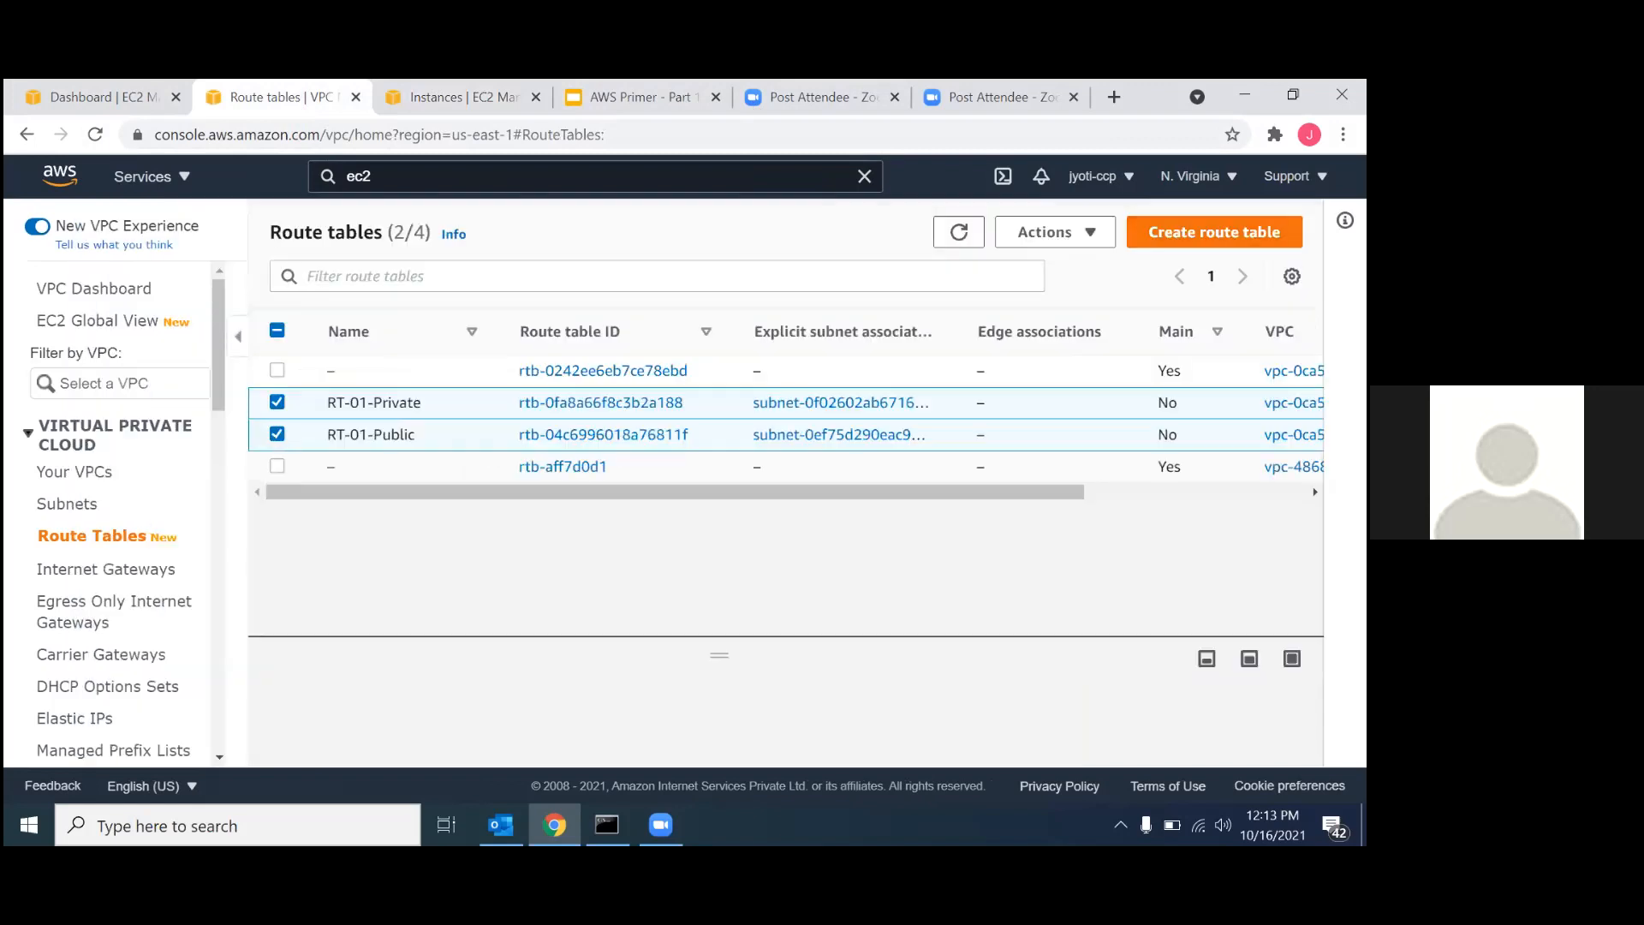
click(277, 404)
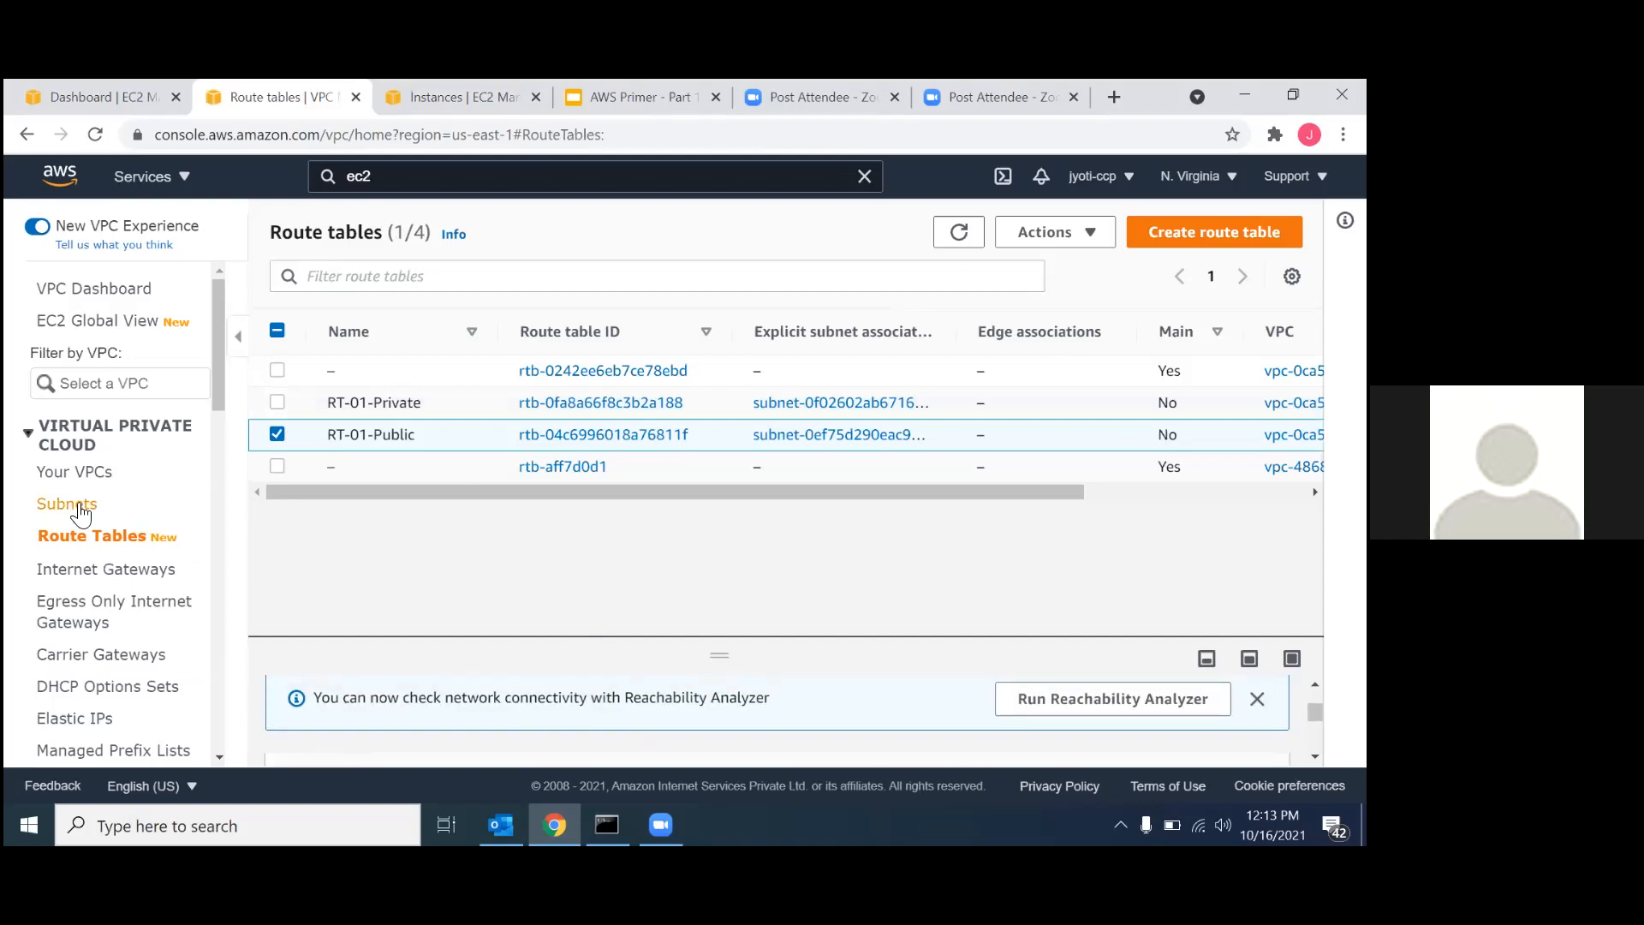
Delete the subnets SN-01-Public and SN-01-Private, entering "delete" as confirmation.
click(79, 506)
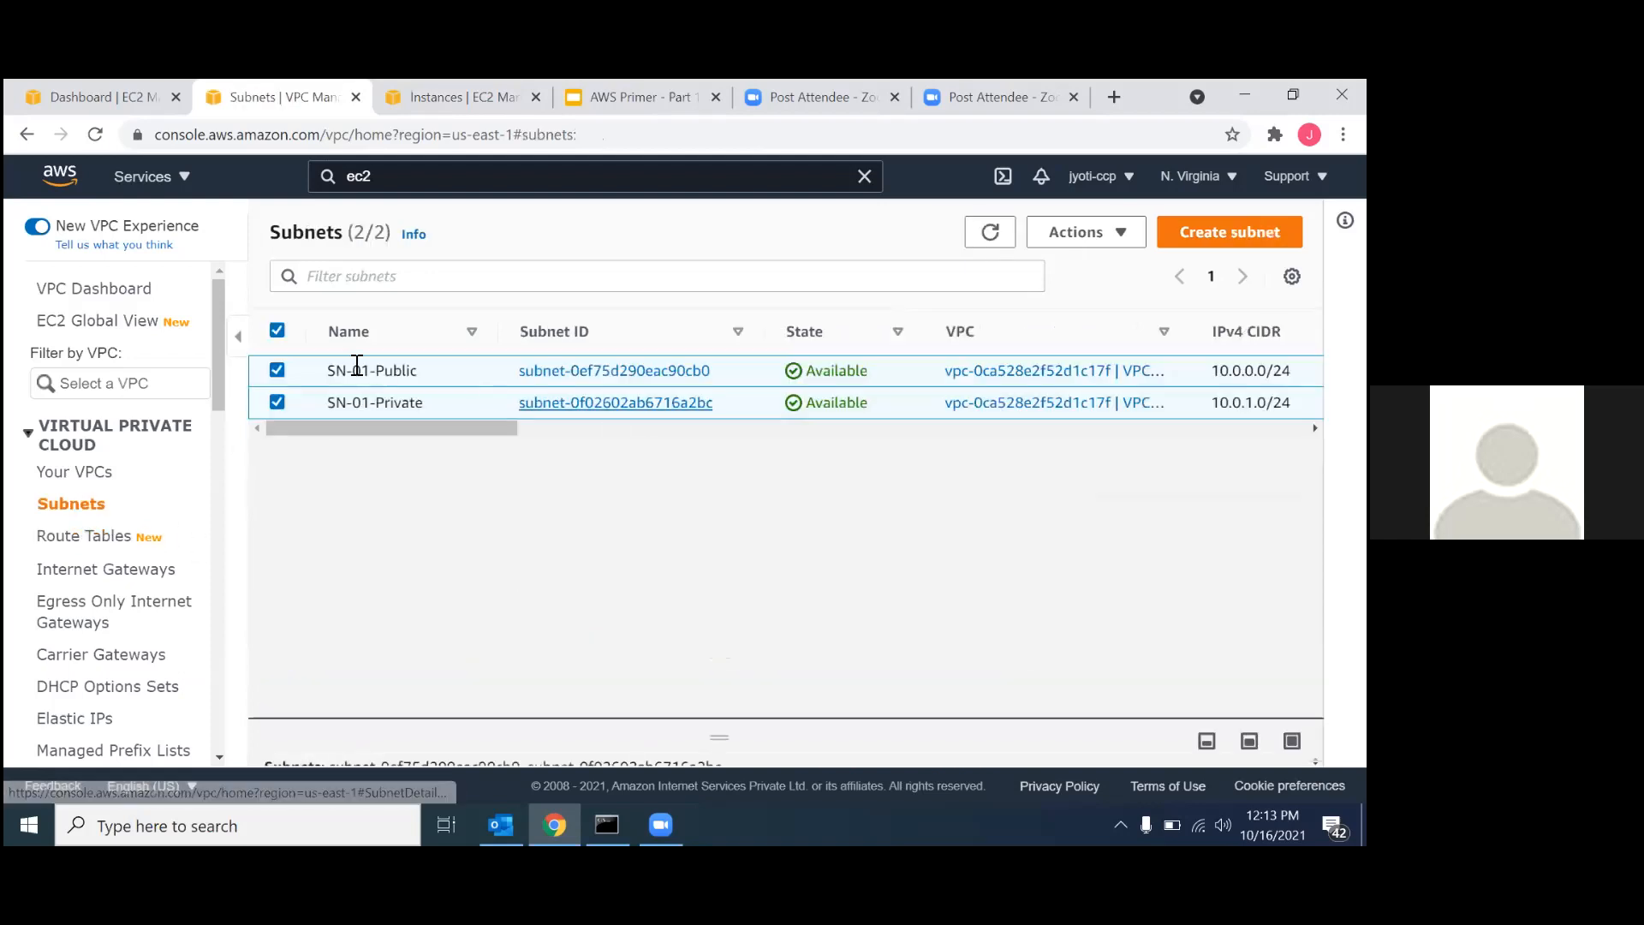
click(1080, 235)
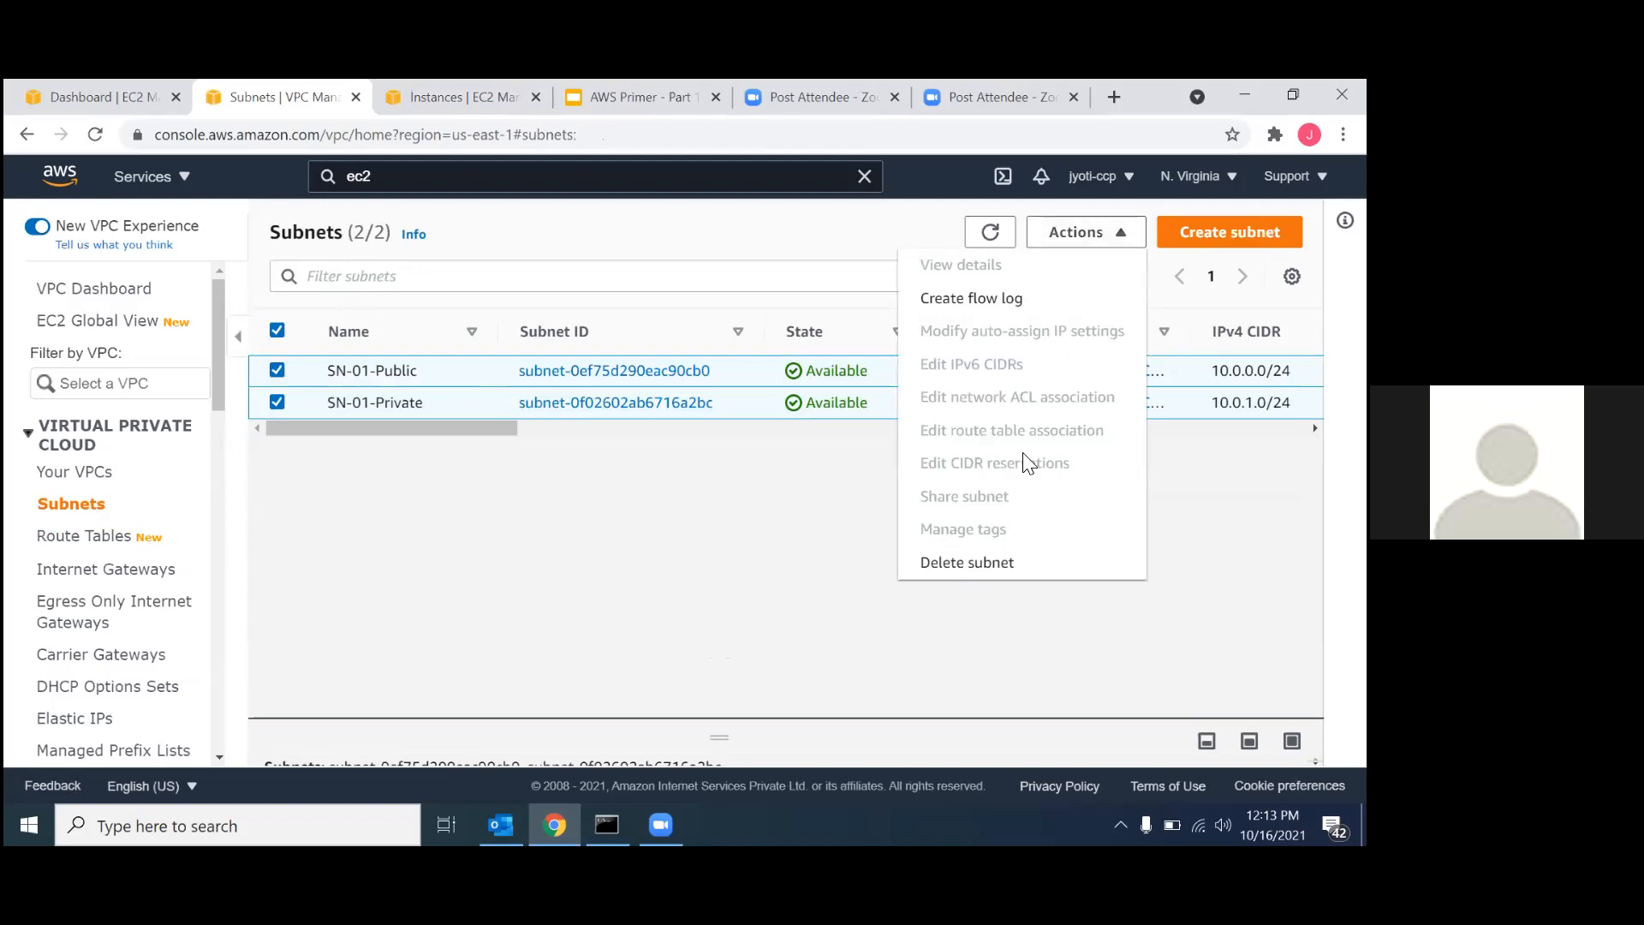
click(1000, 569)
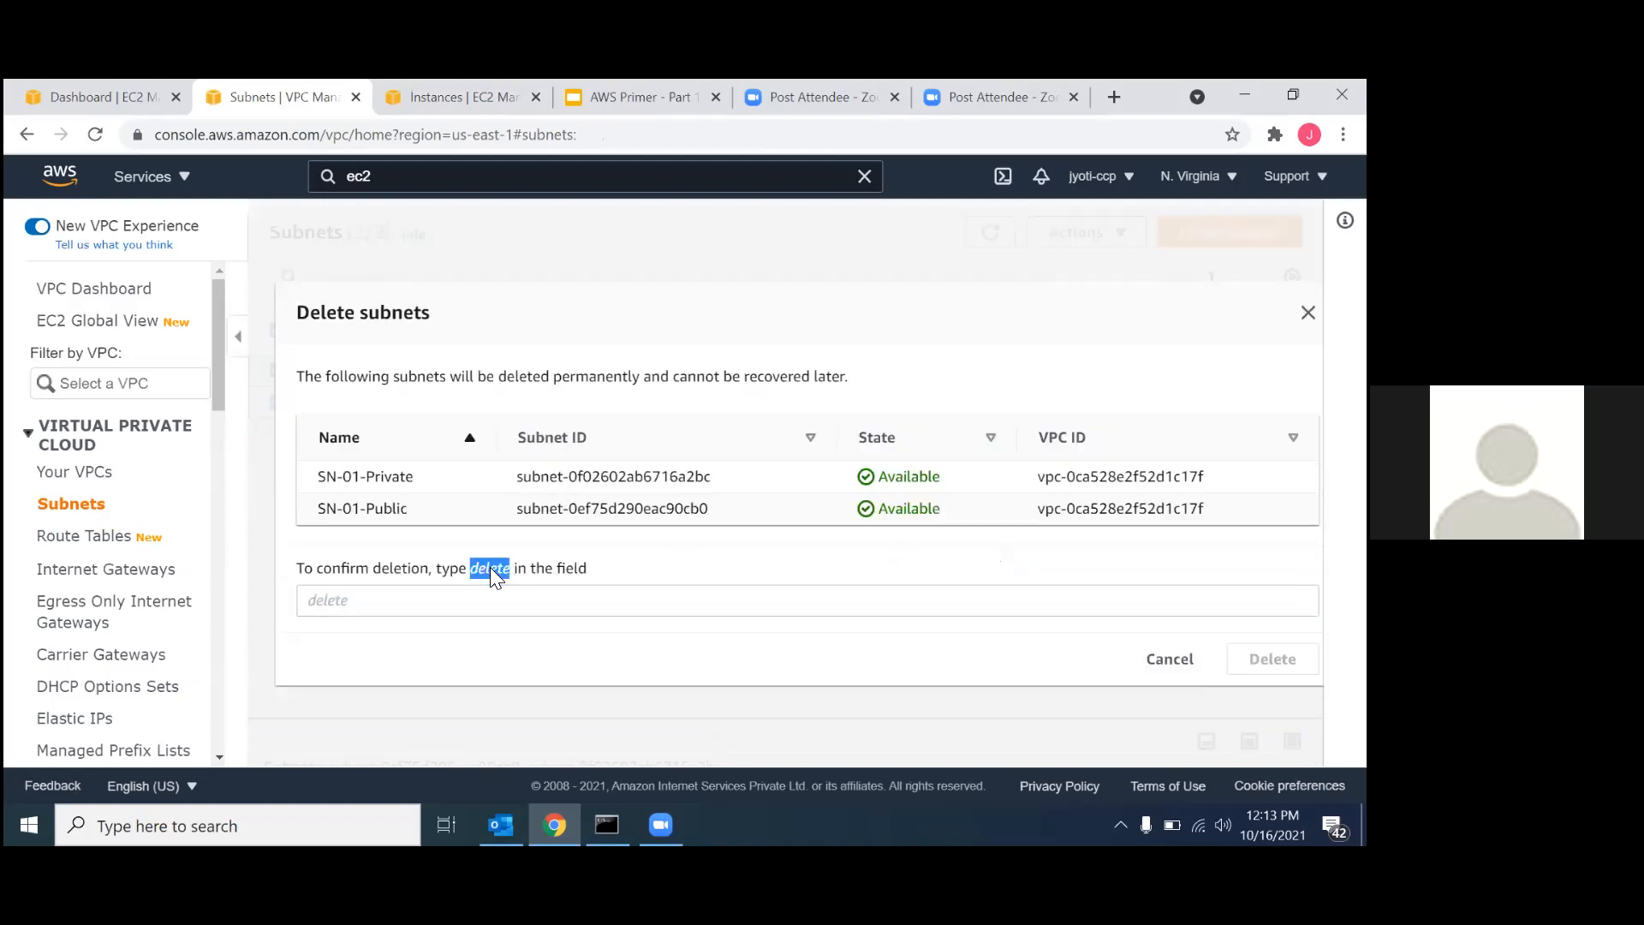
click(363, 599)
text(delete)
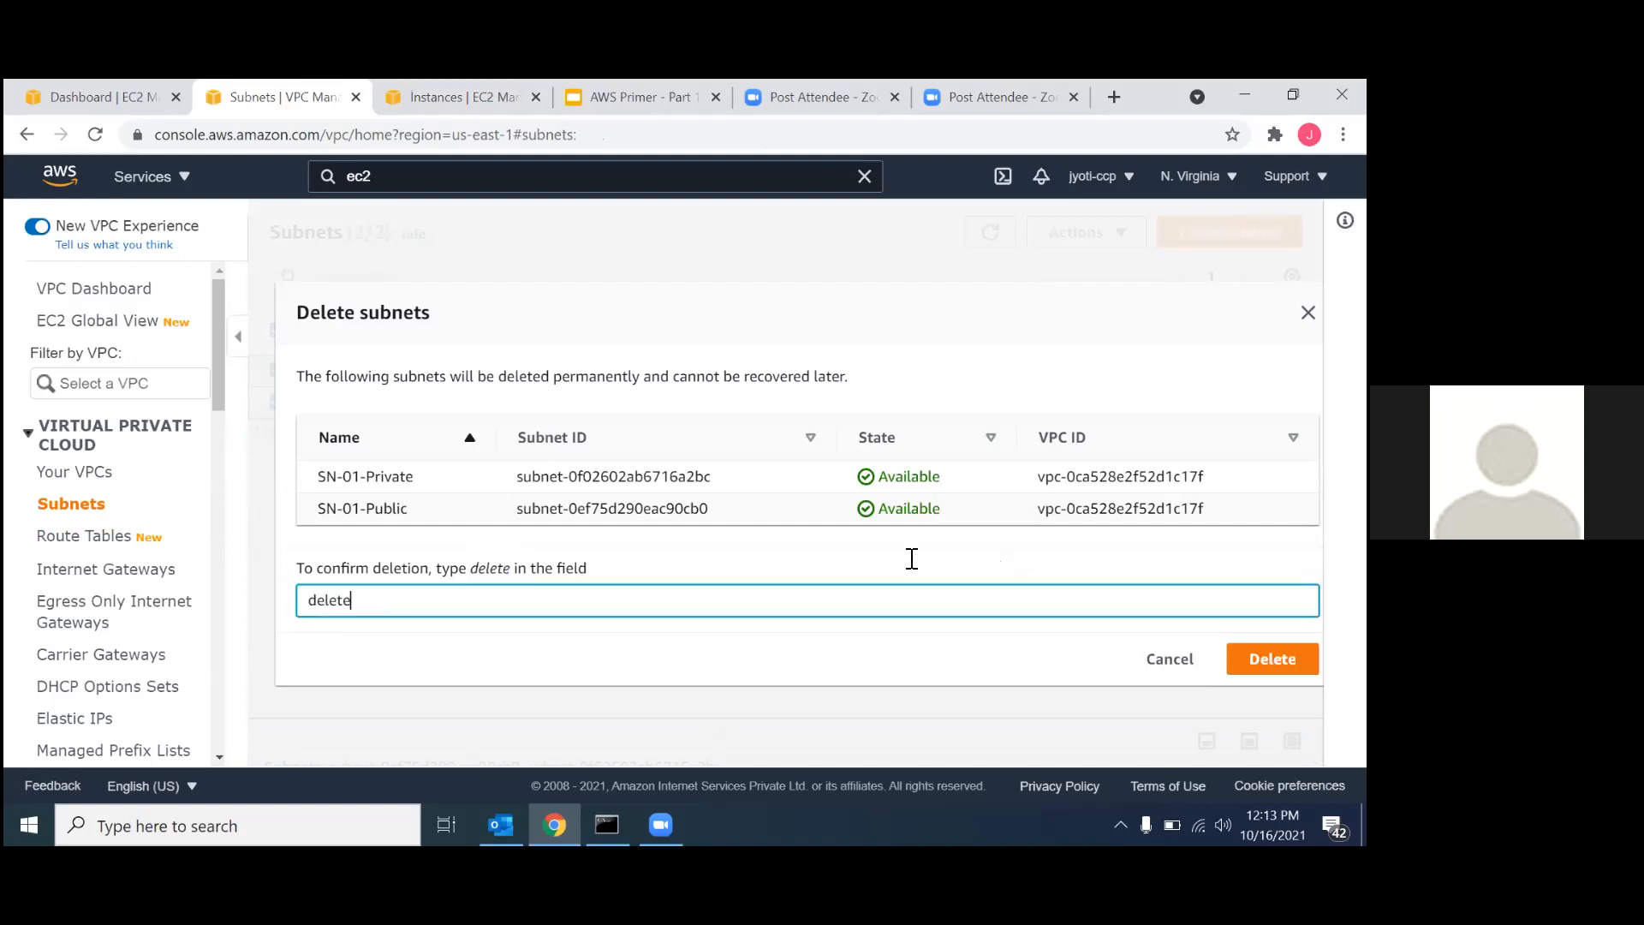
click(1273, 658)
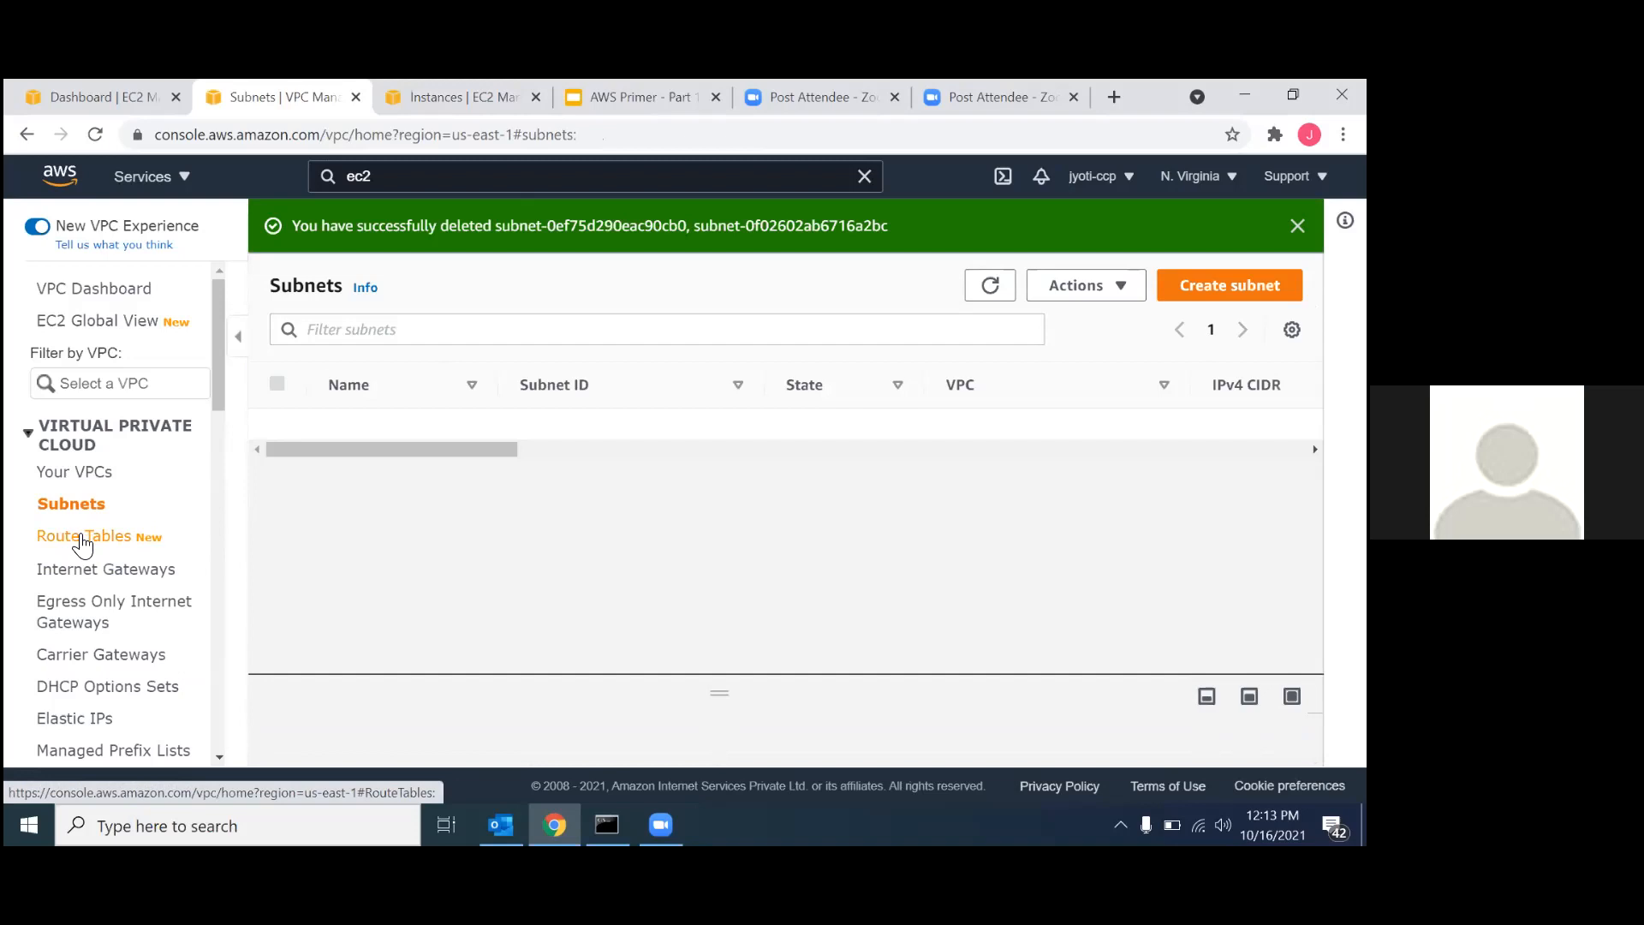
Delete the route tables RT-01-Private and RT-01-Public, entering "delete" as confirmation.
click(82, 539)
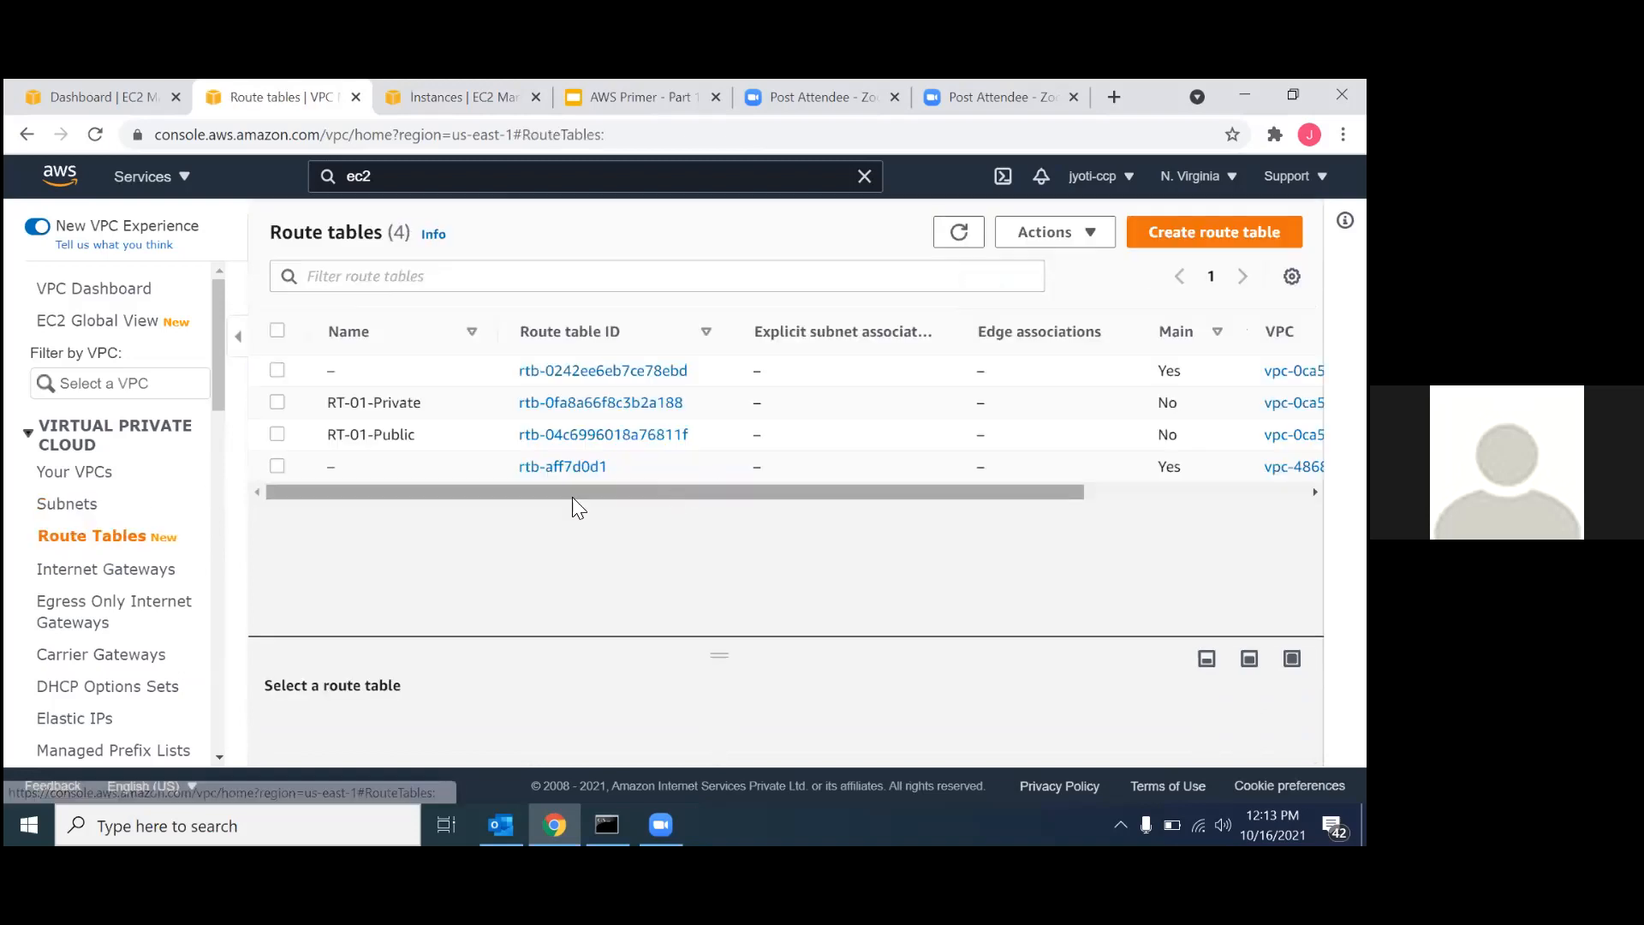
click(277, 404)
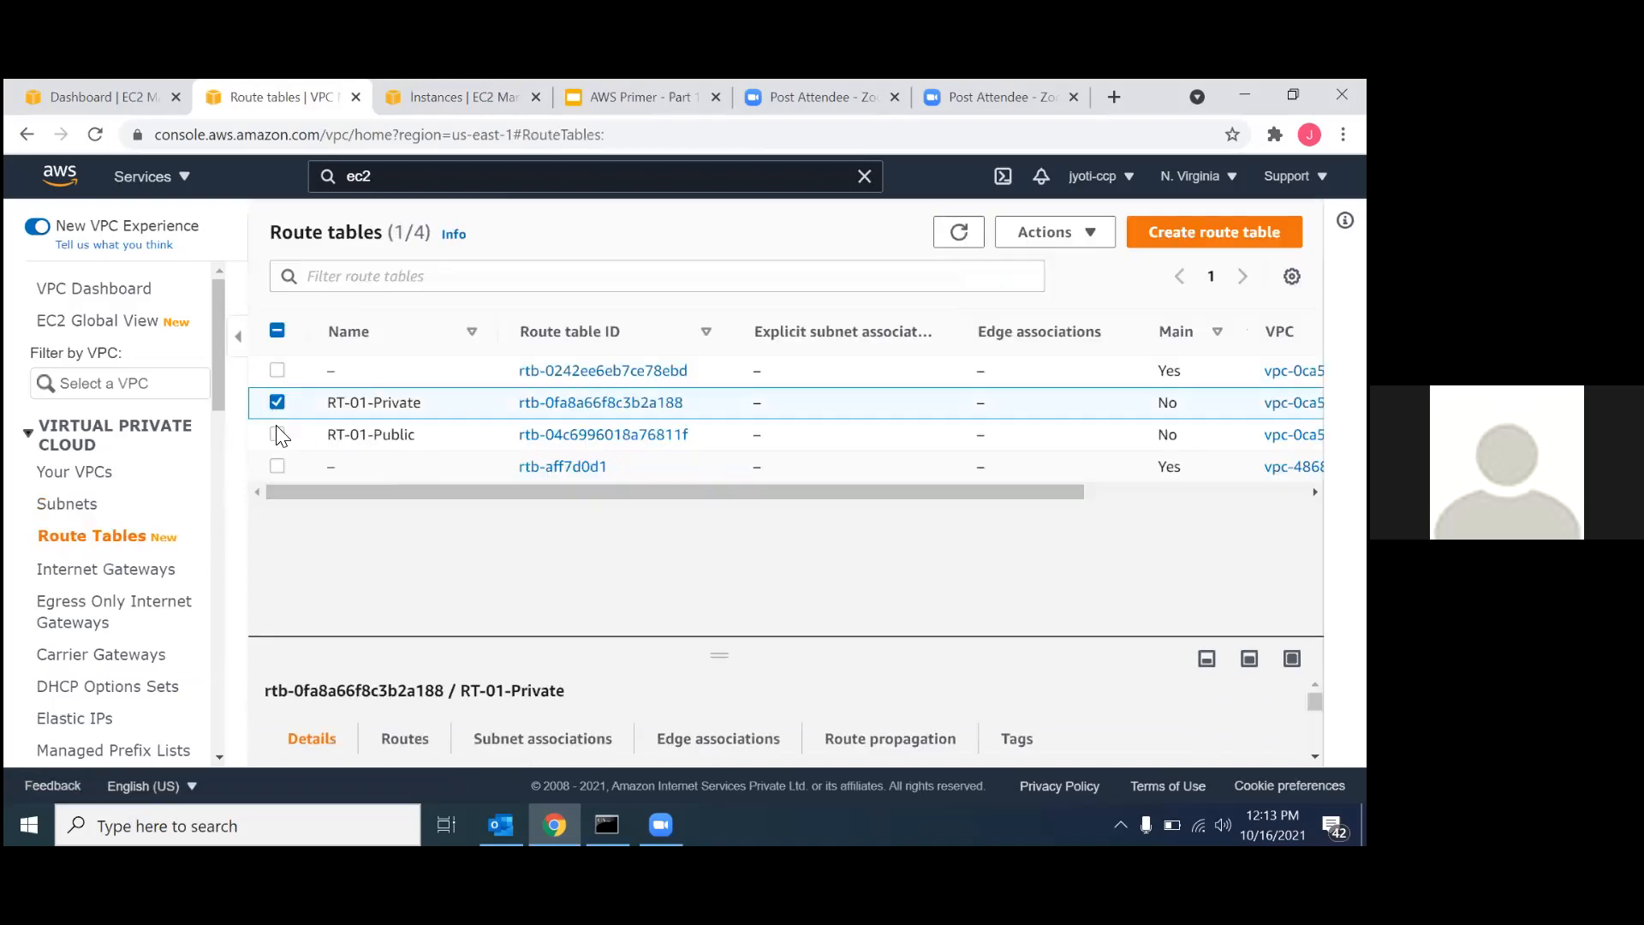
click(278, 435)
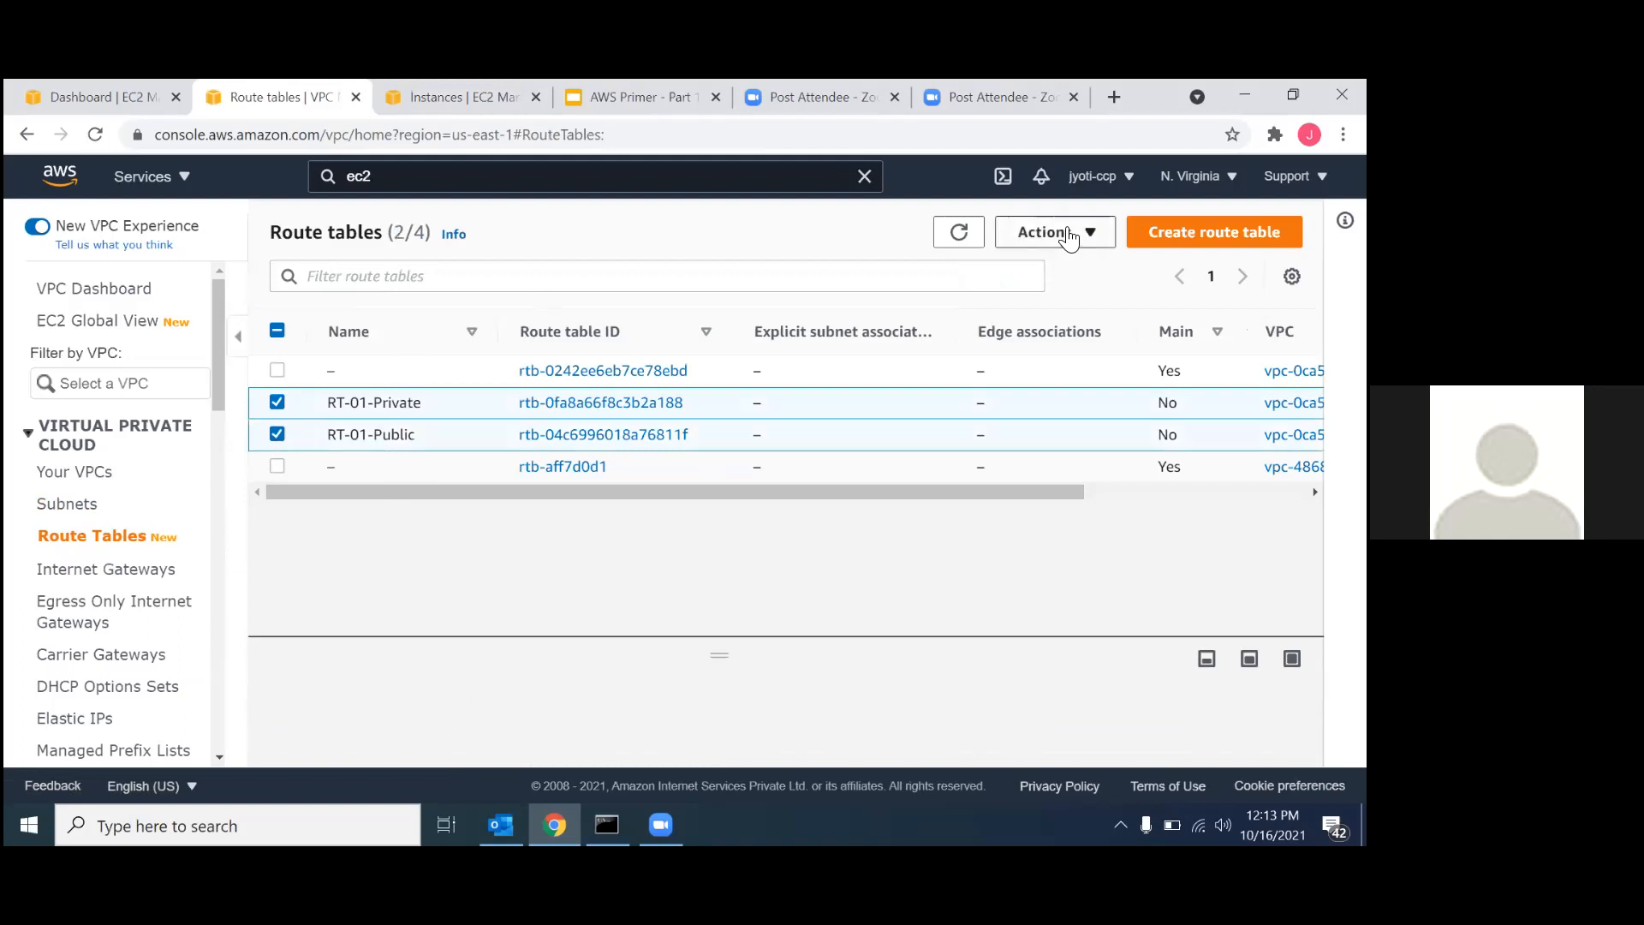
click(1055, 232)
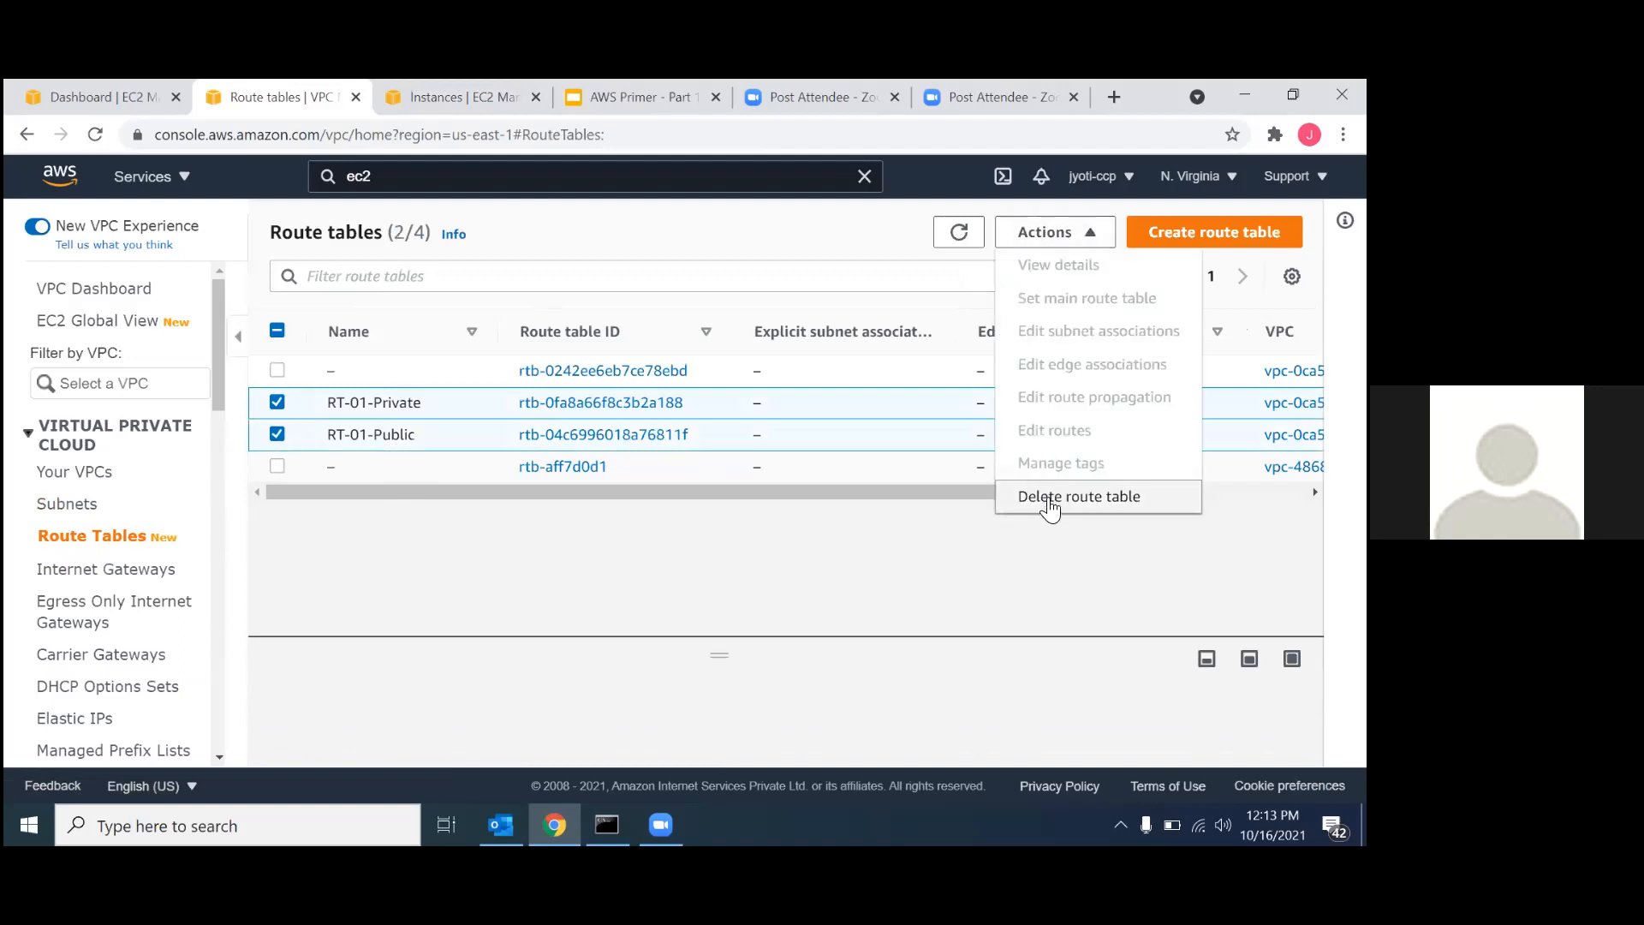
click(1049, 496)
click(499, 606)
text(delete)
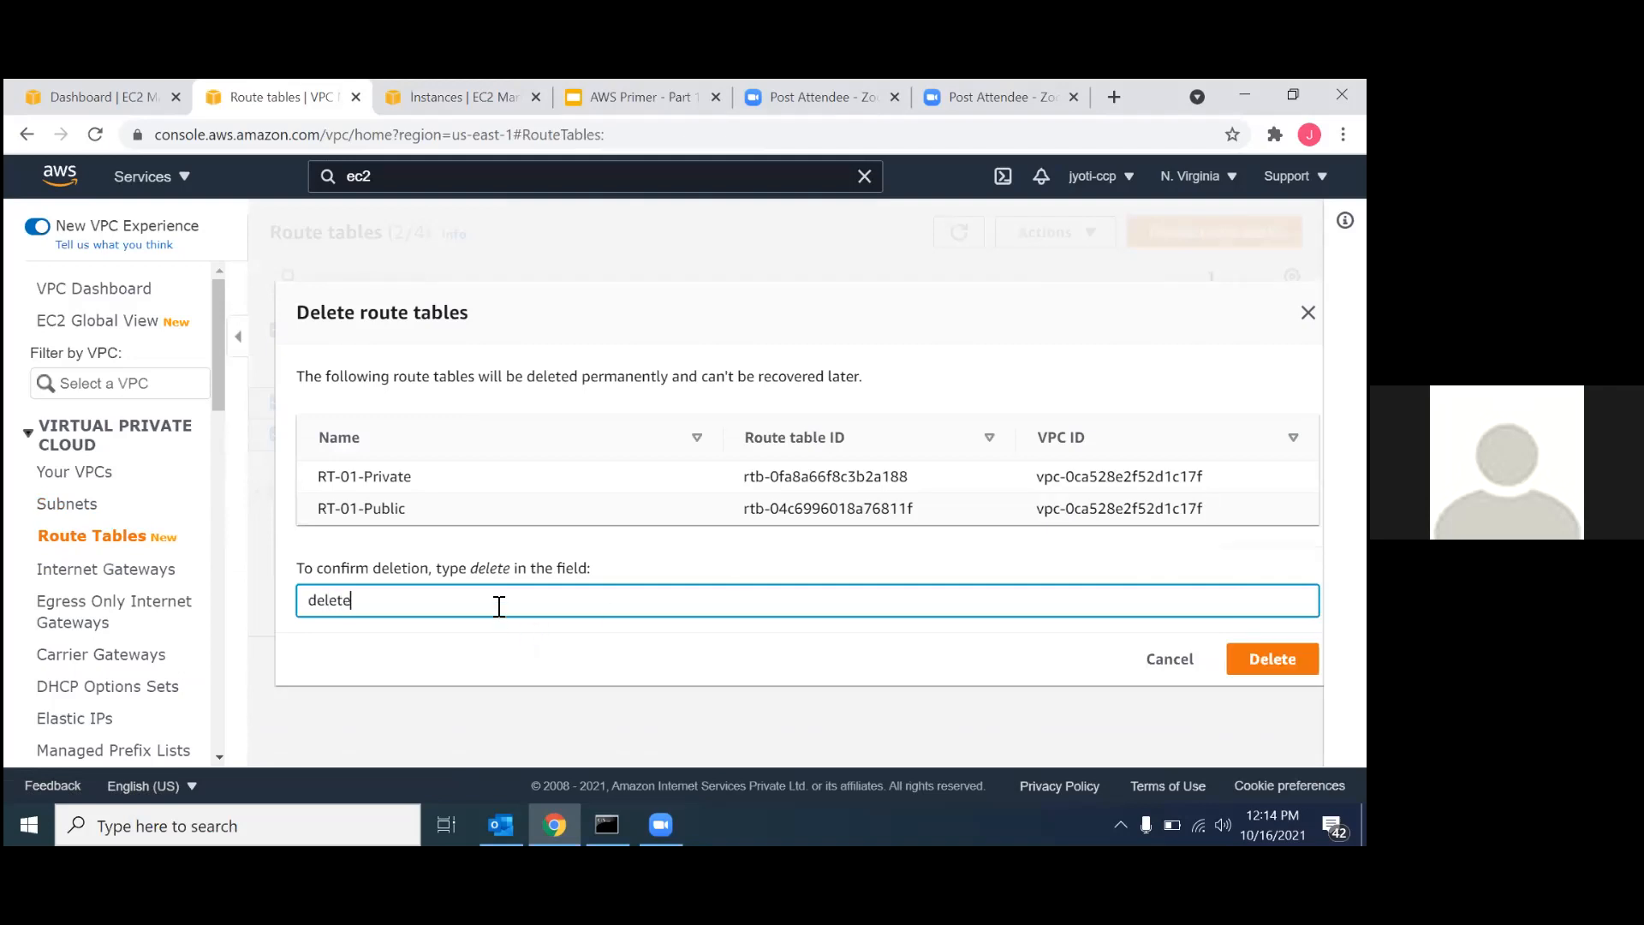
key(Return)
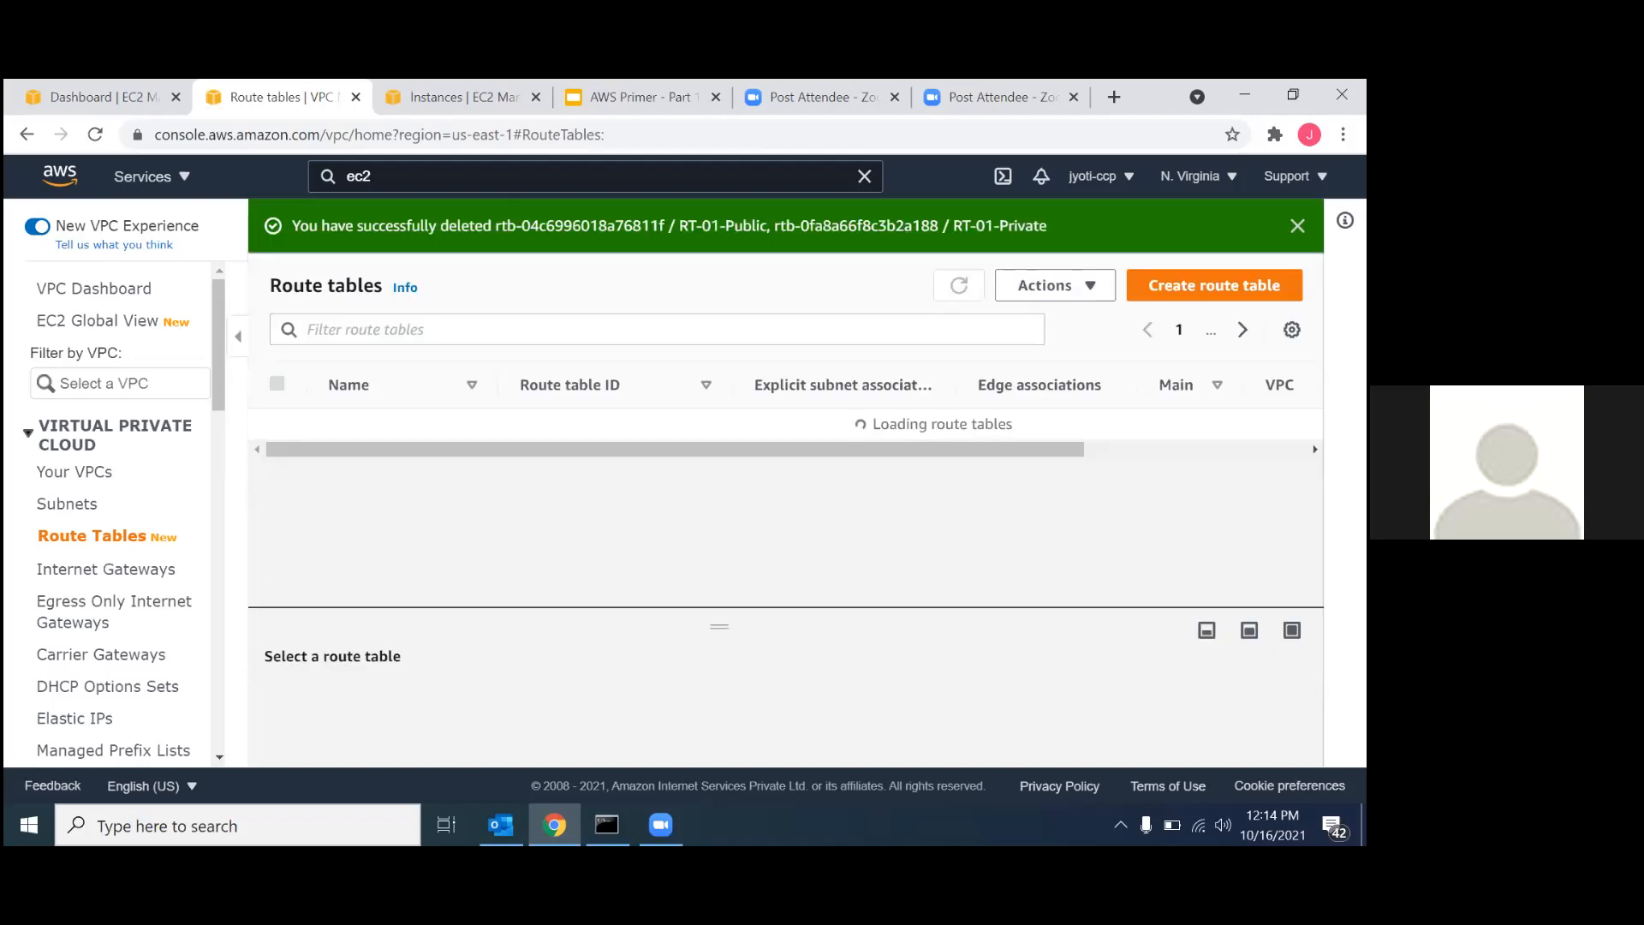
Delete the VPC VPC-NAT-01 together with its remaining resources, entering "delete" as confirmation, and dismiss the notification.
click(111, 486)
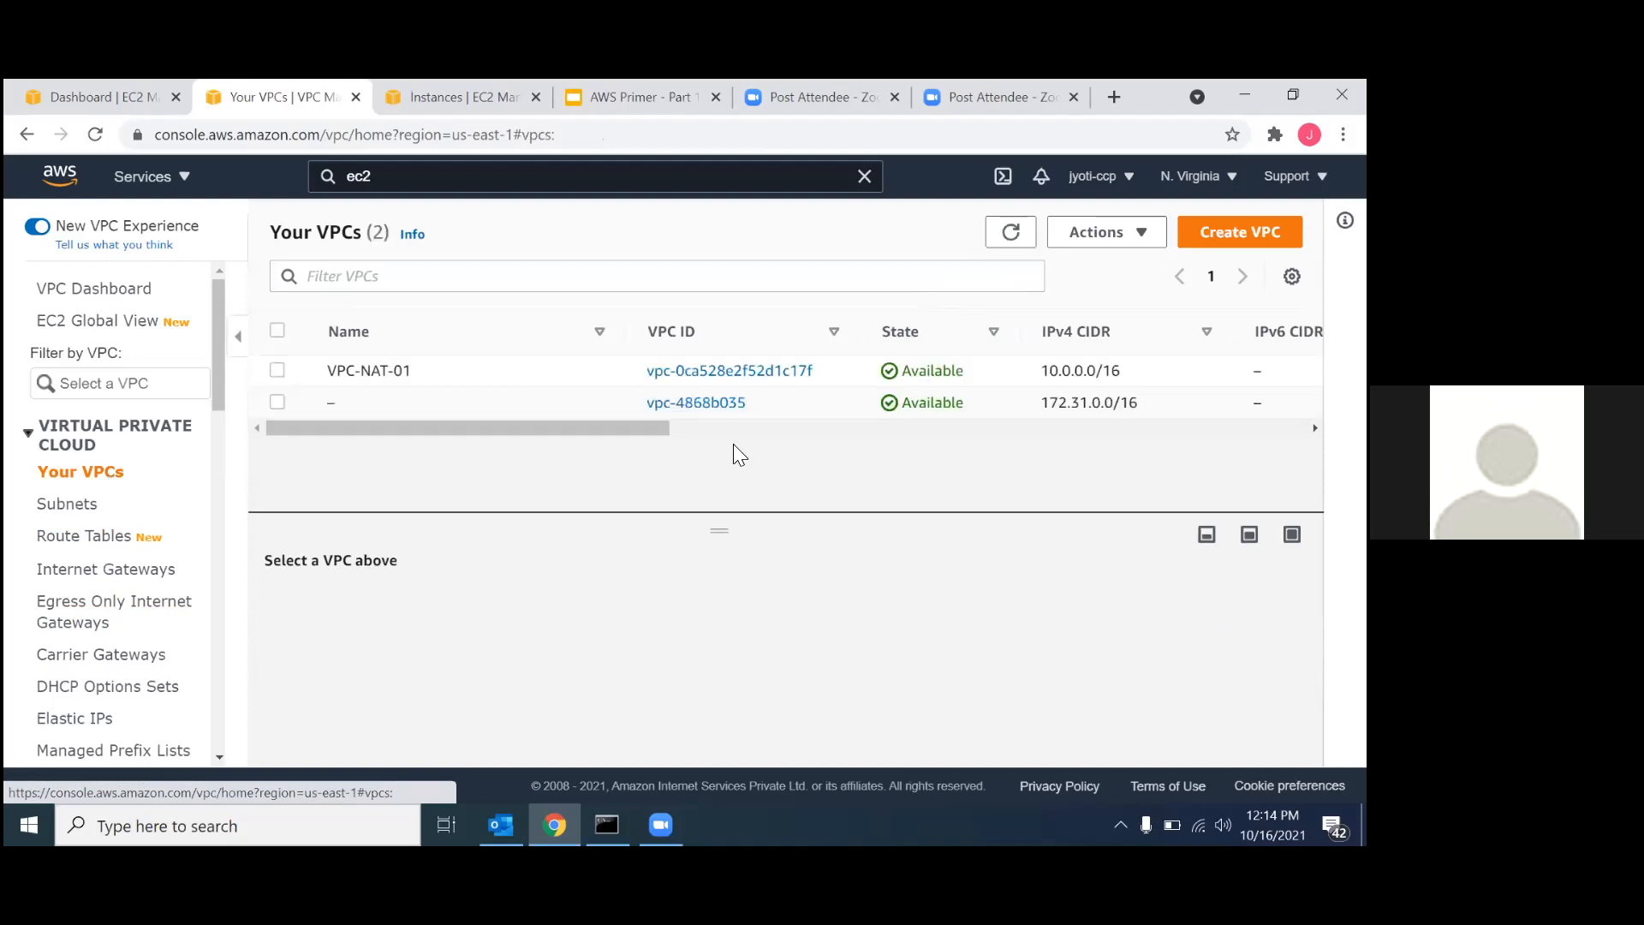
click(277, 370)
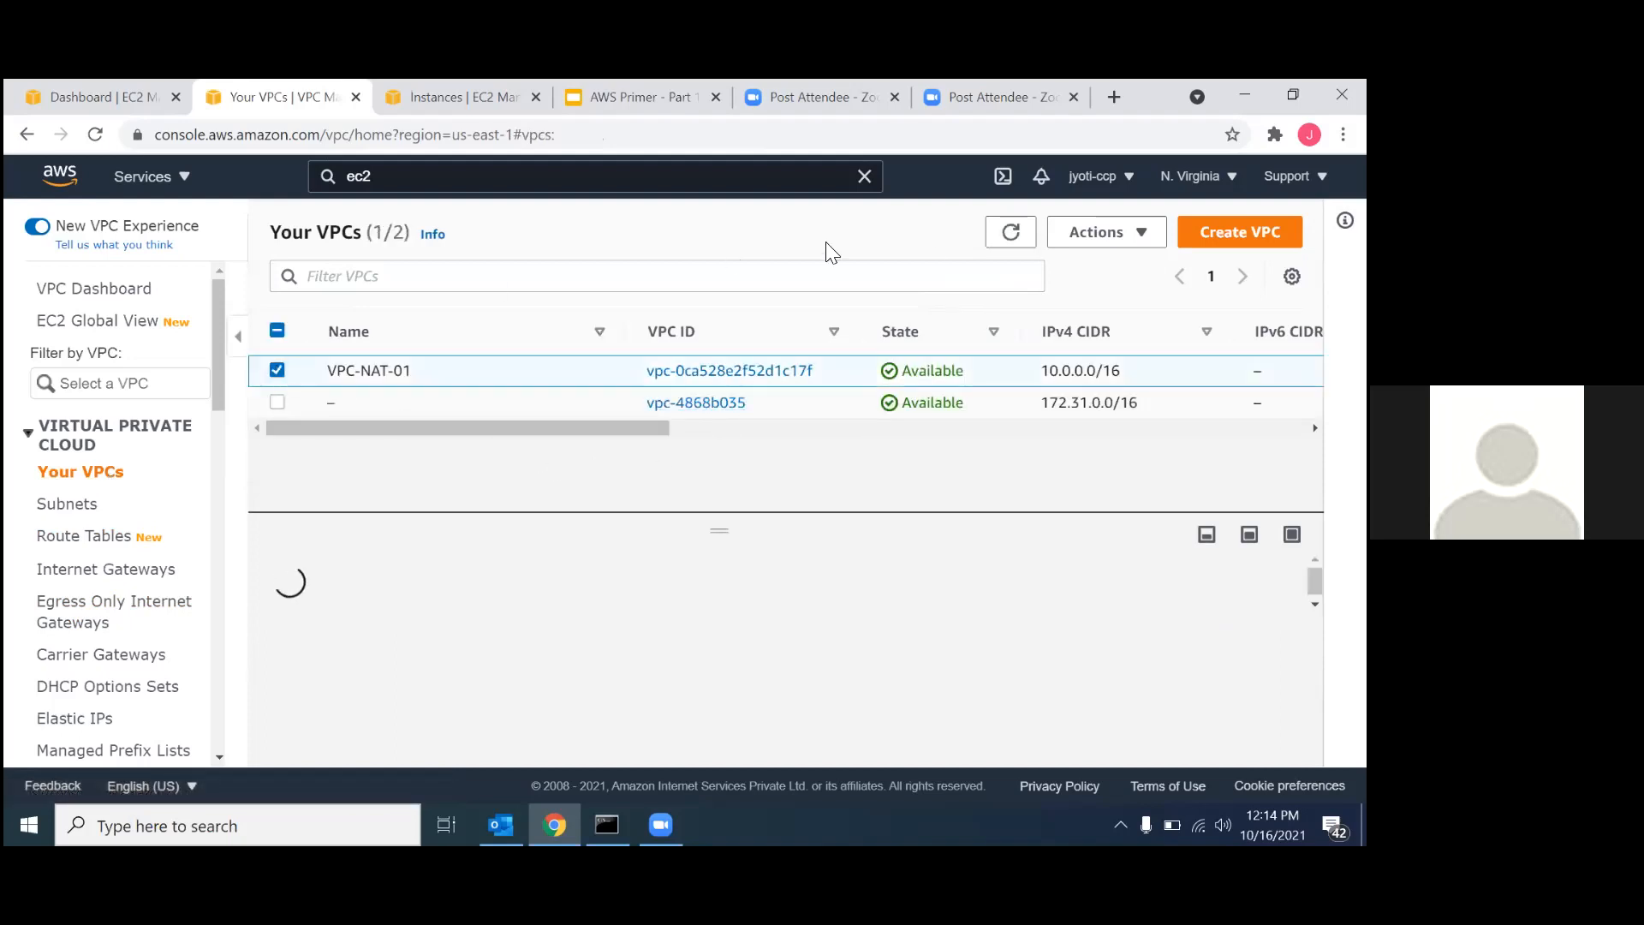
click(1105, 231)
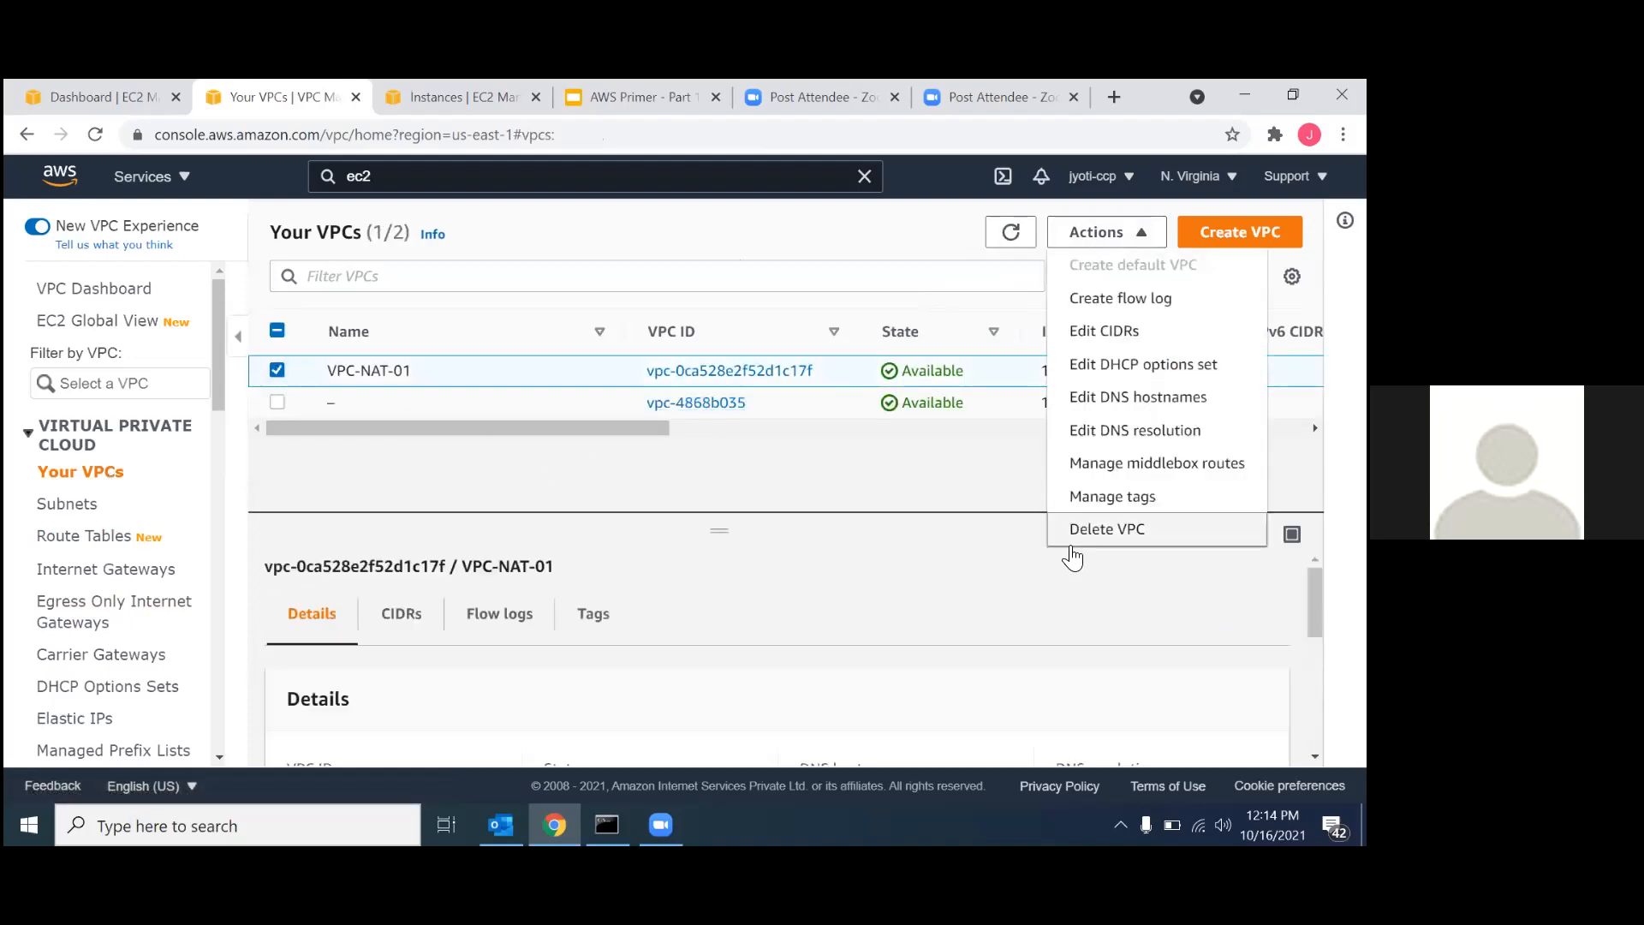
click(1086, 531)
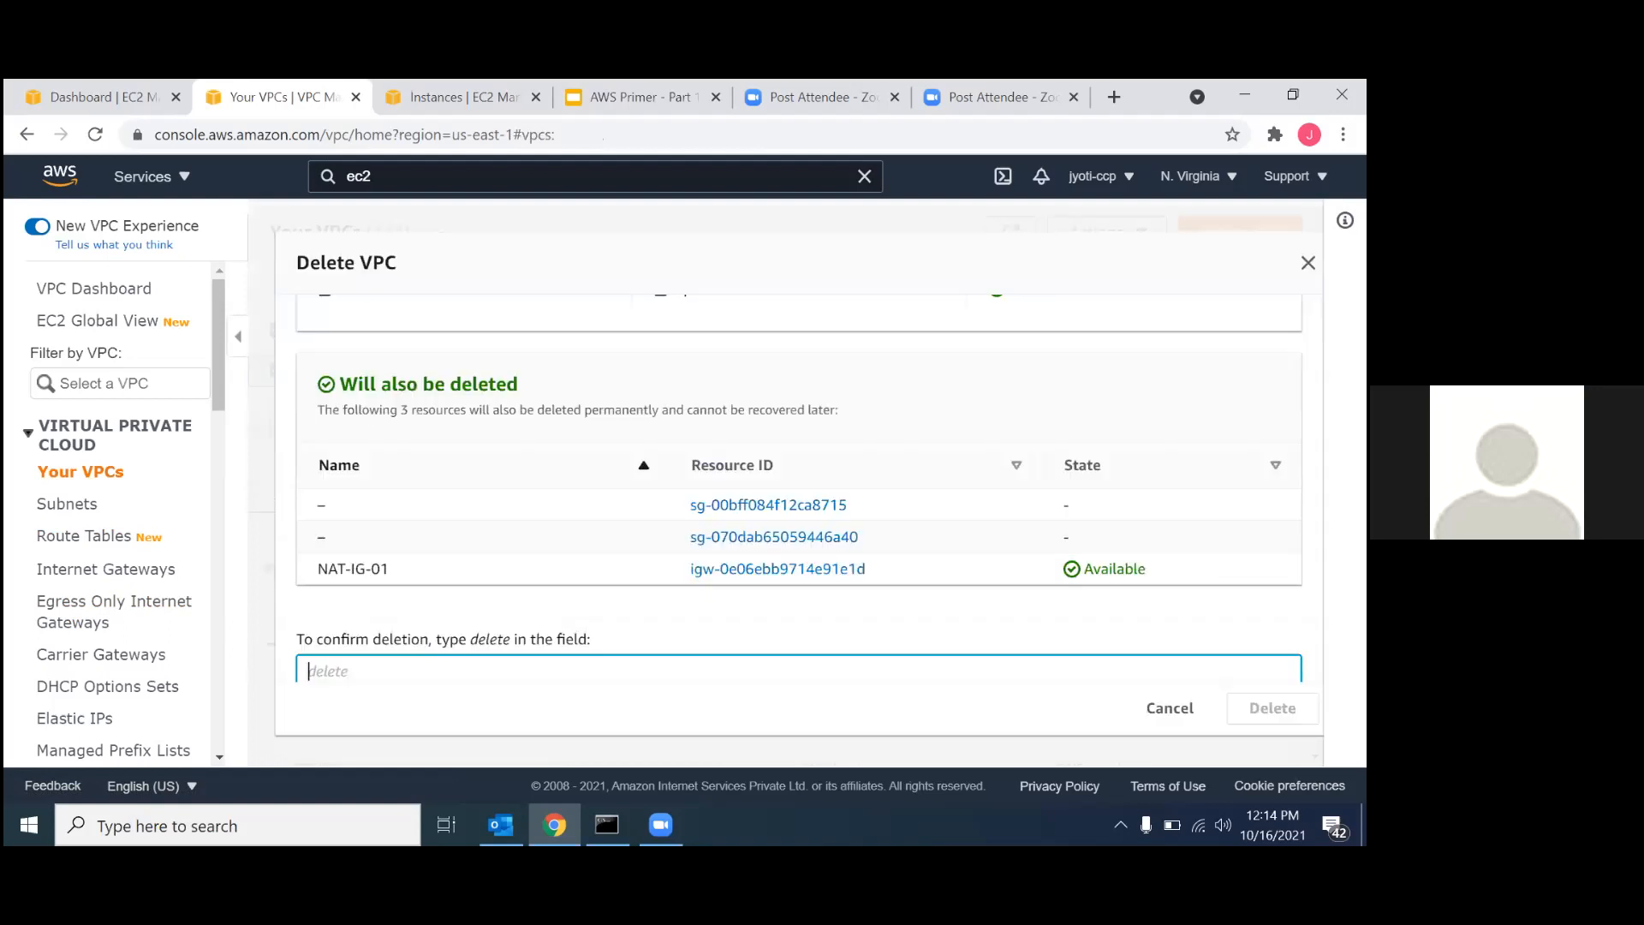
text(delete)
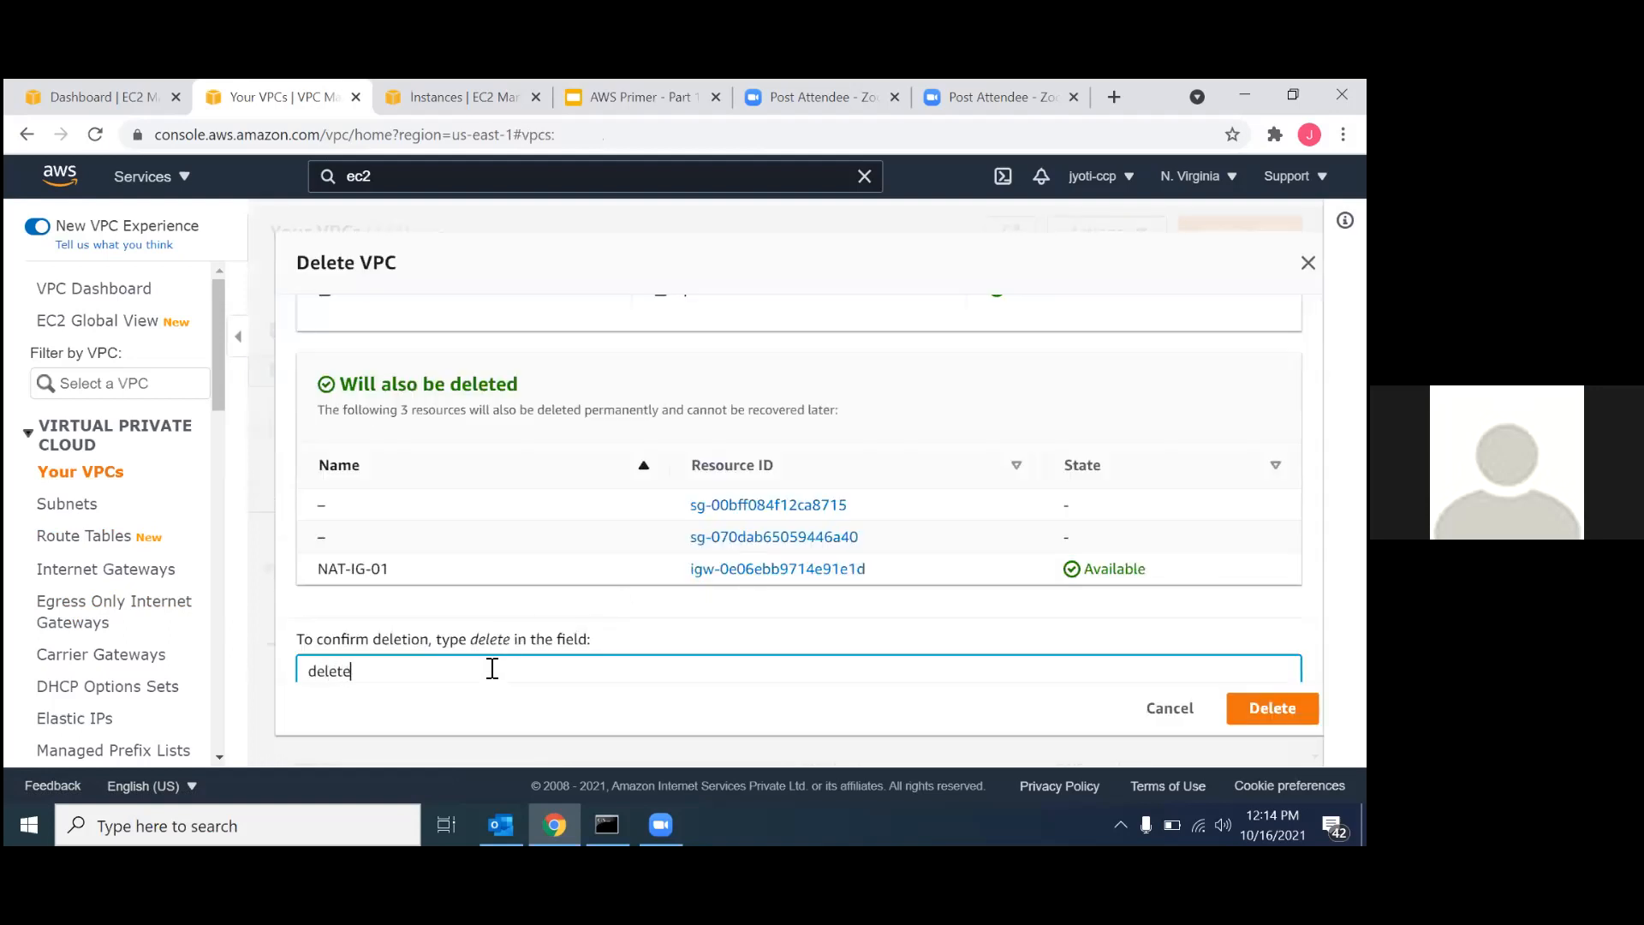
scroll(492, 669, down, 1)
click(1272, 708)
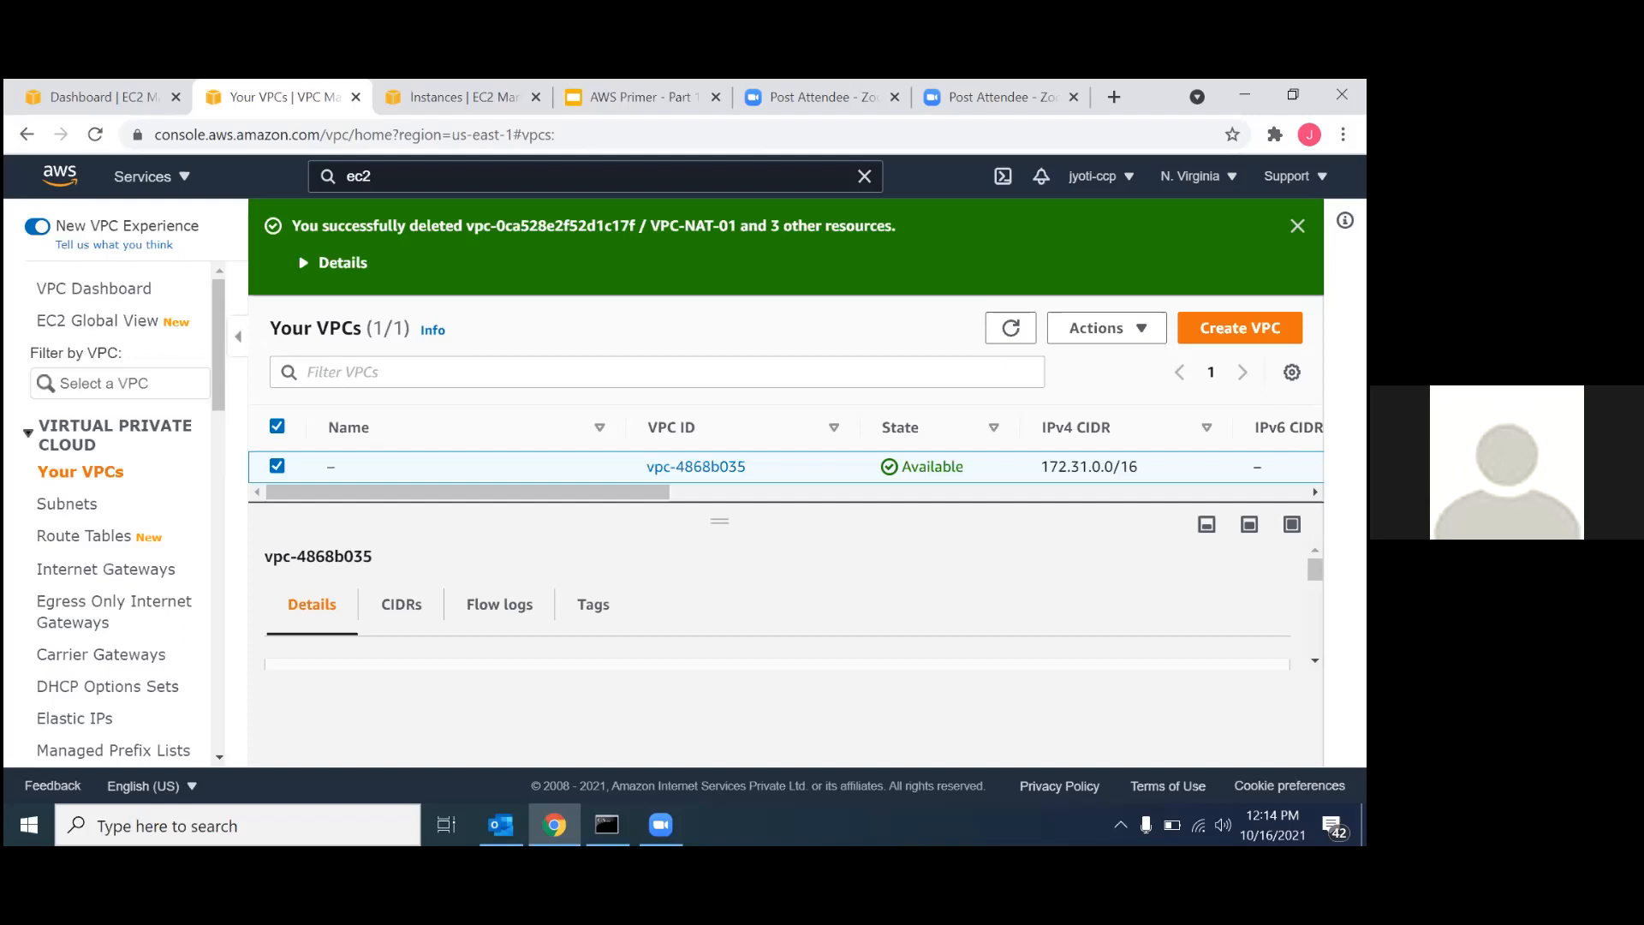
click(1297, 227)
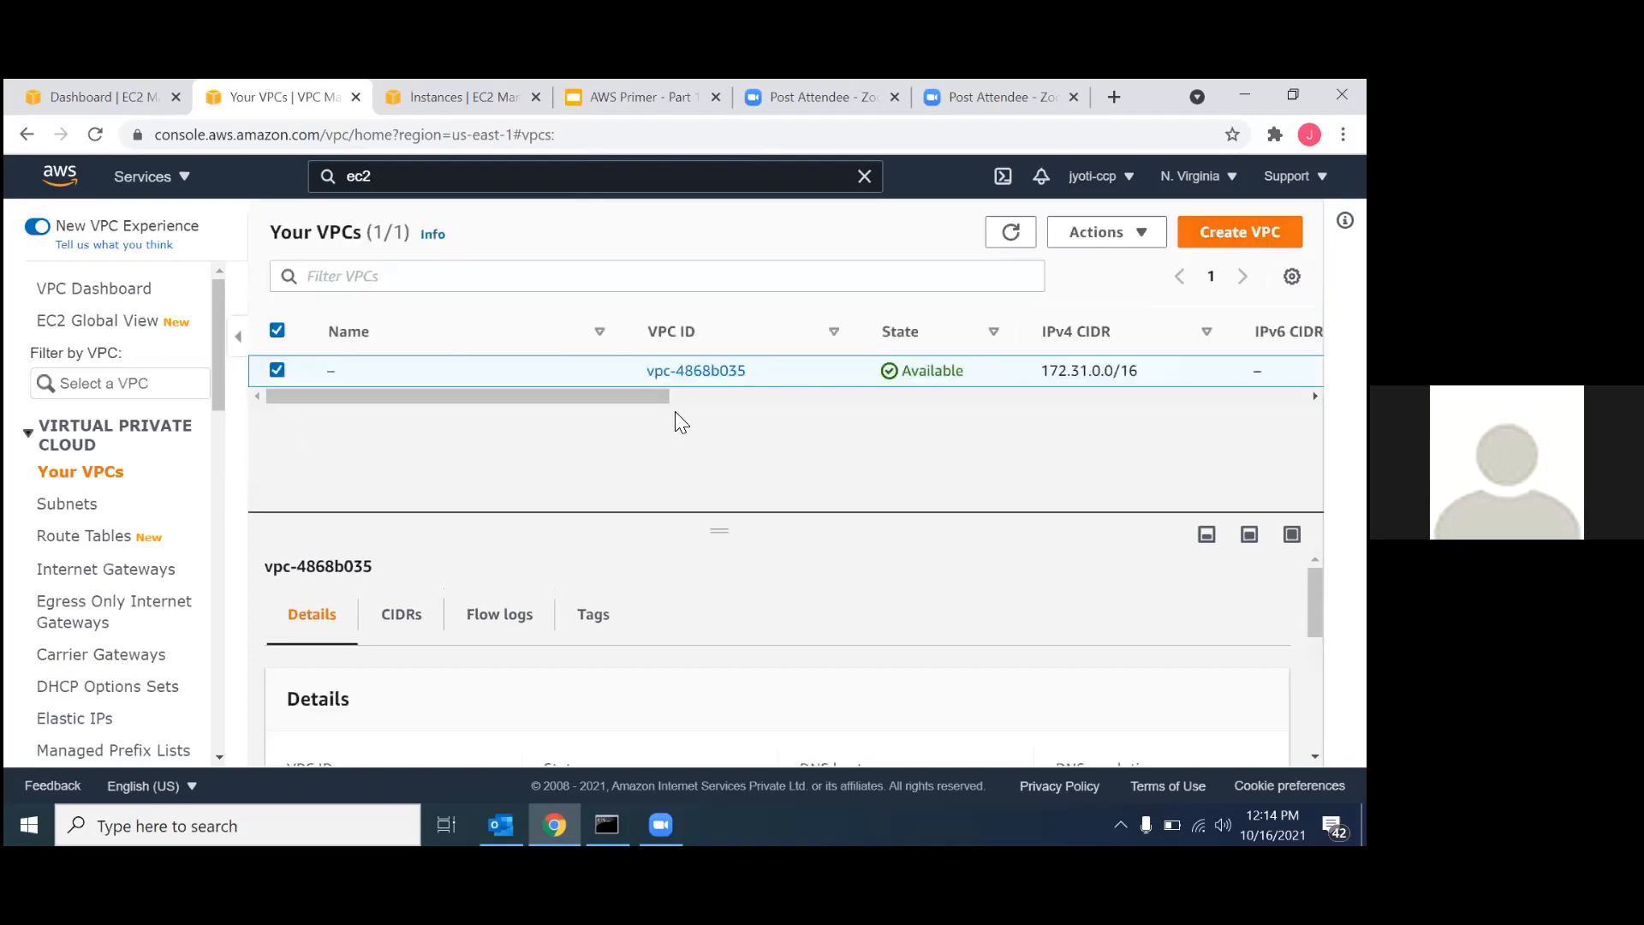
Create a VPC named VPC-01 with the IPv4 CIDR block 10.0.0.0/16.
click(1239, 232)
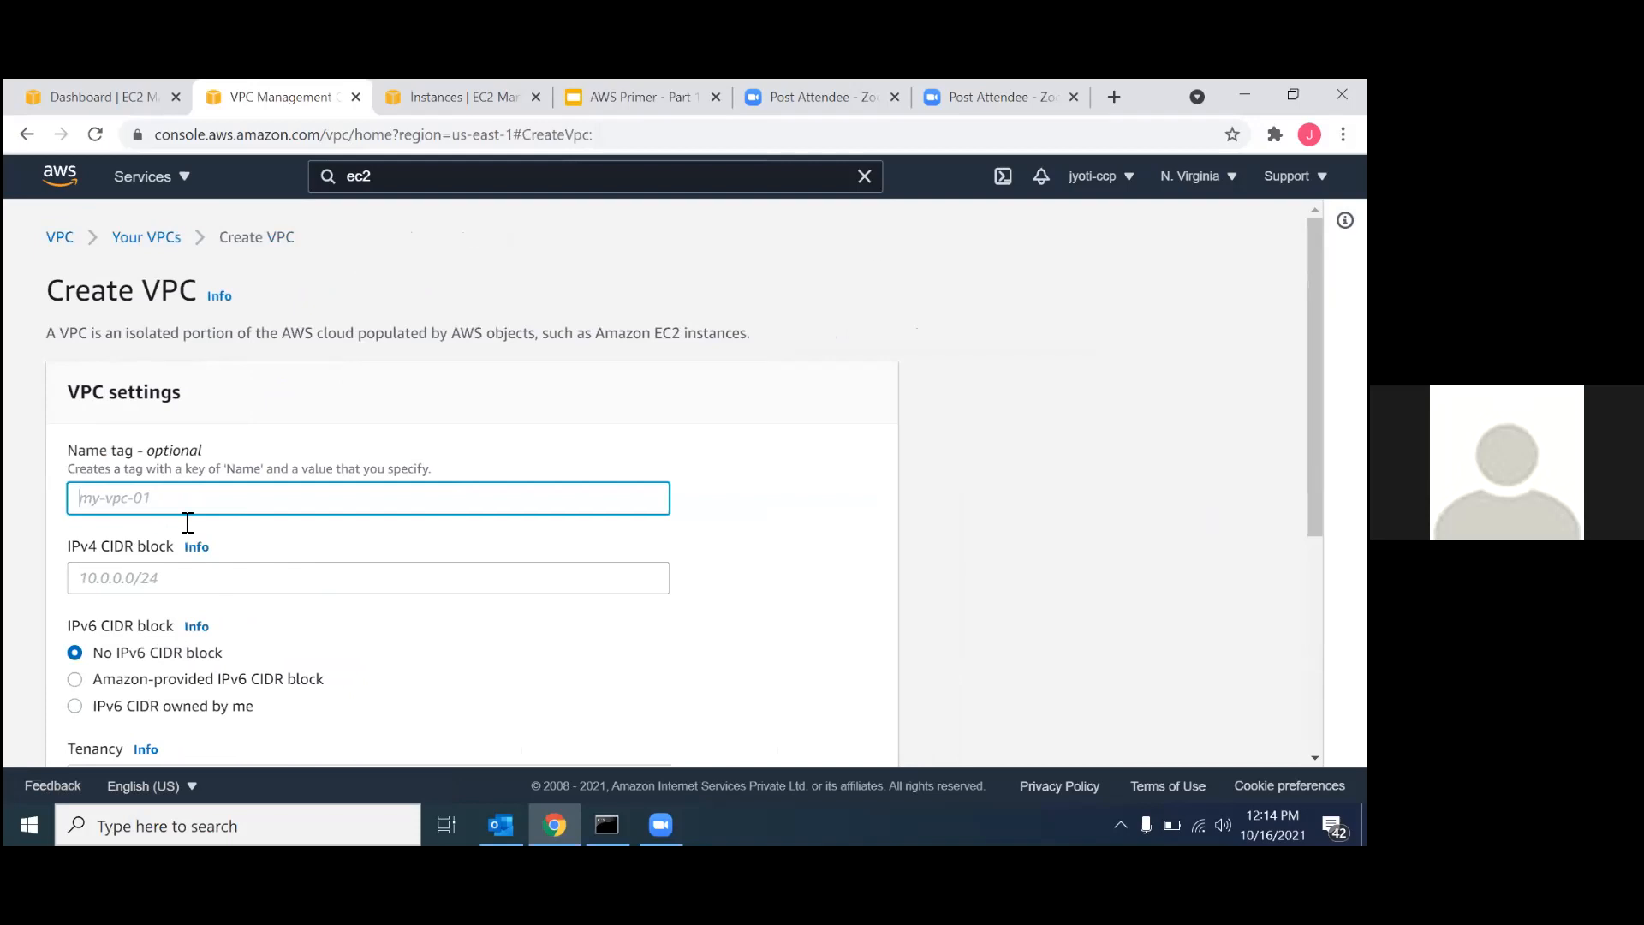
text(VPC-01)
click(139, 578)
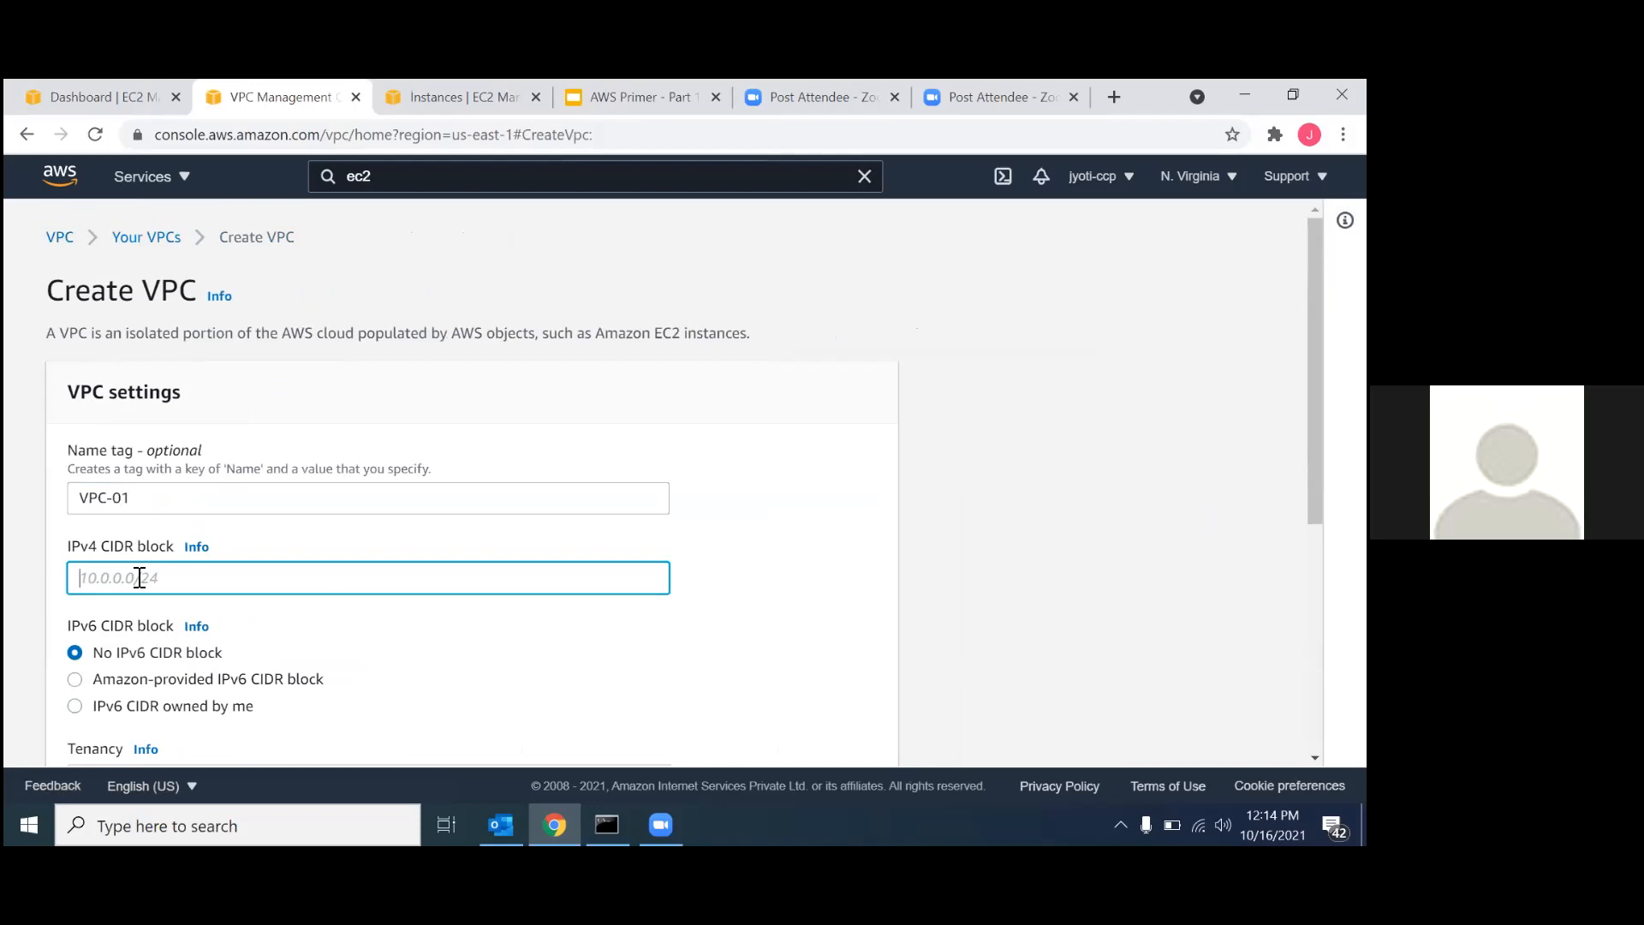
text(10.0.0.0/16)
scroll(132, 603, down, 5)
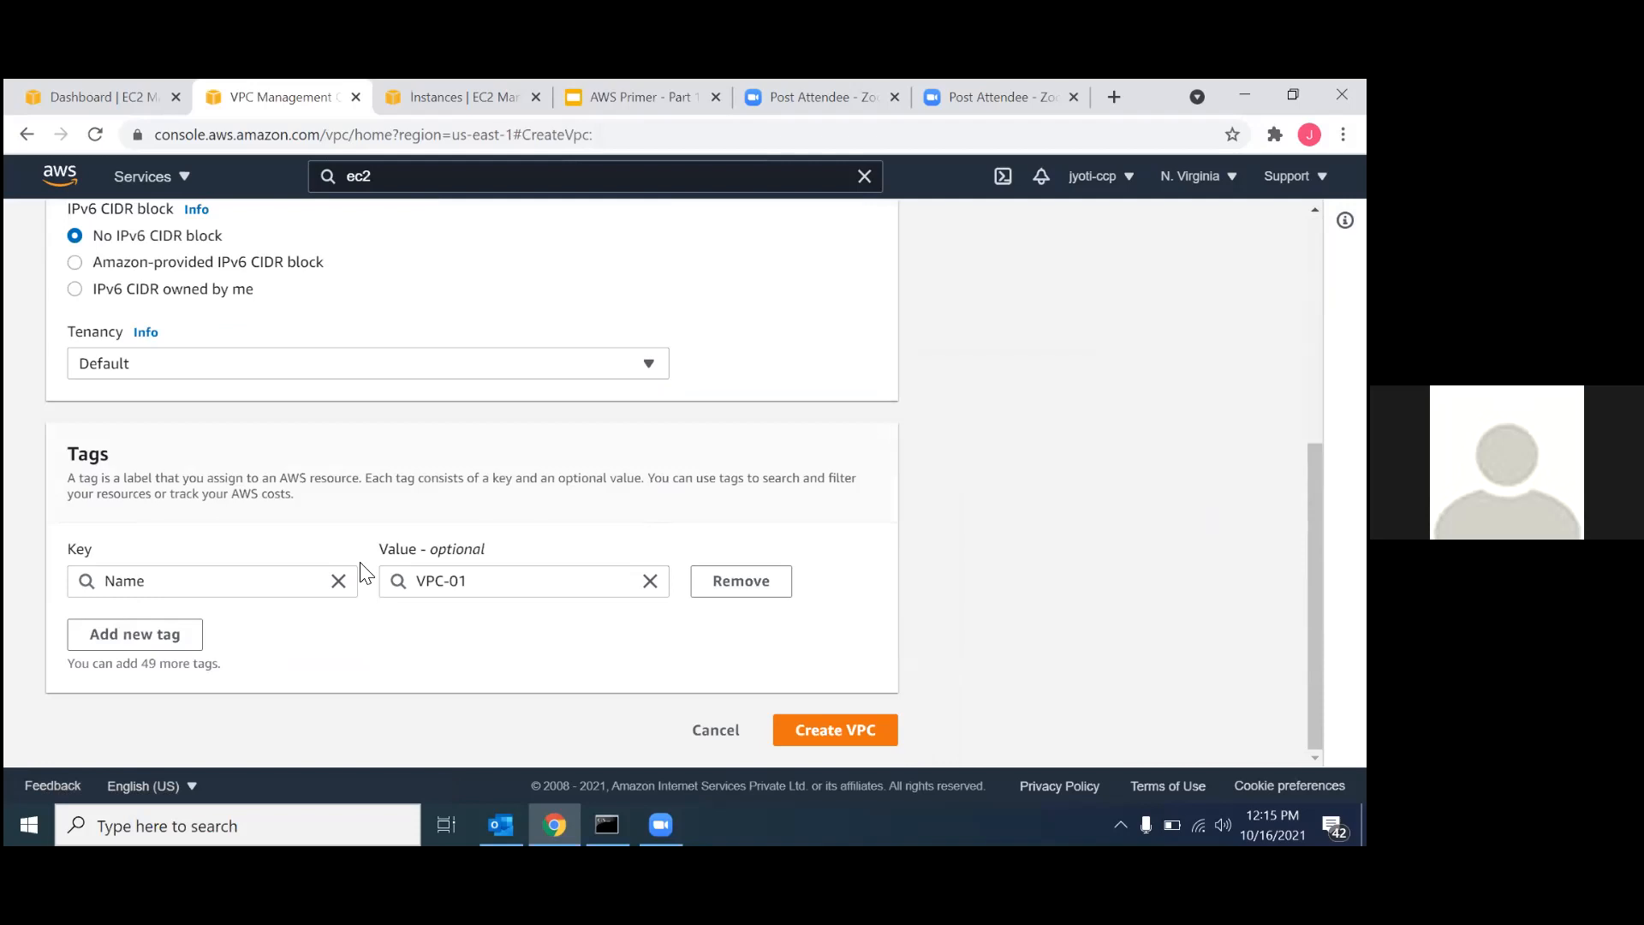
click(841, 724)
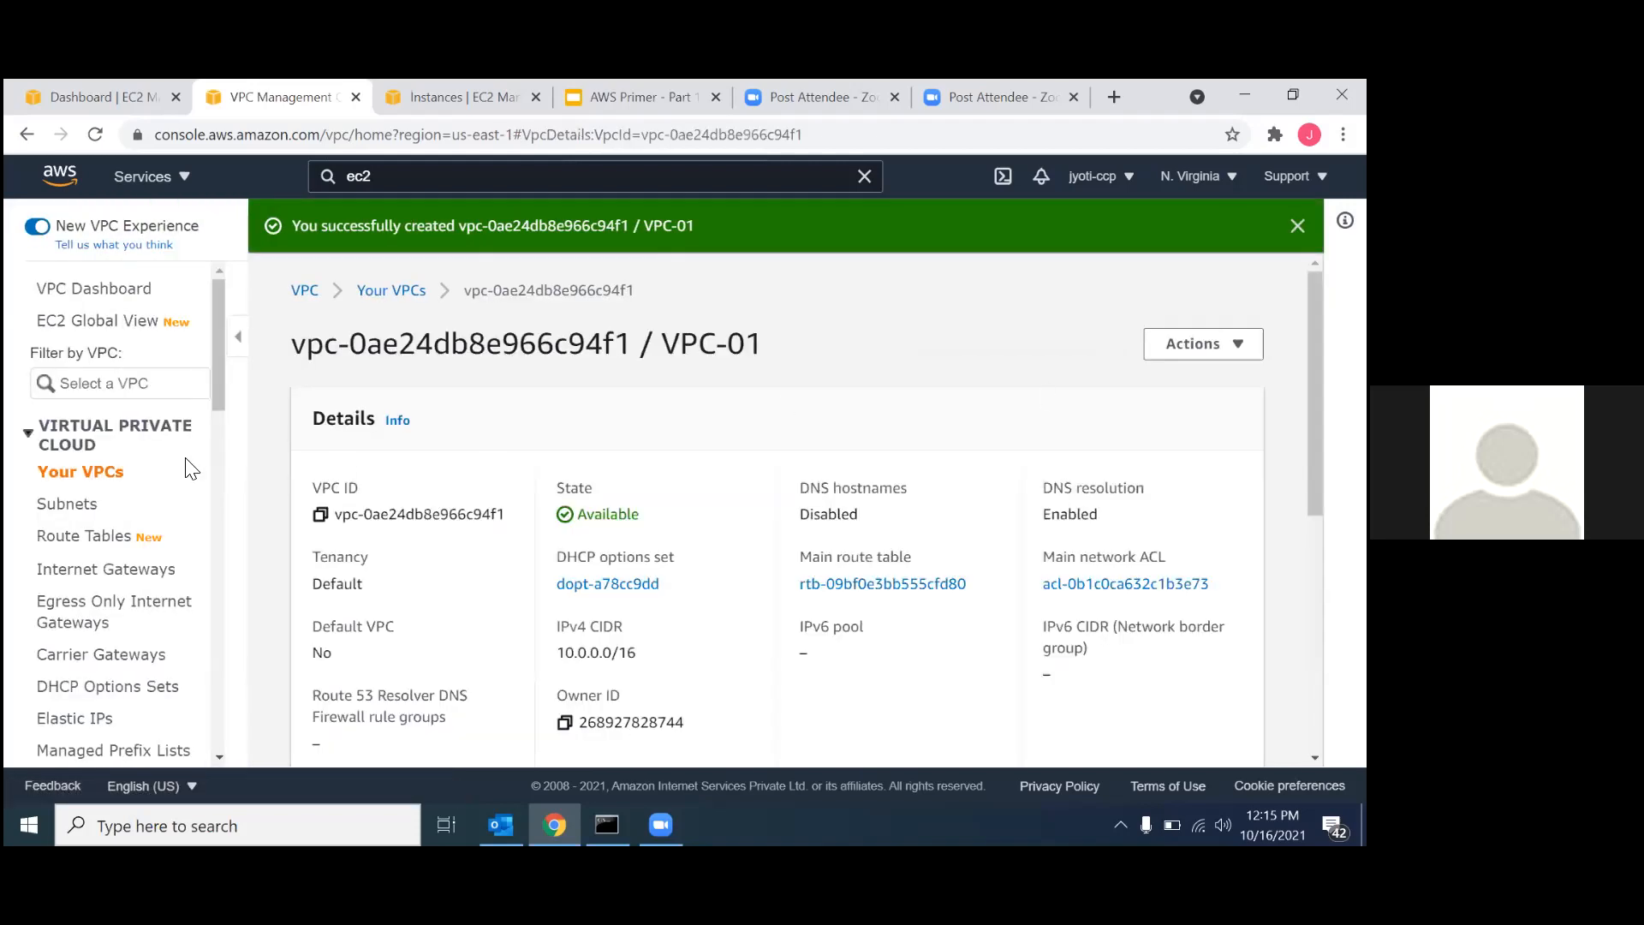
Start creating another VPC from the VPC list and name it VPC-02.
click(83, 476)
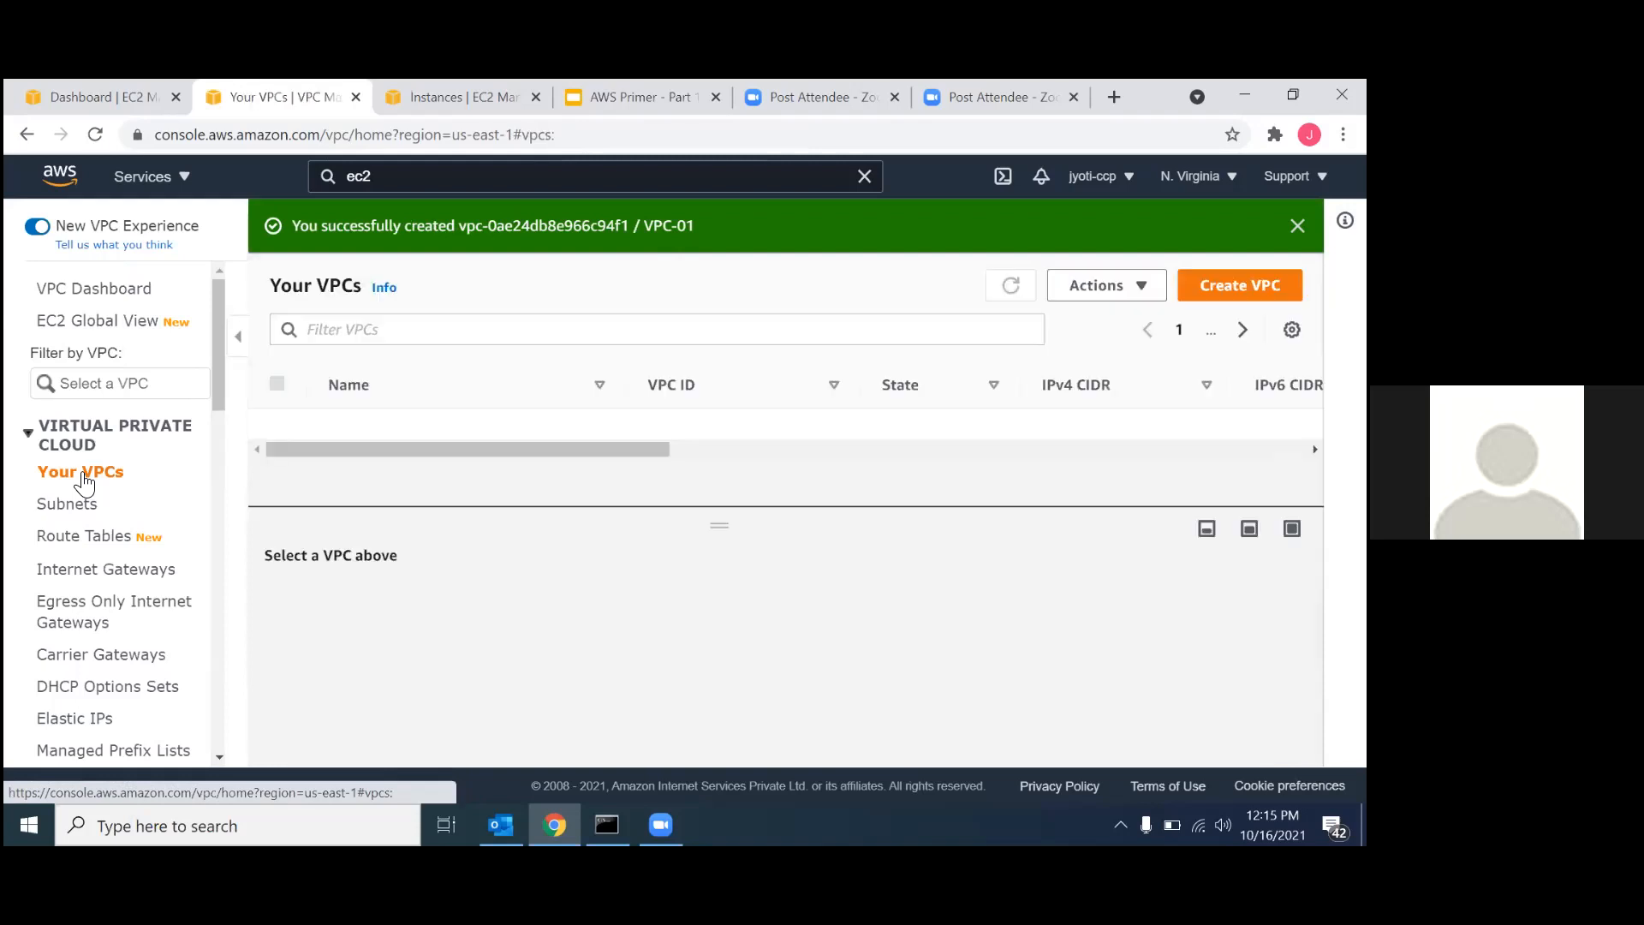
click(1240, 285)
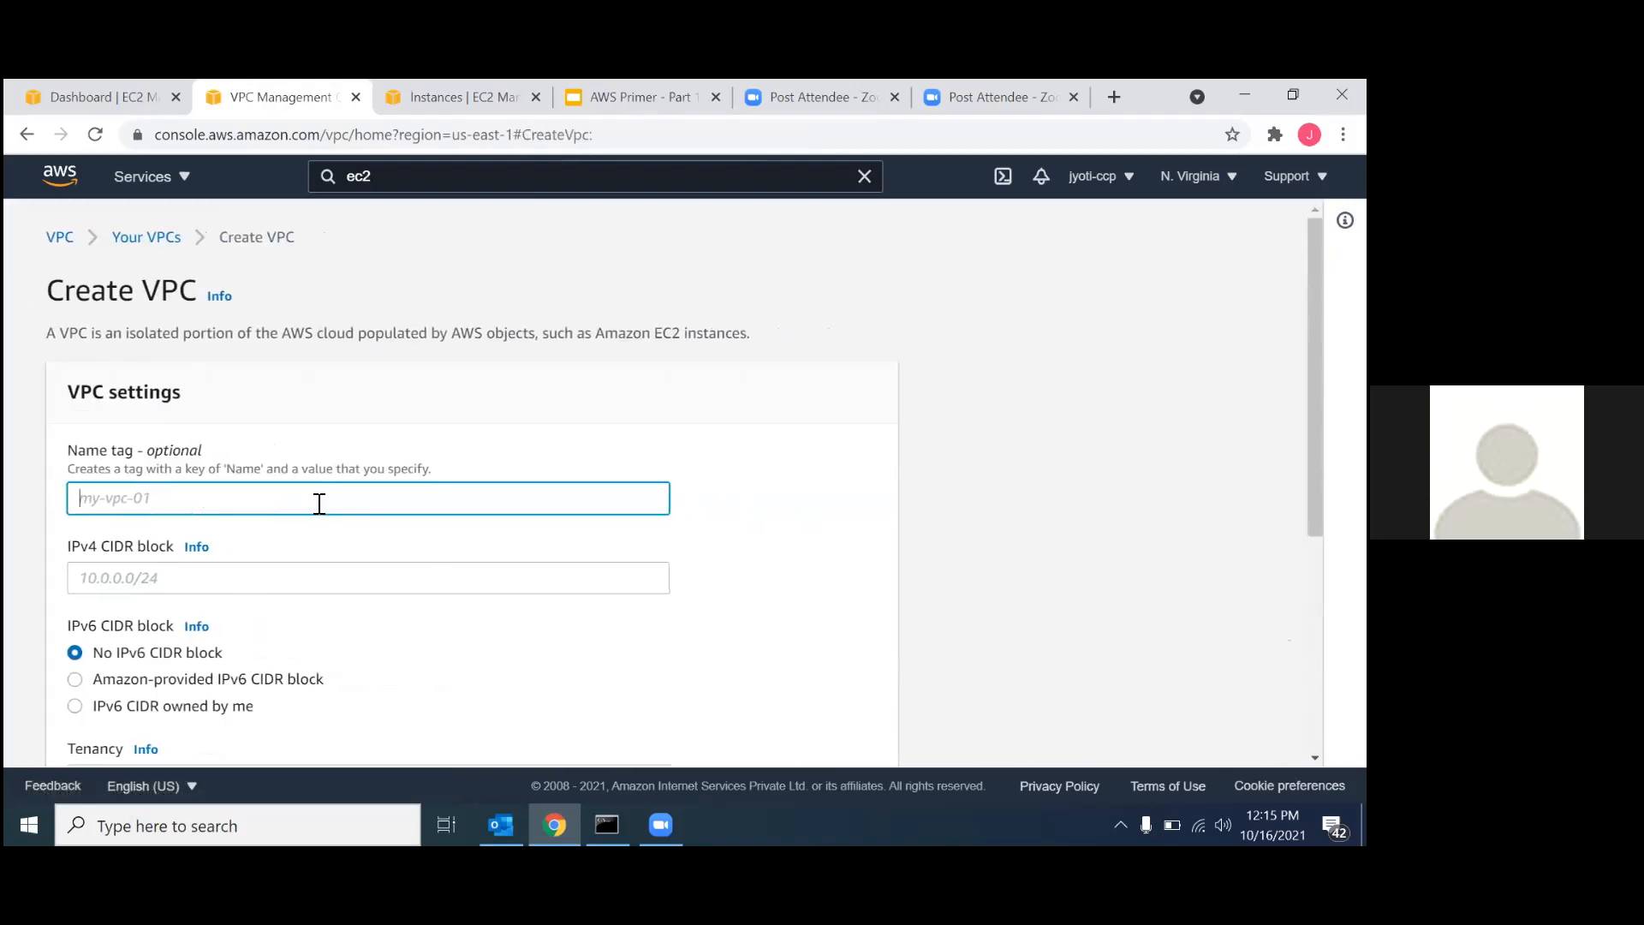
text(VPC-02)
scroll(319, 503, down, 1)
Set the IPv4 CIDR block of VPC-02 to 172.16.0.0/16 and create the VPC.
click(100, 536)
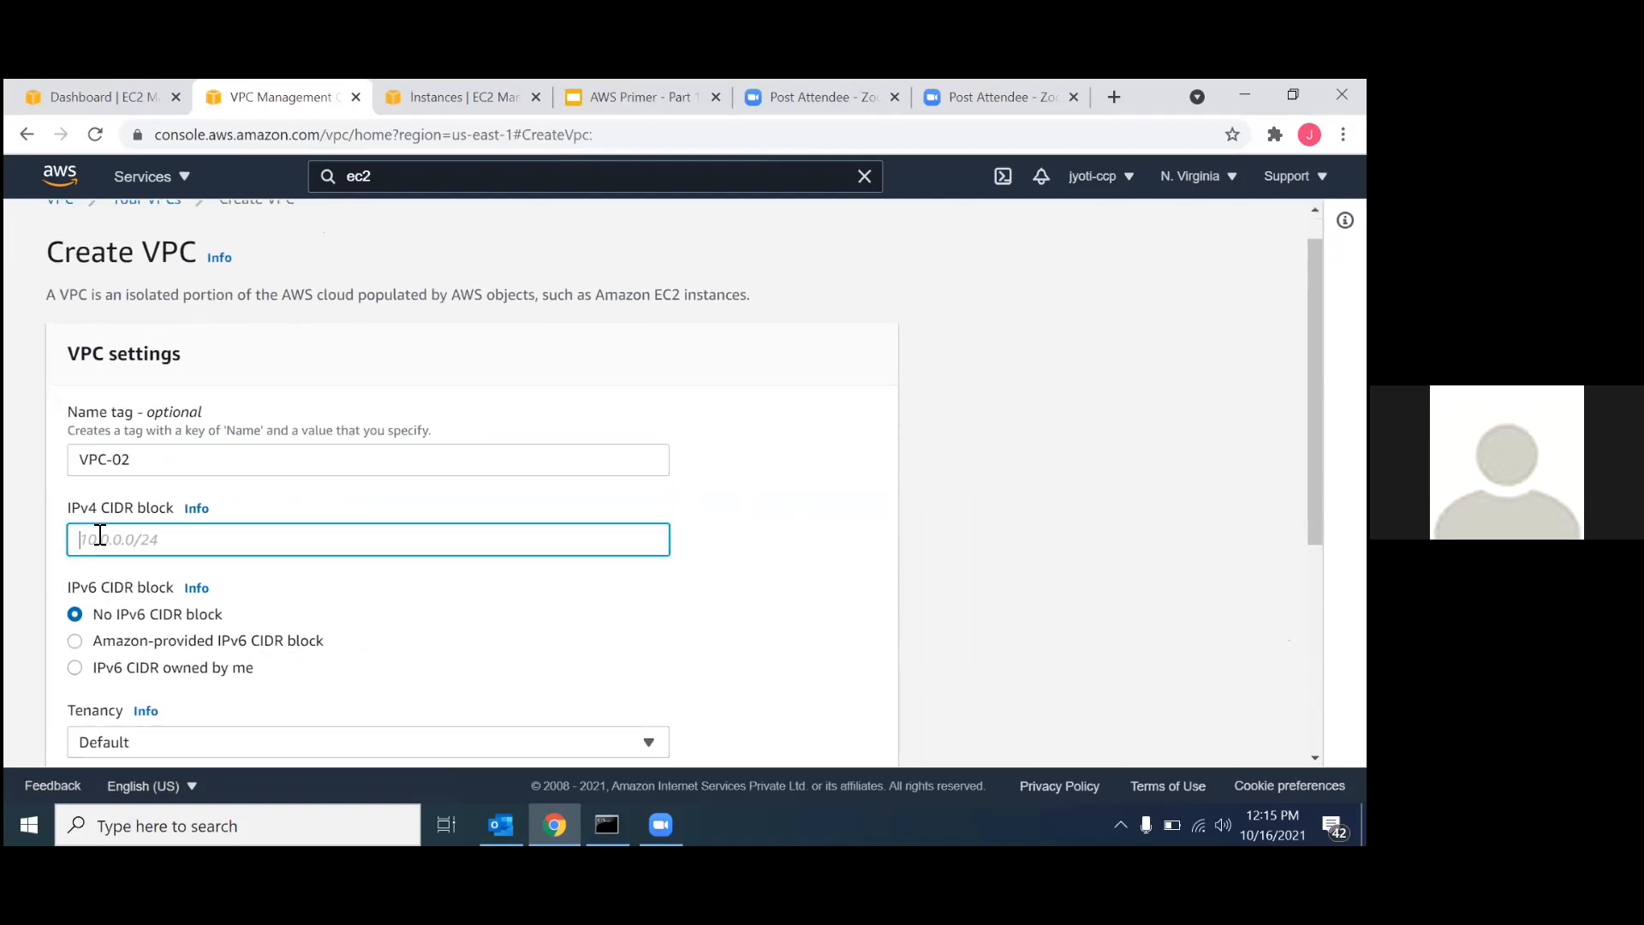
text(17)
text(.16)
text(.0.0/16)
scroll(246, 616, down, 4)
scroll(248, 631, down, 1)
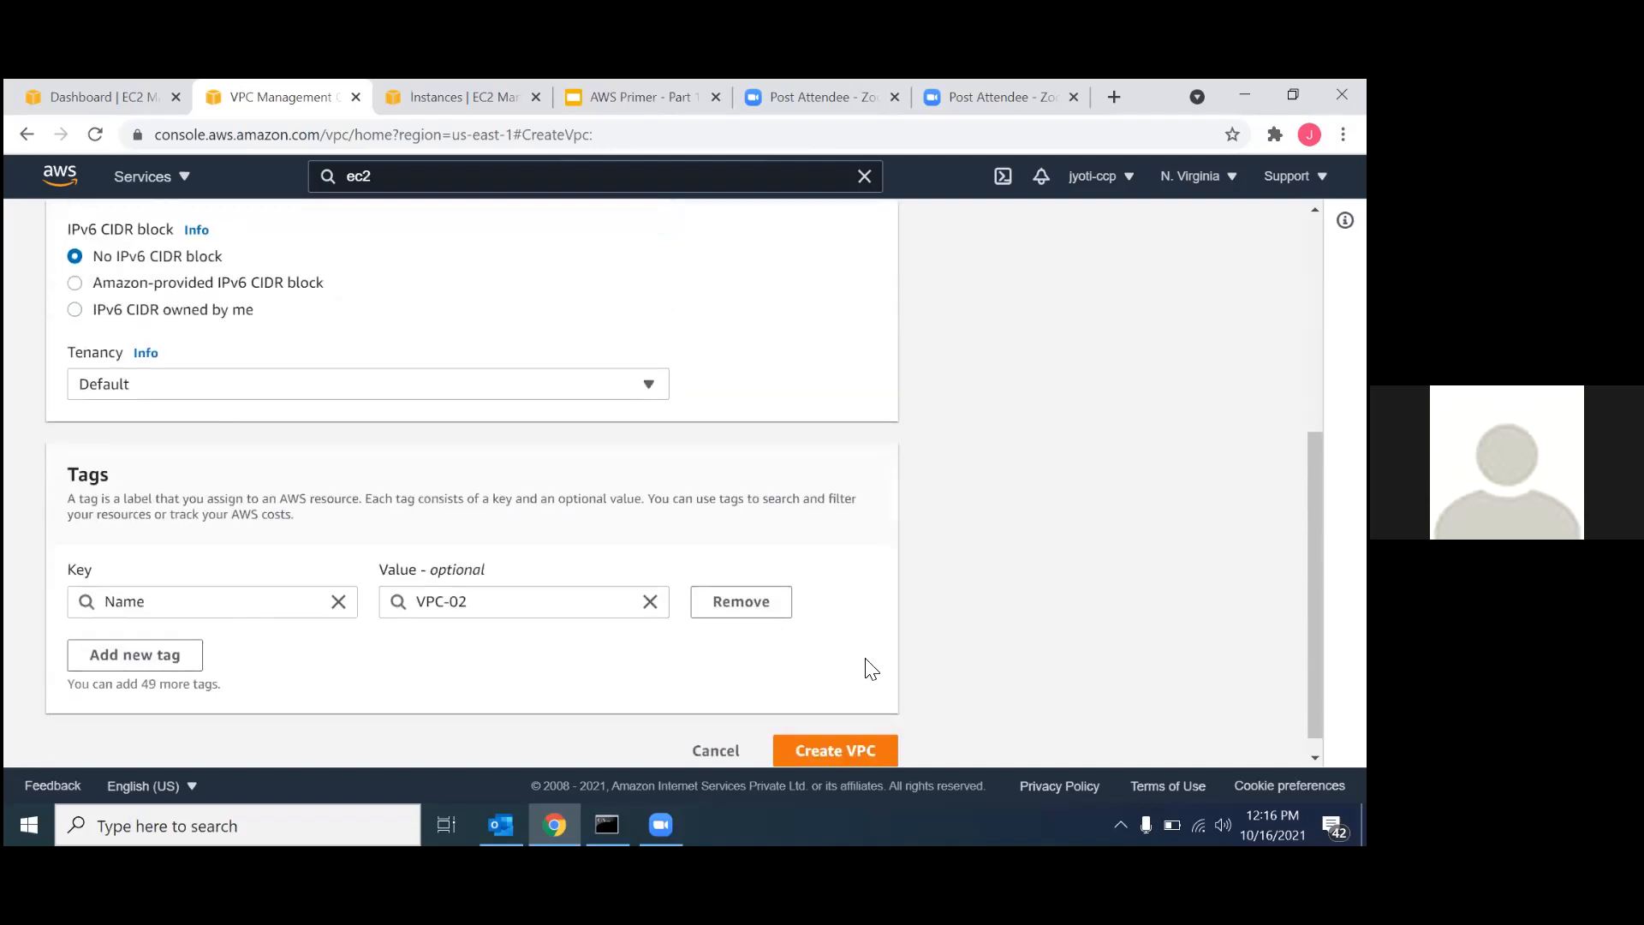
click(814, 751)
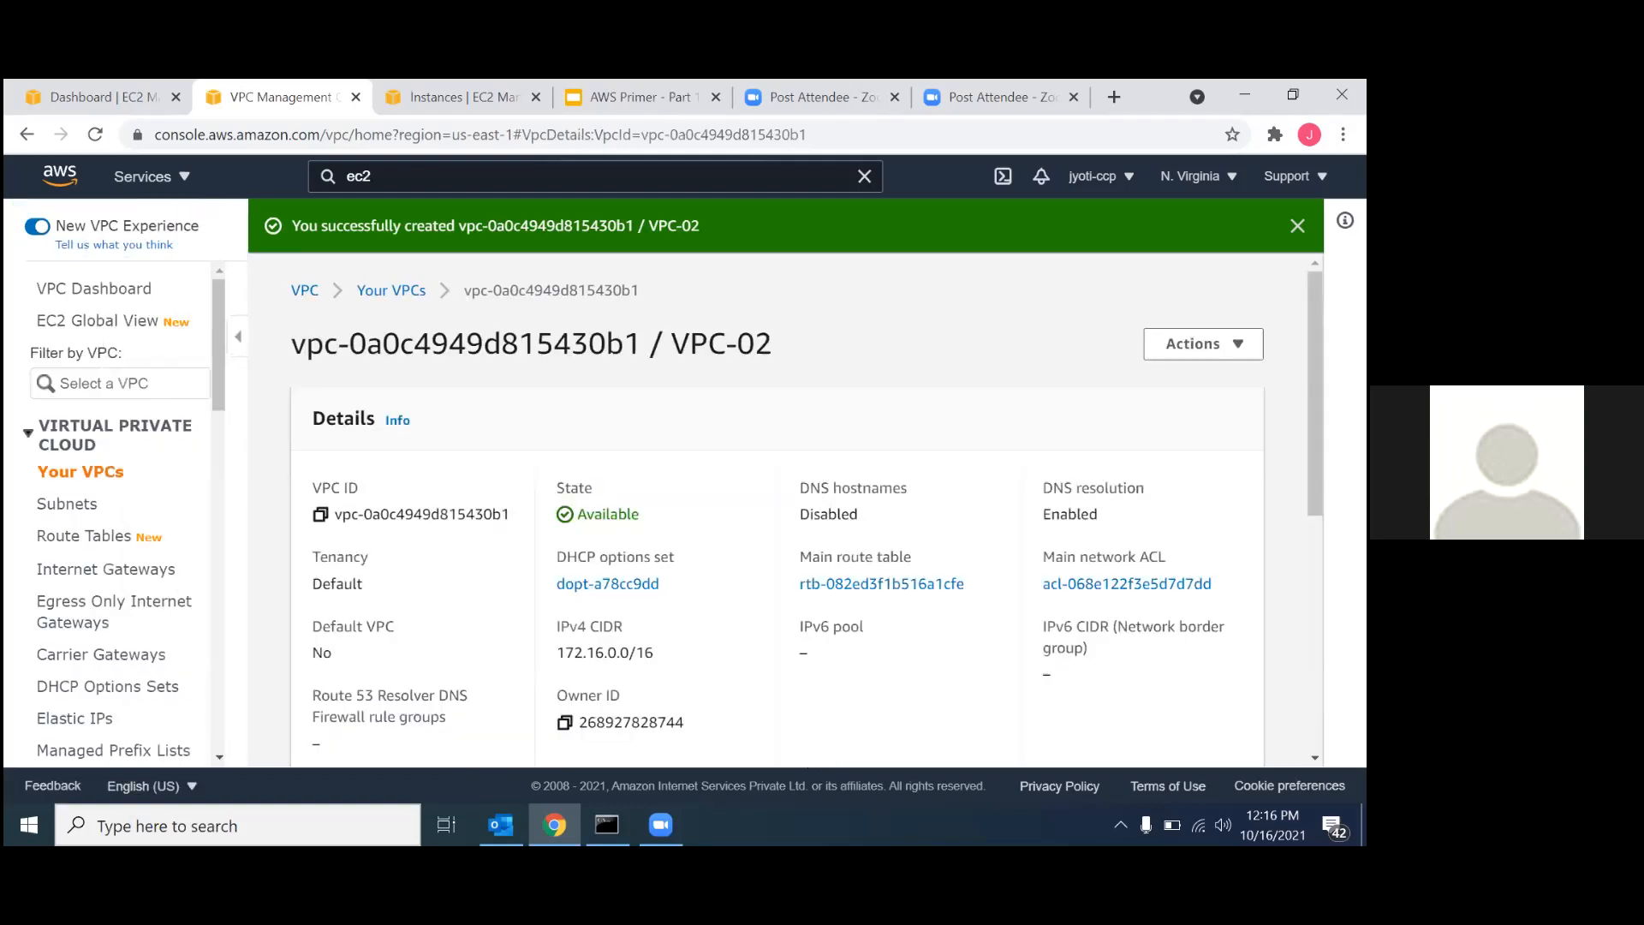
Start creating a subnet in VPC-01 and name it subnet-01.
click(72, 512)
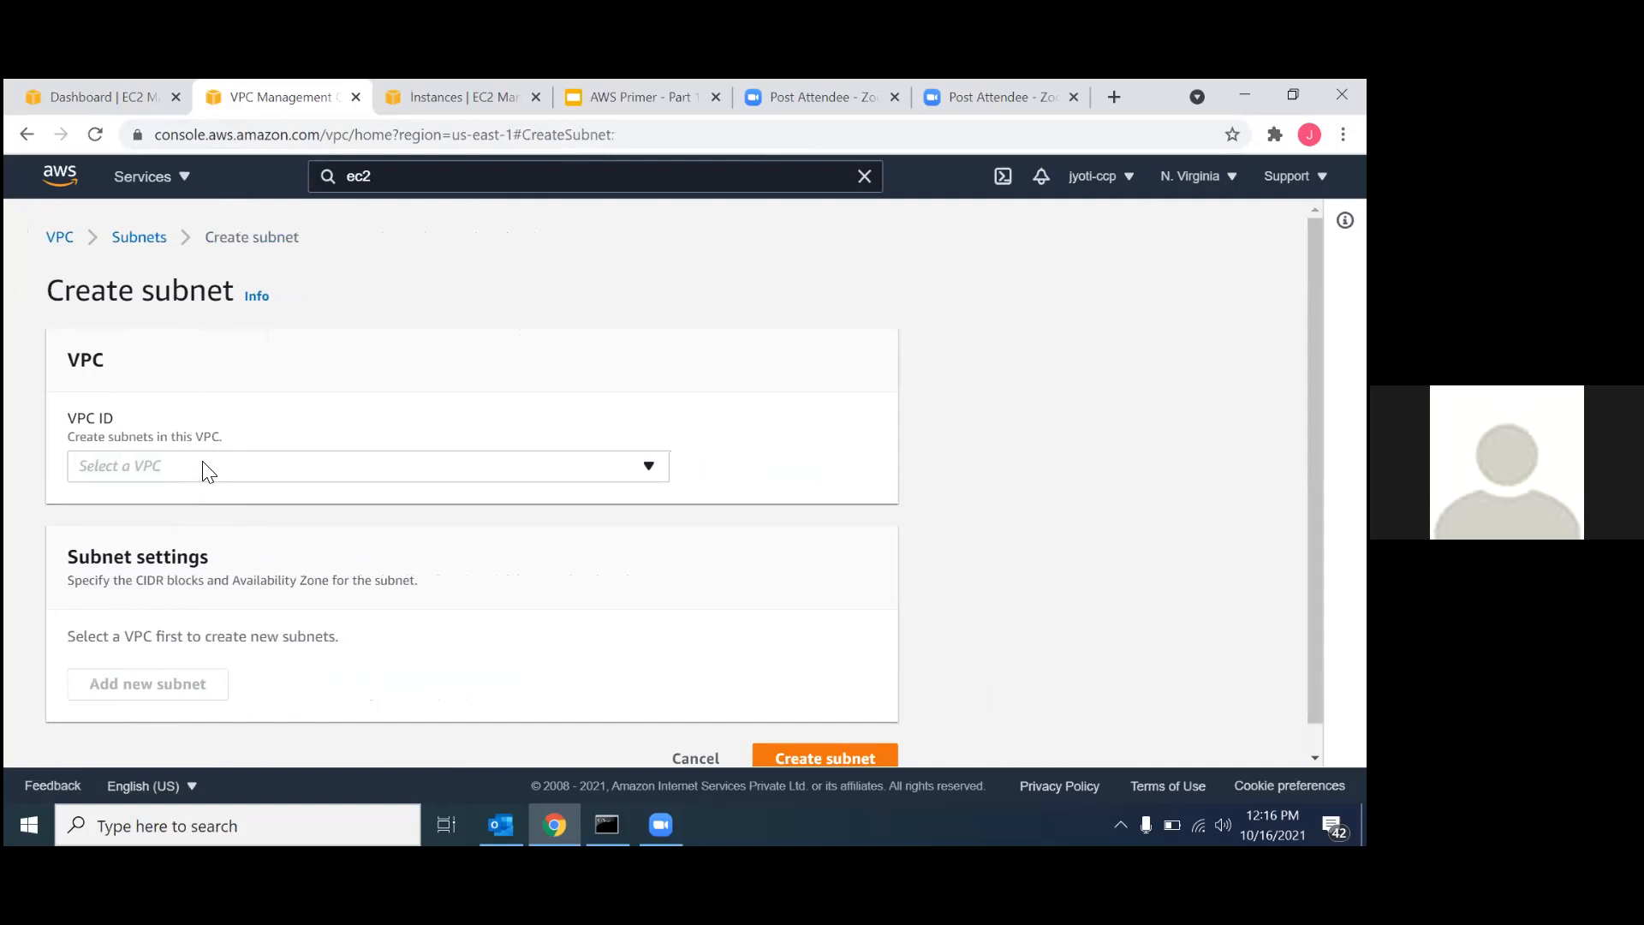
click(202, 467)
click(206, 542)
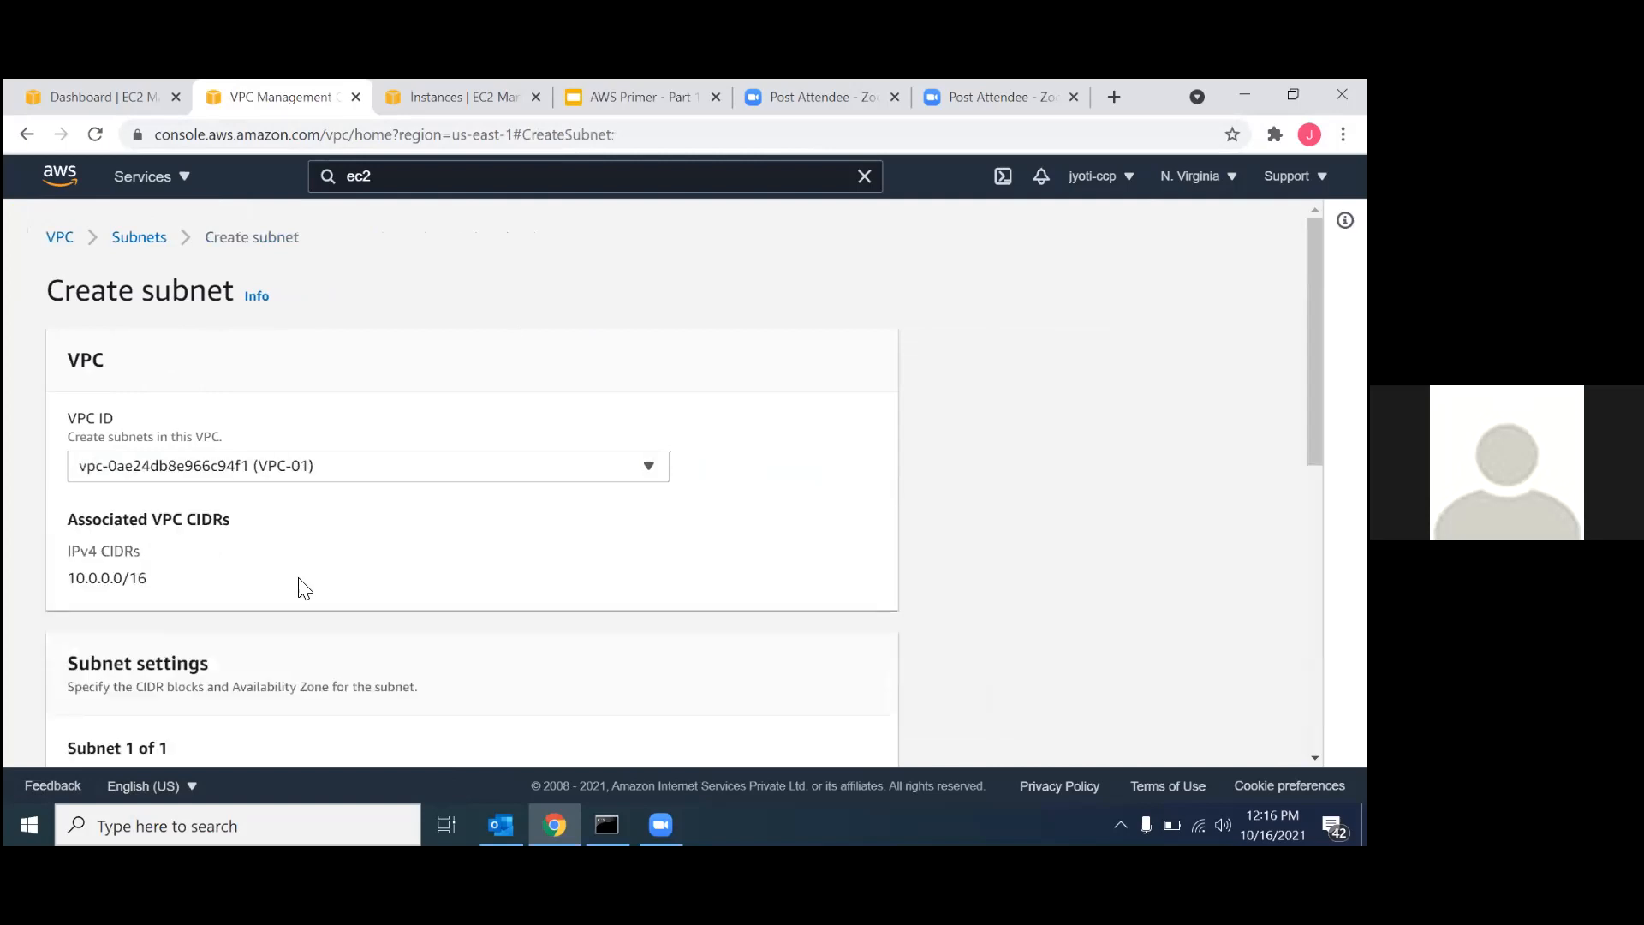
scroll(301, 583, down, 3)
scroll(302, 583, down, 2)
click(201, 467)
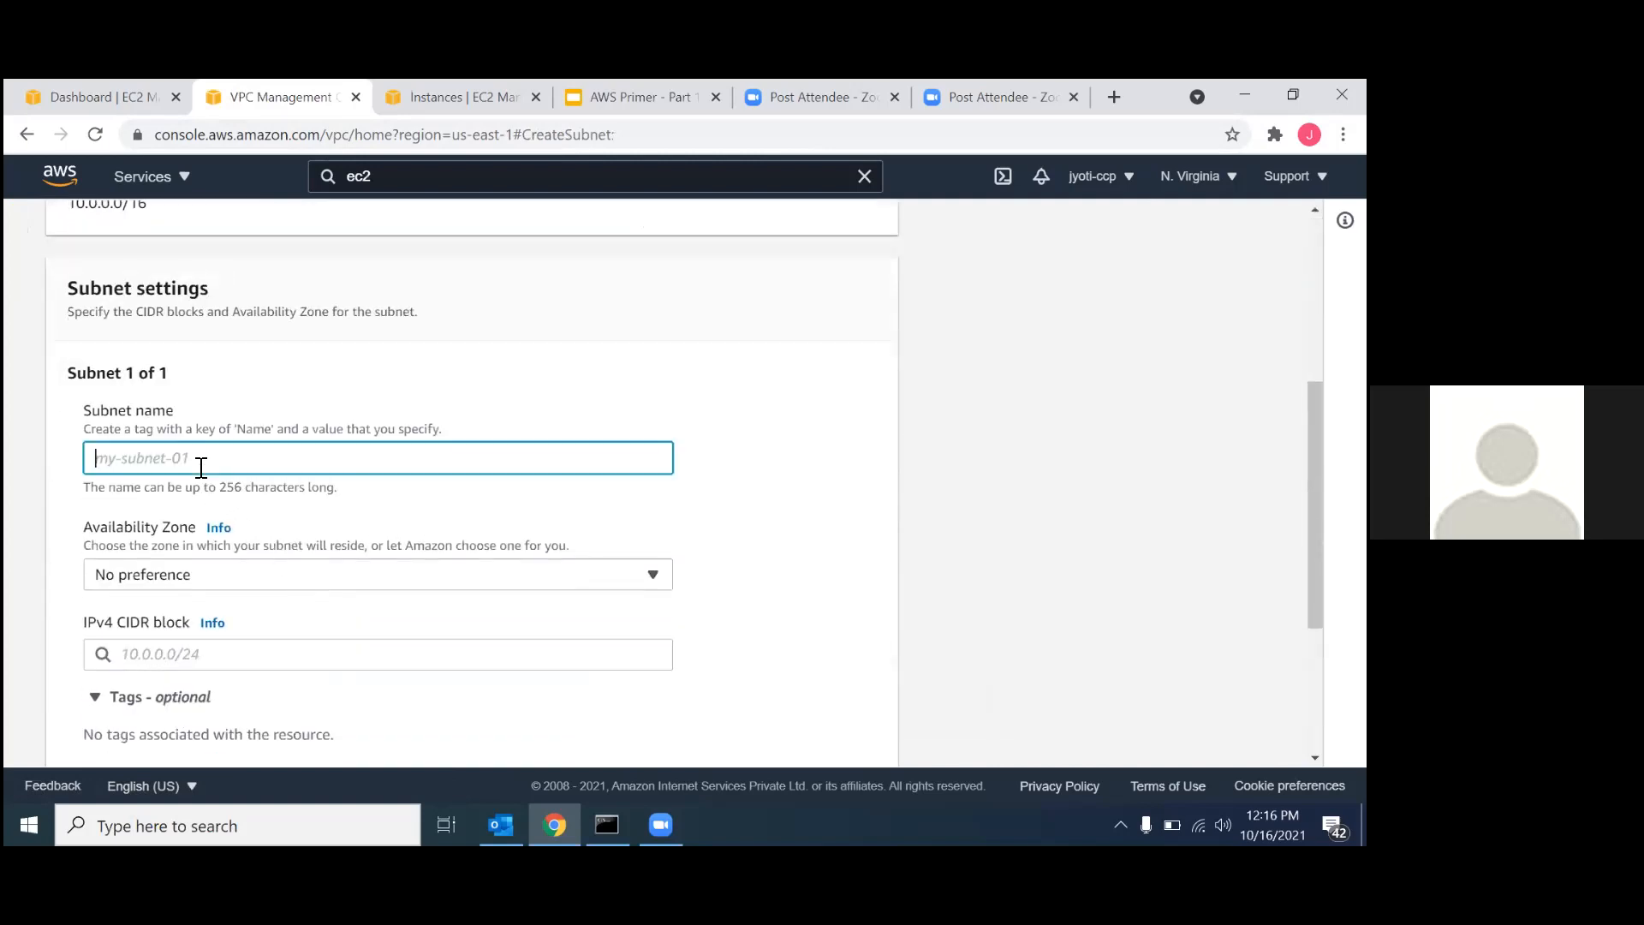
text(subnet)
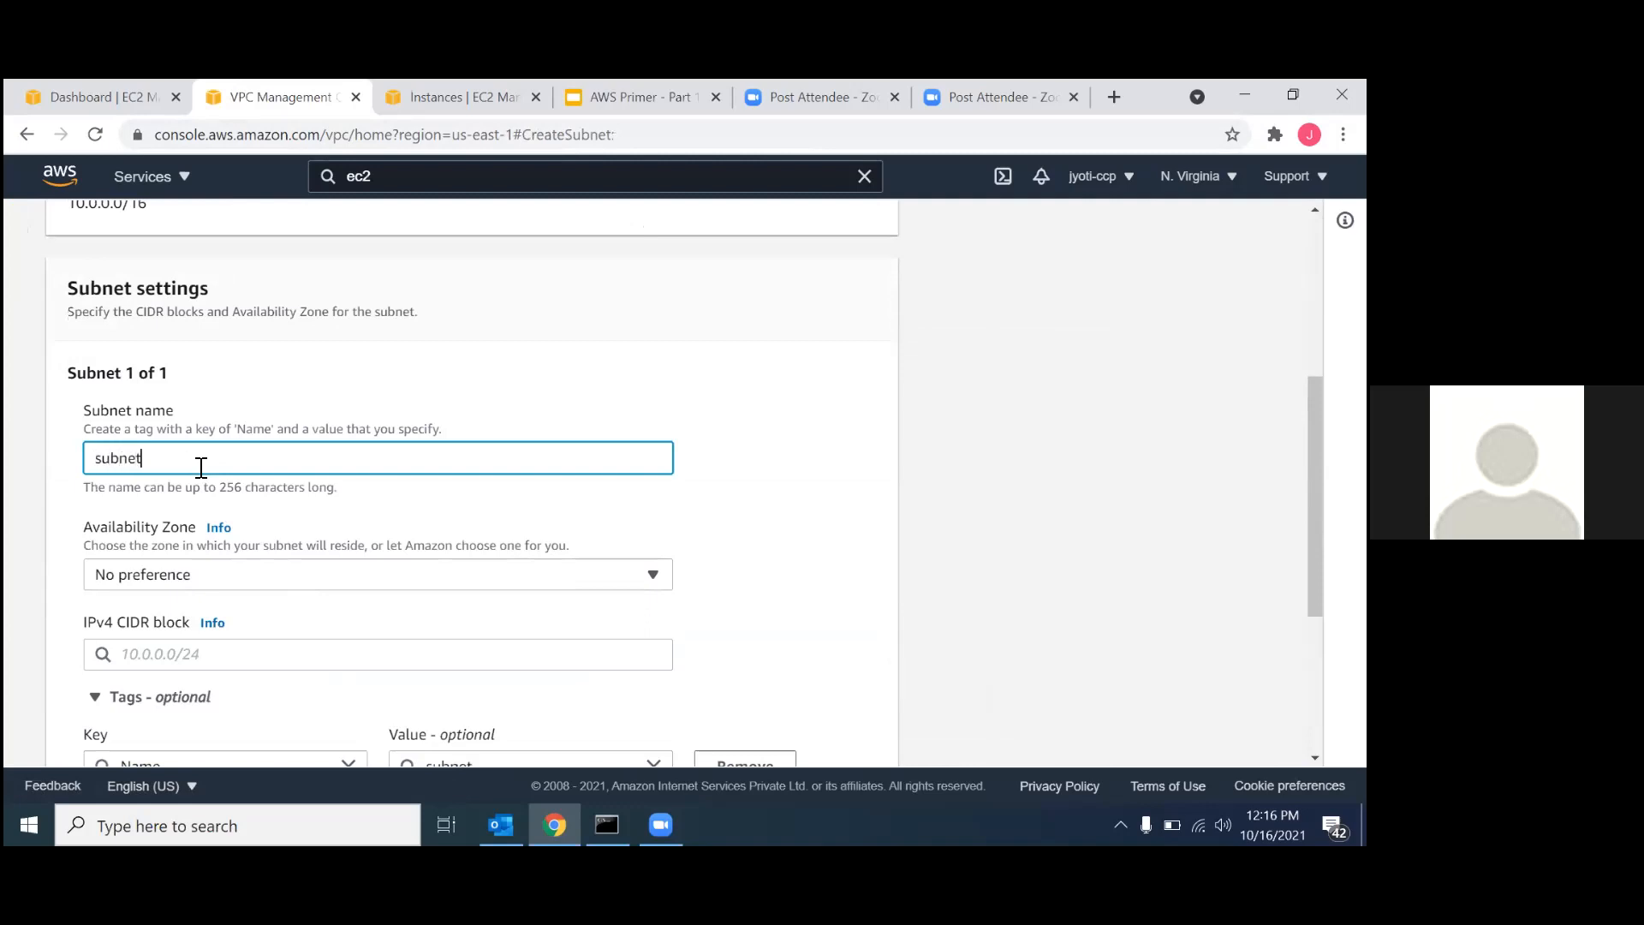
text(-01)
Set the IPv4 CIDR block of subnet-01 to 10.0.0.0/24 and create the subnet.
scroll(210, 591, down, 2)
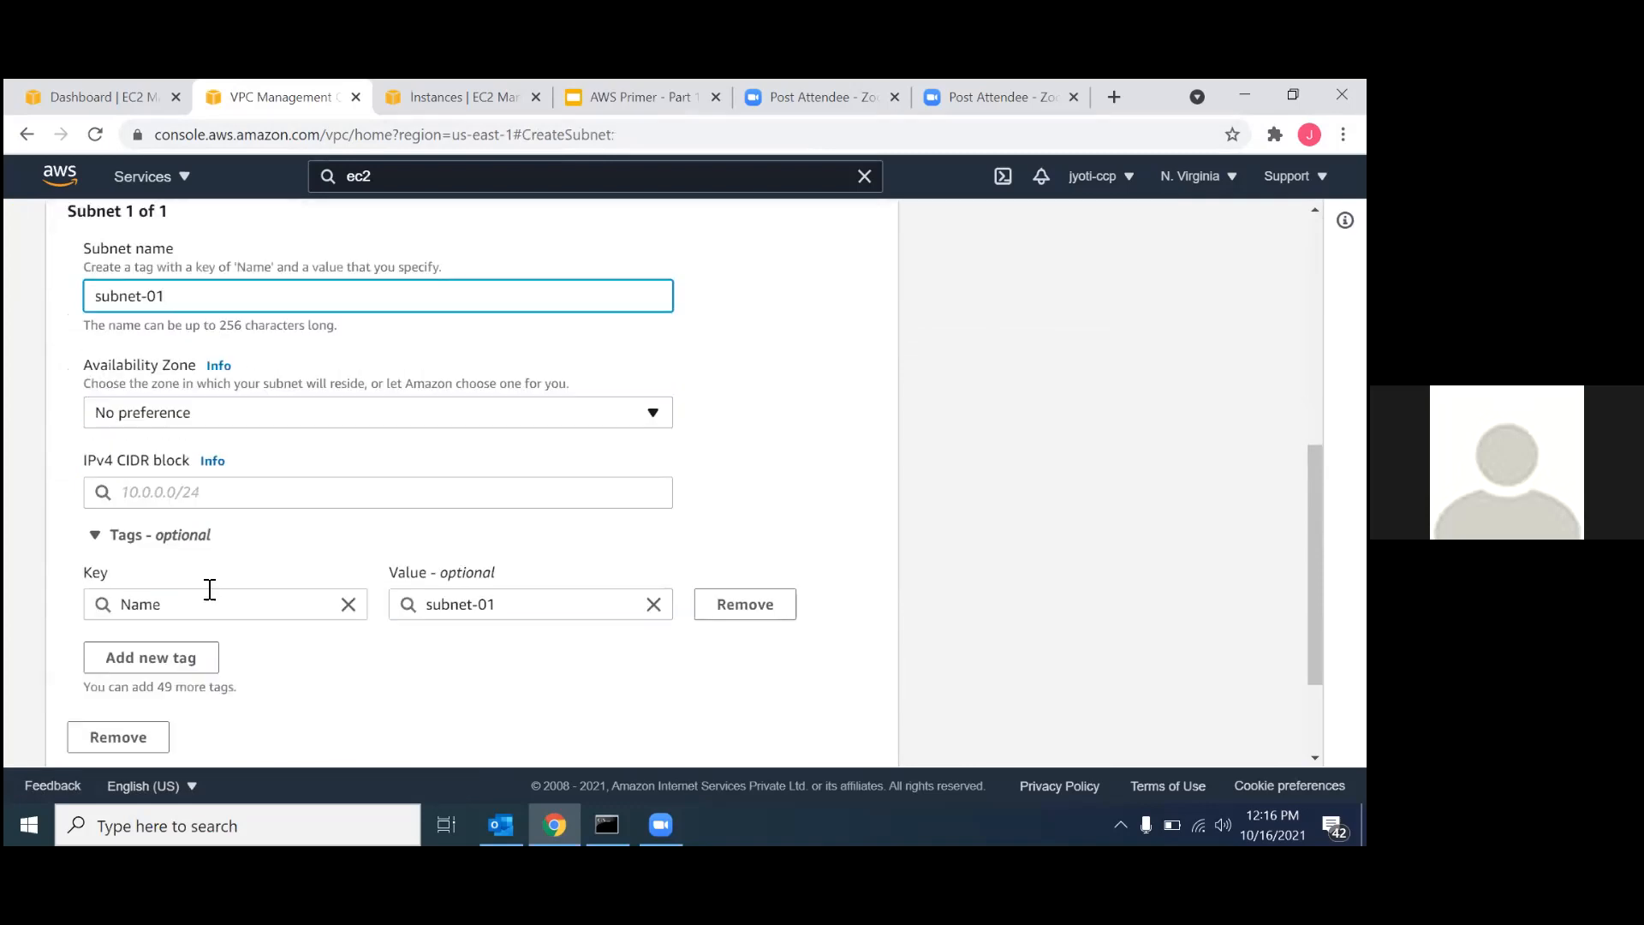
click(176, 487)
text(1)
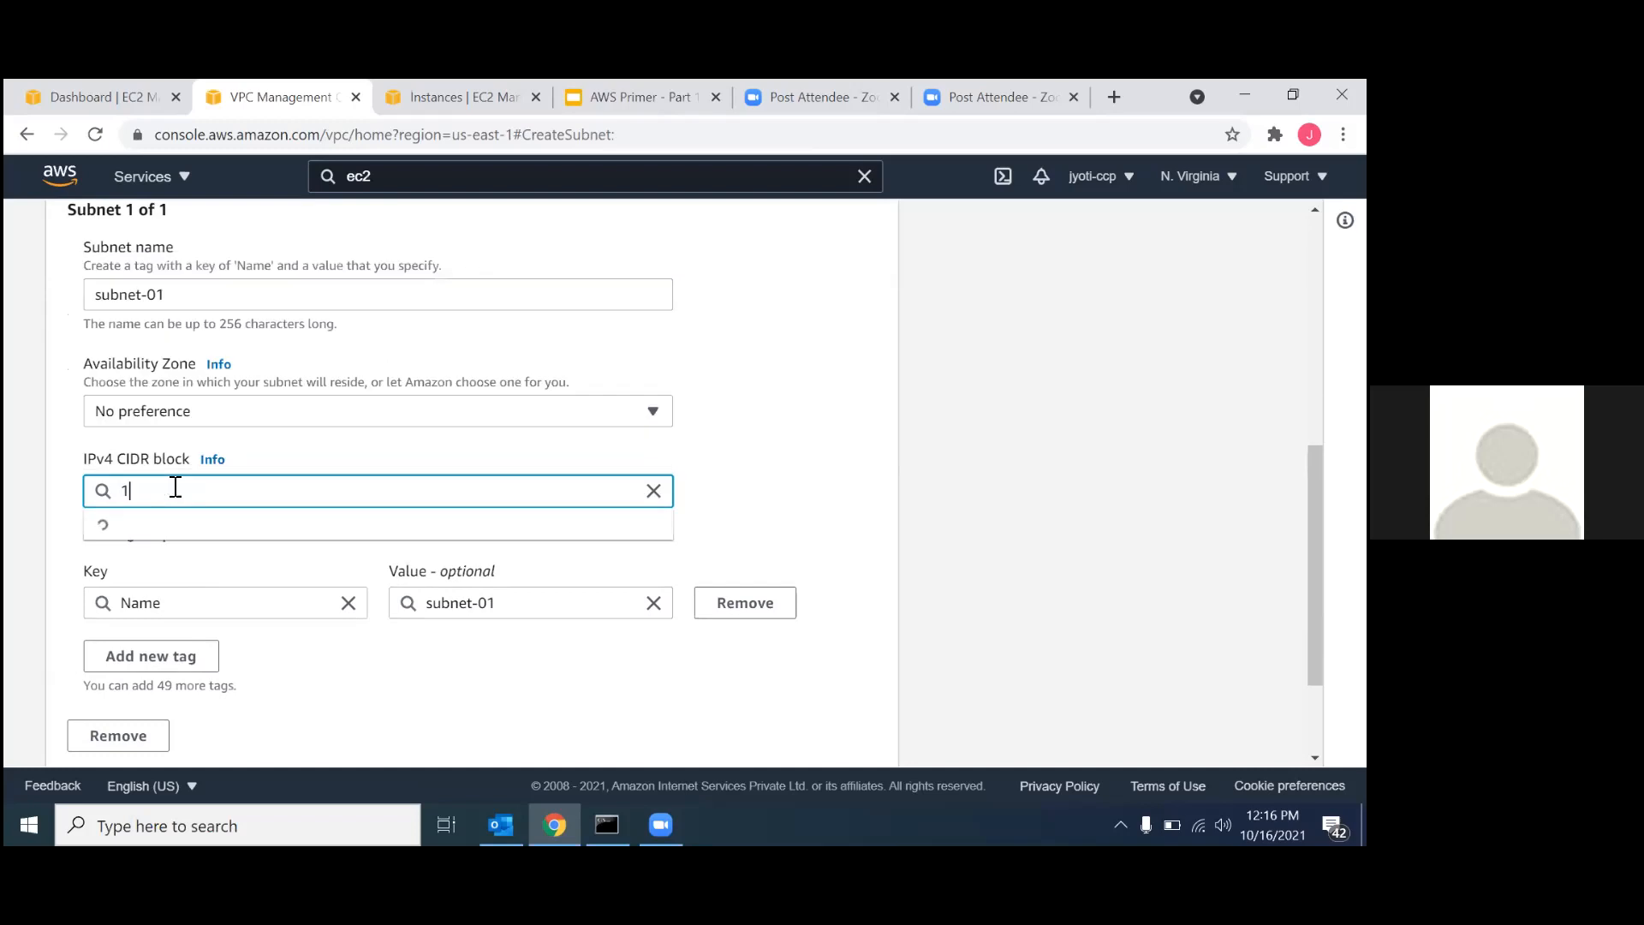
text(0.0.0.0/24)
click(220, 528)
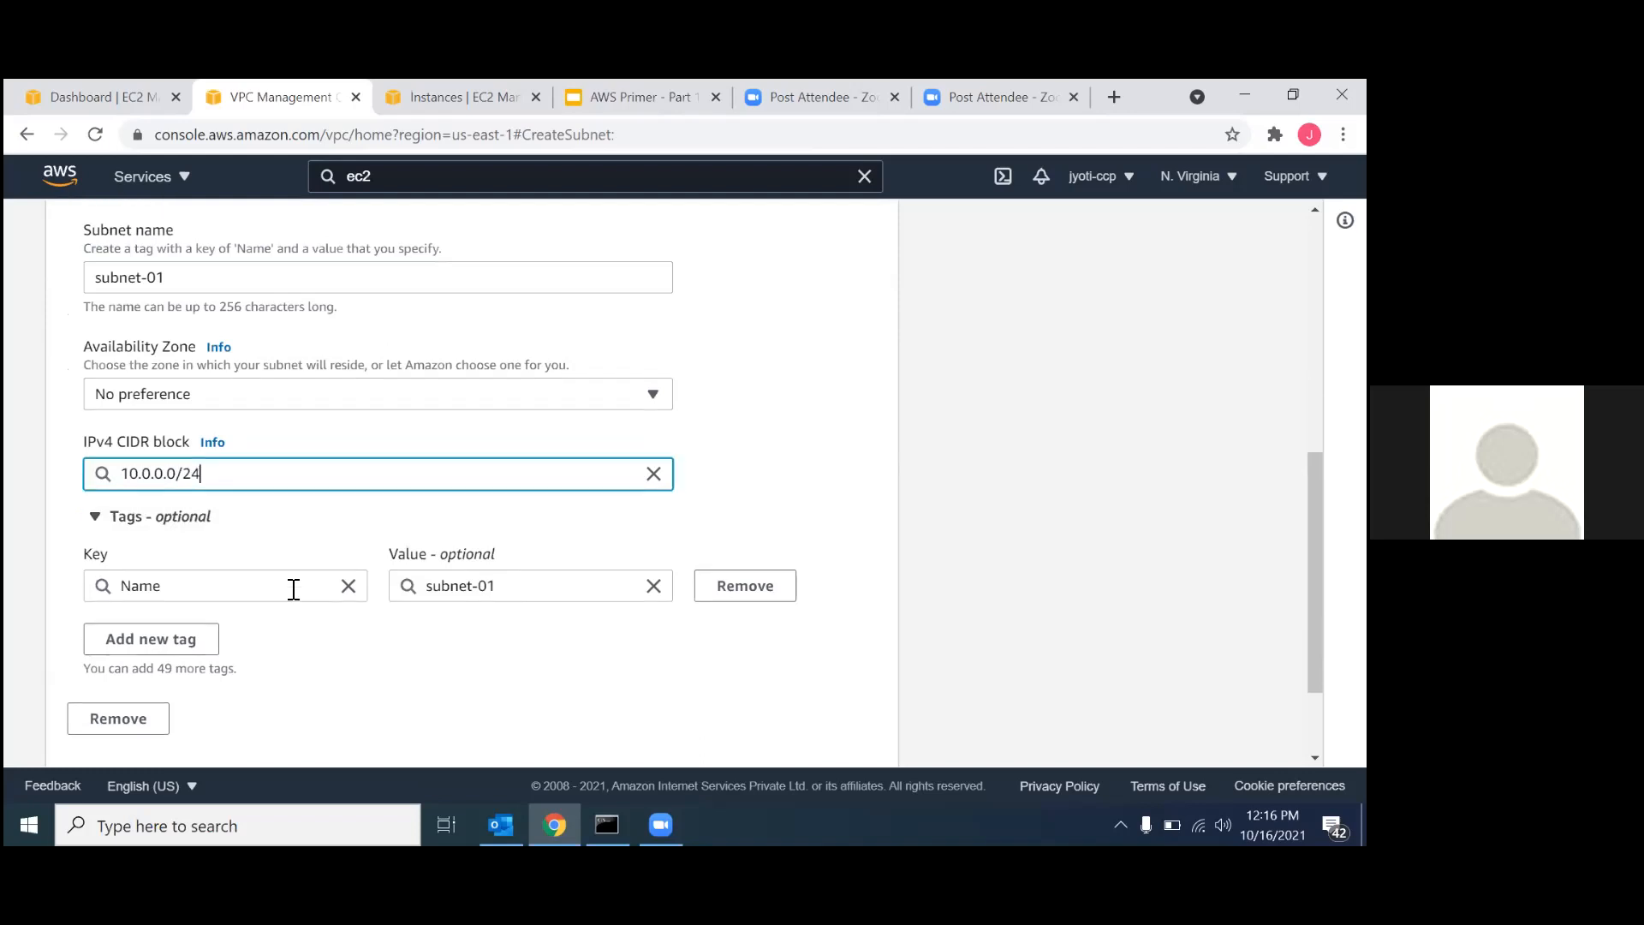
scroll(296, 595, down, 3)
click(853, 726)
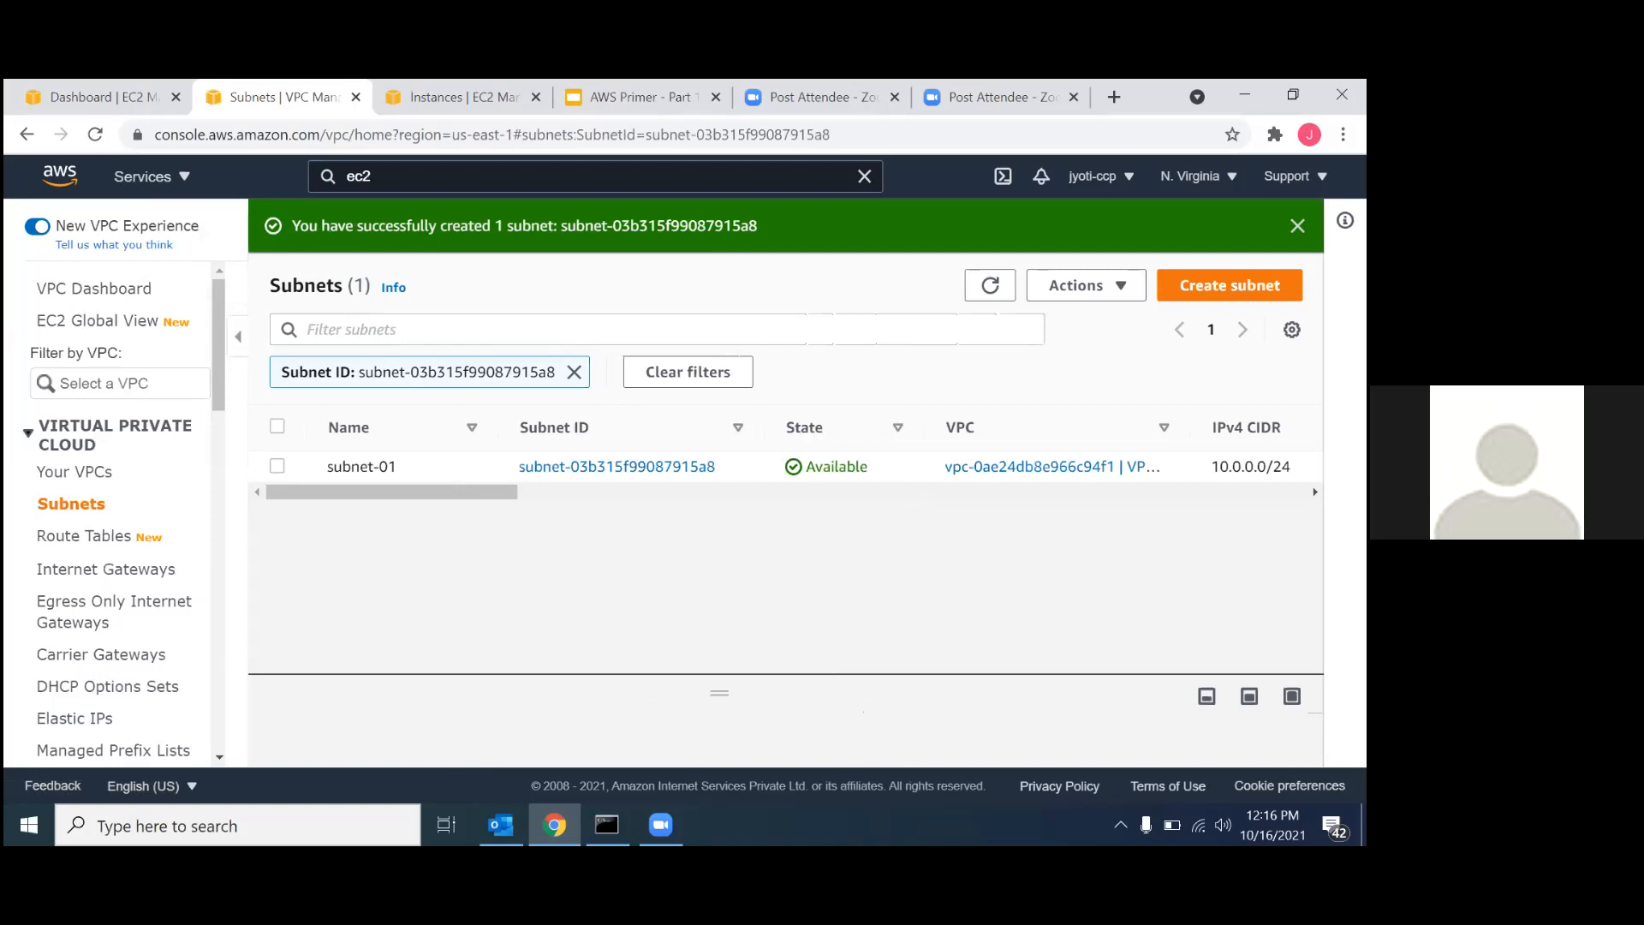
Start creating a subnet in VPC-02 and name it subnet-02.
click(1230, 285)
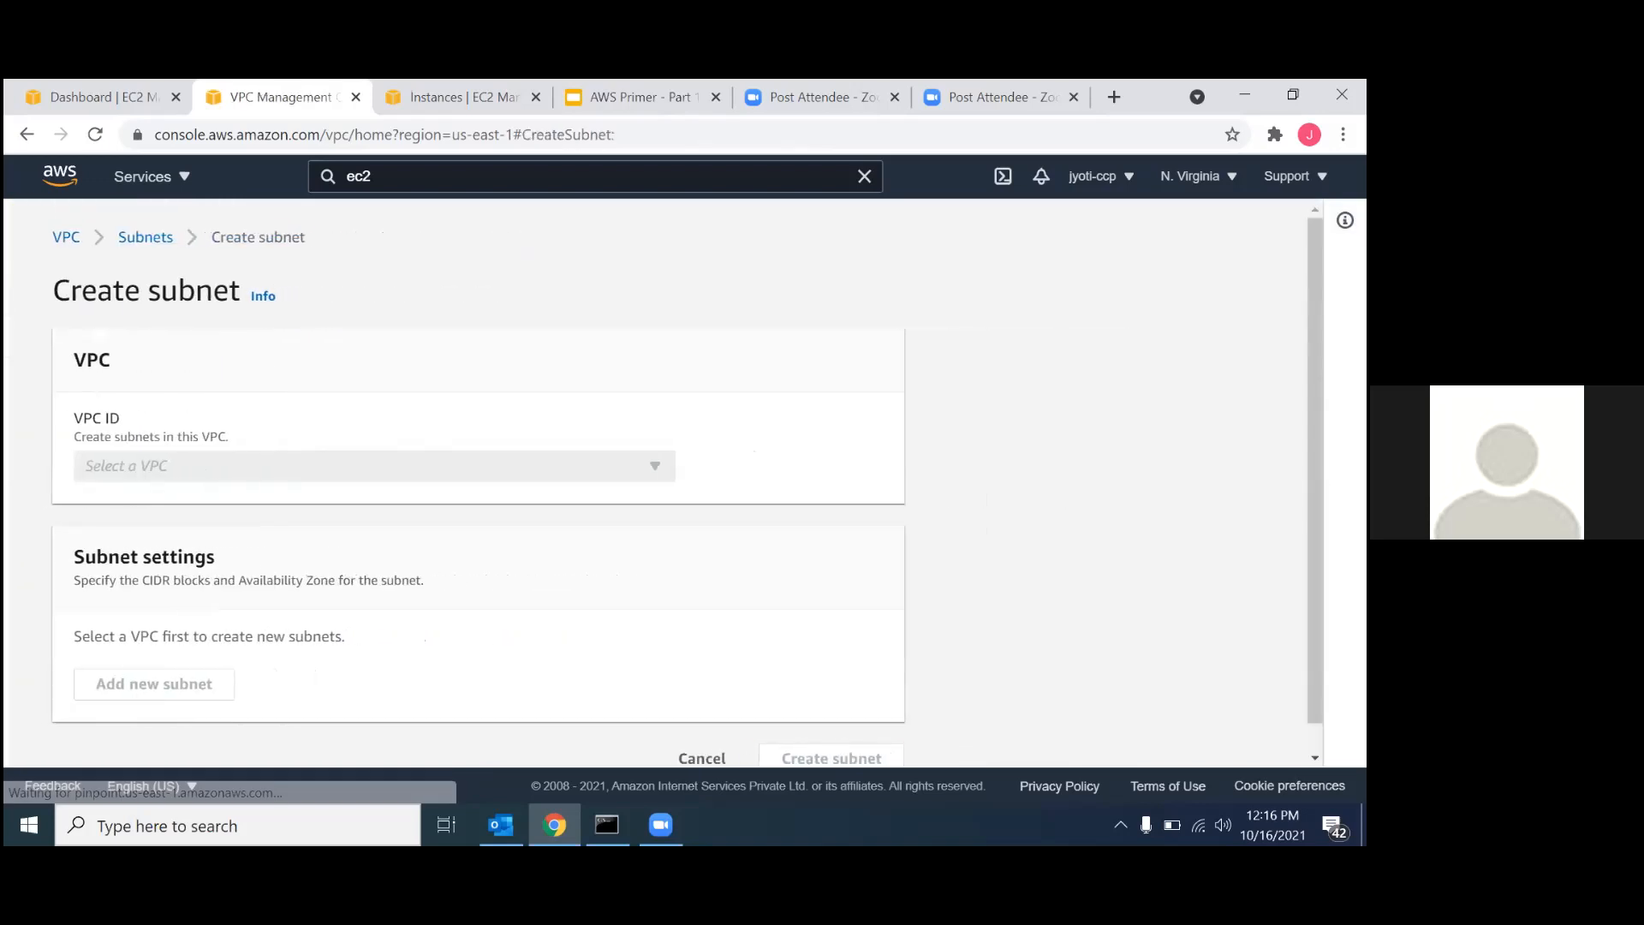
click(171, 469)
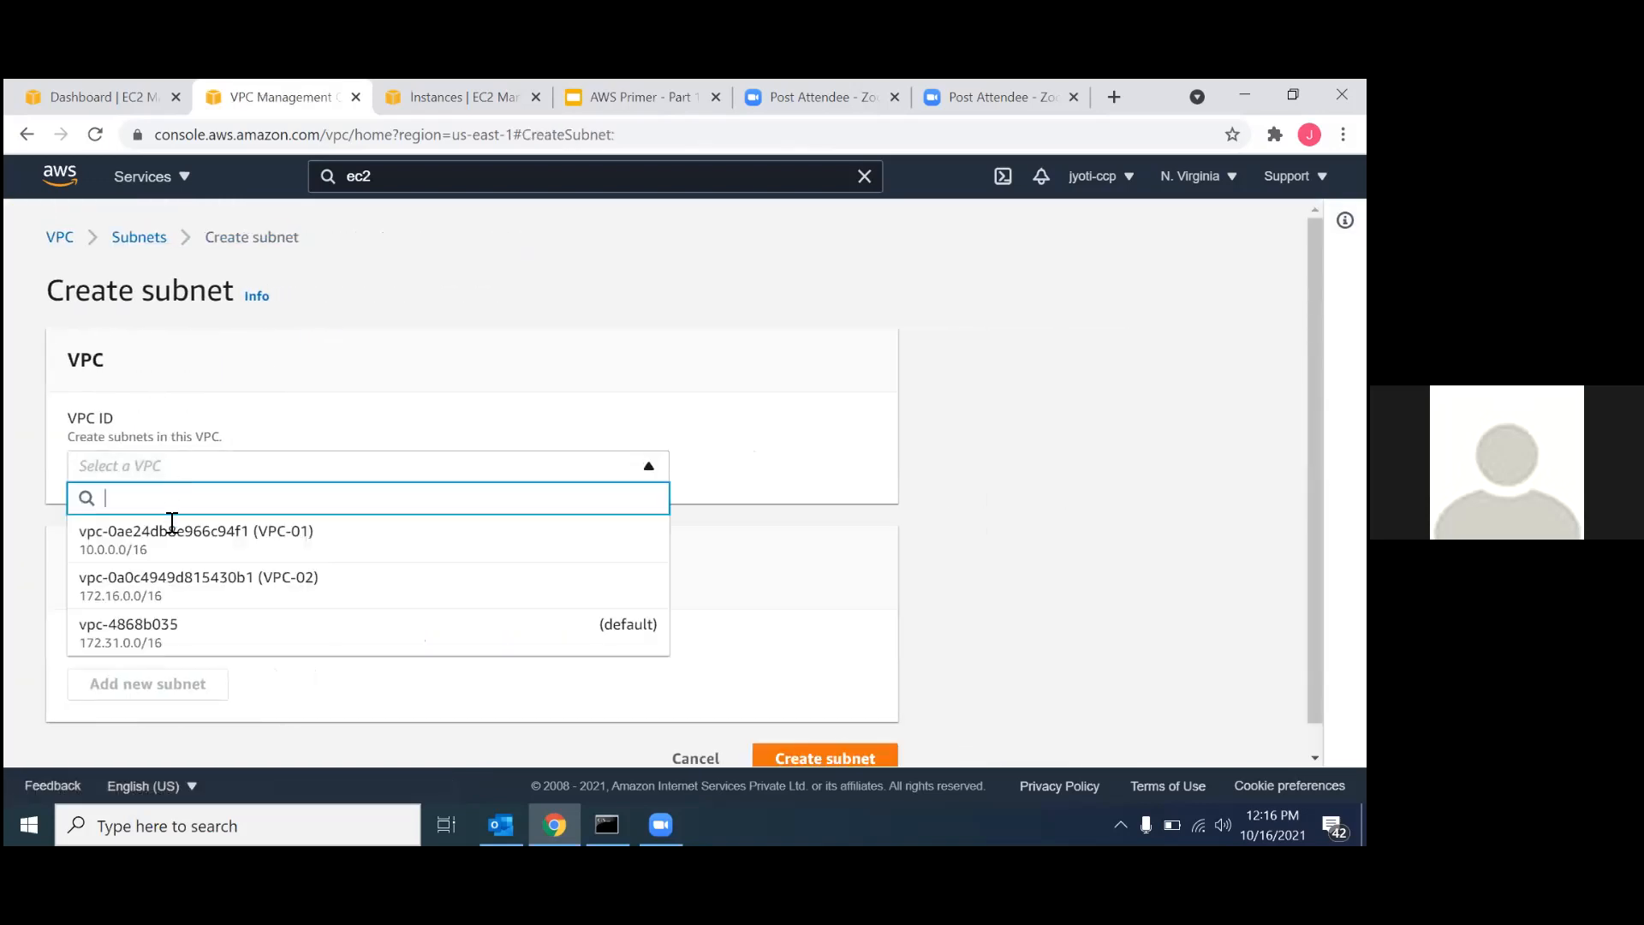
click(176, 582)
scroll(349, 628, down, 5)
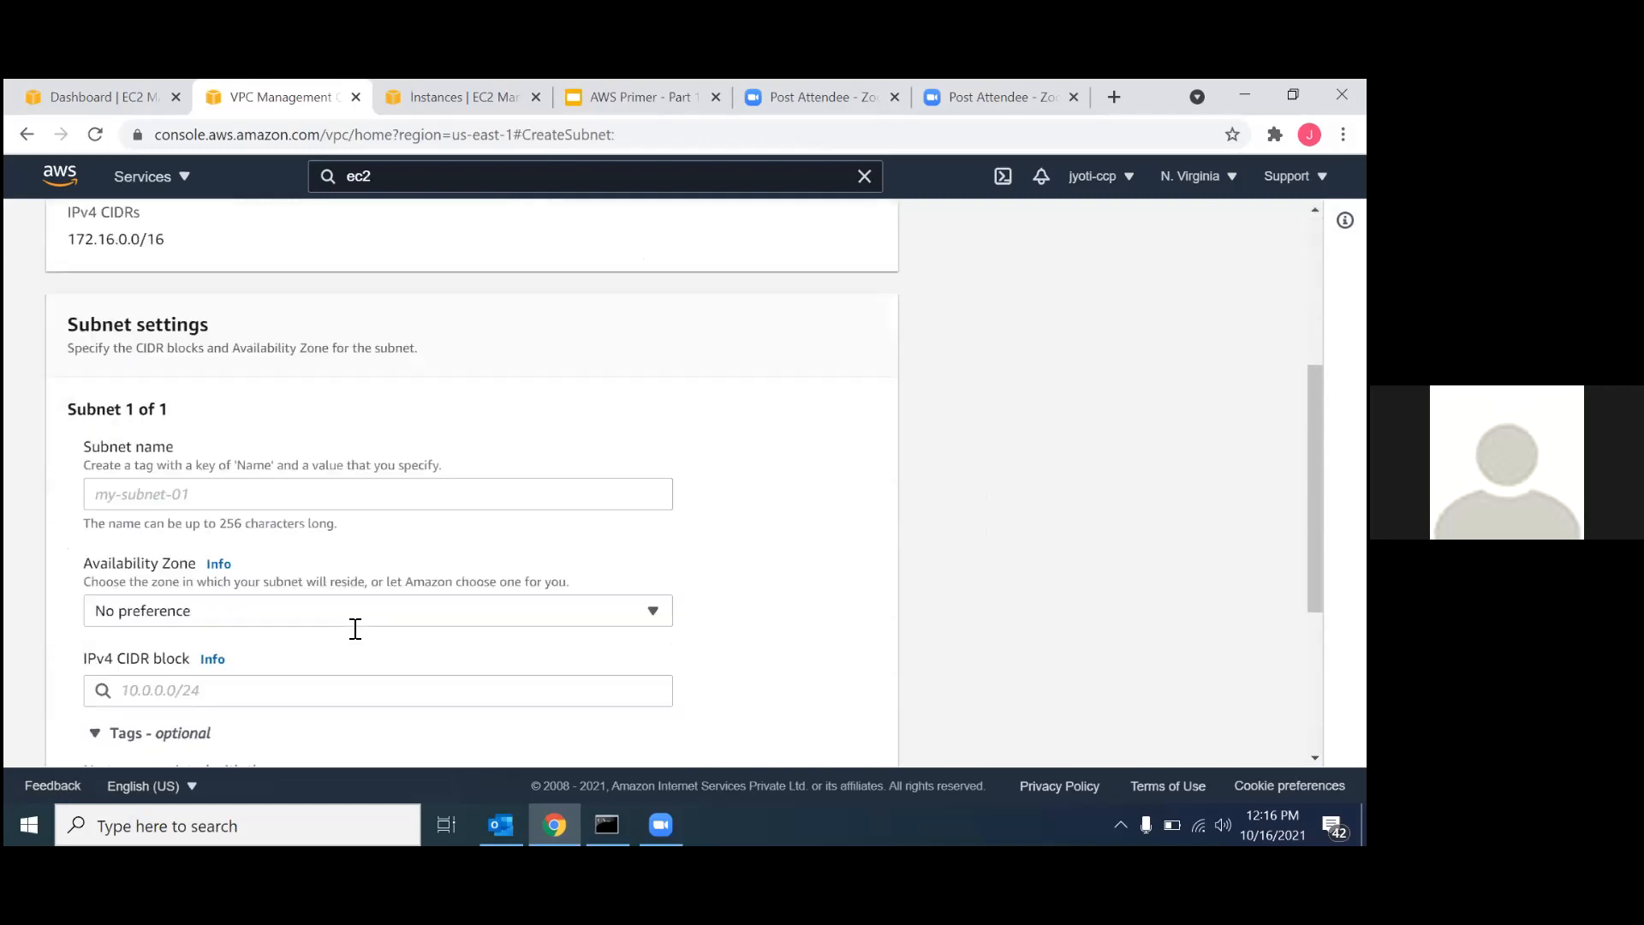
click(249, 447)
text(s)
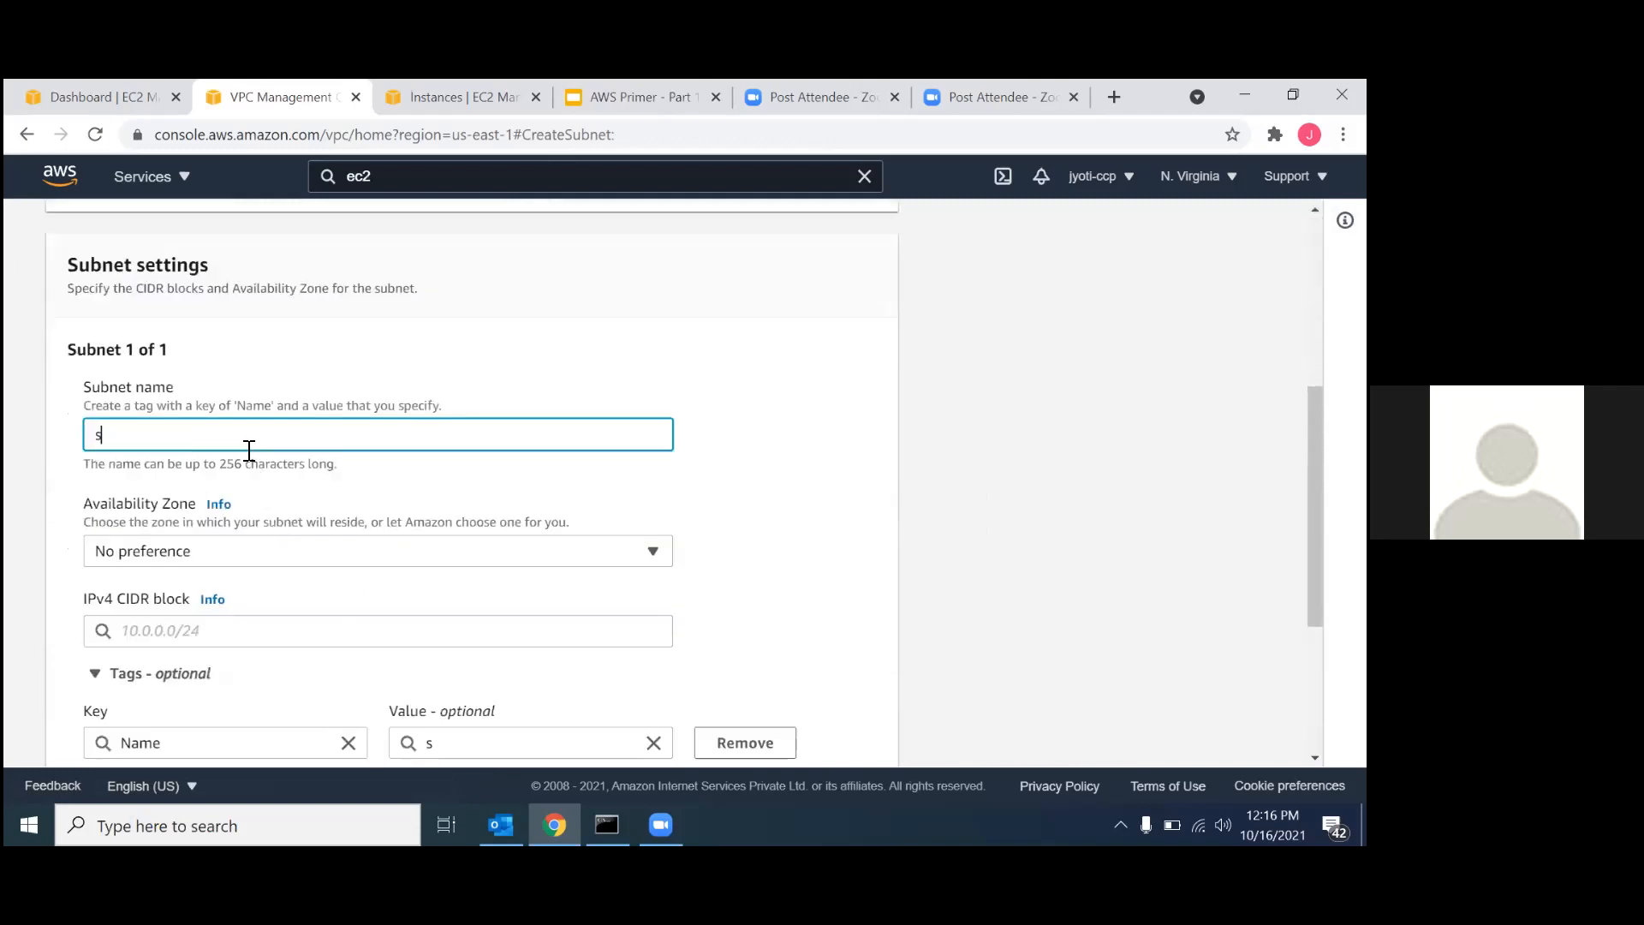
text(ubnet-02)
Set the IPv4 CIDR block of subnet-02 to 172.16.0.0/16 and create the subnet.
scroll(251, 458, down, 3)
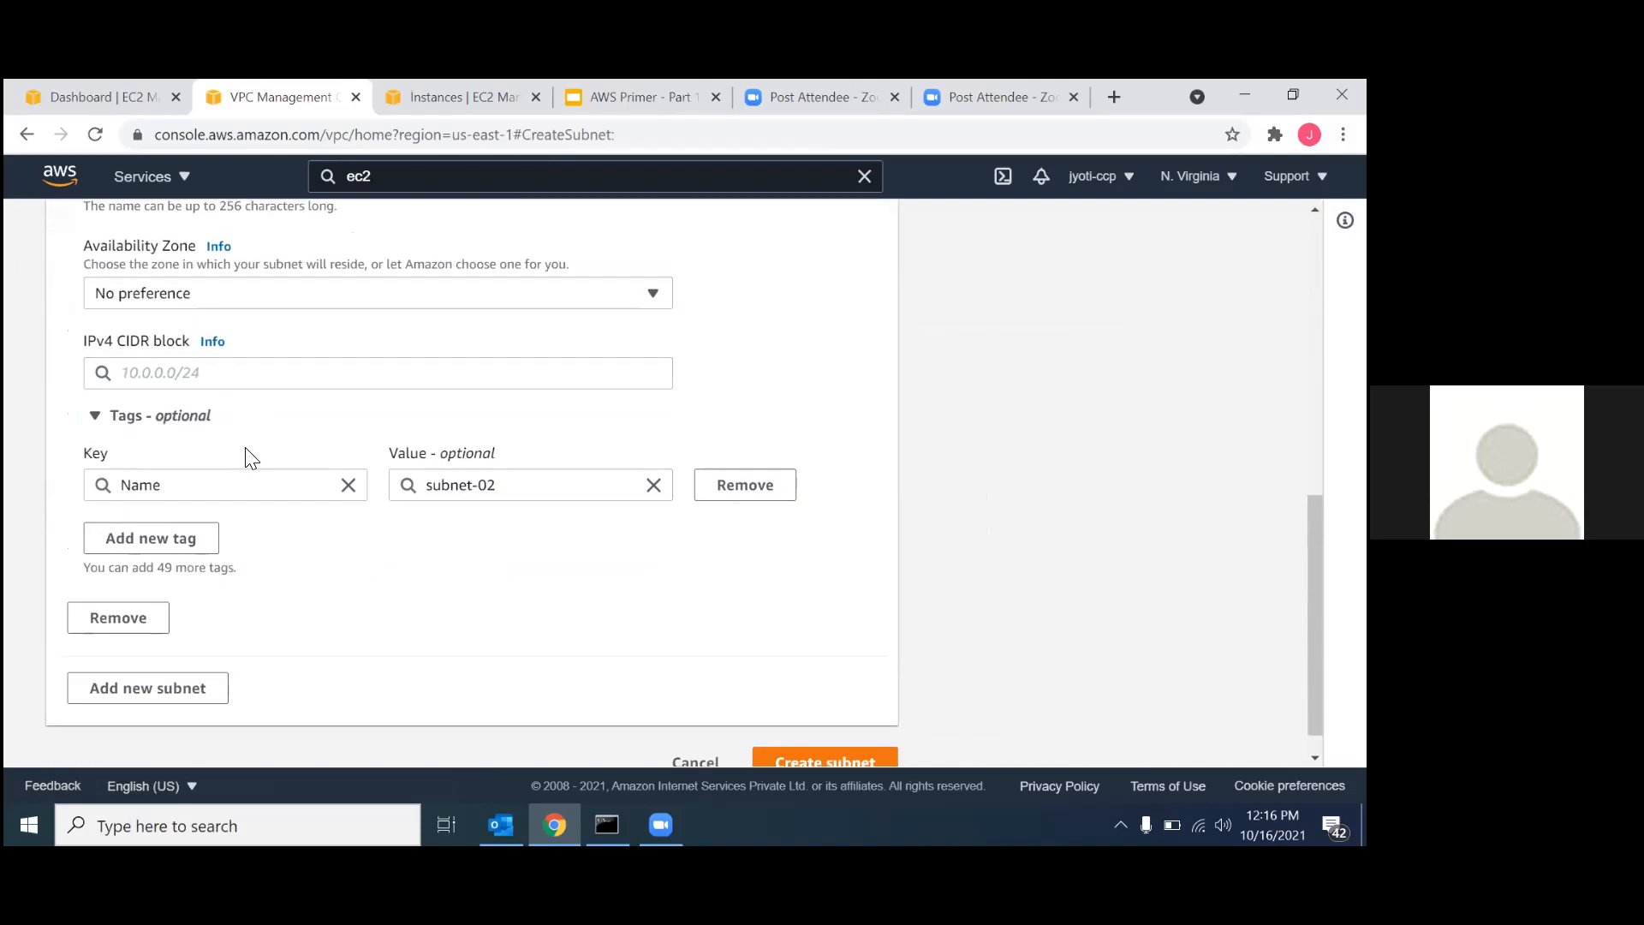
click(231, 382)
text(1)
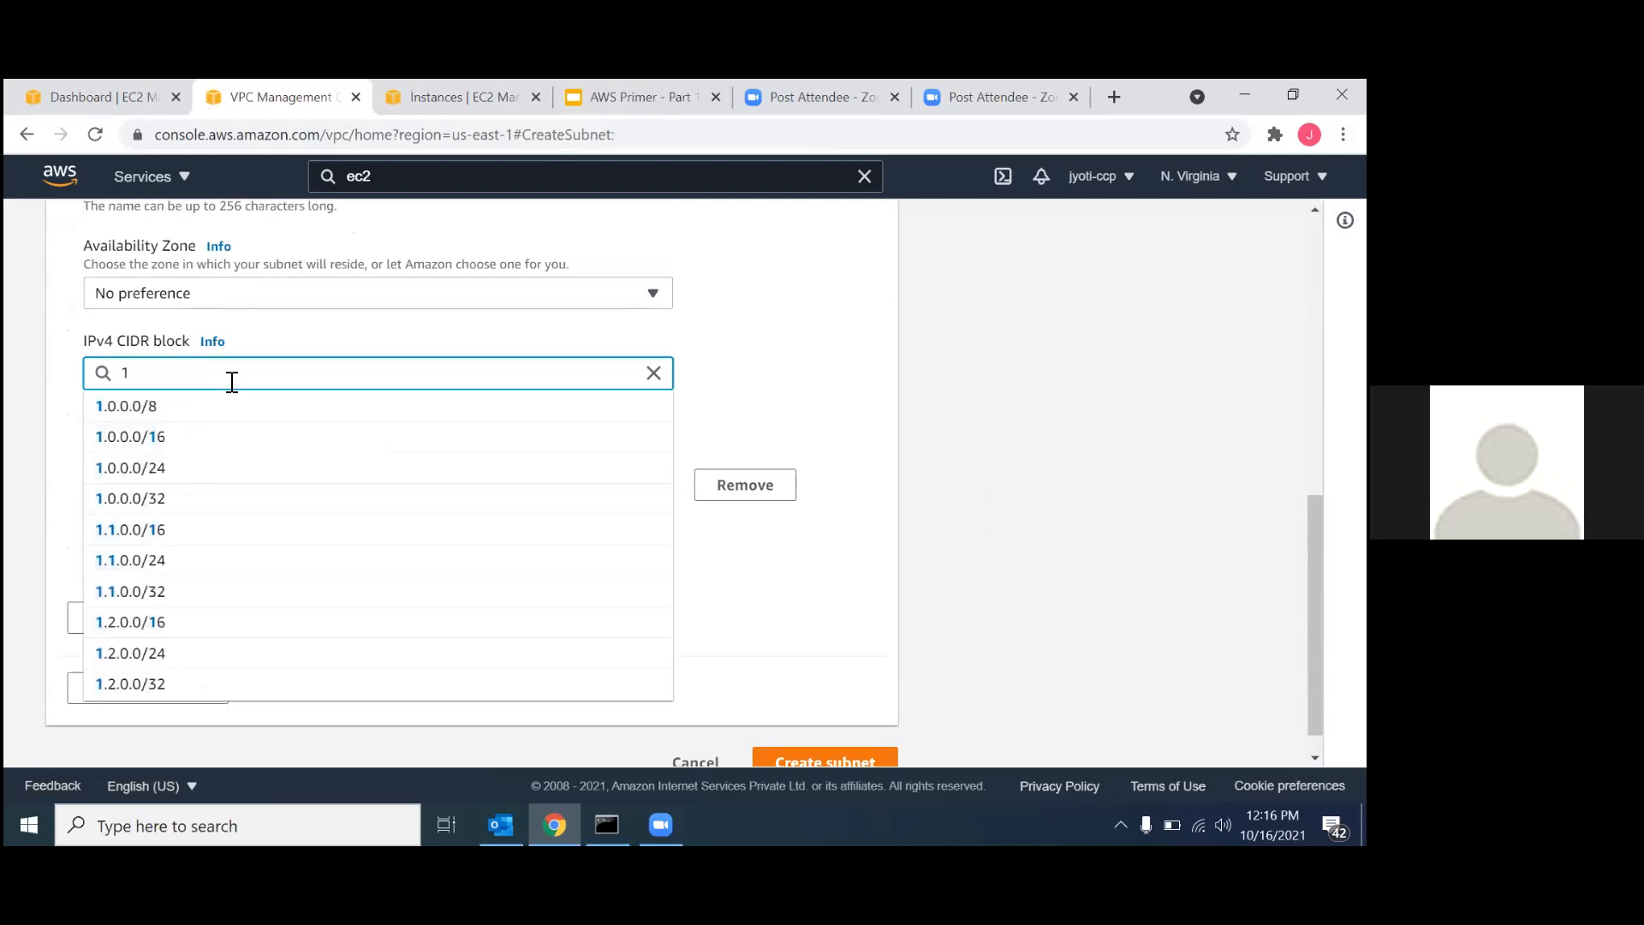
text(72.16)
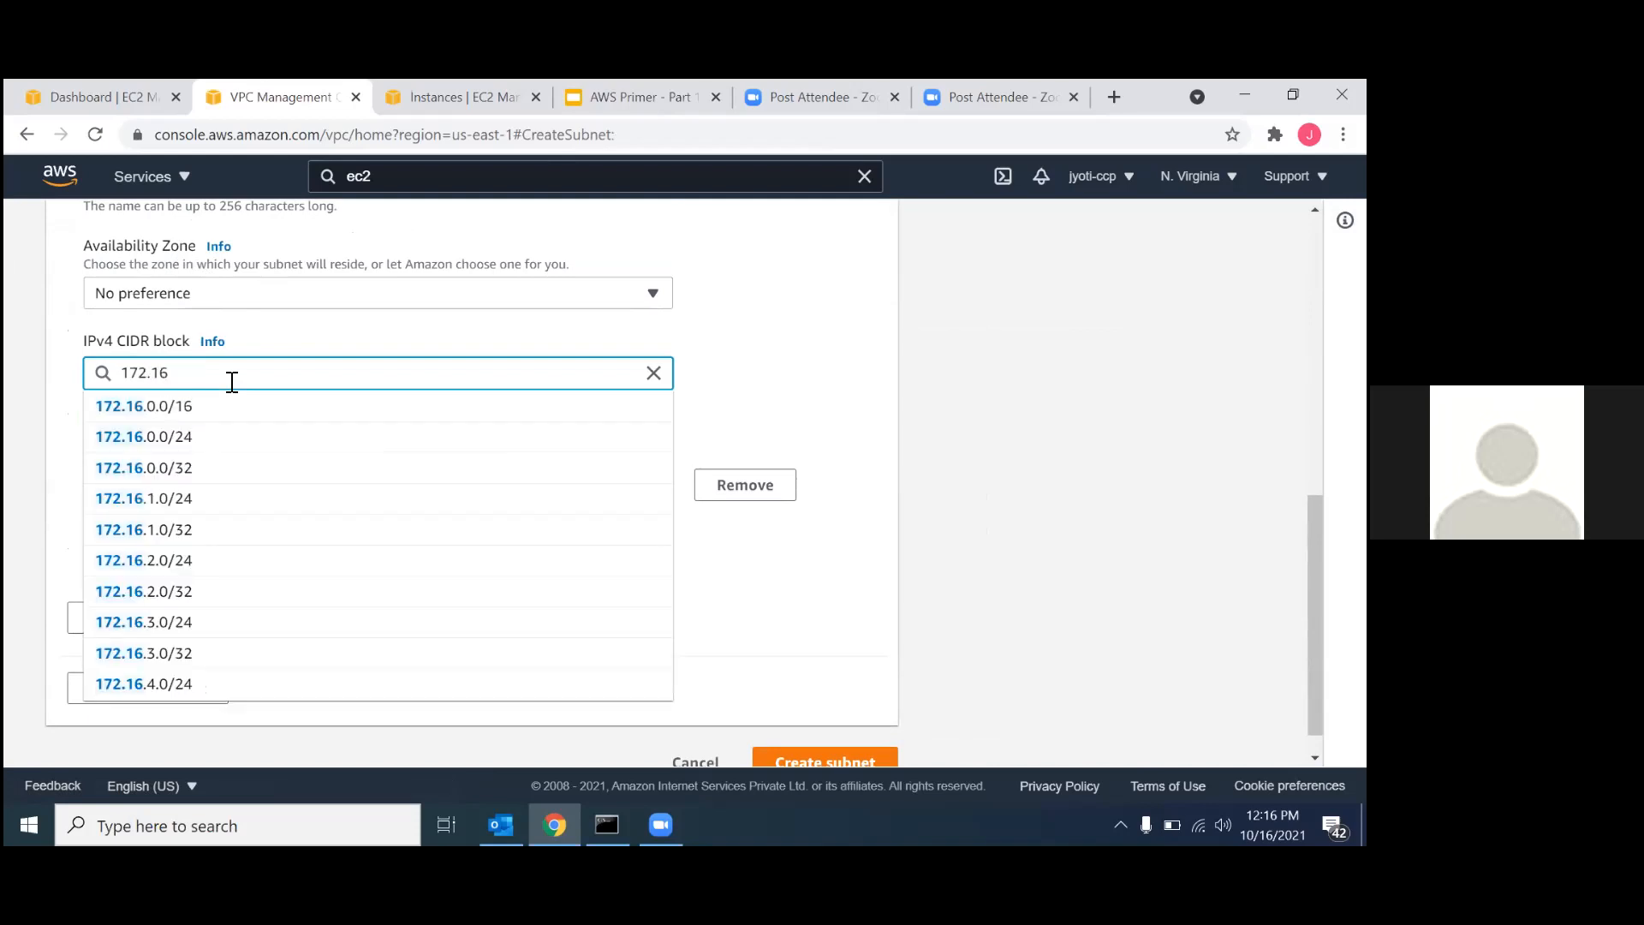
text(.0.0)
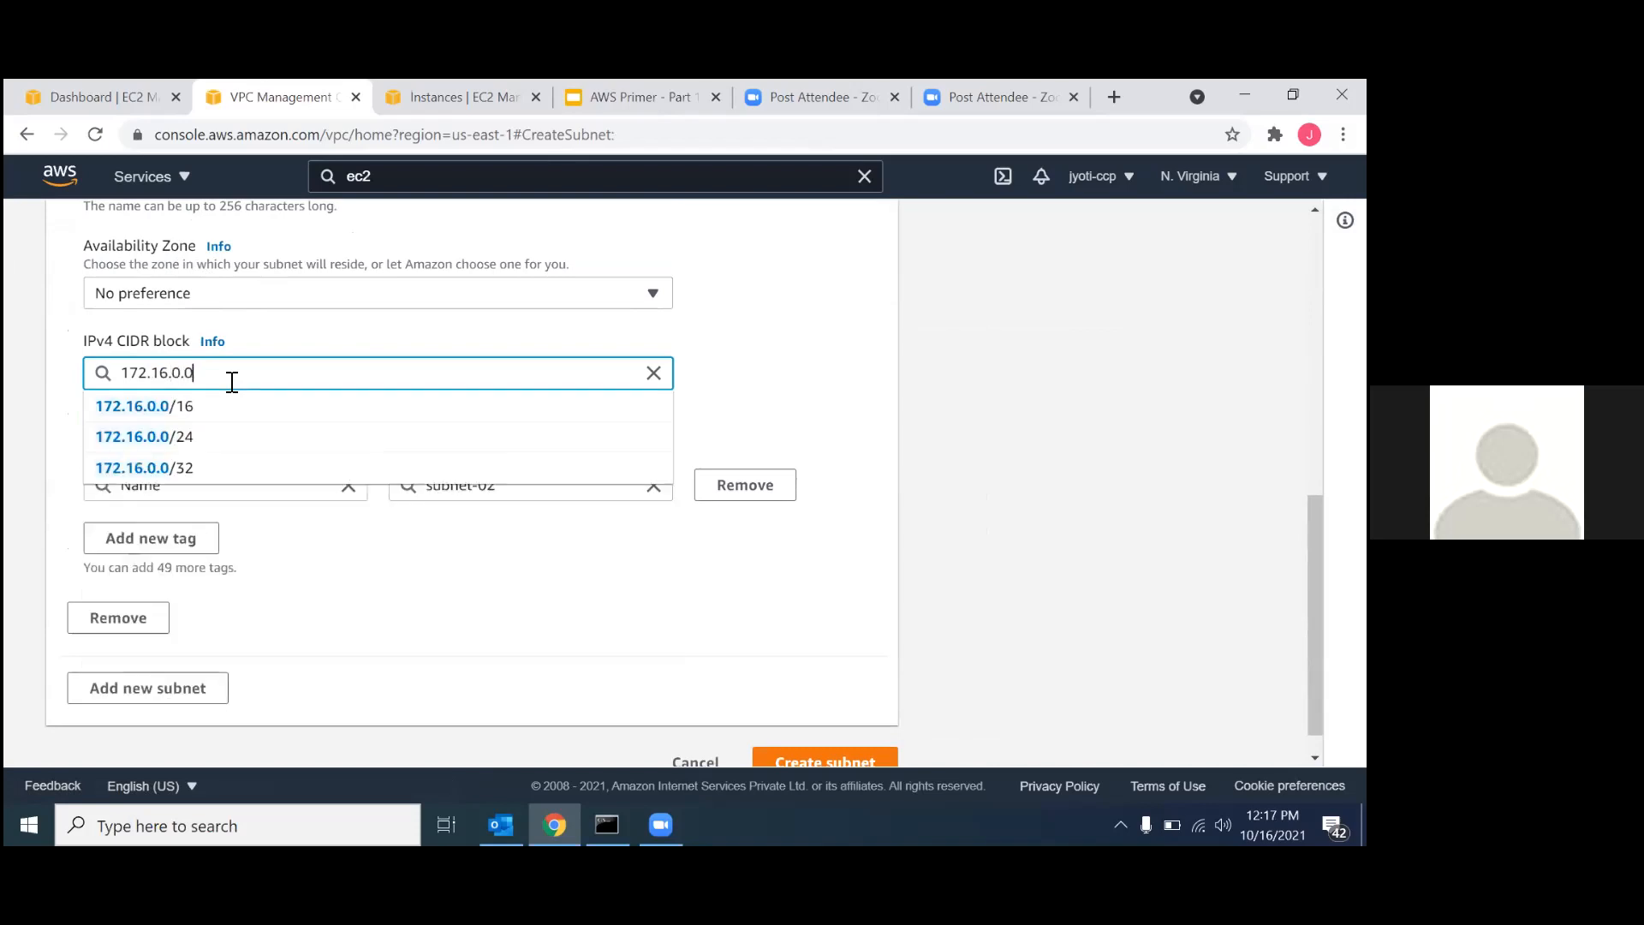
text(/16)
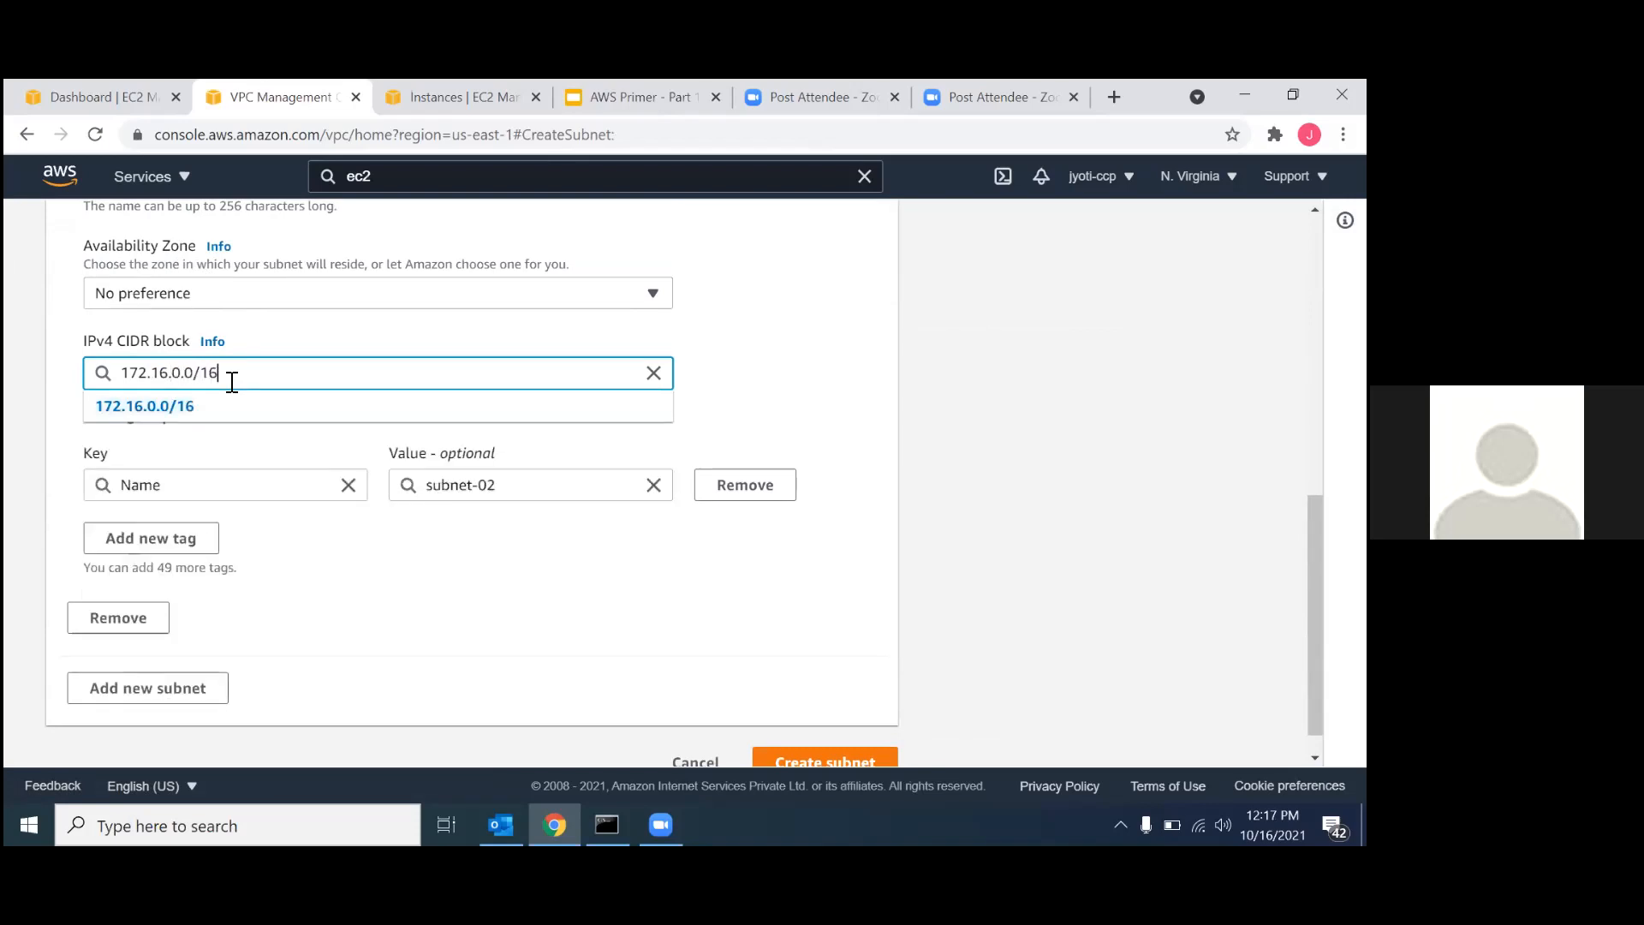
click(184, 412)
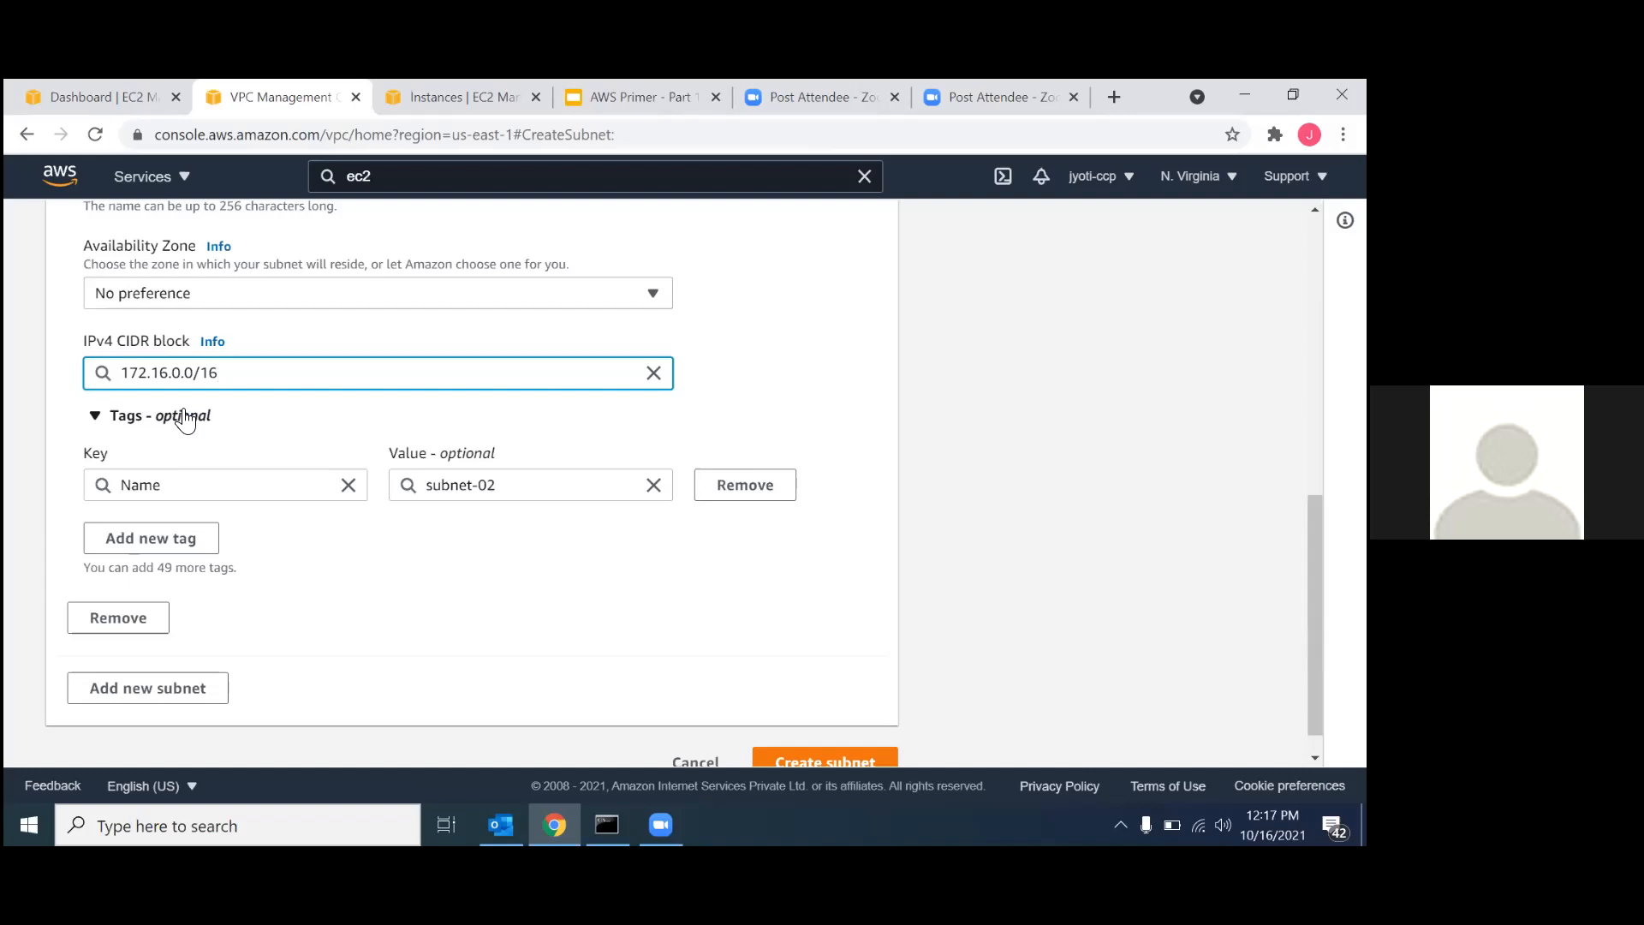
scroll(325, 601, down, 1)
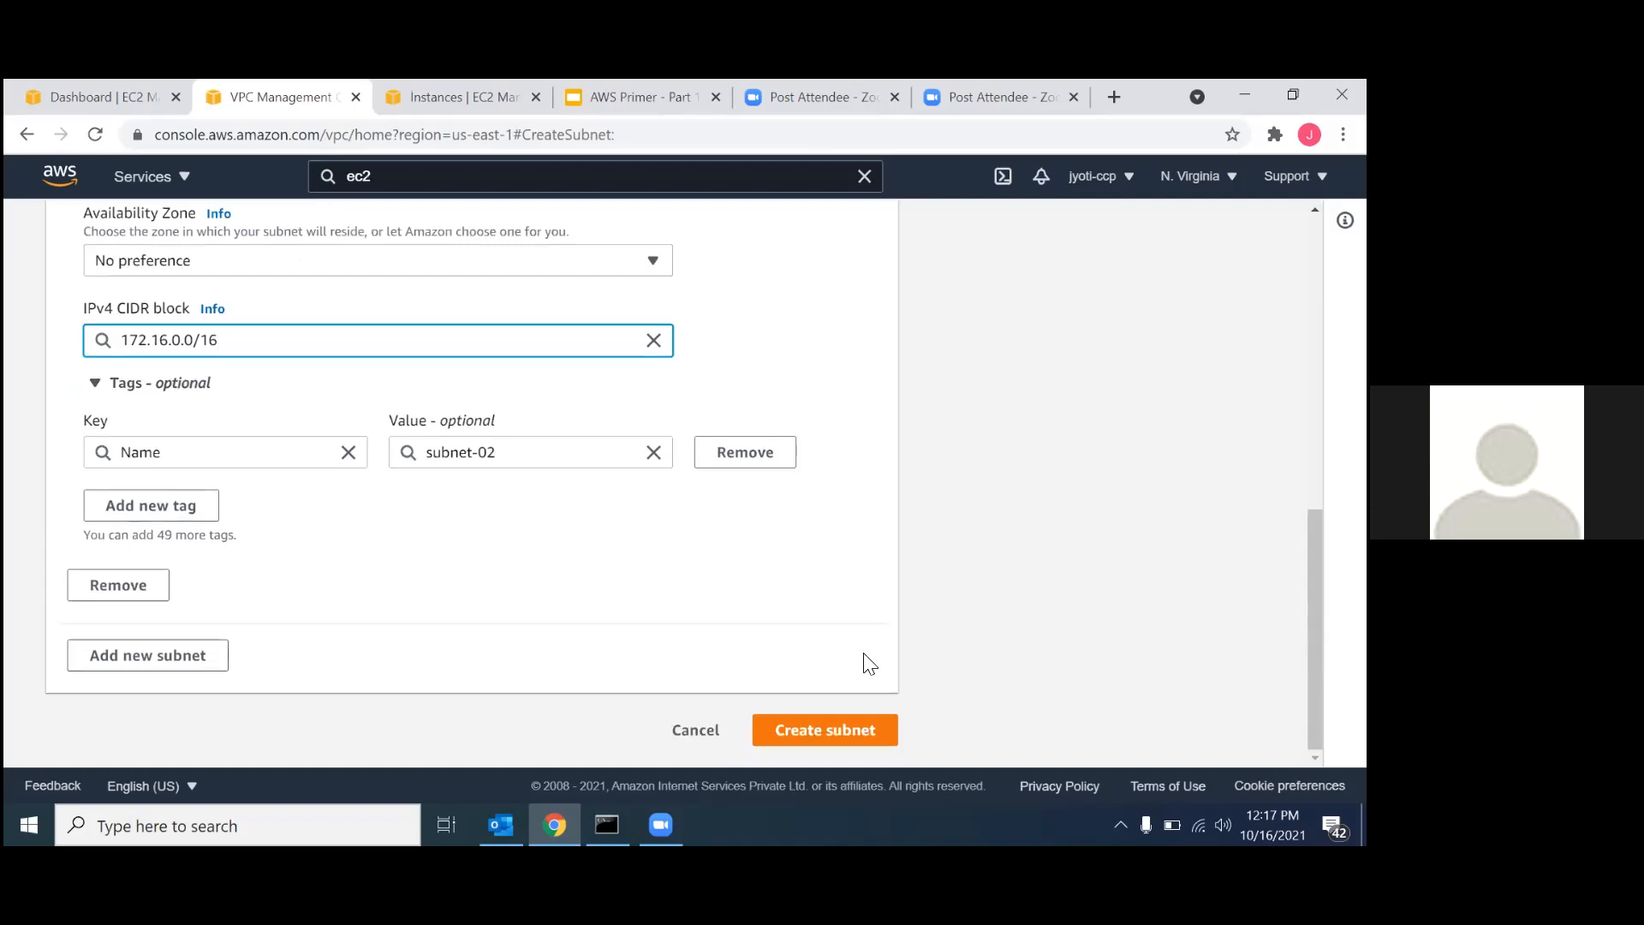
scroll(536, 554, up, 4)
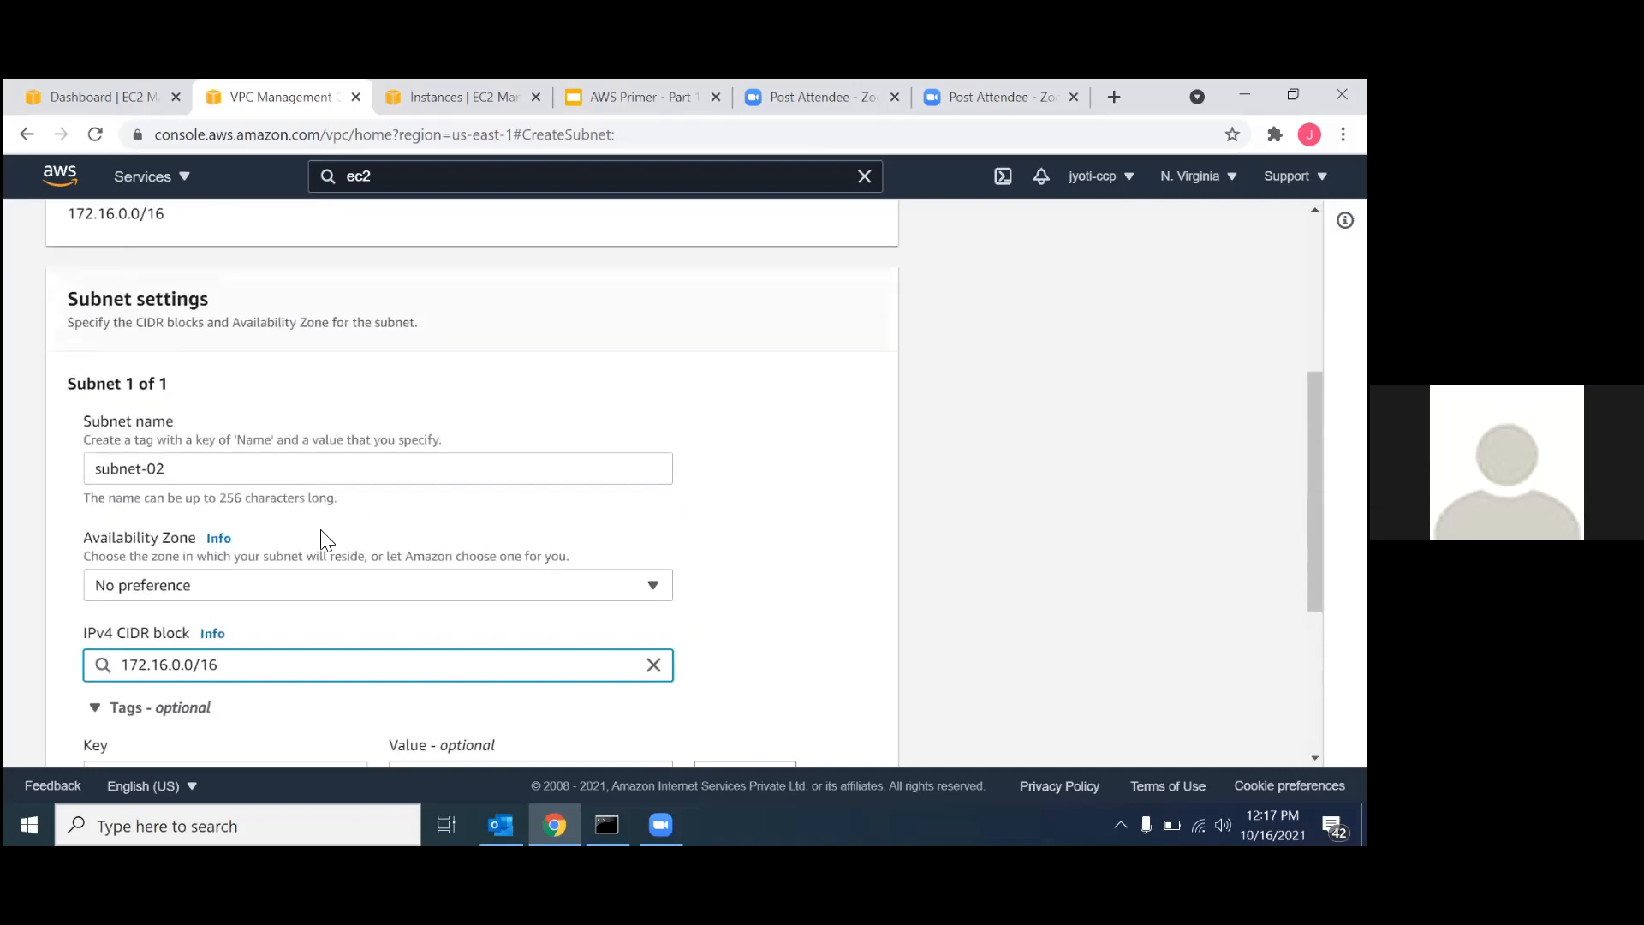
scroll(425, 613, up, 2)
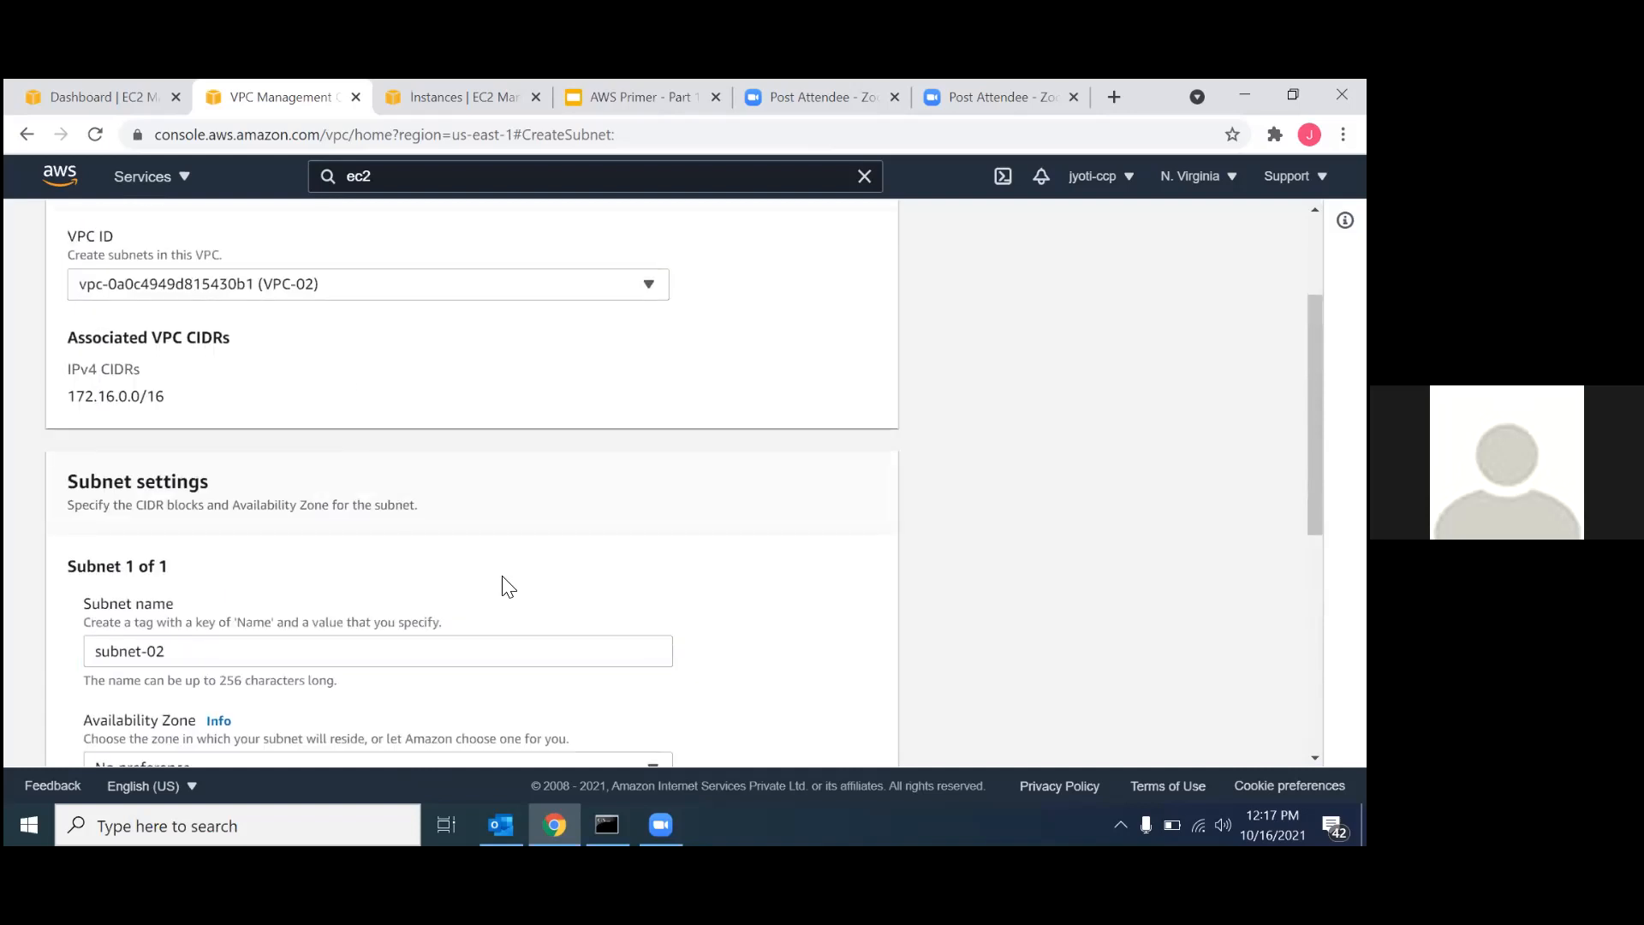
scroll(502, 579, down, 6)
click(822, 730)
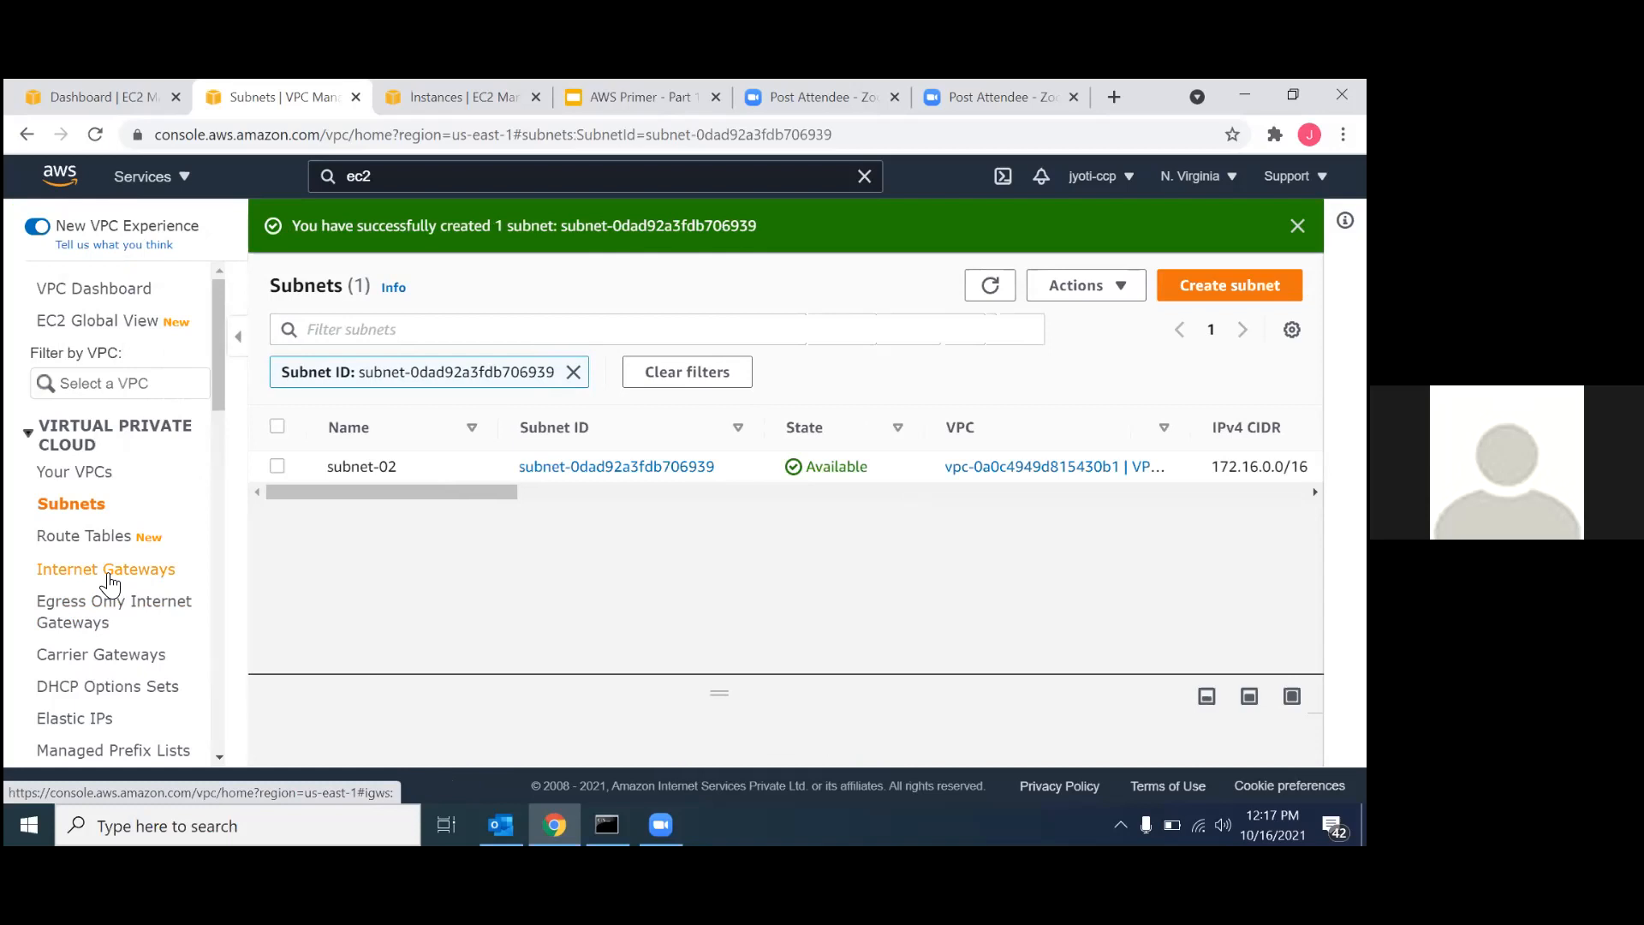
Create an internet gateway with the name tag IG-01.
click(109, 578)
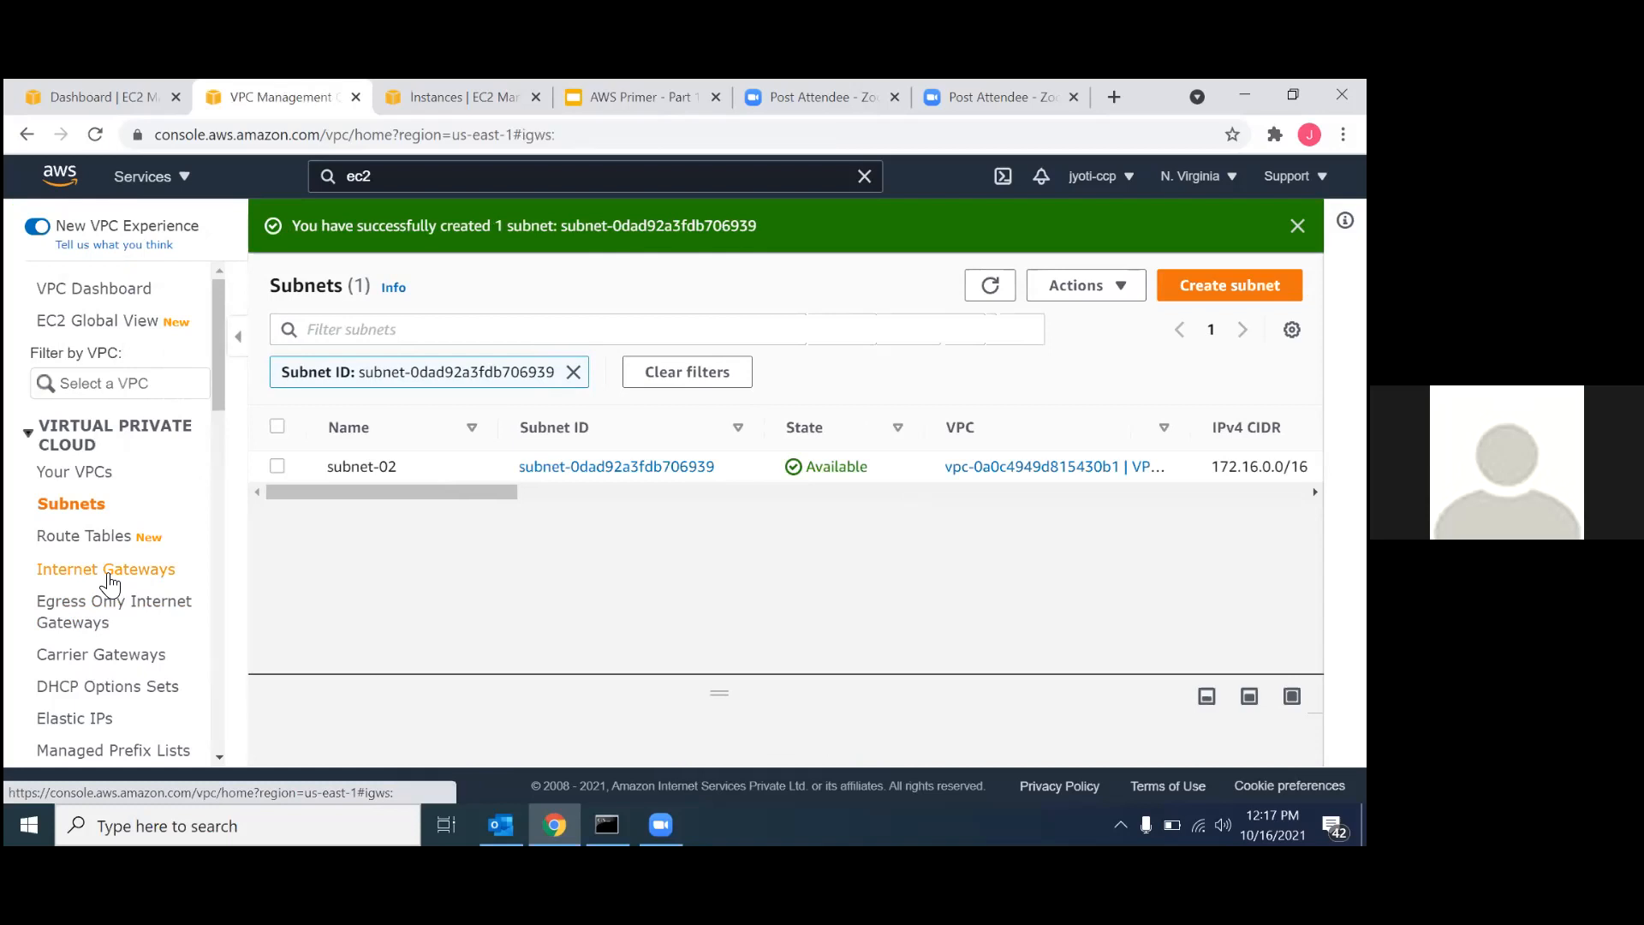
click(1191, 232)
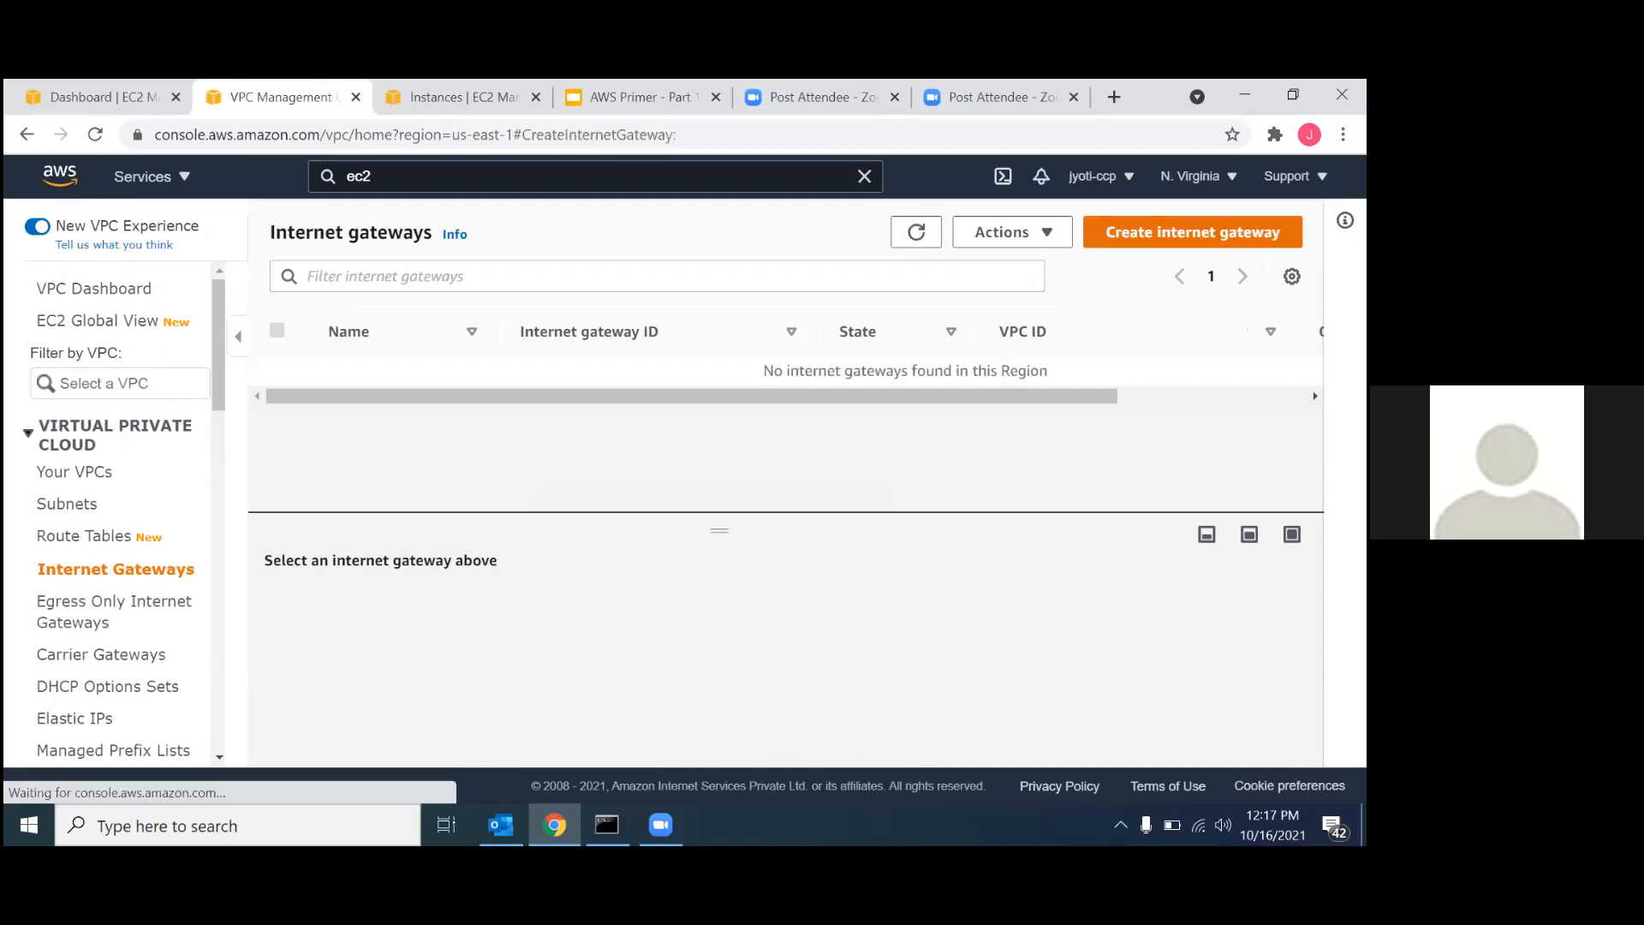
click(200, 530)
text(IG-01)
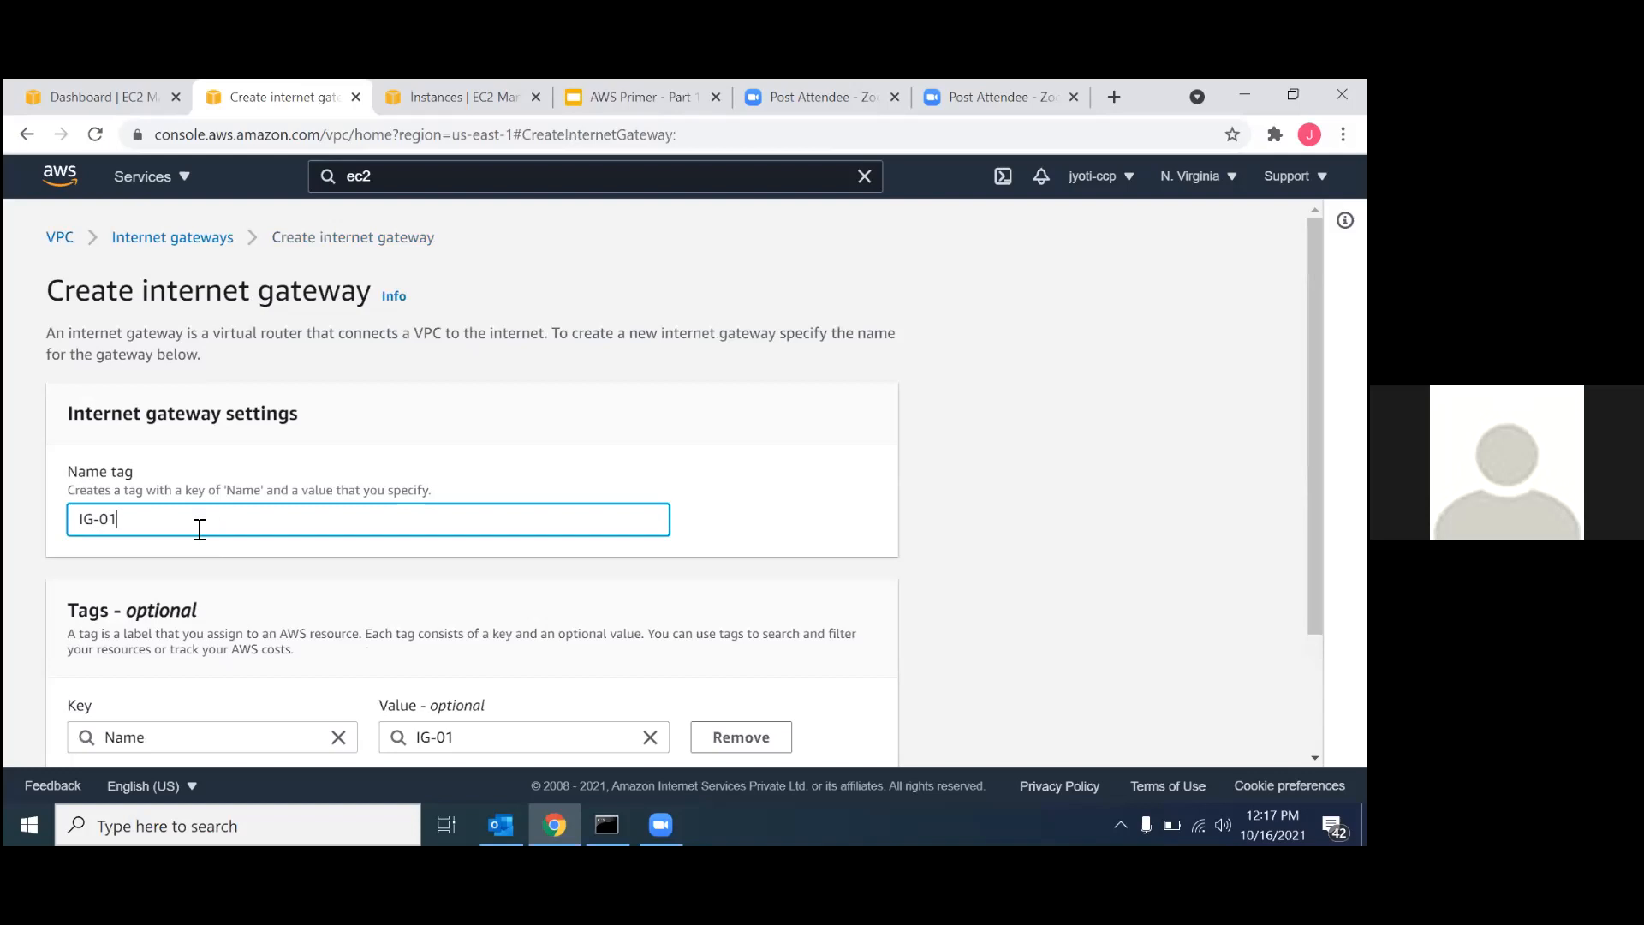
scroll(199, 529, down, 2)
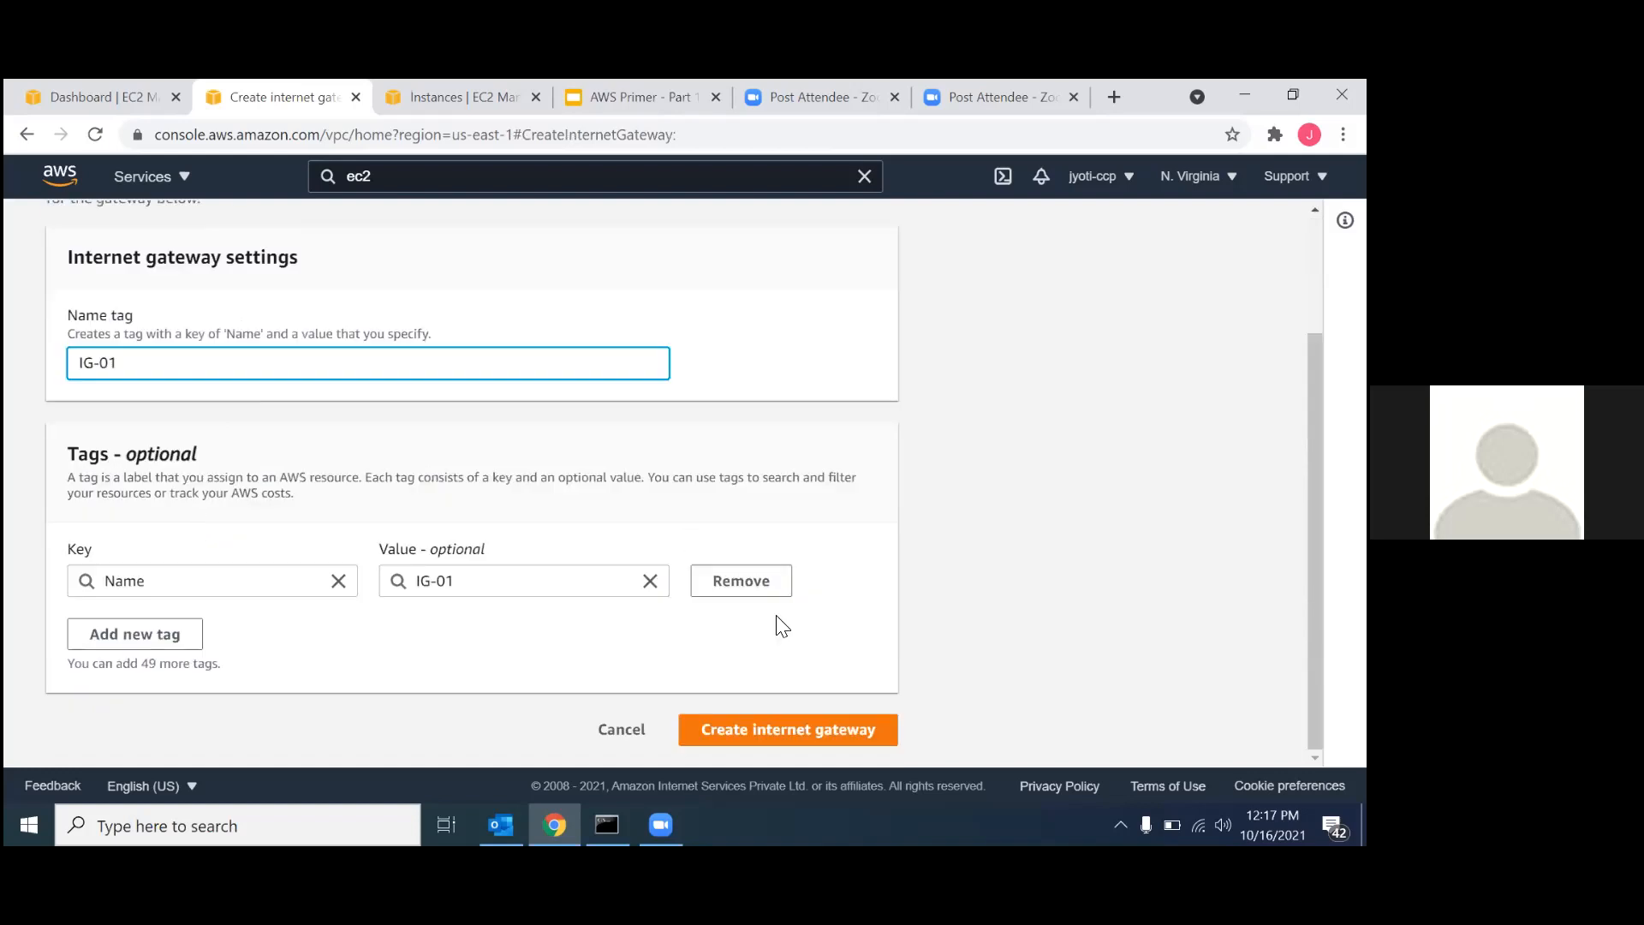
click(726, 730)
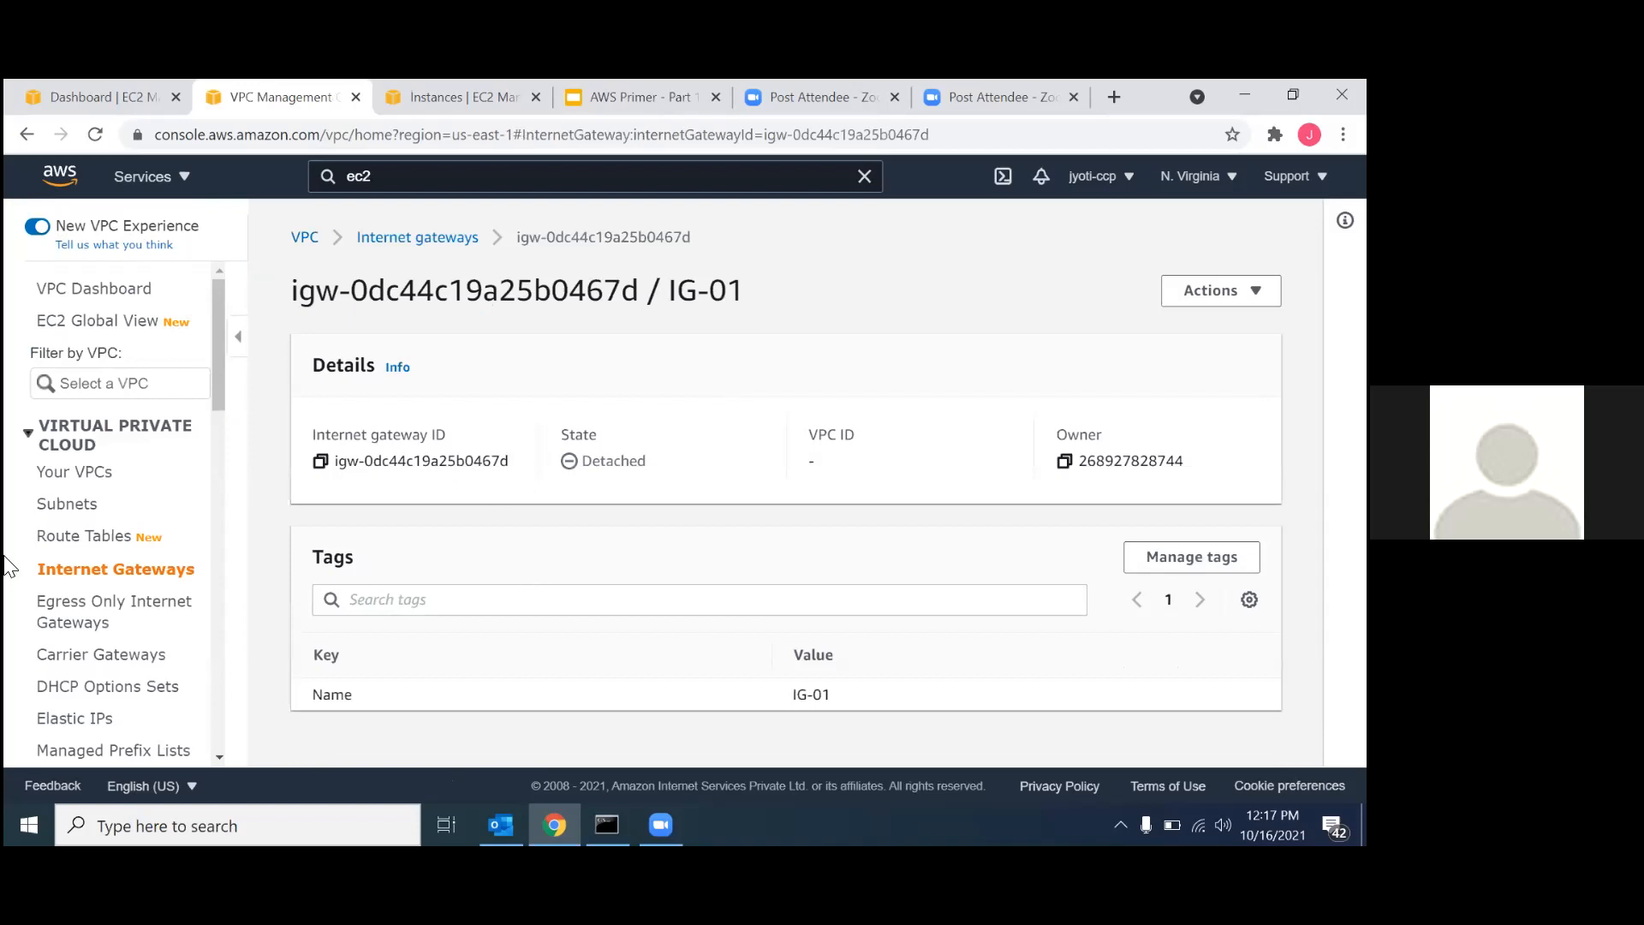
Create a second internet gateway with the name tag IG-02.
click(83, 579)
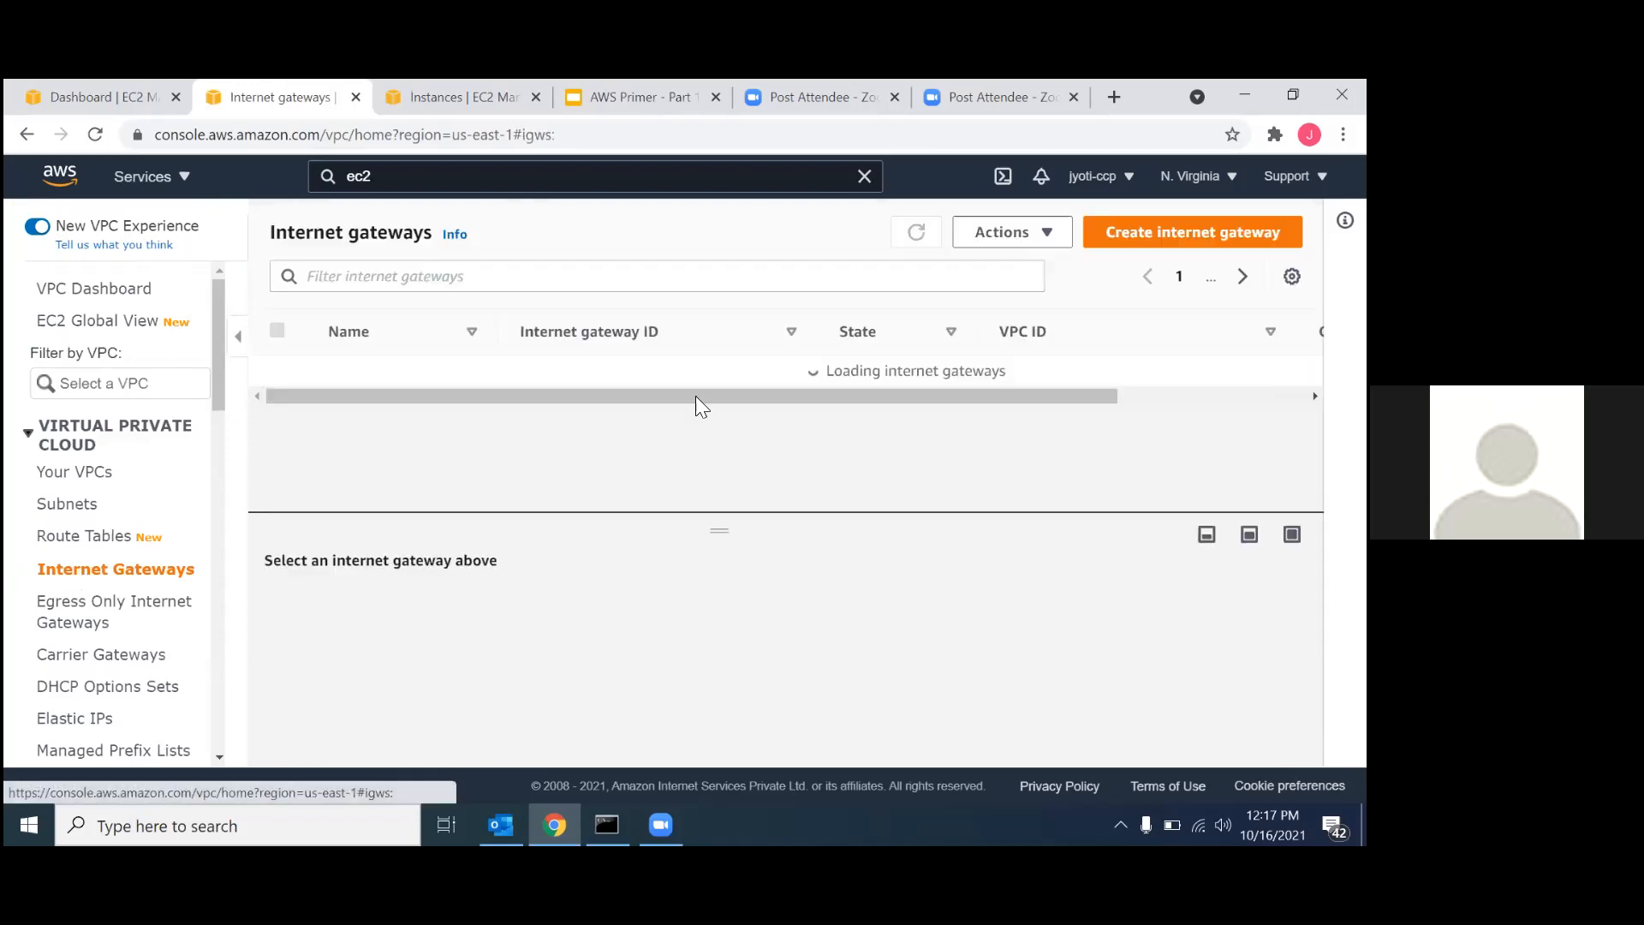
click(1192, 232)
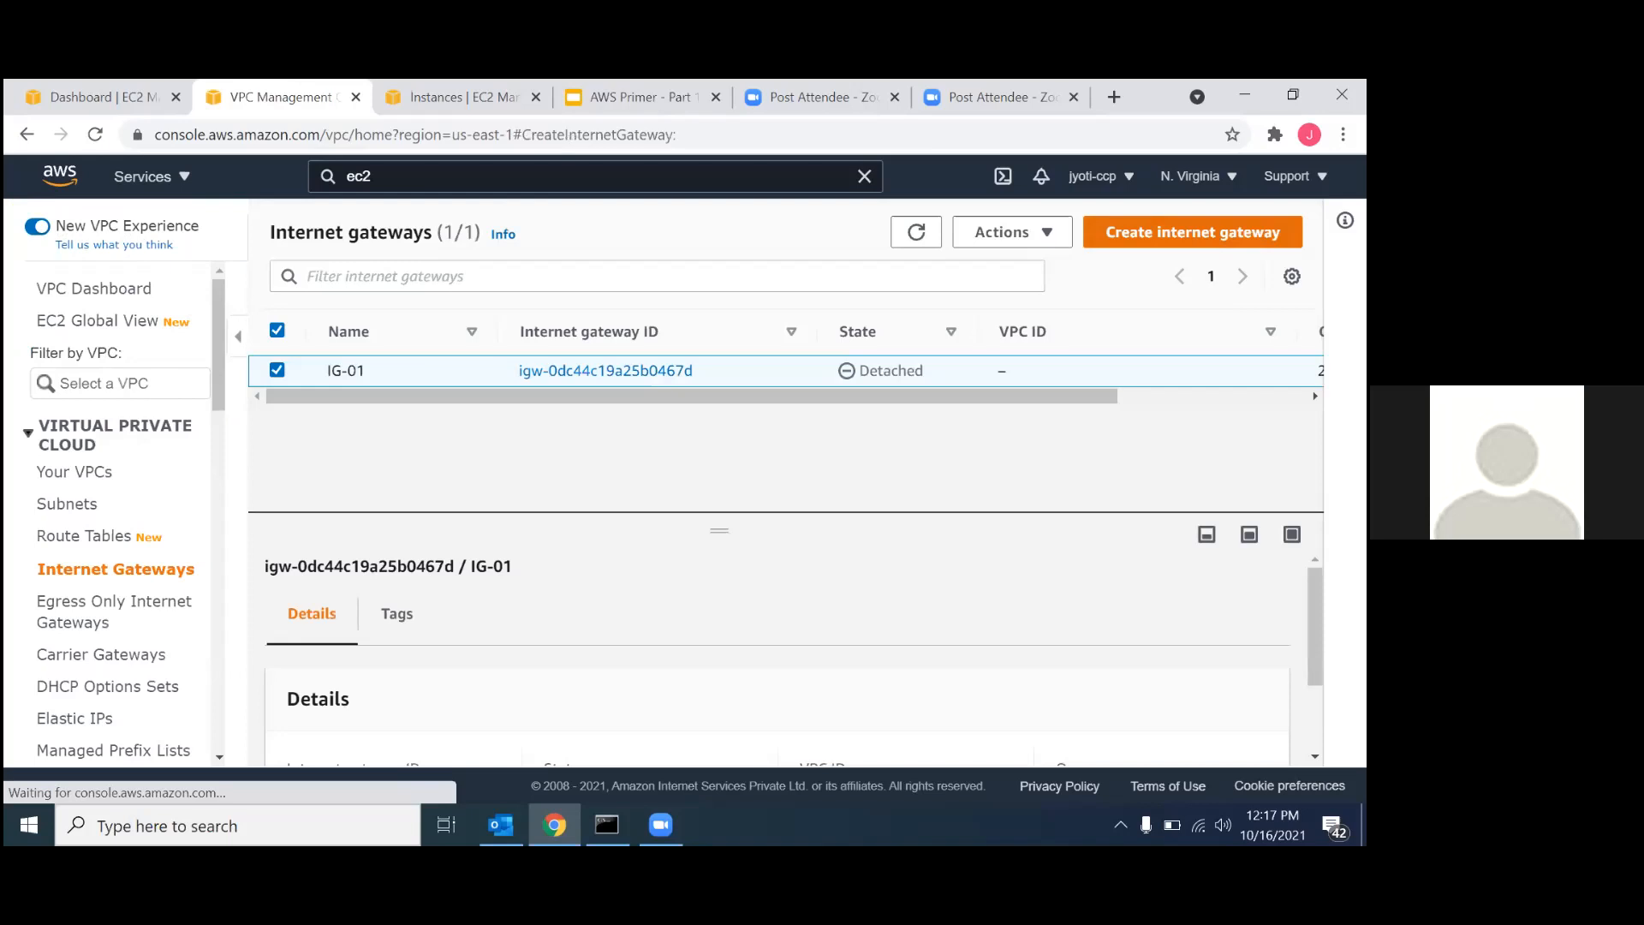
click(160, 530)
text(IG-02)
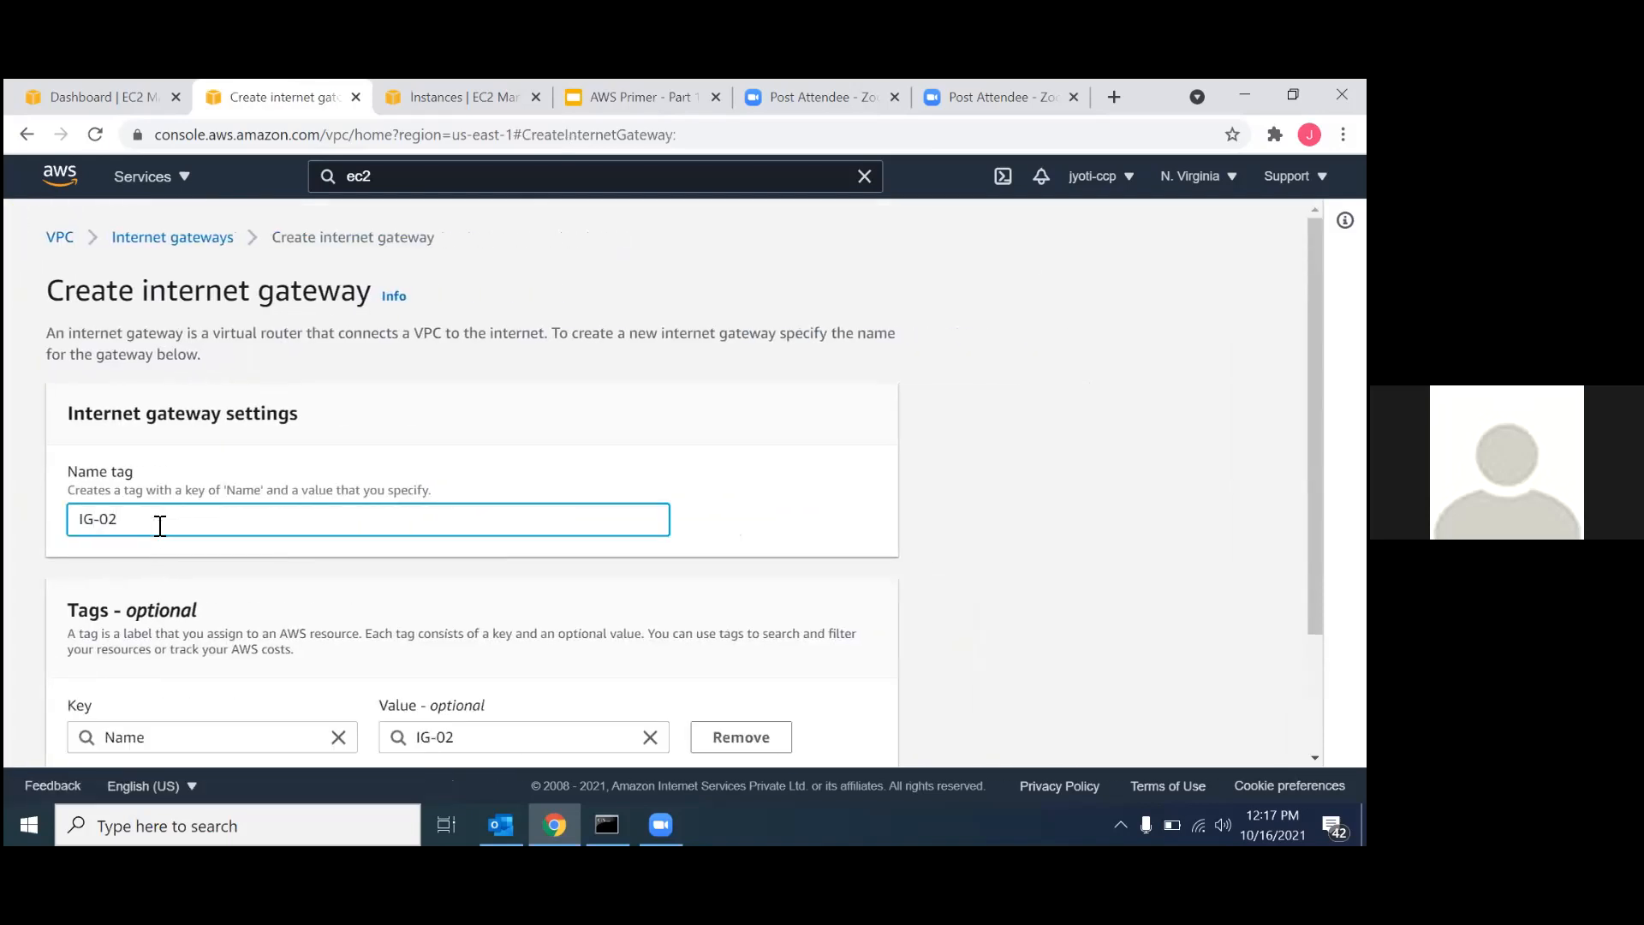
scroll(160, 526, down, 3)
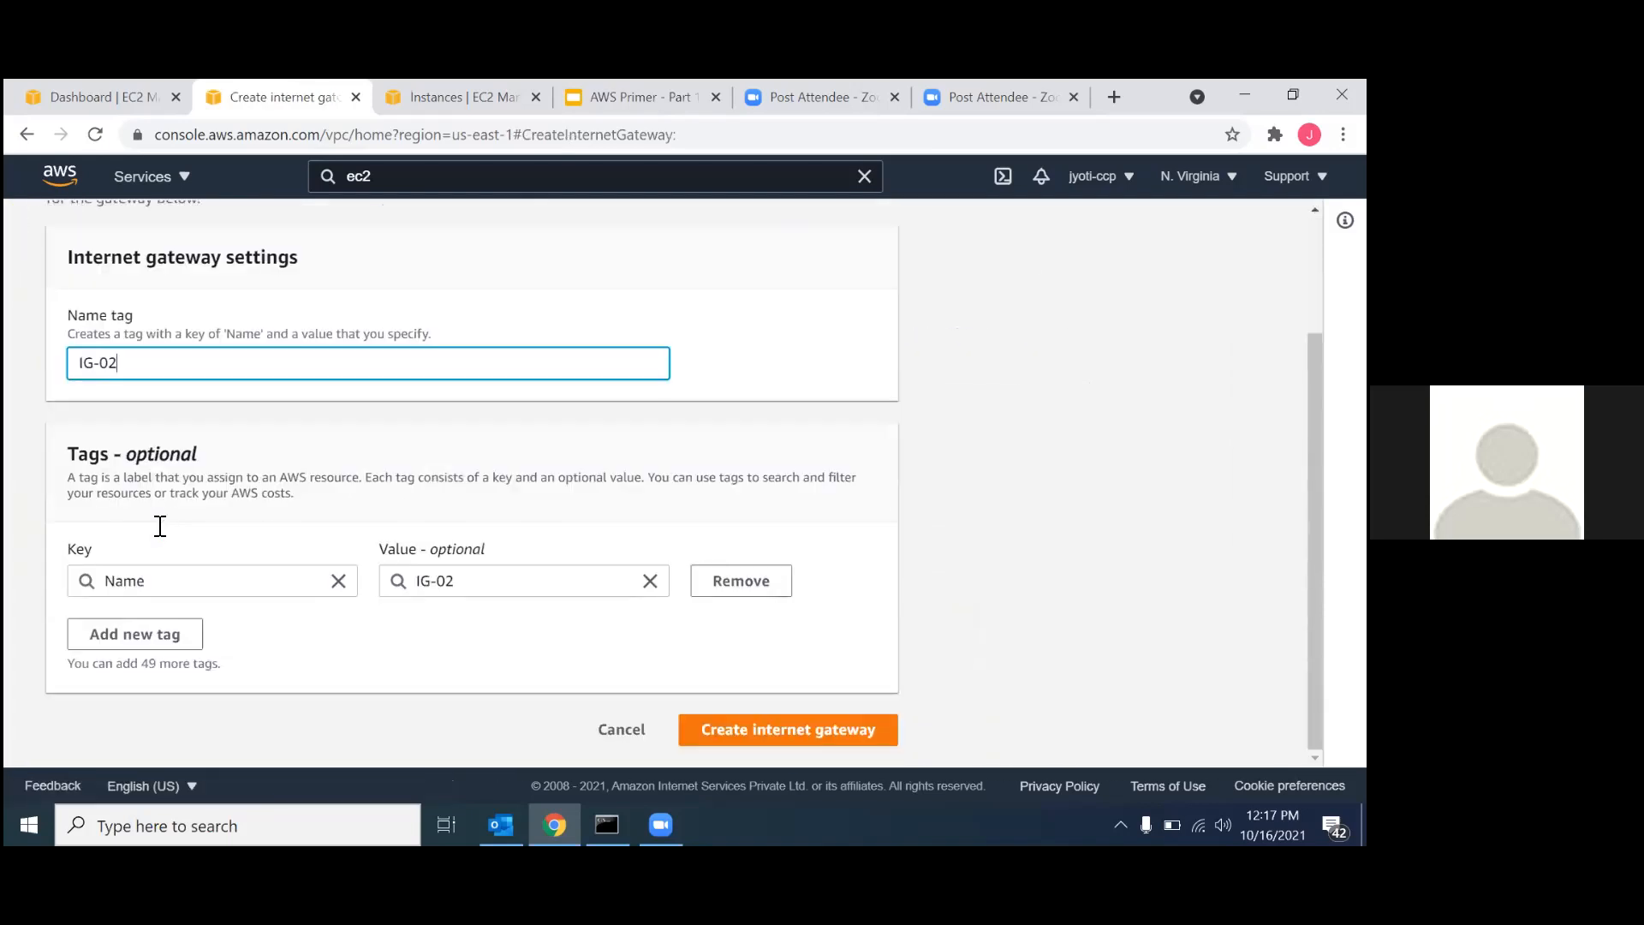
click(762, 729)
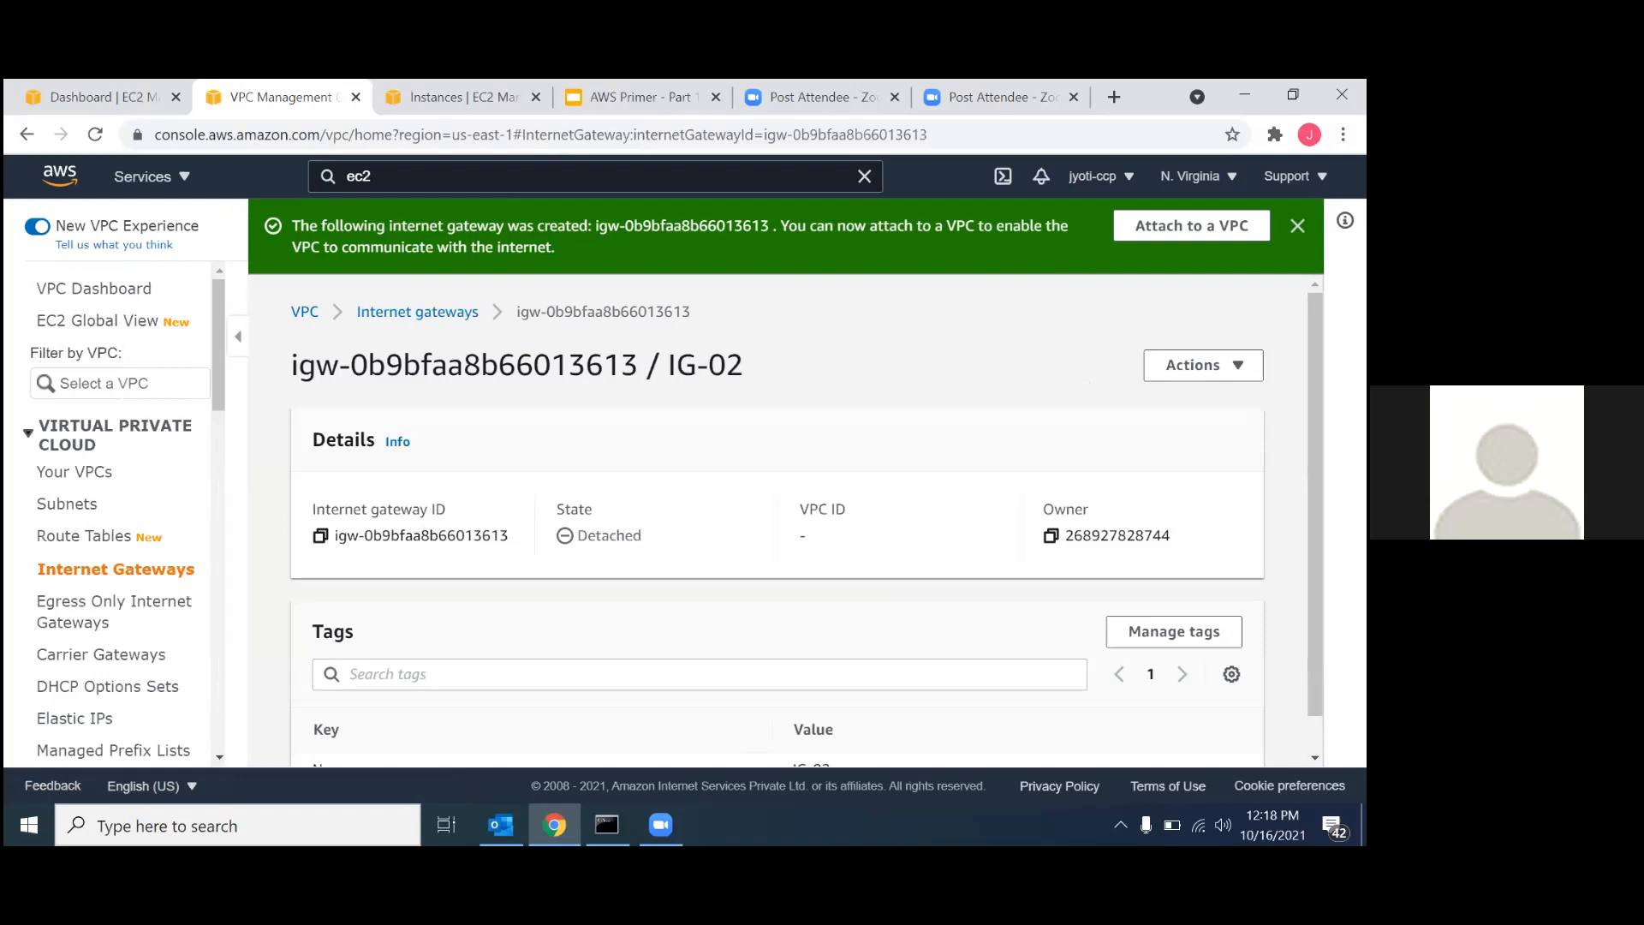
Attach the internet gateway IG-02 to VPC-02.
click(1191, 225)
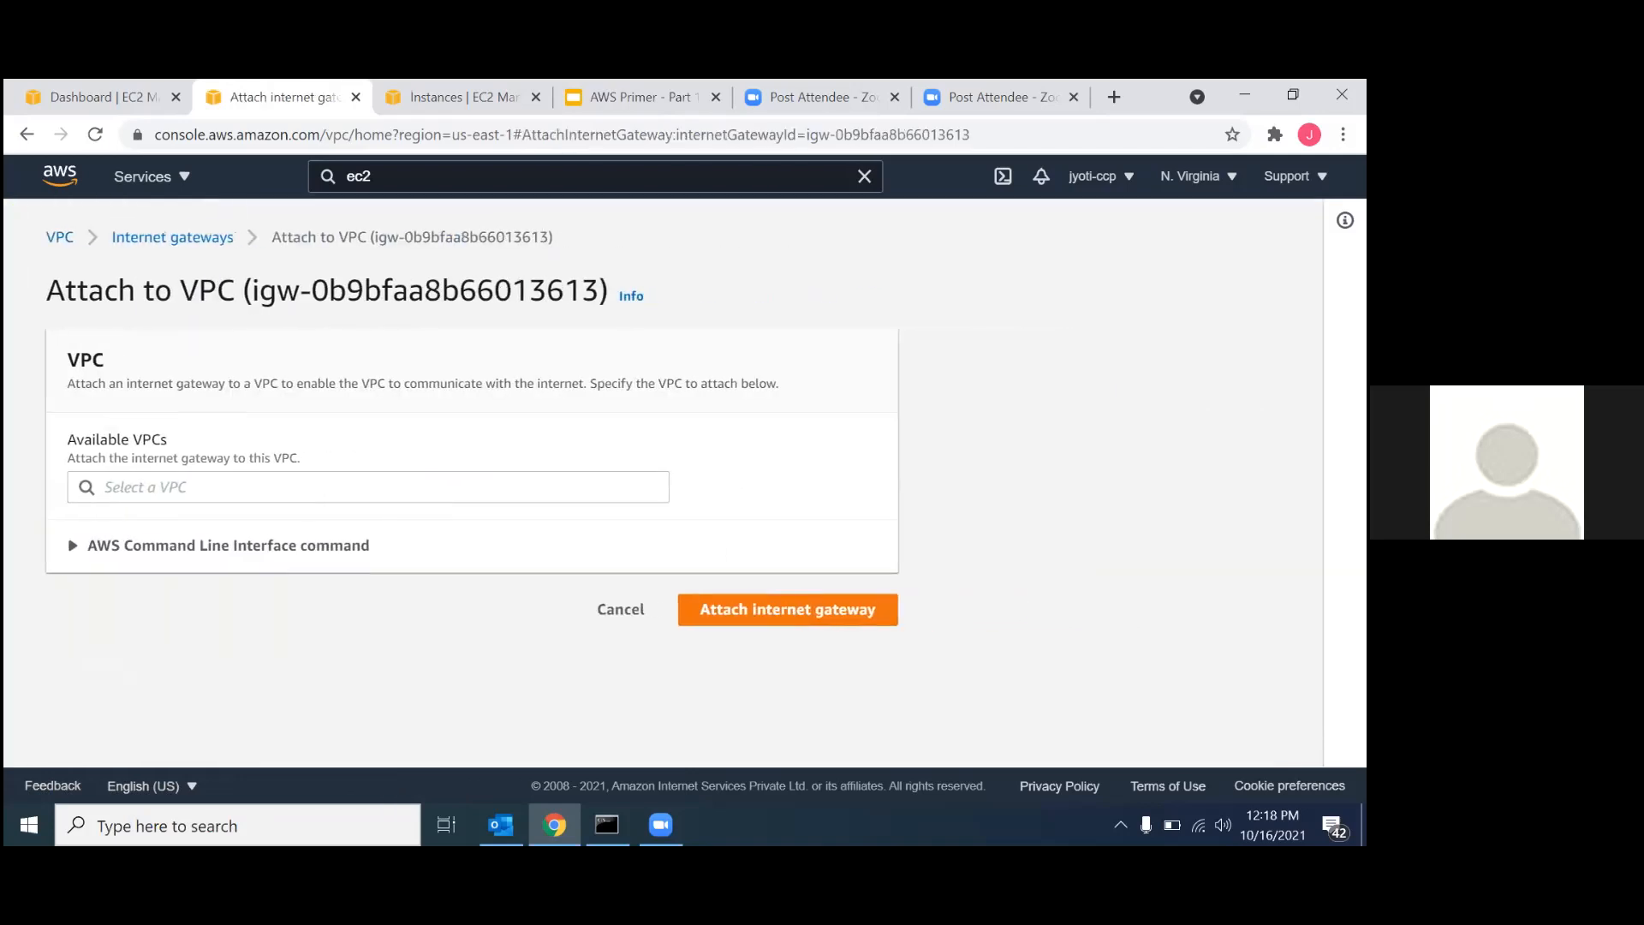
click(299, 489)
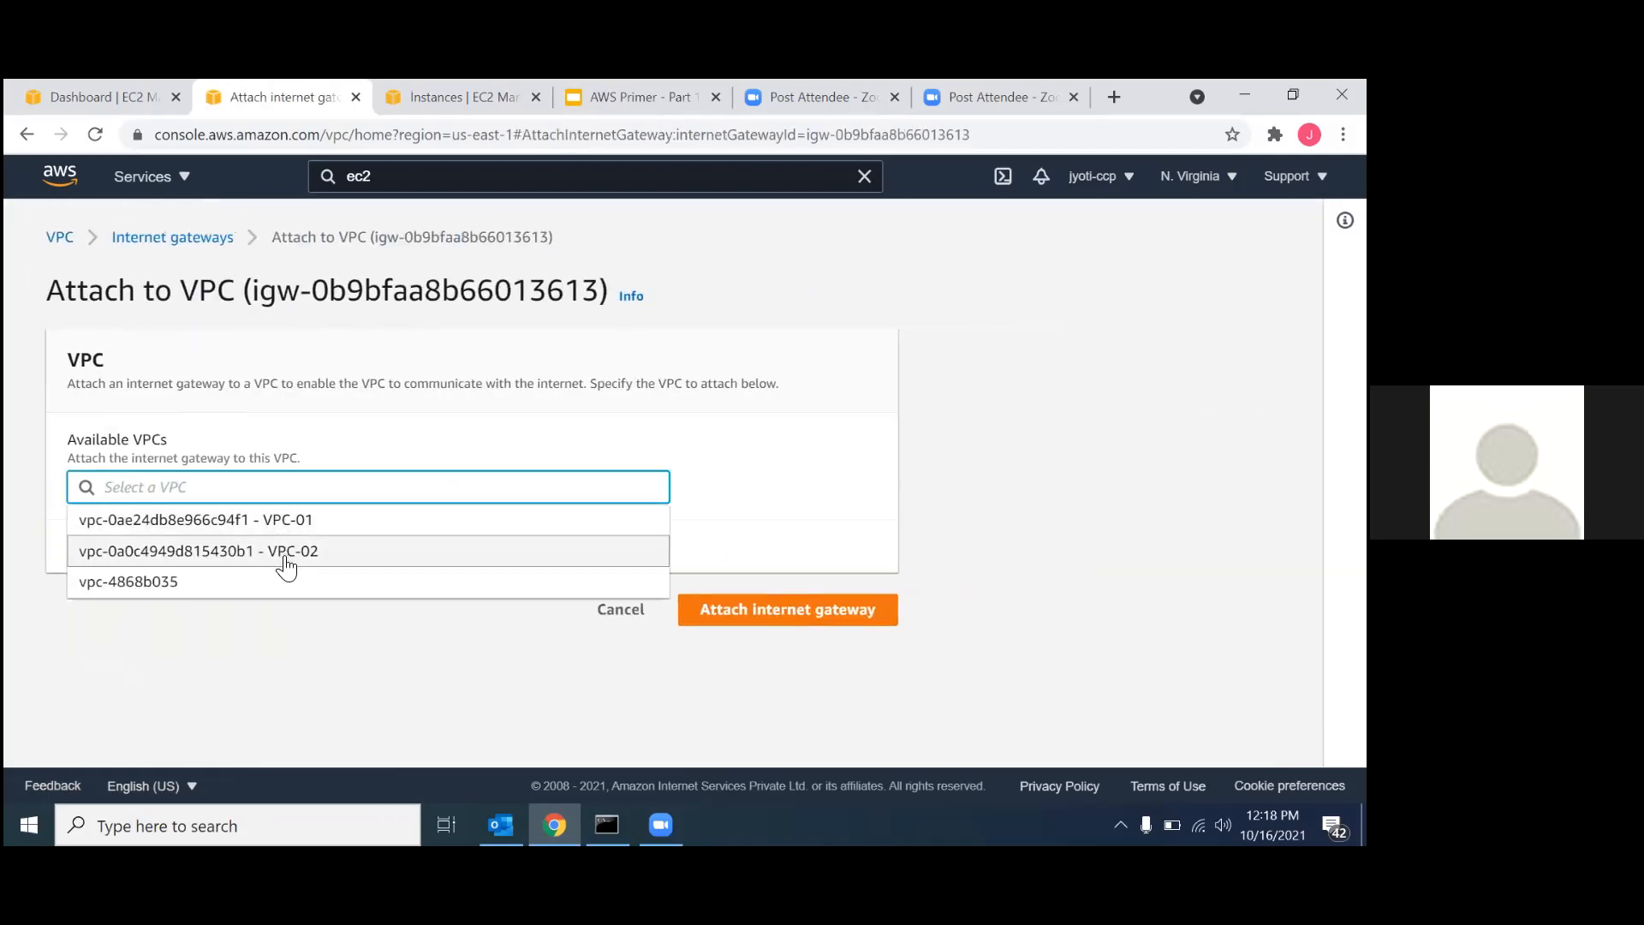
click(283, 558)
click(836, 618)
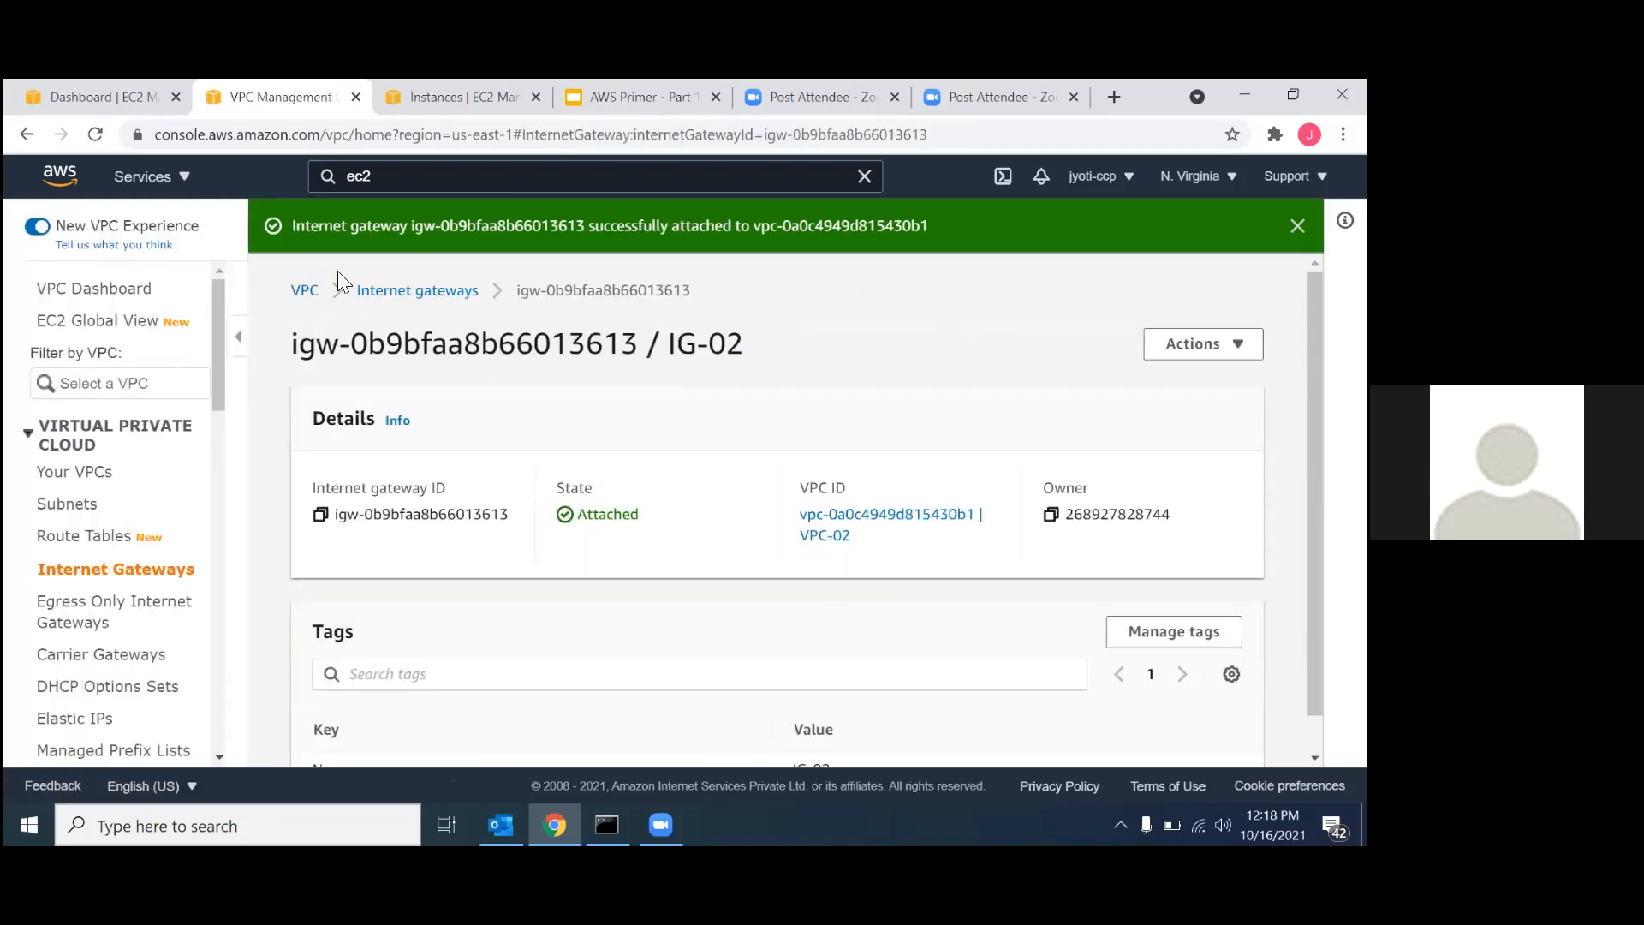
Open the internet gateway IG-01 from the gateway list and attach it to VPC-01.
click(395, 291)
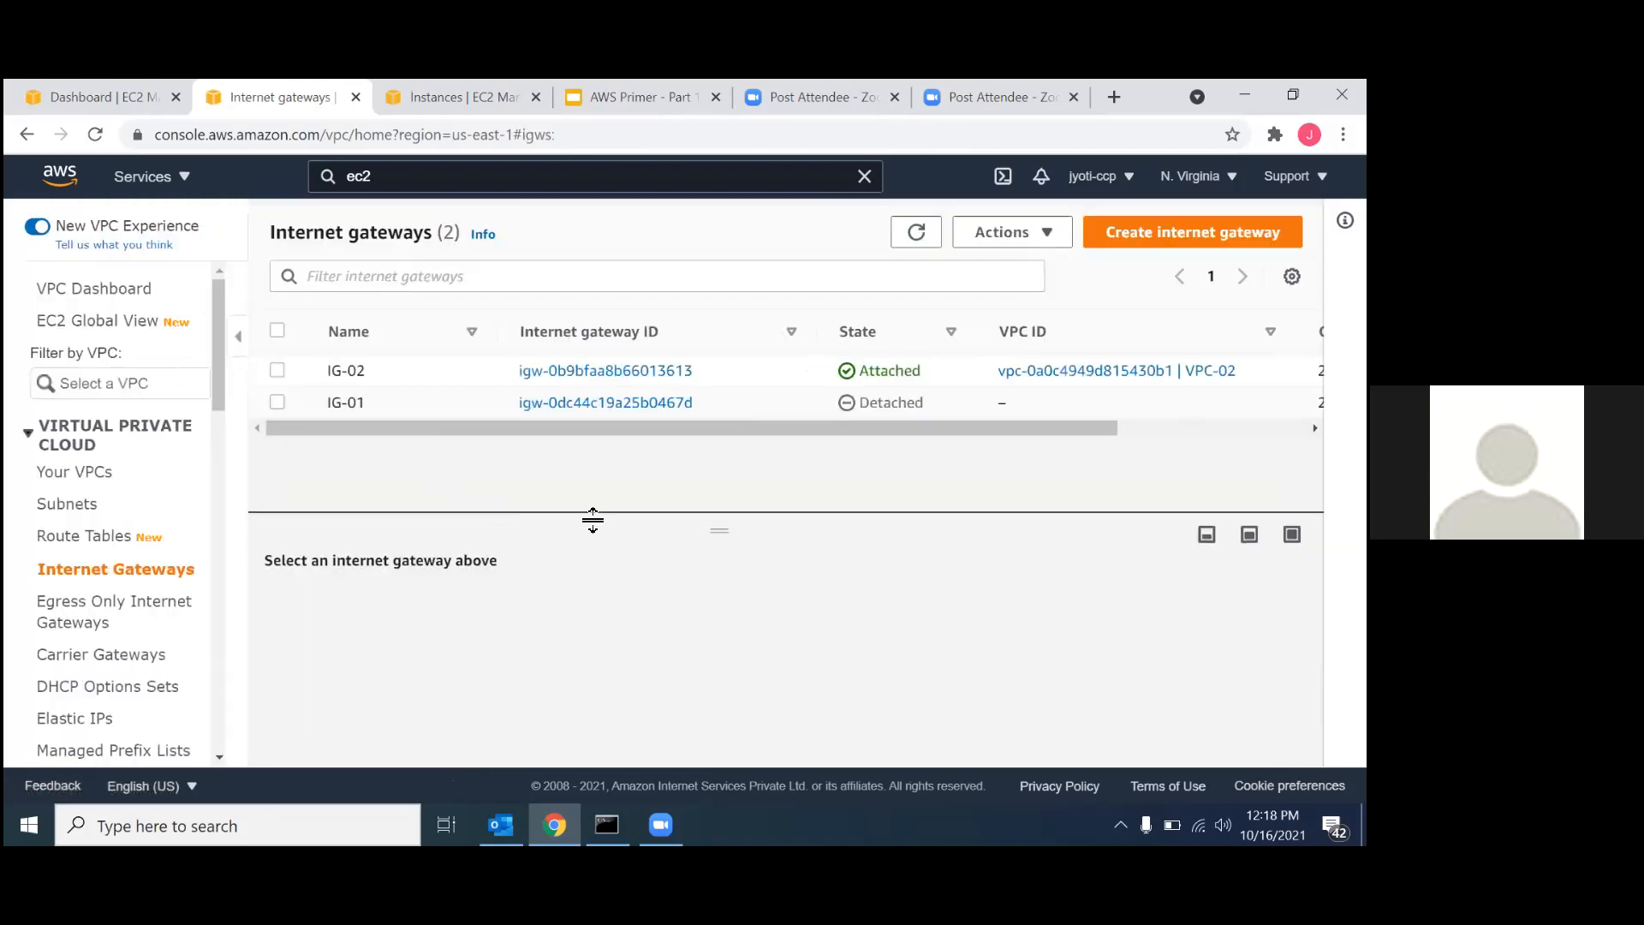
click(558, 404)
click(1211, 291)
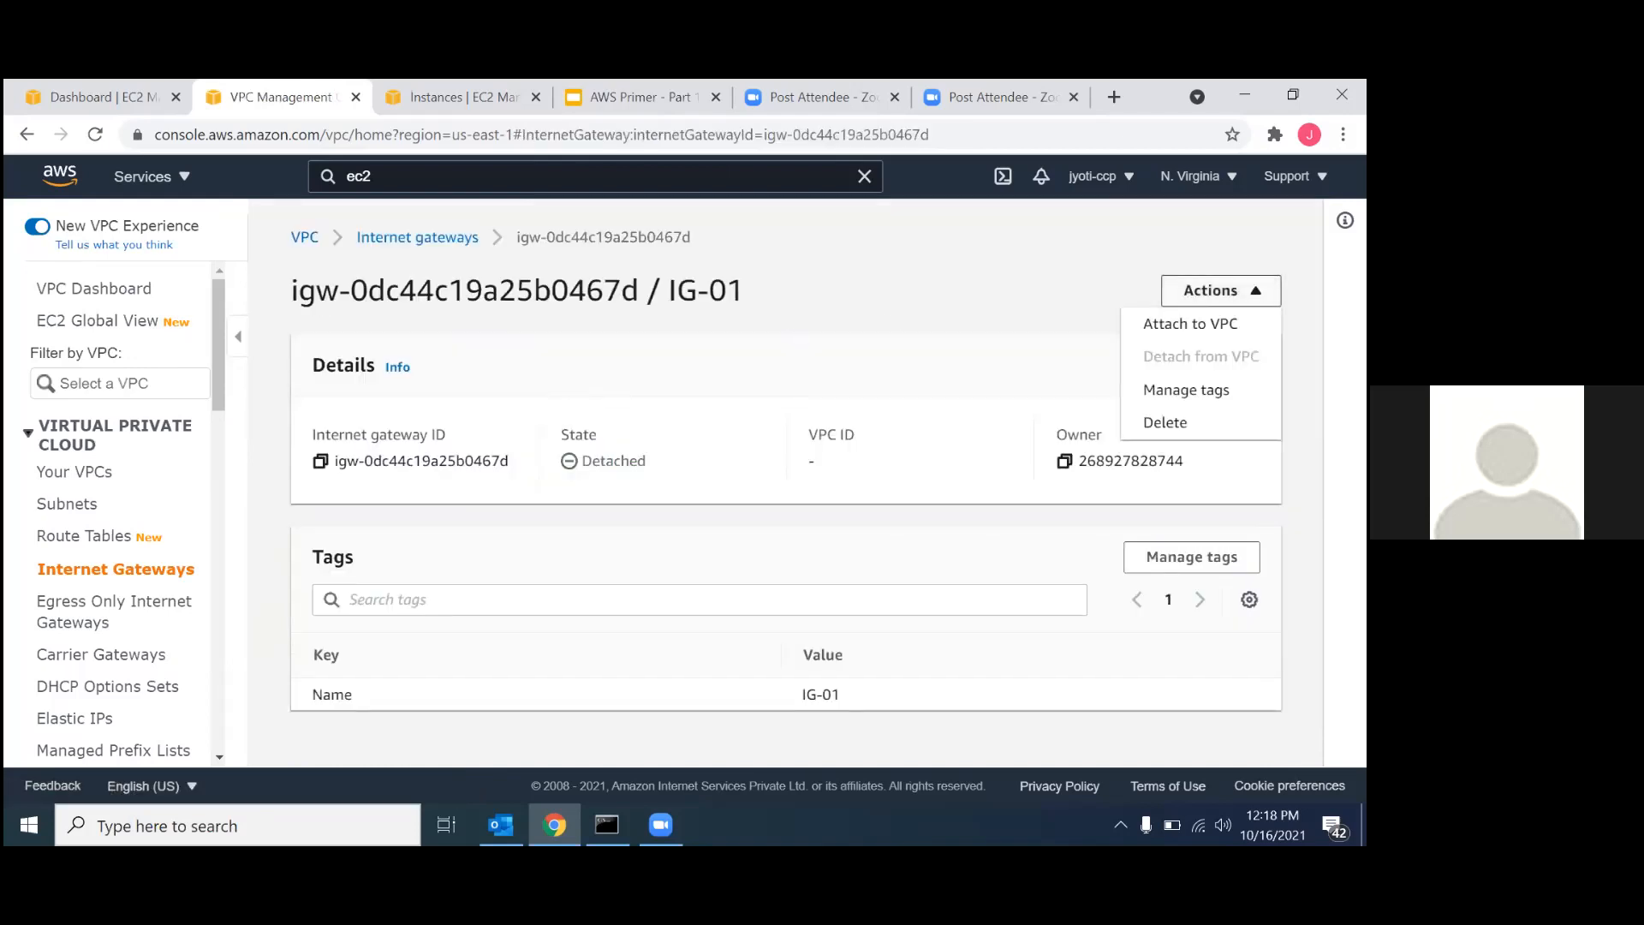
click(1151, 322)
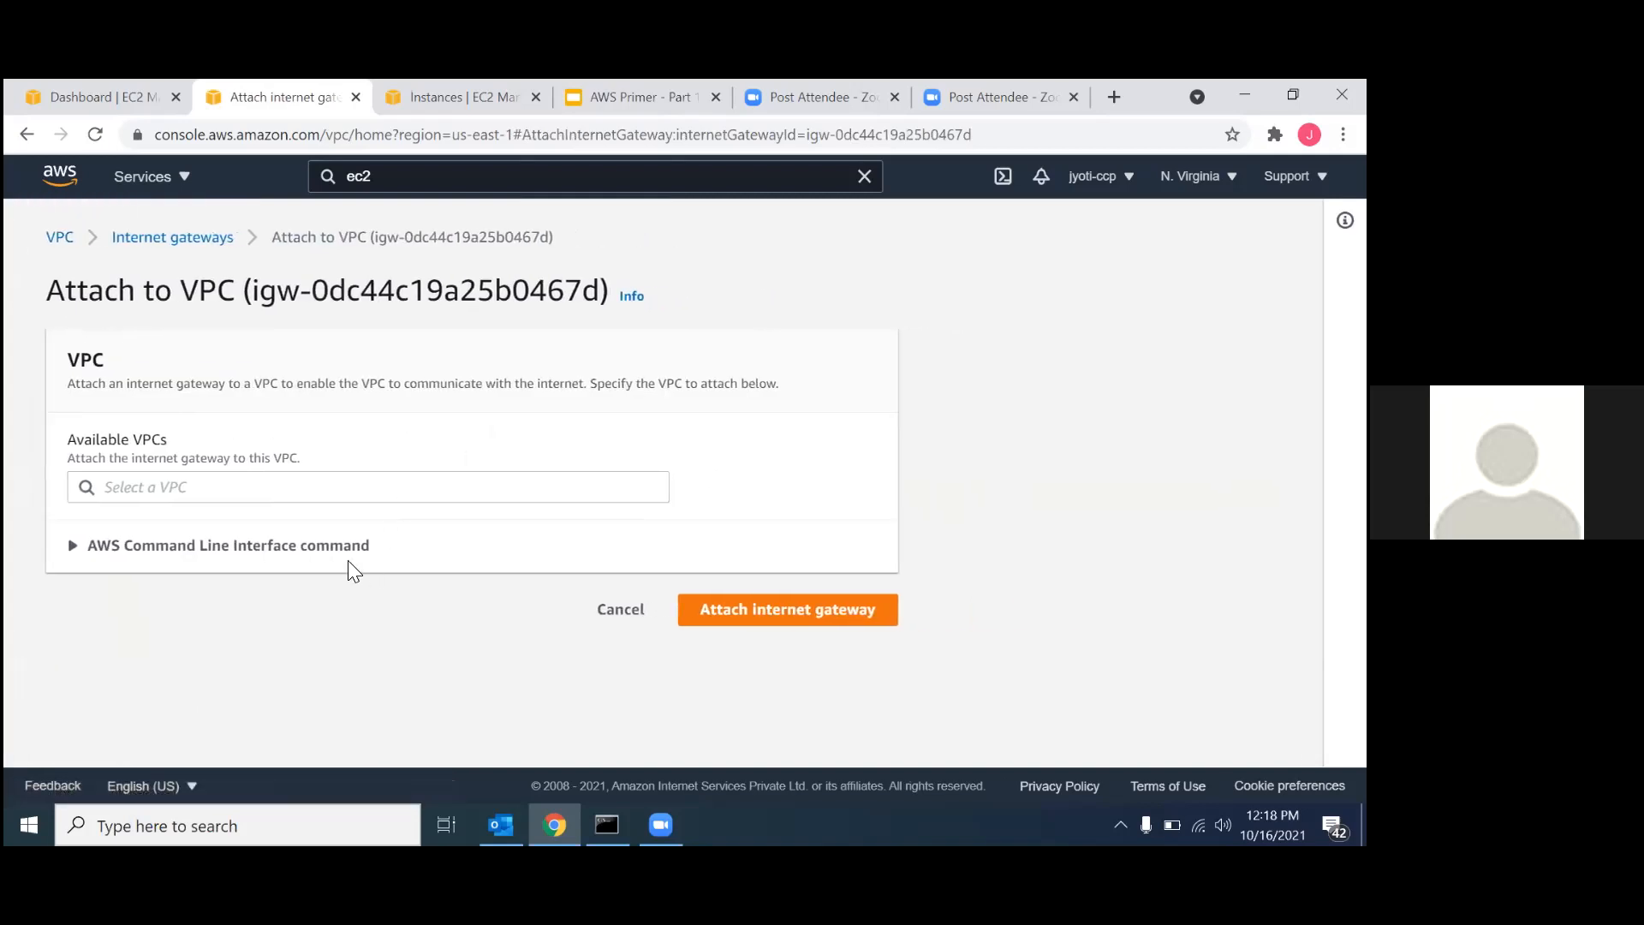
click(365, 478)
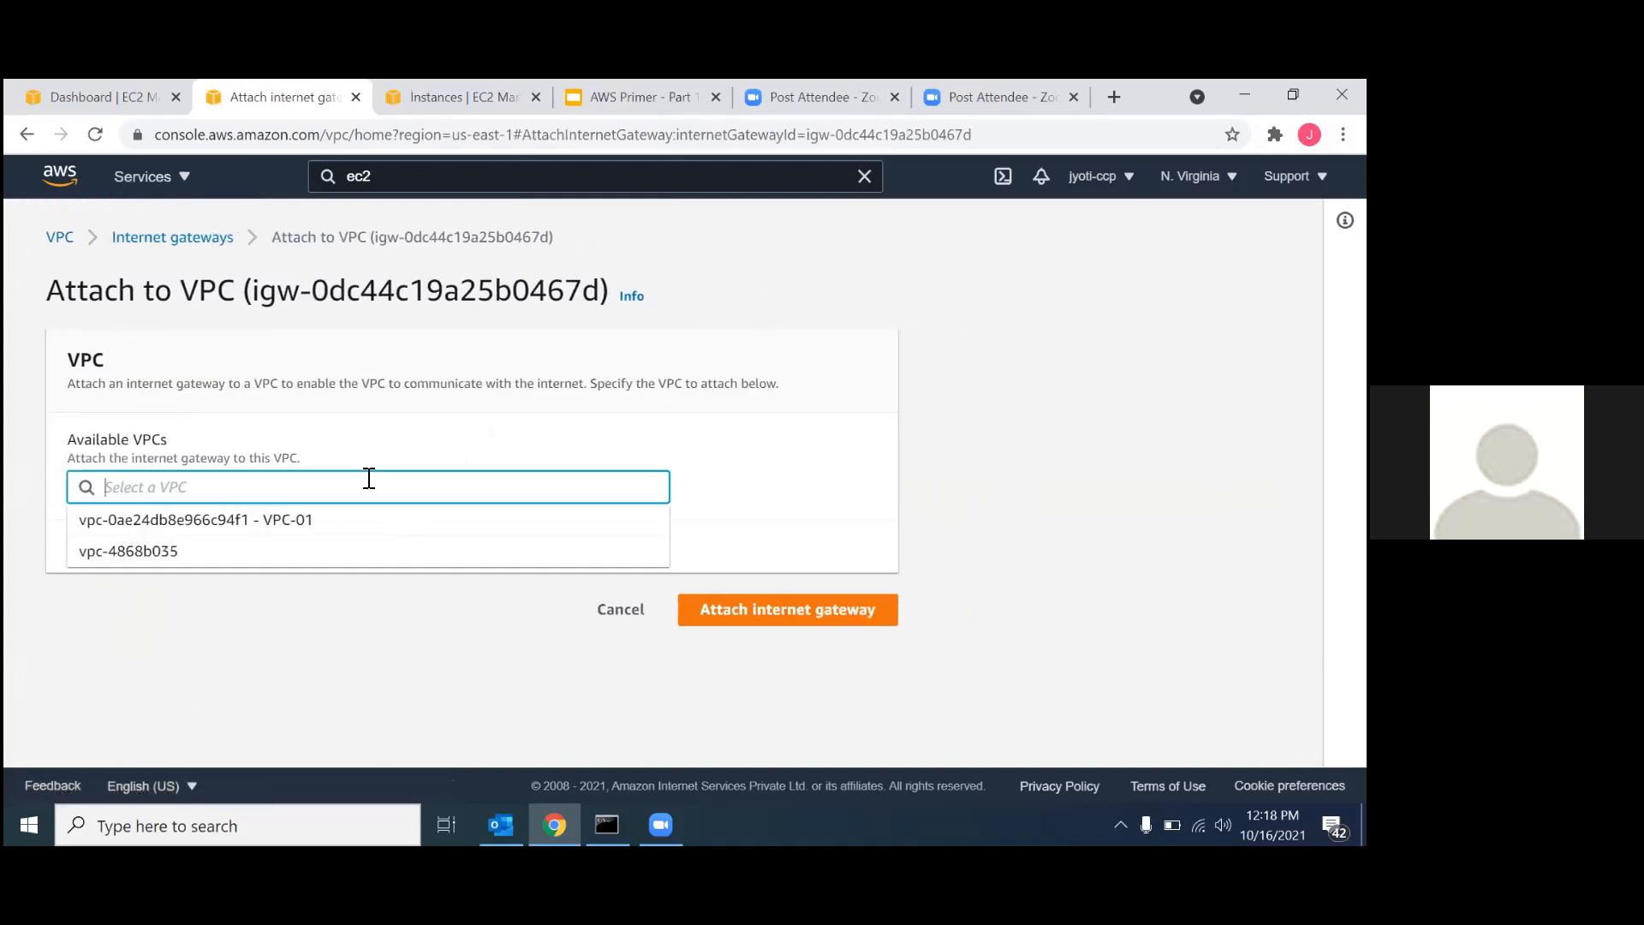
click(261, 520)
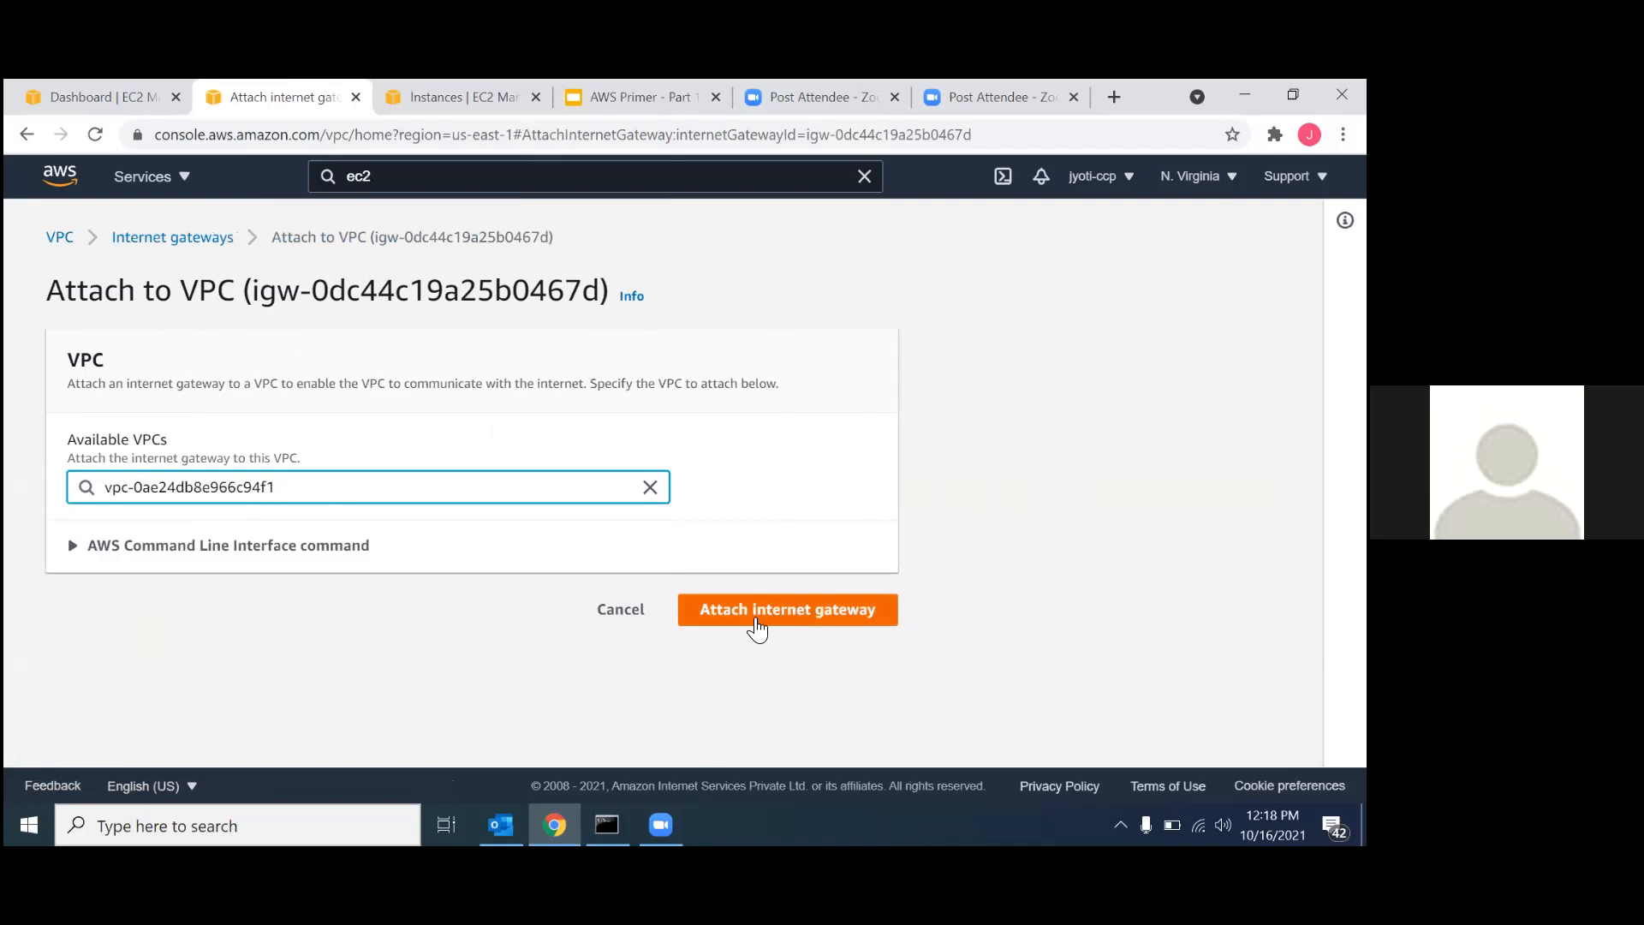
click(755, 620)
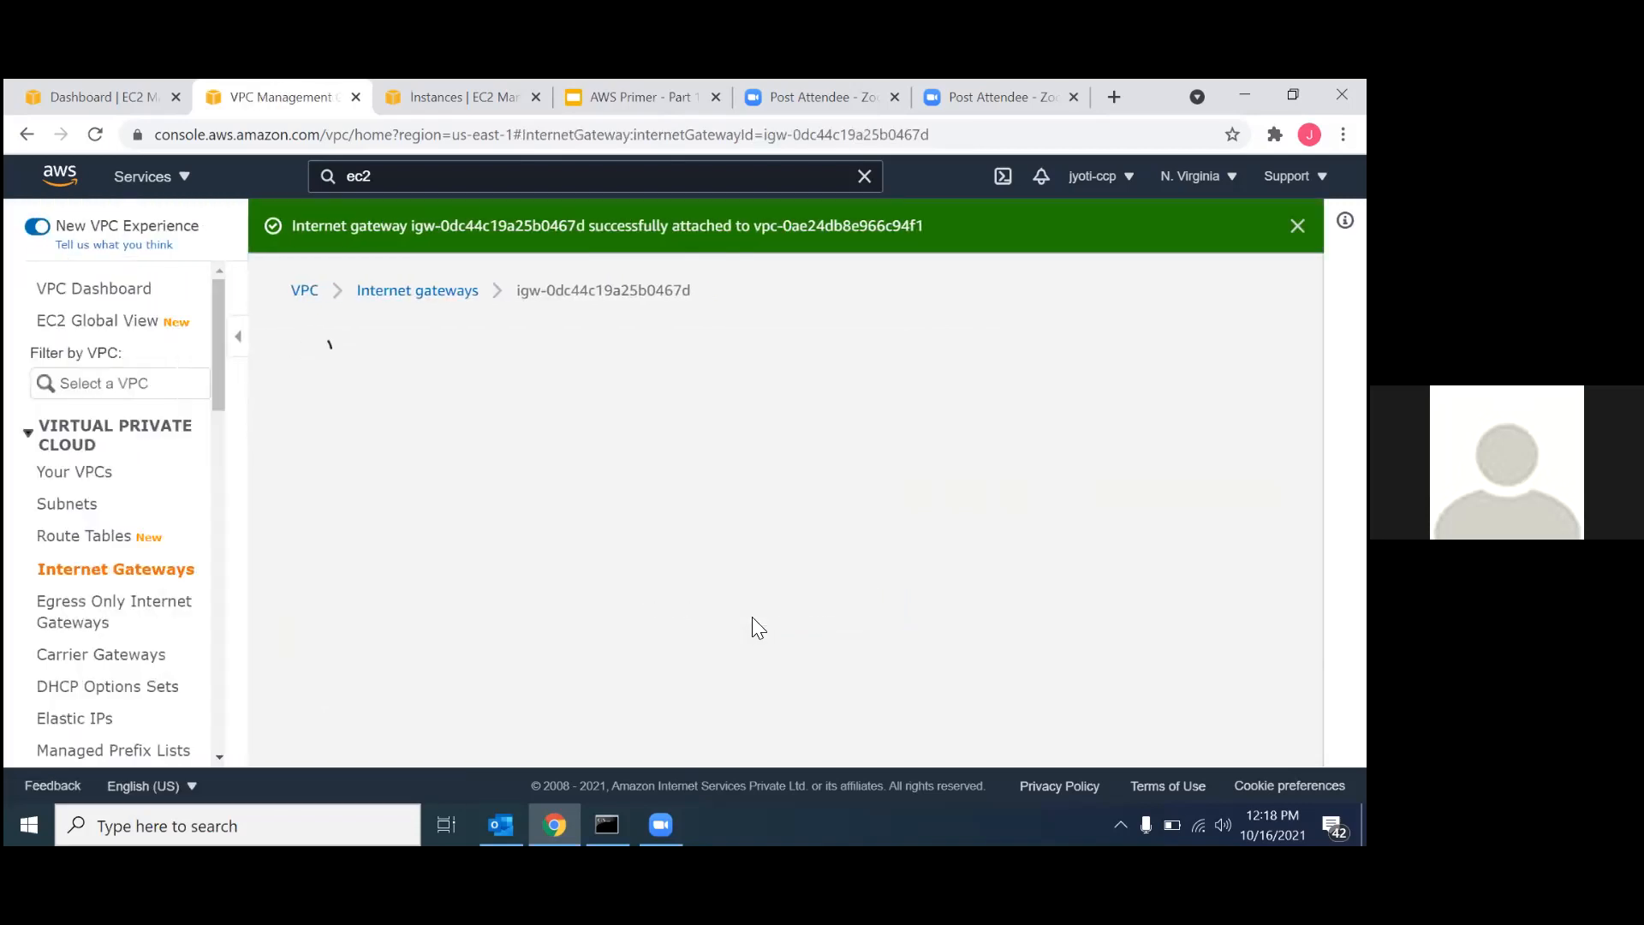
scroll(758, 628, down, 1)
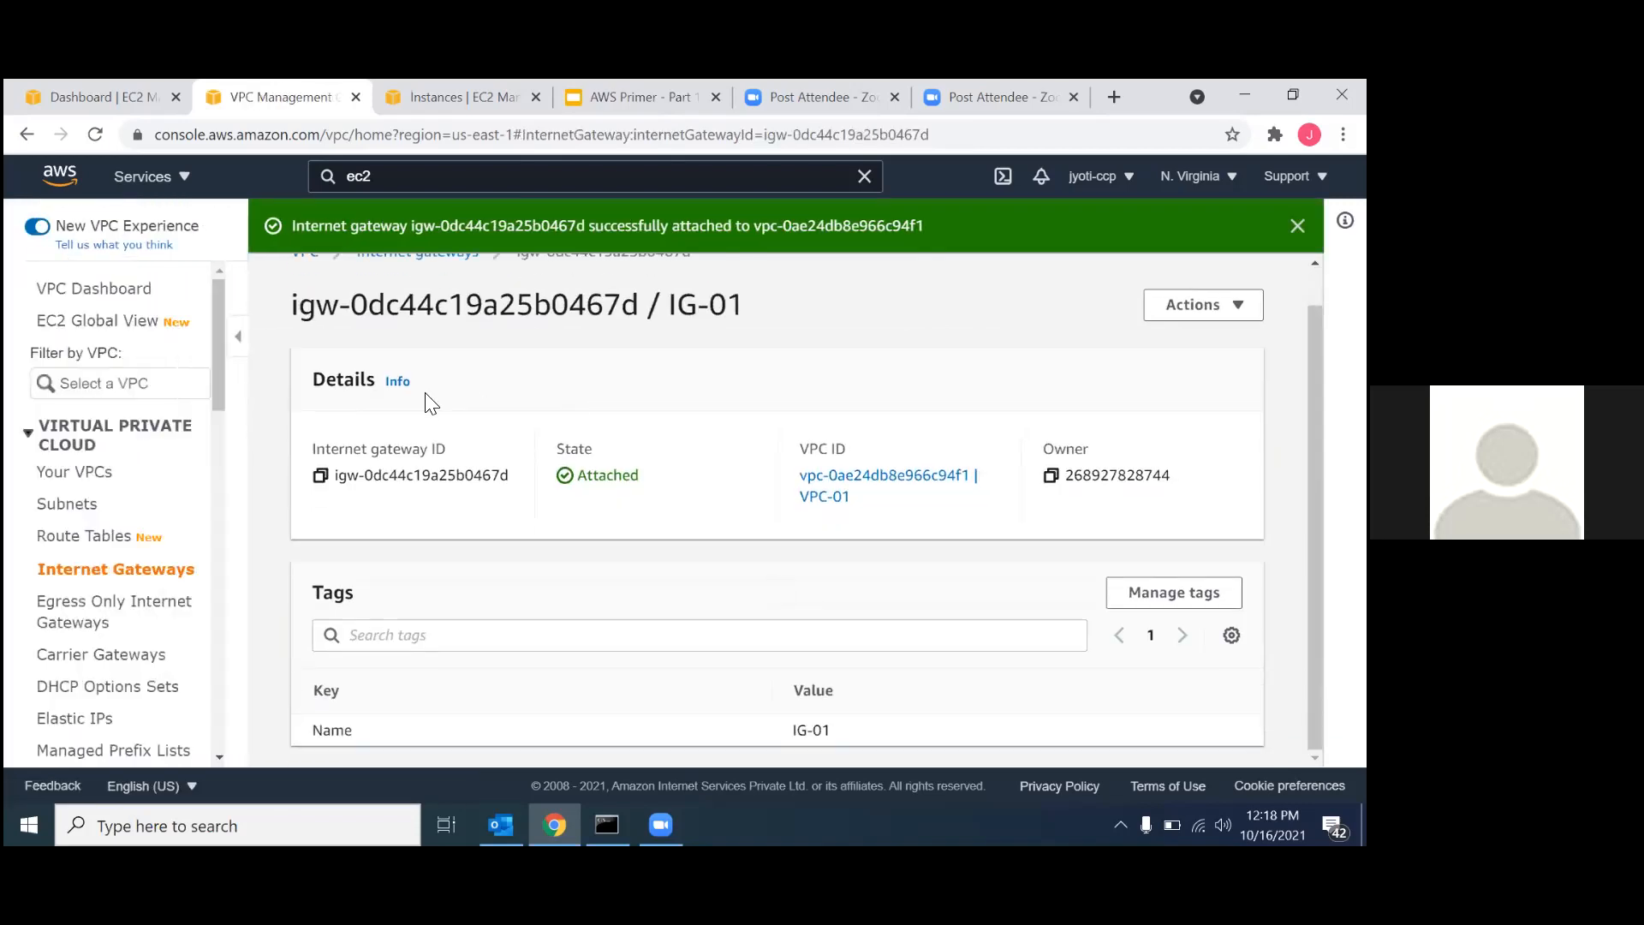
Create a route table with the name RT-01 in VPC-01.
click(92, 541)
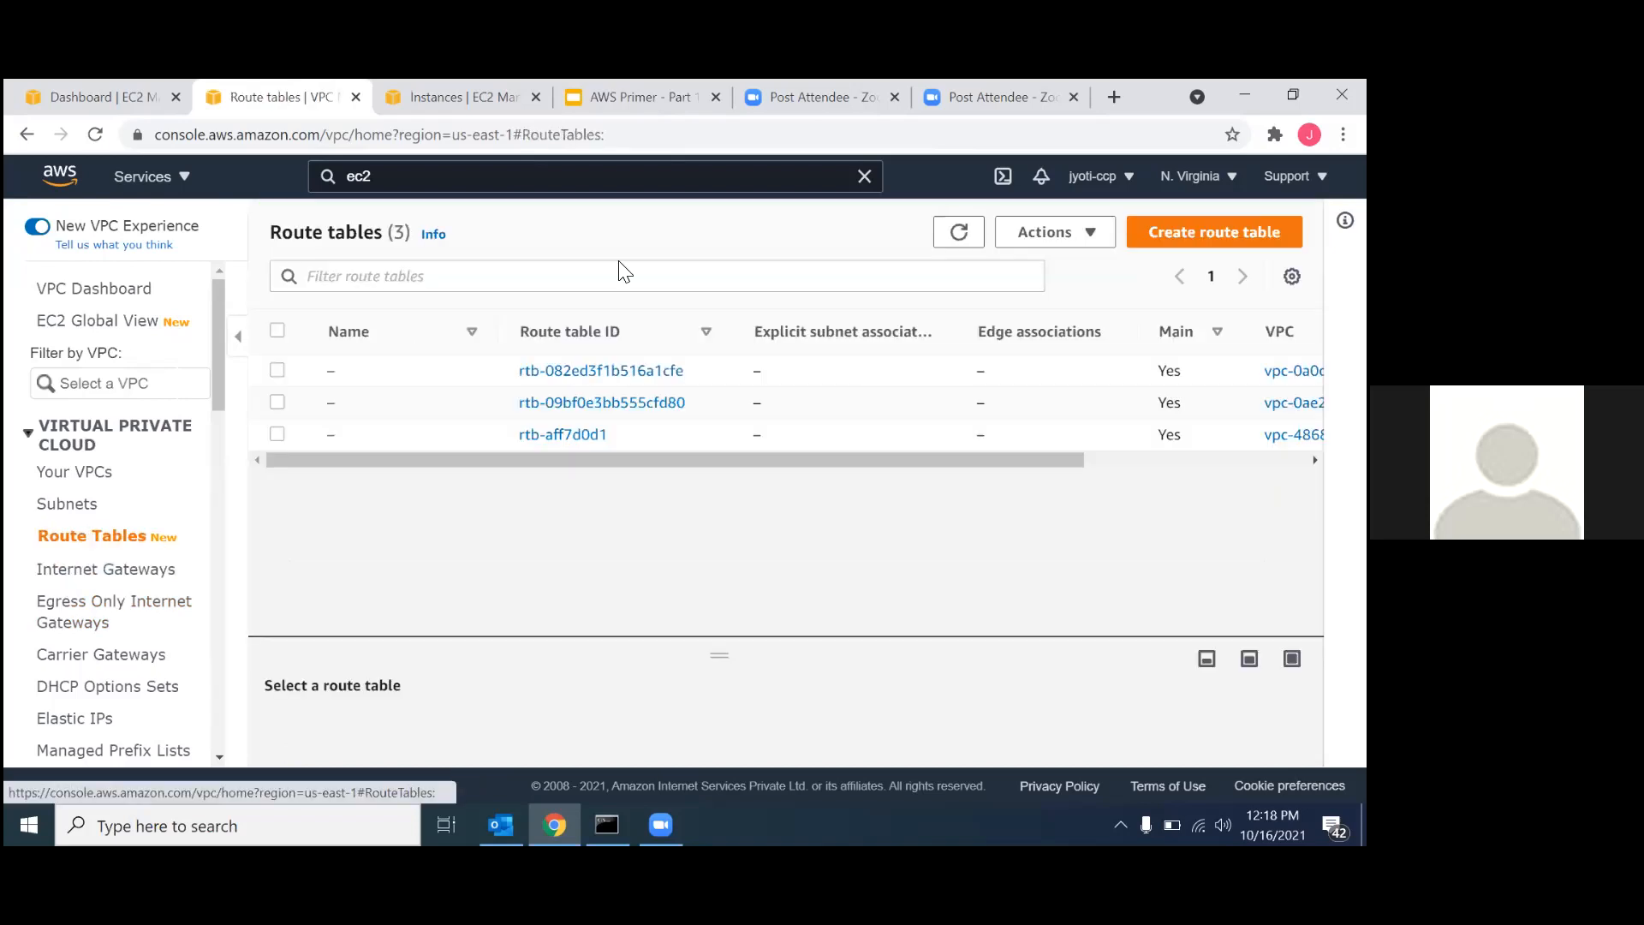
click(1214, 232)
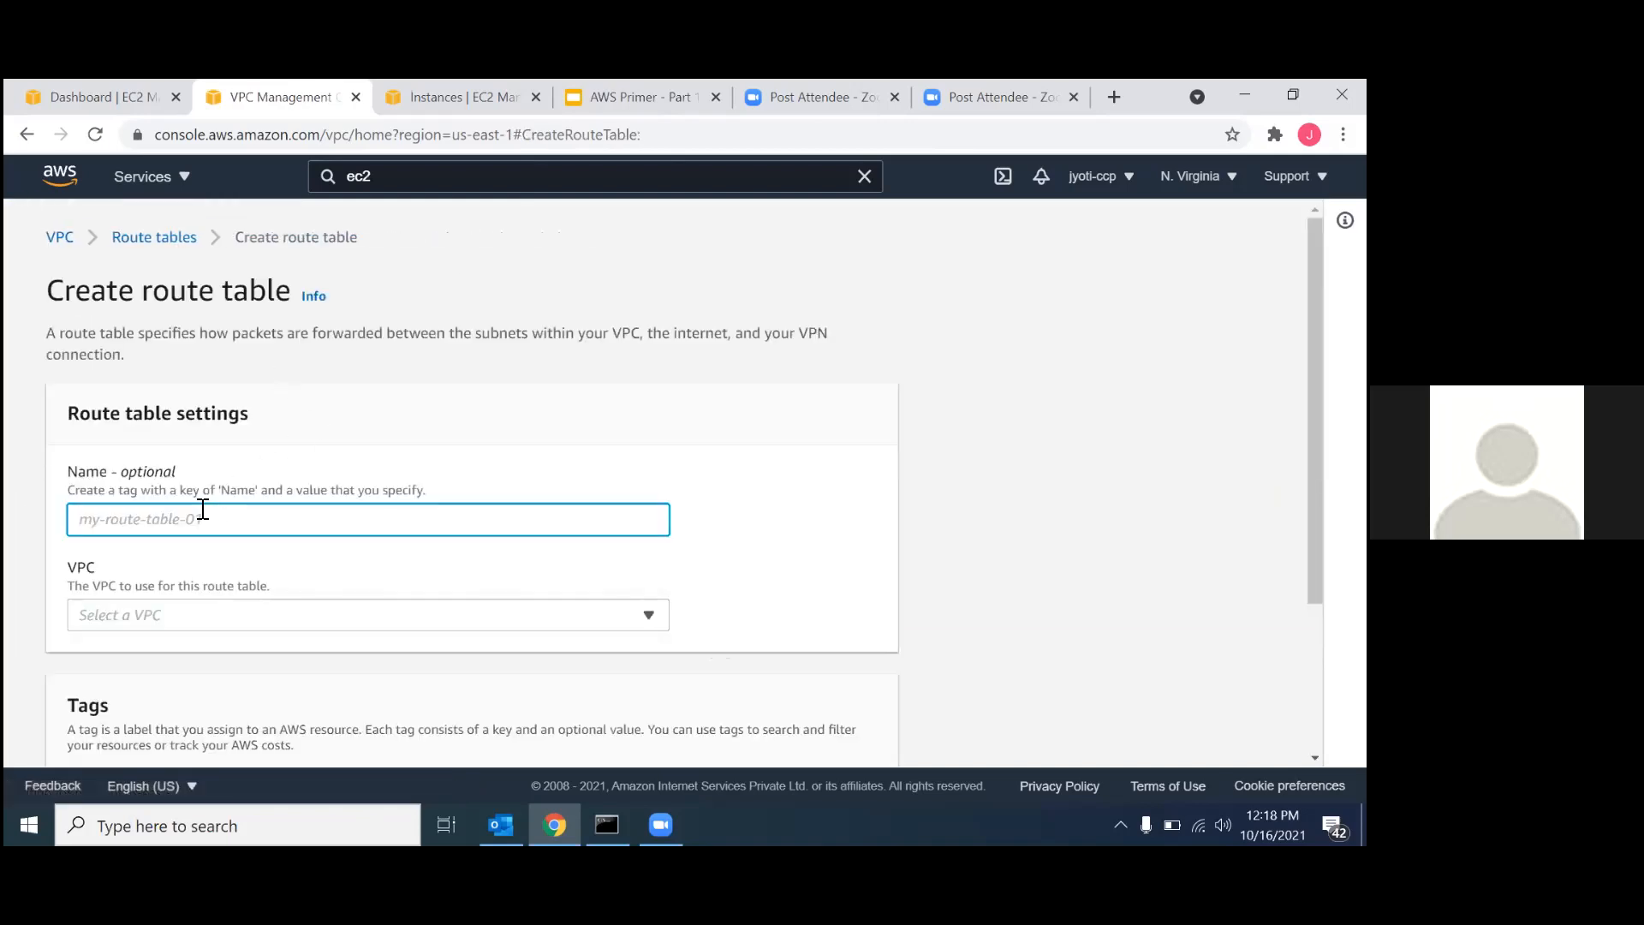
text(RT-01)
scroll(202, 509, down, 2)
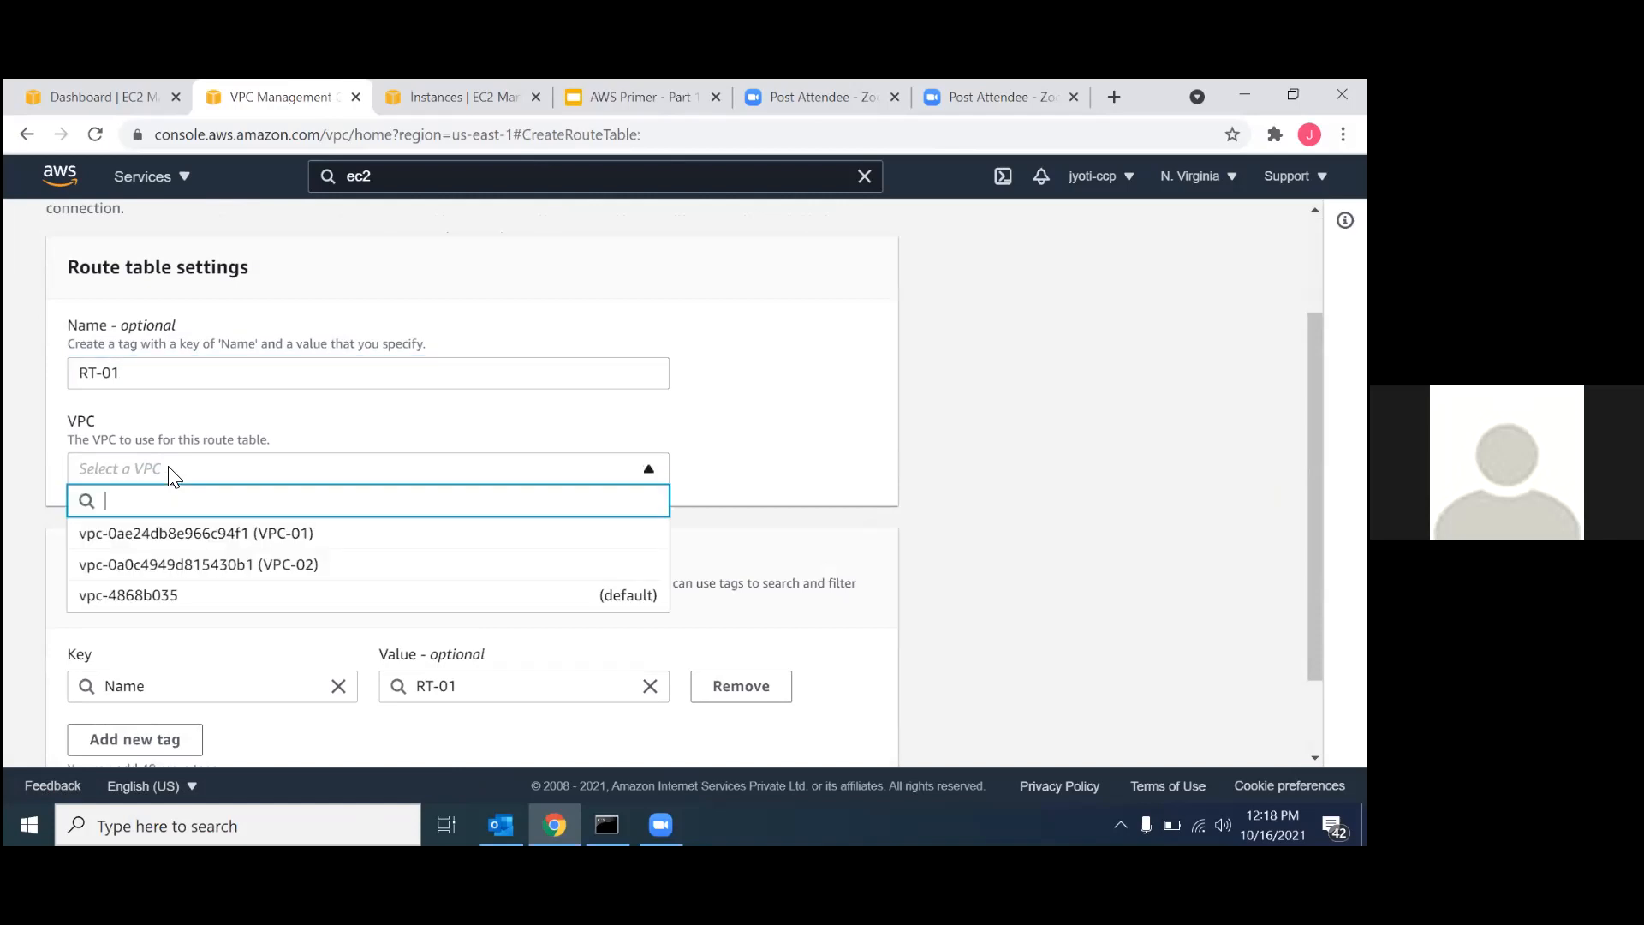
click(162, 532)
scroll(221, 580, down, 1)
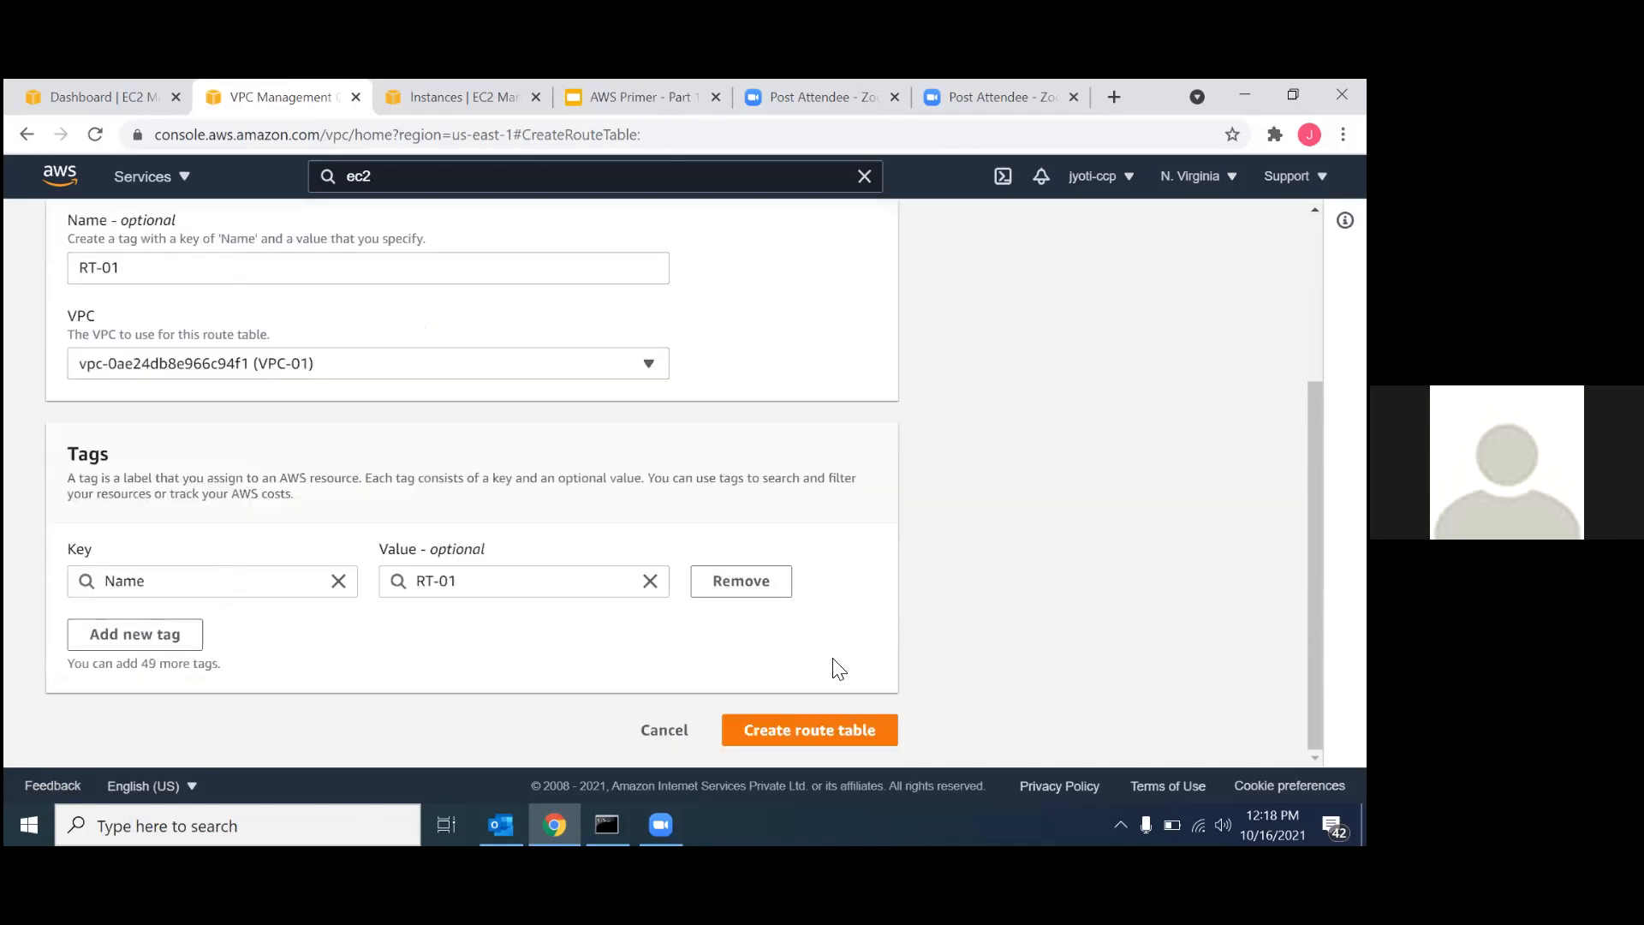
click(794, 732)
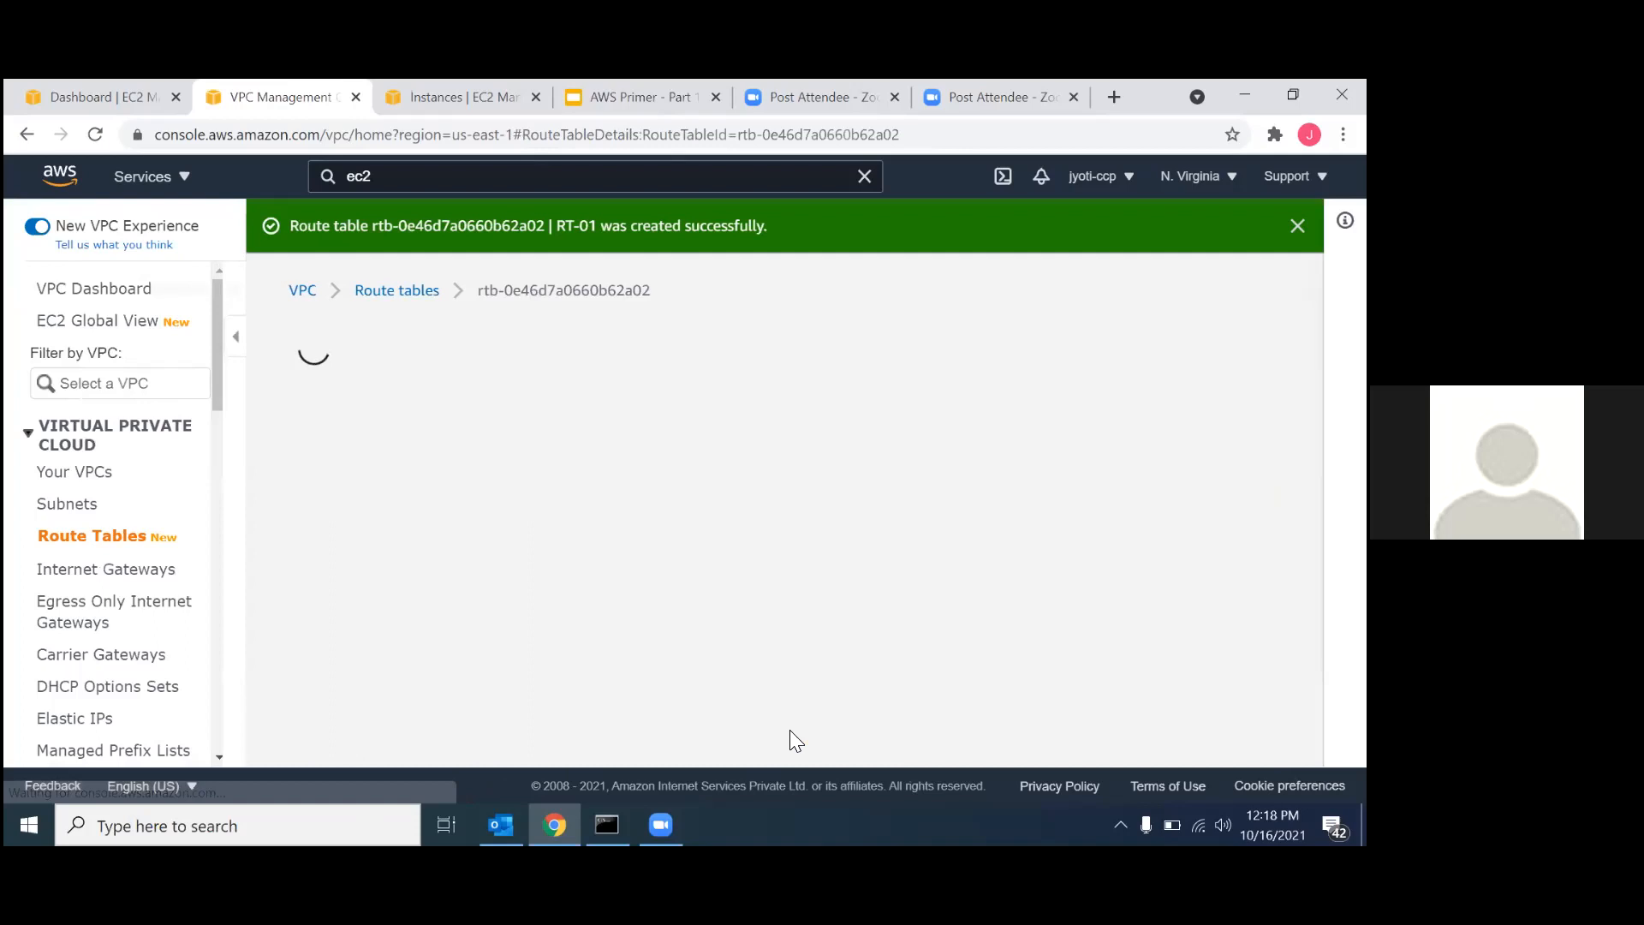
Associate subnet-01 with the route table RT-01 and save the association.
scroll(716, 561, down, 4)
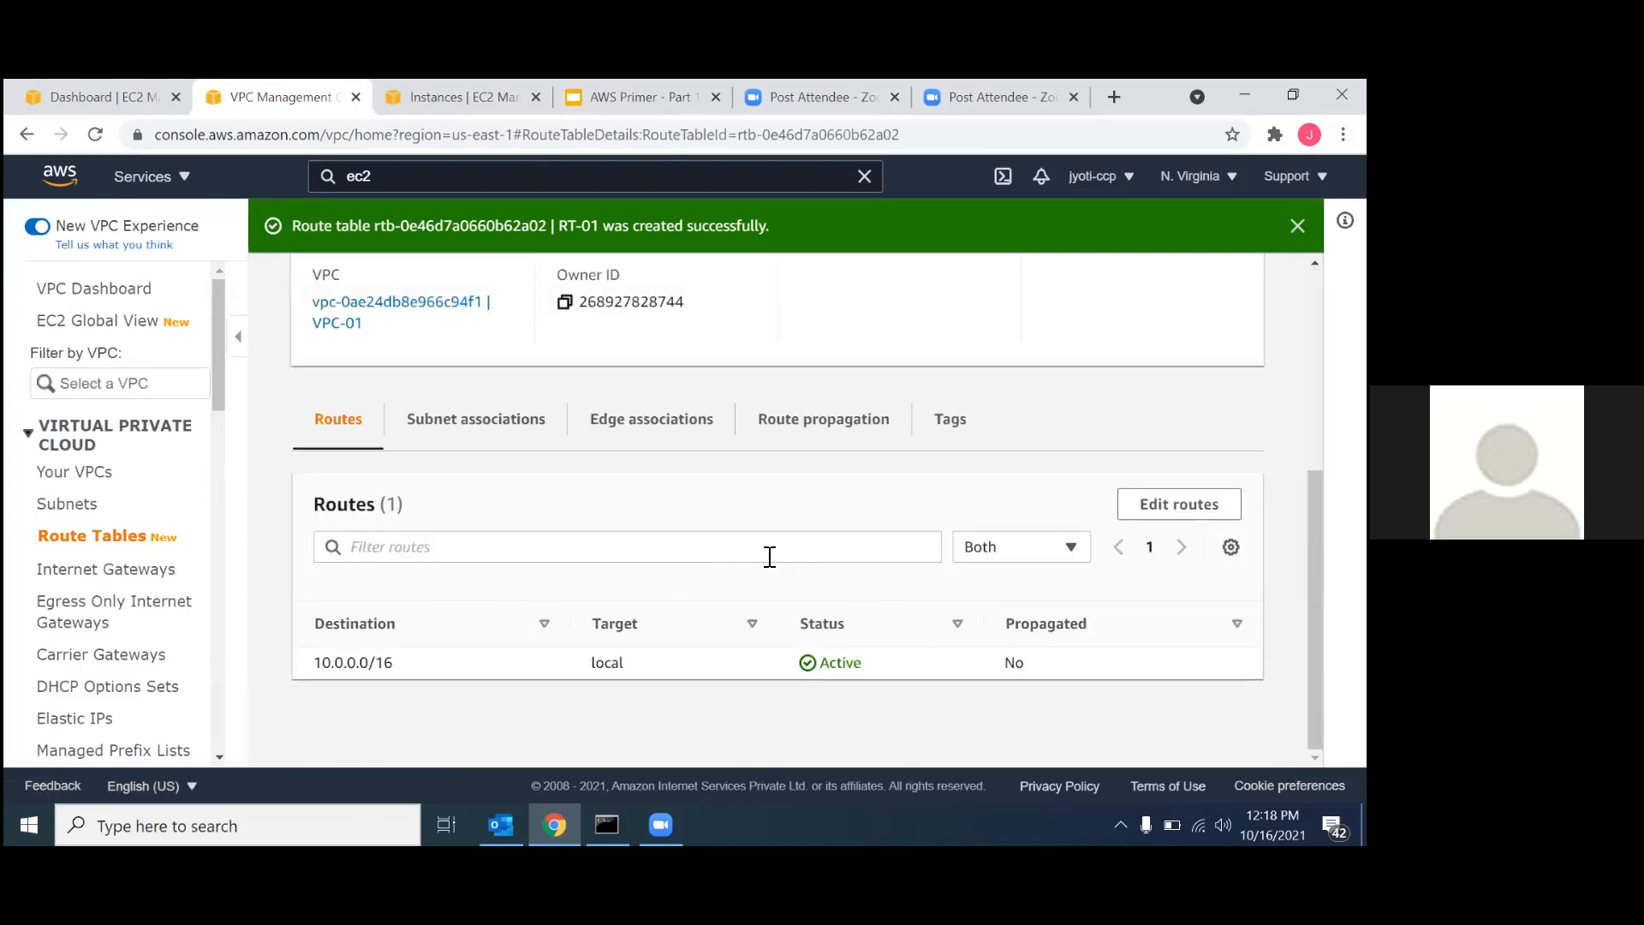
click(476, 419)
scroll(532, 561, down, 1)
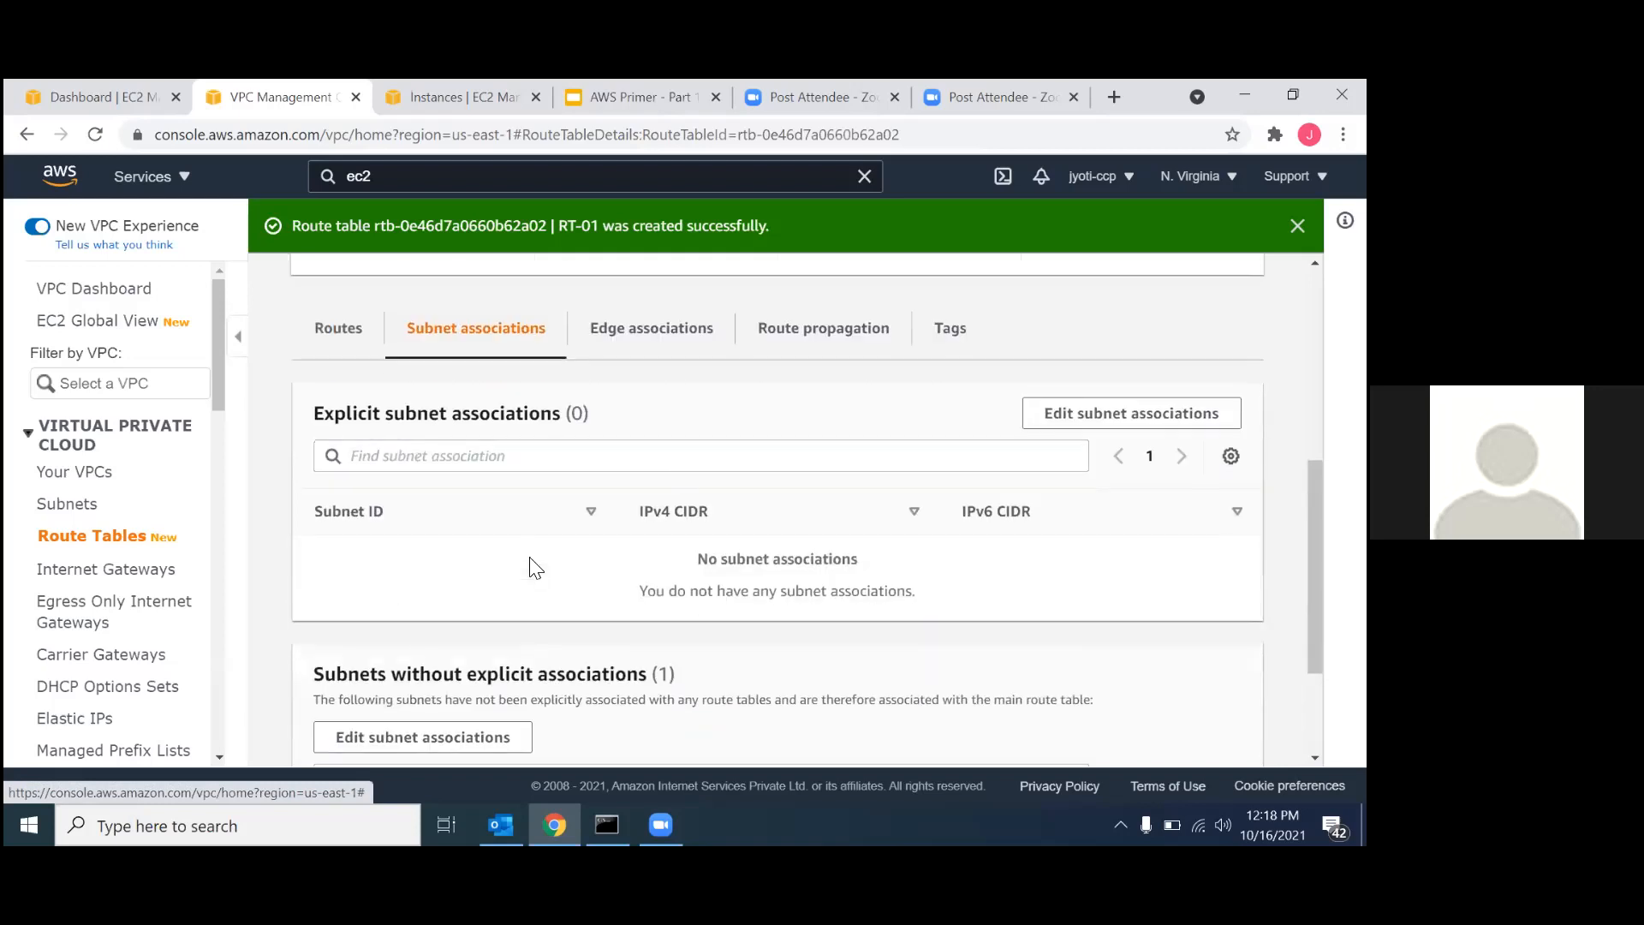
click(428, 737)
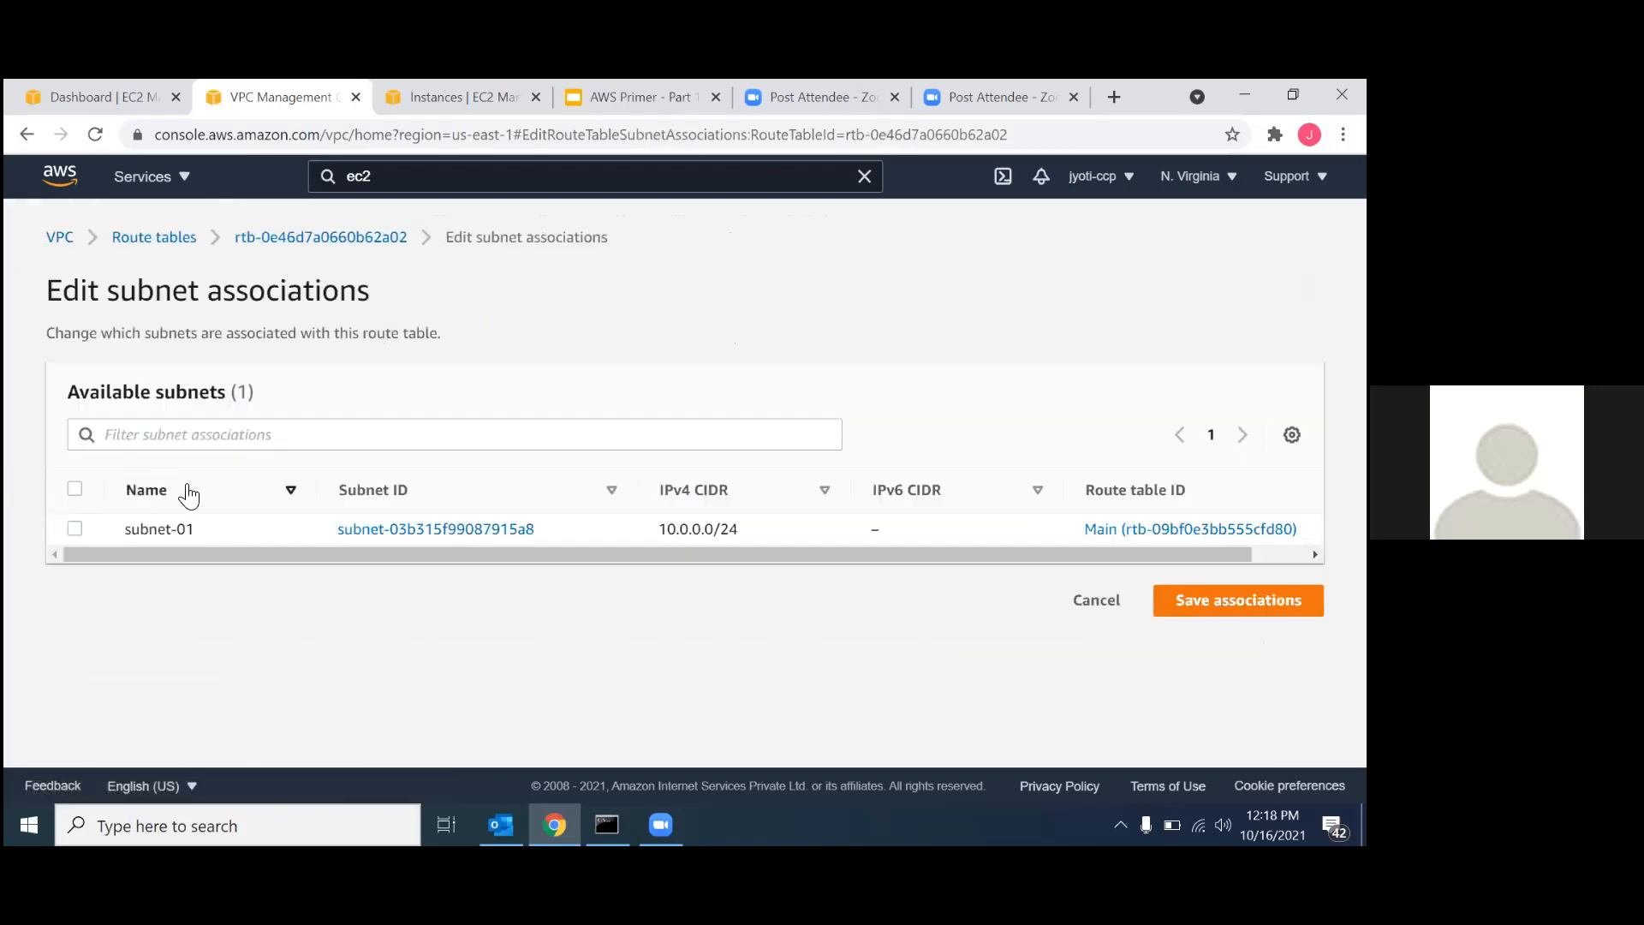
click(75, 528)
scroll(354, 512, down, 1)
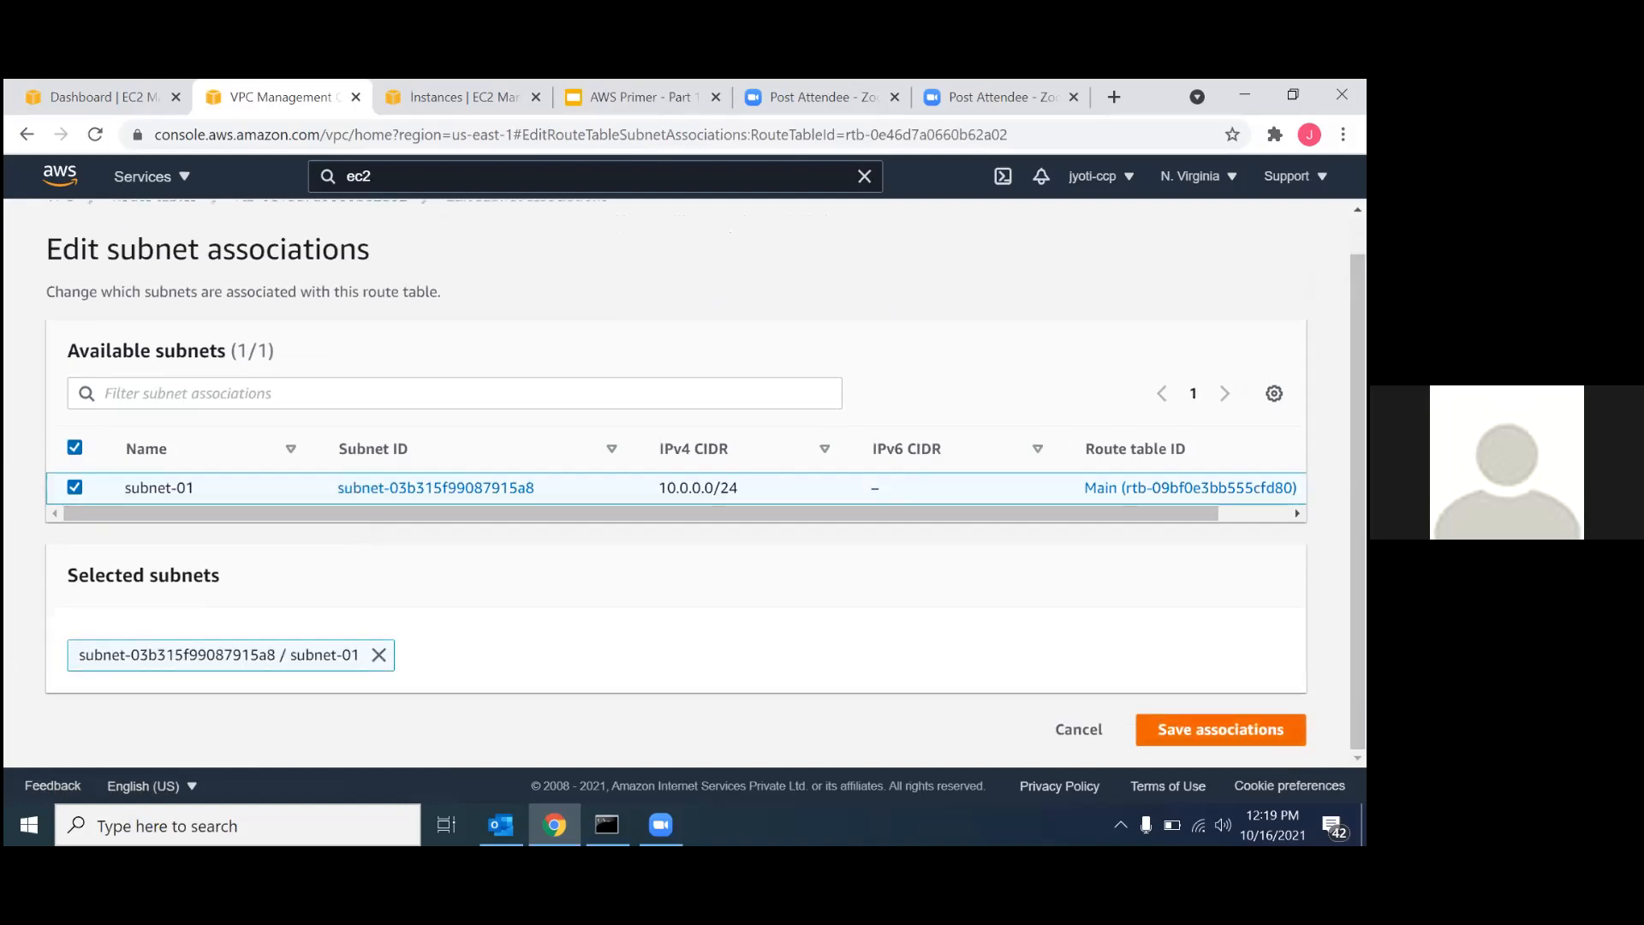
click(1139, 729)
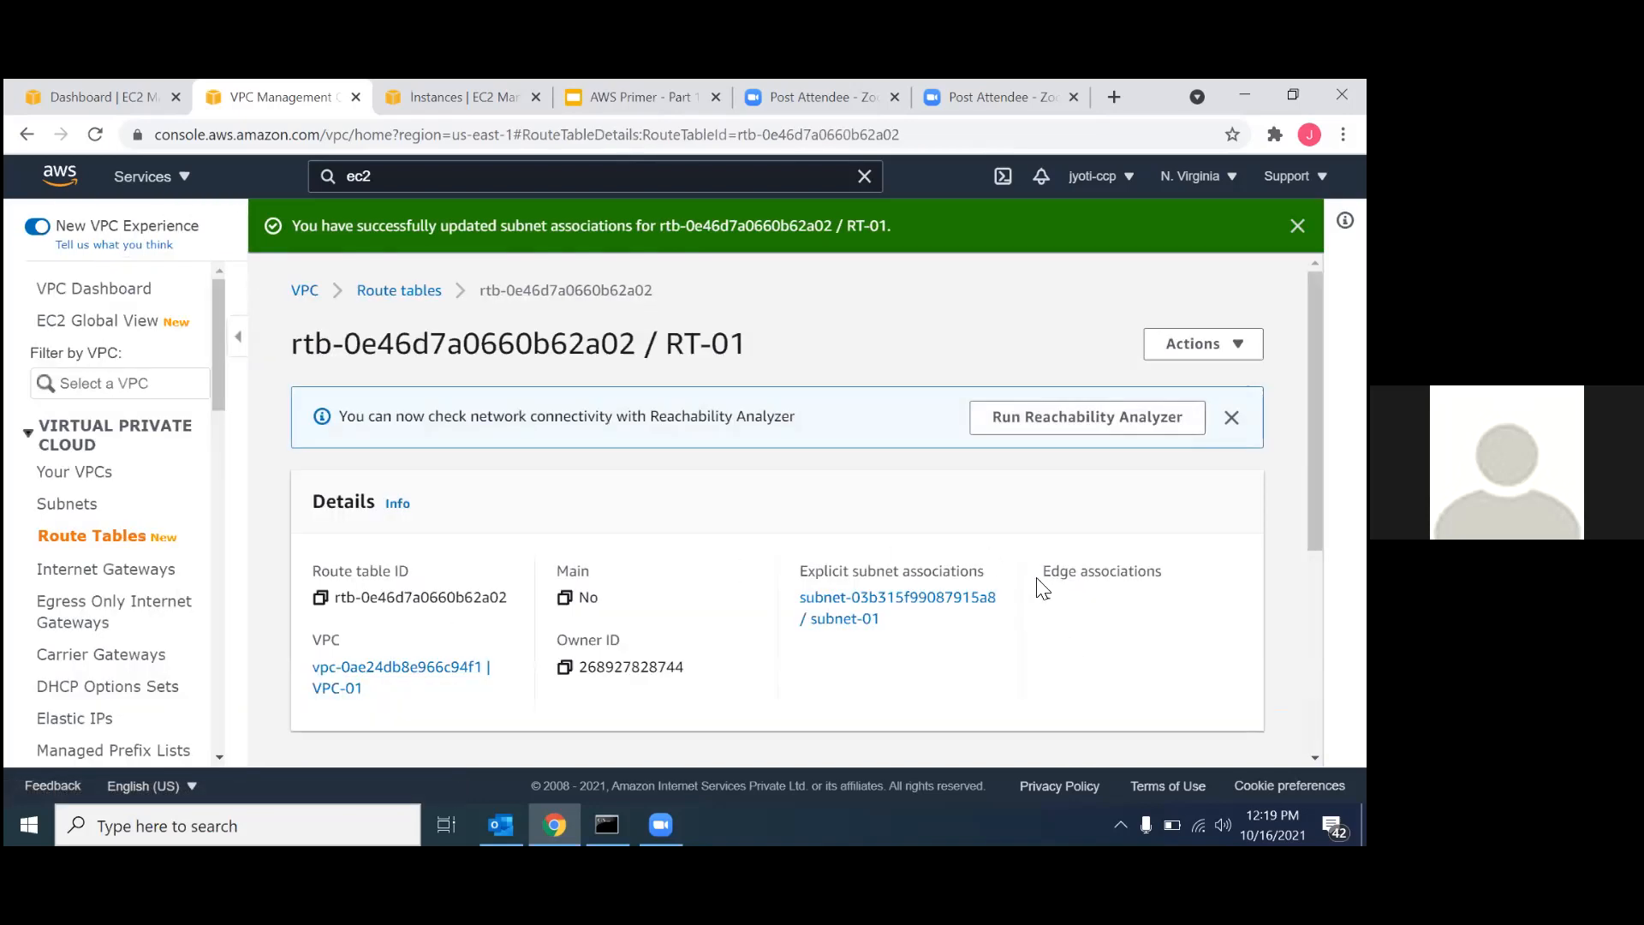
Add a route to RT-01 with destination 0.0.0.0/0 and the internet gateway IG-01 as target, and dismiss the Reachability Analyzer notice.
scroll(1039, 580, down, 5)
click(1179, 504)
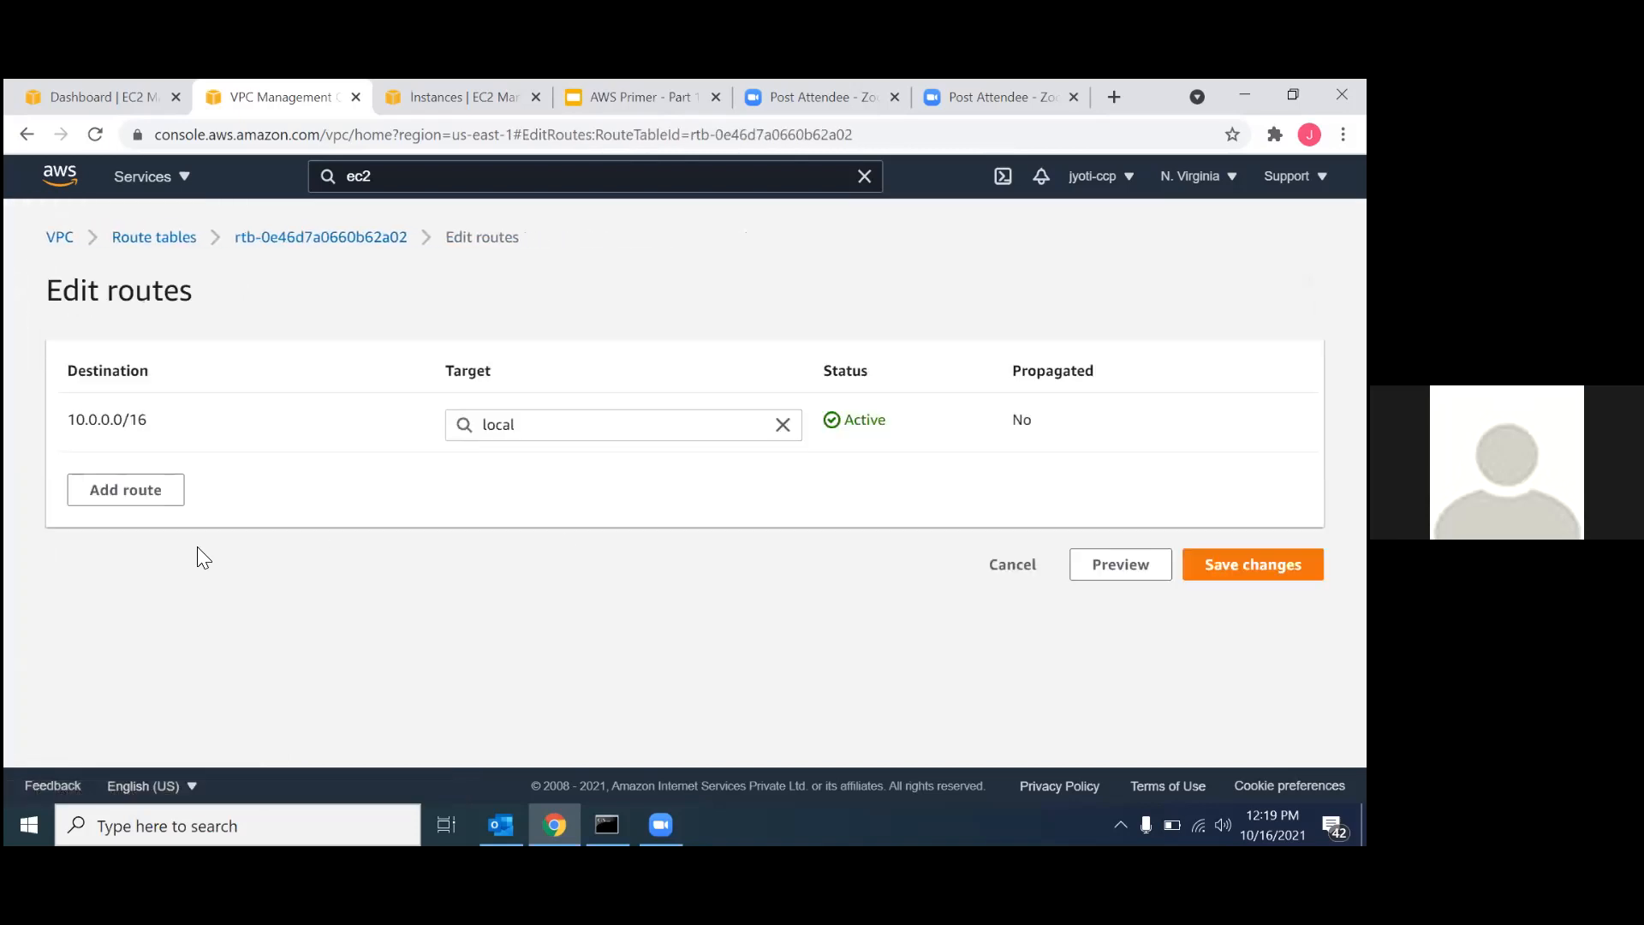
click(147, 492)
click(150, 489)
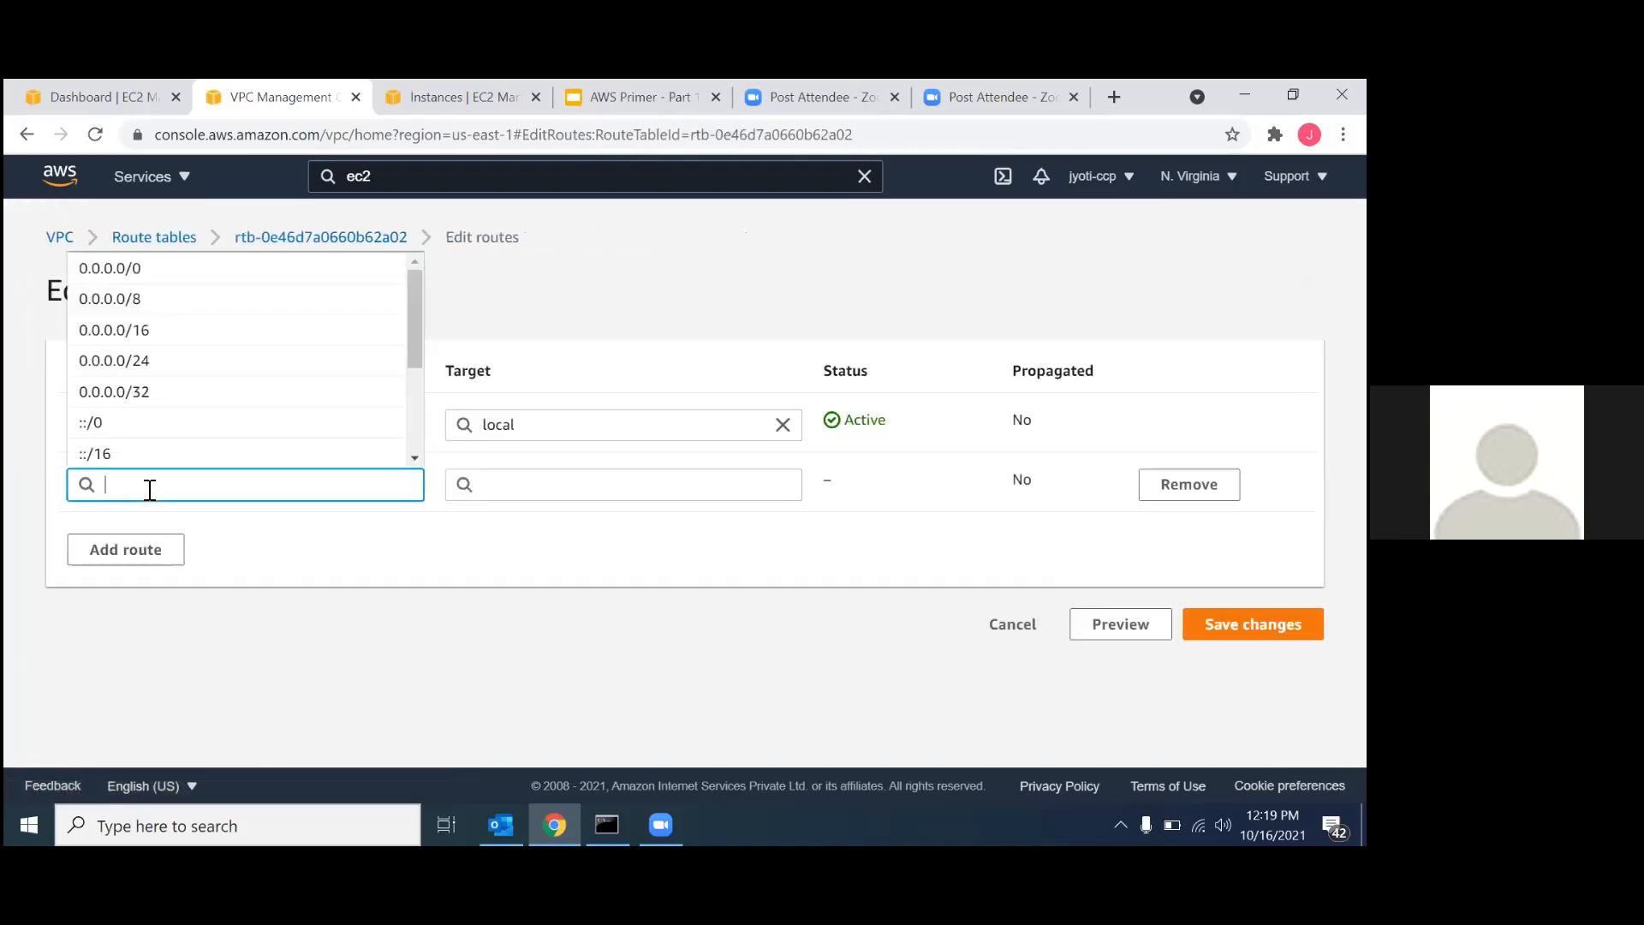
click(185, 266)
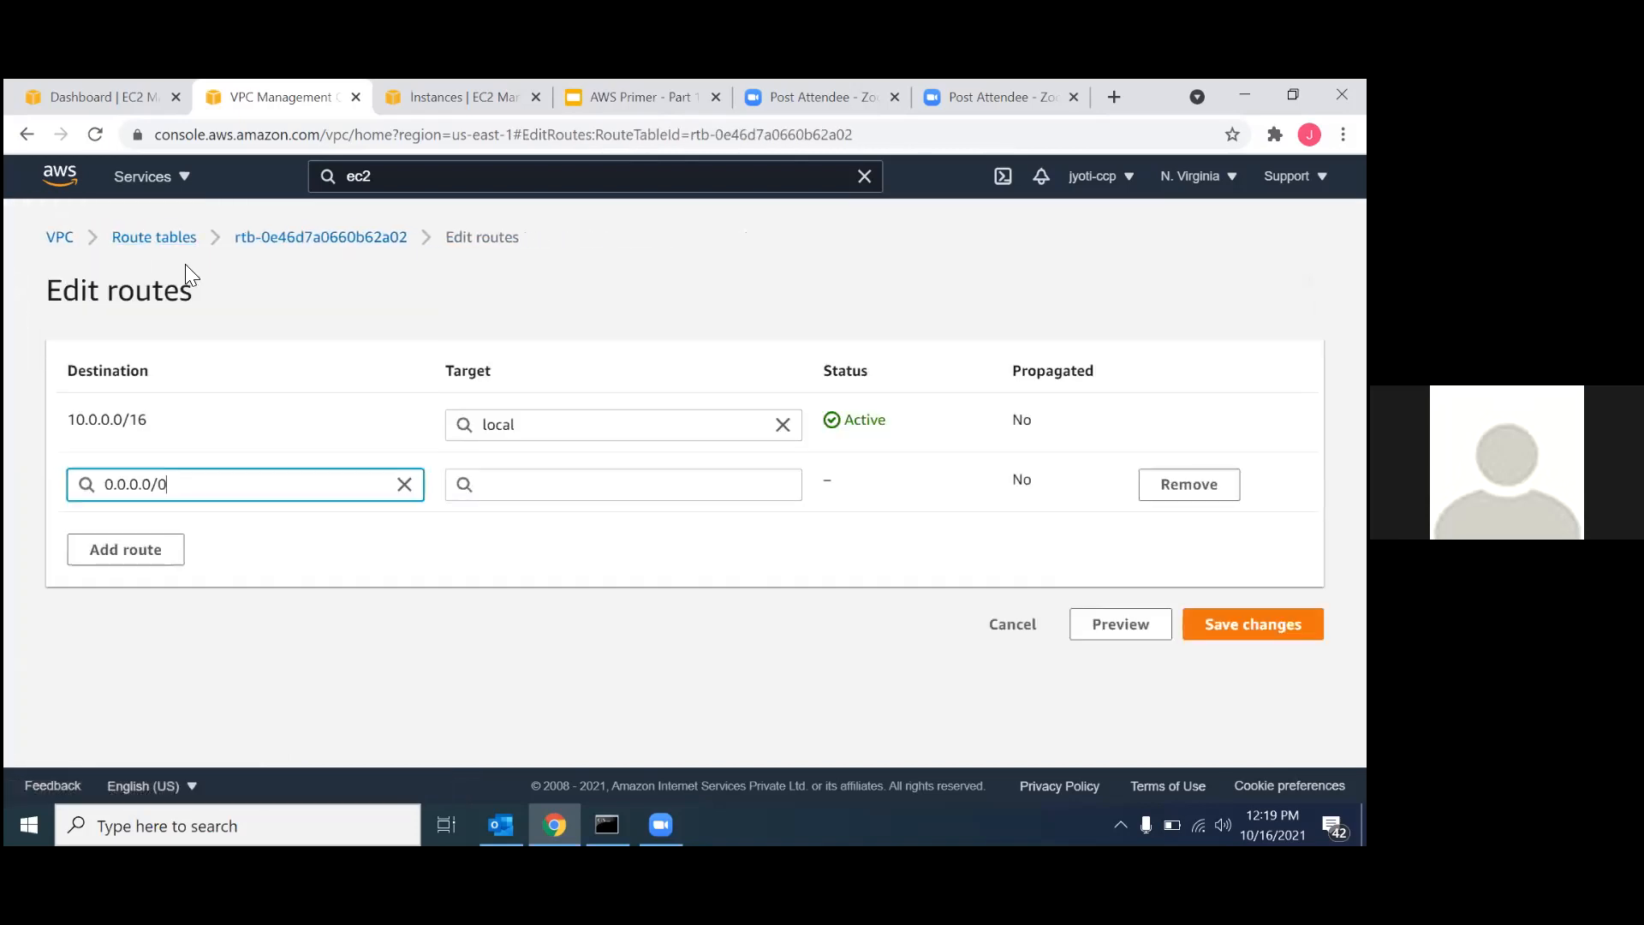
click(543, 486)
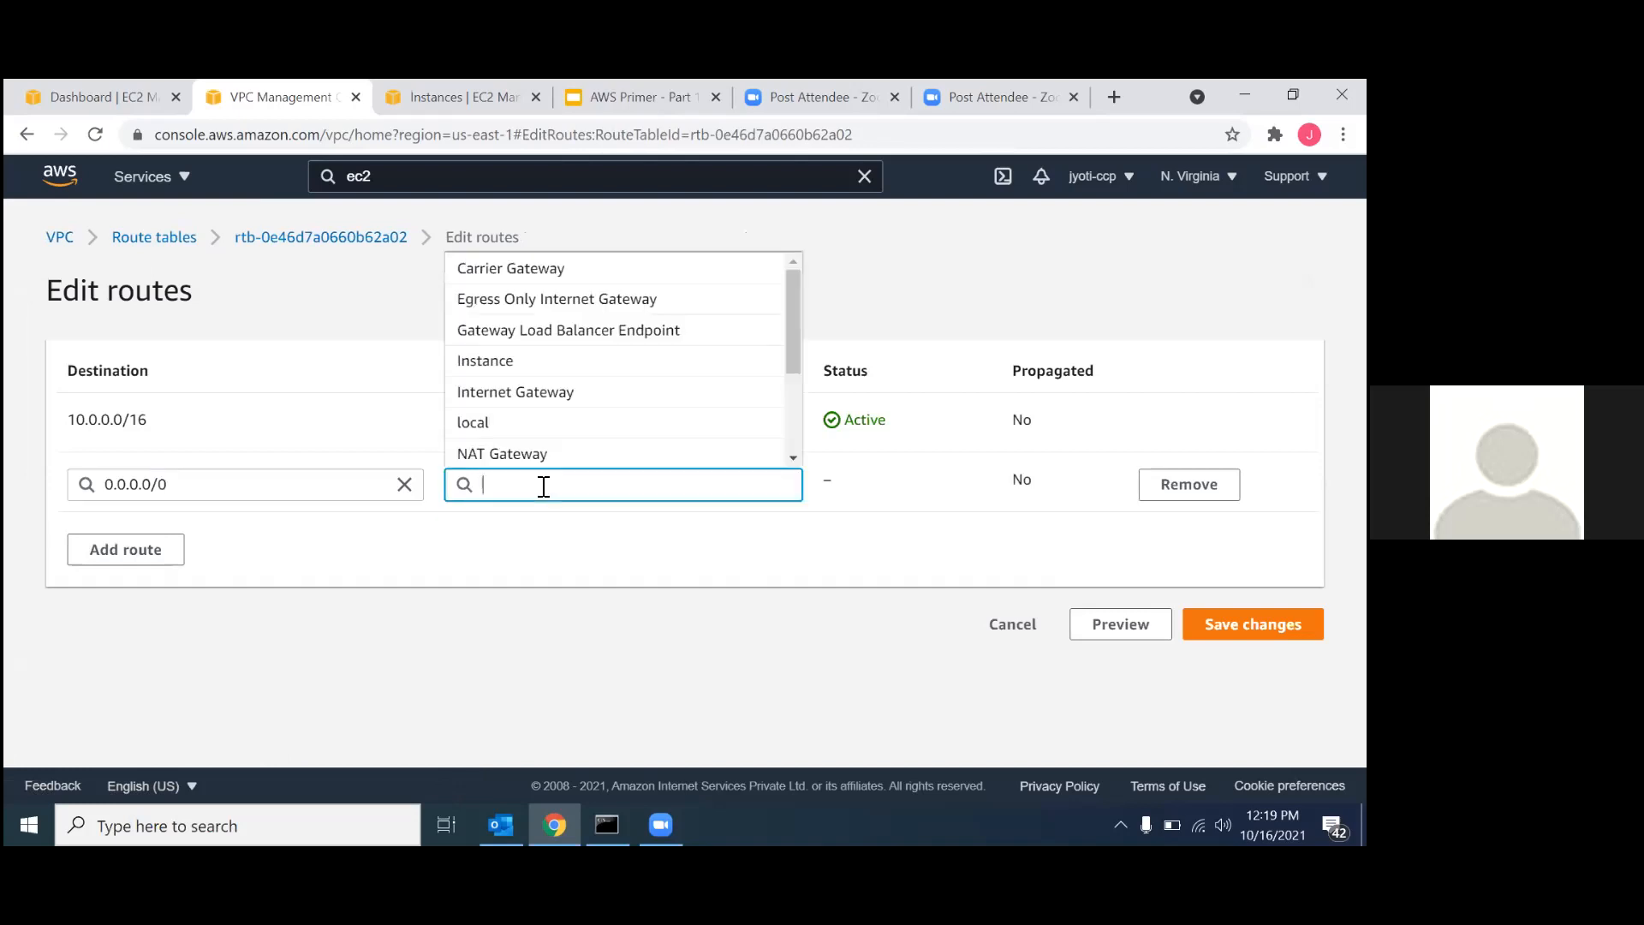
click(557, 397)
click(654, 520)
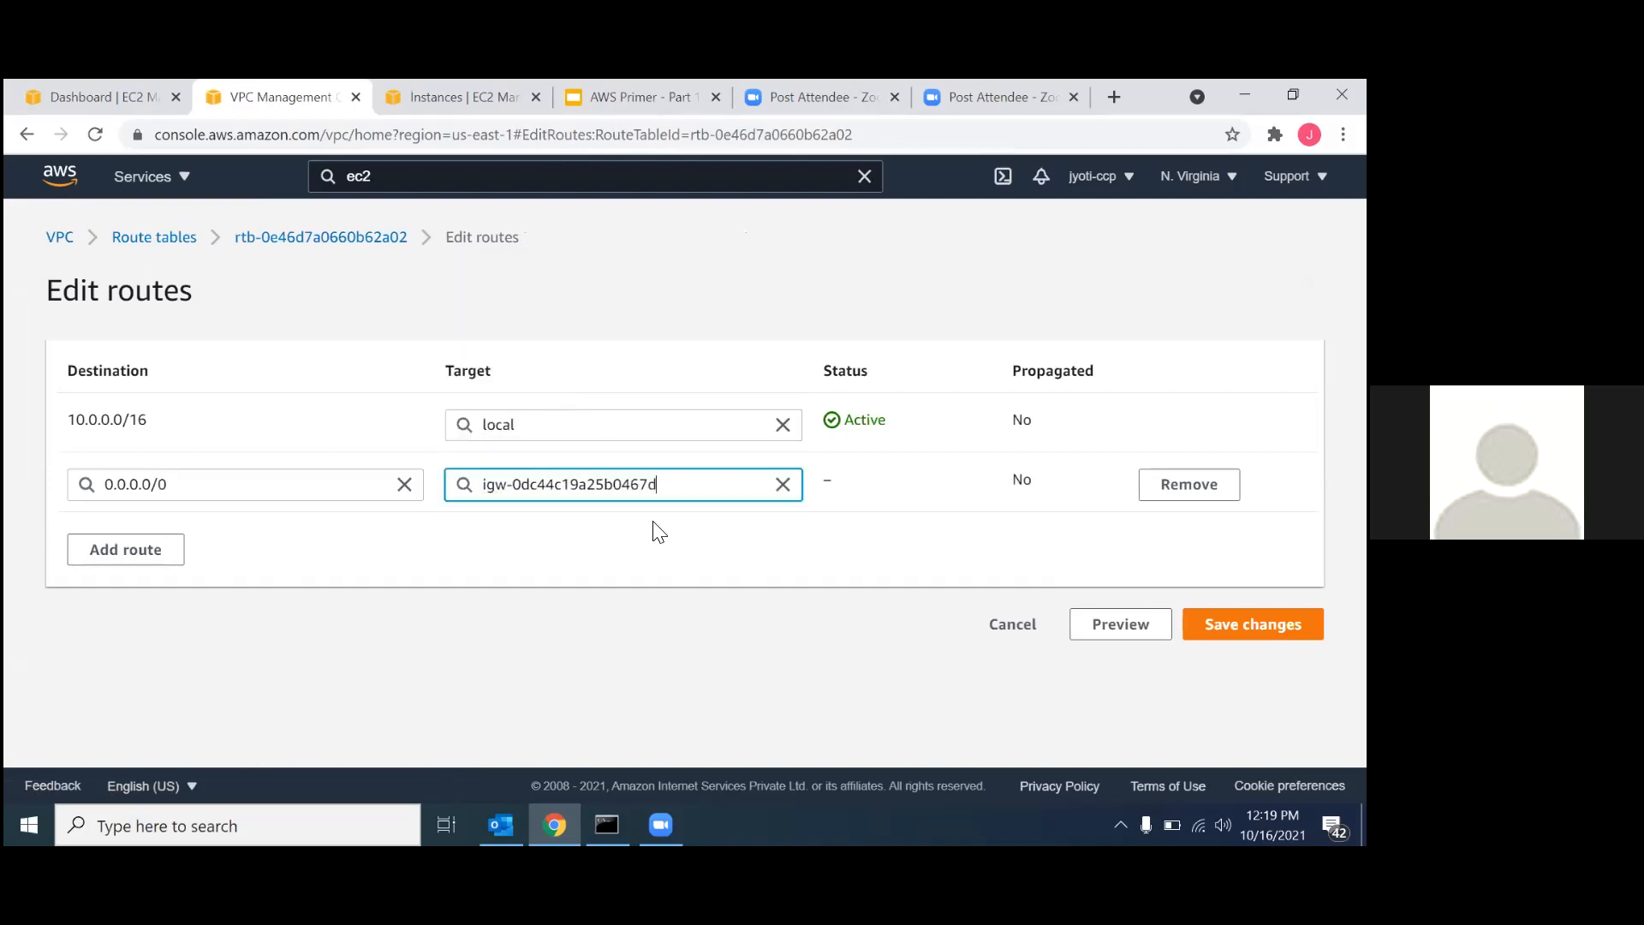
click(1253, 623)
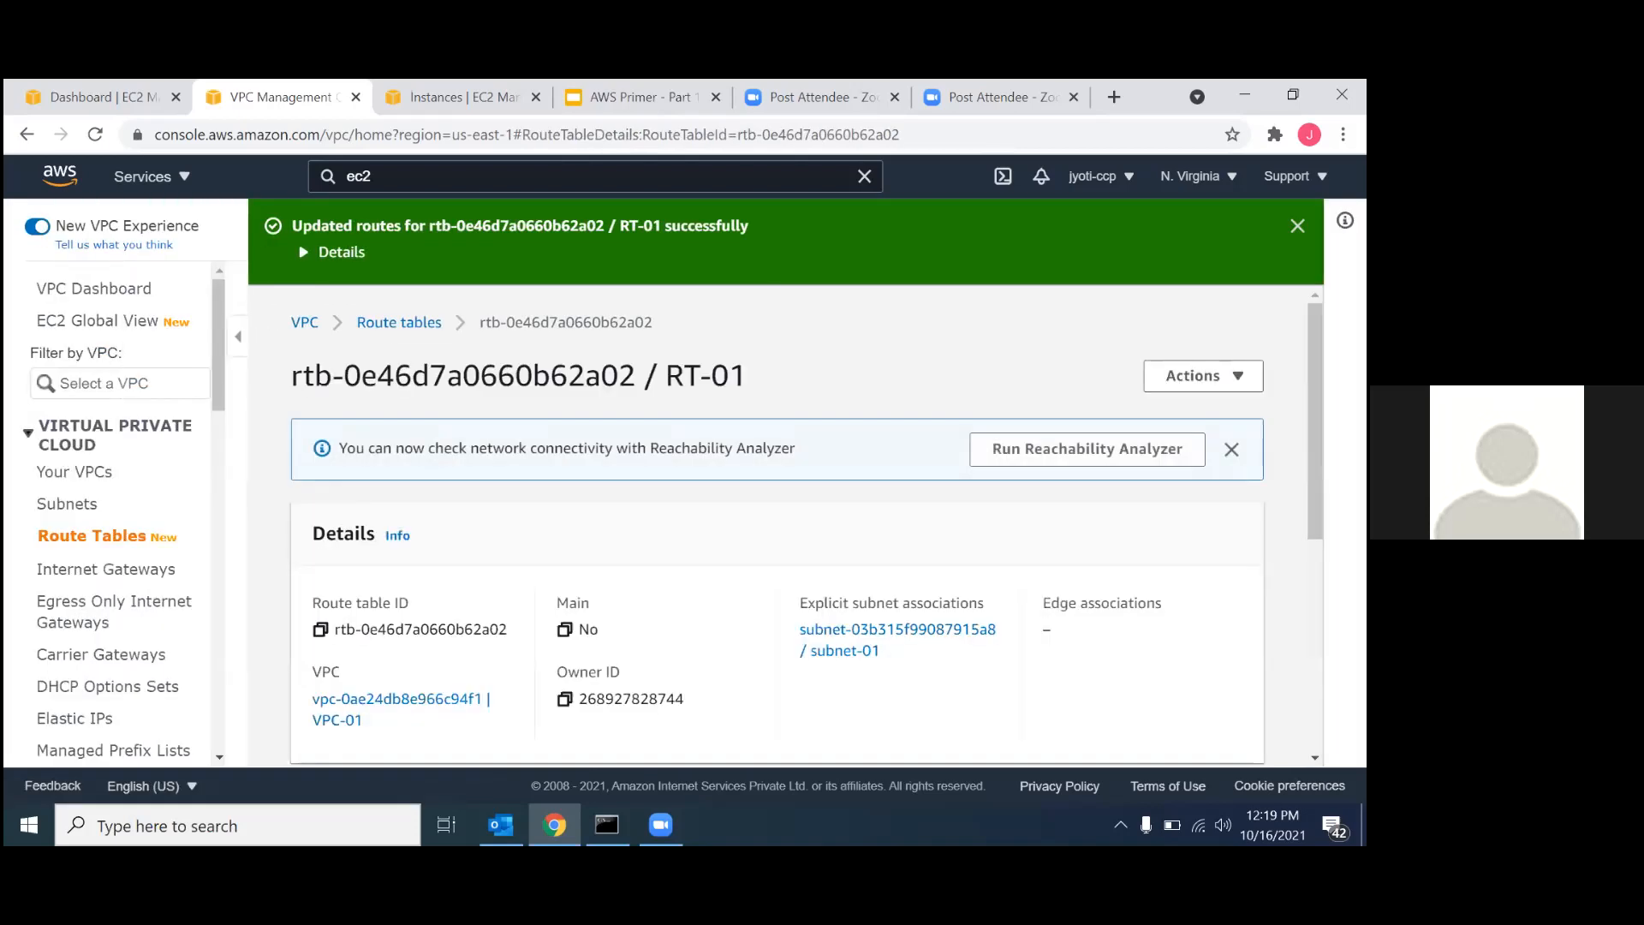
click(1231, 449)
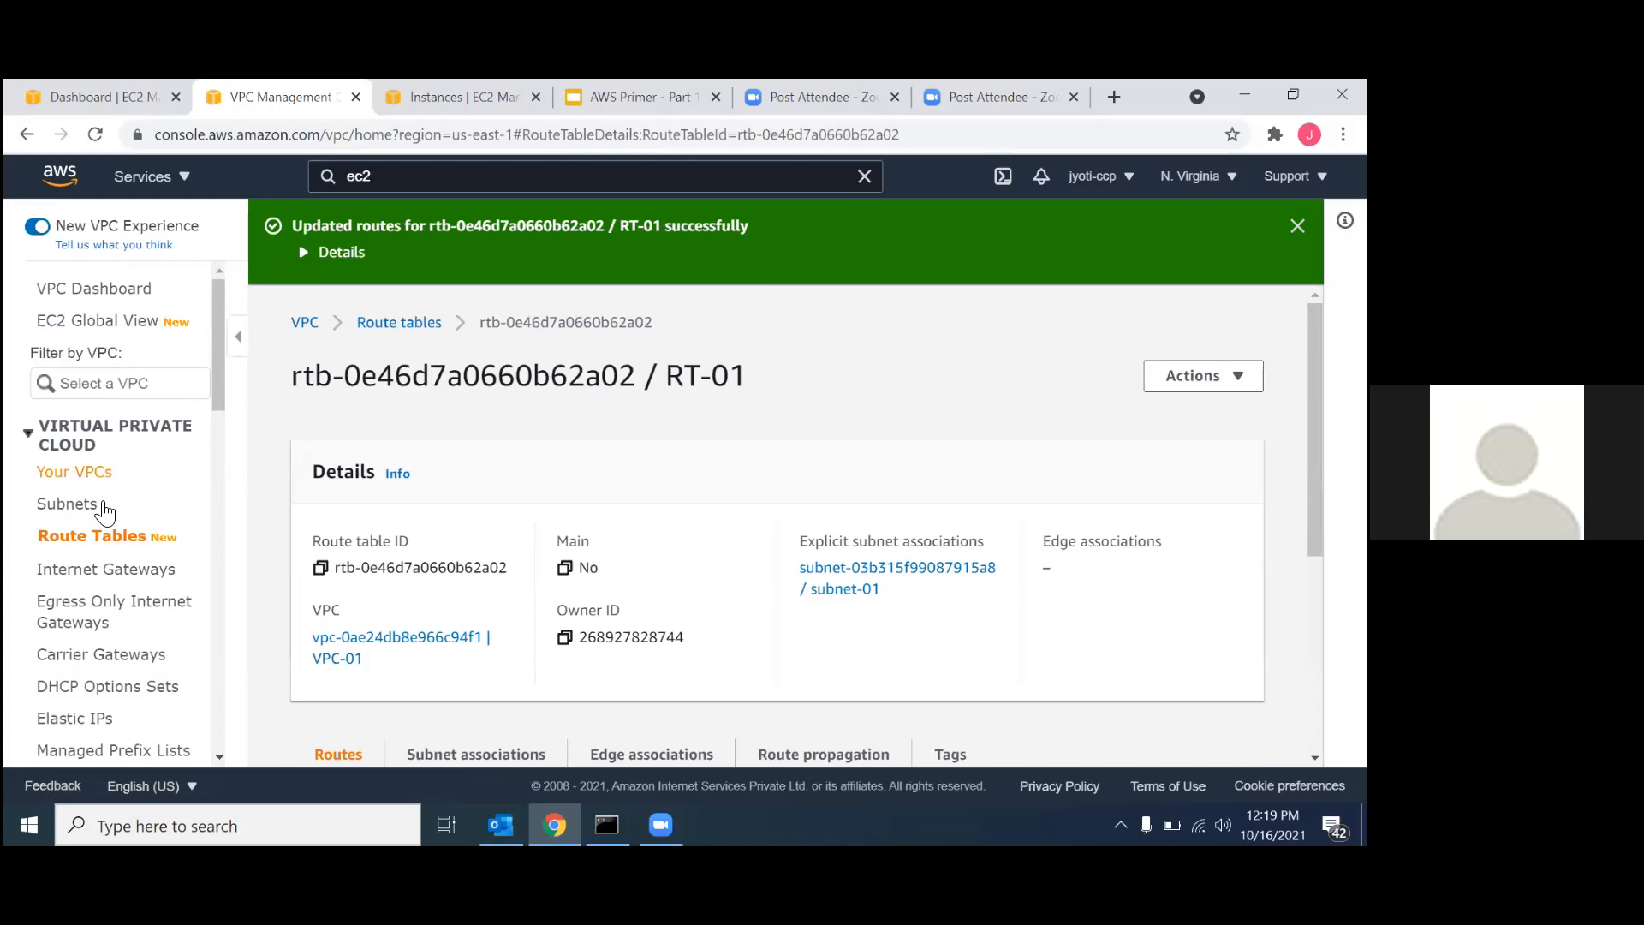
Create a second route table with the name RT-02 in VPC-02.
click(101, 535)
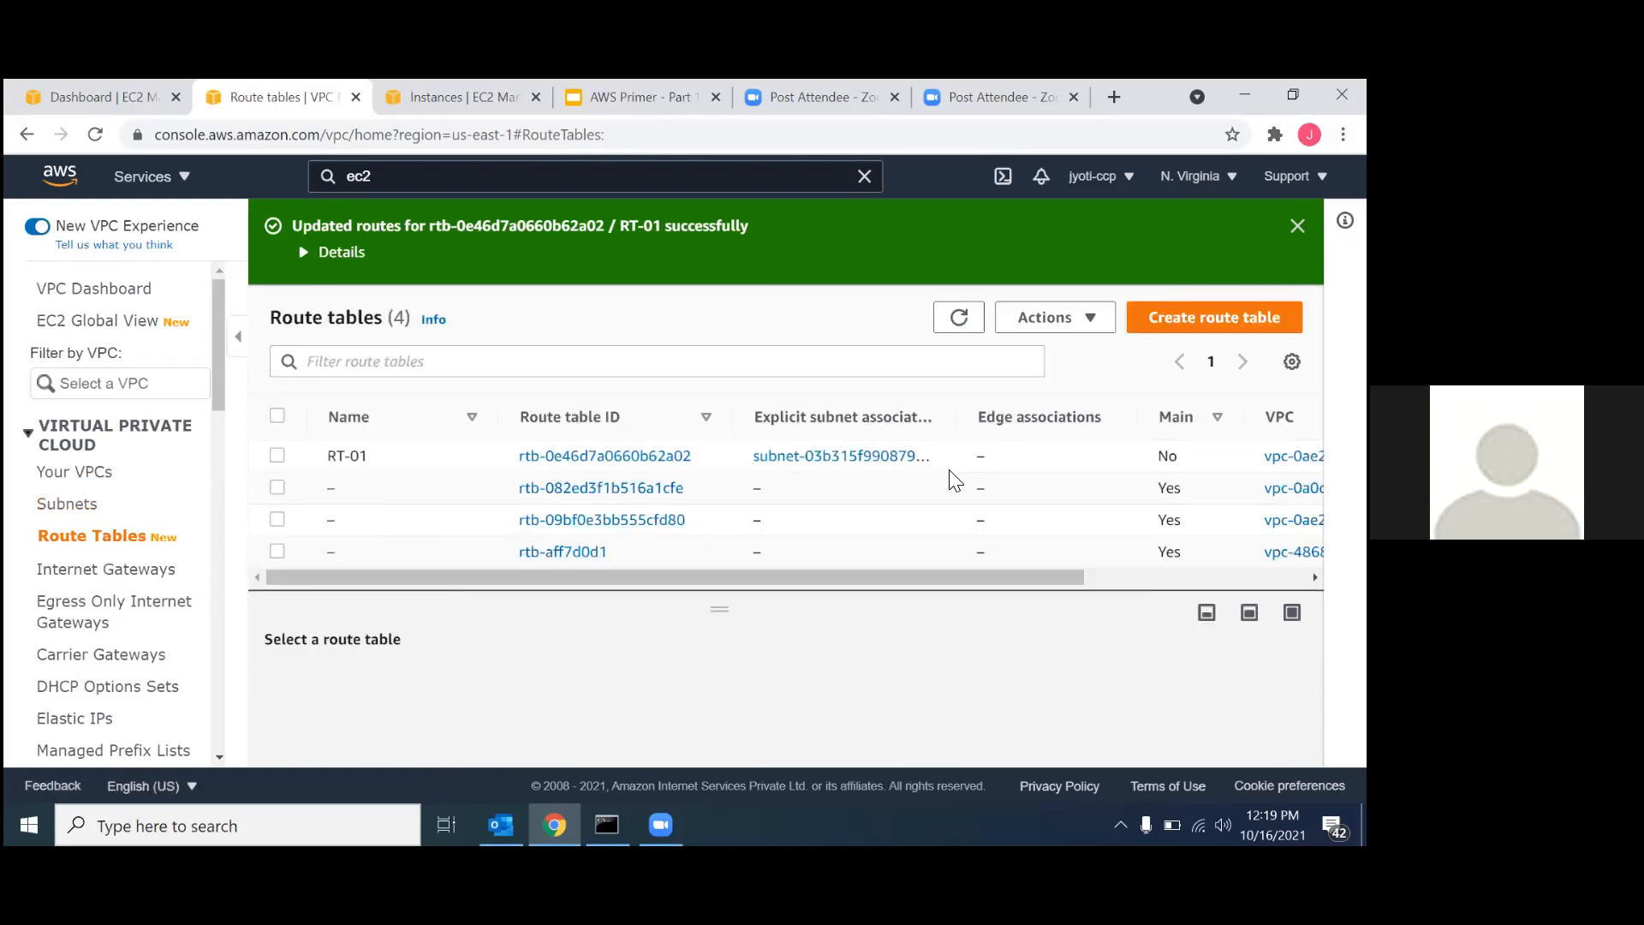
scroll(953, 481, right, 5)
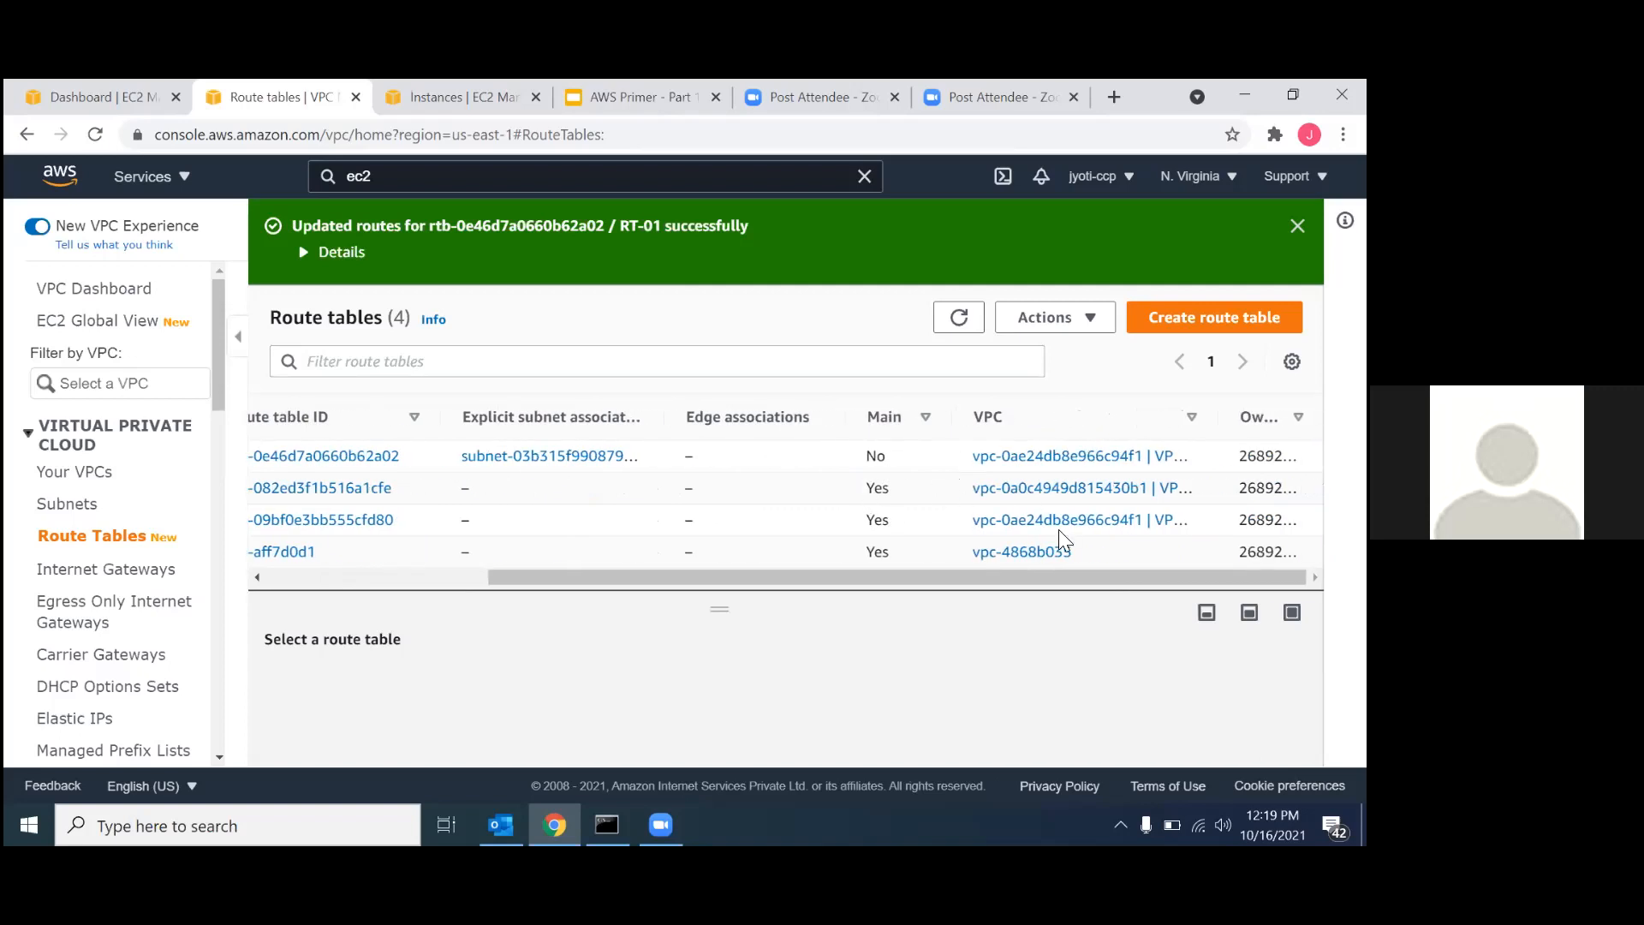
scroll(910, 510, left, 5)
click(1214, 316)
text(RT-02)
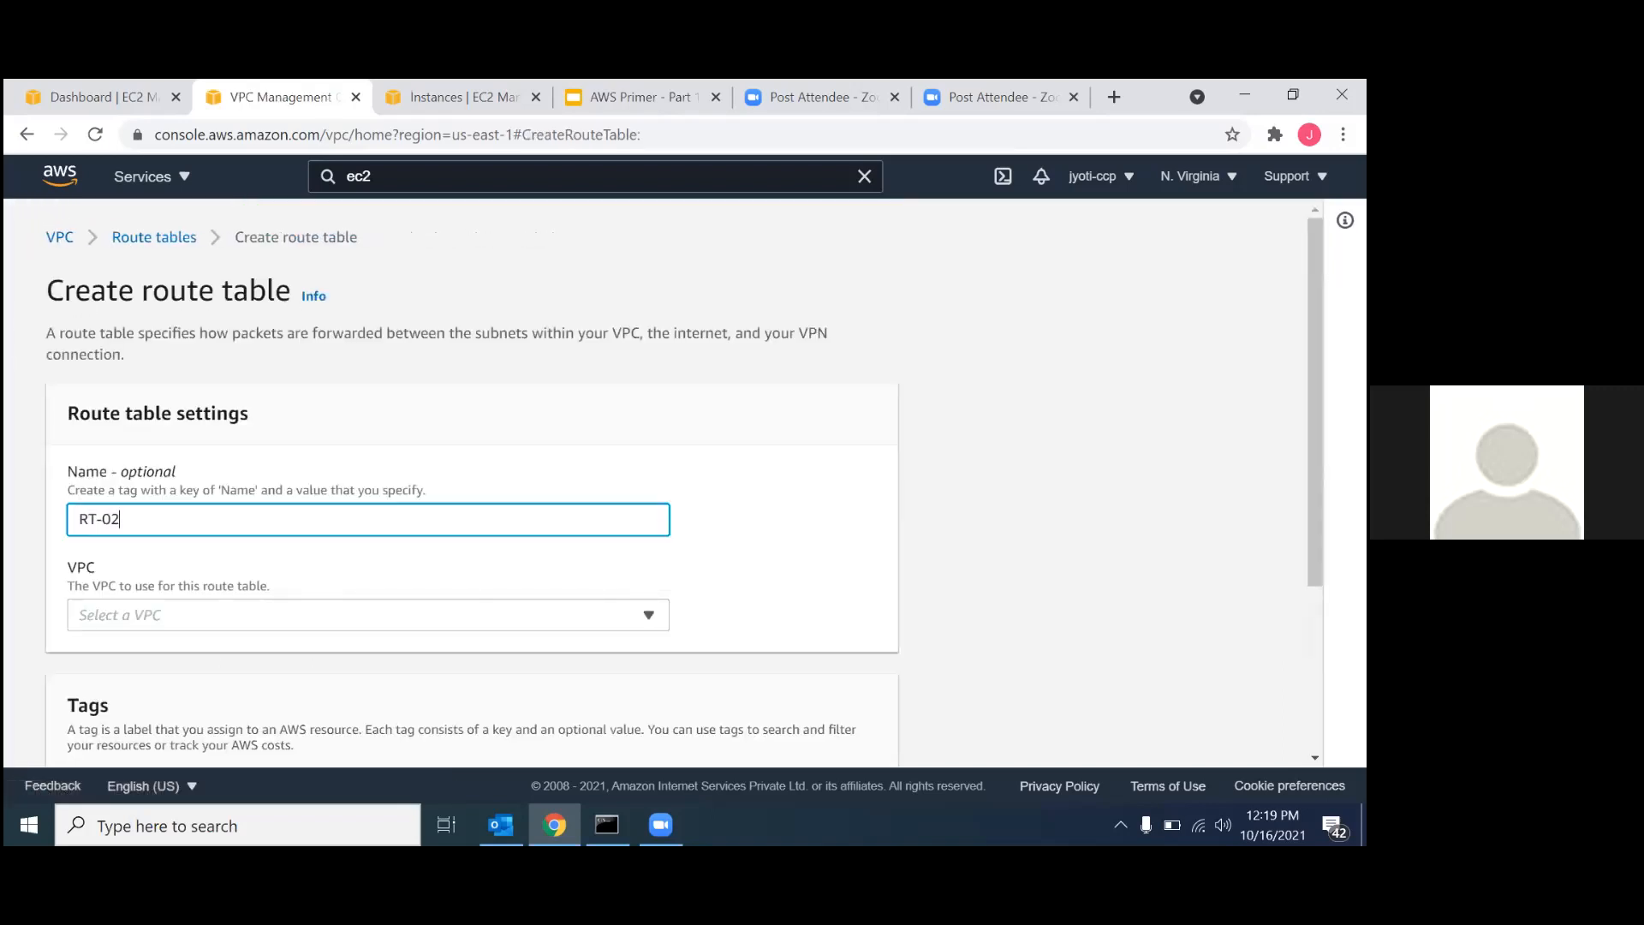
click(647, 616)
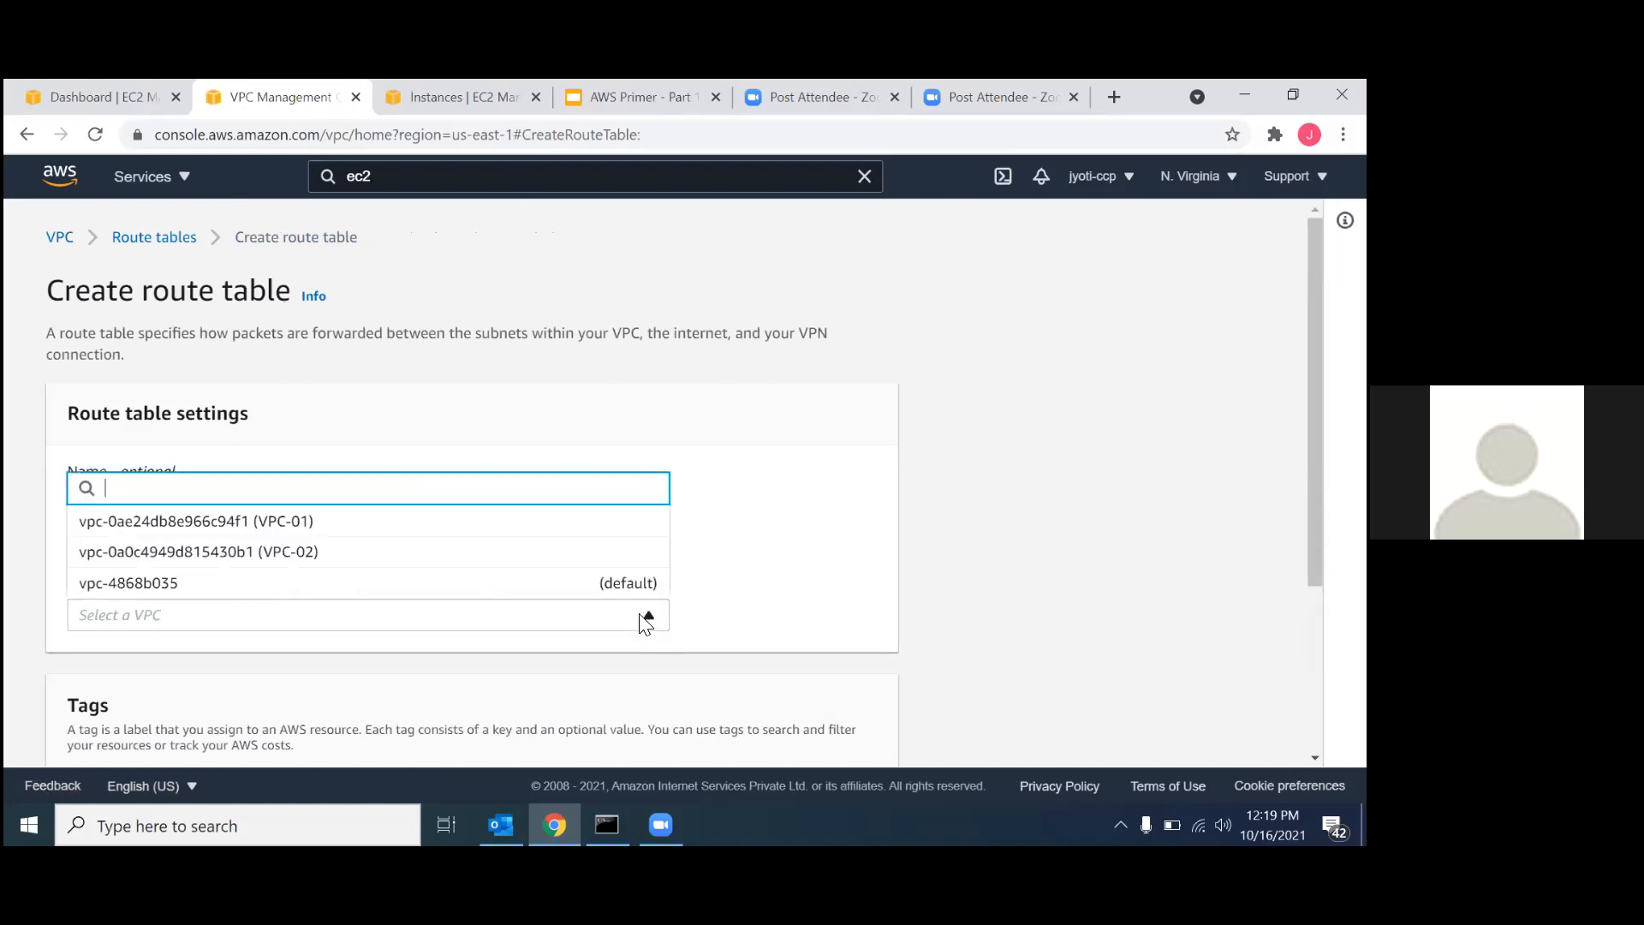
click(335, 551)
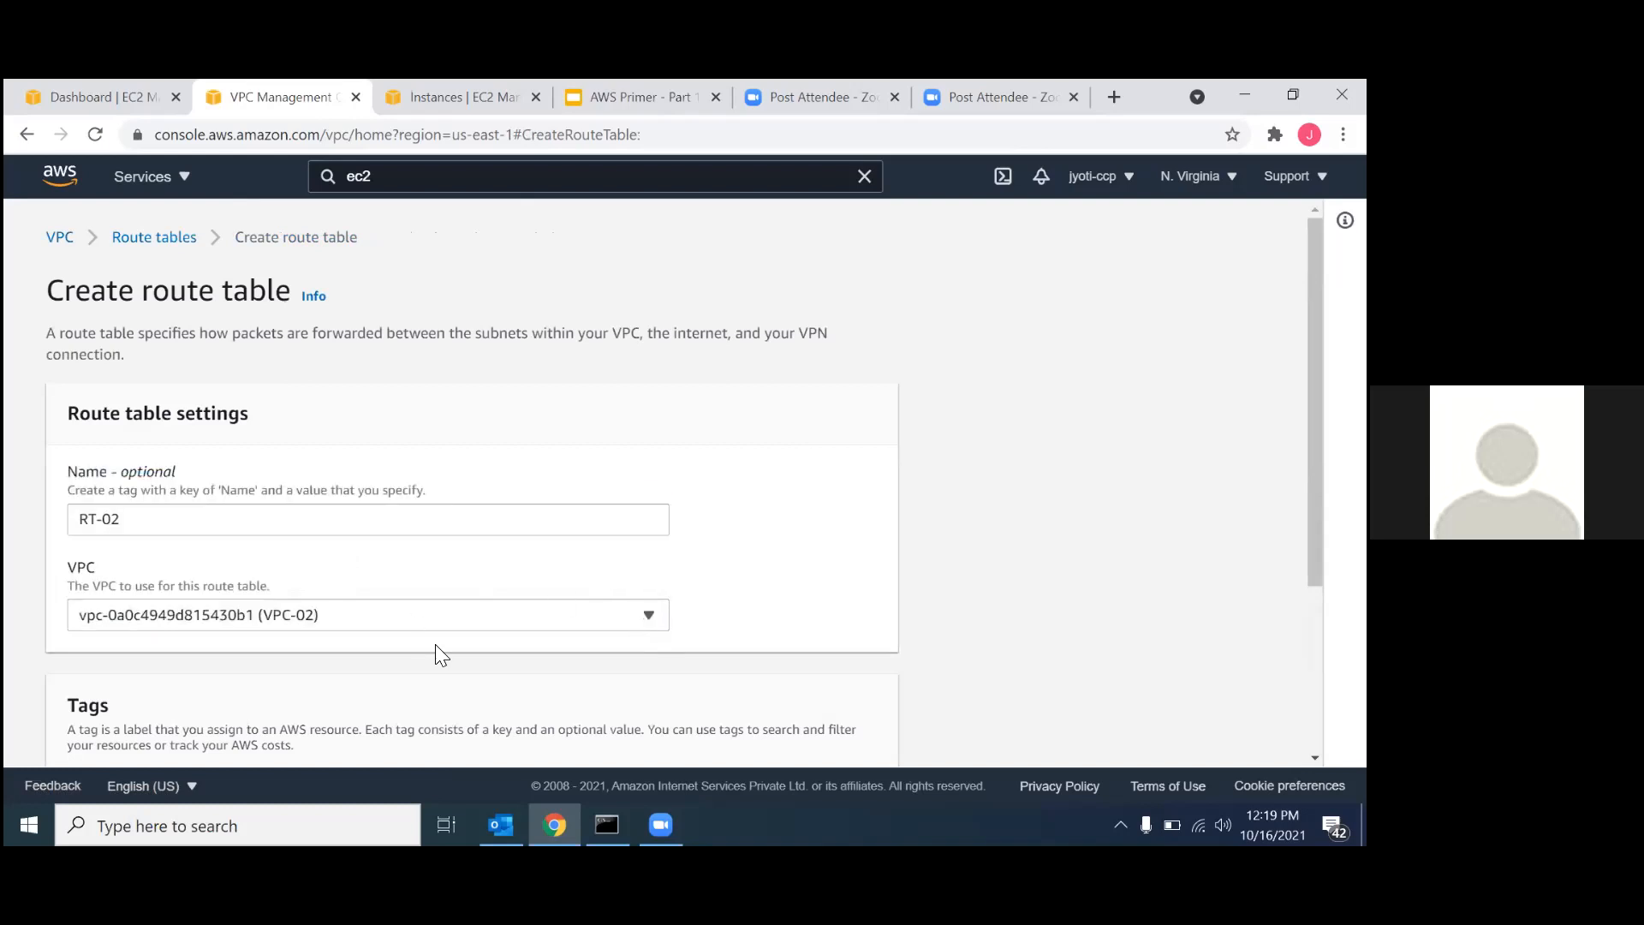
scroll(435, 644, down, 3)
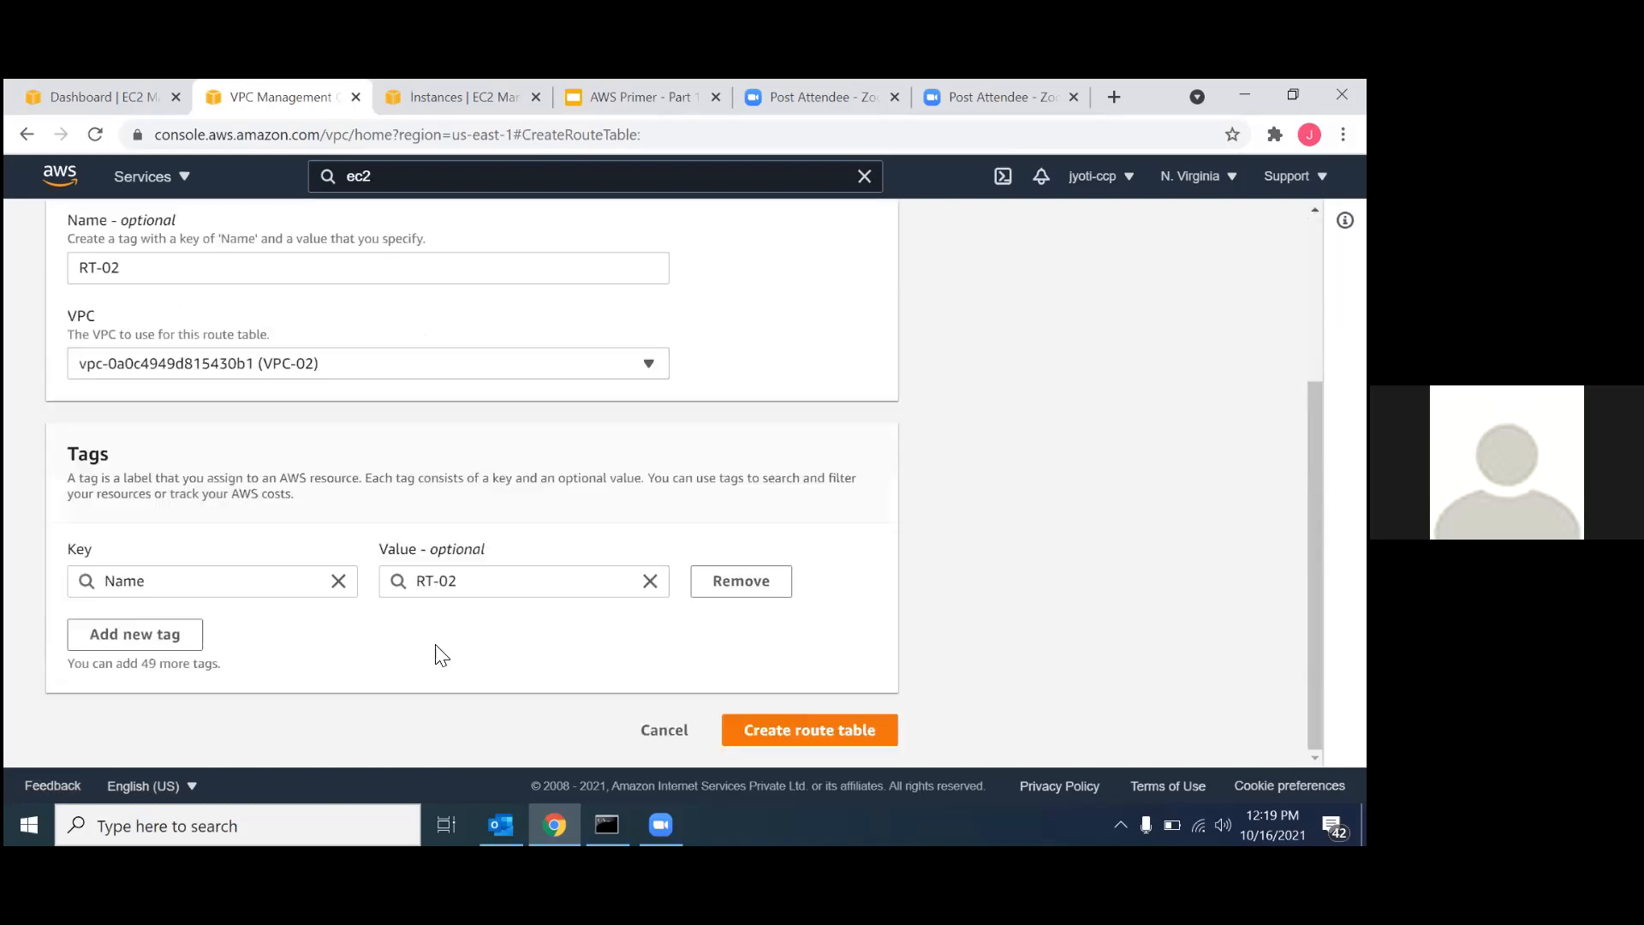
click(791, 729)
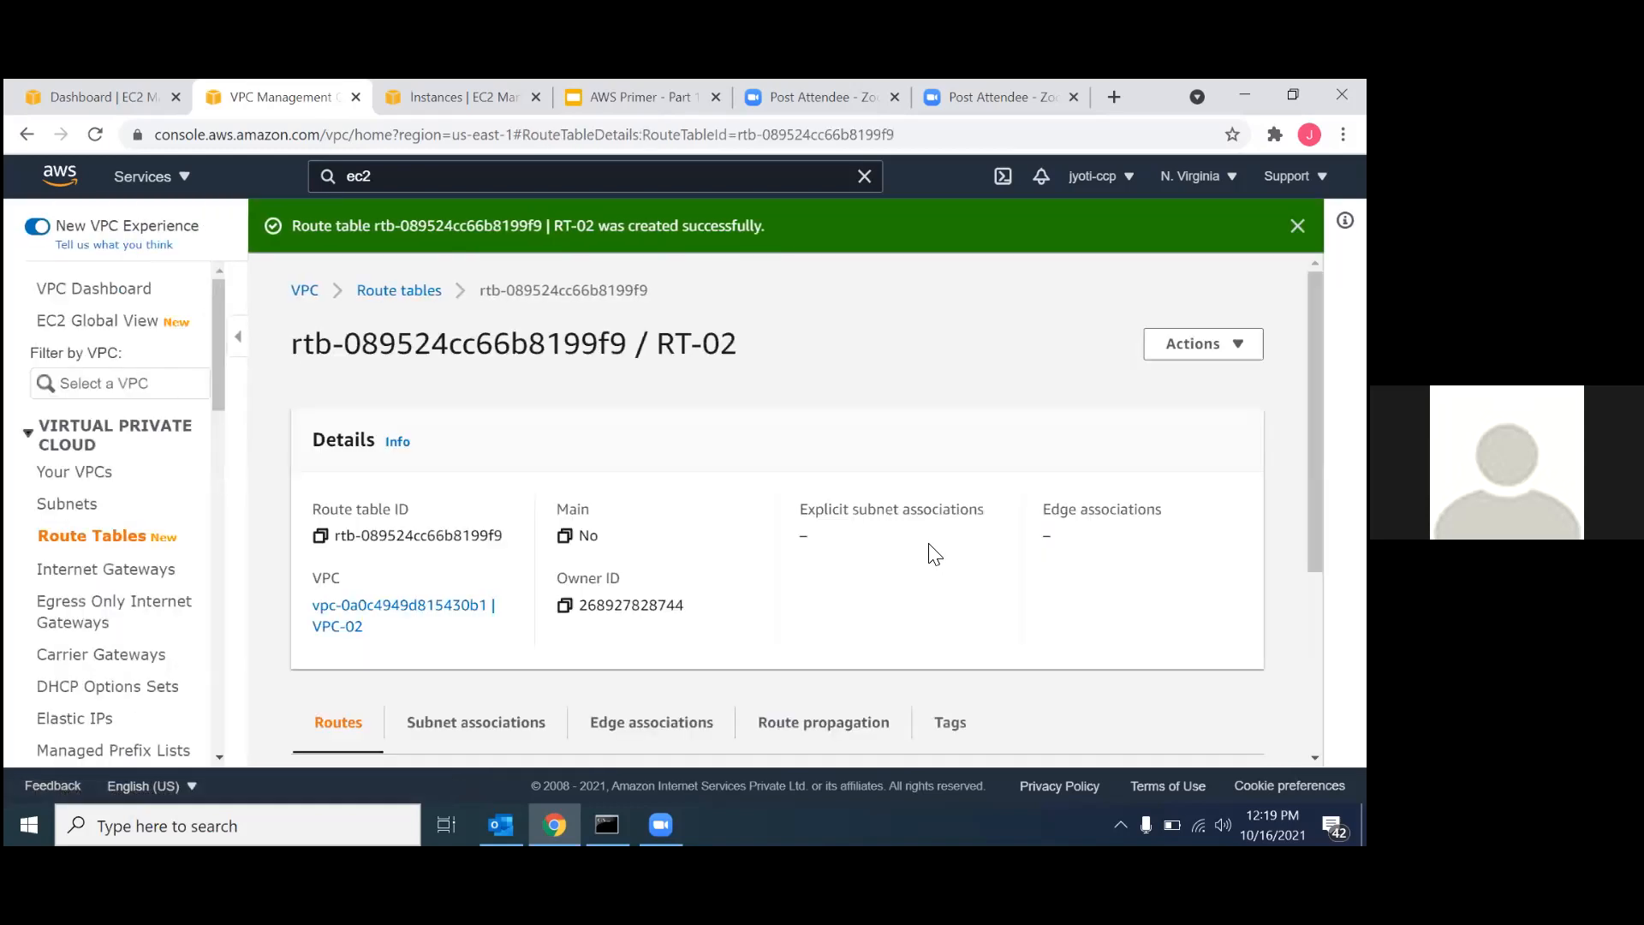
Associate subnet-02 with the route table RT-02 and save the association.
scroll(884, 557, down, 3)
click(508, 425)
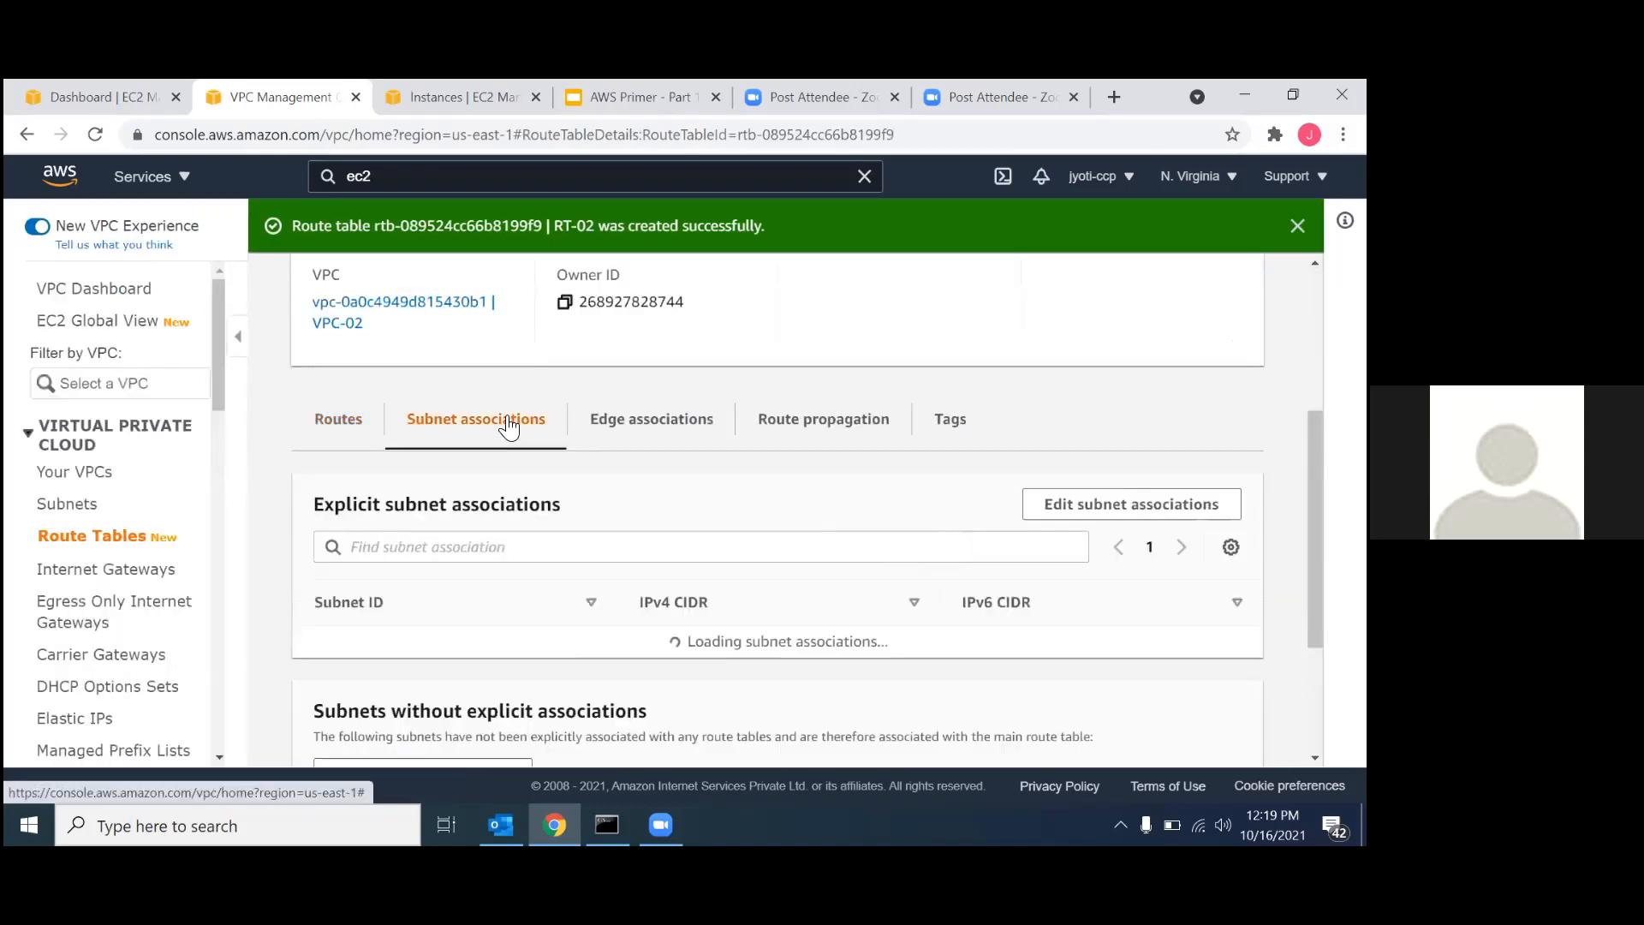
click(1057, 501)
click(74, 528)
scroll(685, 493, down, 1)
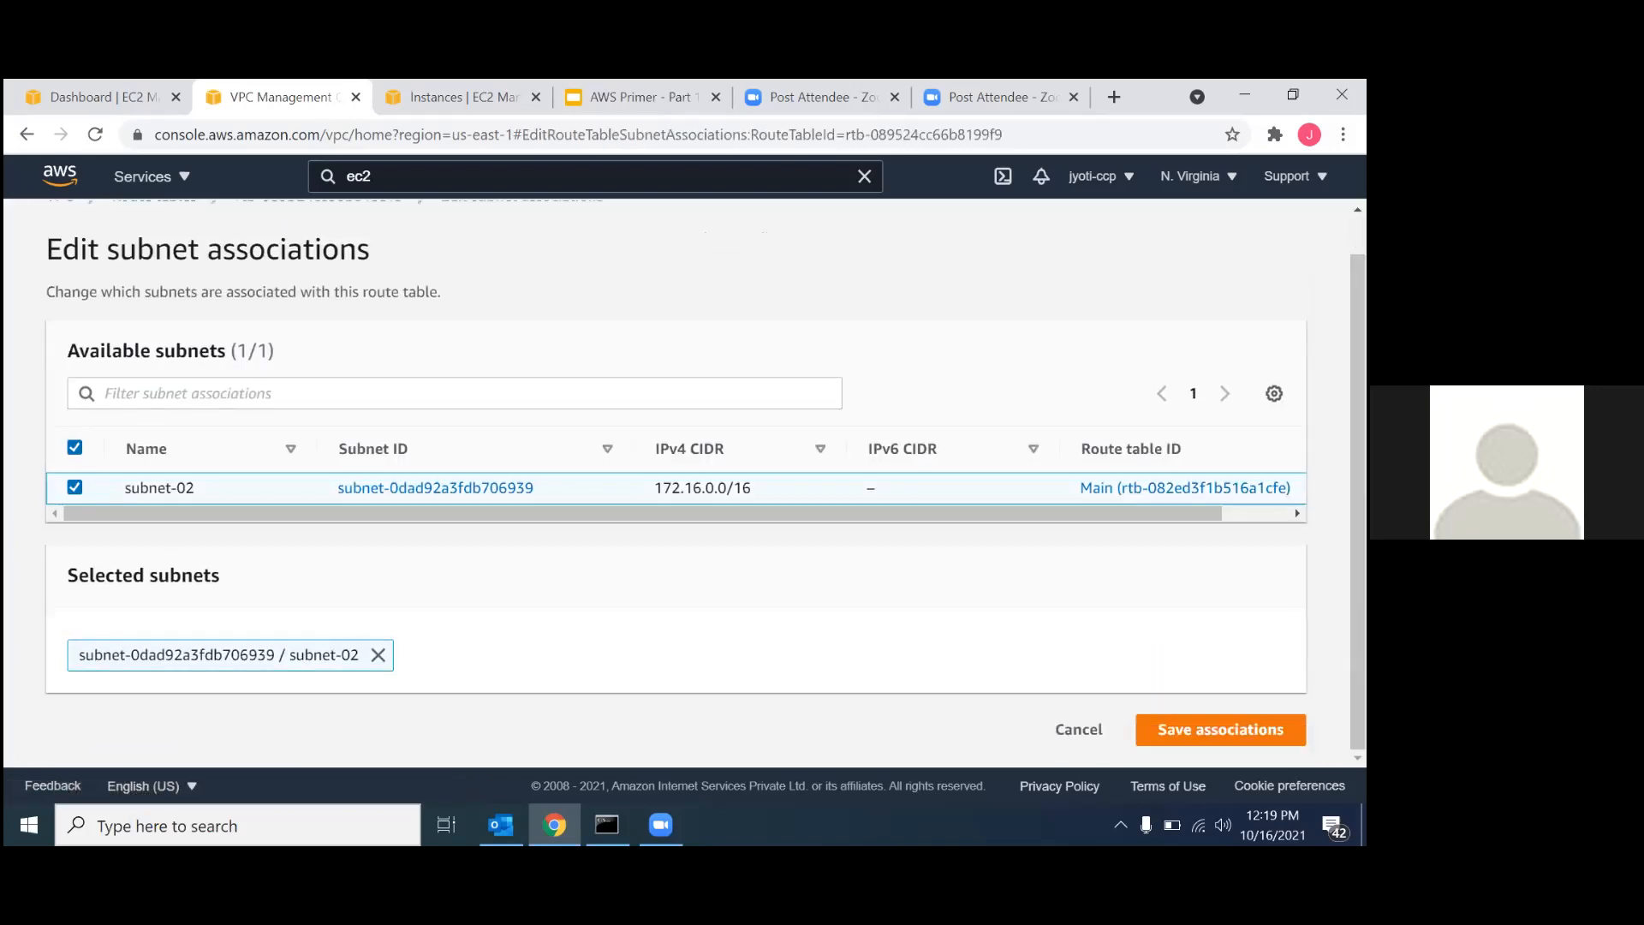
click(1141, 729)
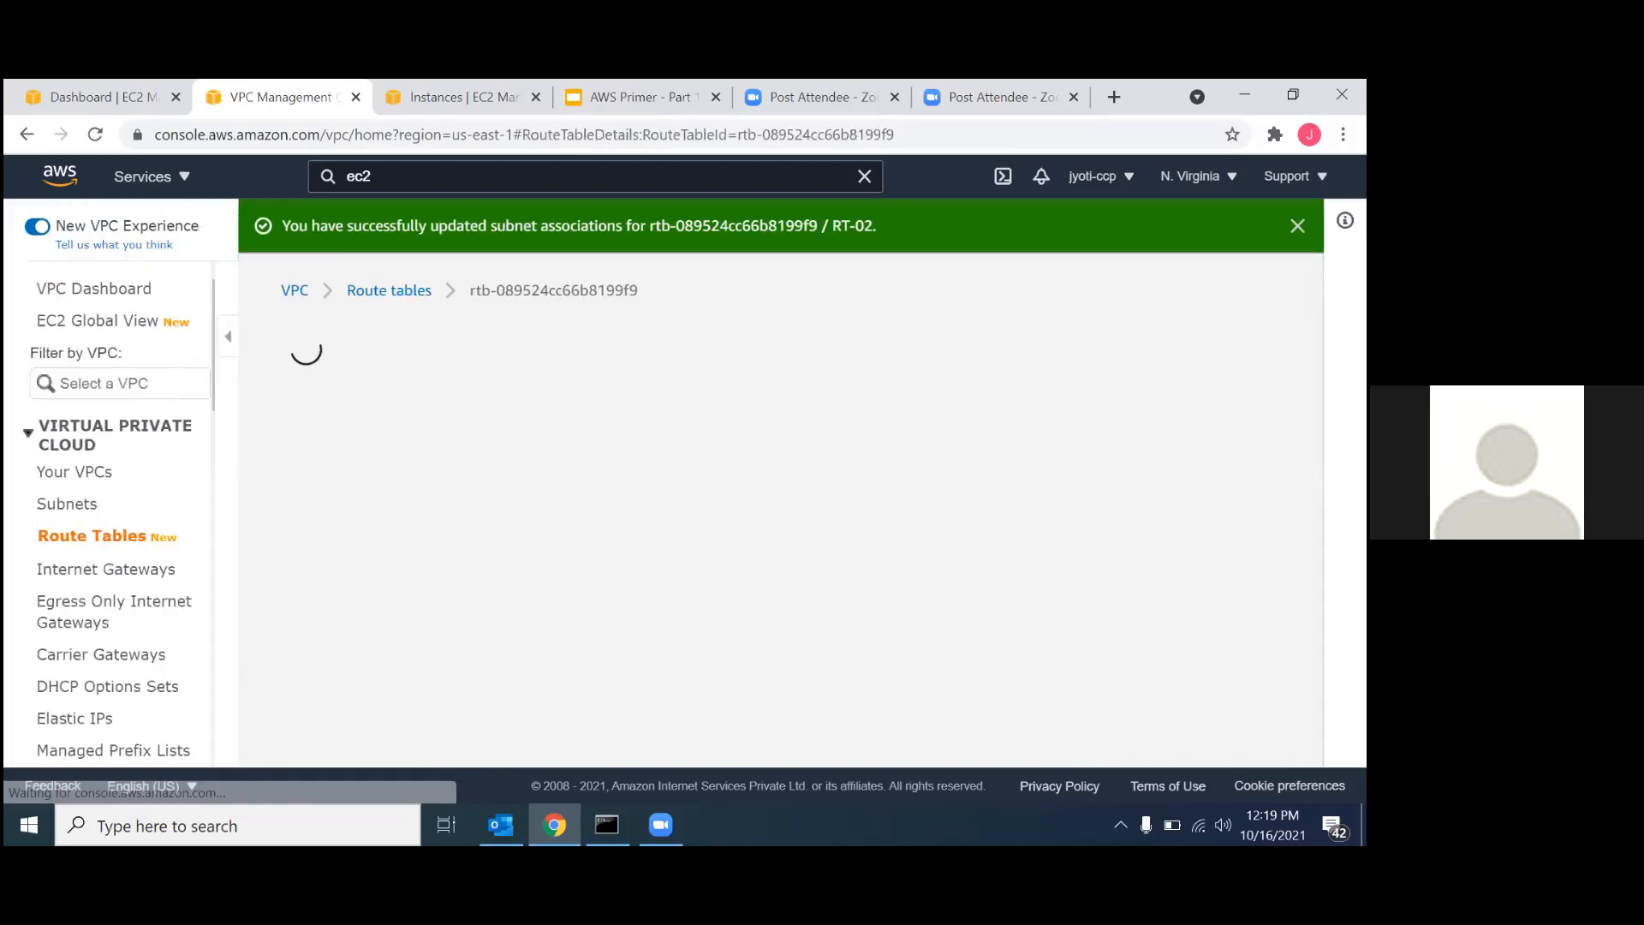
Add a route to RT-02 with destination 0.0.0.0/0 and the internet gateway IG-02 as target, and save the routes.
scroll(993, 447, down, 3)
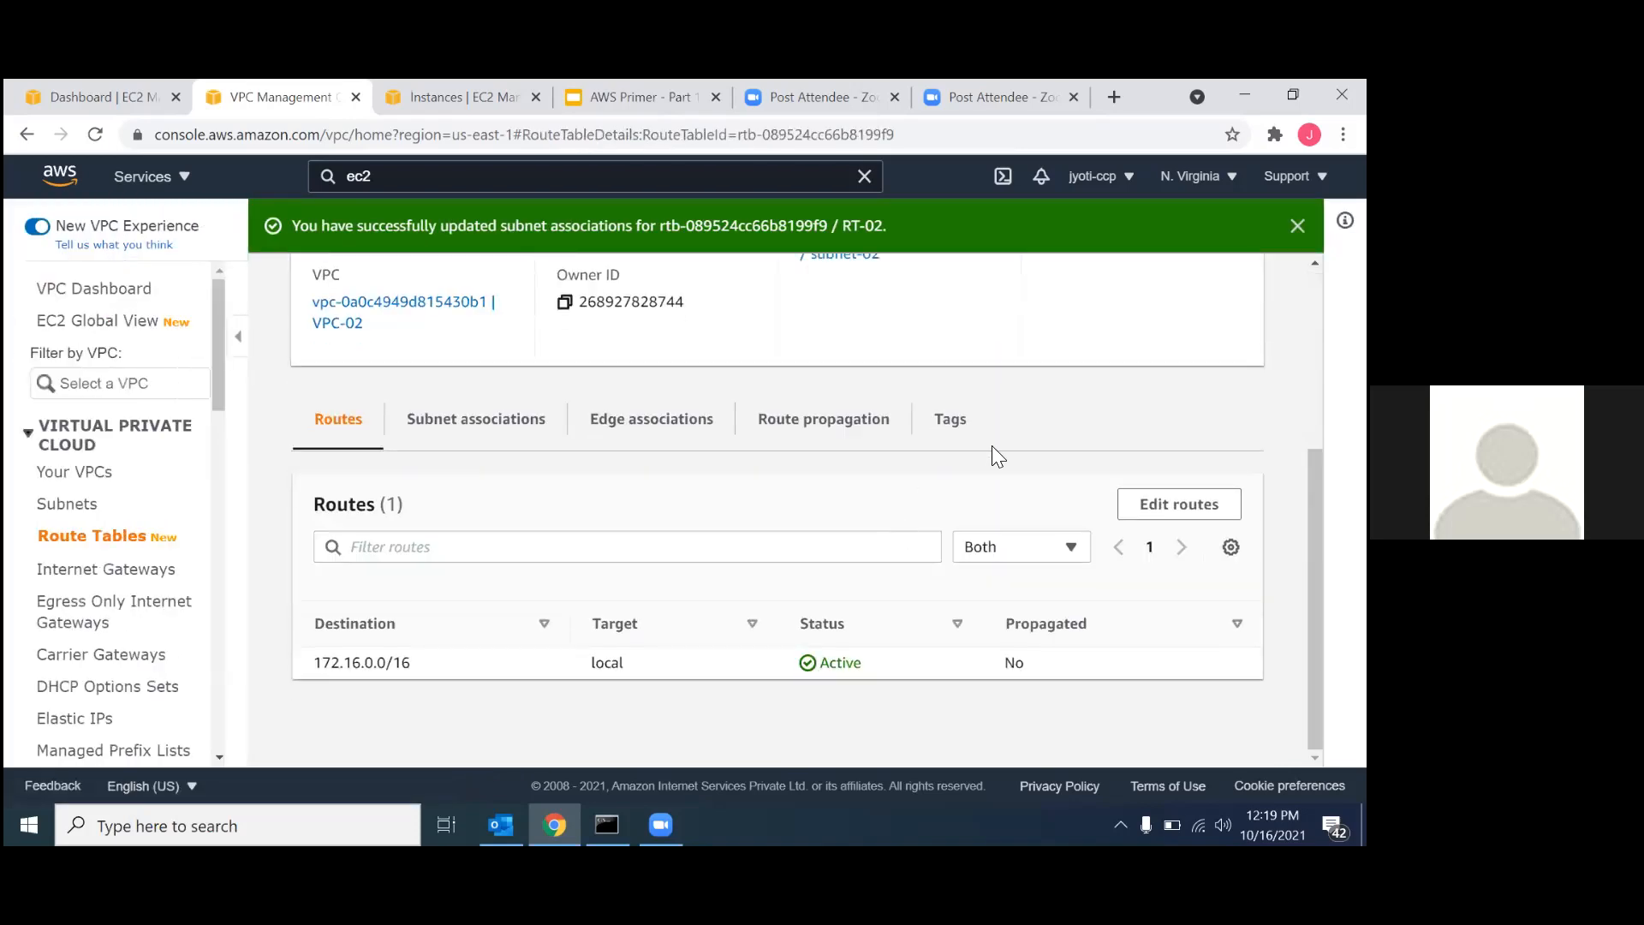
click(1156, 505)
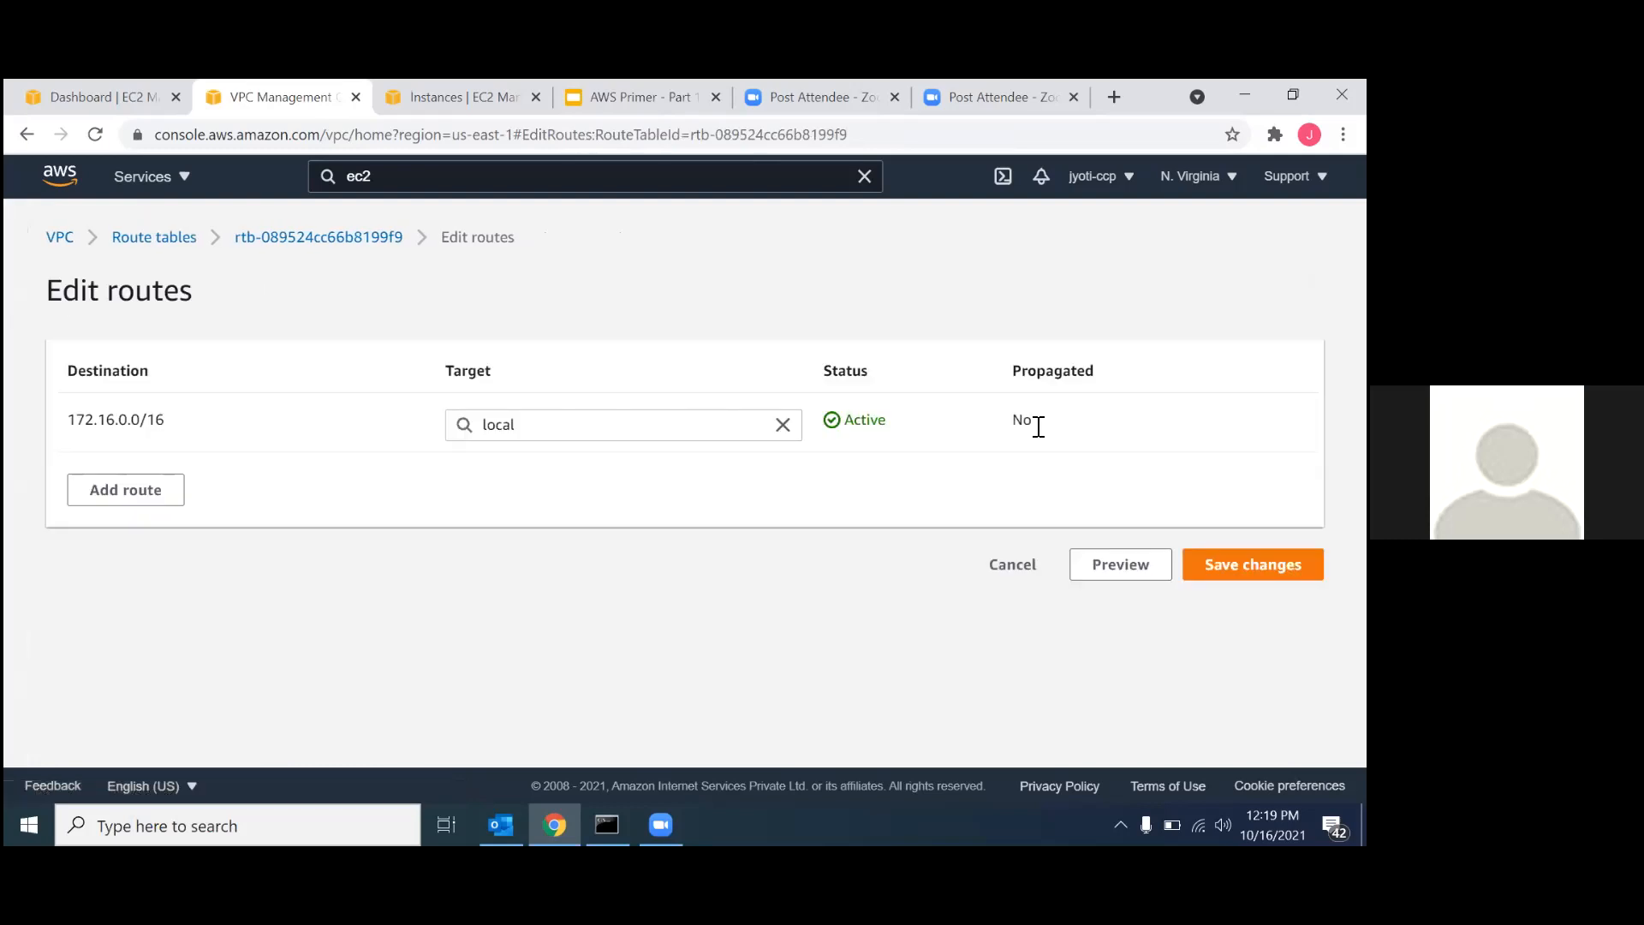
click(139, 500)
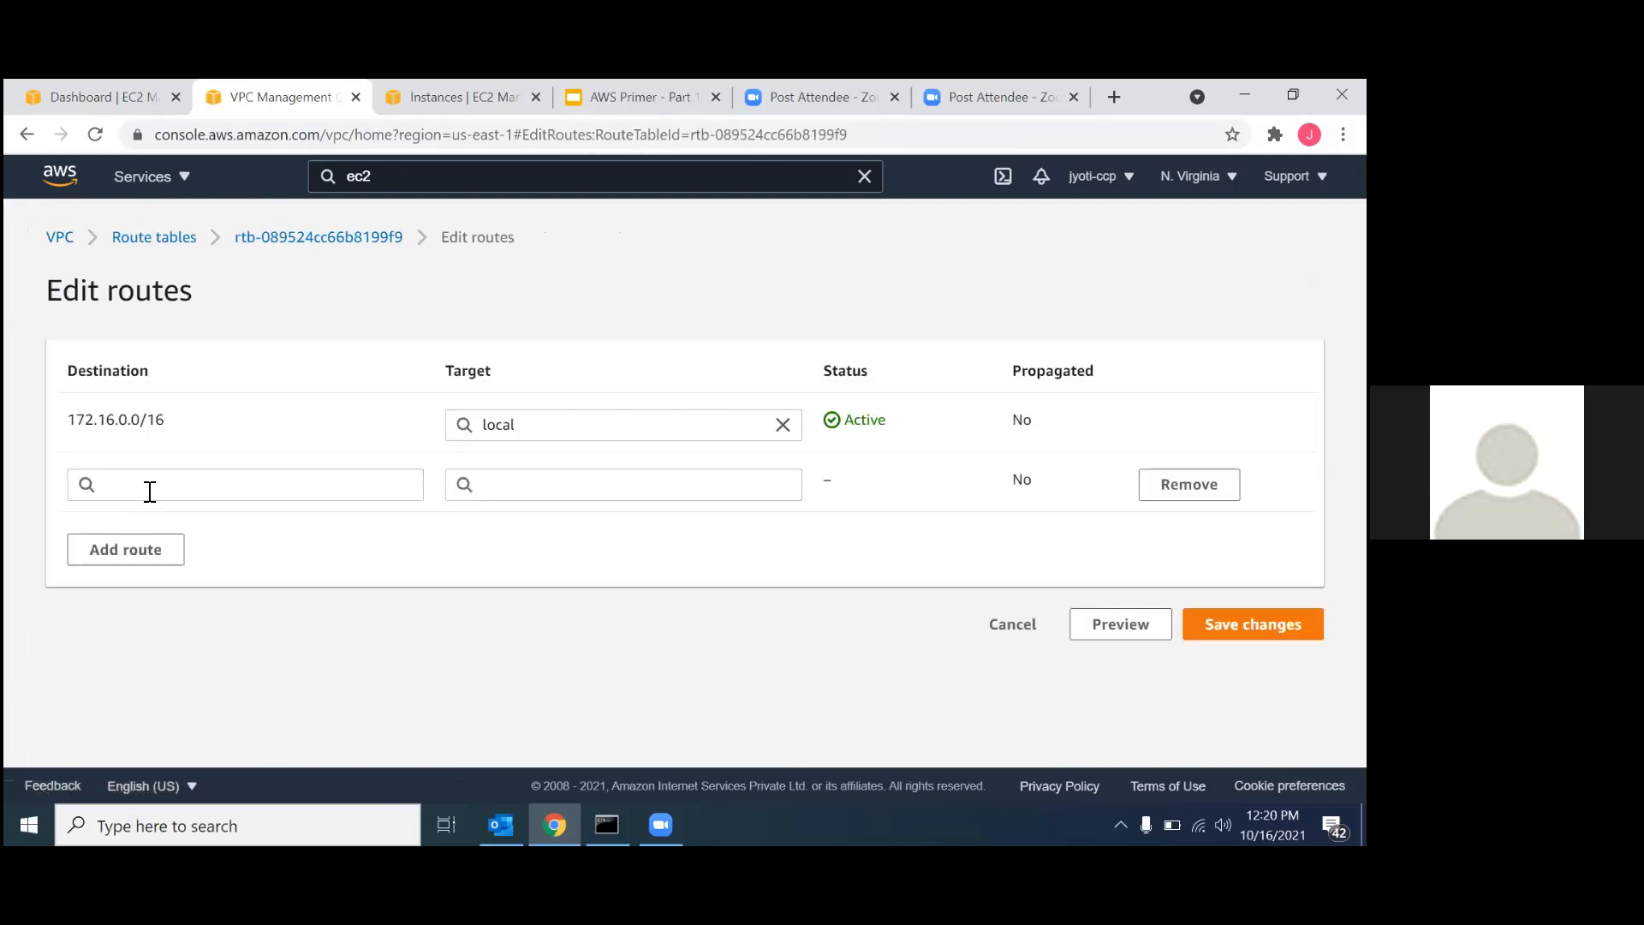
click(150, 491)
click(157, 272)
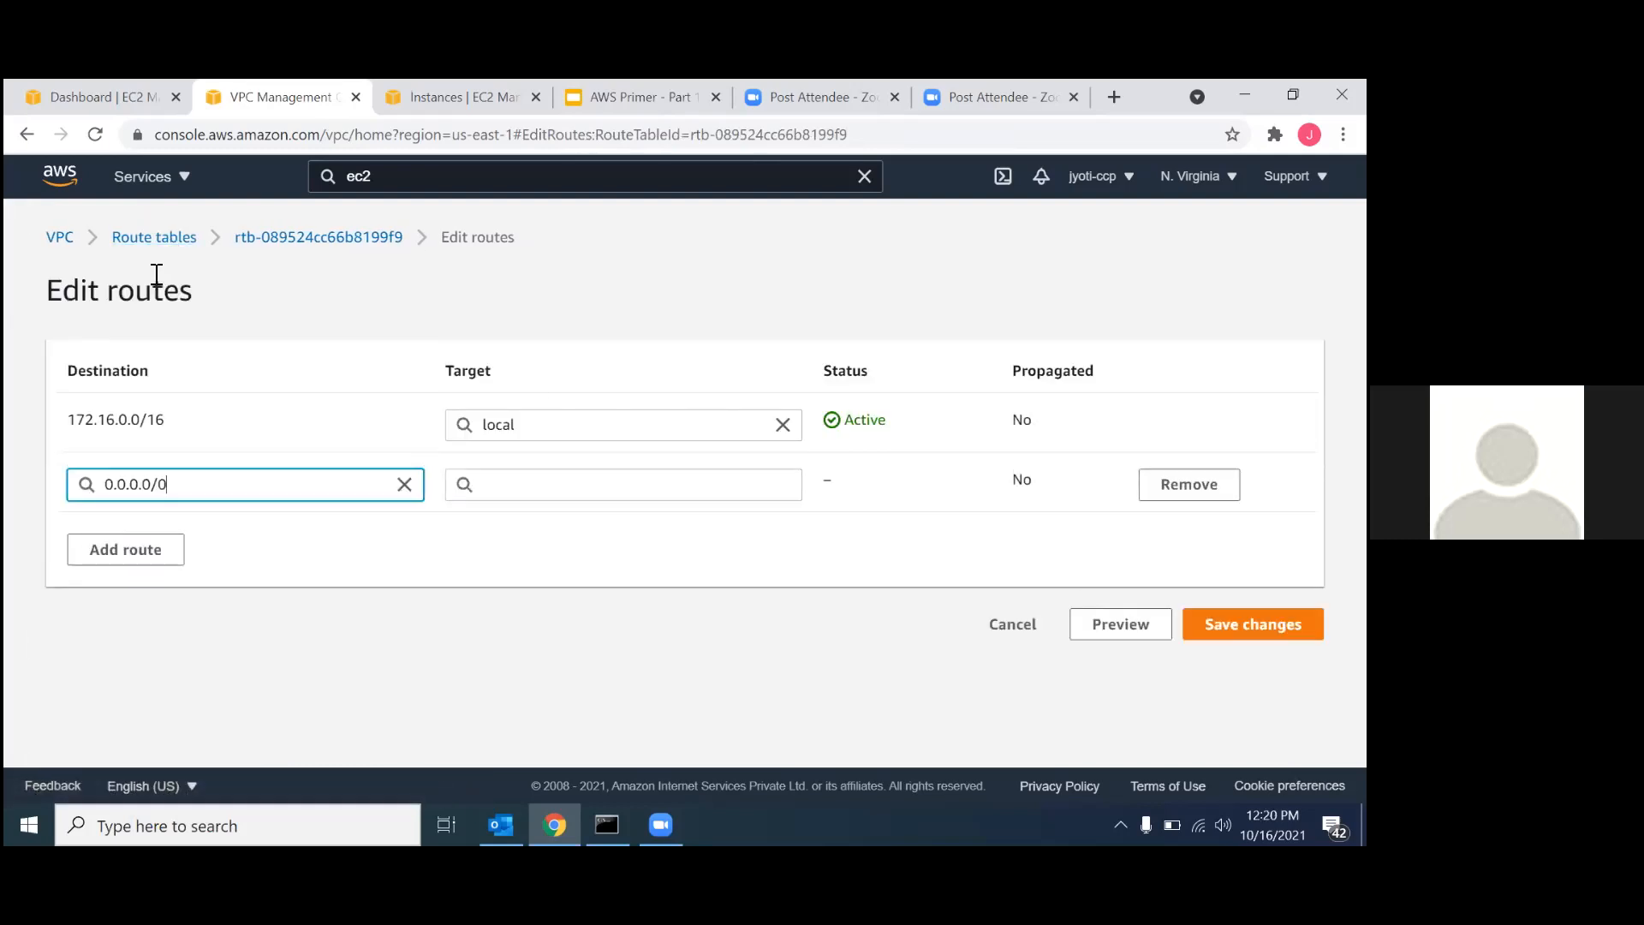
click(580, 486)
drag(349, 360, 264, 360)
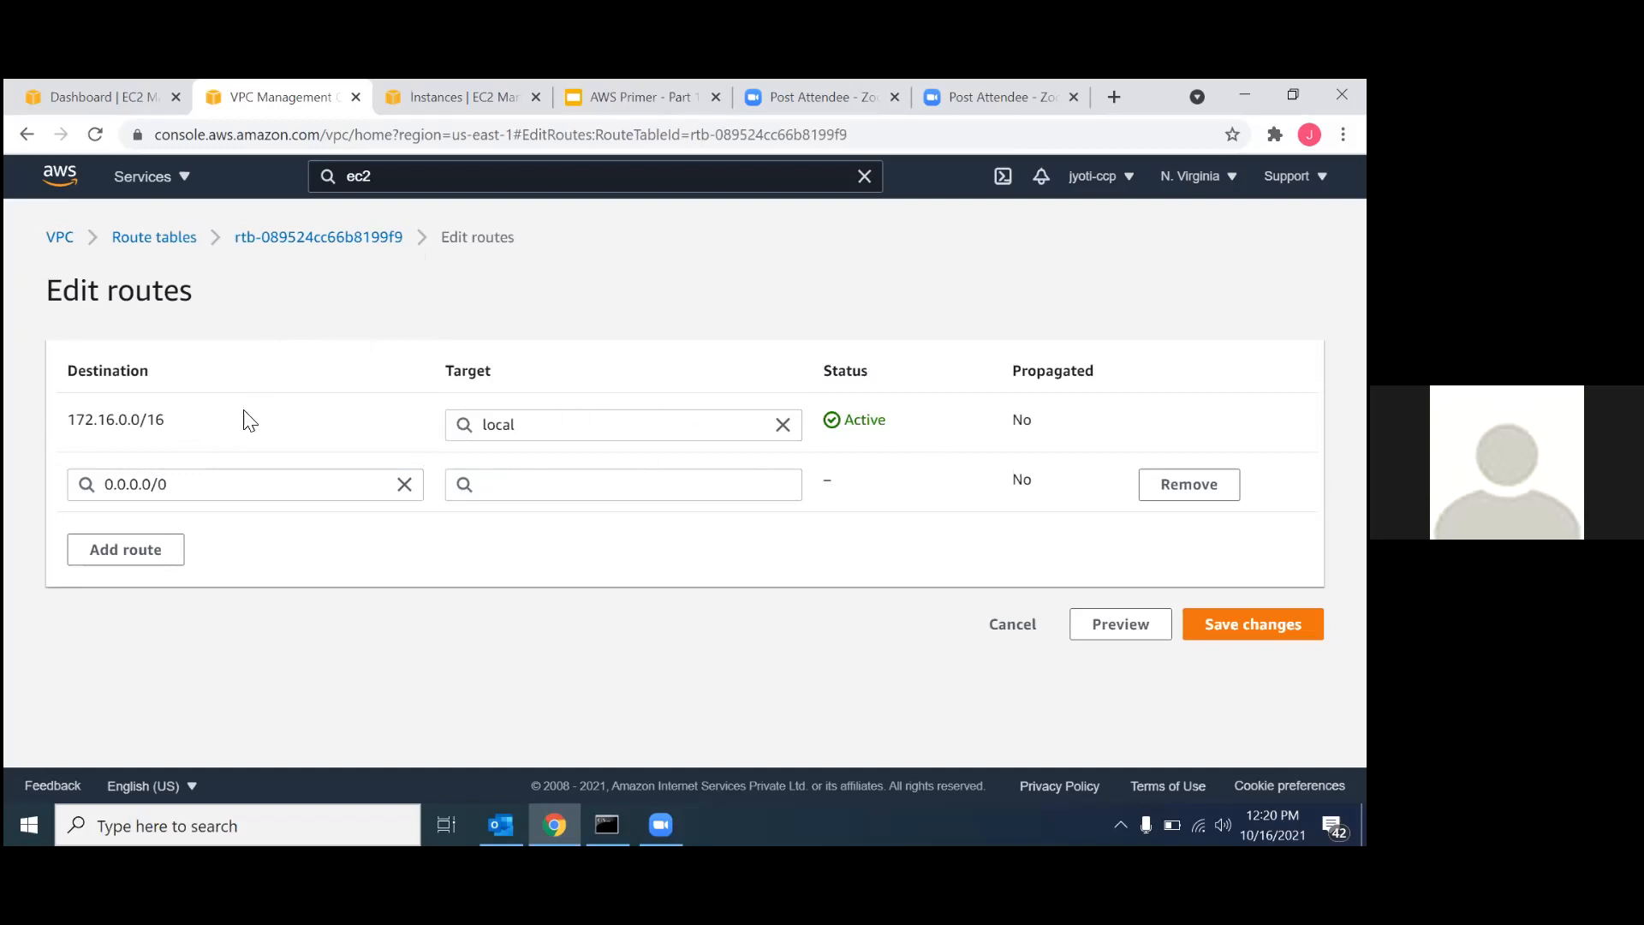
click(529, 482)
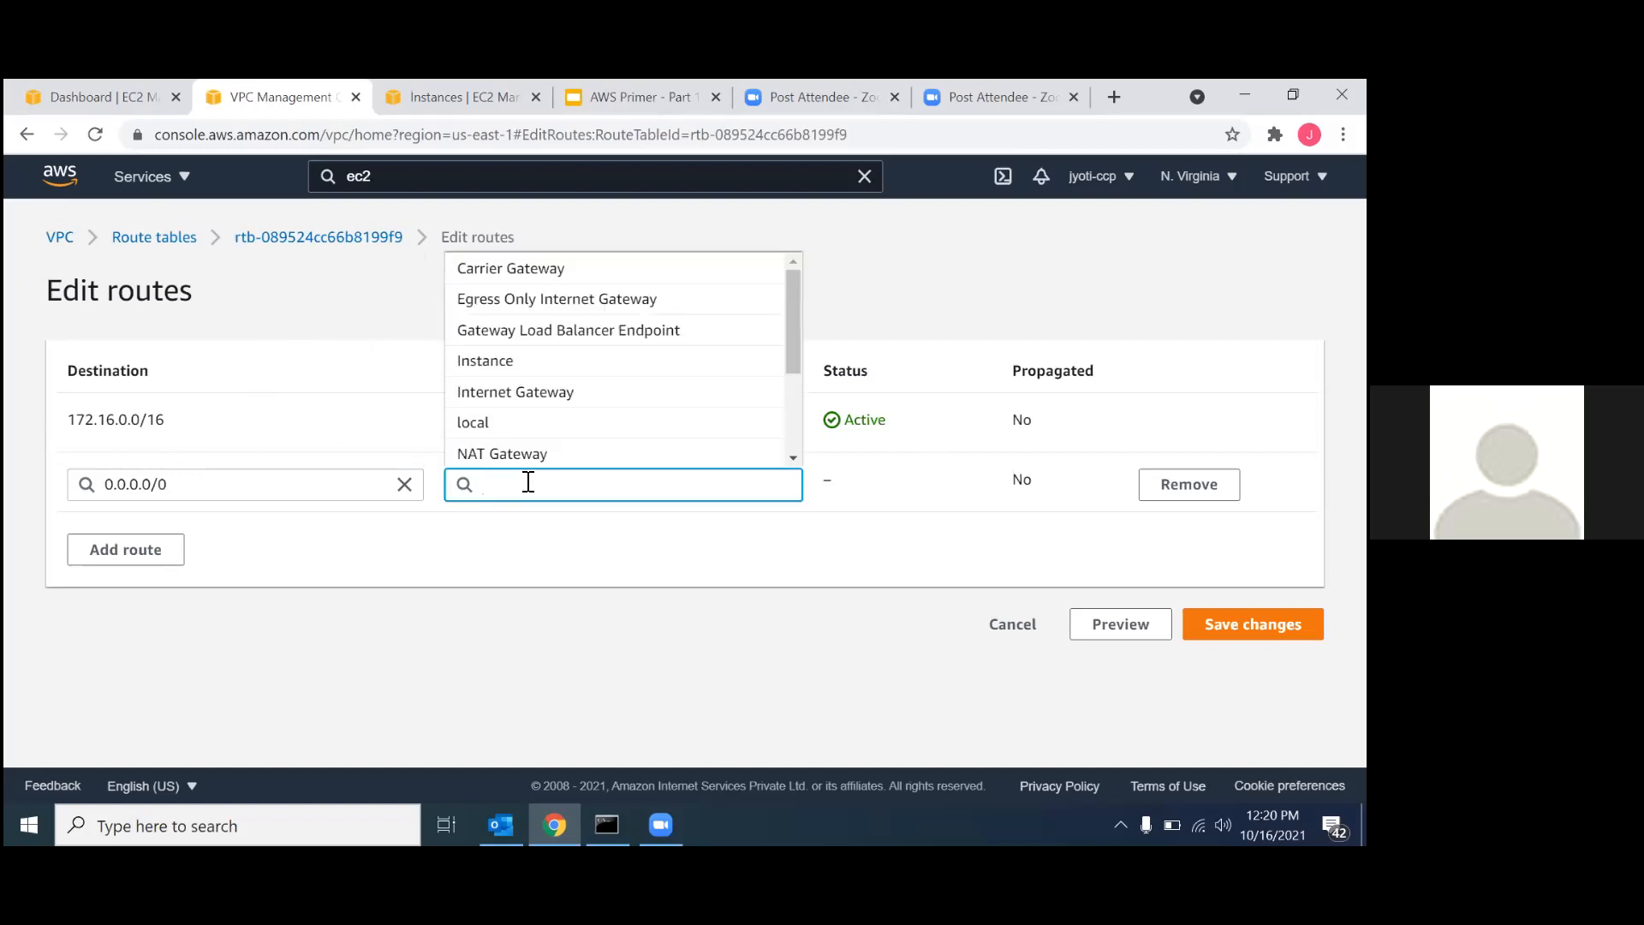
click(548, 392)
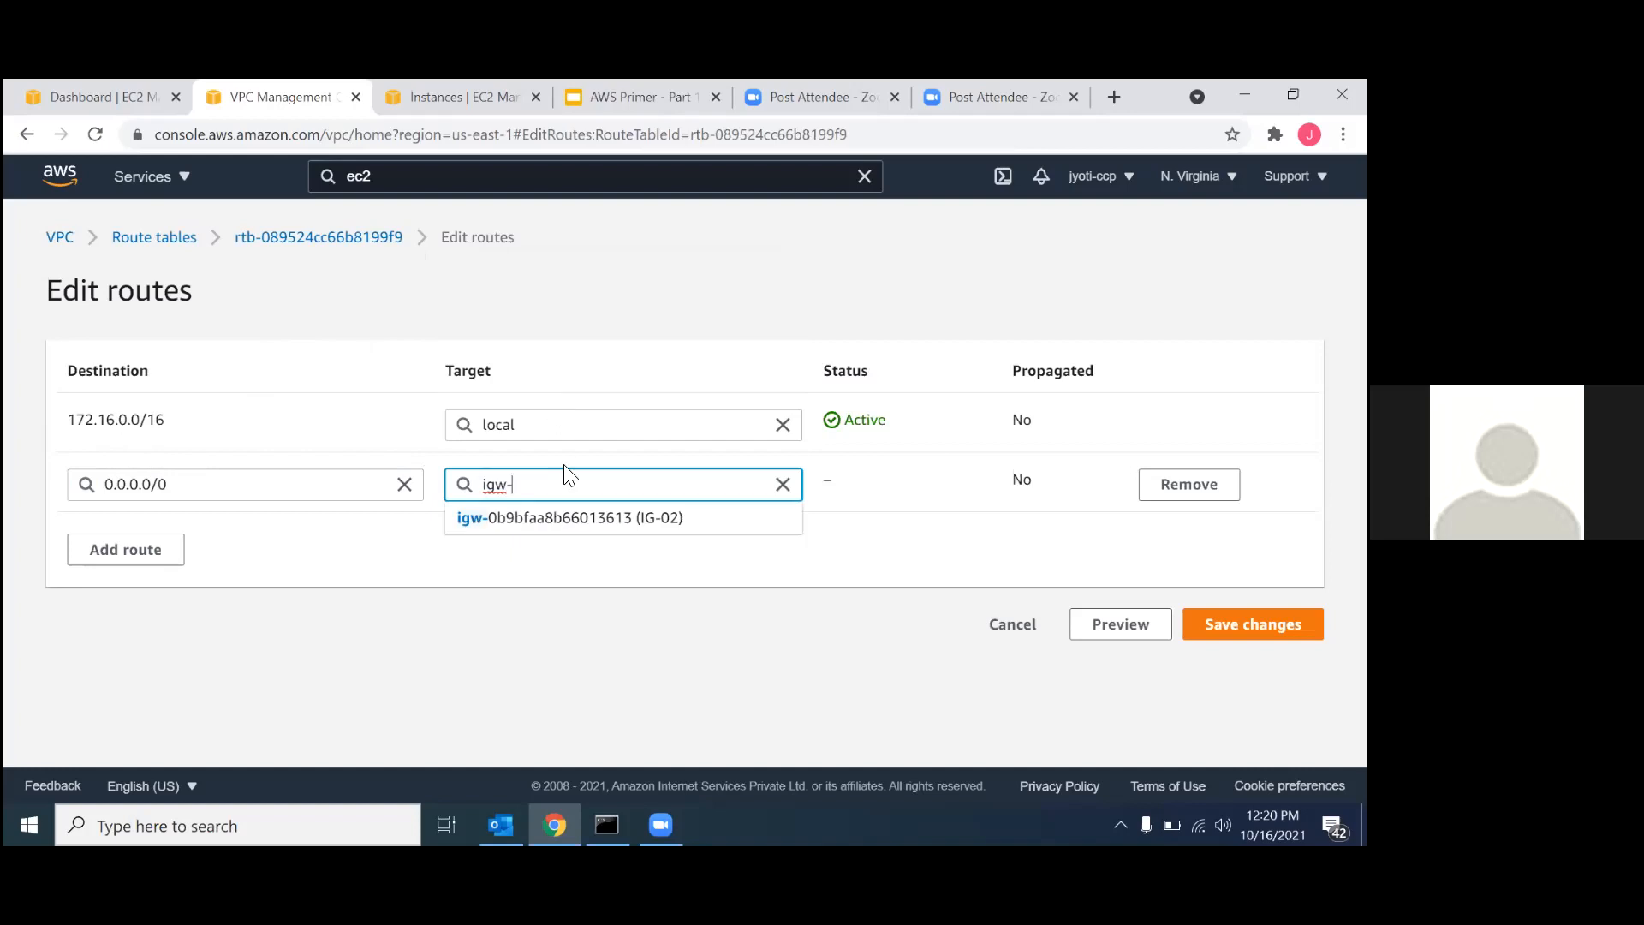
click(602, 520)
click(1253, 624)
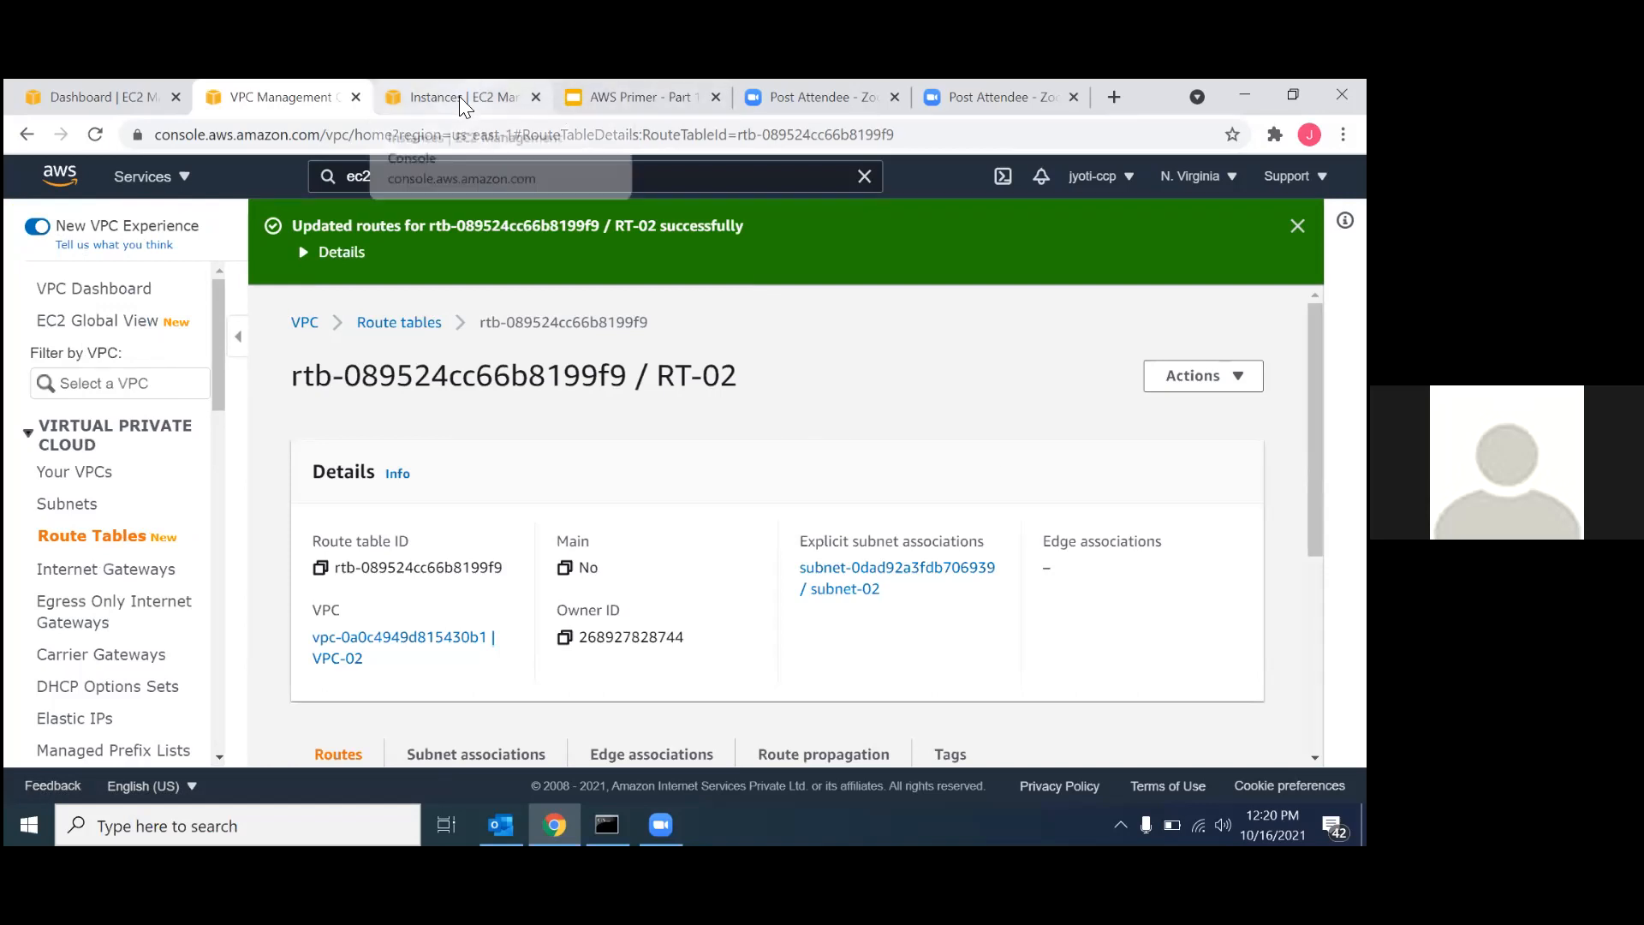
Examine the VPC Peering - Same Region diagram in the AWS Primer slides, and return to the EC2 instances list and reload it.
click(642, 99)
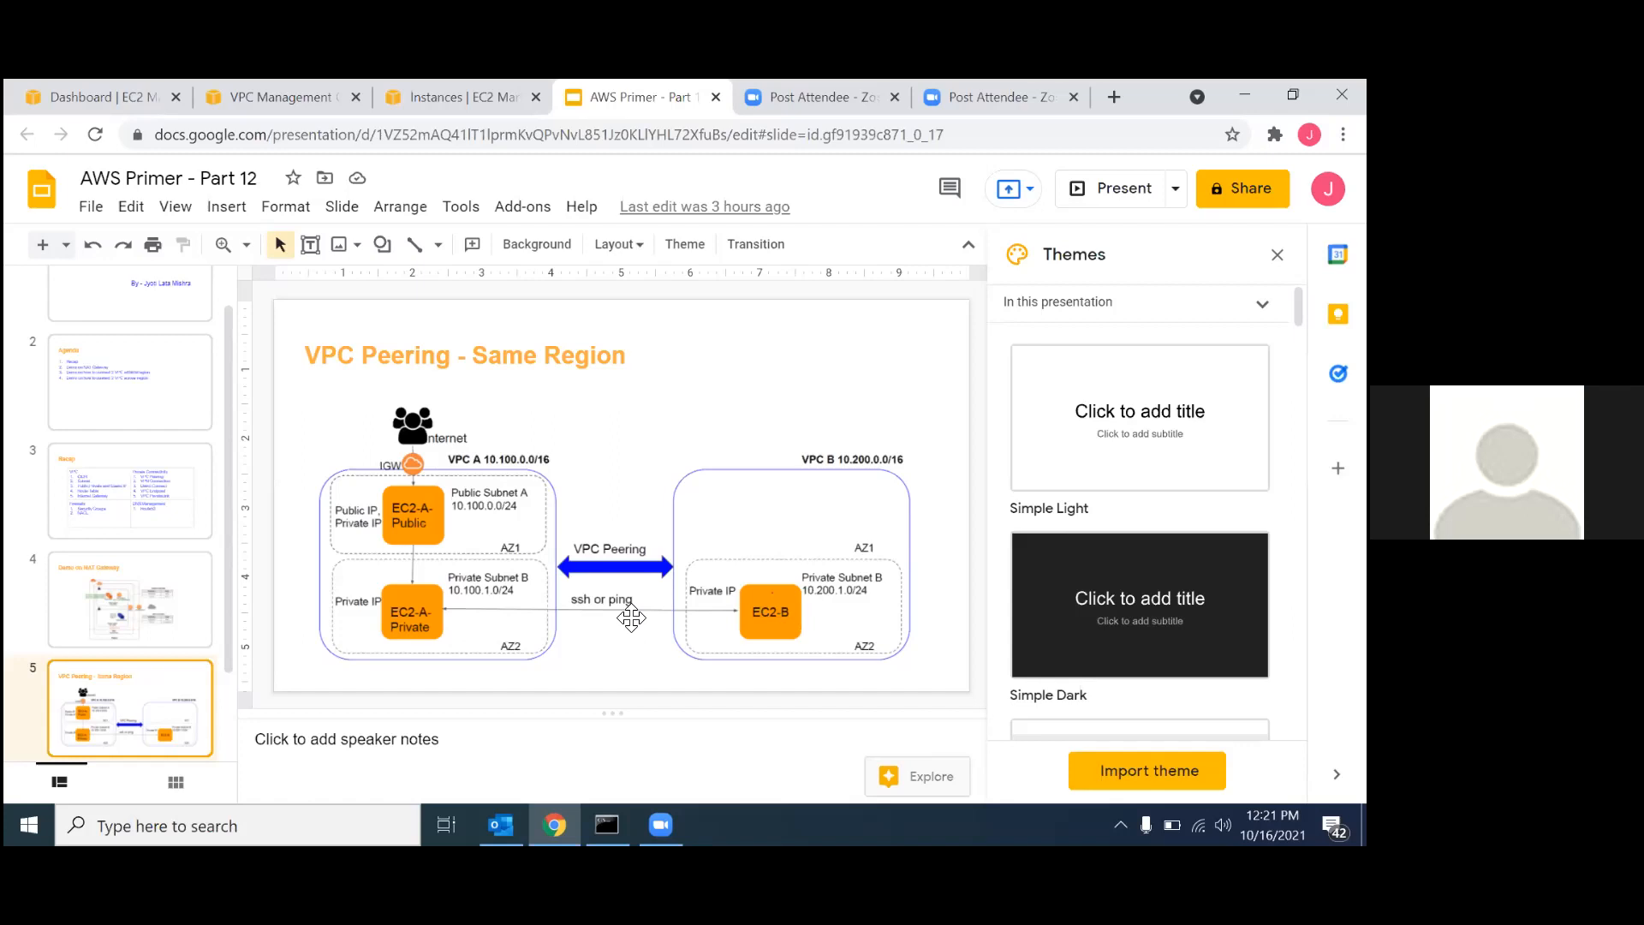
click(478, 95)
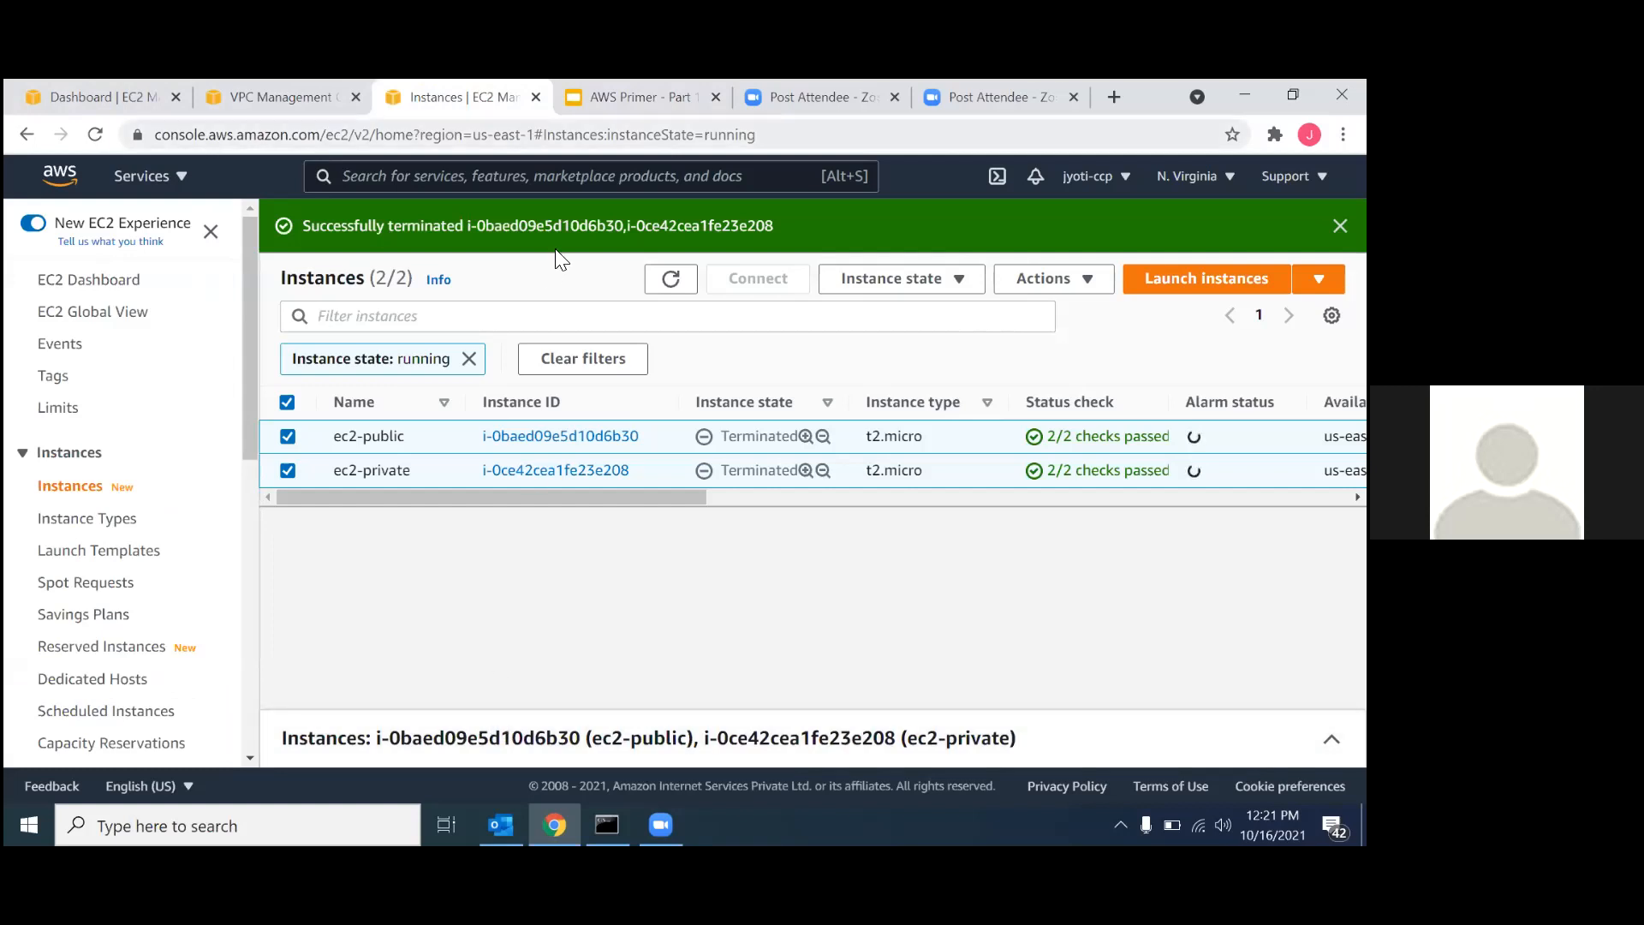
key(ctrl+l)
key(Return)
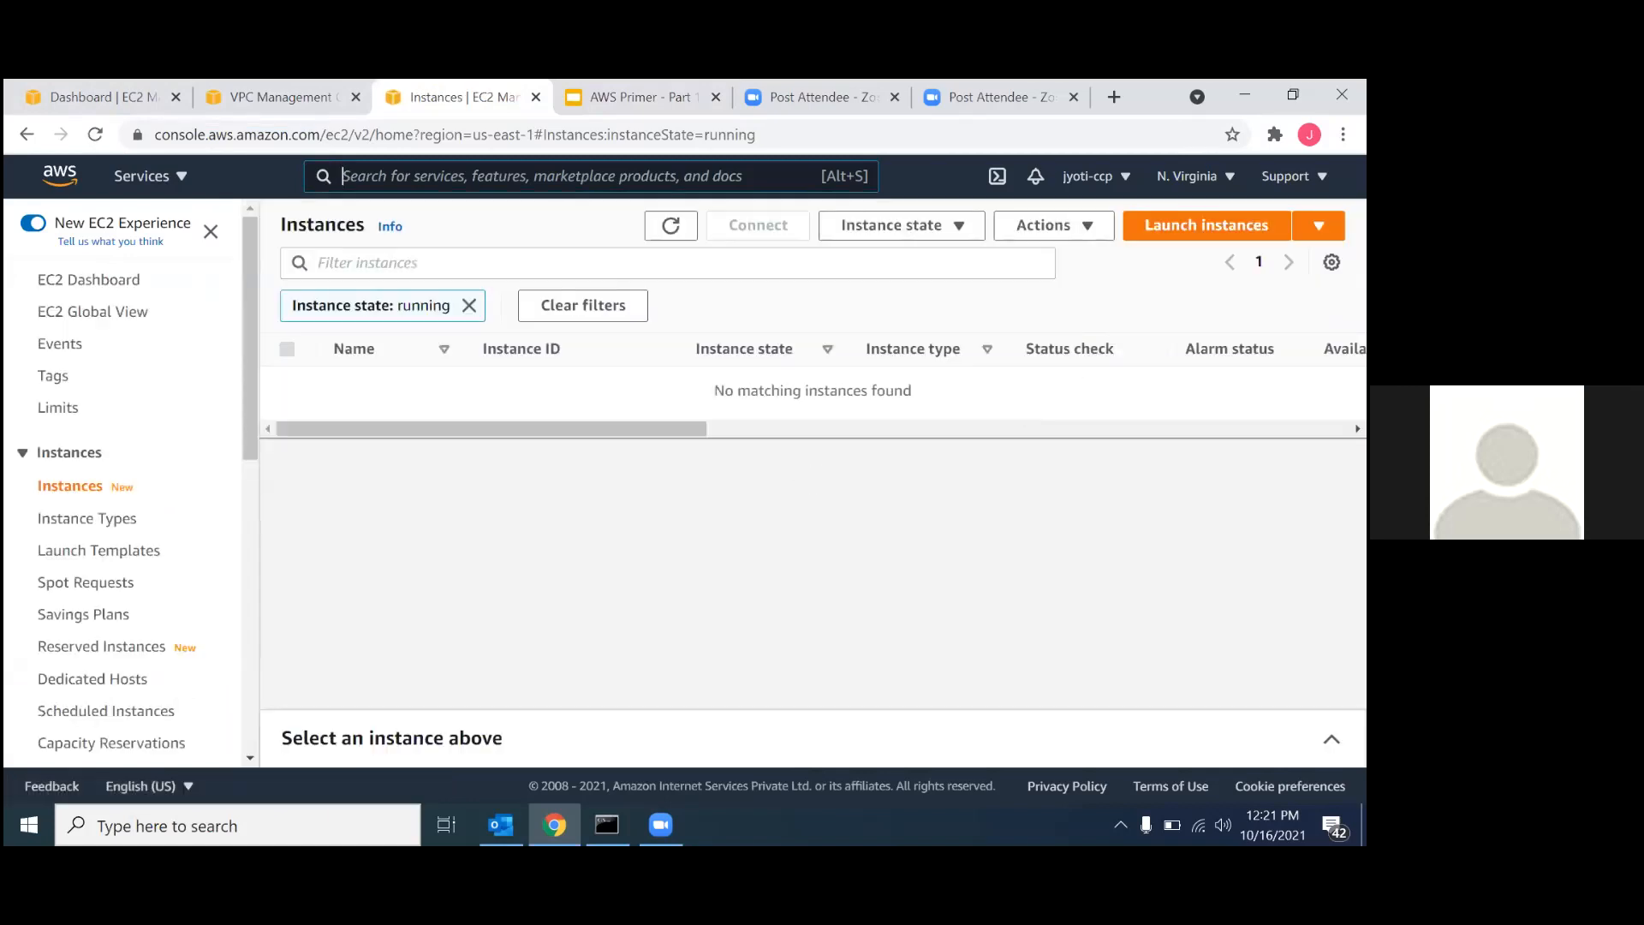
click(953, 234)
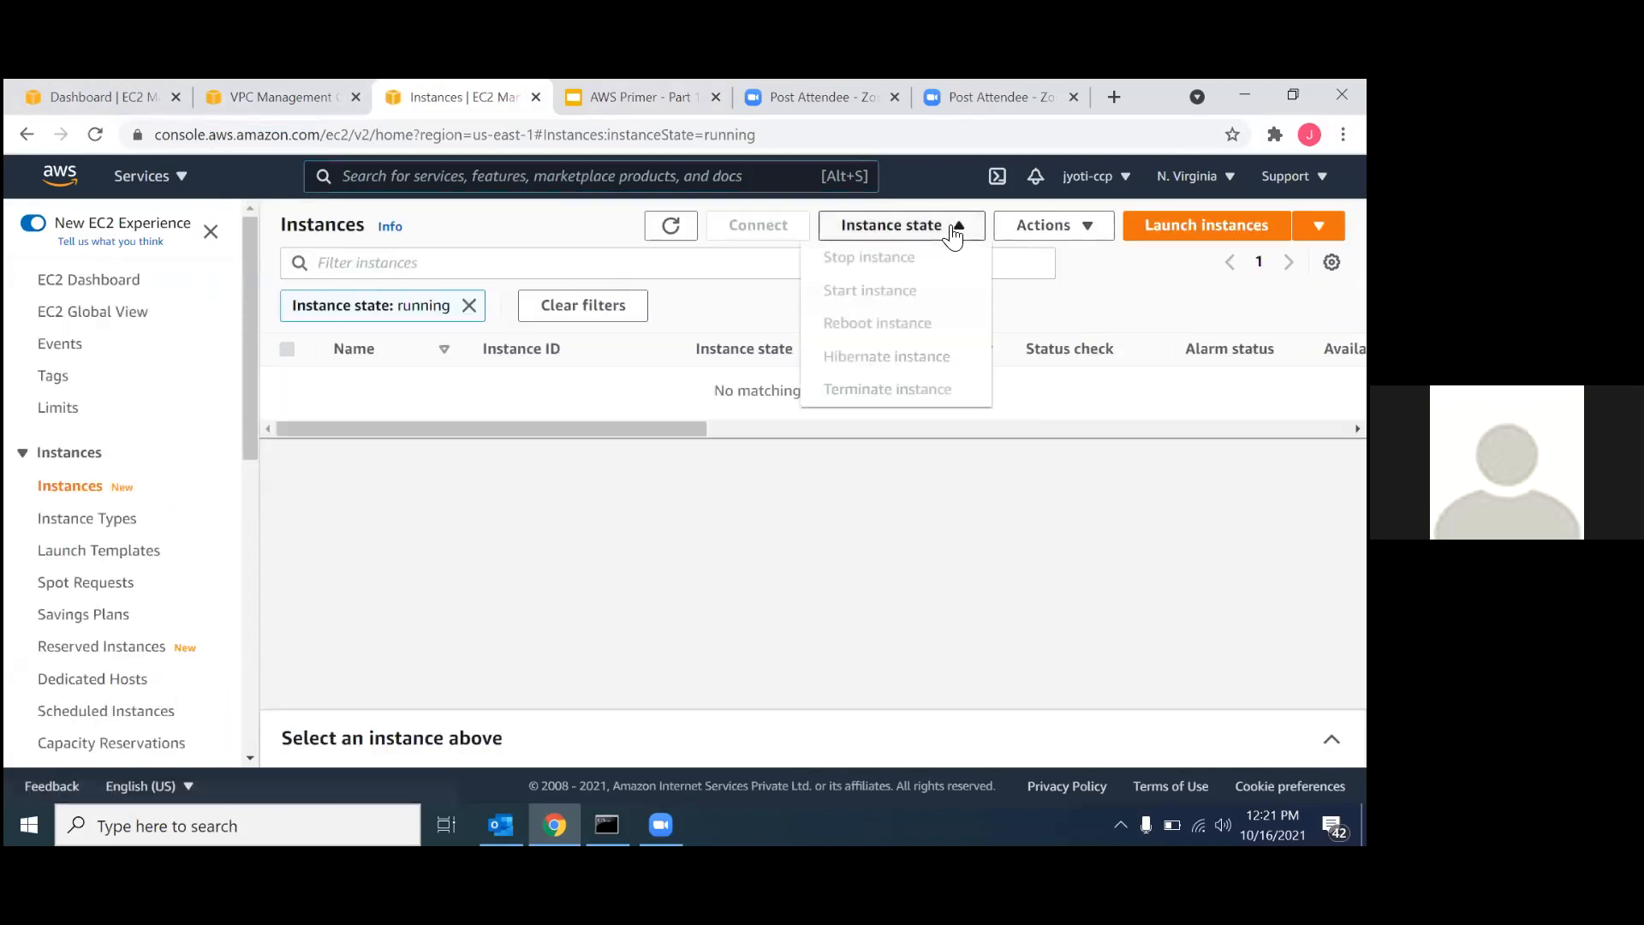
Begin launching a t2.micro instance from the free tier Microsoft Windows Server 2012 R2 Base AMI.
click(1207, 225)
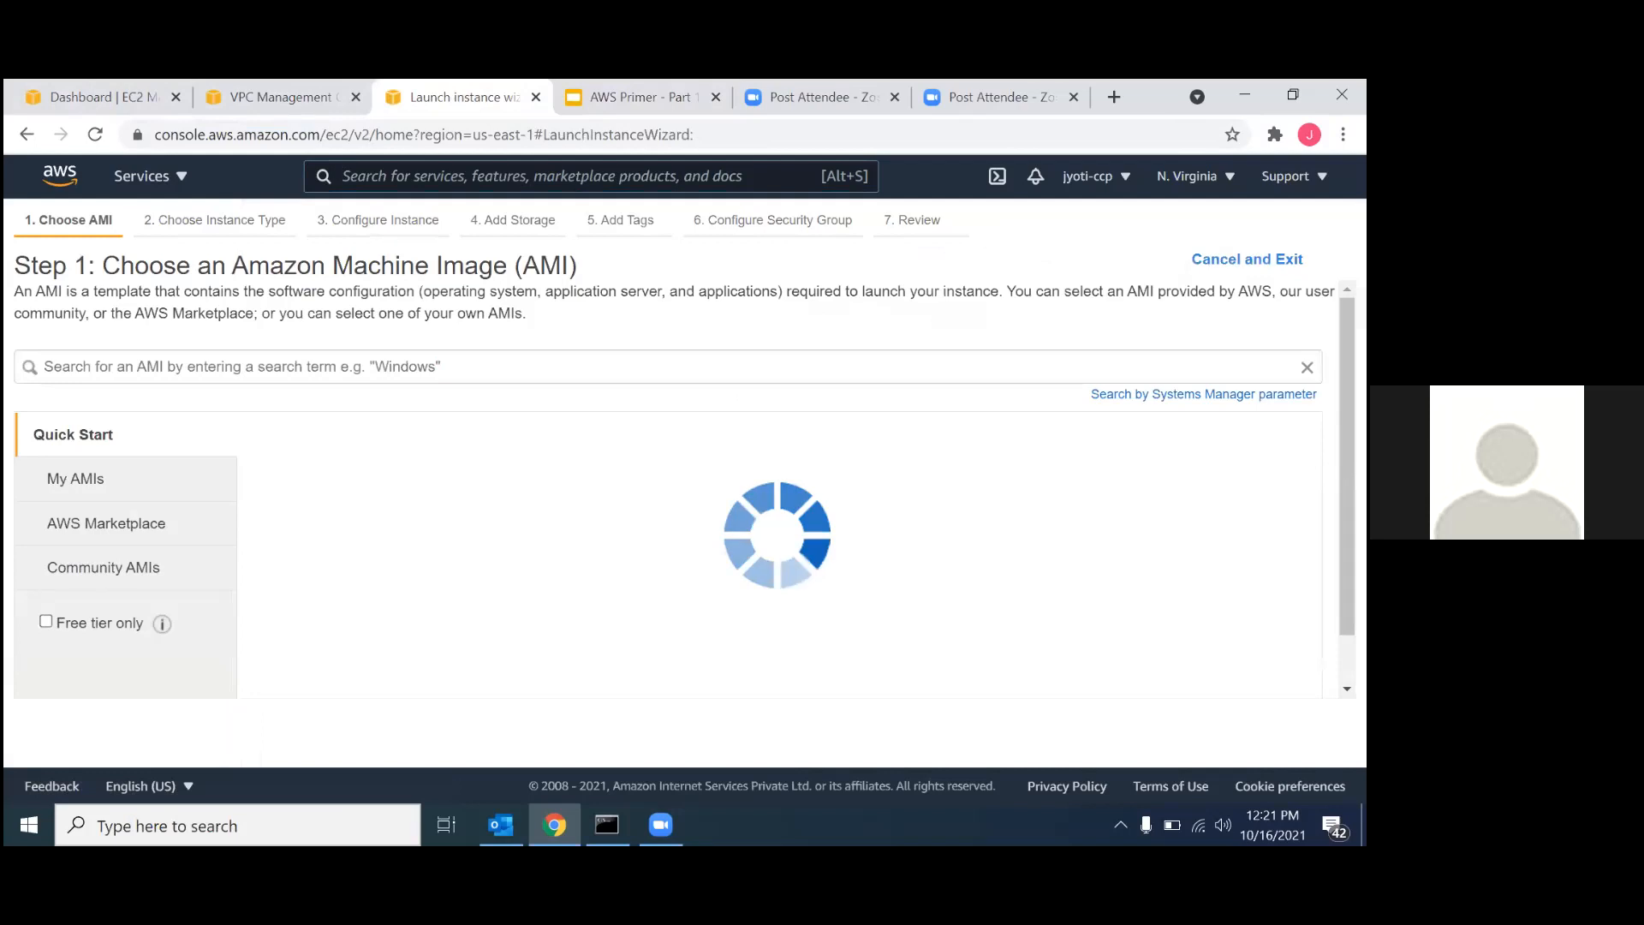
click(71, 622)
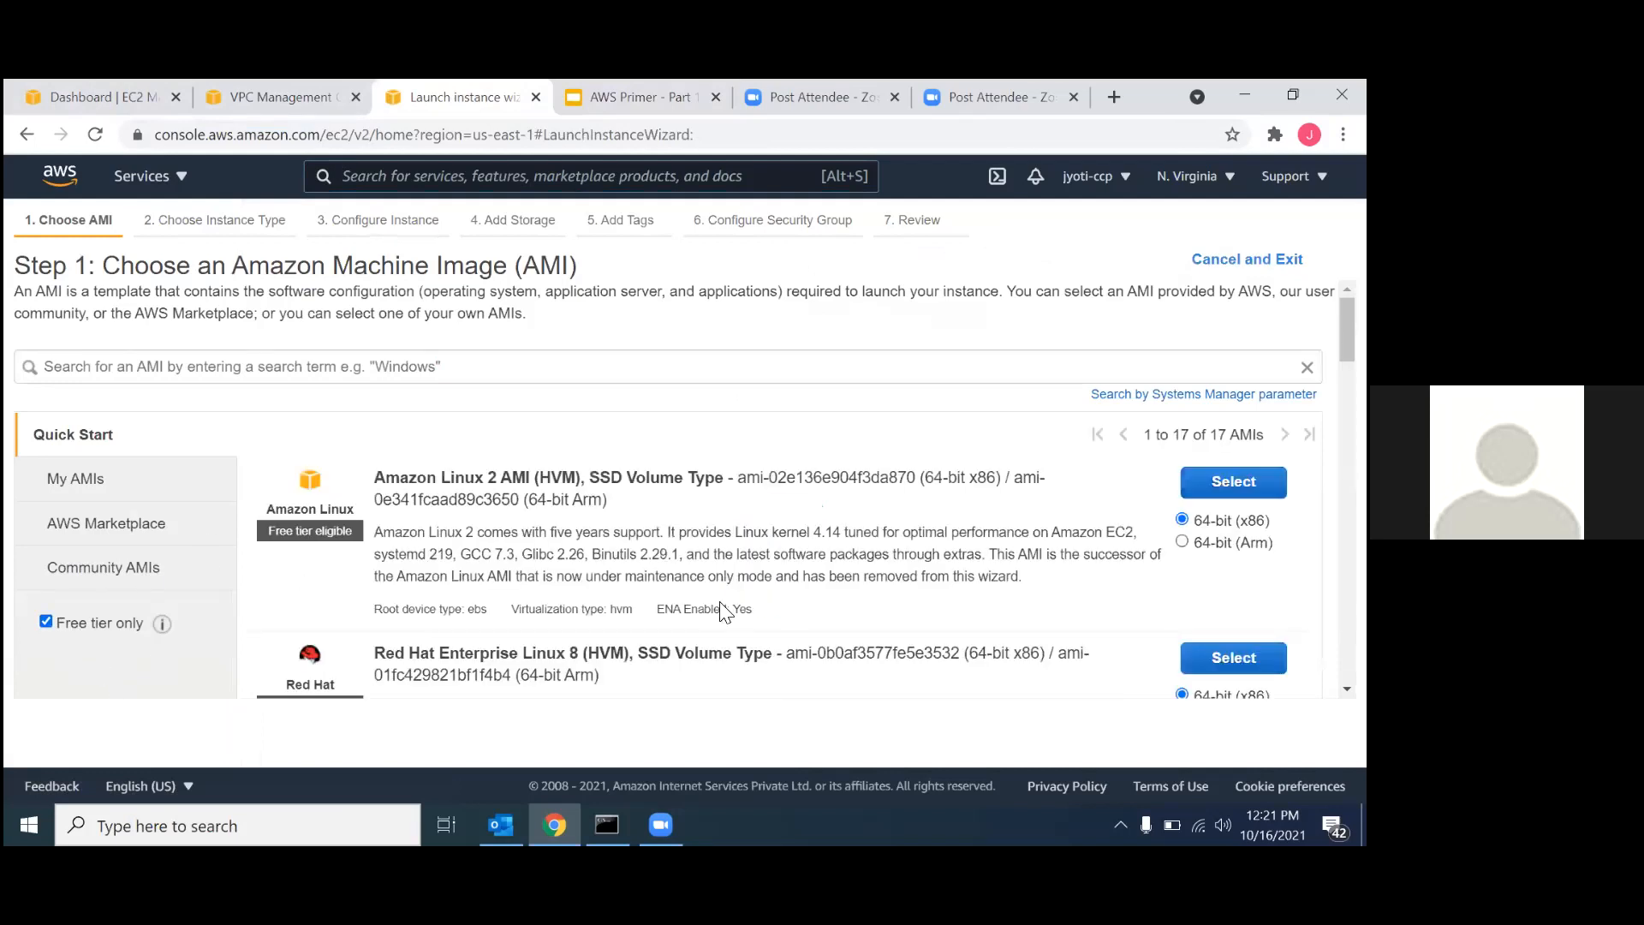
key(ctrl+f)
key(Return)
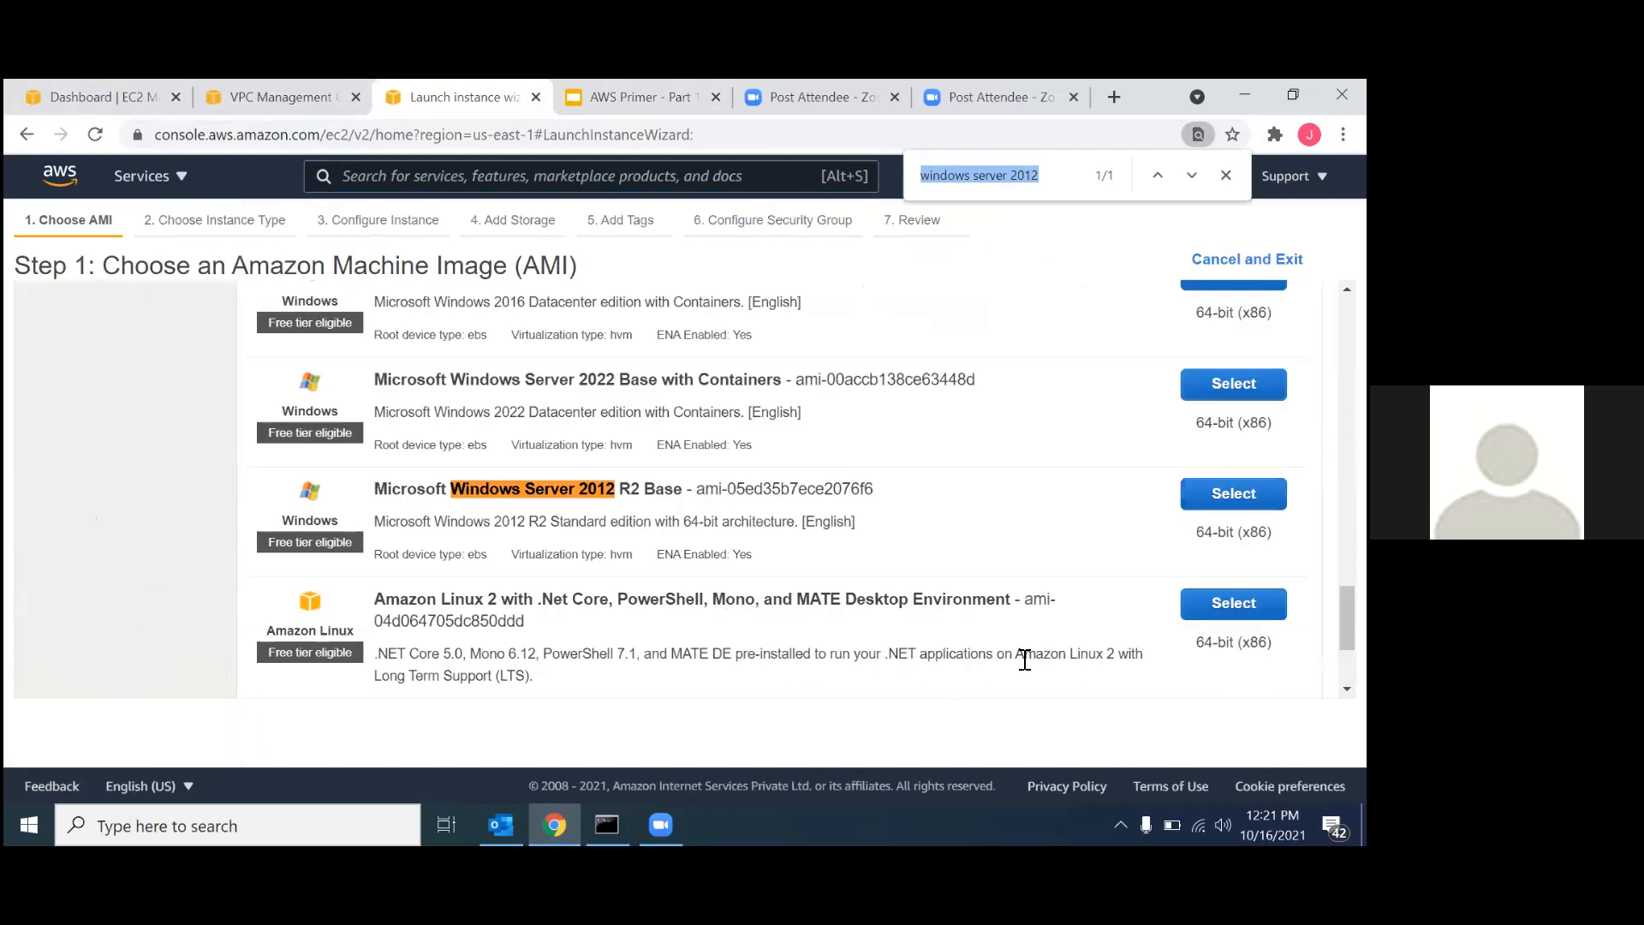
click(1233, 494)
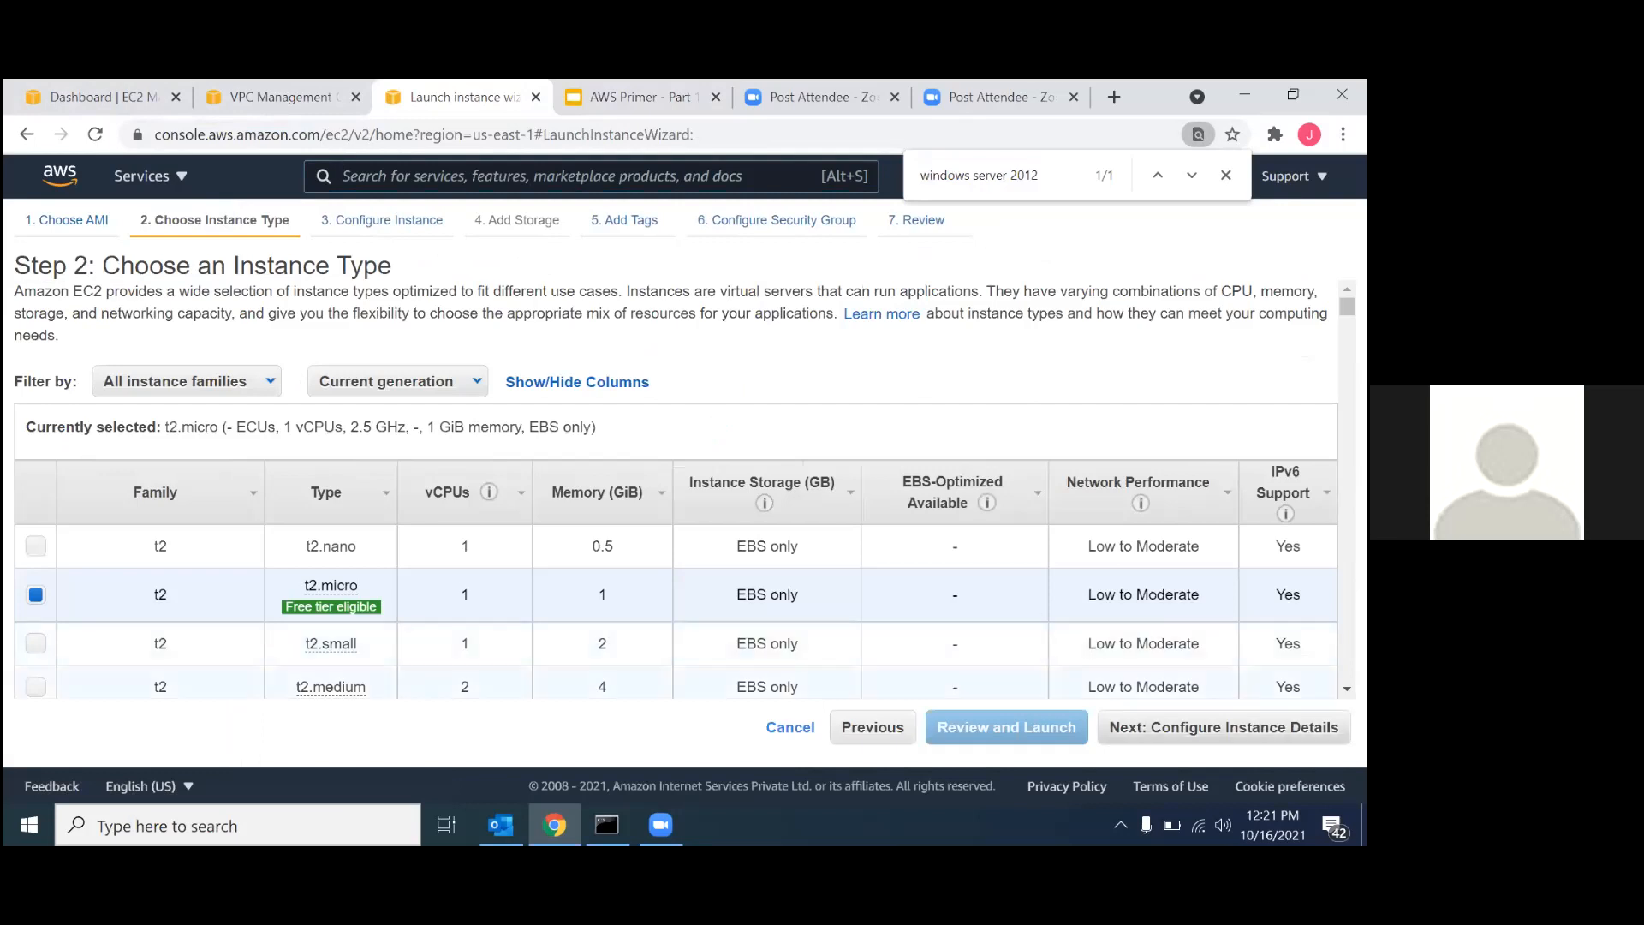
click(1223, 727)
Place the instance in VPC-01 on subnet-01 with auto-assigned public IP enabled, keeping the default storage and no tags.
scroll(471, 512, down, 2)
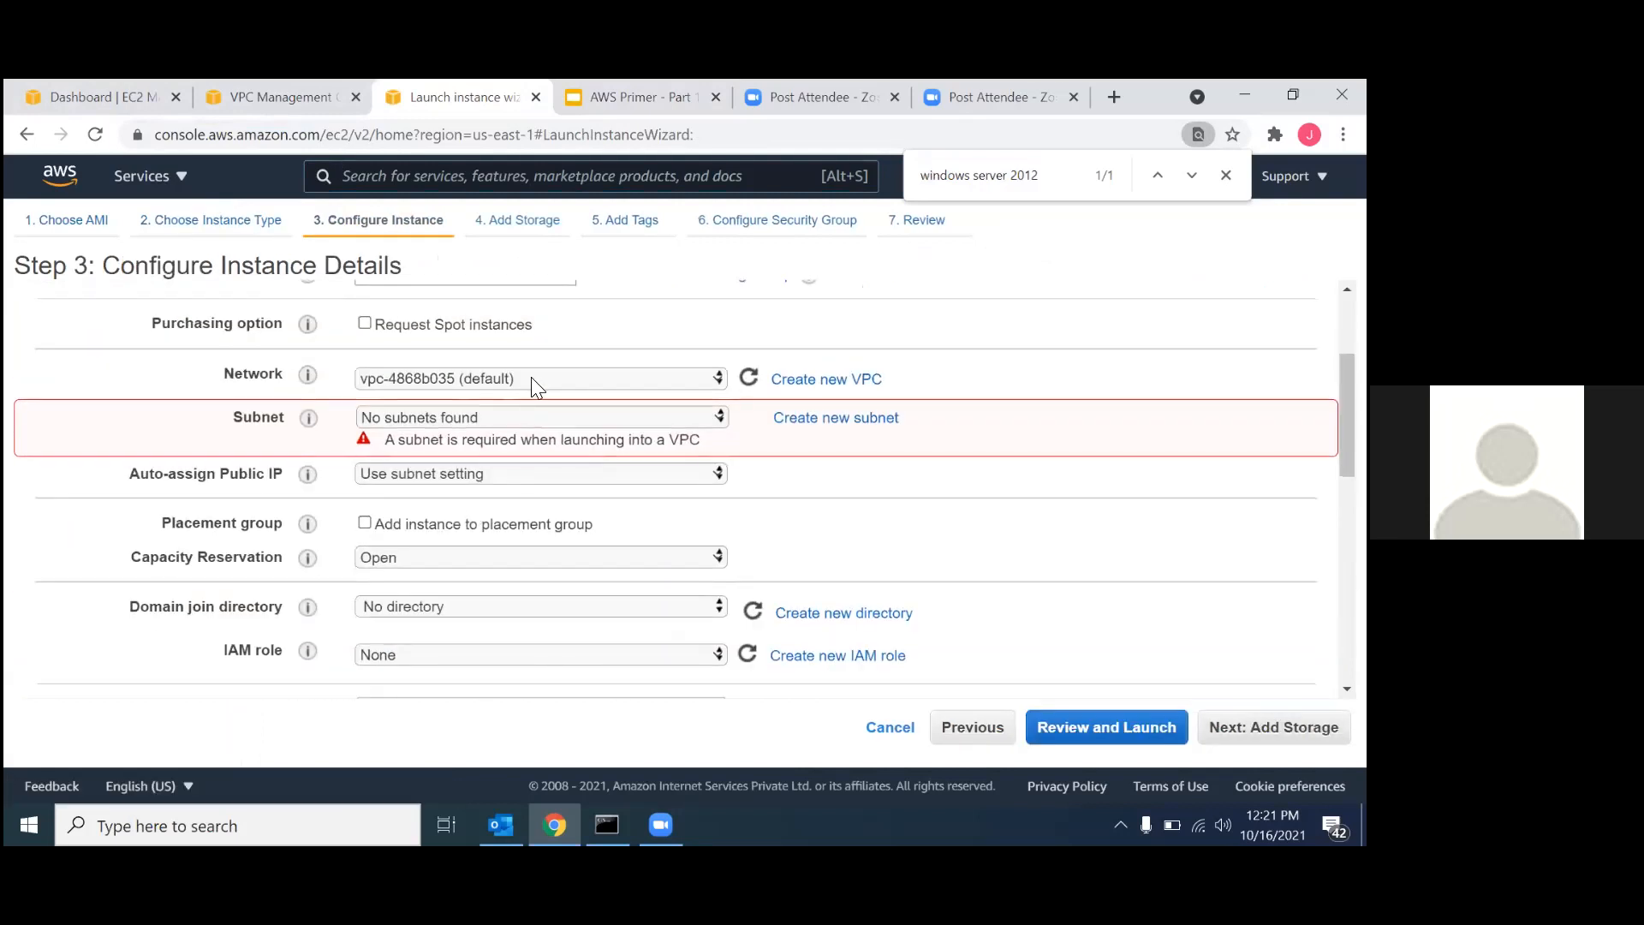
click(531, 378)
click(531, 397)
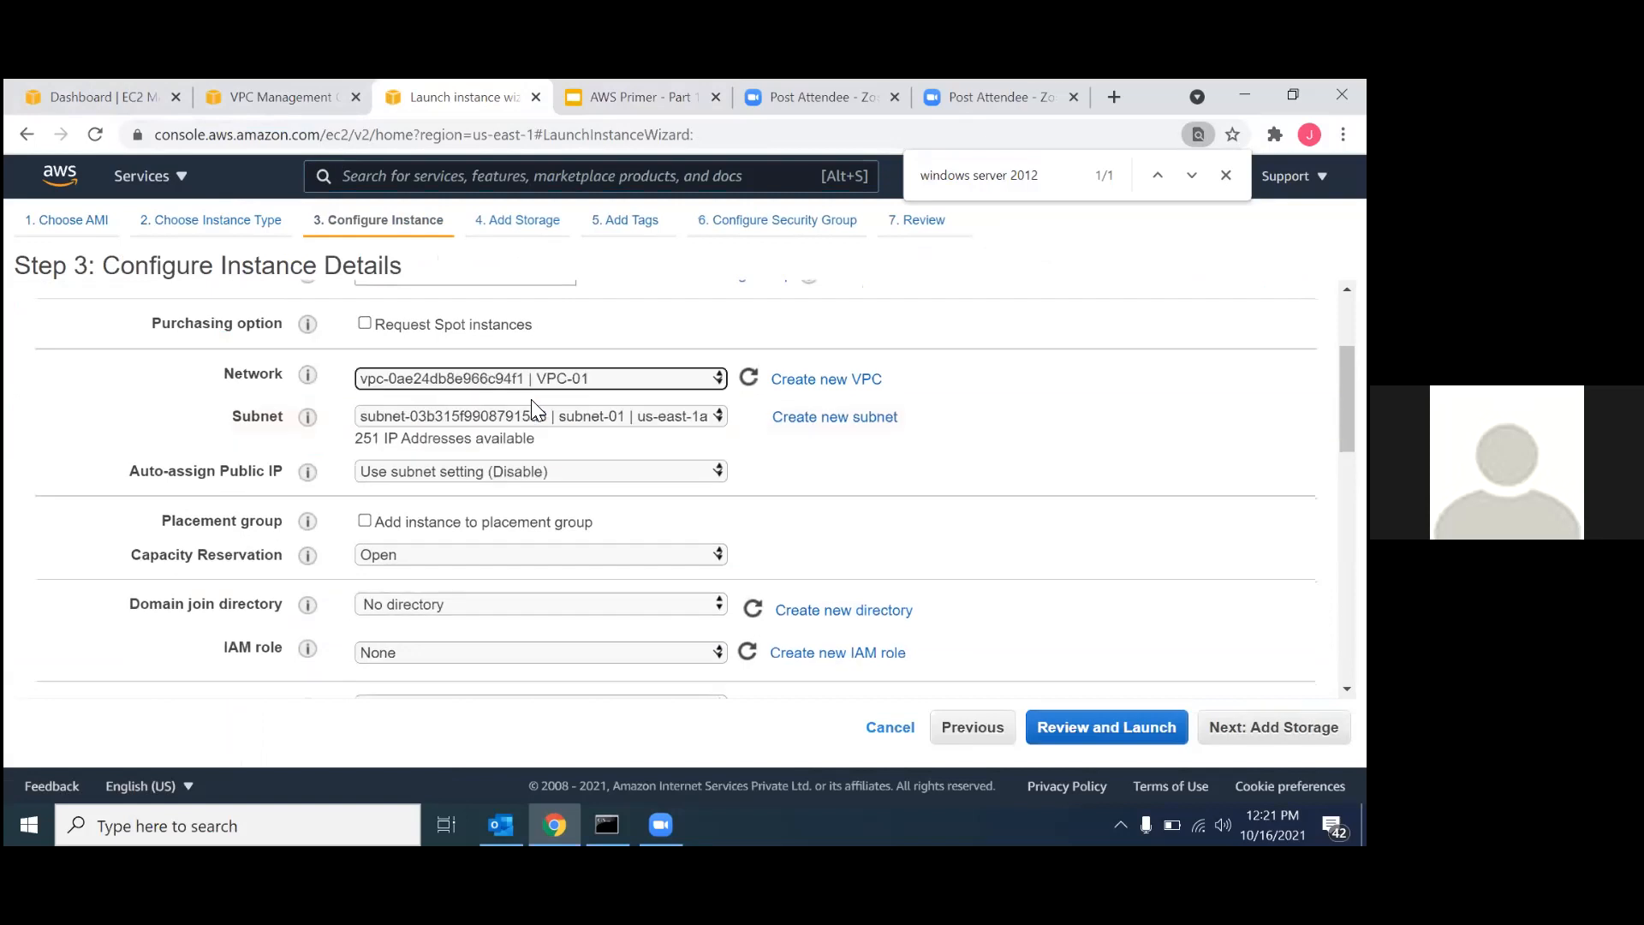
click(507, 469)
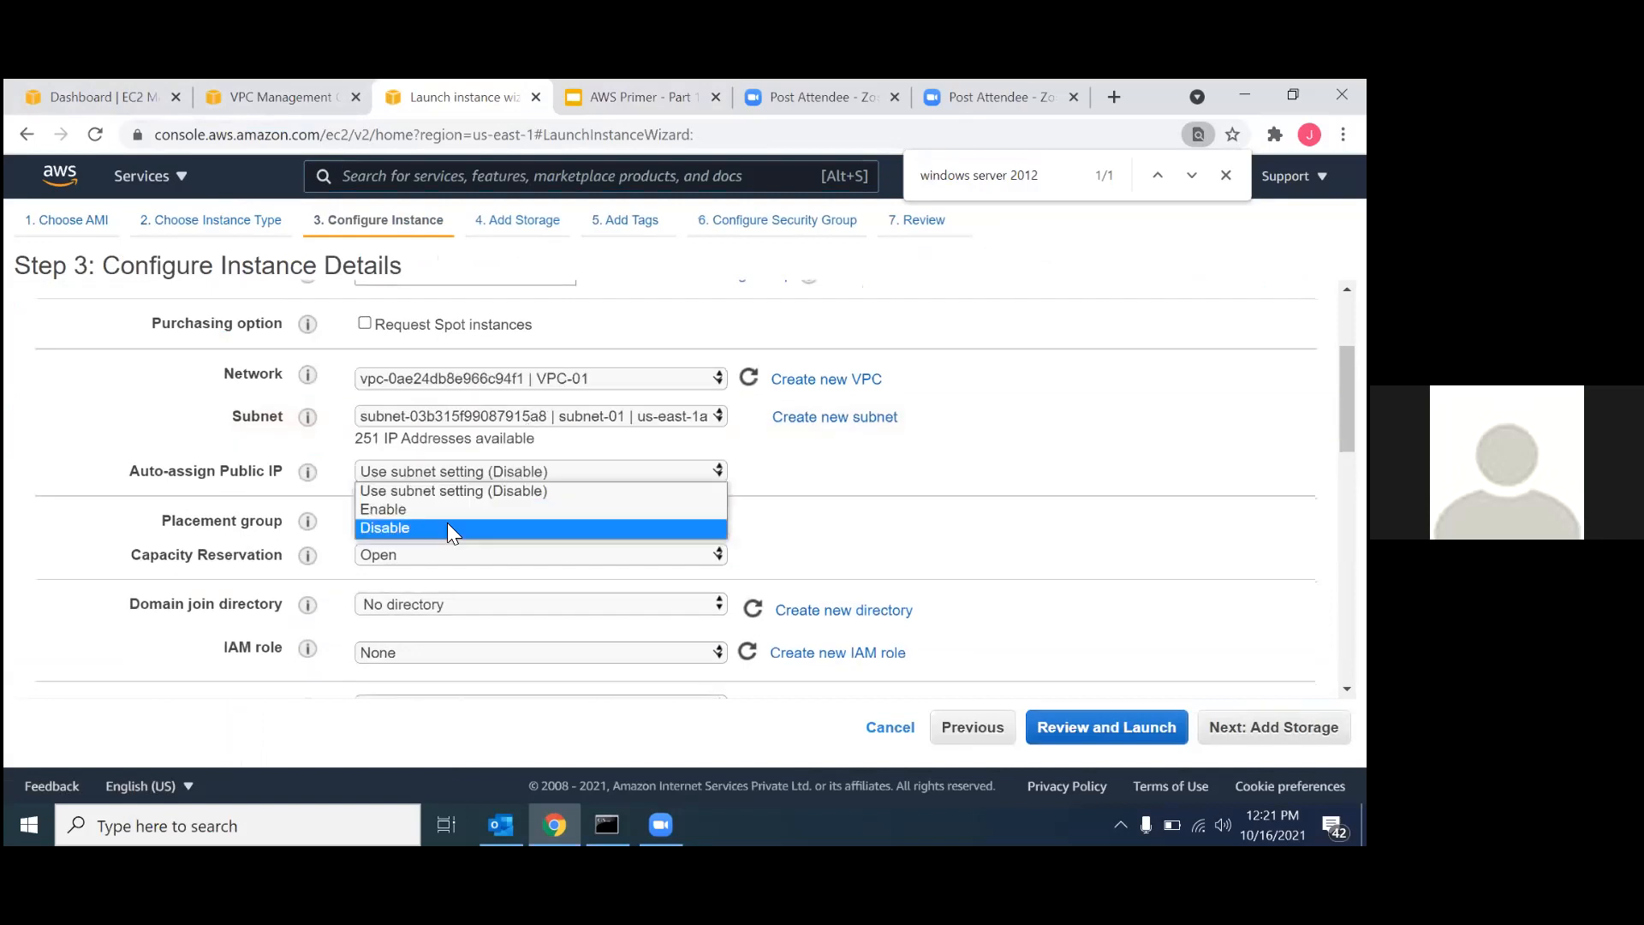
click(447, 510)
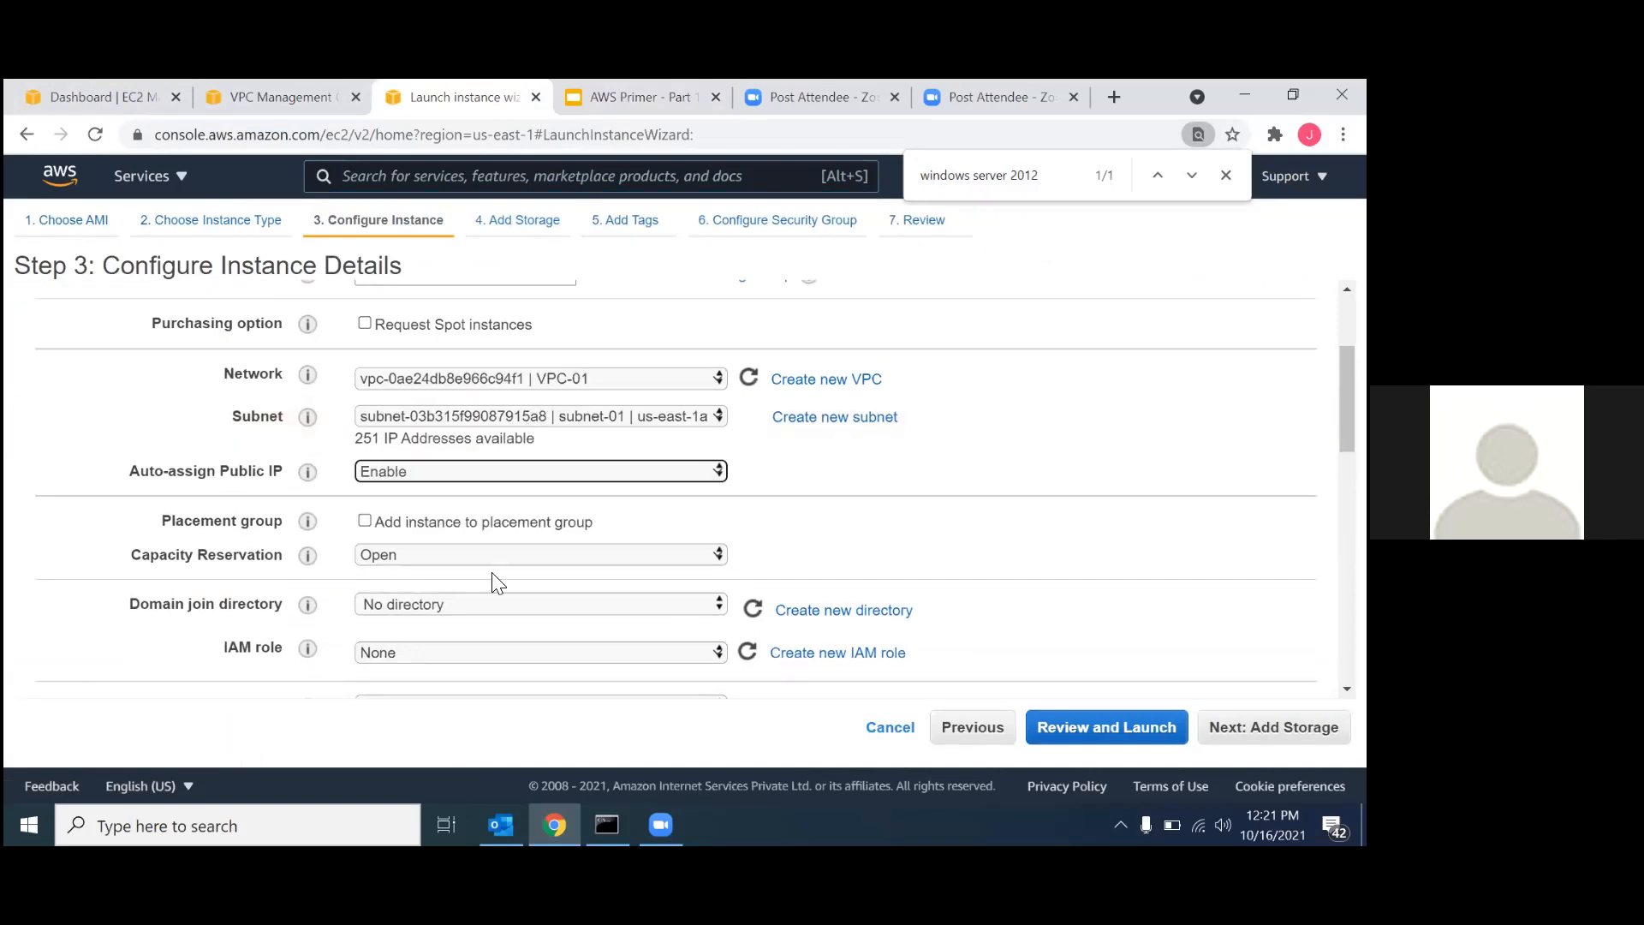
scroll(493, 574, down, 3)
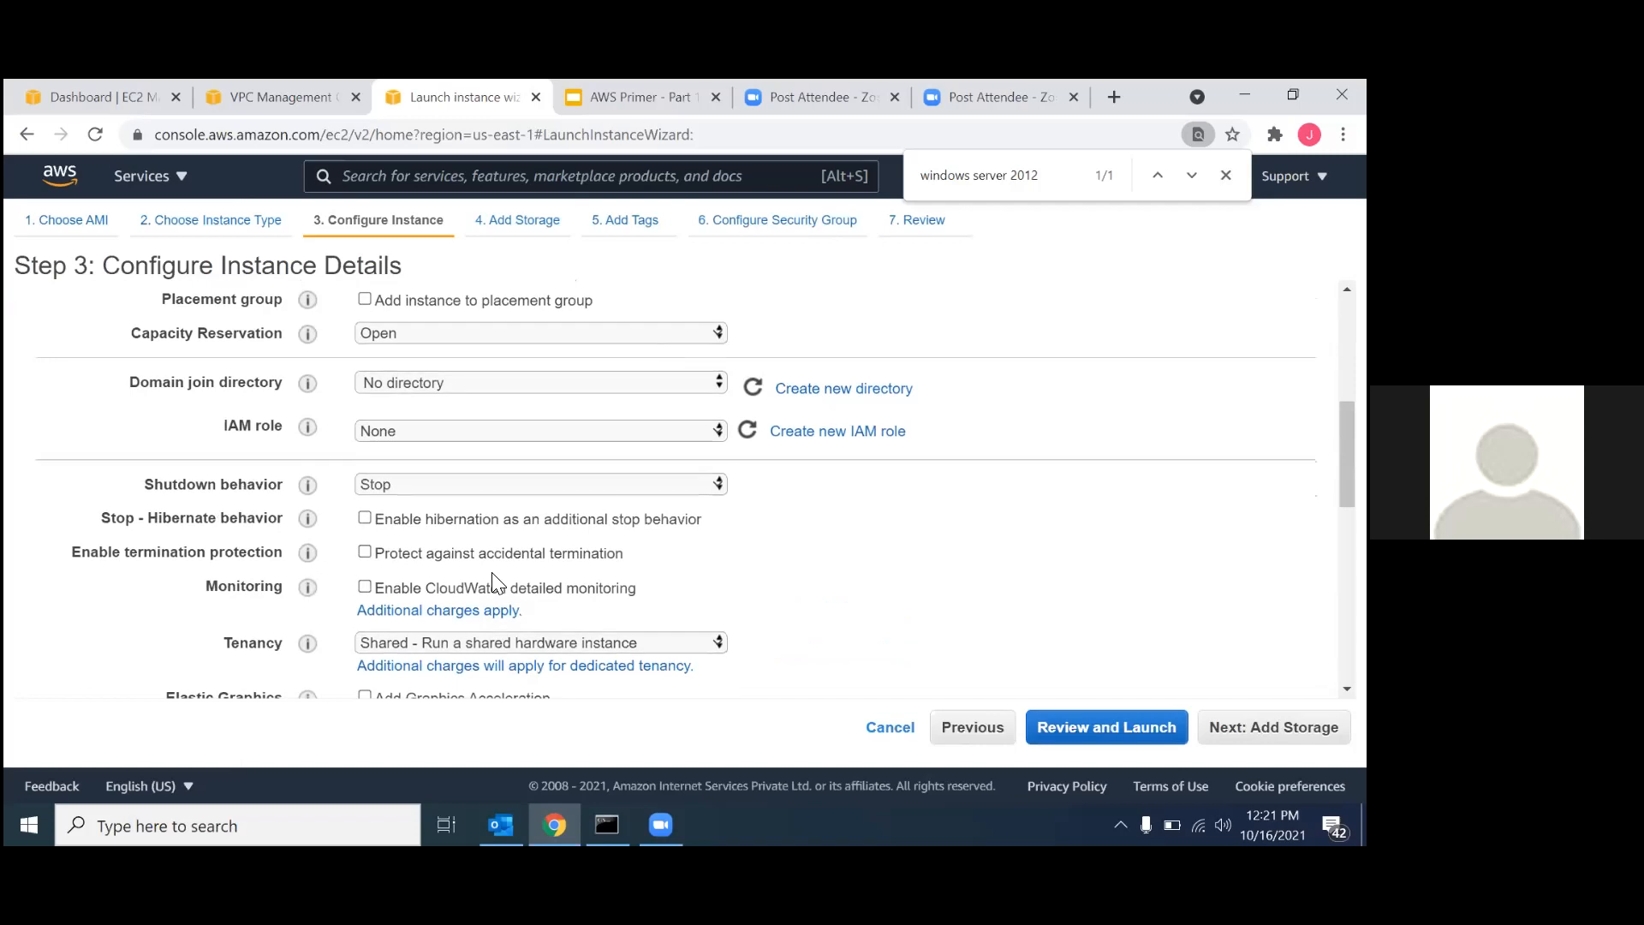
scroll(493, 579, down, 5)
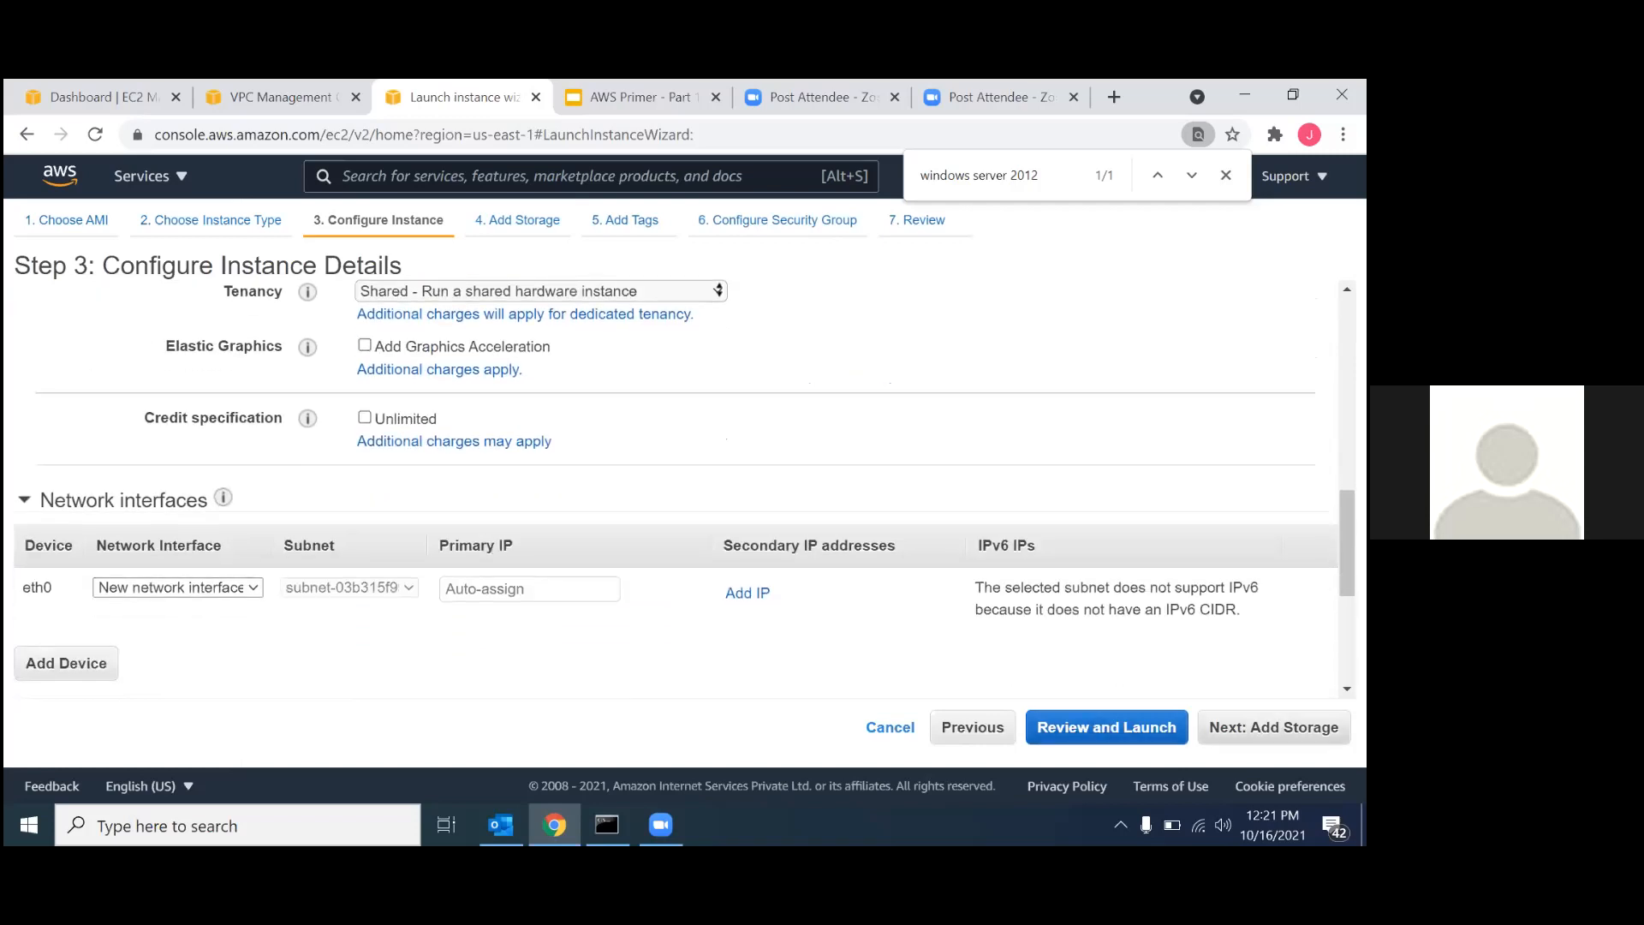
click(1273, 727)
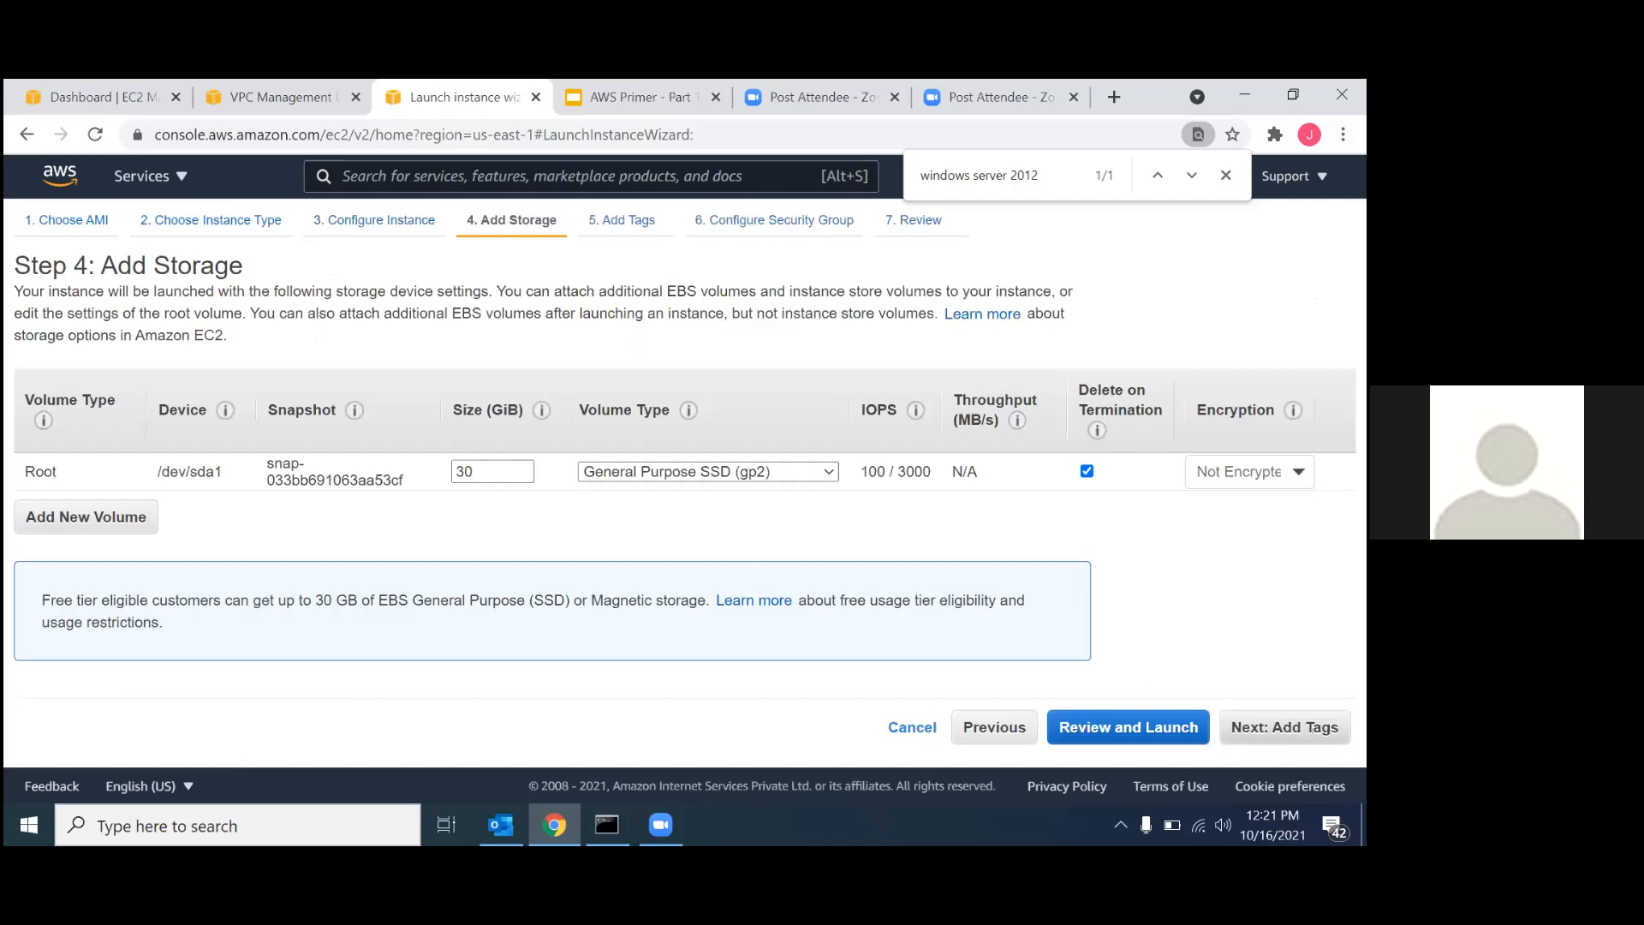
click(1273, 726)
click(1273, 727)
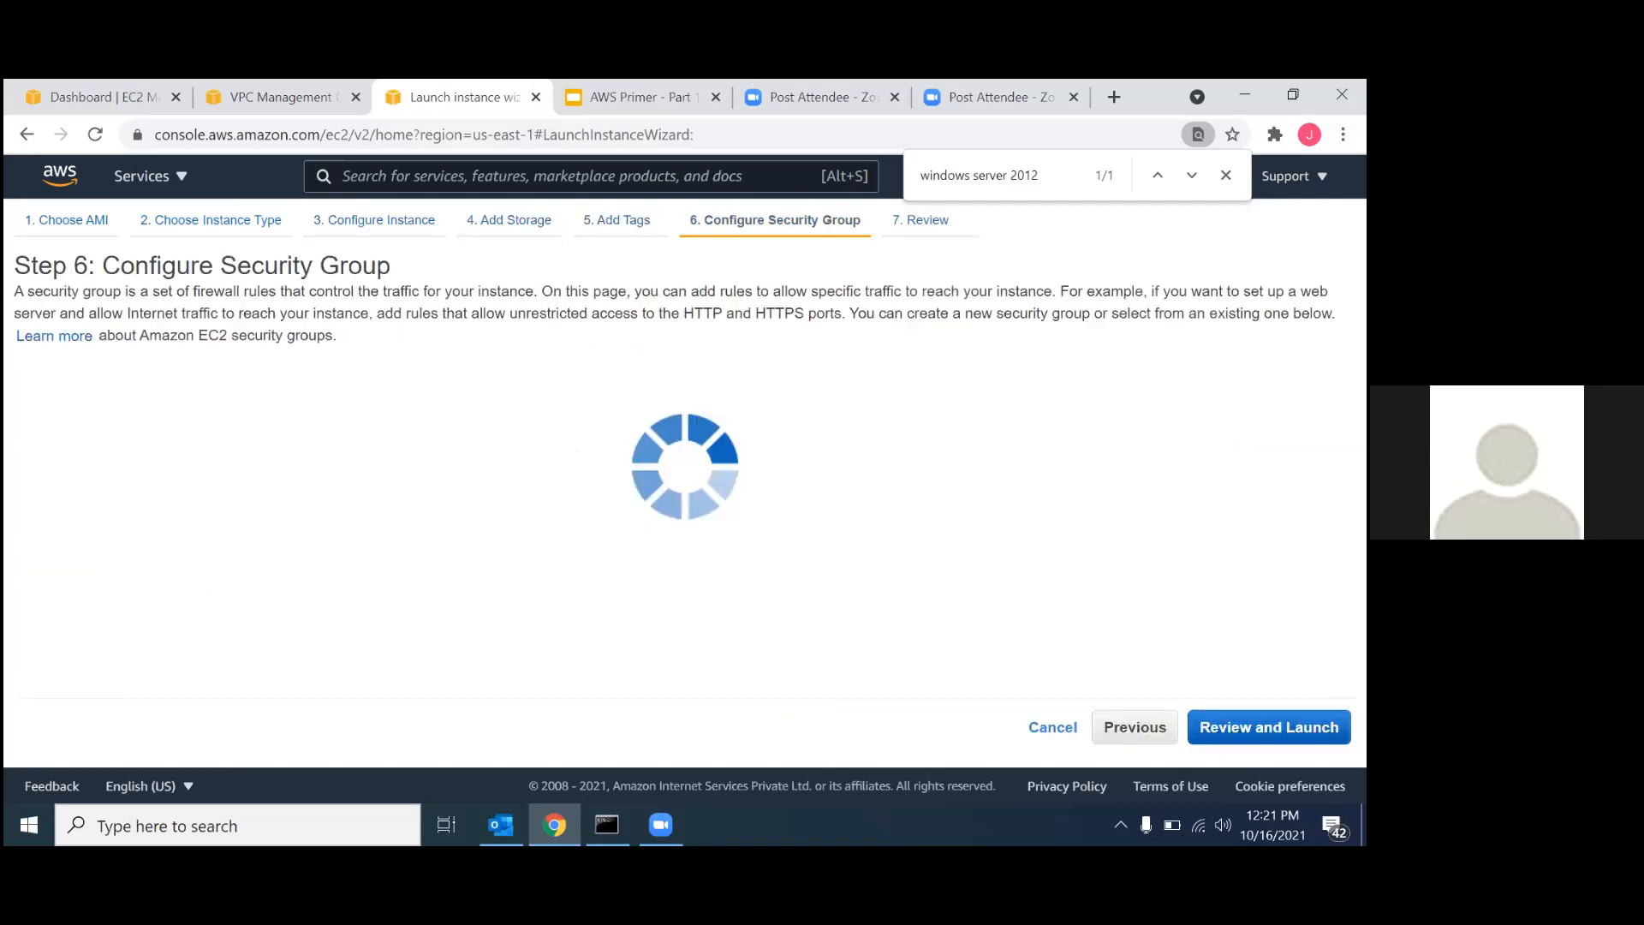
Open the RDP rule to source Anywhere and set the new security group's name and description to SG-01-PE.
click(693, 552)
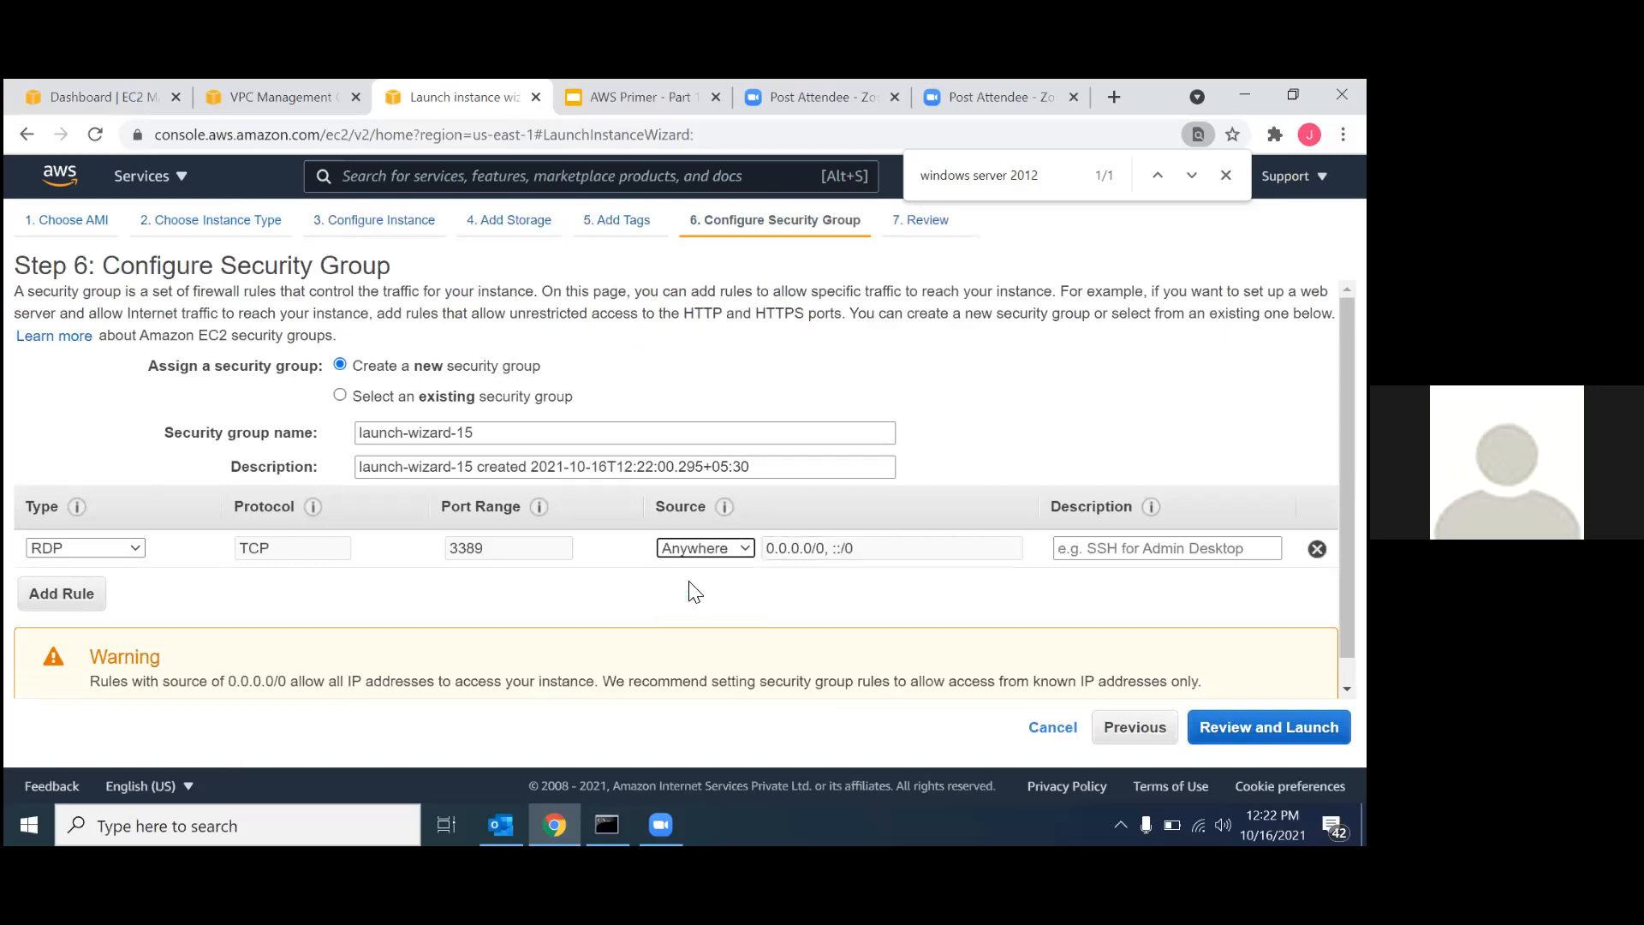
triple_click(398, 433)
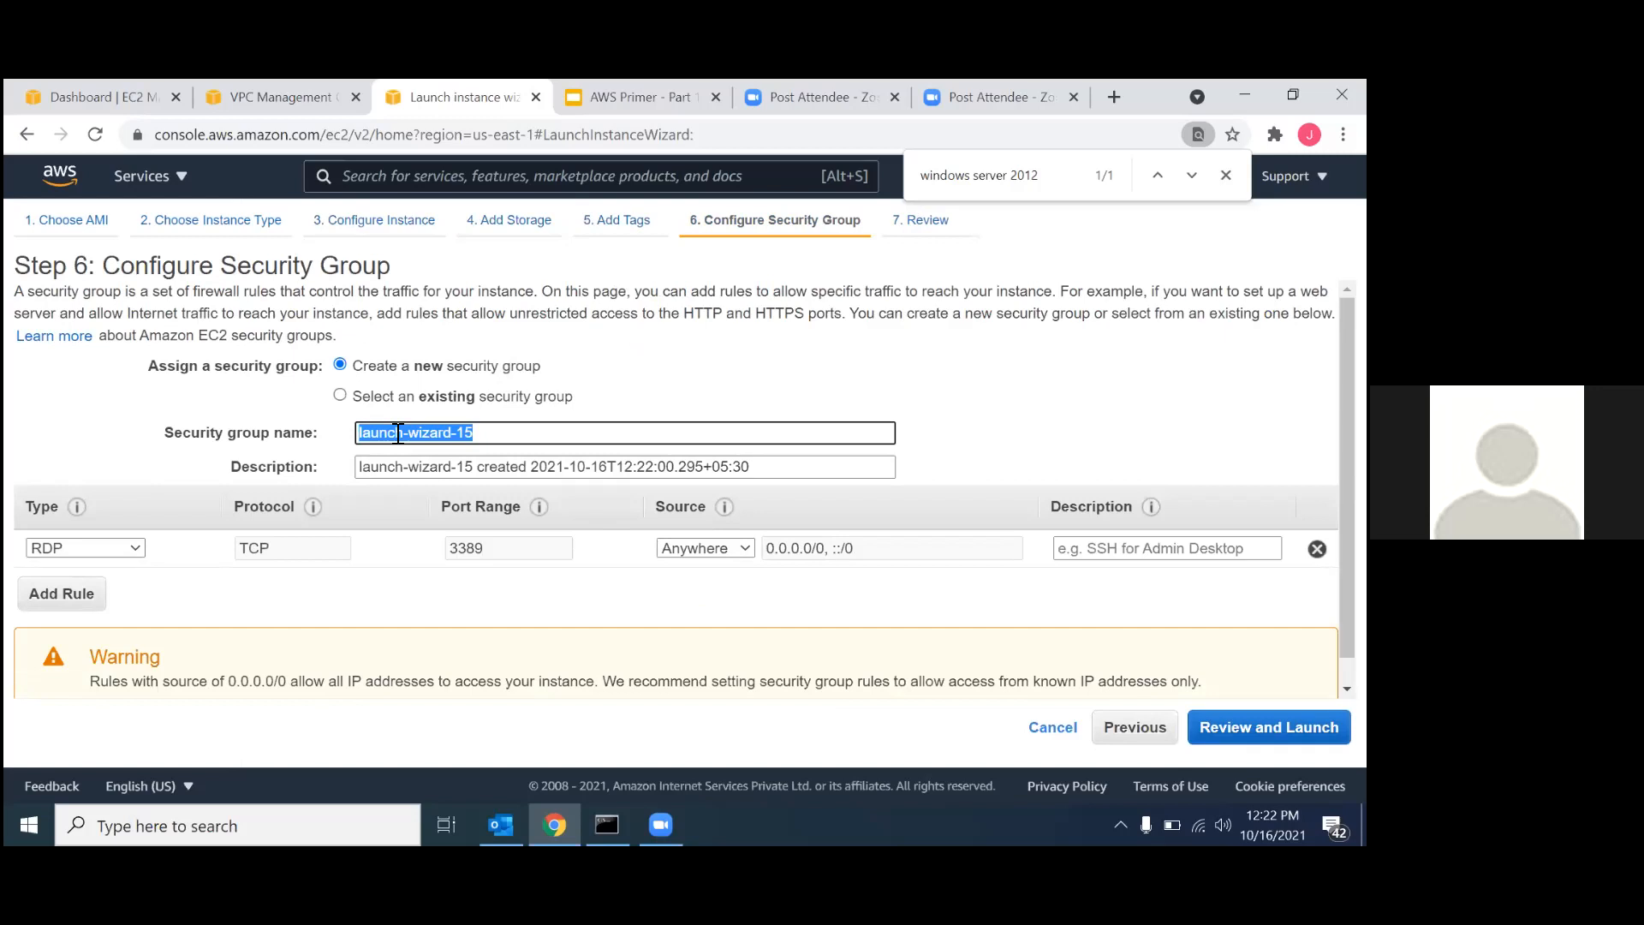
text(SG-0)
triple_click(397, 433)
key(ctrl+c)
triple_click(414, 465)
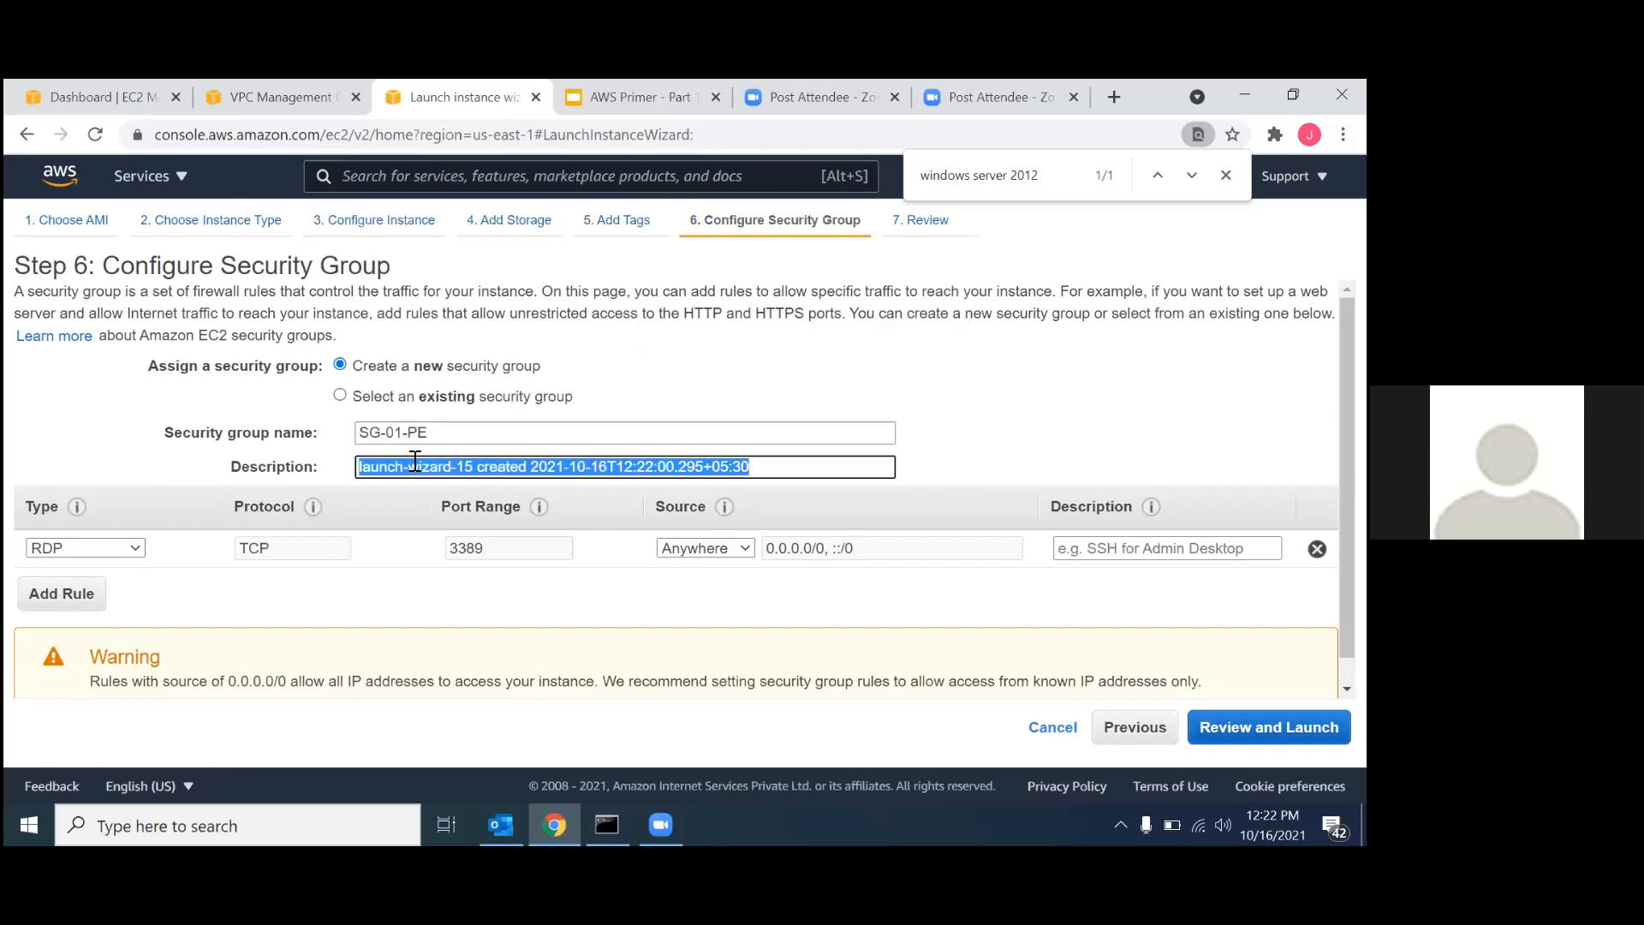
key(ctrl+v)
Add an All ICMP - IPv4 rule with source Anywhere to the security group SG-01-PE.
click(51, 590)
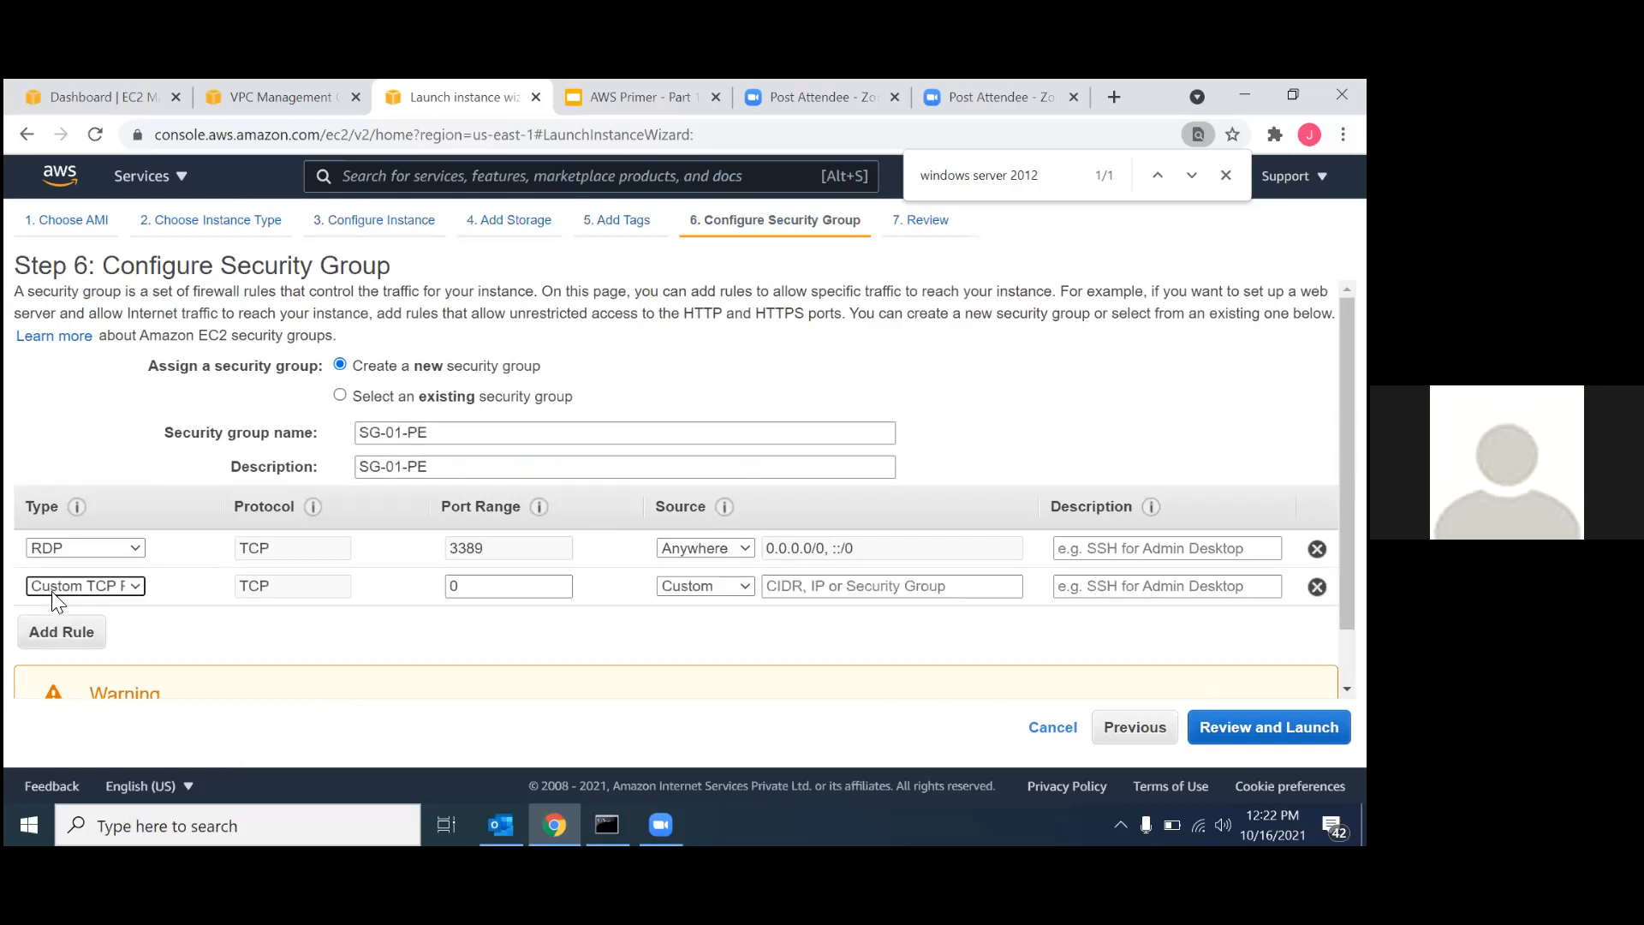
click(69, 581)
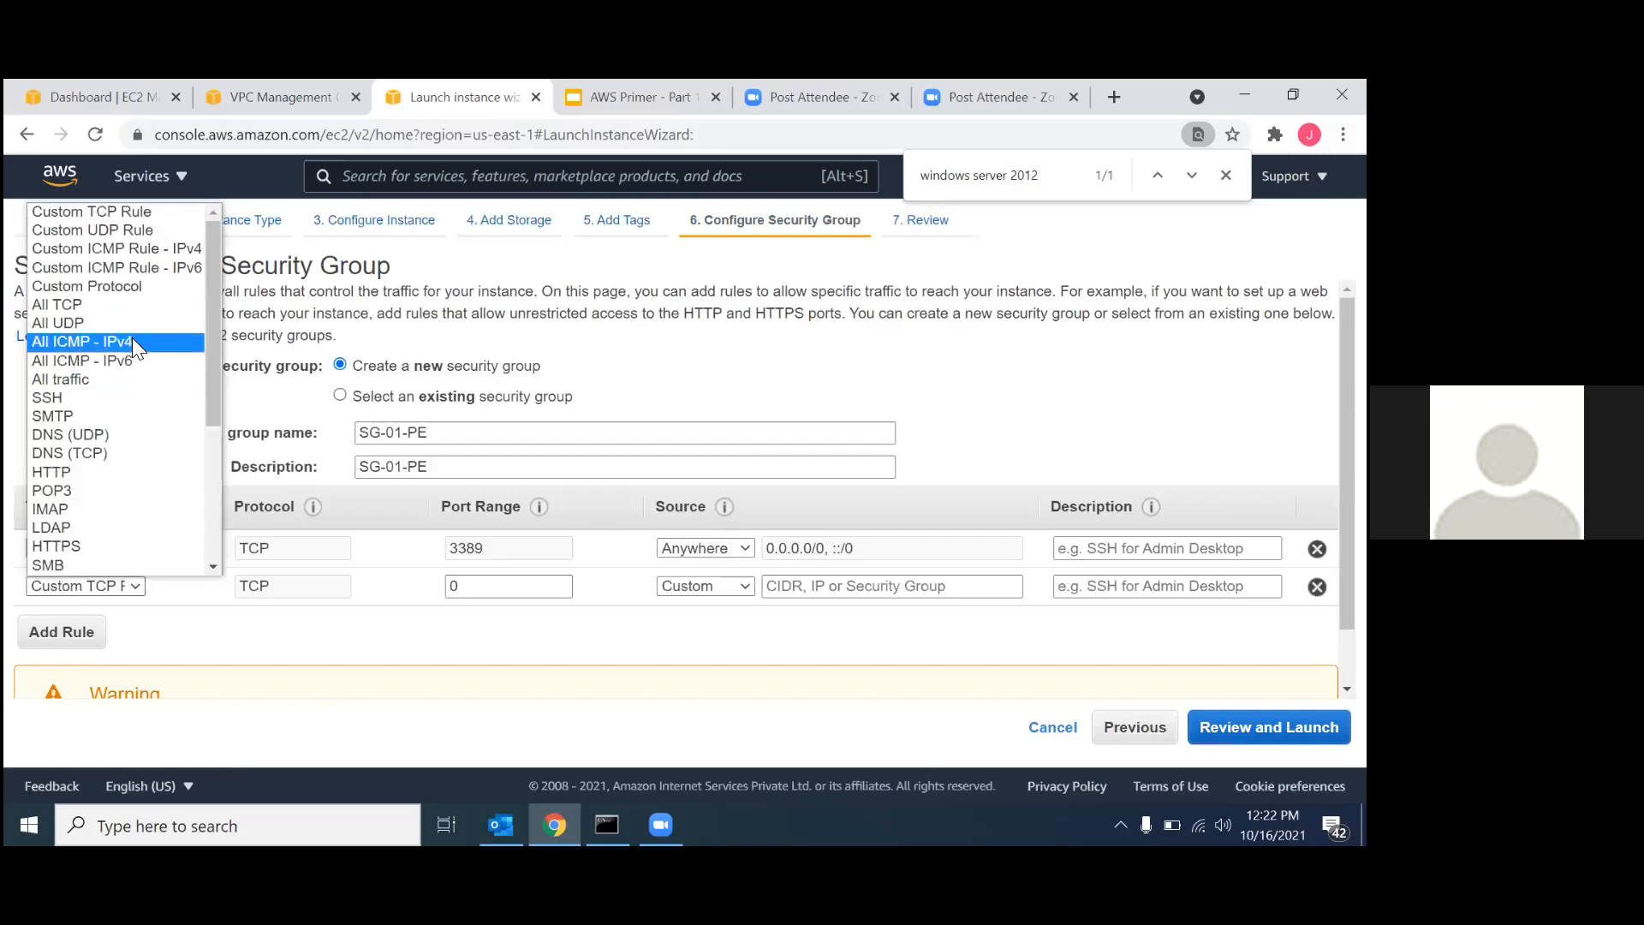
click(132, 340)
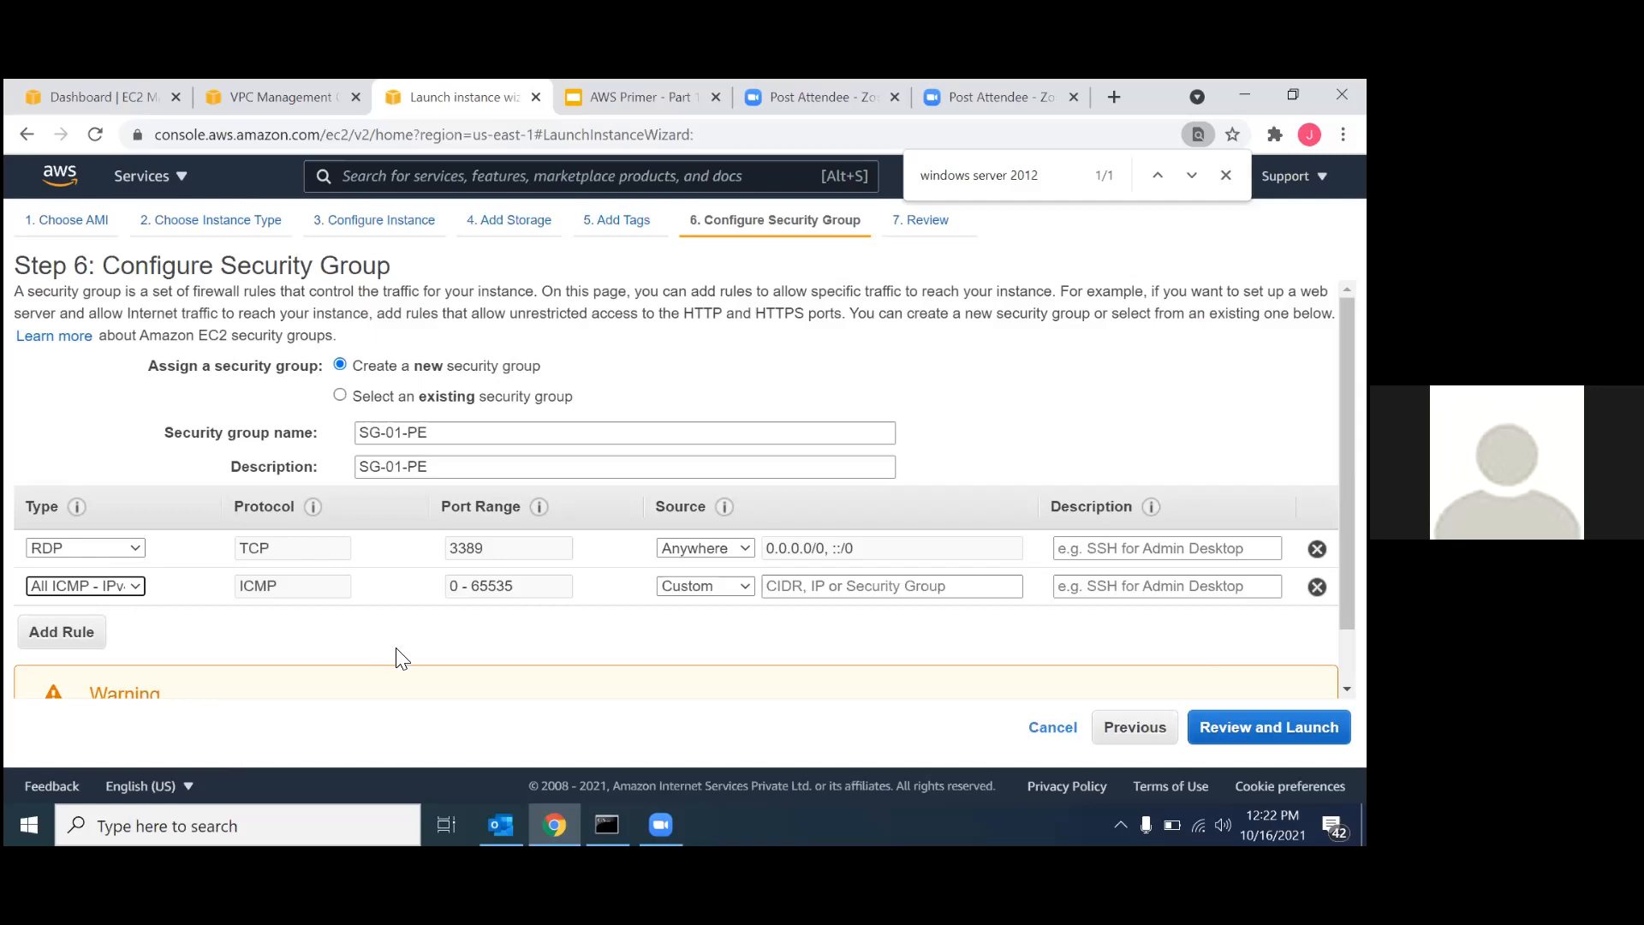
click(709, 588)
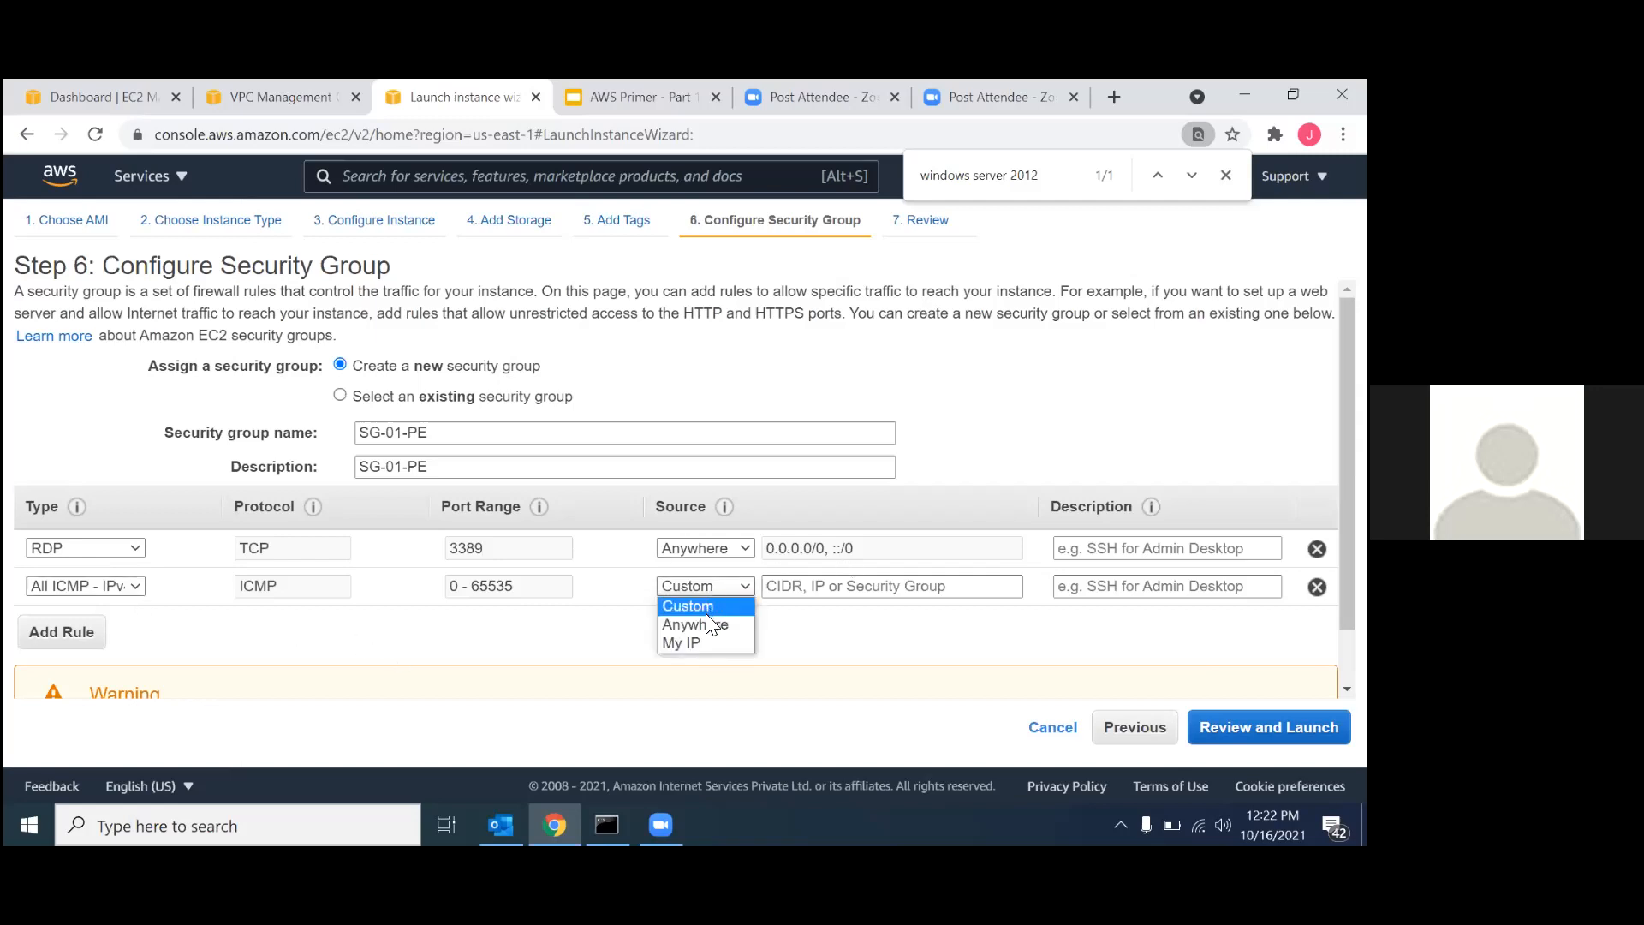
click(706, 618)
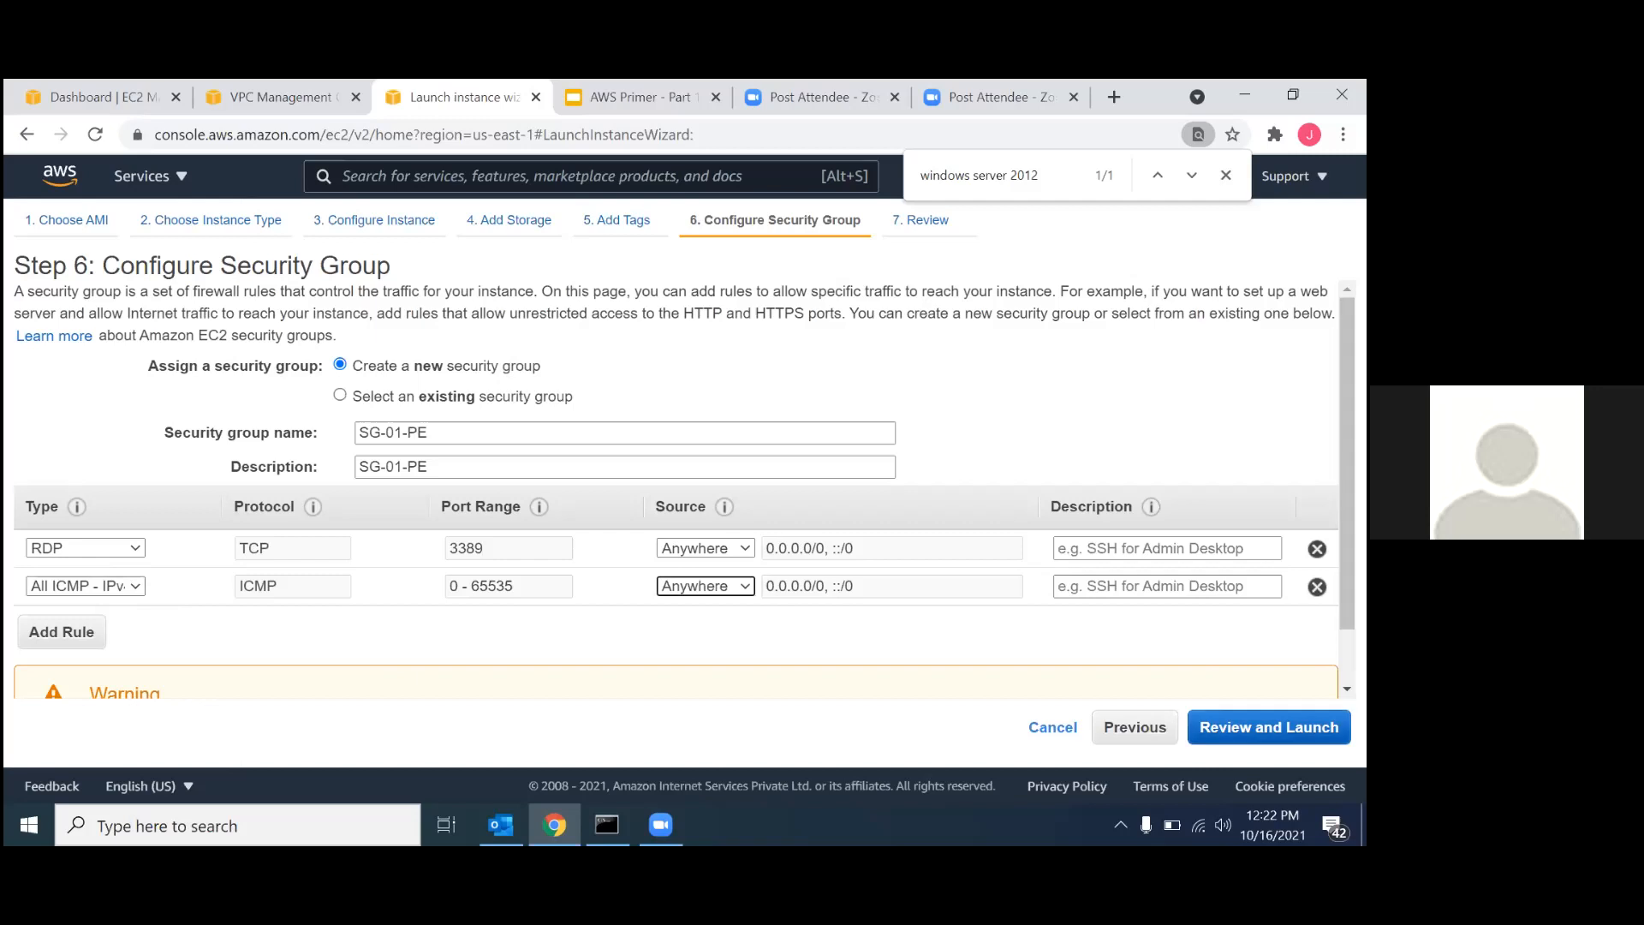
Review the configuration and launch the instance with the existing key pair vpc-nat, acknowledging access to its private key file.
click(1268, 727)
scroll(1082, 517, down, 10)
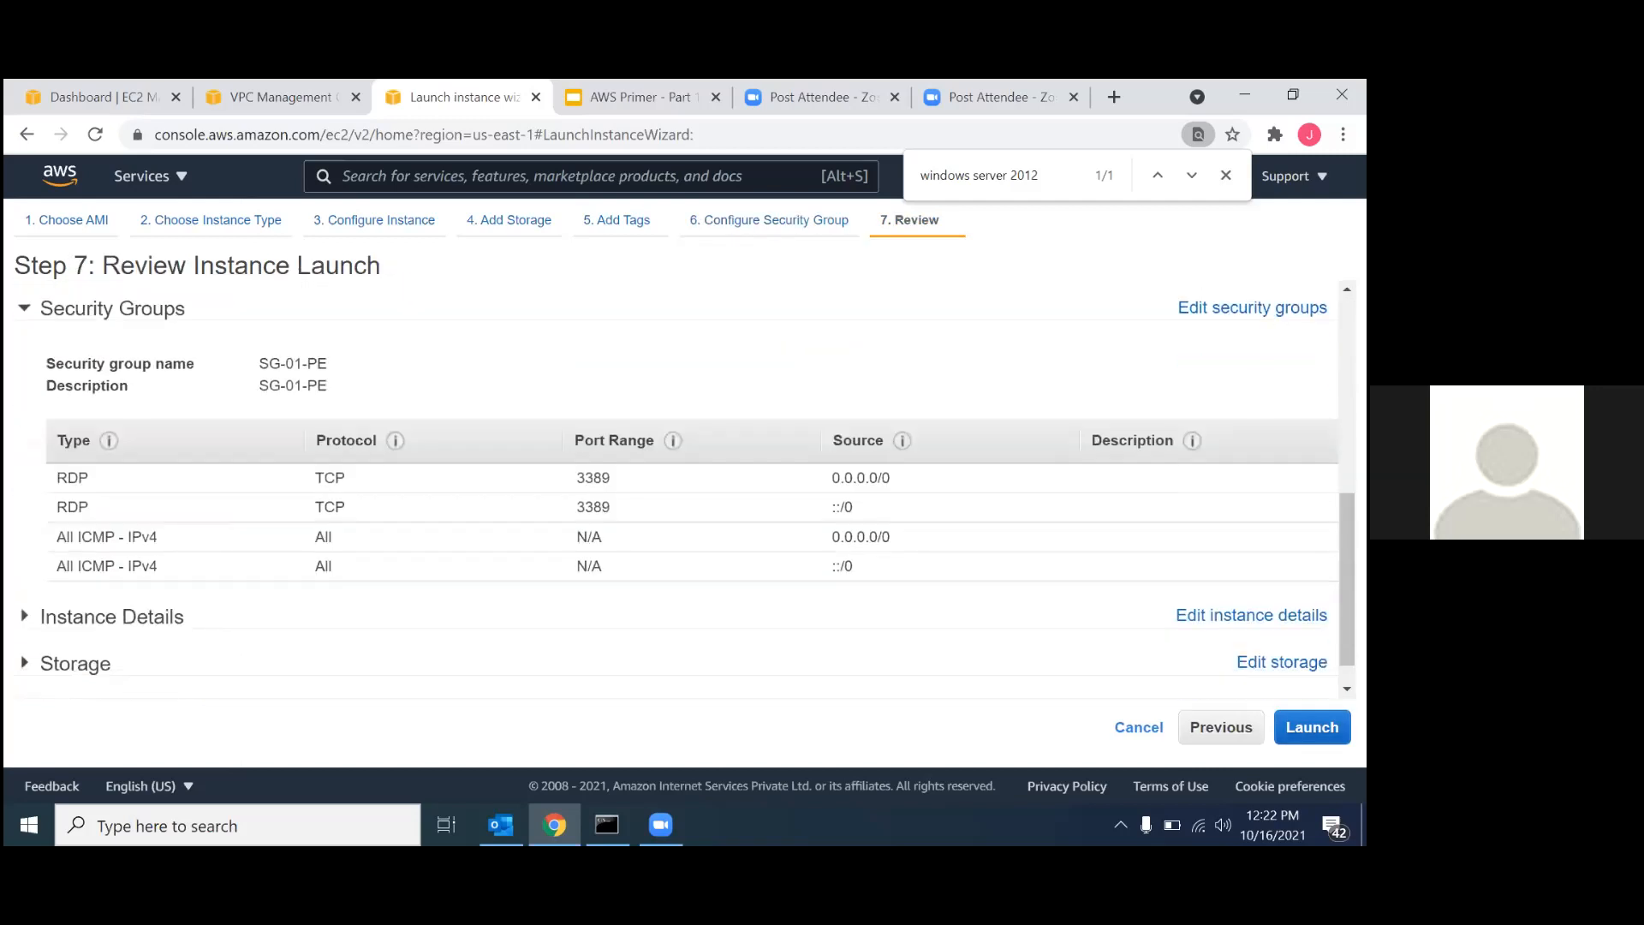
click(1311, 727)
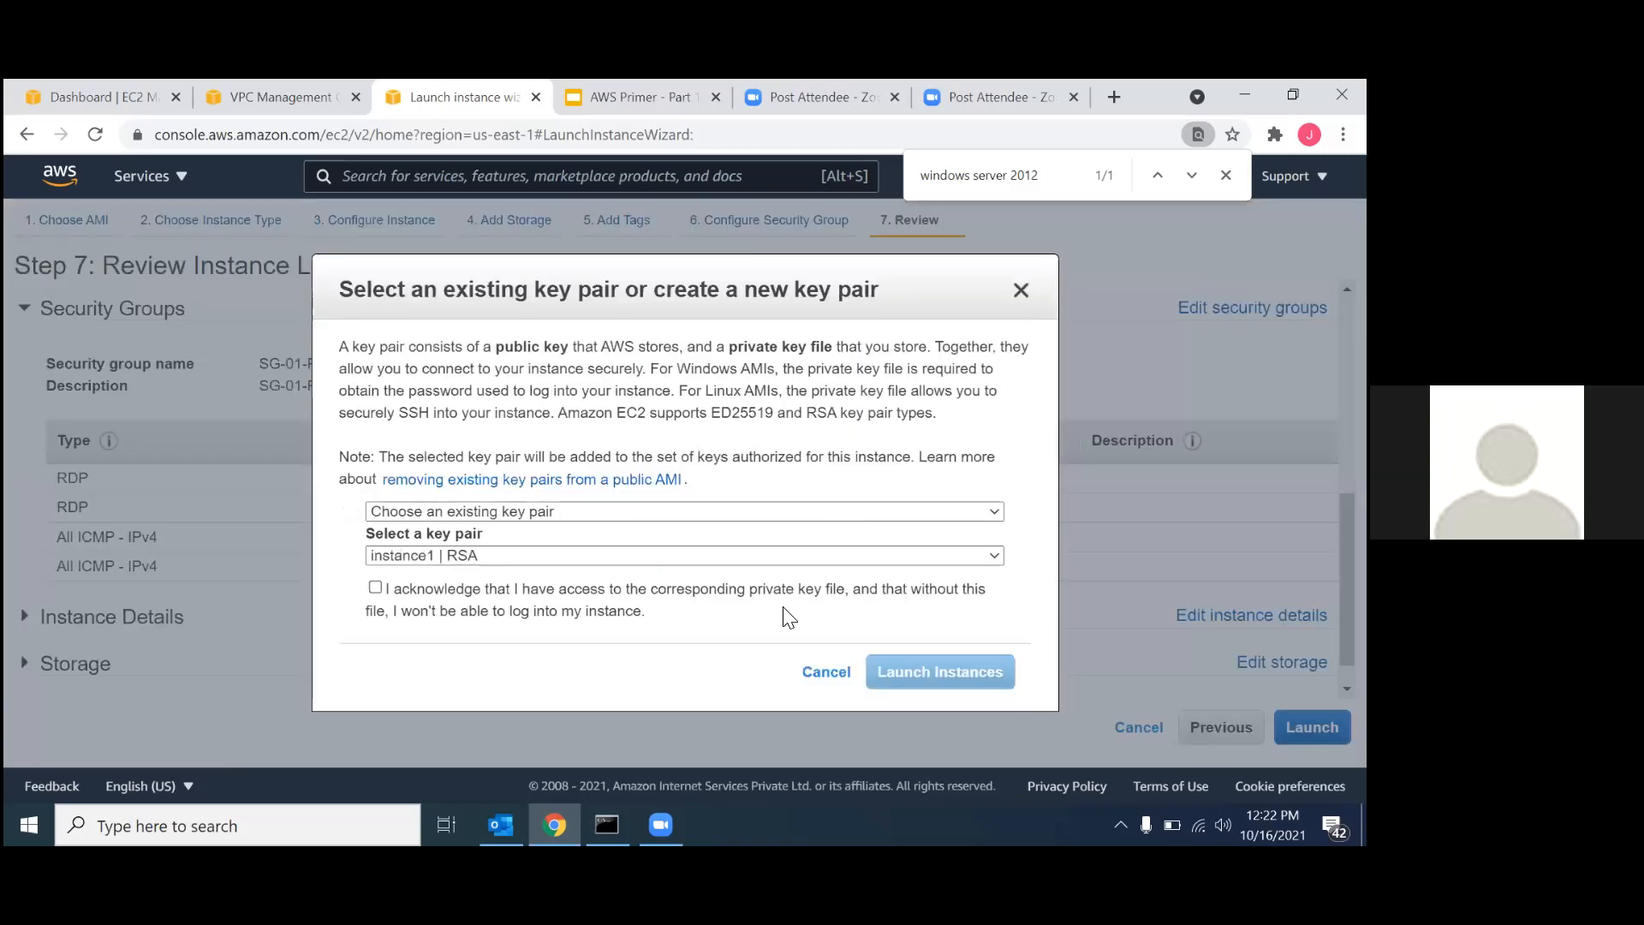
click(707, 511)
click(516, 519)
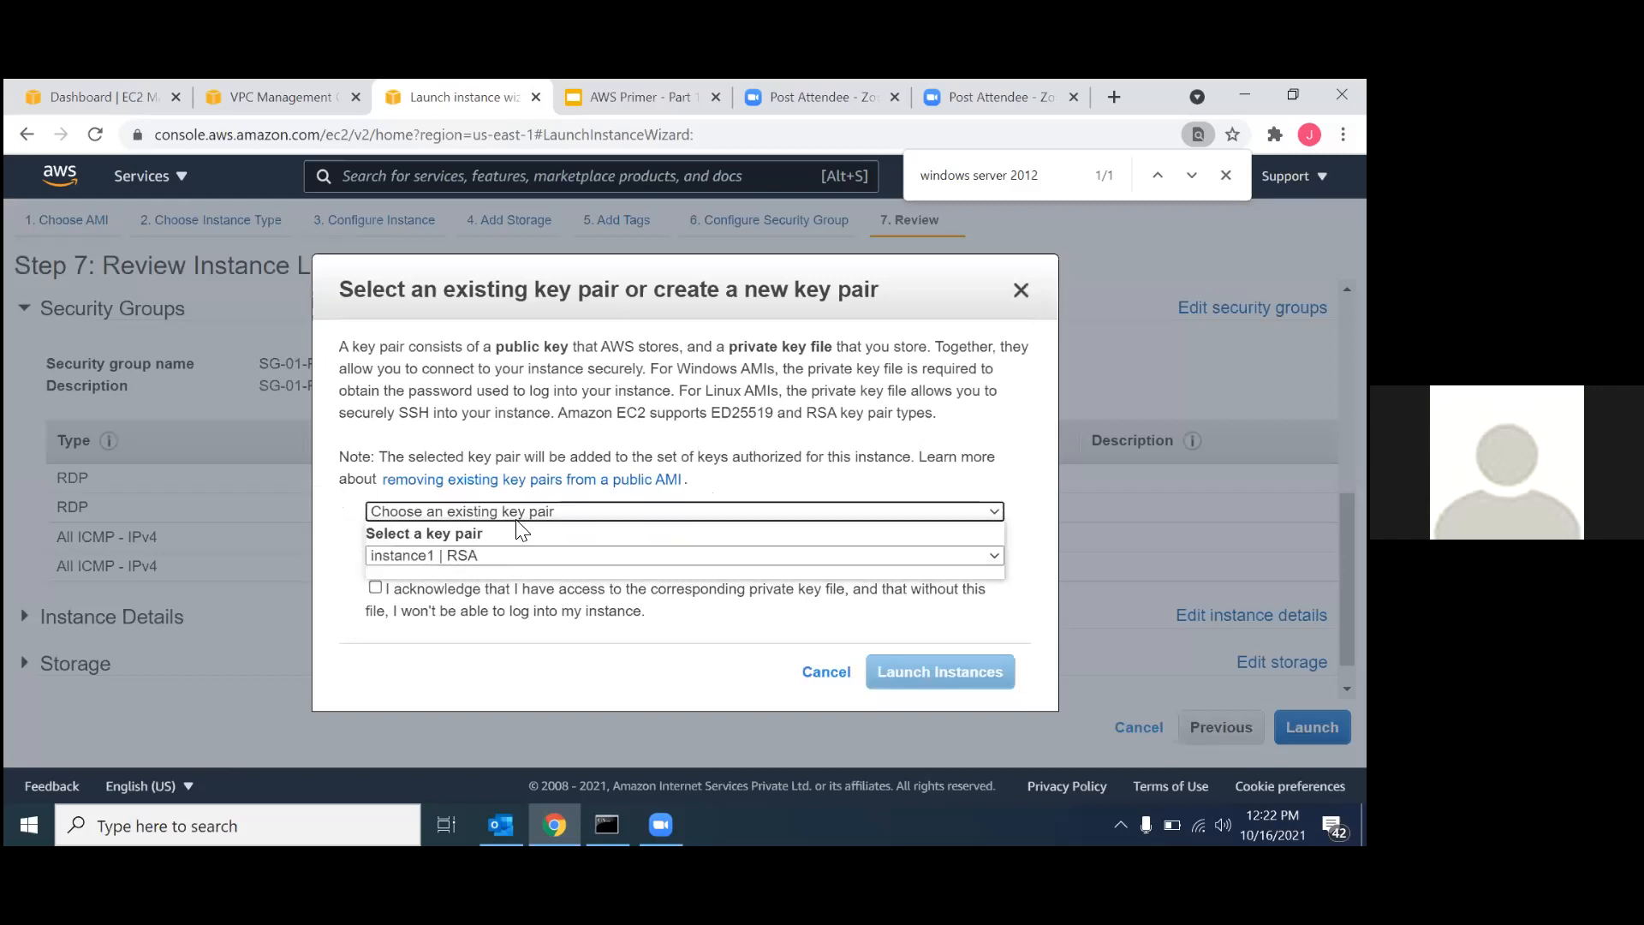
click(484, 555)
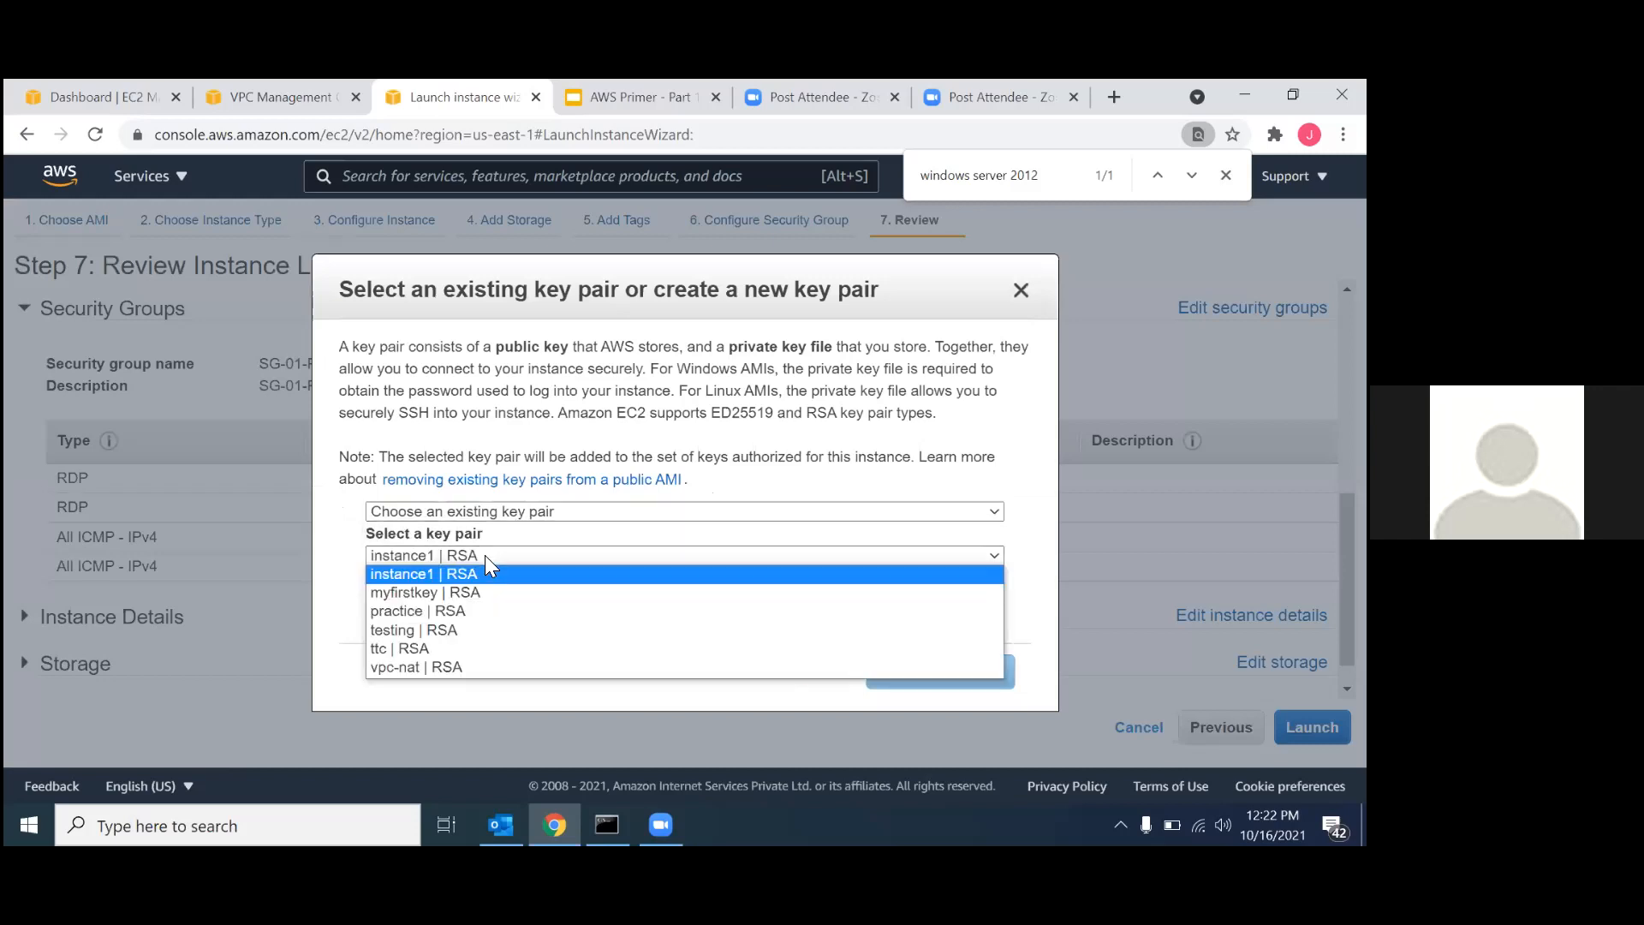
click(446, 667)
click(374, 588)
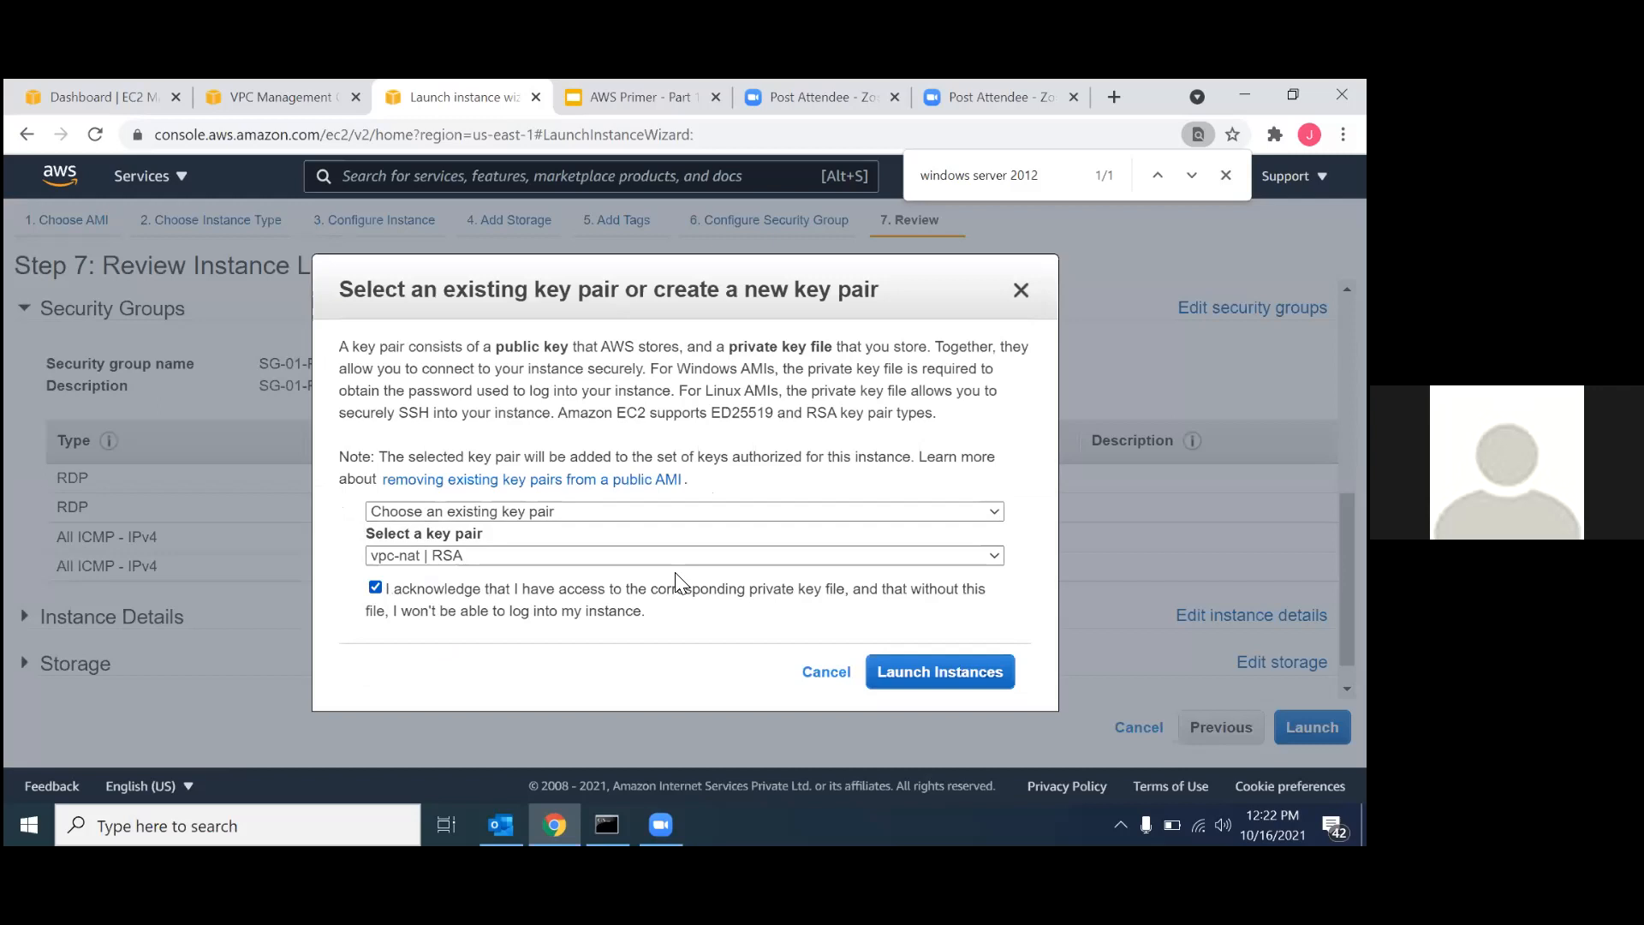
click(904, 675)
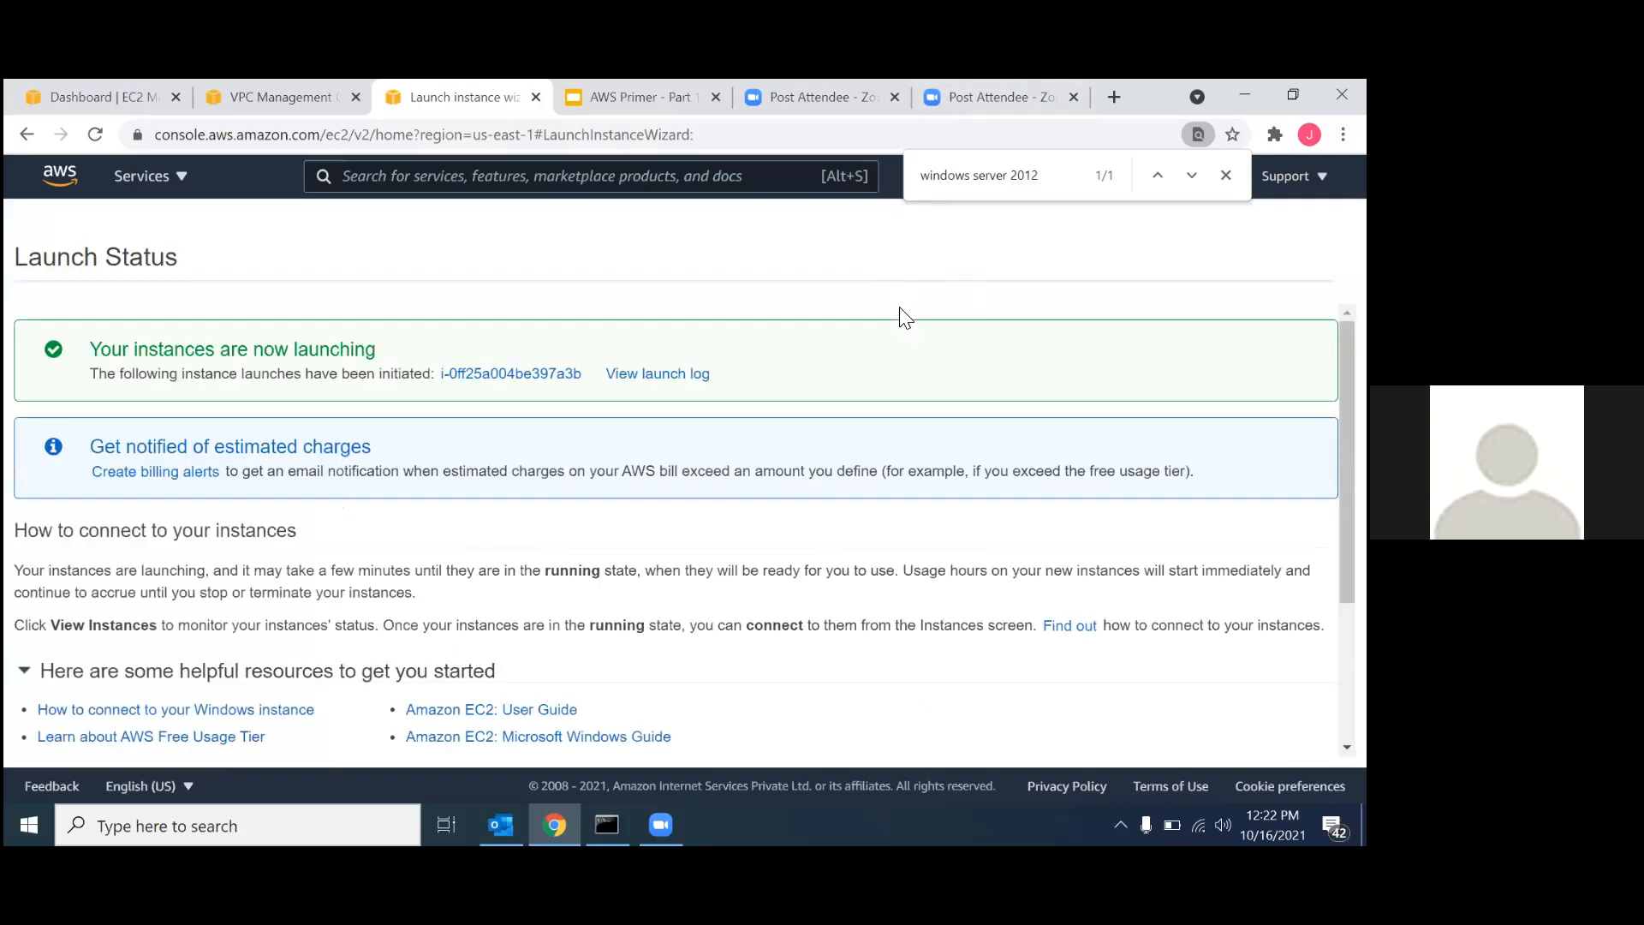
Show the new instance in the unfiltered instances list and name it pe-01.
click(541, 375)
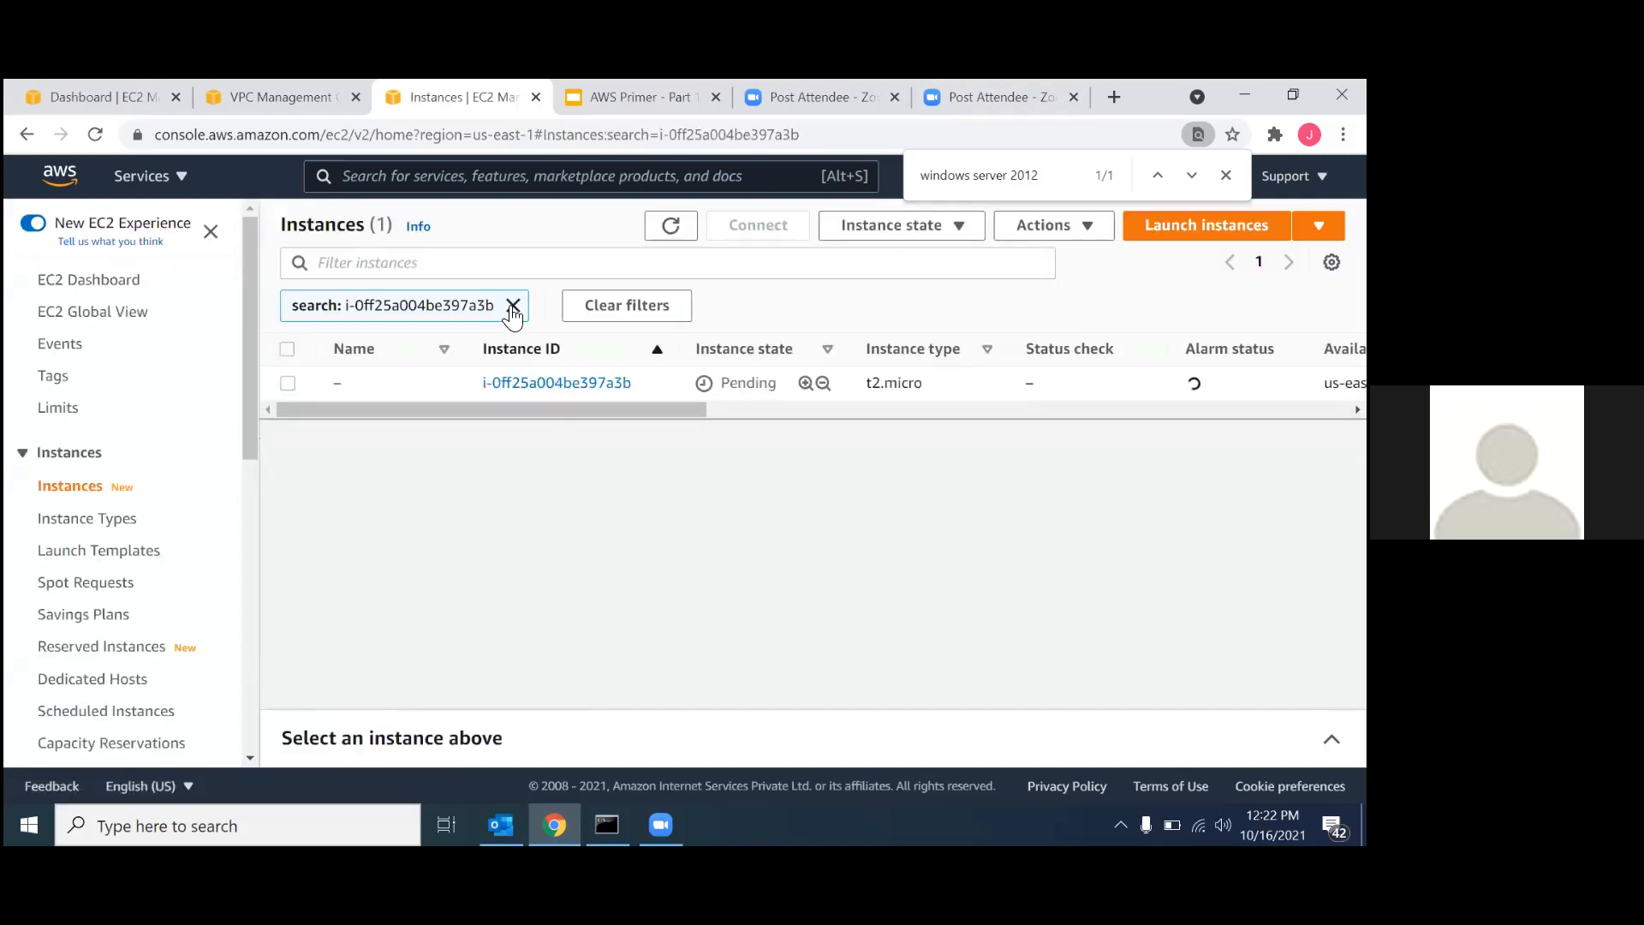
click(513, 306)
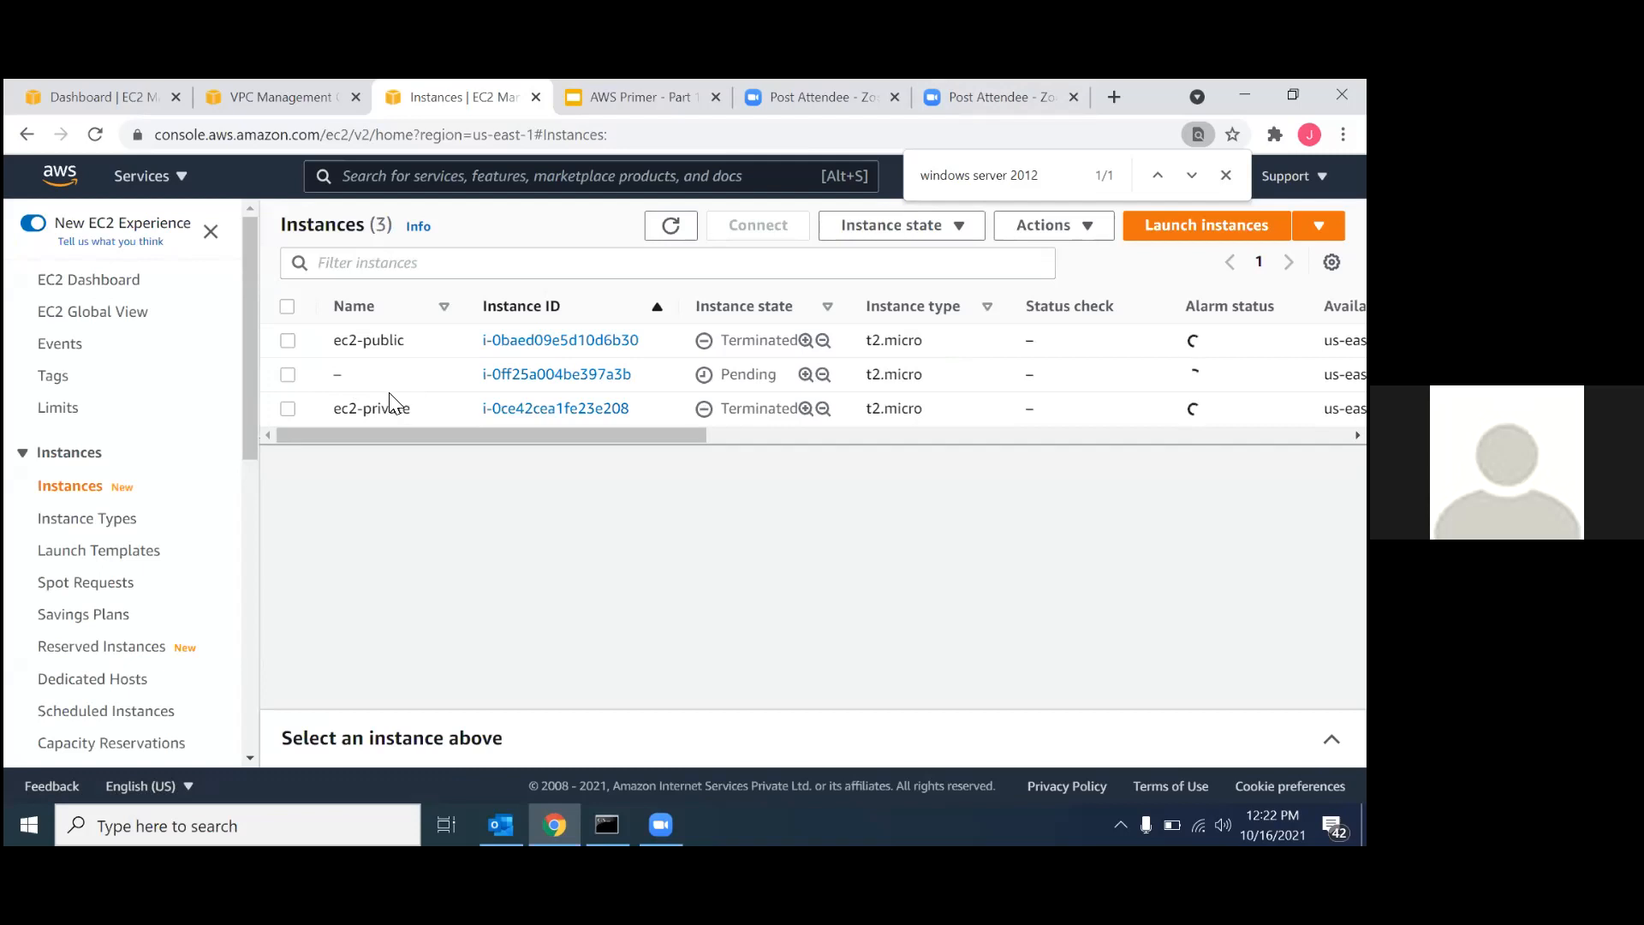
click(354, 375)
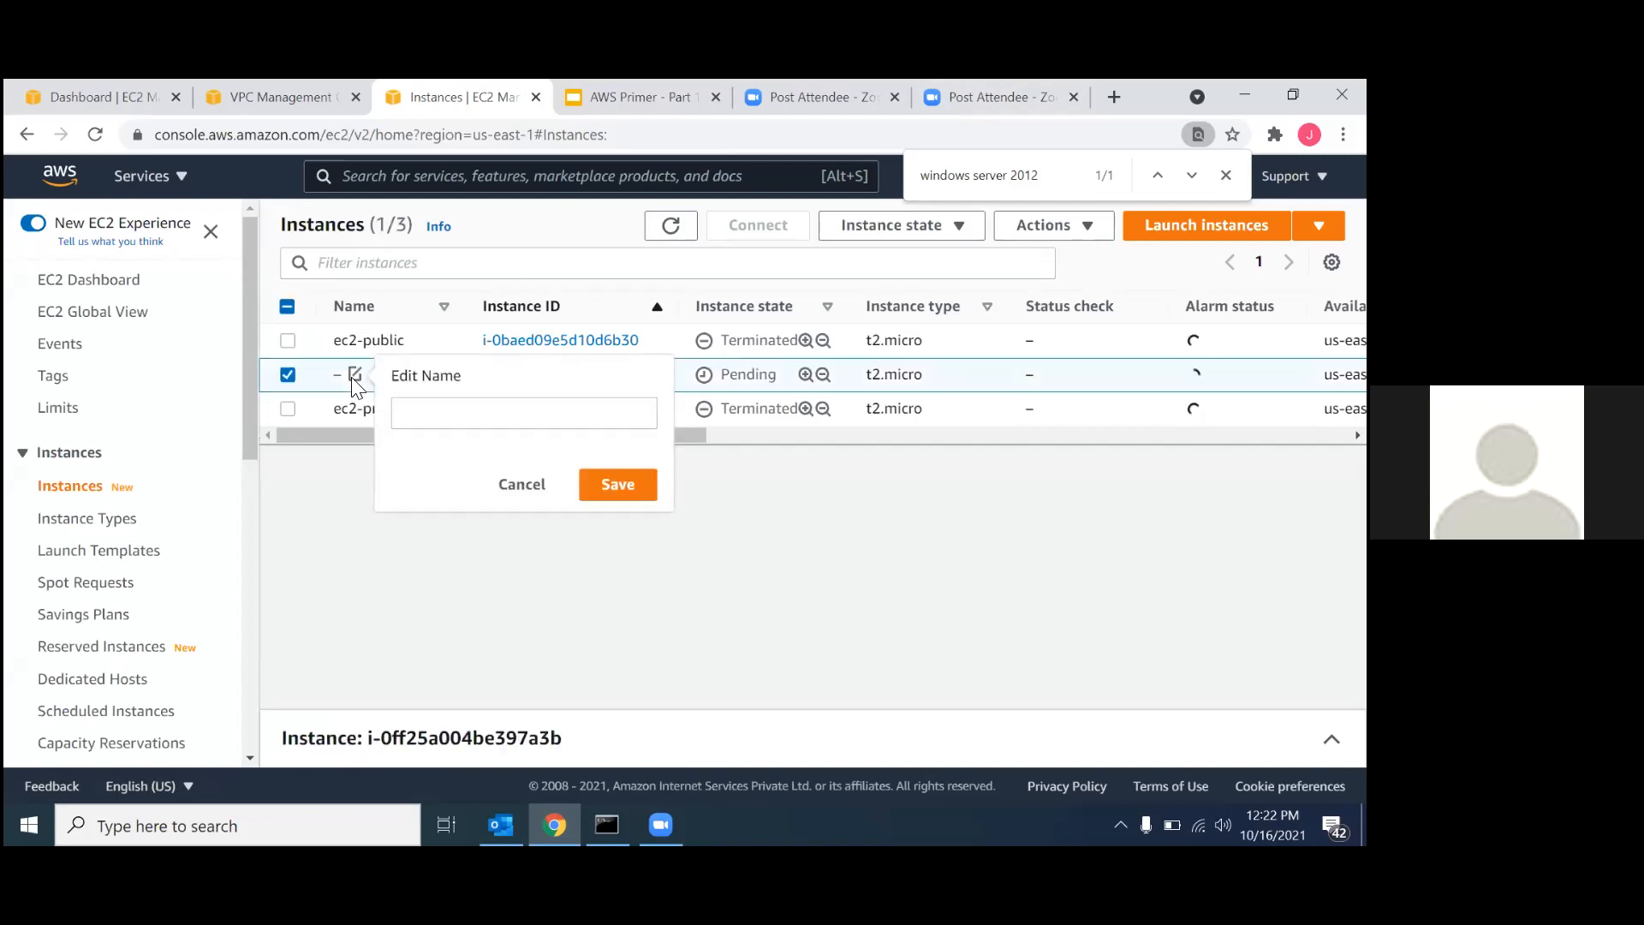
click(426, 412)
text(pe-01)
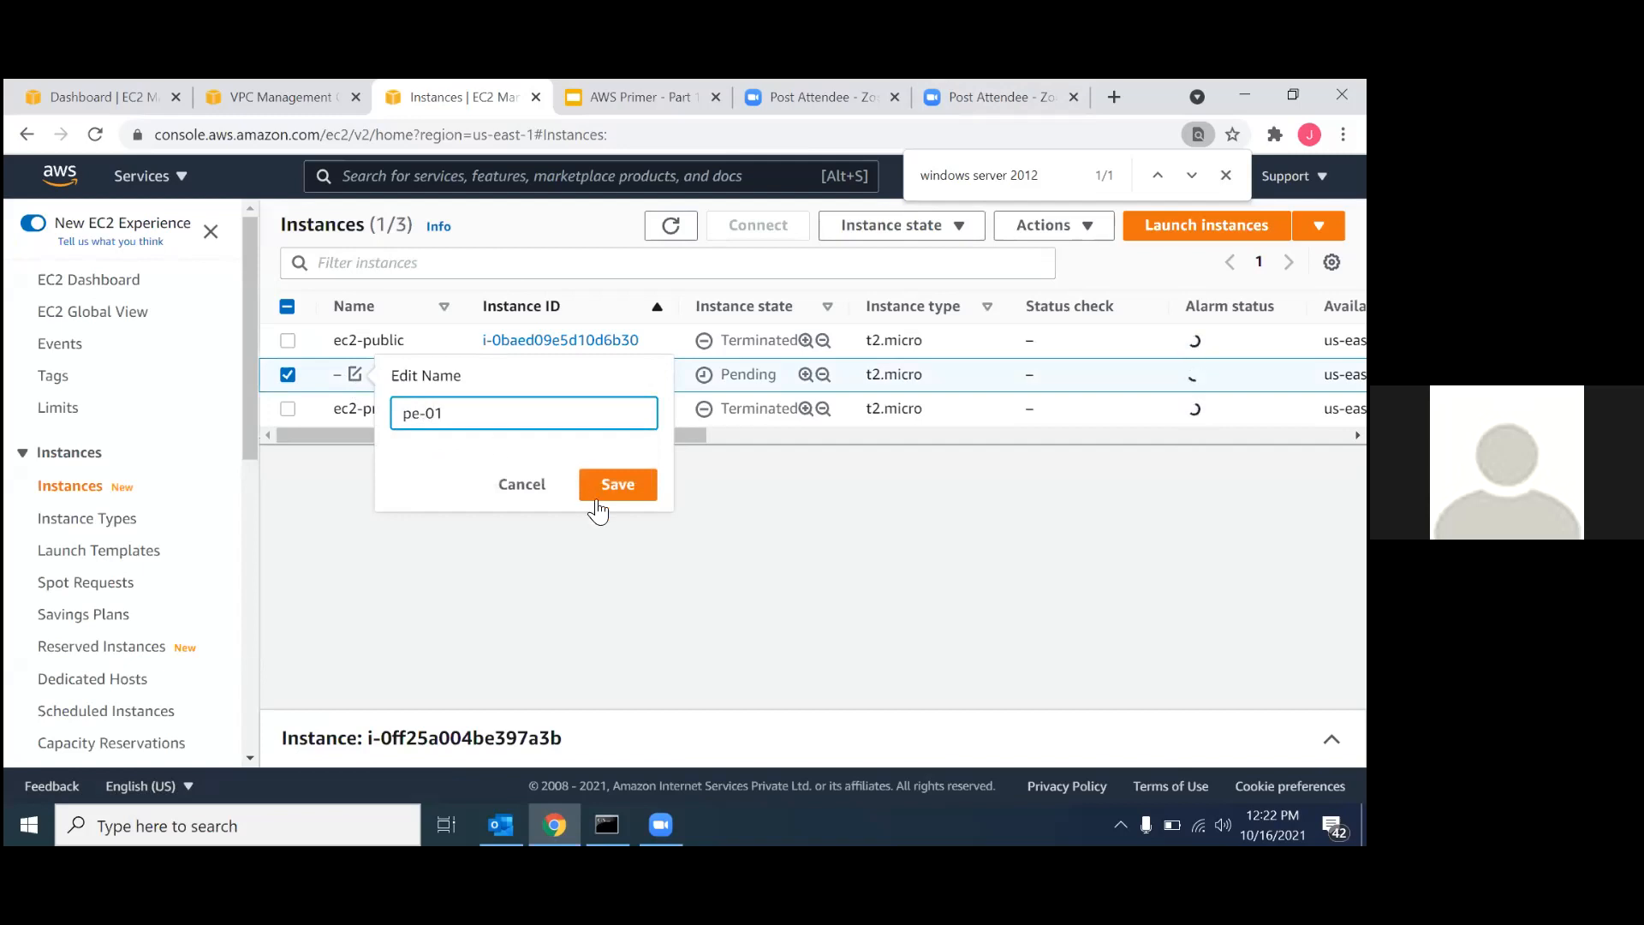
click(613, 484)
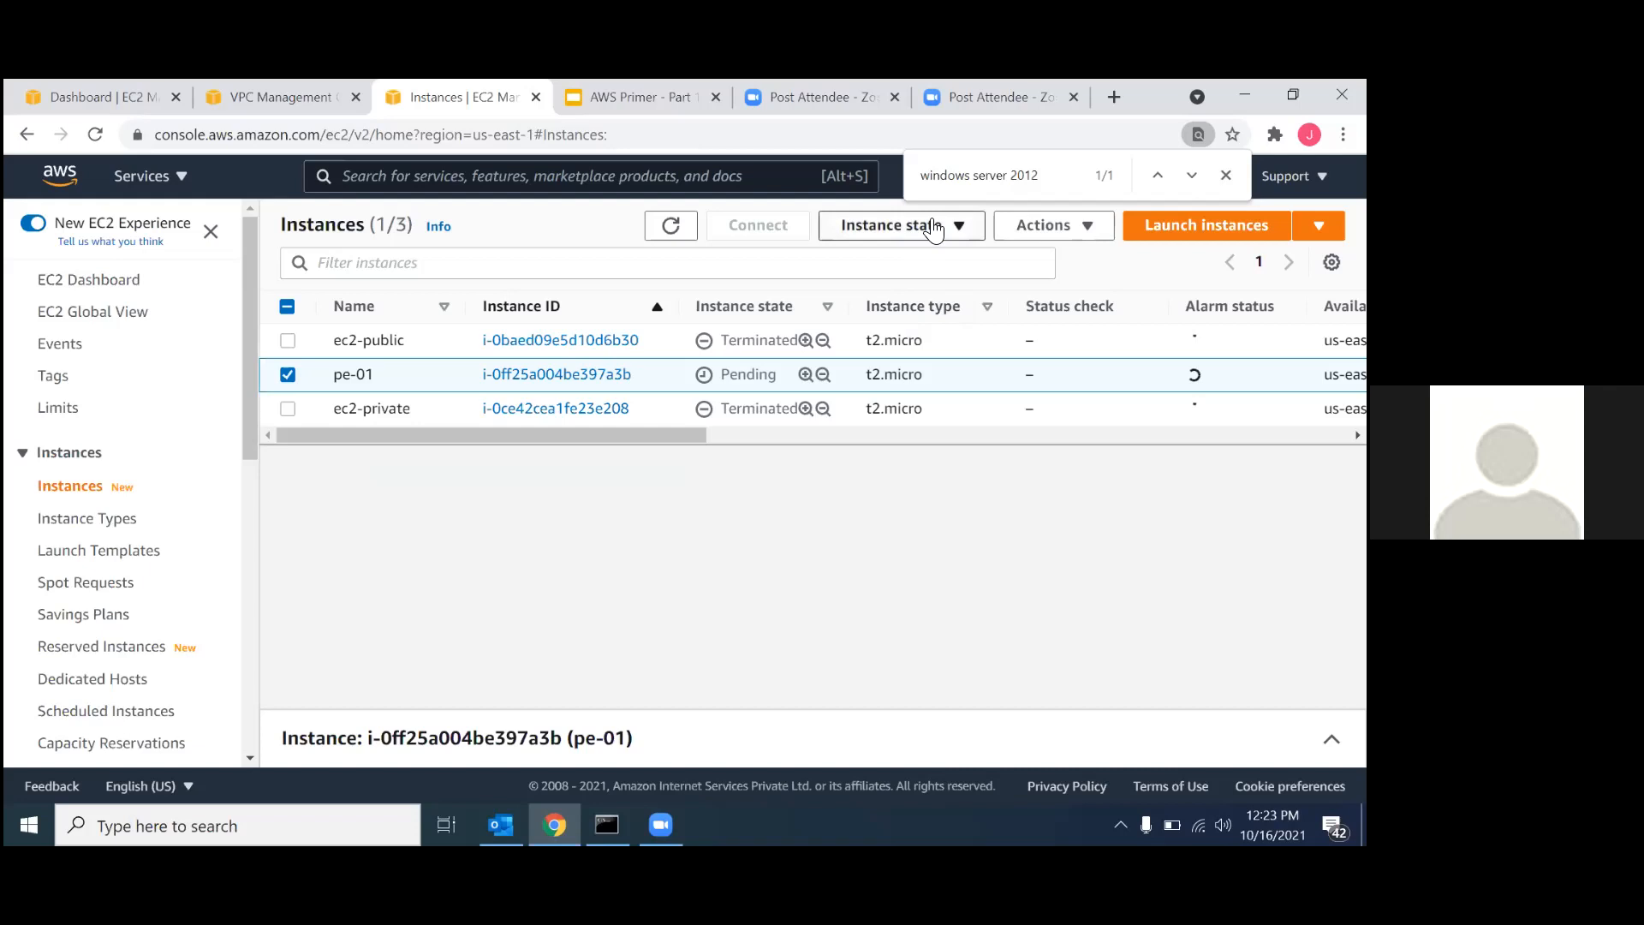
Start launching another instance from the free-tier Microsoft Windows Server 2012 R2 Base image.
click(1206, 225)
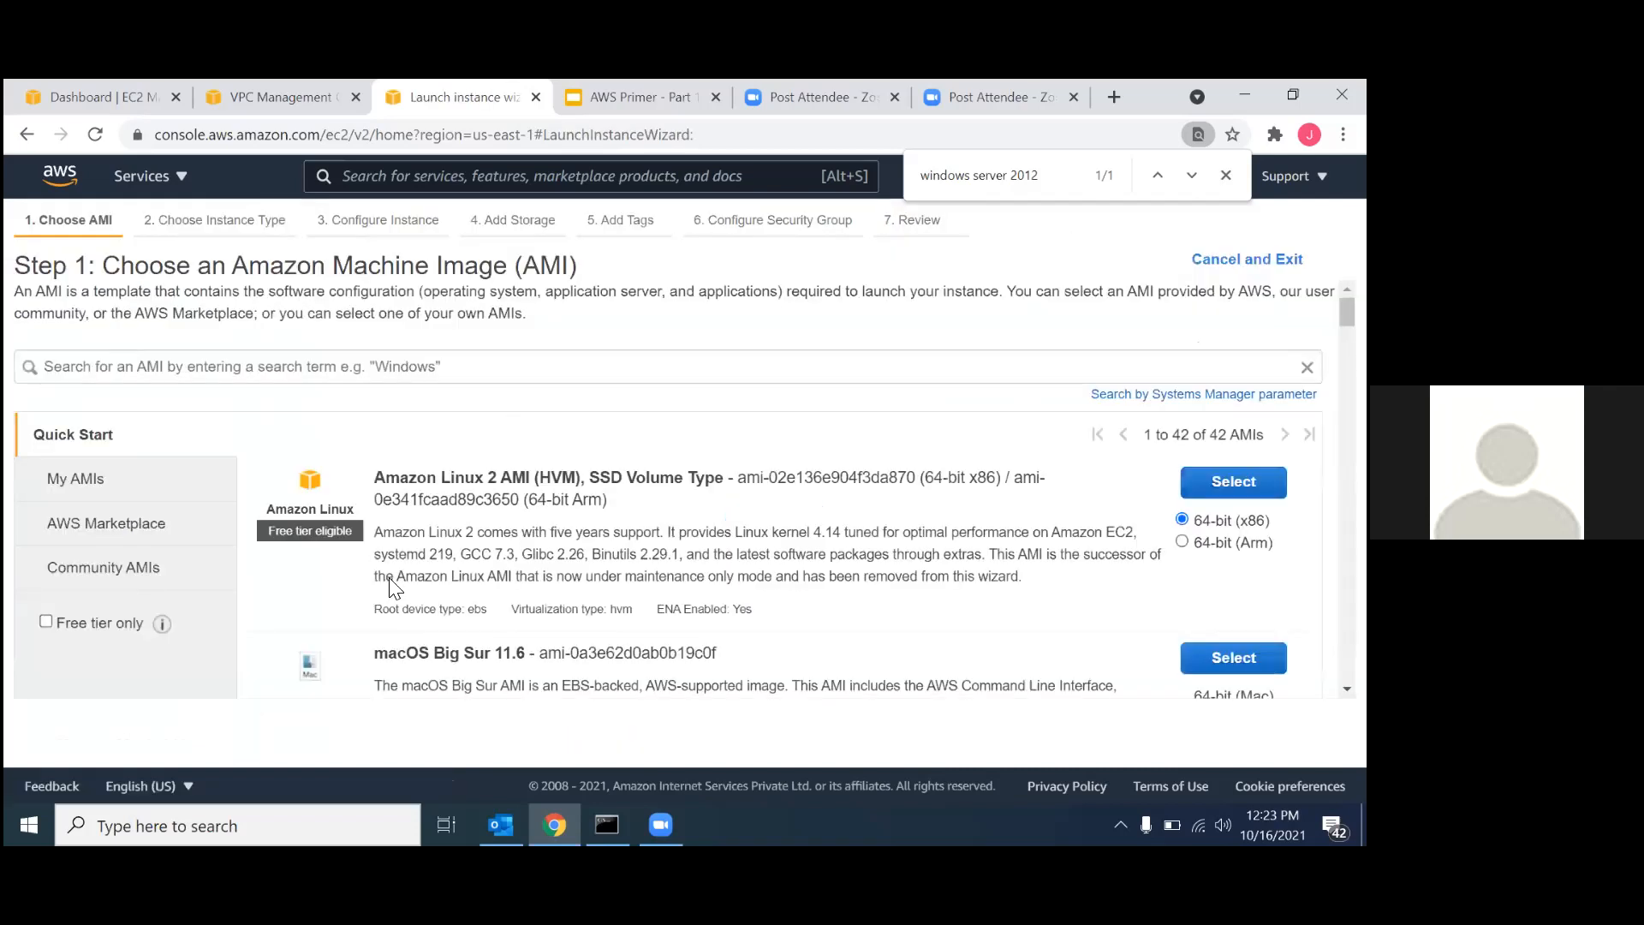
click(111, 623)
key(ctrl+f)
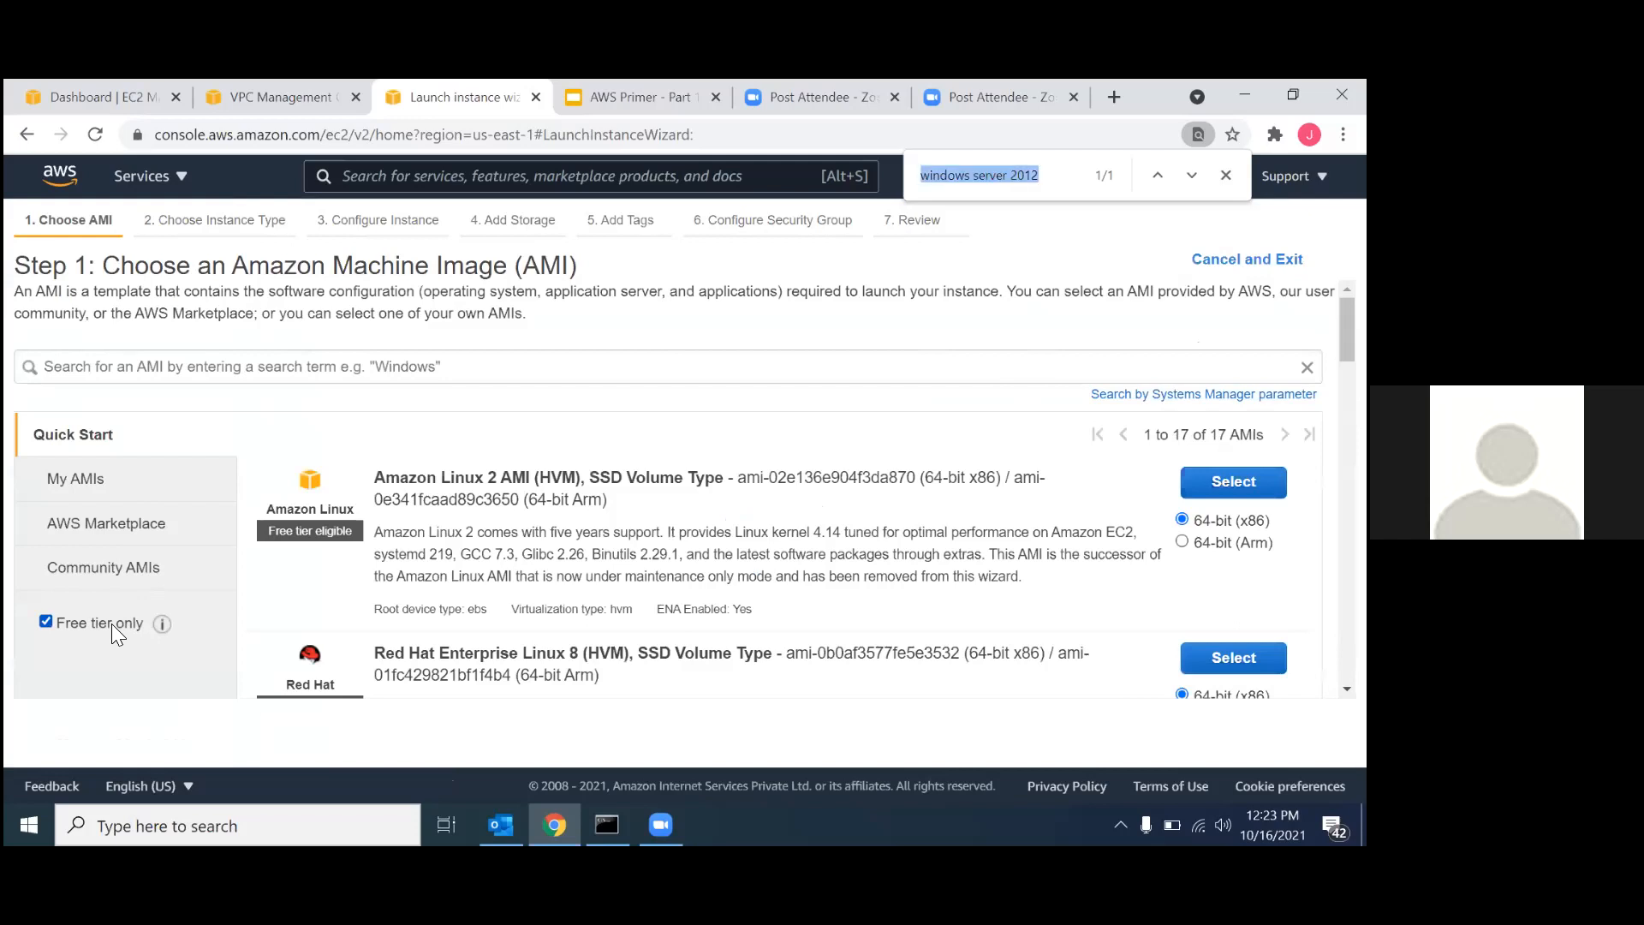
key(Return)
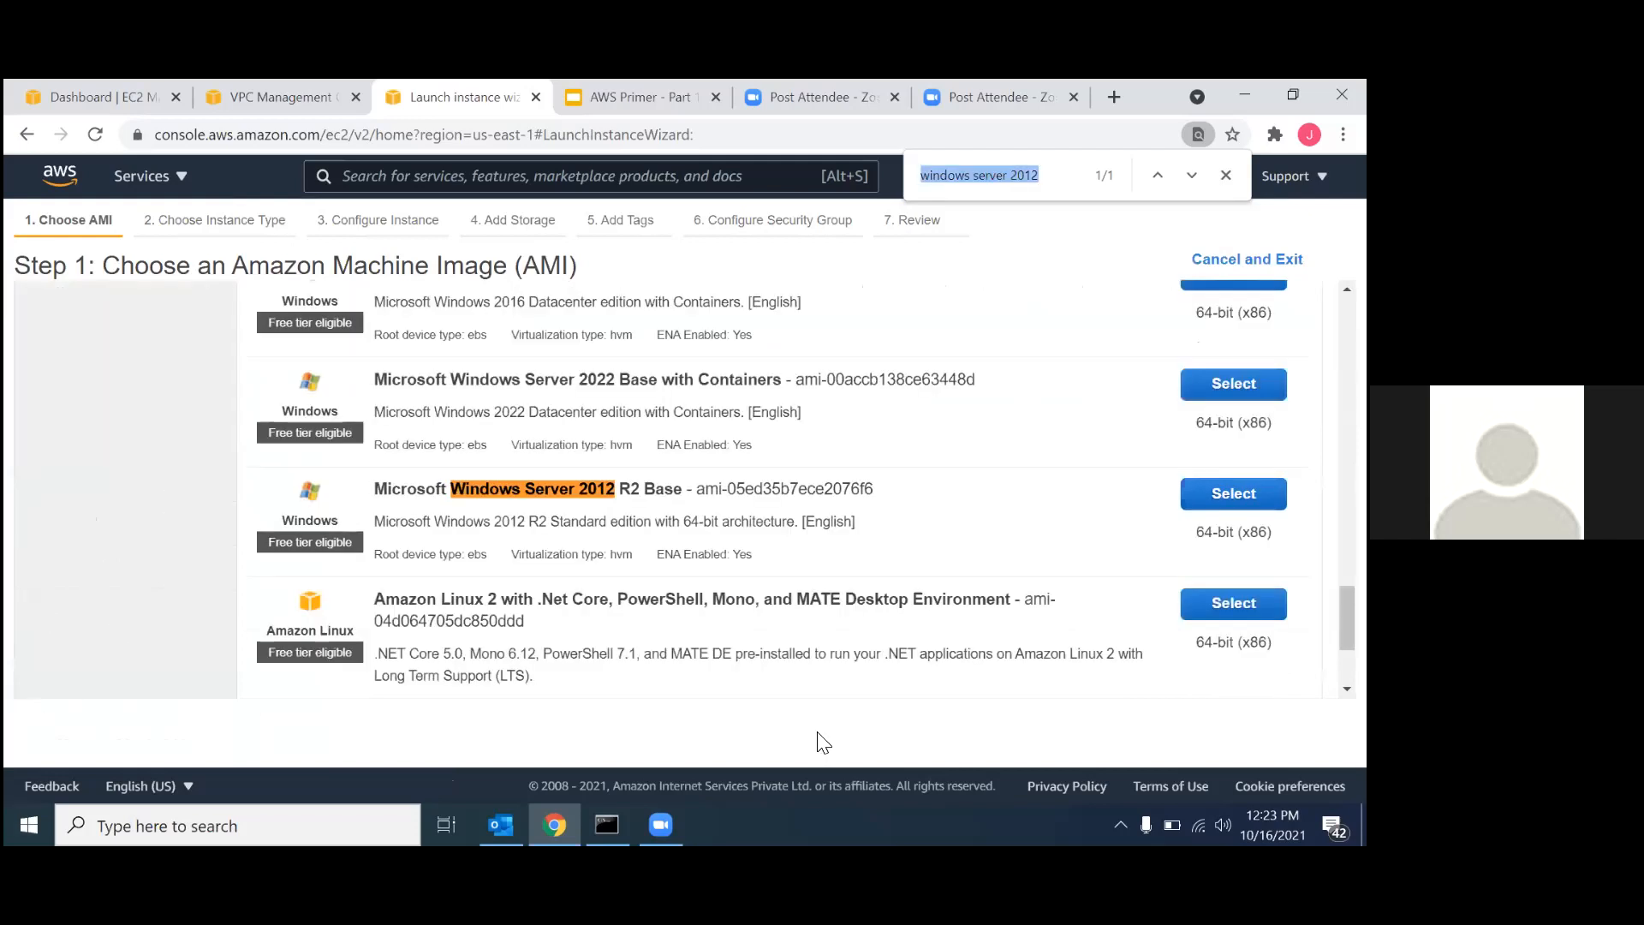
click(1233, 494)
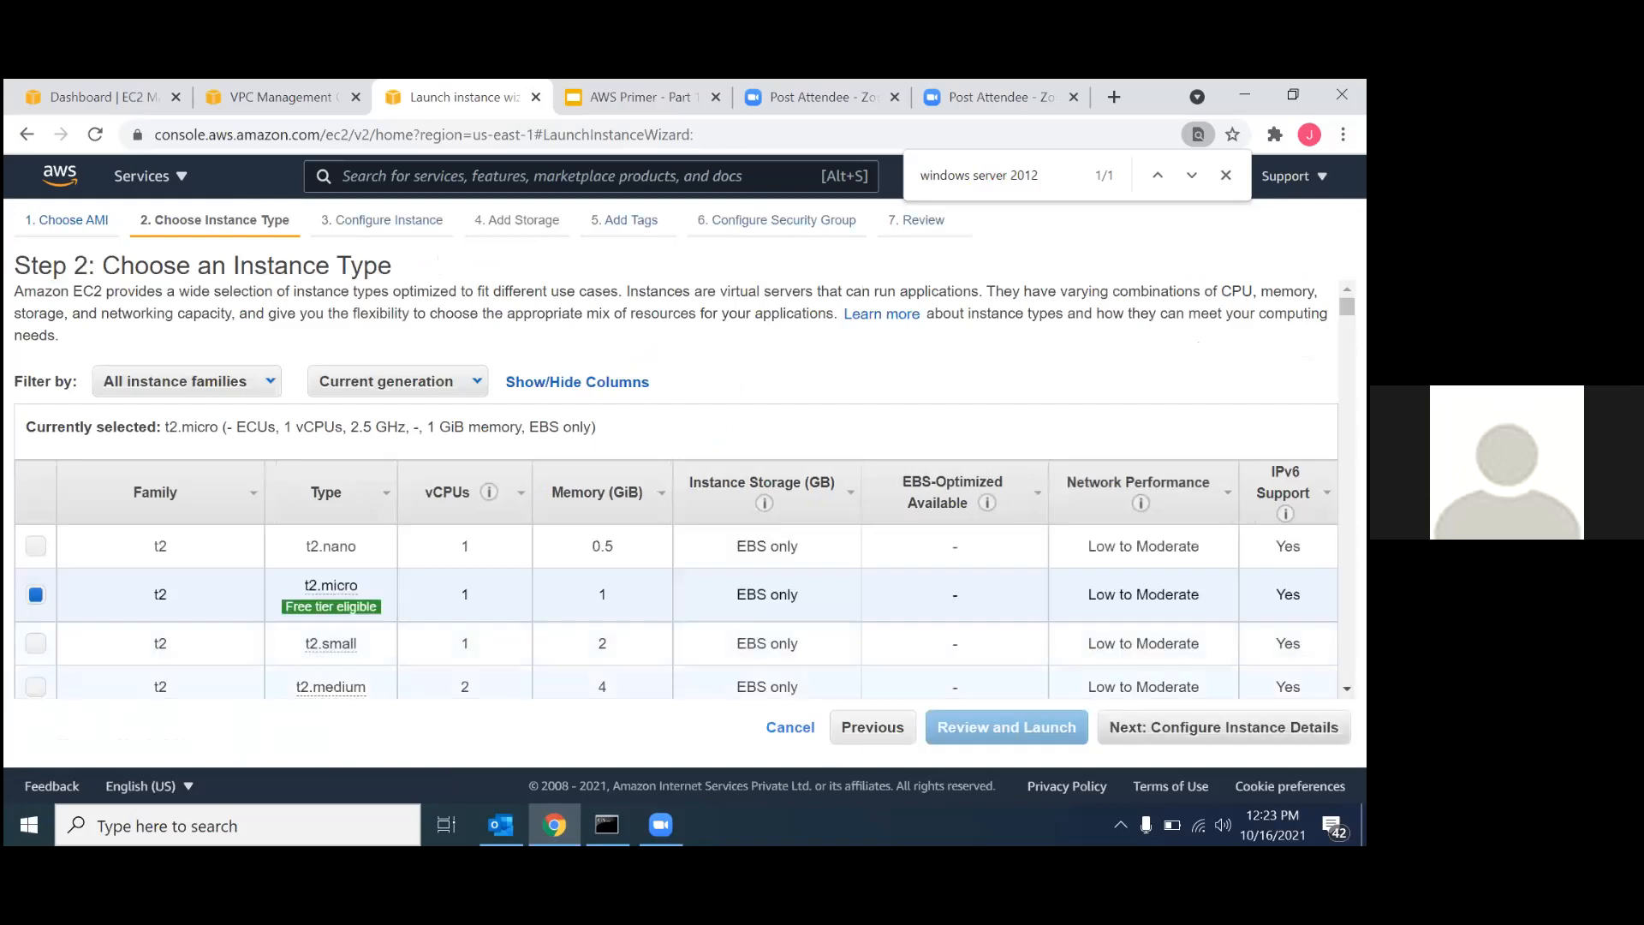
Keep the t2.micro type, place the instance in VPC-02 with subnet-02 and enable auto-assigned public IP.
click(1223, 727)
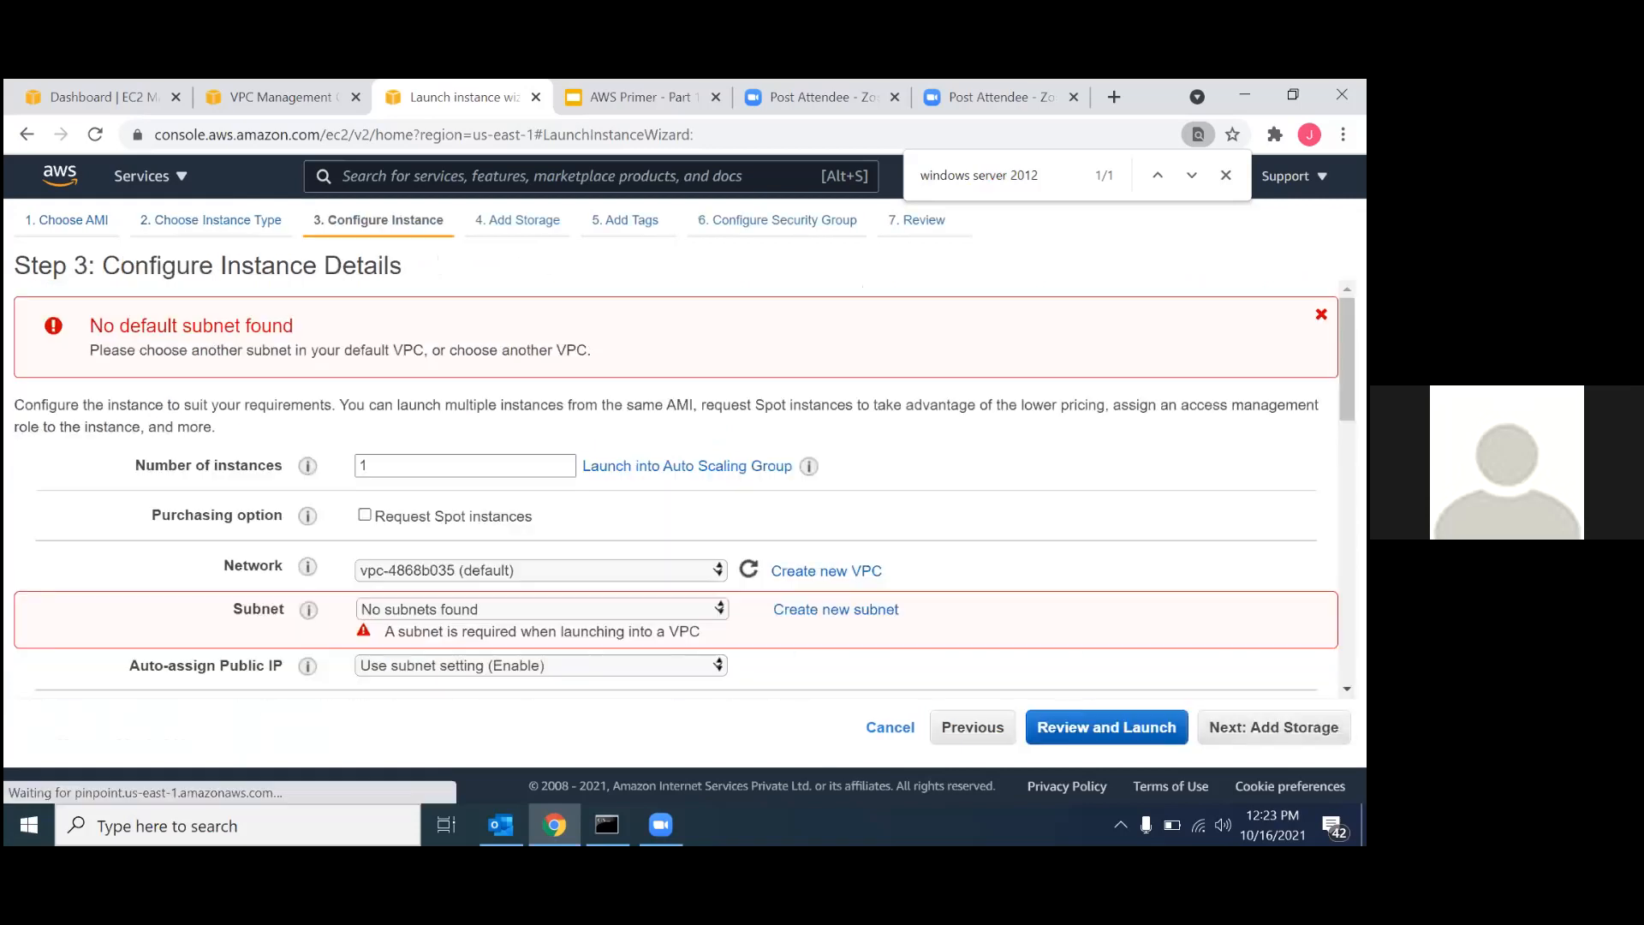
click(459, 567)
click(477, 606)
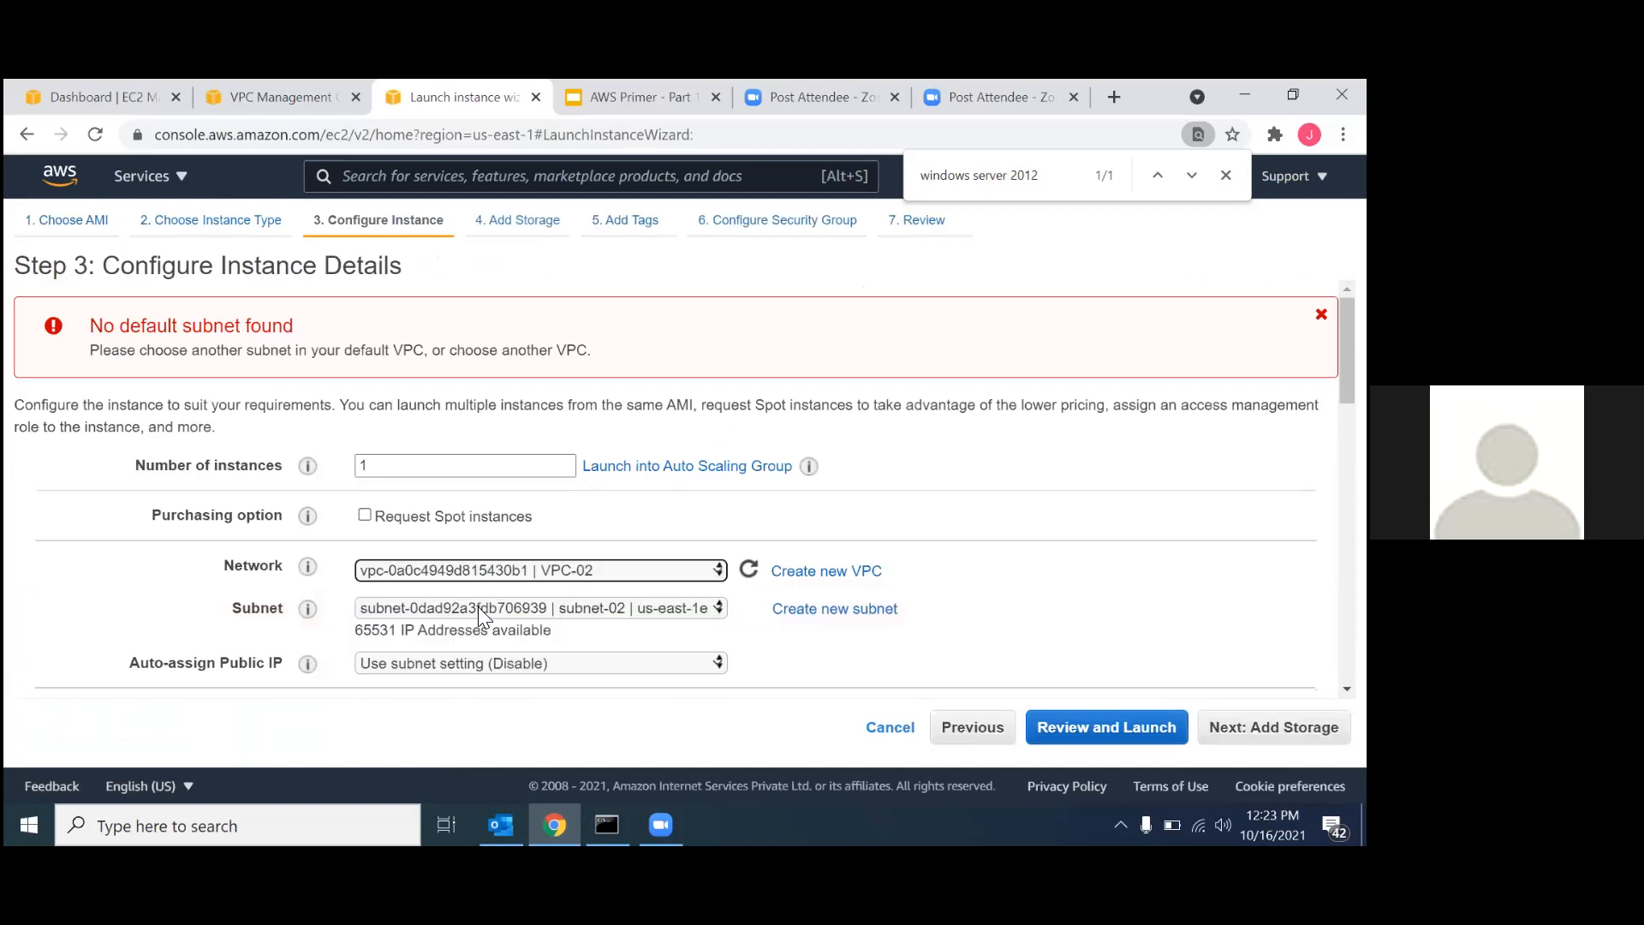
scroll(477, 606, down, 2)
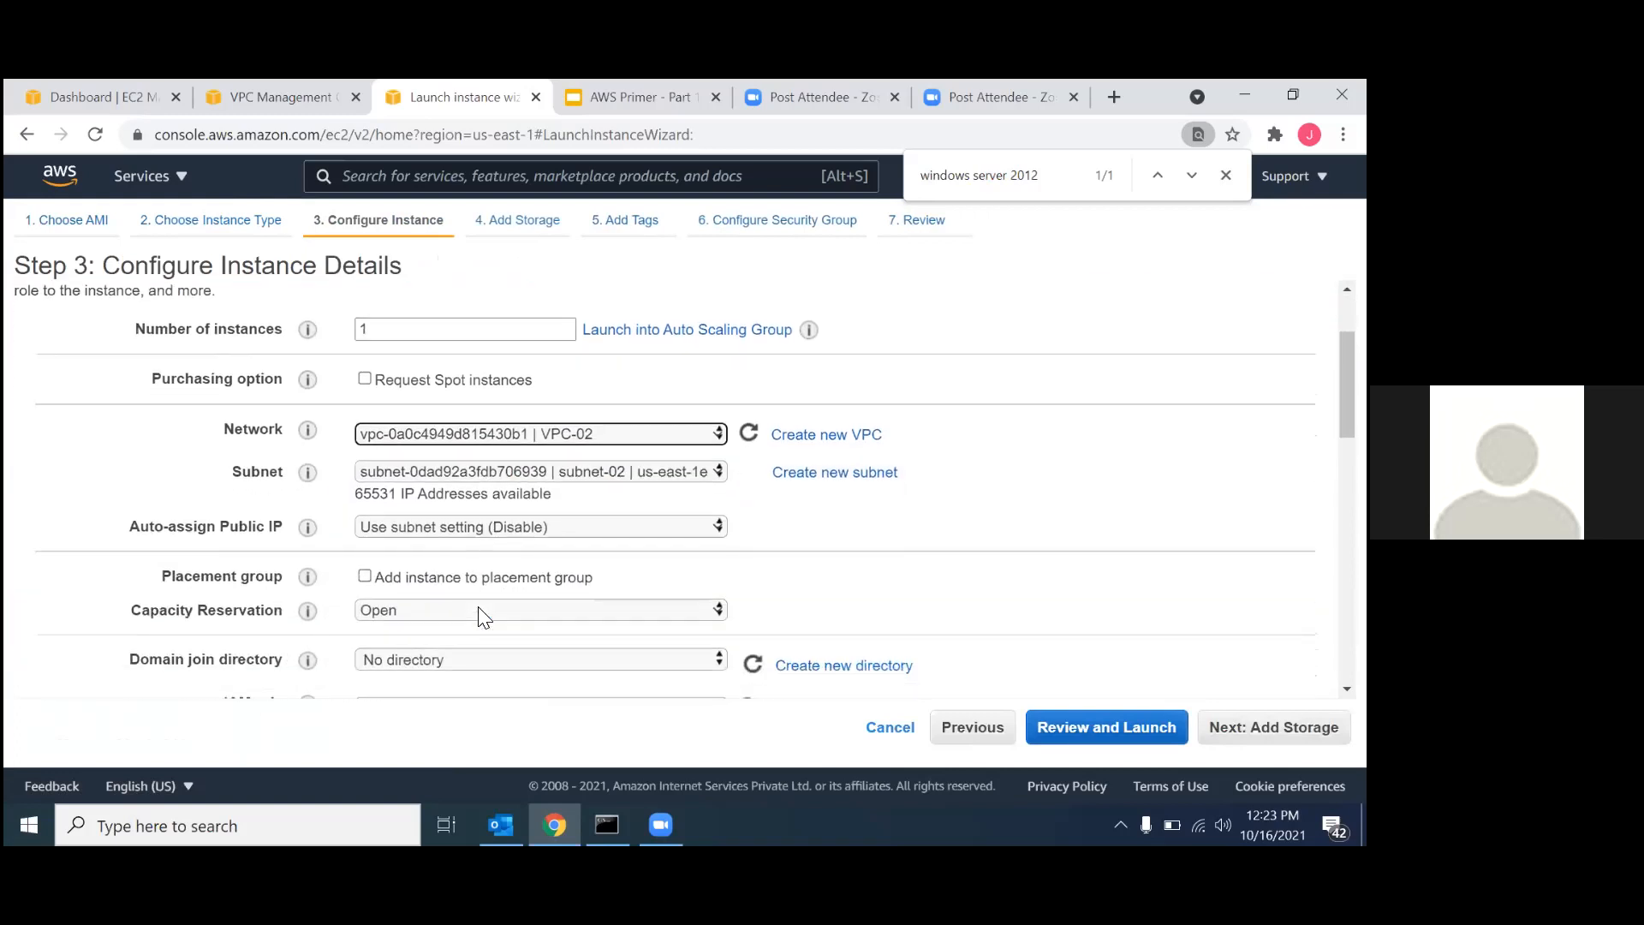
click(414, 508)
click(396, 541)
scroll(524, 652, down, 3)
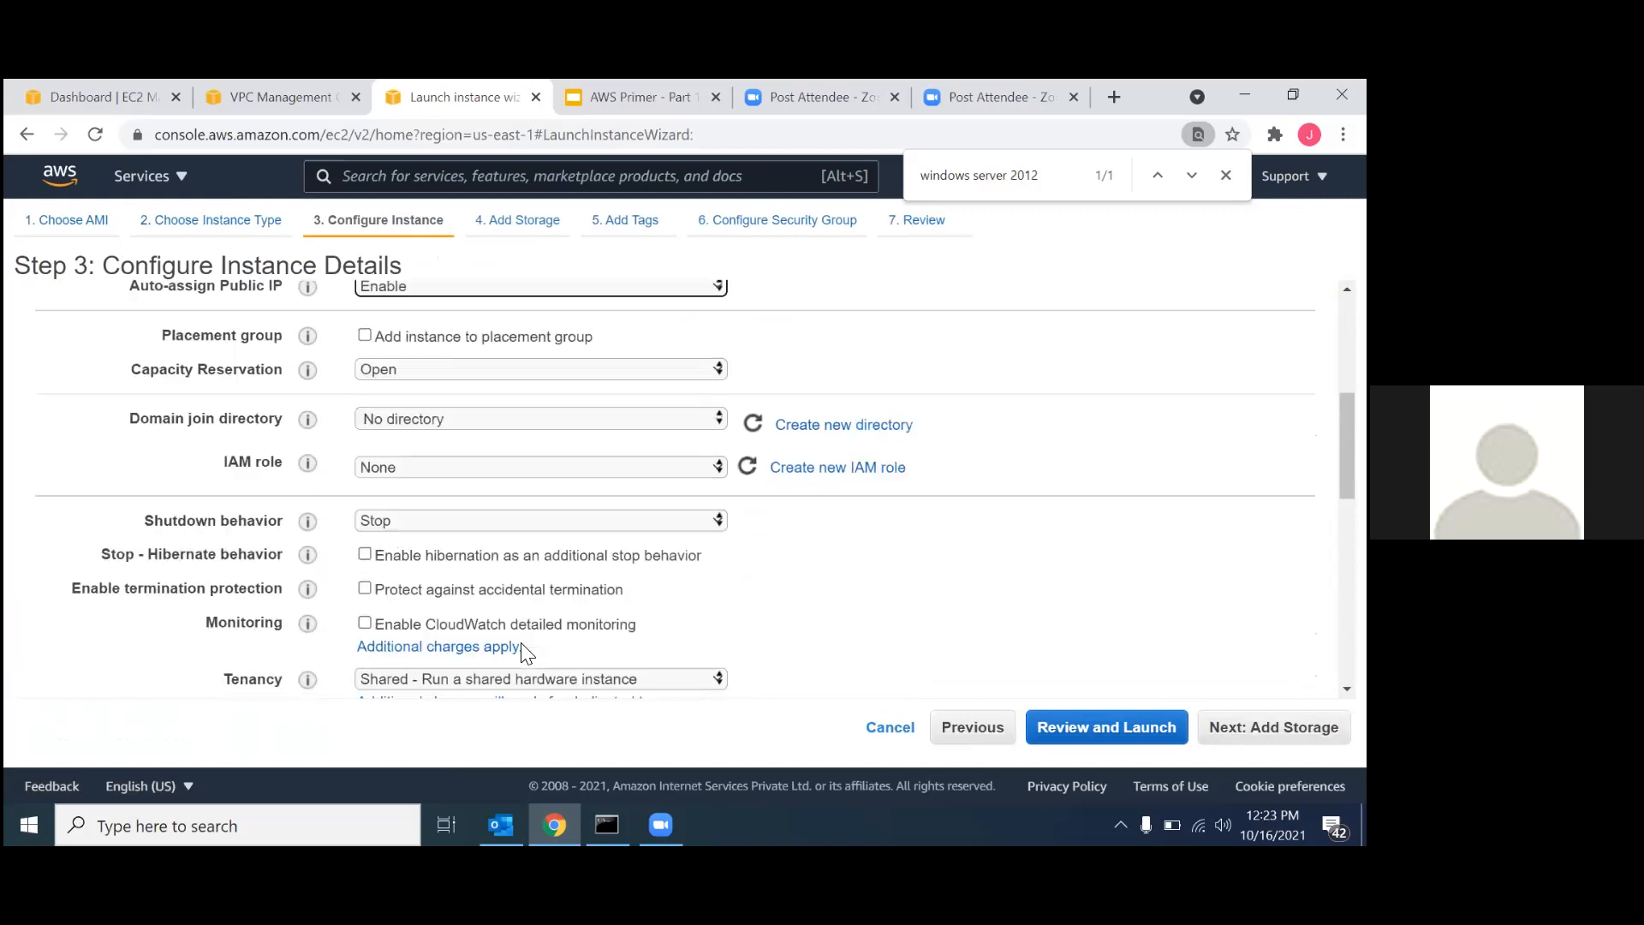
scroll(524, 652, down, 3)
Keep the default storage and tags, and set the new security group's name and description to PE-SG-02.
click(1273, 728)
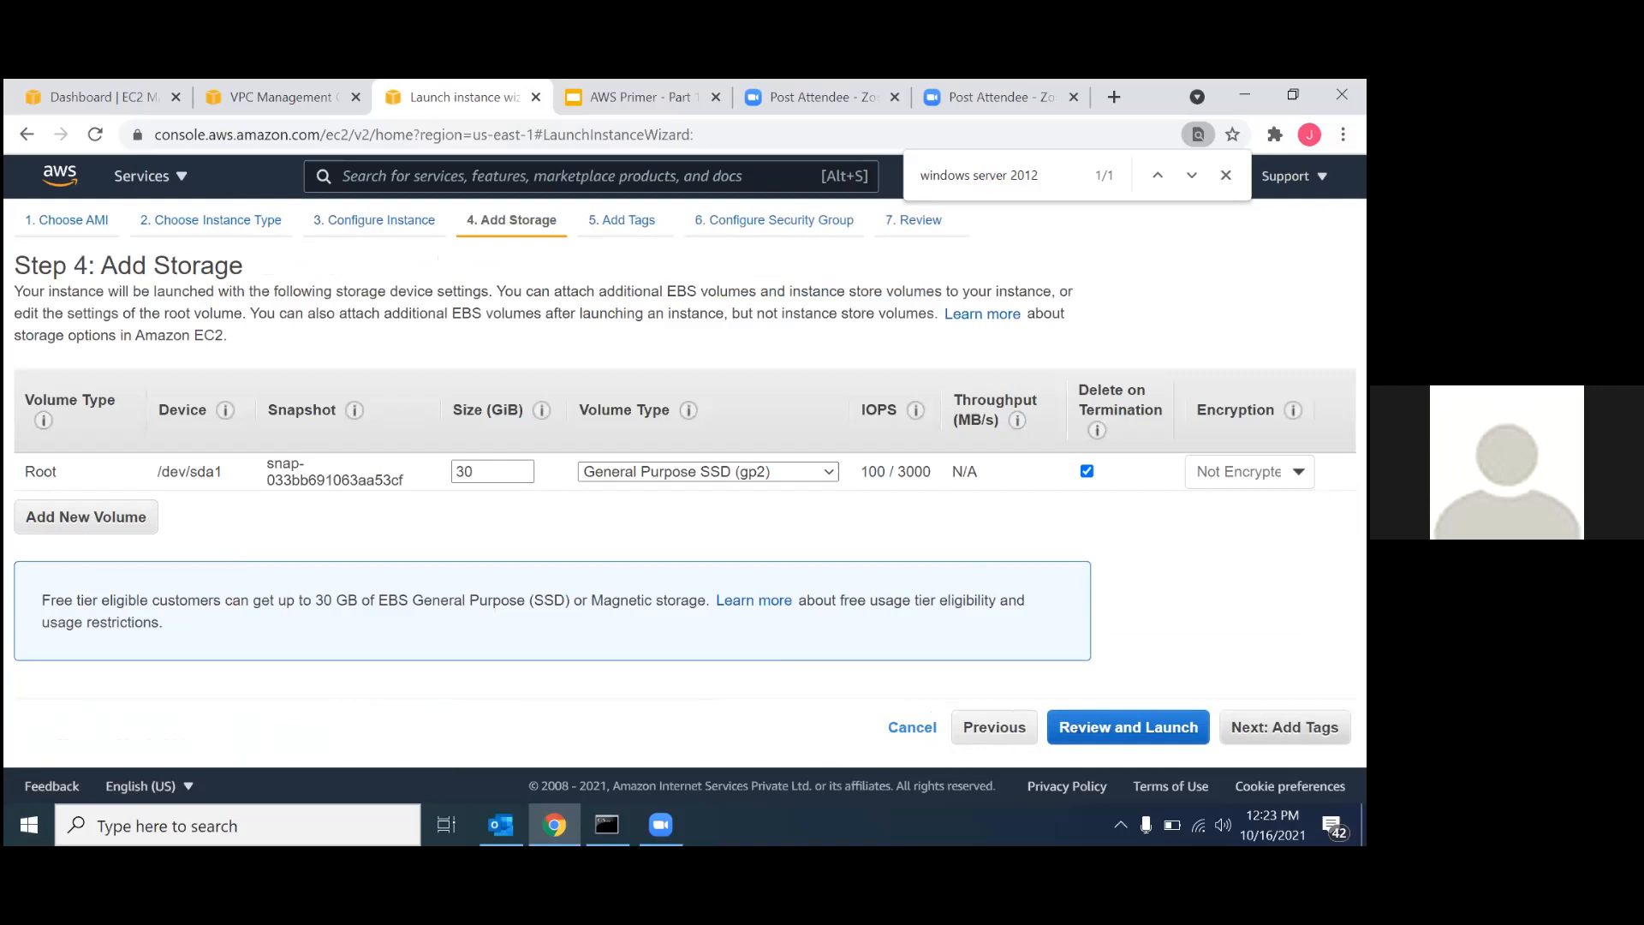
click(1283, 727)
click(1226, 727)
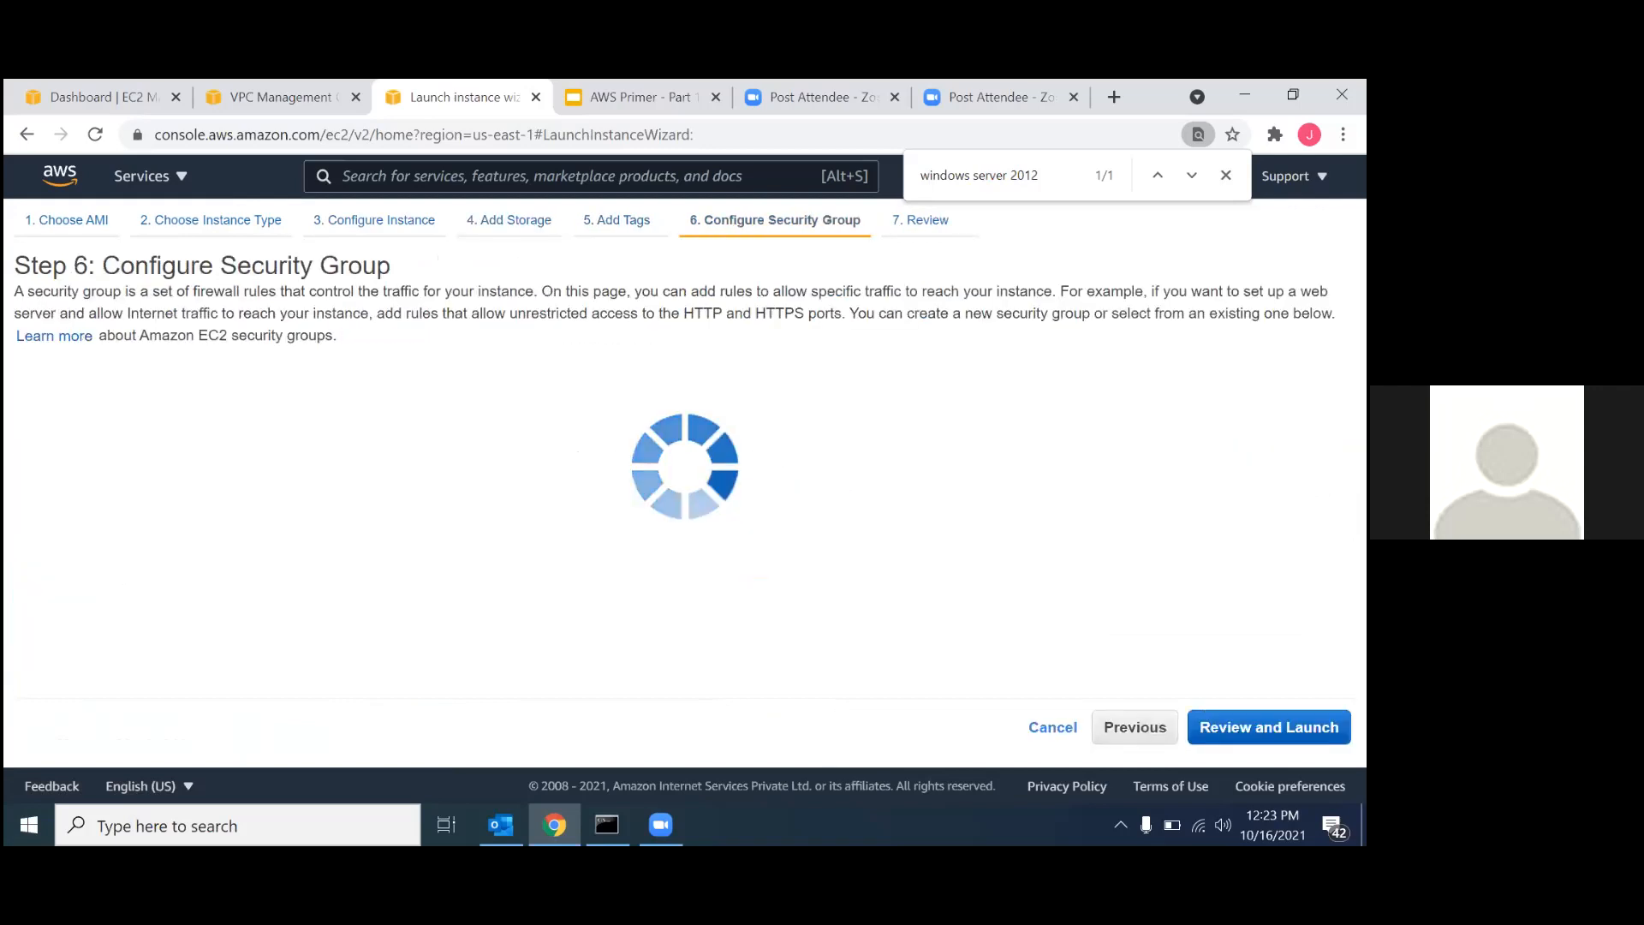
triple_click(514, 435)
text(PE-SG-02)
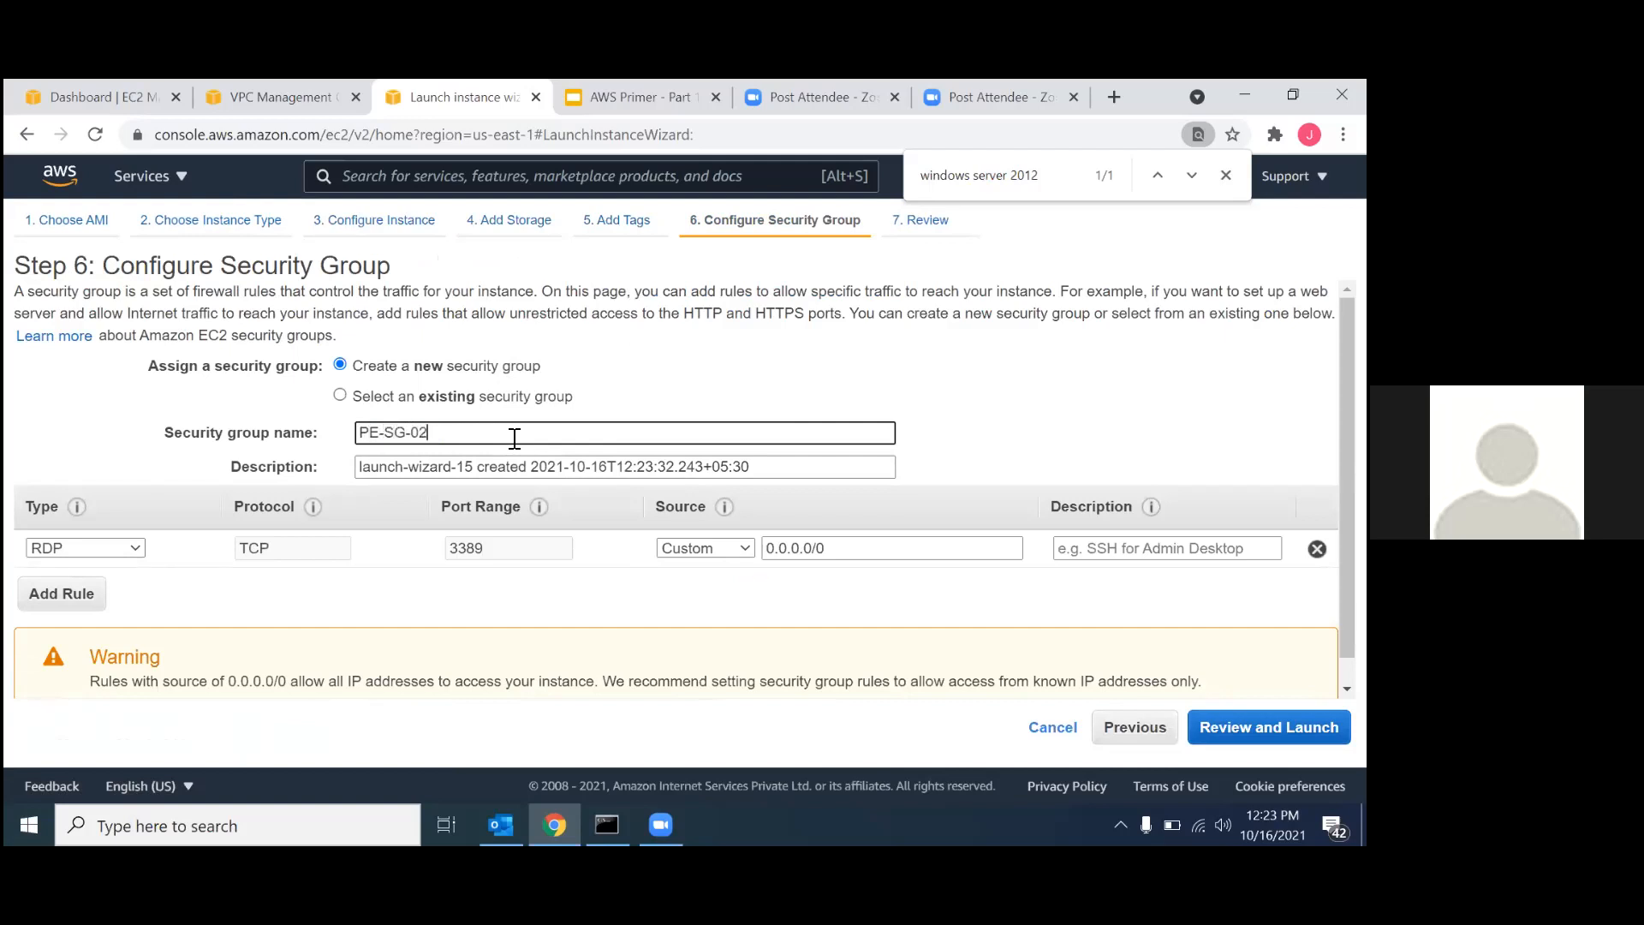
triple_click(416, 430)
key(ctrl+c)
triple_click(403, 469)
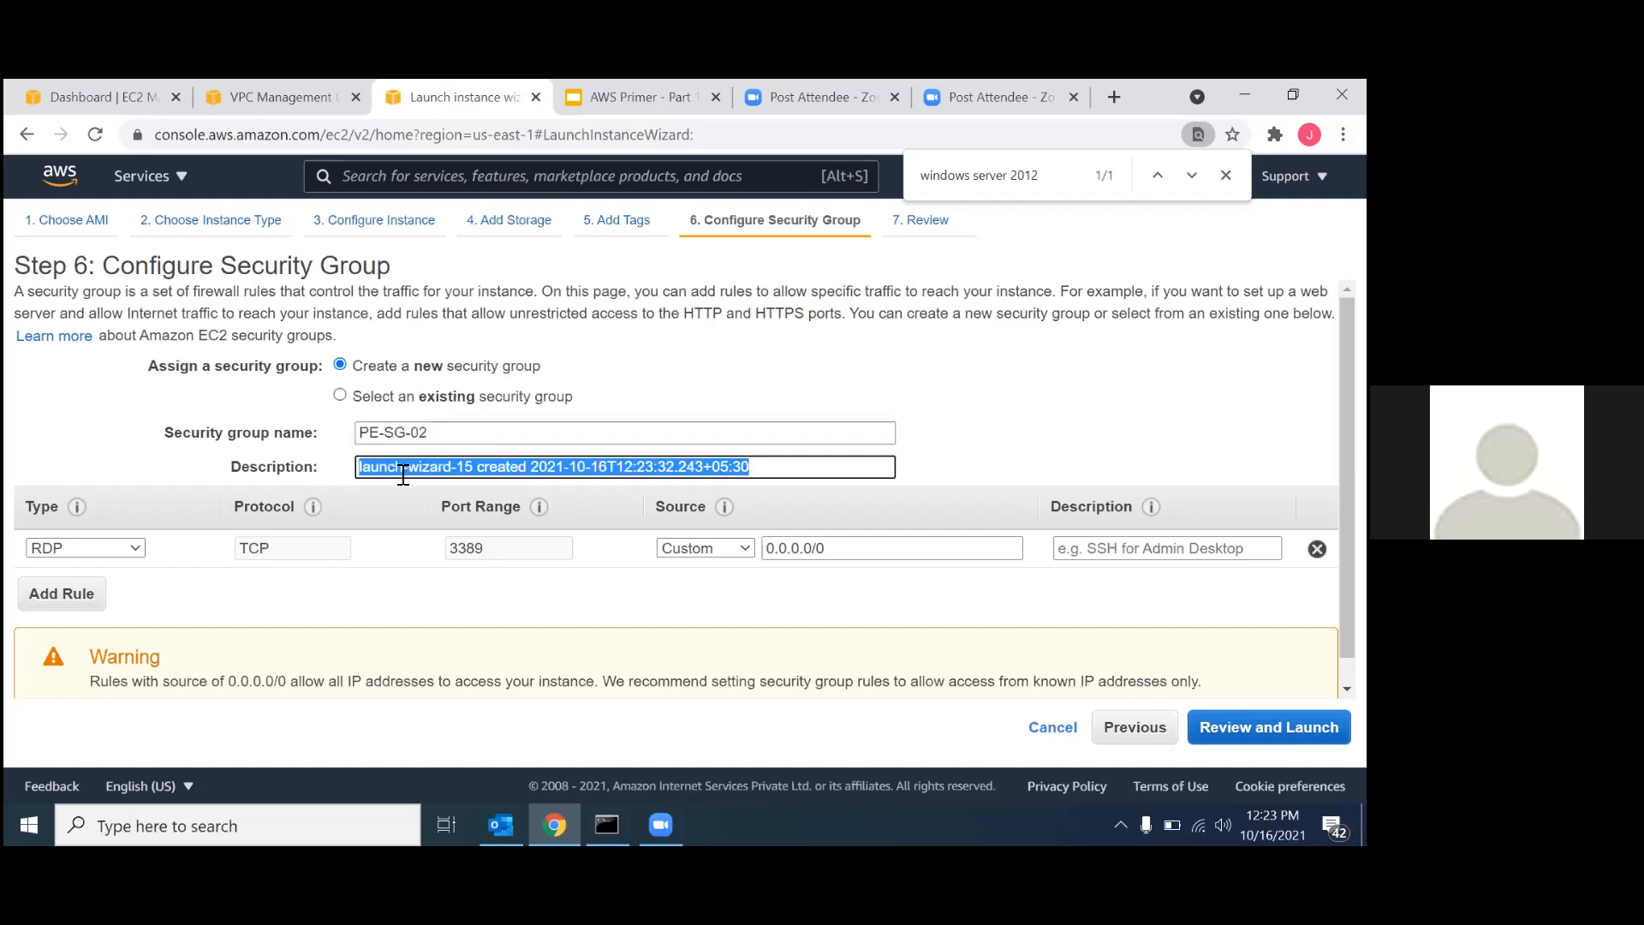
key(ctrl+v)
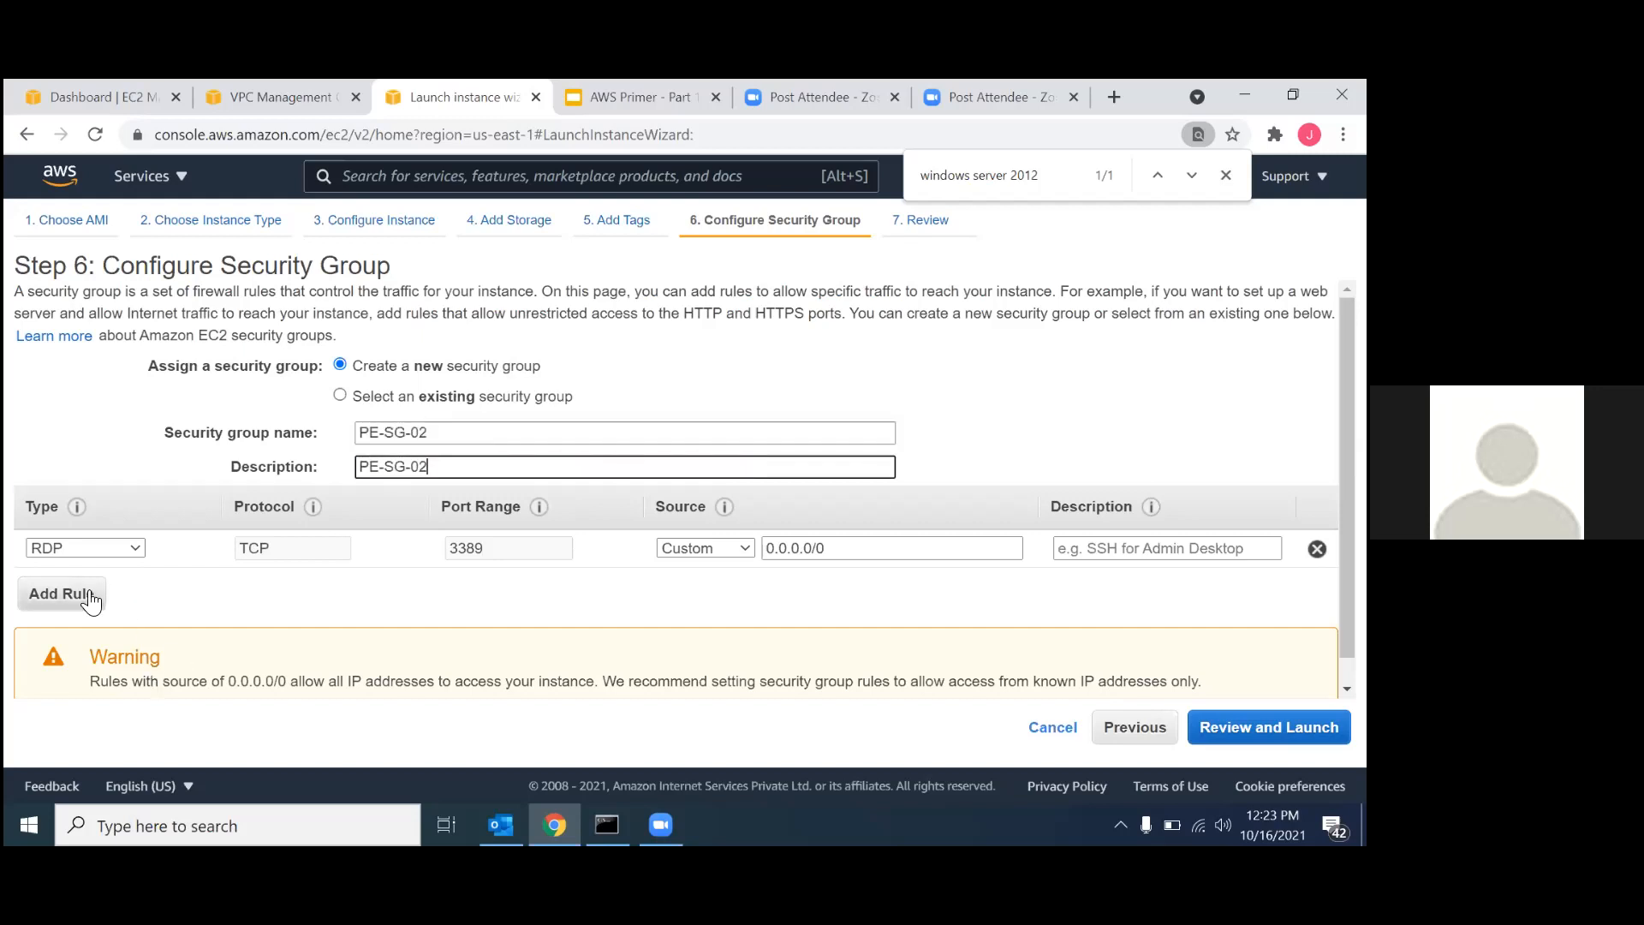
Add an All ICMP - IPv4 rule to PE-SG-02 and set the source of both the ICMP and RDP rules to Anywhere.
click(92, 595)
click(135, 588)
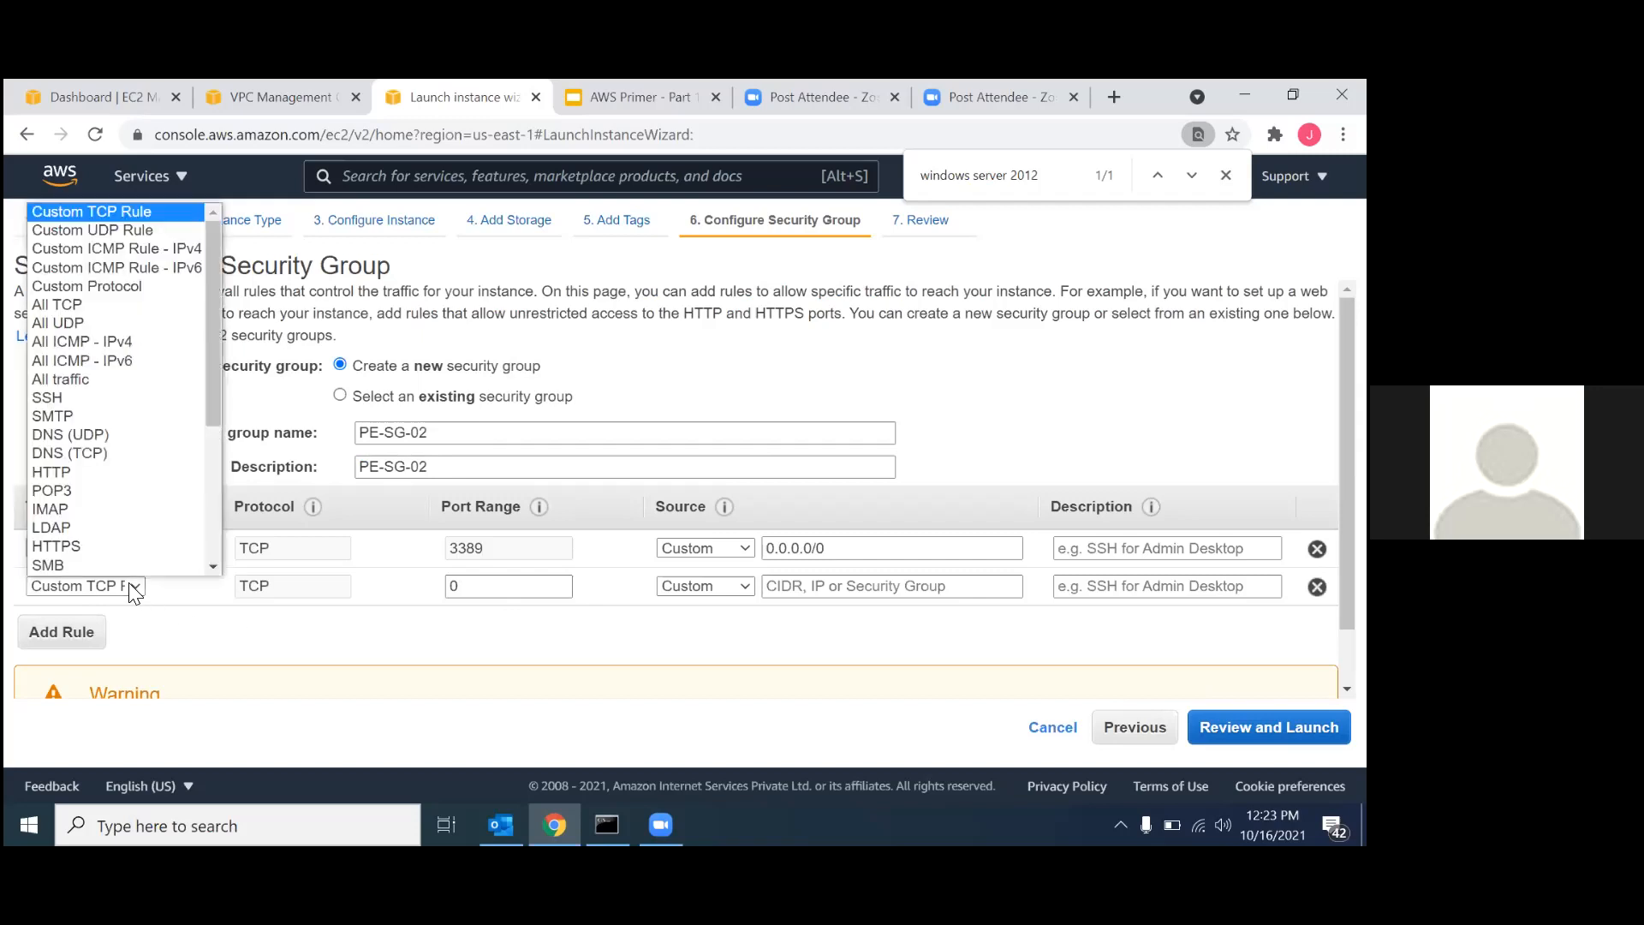
click(123, 340)
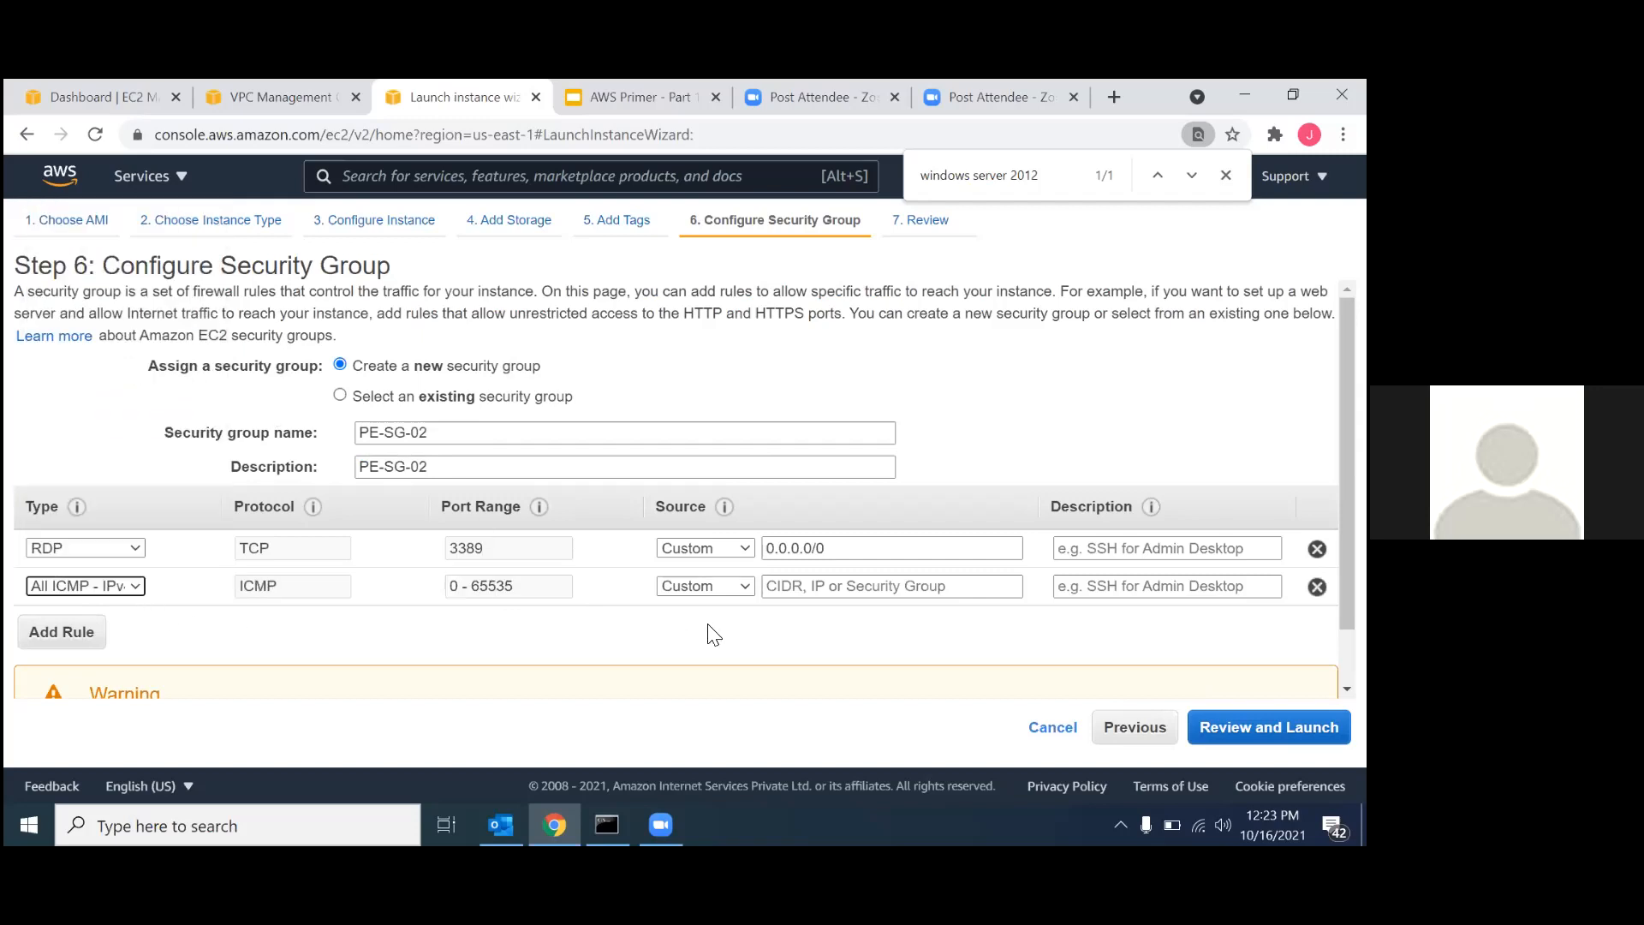
click(719, 586)
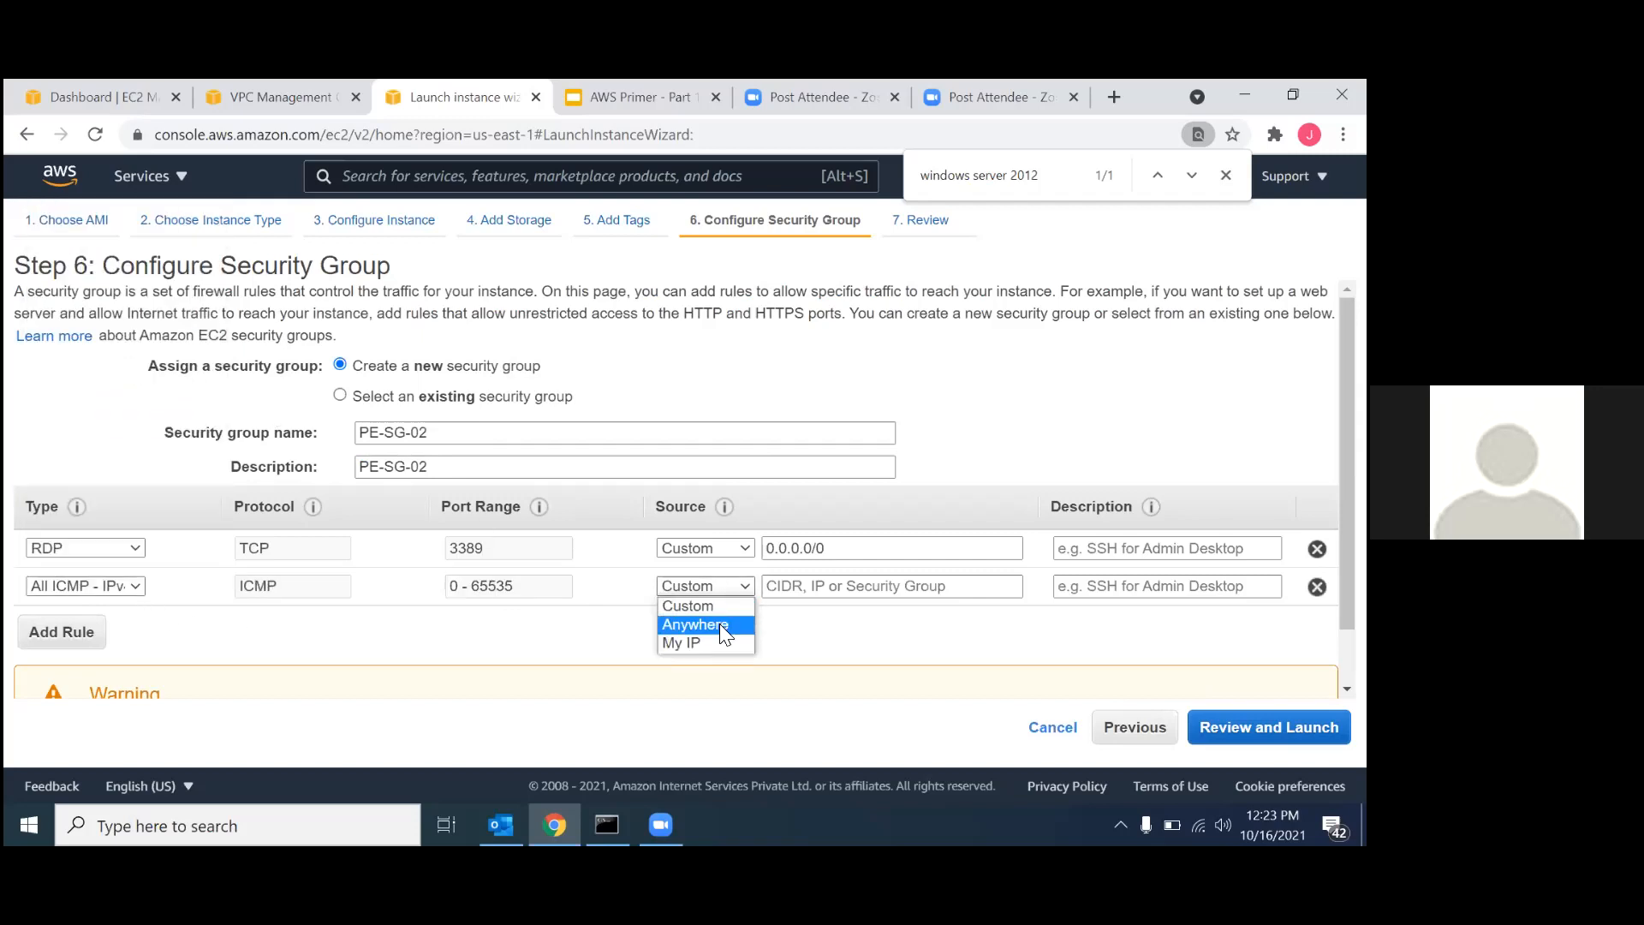
click(719, 623)
click(723, 548)
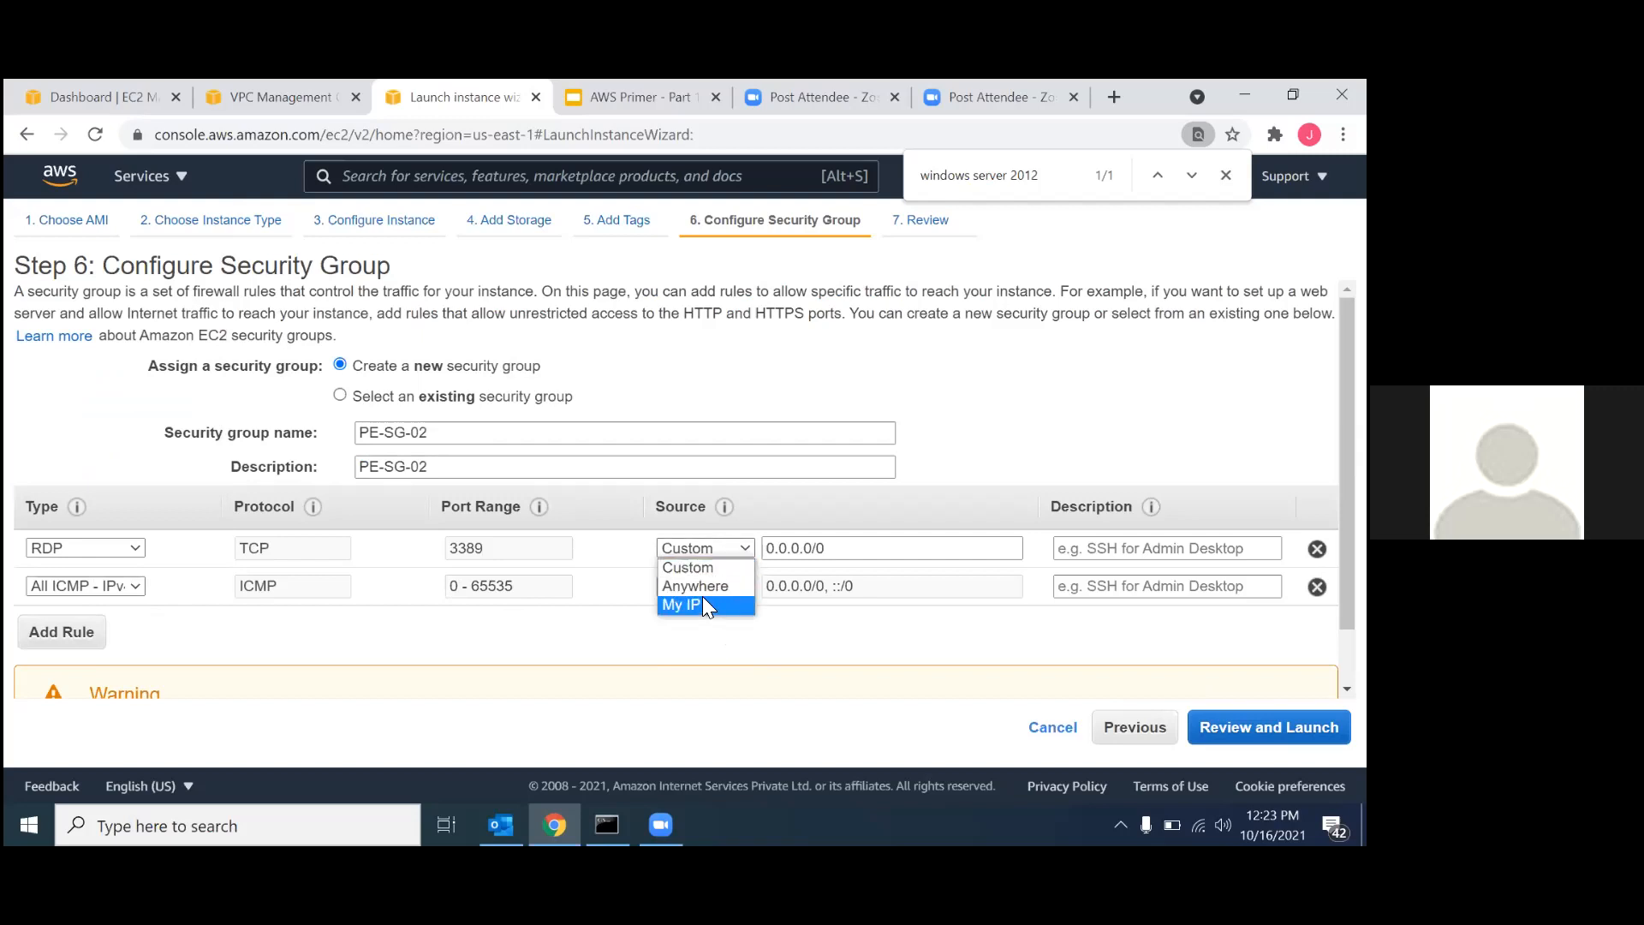
click(704, 587)
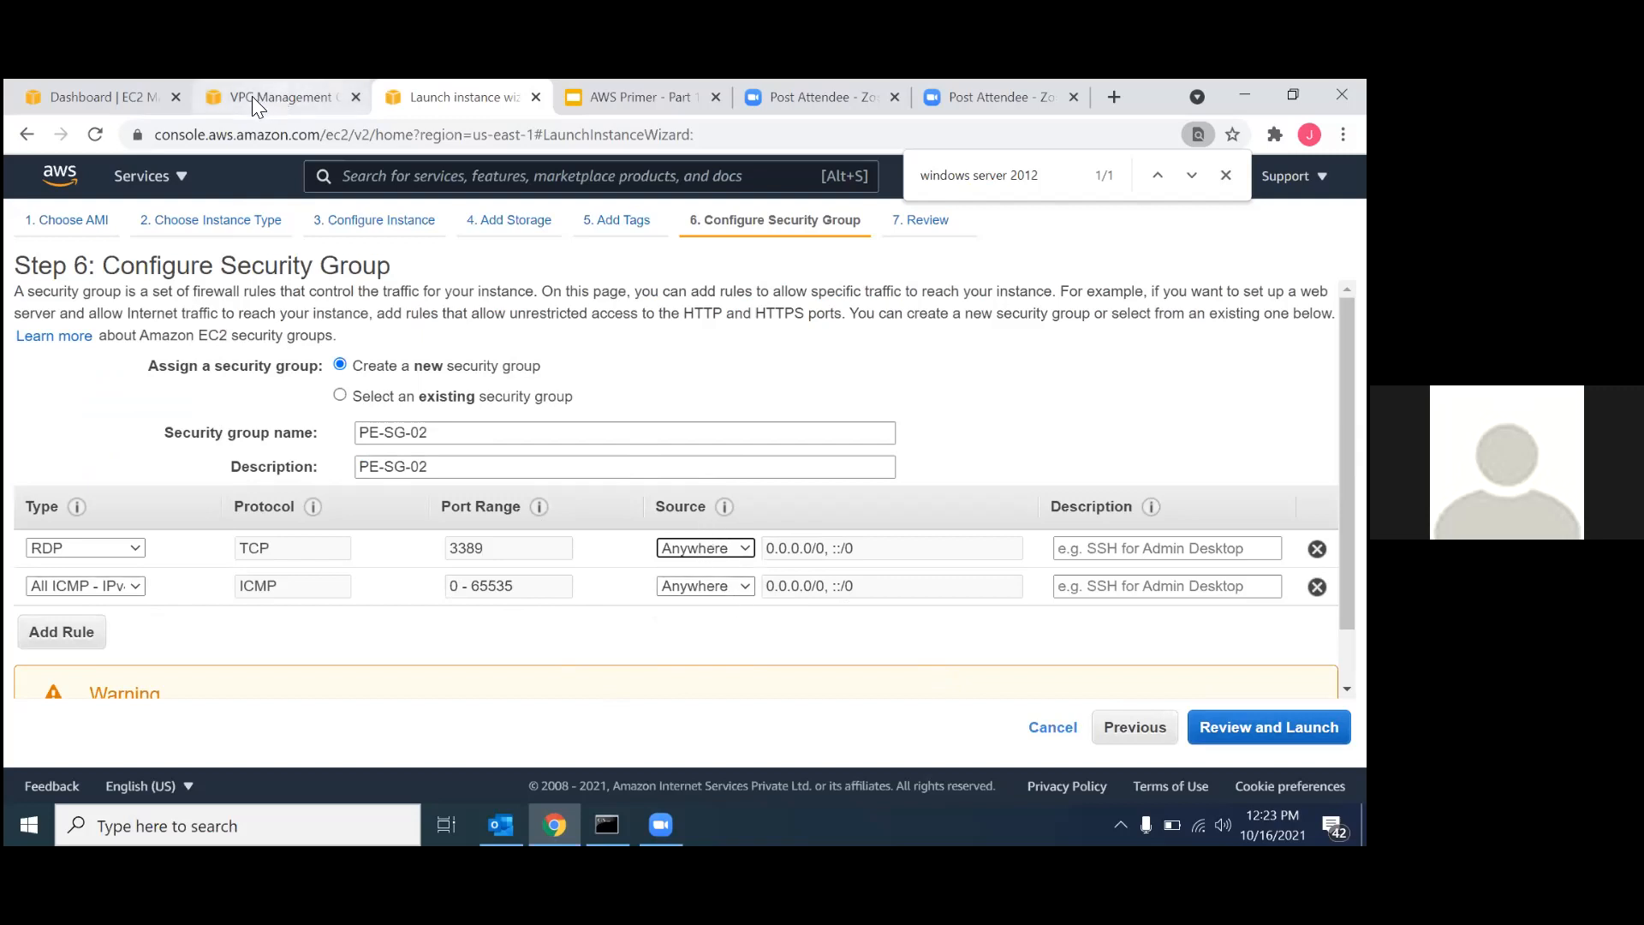
Consult the VPC Peering - Same Region diagram in the AWS Primer slides and return to the instance launch wizard.
click(651, 99)
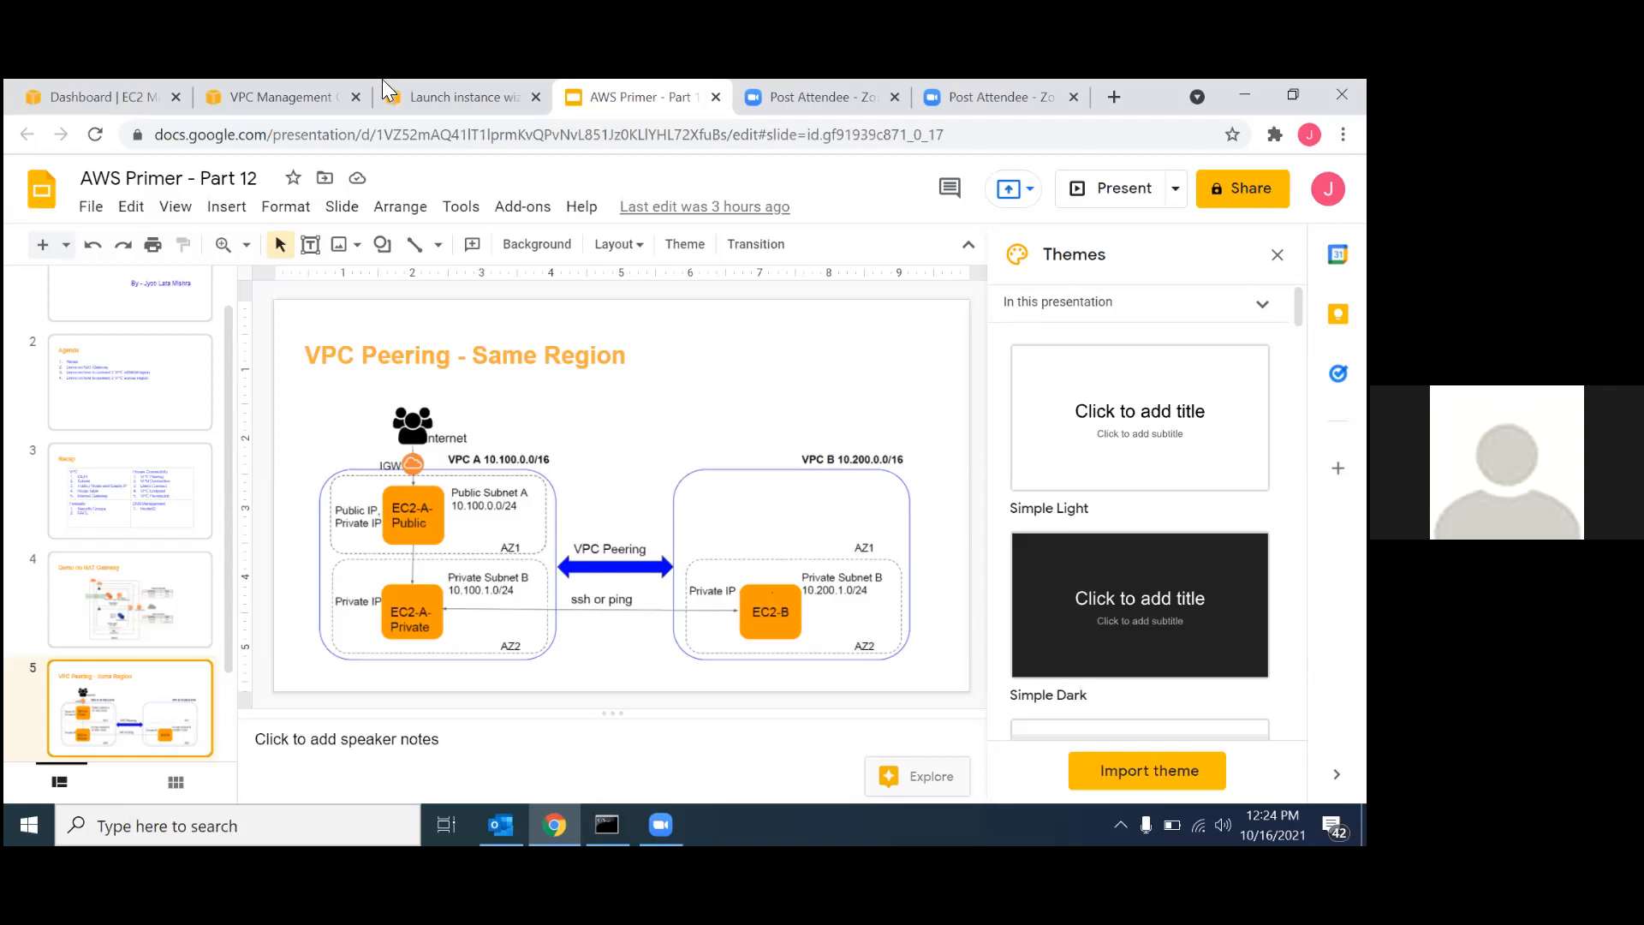
click(276, 94)
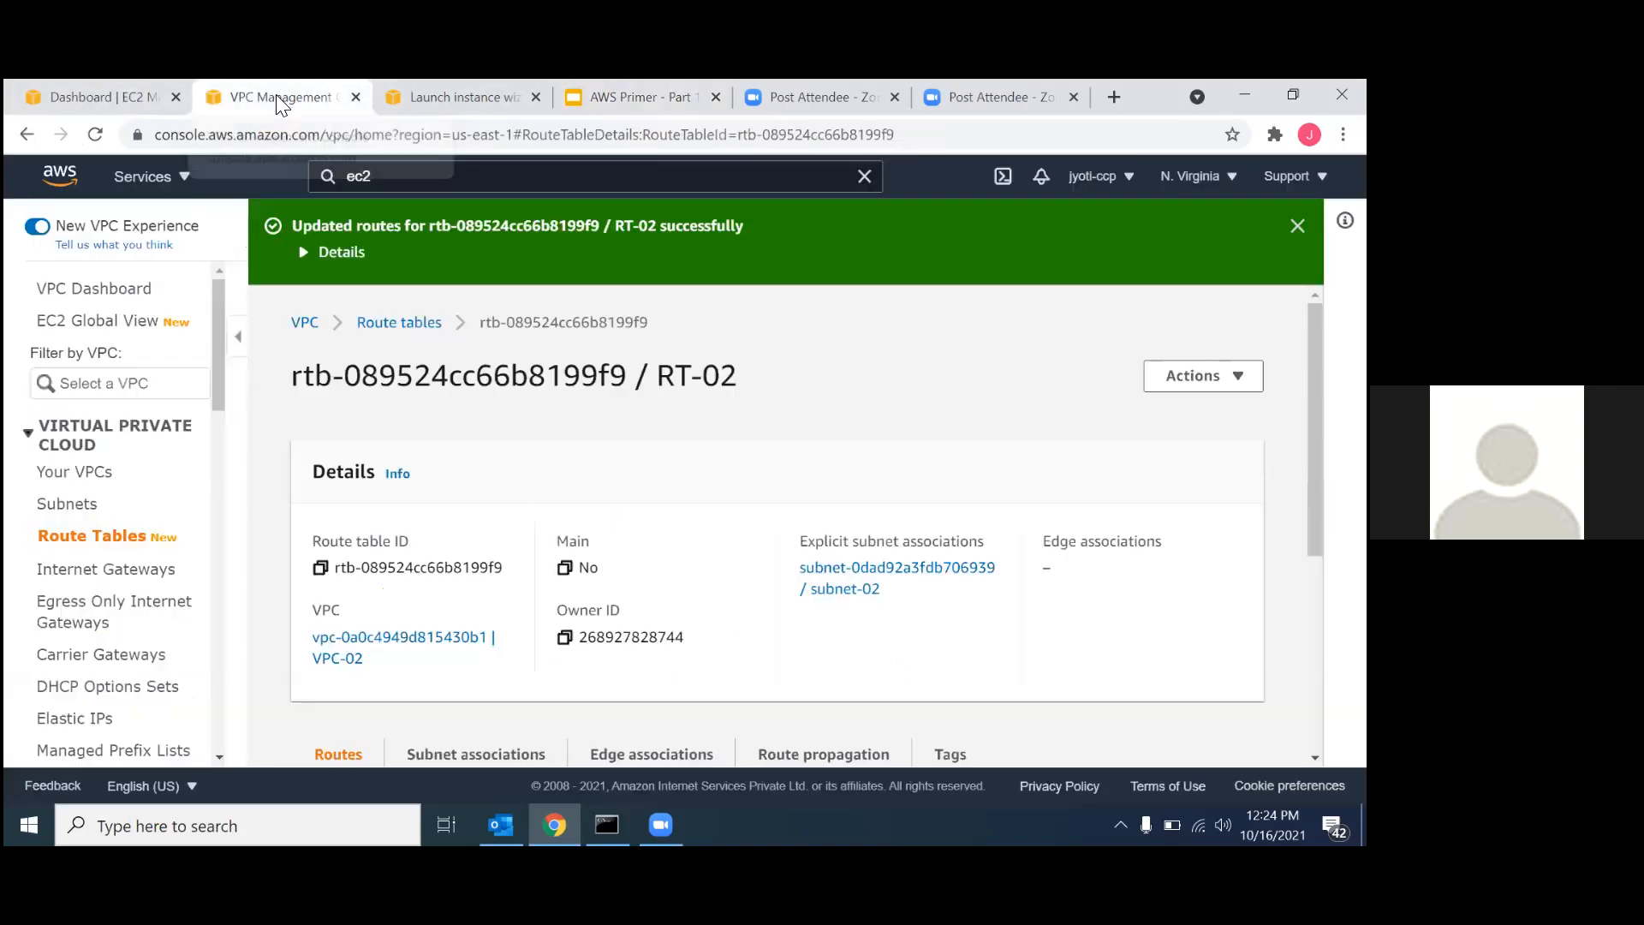
click(117, 107)
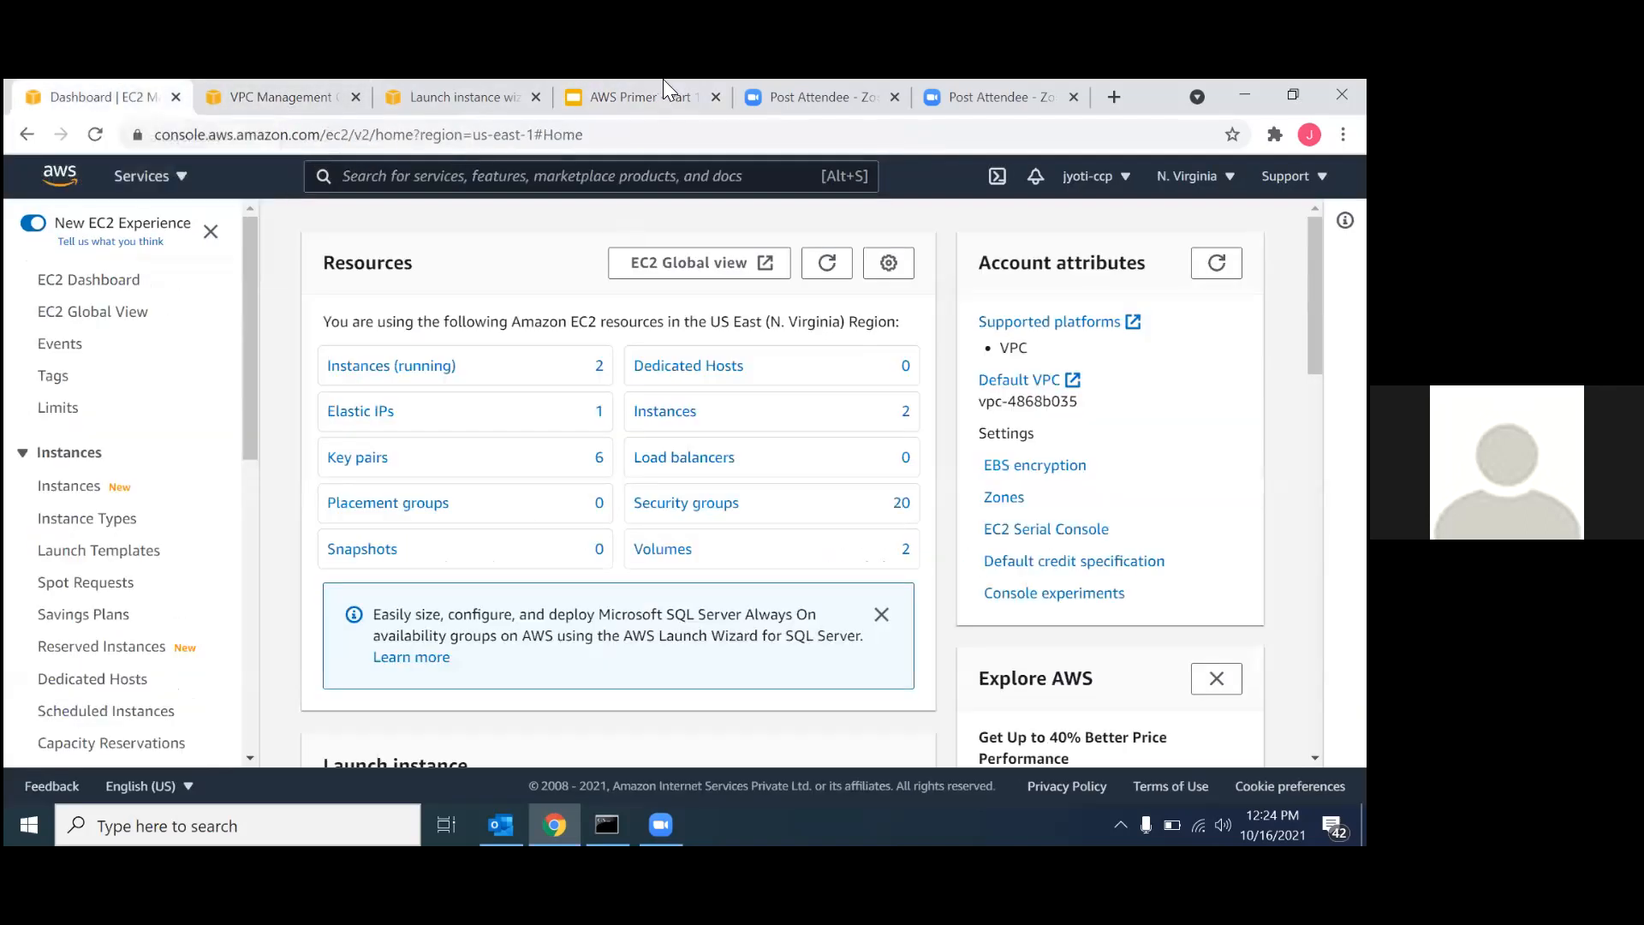
click(449, 96)
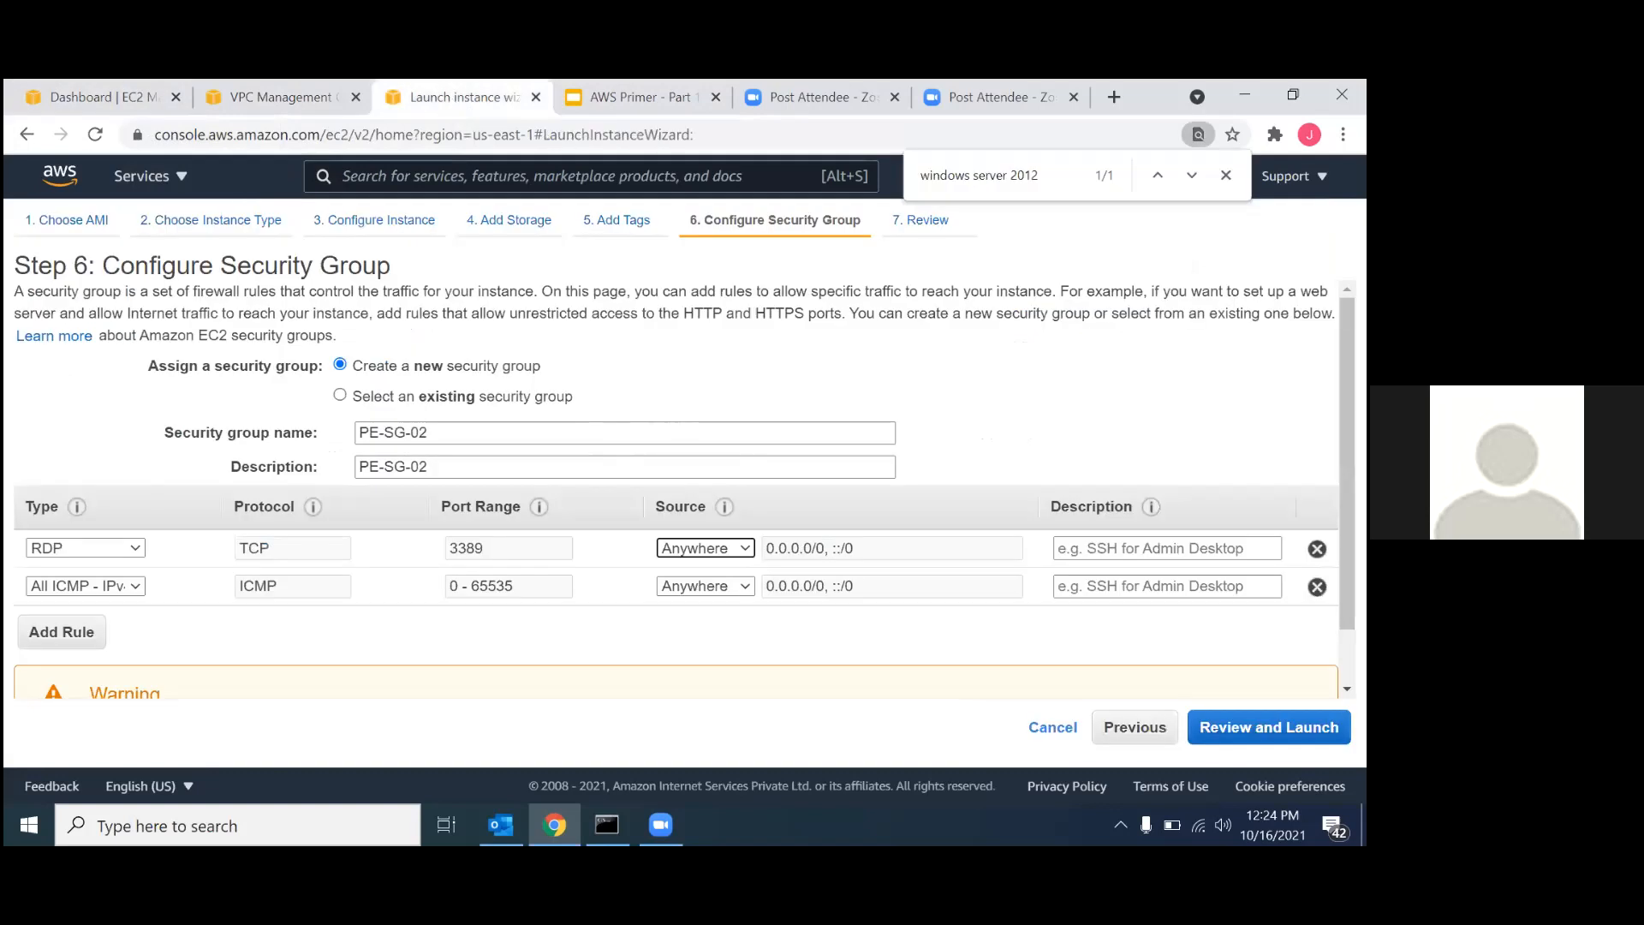
Review the second instance's configuration and launch it with the existing key pair vpc-nat, acknowledging access to the private key file.
click(1269, 727)
scroll(1092, 555, down, 1)
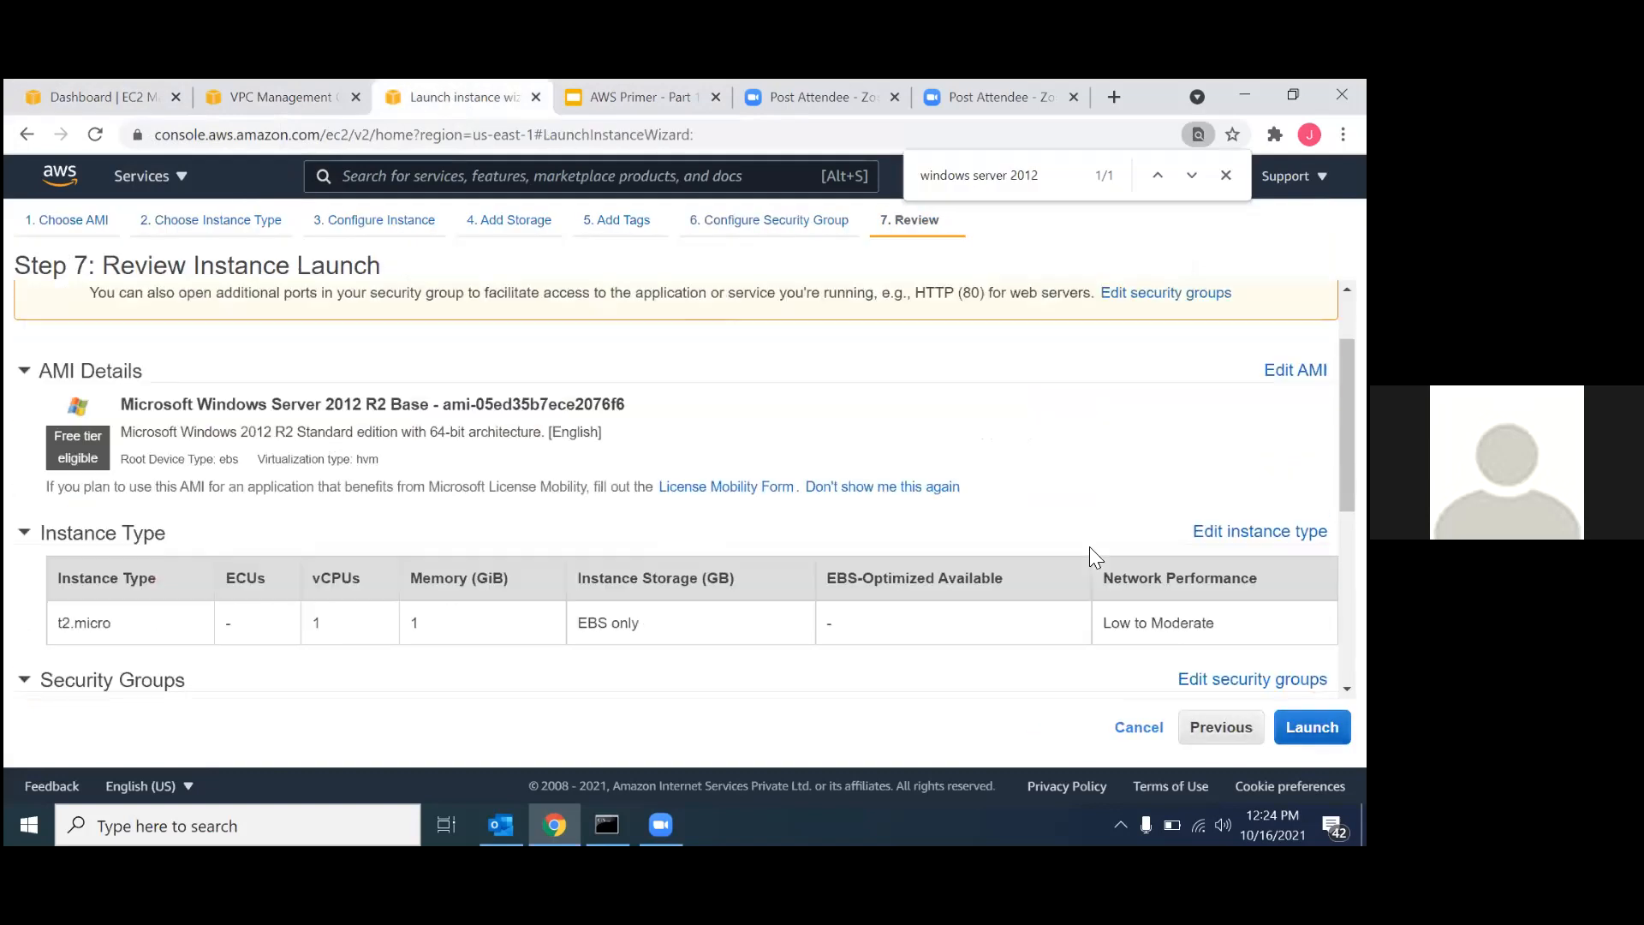
scroll(1089, 548, down, 5)
click(1311, 727)
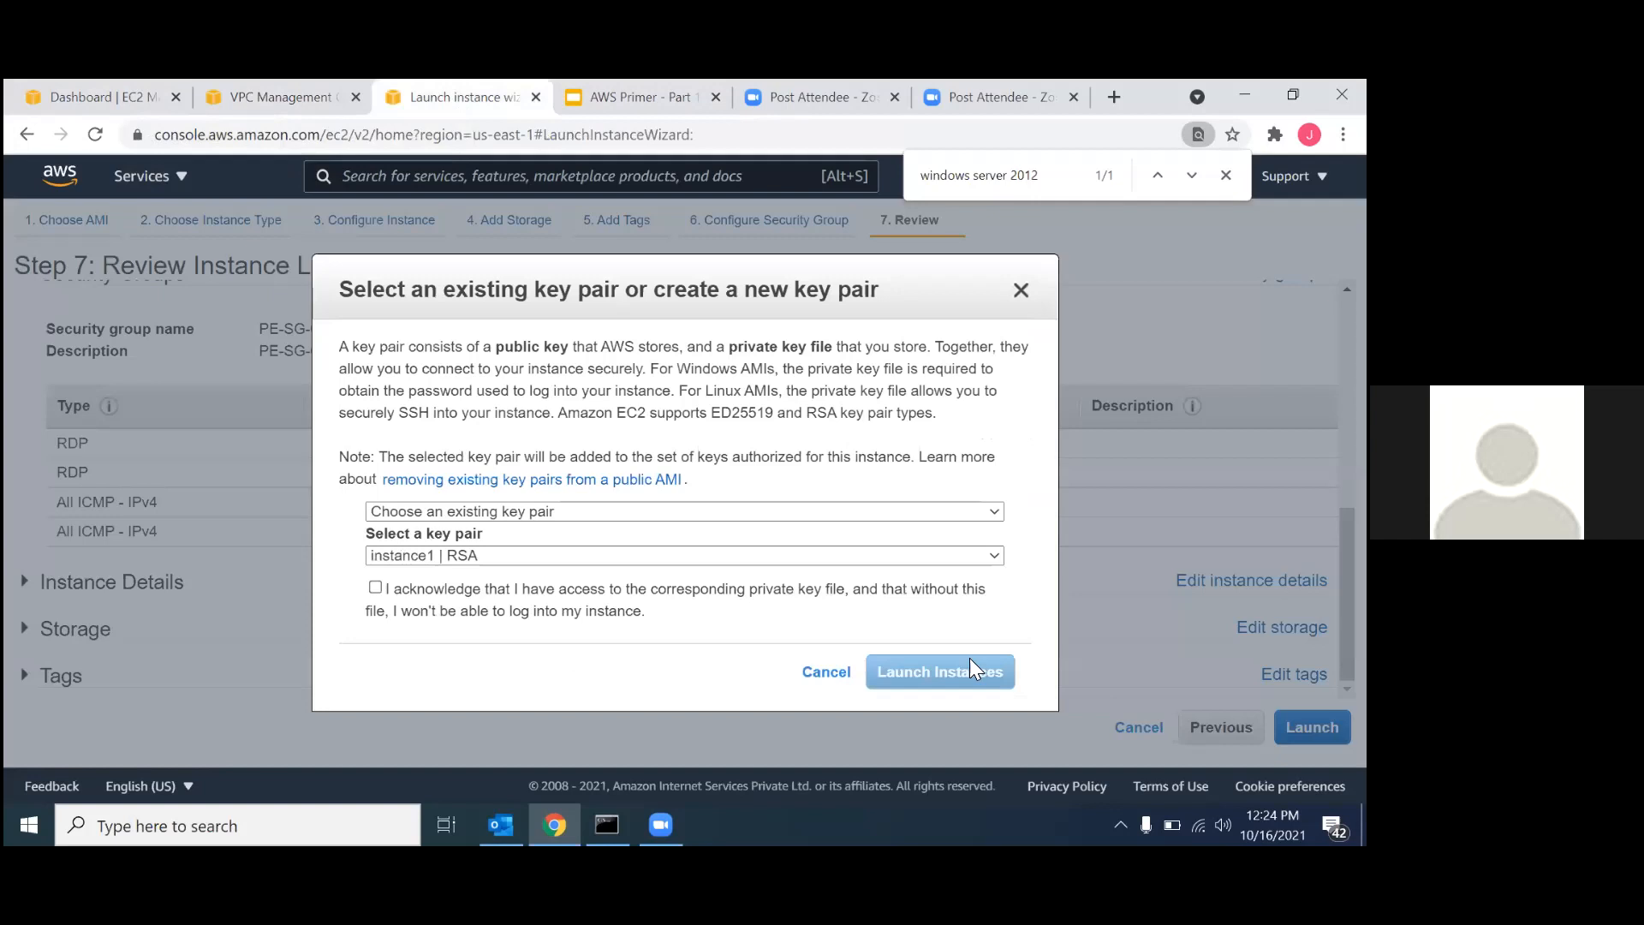
click(648, 552)
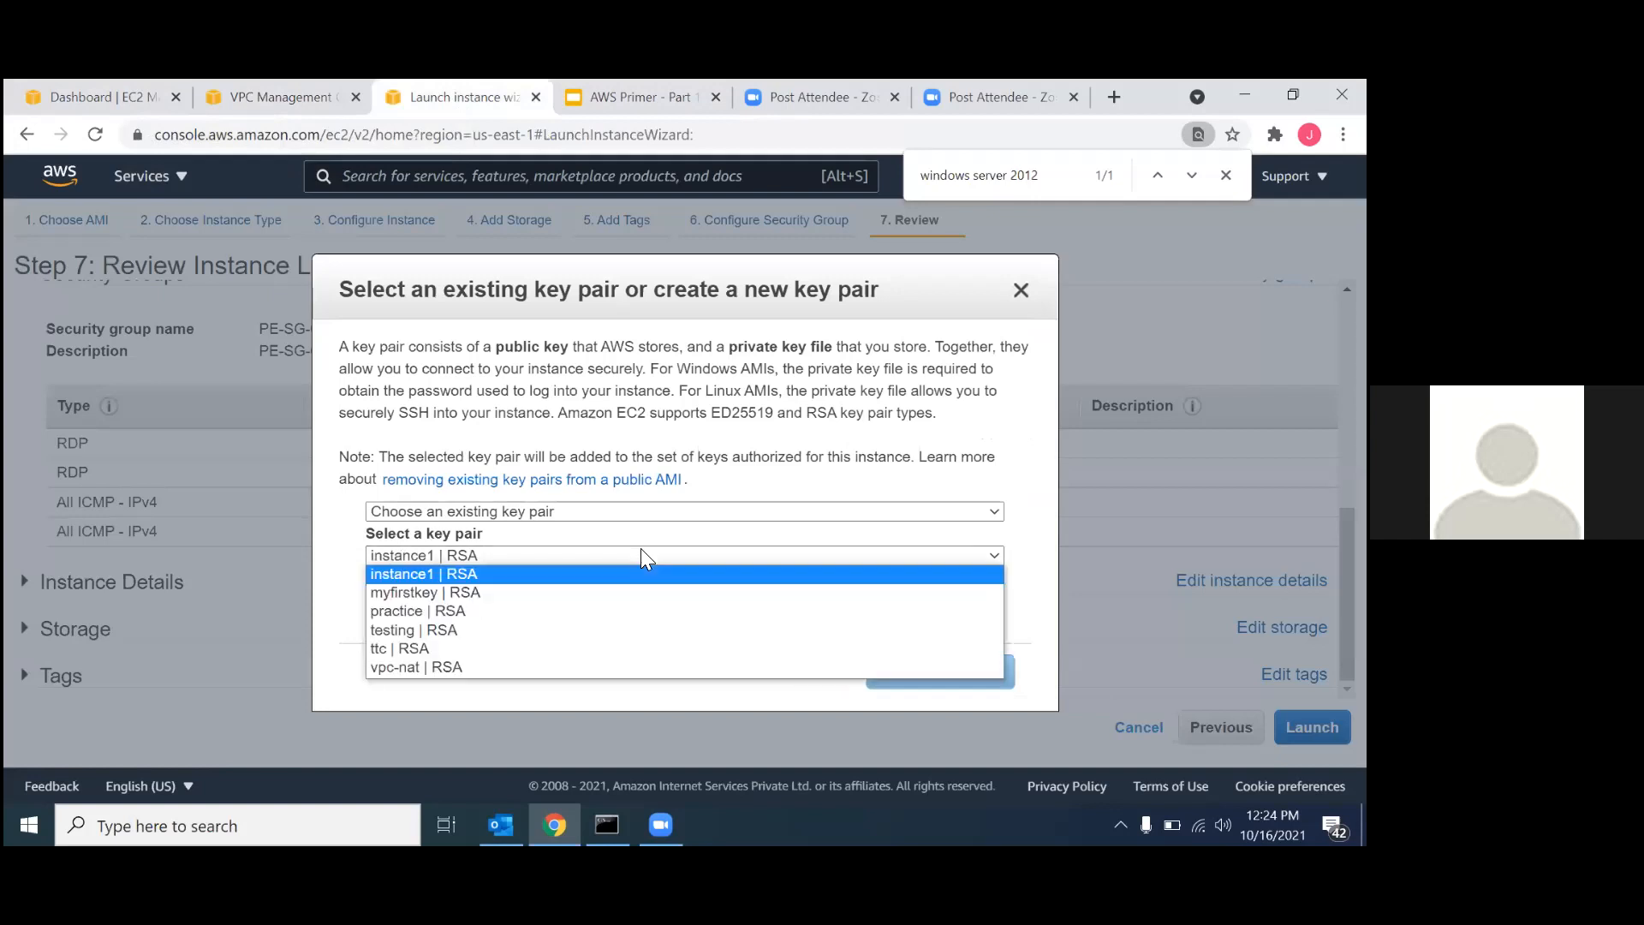
click(452, 673)
click(385, 587)
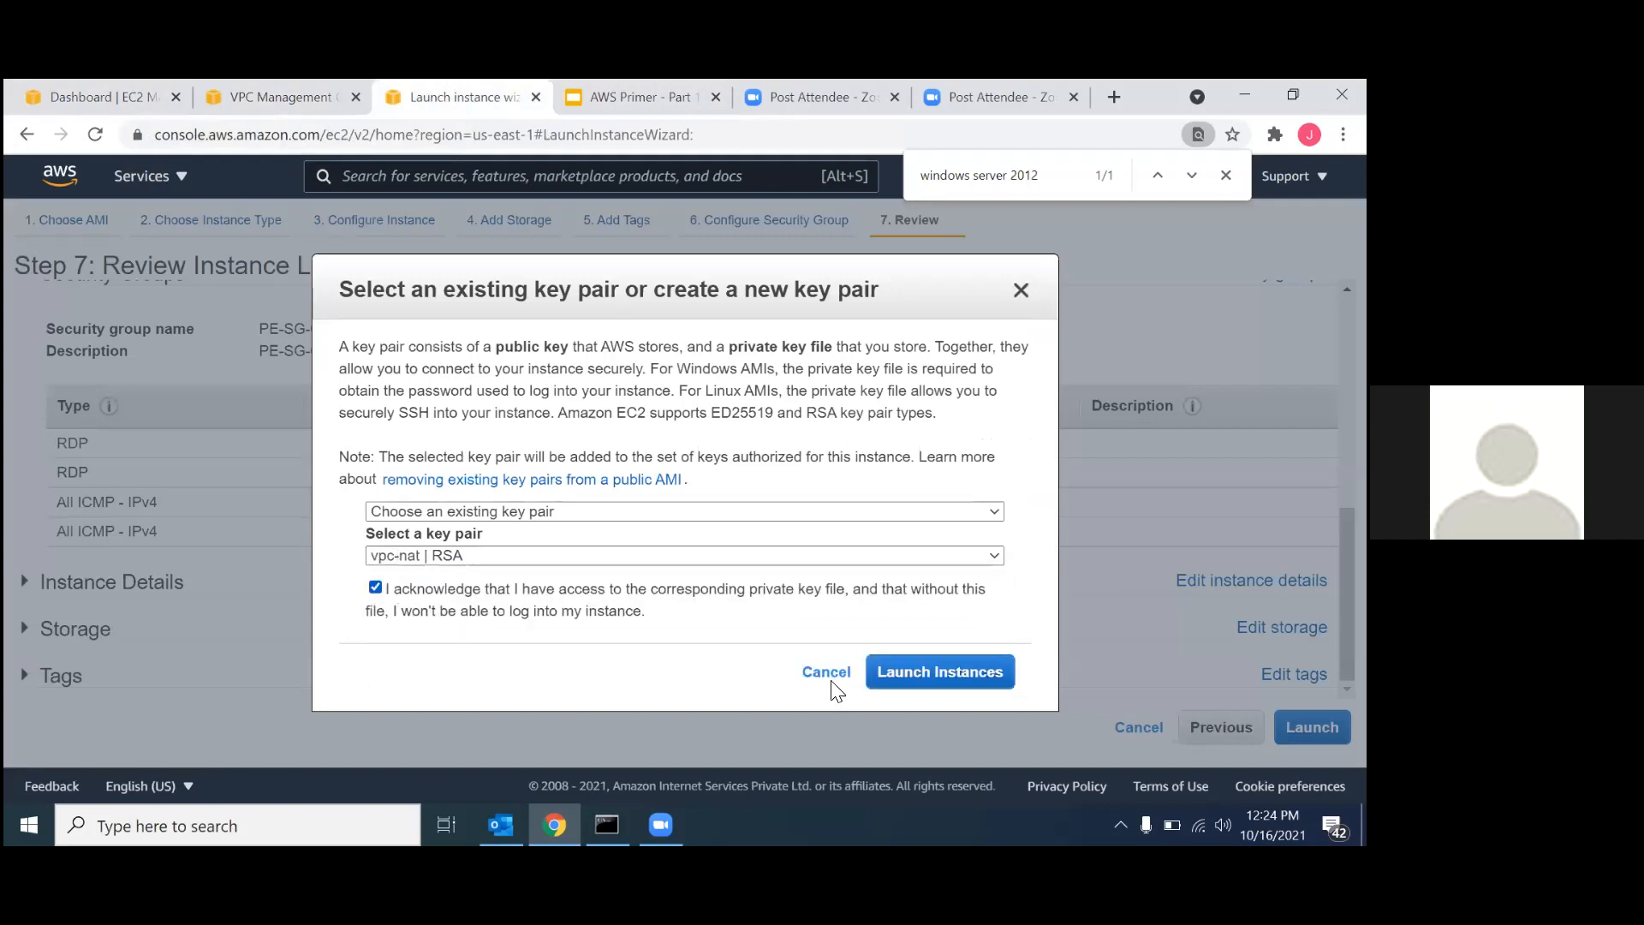
click(922, 680)
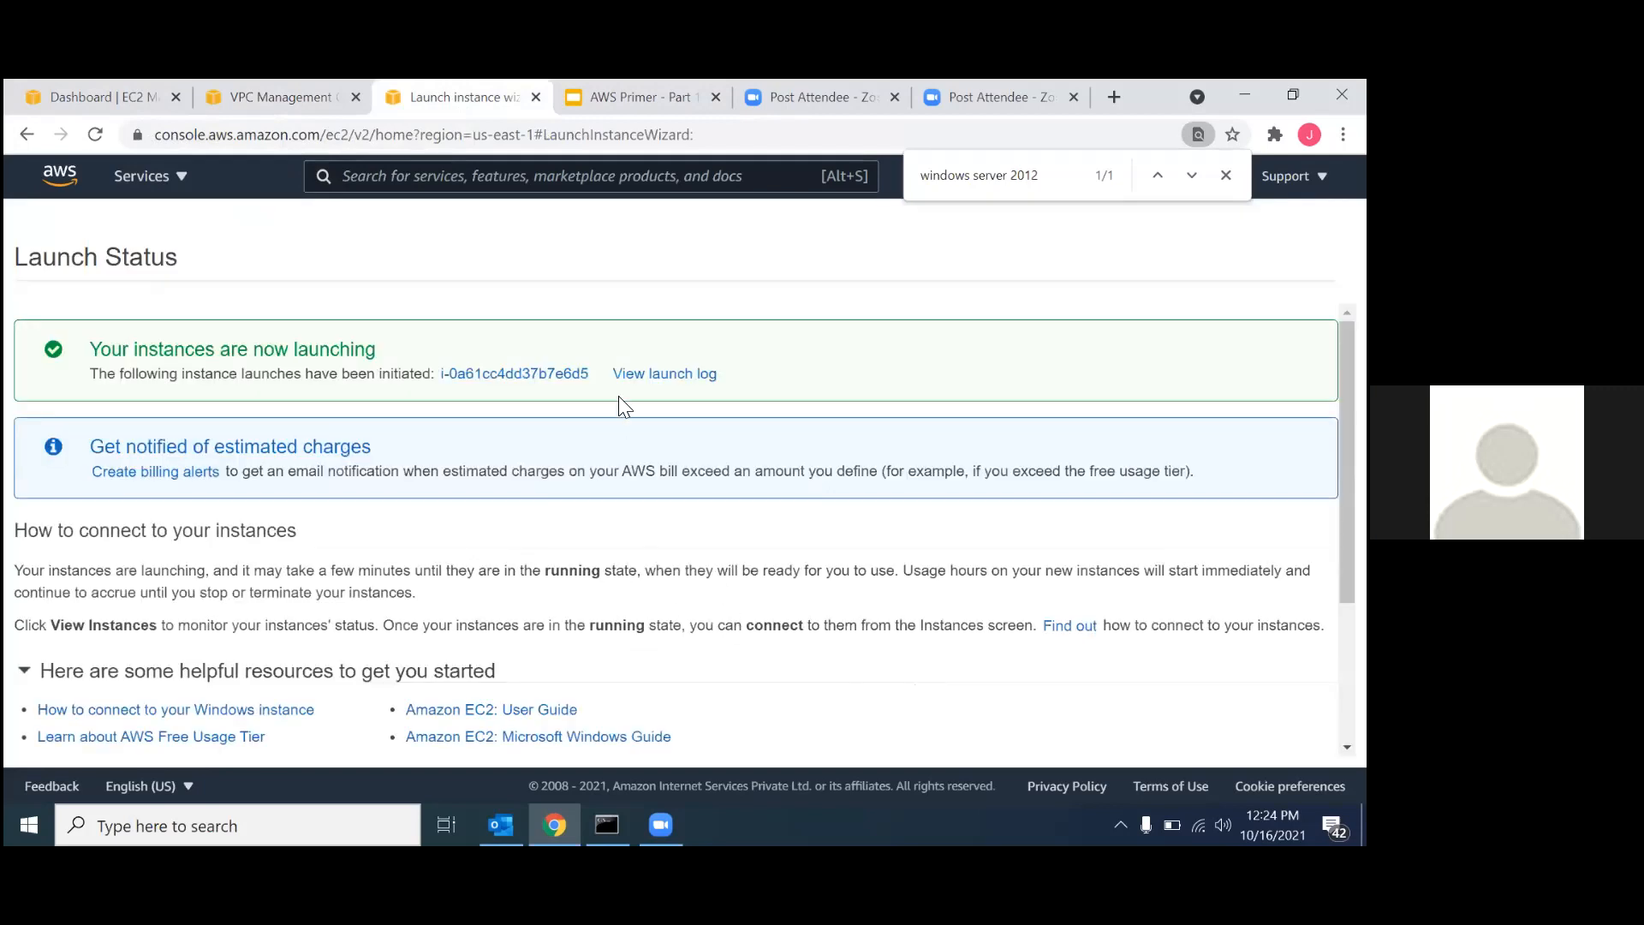
Show the newly launched instance, name it pe-02 and remove the instance ID filter from the list.
click(565, 376)
mouse_move(427, 378)
click(352, 383)
click(446, 425)
text(pe-02)
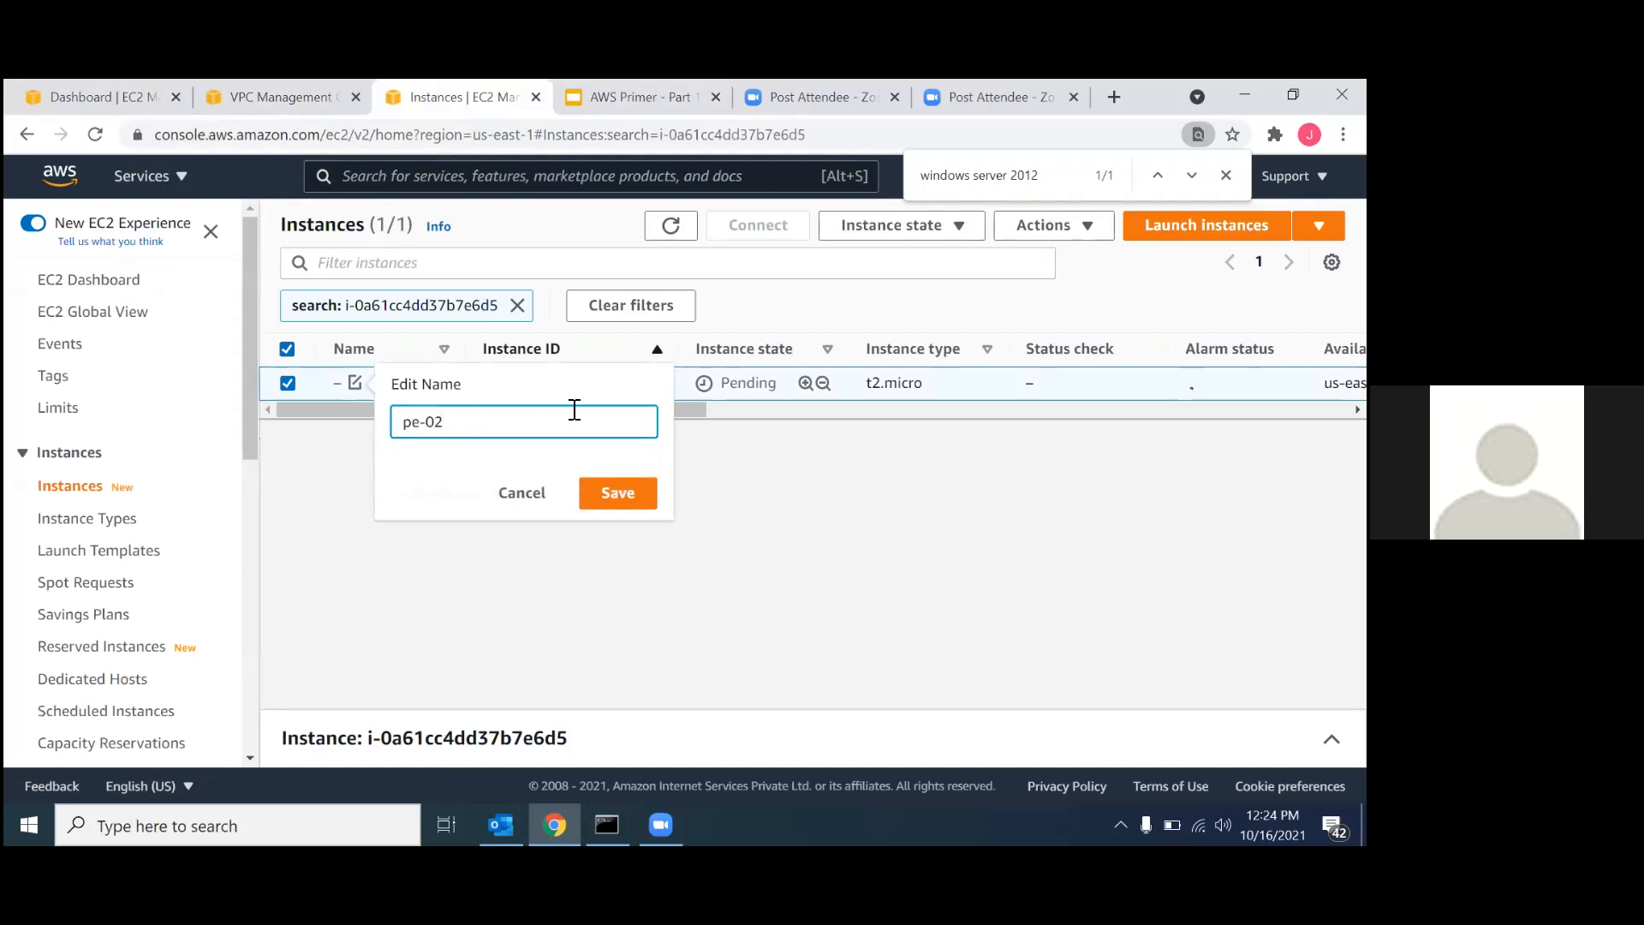
click(611, 497)
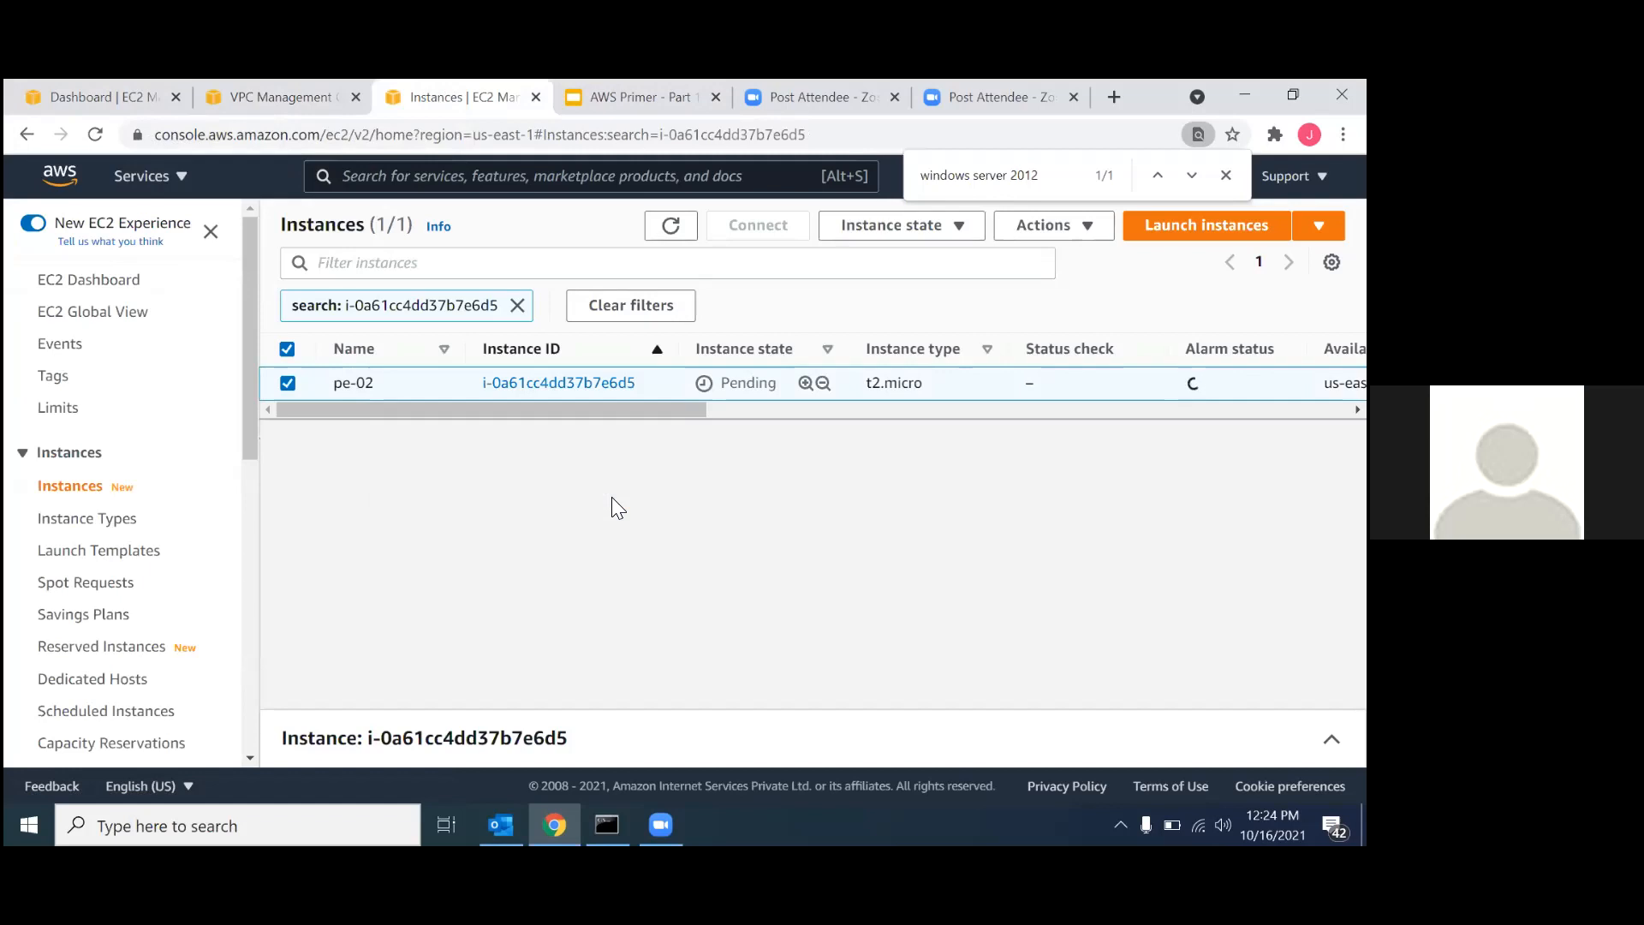
scroll(155, 599, down, 1)
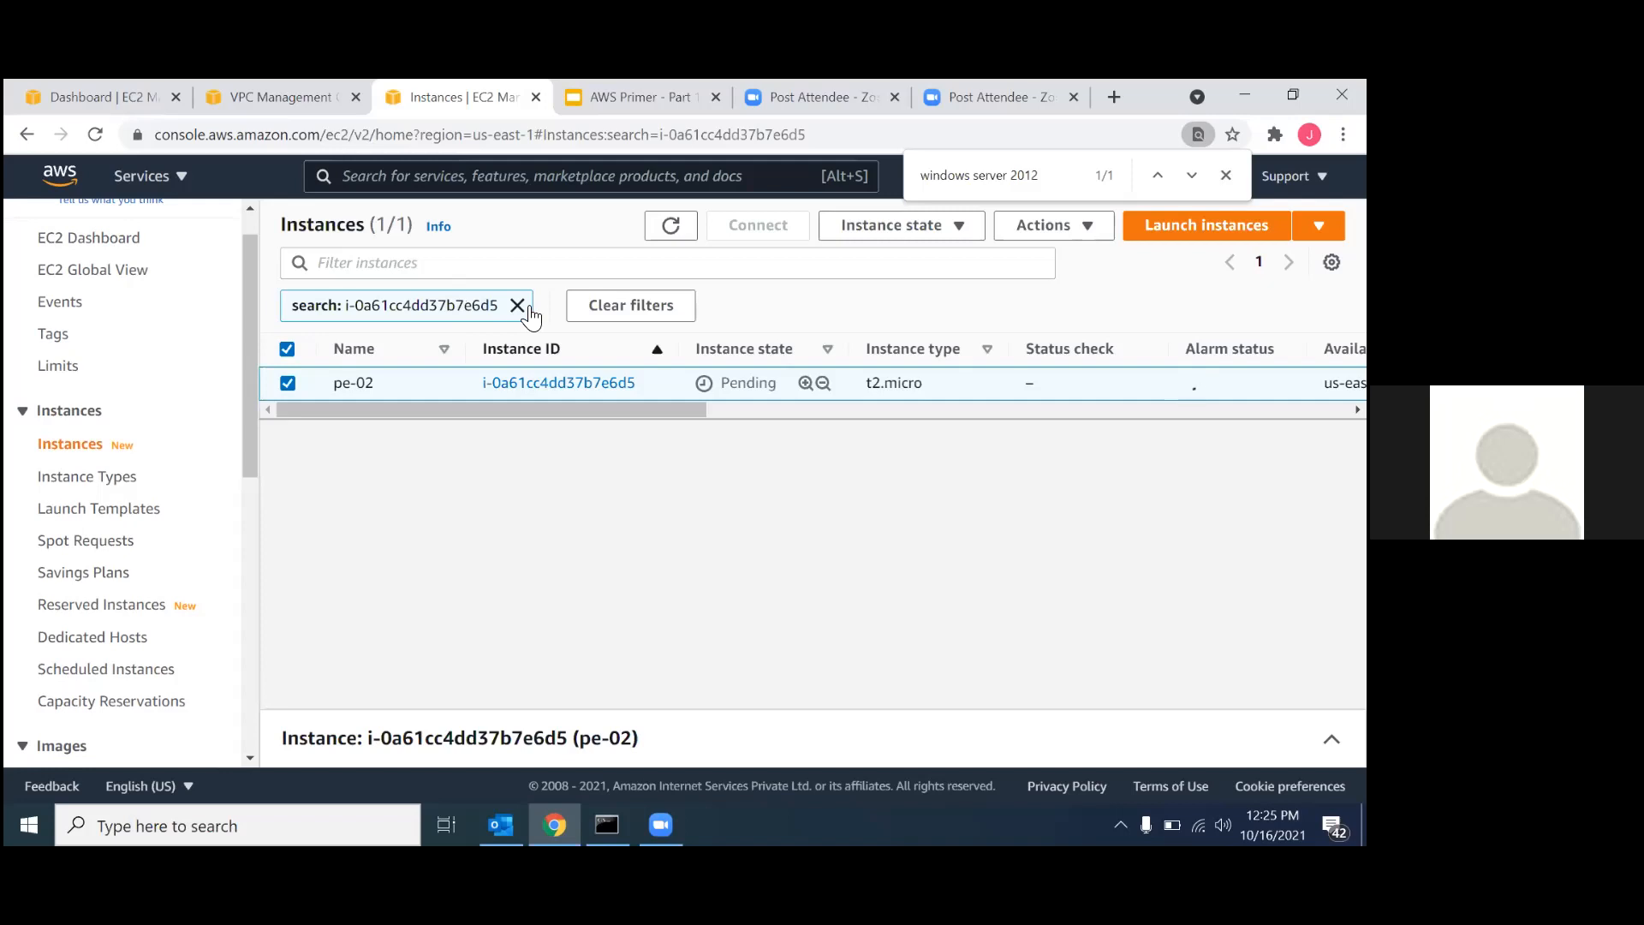
click(518, 305)
Start creating a VPC peering connection in the VPC console and name it peering1.
click(296, 94)
scroll(148, 523, down, 6)
scroll(112, 531, up, 2)
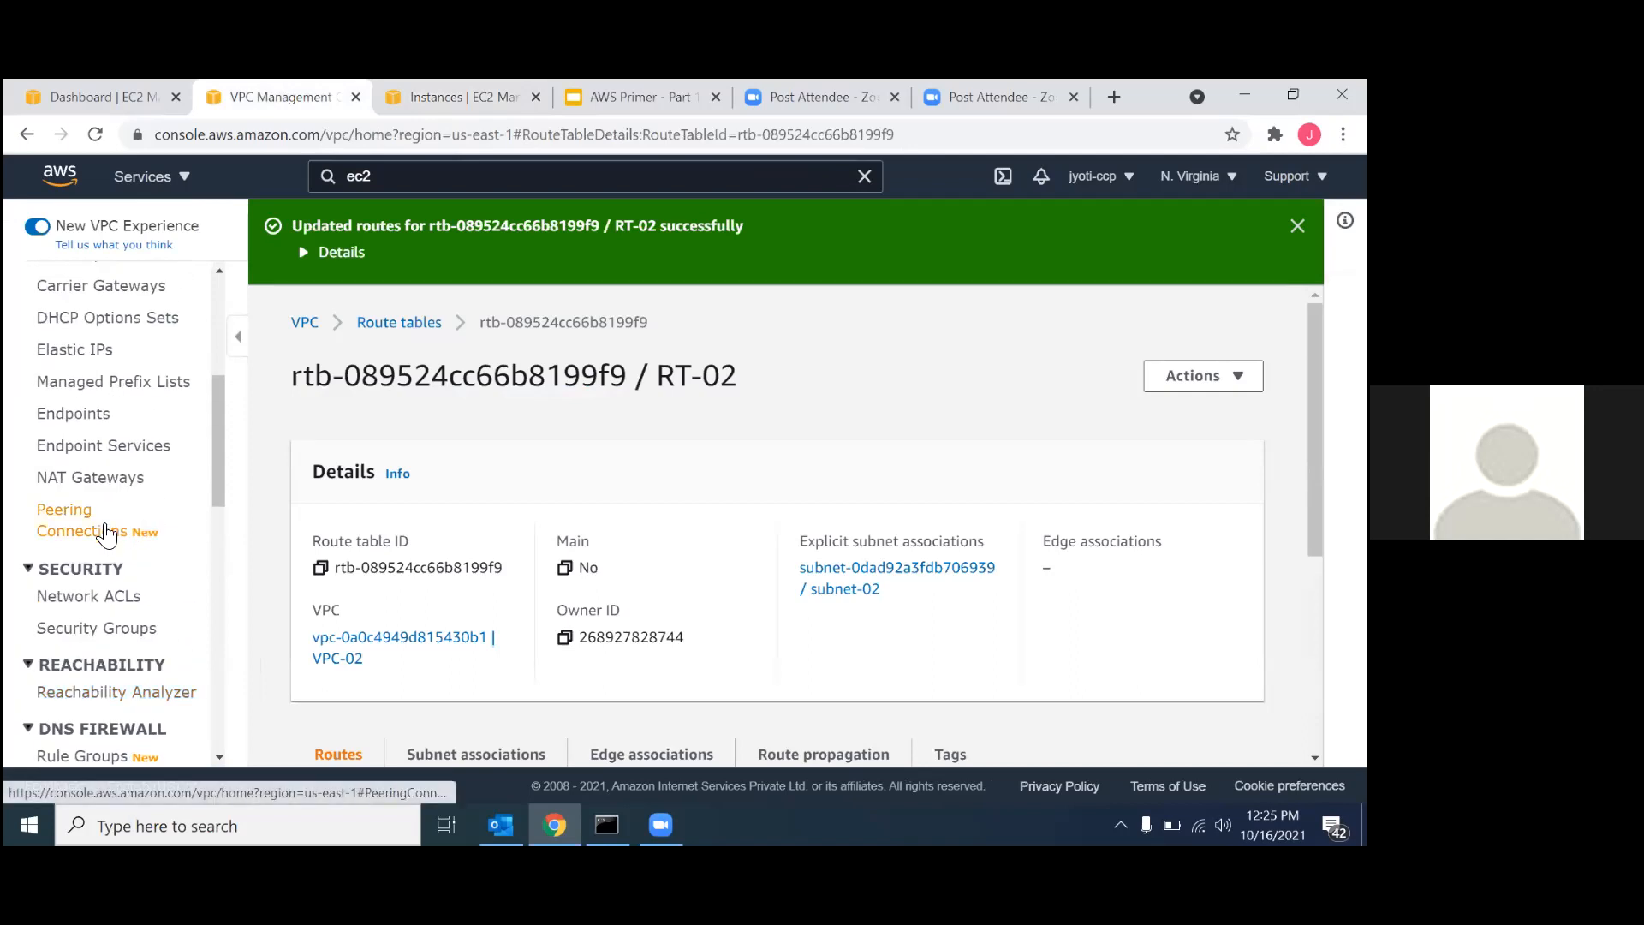
click(106, 533)
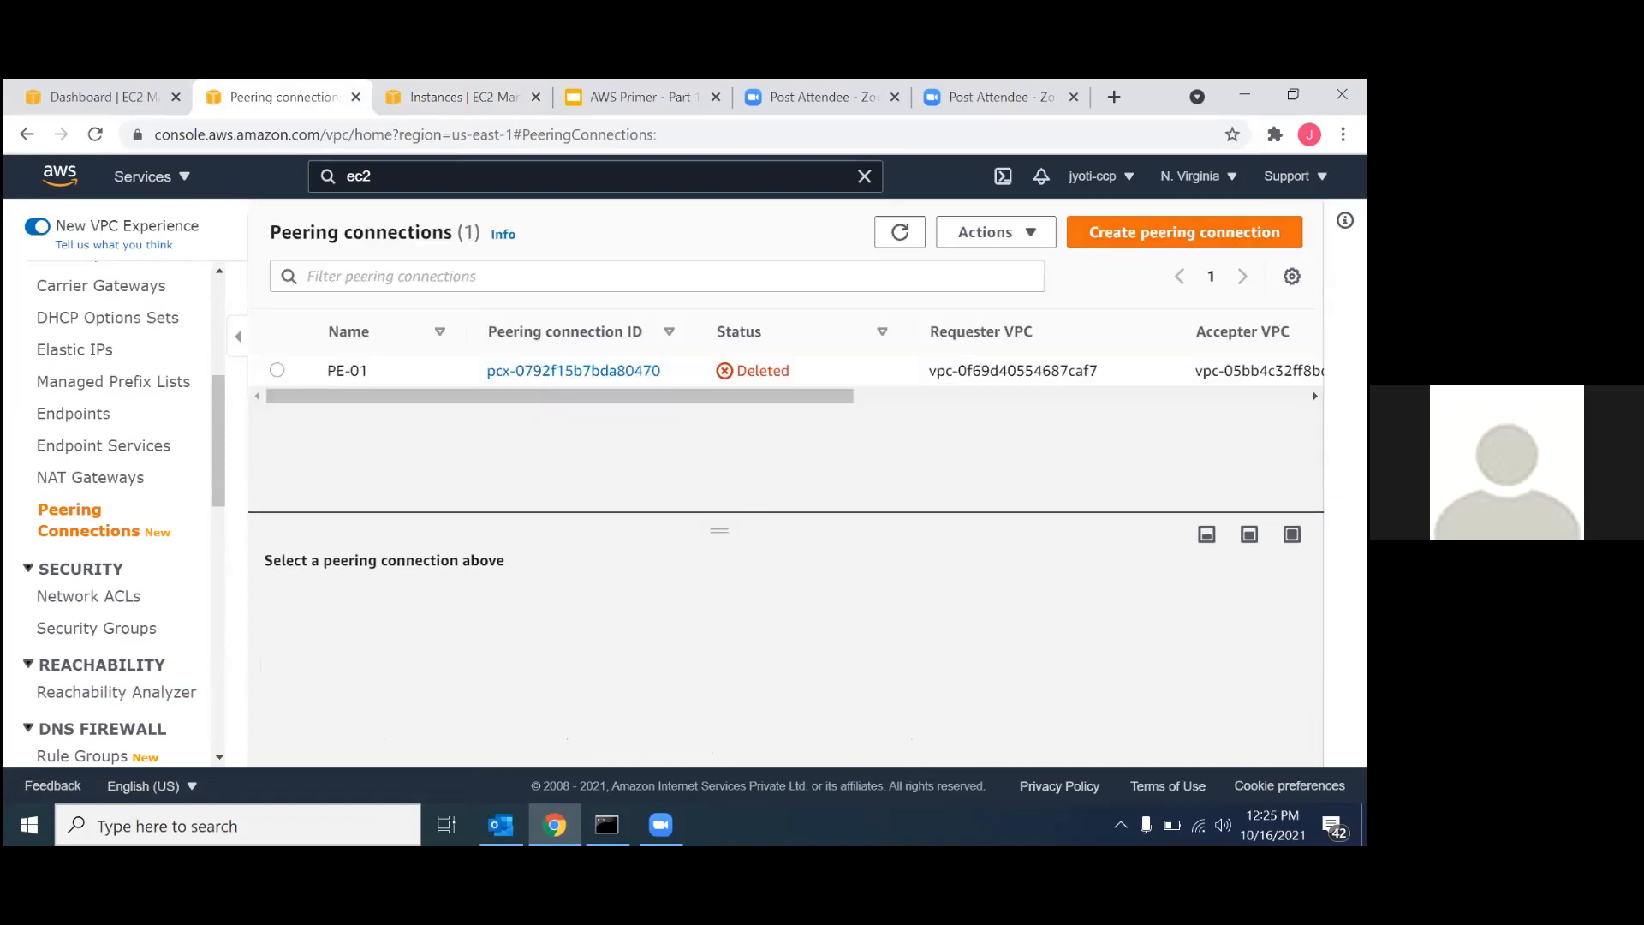
click(1184, 232)
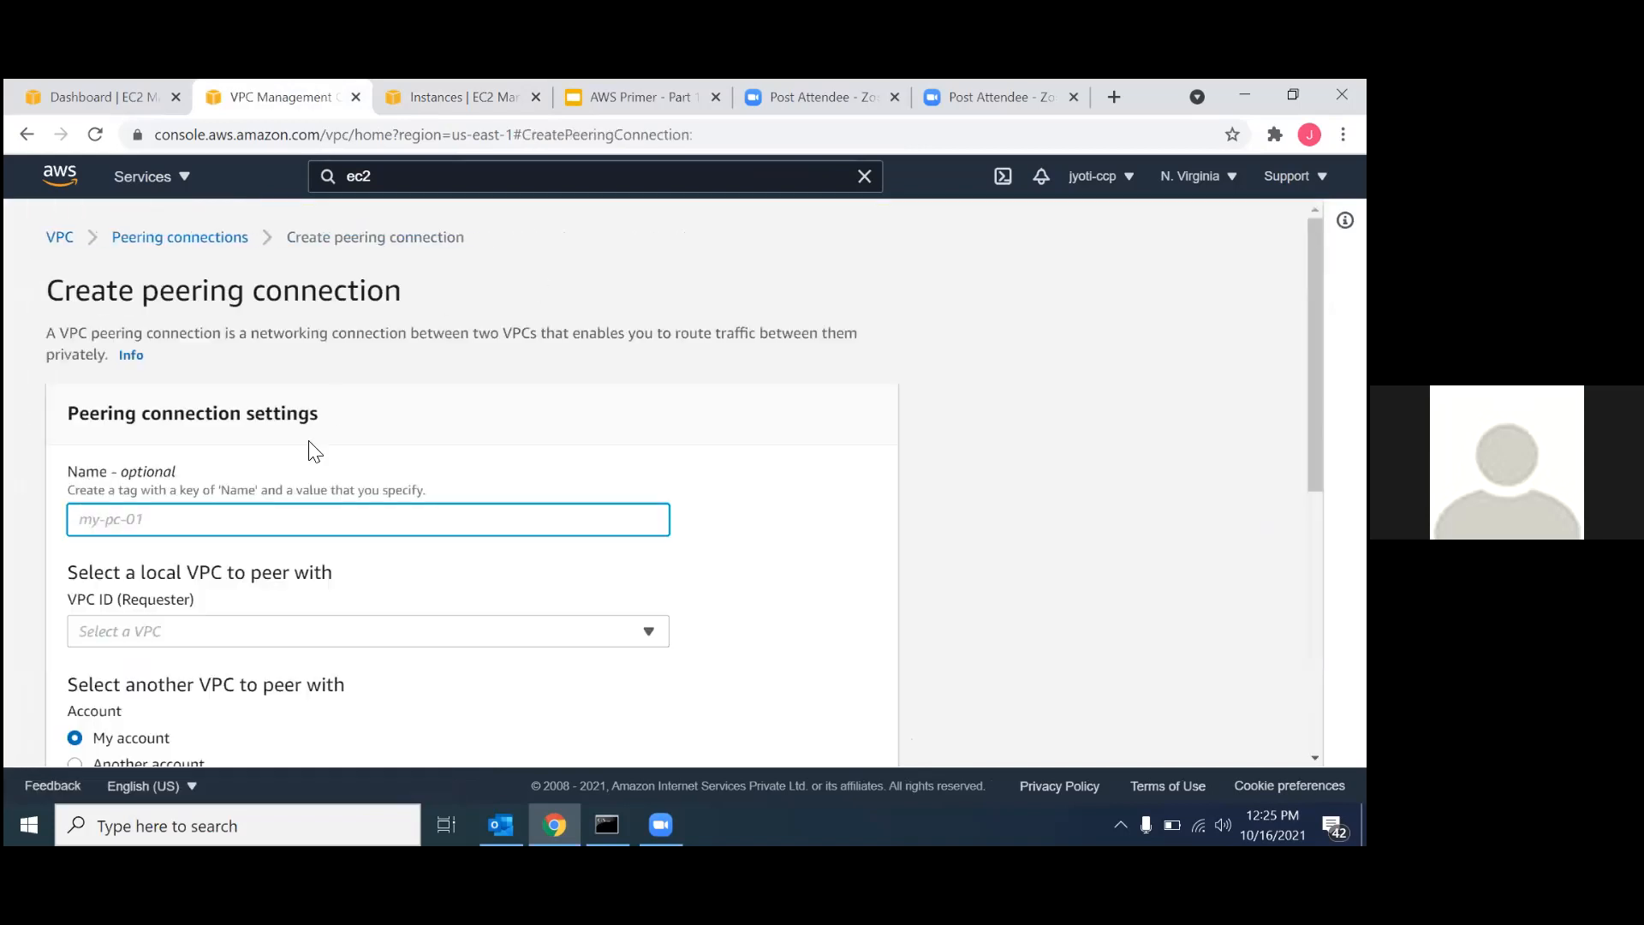
text(peering1)
Set VPC-01 as the requester and VPC-02 as the accepter of the peering connection, within the same account and region.
scroll(280, 573, down, 3)
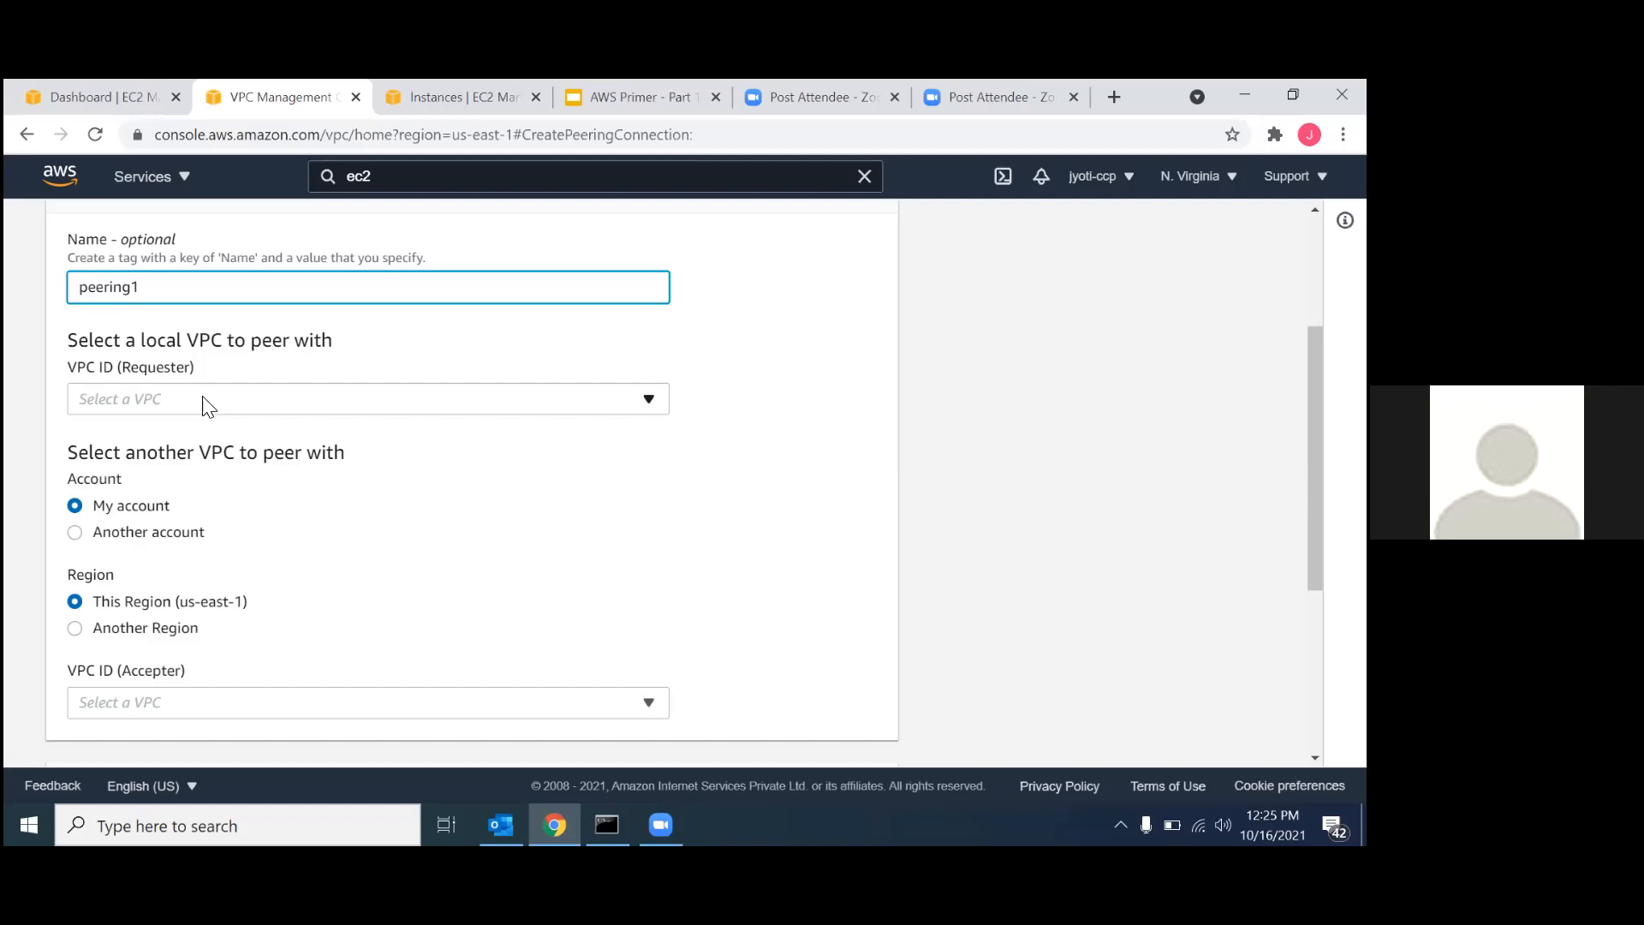
click(206, 402)
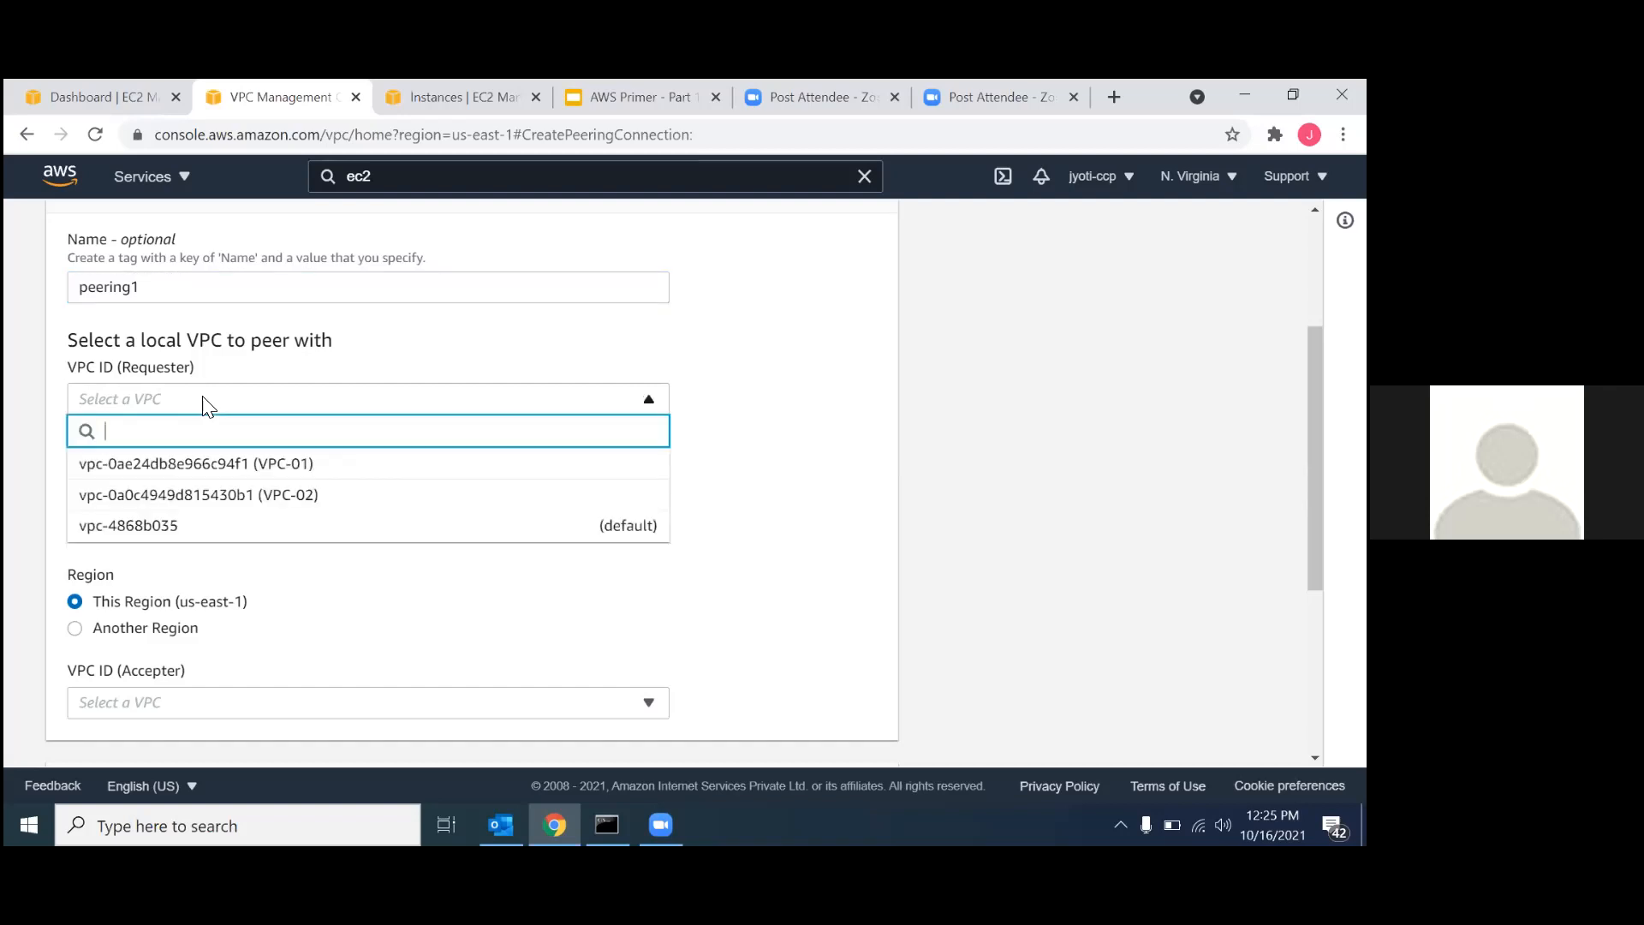
click(223, 464)
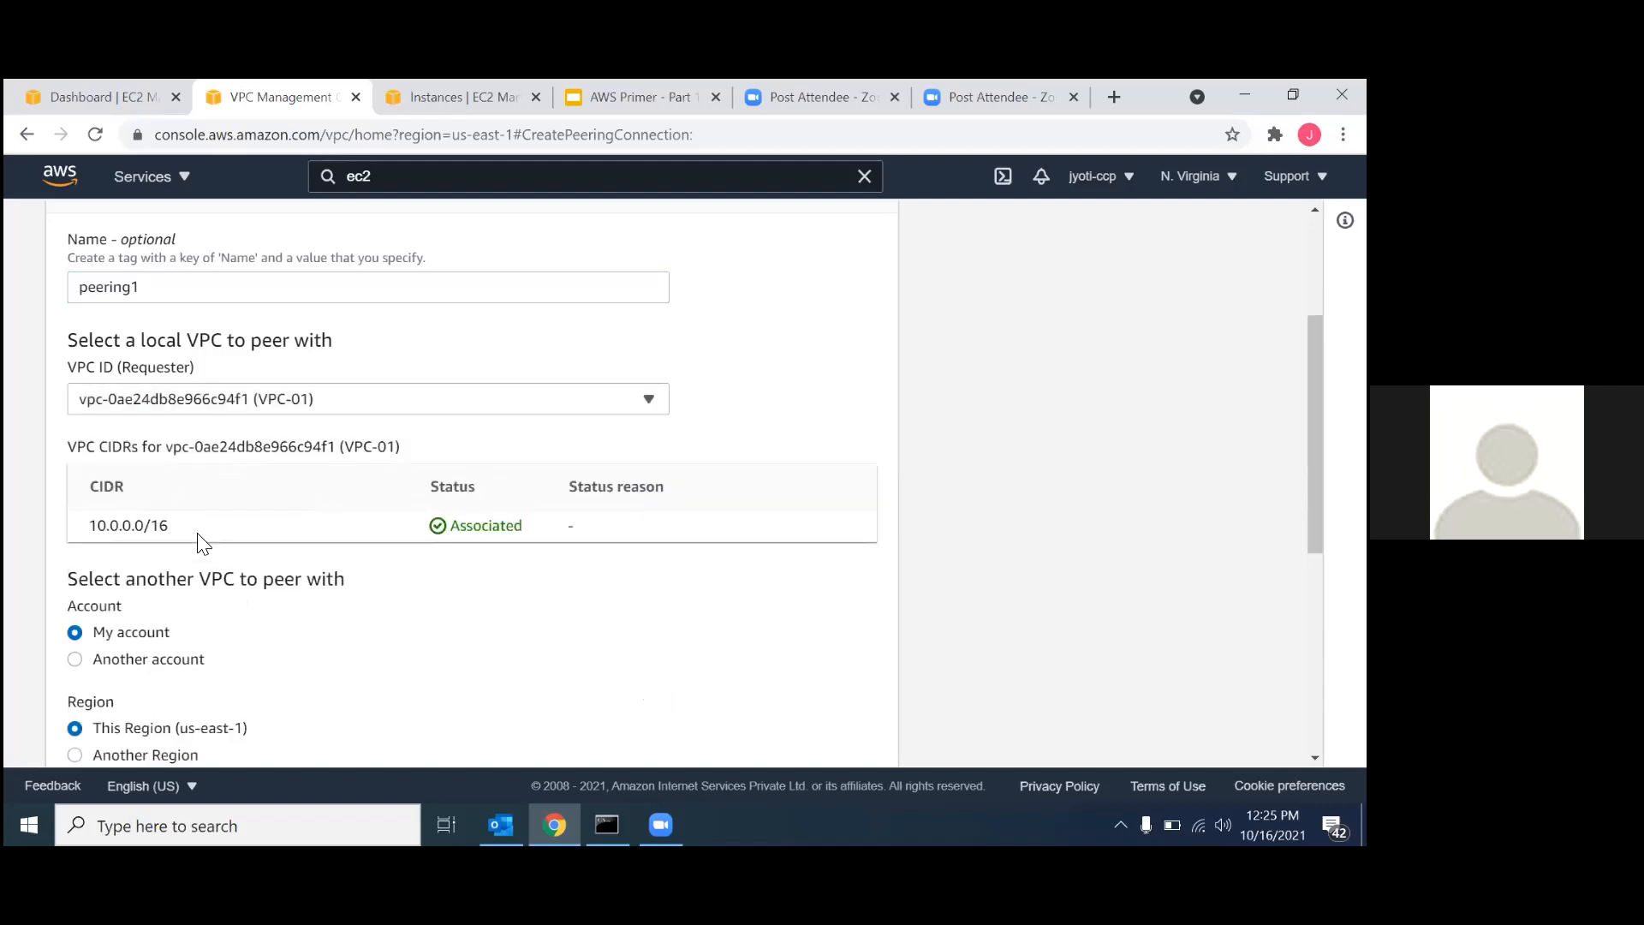
scroll(202, 543, down, 1)
scroll(202, 543, down, 1)
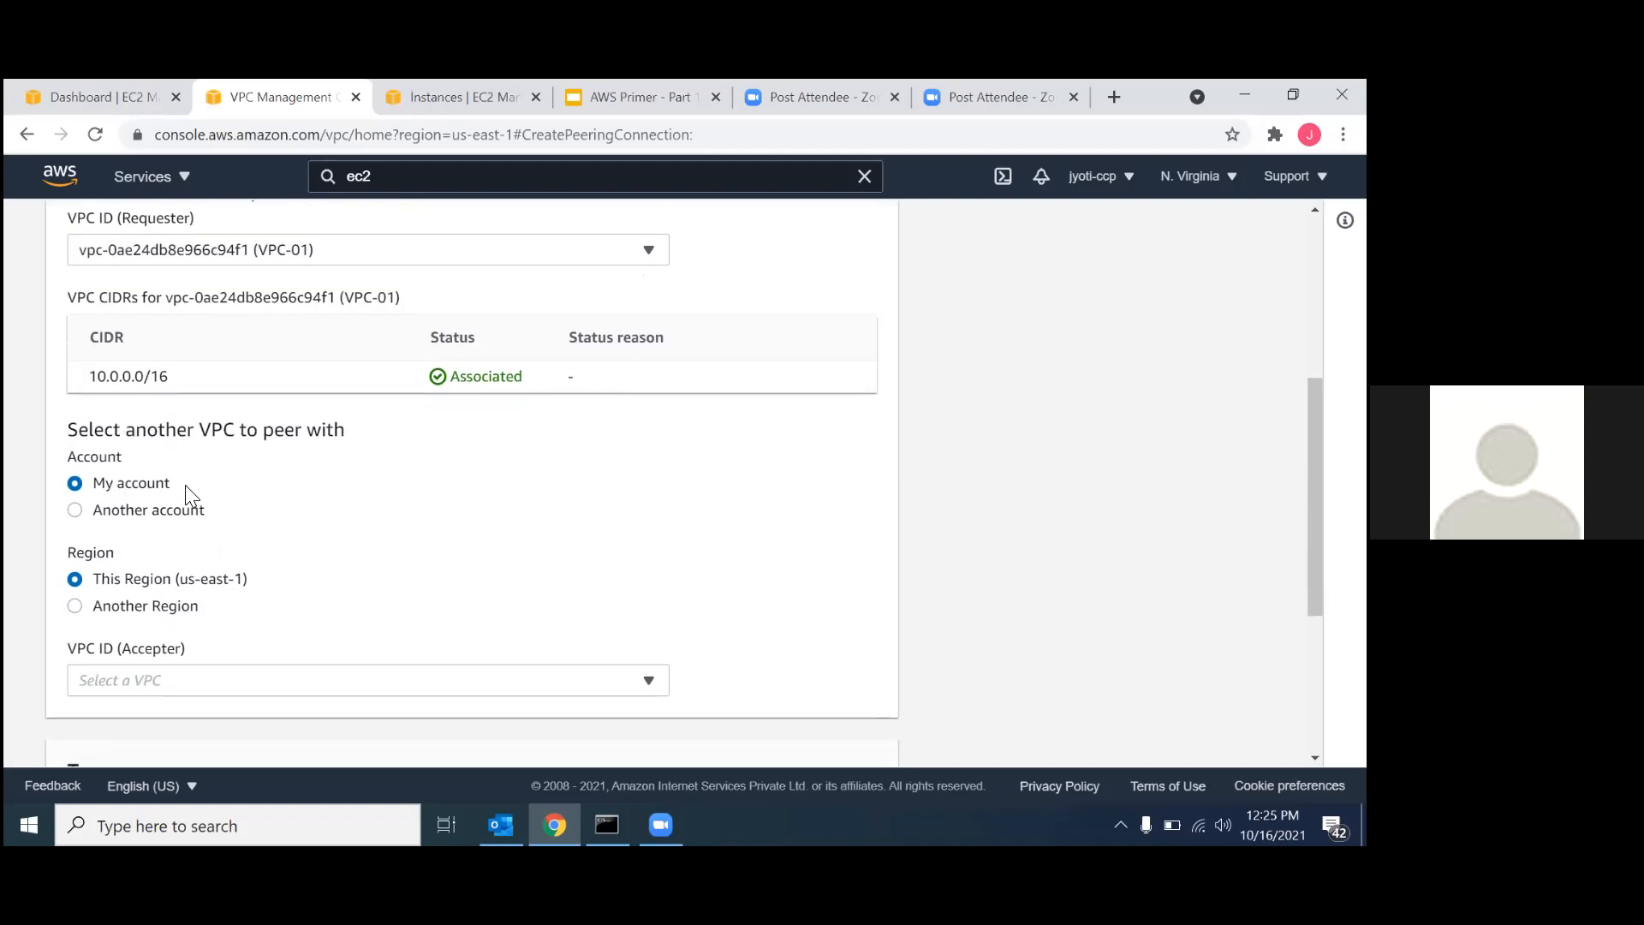
scroll(138, 491, down, 1)
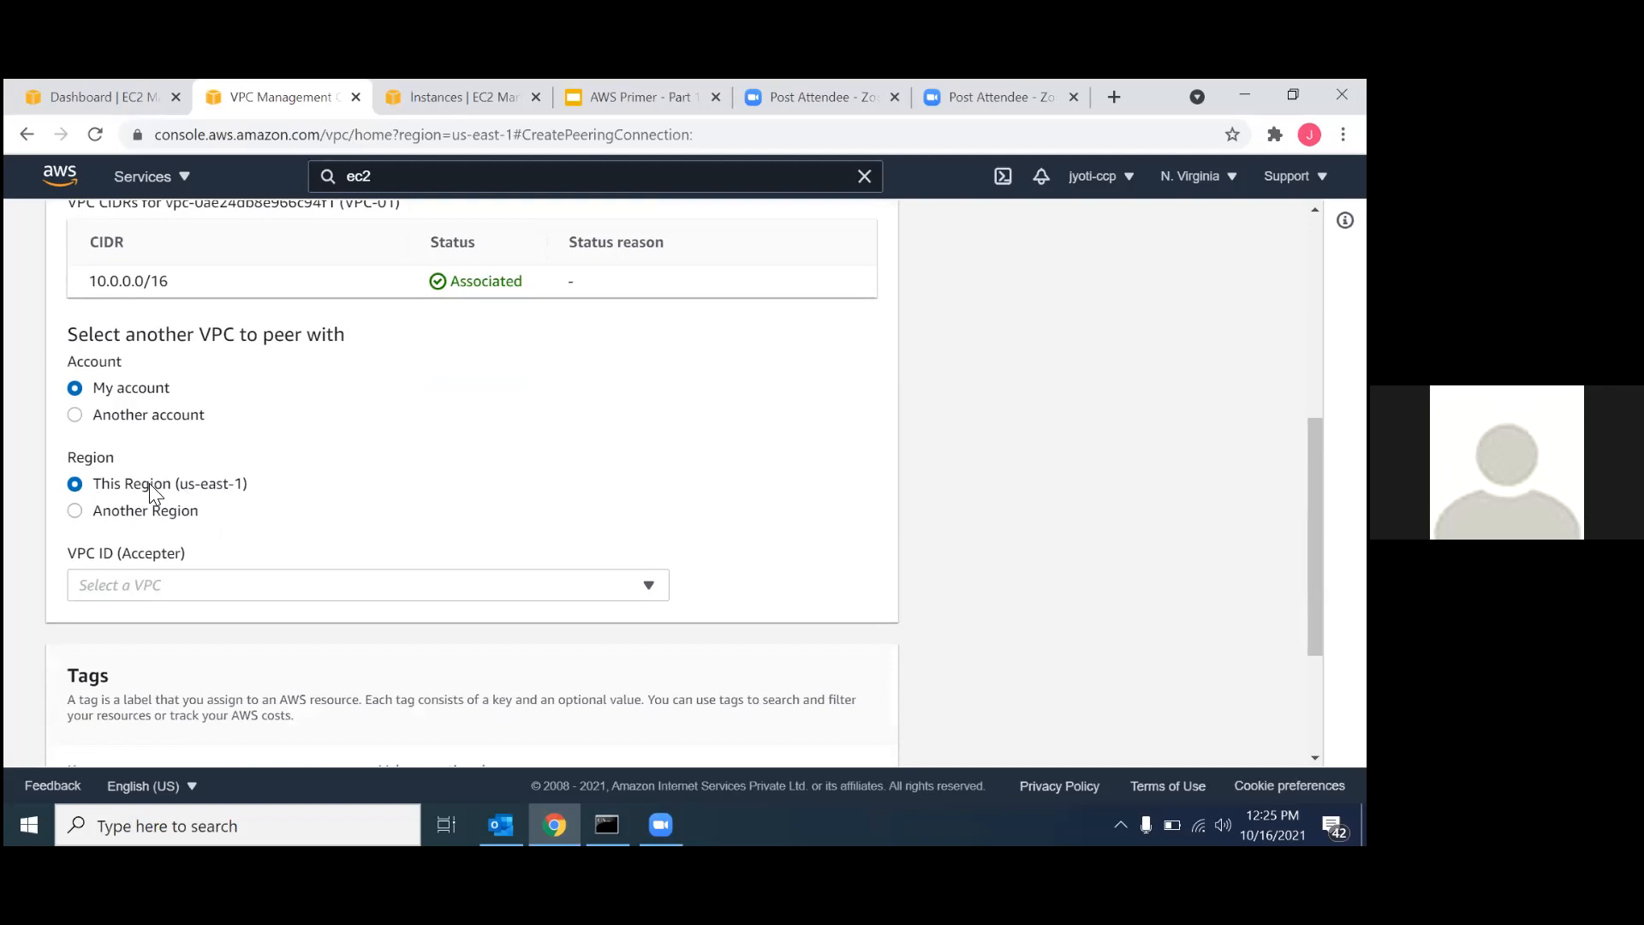
click(146, 589)
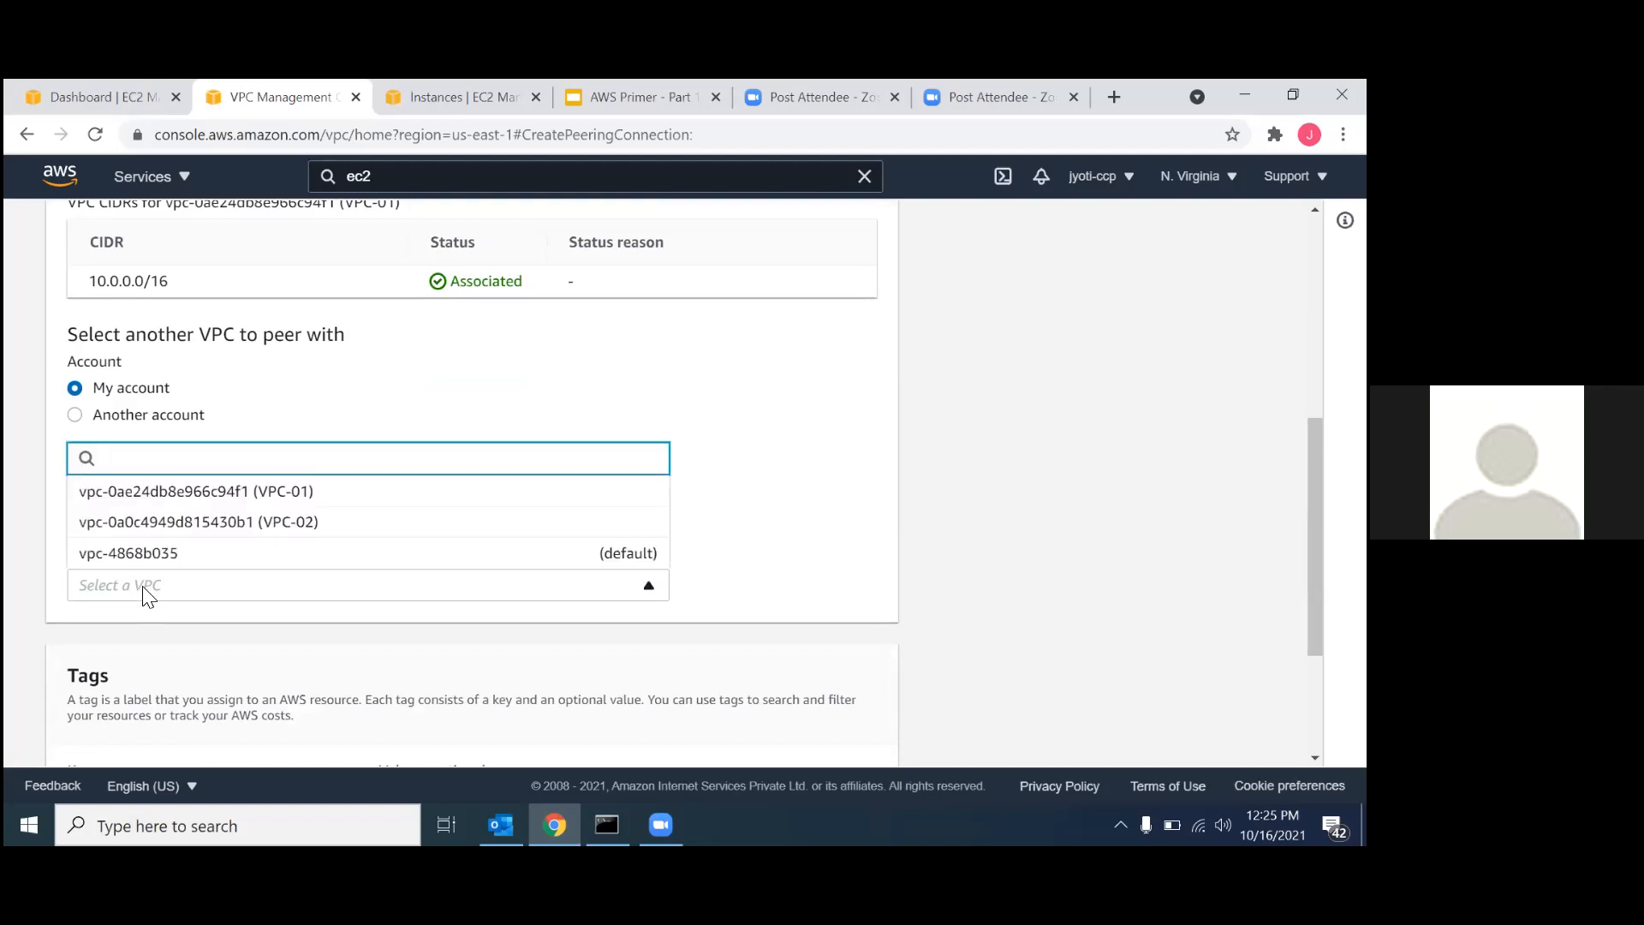
click(171, 521)
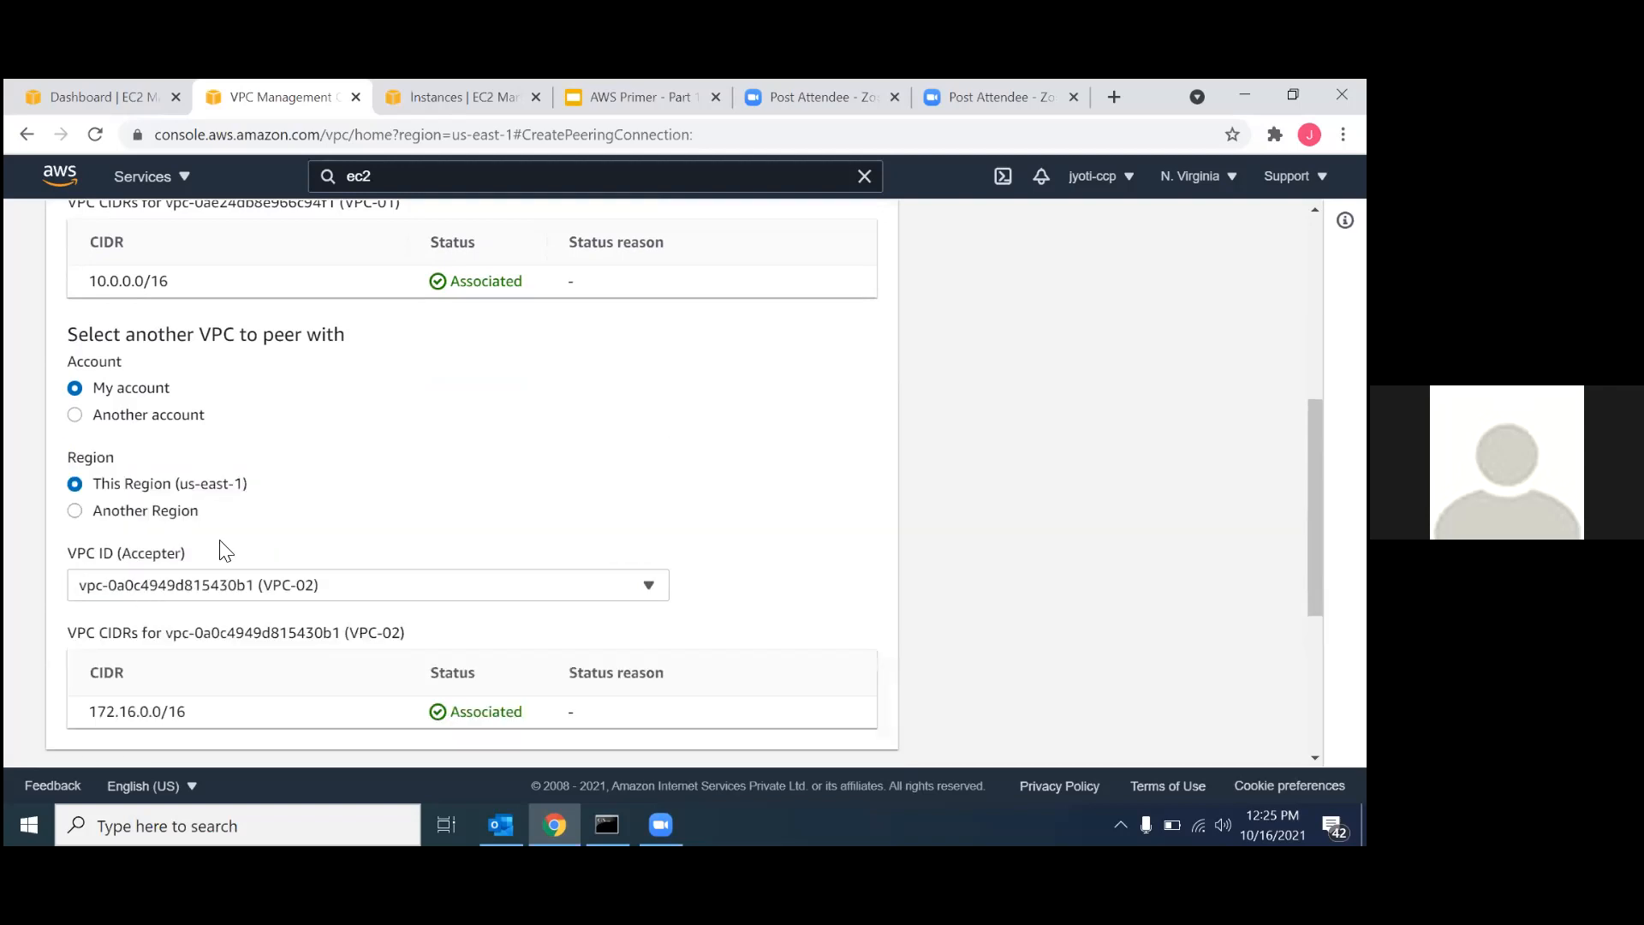
Review the peering settings and Name tag, and create the peering connection peering1.
scroll(355, 632, down, 4)
scroll(357, 634, up, 1)
scroll(356, 630, up, 3)
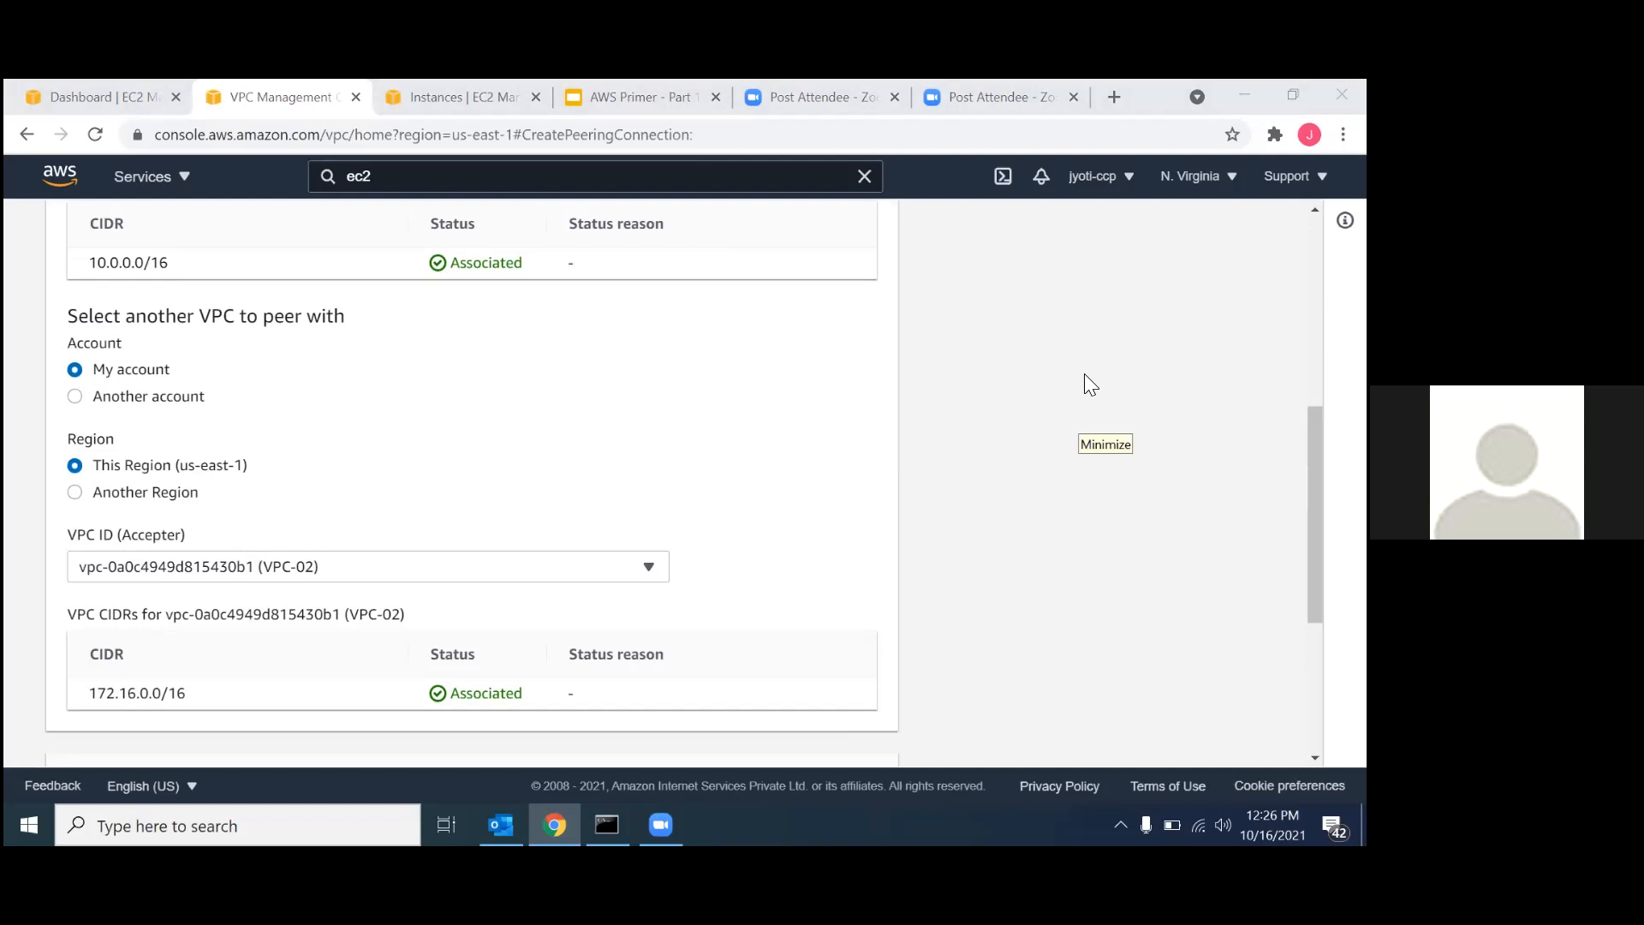
scroll(697, 573, down, 3)
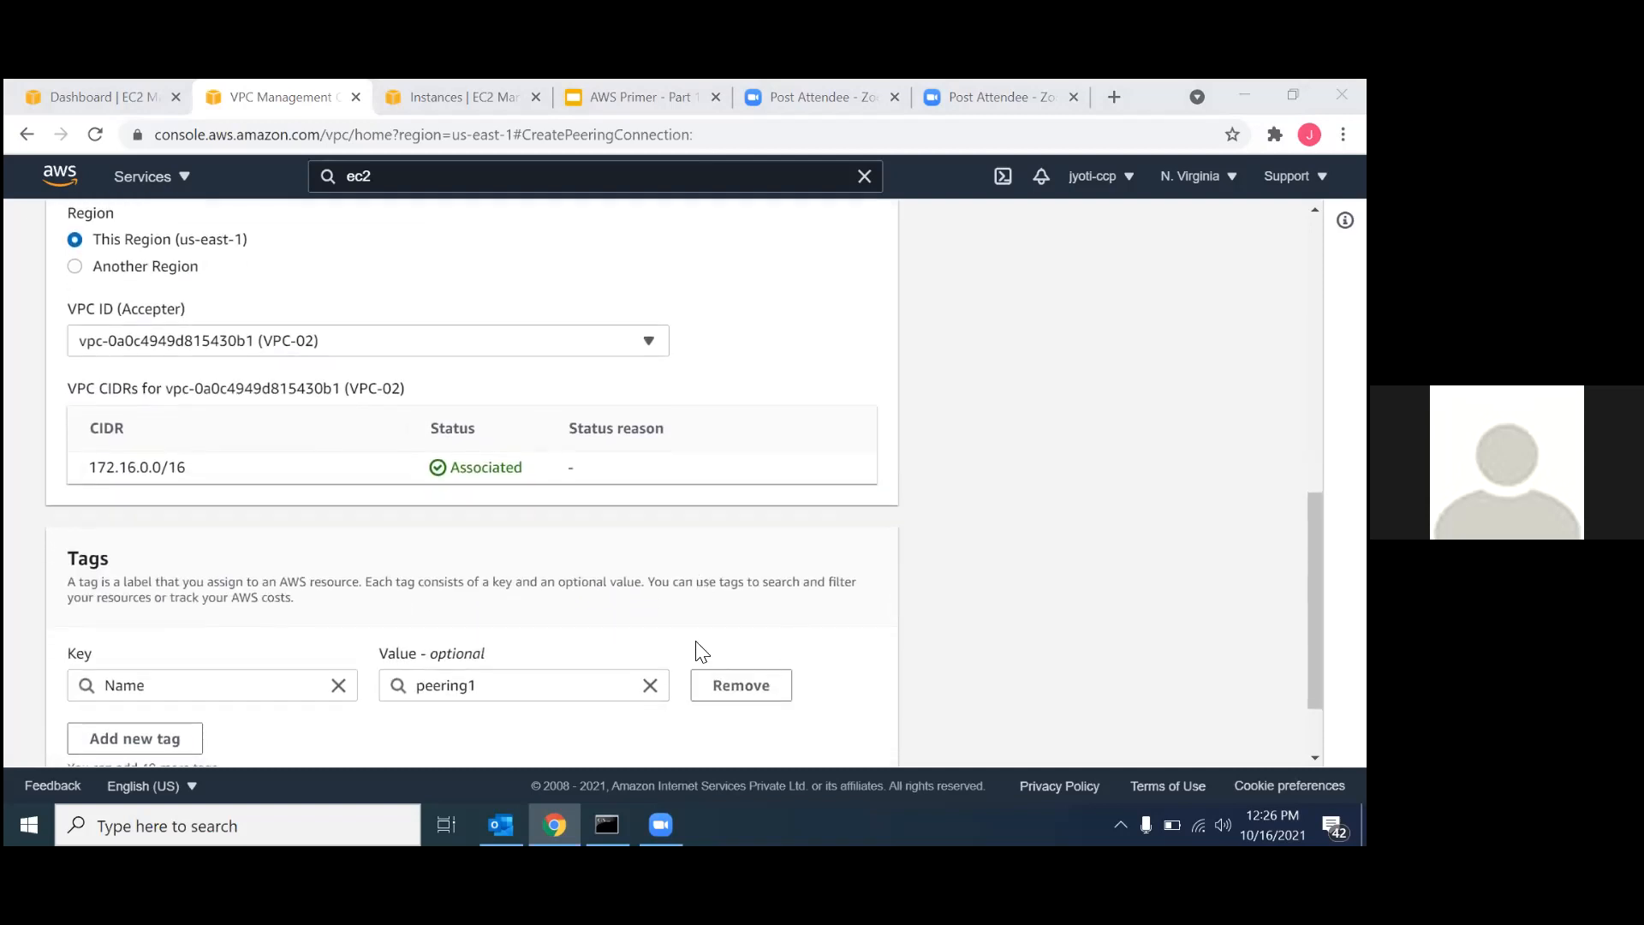
scroll(699, 650, down, 1)
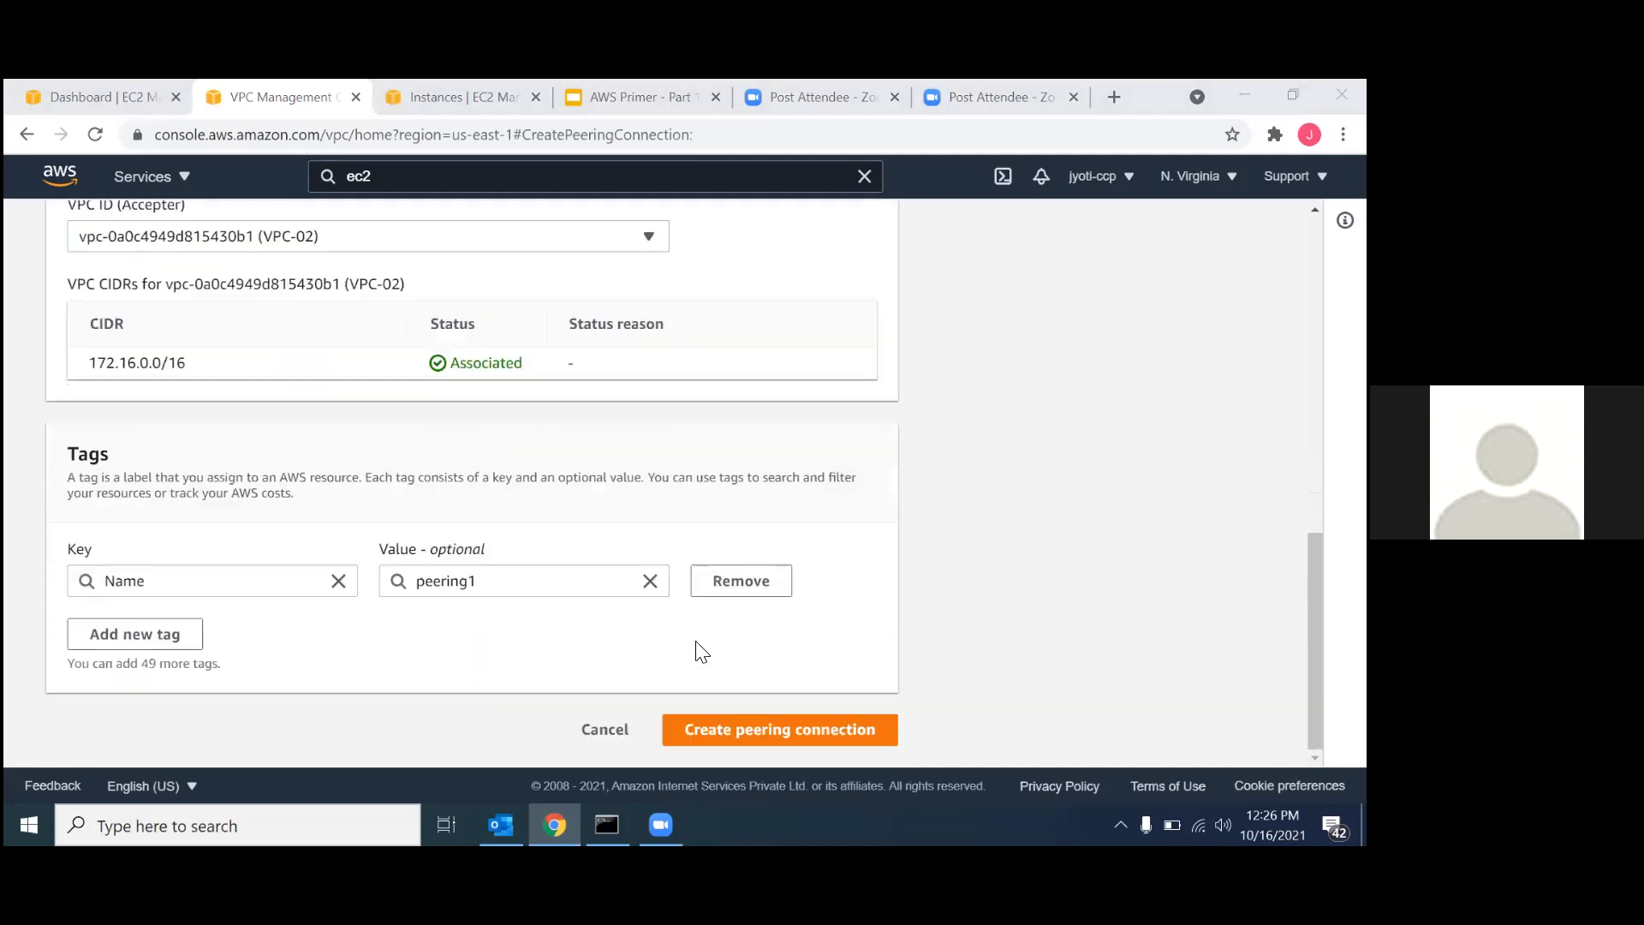
click(777, 729)
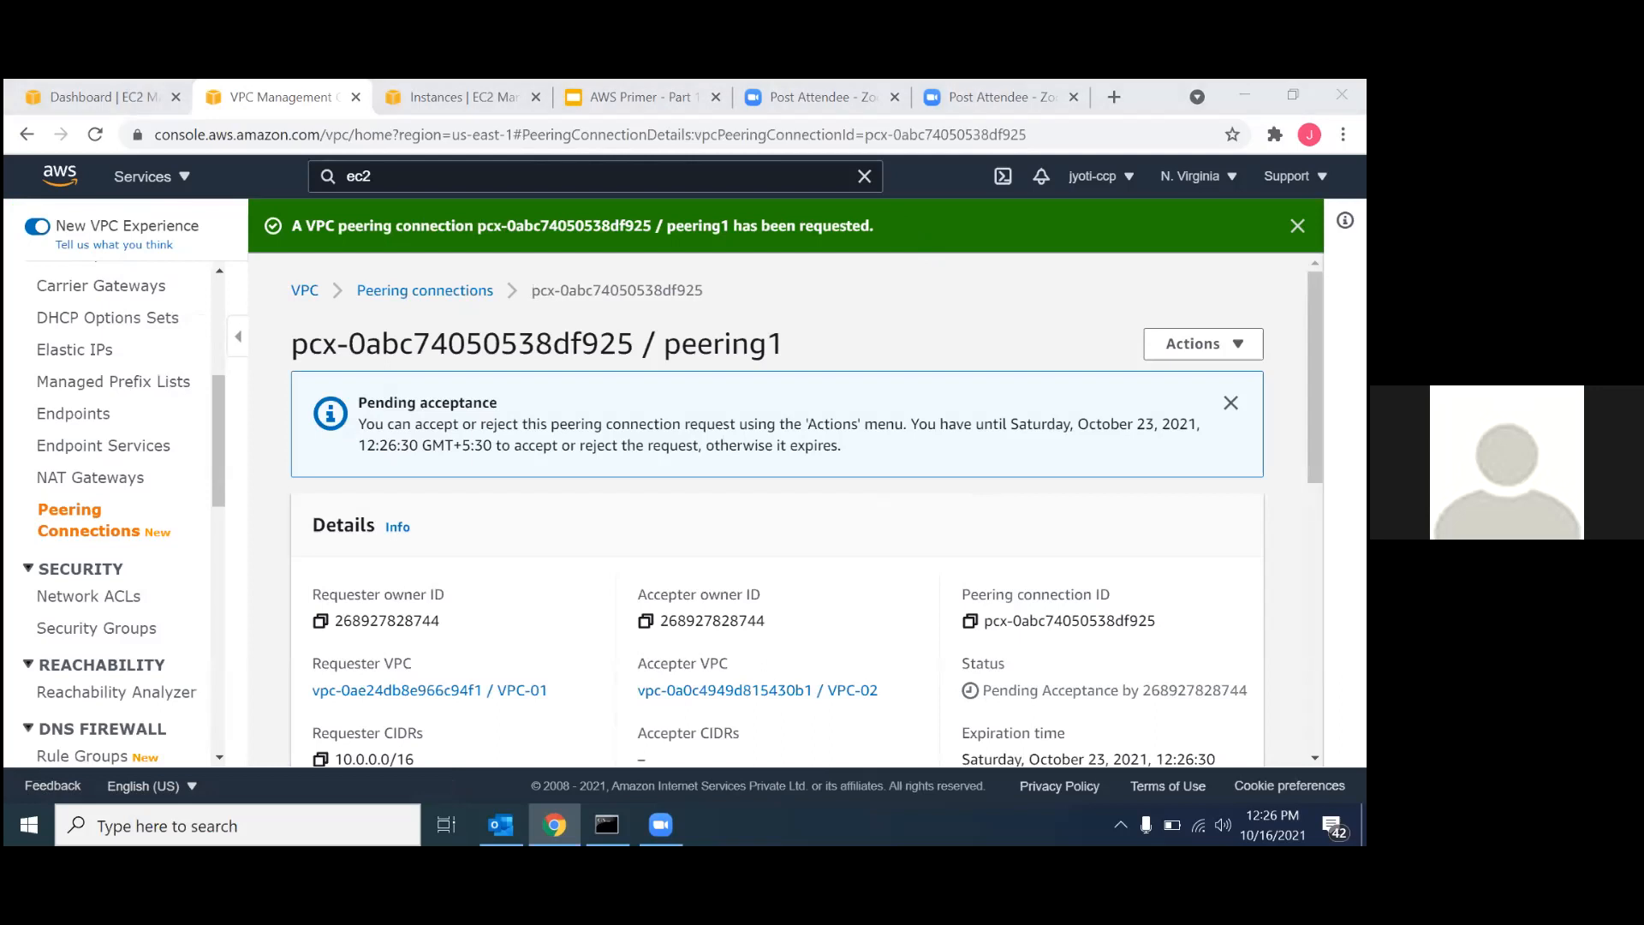
Examine the details and acceptance status of peering1, and look at the EC2 instances list in between.
scroll(651, 497, down, 1)
scroll(652, 504, up, 1)
click(418, 100)
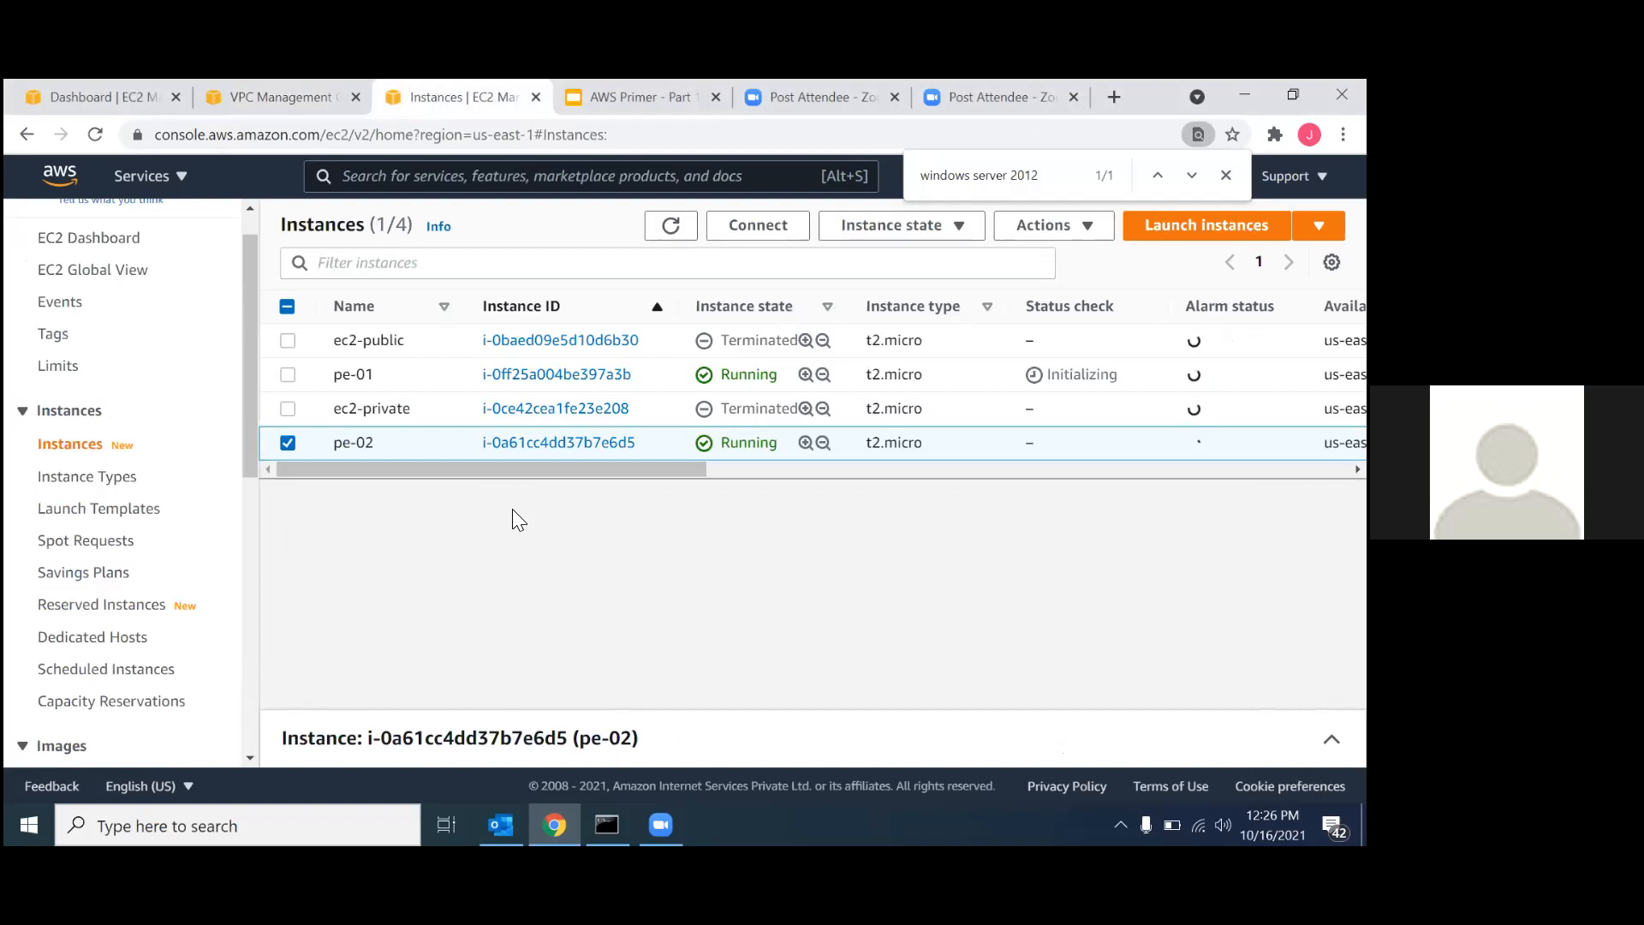
click(250, 94)
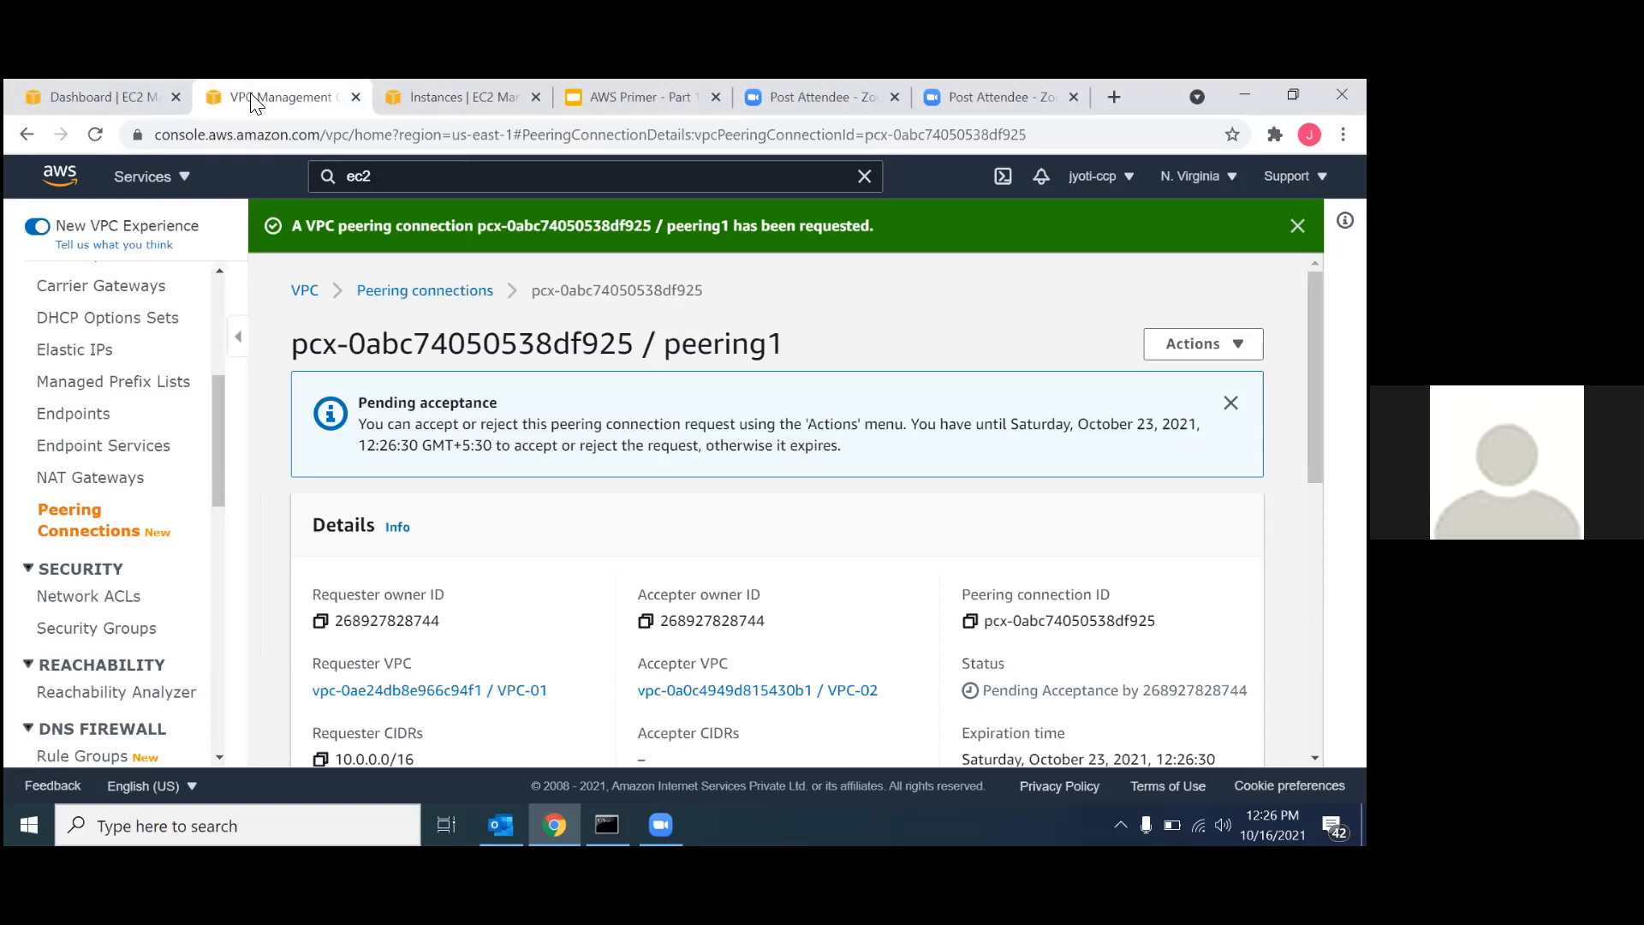
scroll(384, 681, down, 1)
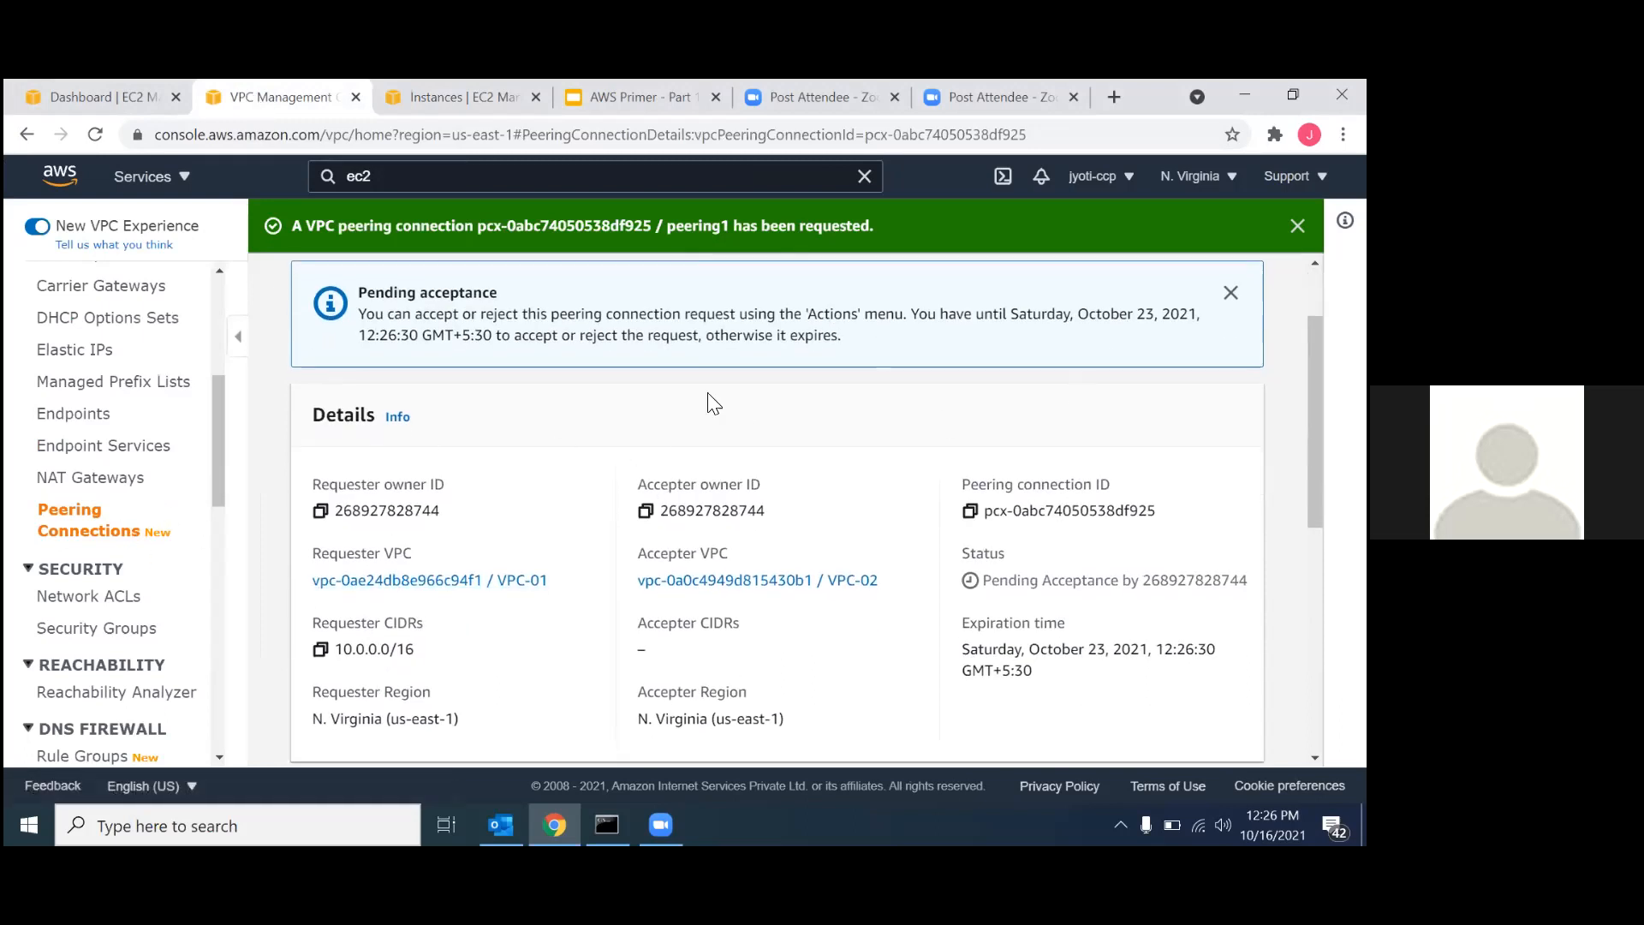
scroll(1010, 650, up, 1)
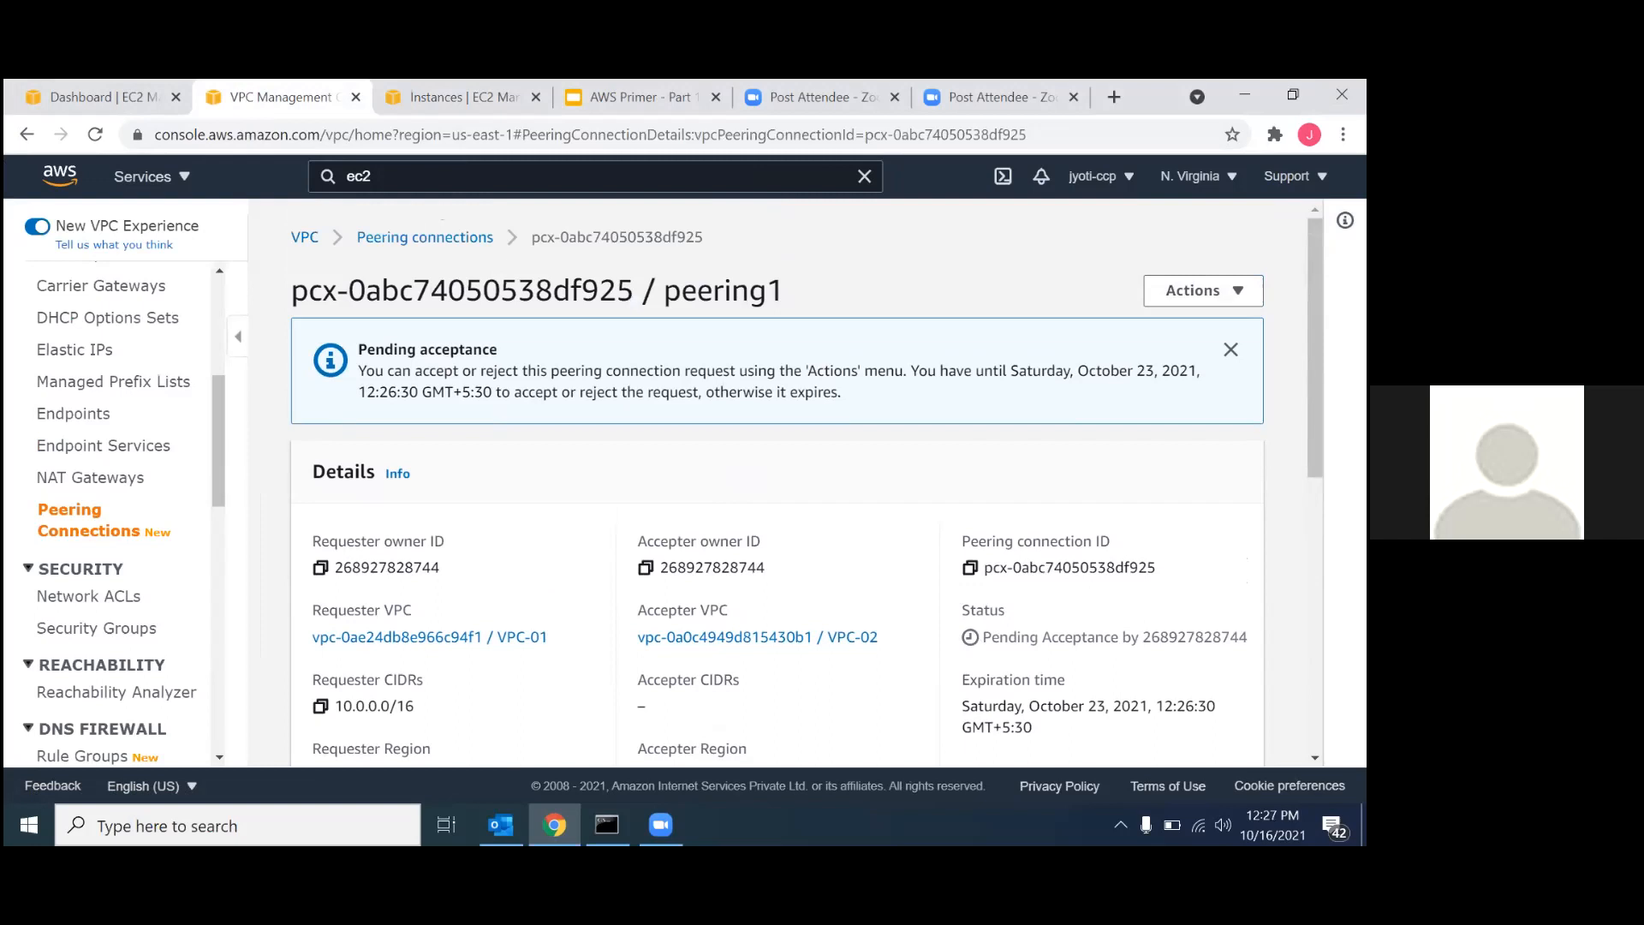
double_click(1194, 637)
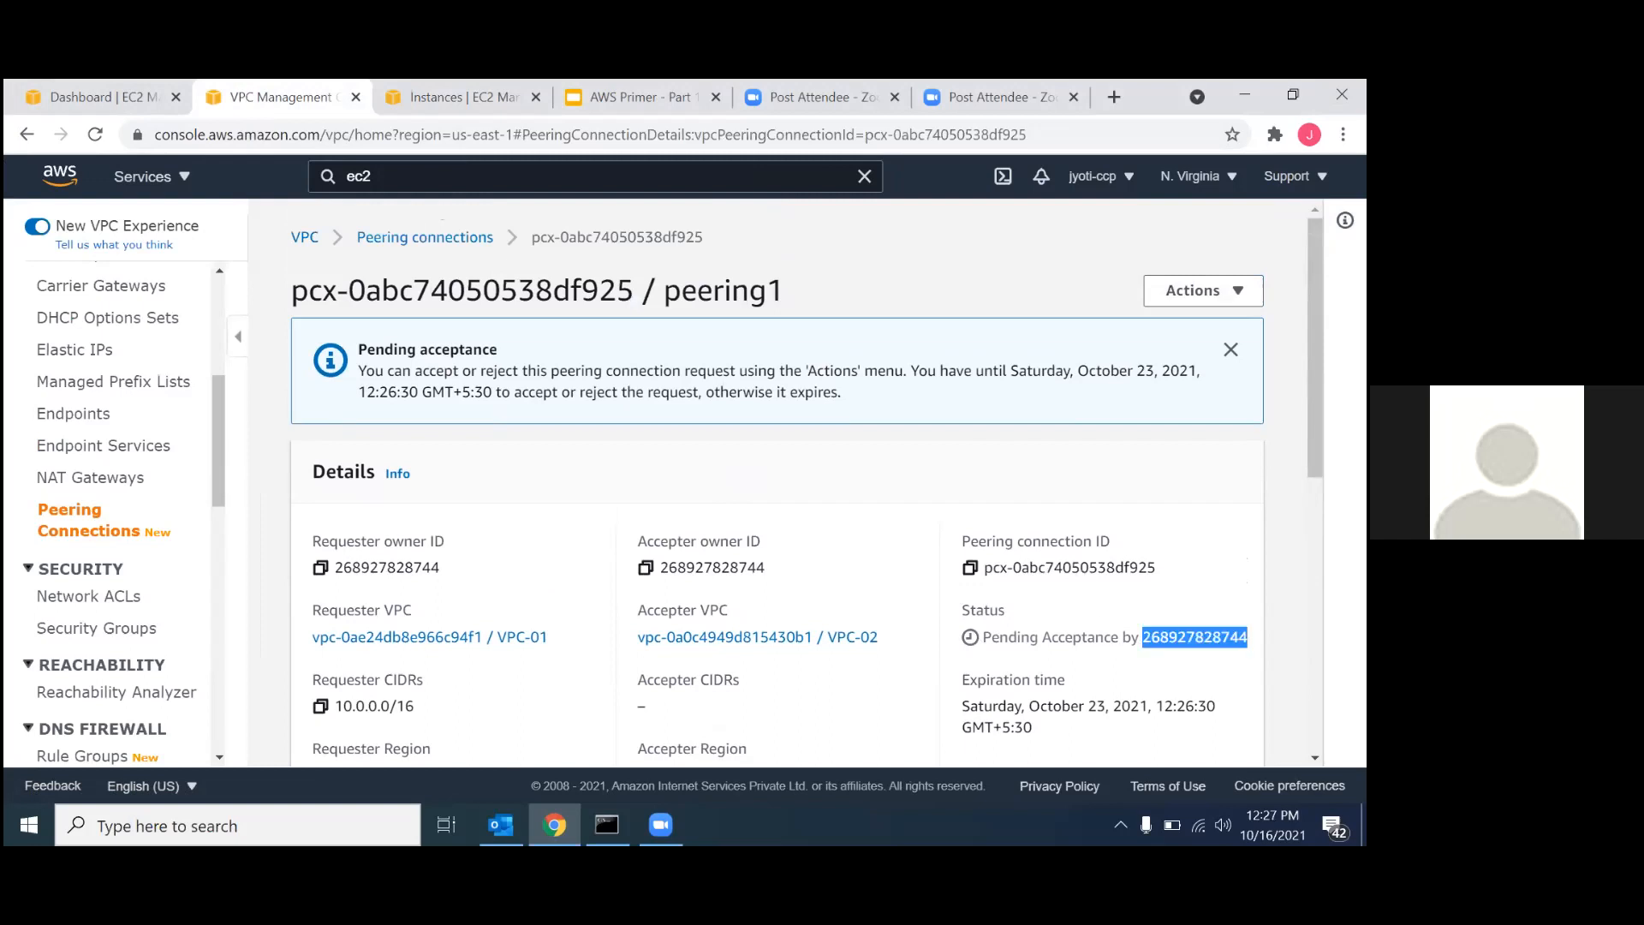
Accept the pending request for peering1 from the peering connections list and dismiss the notification.
click(431, 242)
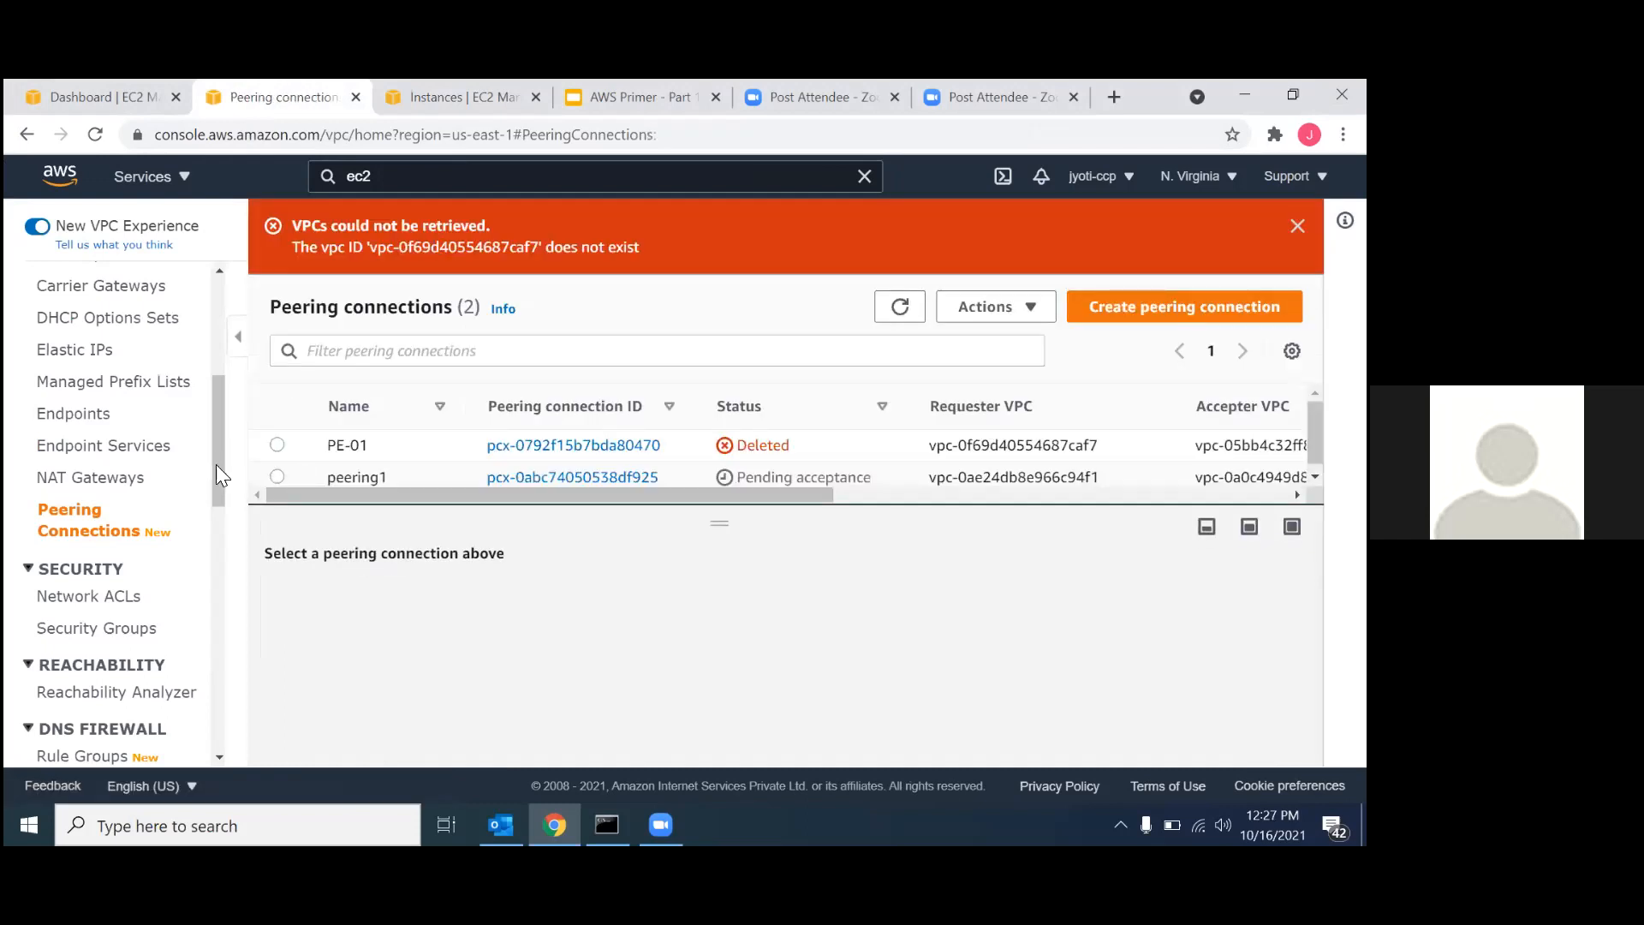
click(277, 476)
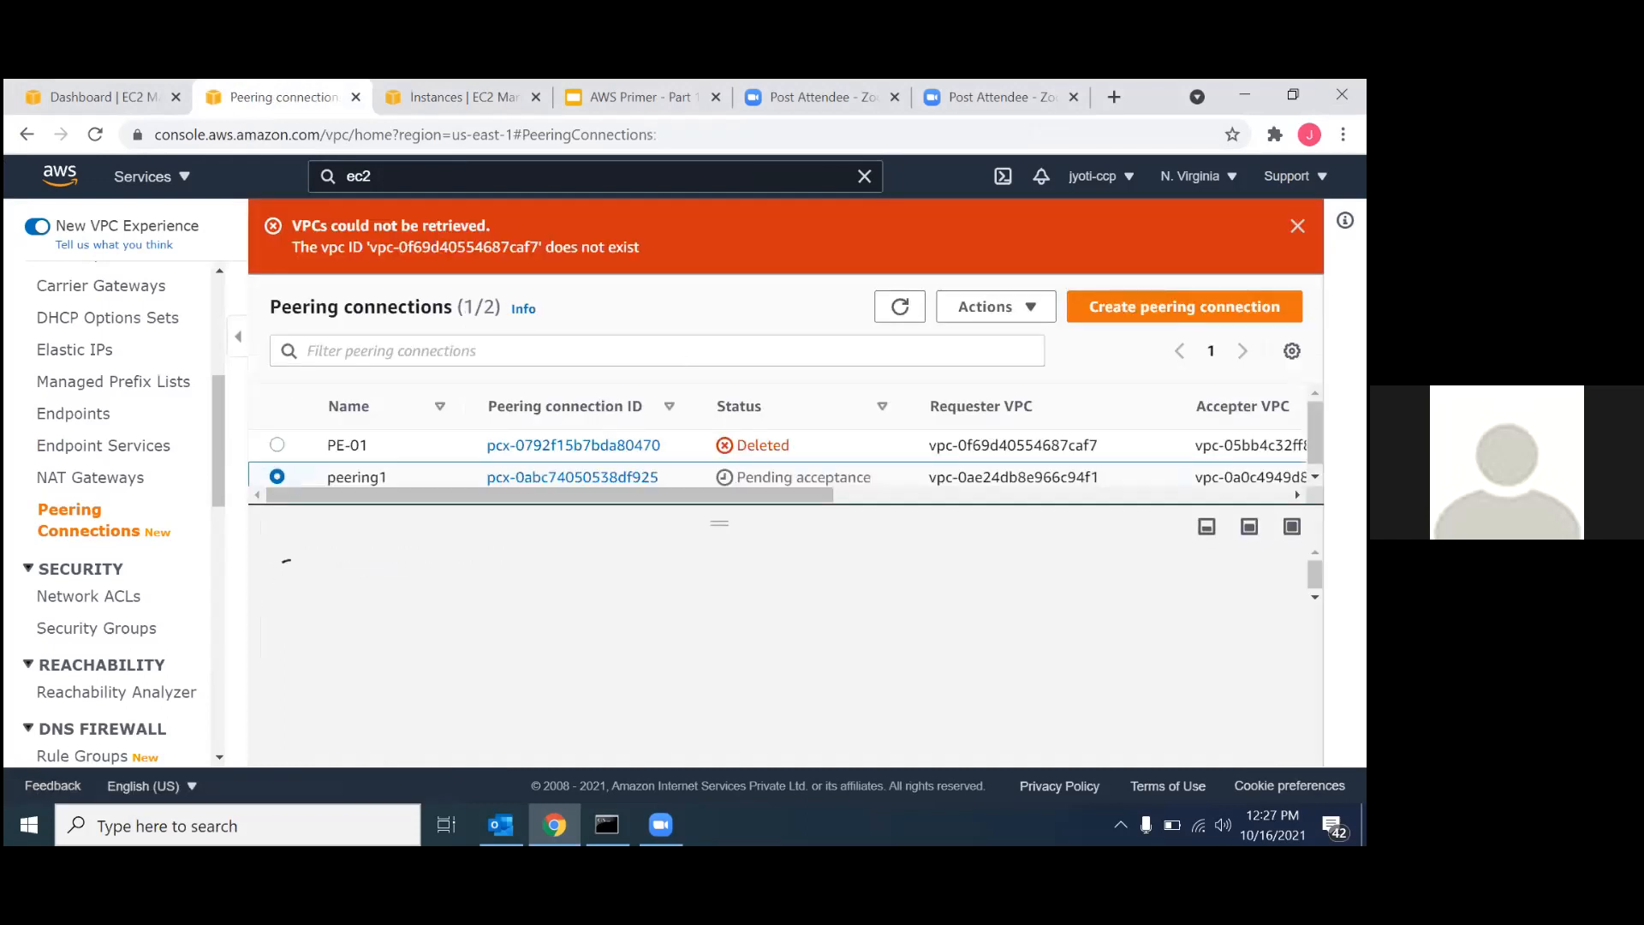
click(1001, 310)
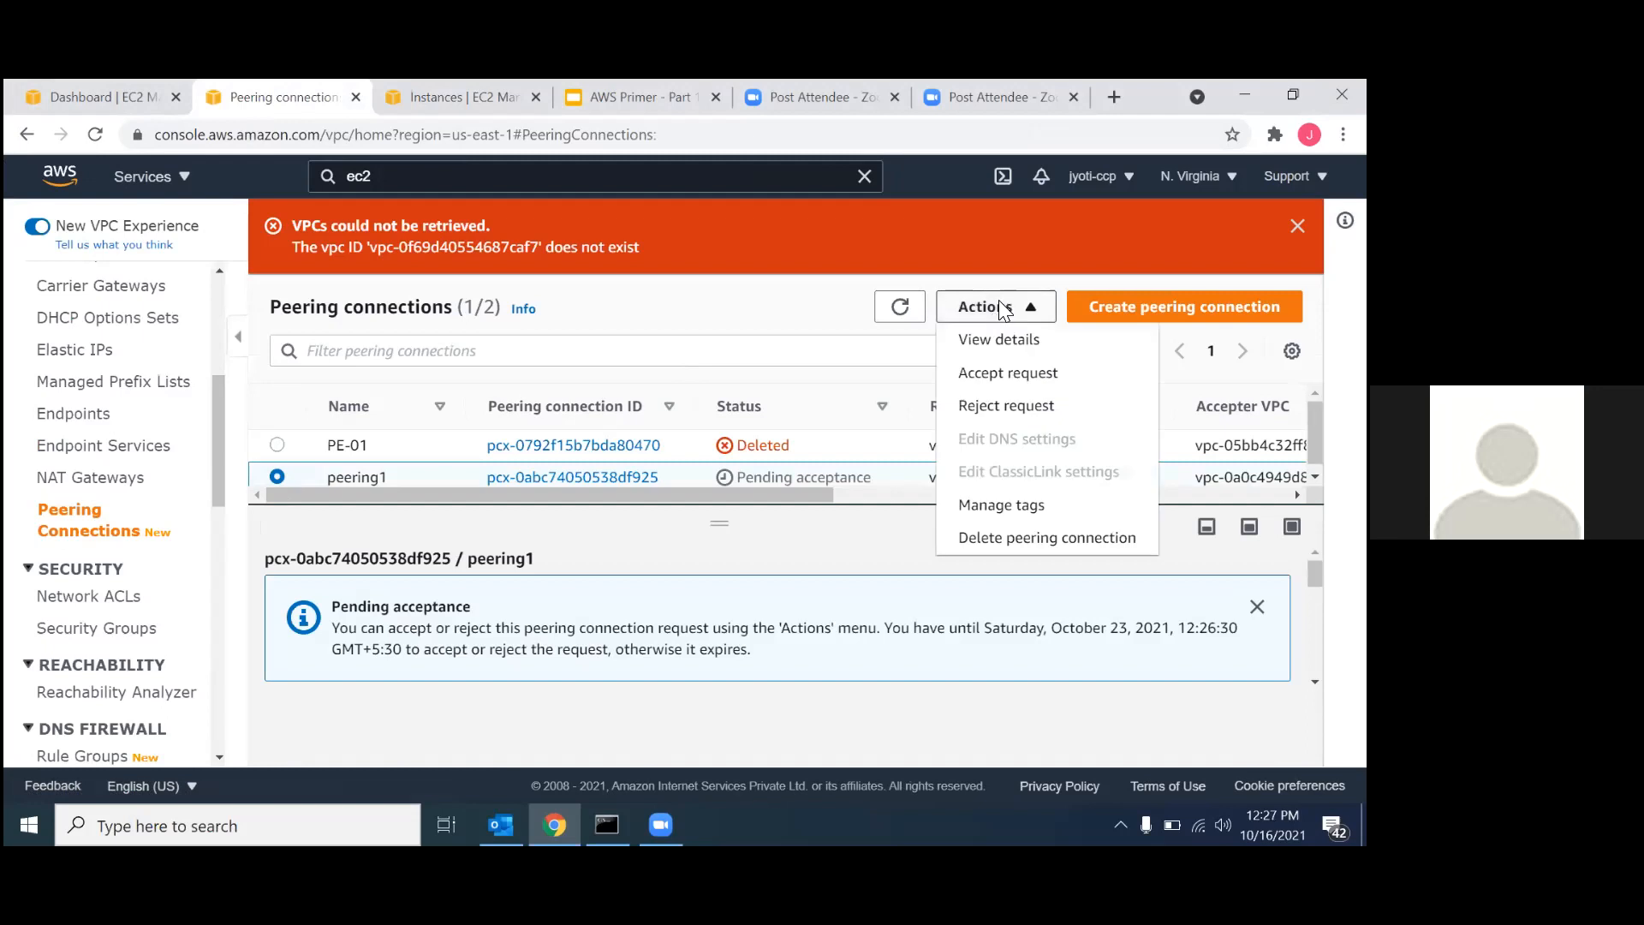
click(970, 375)
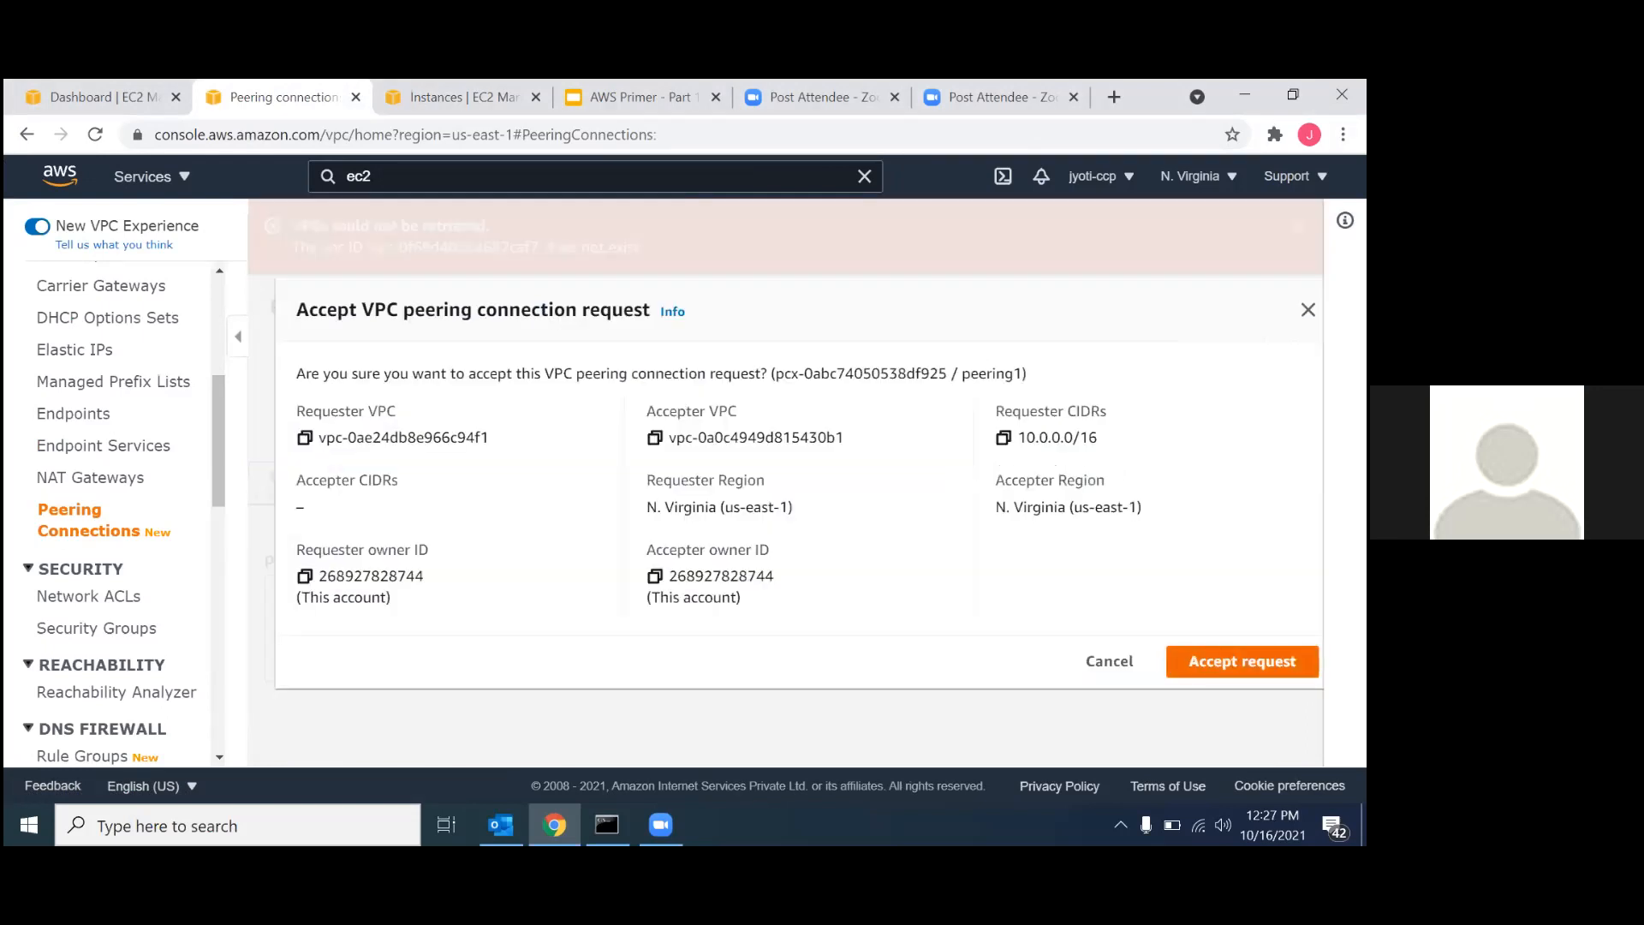
click(1241, 660)
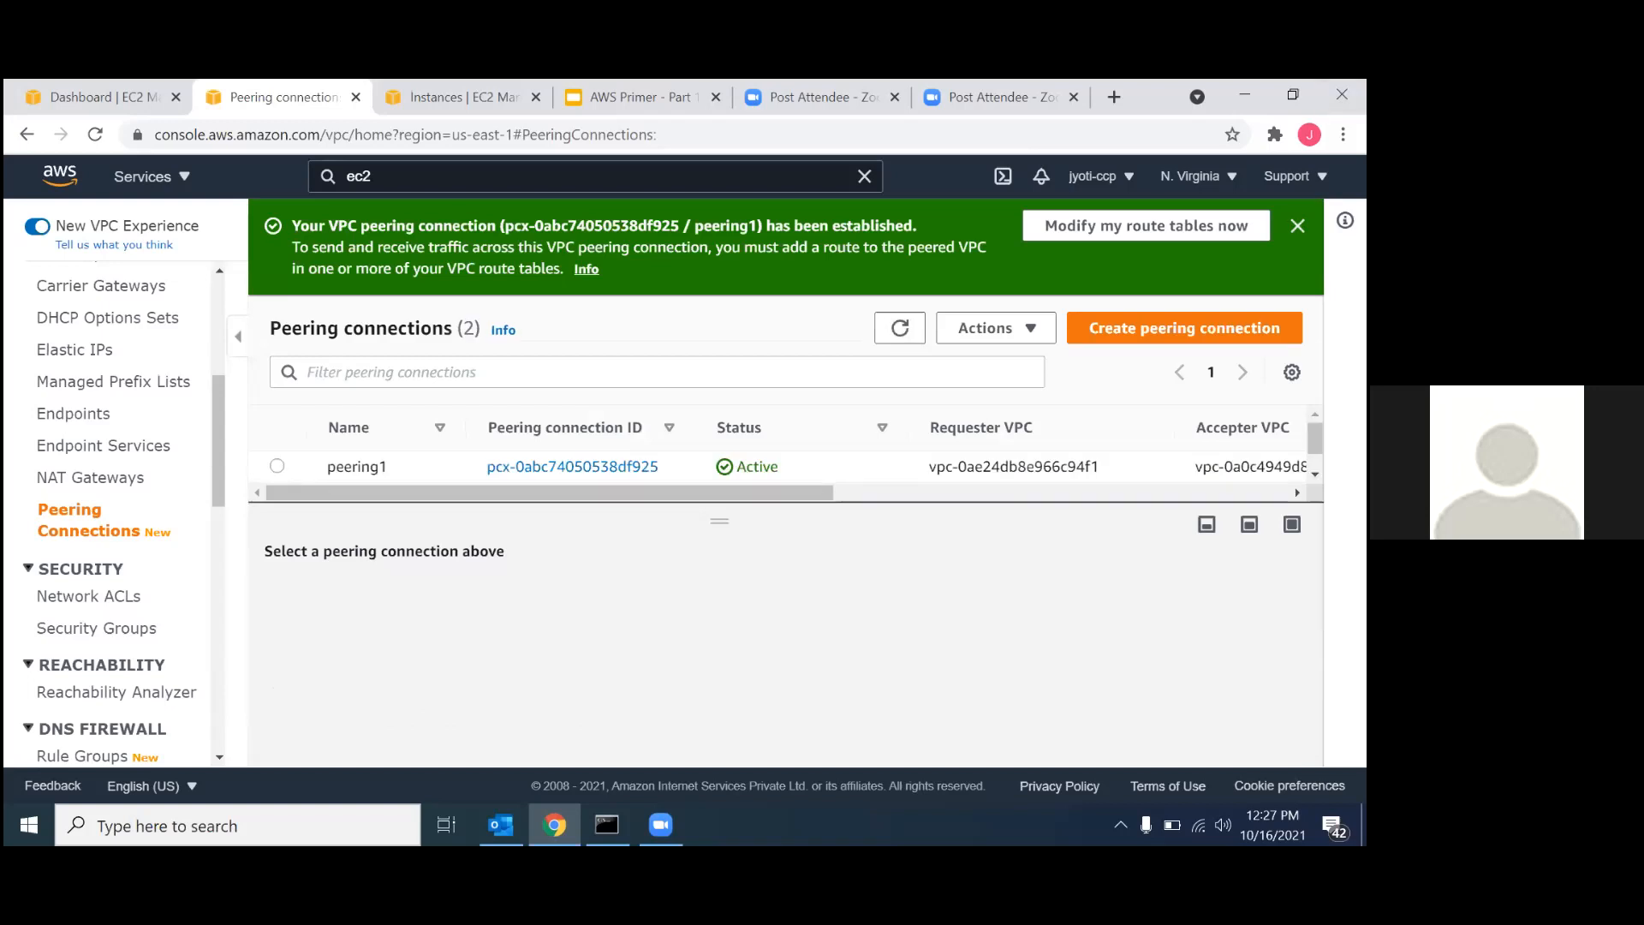
click(1297, 225)
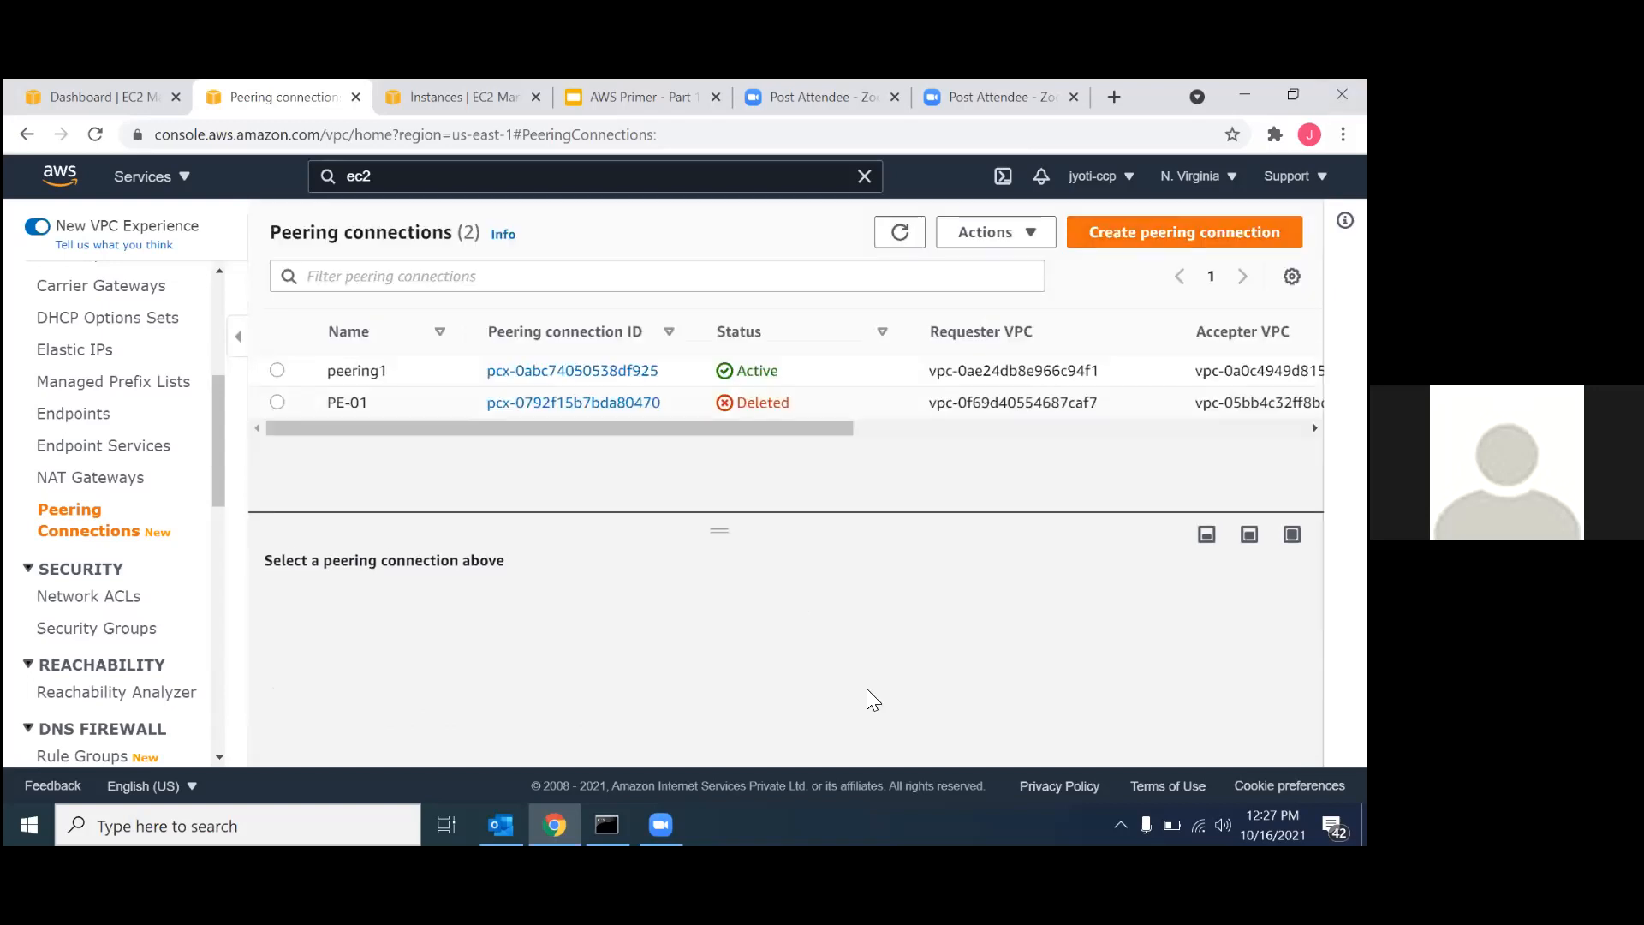
Reload the EC2 instances list and download the remote desktop file for connecting to pe-01 with an RDP client.
click(440, 100)
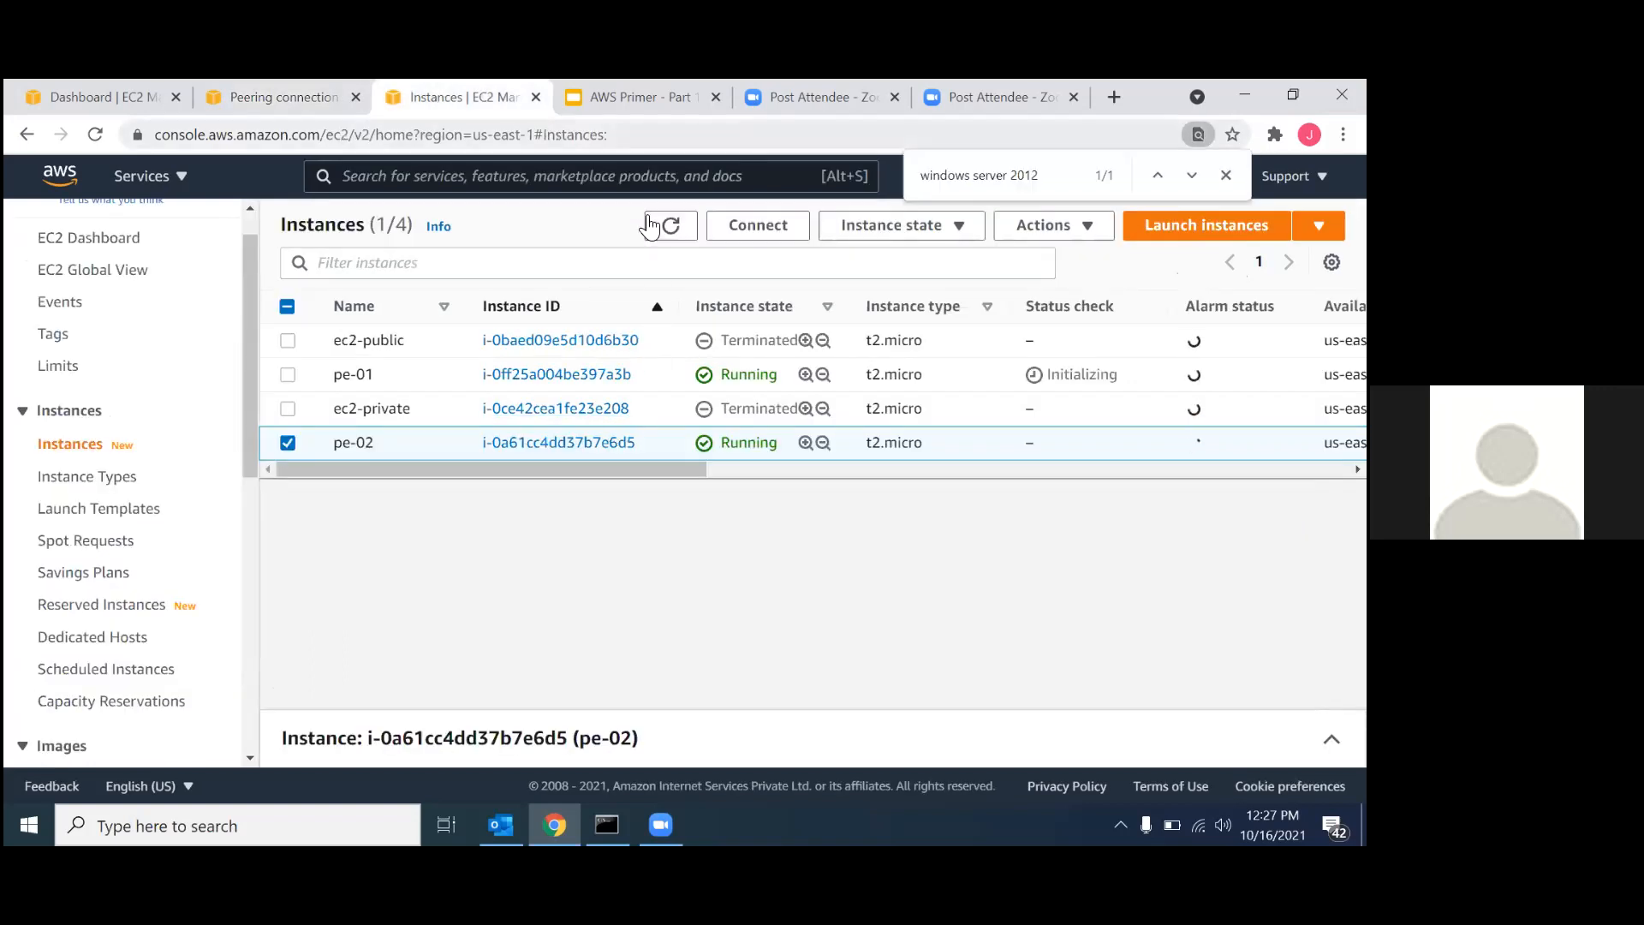
key(Return)
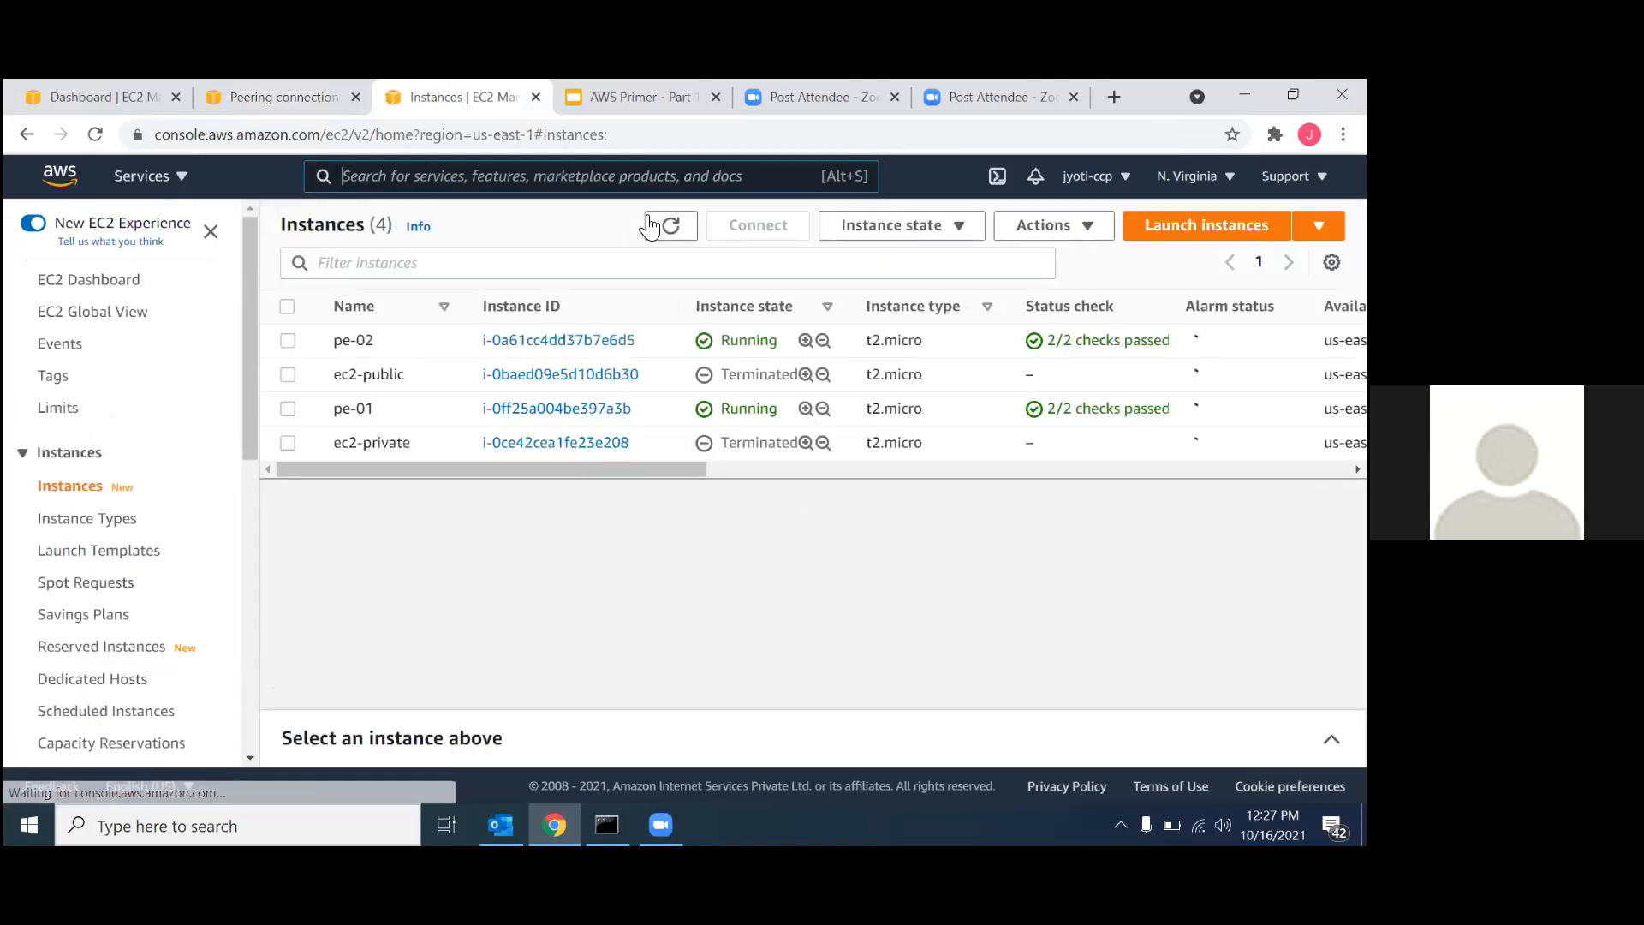
click(550, 399)
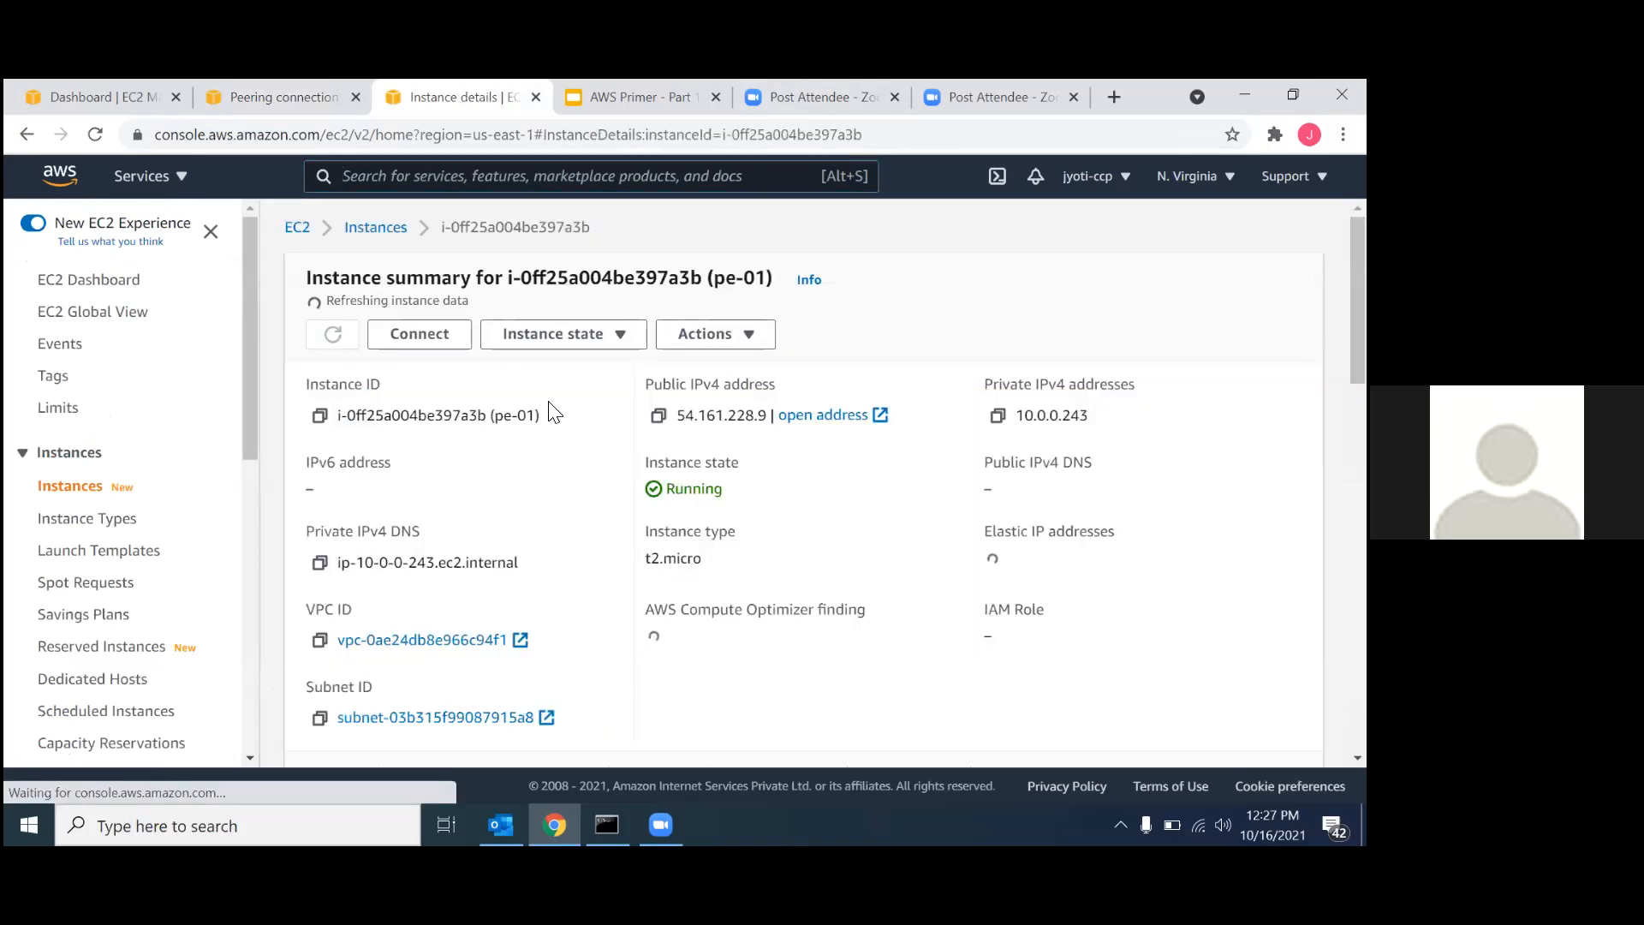
click(433, 331)
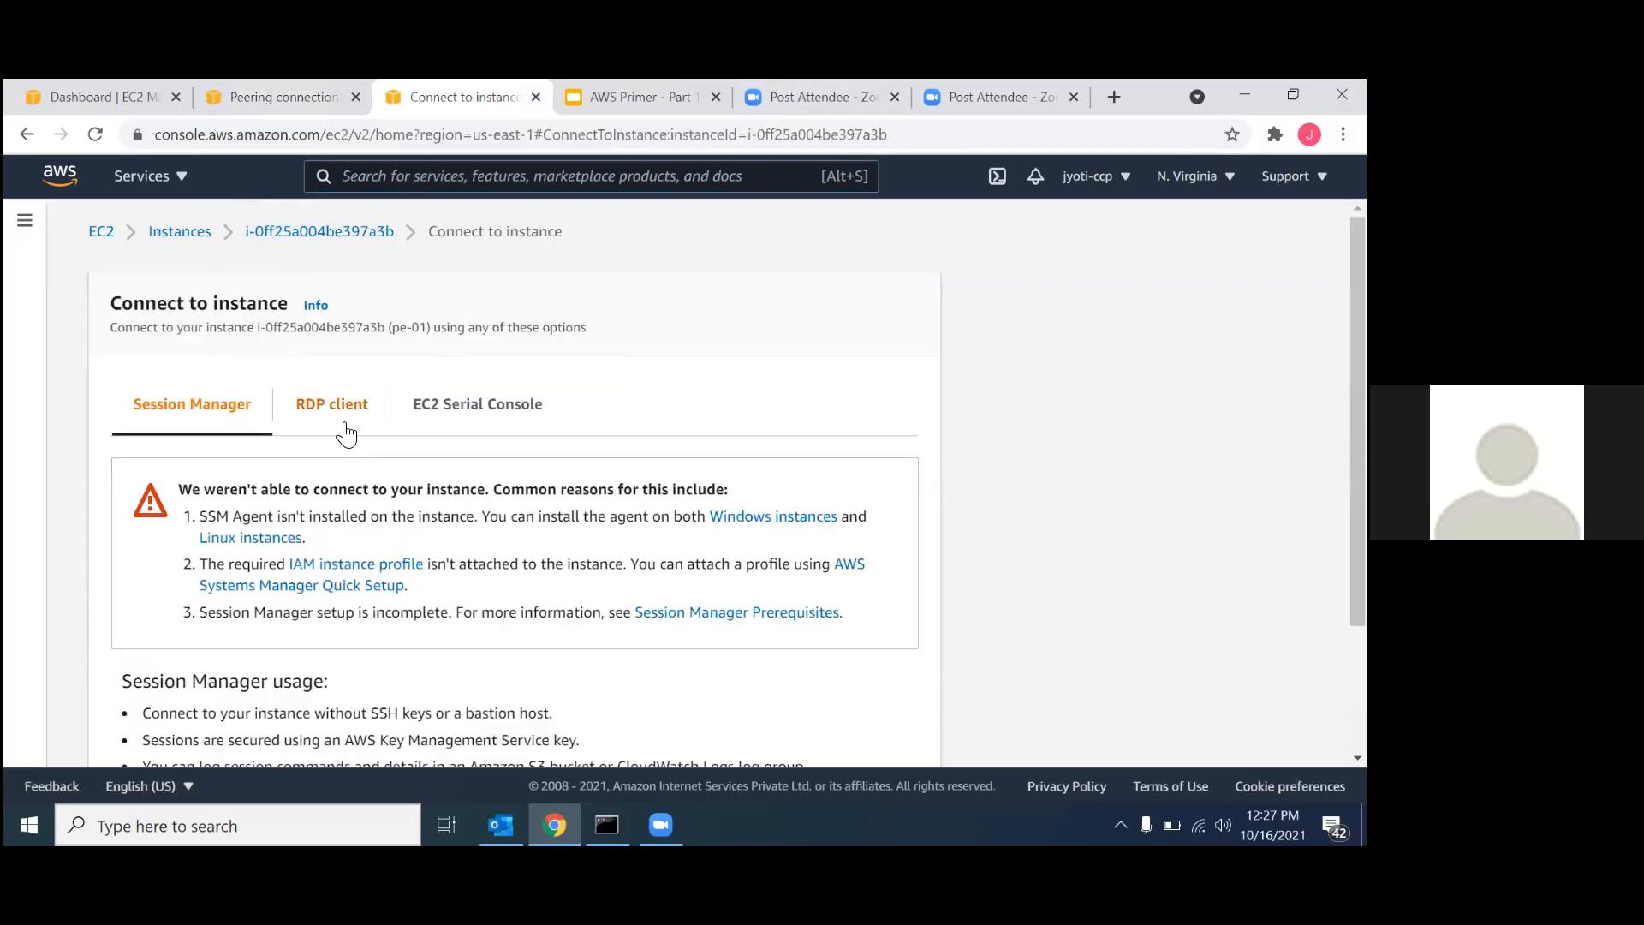
click(342, 420)
scroll(403, 595, down, 2)
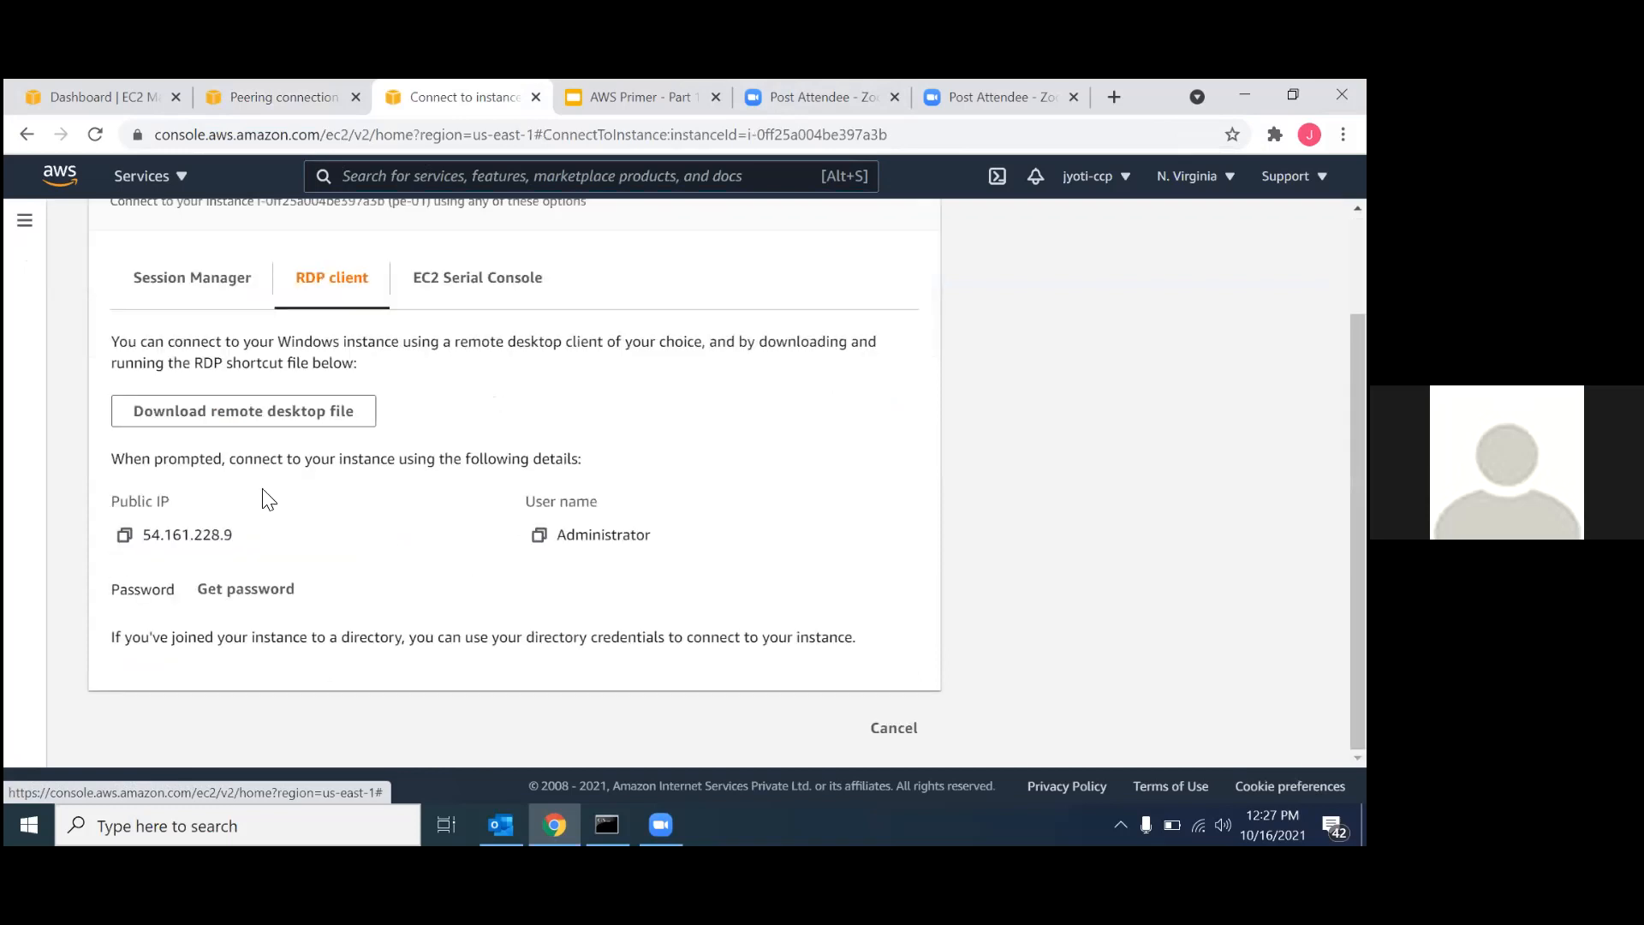
click(215, 410)
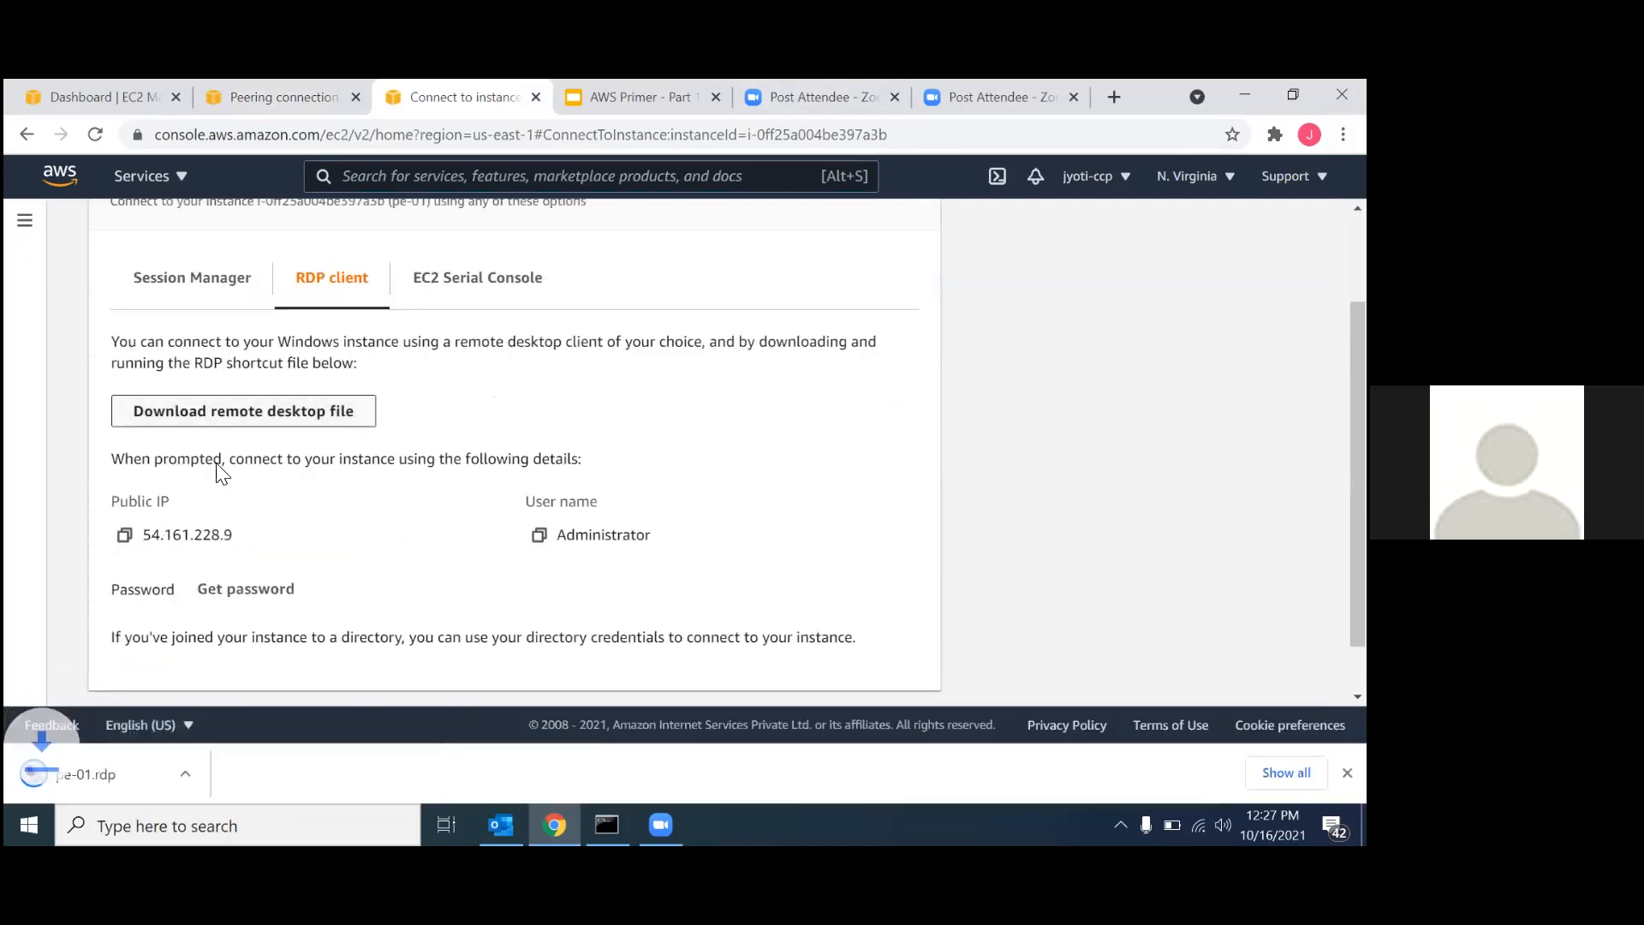
Decrypt the Windows administrator password of pe-01 using the key pair file vpc-nat.pem.
click(241, 593)
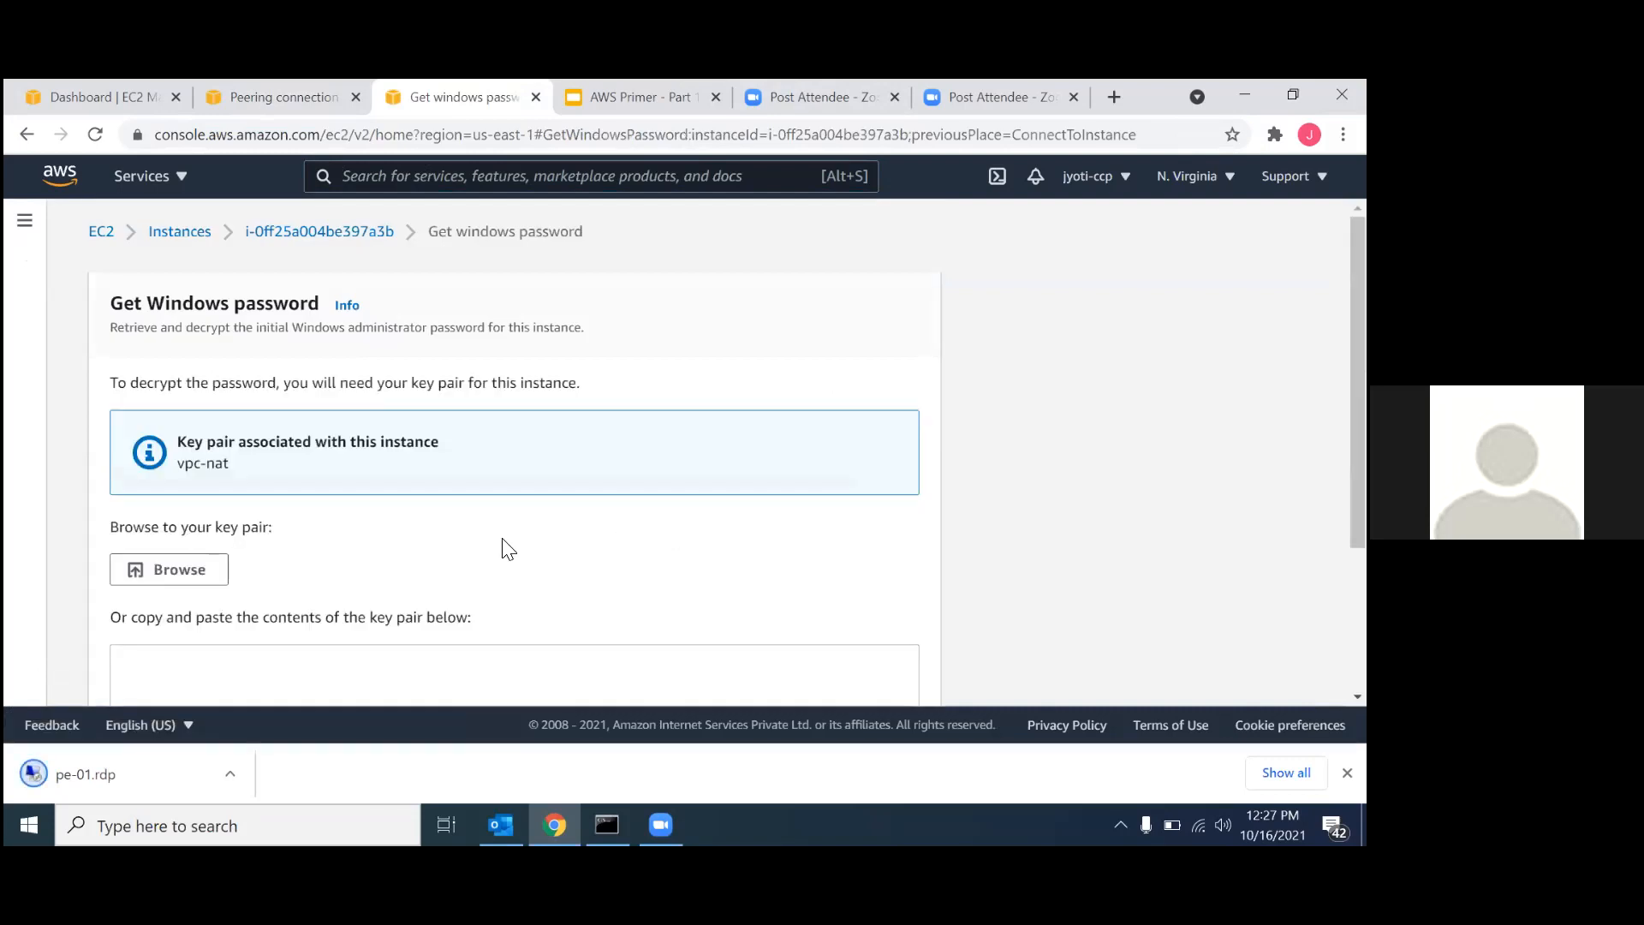
click(159, 574)
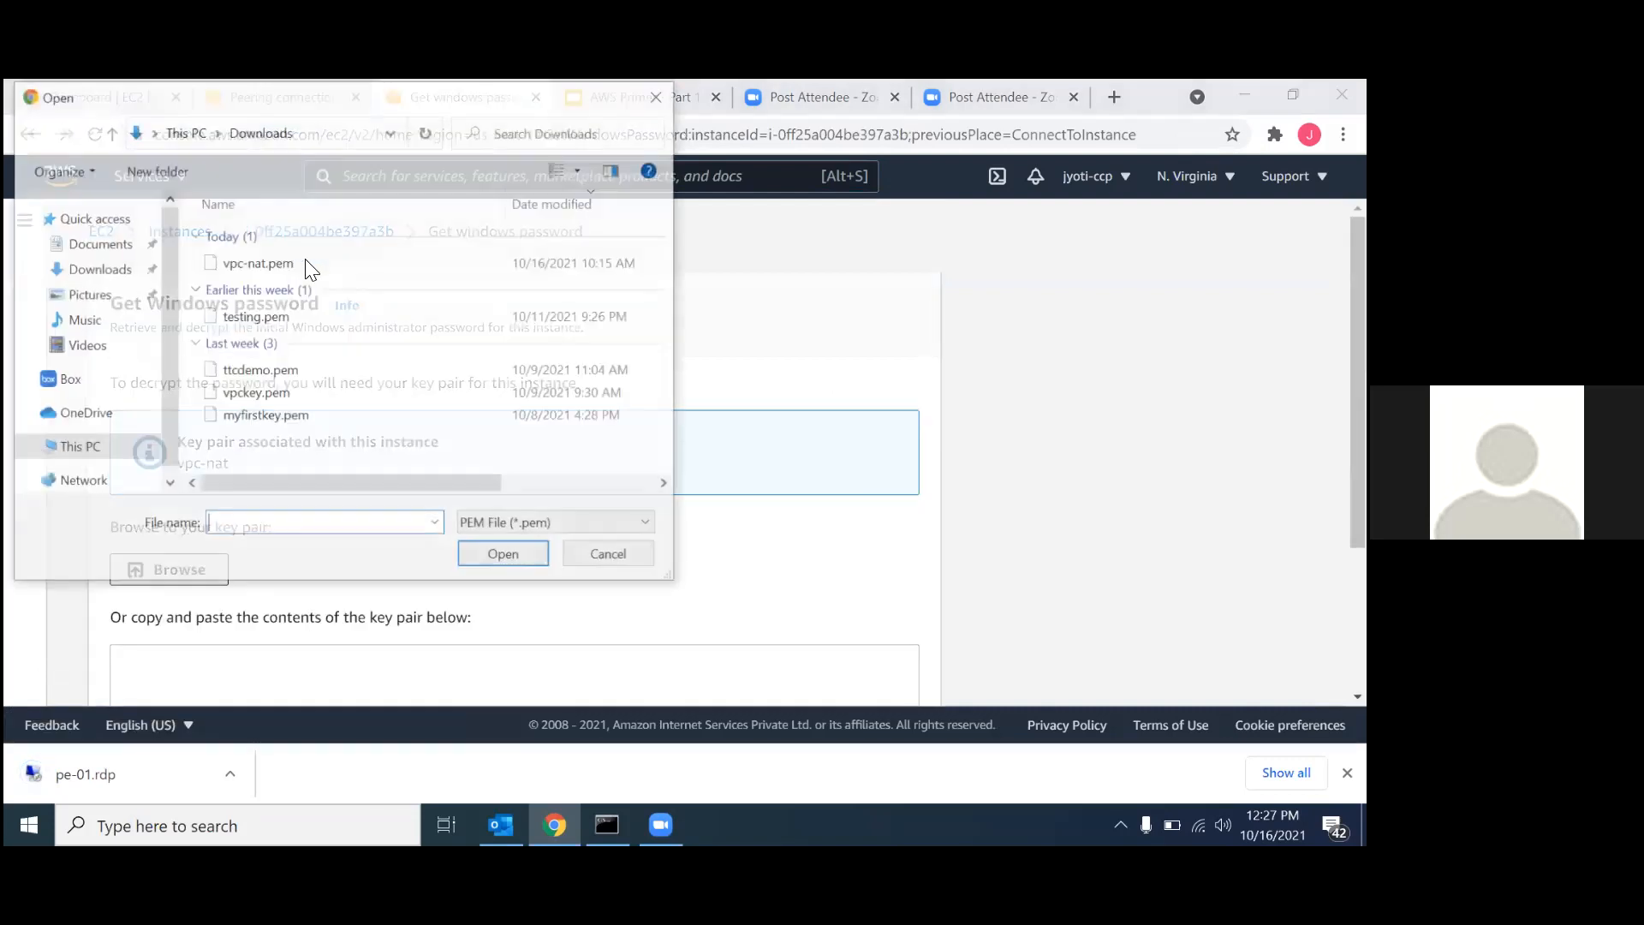
click(285, 267)
click(481, 548)
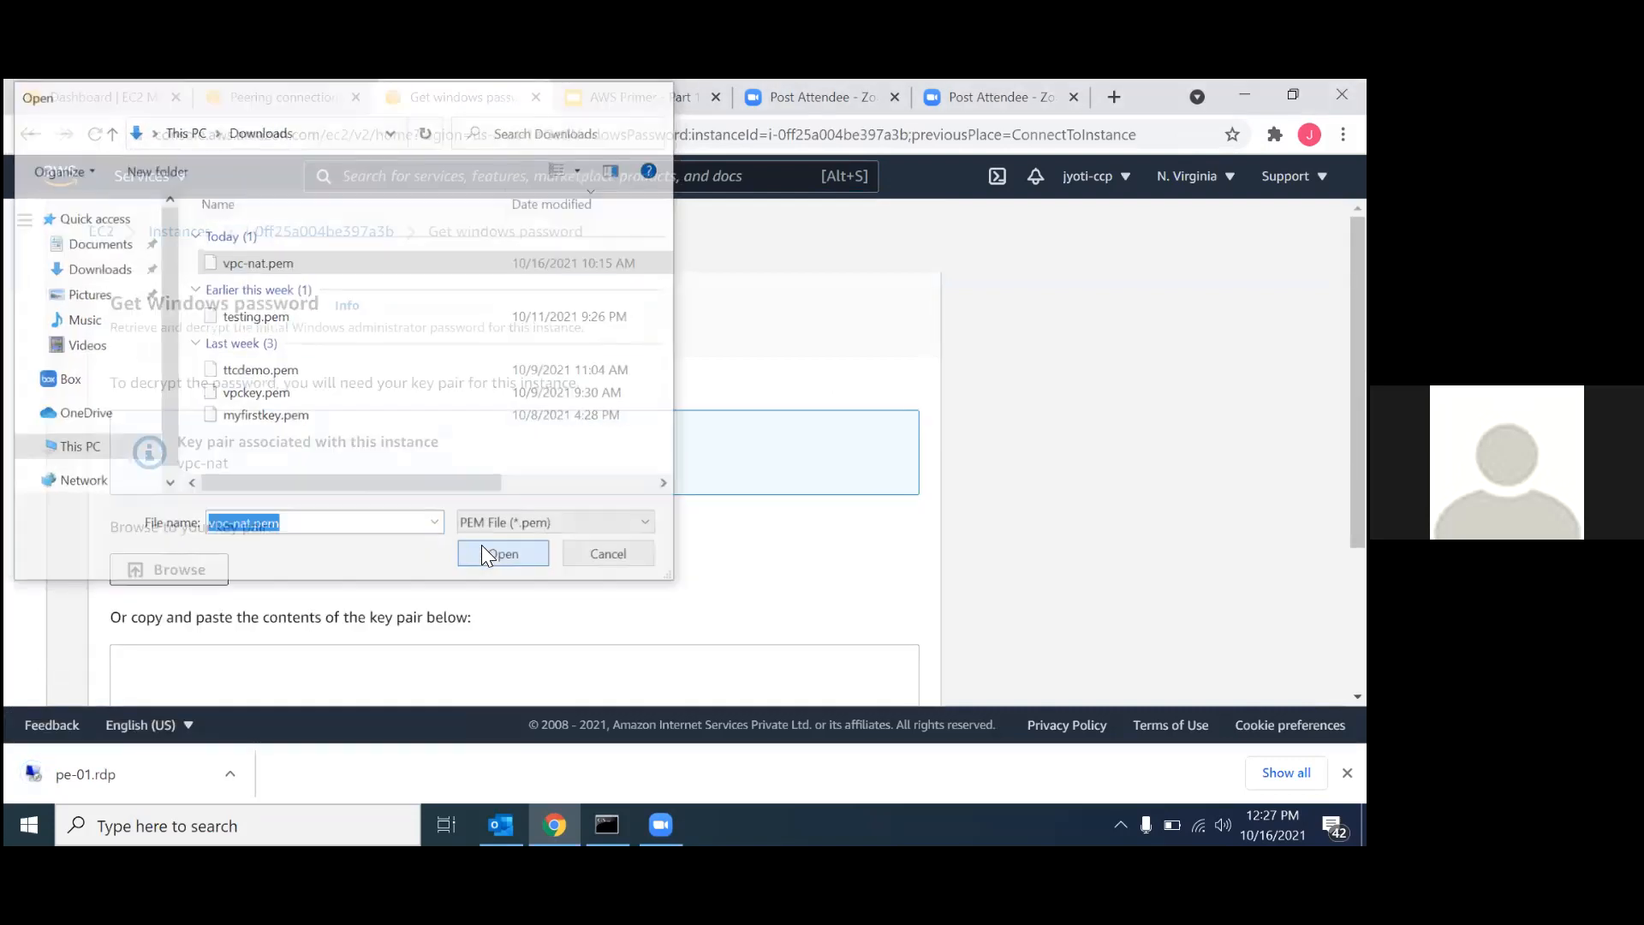
scroll(481, 544, down, 3)
click(839, 670)
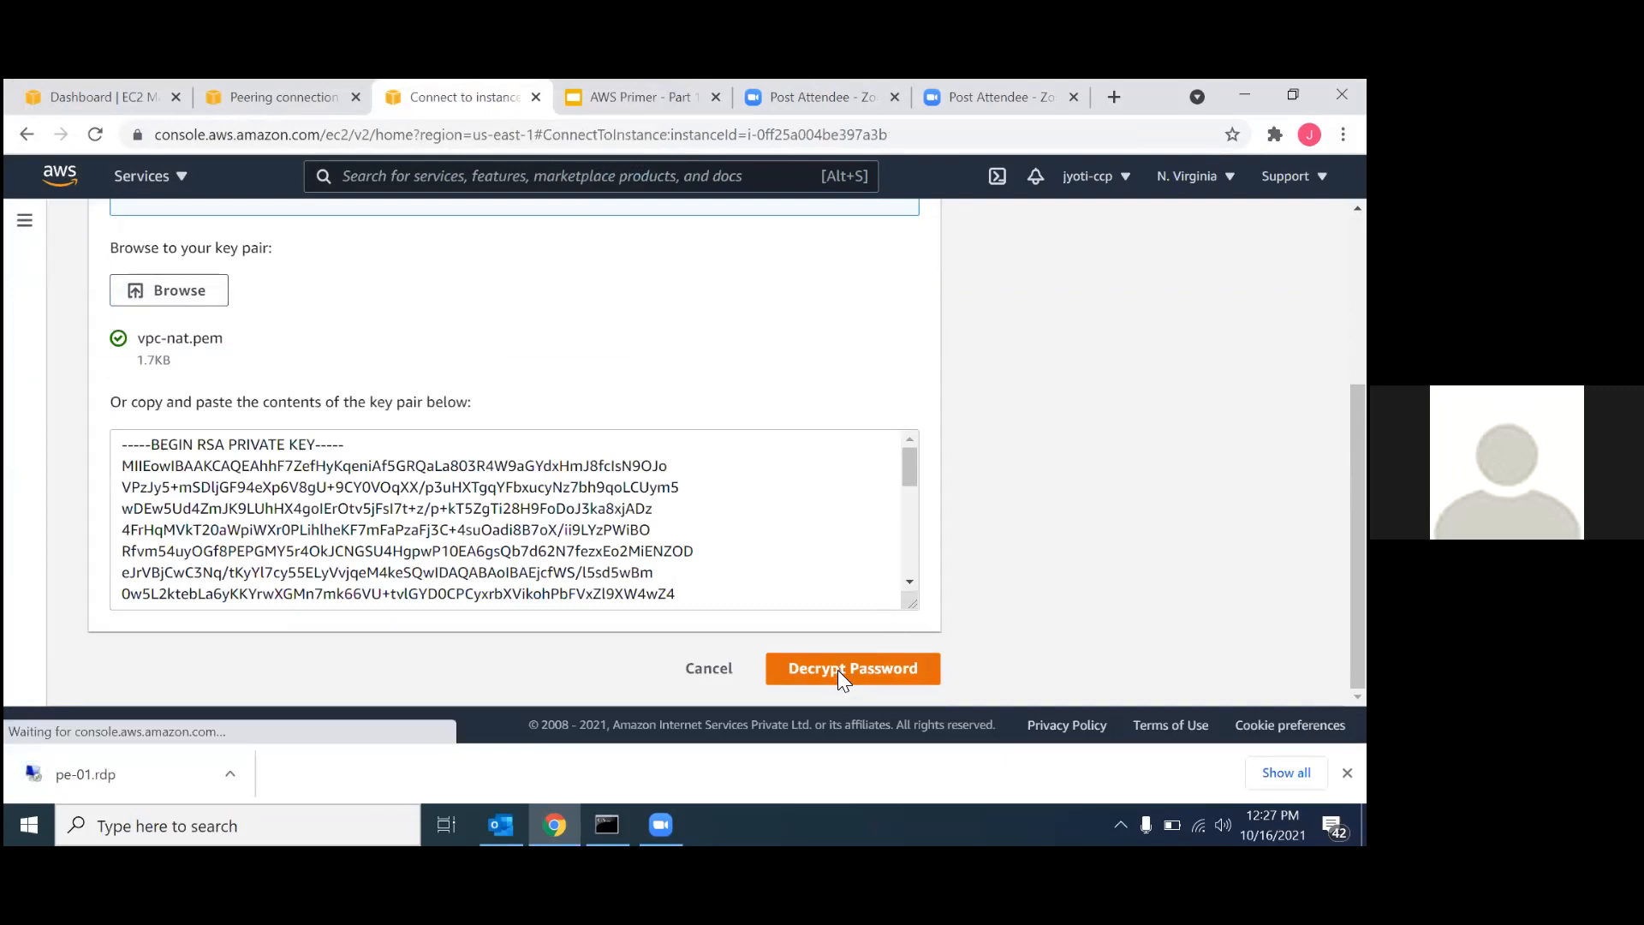
Start the remote connection from the downloaded pe-01.rdp file and try to sign in as Administrator with the decrypted password.
scroll(801, 551, down, 3)
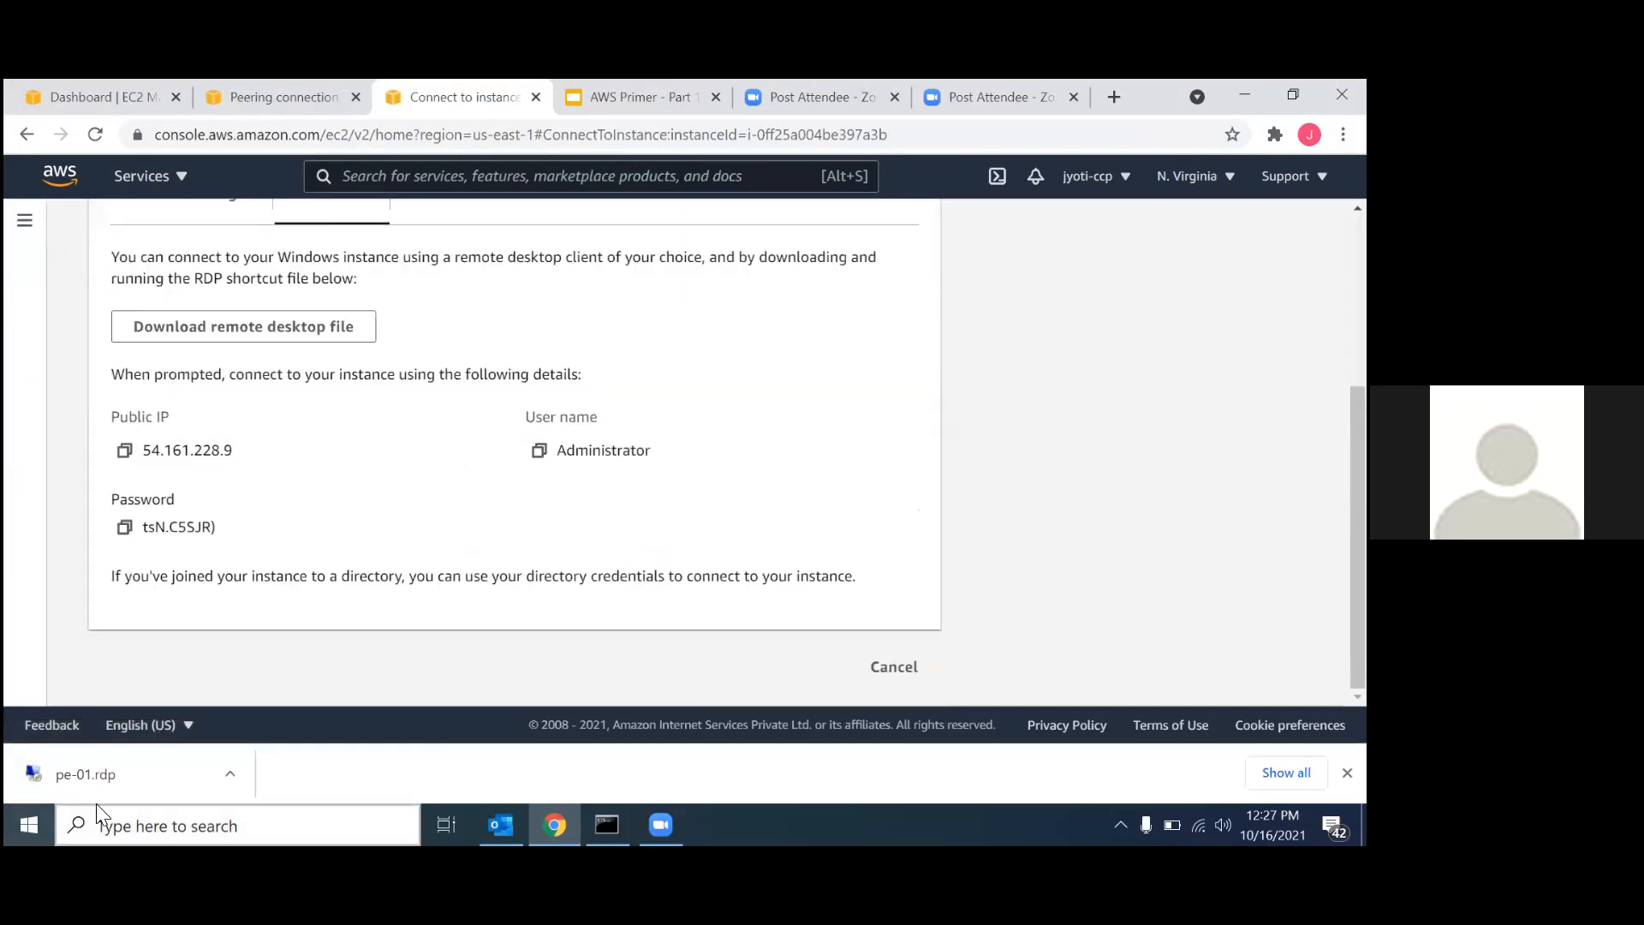
click(128, 777)
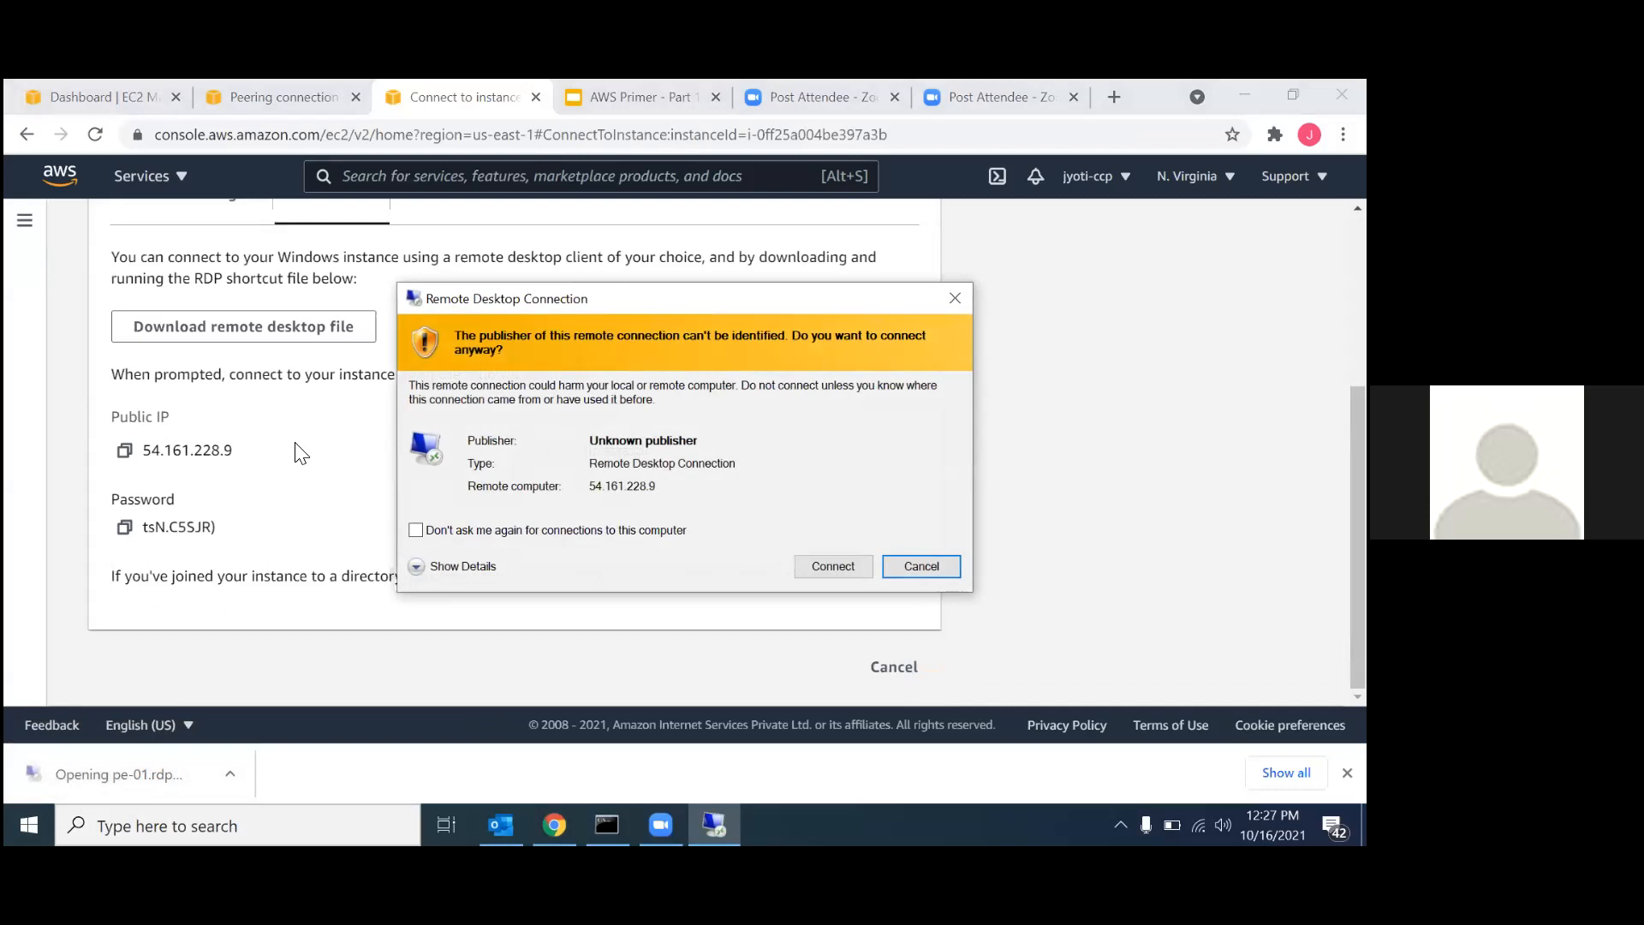
click(125, 529)
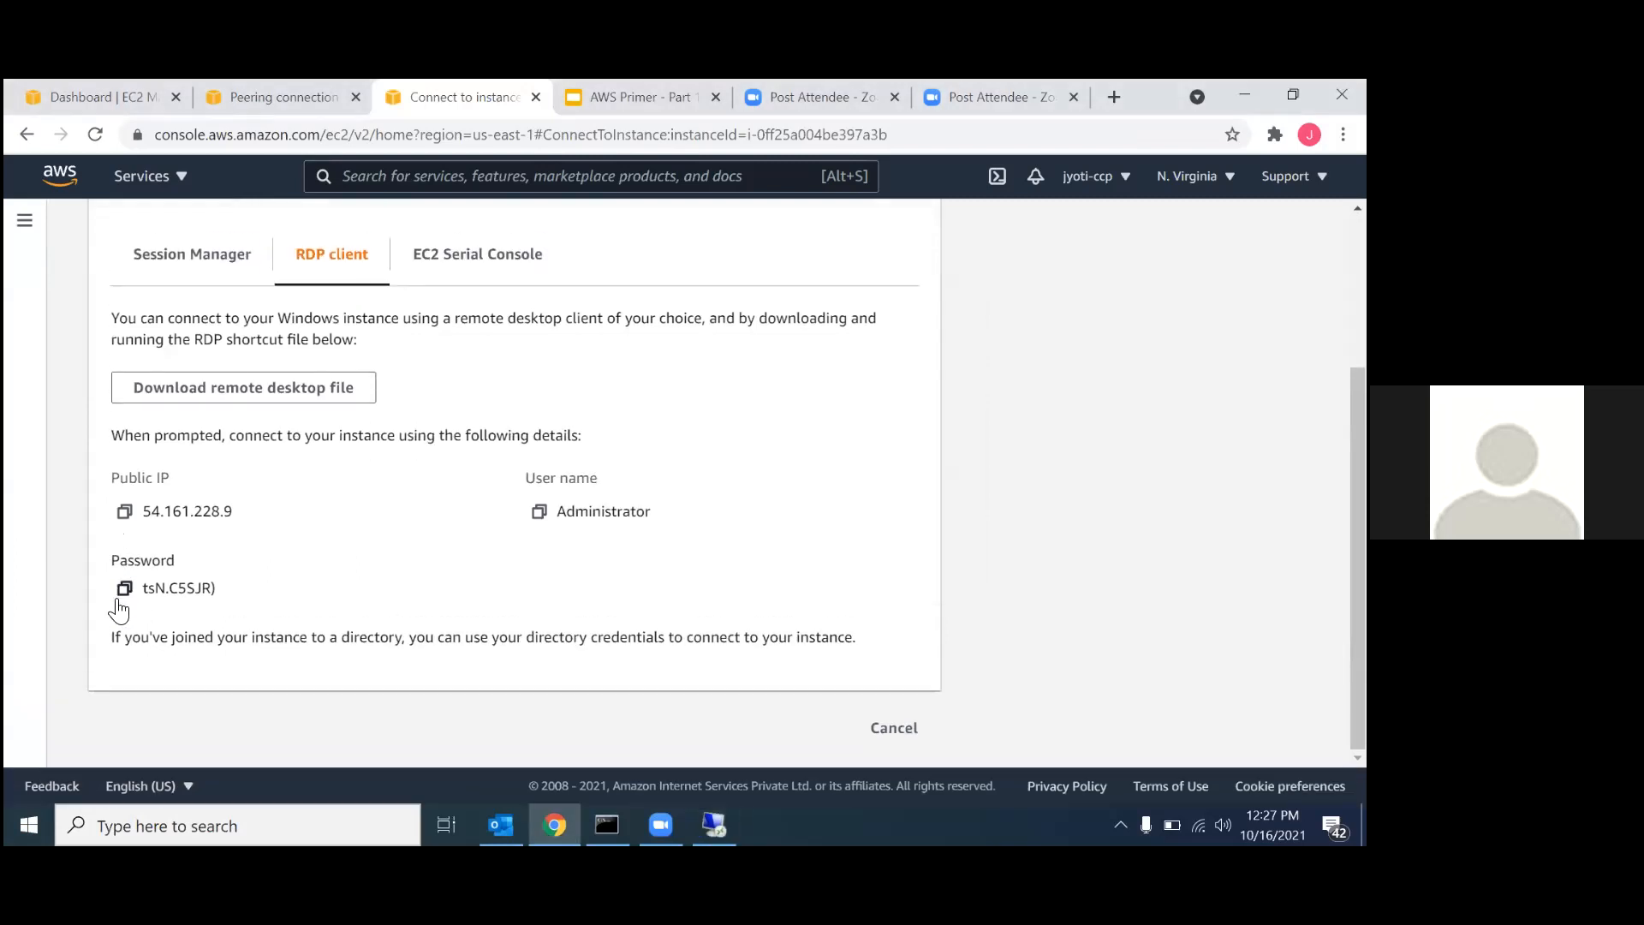
click(714, 824)
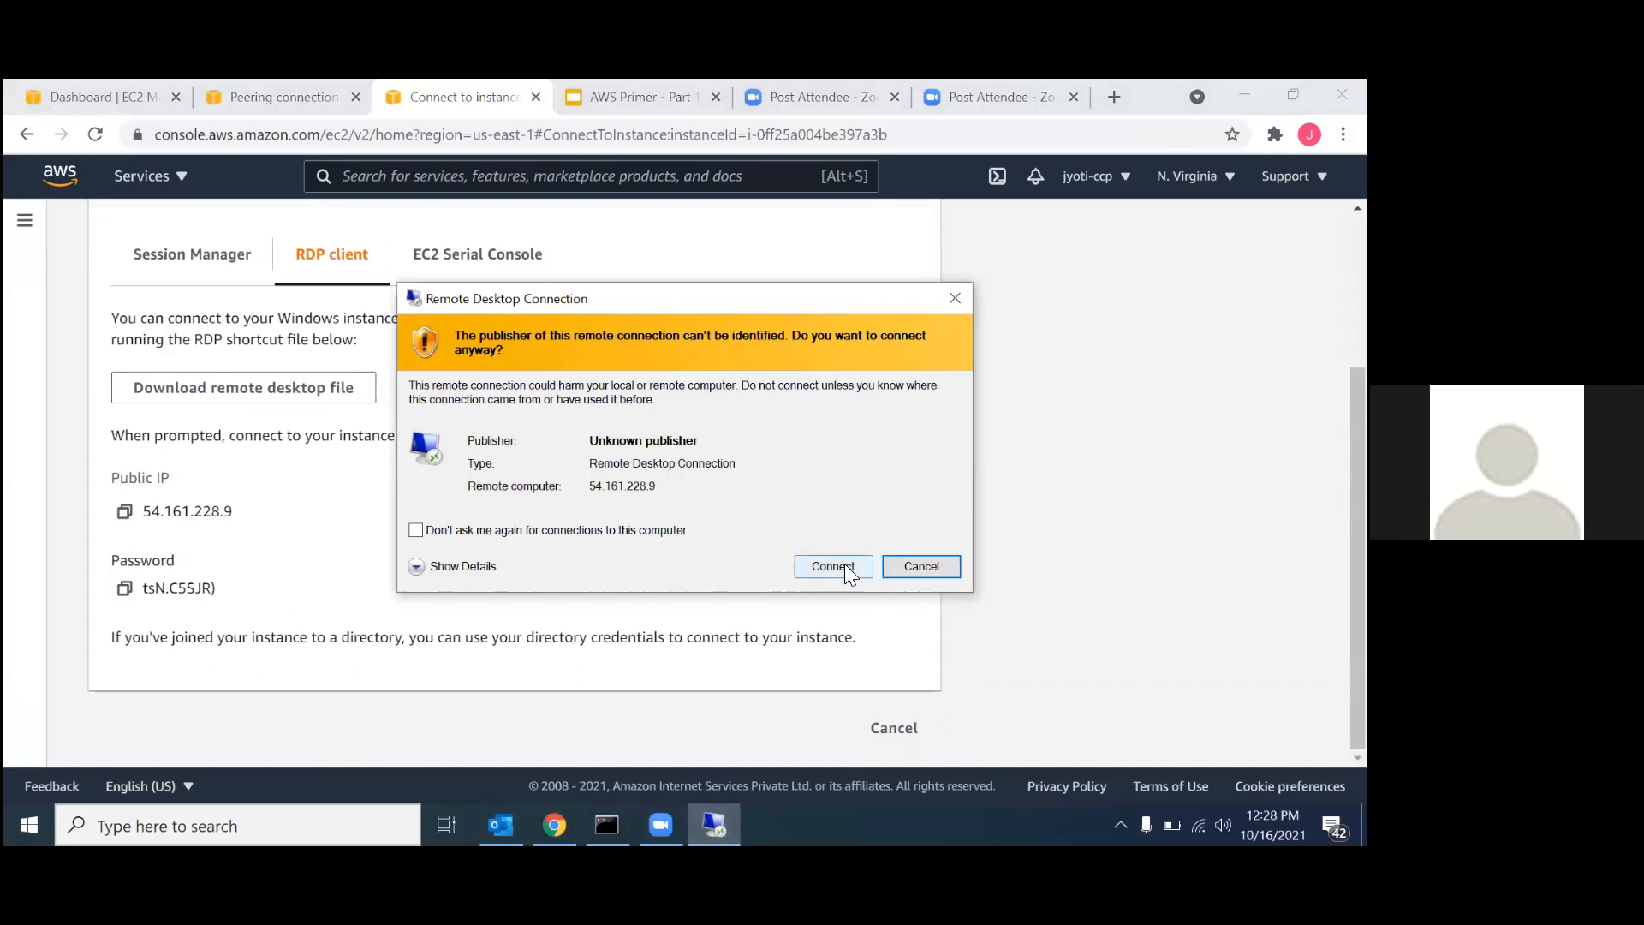
click(844, 563)
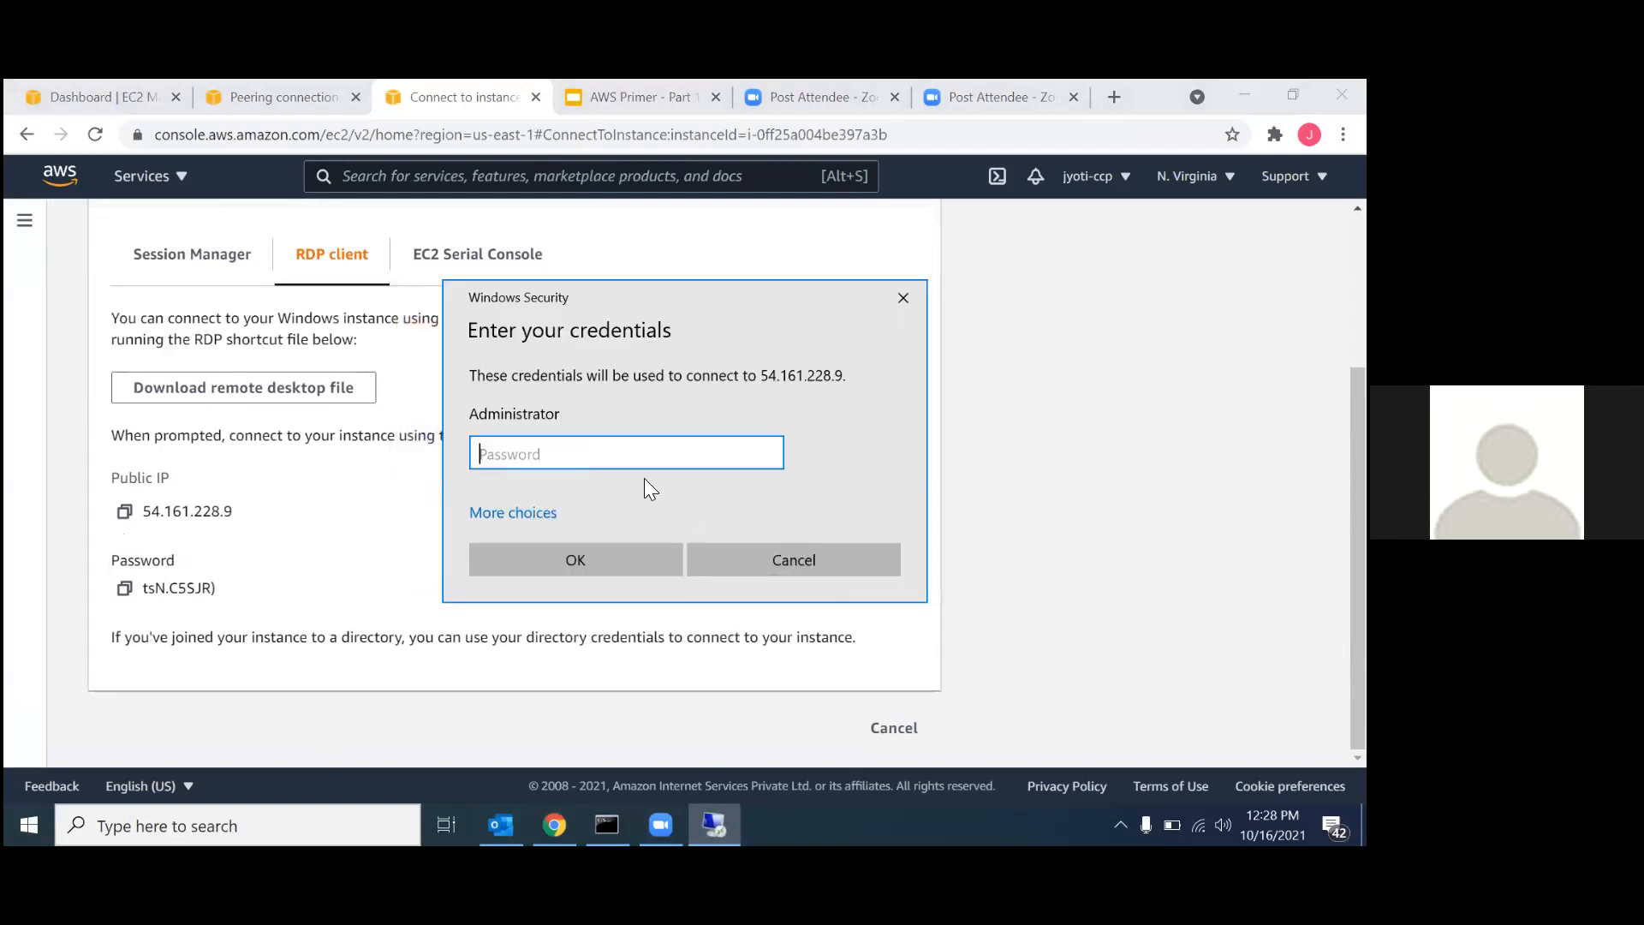
key(ctrl+v)
click(571, 565)
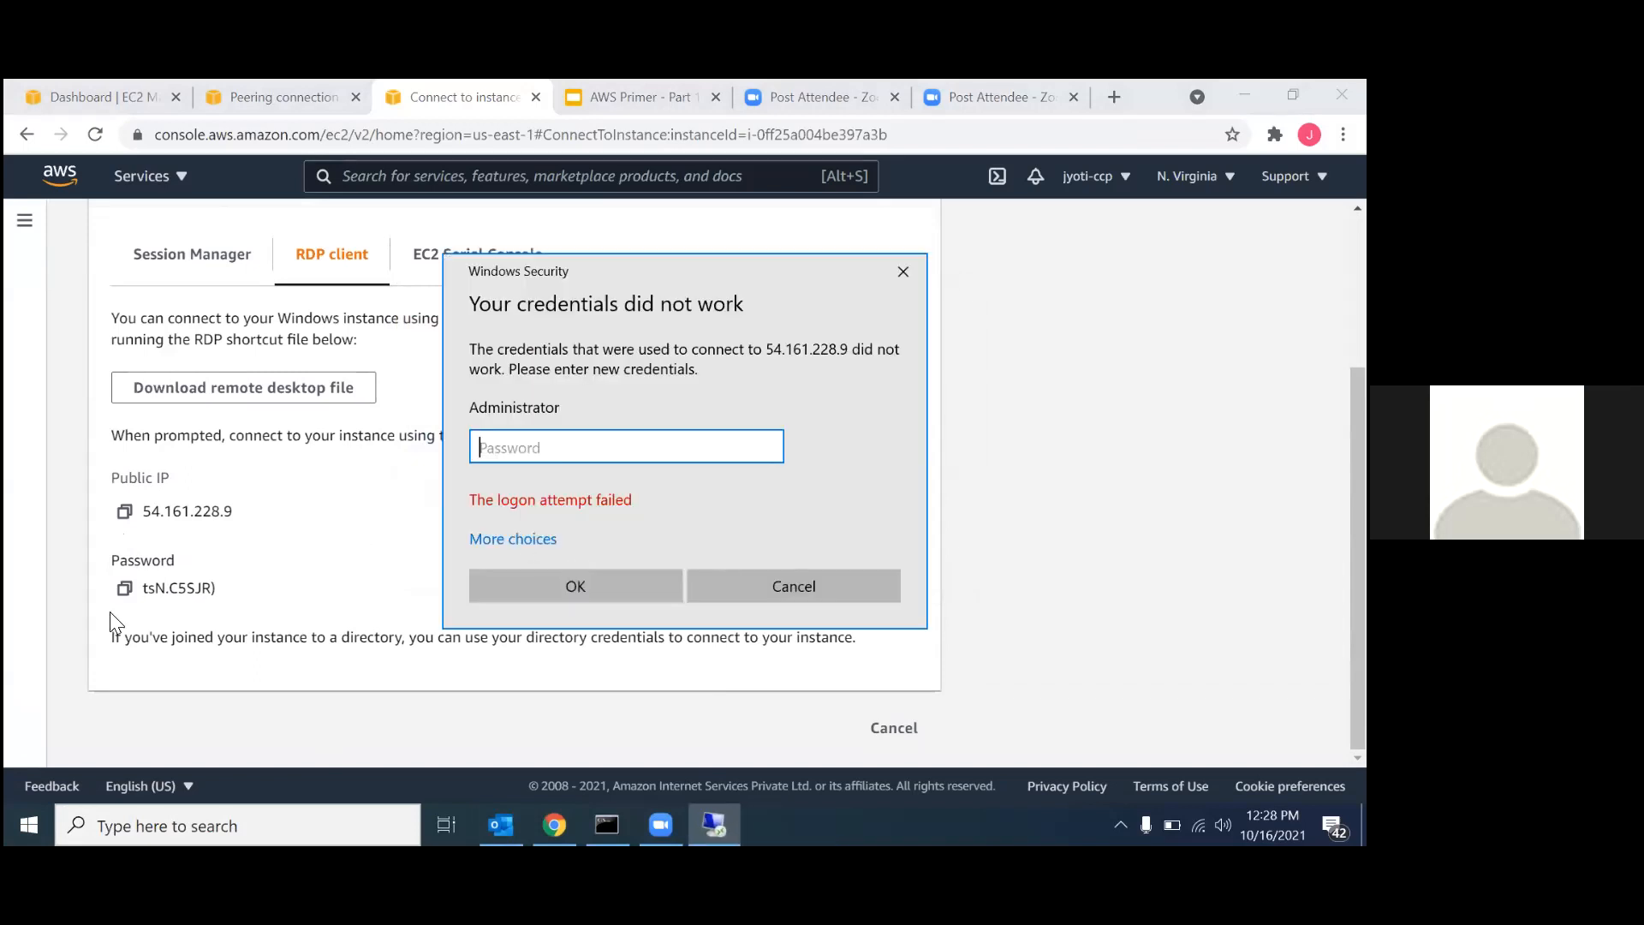
Copy the decrypted Administrator password again, submit it in the remote desktop credentials prompt, and accept the untrusted certificate.
click(125, 588)
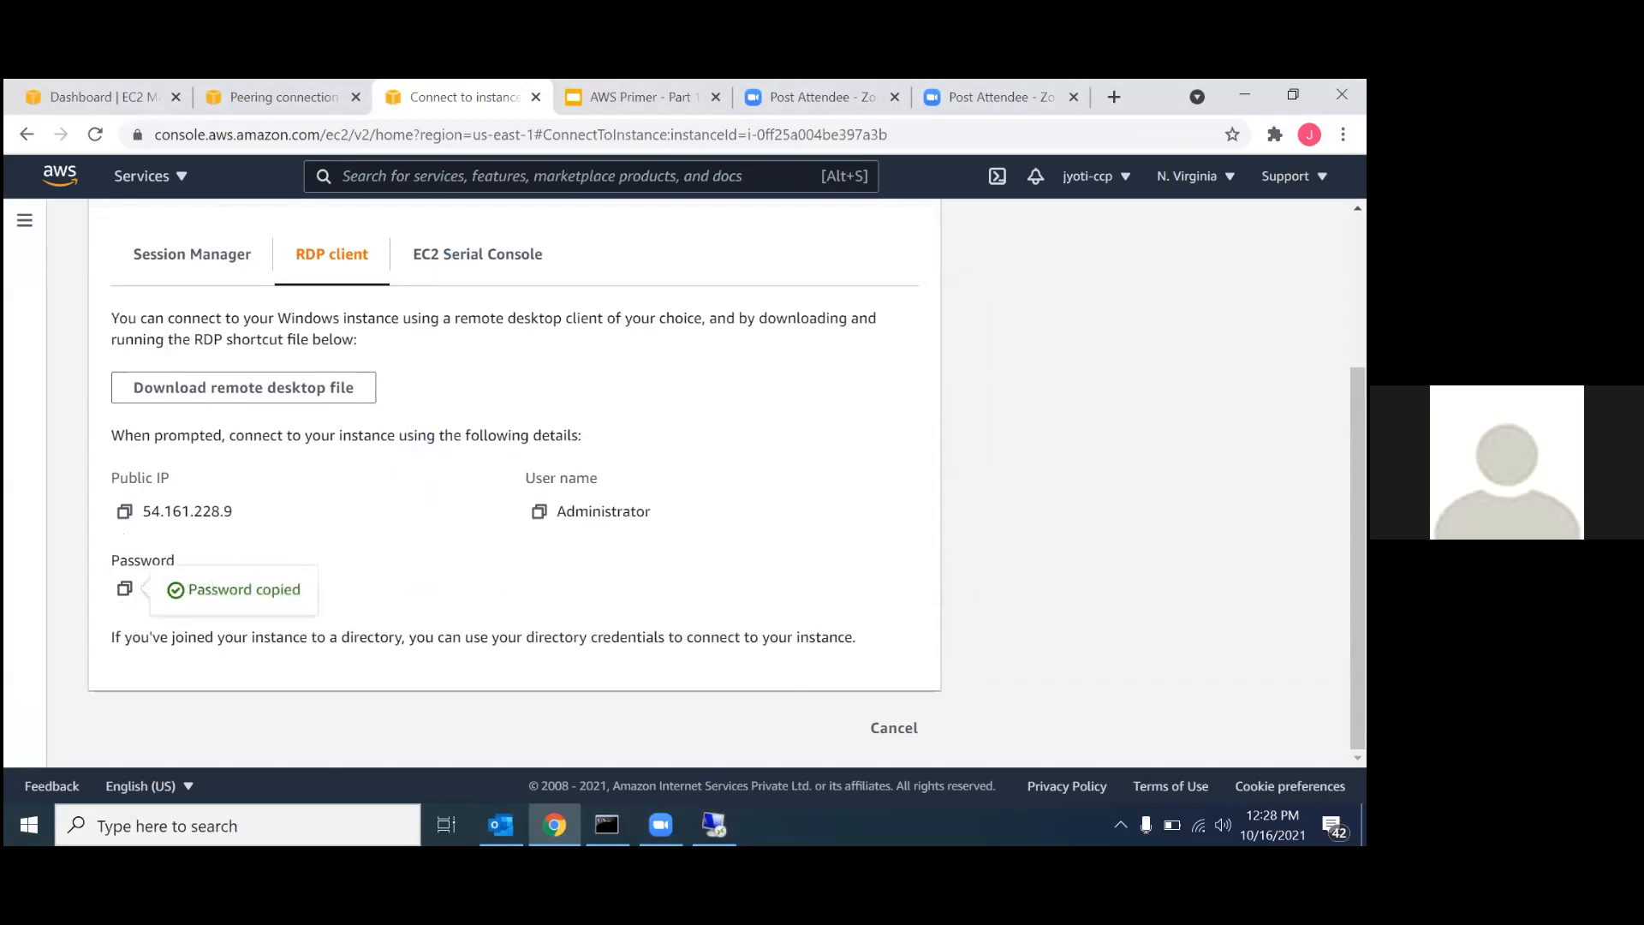
click(714, 825)
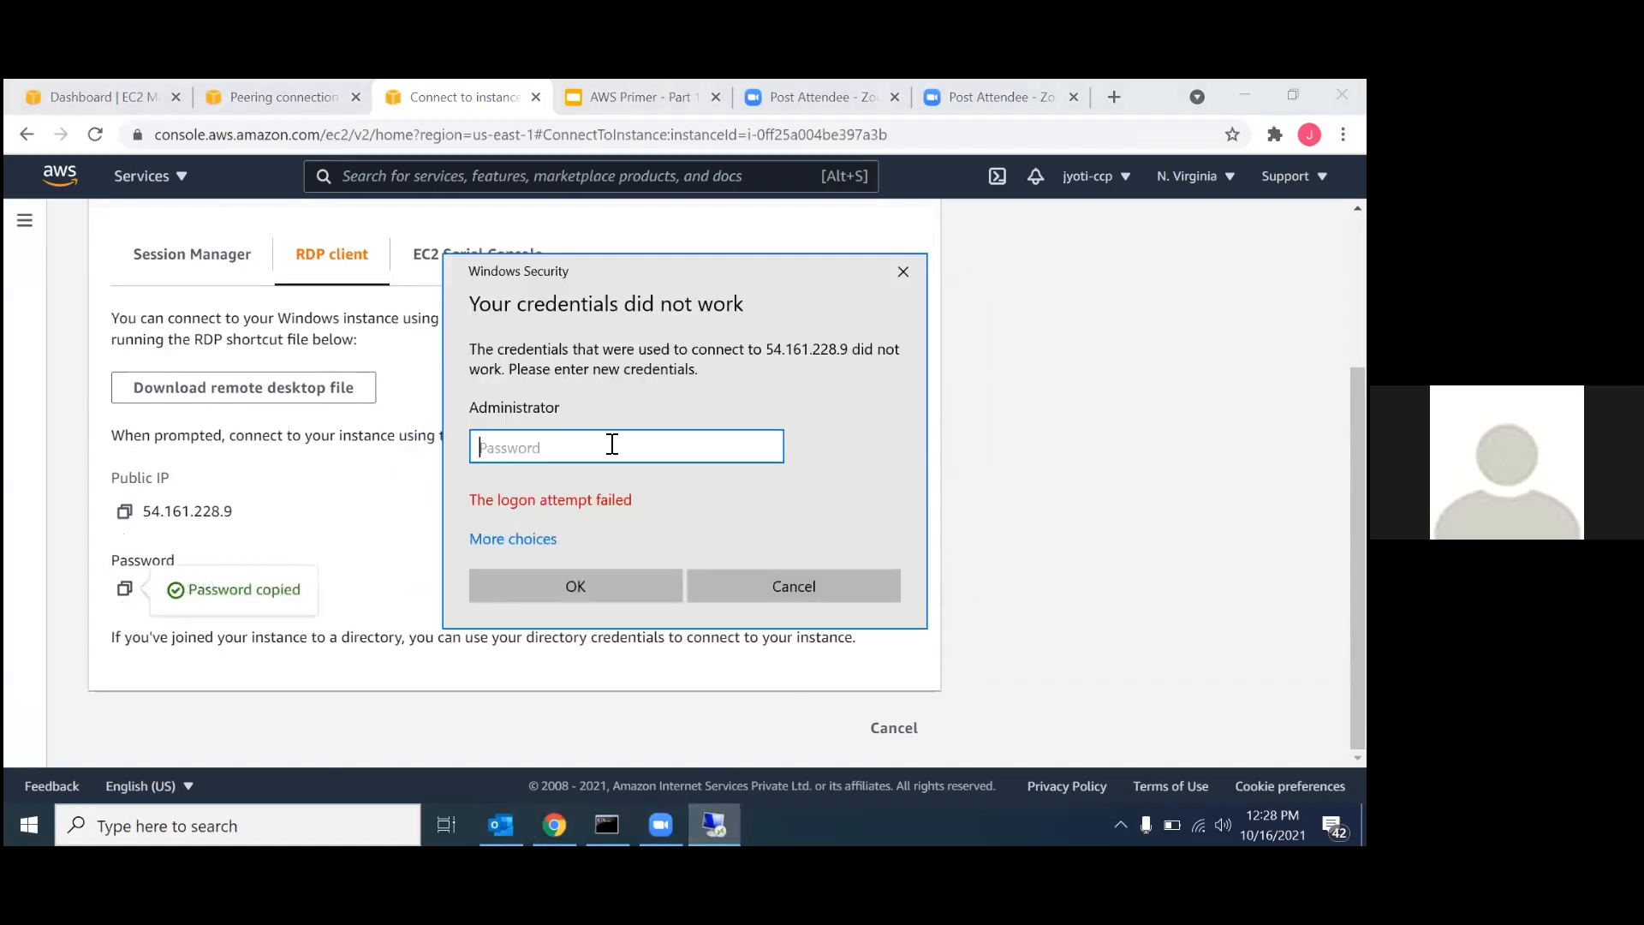
key(ctrl+v)
click(618, 577)
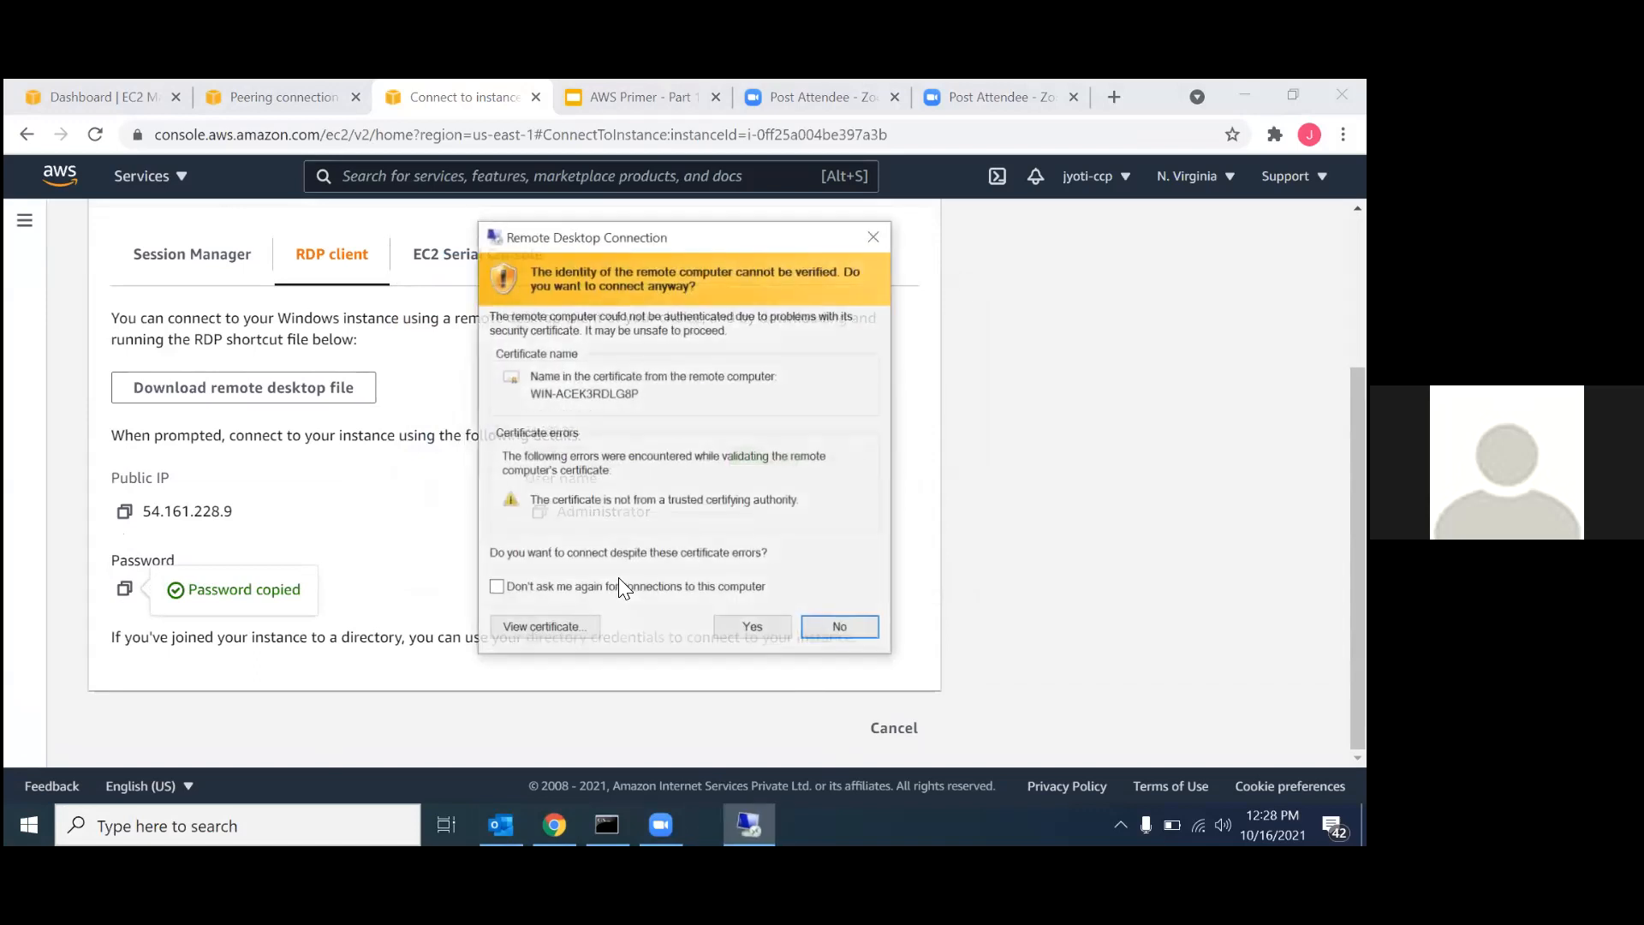
click(751, 628)
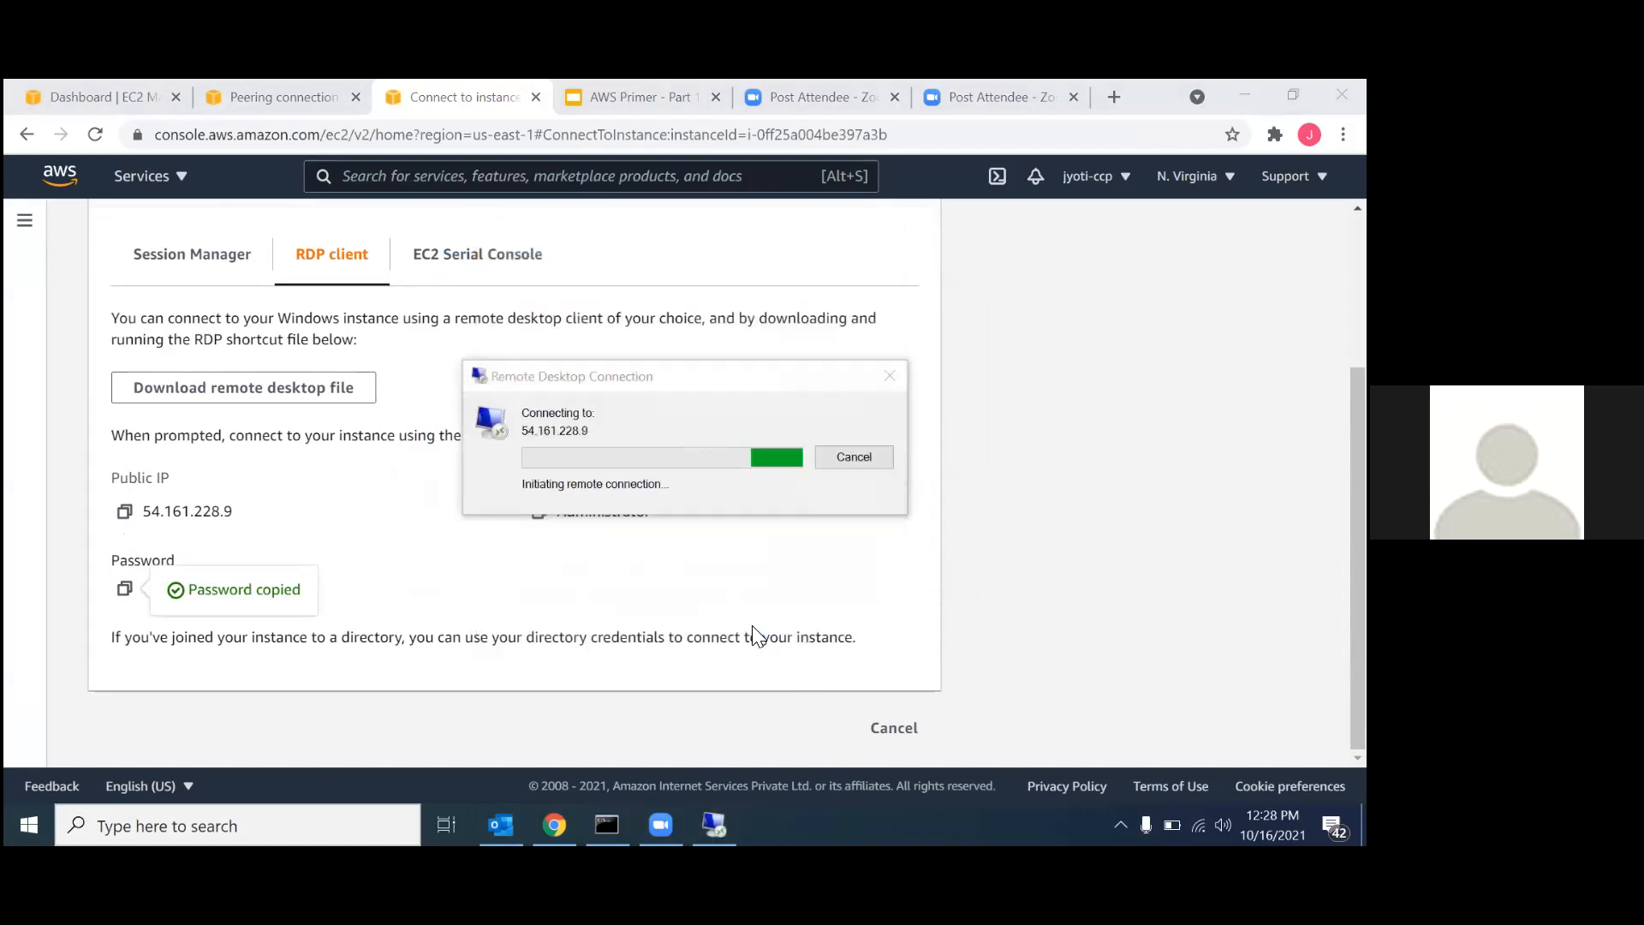
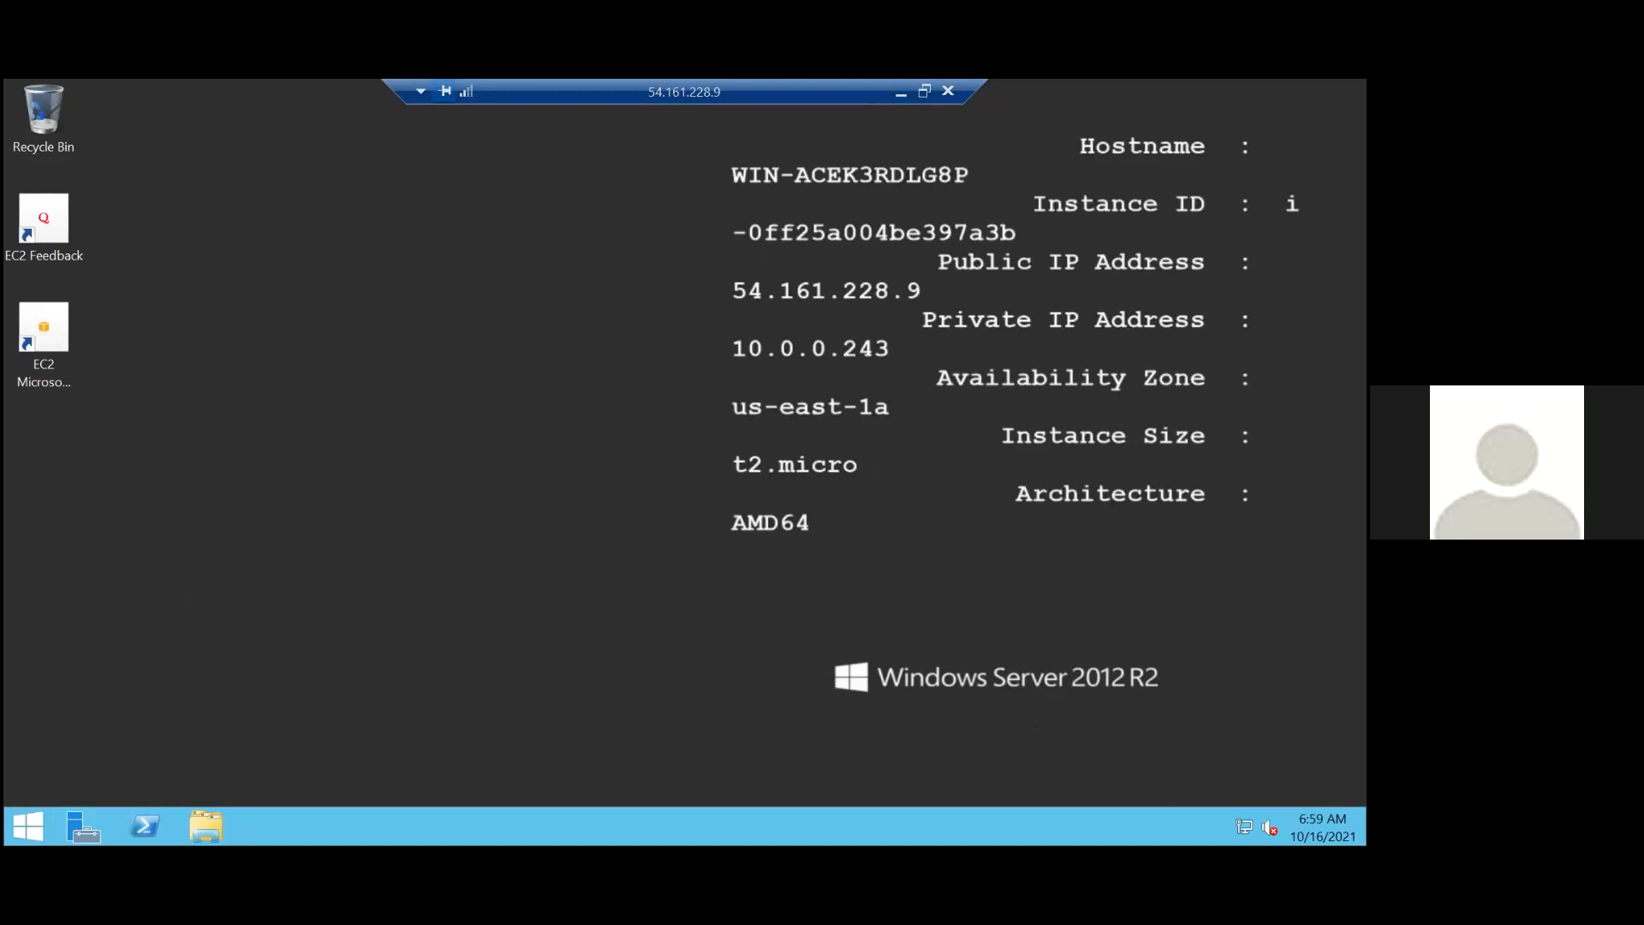
Find and open a Command Prompt on the remote Windows server pe-01.
key(super)
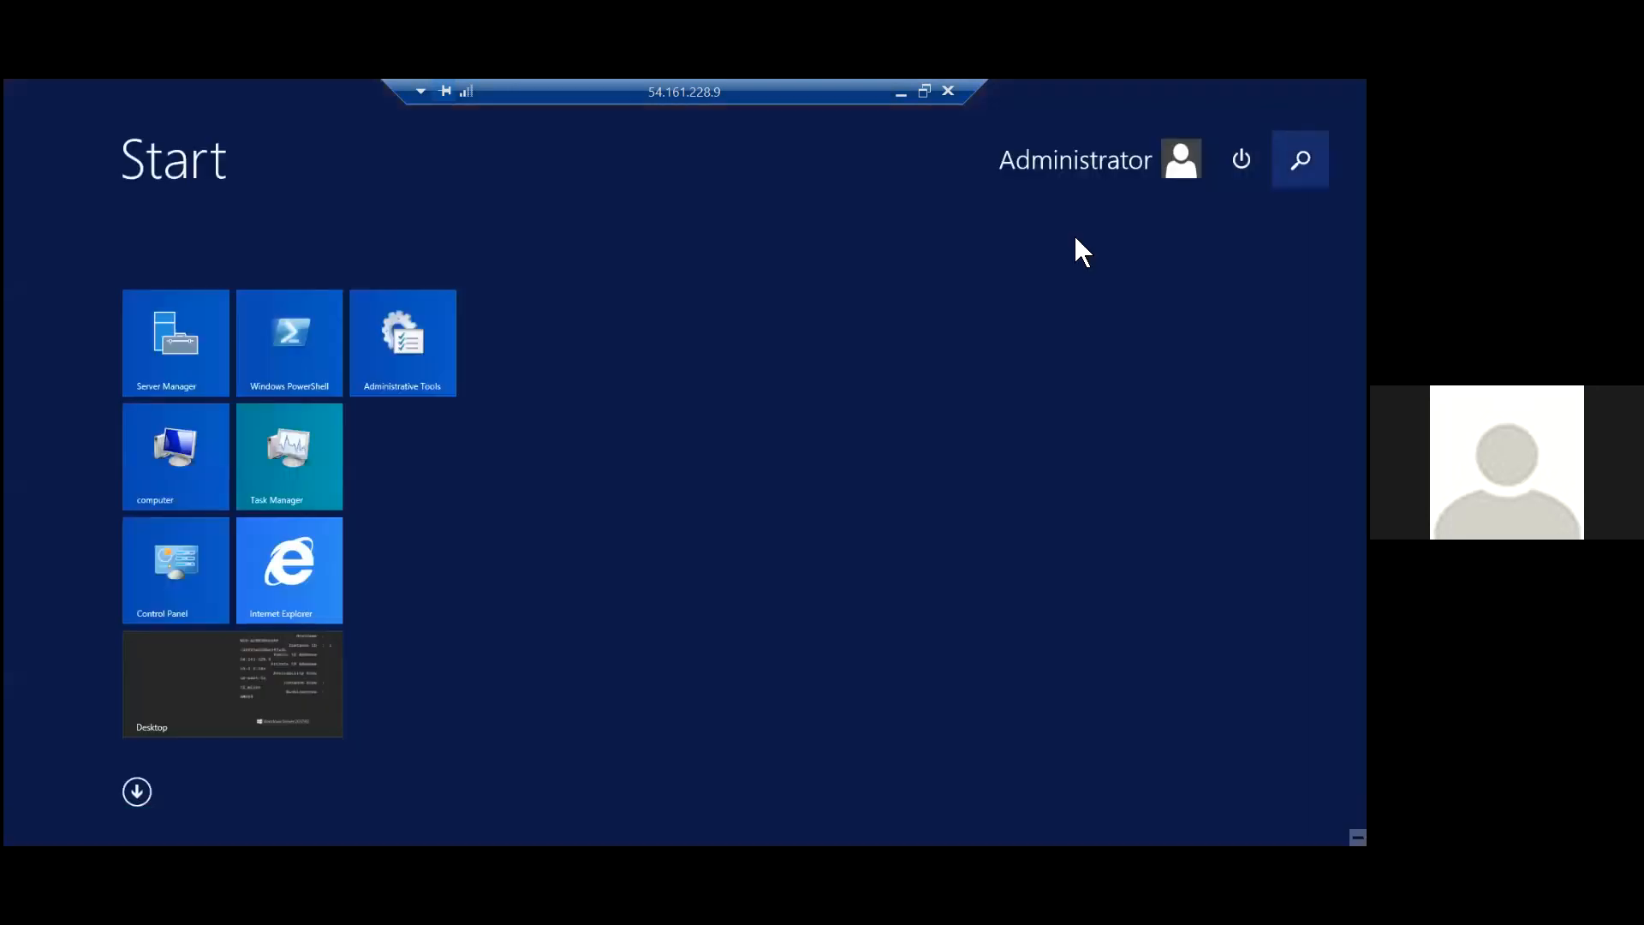
key(super+s)
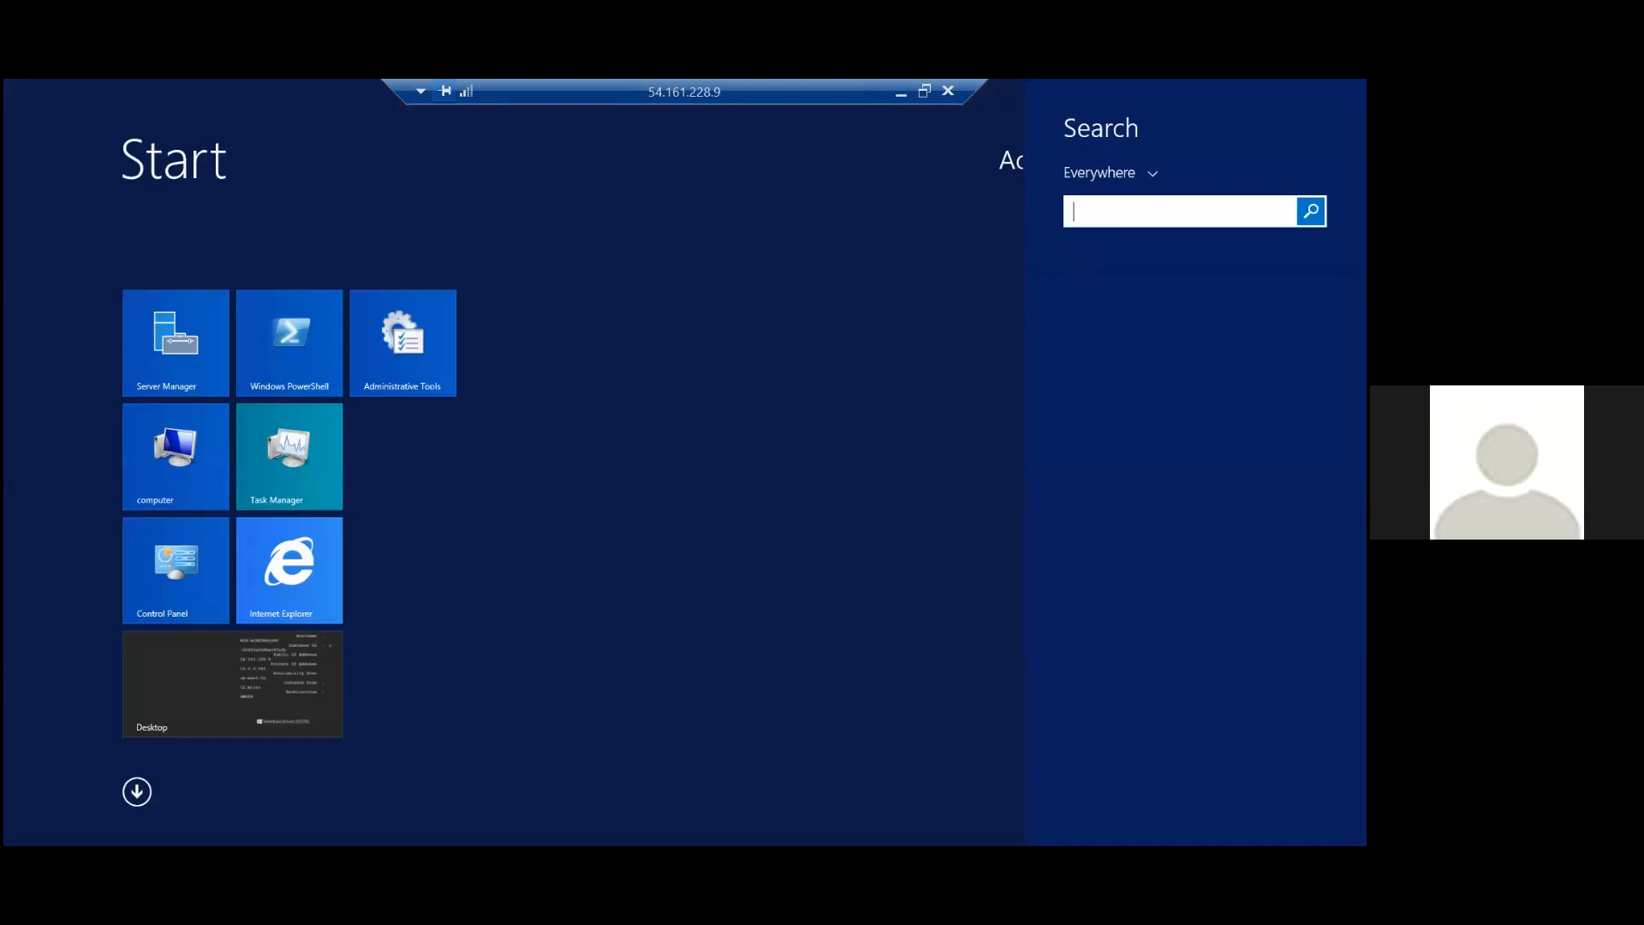
text(com)
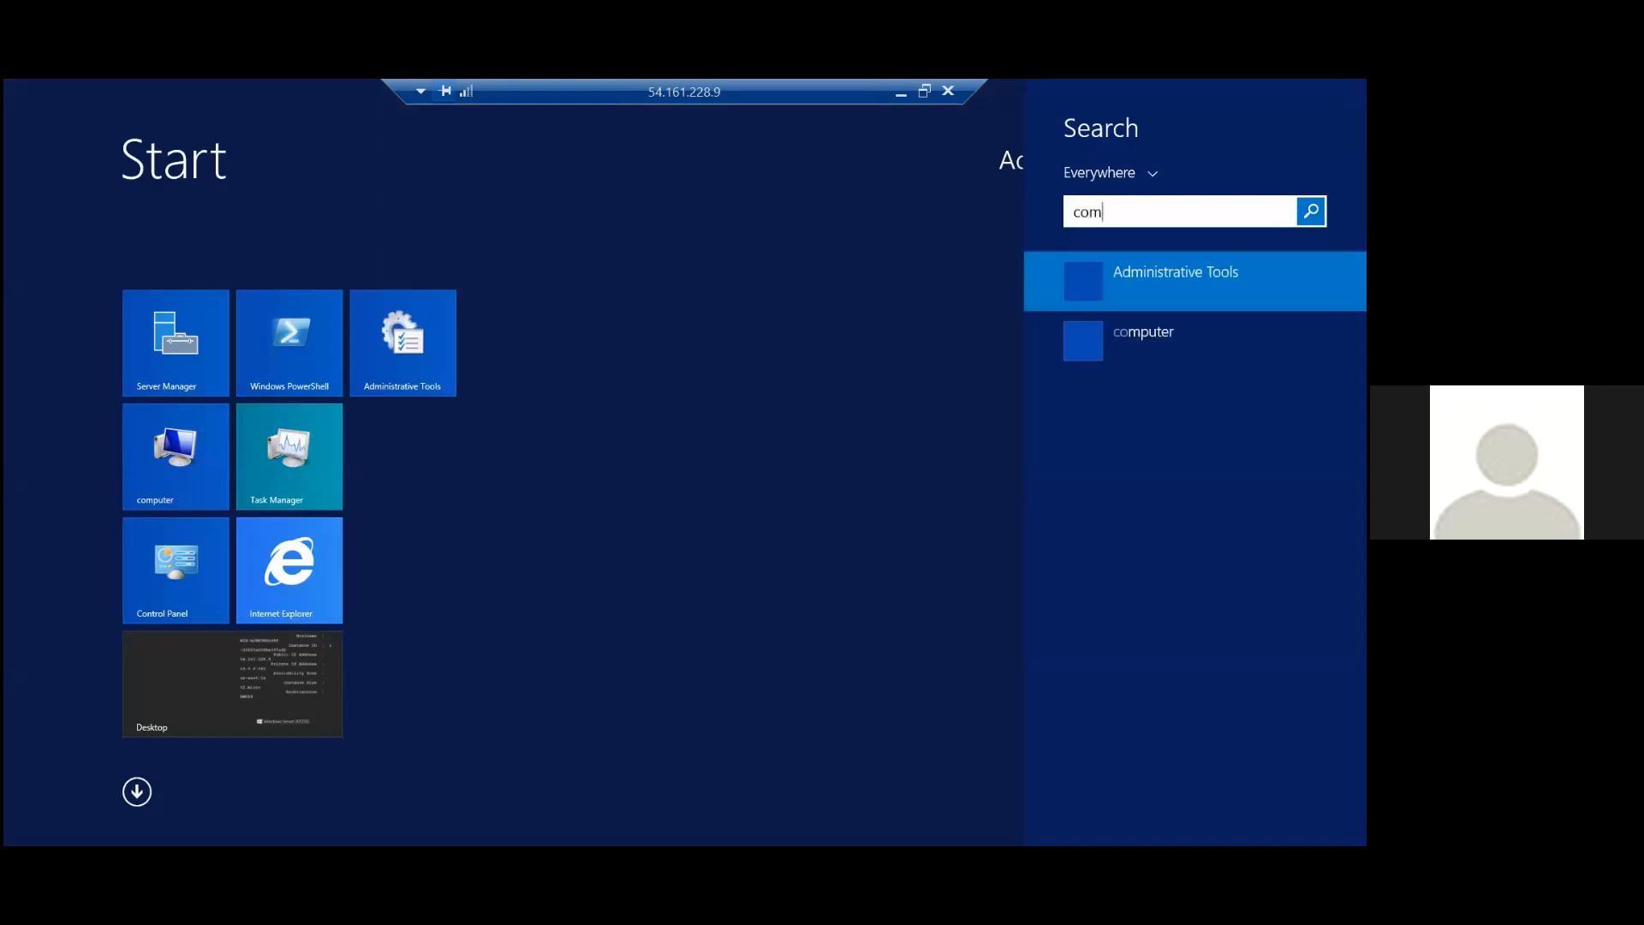
text(mand Prompt)
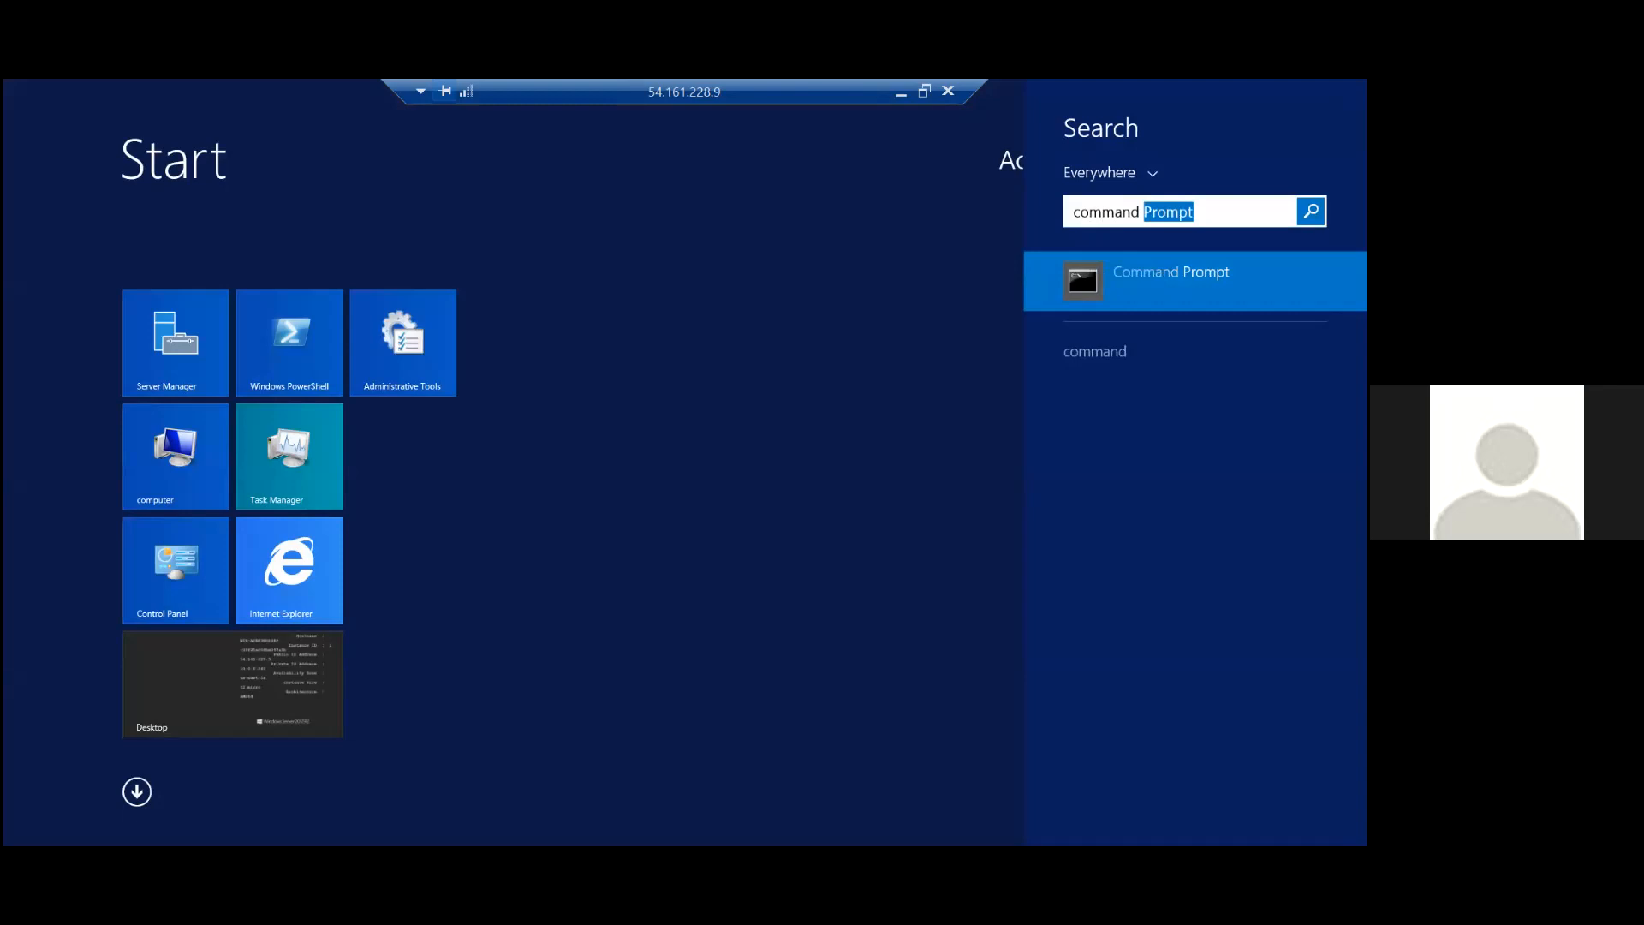
key(Return)
key(Return)
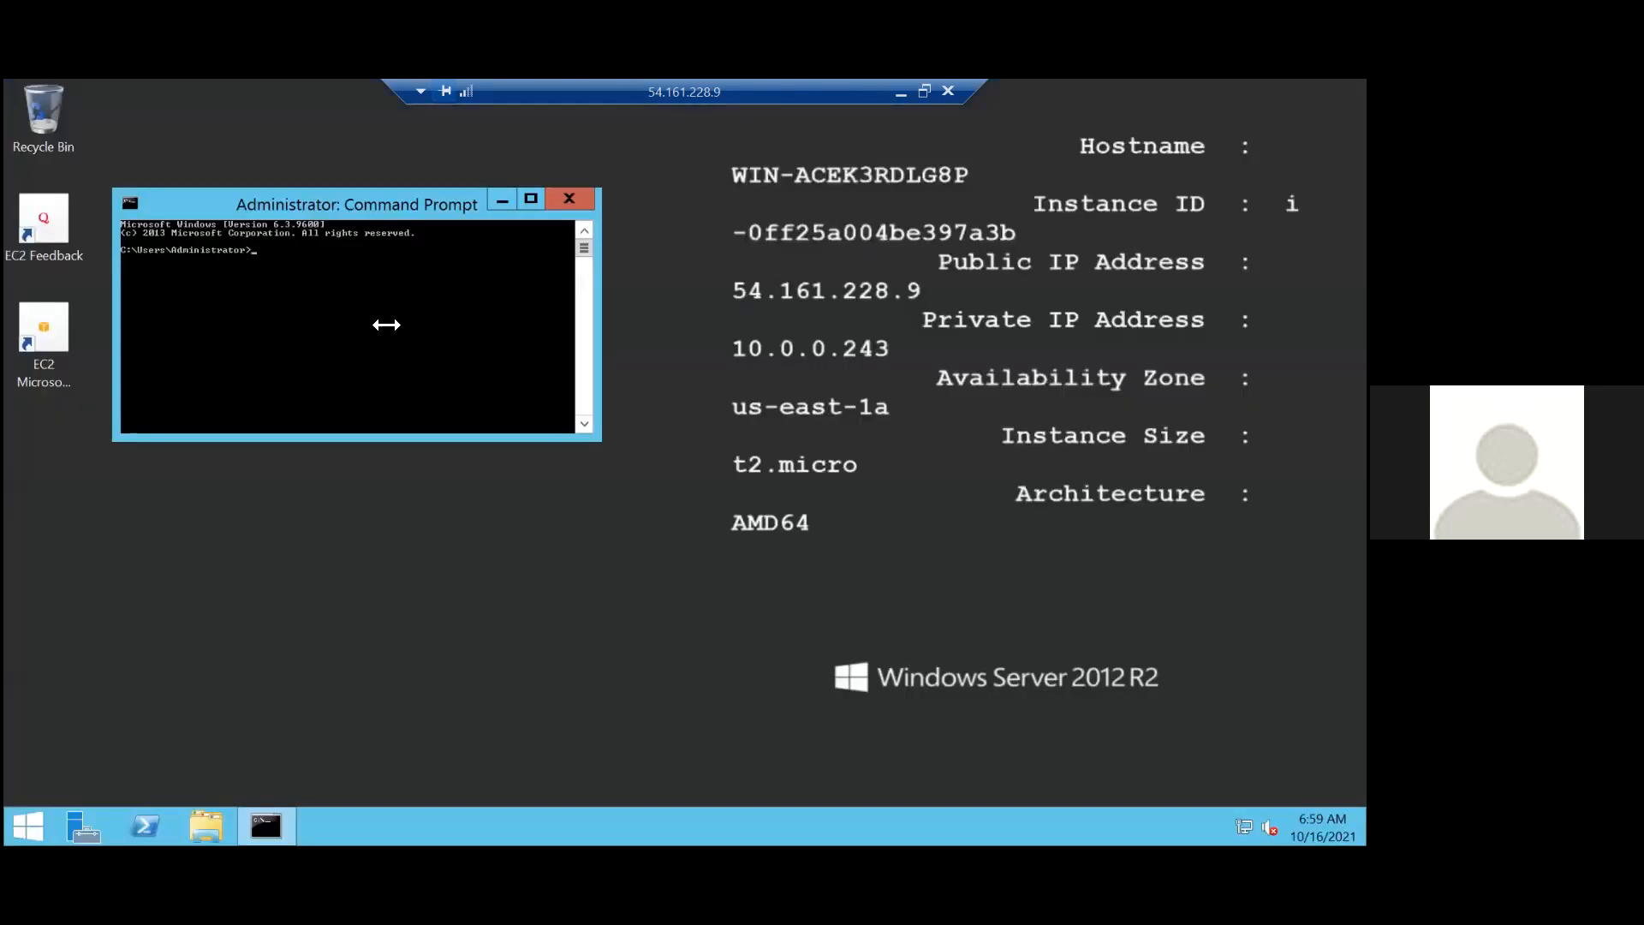
Test internet connectivity from pe-01 by pinging 8.8.8.8 in the Command Prompt.
text(ping 8.8.8.8)
key(Return)
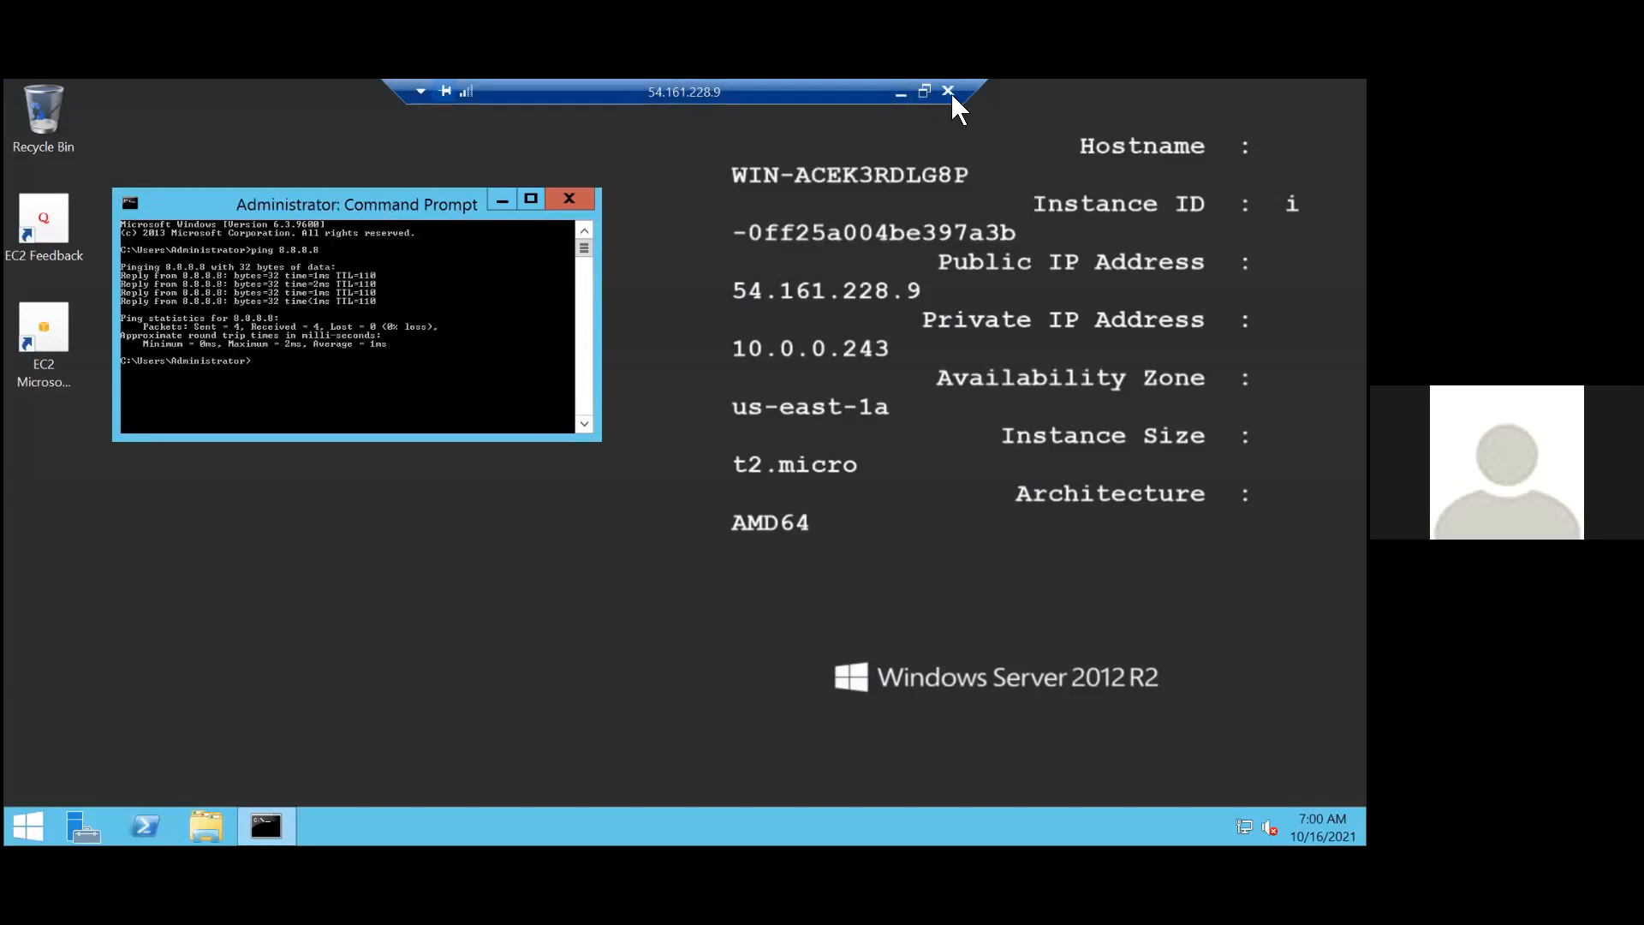
Begin another ping command on pe-01, switch to the AWS console in the browser, and copy the private IPv4 address of instance pe-02.
text(ping)
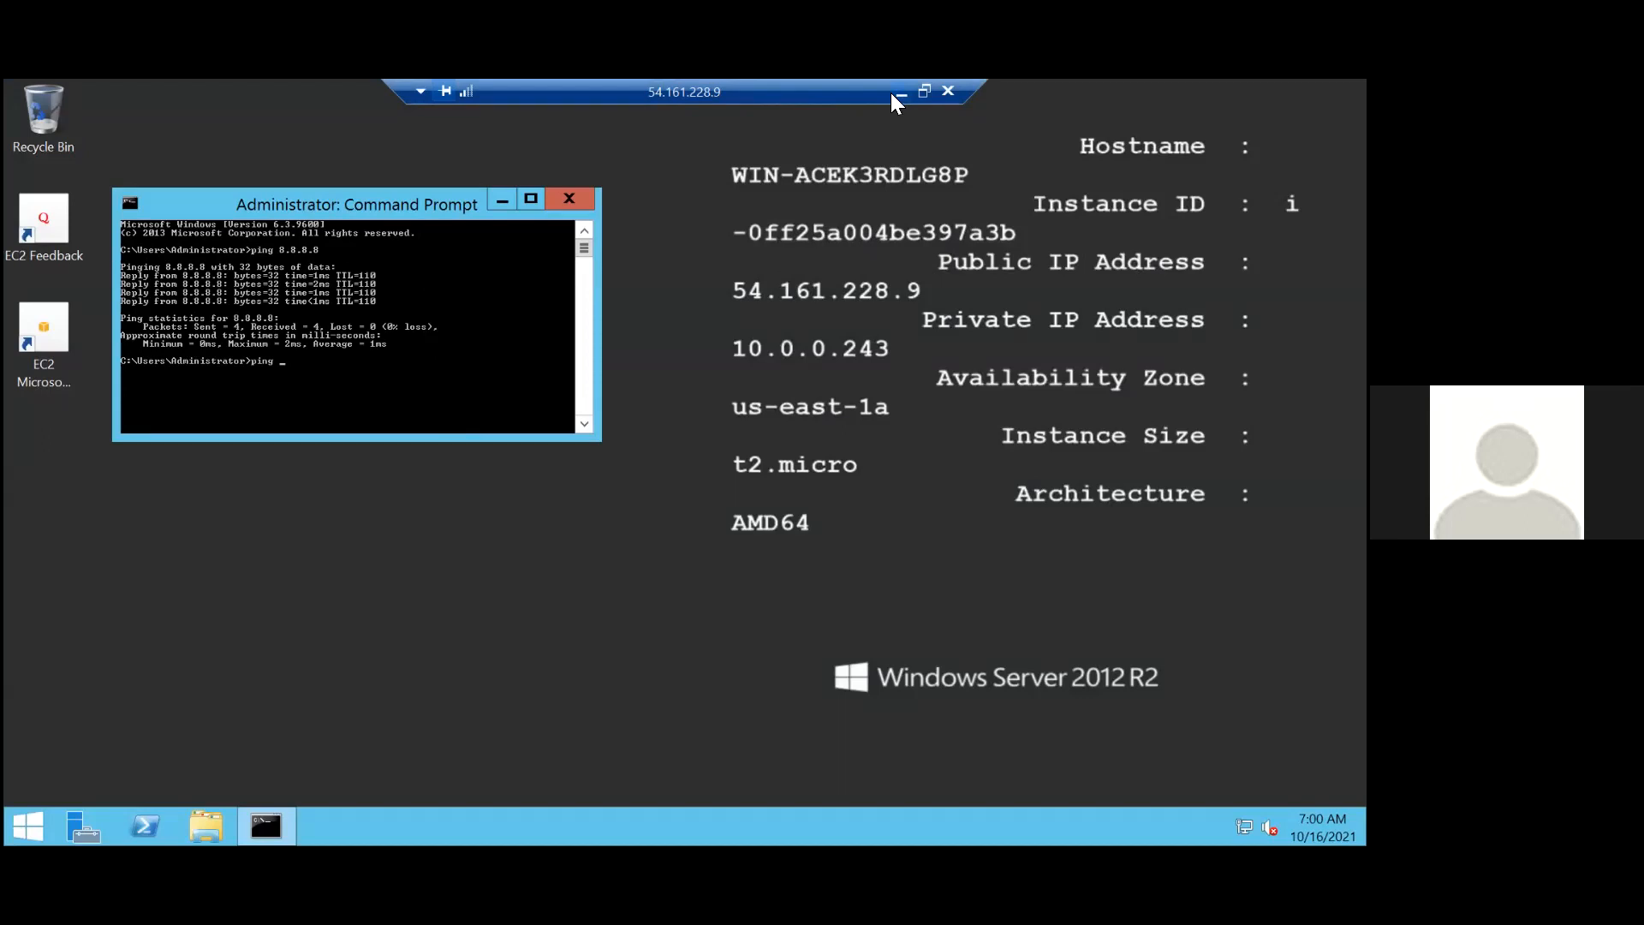
click(894, 92)
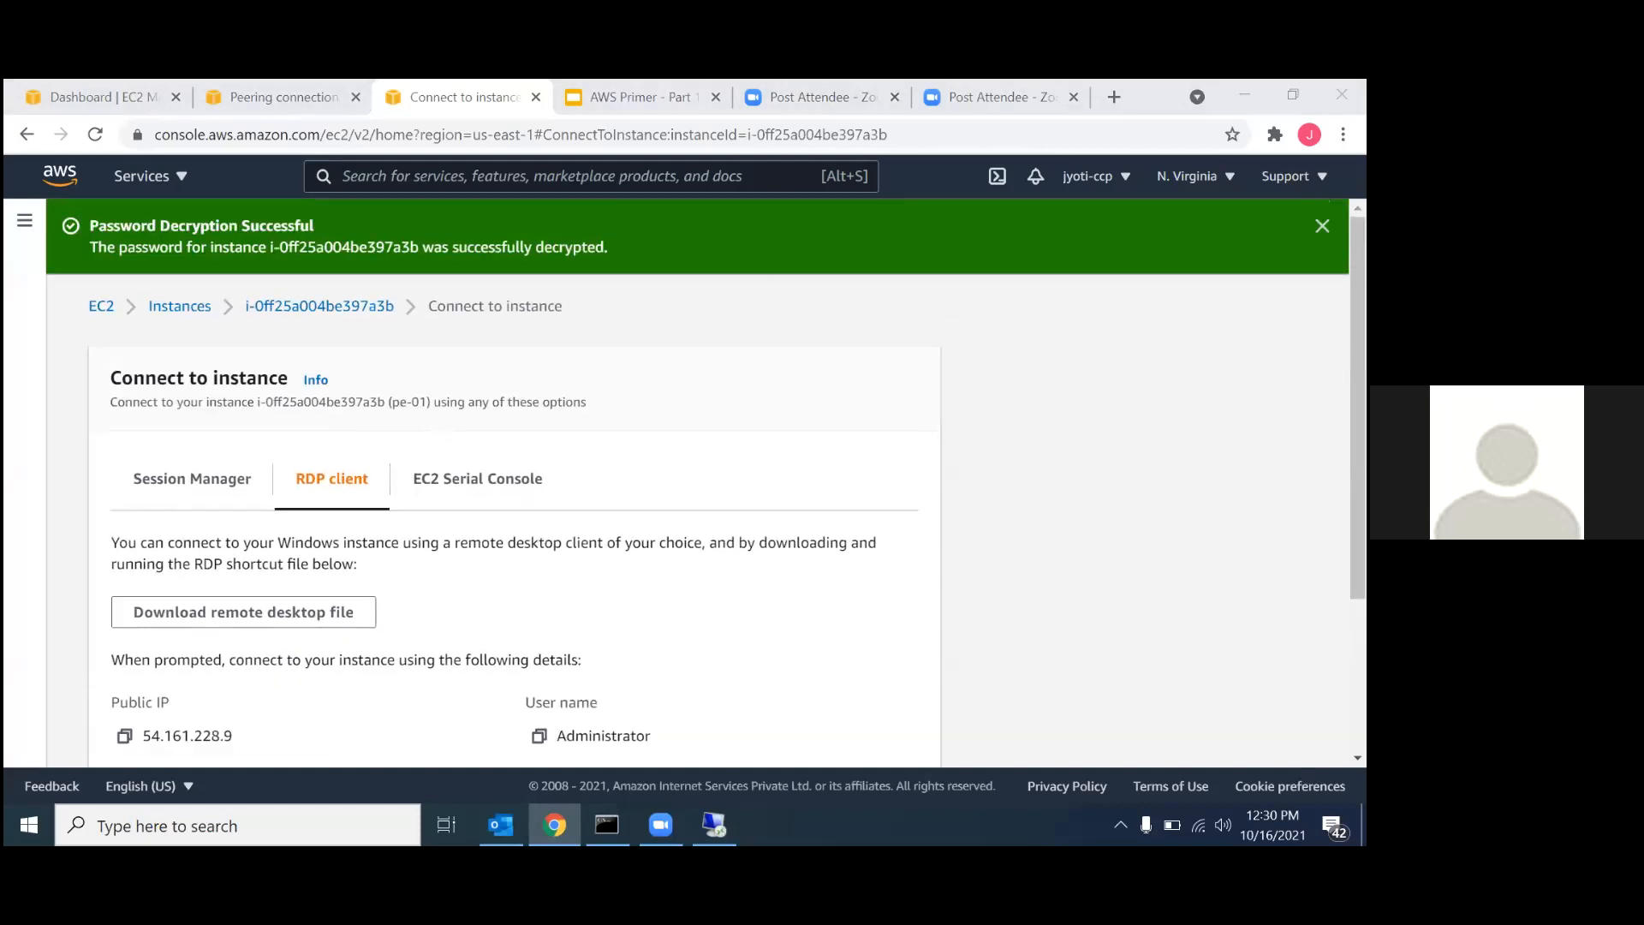
click(1322, 226)
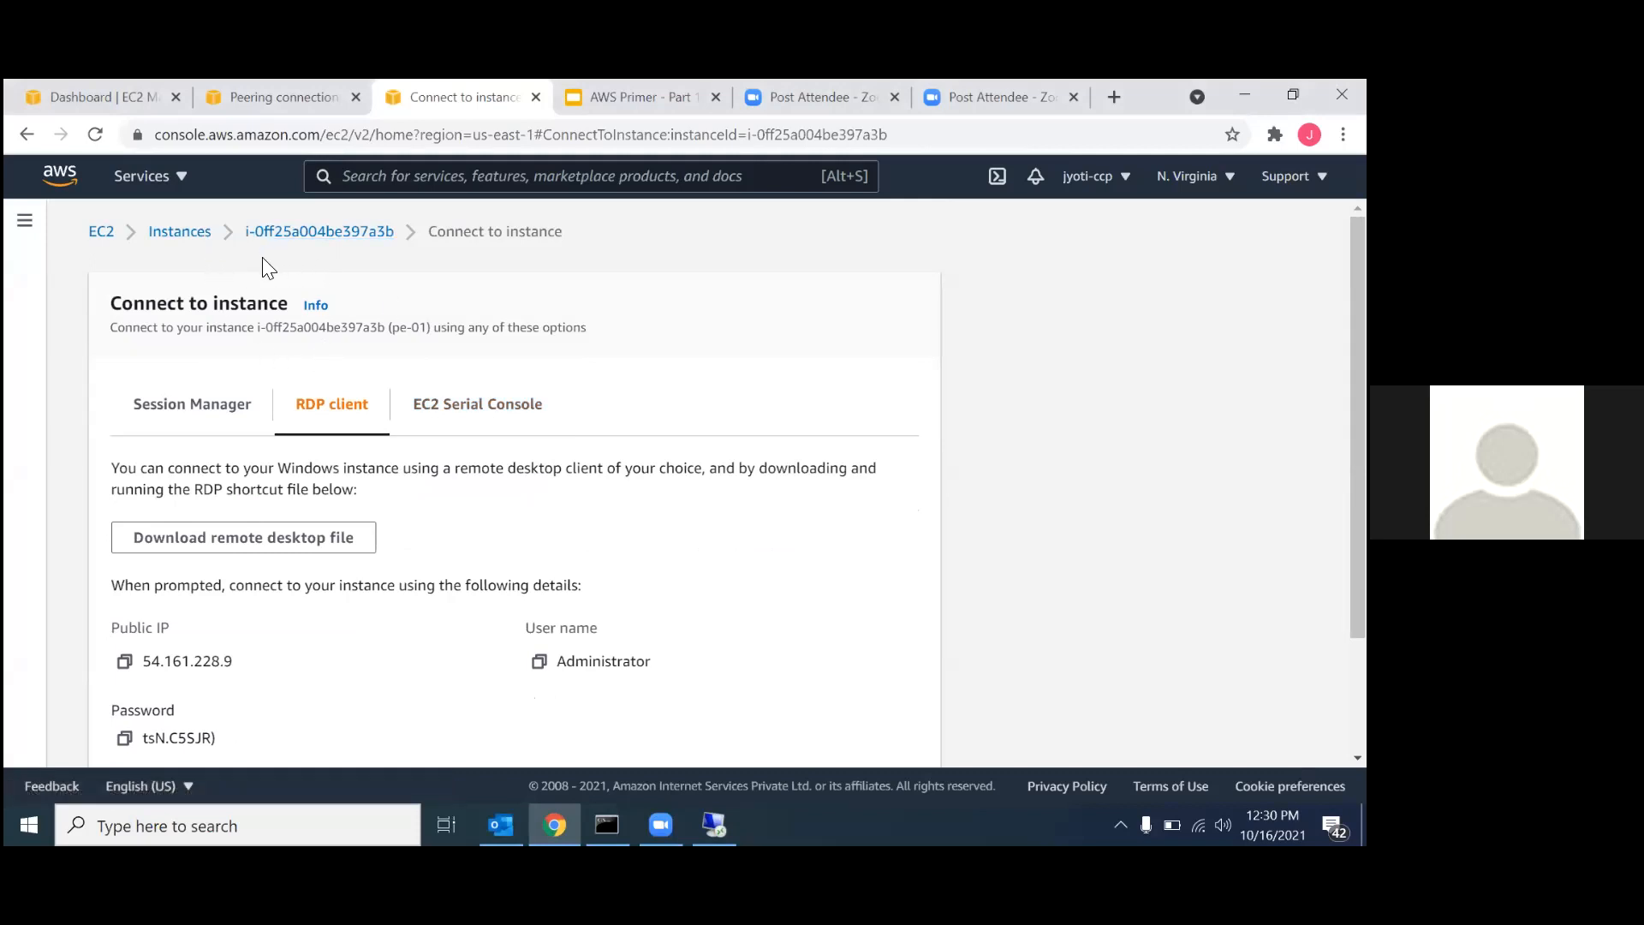
click(180, 242)
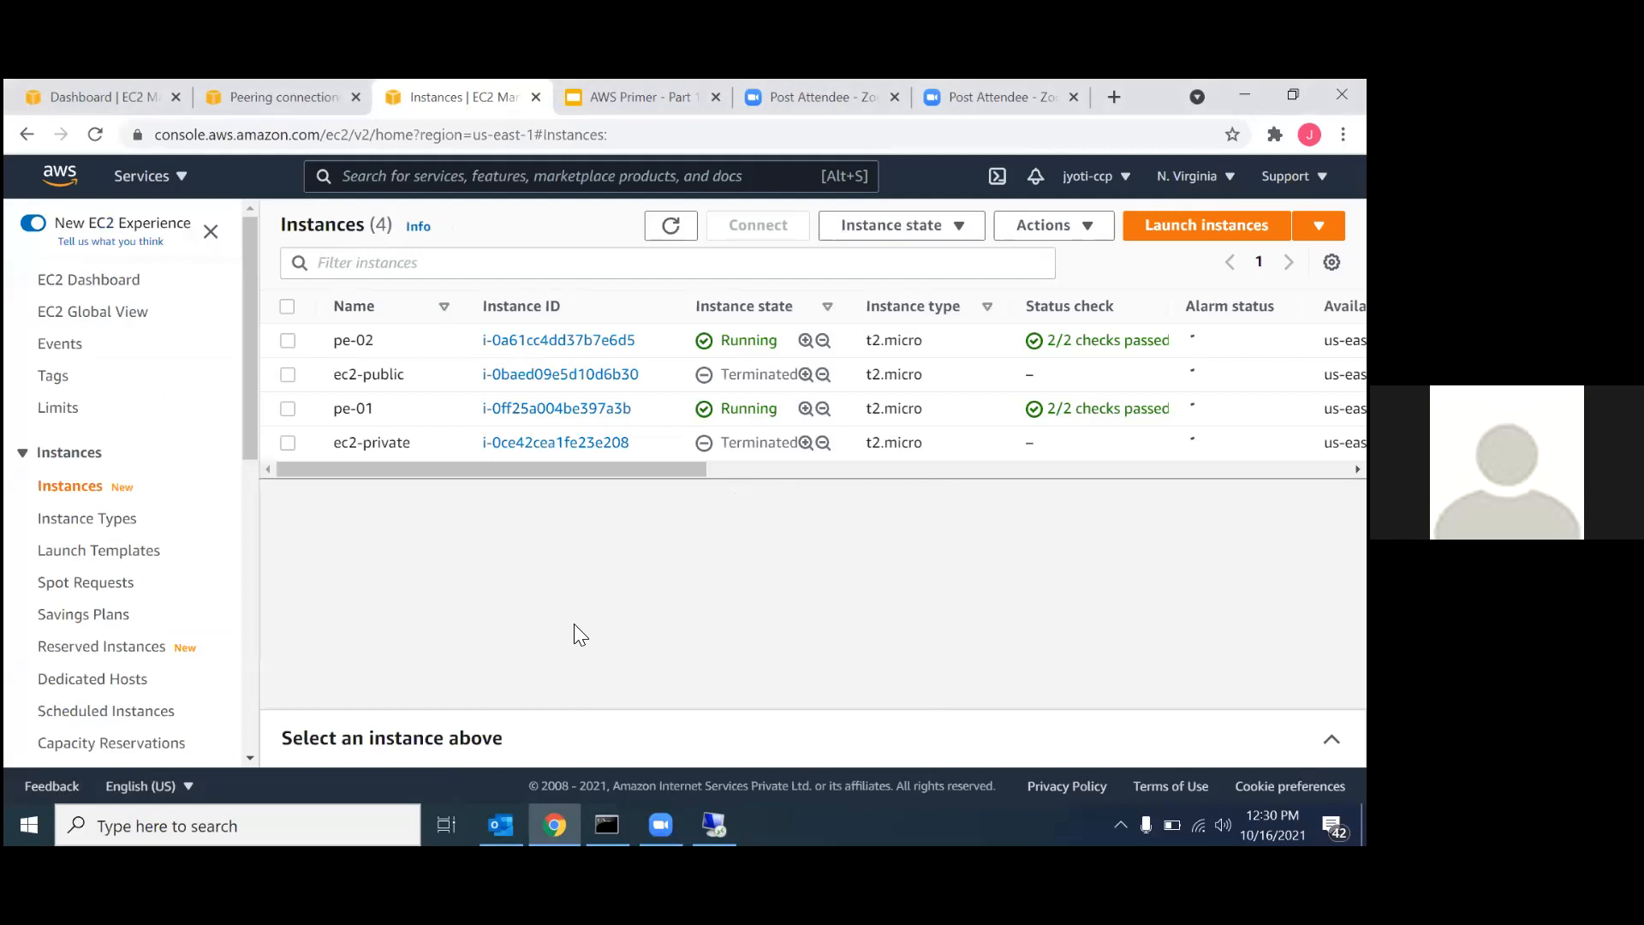
click(592, 341)
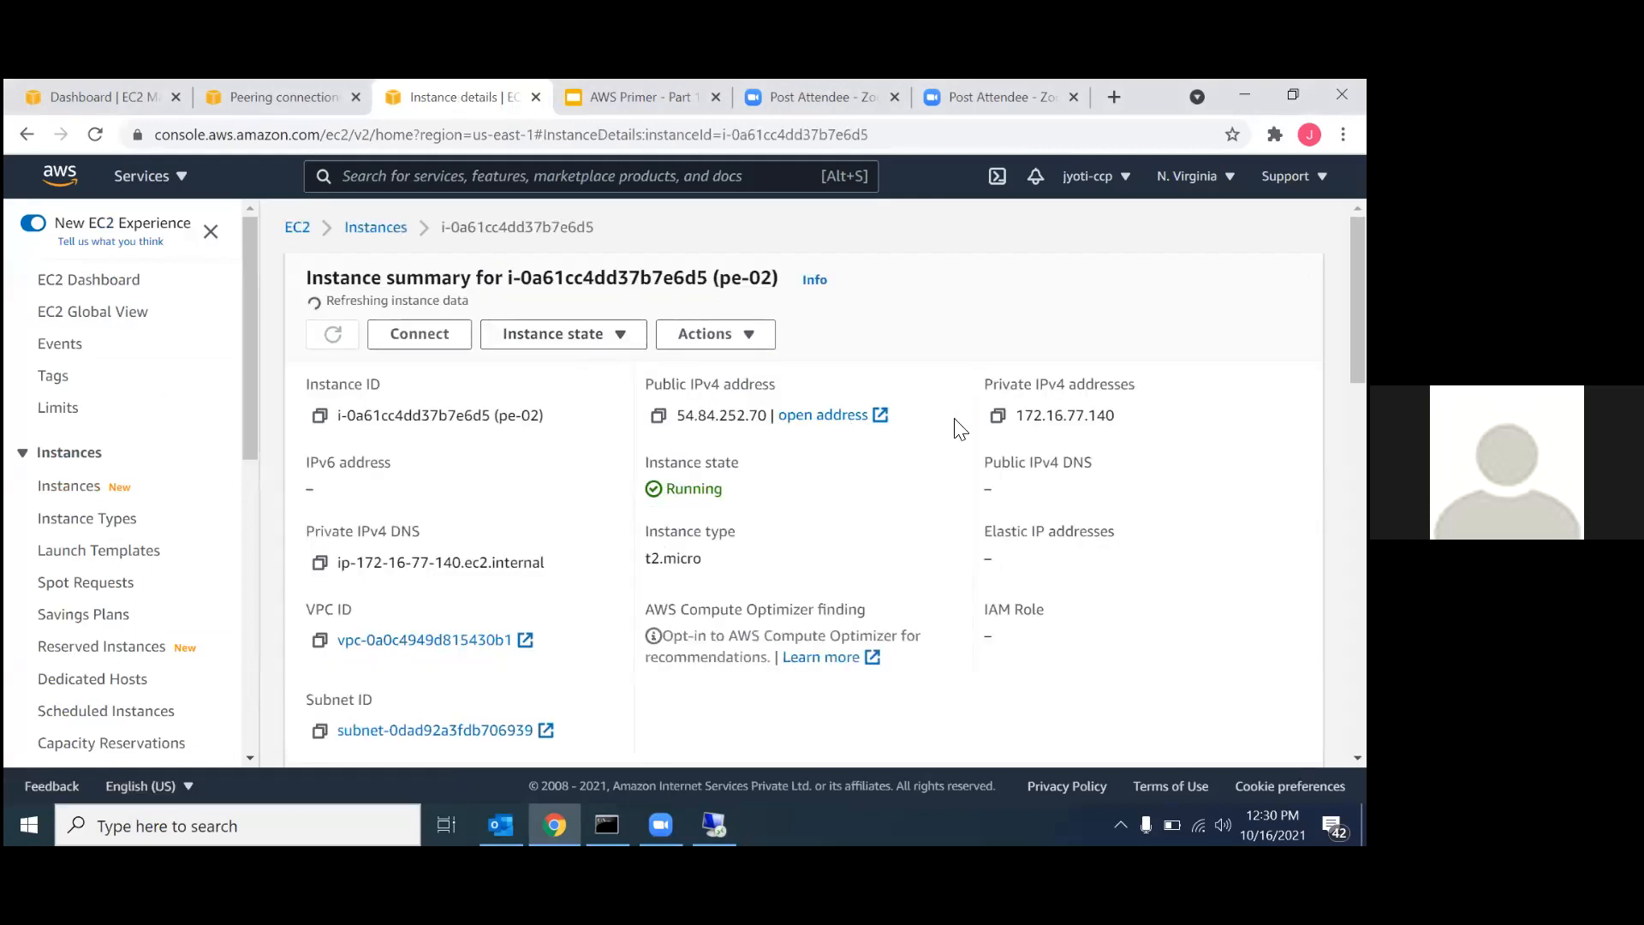
click(998, 417)
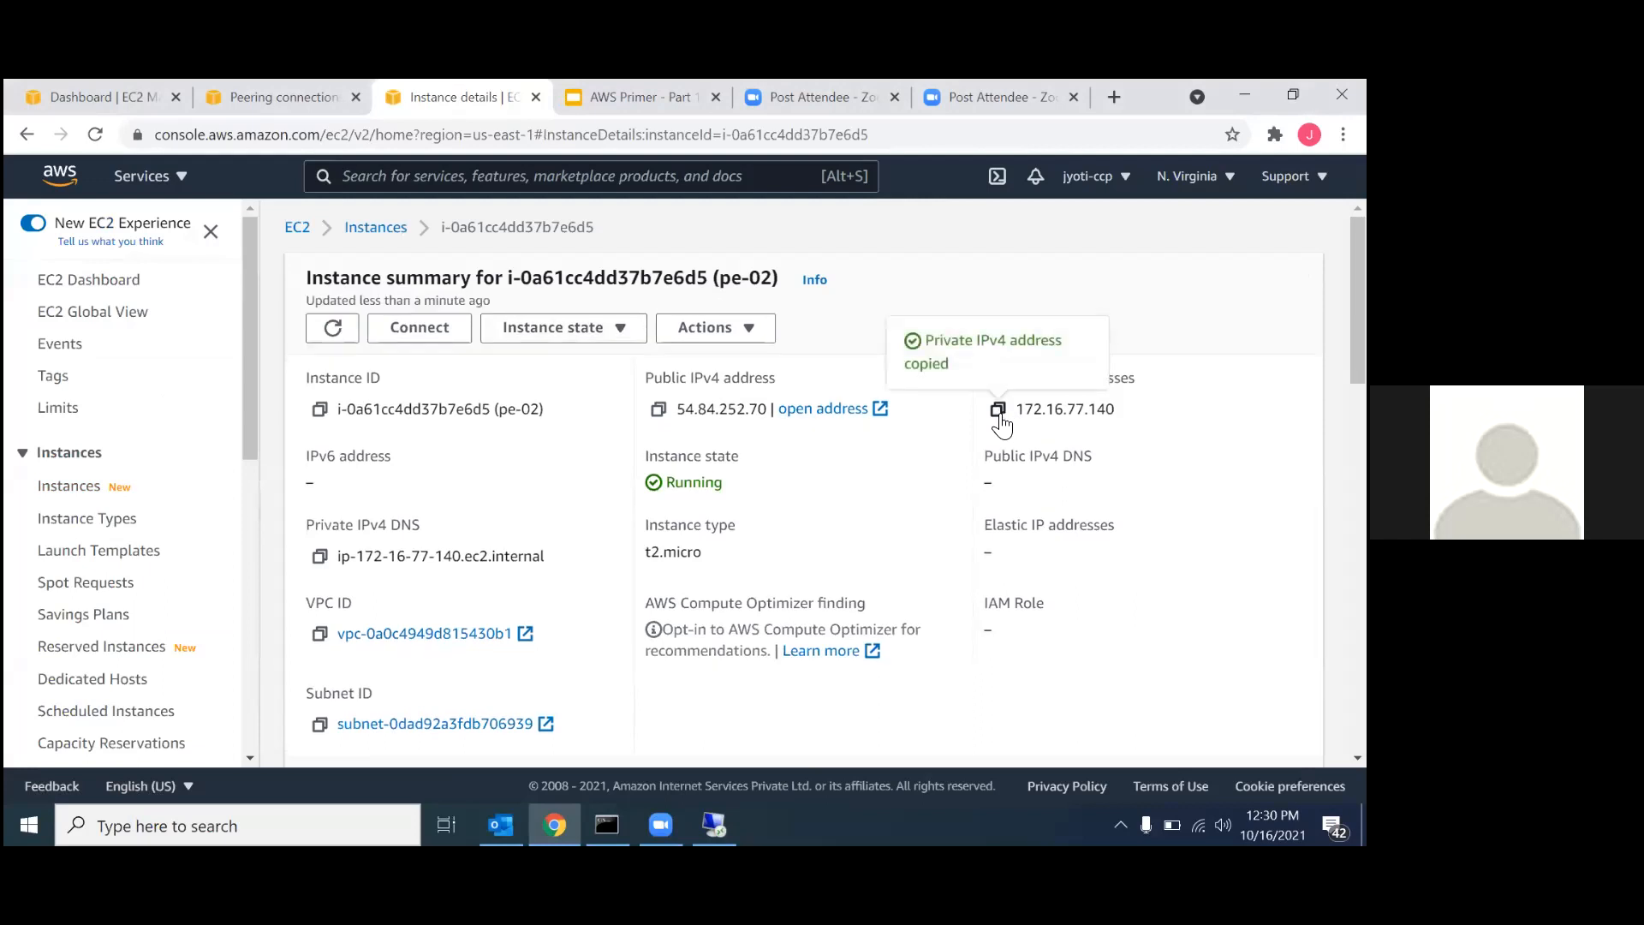
Return to the remote desktop session and ping pe-02 at its copied private address 172.16.77.140.
key(alt+Tab)
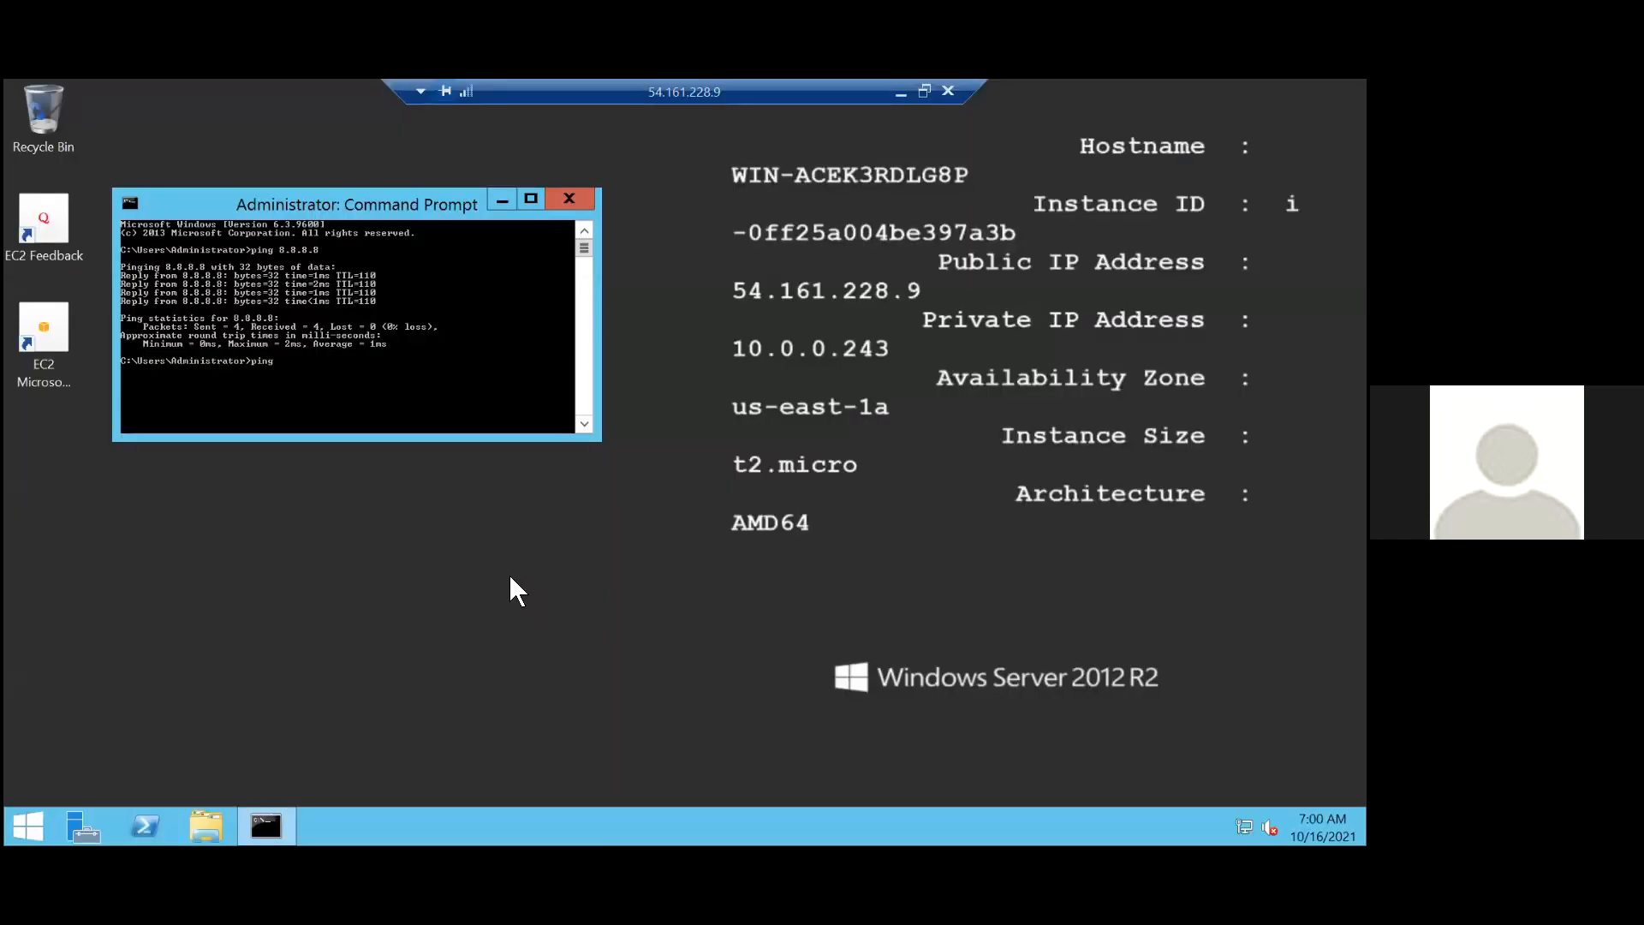
right_click(321, 361)
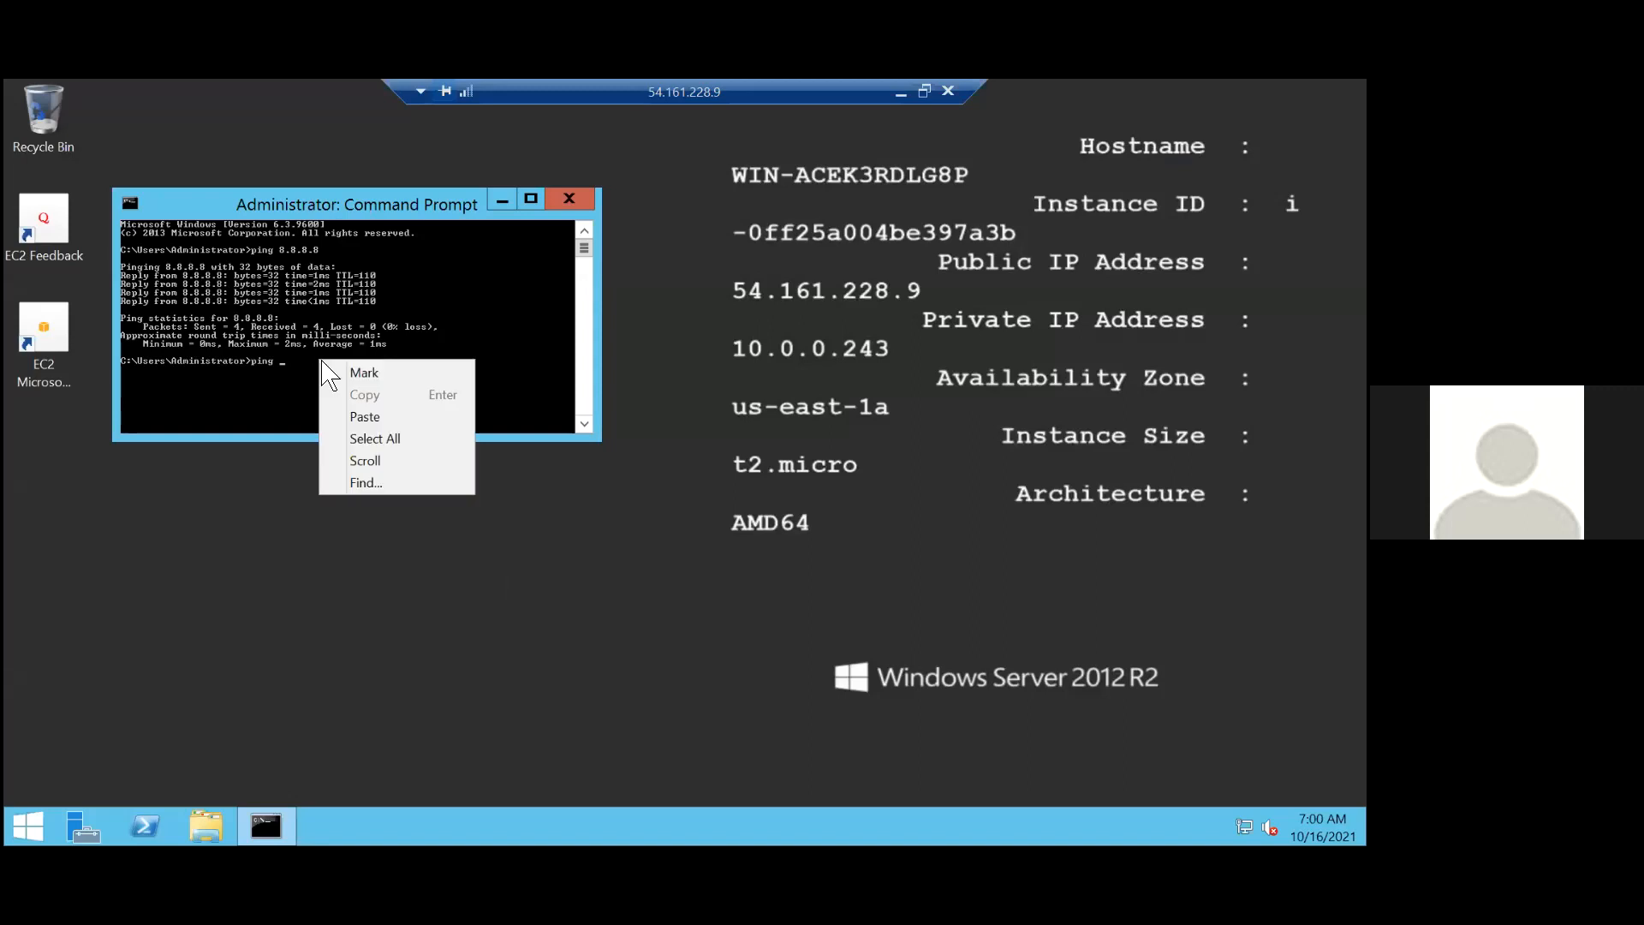
click(356, 417)
key(Return)
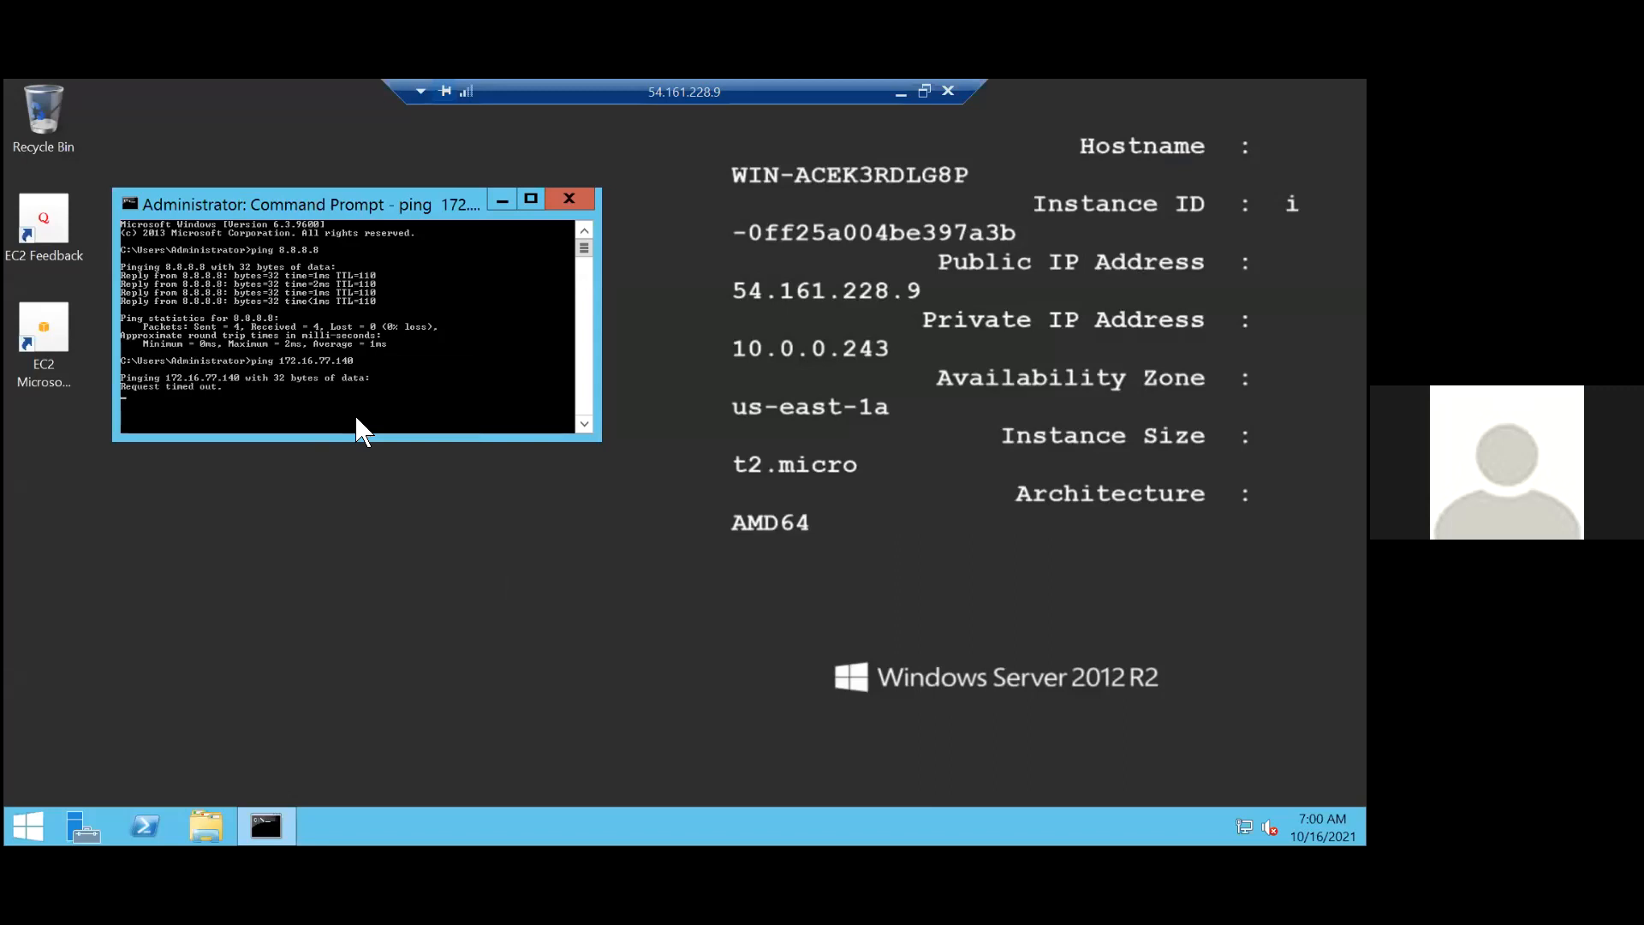
Switch back to the browser, review the VPC Peering - Same Region slide, and copy the ID of peering connection peering1.
click(895, 92)
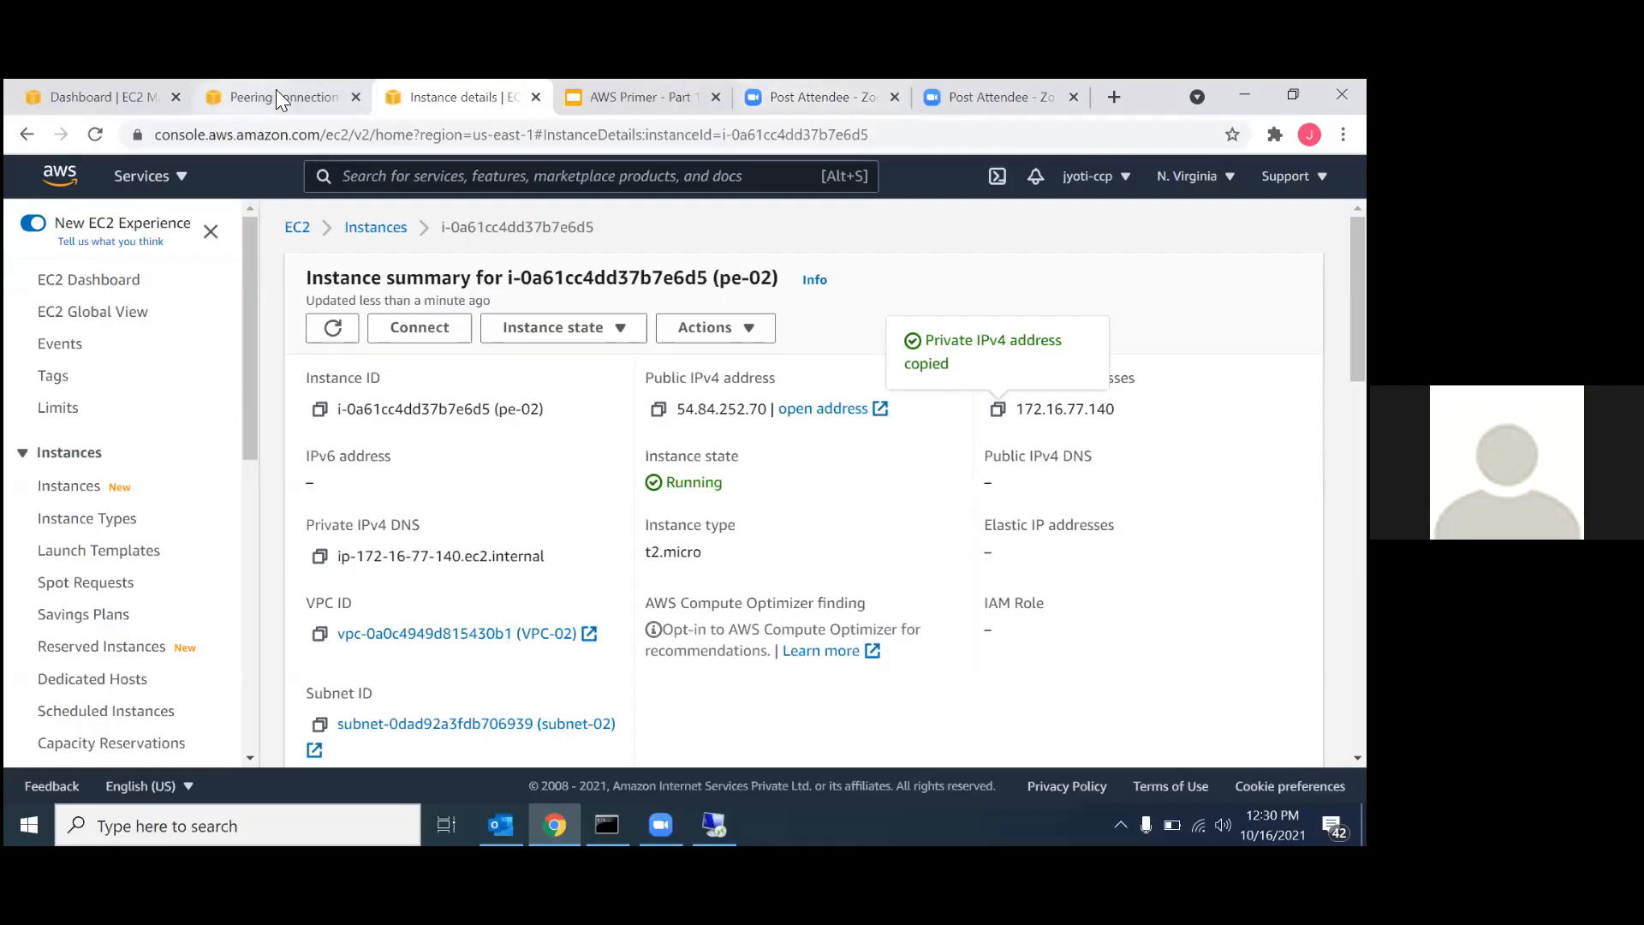
click(619, 89)
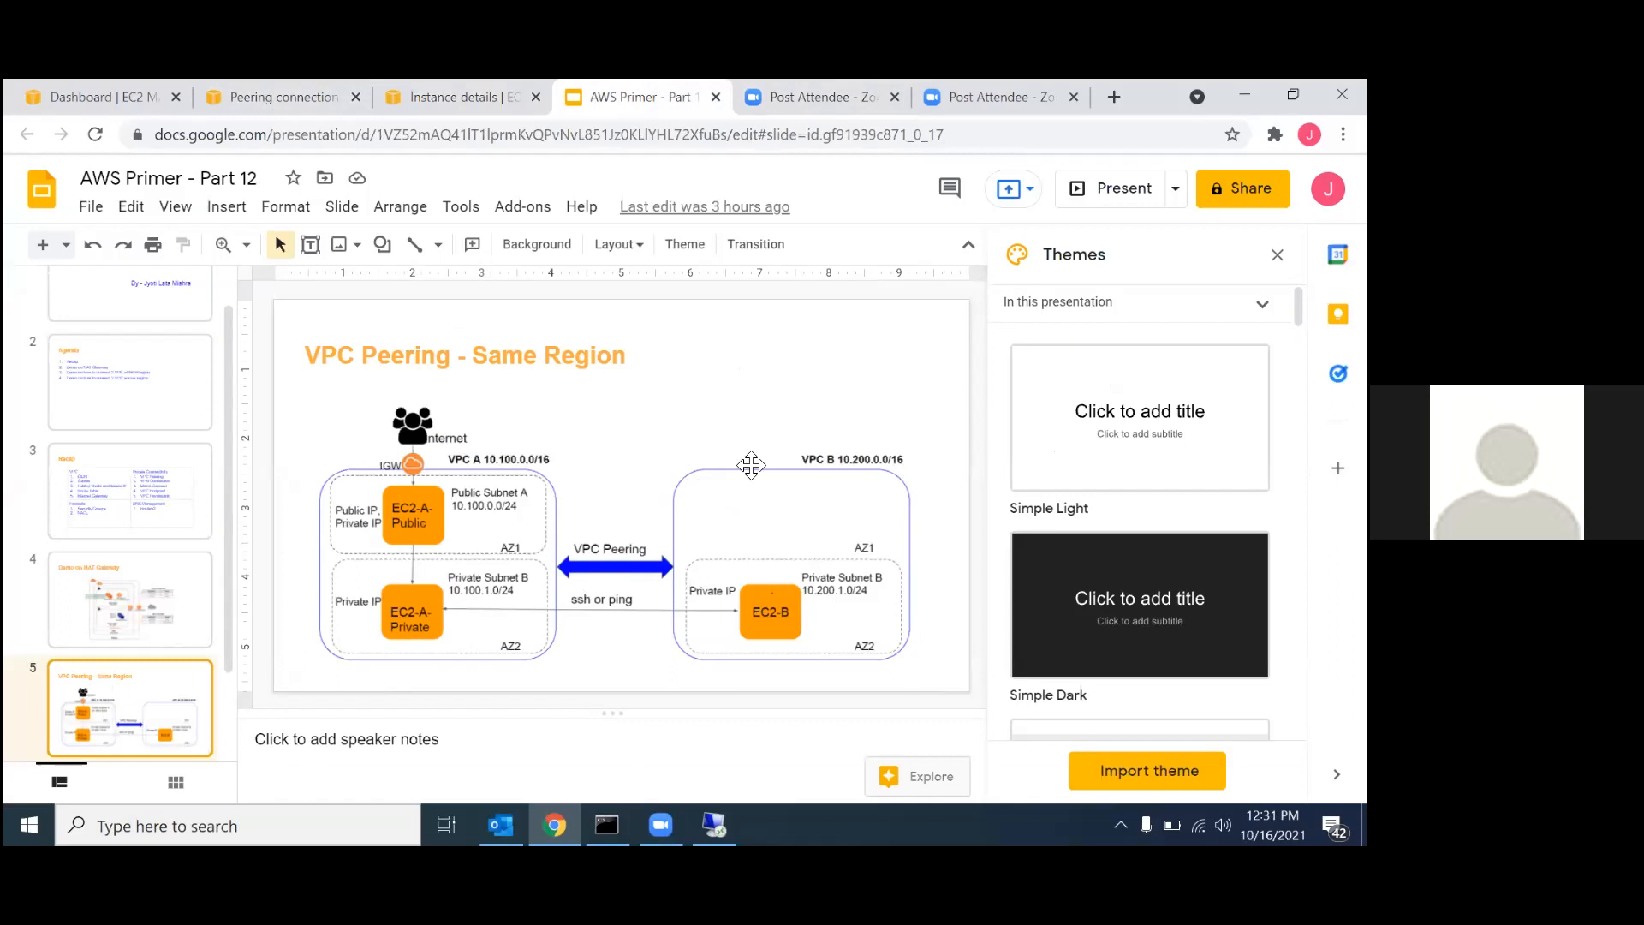
click(248, 88)
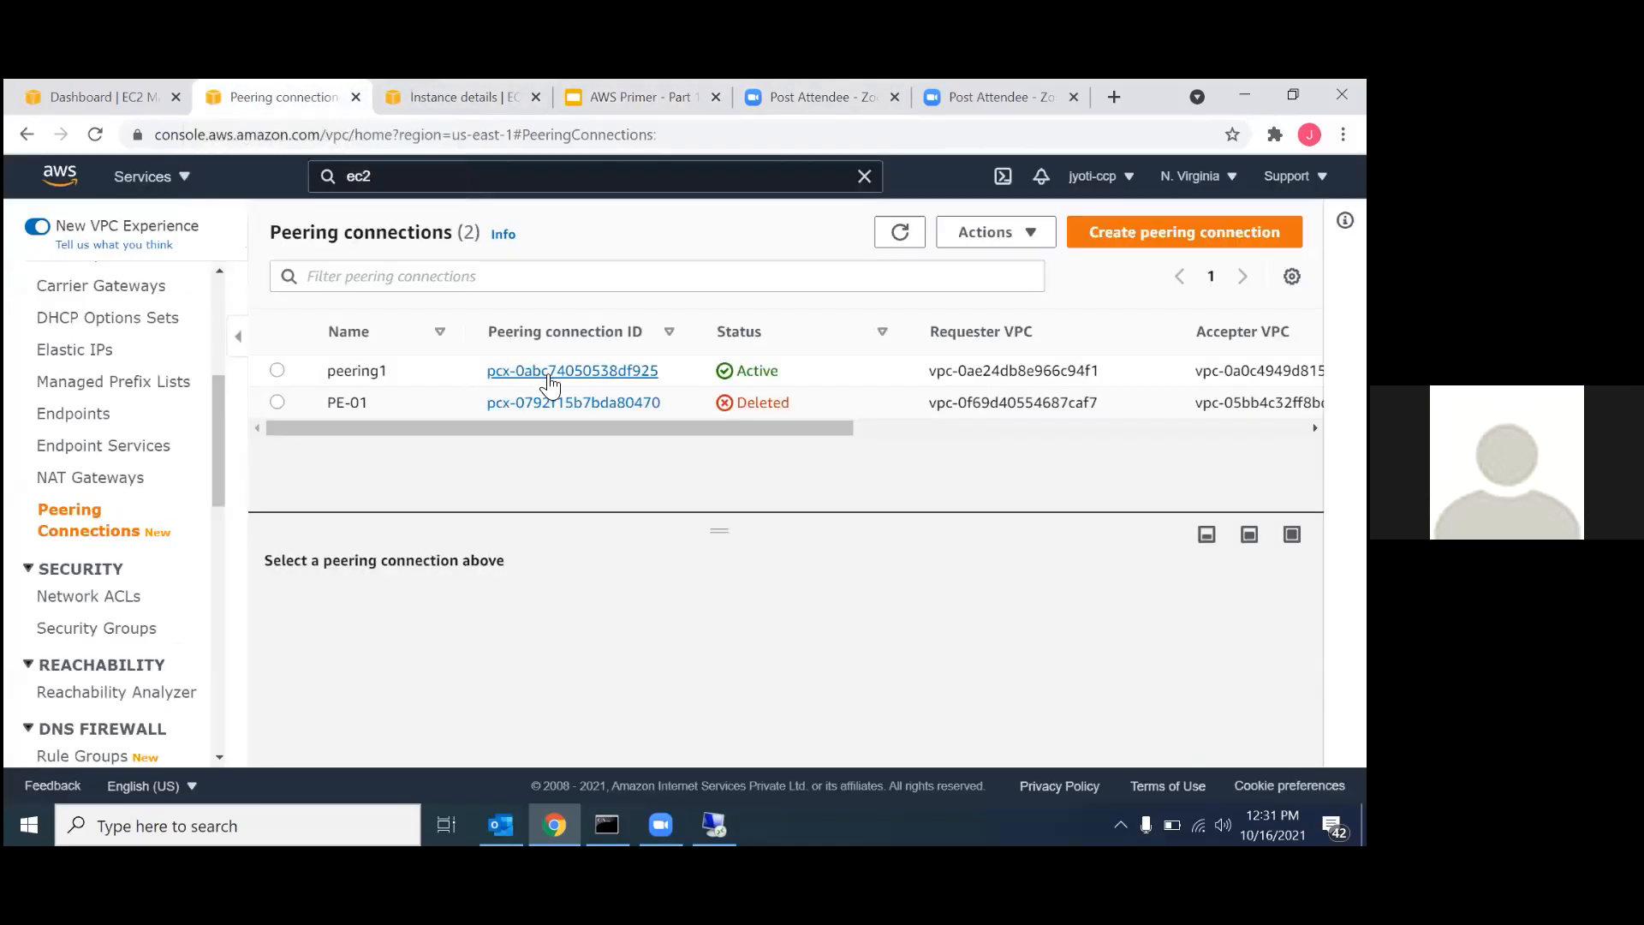
drag(667, 374, 489, 376)
key(ctrl+c)
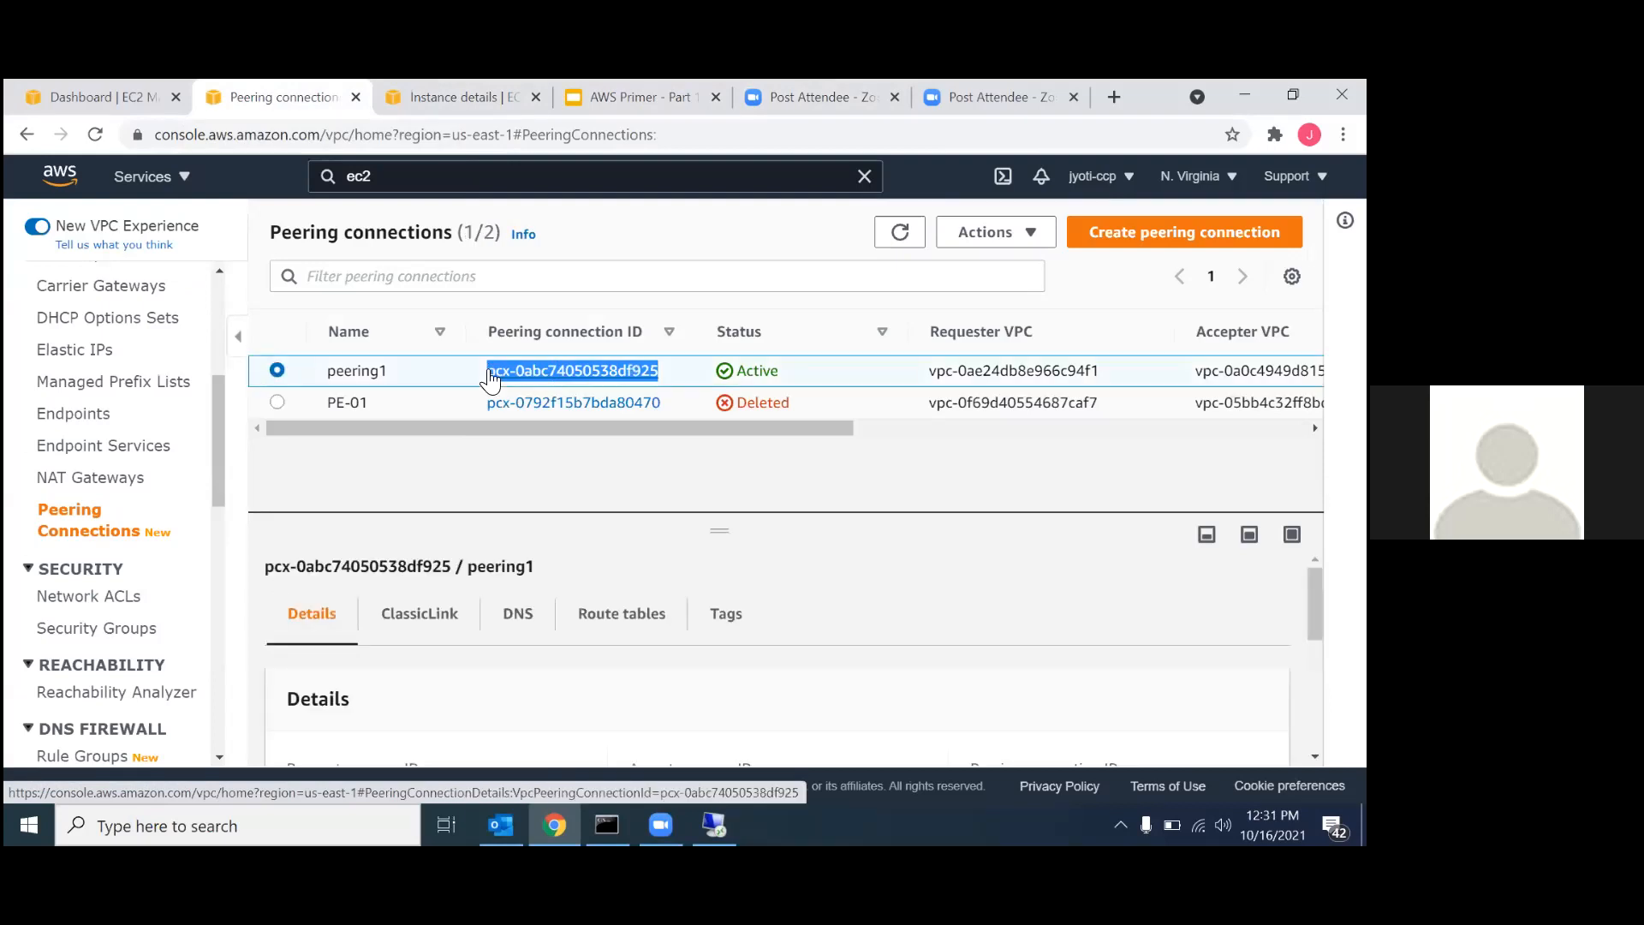
key(alt+Tab)
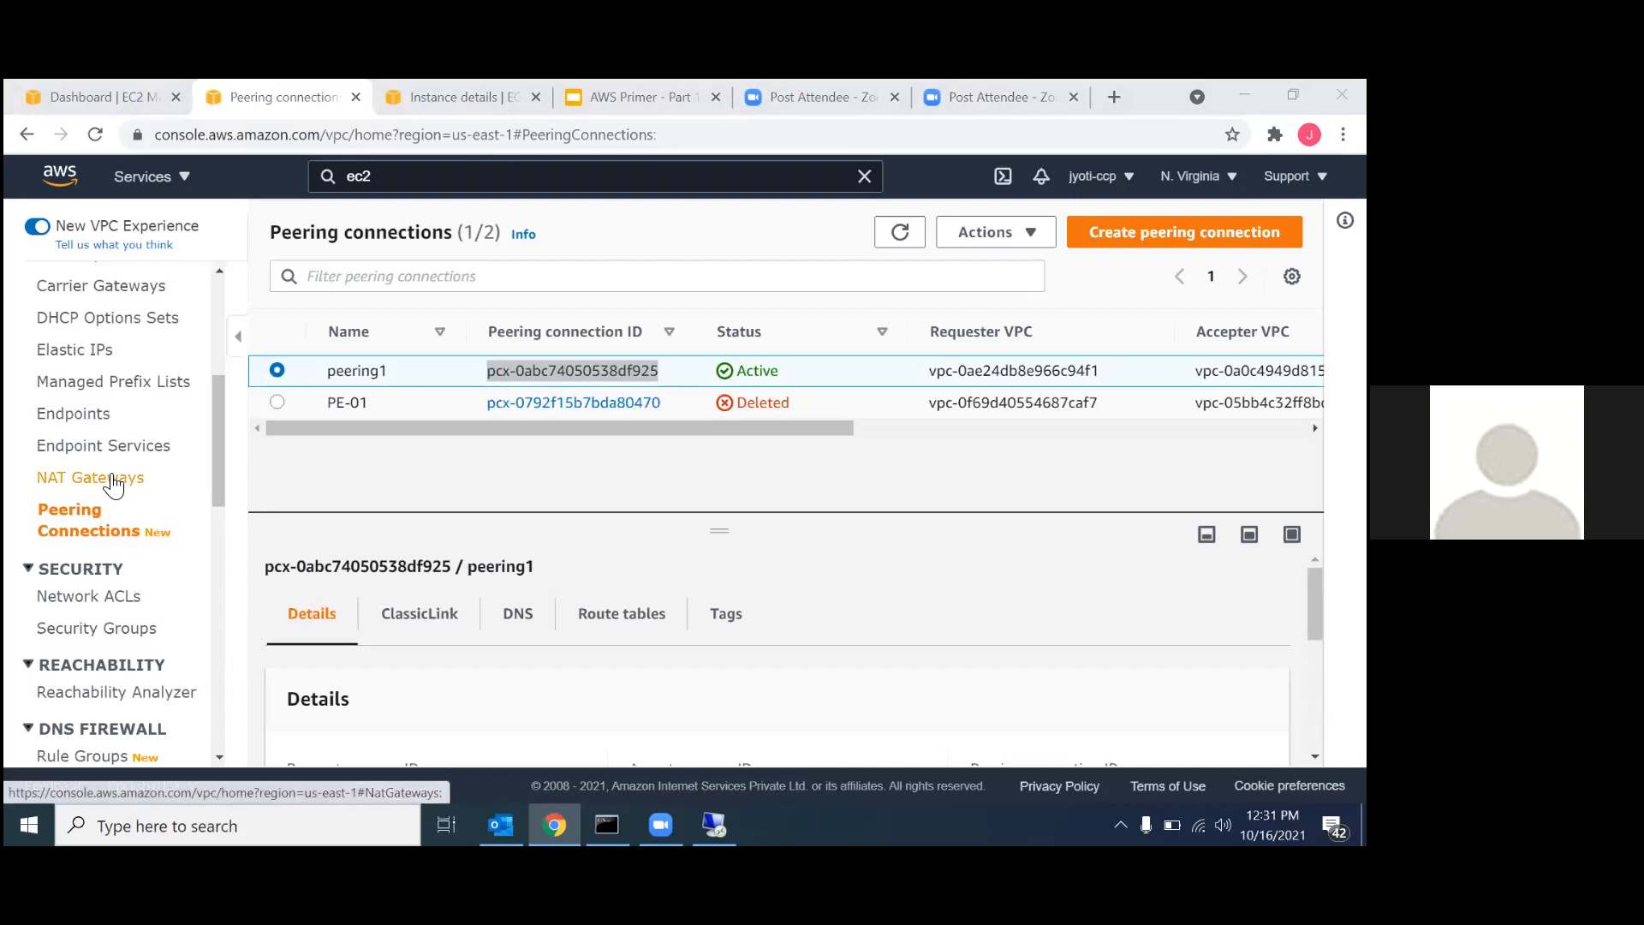
Open the list of route tables in the VPC console.
scroll(113, 484, up, 5)
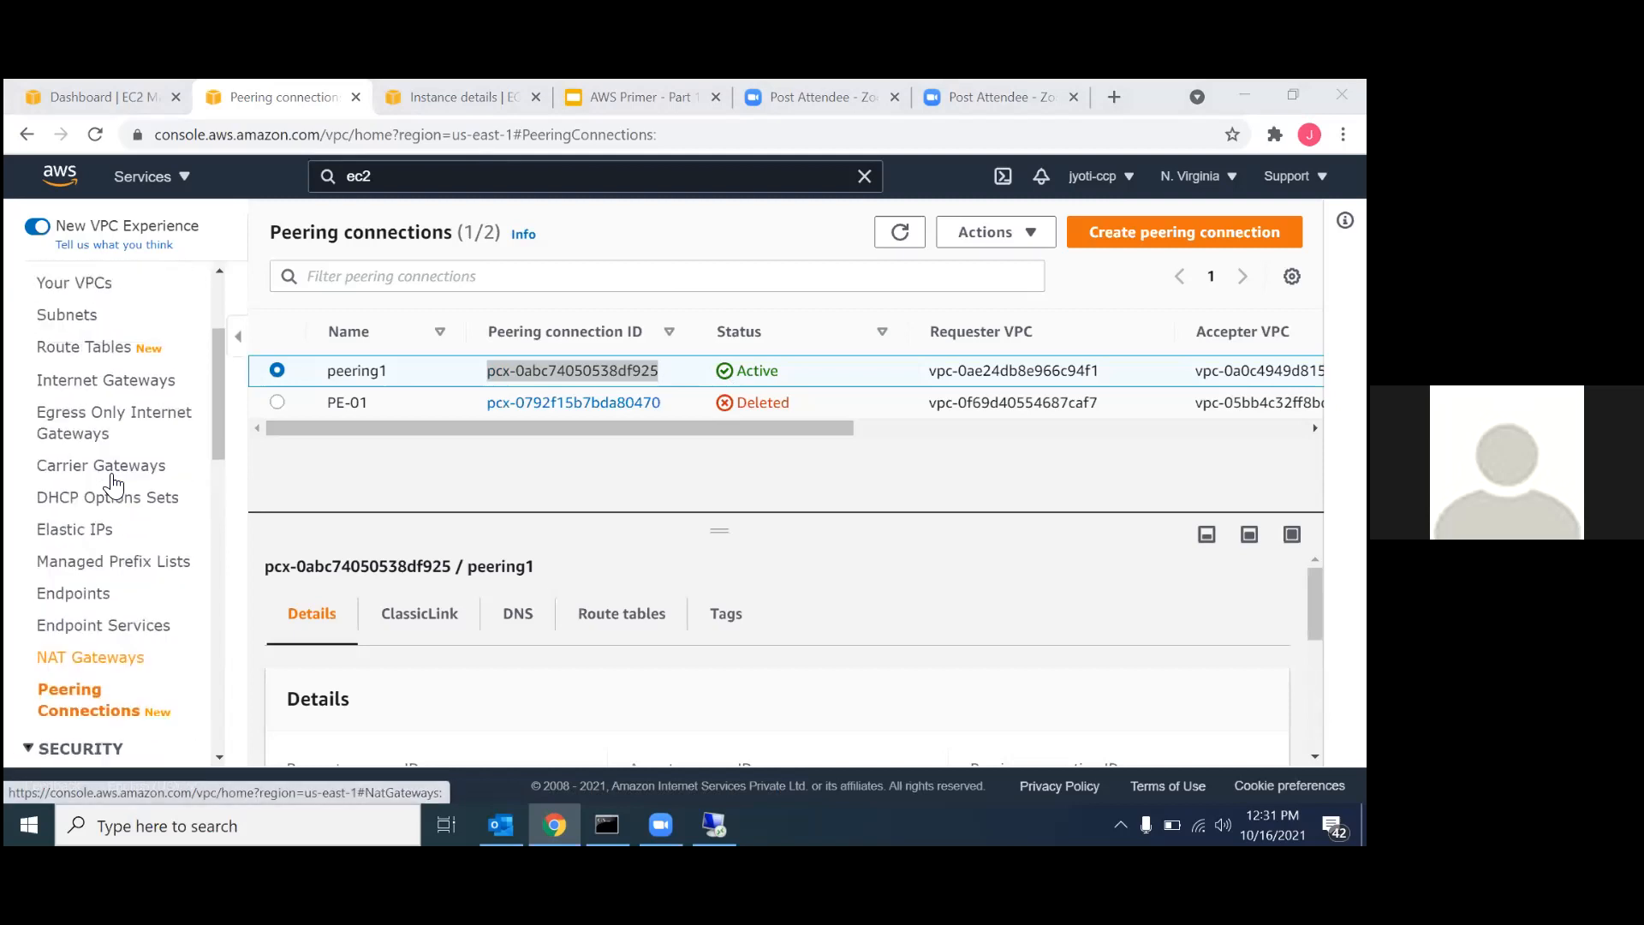
scroll(113, 484, down, 1)
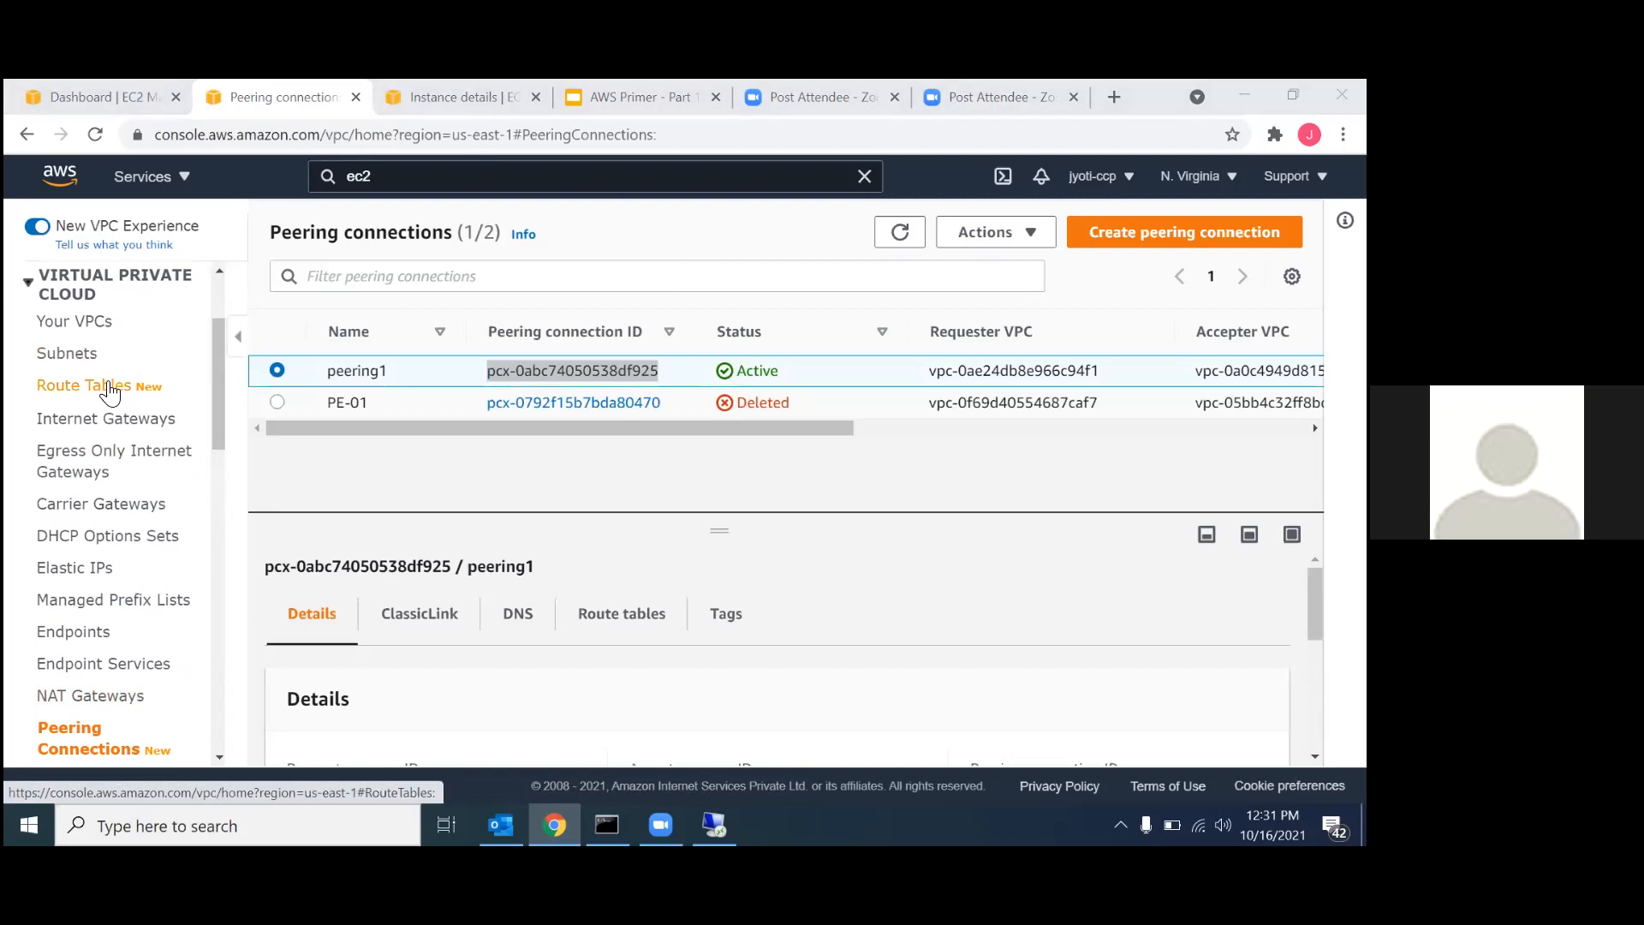
click(110, 392)
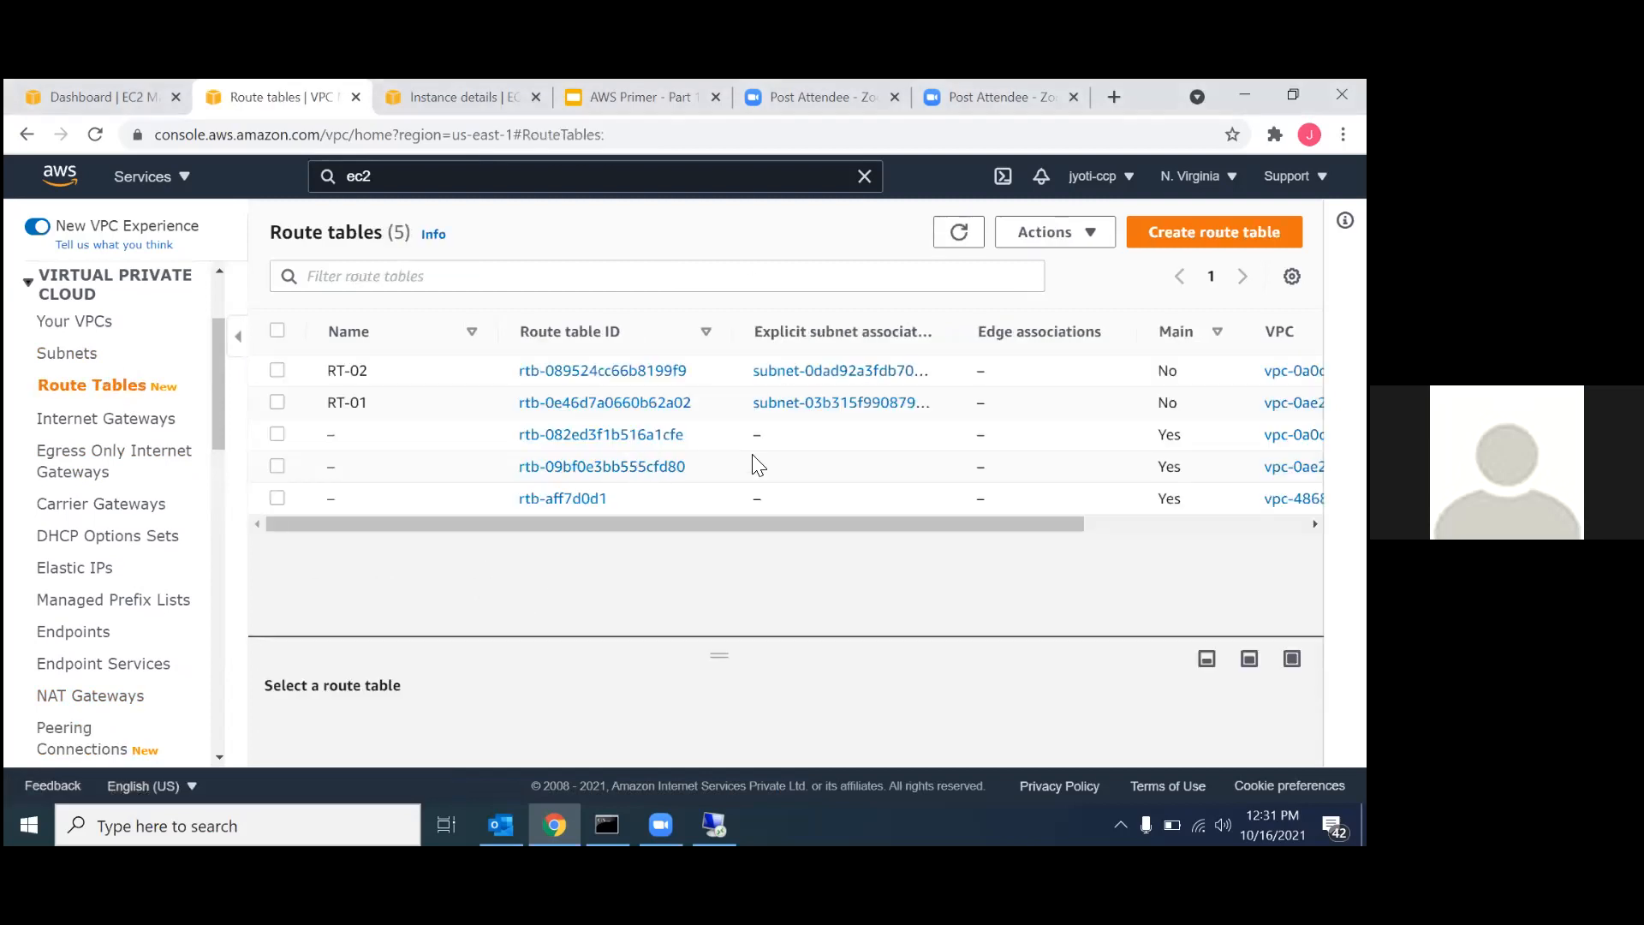
click(536, 403)
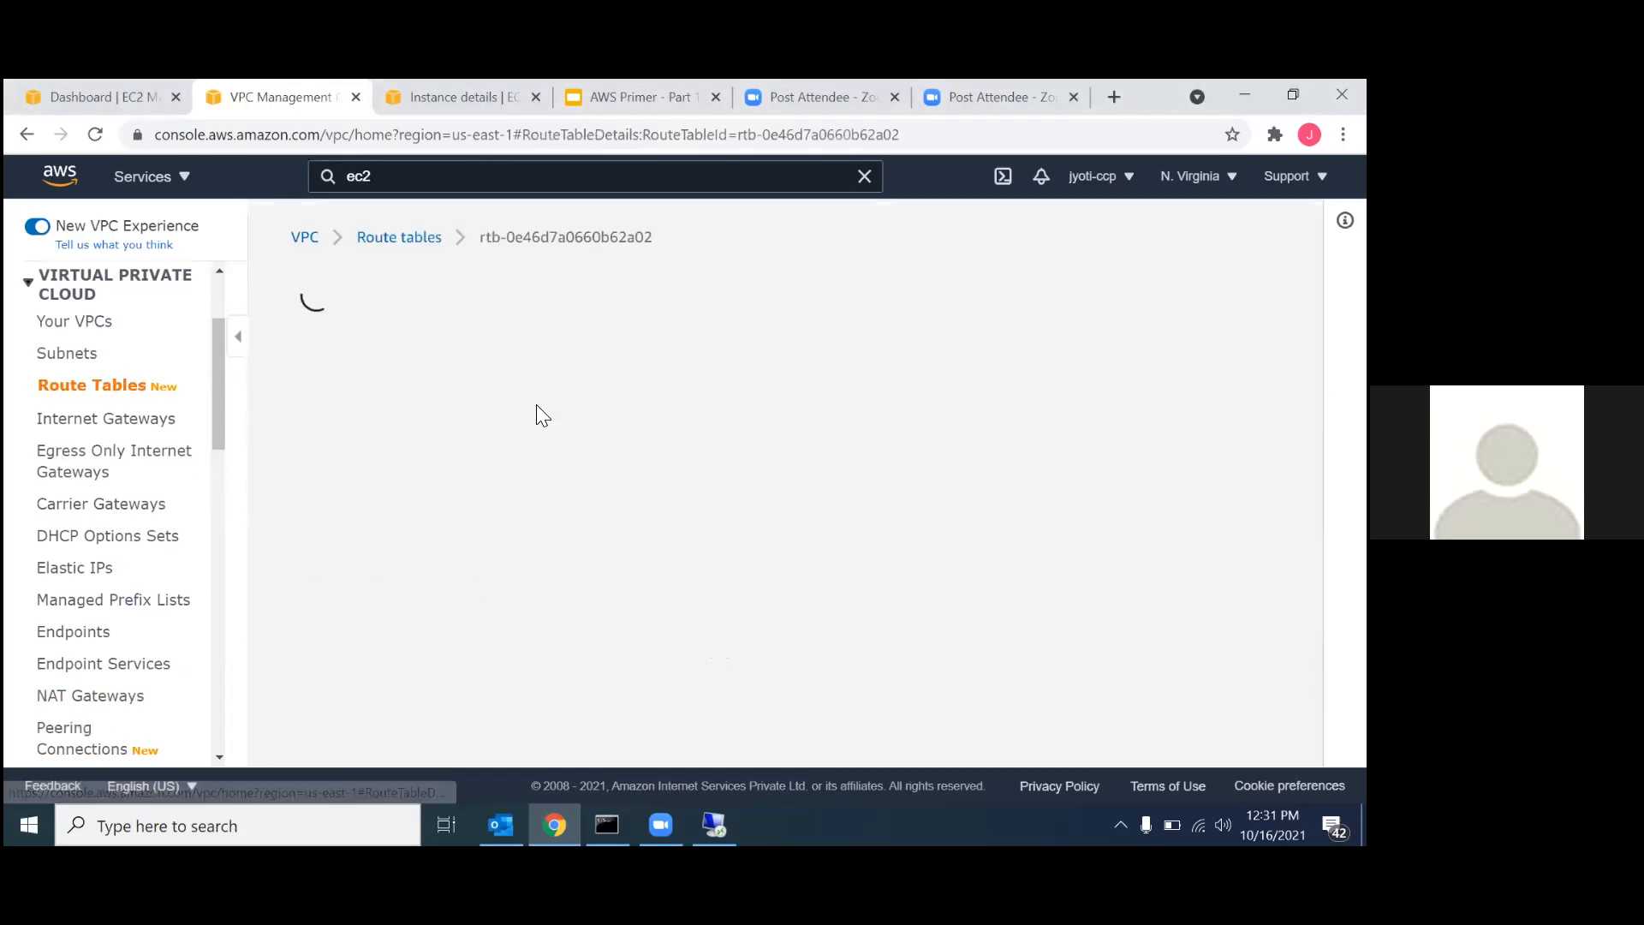
scroll(624, 578, down, 3)
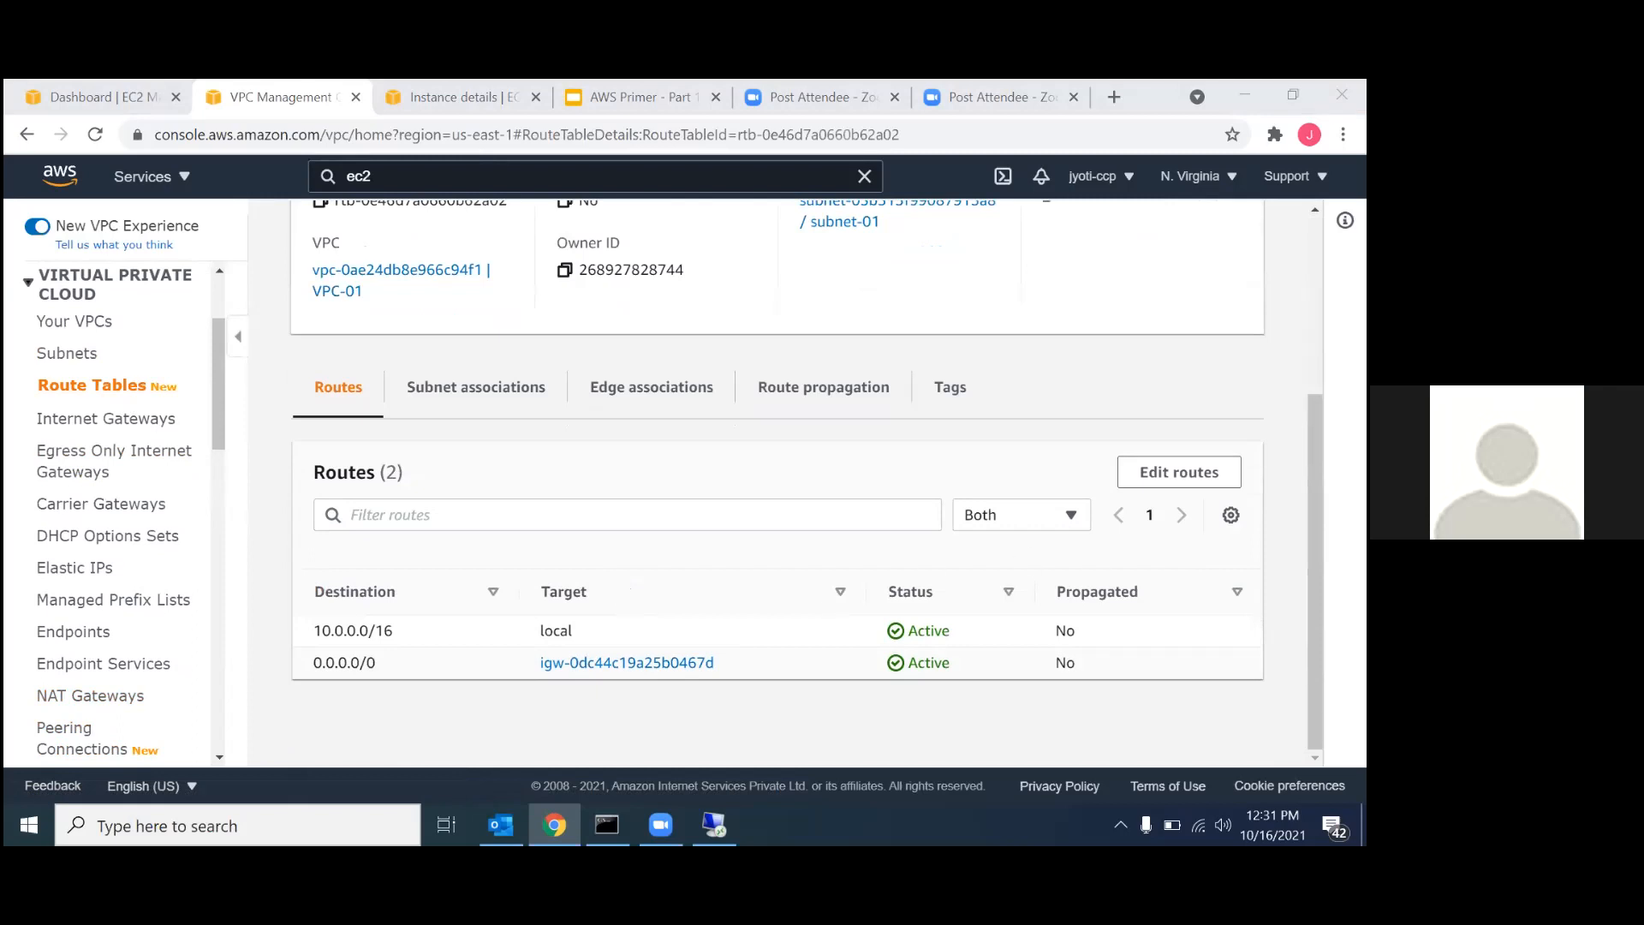
click(1179, 472)
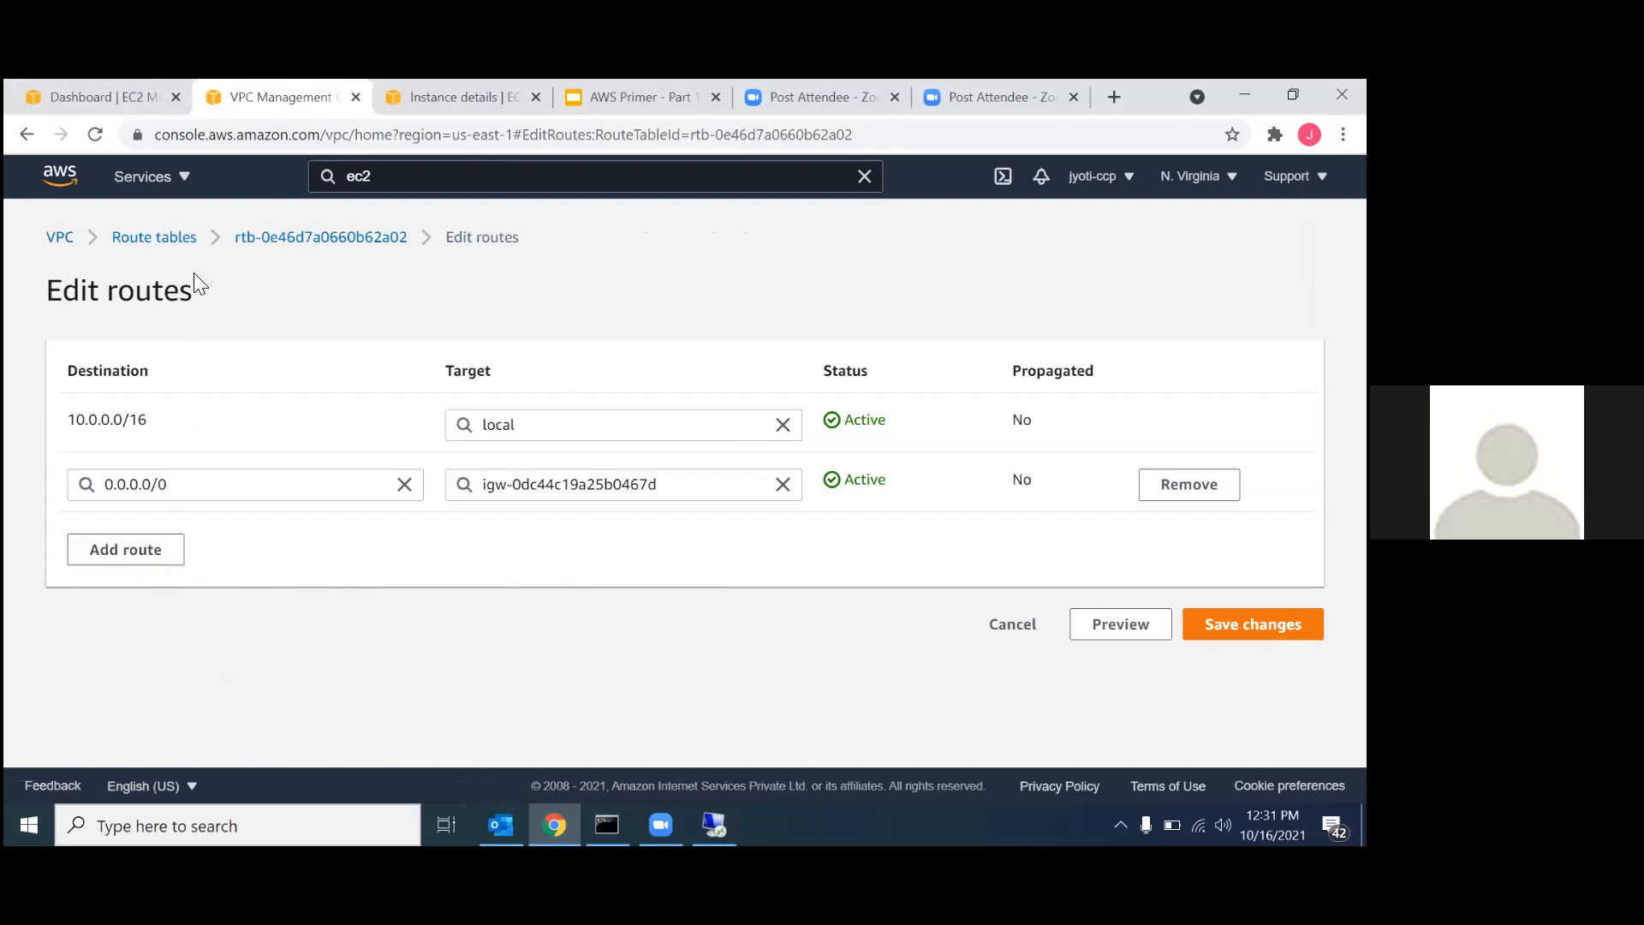
click(186, 240)
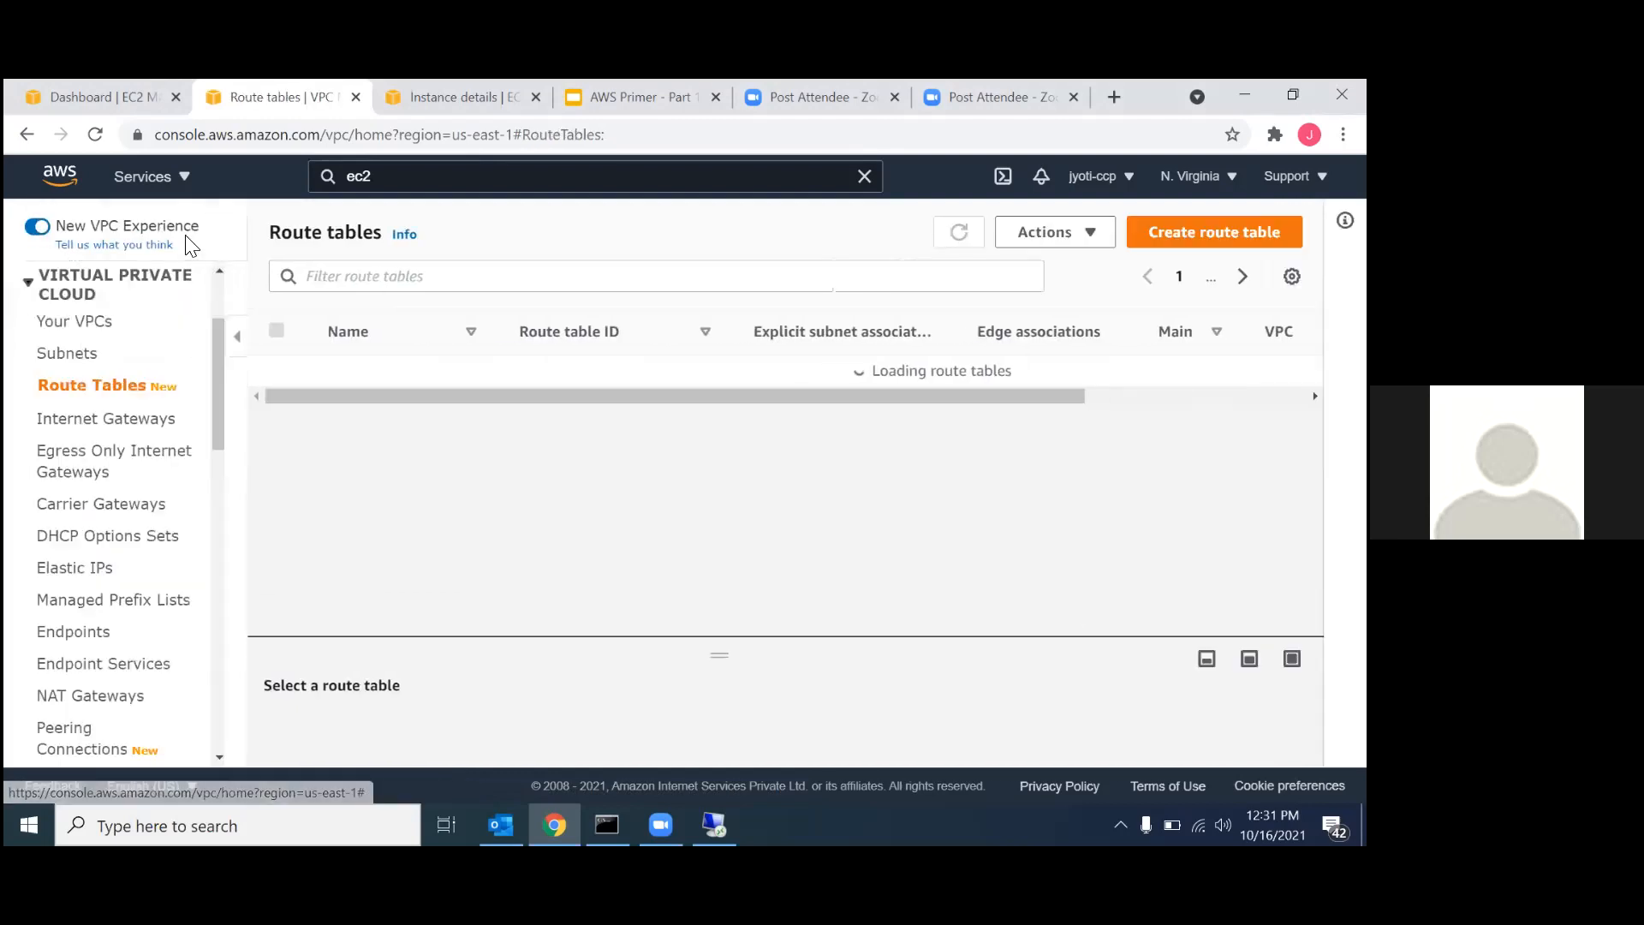
Paste the copied peering connection ID into the address bar of a new browser tab and return to the route tables list.
click(1114, 97)
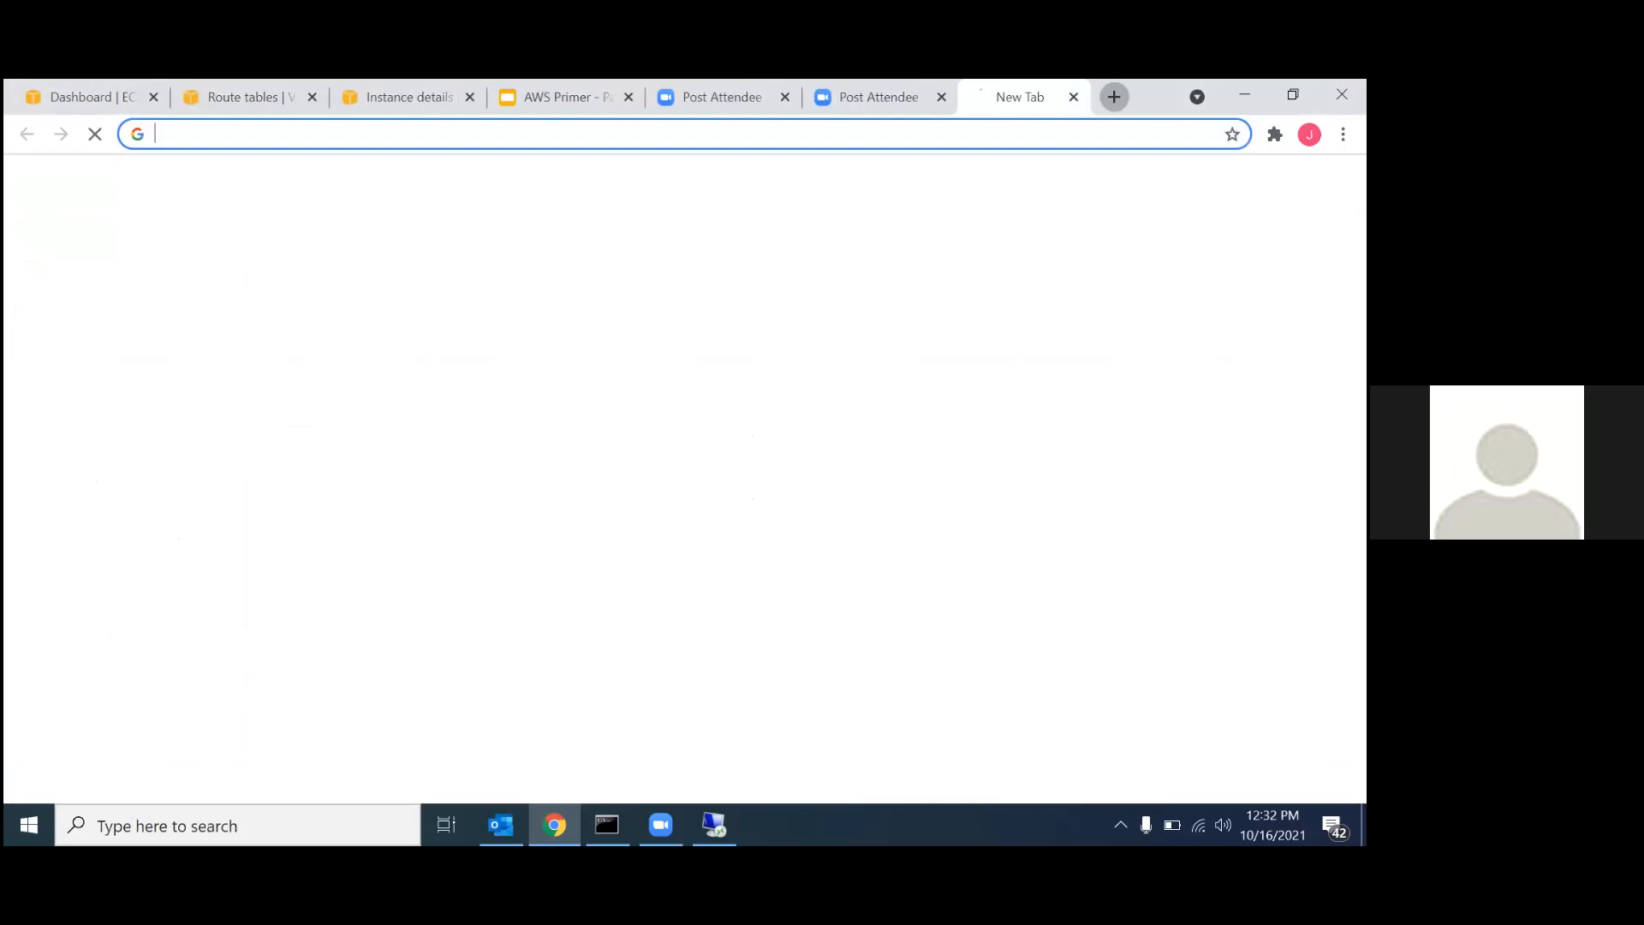
key(ctrl+v)
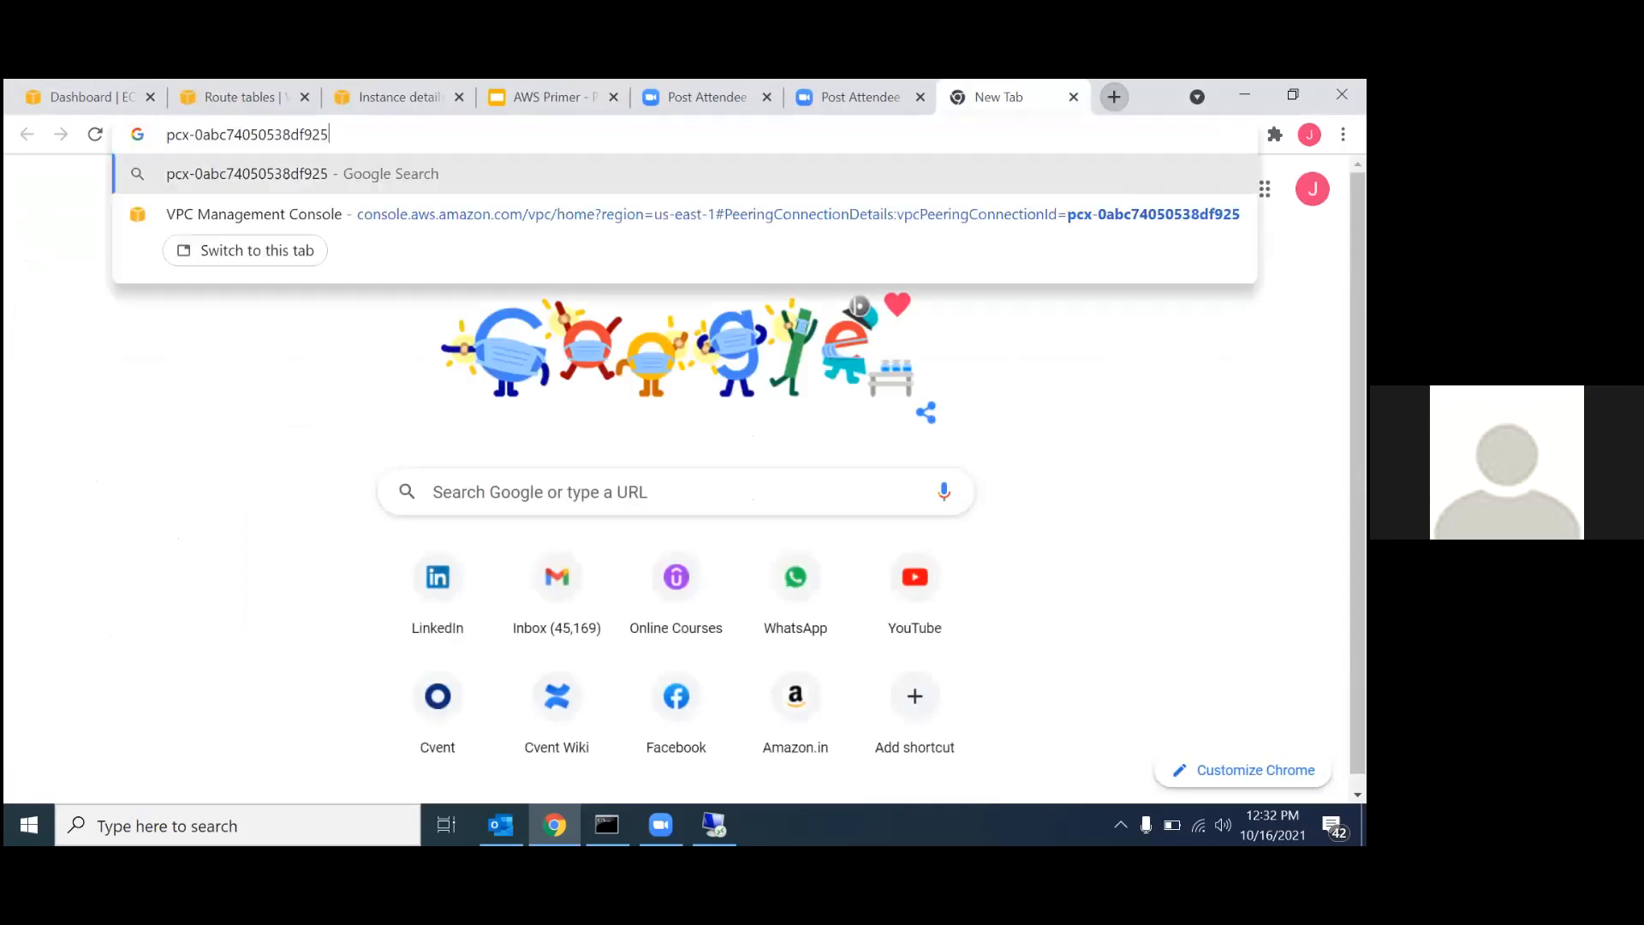
click(269, 101)
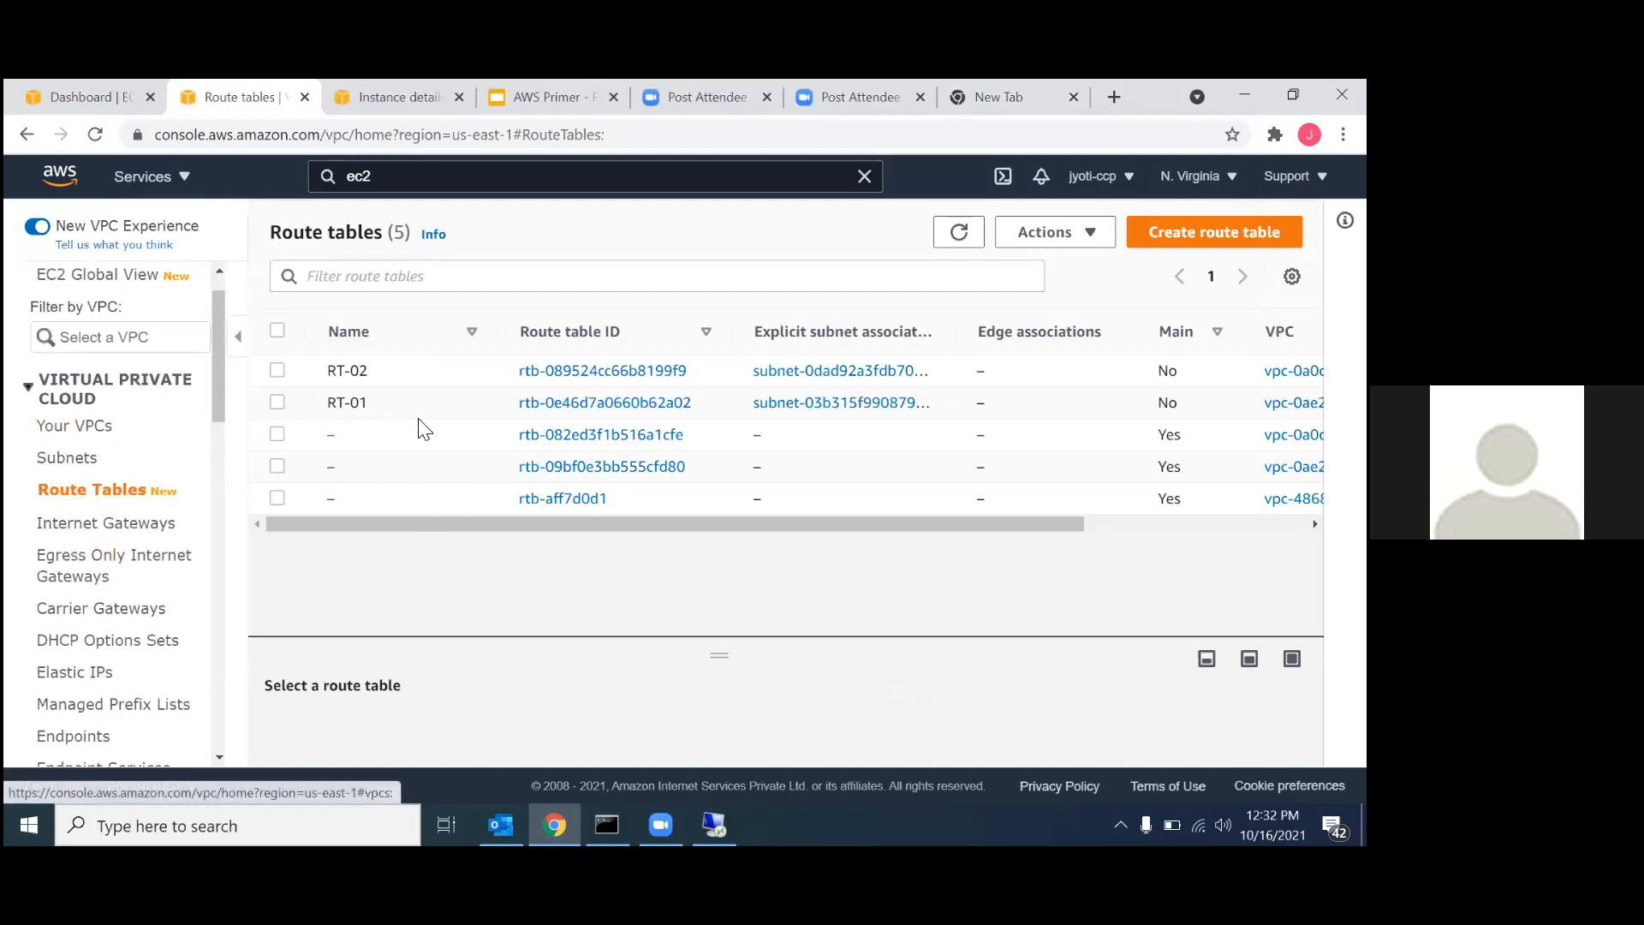
Open RT-01's routes for editing and add a route with destination 172.16.0.0/16.
click(532, 403)
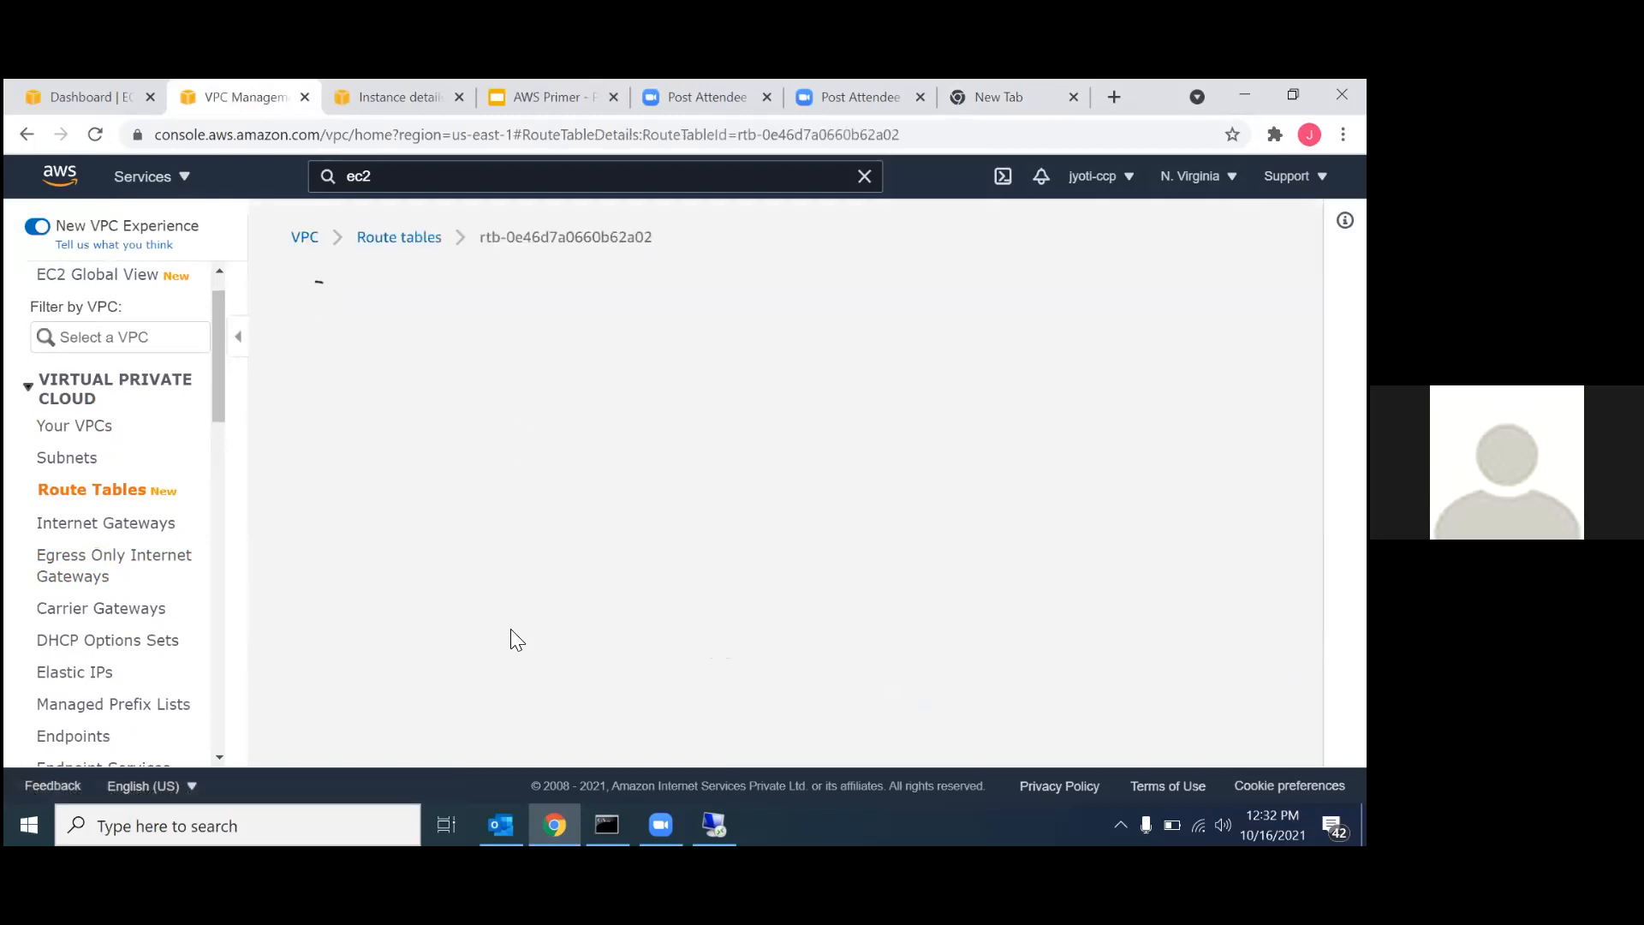
scroll(481, 664, down, 3)
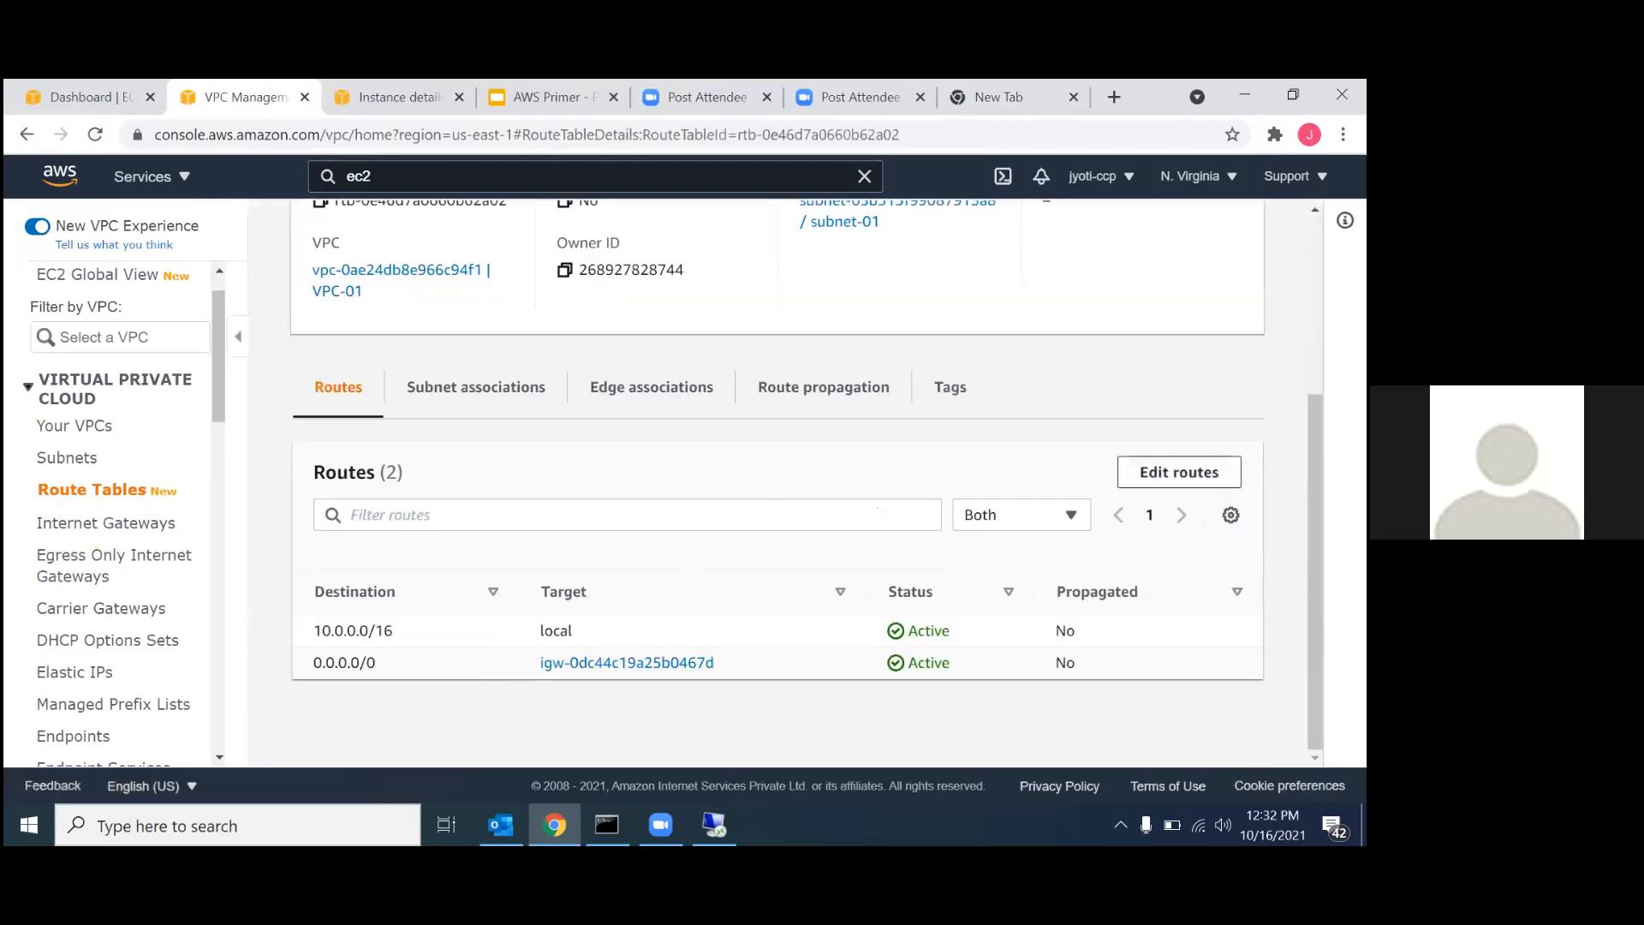
click(1179, 471)
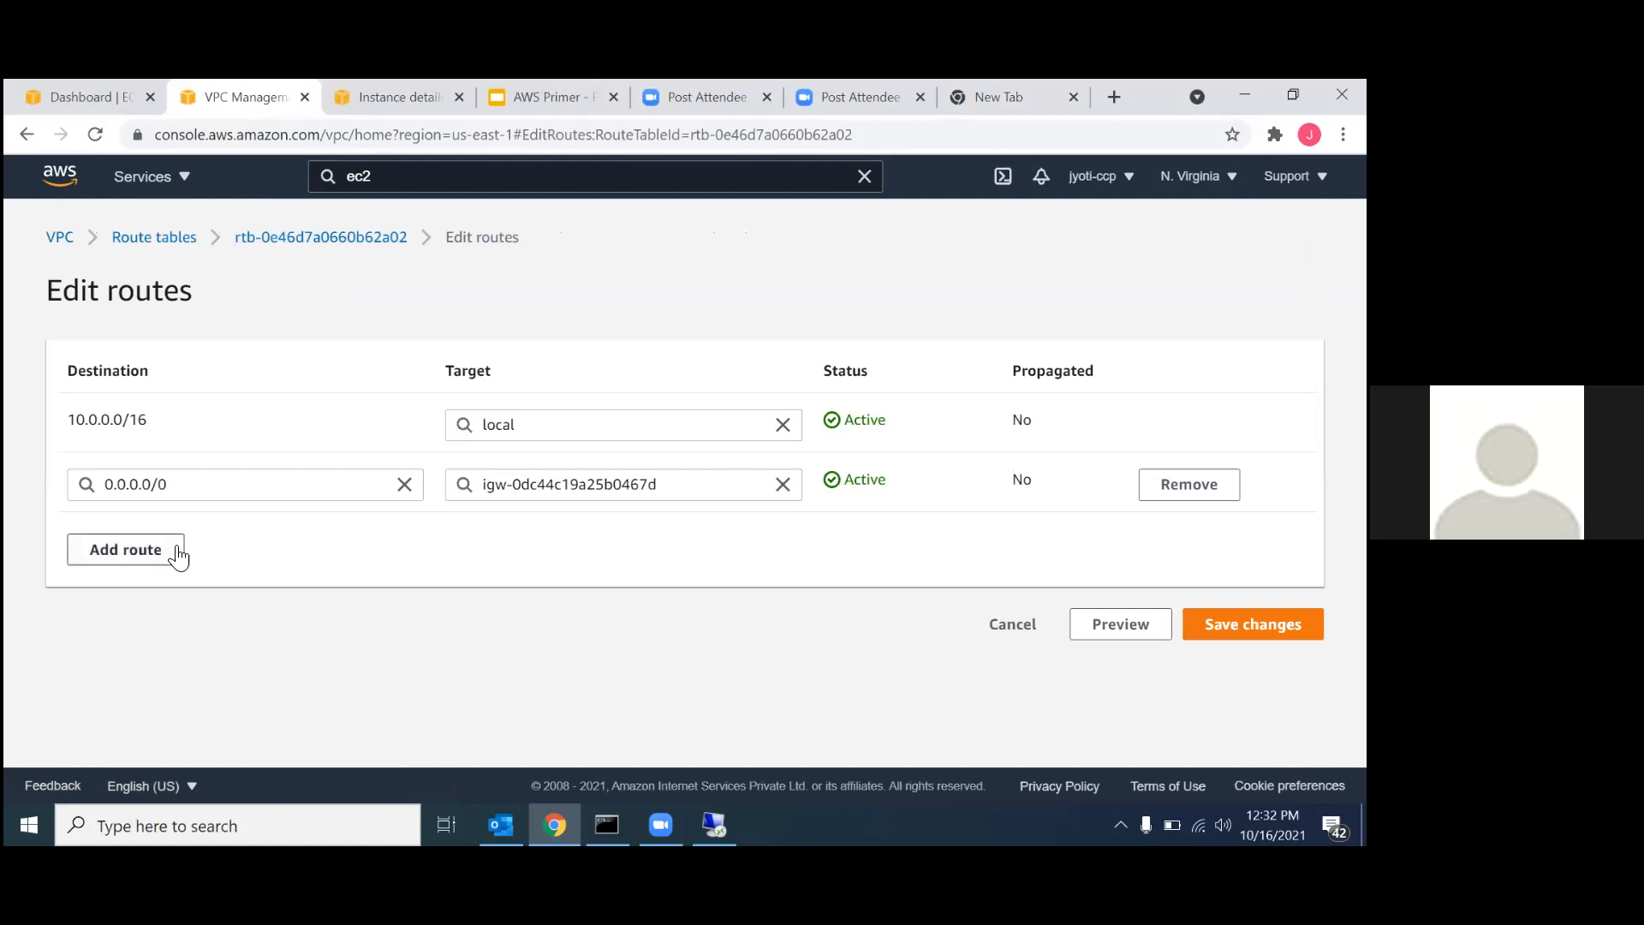
click(130, 549)
click(137, 545)
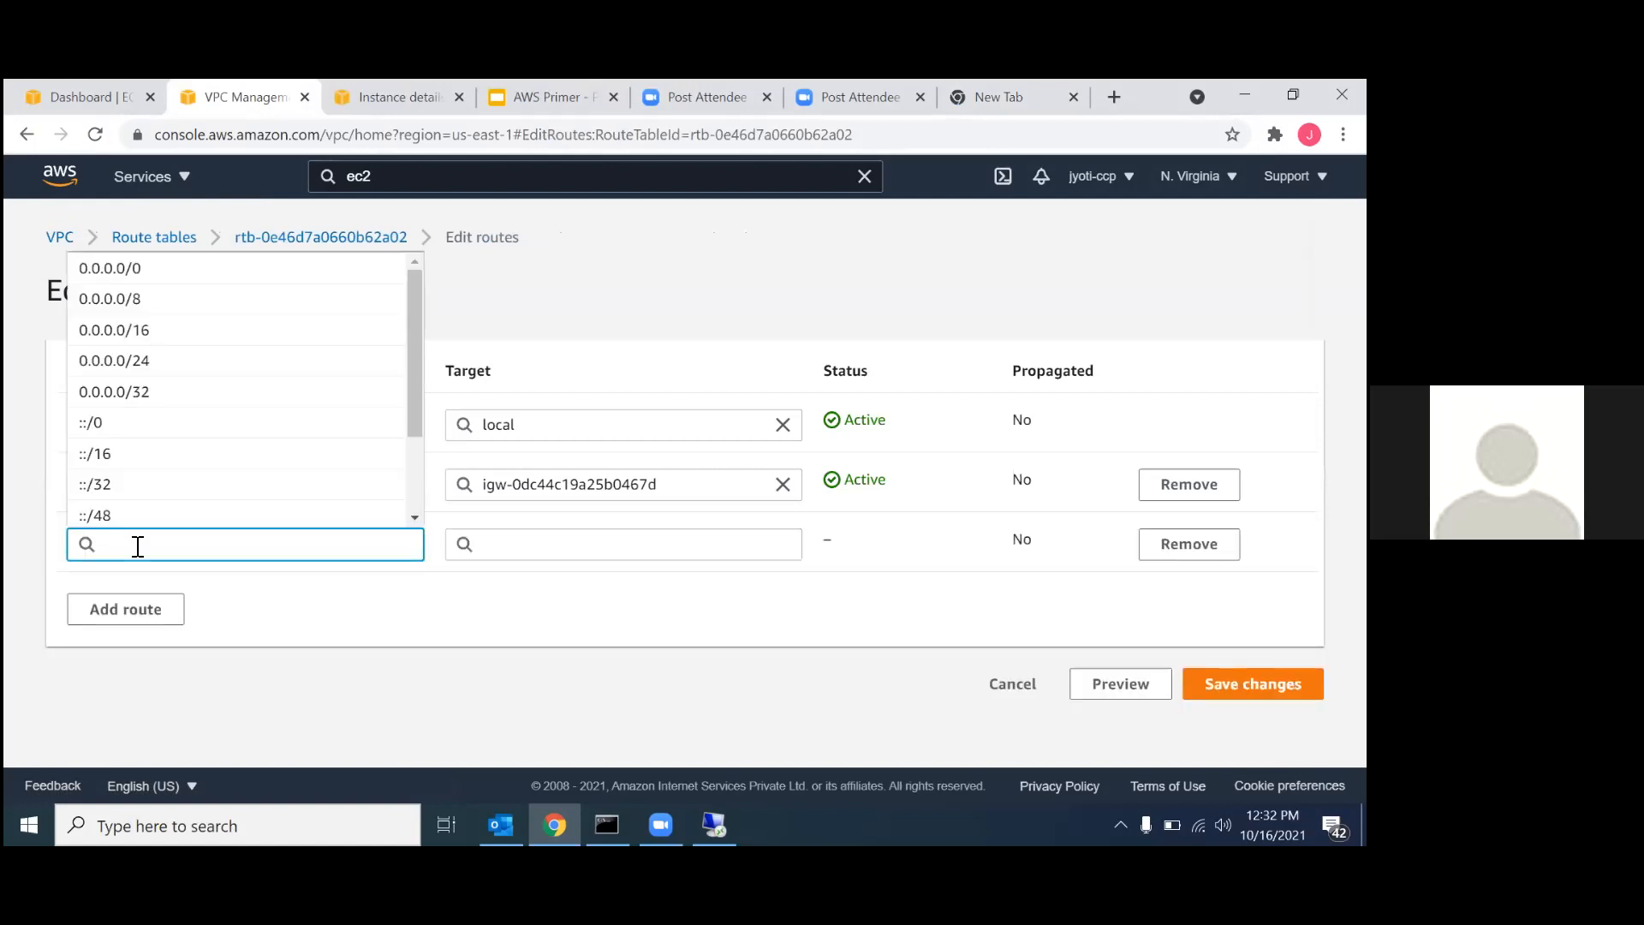
text(172)
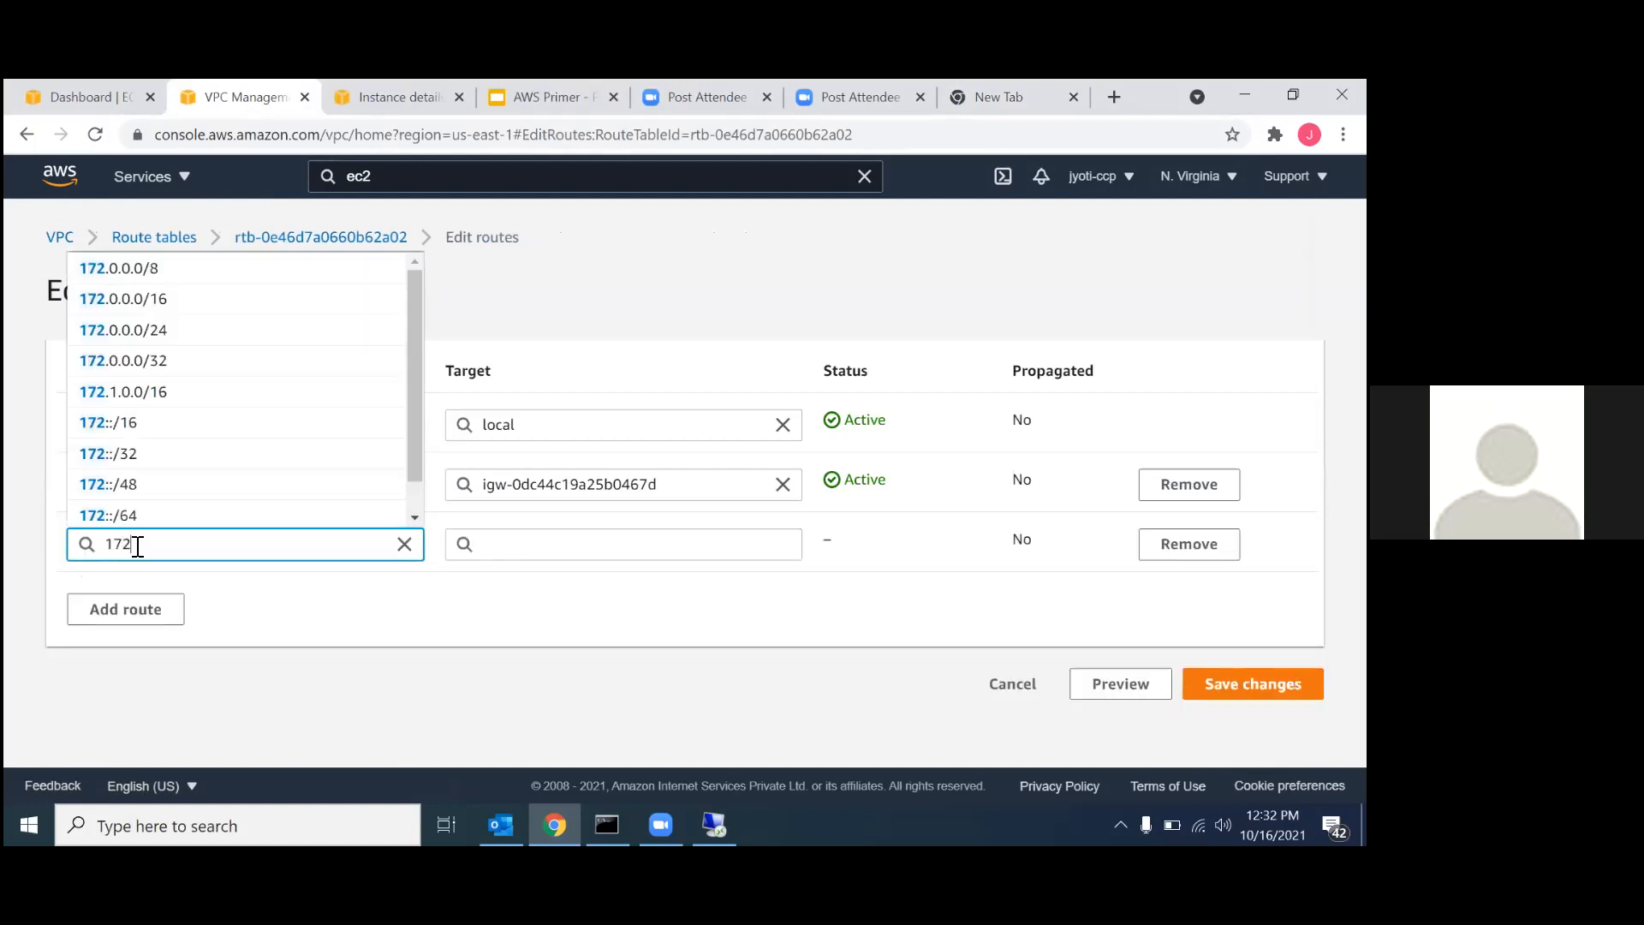
text(.16.0.0)
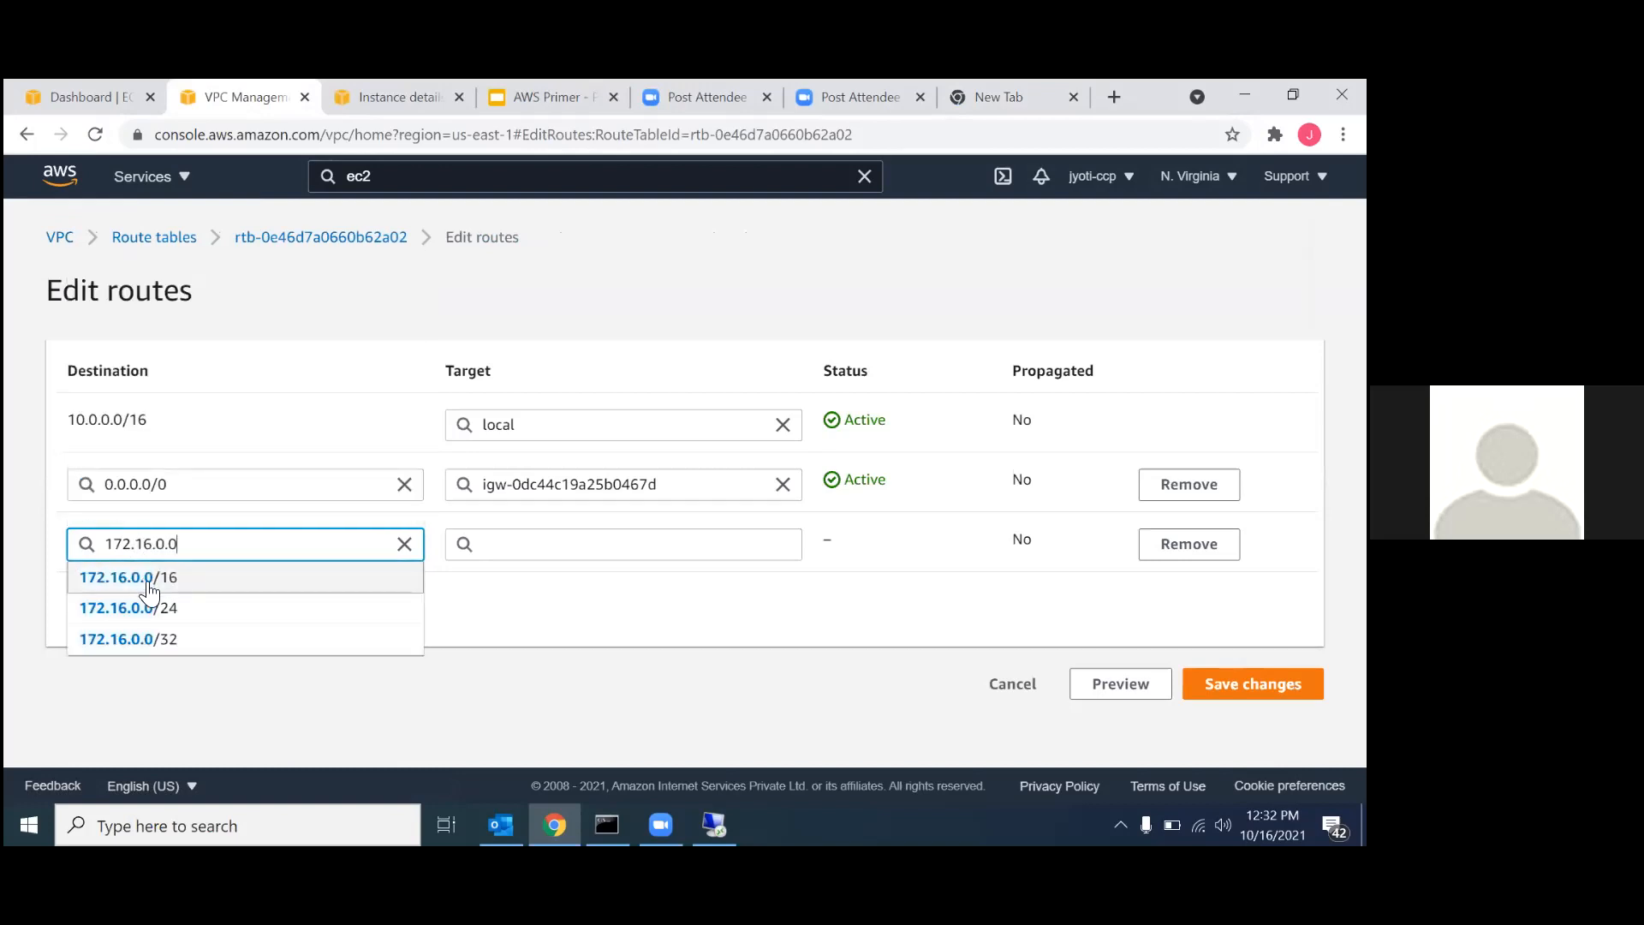
click(152, 582)
Set the 172.16.0.0/16 route's target to the copied peering connection pcx-0abc74050538df925 and save RT-01's routes.
click(518, 547)
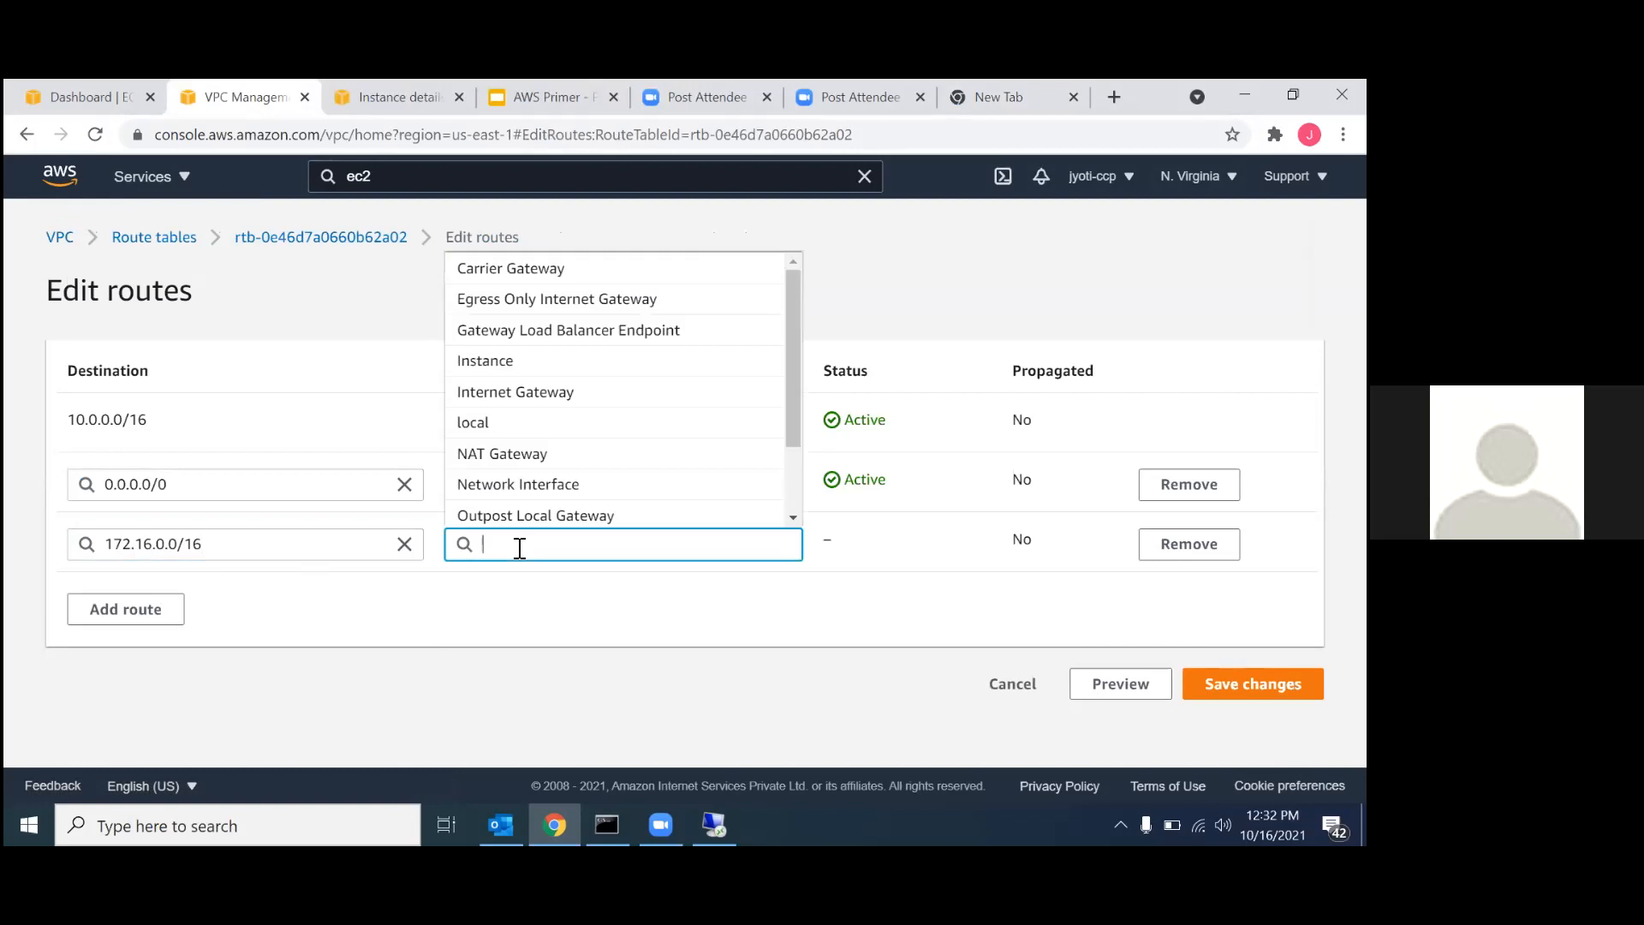
text(pcx-0abc74050538df925)
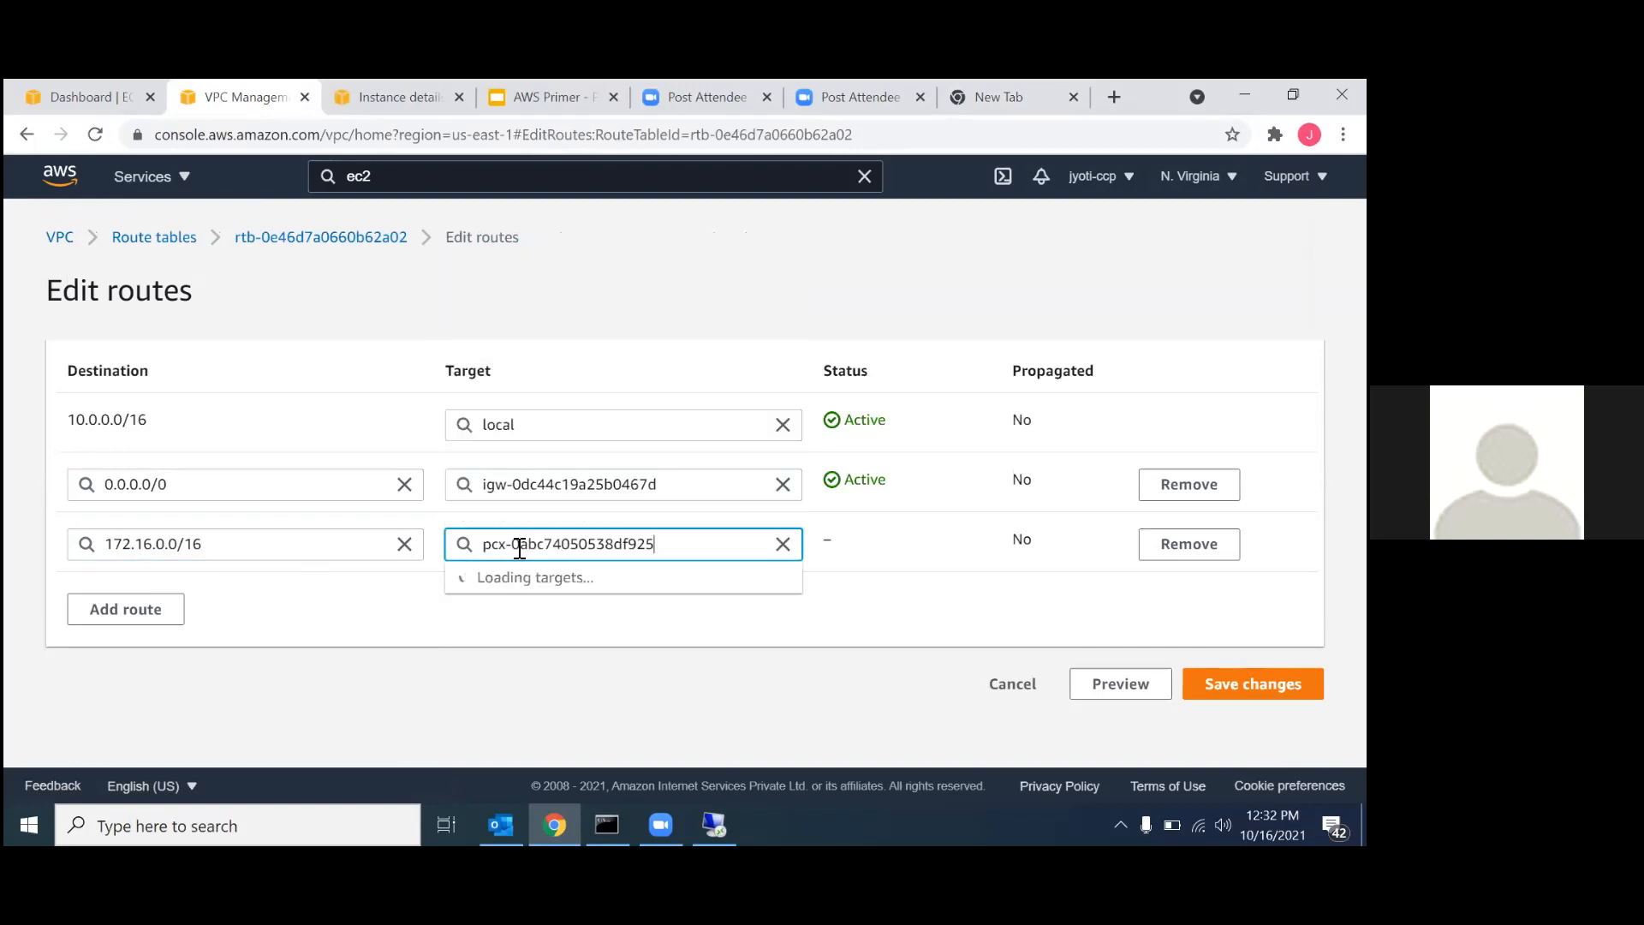
click(581, 598)
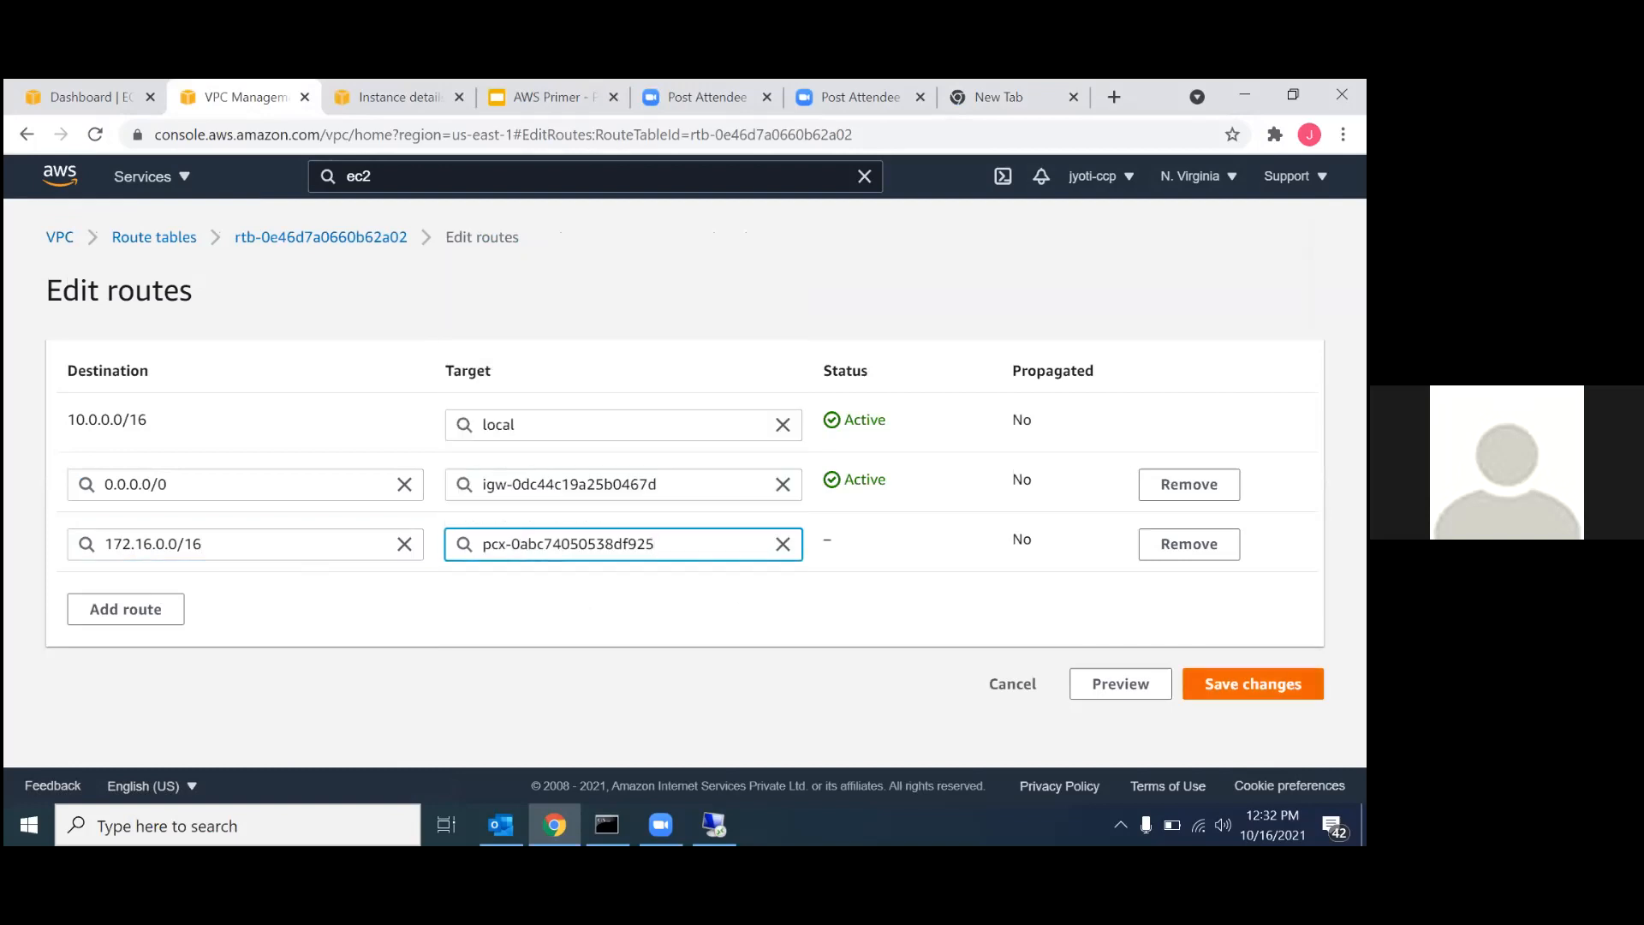
click(1252, 683)
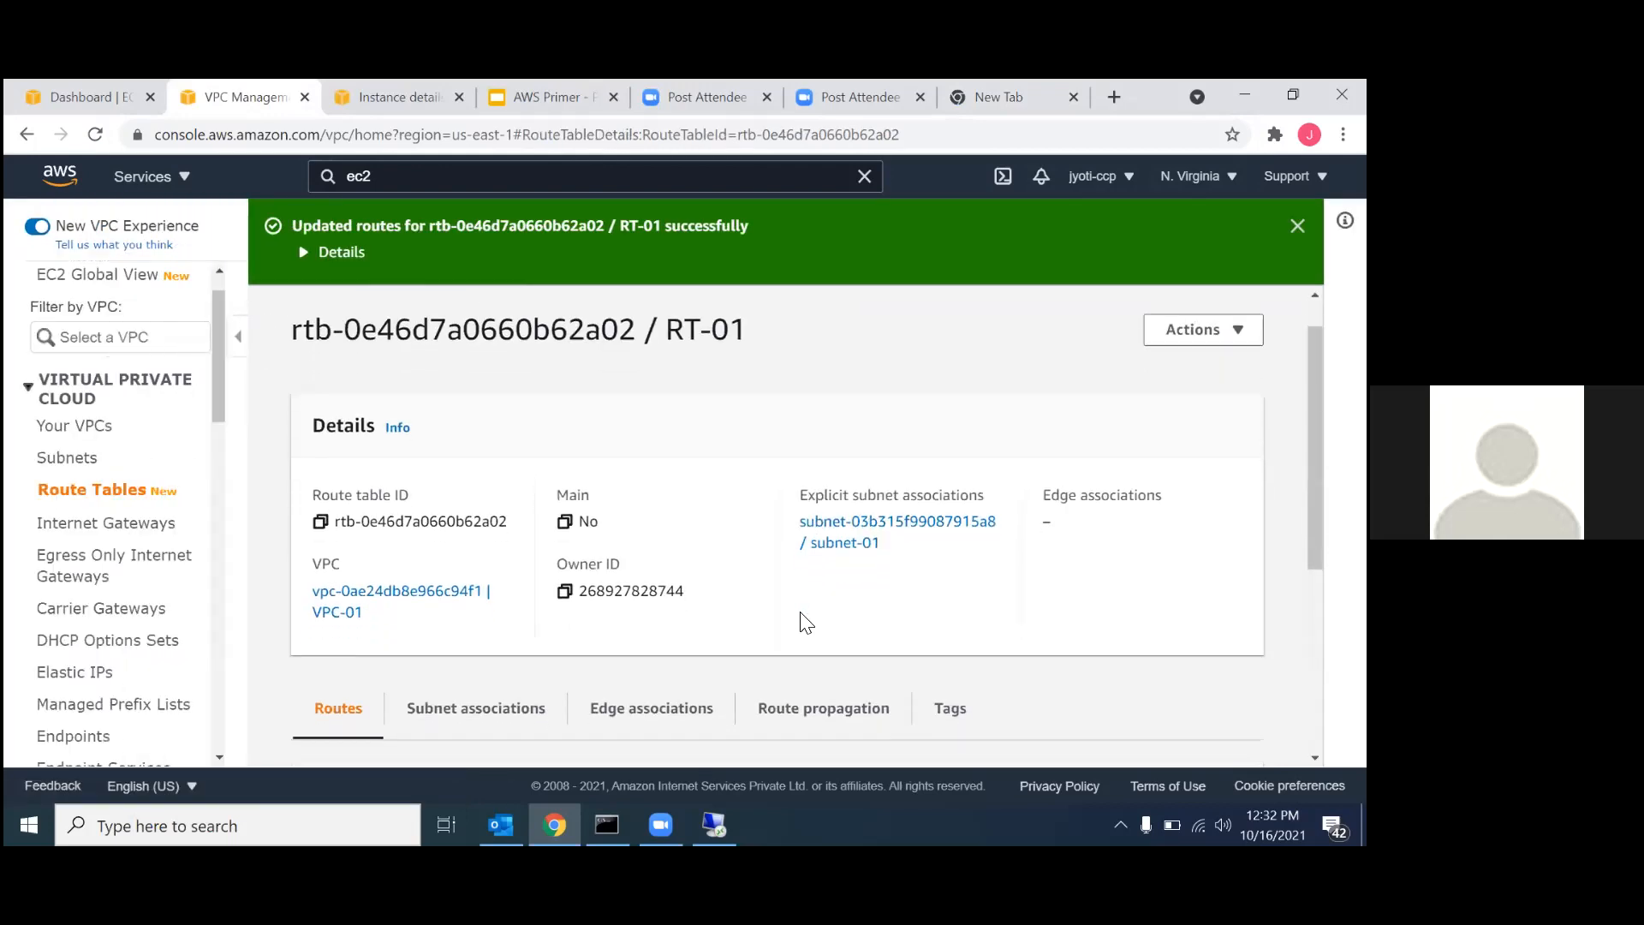
scroll(800, 624, down, 1)
scroll(668, 475, up, 1)
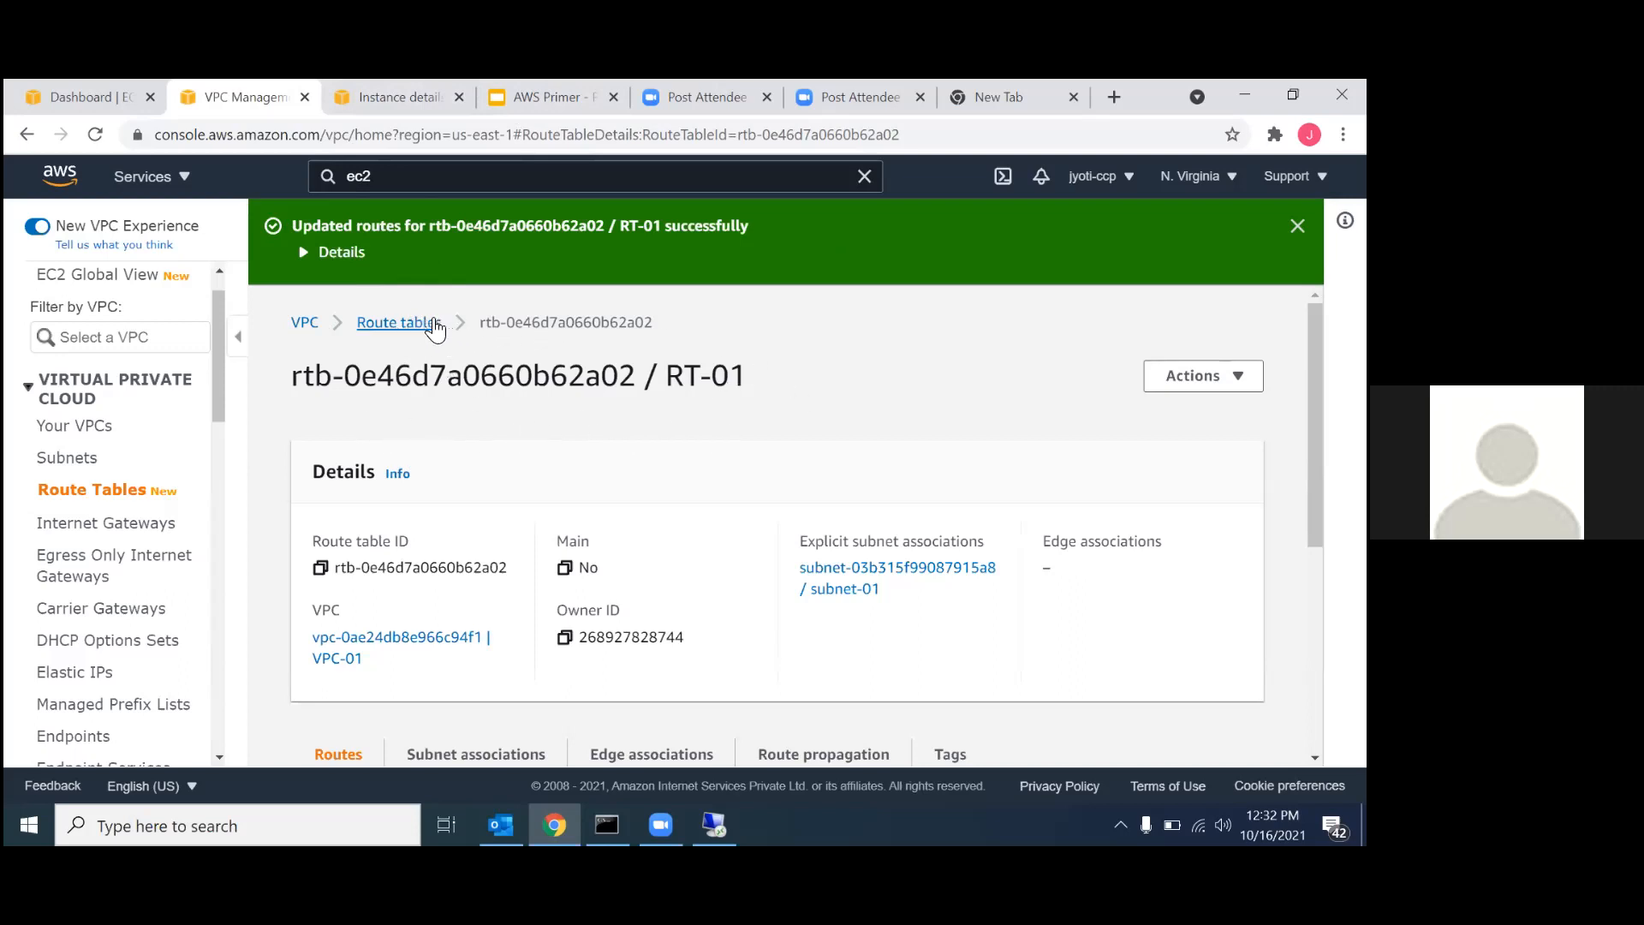
Return to the route tables list, open RT-02's routes for editing, and add a route with destination 10.0.0.0/16.
click(421, 325)
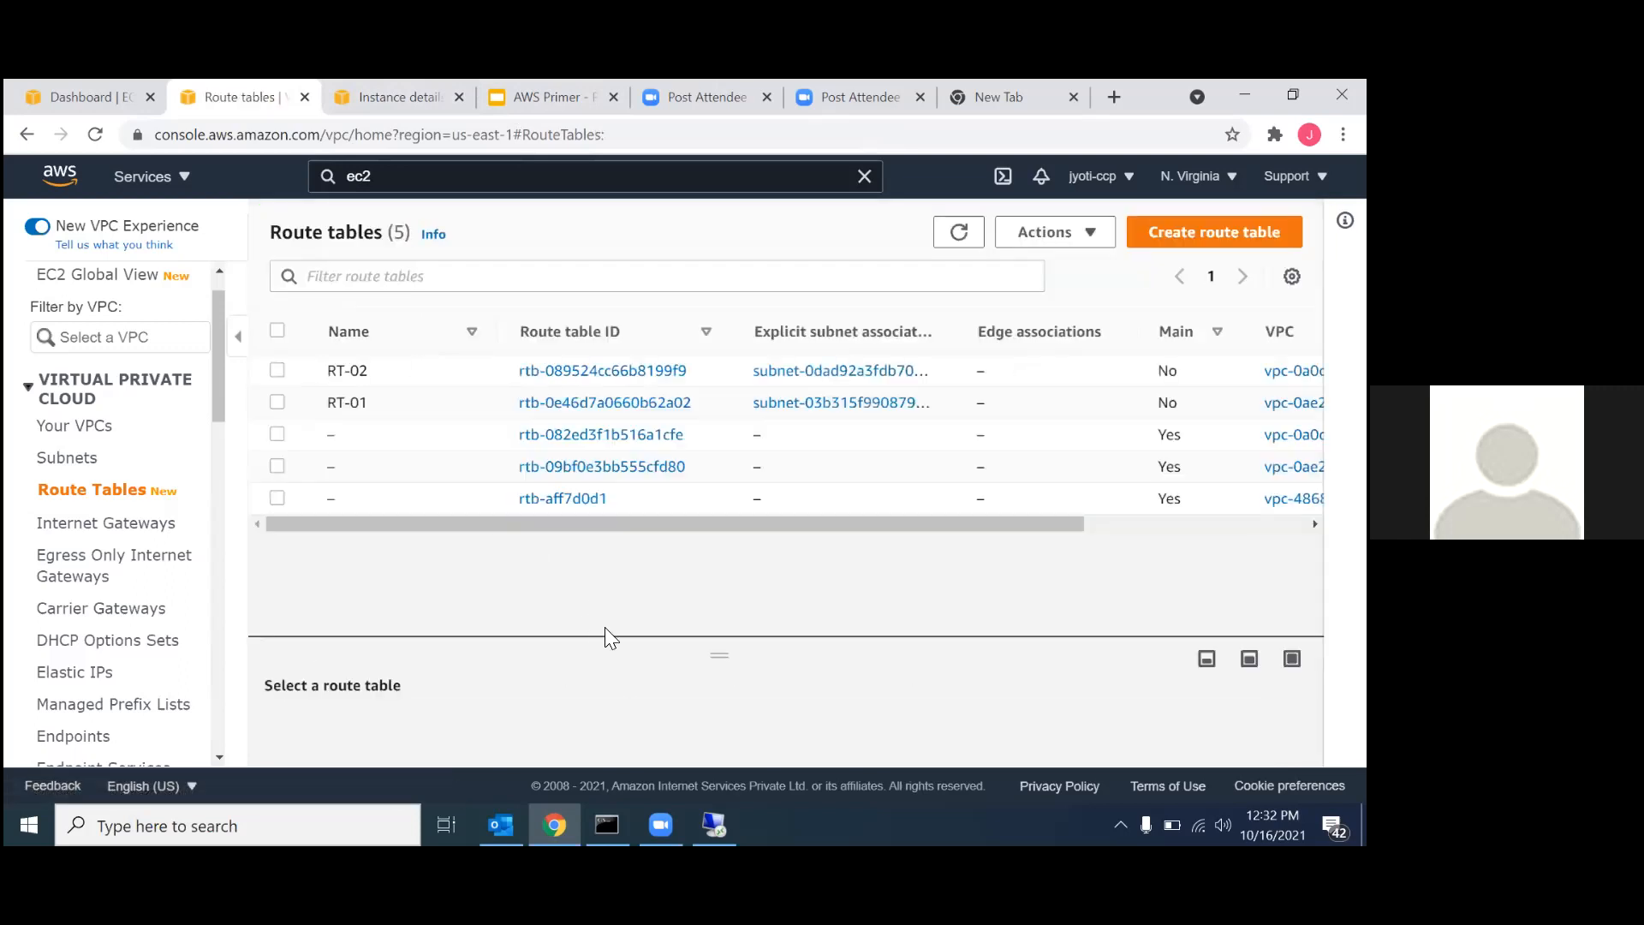
click(540, 369)
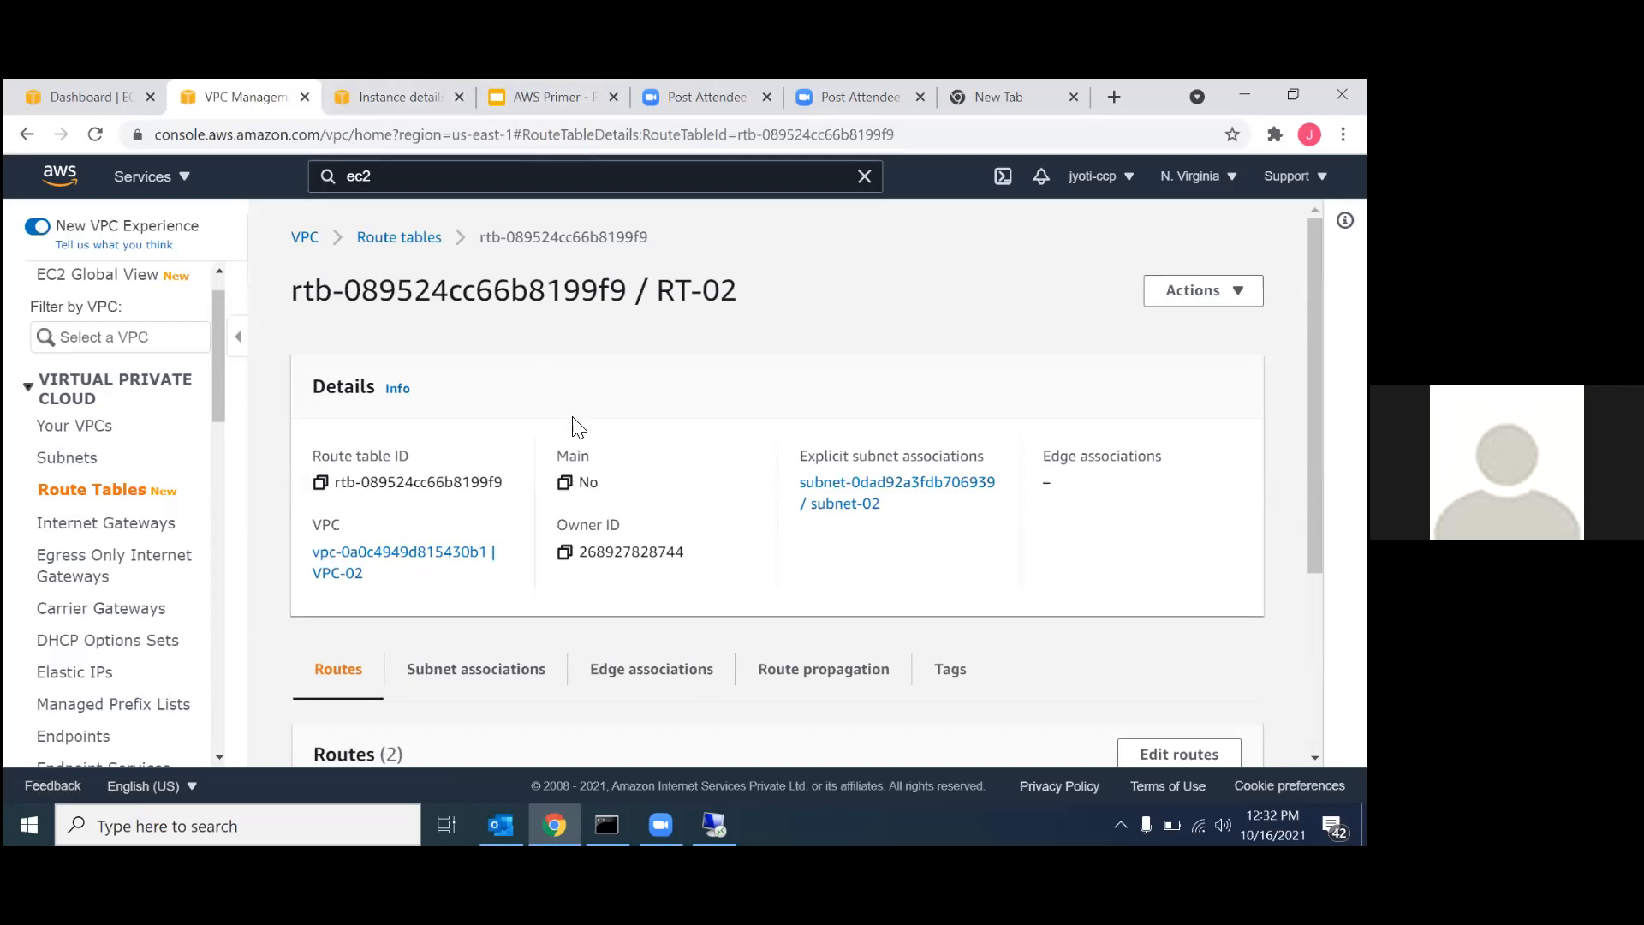
scroll(578, 428, down, 3)
click(1179, 512)
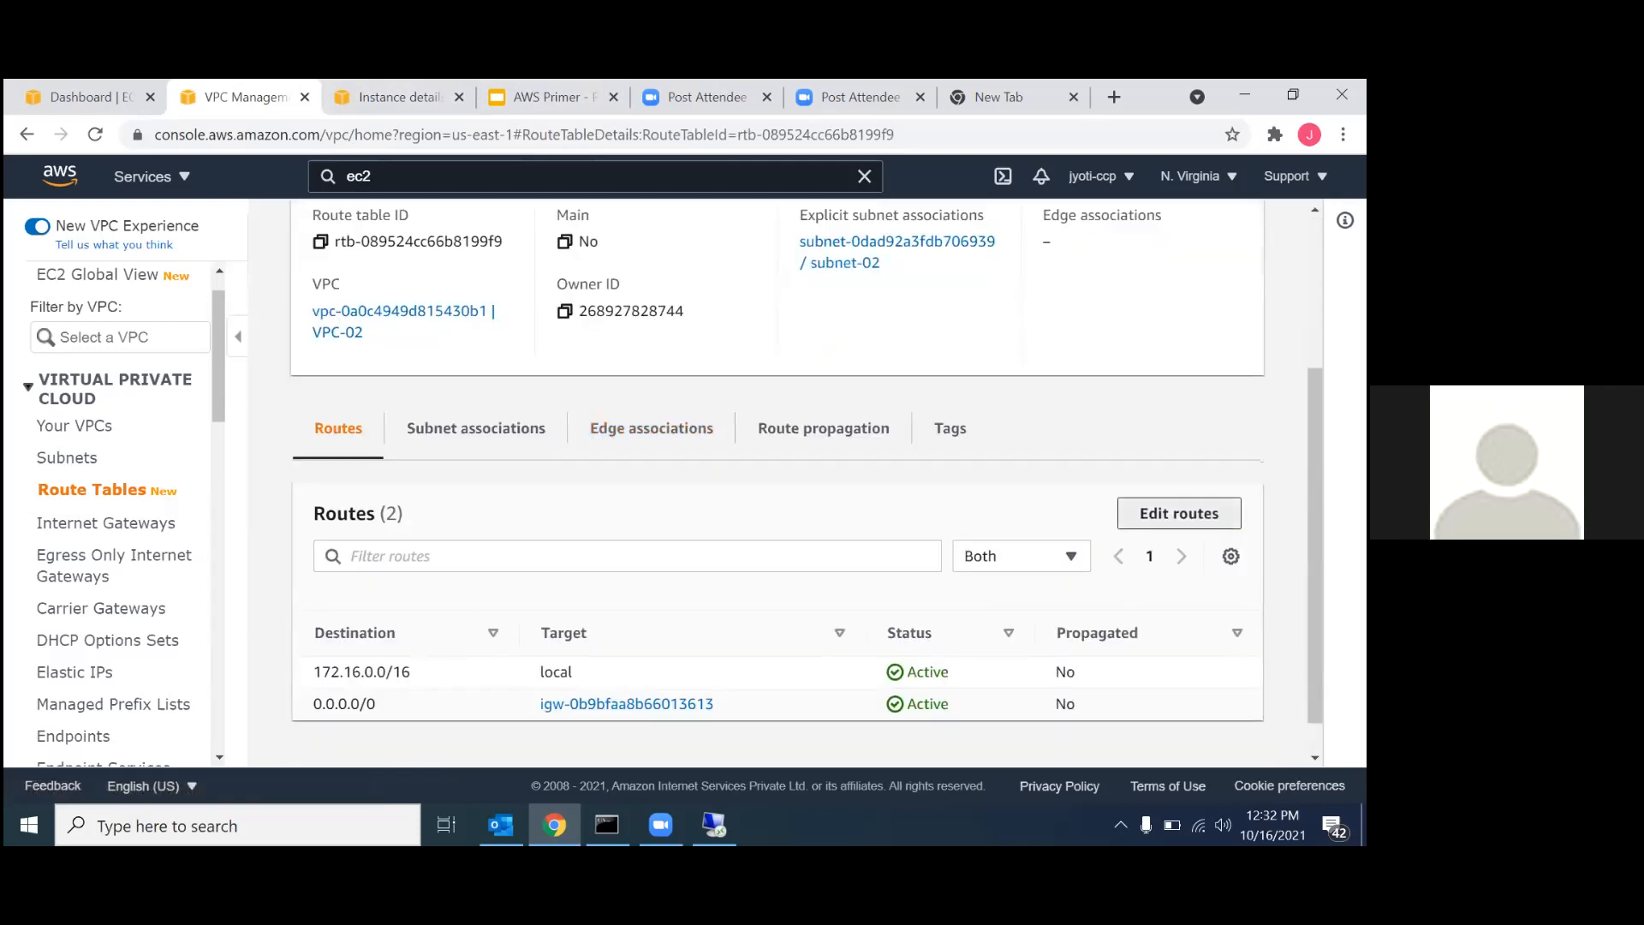
click(140, 557)
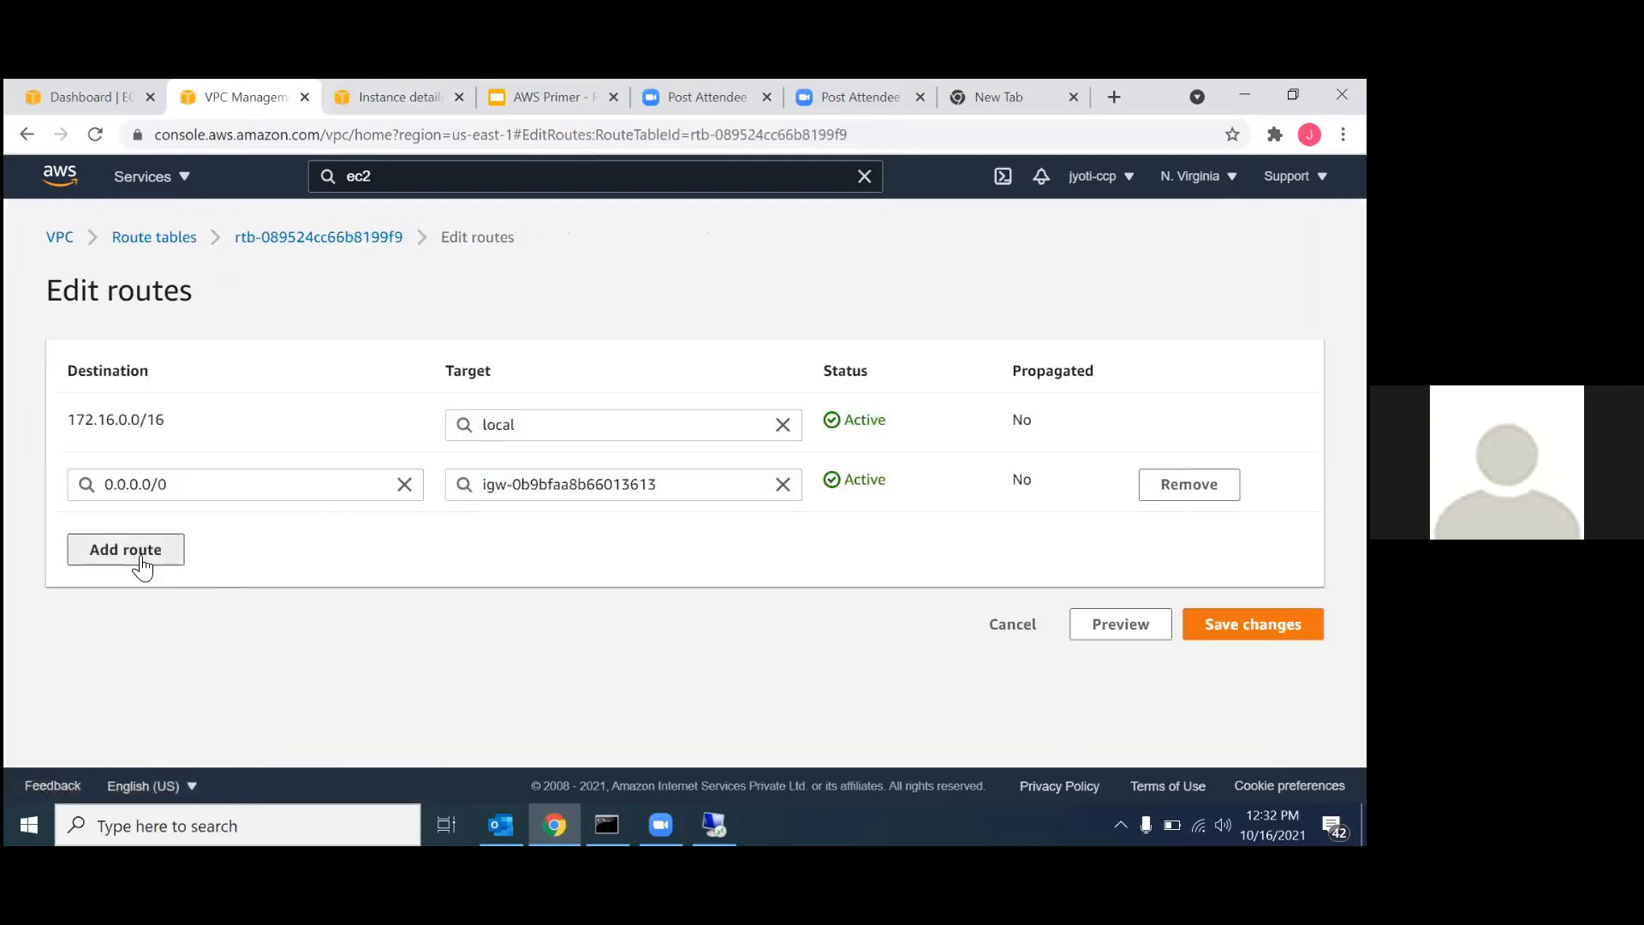
click(141, 558)
text(10.0)
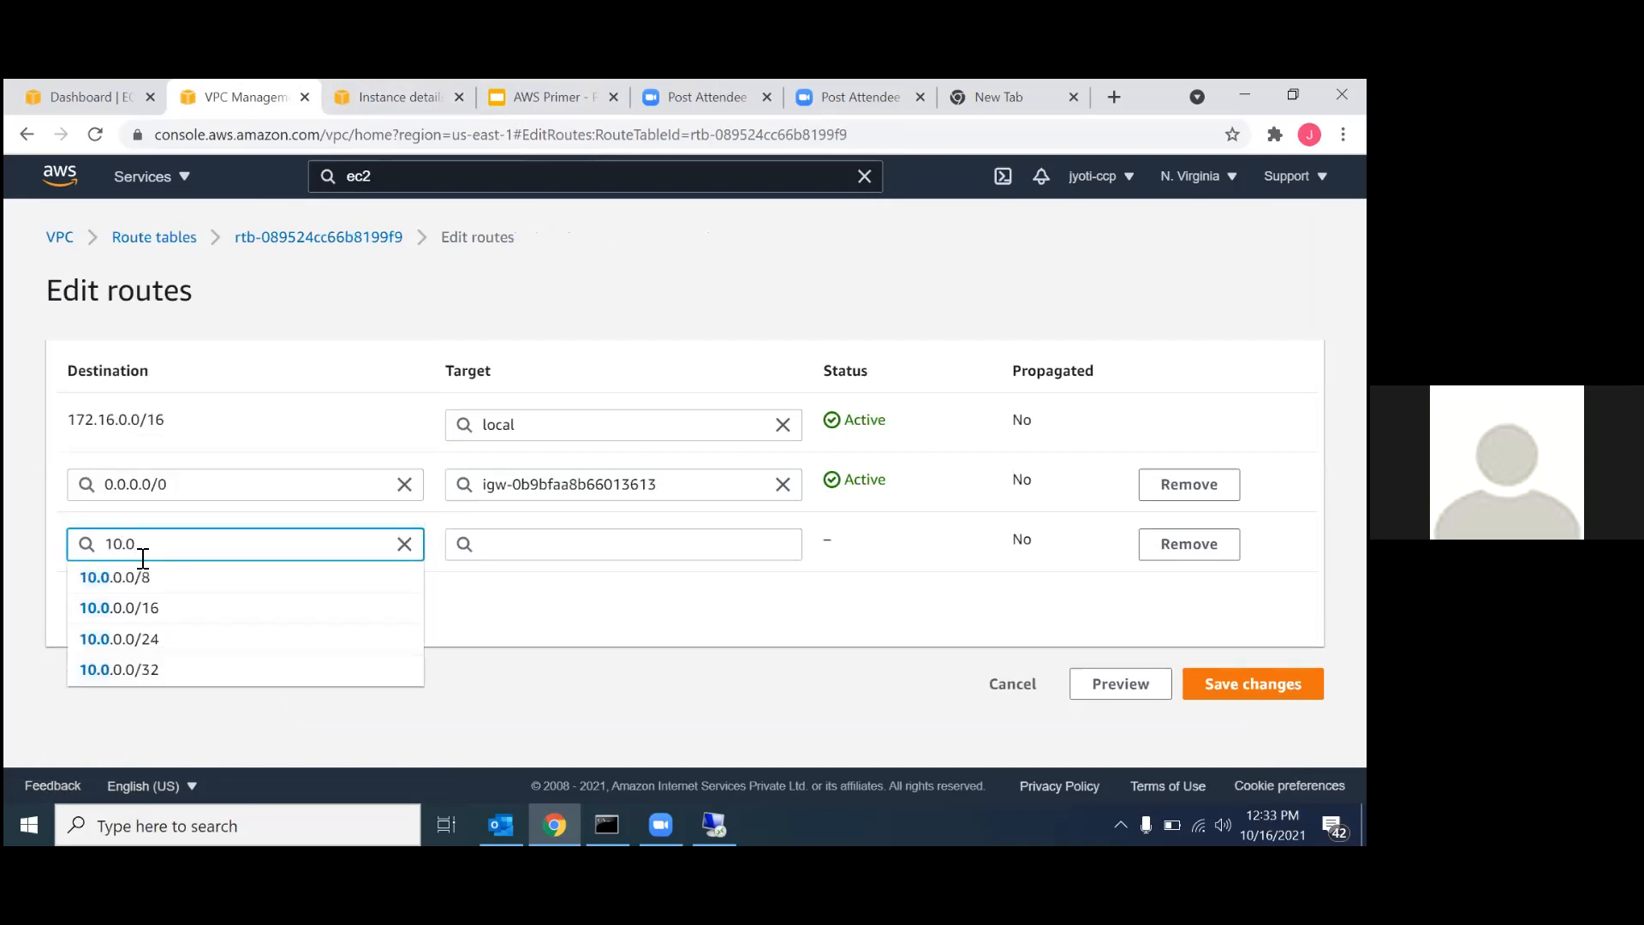
text(.0.0)
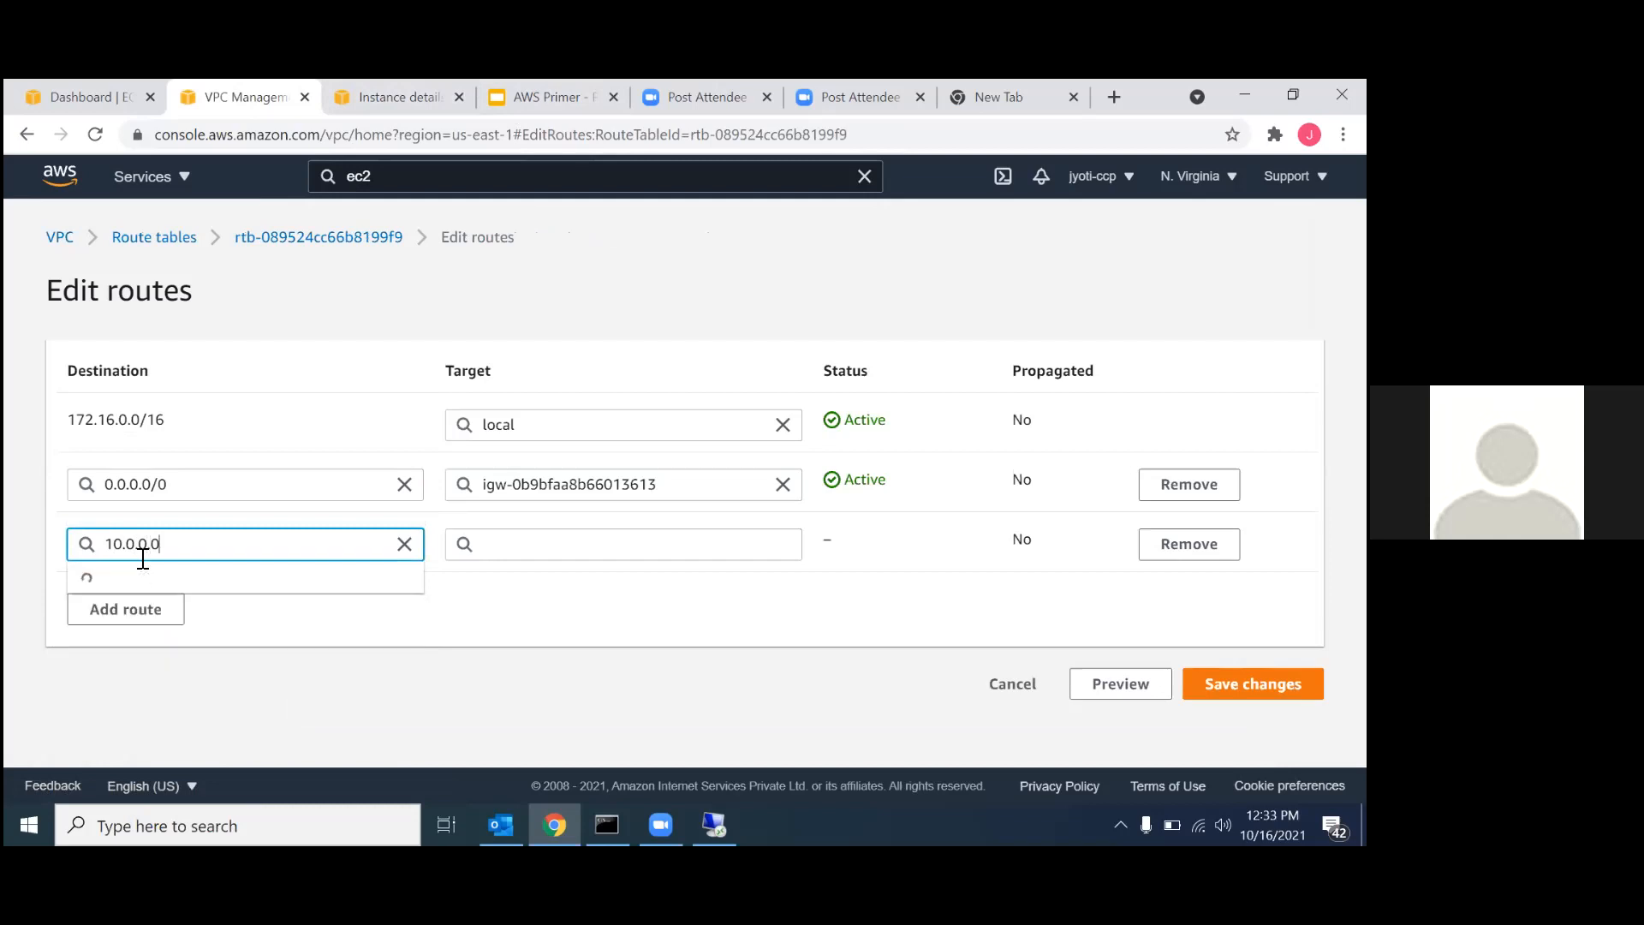
click(155, 610)
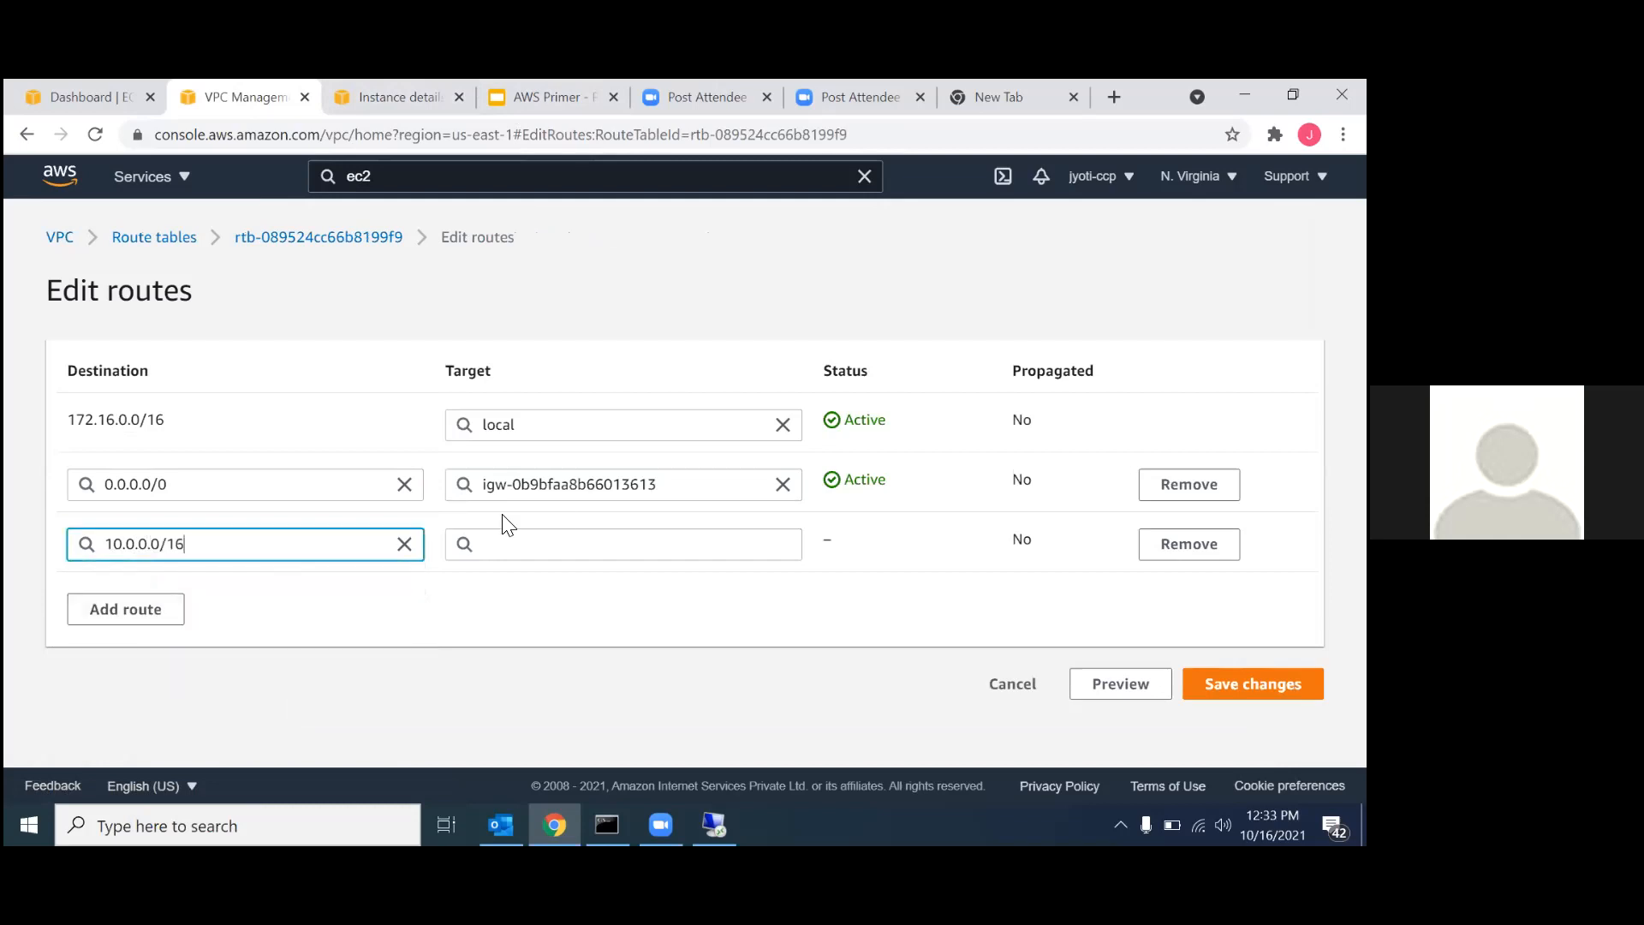
Set the 10.0.0.0/16 route's target to peering connection pcx-0abc74050538df925 (peering1) and save RT-02's routes.
click(559, 539)
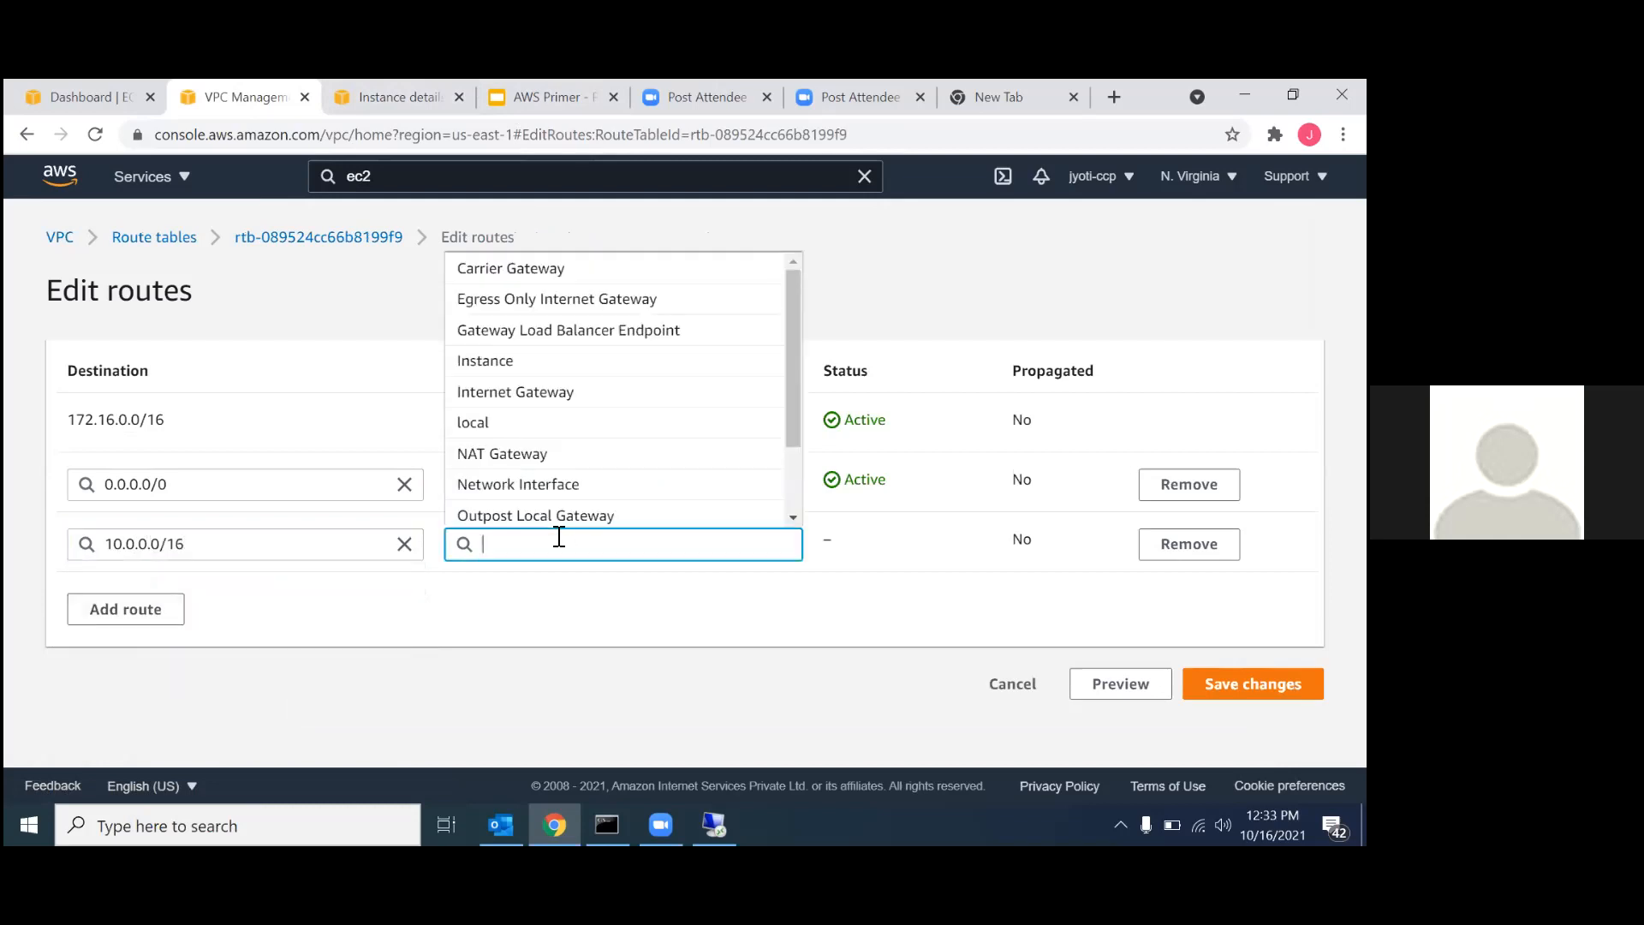
text(pcx-0abc74050538df925)
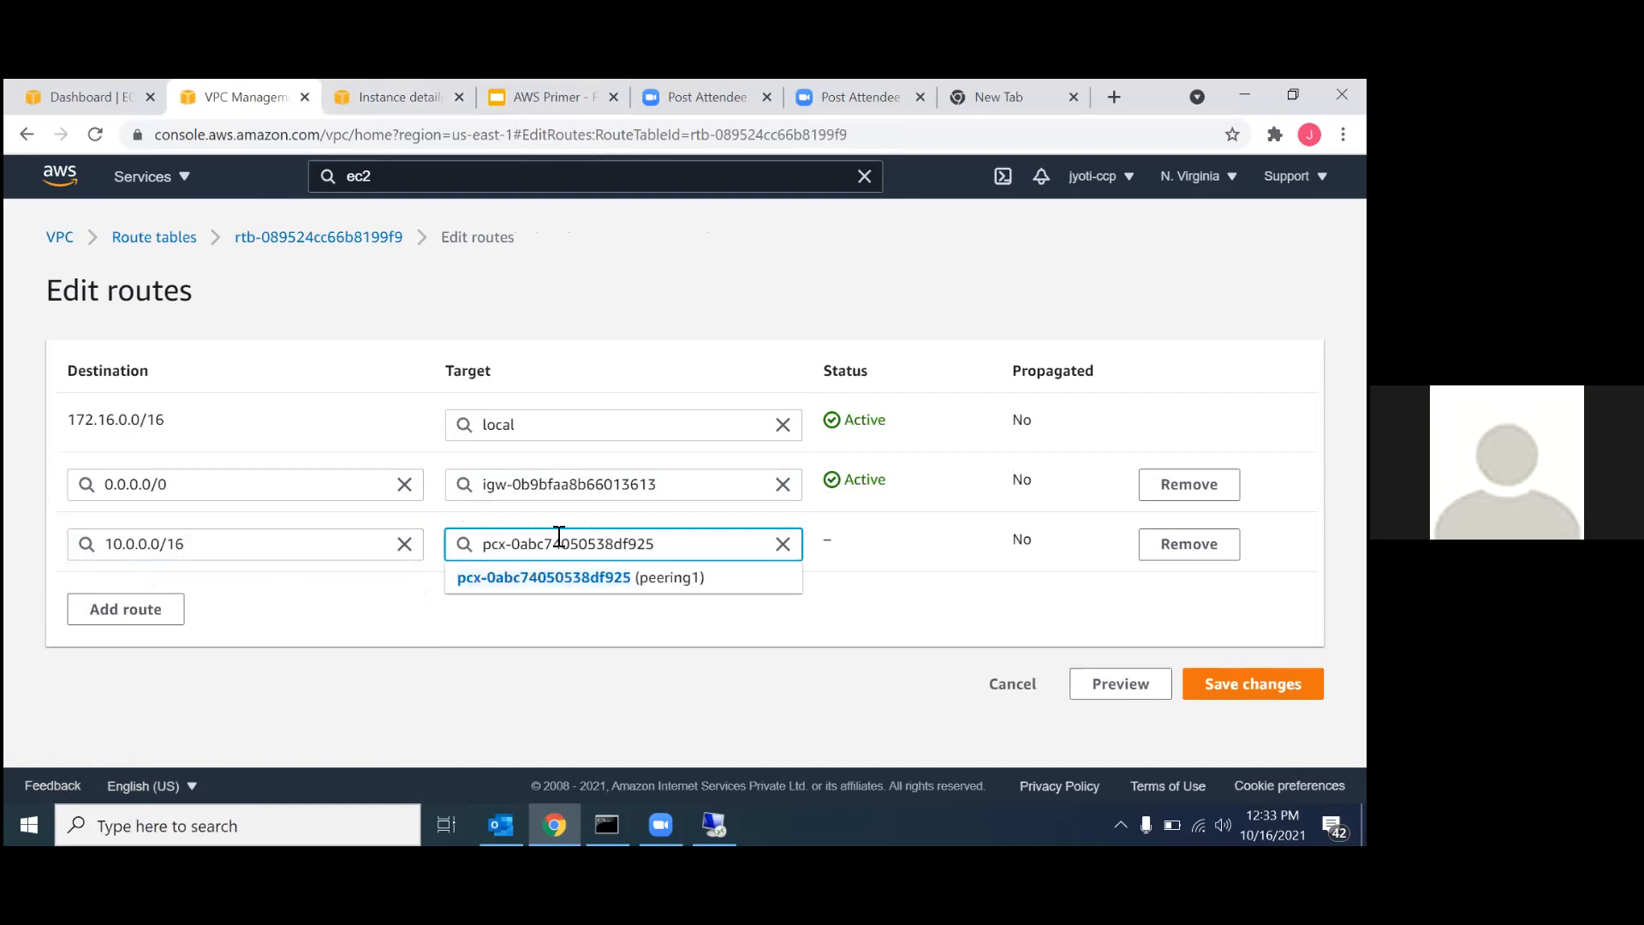
click(569, 577)
click(1252, 684)
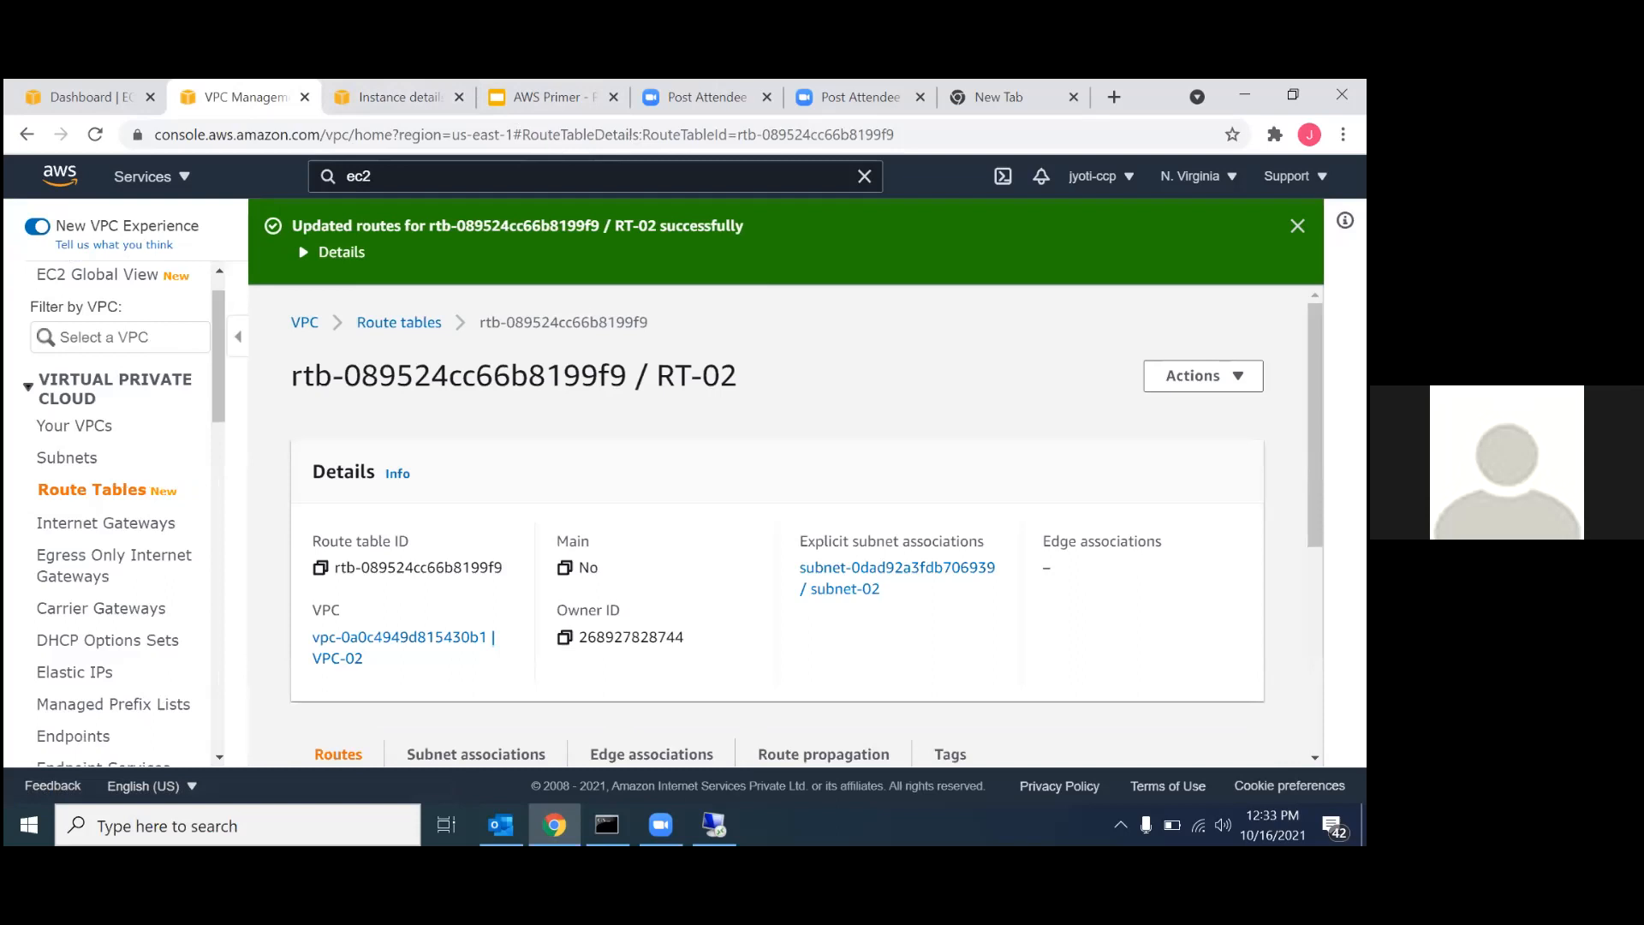
scroll(745, 582, down, 3)
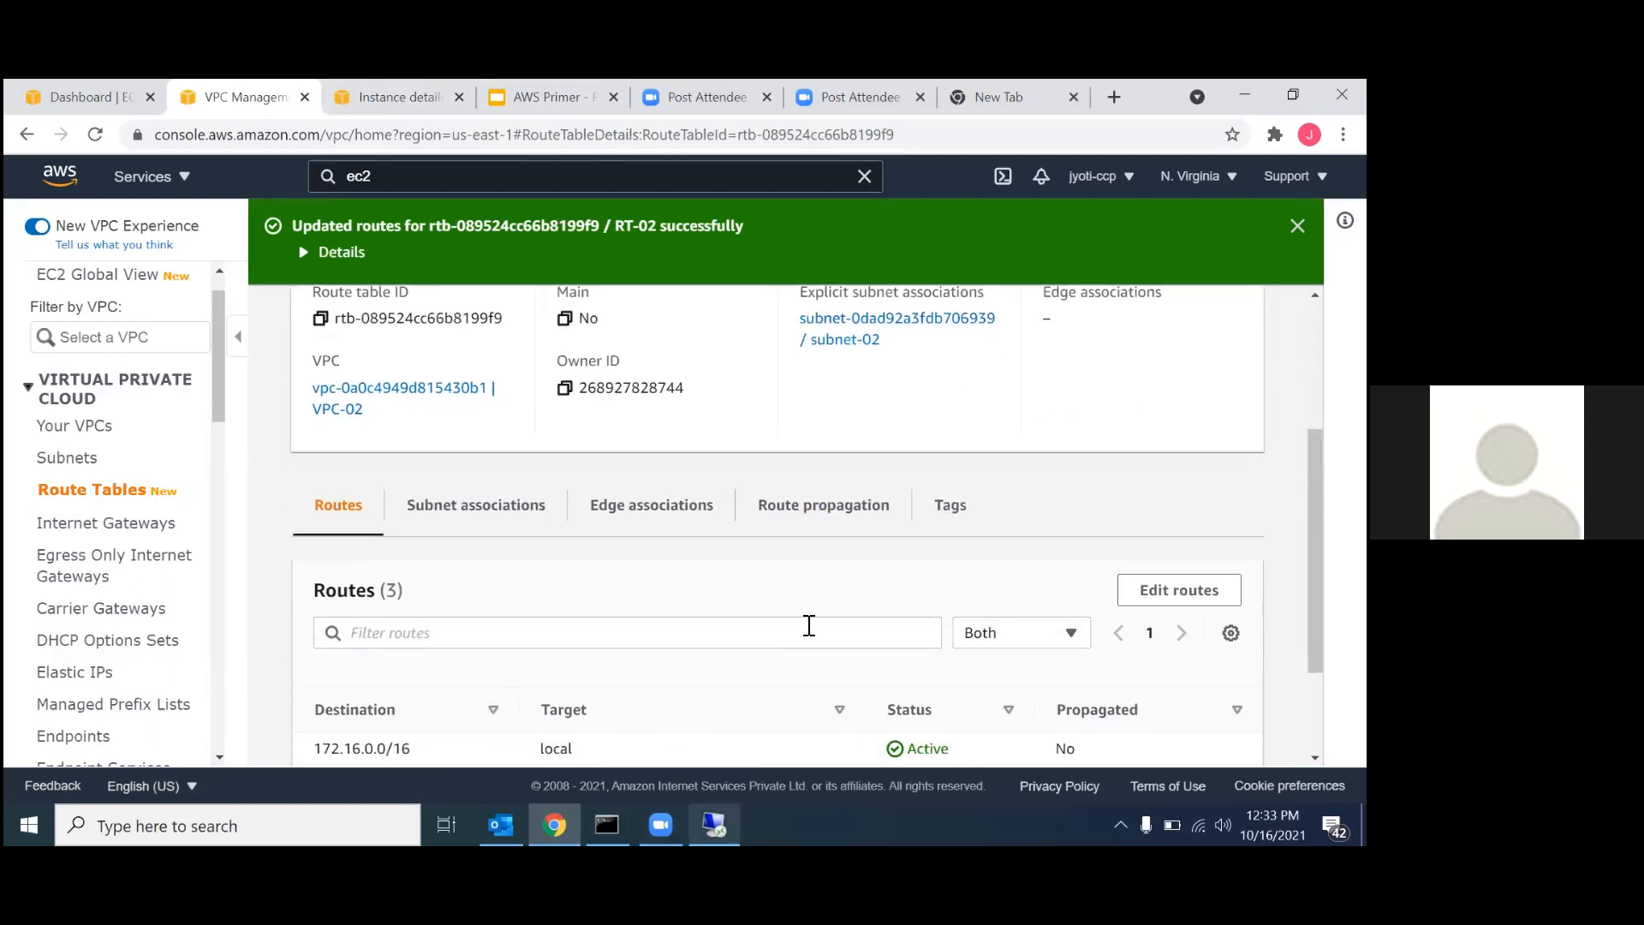
Switch to pe-01's remote desktop session and repeat the ping to 172.16.77.140.
click(714, 825)
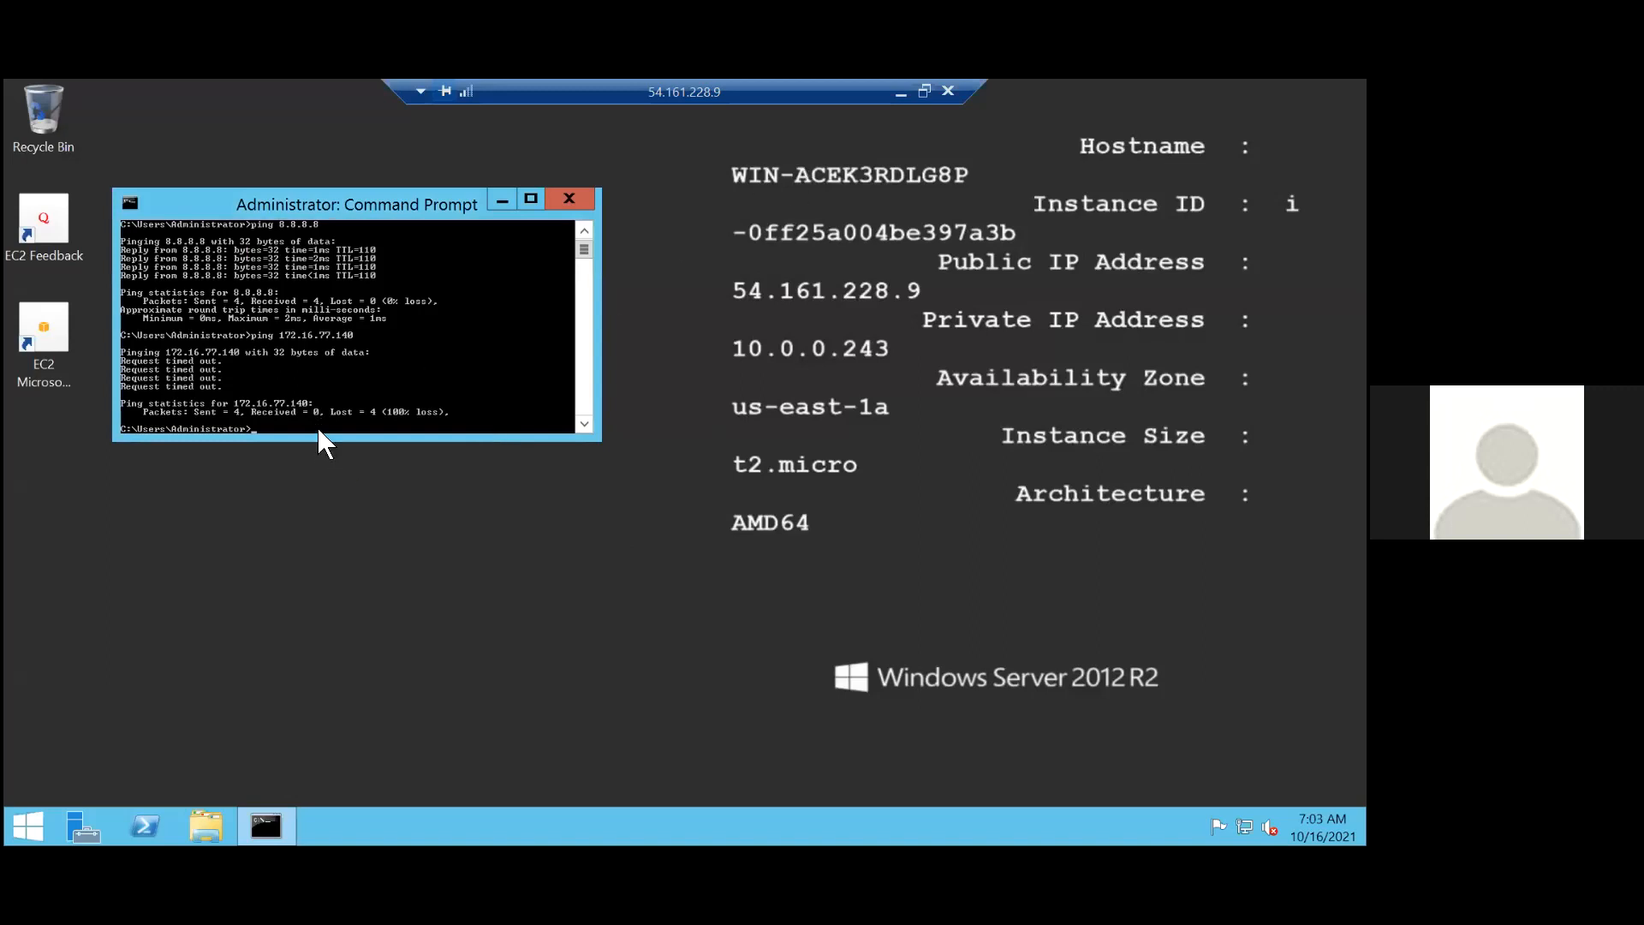
key(Up)
key(Return)
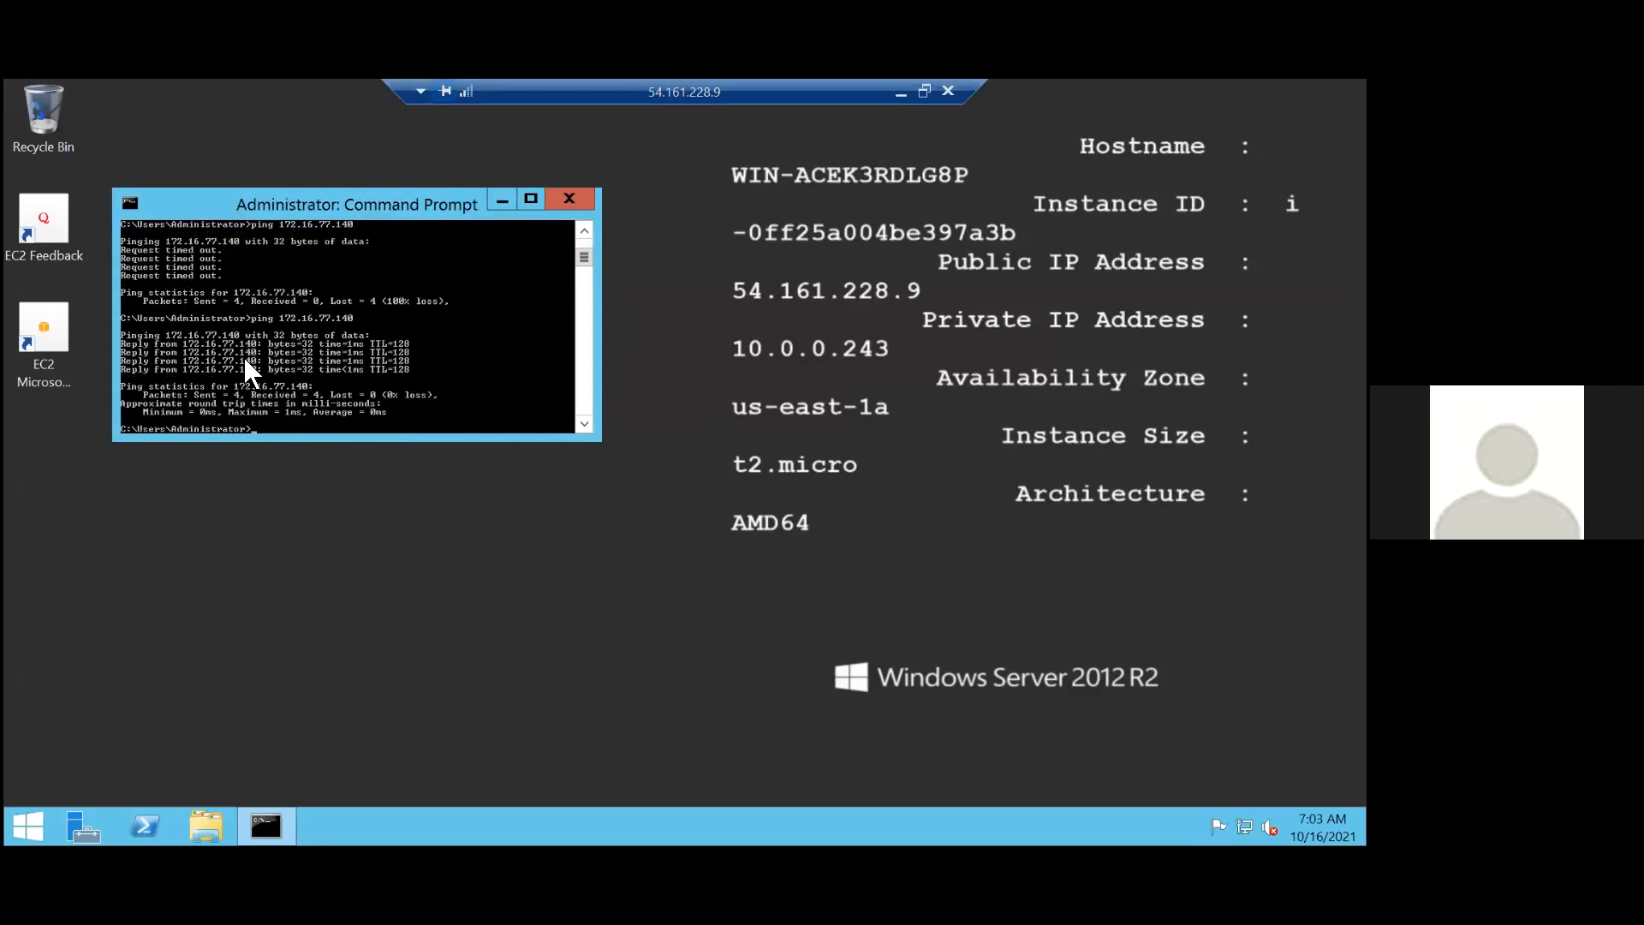
right_click(307, 358)
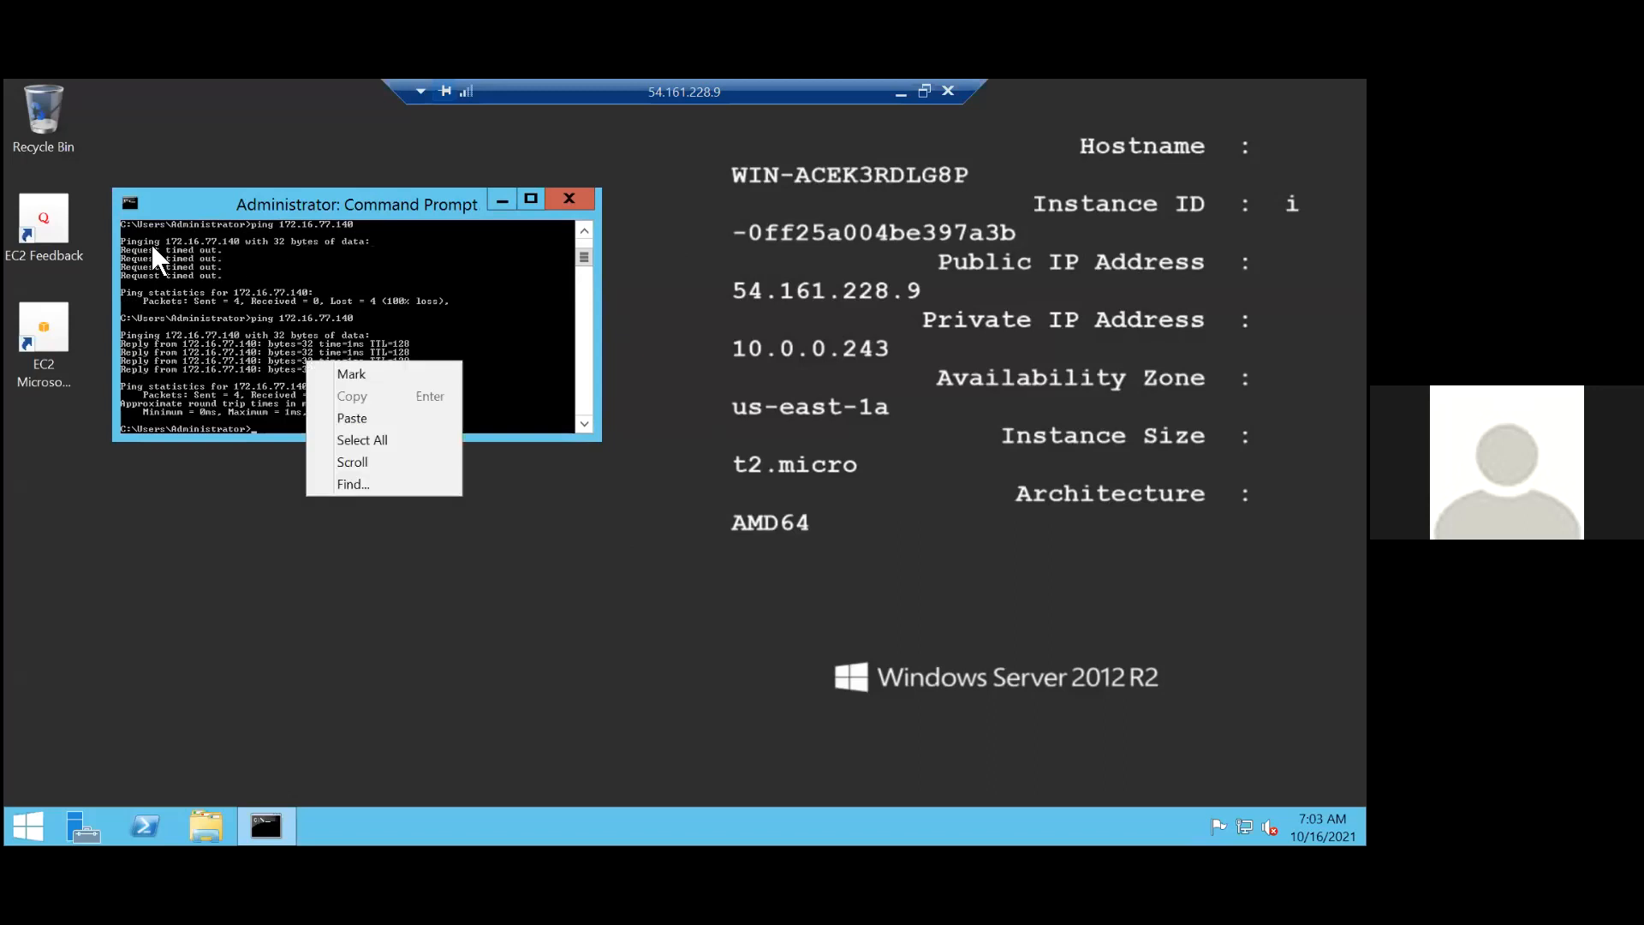
click(221, 247)
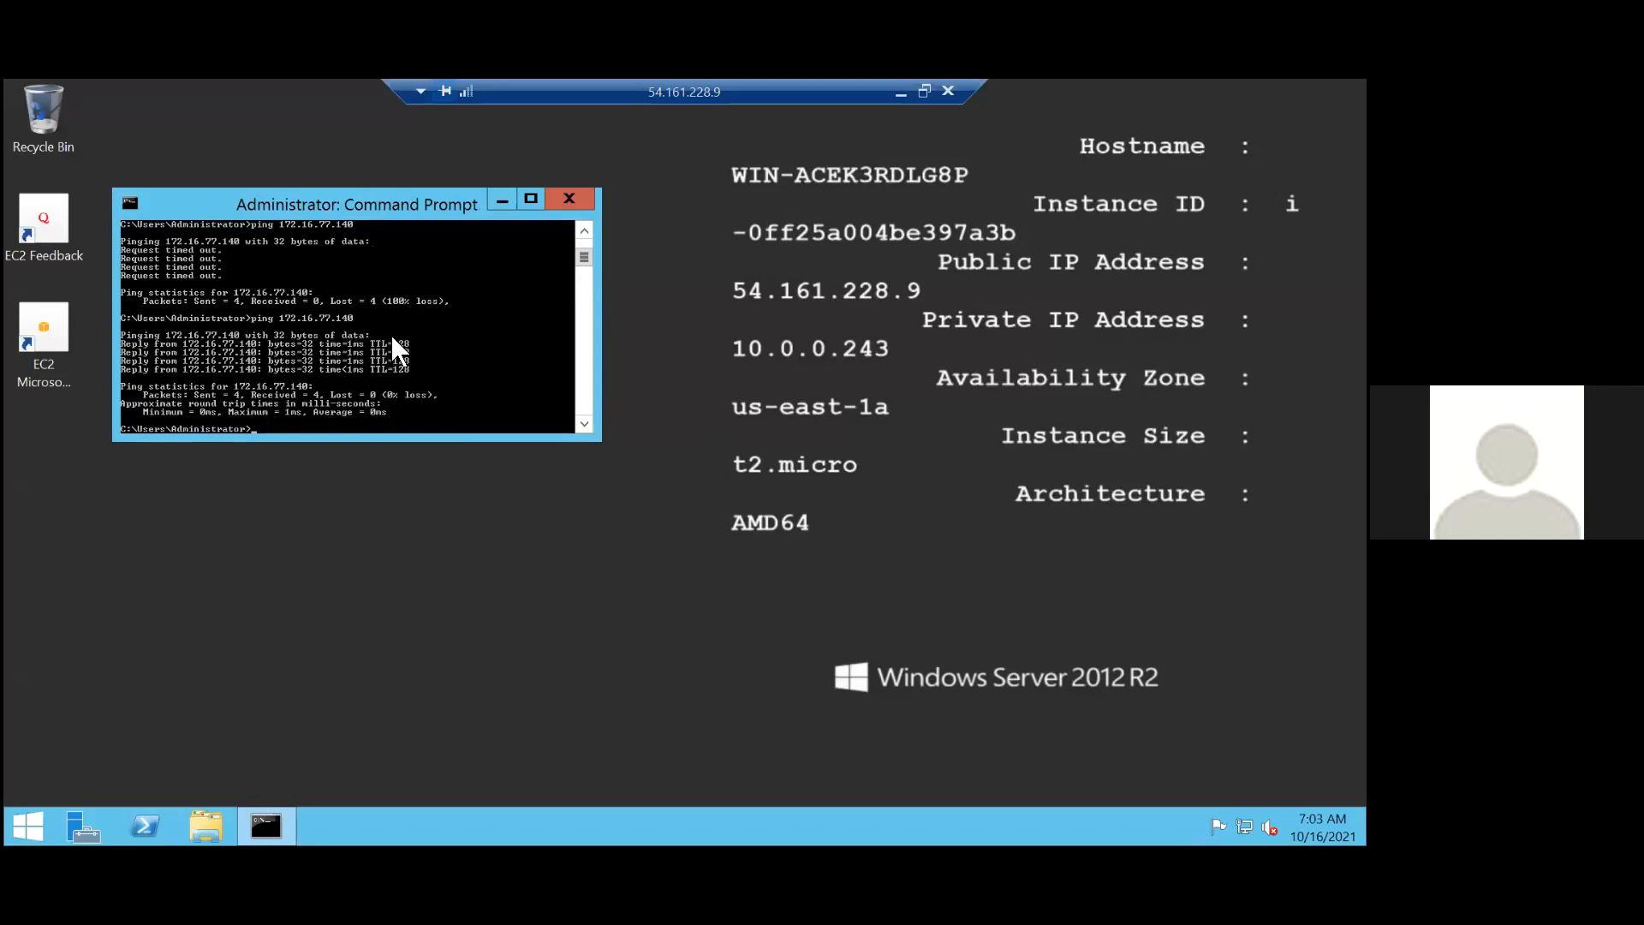
Minimize the remote desktop session, return to the browser, and open pe-02's summary from the EC2 instances list.
click(904, 94)
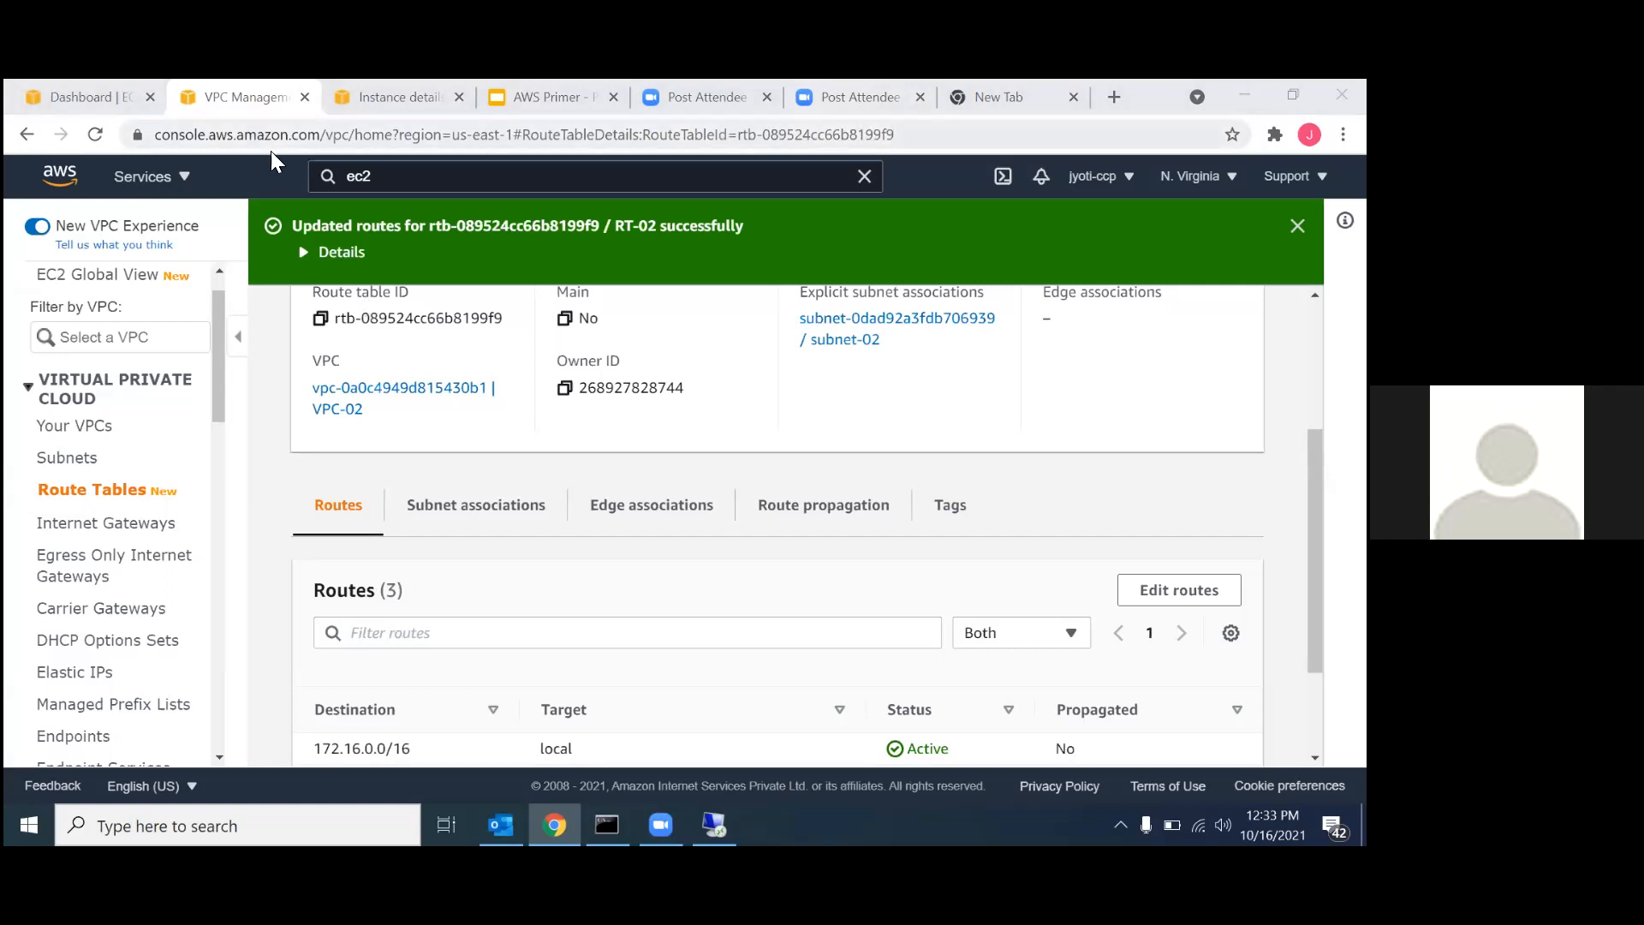
click(418, 101)
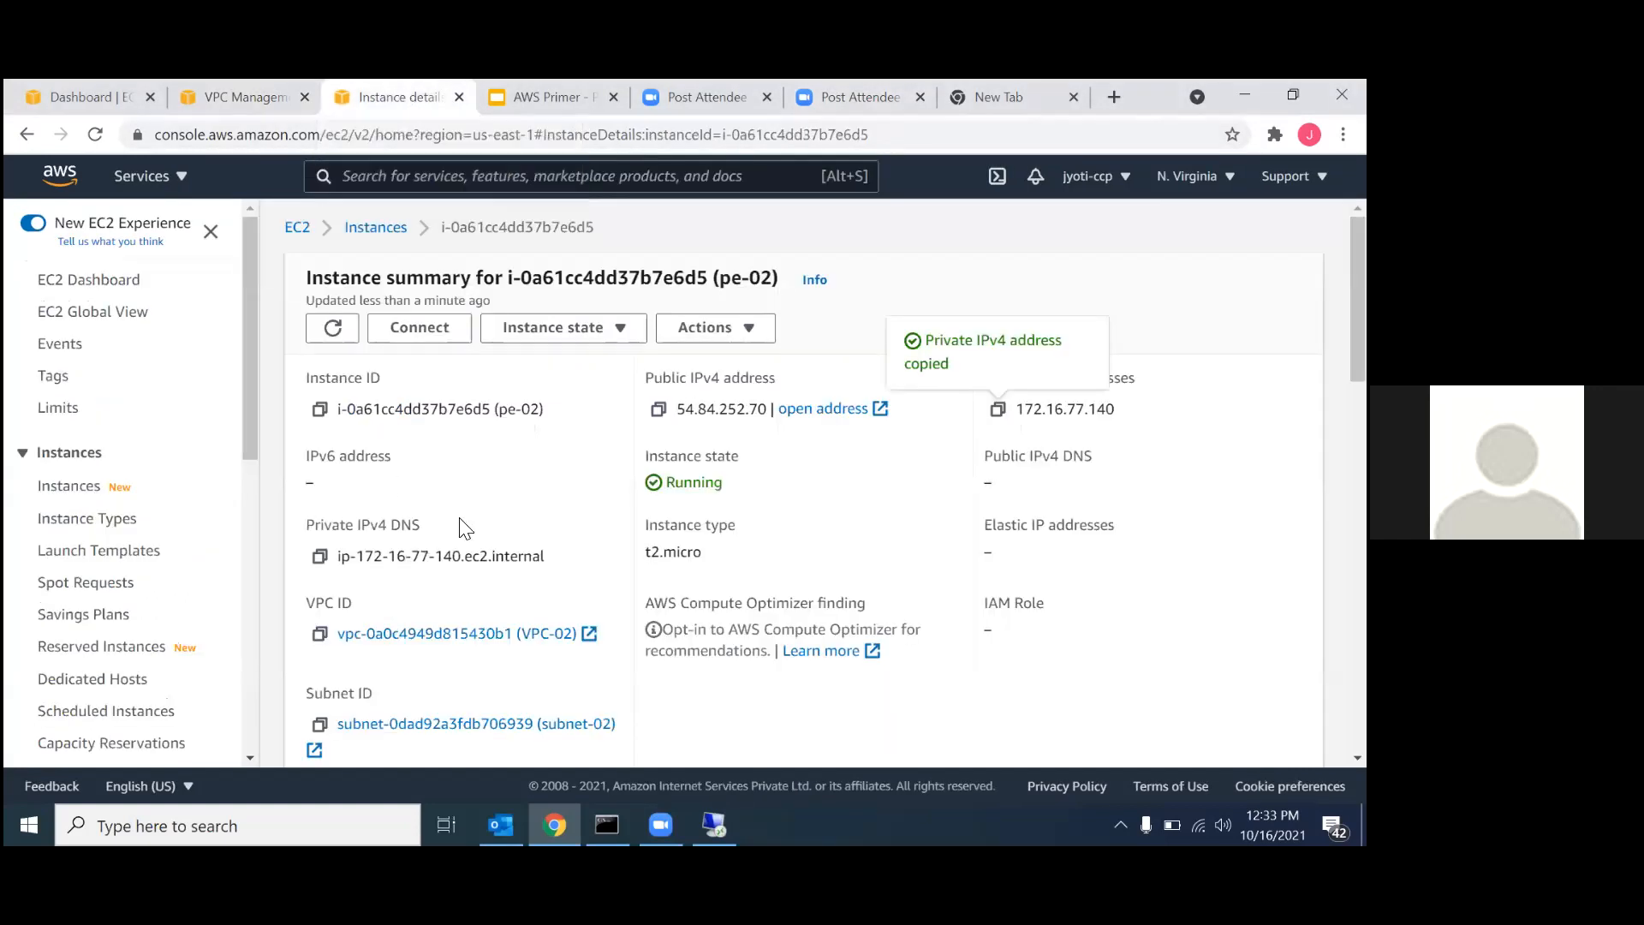
click(376, 227)
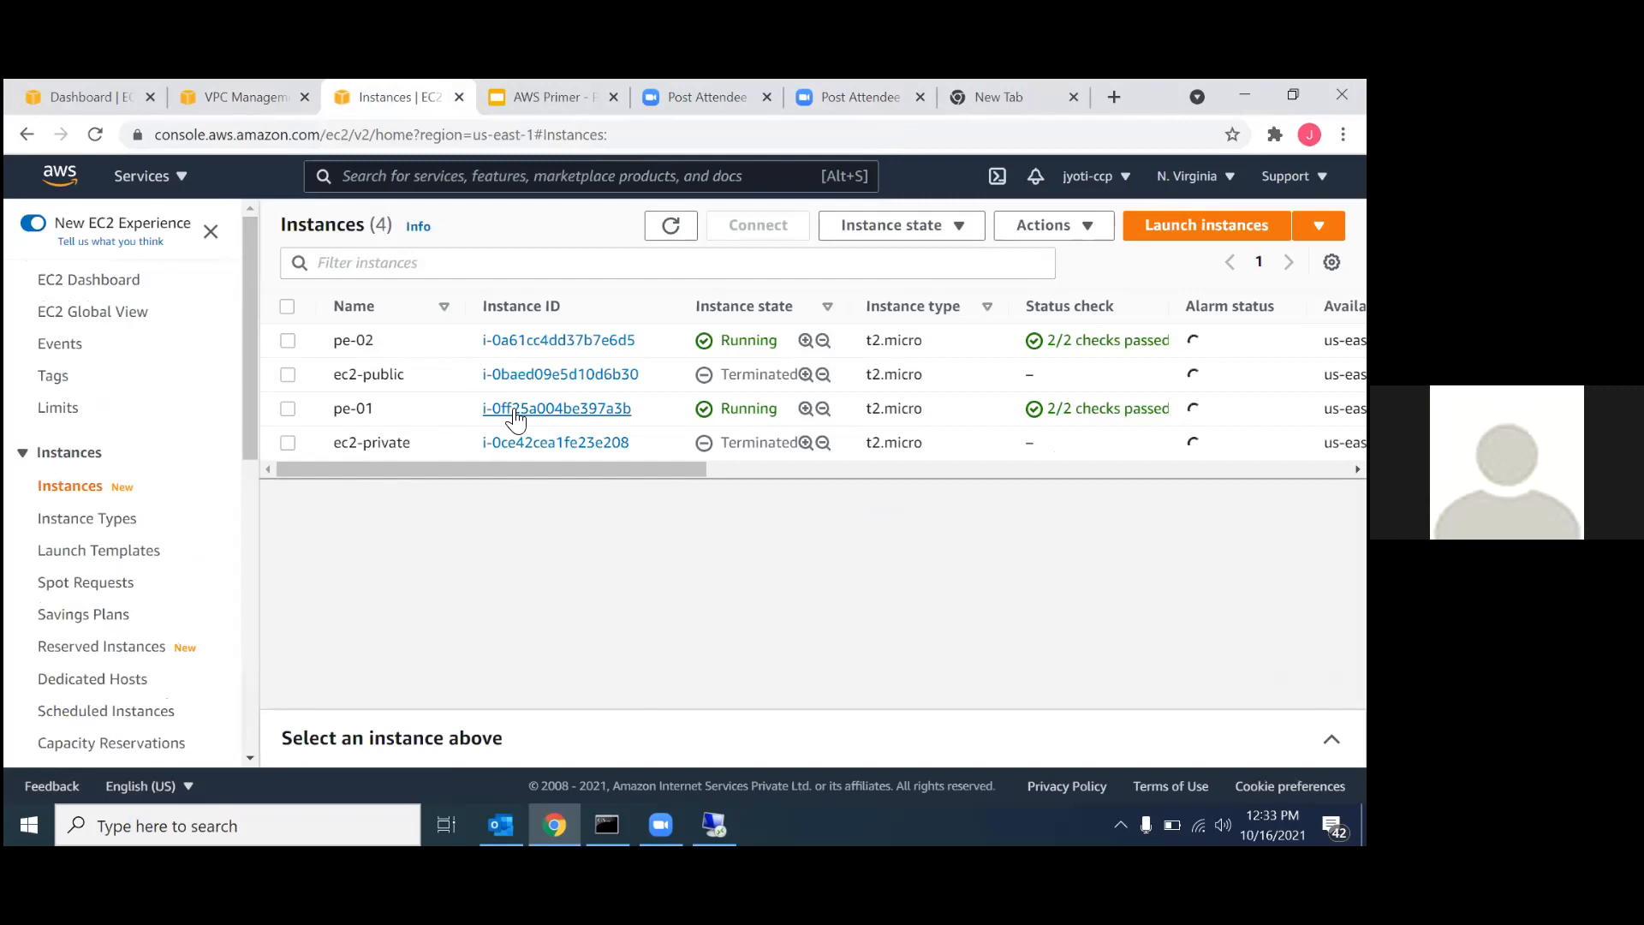
click(550, 340)
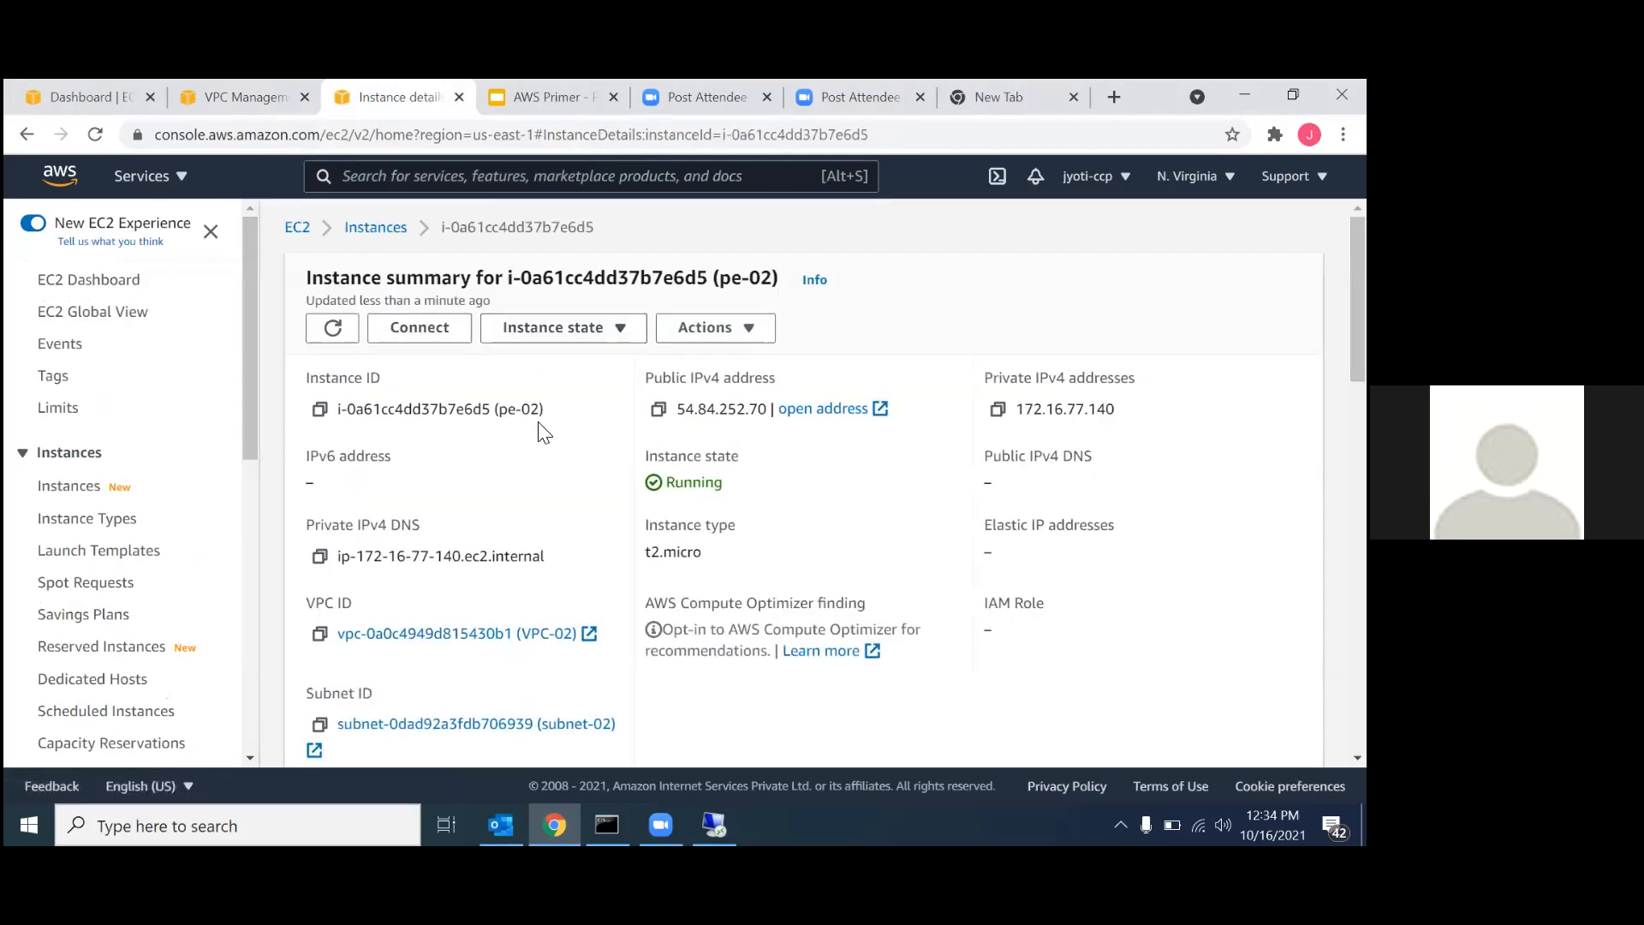
Open the RDP client connection details for pe-02 and request its Windows password.
click(431, 331)
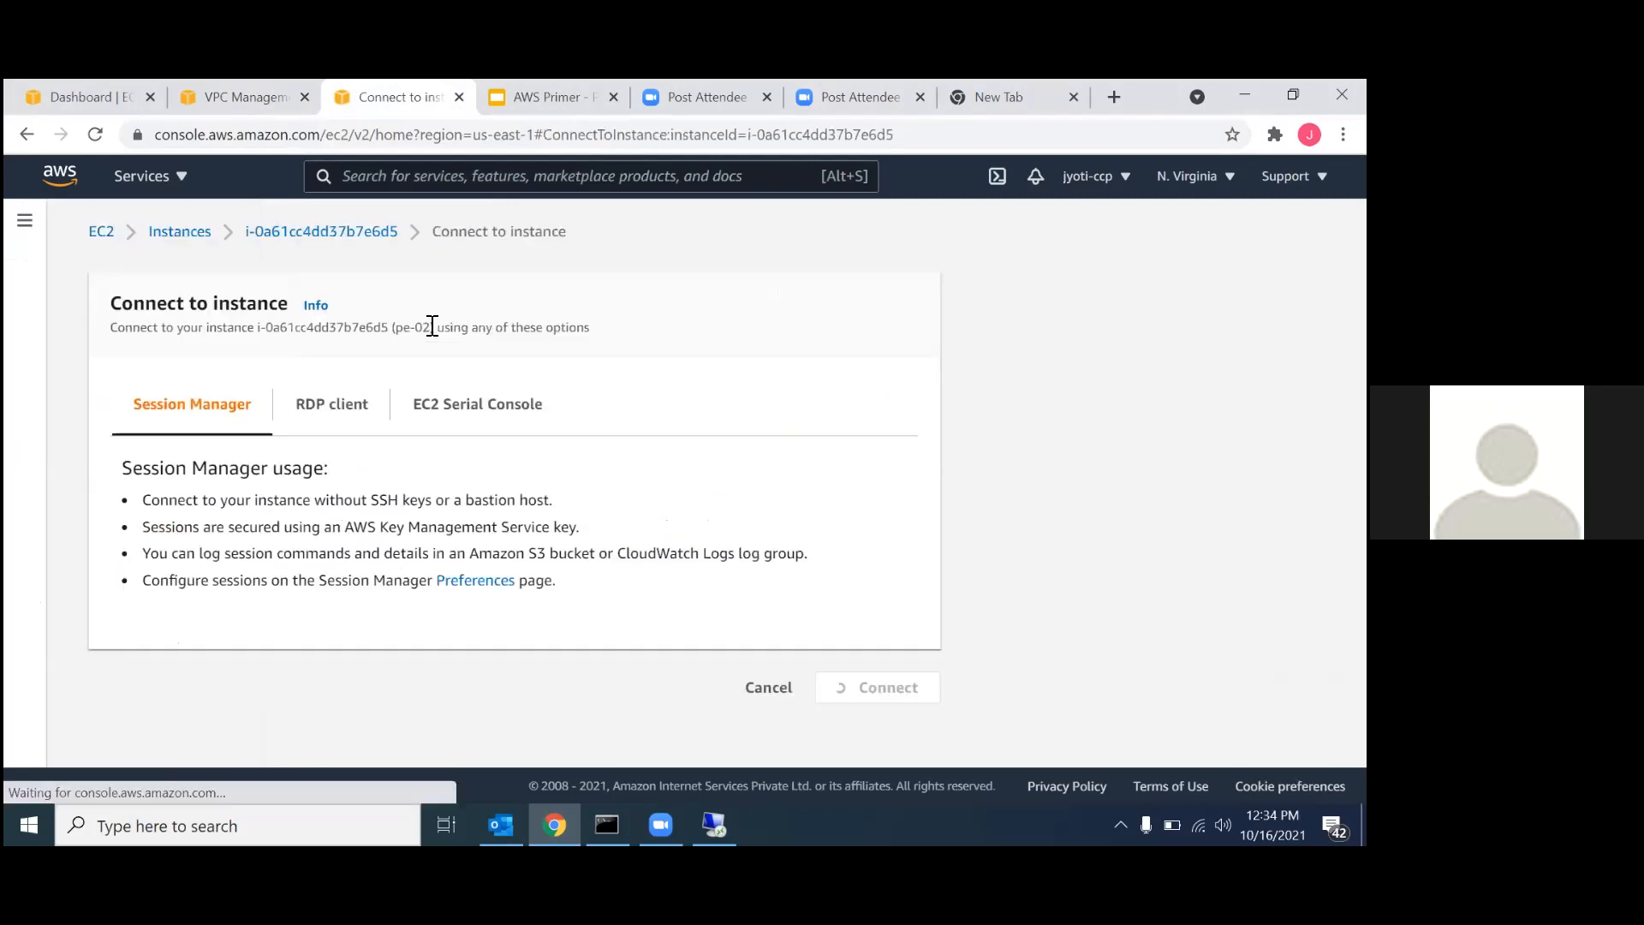
click(334, 419)
scroll(396, 642, down, 2)
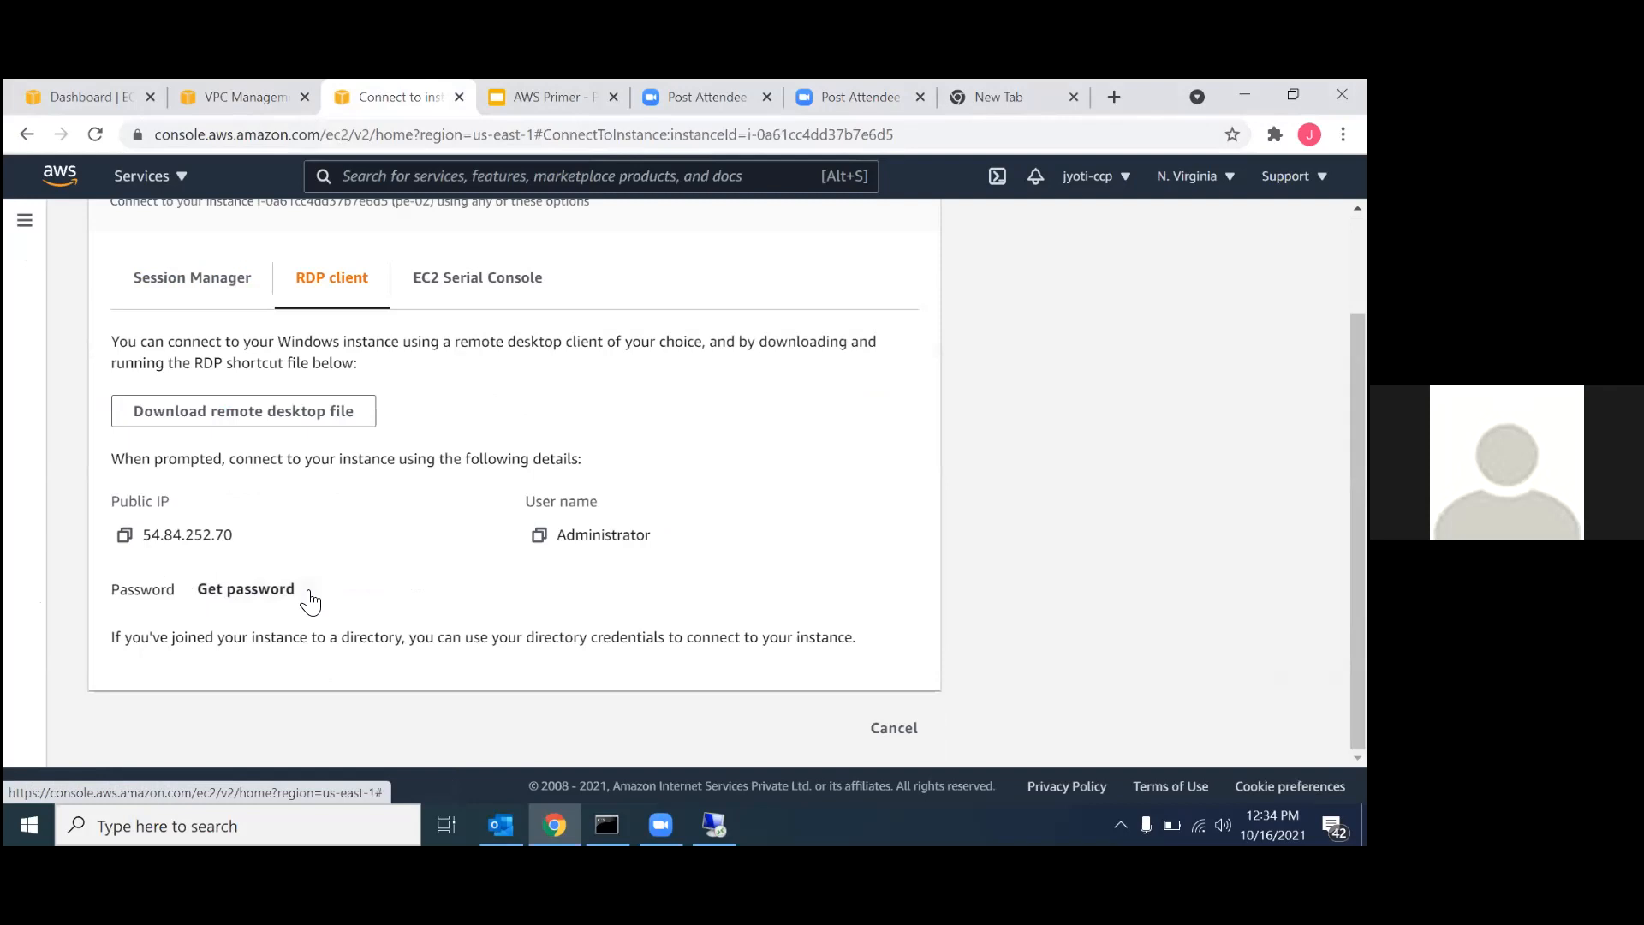
click(260, 589)
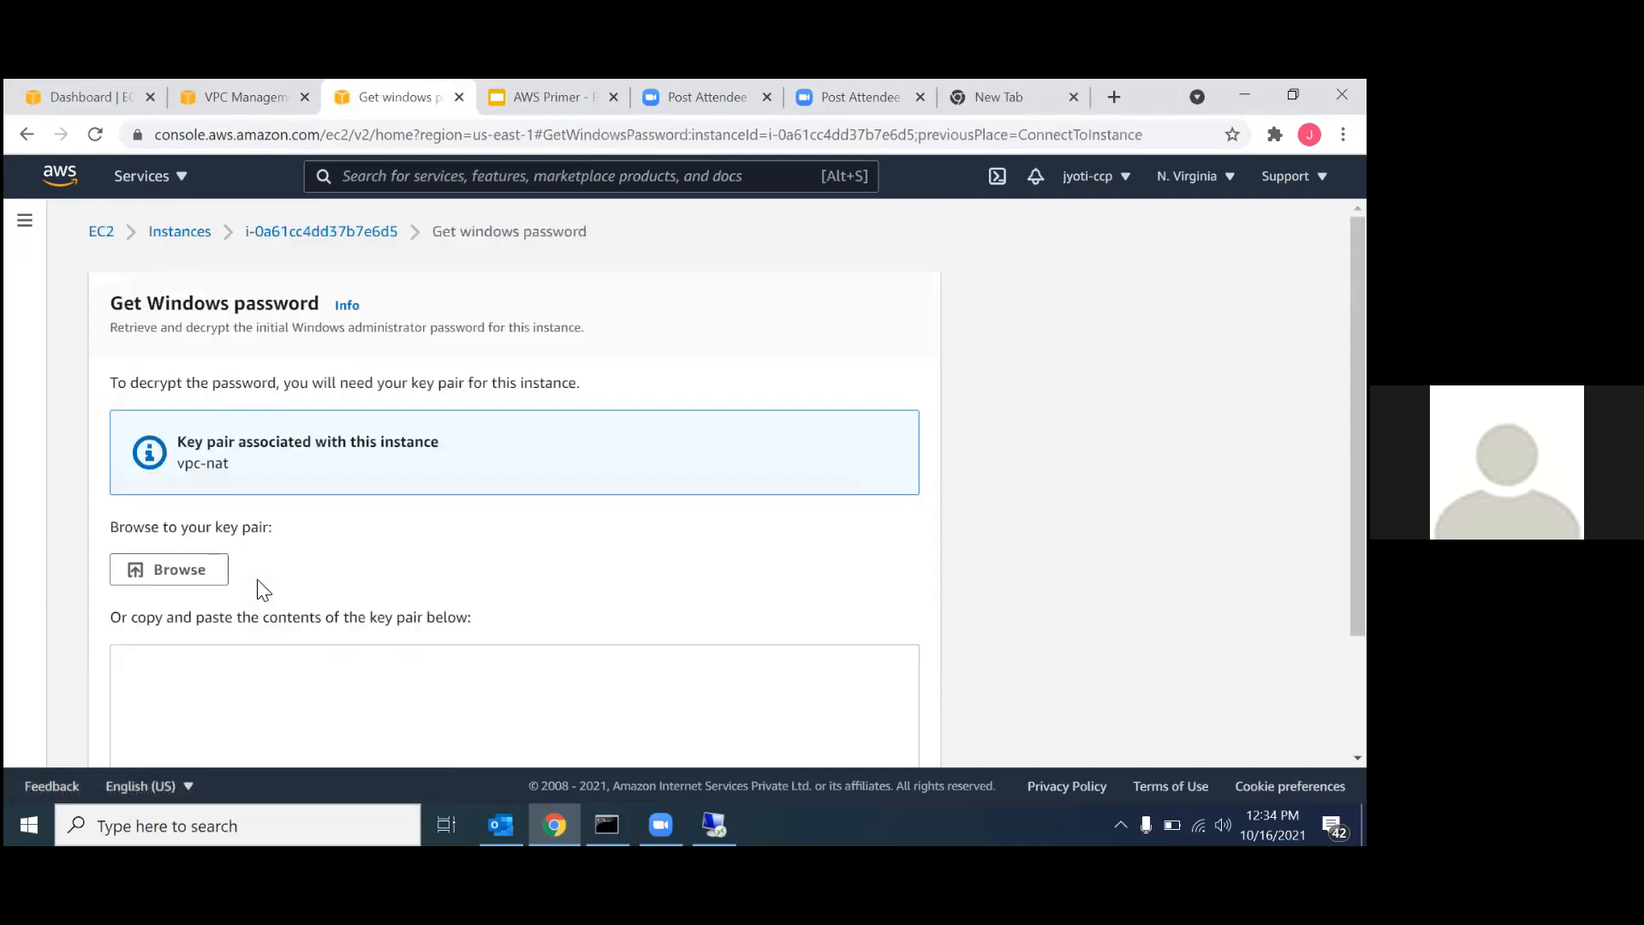
Load vpc-nat.pem from the Downloads folder as the key pair for decrypting the Windows password.
click(197, 573)
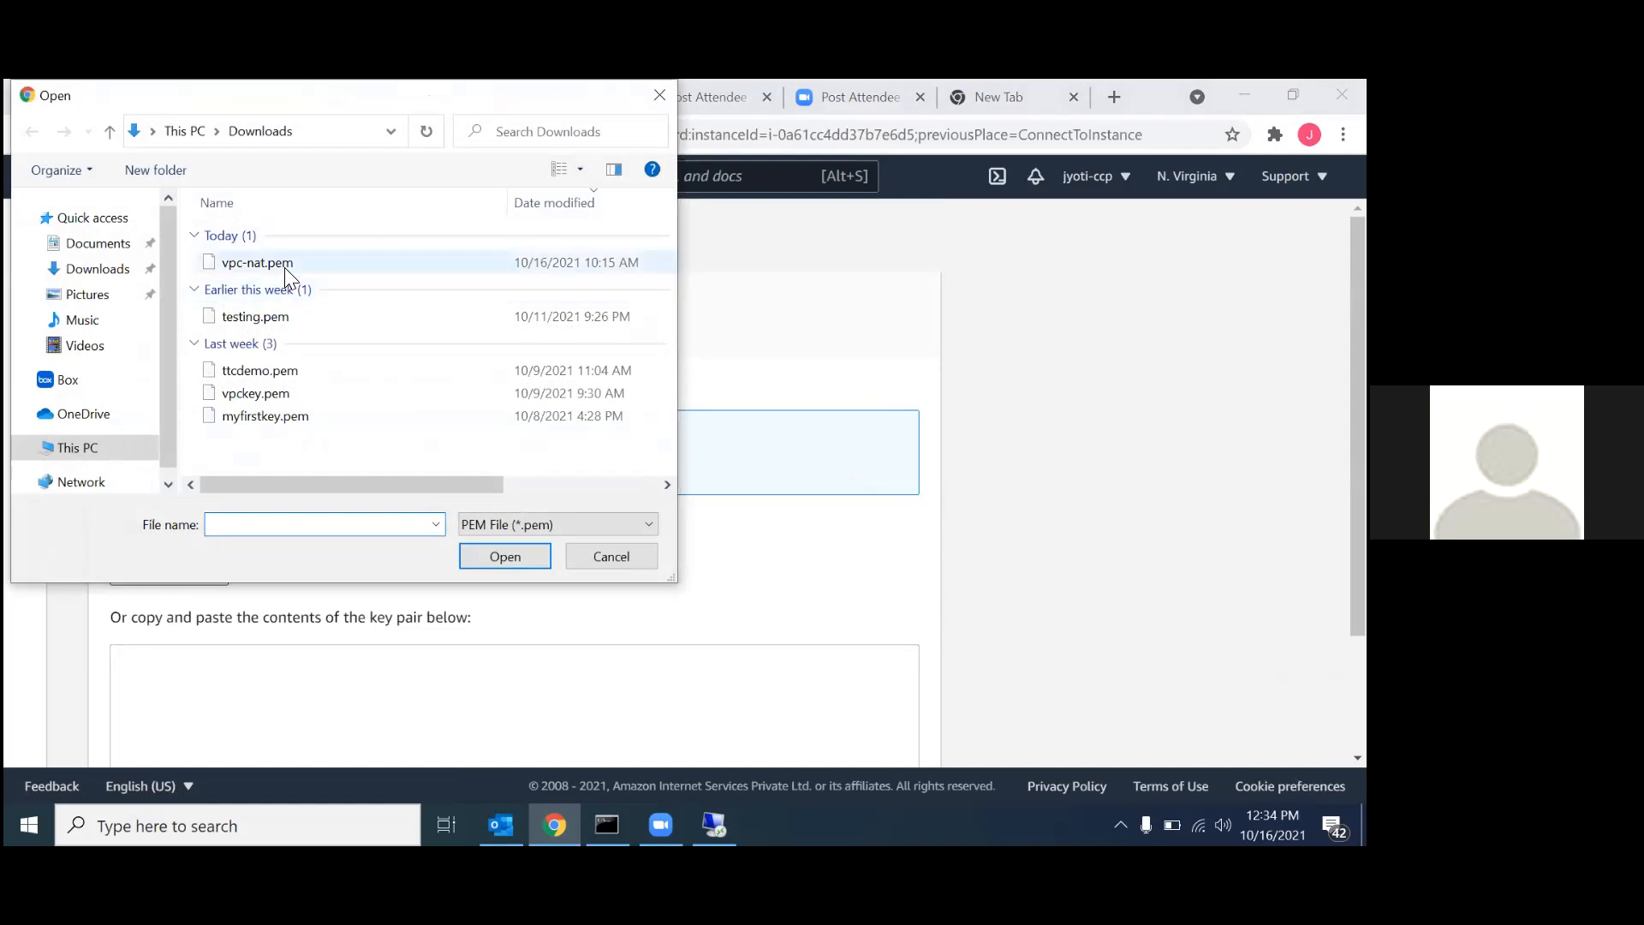
click(284, 264)
click(505, 557)
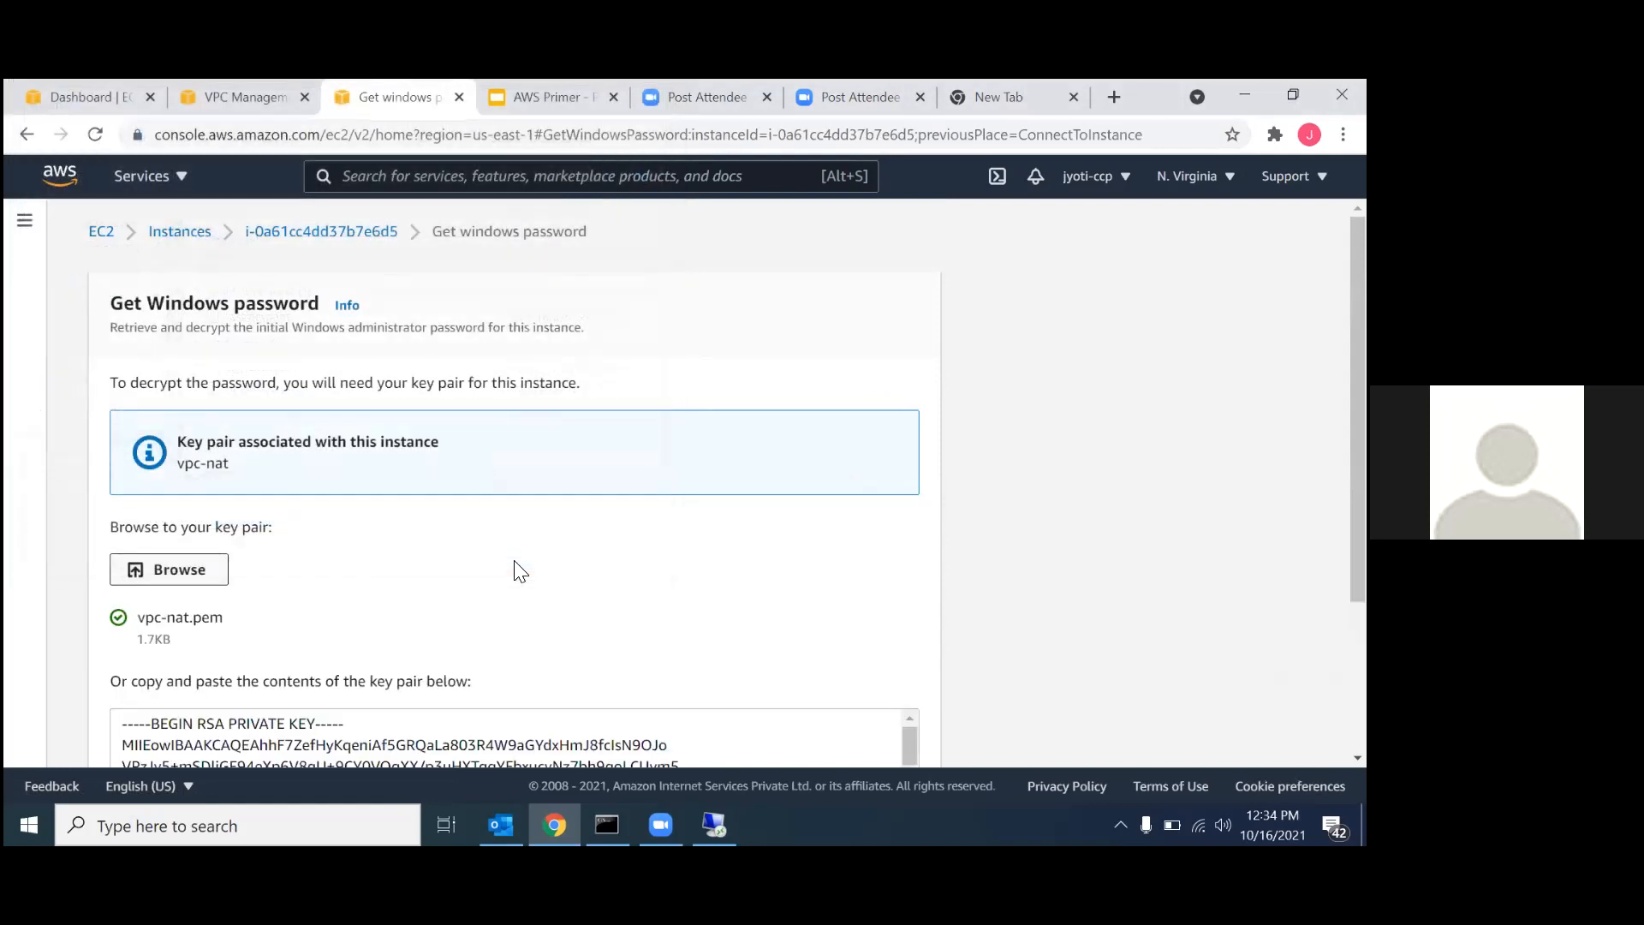
Decrypt pe-02's Windows administrator password with the loaded key pair and copy the password.
scroll(826, 668, down, 2)
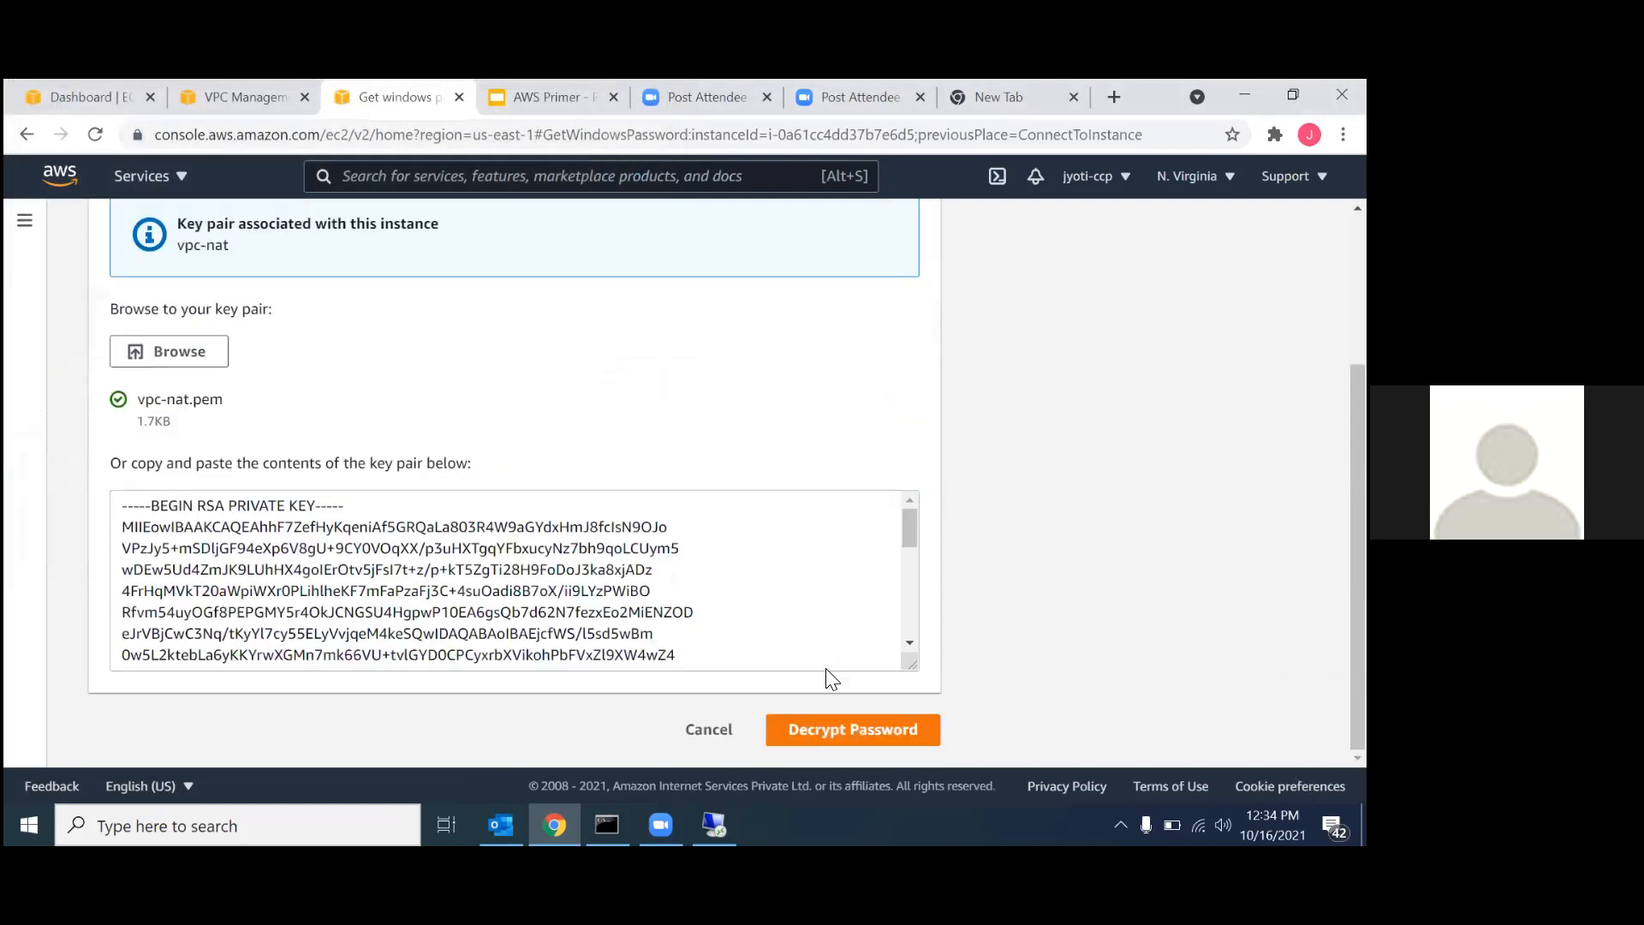
click(798, 738)
scroll(785, 719, down, 2)
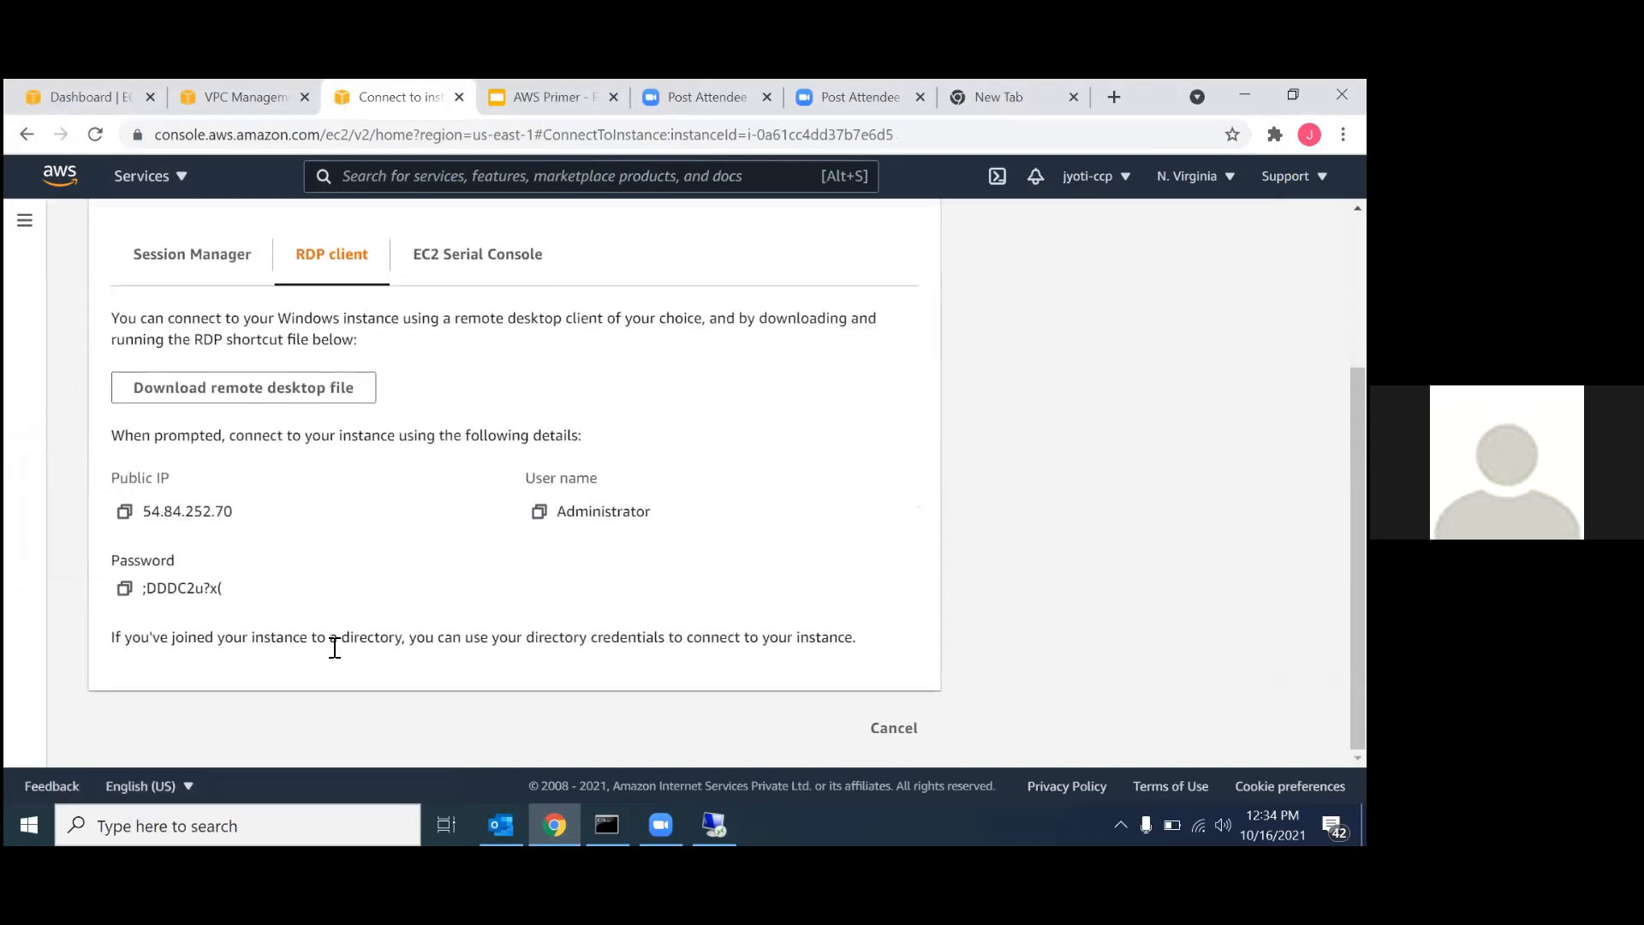
click(125, 589)
scroll(510, 393, up, 1)
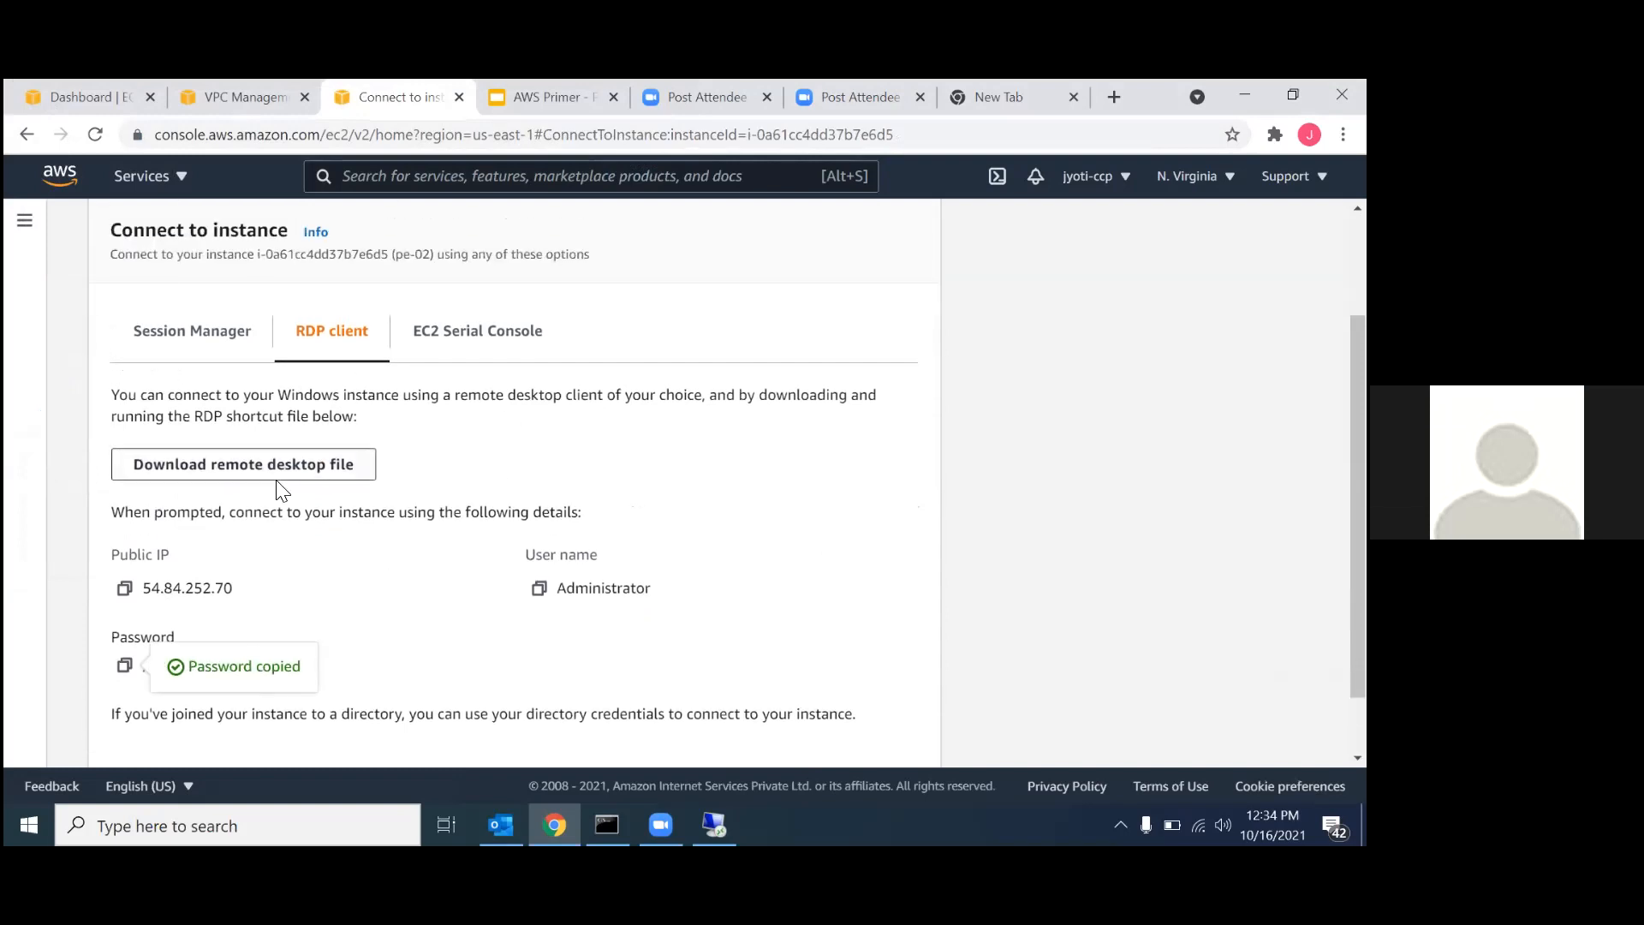
Download the remote desktop file pe-02.rdp, open it, and agree to connect to the remote computer.
click(281, 467)
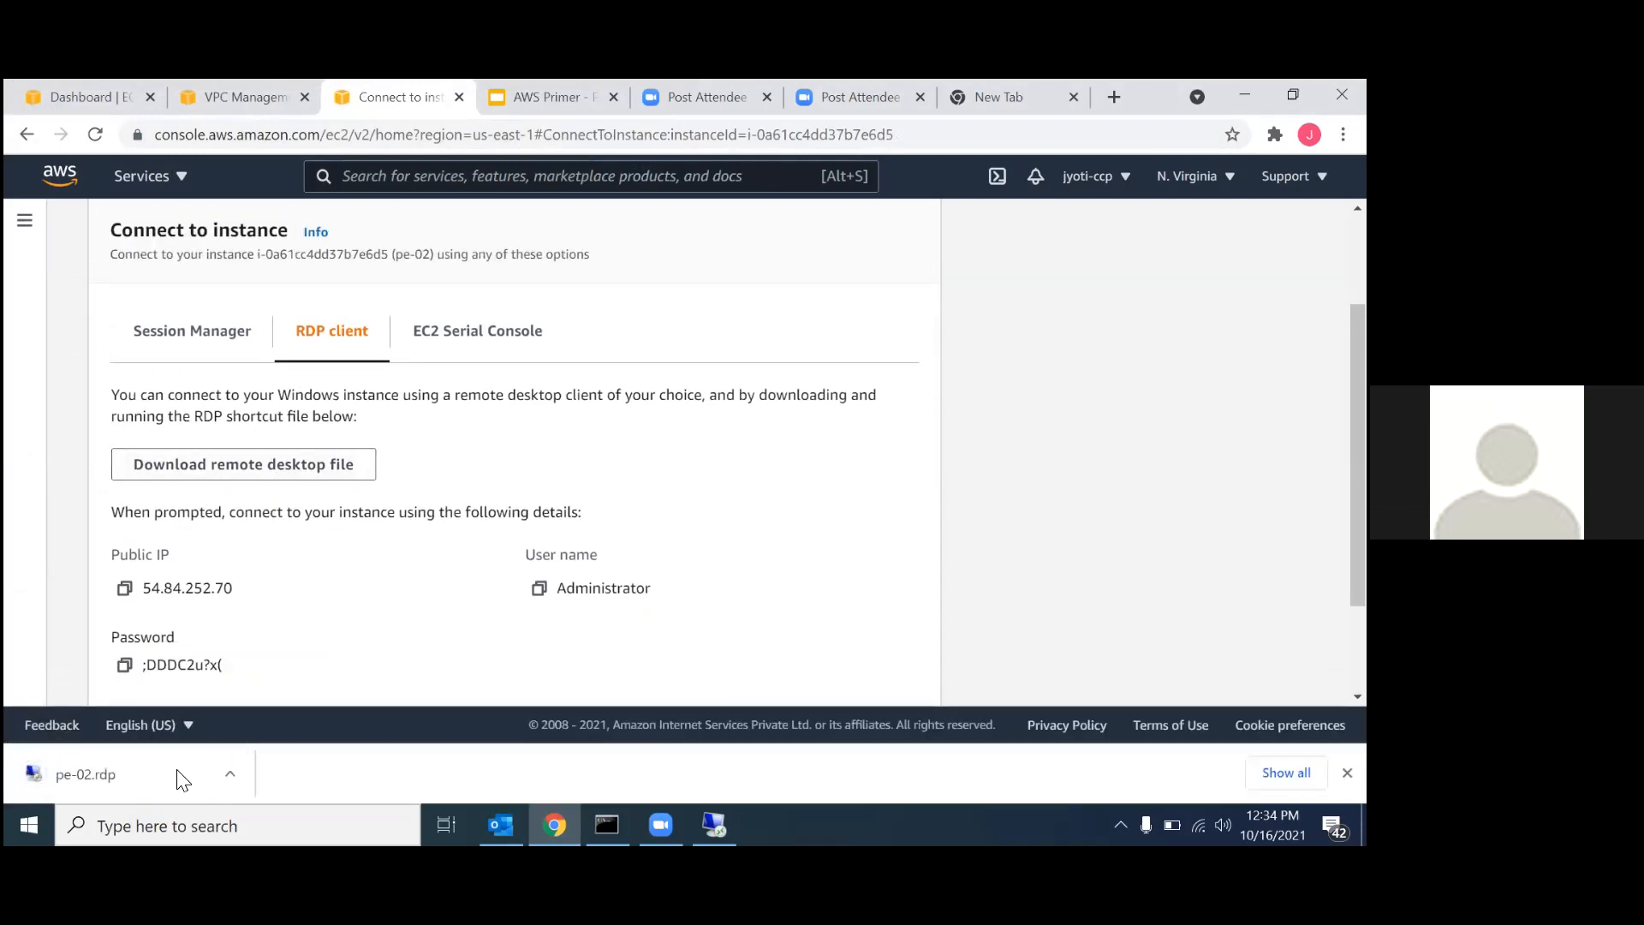
click(240, 776)
click(266, 639)
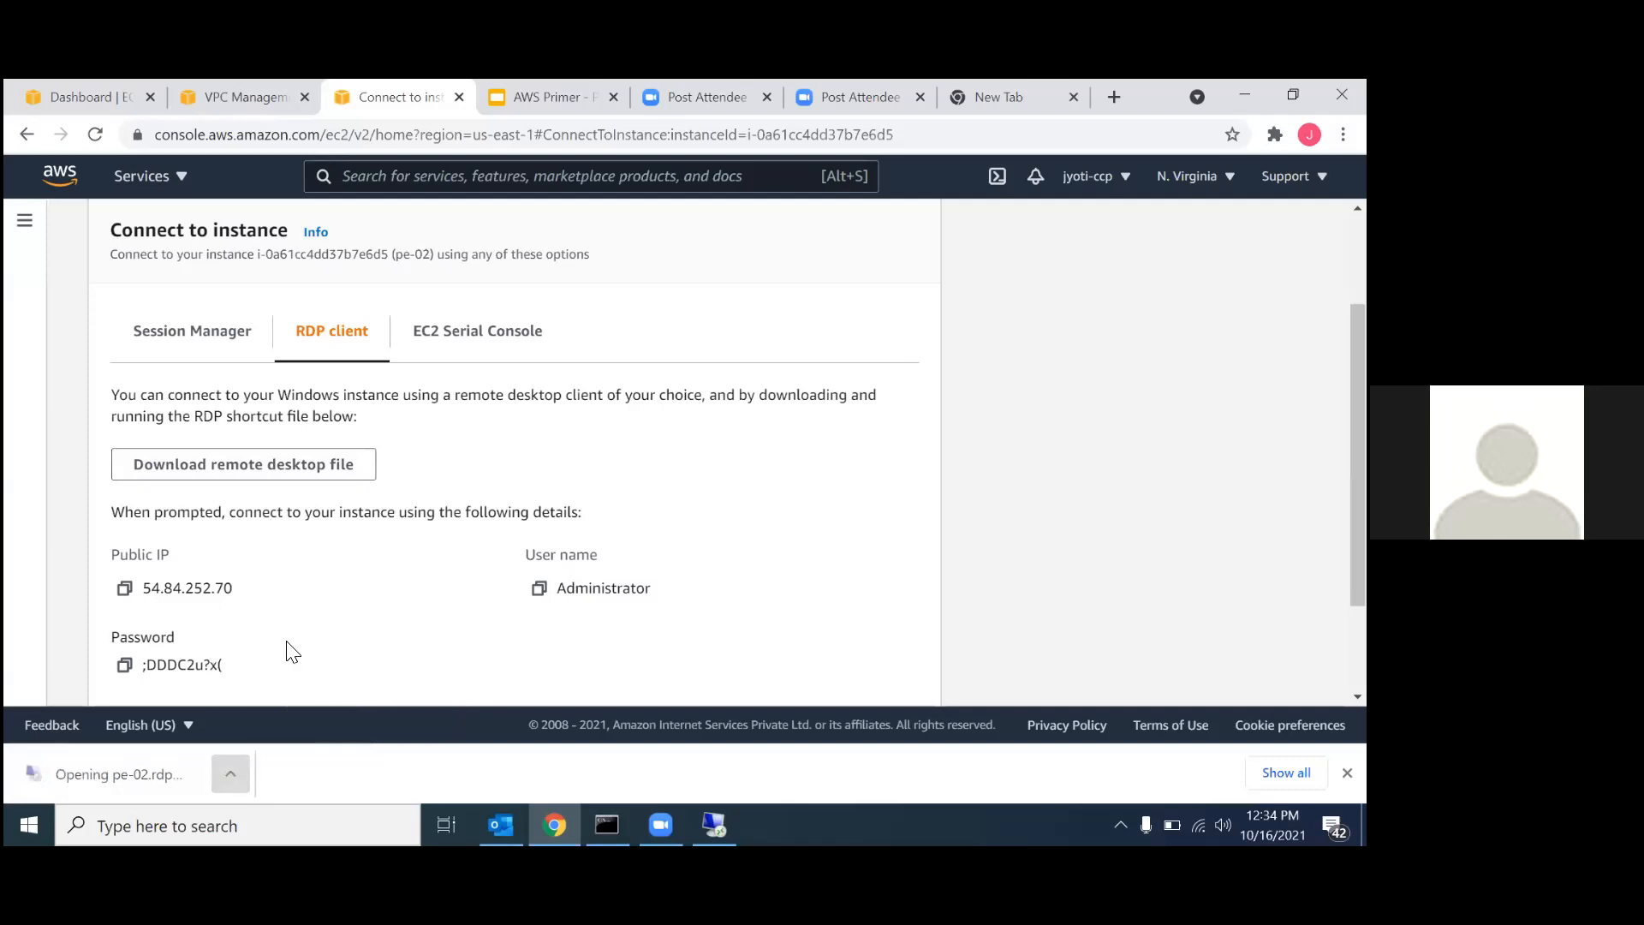
click(835, 562)
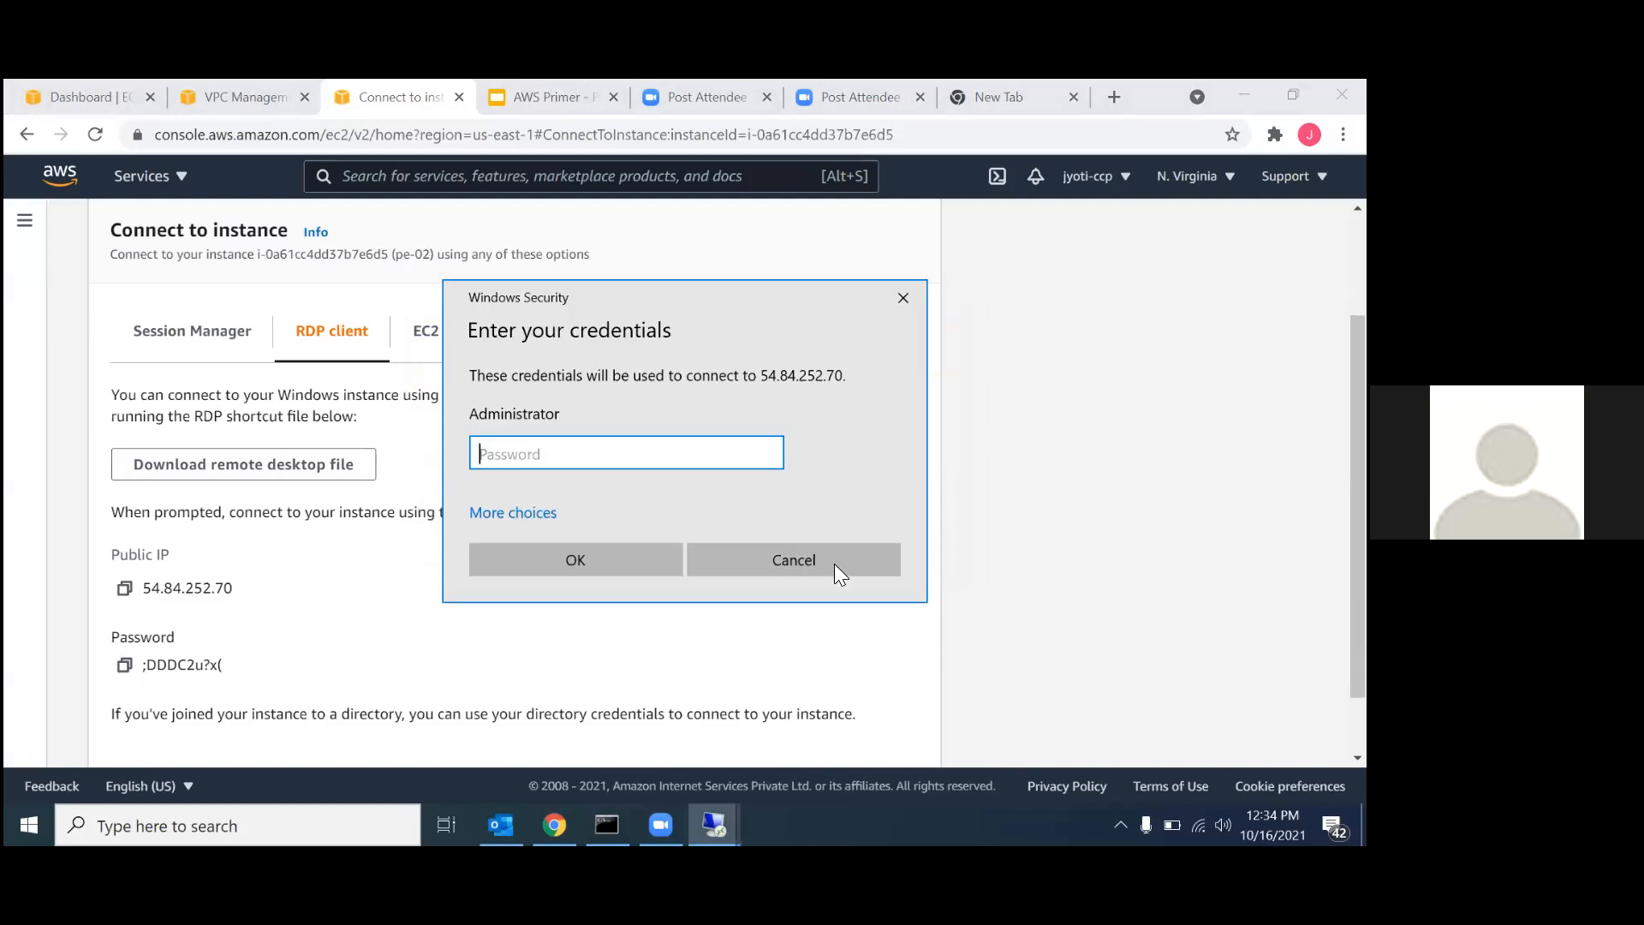
Enter the copied Administrator password and connect to pe-02 despite the untrusted certificate.
key(ctrl+v)
click(608, 557)
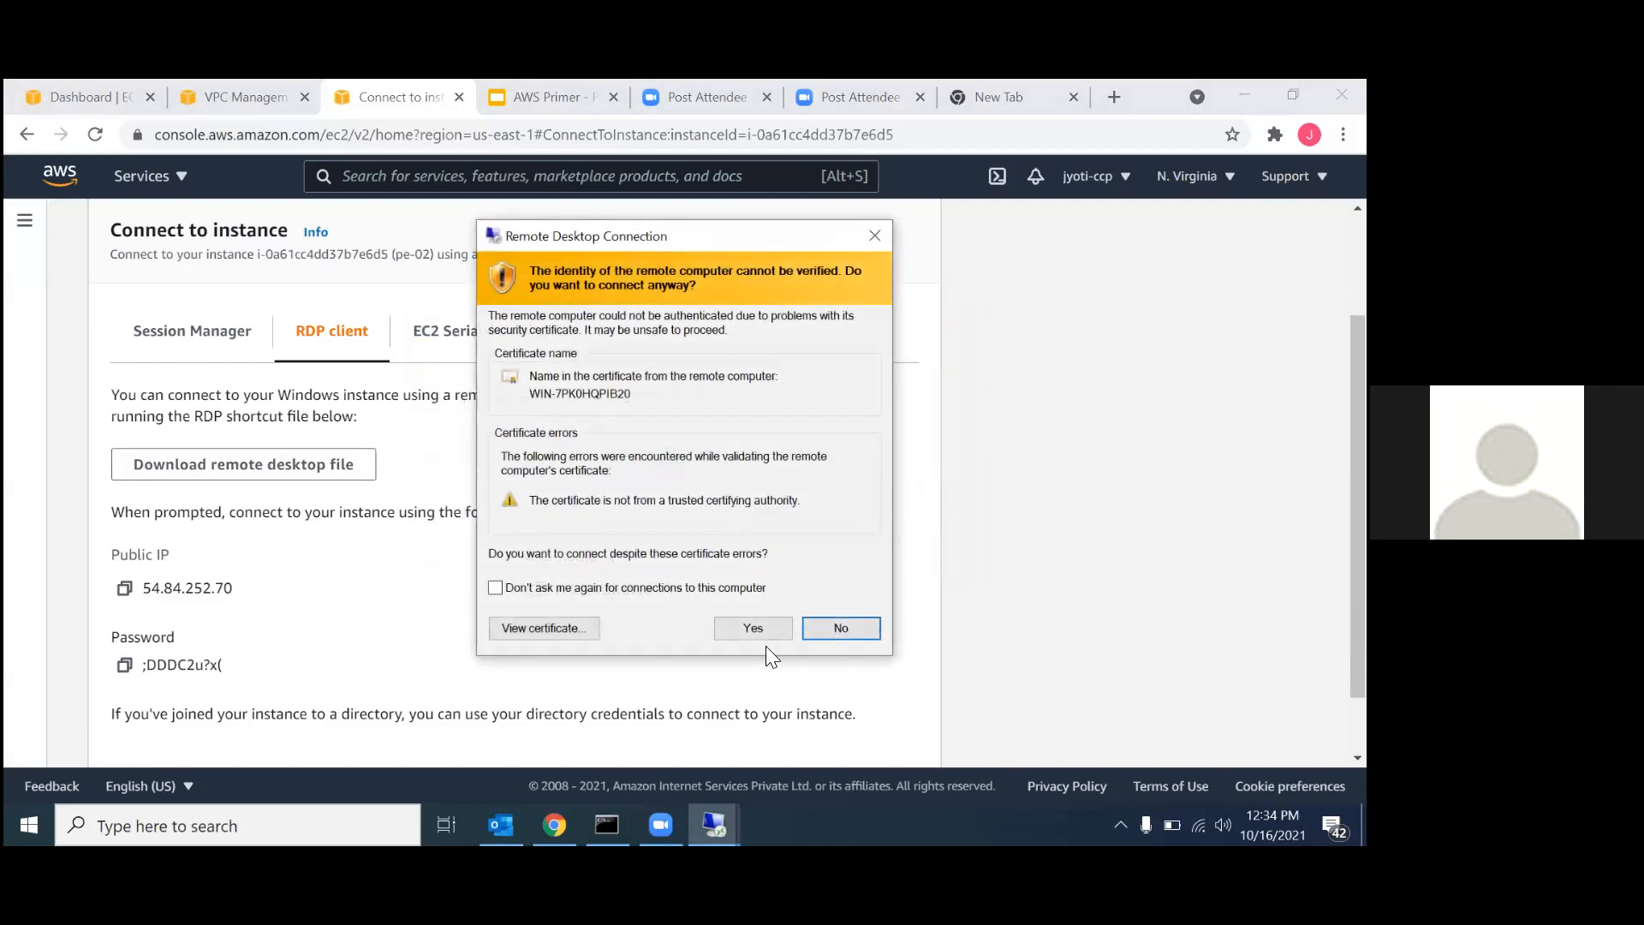
click(754, 626)
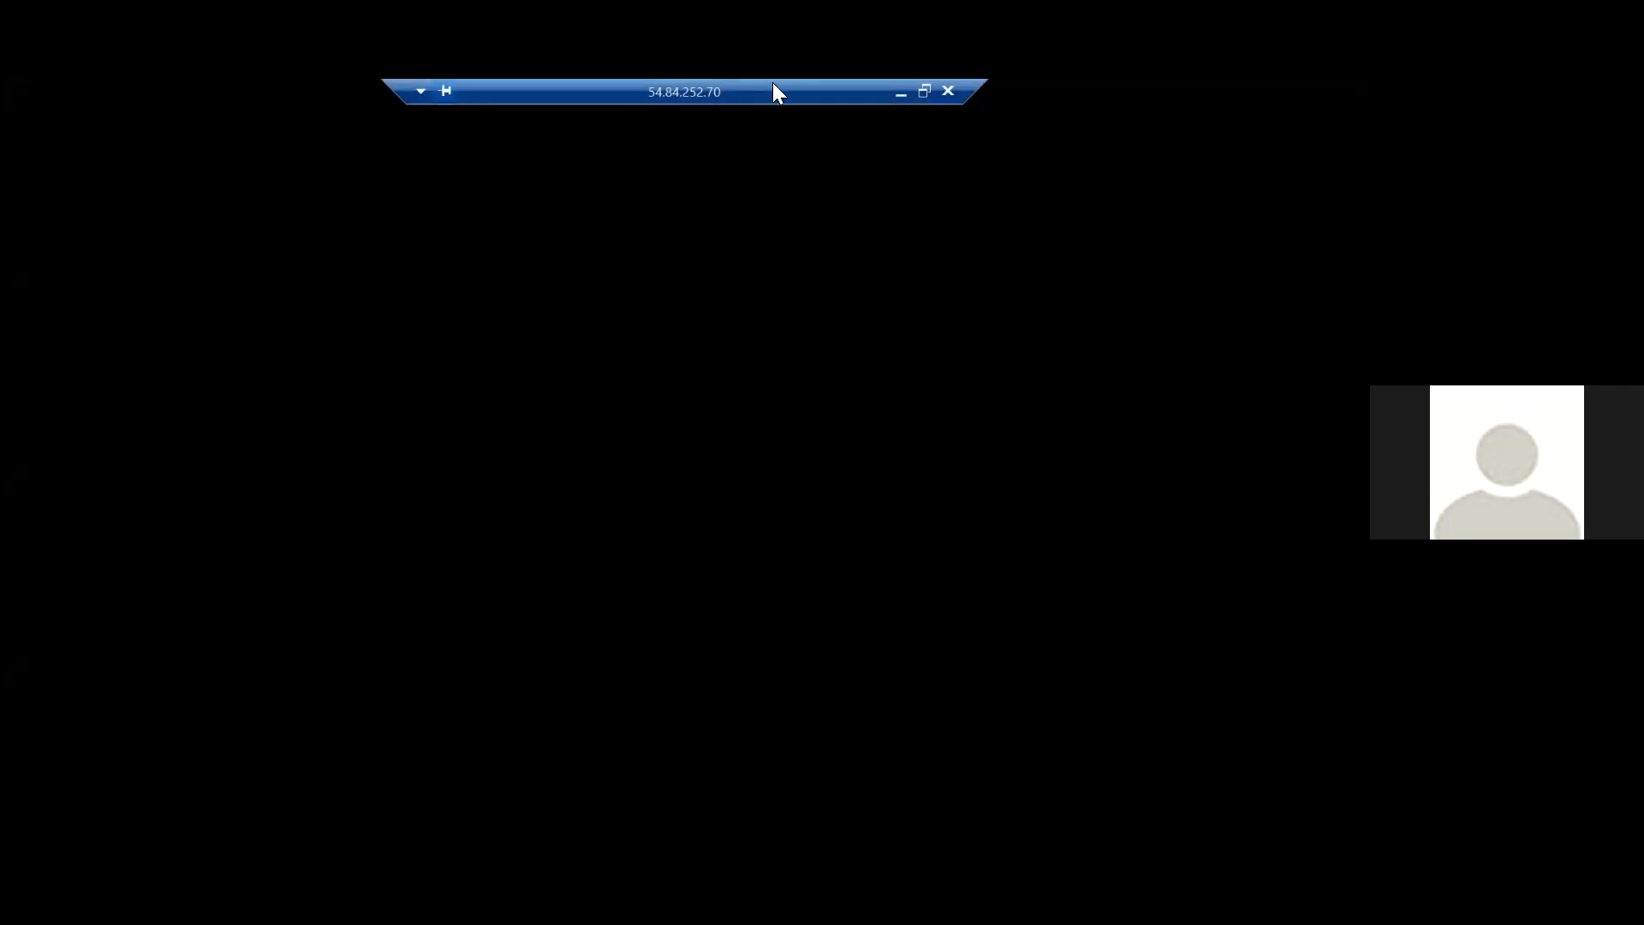
Minimize the remote session and copy pe-01's private IPv4 address from its details in the EC2 instances list.
click(898, 93)
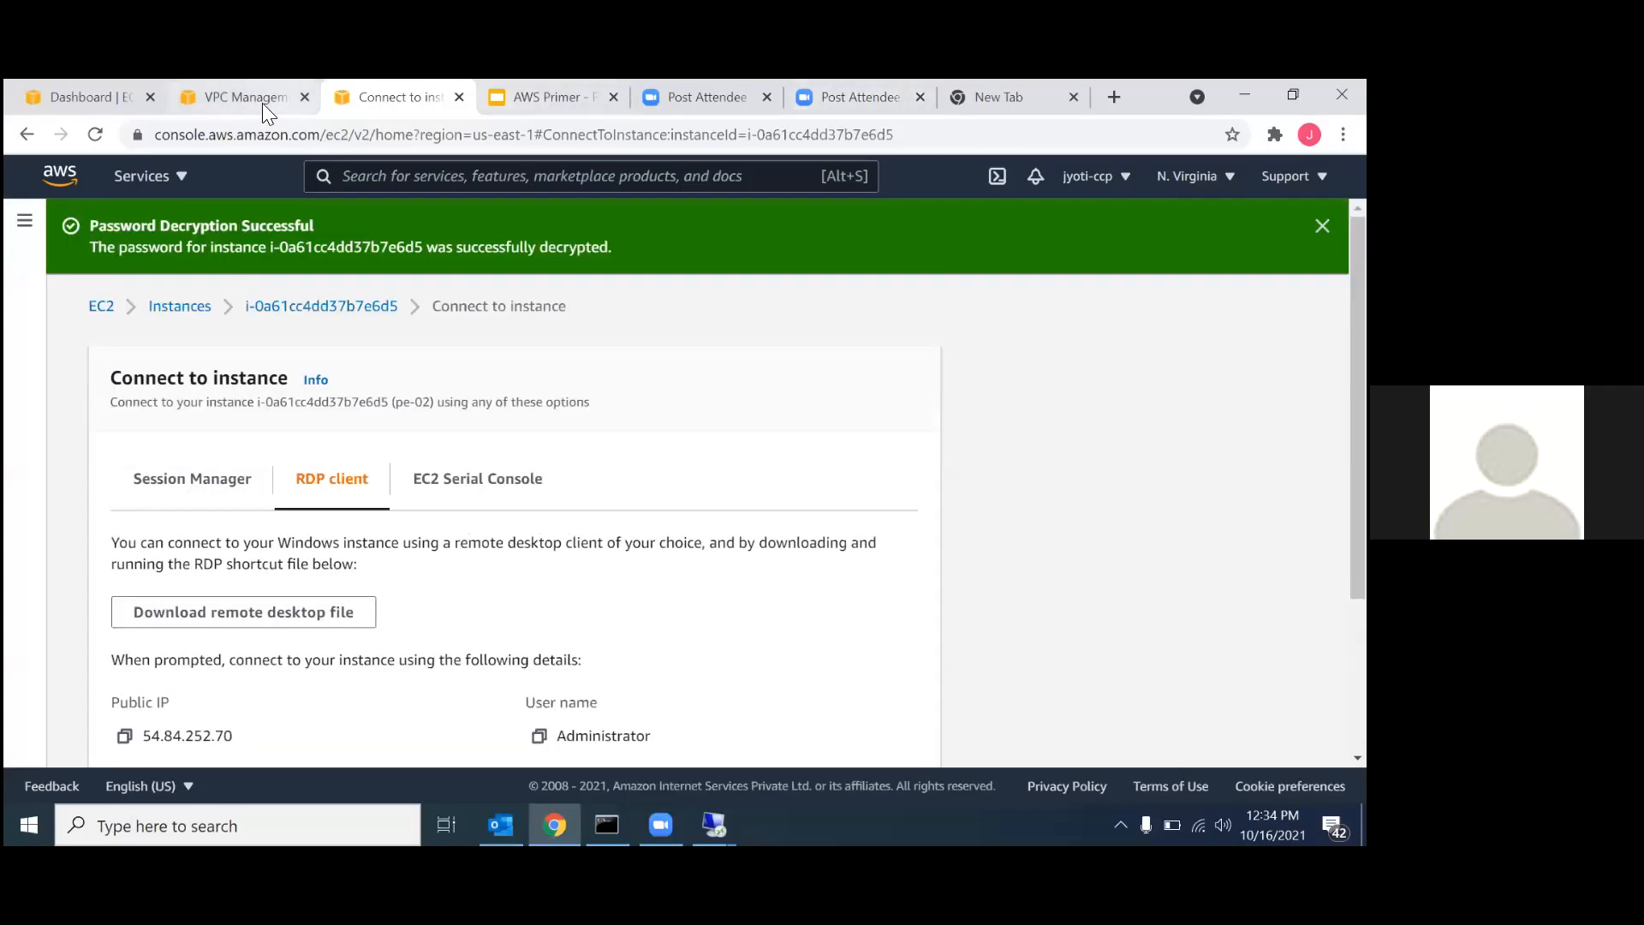
click(252, 101)
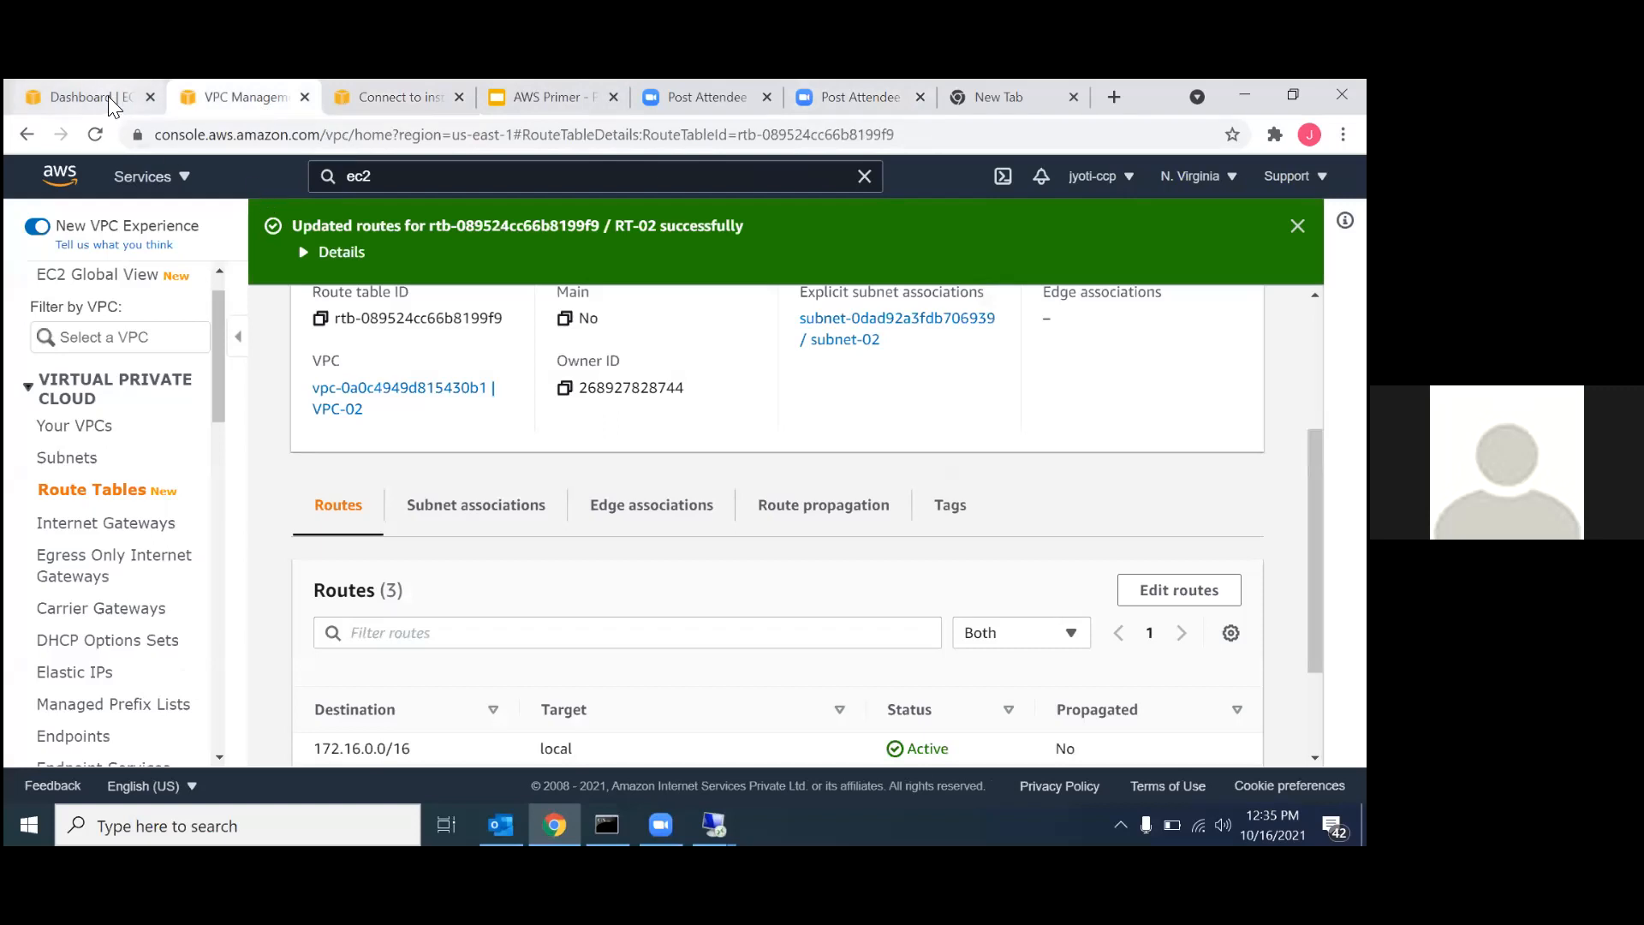
click(111, 100)
click(86, 497)
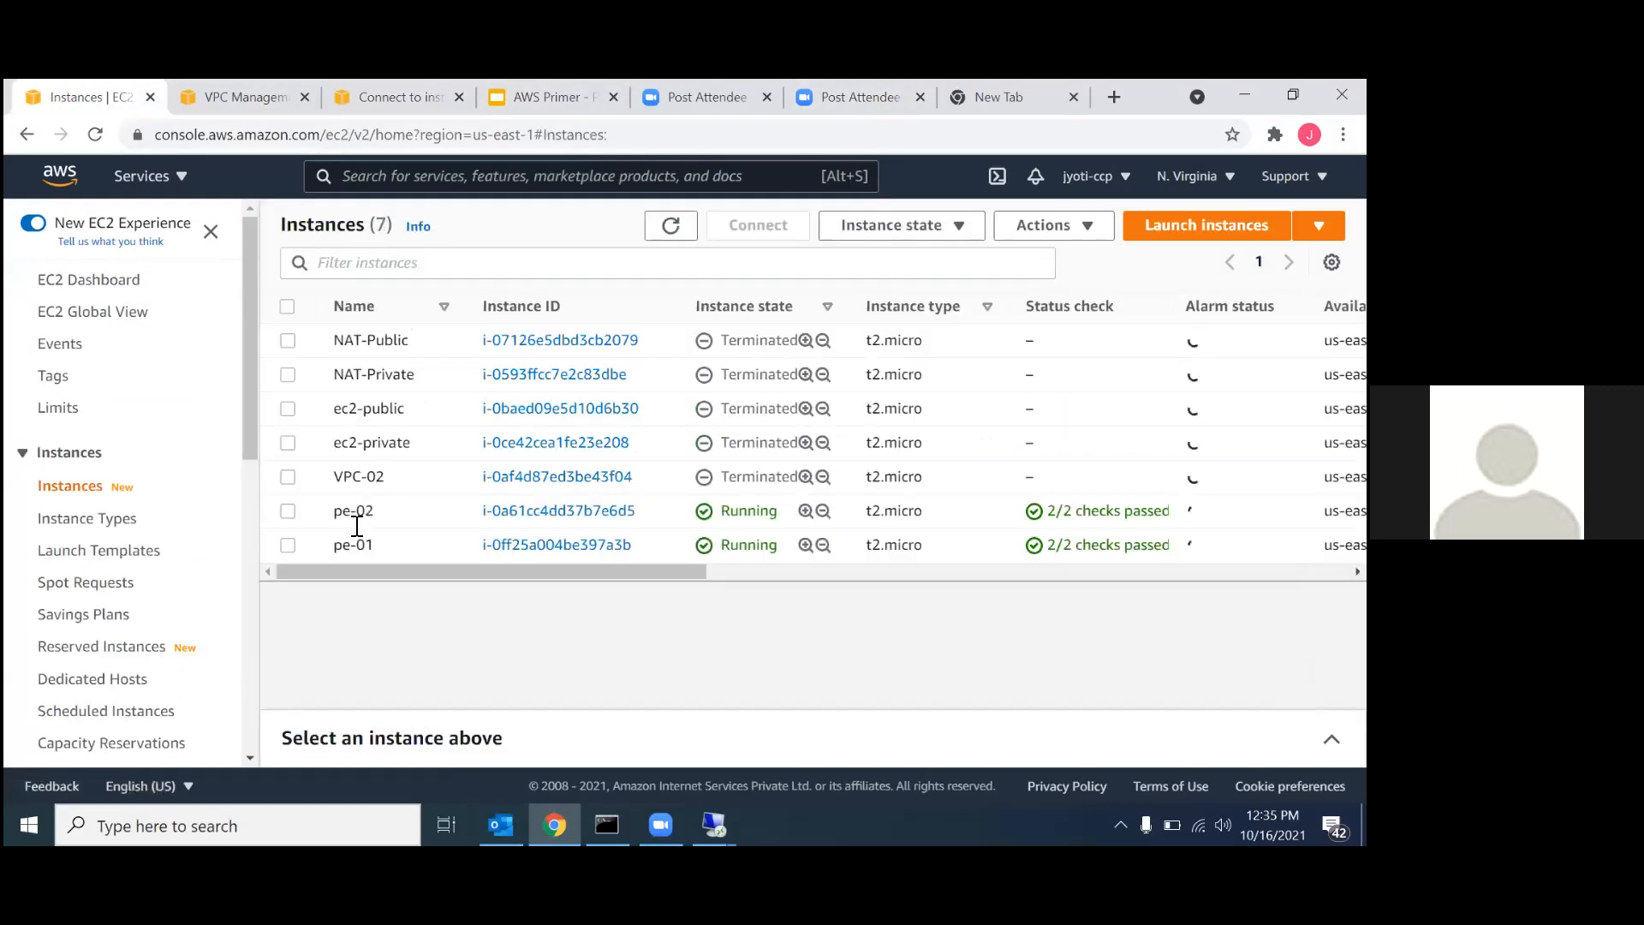
click(366, 545)
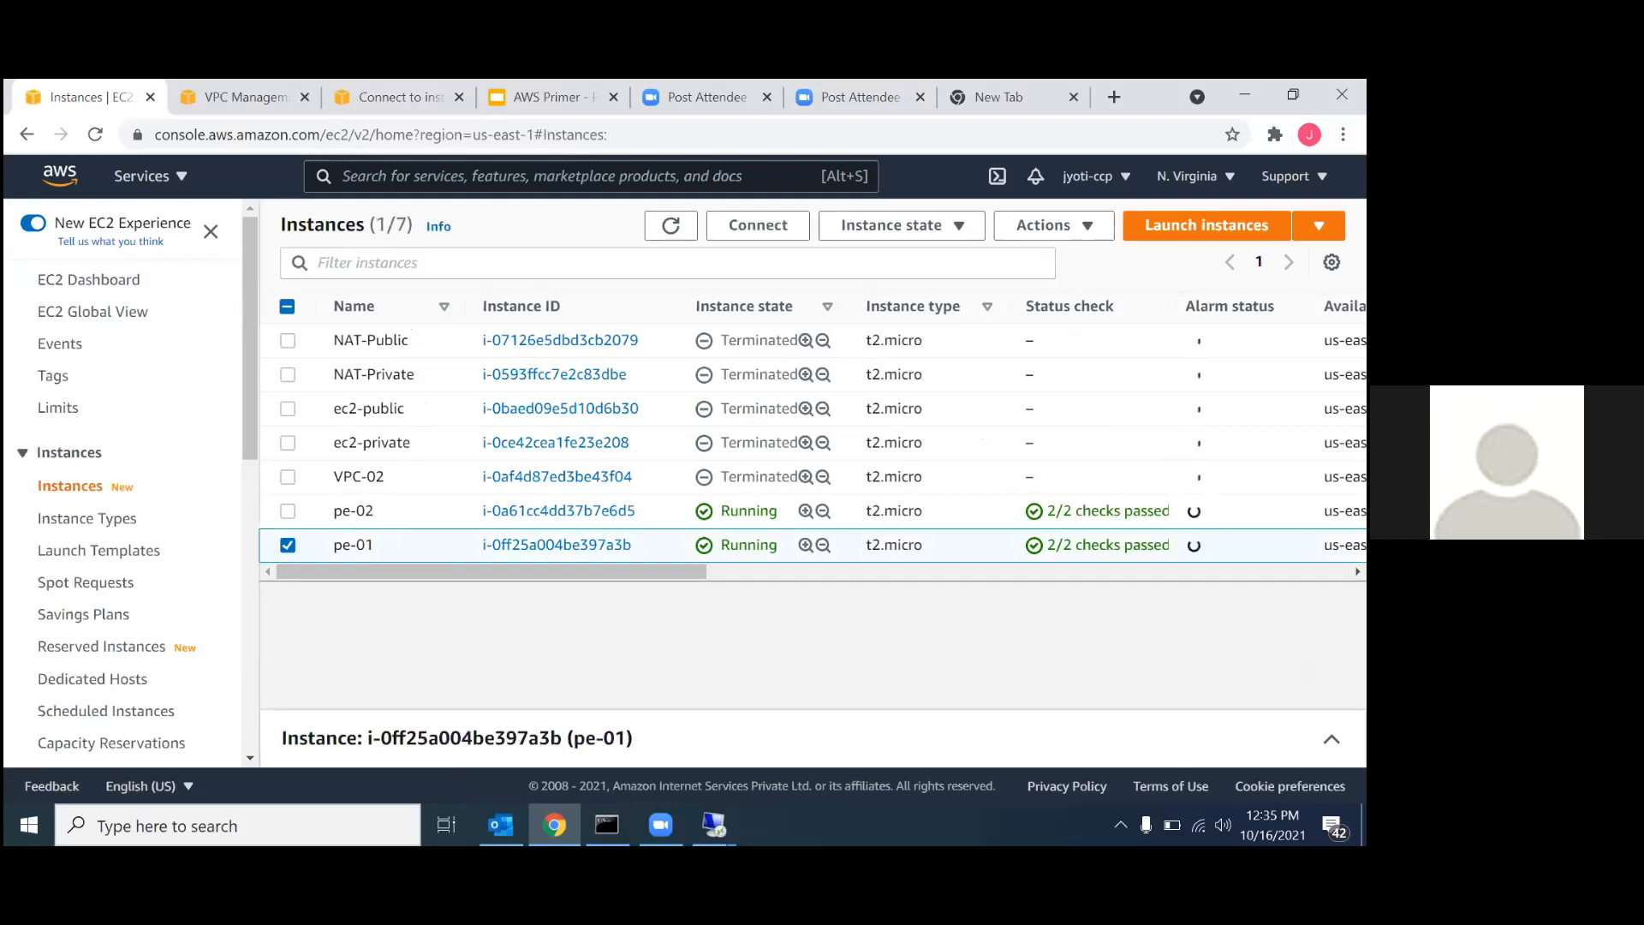
click(660, 738)
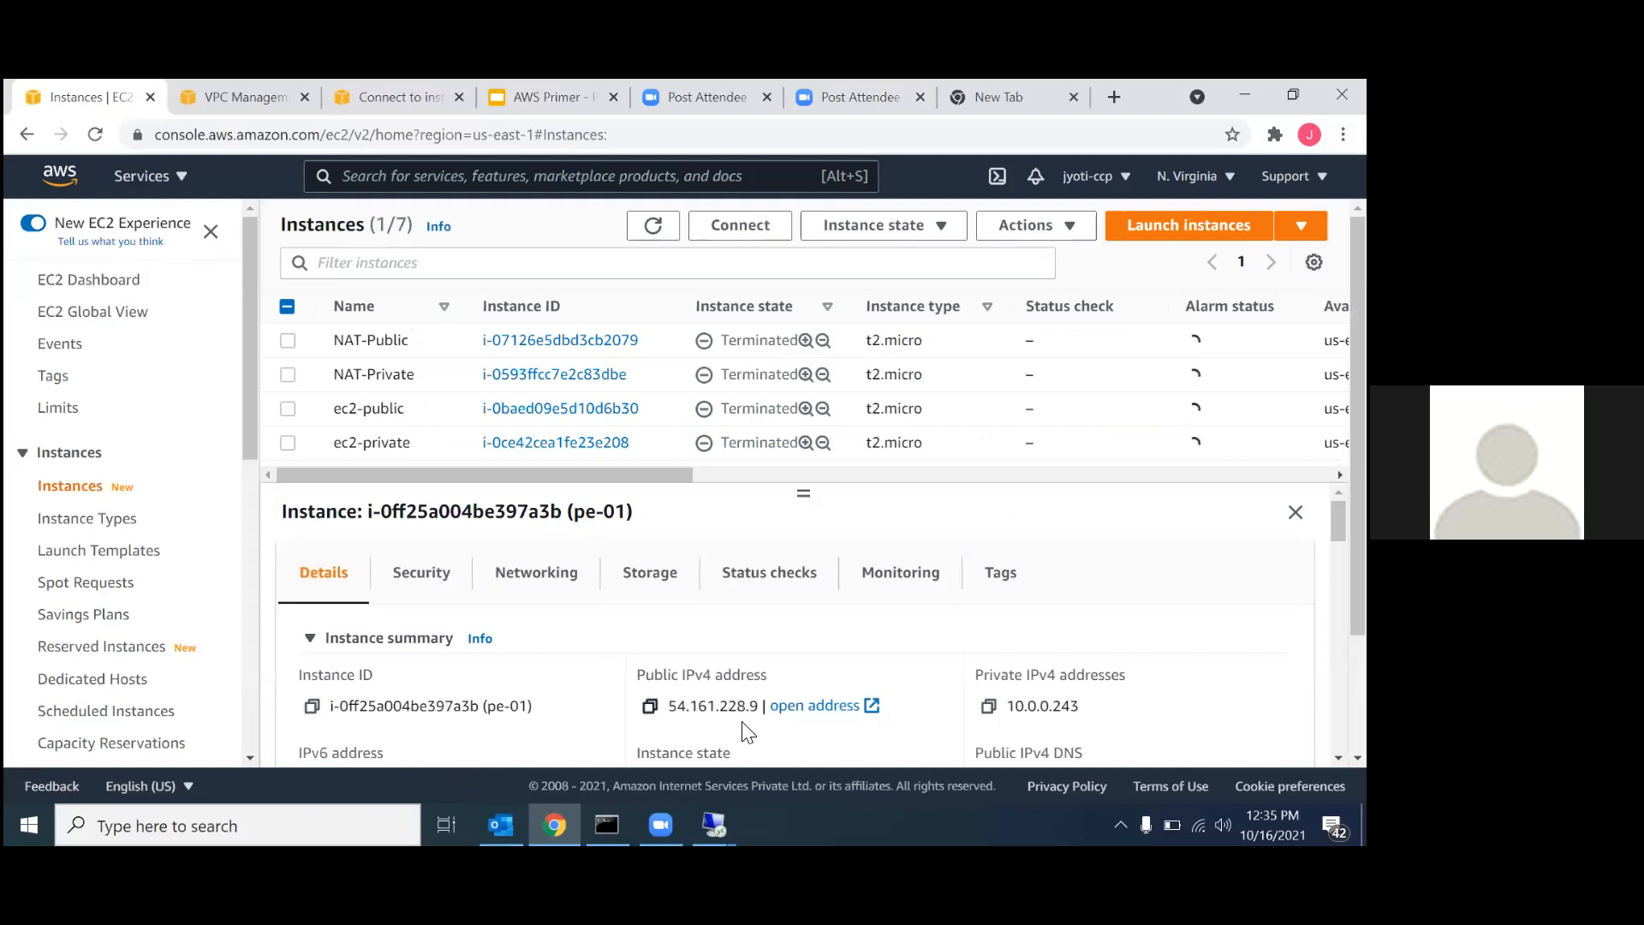
click(990, 708)
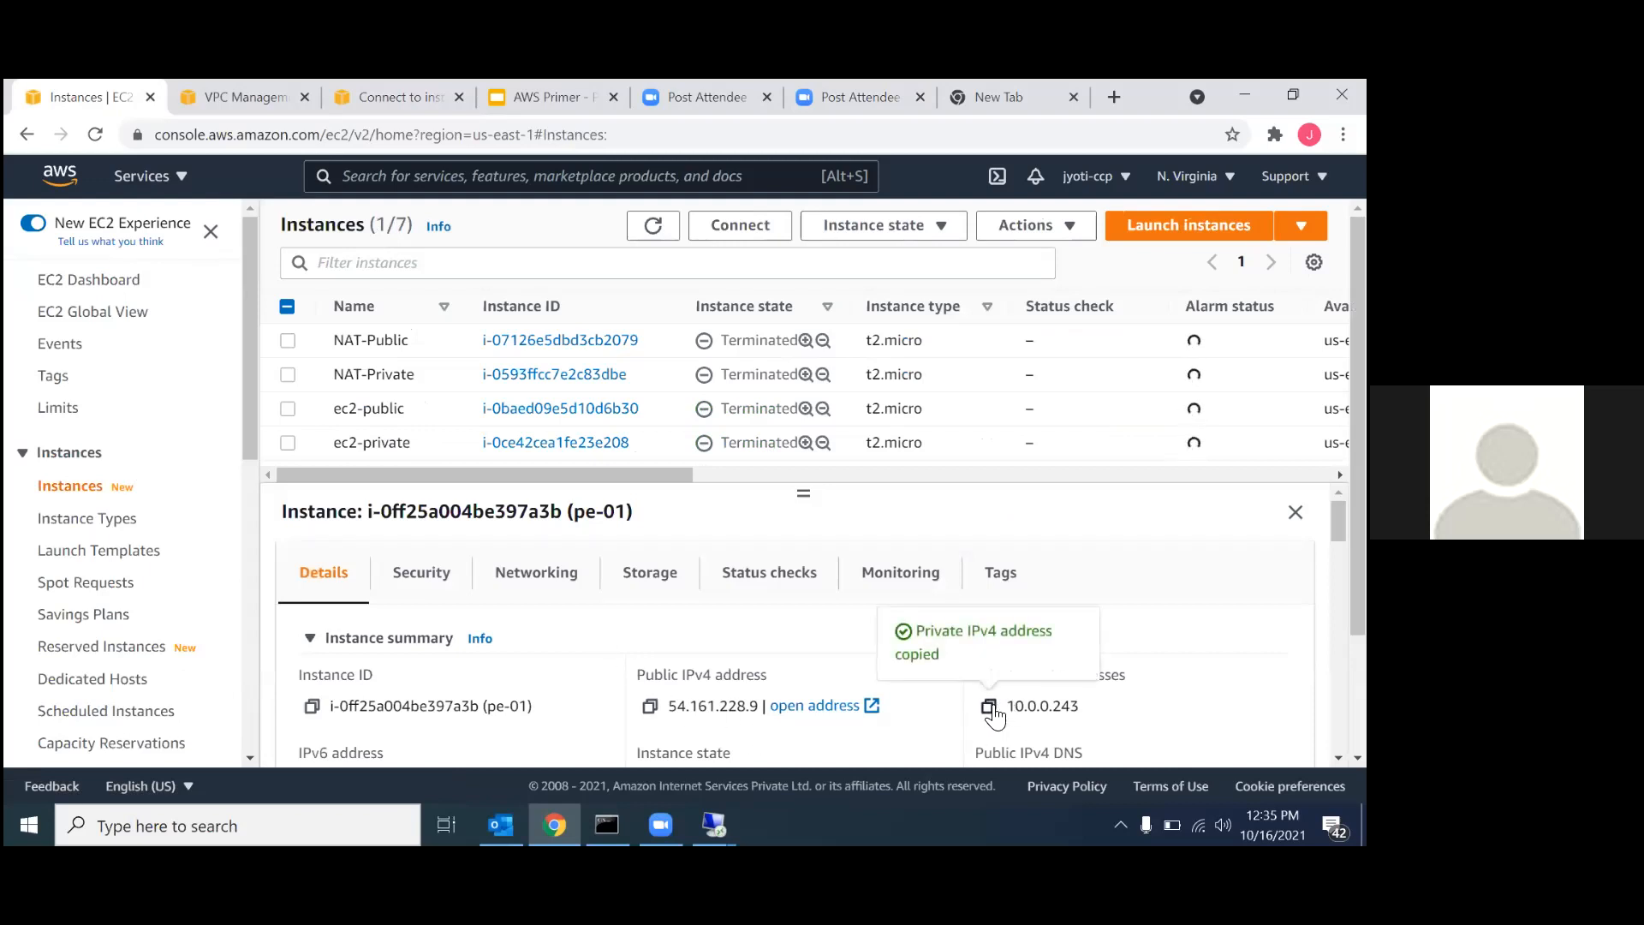
Switch to pe-02's remote desktop session and find and open Command Prompt.
mouse_move(715, 824)
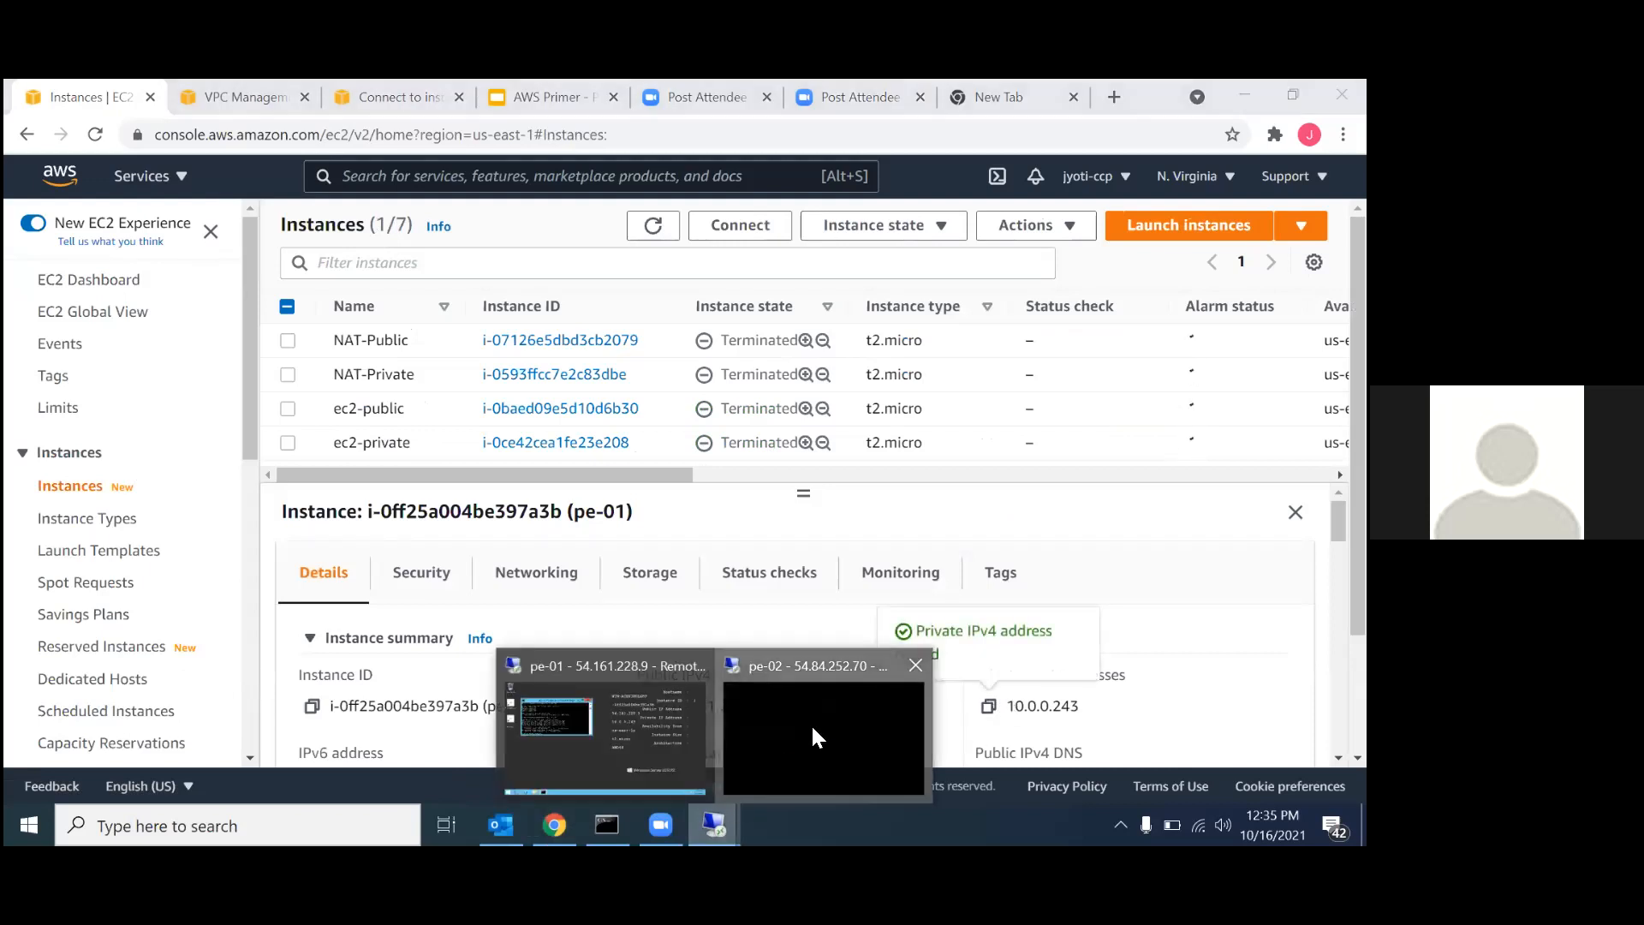
click(810, 722)
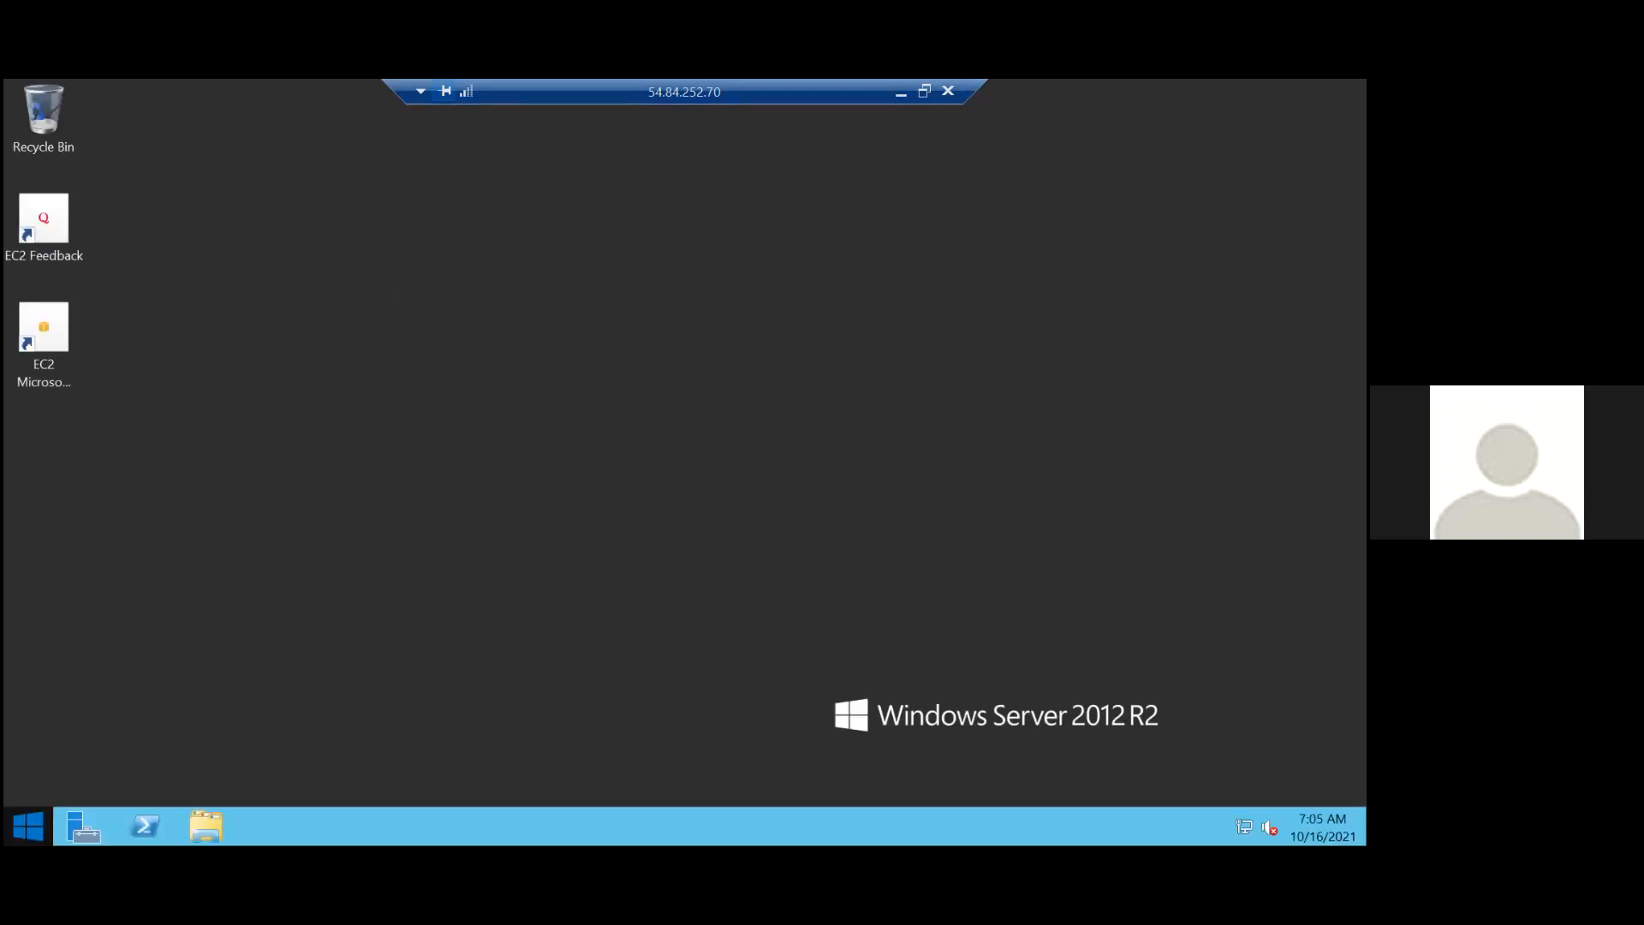
click(28, 826)
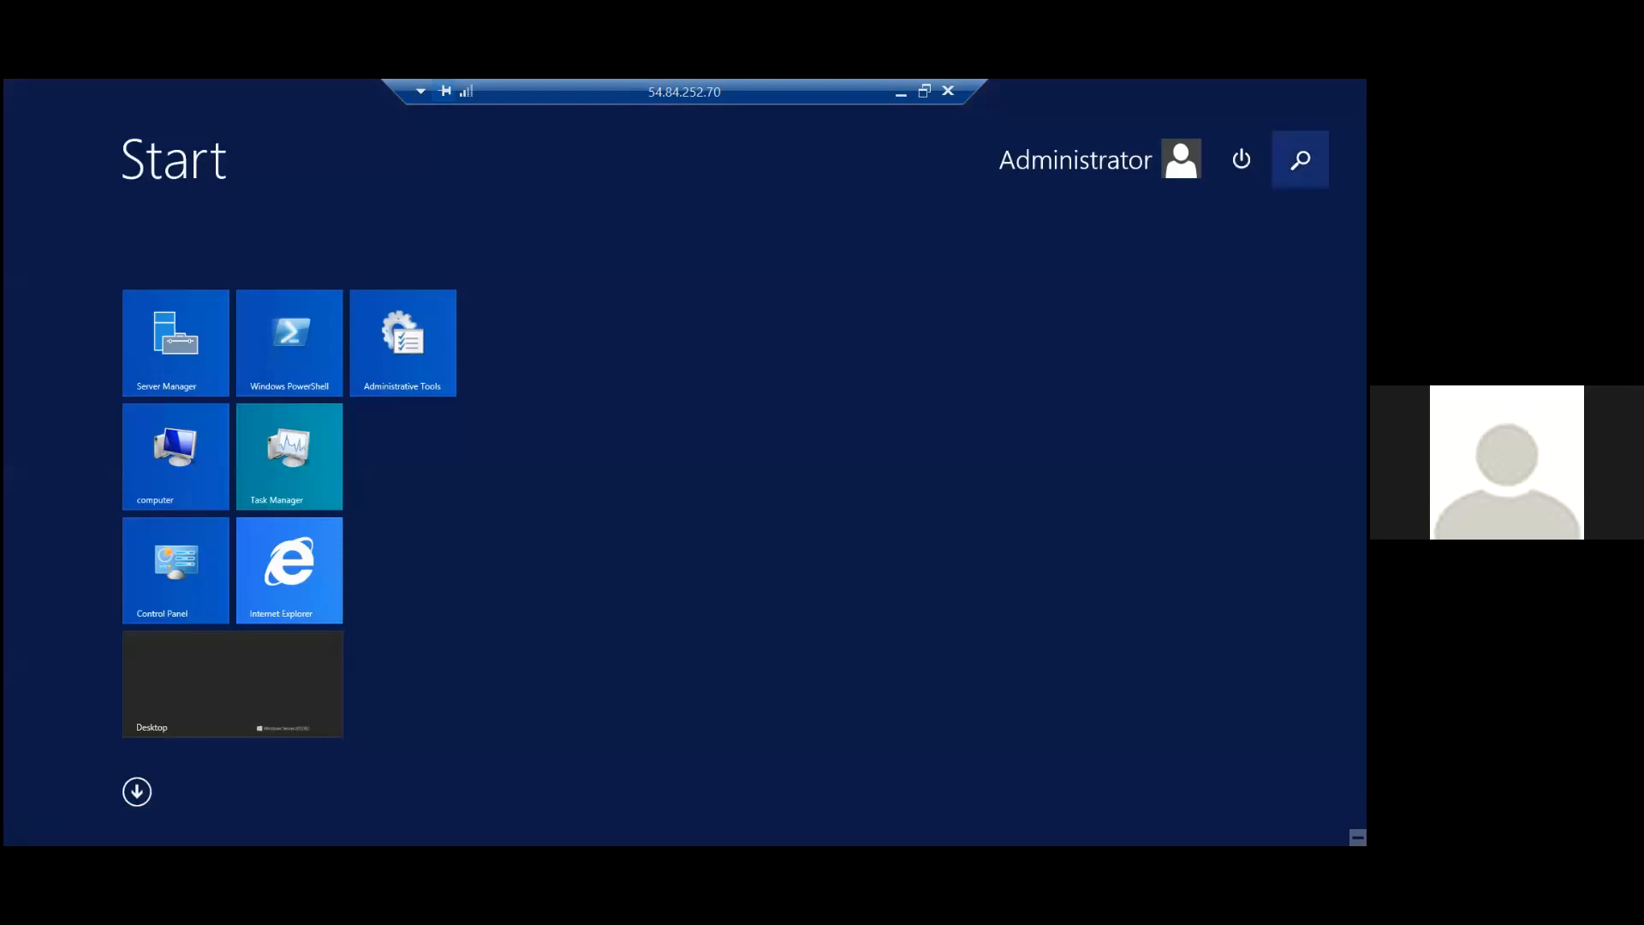
click(1301, 159)
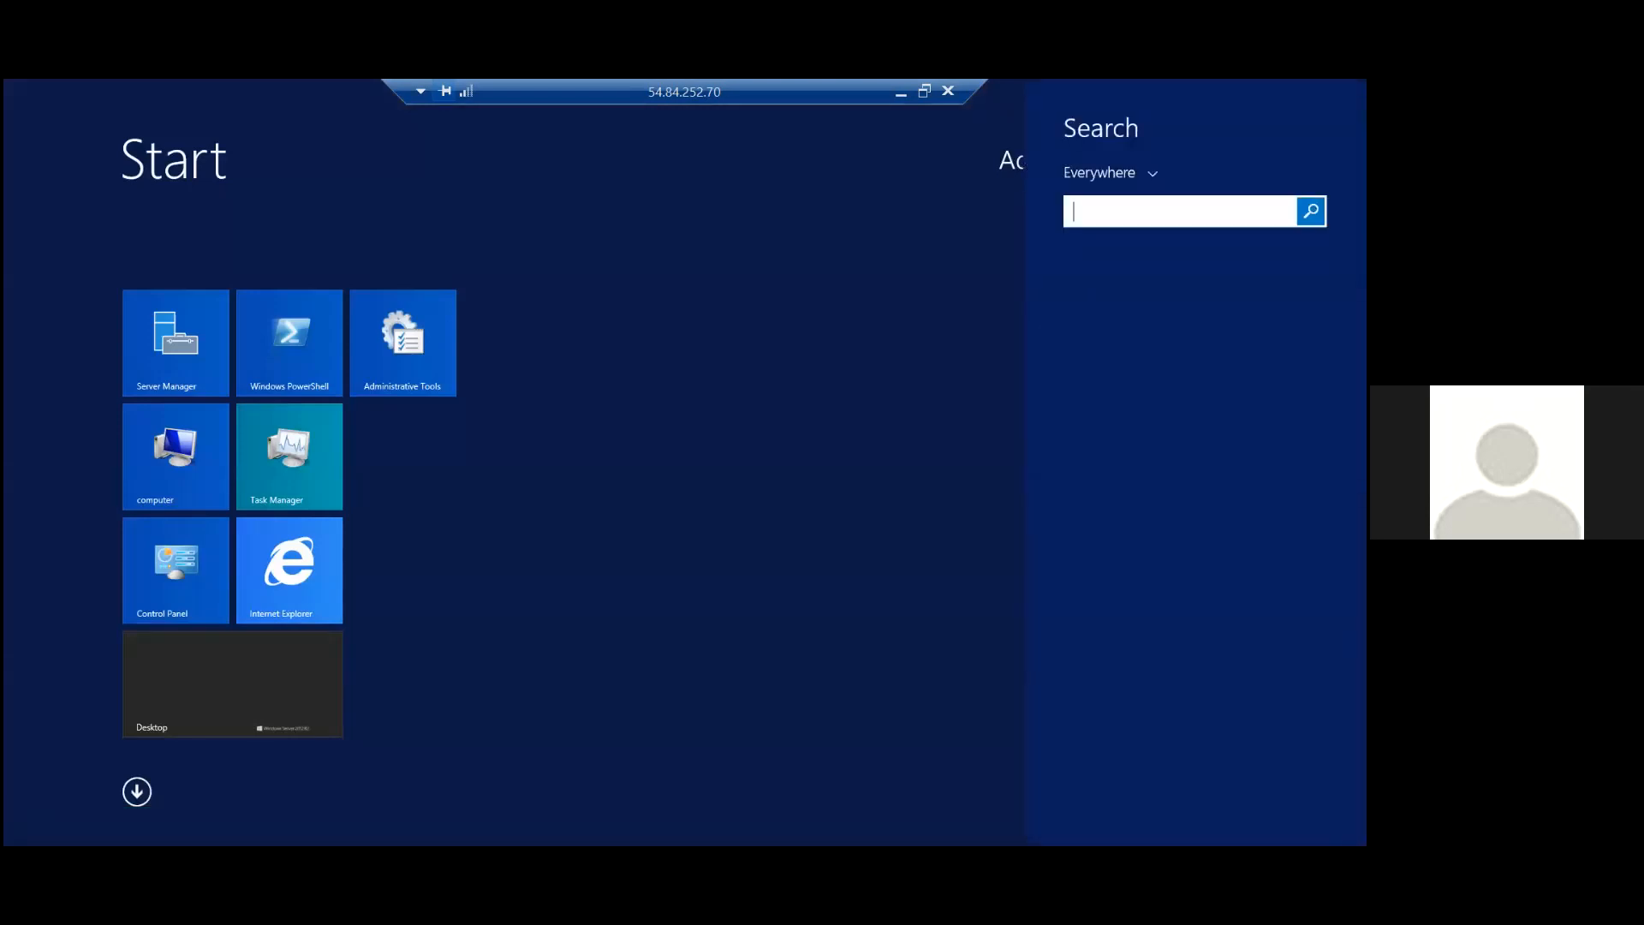
text(command Prompt)
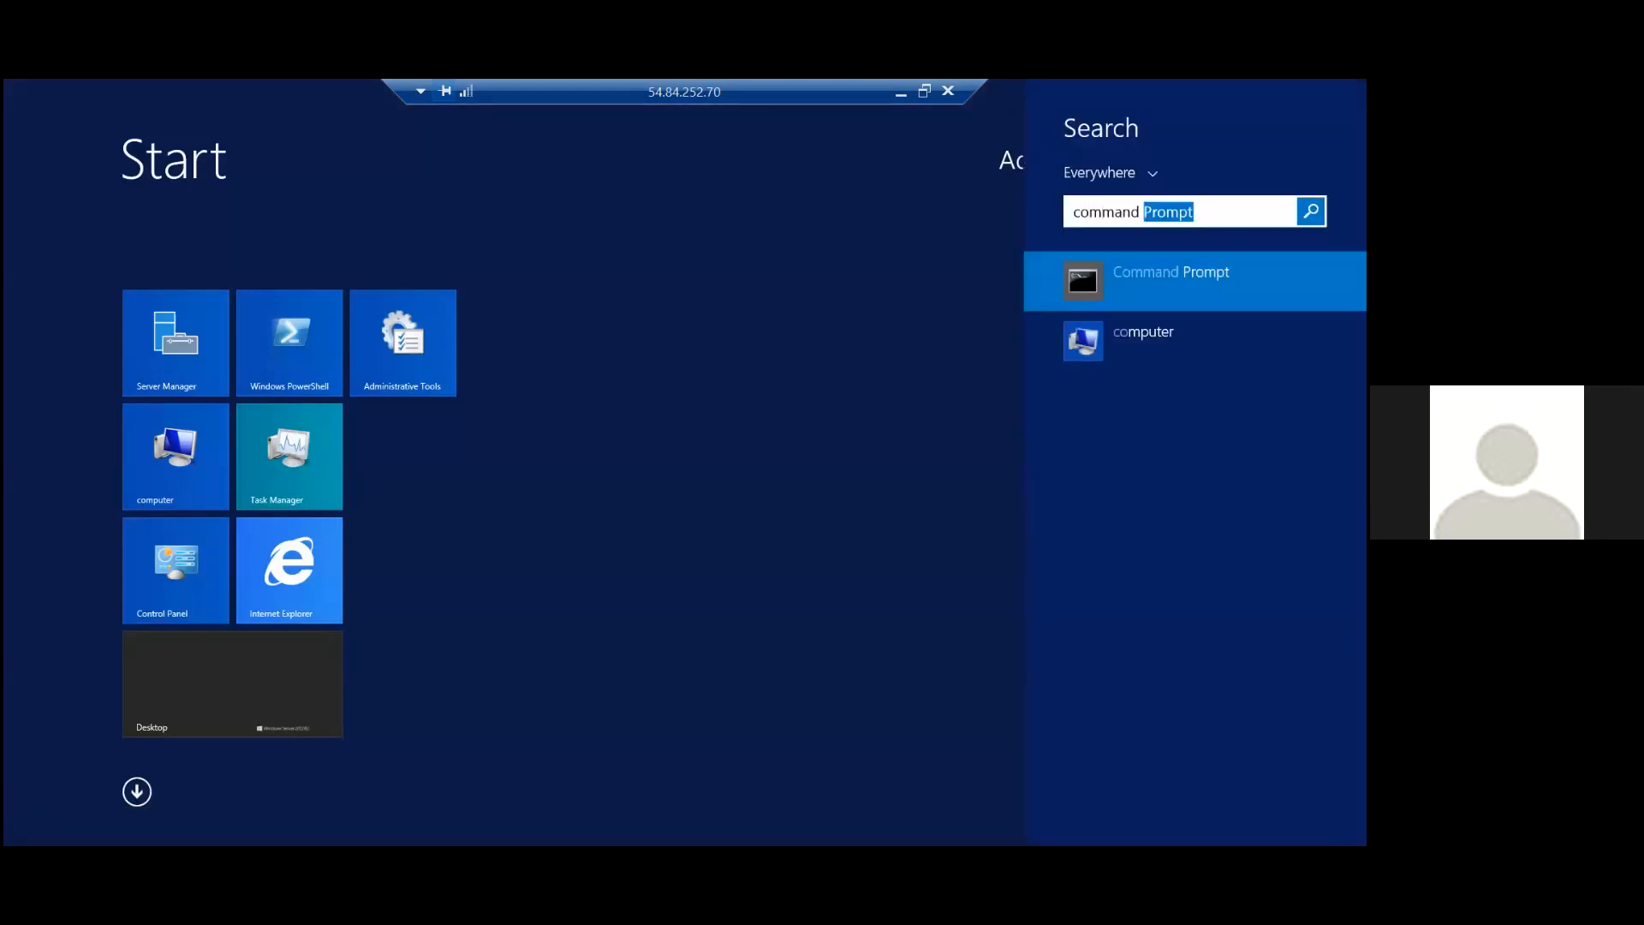
click(1080, 254)
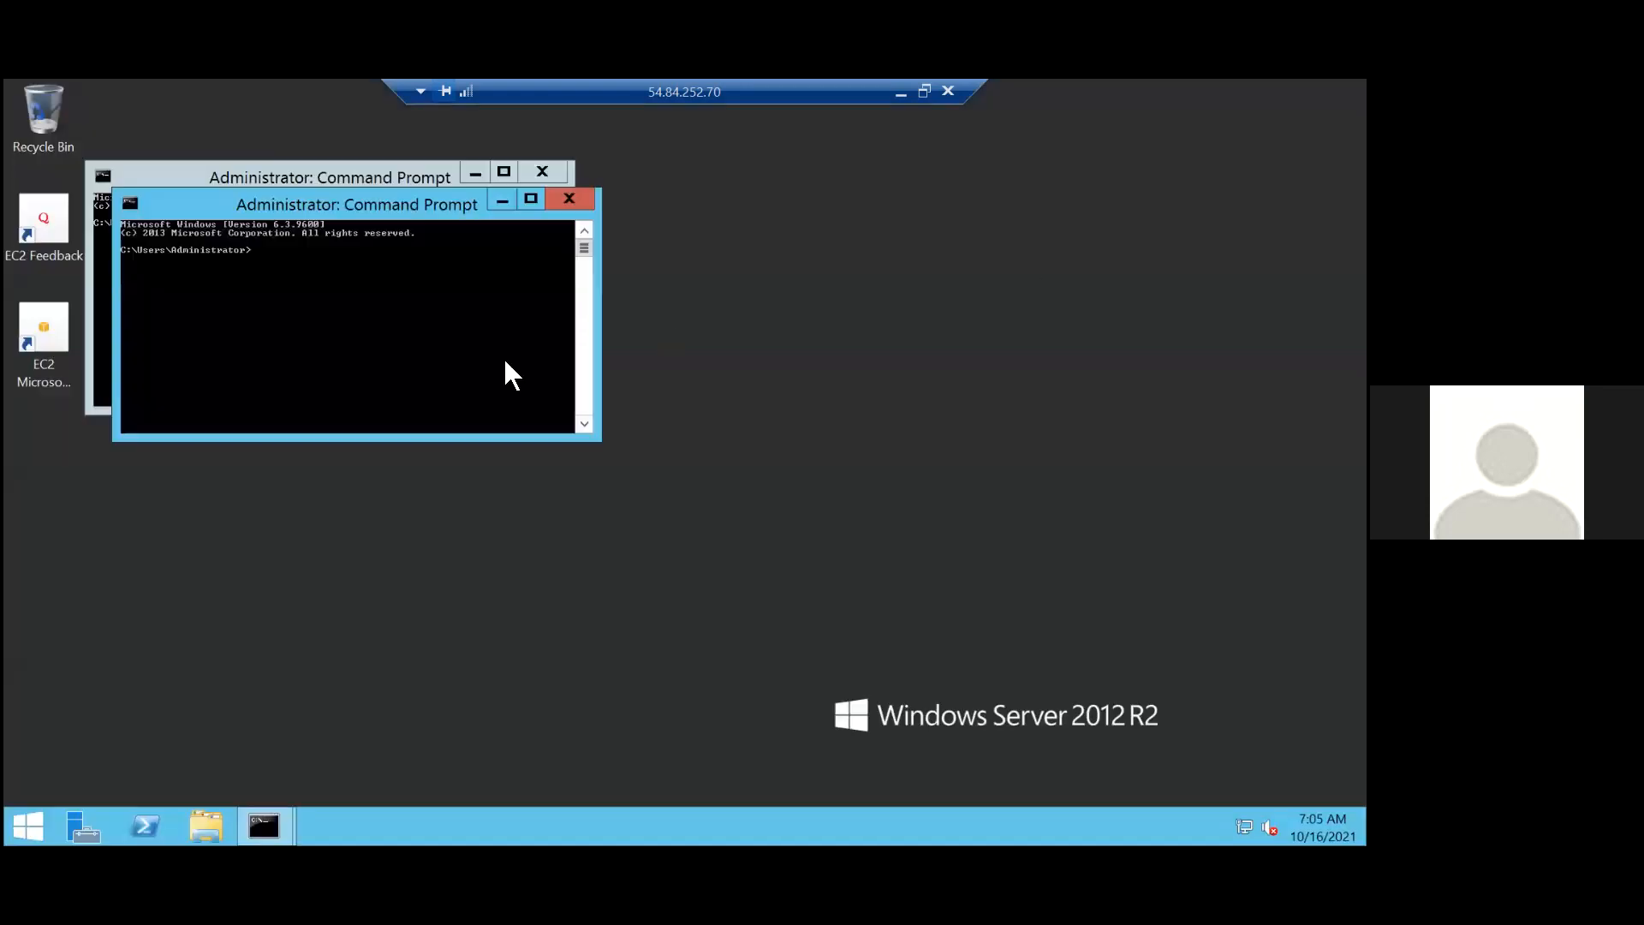
Ping pe-01's private address 10.0.0.243 from pe-02 and close the extra Command Prompt window.
text(ping)
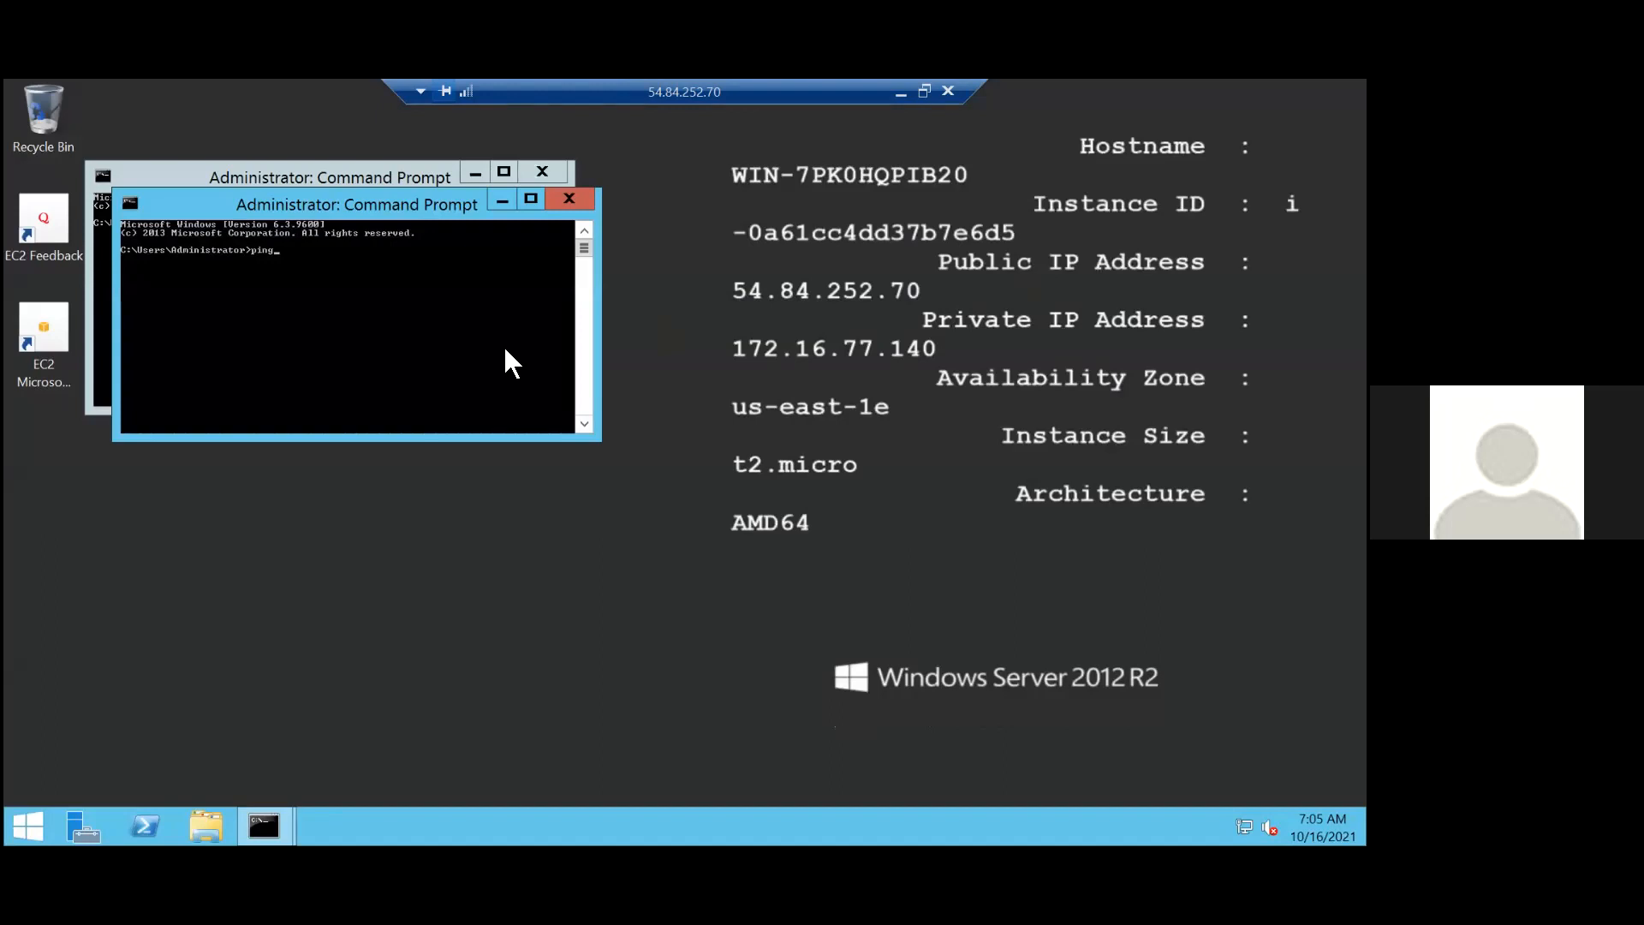
key(ctrl+v)
key(BackSpace)
key(BackSpace)
right_click(368, 210)
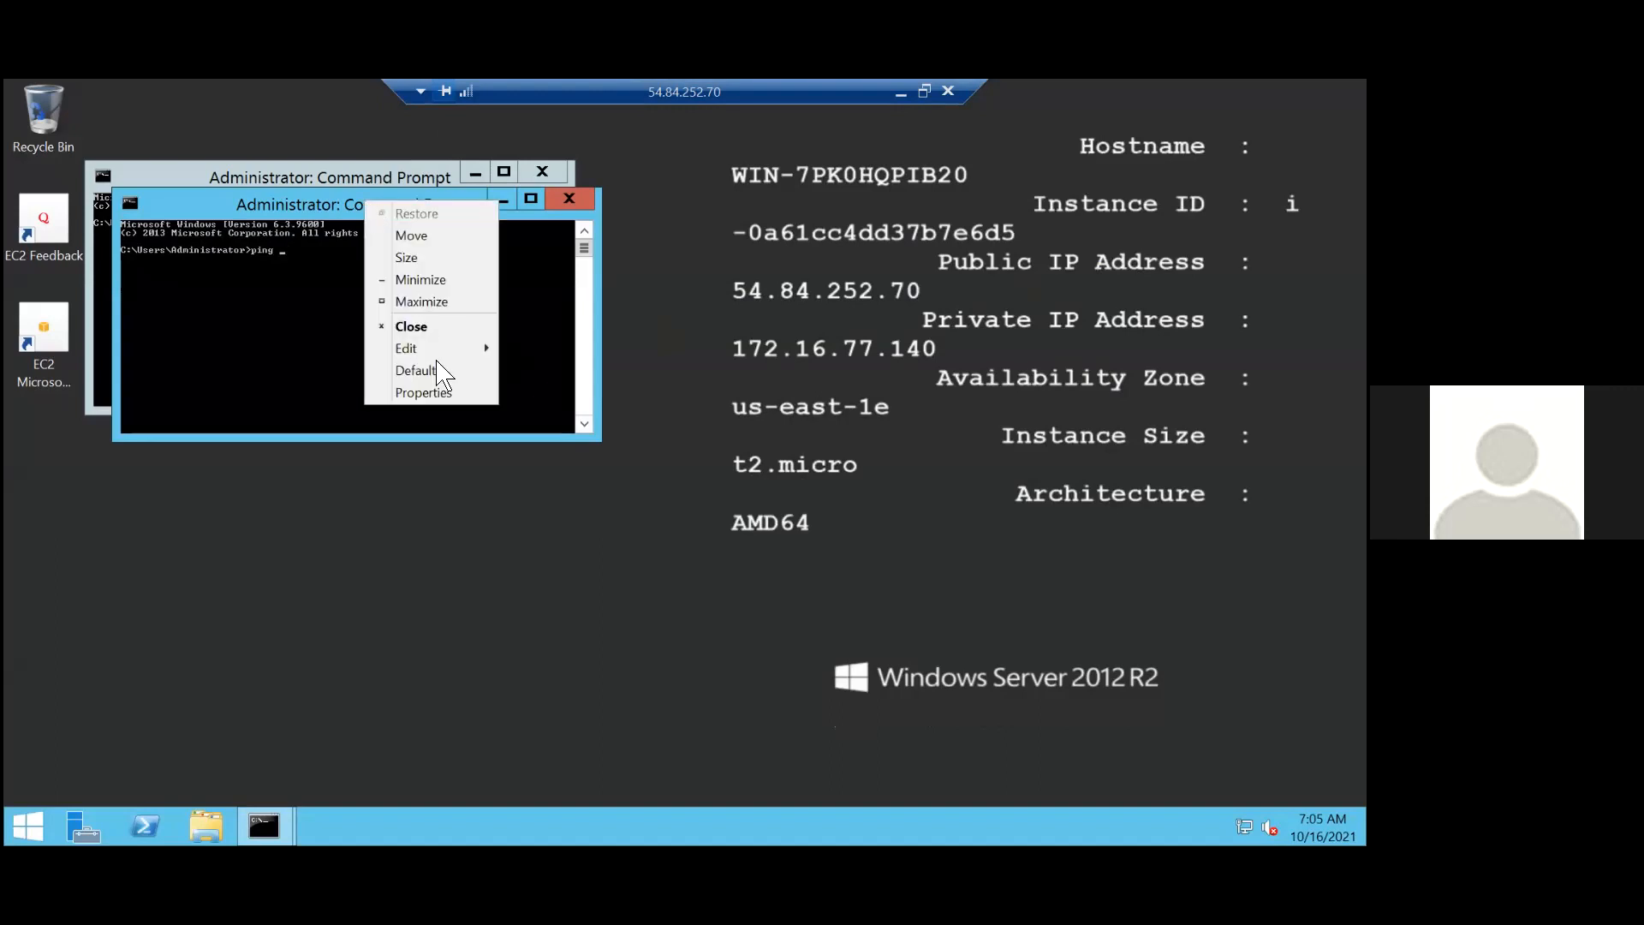
mouse_move(466, 347)
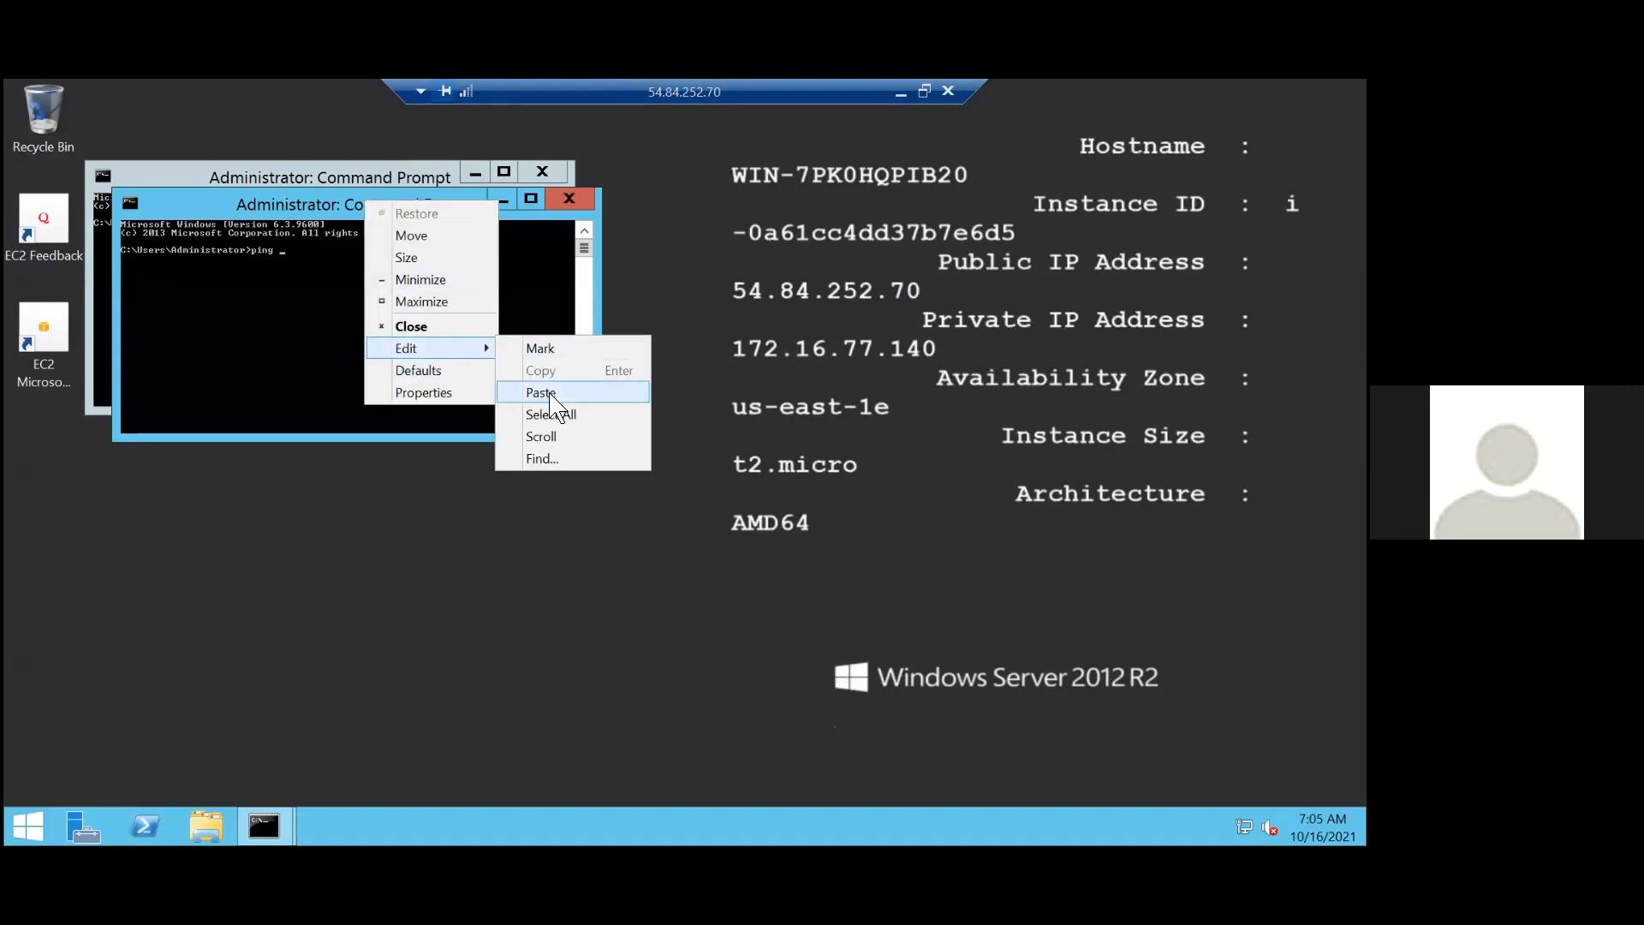
click(550, 401)
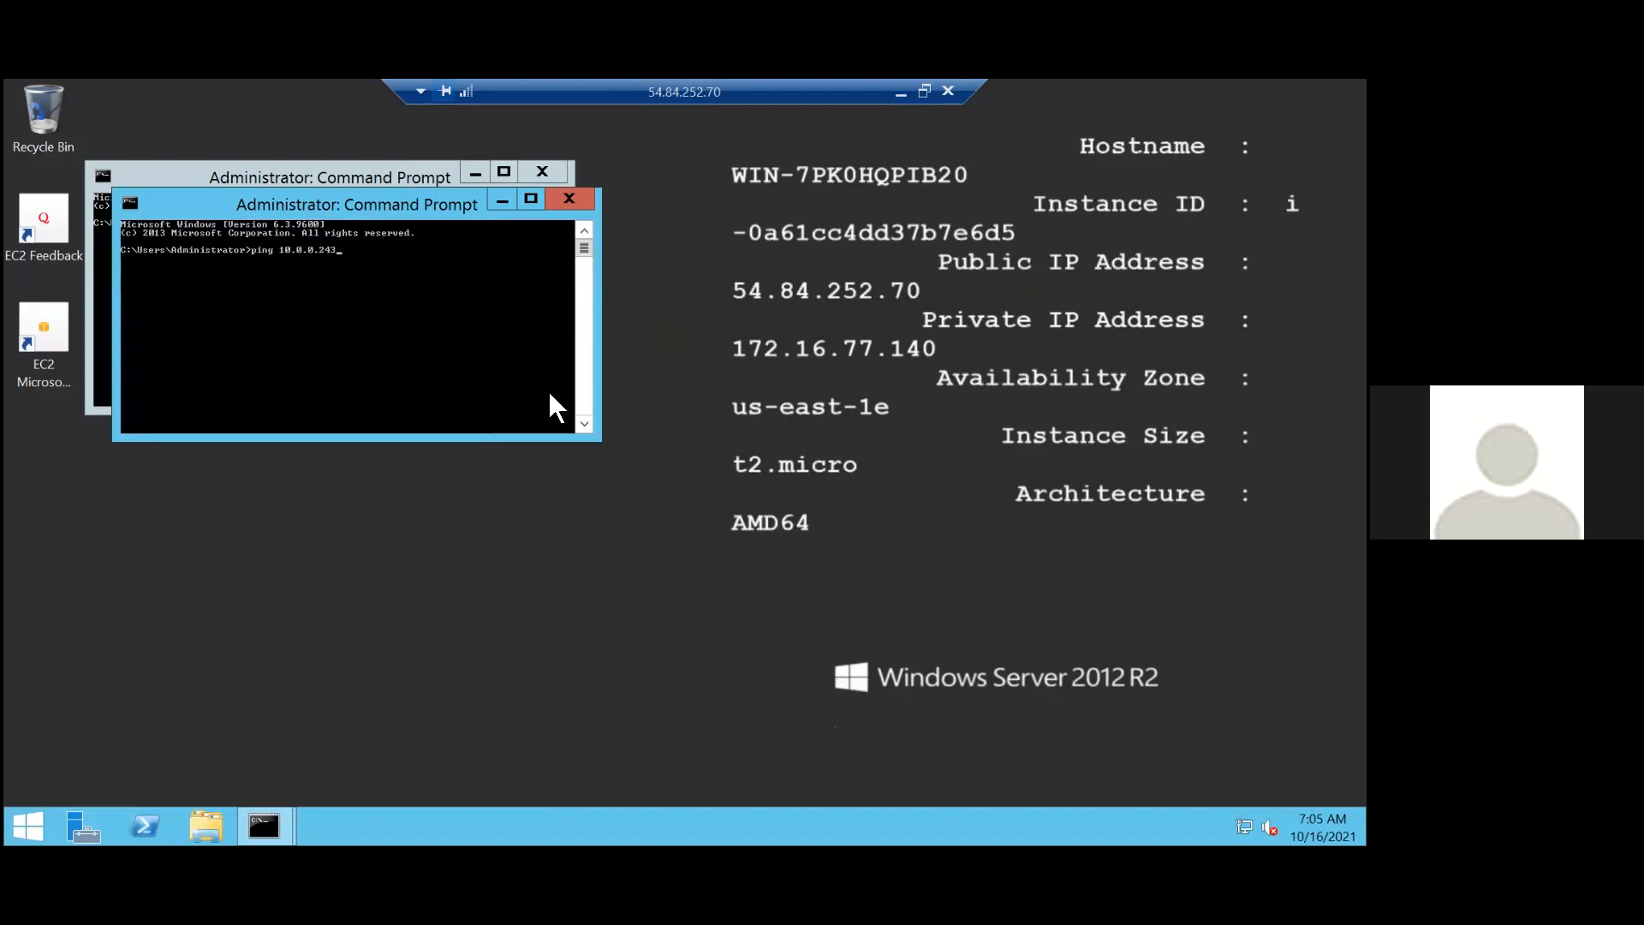
key(Return)
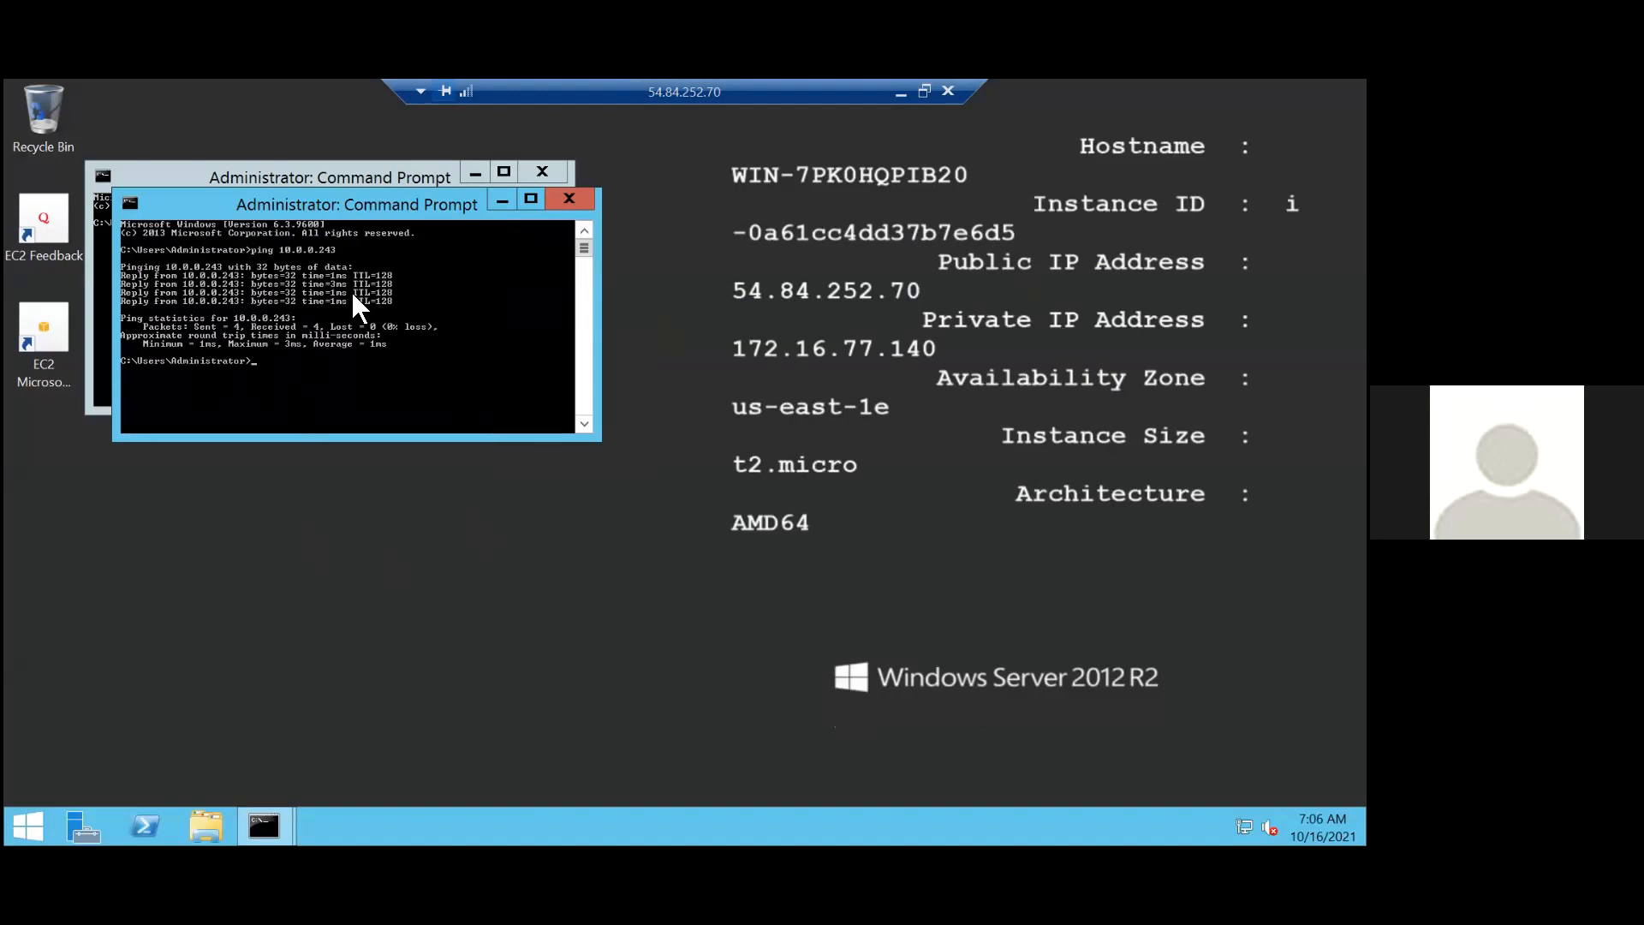
click(539, 170)
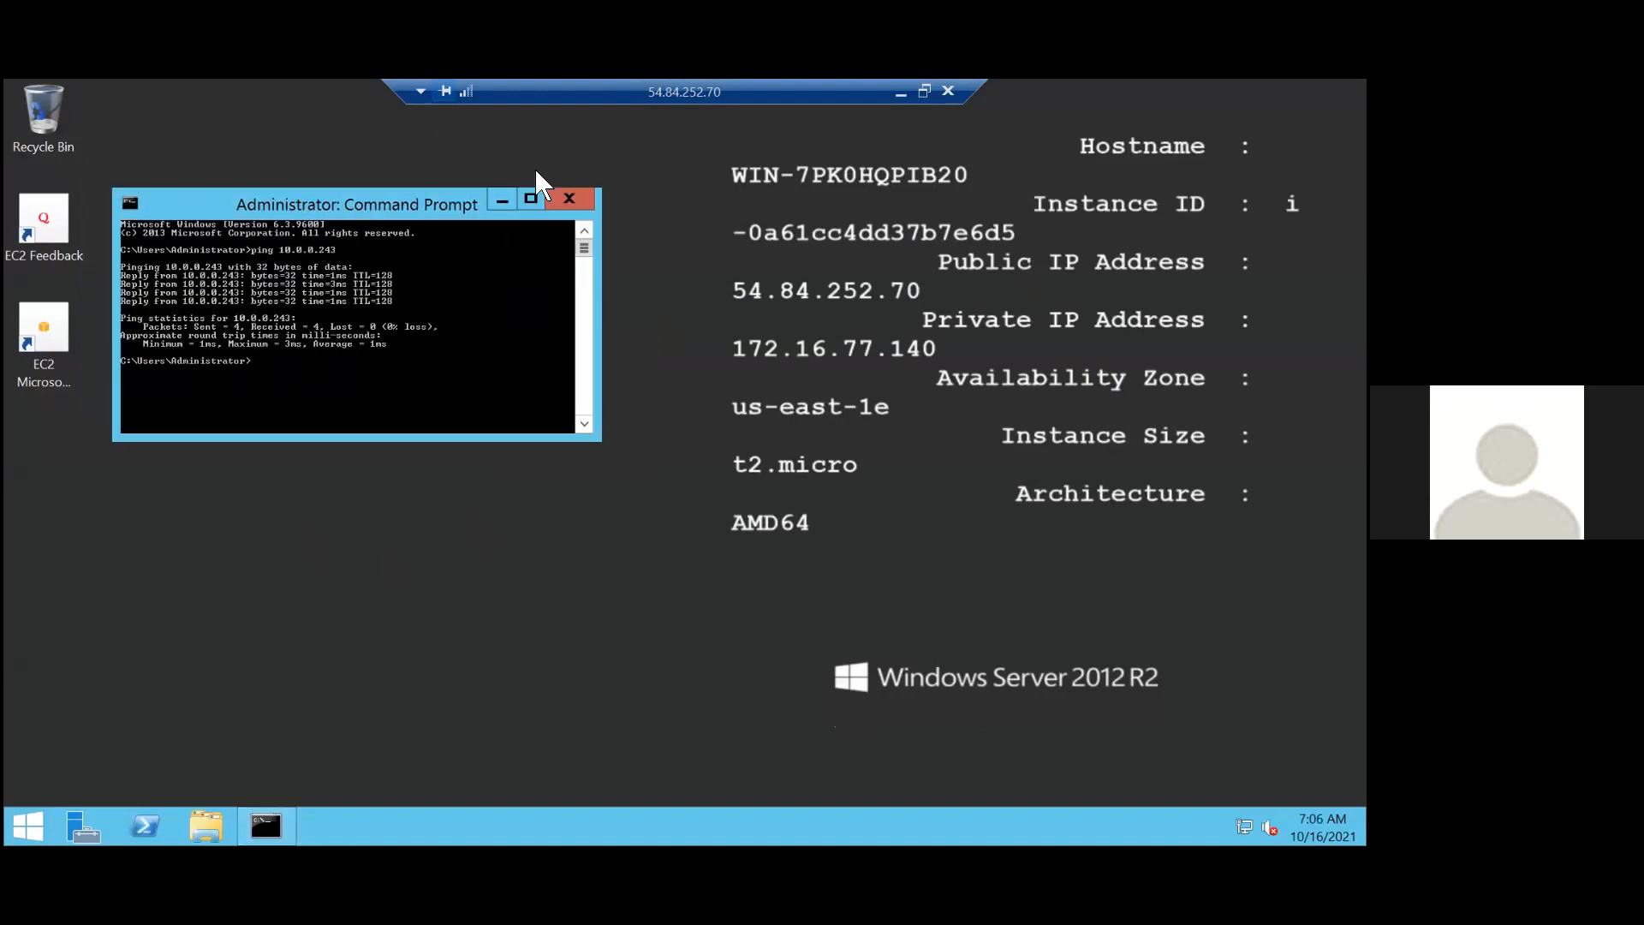
Minimize pe-02's remote session and open the list of peering connections in the VPC console.
click(899, 90)
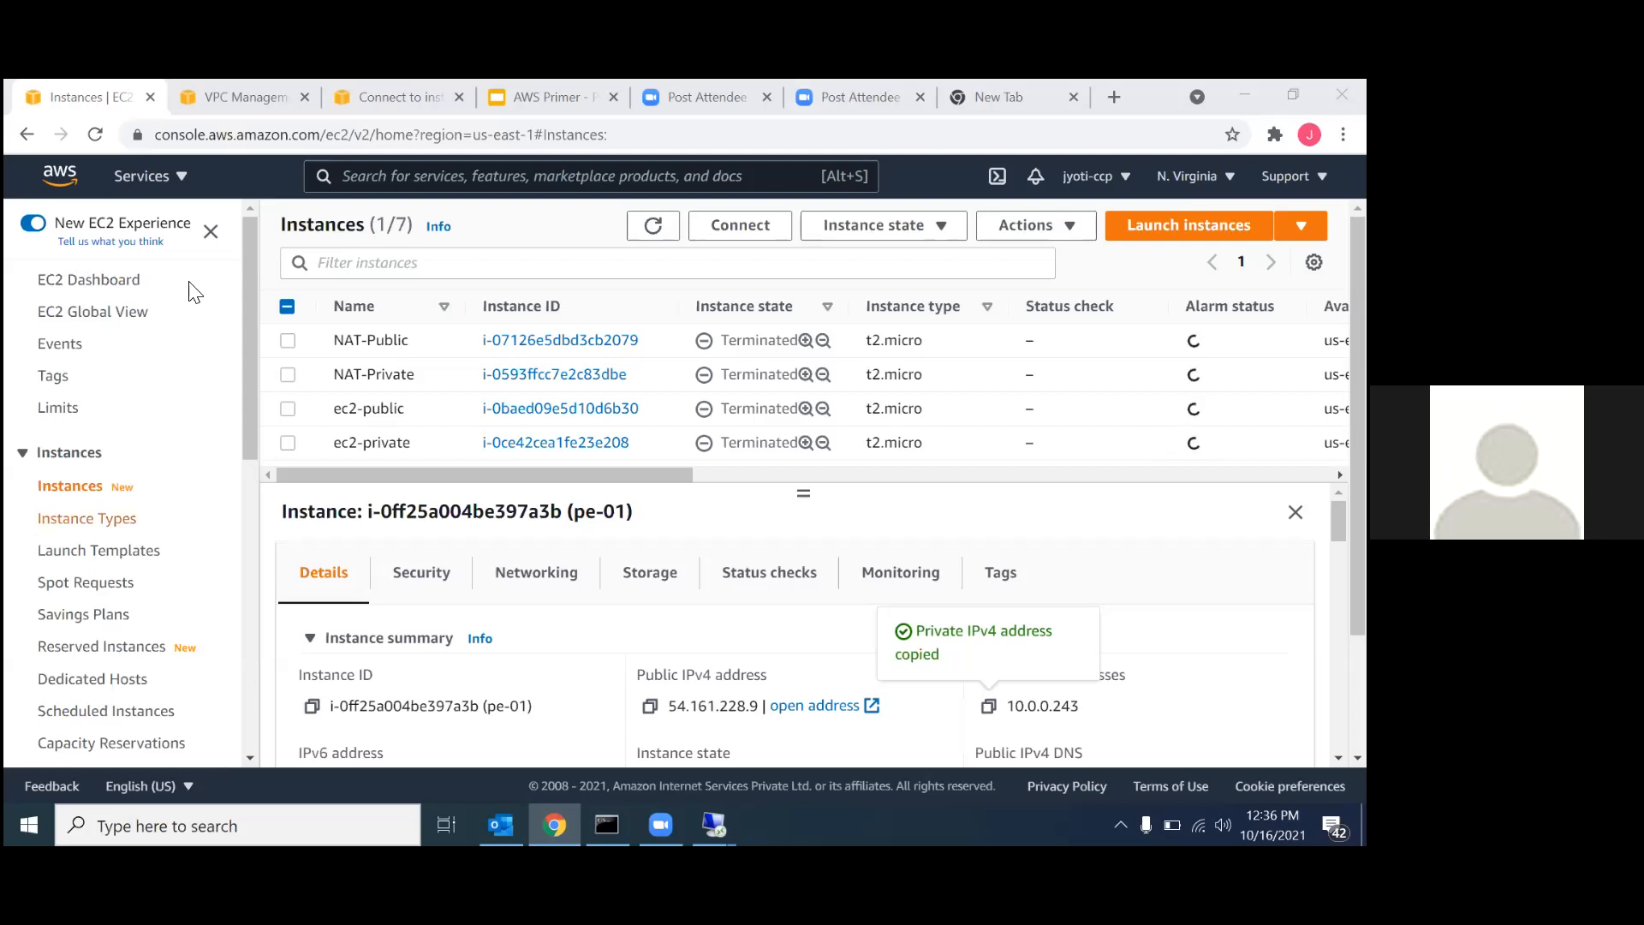
click(245, 101)
scroll(144, 509, down, 10)
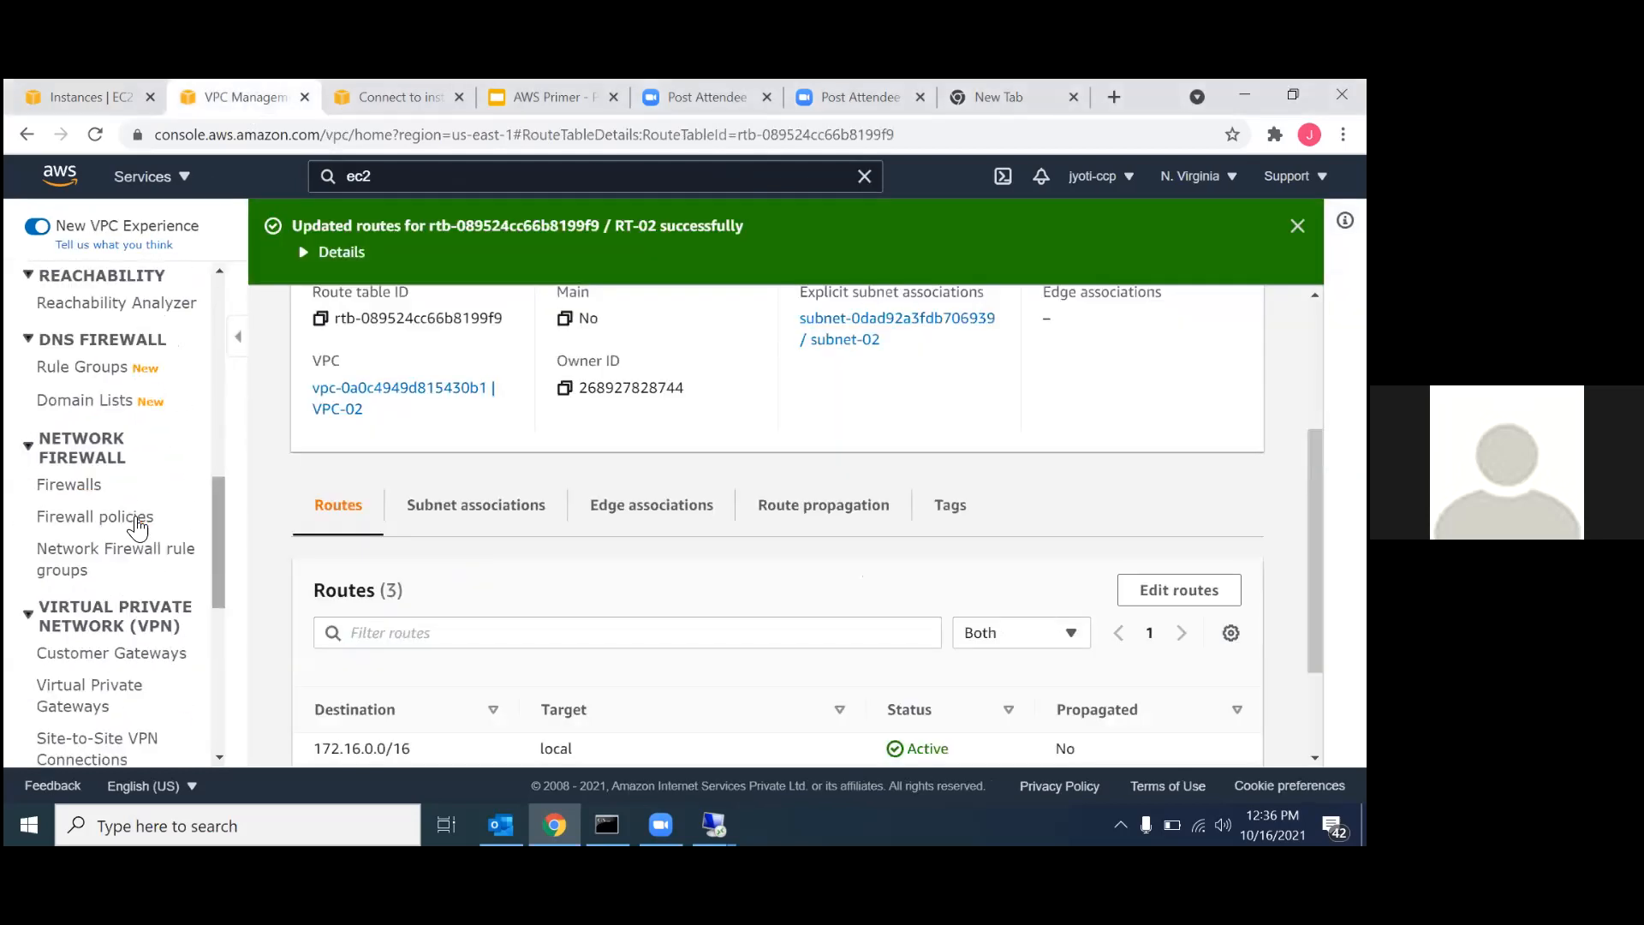
scroll(144, 510, up, 3)
scroll(143, 448, up, 7)
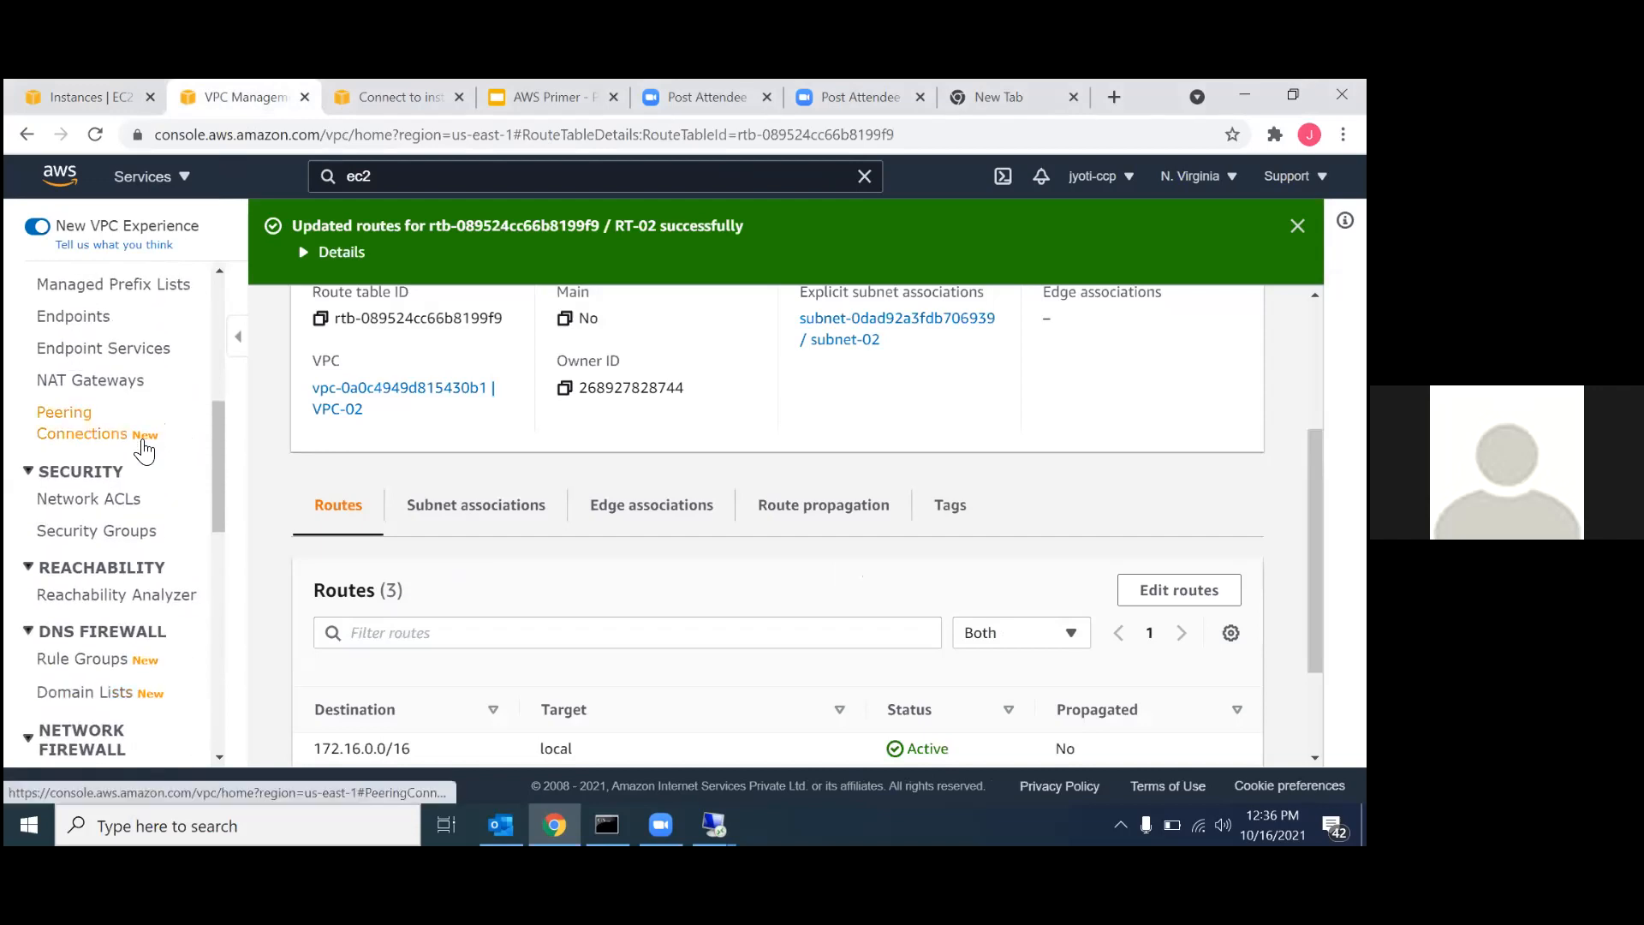
scroll(144, 449, down, 2)
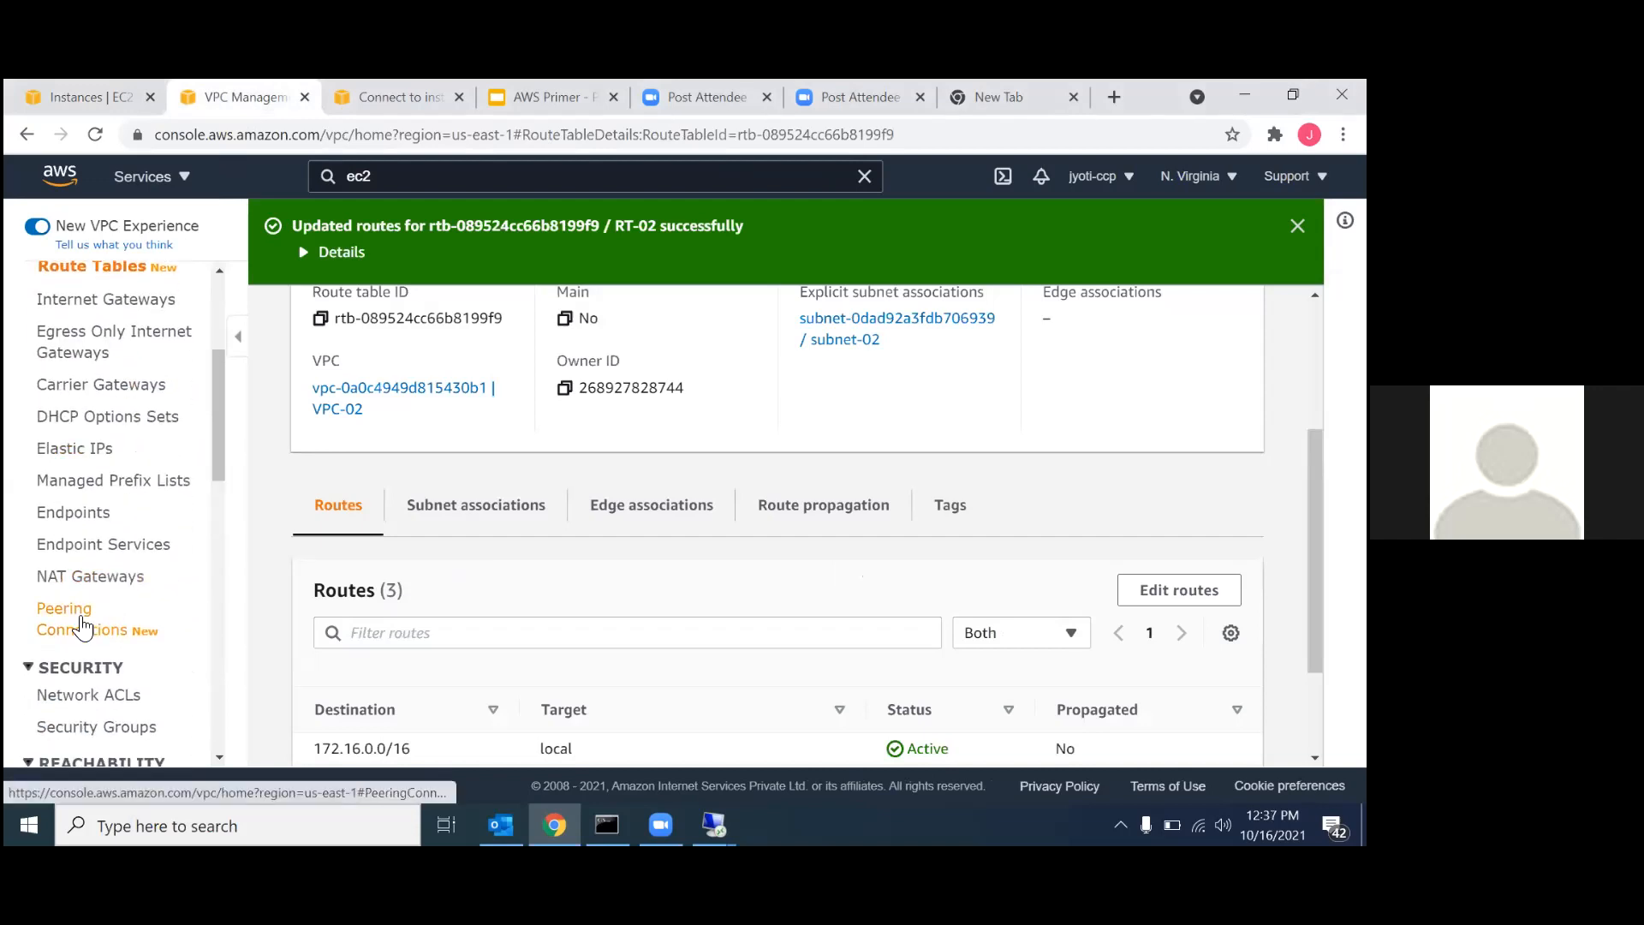
click(86, 618)
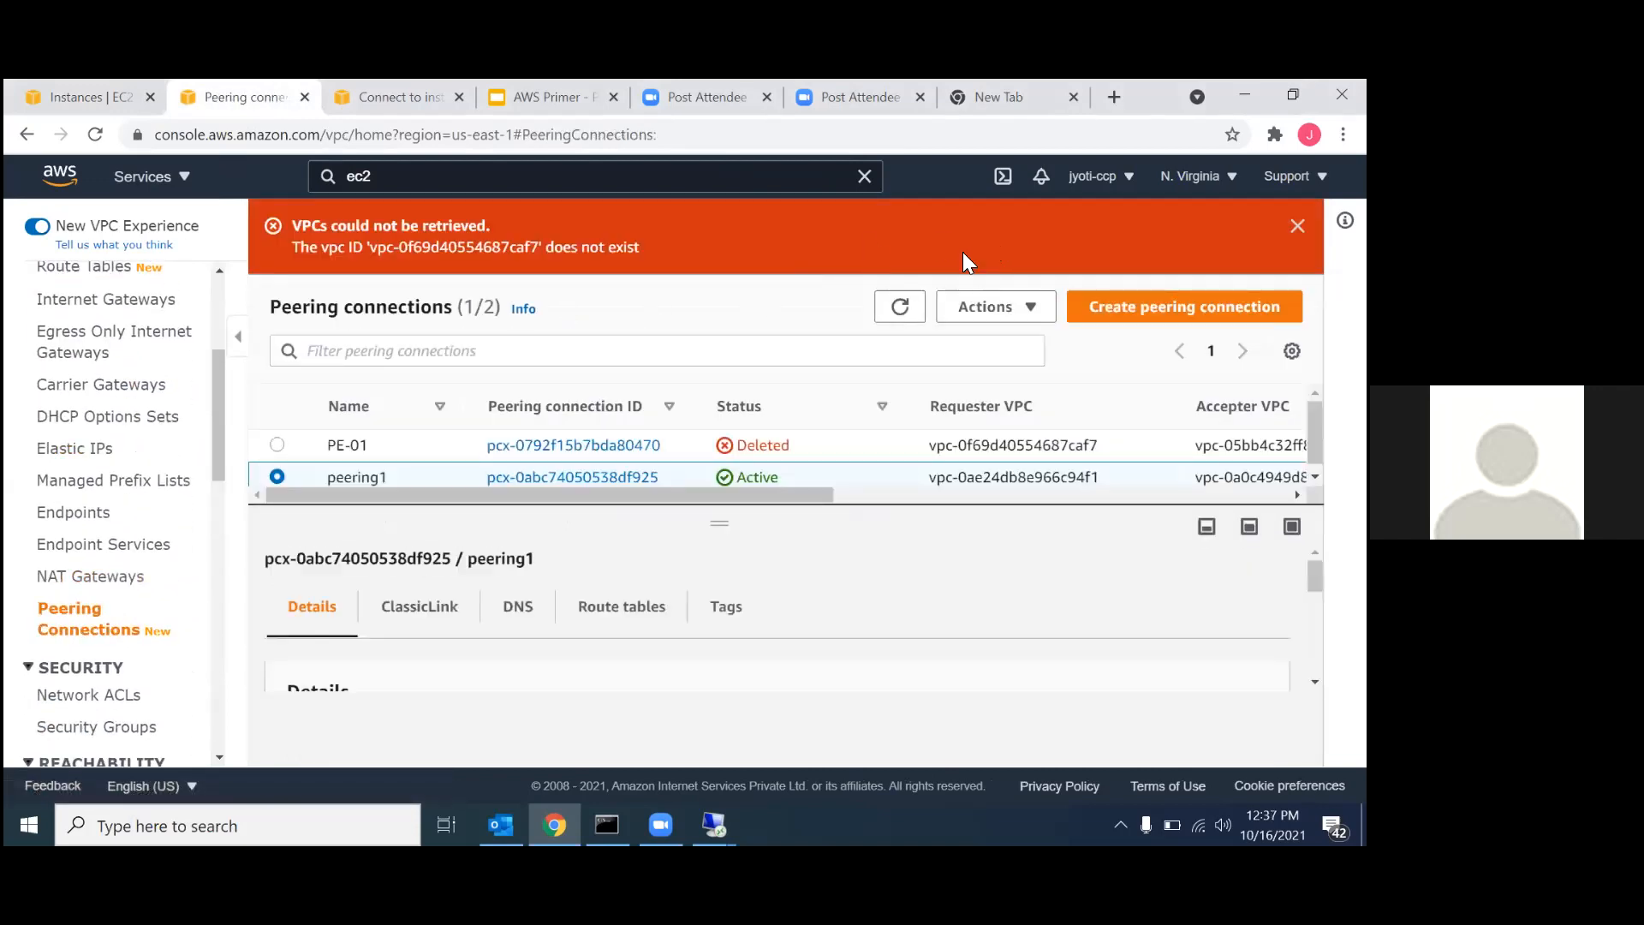